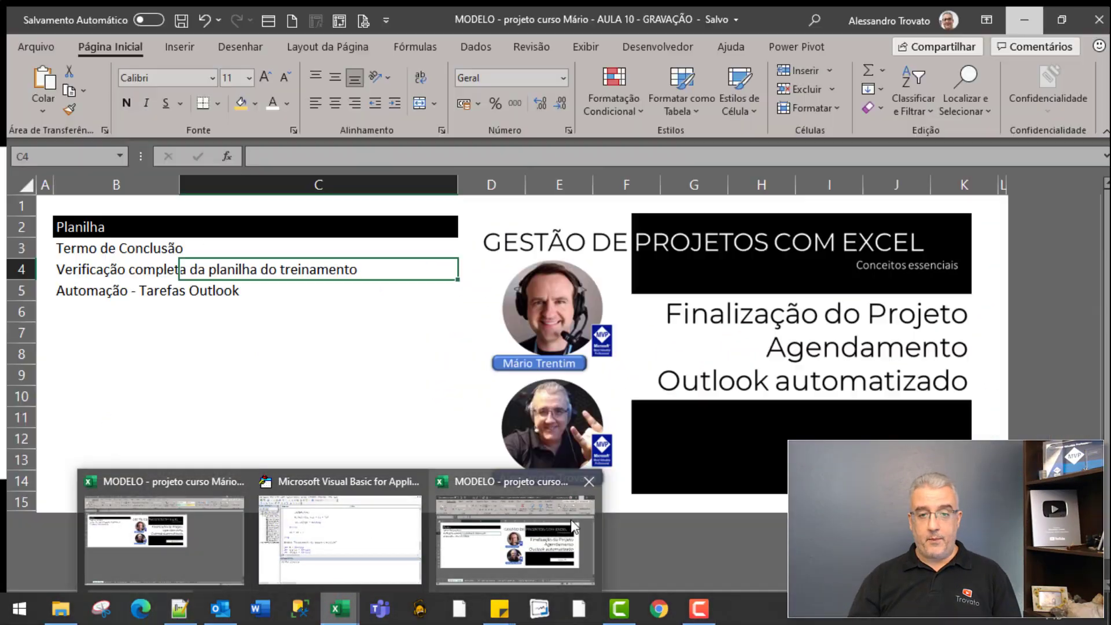
Step: Bring the AULA 10 course workbook to the front, showing its AULA 10 - Temas sheet
click(571, 526)
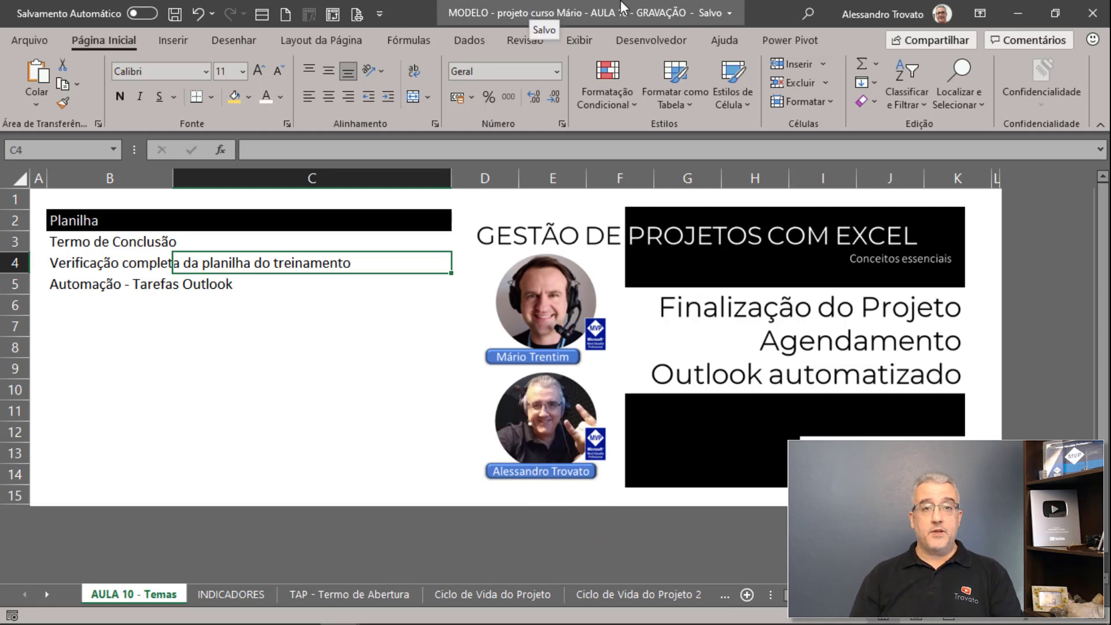
click(149, 241)
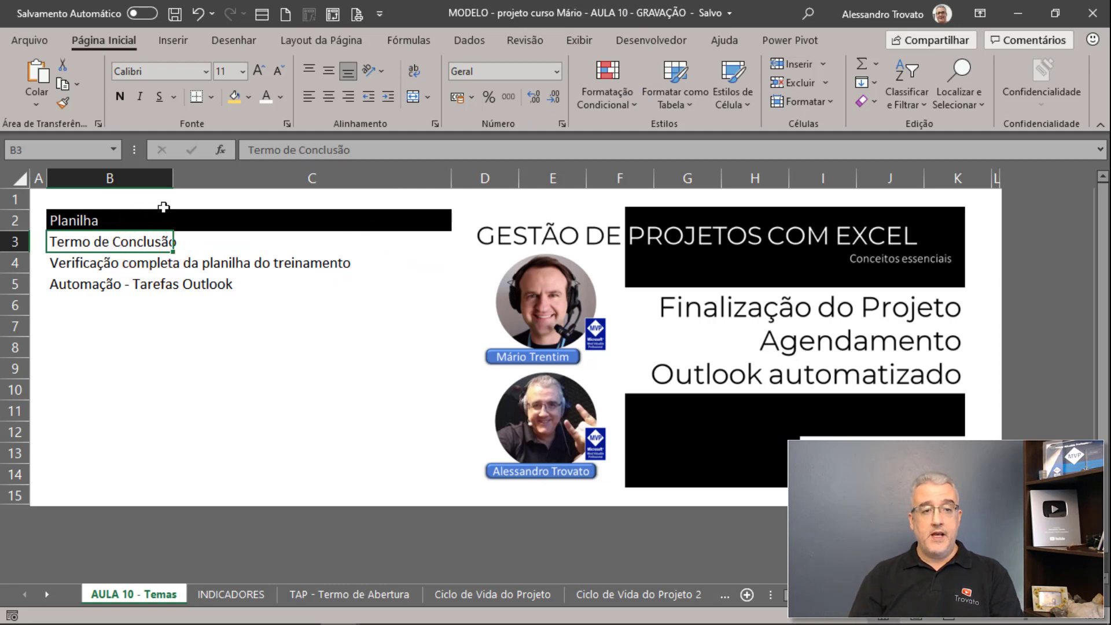
key(Down)
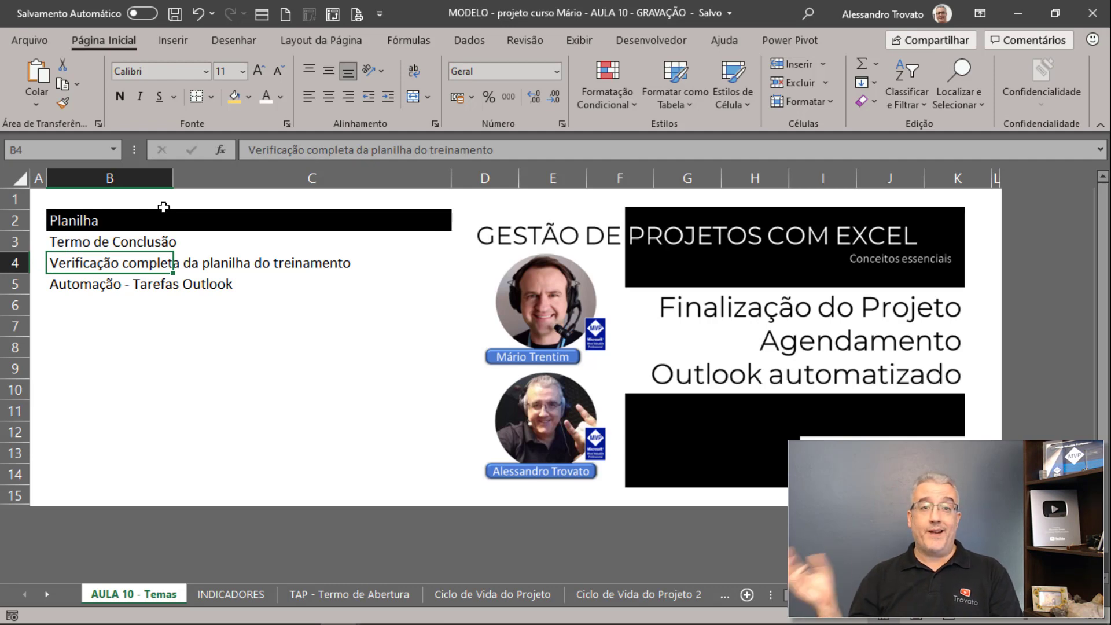
key(Down)
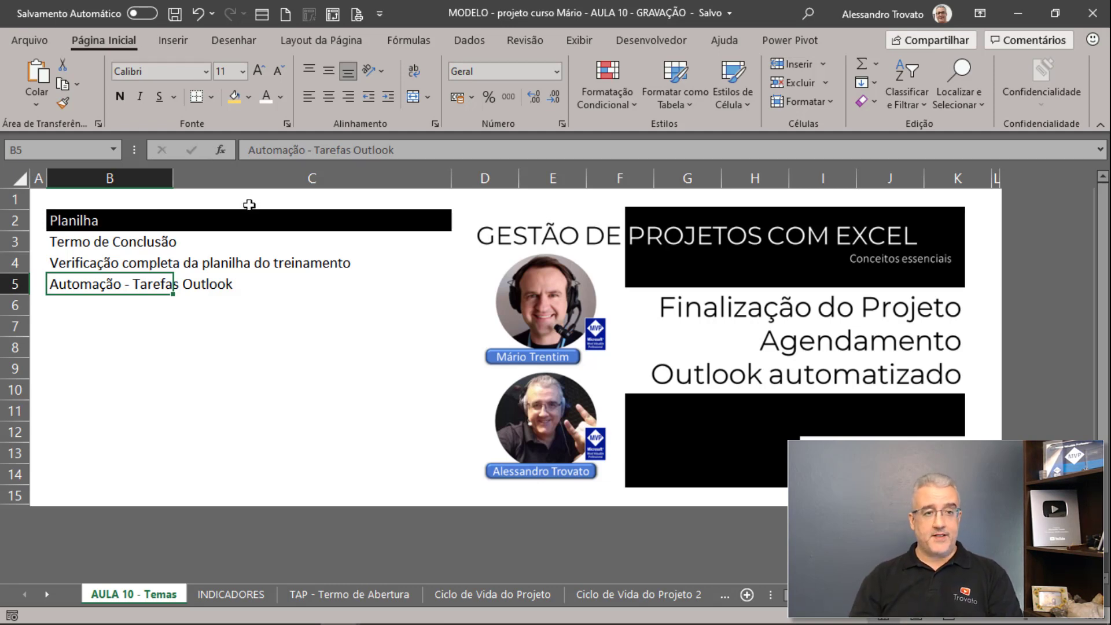
click(86, 246)
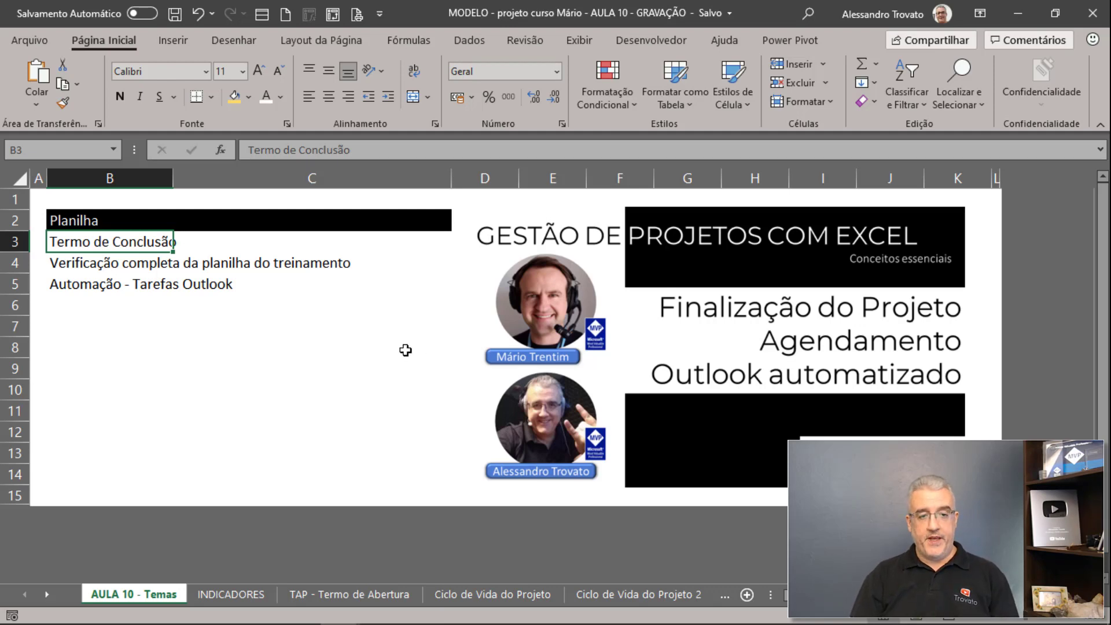
Step: Browse the neighbouring sheets and settle on TAP - Termo de Abertura
key(ctrl+Page_Down)
key(ctrl+Page_Down)
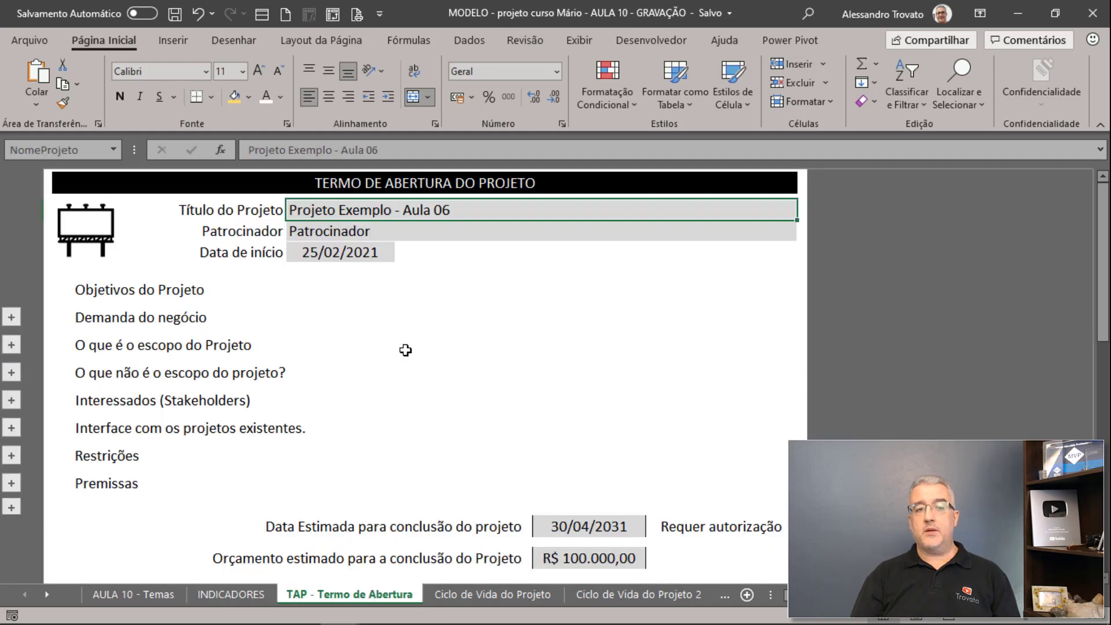
key(ctrl+Page_Down)
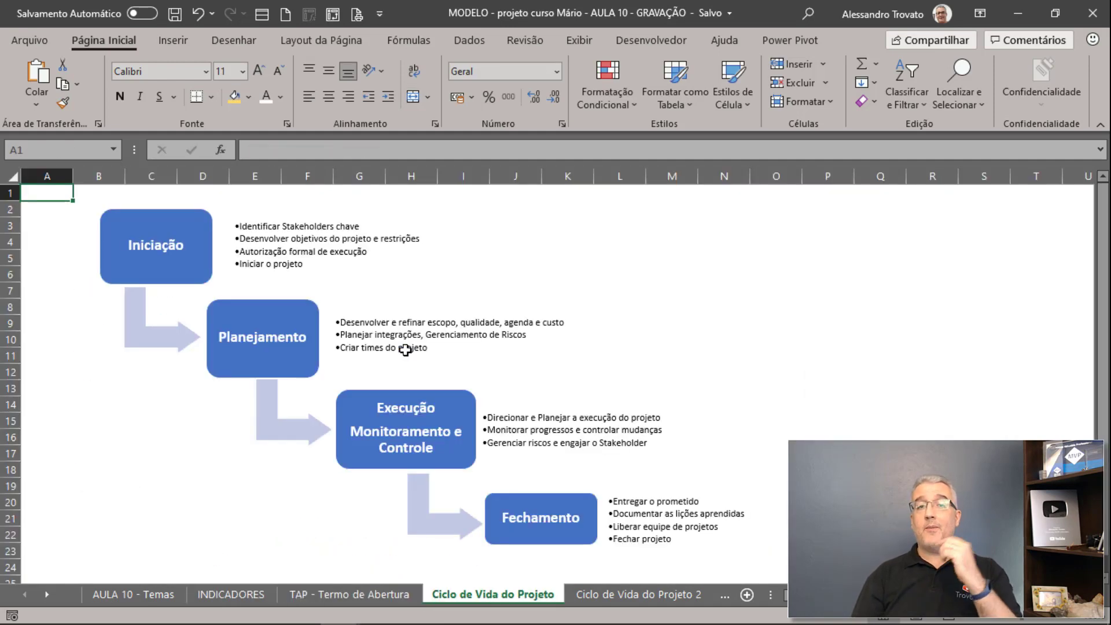
key(ctrl+Page_Up)
key(ctrl+Page_Up)
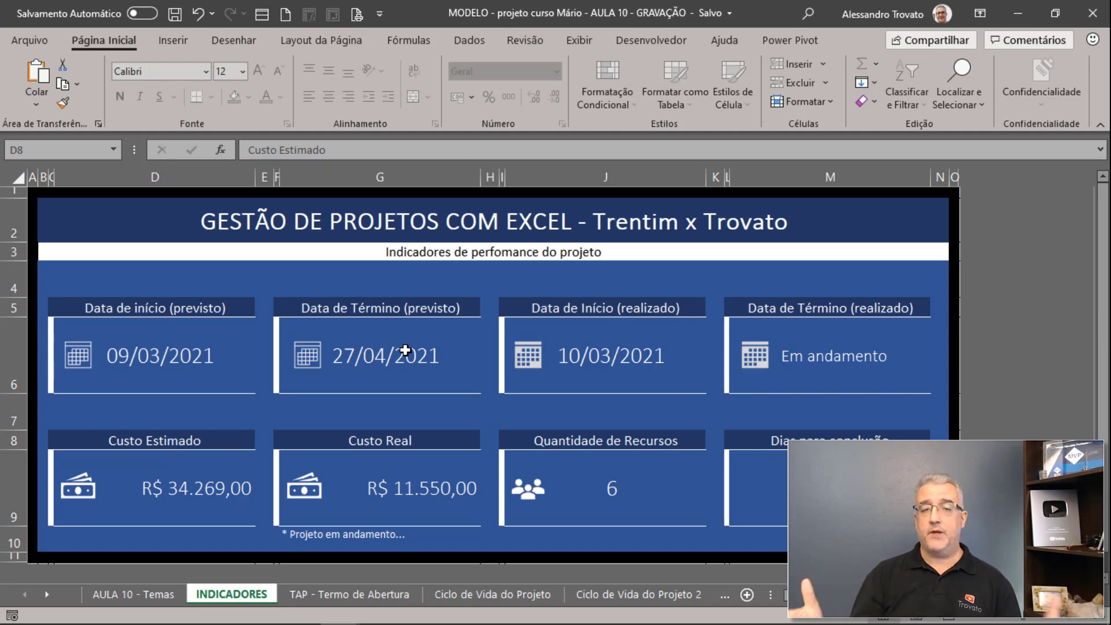
key(ctrl+Page_Down)
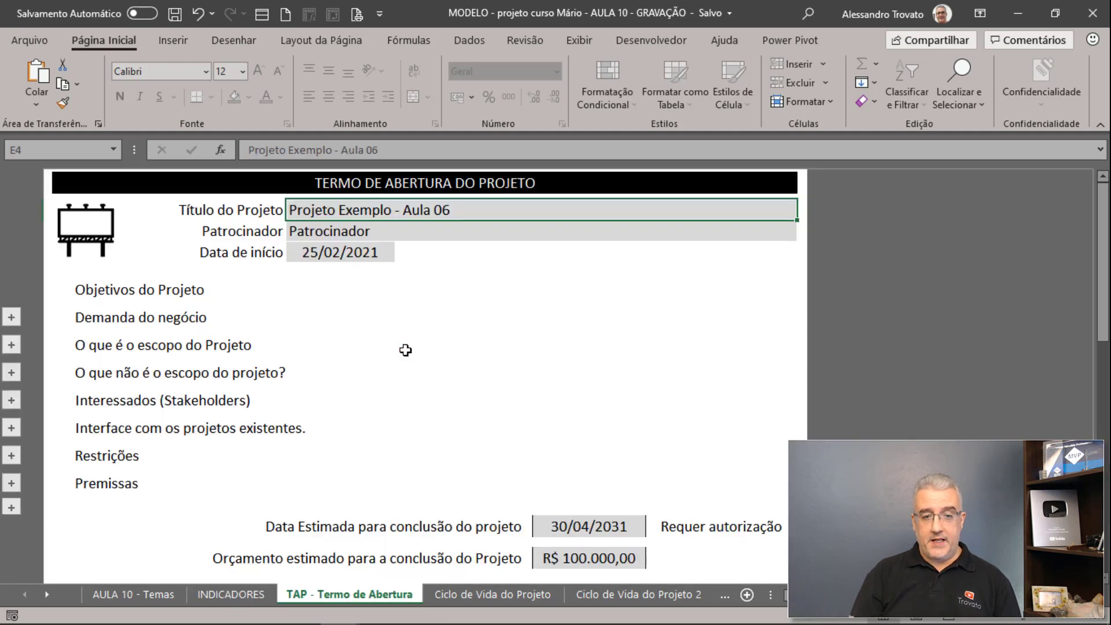
key(ctrl+Page_Down)
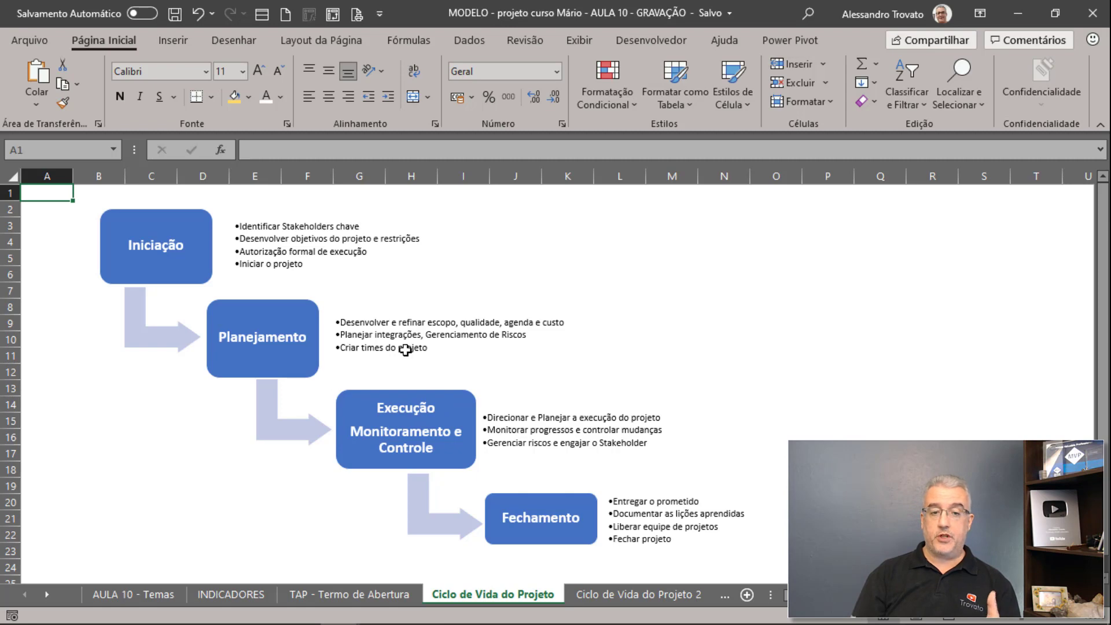
key(ctrl+Page_Up)
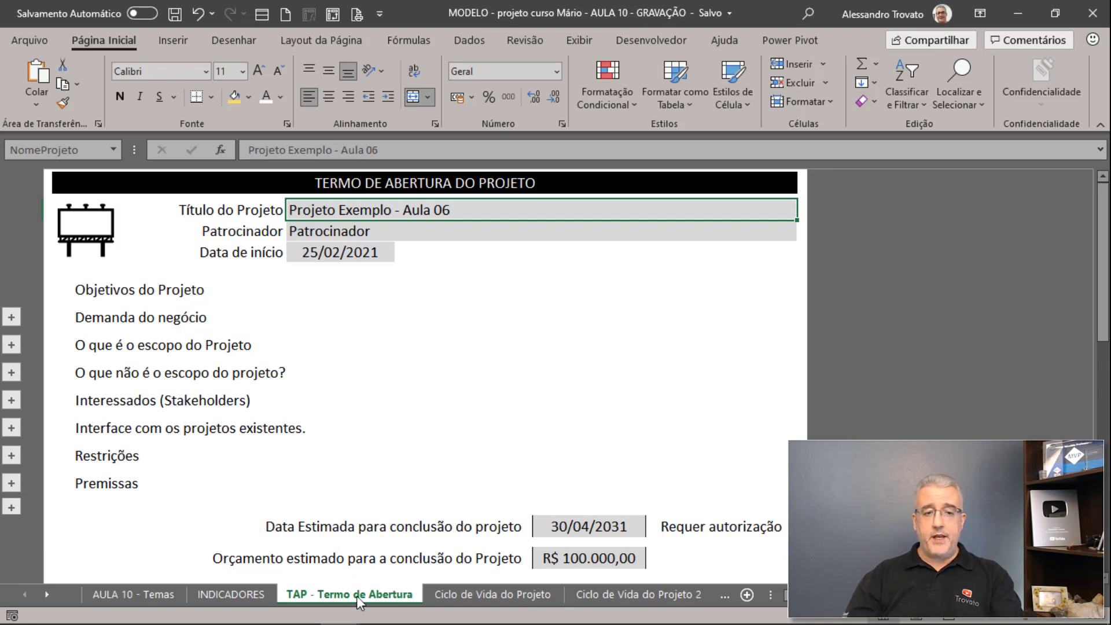
Step: Make a copy of the TAP - Termo de Abertura sheet at the end of the workbook
right_click(357, 596)
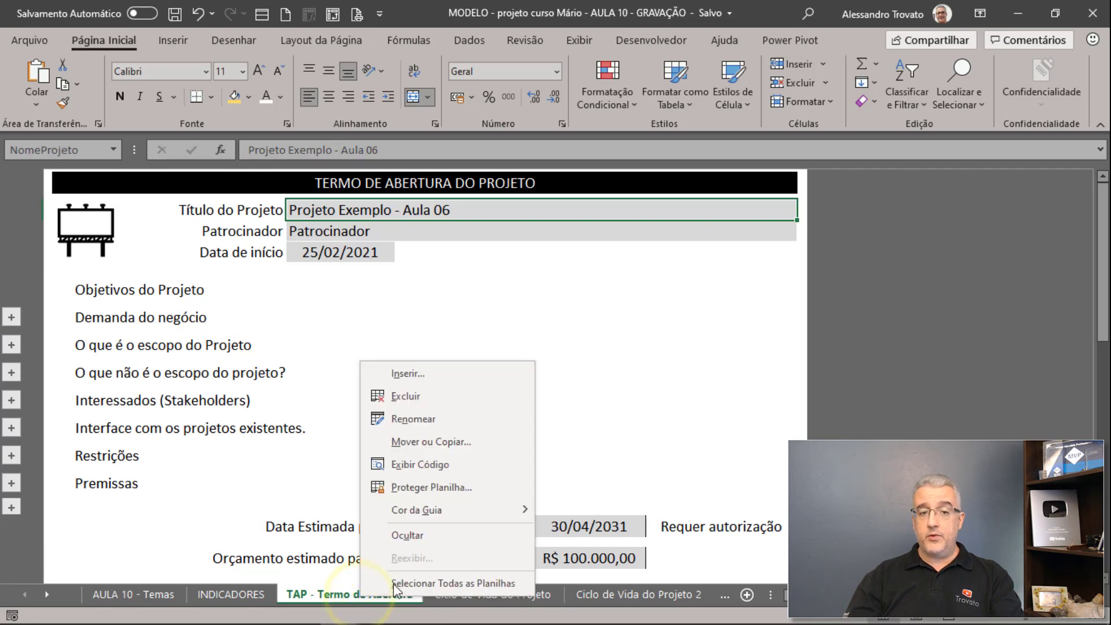
click(421, 443)
click(333, 504)
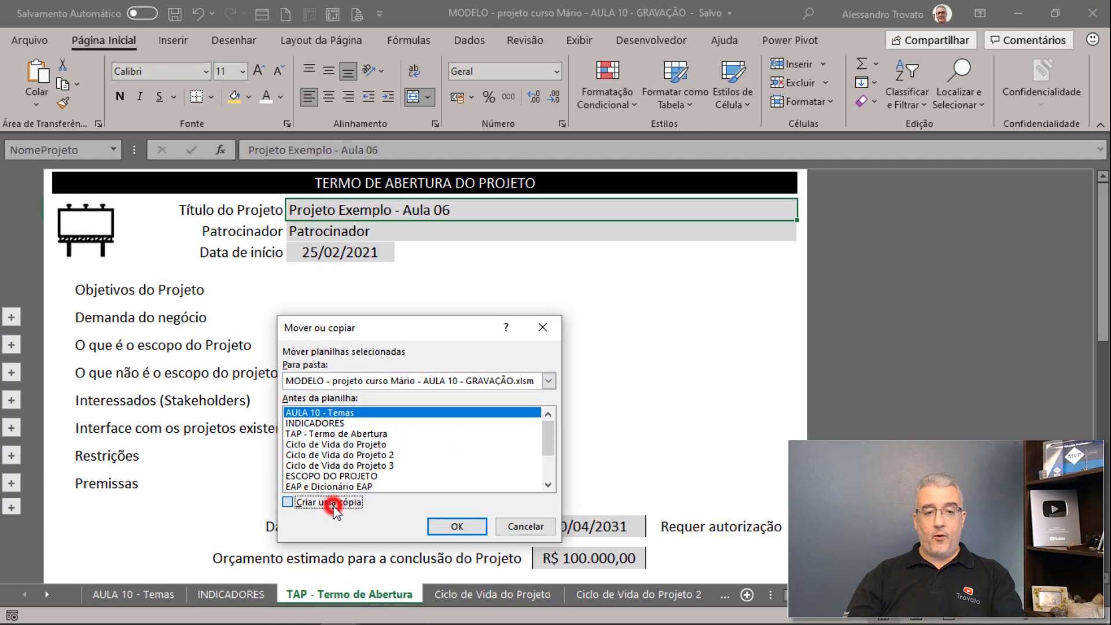
drag(550, 446, 550, 466)
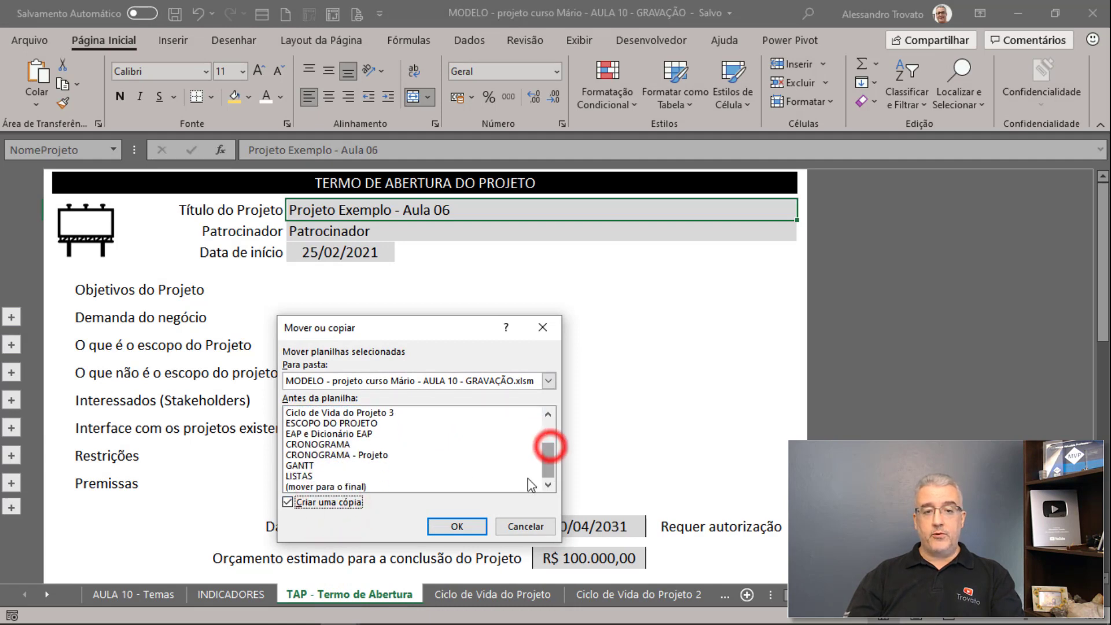
click(365, 487)
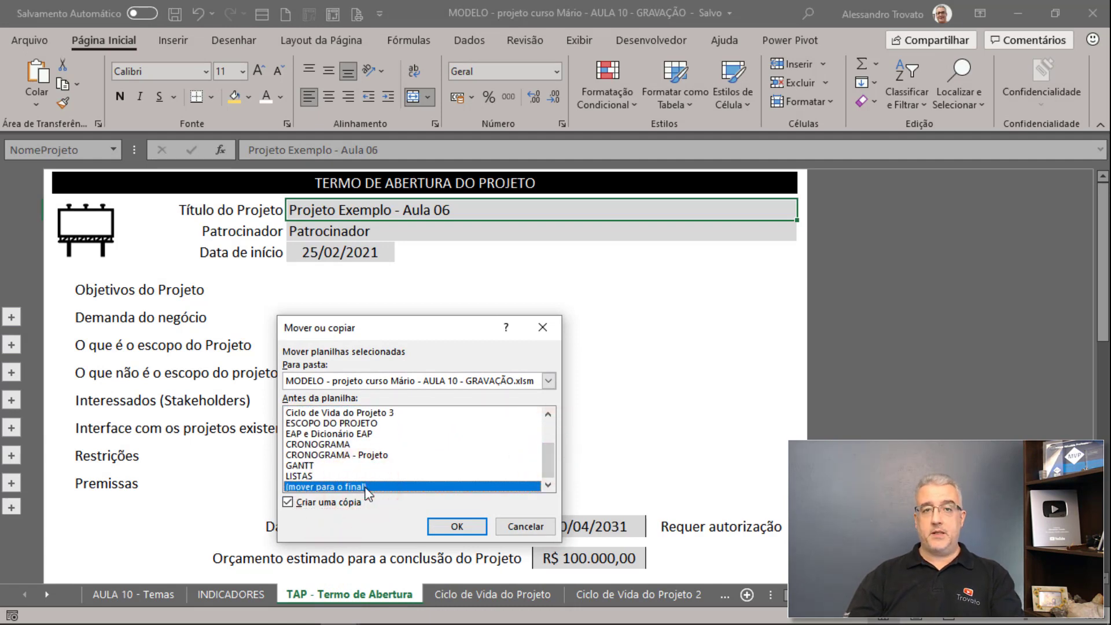
click(478, 525)
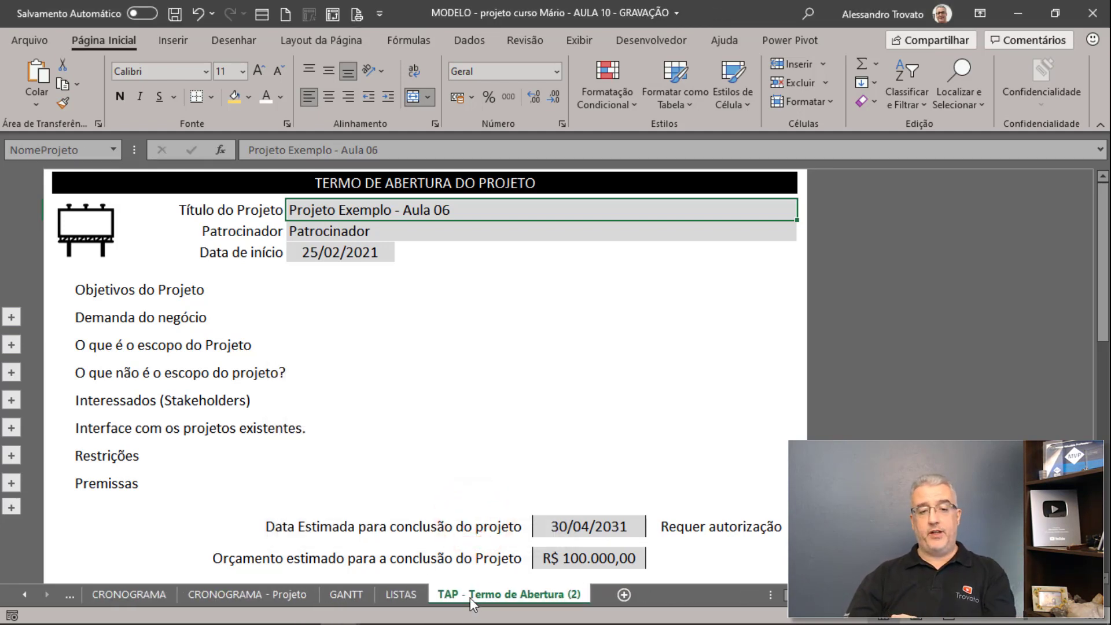
Step: Rename the copied sheet to FINALIZAÇÃO
double_click(469, 597)
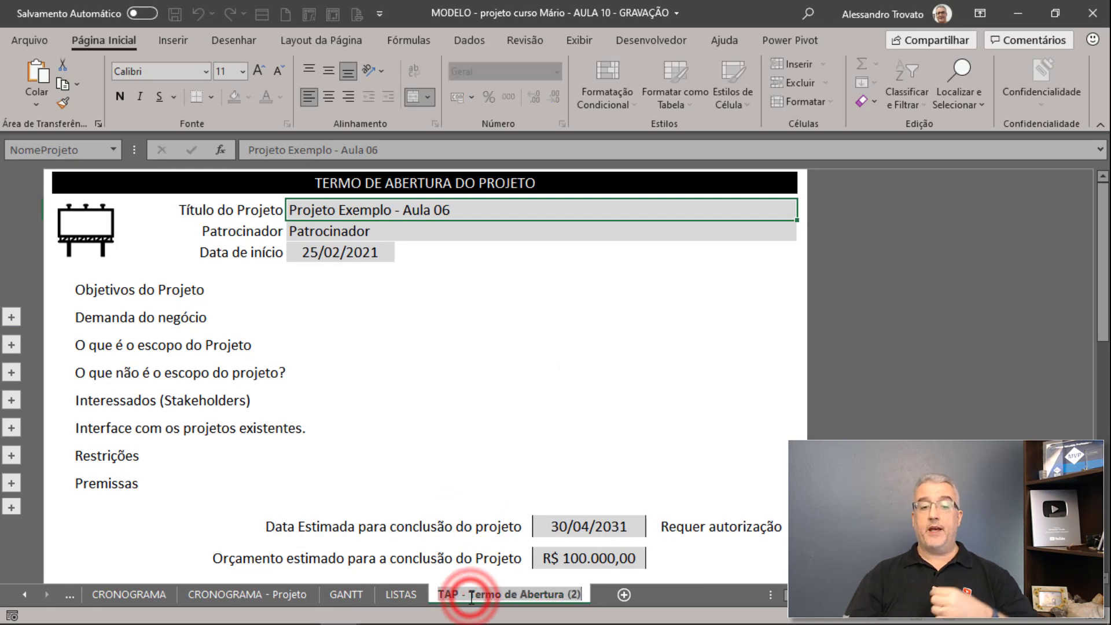
text(FINALIZAÇ)
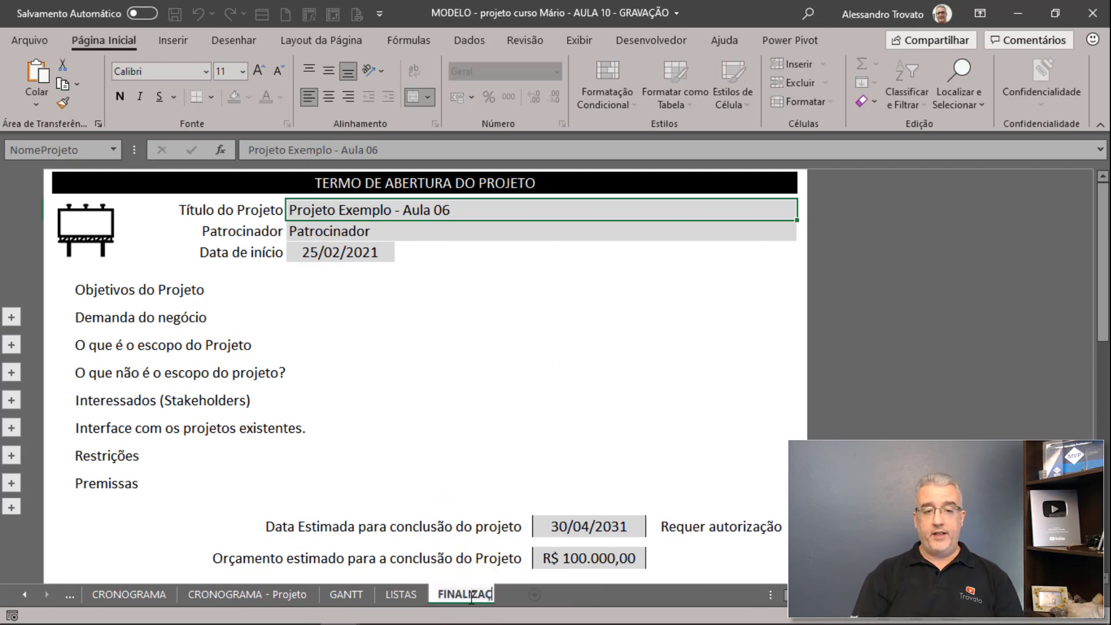
text(ÃO)
key(Return)
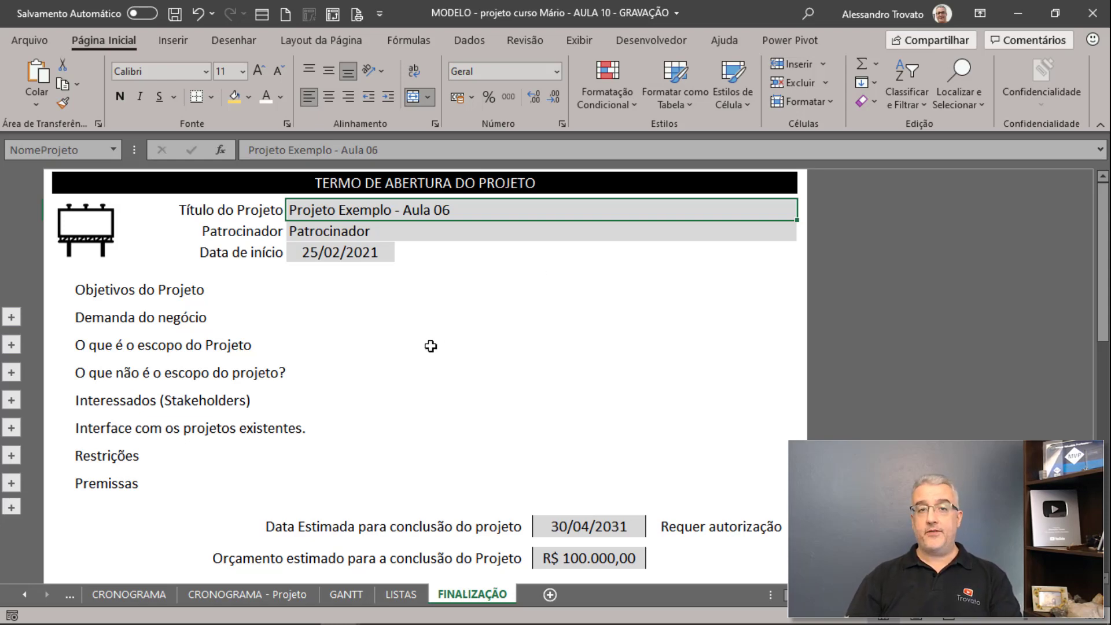
Step: Change the header text to 'FINALIZAÇÃO DO PROJETO'
click(361, 186)
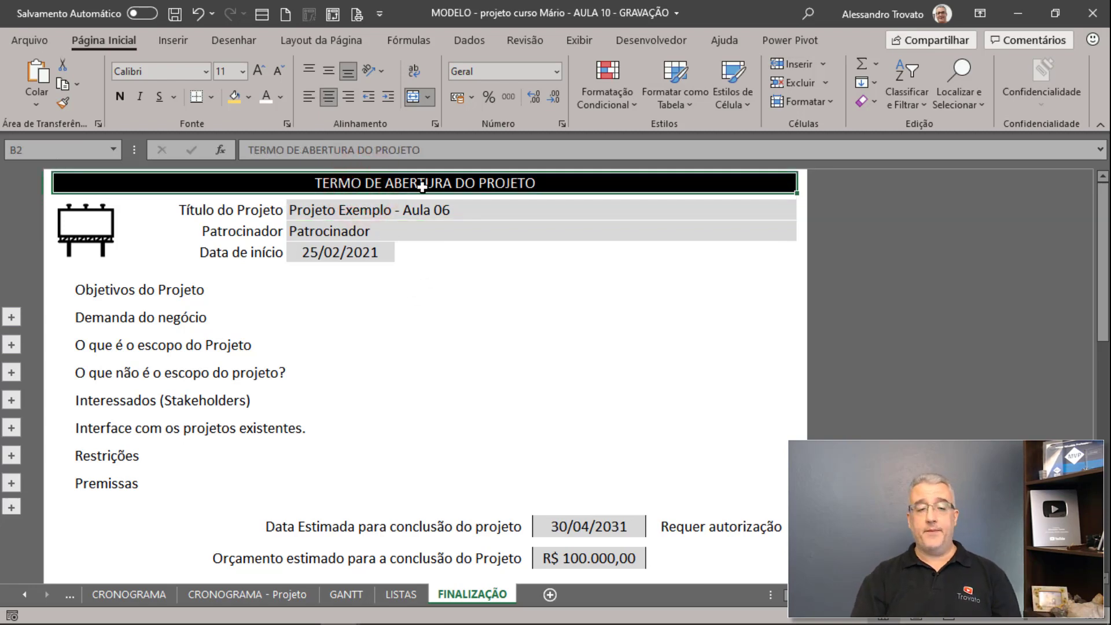
text(FINALIZAÇÃO)
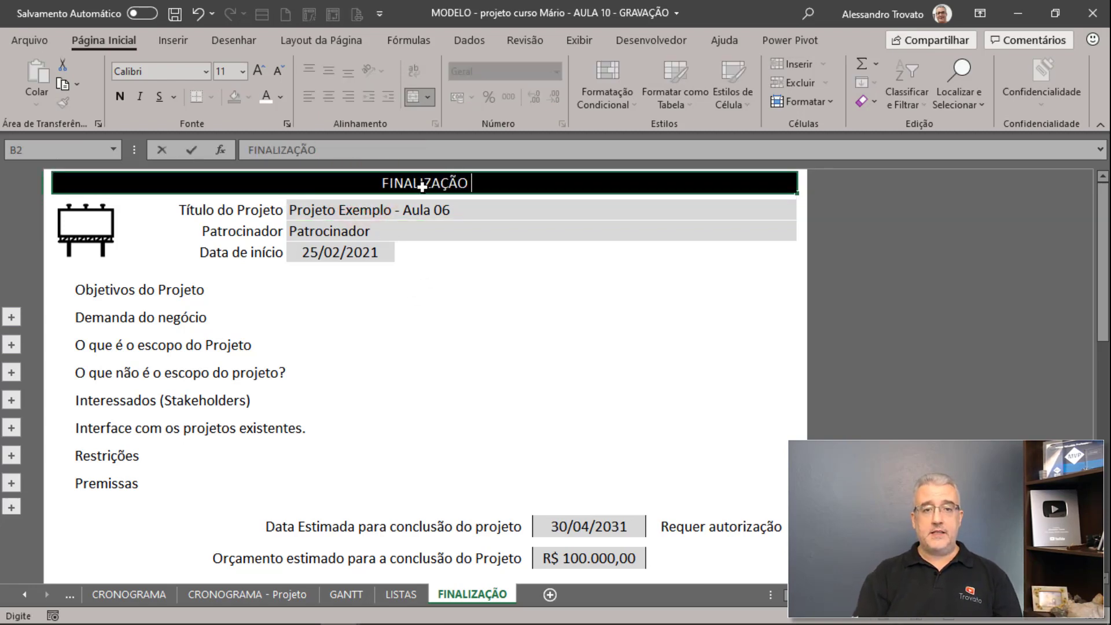
text( DO PROJETO)
key(Return)
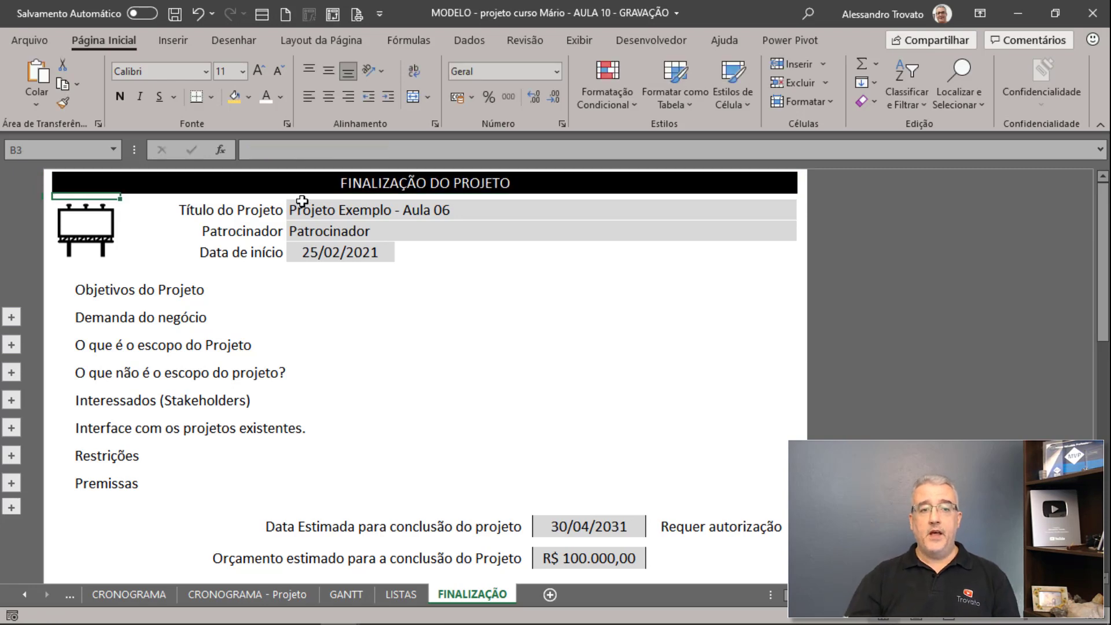
Step: Give the header a dark green fill and bold text
click(272, 187)
click(248, 97)
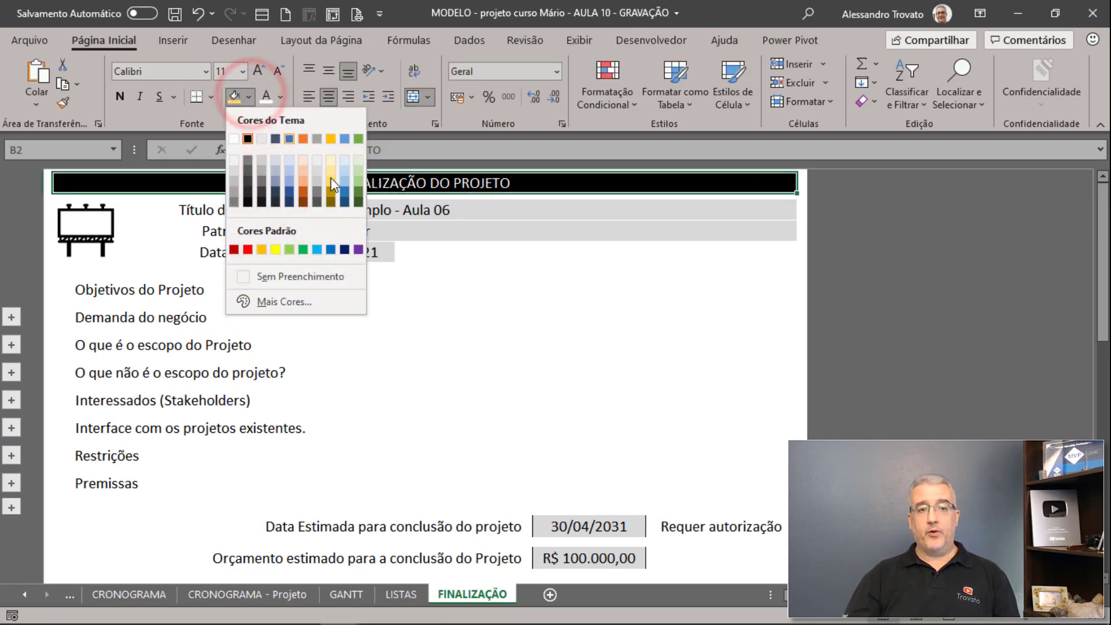
click(358, 202)
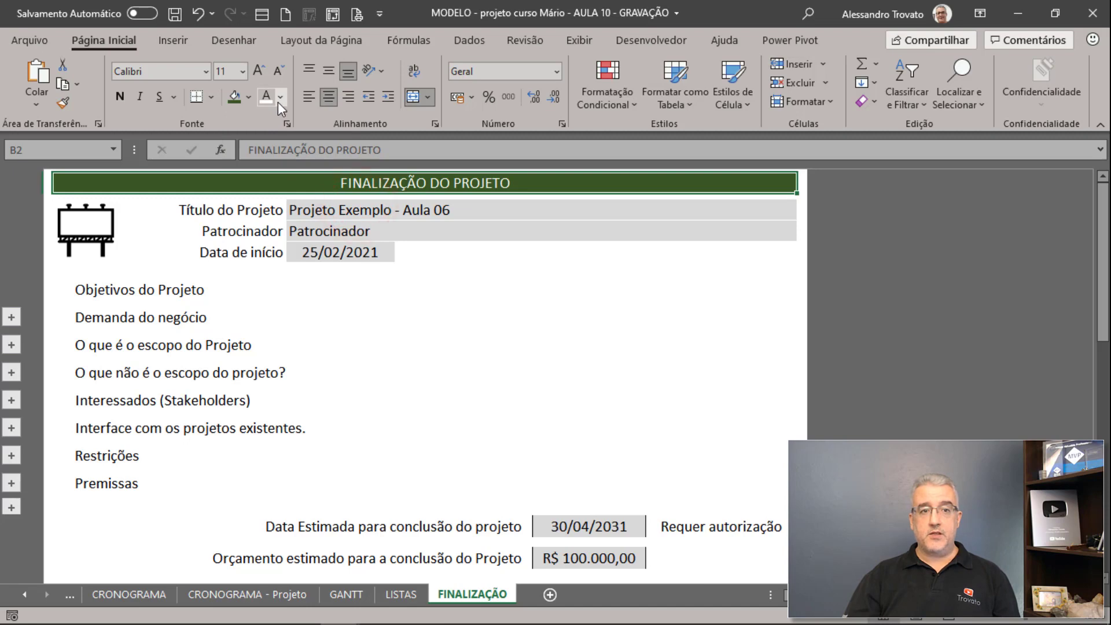
click(117, 96)
click(538, 287)
click(405, 218)
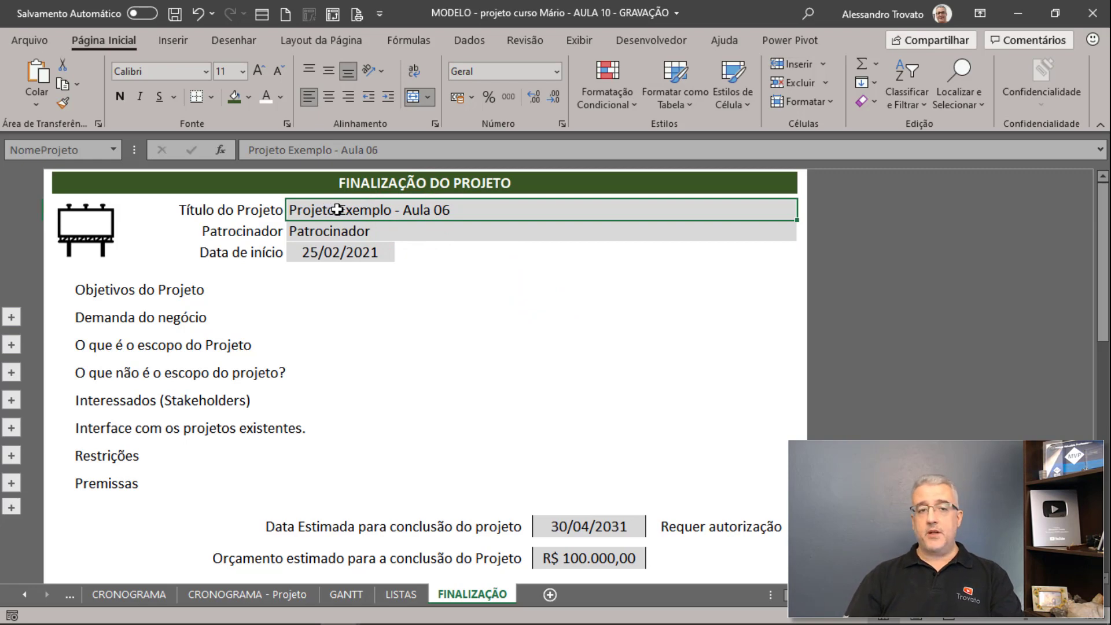
click(332, 232)
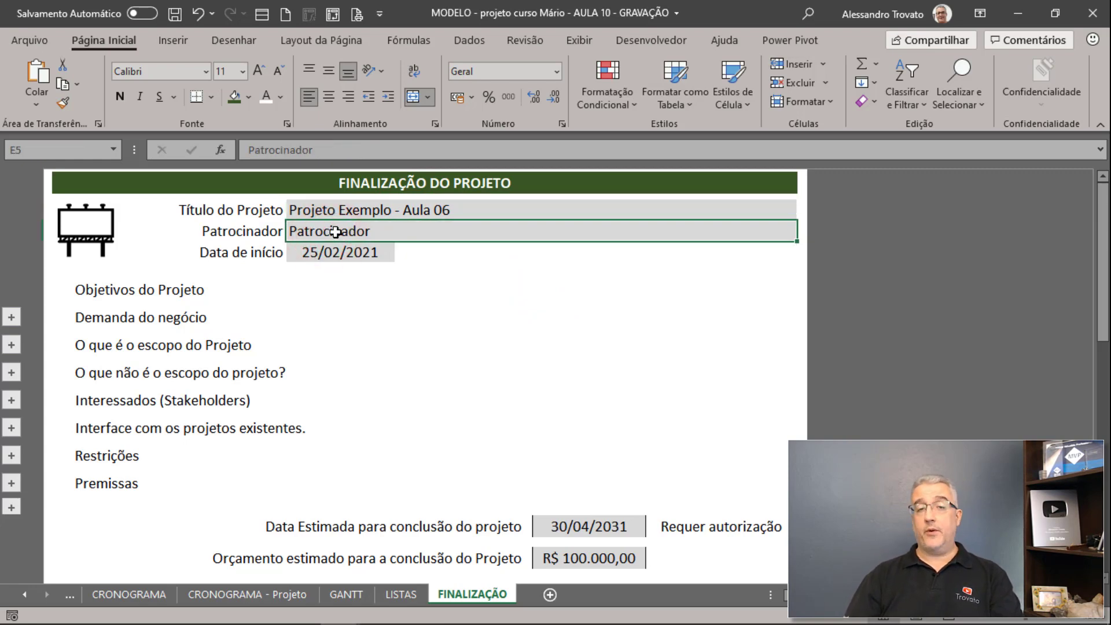
click(307, 254)
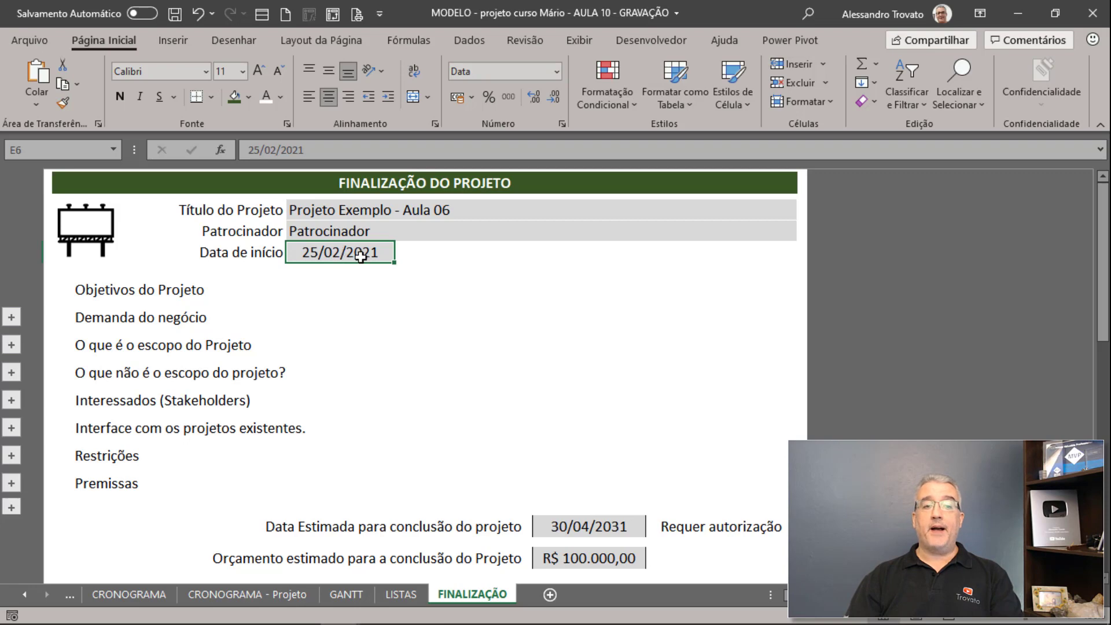
text(=)
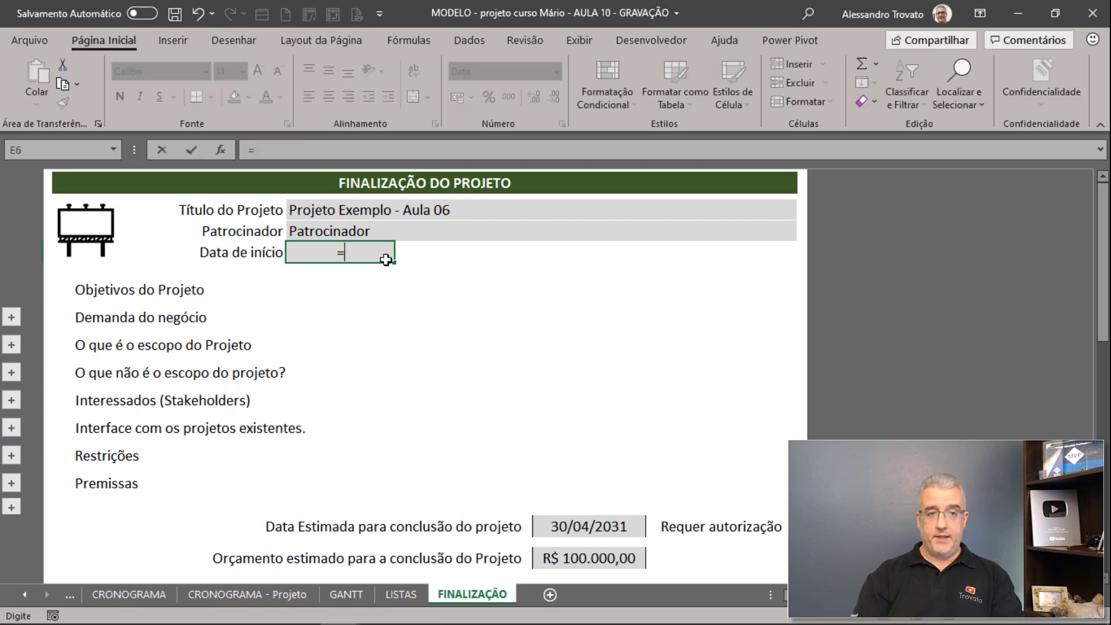
key(ctrl+Page_Up)
key(ctrl+Page_Up)
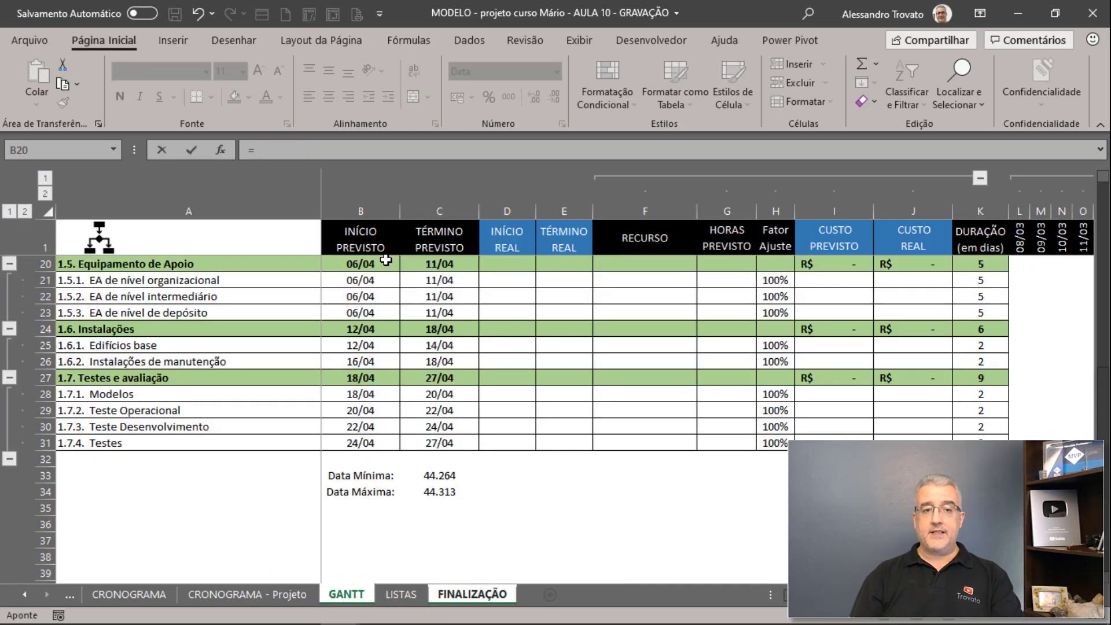
scroll(382, 272, up, 6)
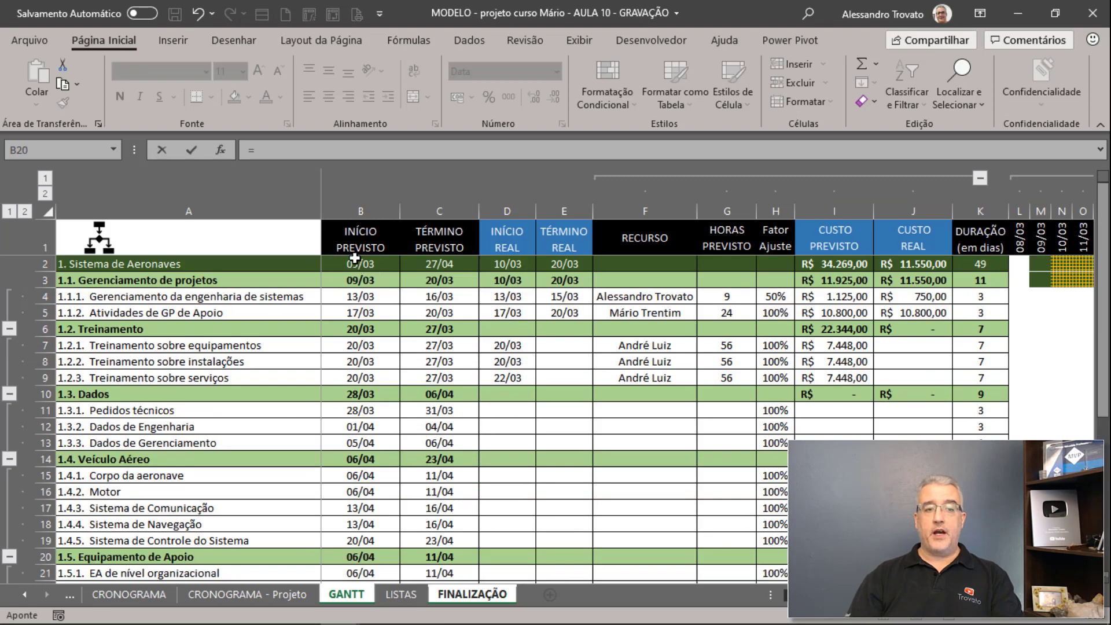
click(496, 264)
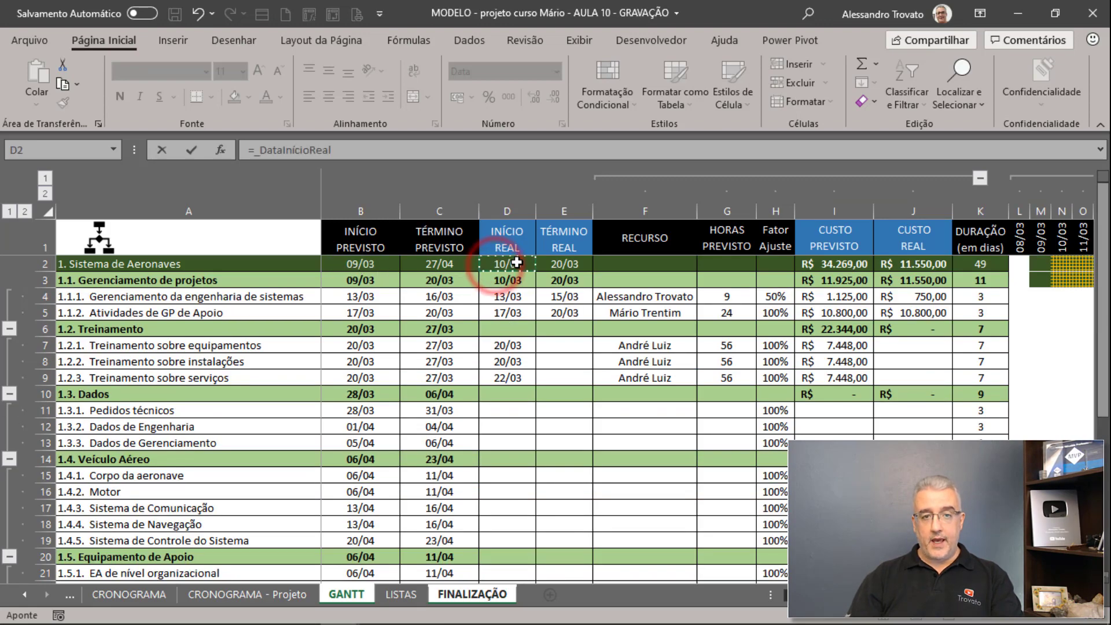
key(Return)
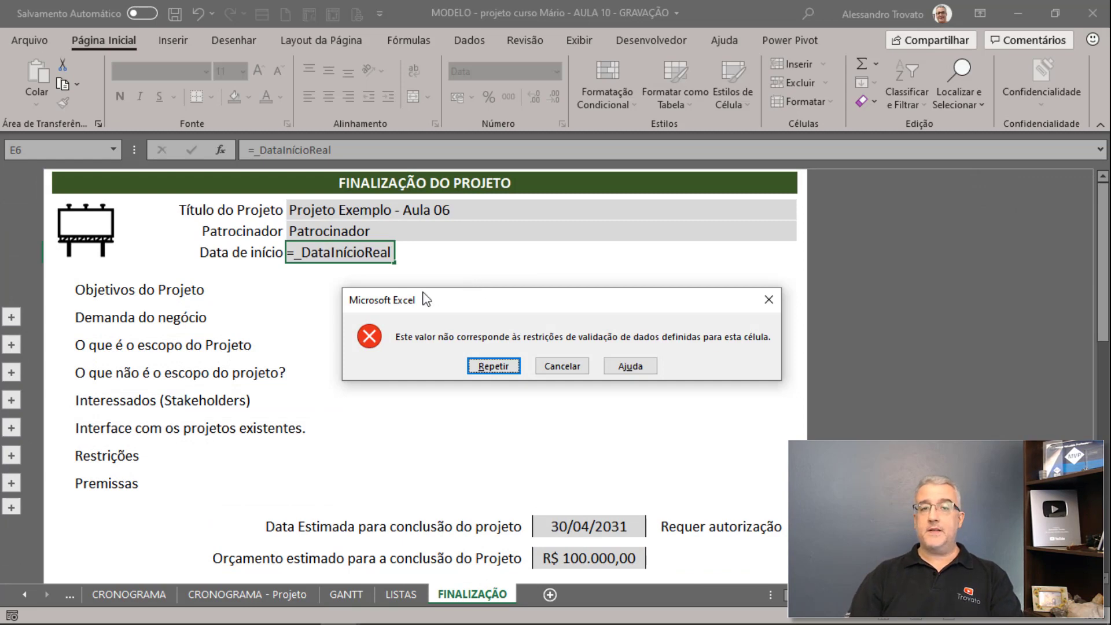
key(Escape)
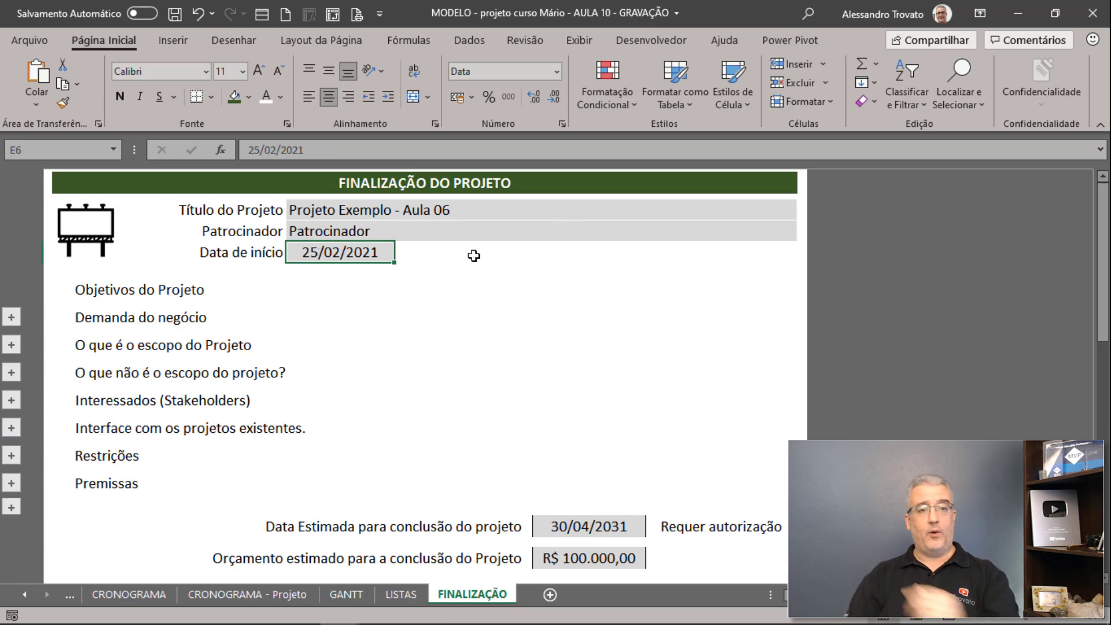
Step: Clear all data validation from the start date cell so it allows any value
click(459, 47)
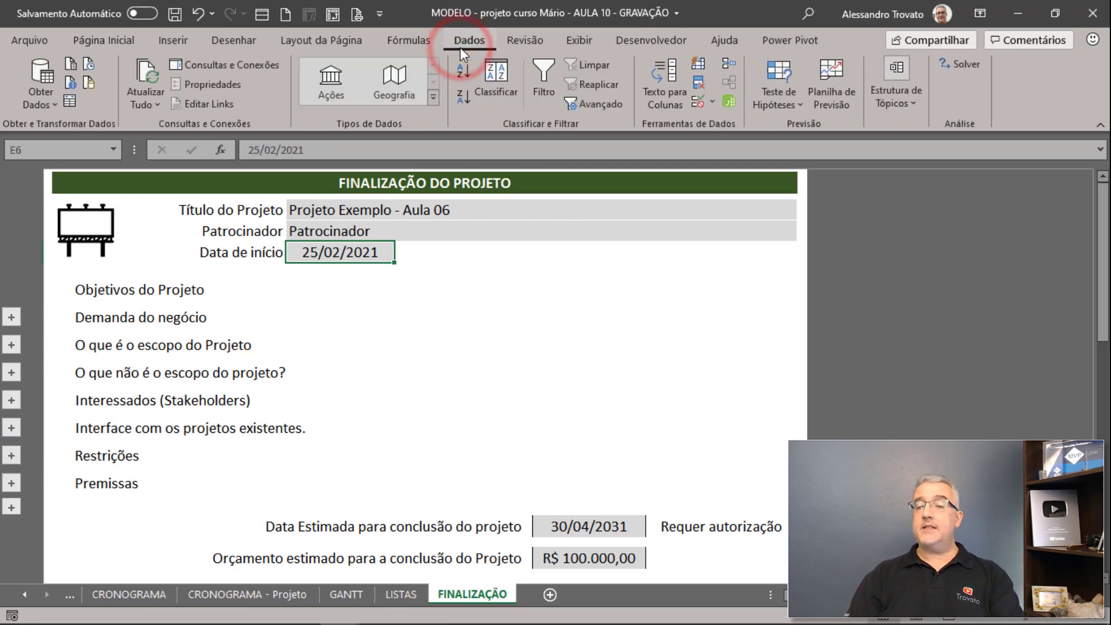
click(701, 85)
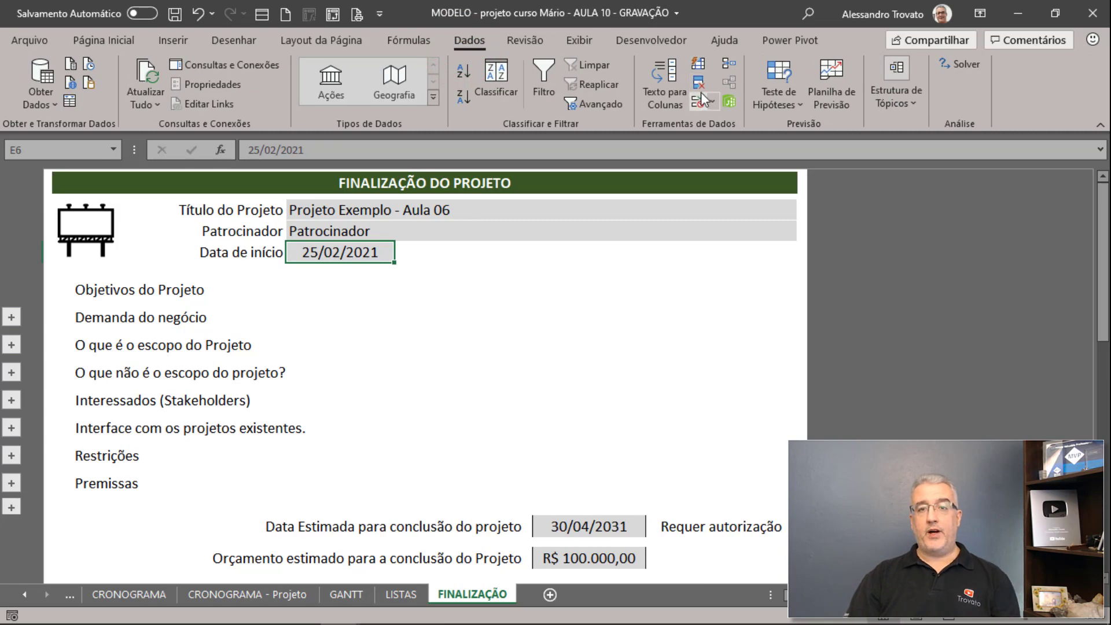
key(Escape)
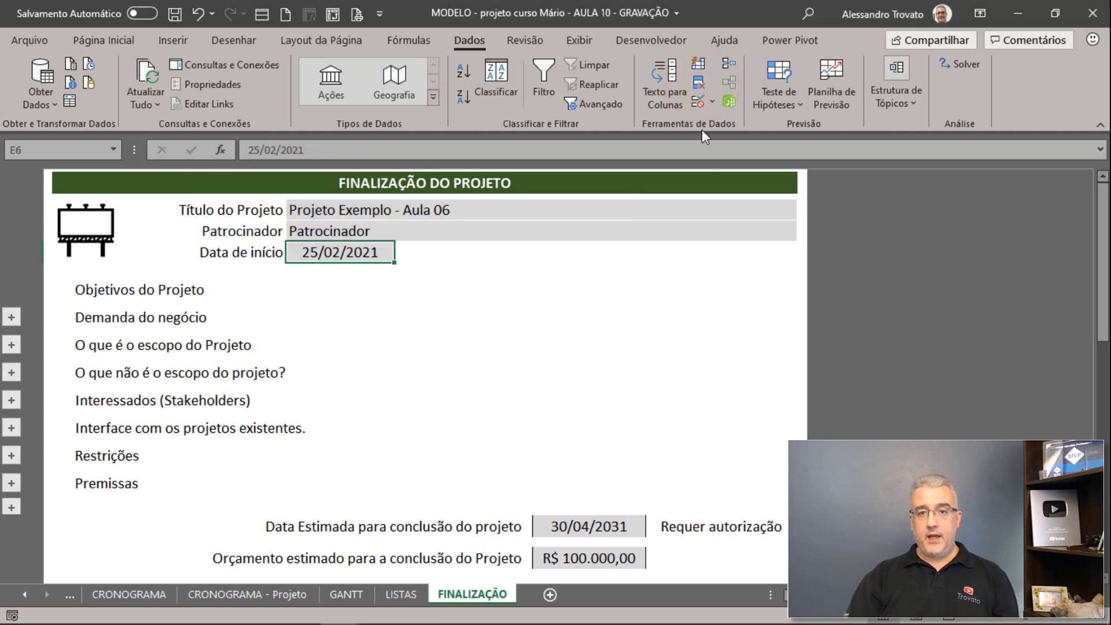
click(697, 106)
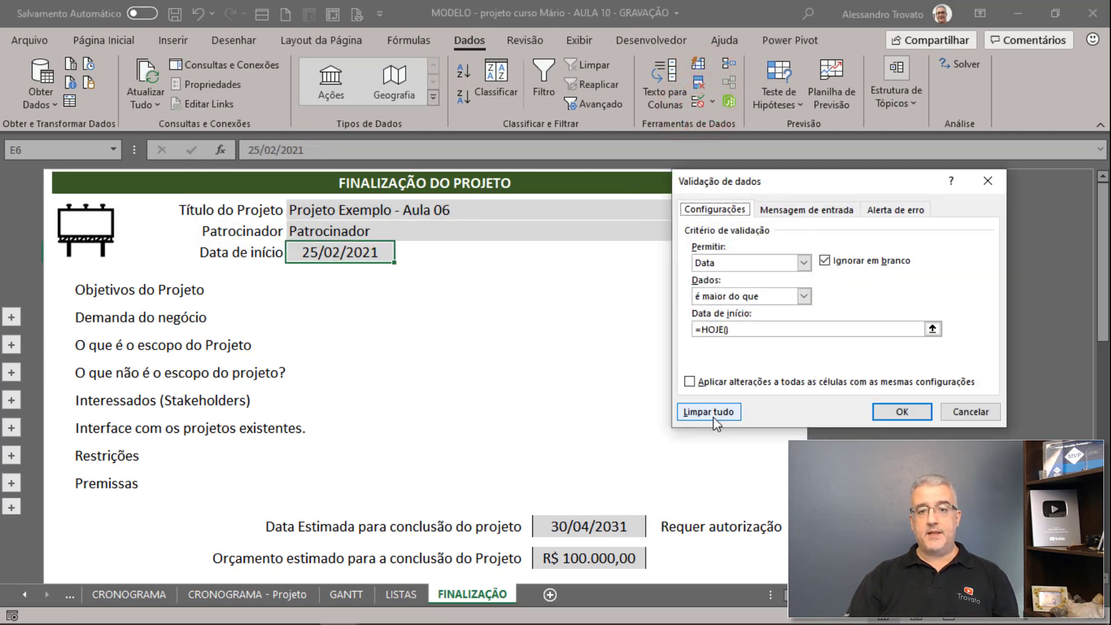
click(709, 412)
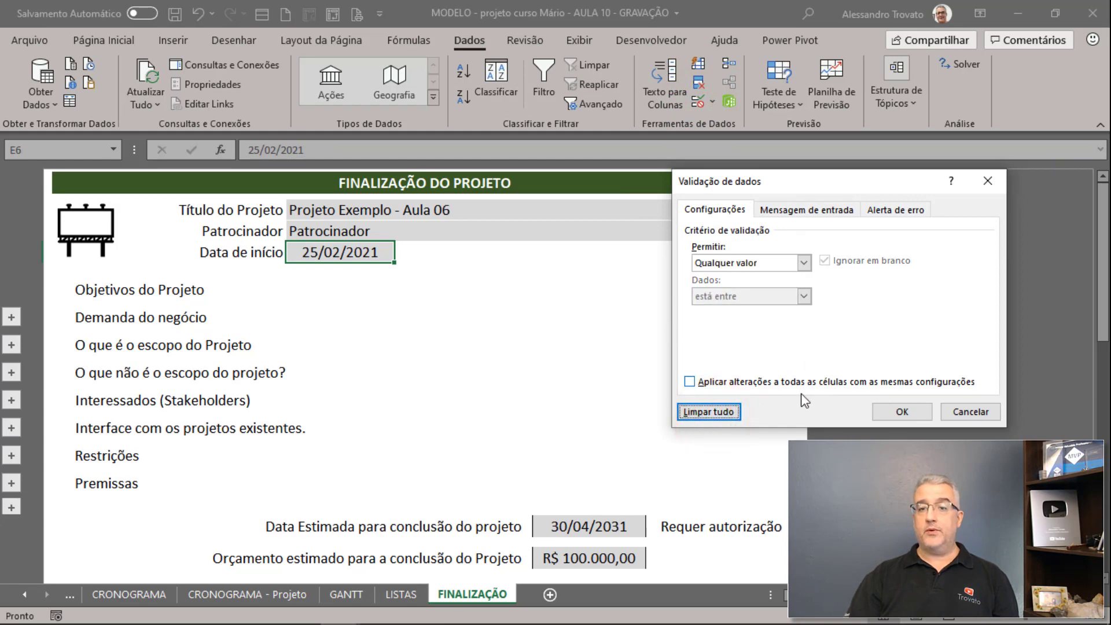
click(901, 411)
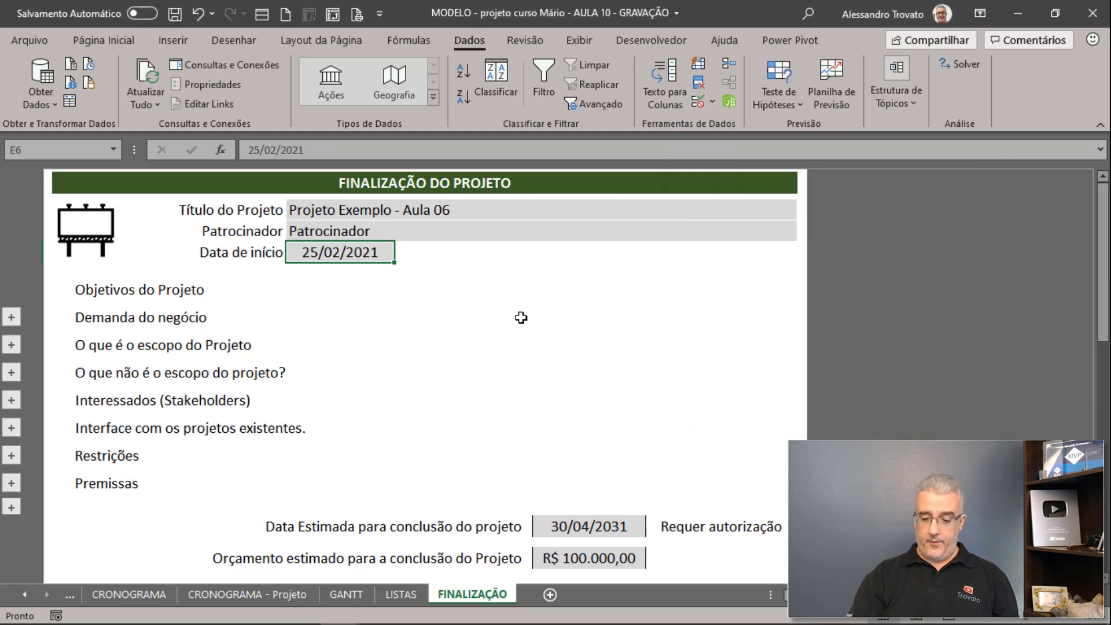
Step: Link E6 to GANTT's D2 real start date (10/03/2021) and ignore the formula warning
text(=)
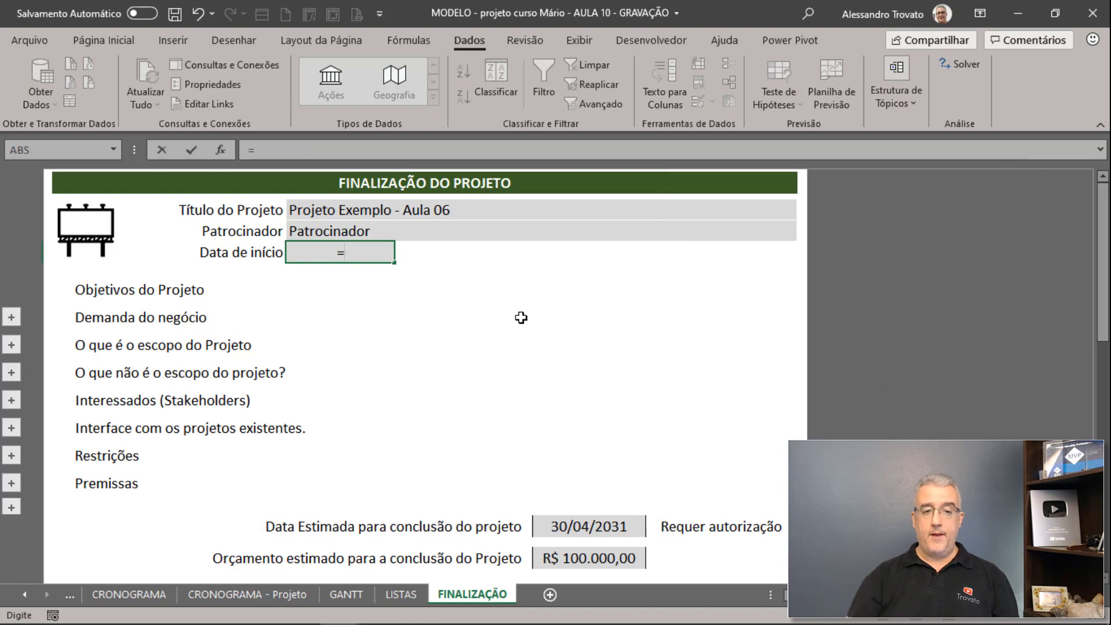
key(ctrl+Page_Up)
key(ctrl+Page_Up)
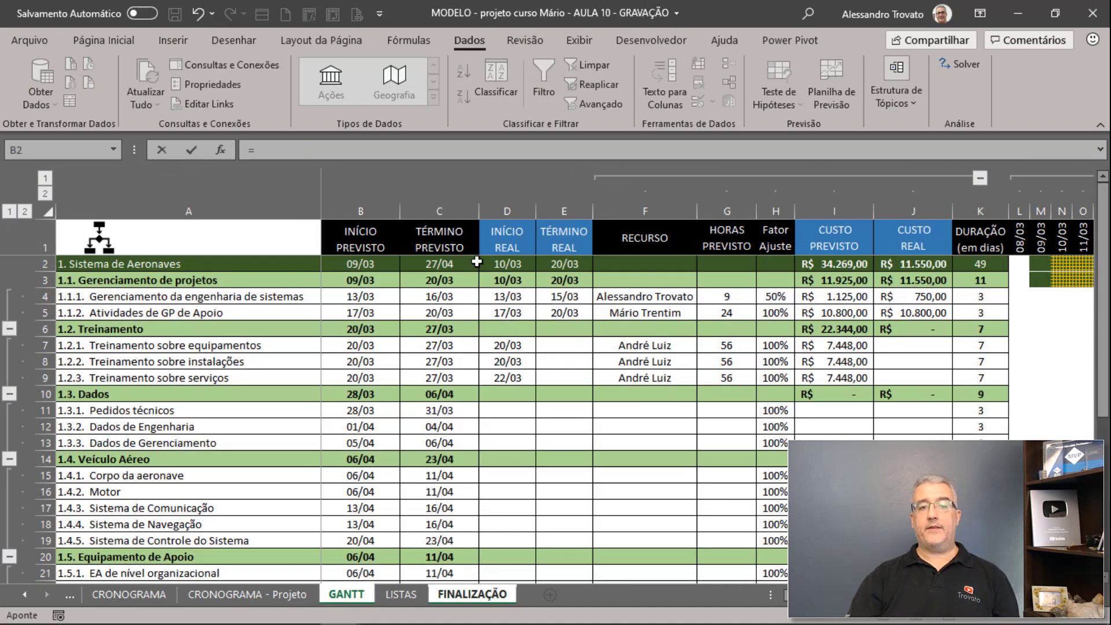
click(508, 264)
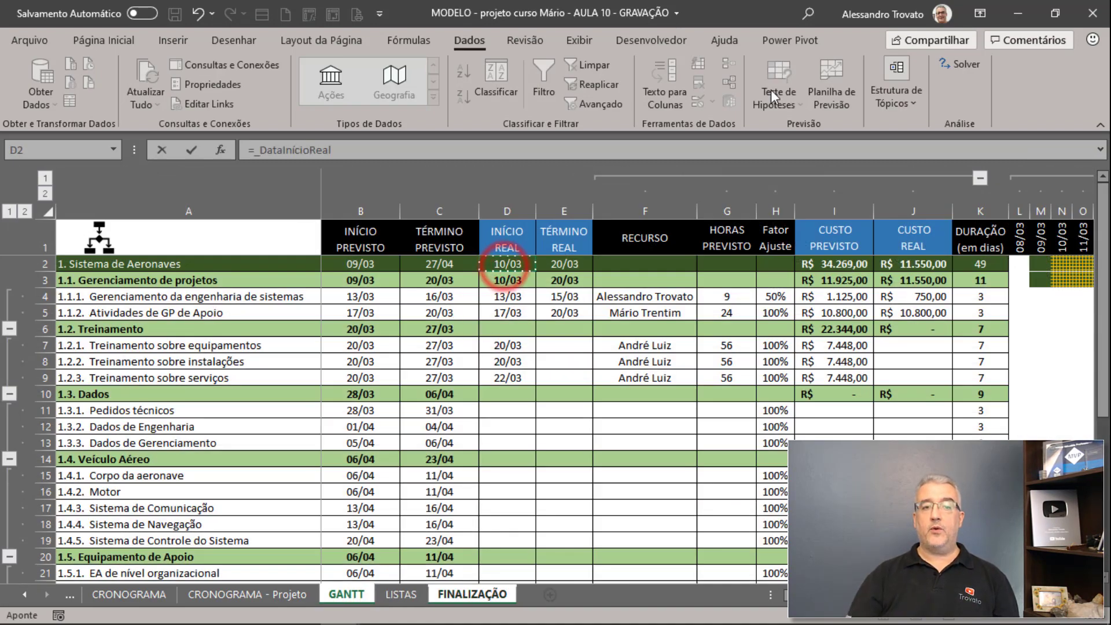
key(Return)
key(Up)
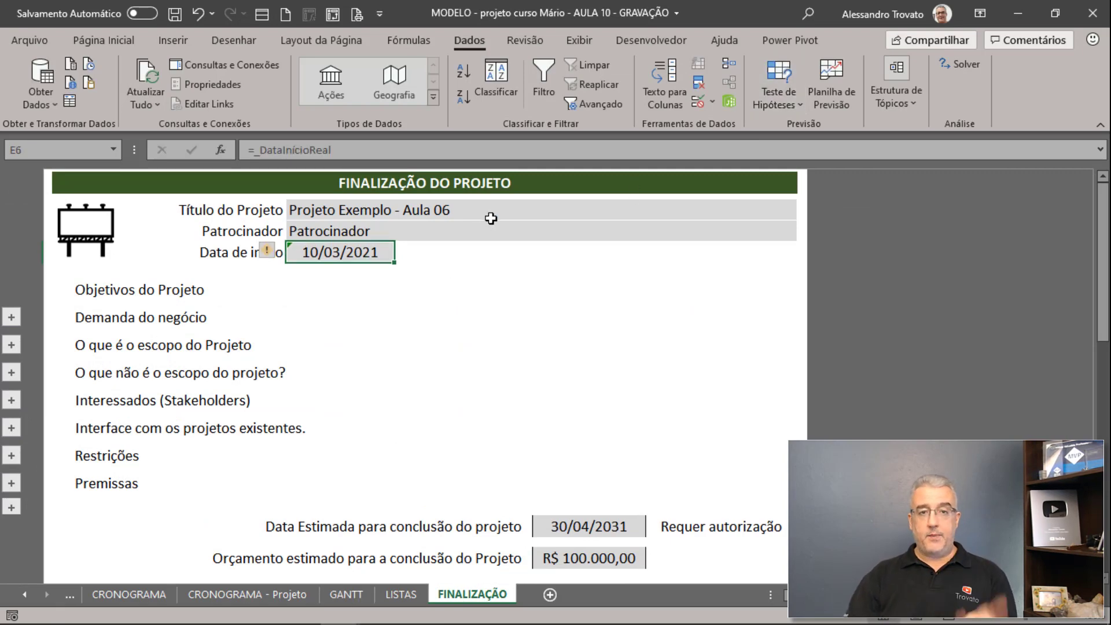
click(266, 253)
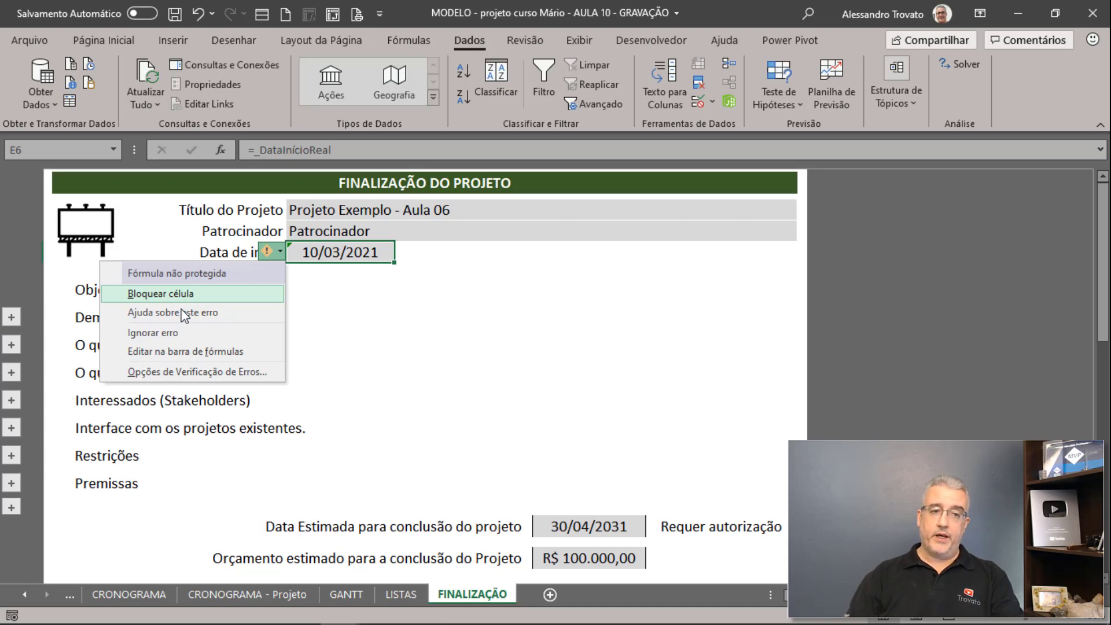
click(177, 331)
Step: Enter 'Status de Conclusão de Projeto' in G6, merged across G6:I6 and right-aligned
click(459, 254)
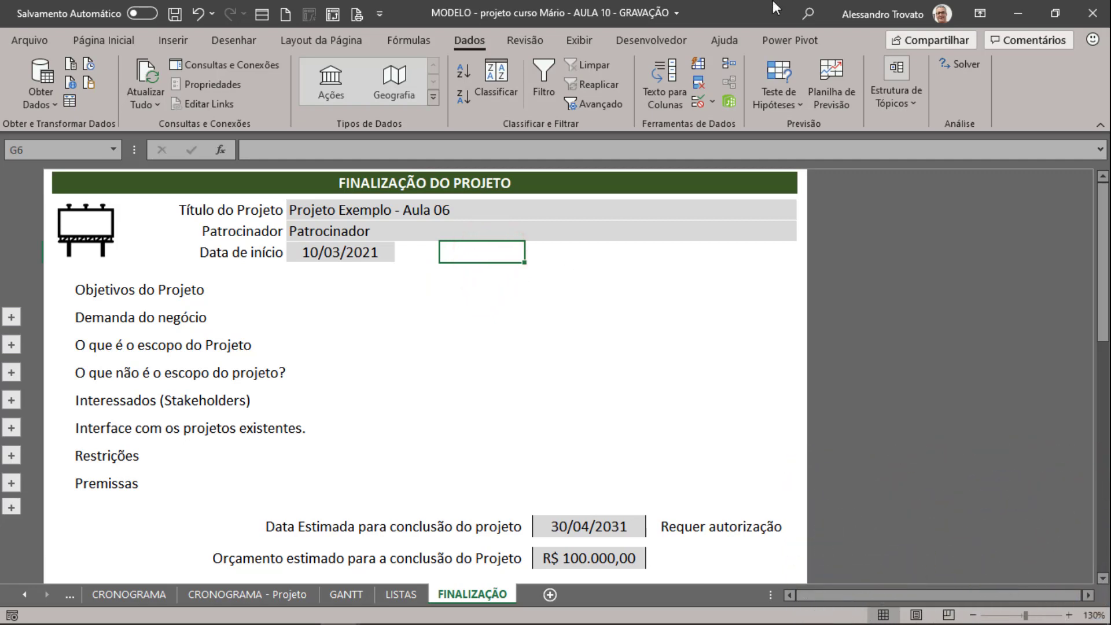
text(Sta)
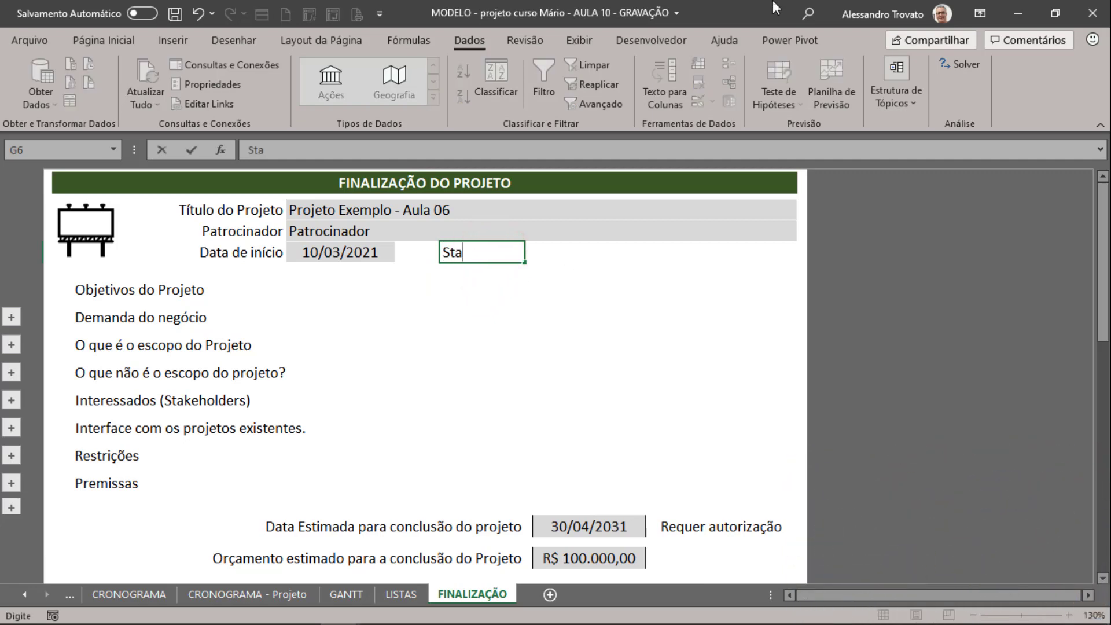
text(tus)
key(BackSpace)
key(BackSpace)
text(de Con)
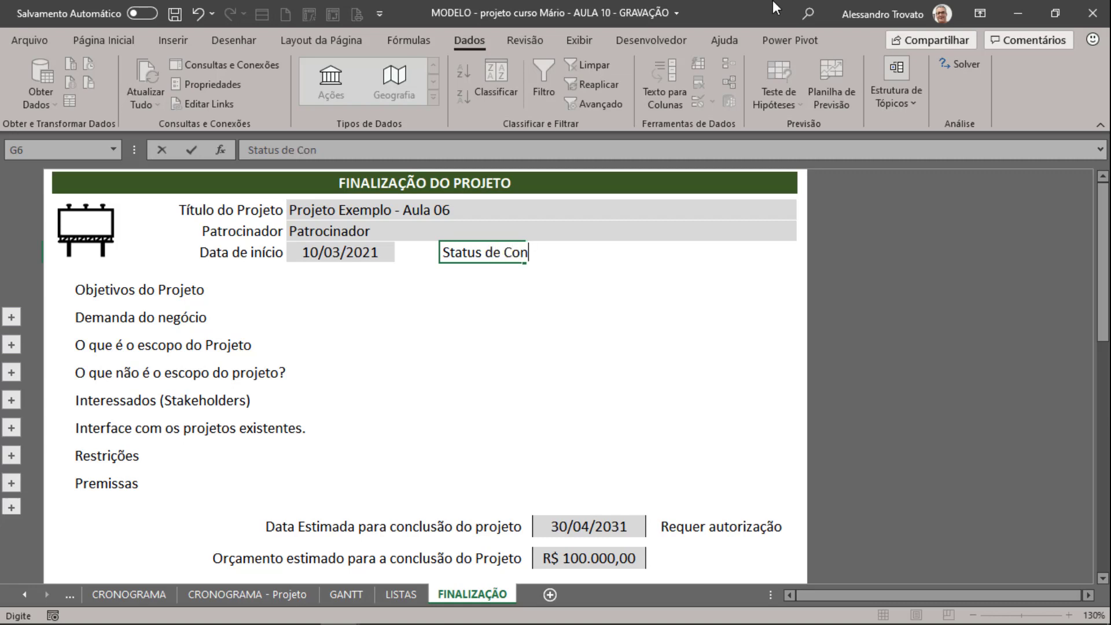
text(clusão de P)
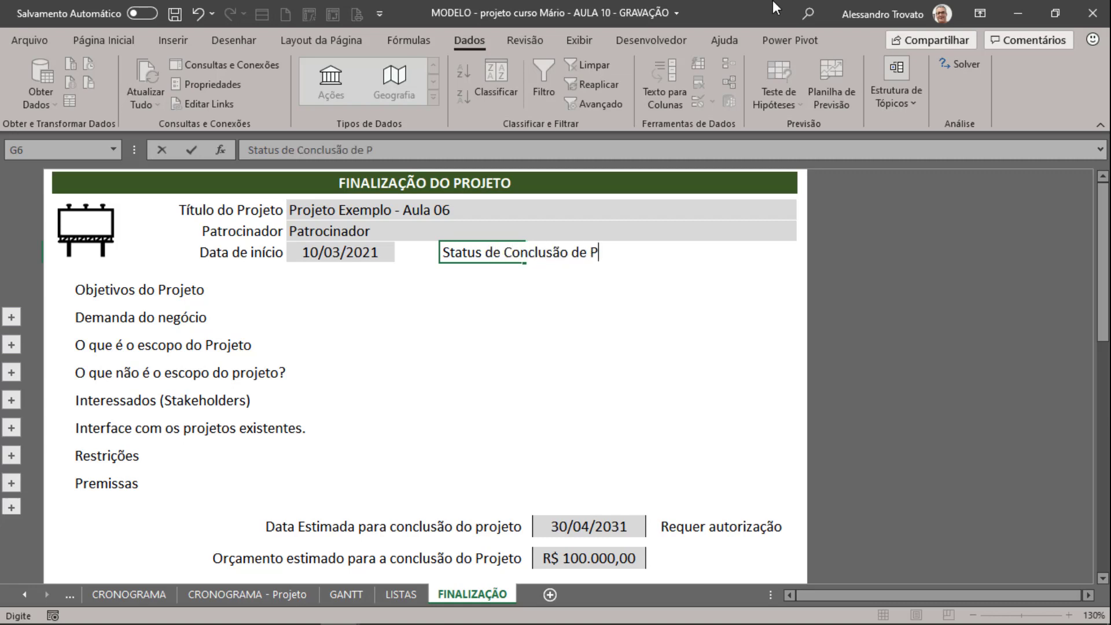
text(rojeto)
key(ctrl+Return)
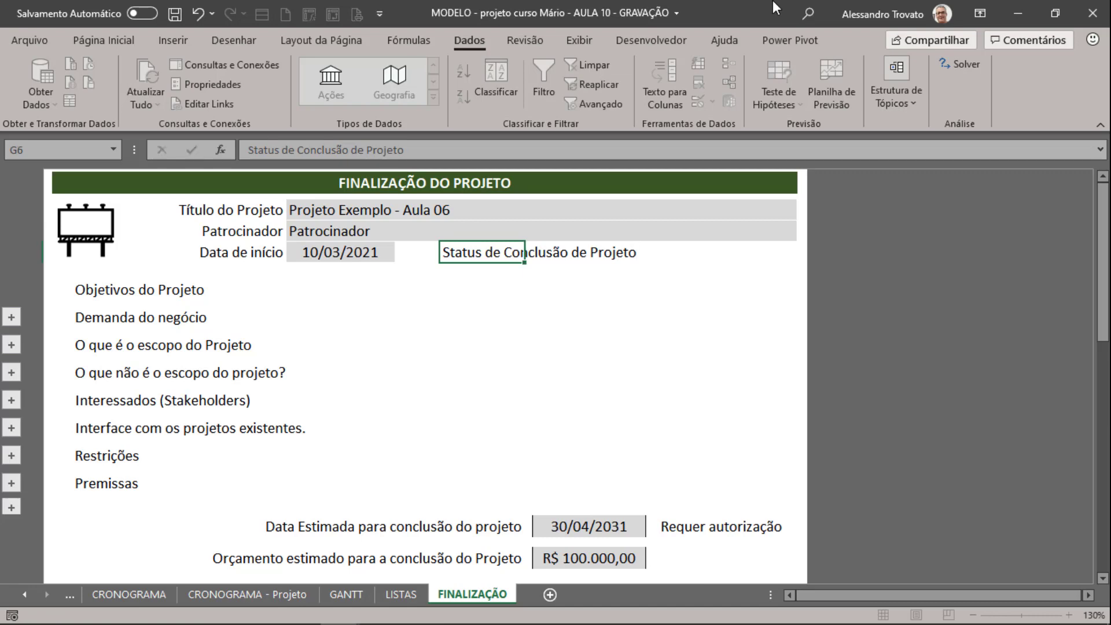
key(shift+Right)
key(shift+Right)
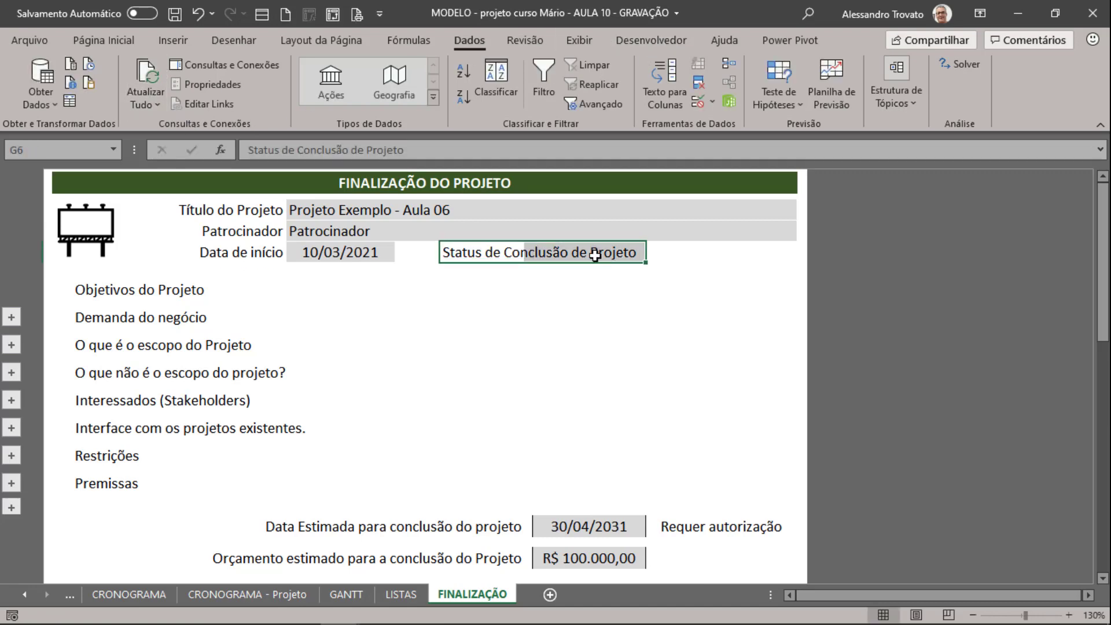
click(102, 40)
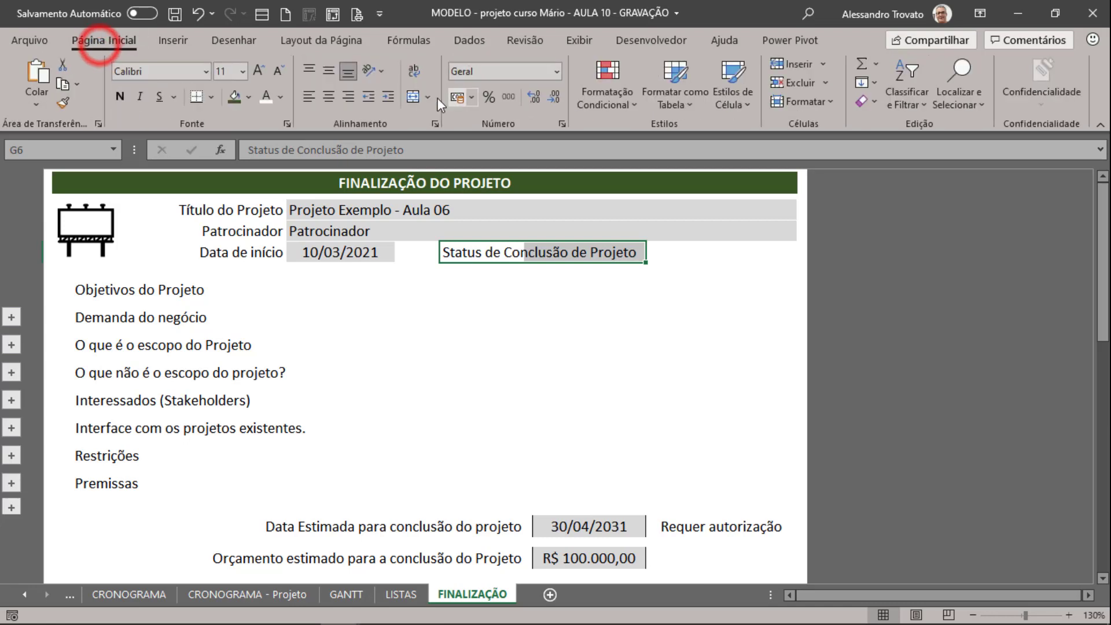
click(412, 96)
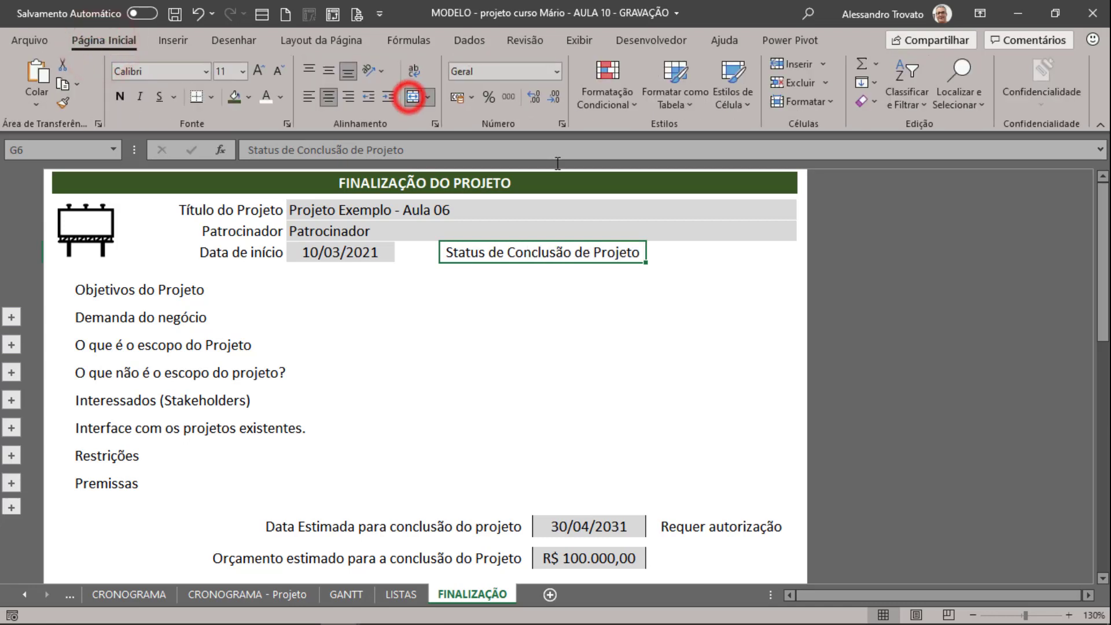
click(353, 98)
Step: Copy the start date cell's grey fill and border from E6 onto J6
click(675, 252)
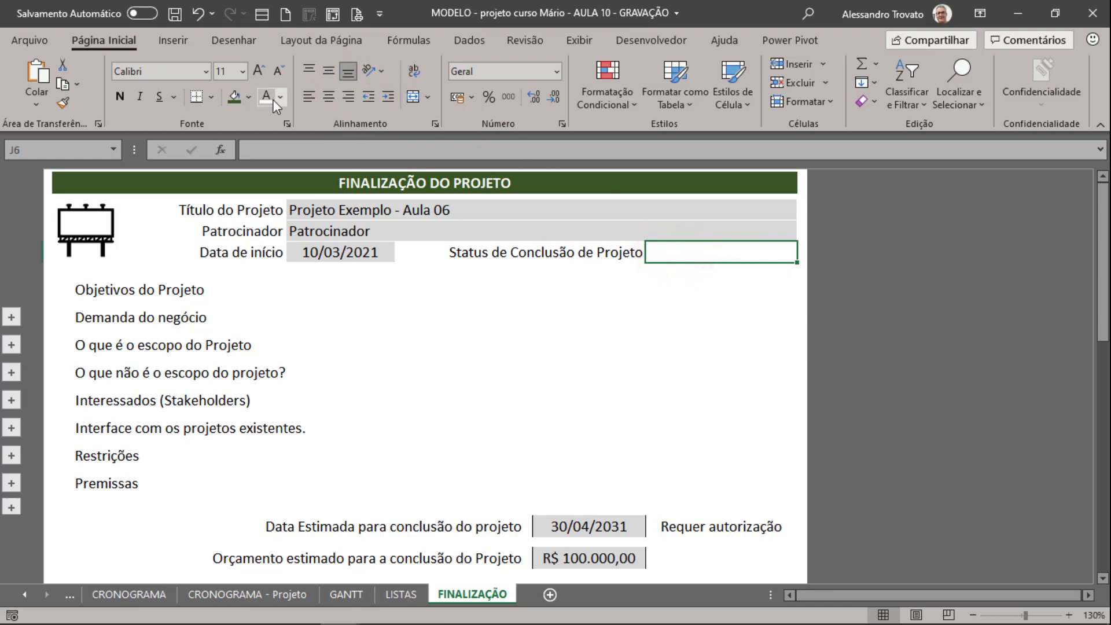
click(249, 97)
click(248, 96)
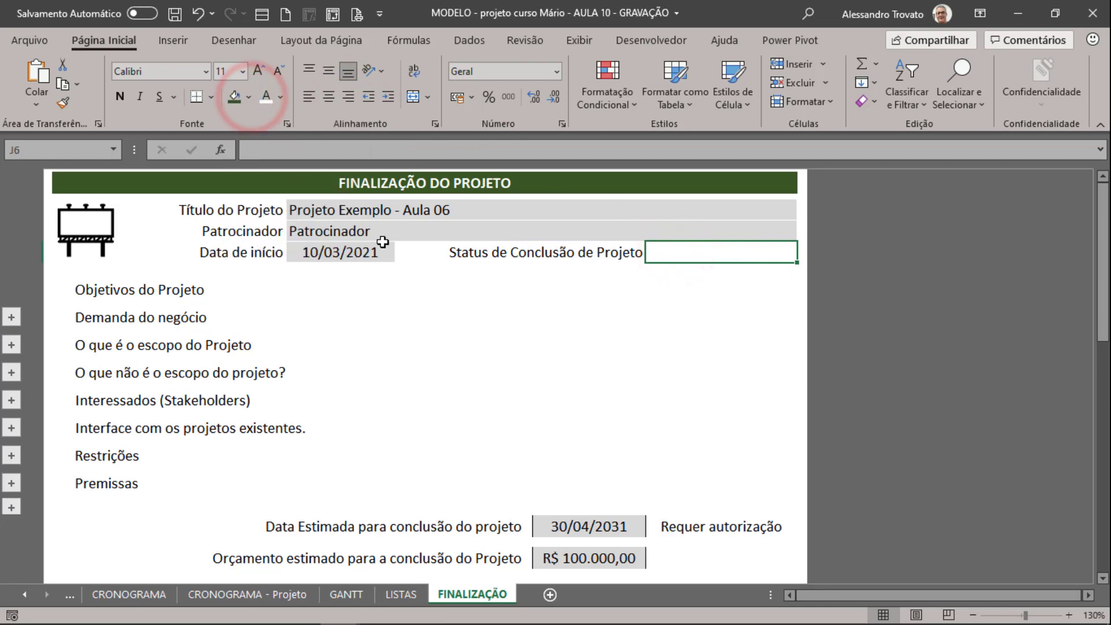
click(328, 250)
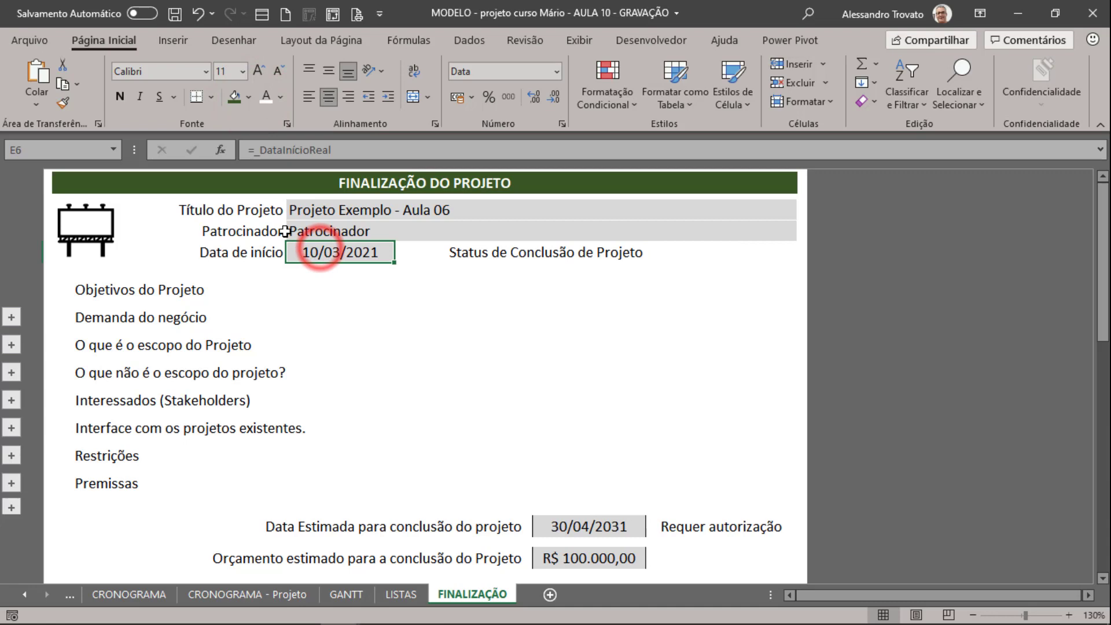
click(63, 102)
click(702, 258)
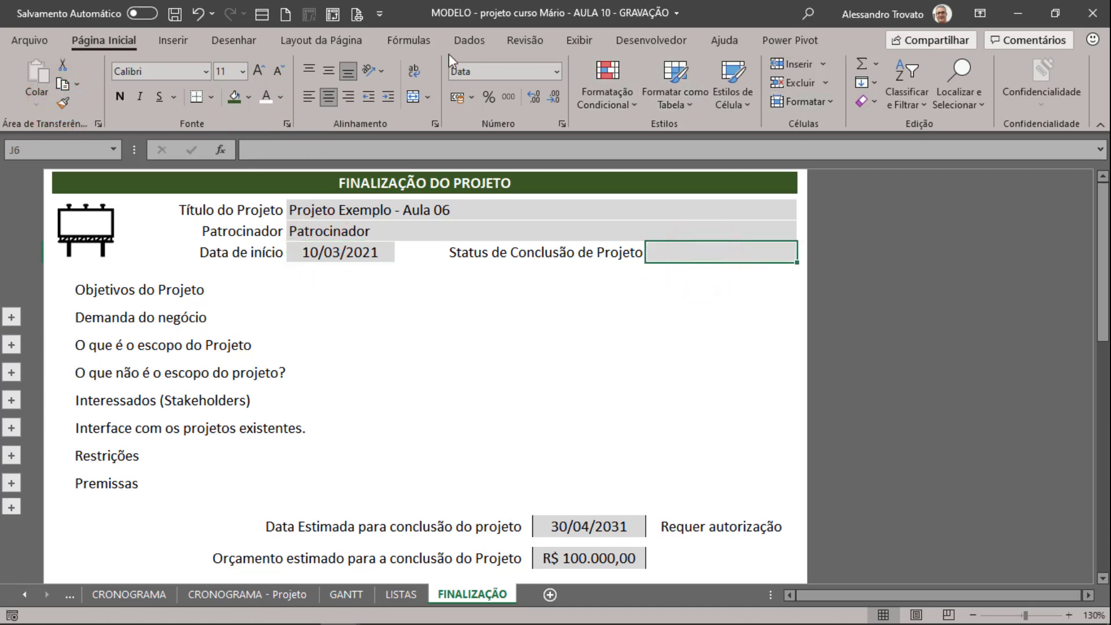
Step: Select the completion status cell J6, discarding a partially typed entry
click(470, 40)
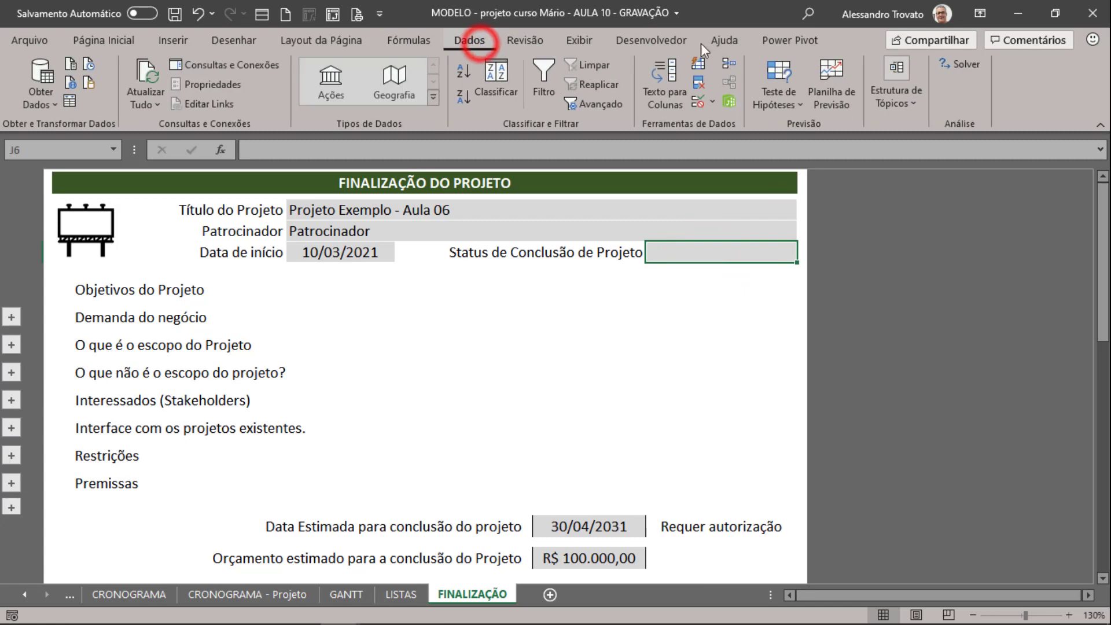
click(700, 100)
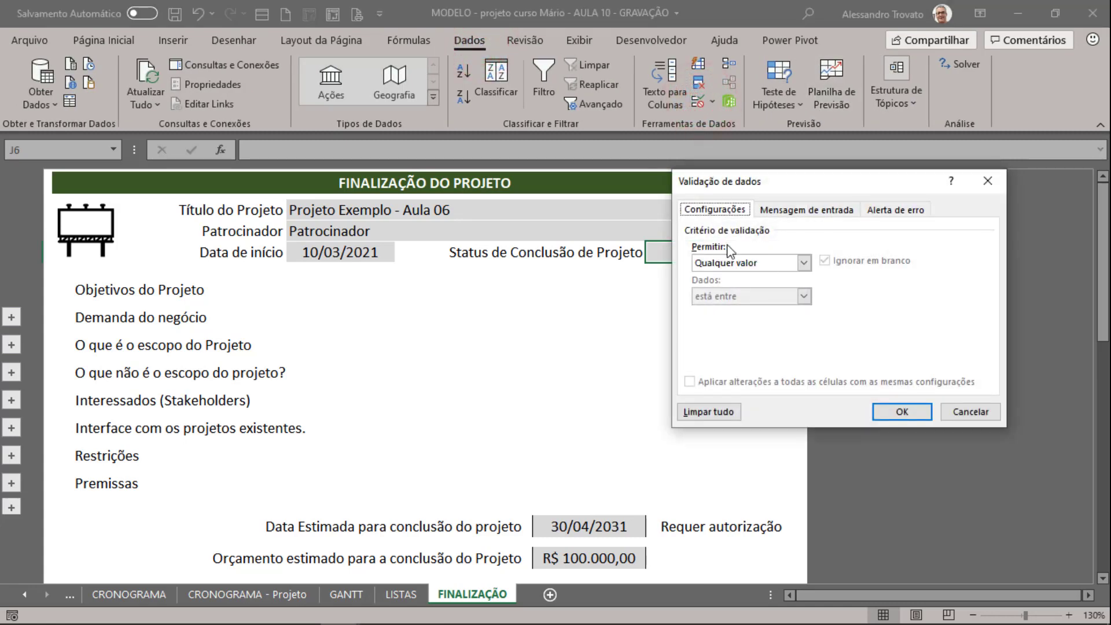
key(Escape)
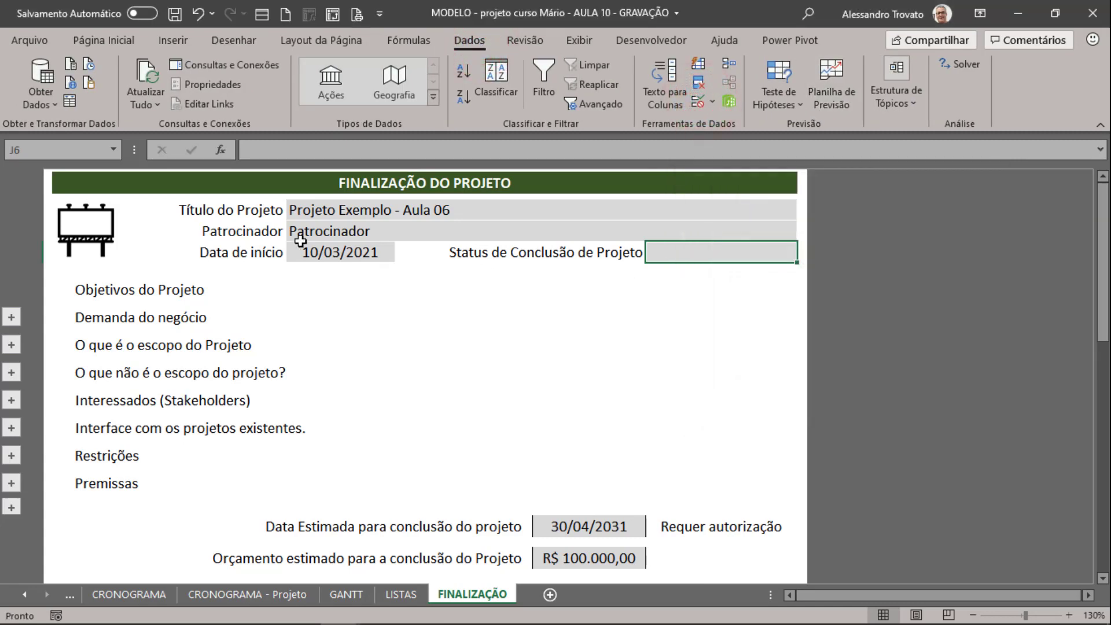
click(733, 254)
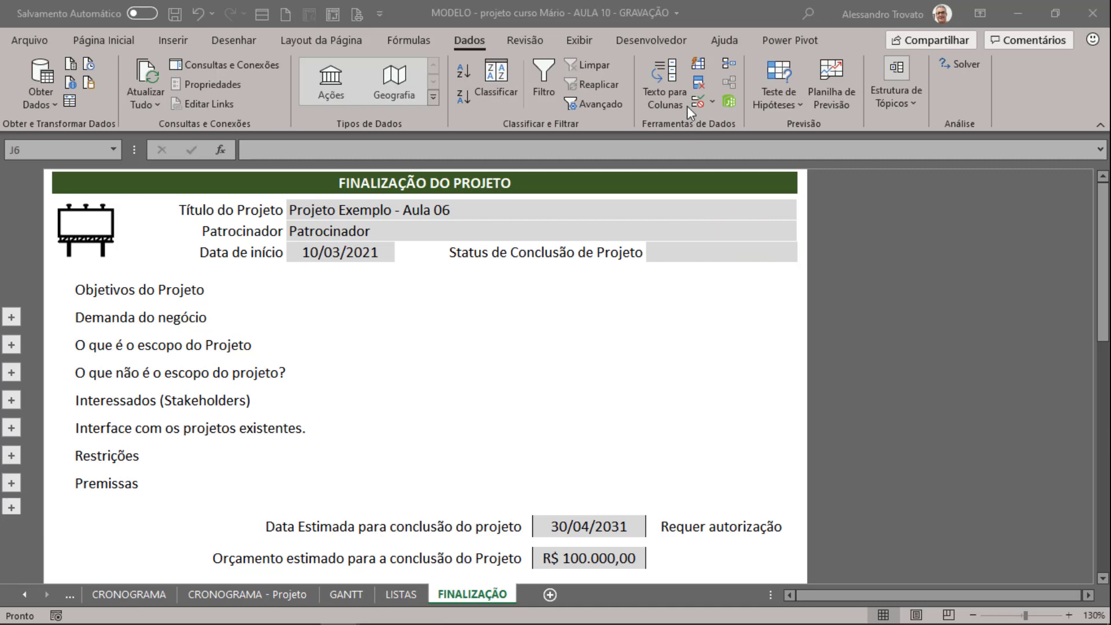
click(684, 251)
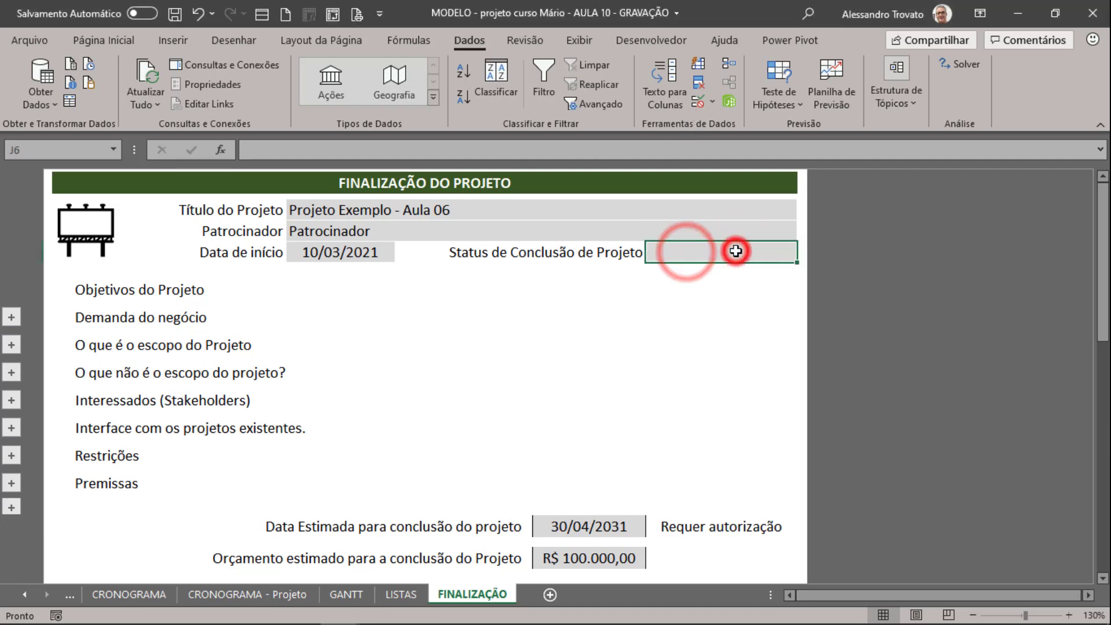
text(Cance)
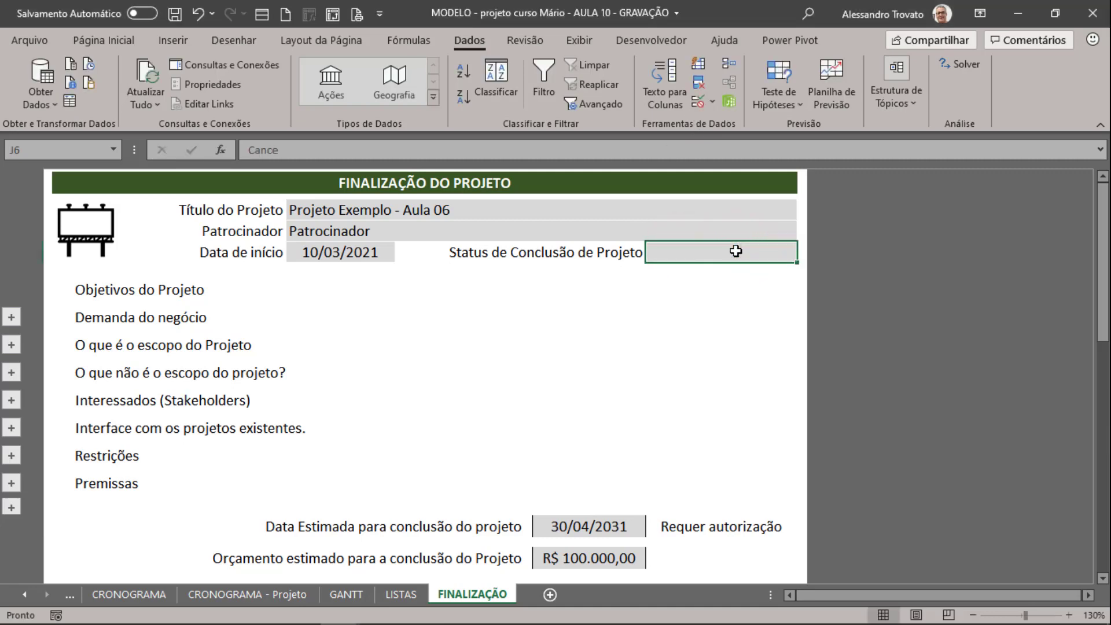
key(Escape)
Step: Restrict J6 to a list: Cancelado;Término sem ressalvas;Término com ressalvas
click(700, 102)
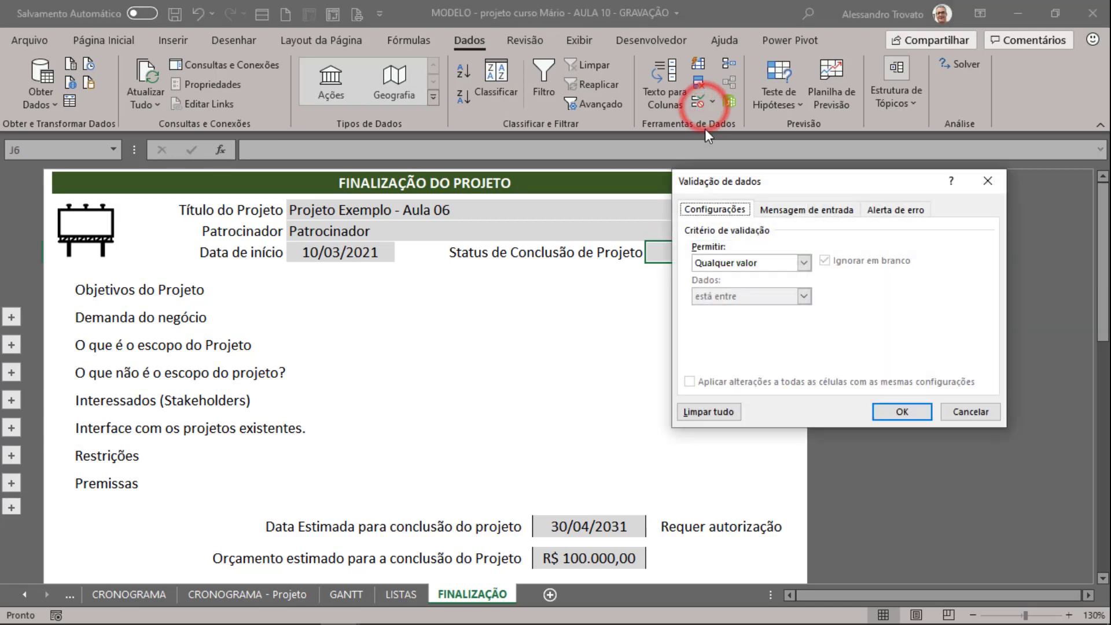
click(725, 263)
click(703, 308)
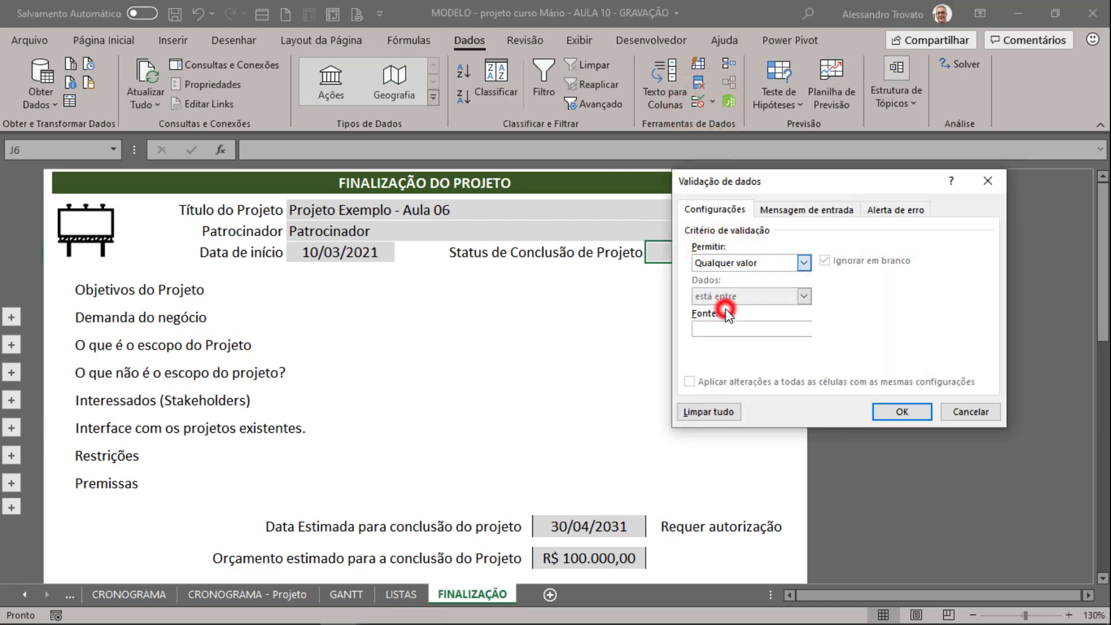
click(734, 334)
text(Cancelado;Término sem ressalvas; Término com ree)
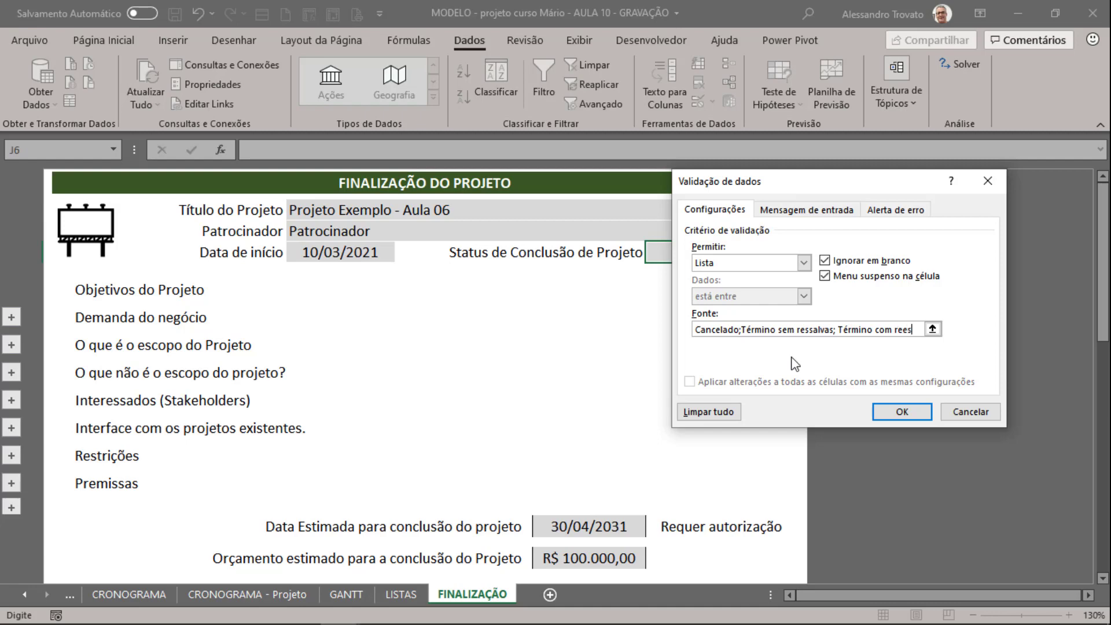
text(salvas)
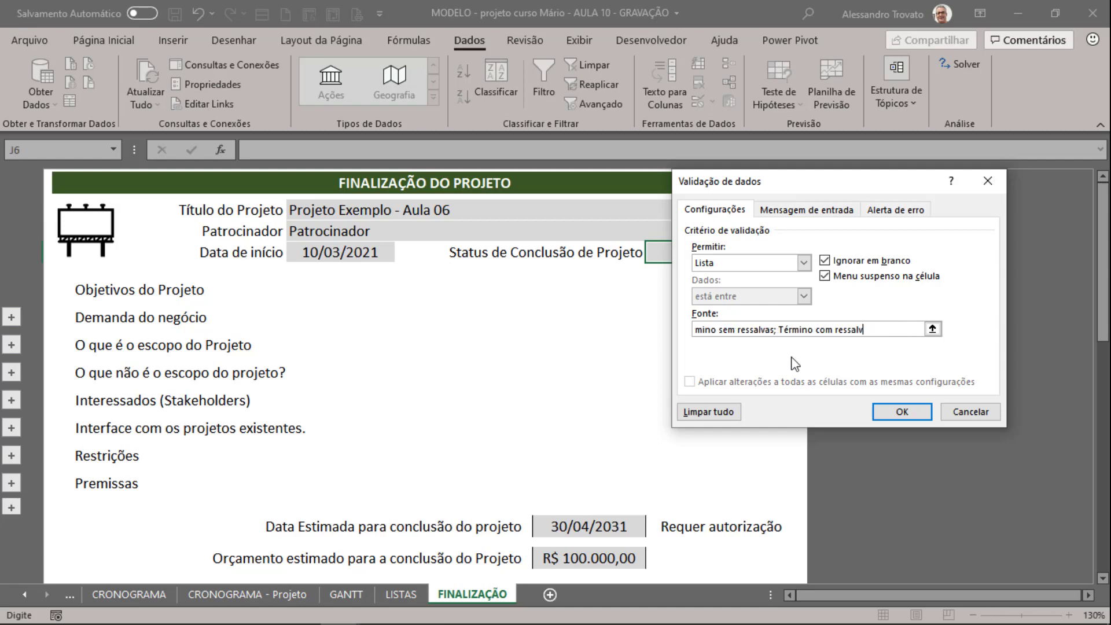
text(+)
key(Left)
key(Left)
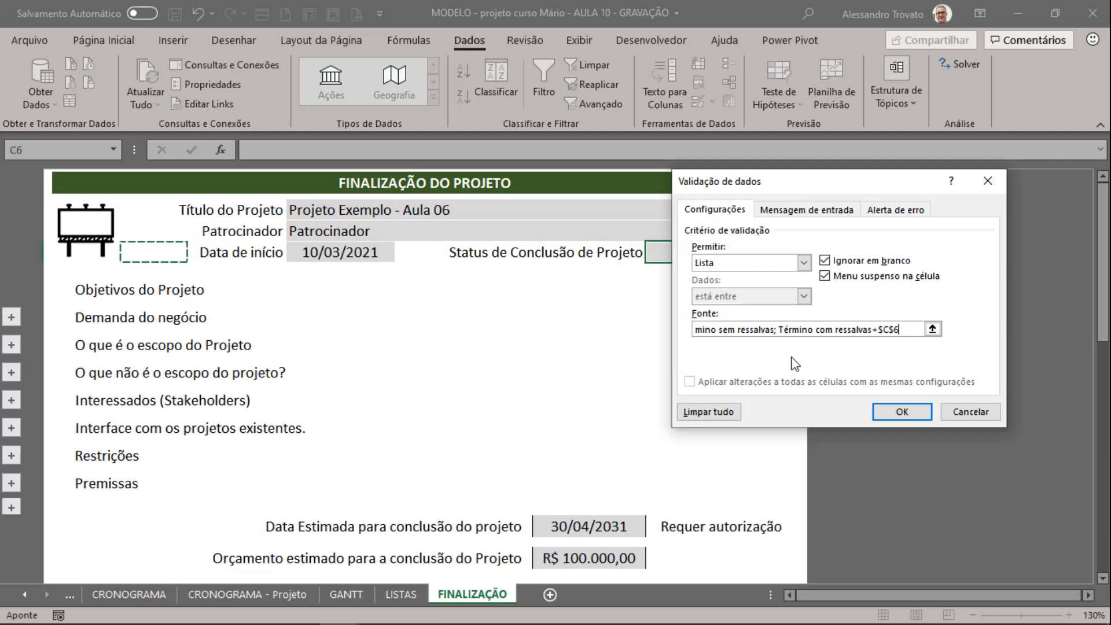
key(Left)
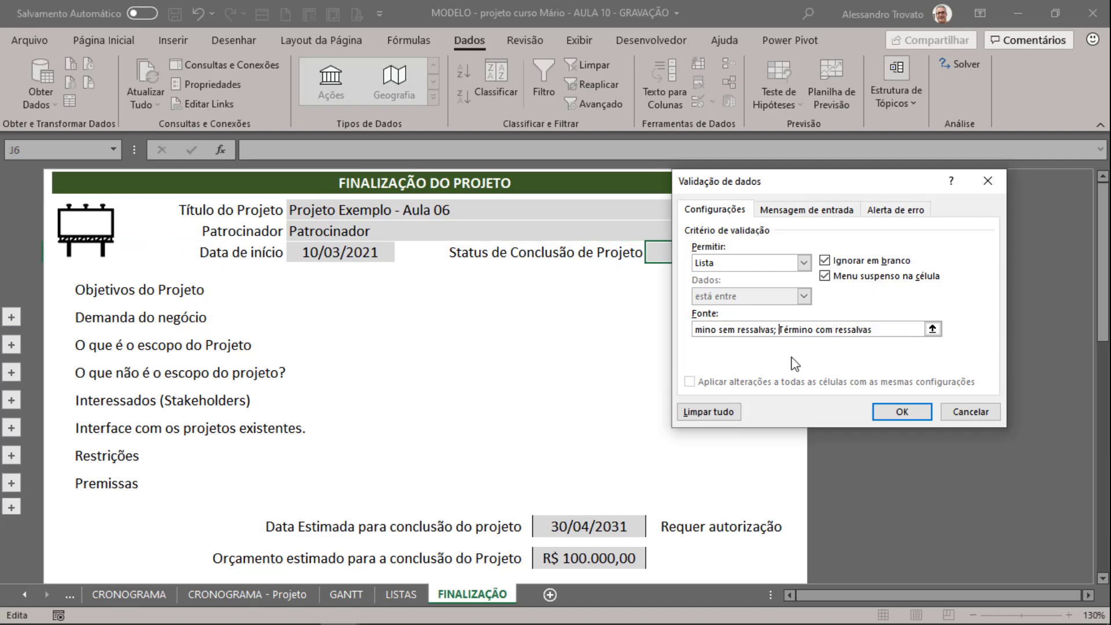
key(Delete)
click(735, 330)
click(821, 335)
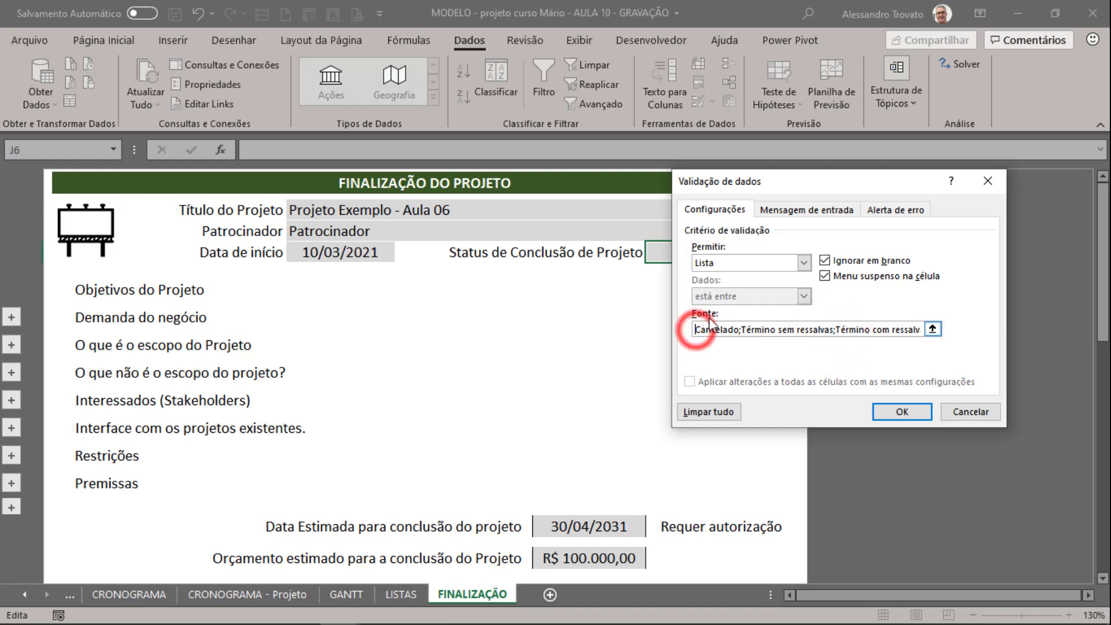
click(901, 412)
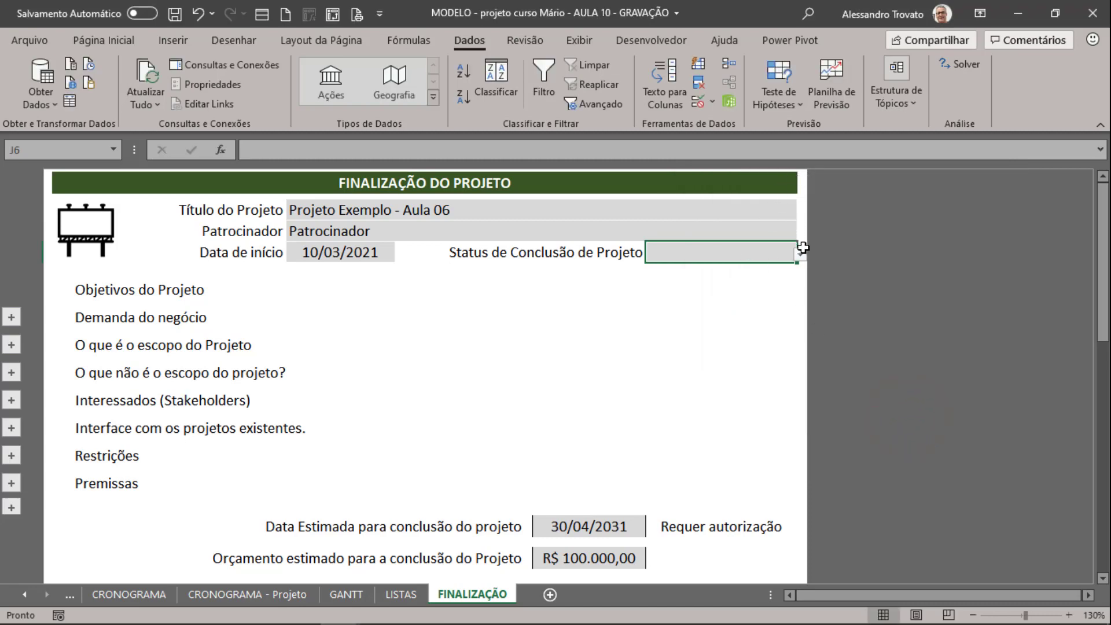
Step: Test J6's dropdown, choosing Término sem ressalvas and then Cancelado
click(800, 253)
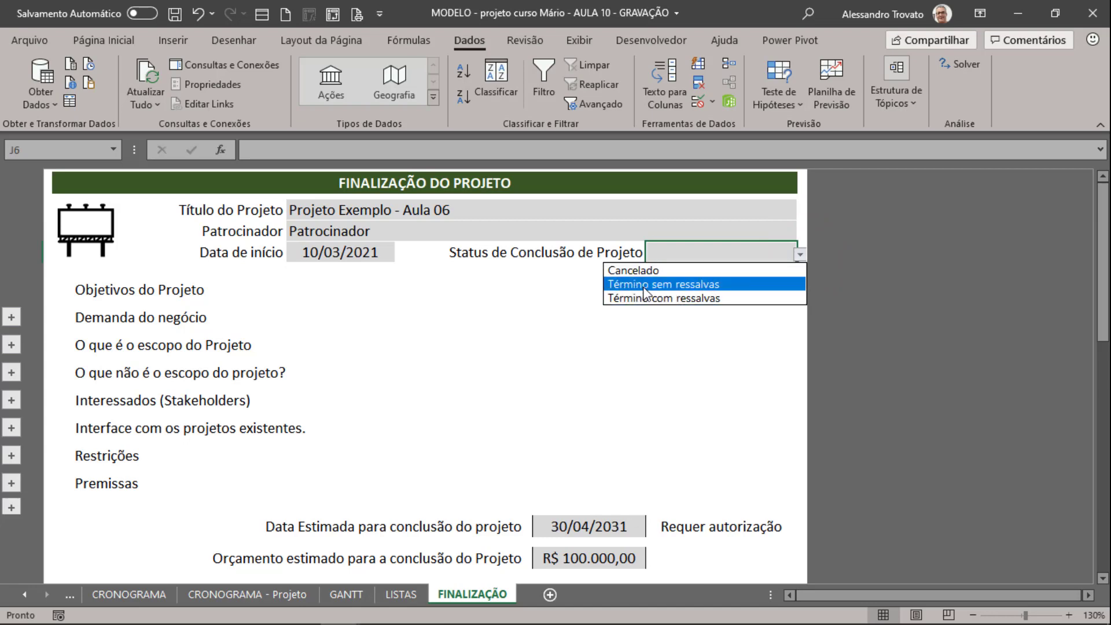
click(657, 285)
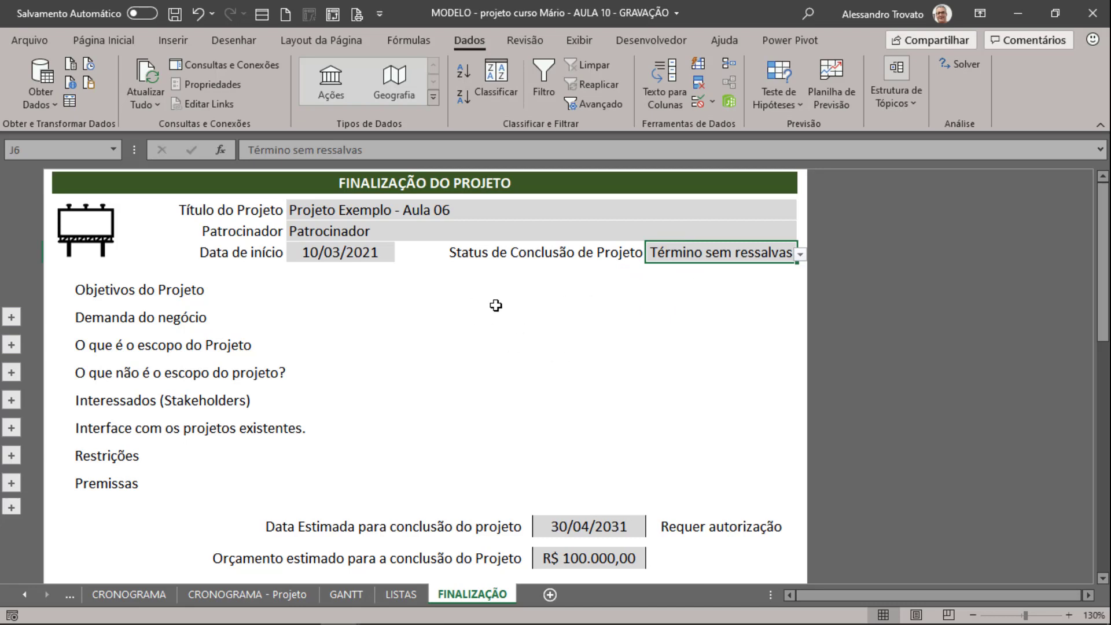
click(711, 249)
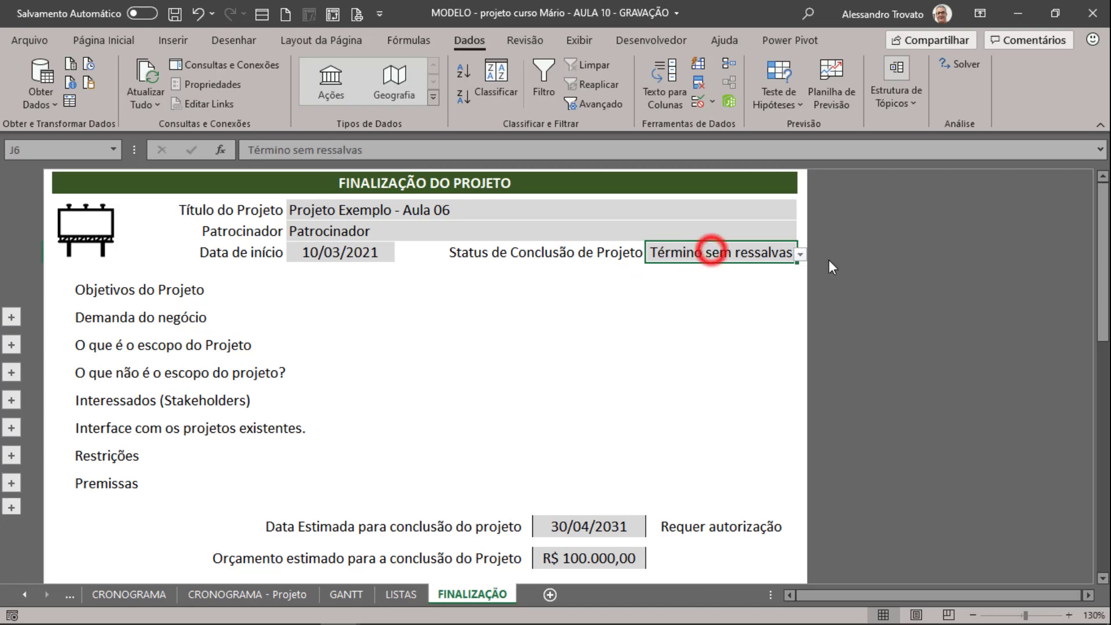
click(798, 256)
click(683, 274)
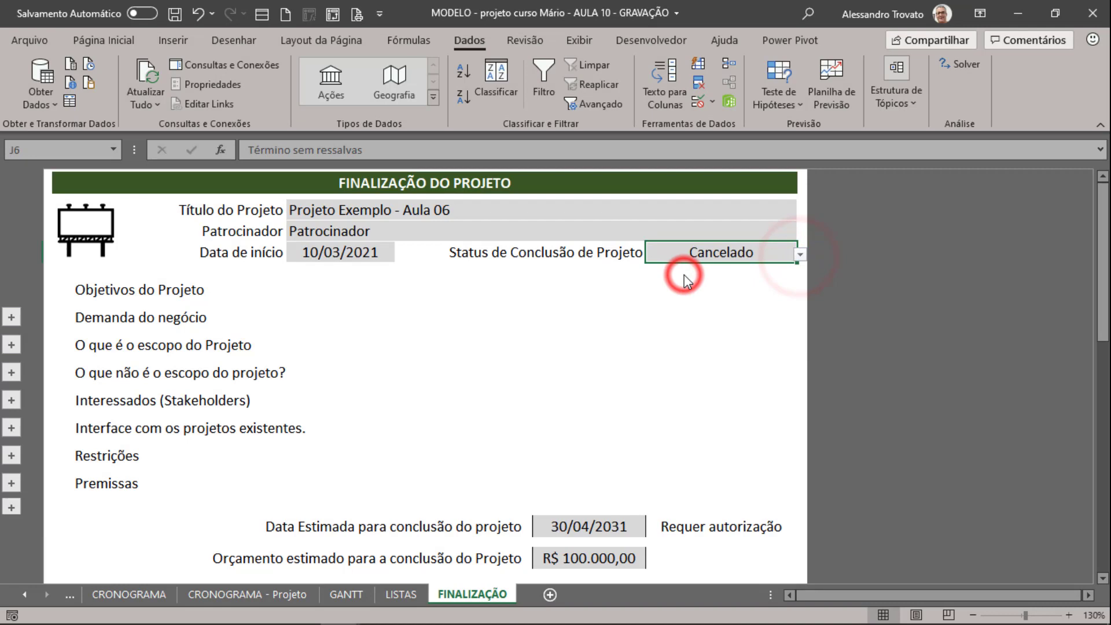
click(800, 256)
click(801, 255)
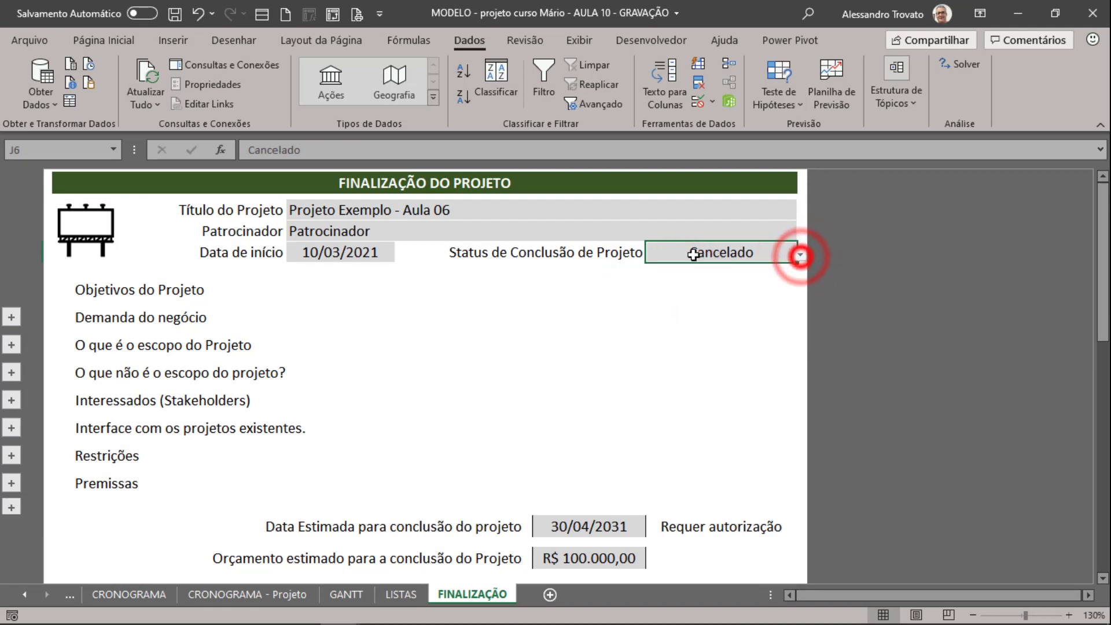
click(173, 293)
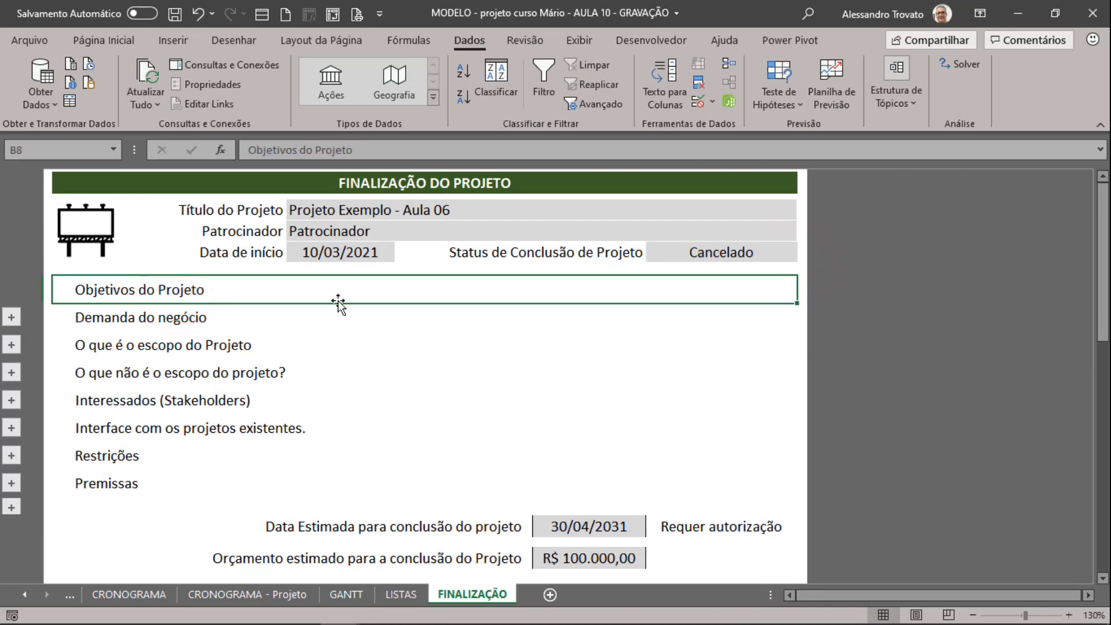
Step: Show the sheet's gridlines and row and column headings
click(129, 305)
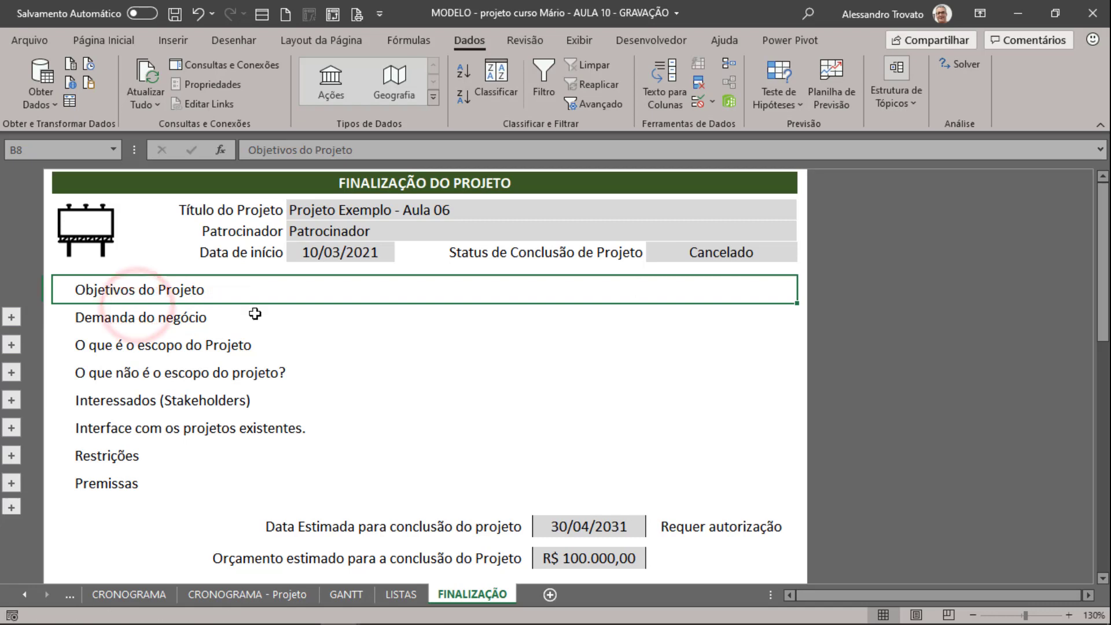
click(149, 292)
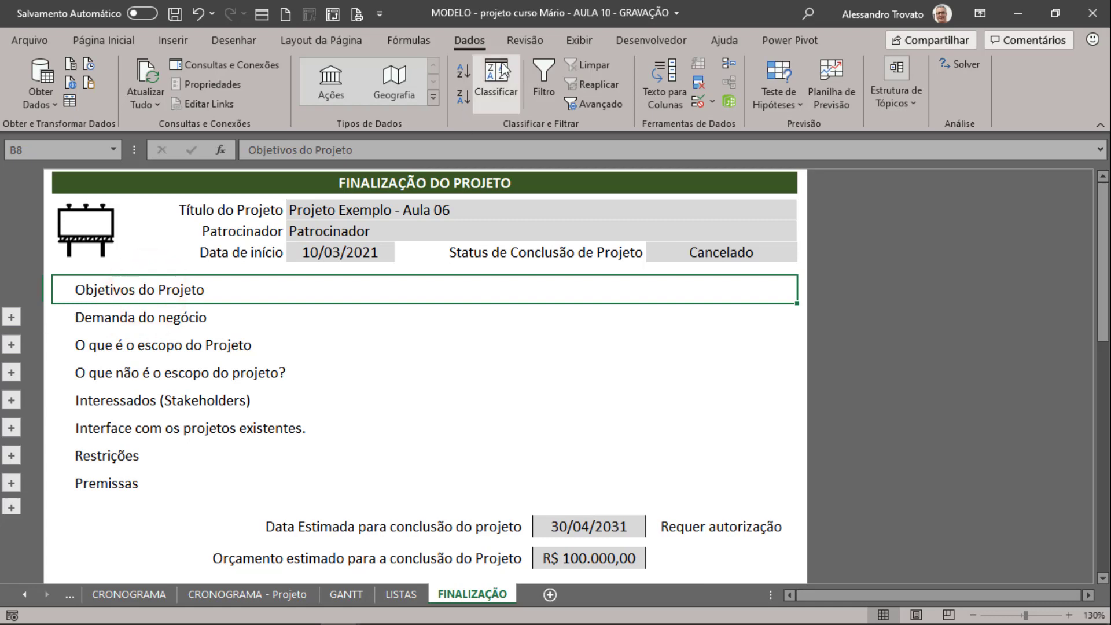
click(576, 40)
click(484, 98)
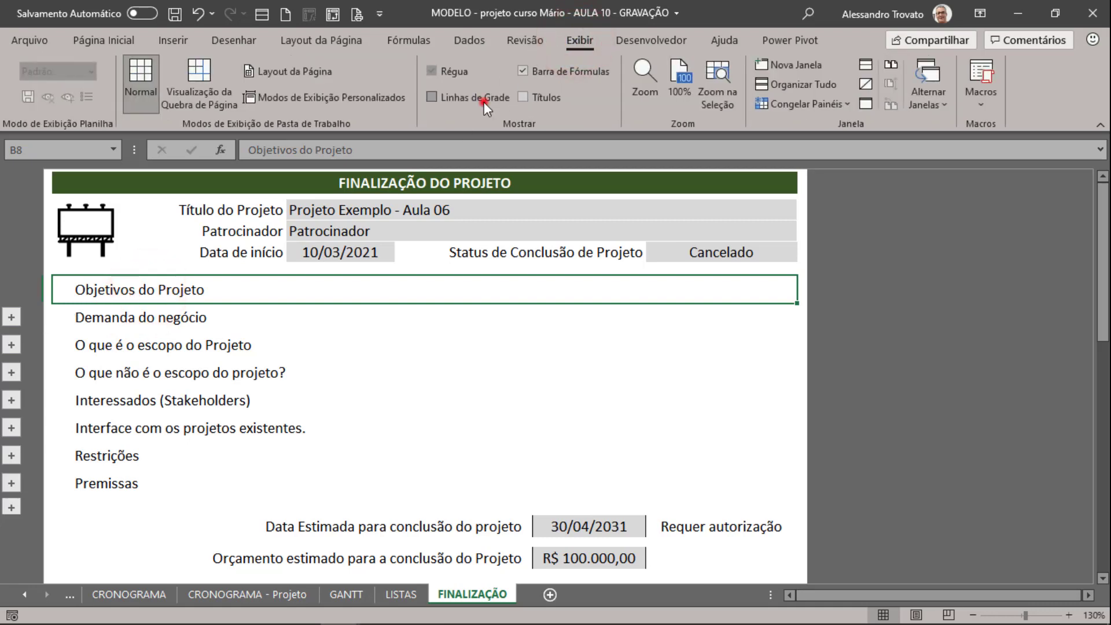
click(543, 99)
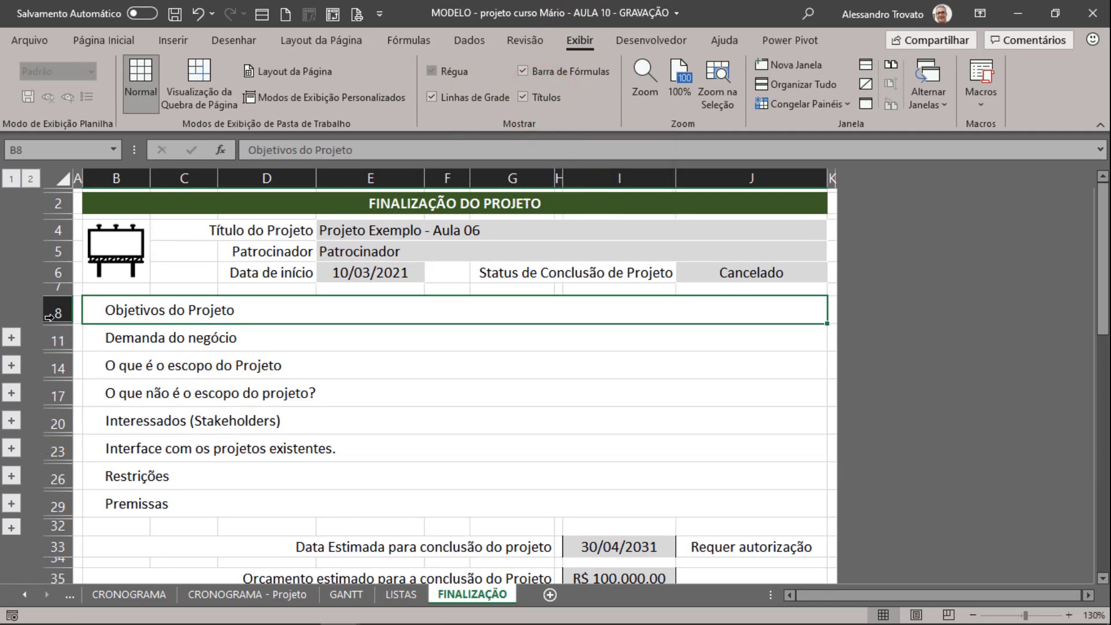
Step: Ungroup rows 8–32 to remove the outline
drag(49, 317, 55, 524)
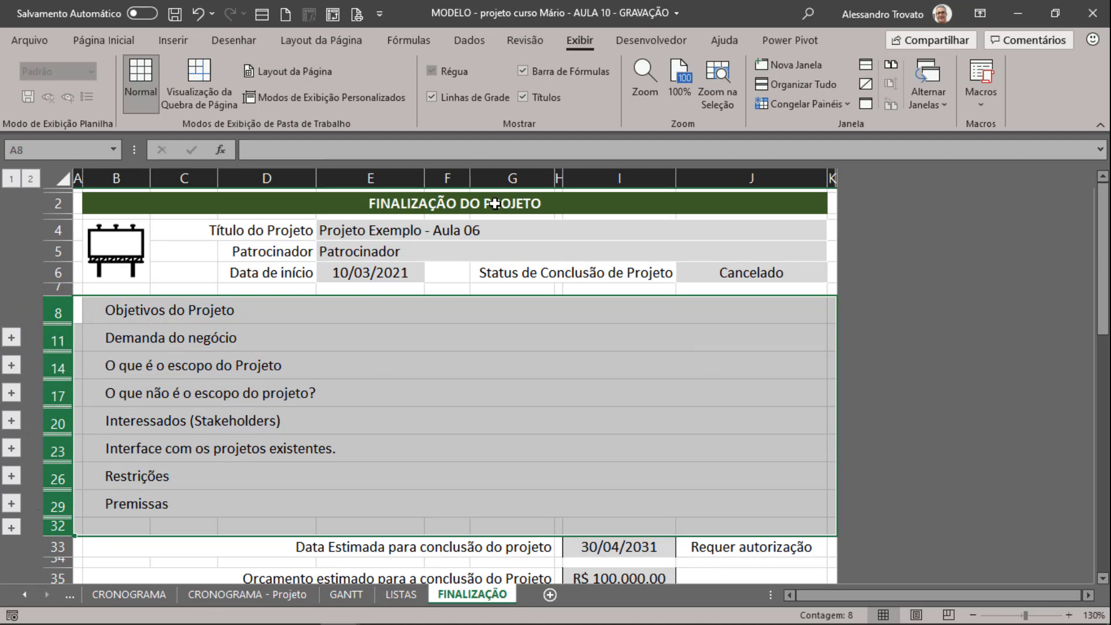
click(468, 36)
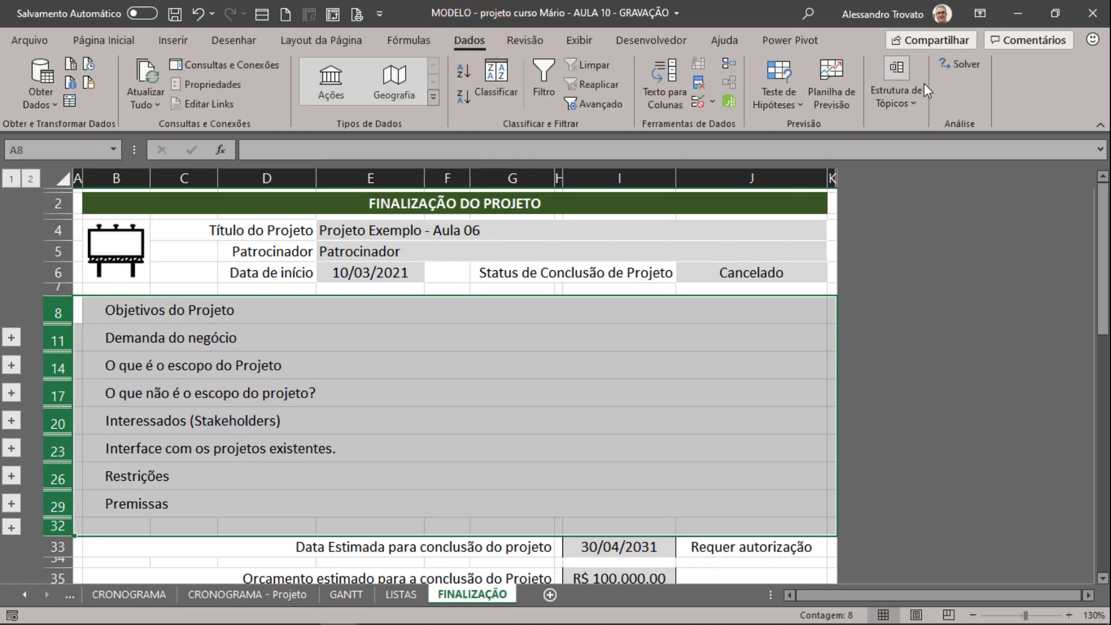
click(907, 77)
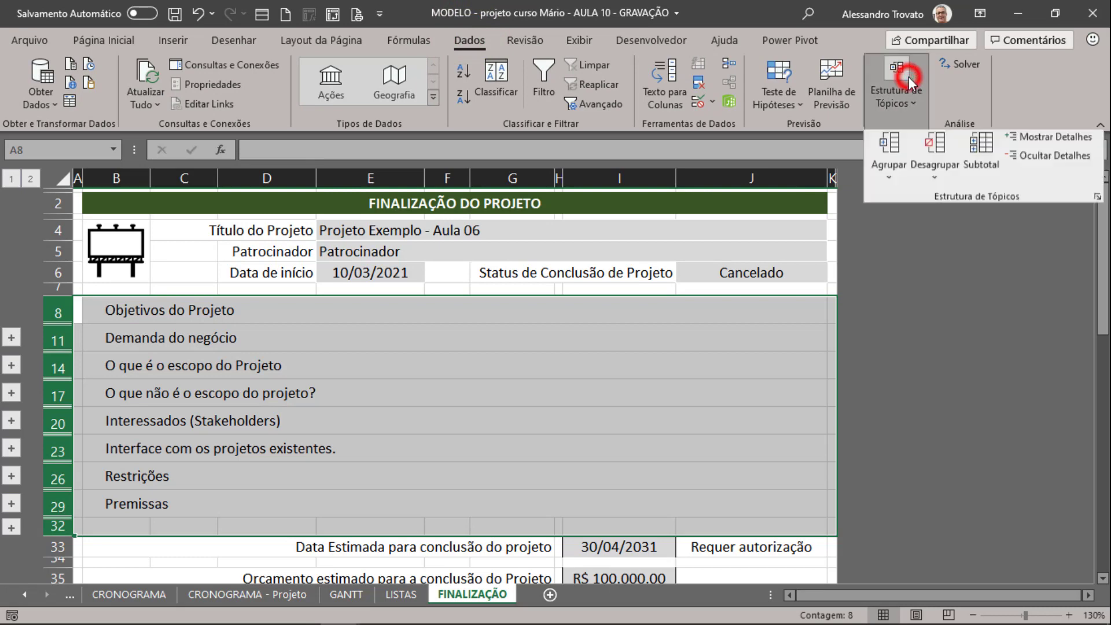
click(935, 149)
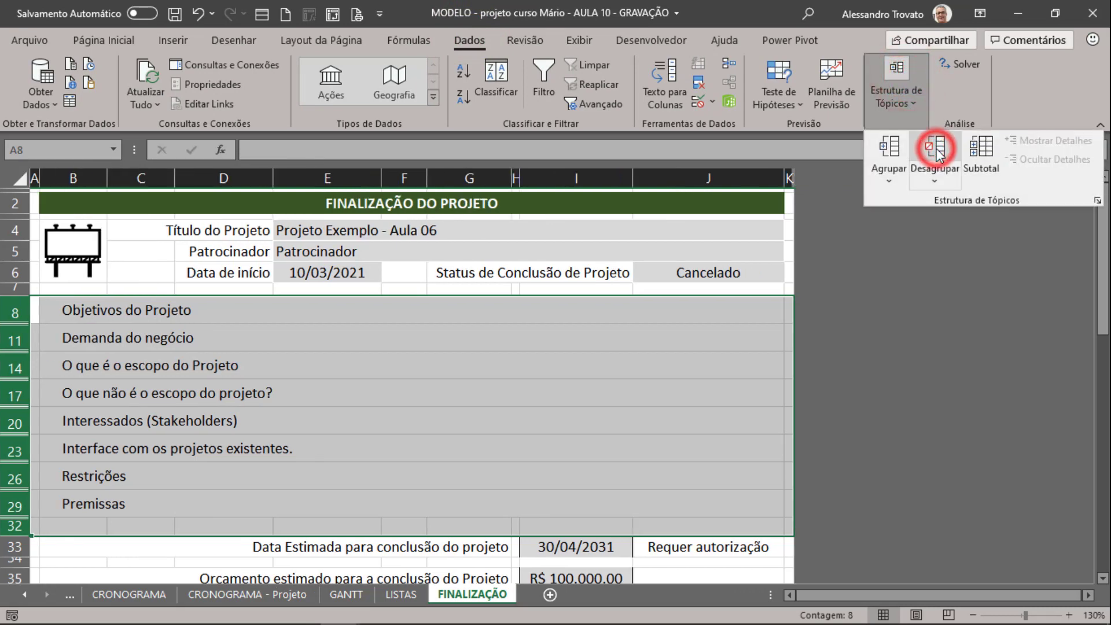
Step: Unhide and autofit the hidden rows from row 8 down, revealing empty boxes and 'Qtd.: 0' counters
double_click(13, 326)
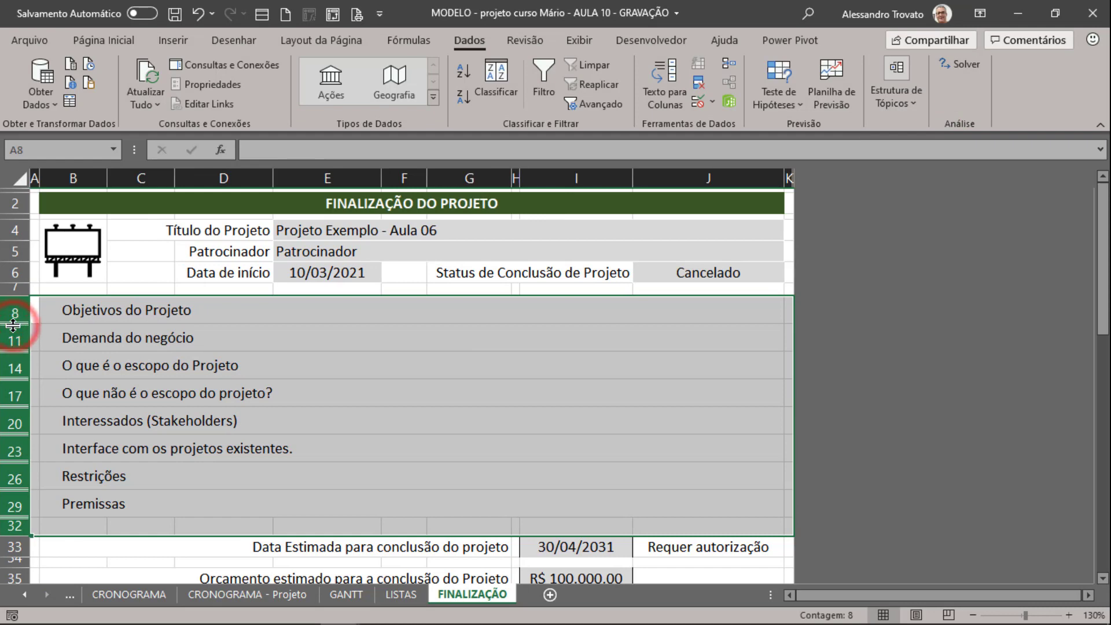
click(43, 307)
scroll(142, 351, down, 3)
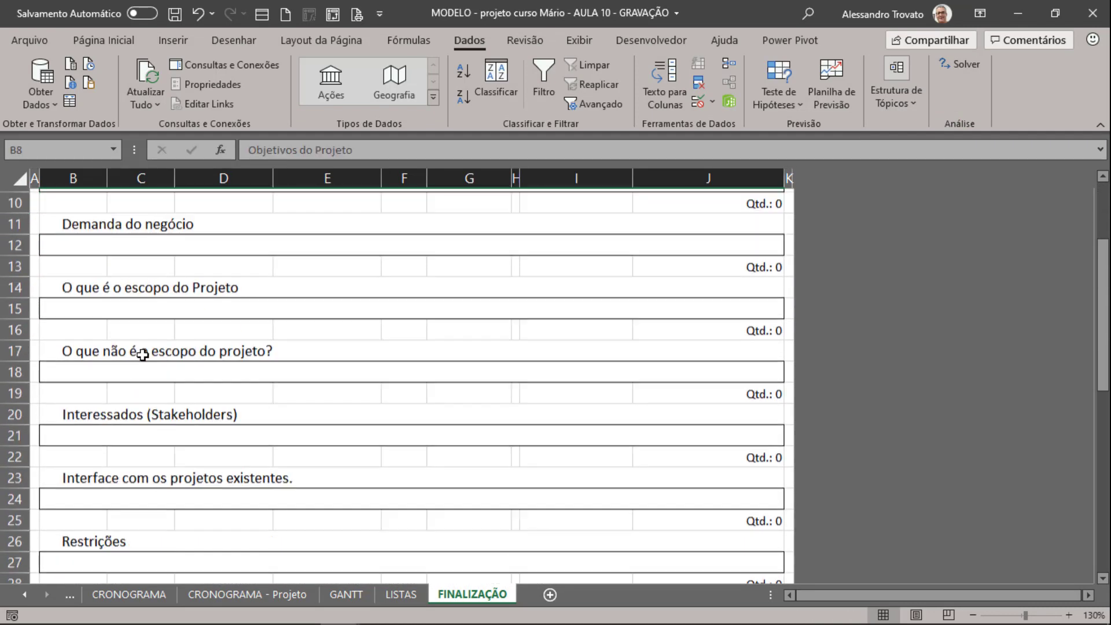
scroll(142, 351, up, 1)
scroll(142, 351, up, 2)
click(133, 317)
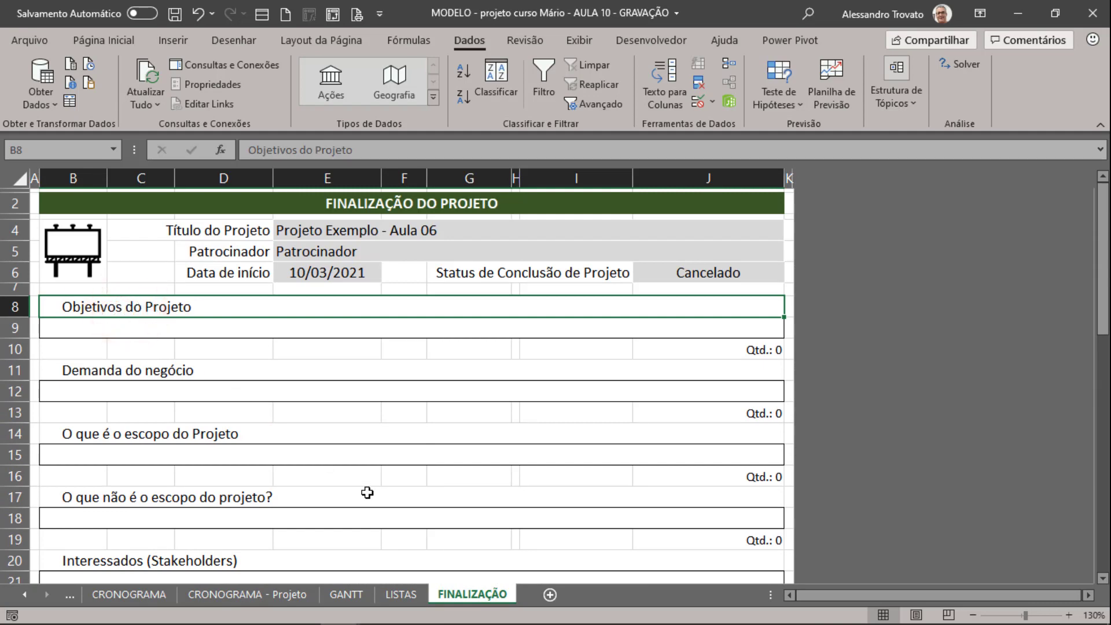
click(90, 310)
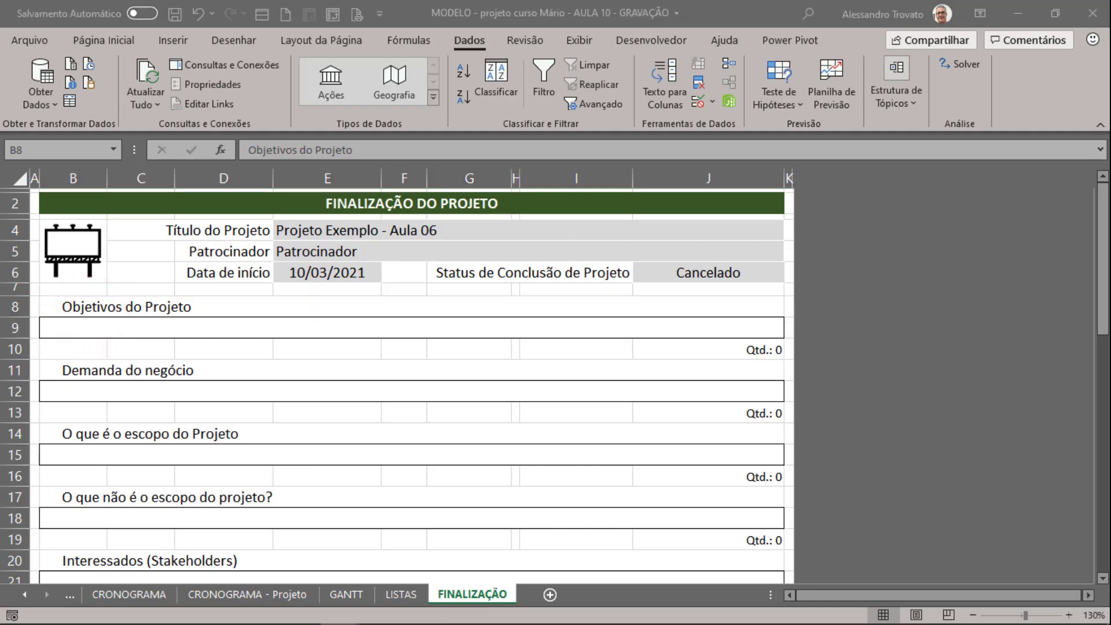
click(191, 310)
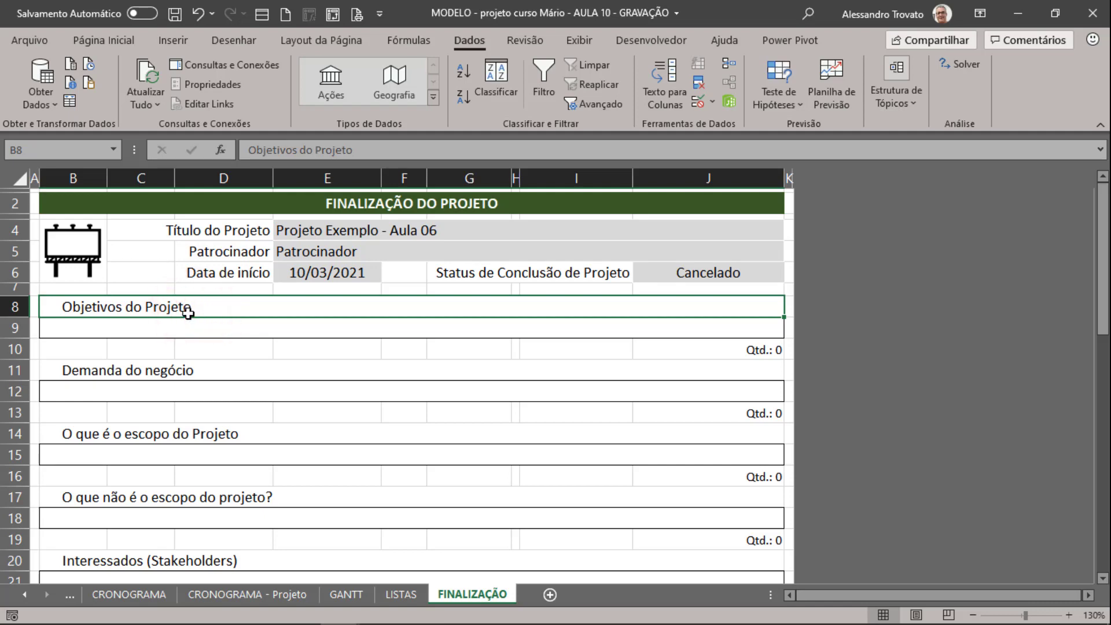
Step: Rename the first section heading in B8 to 'Observação do fechamento'
text(Obse)
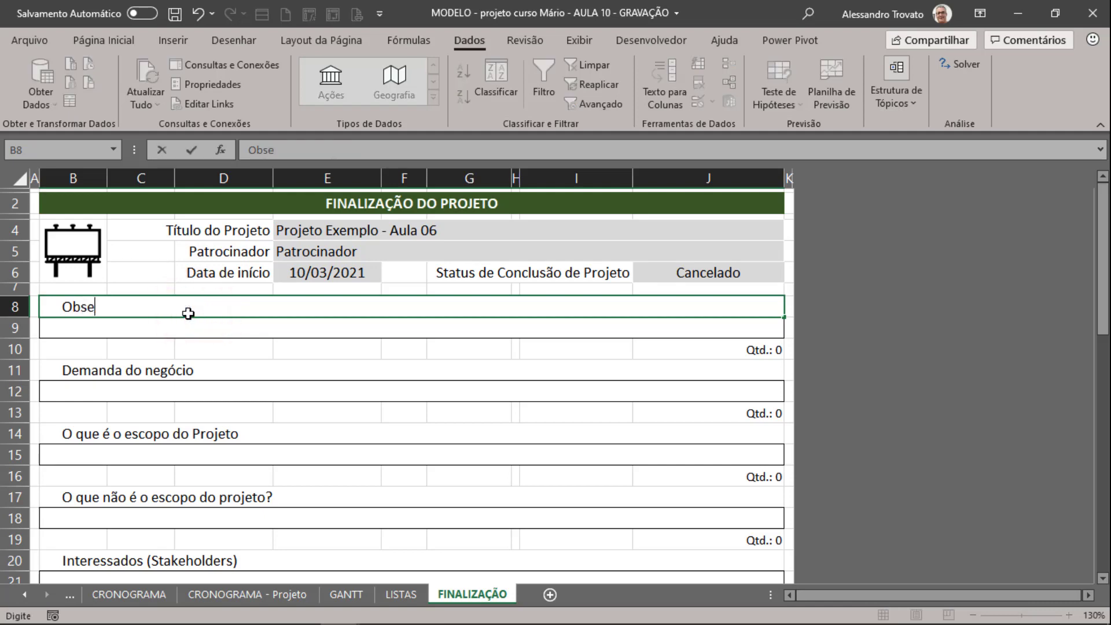
text(rvação do)
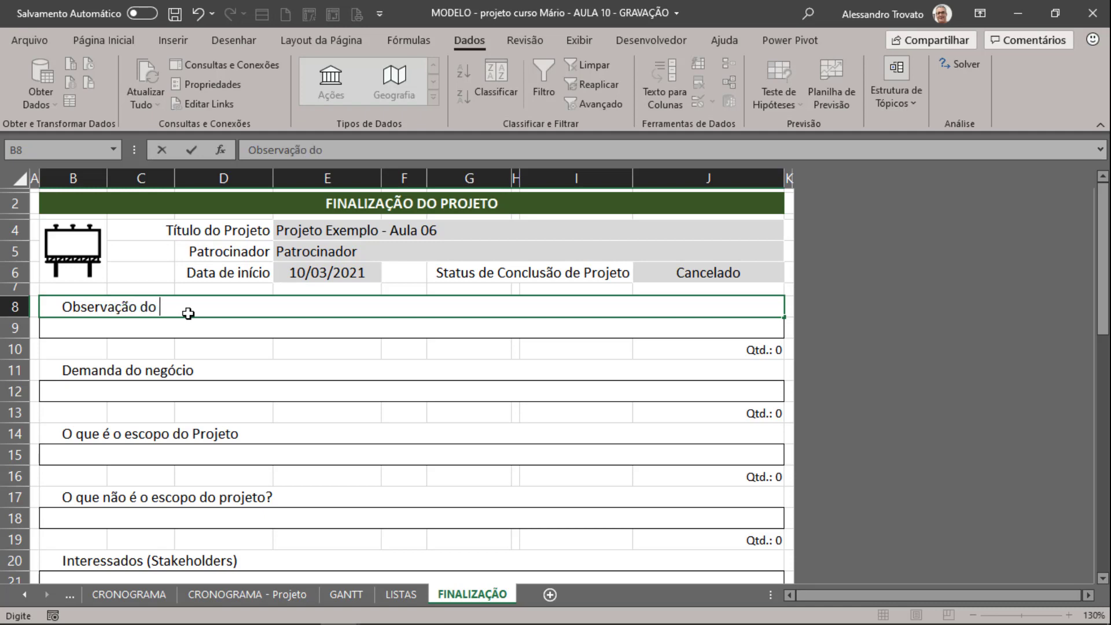
text( fechamento)
key(Return)
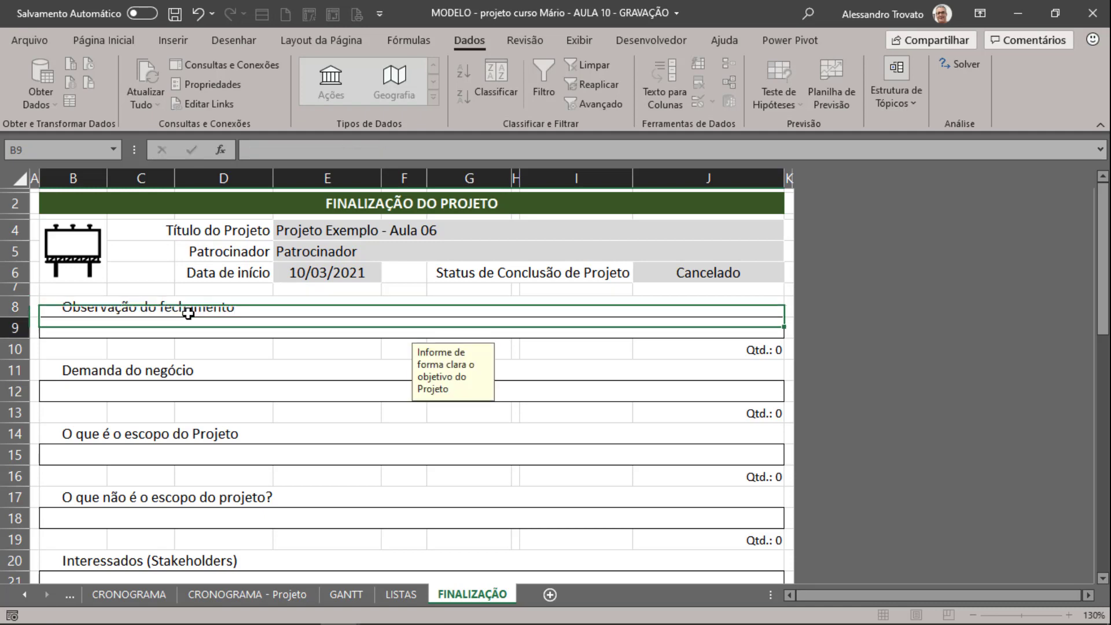
click(188, 313)
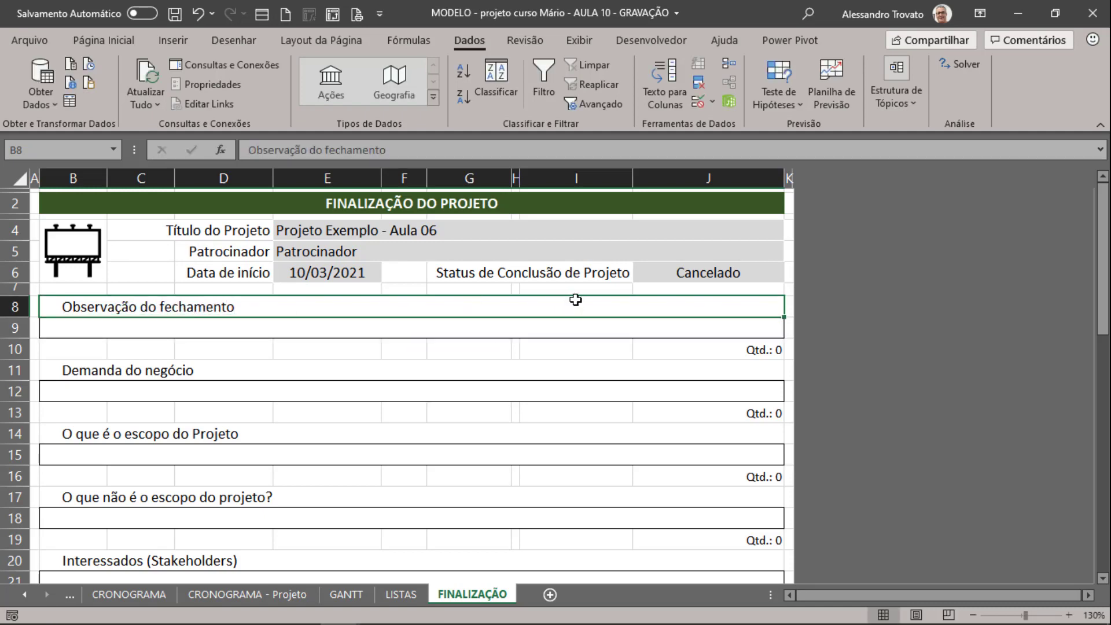
click(675, 276)
click(174, 306)
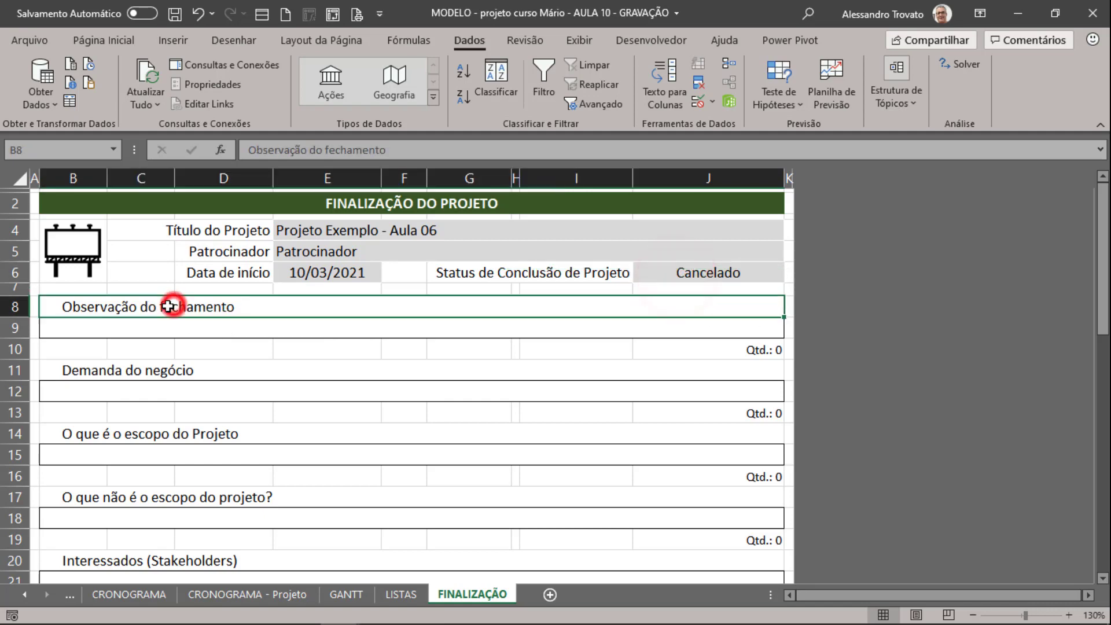
Step: Make answer row 9 much taller for the closing notes
click(92, 330)
drag(24, 339, 26, 442)
click(104, 378)
click(242, 400)
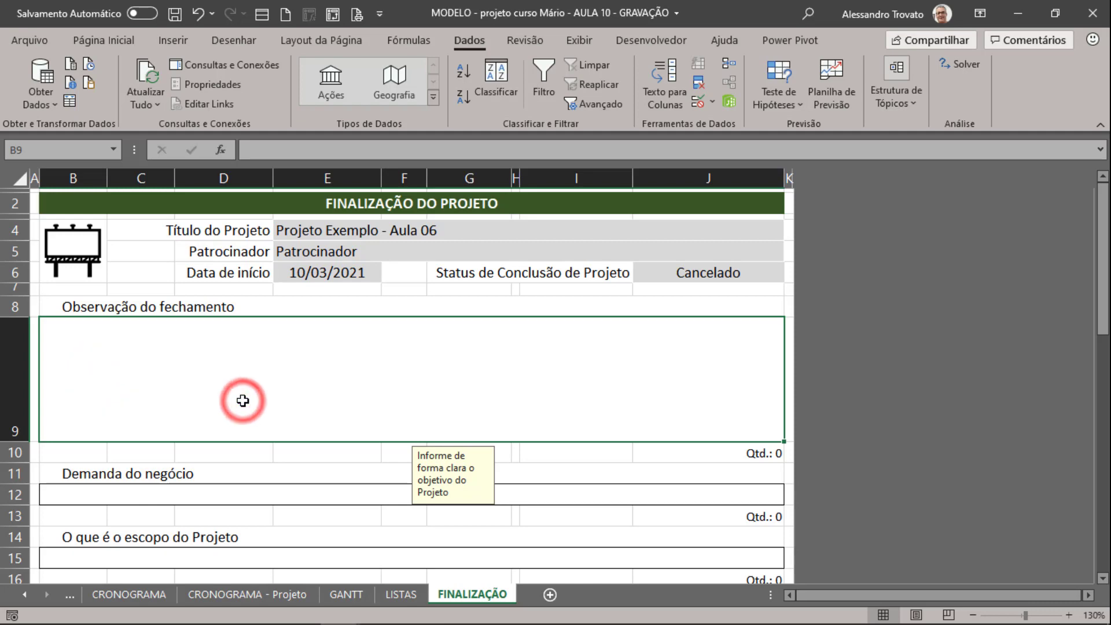
click(265, 390)
click(200, 359)
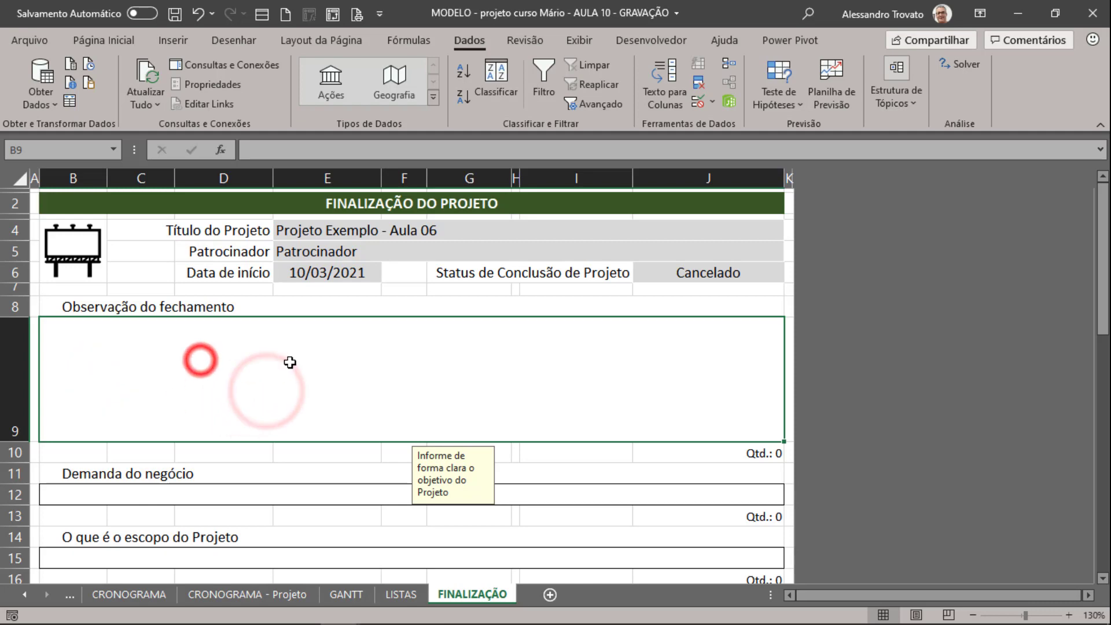
Step: Clear all data validation rules from answer cell B9
click(698, 102)
click(698, 412)
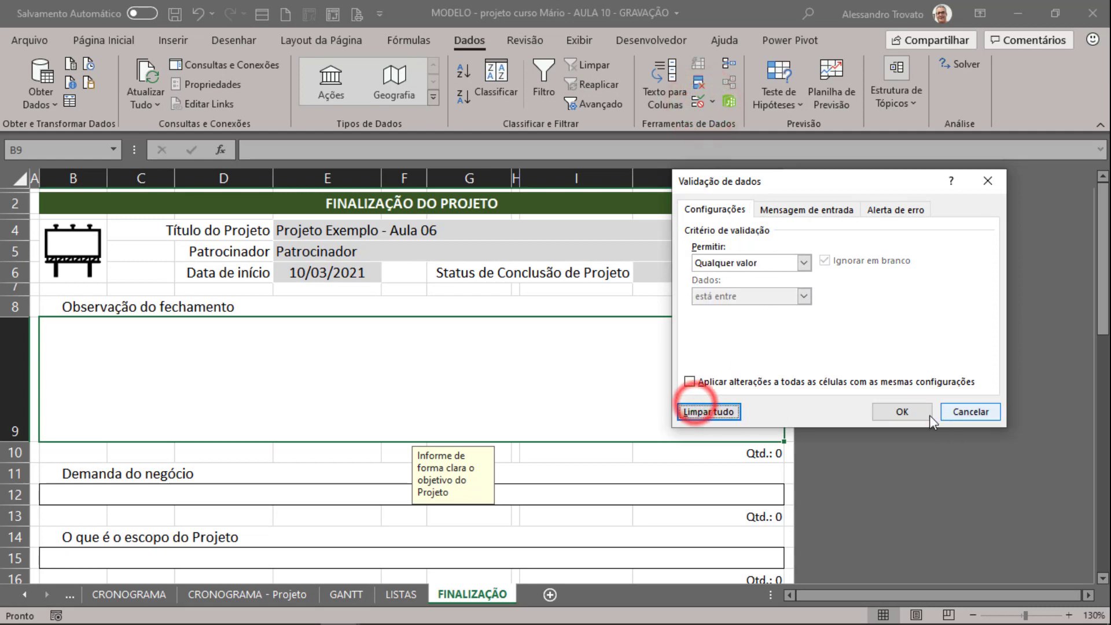
click(901, 411)
click(373, 362)
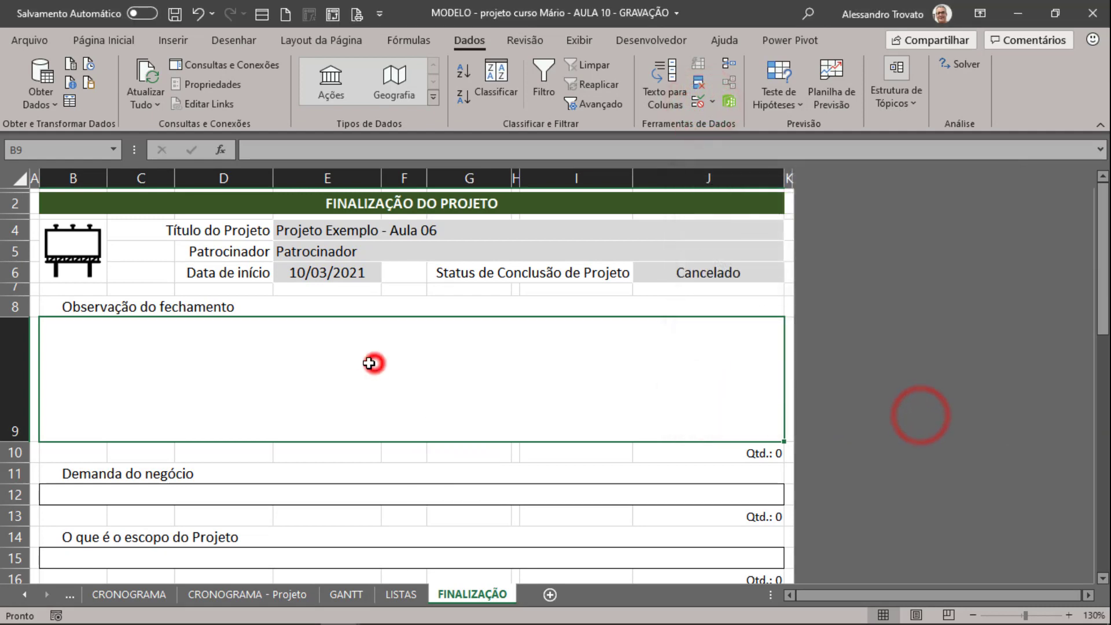
click(228, 360)
click(751, 451)
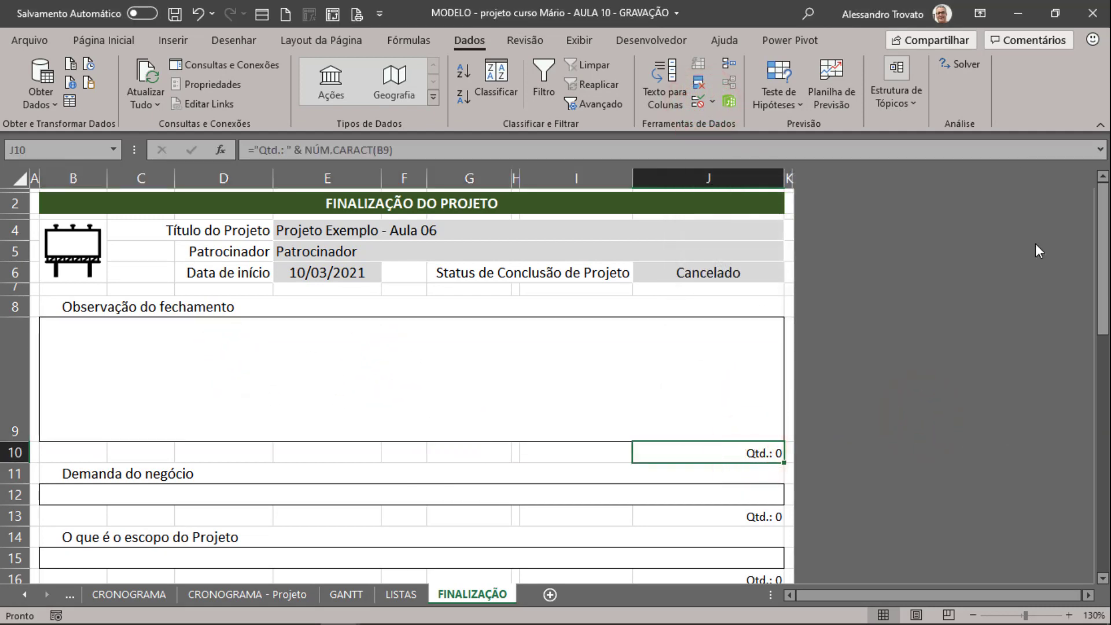
click(194, 398)
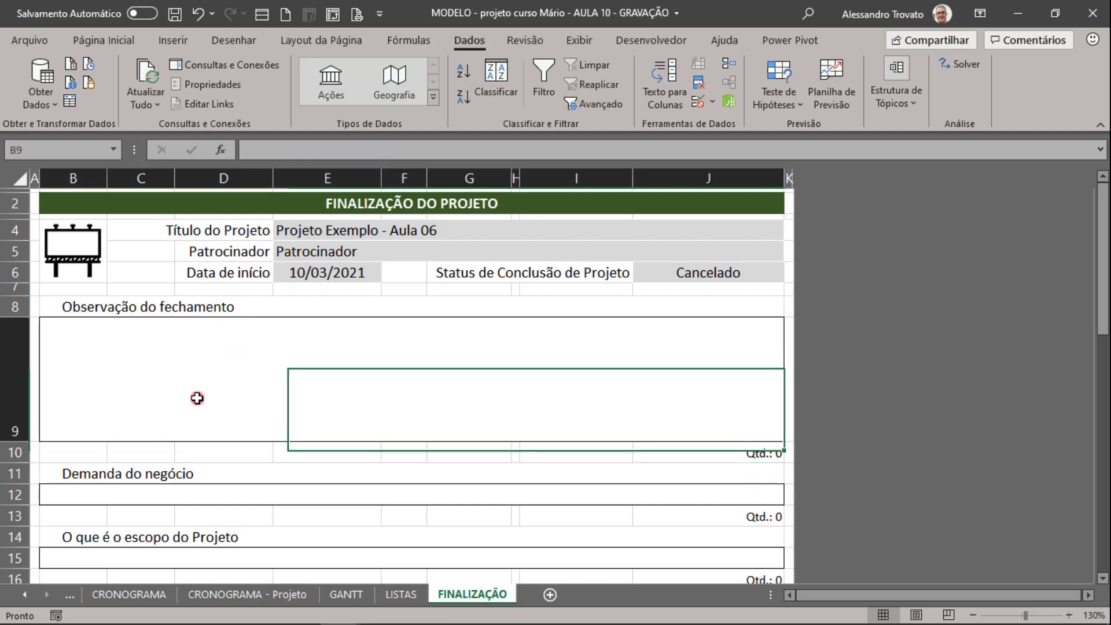
click(110, 301)
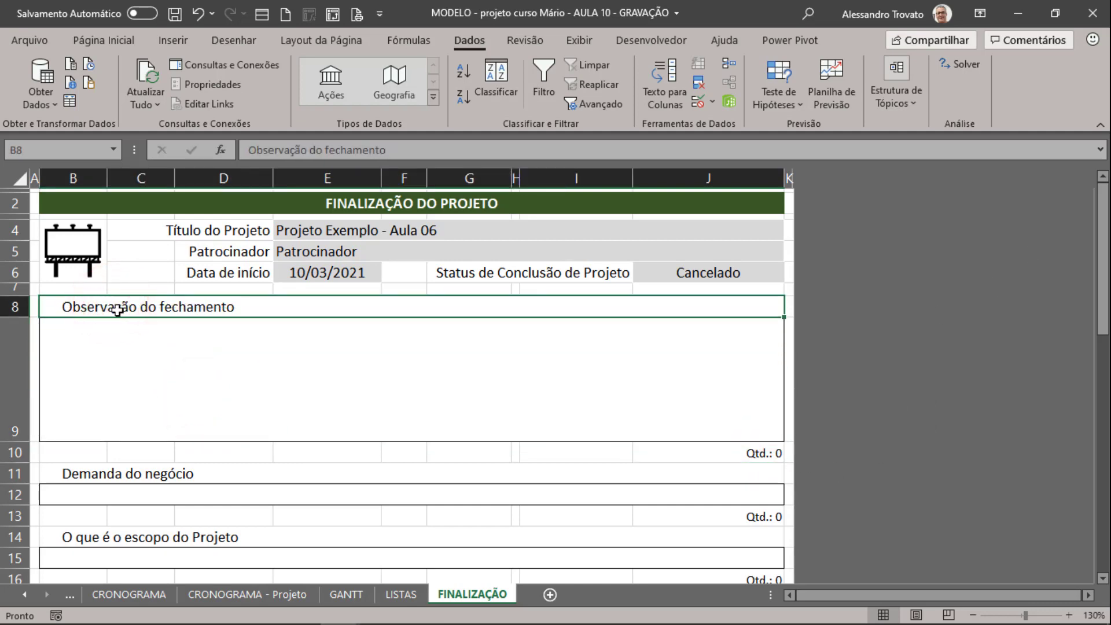
Step: Begin the B8 formula =SE(OU( with status cell J6 as the first condition
text(=S)
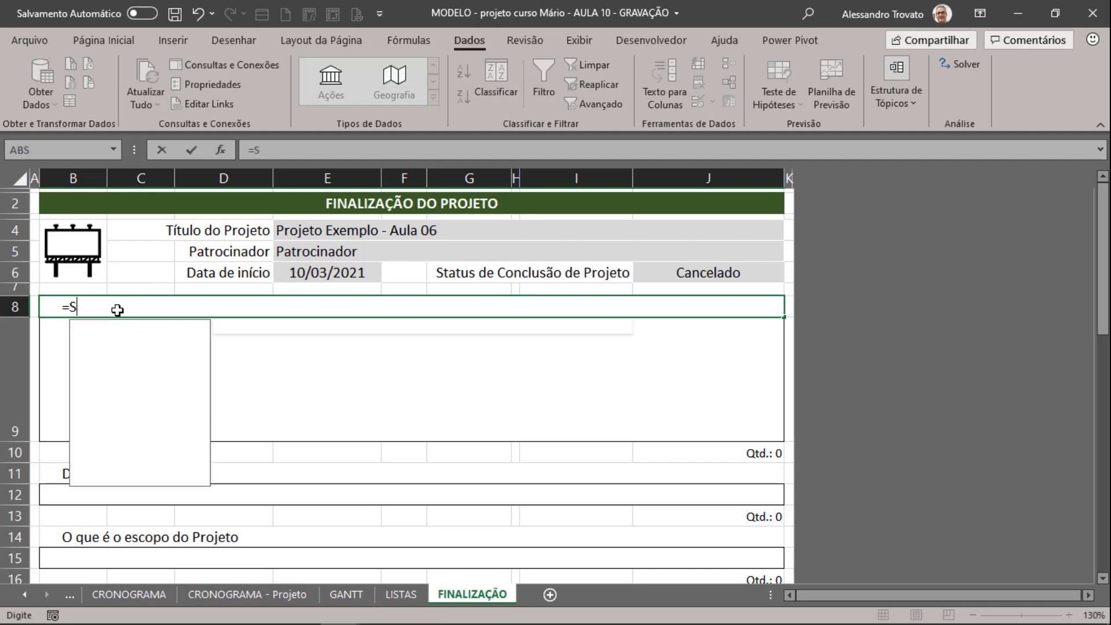
text(E()
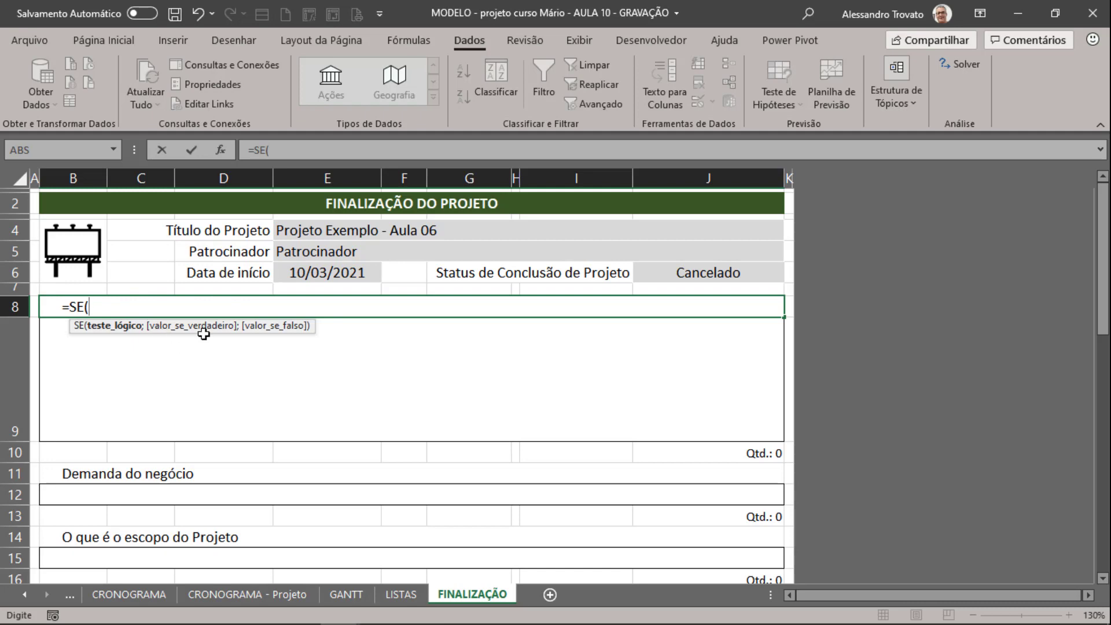
text(OU()
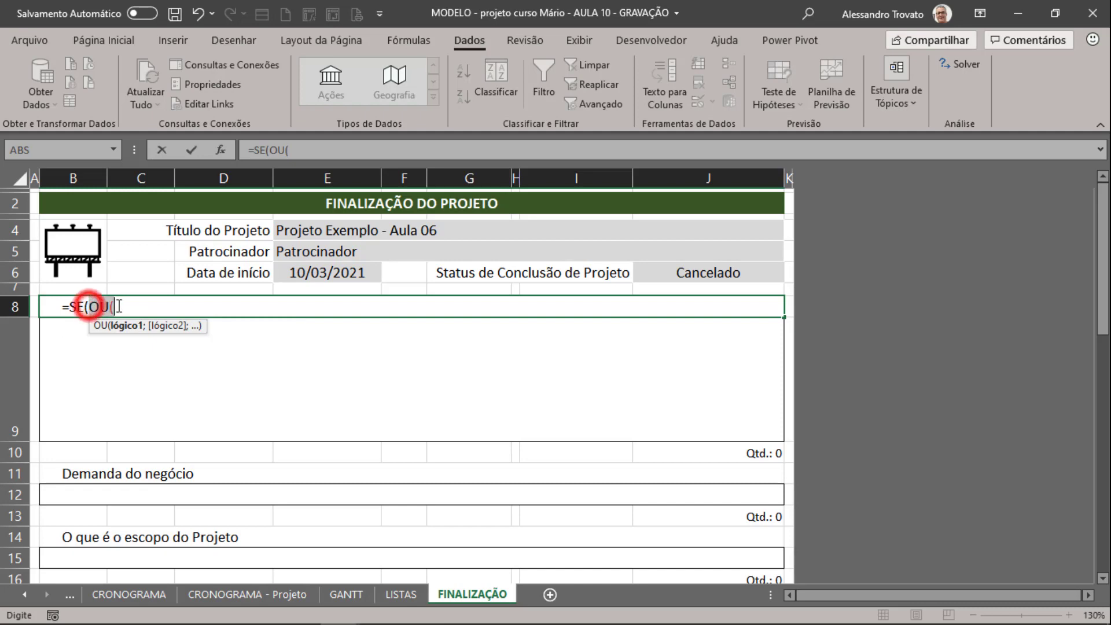
drag(90, 305, 111, 305)
click(95, 306)
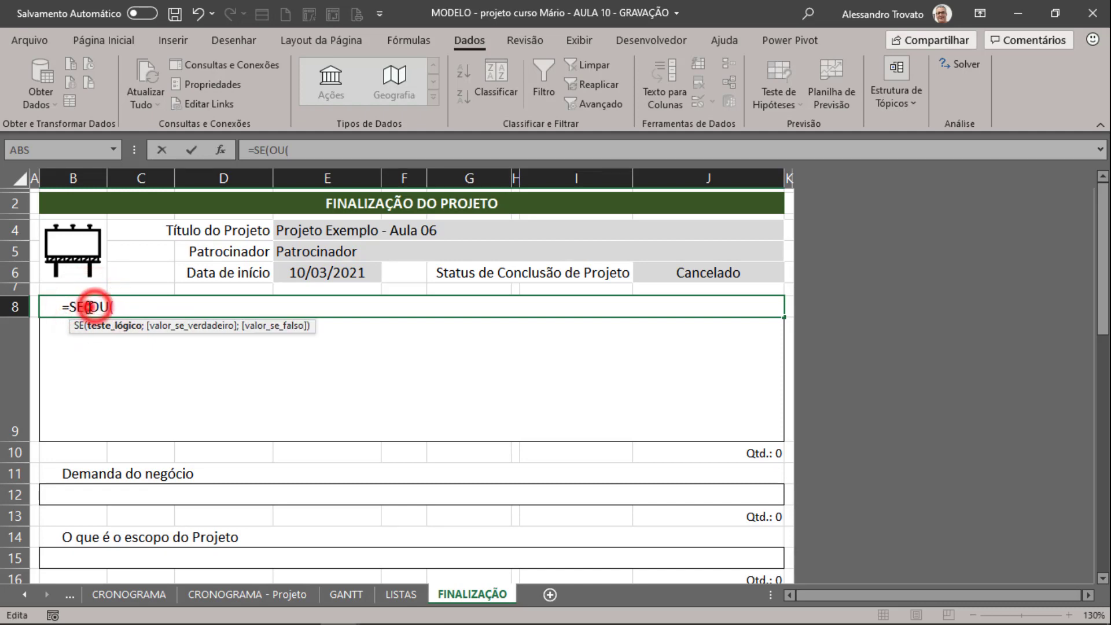
click(111, 305)
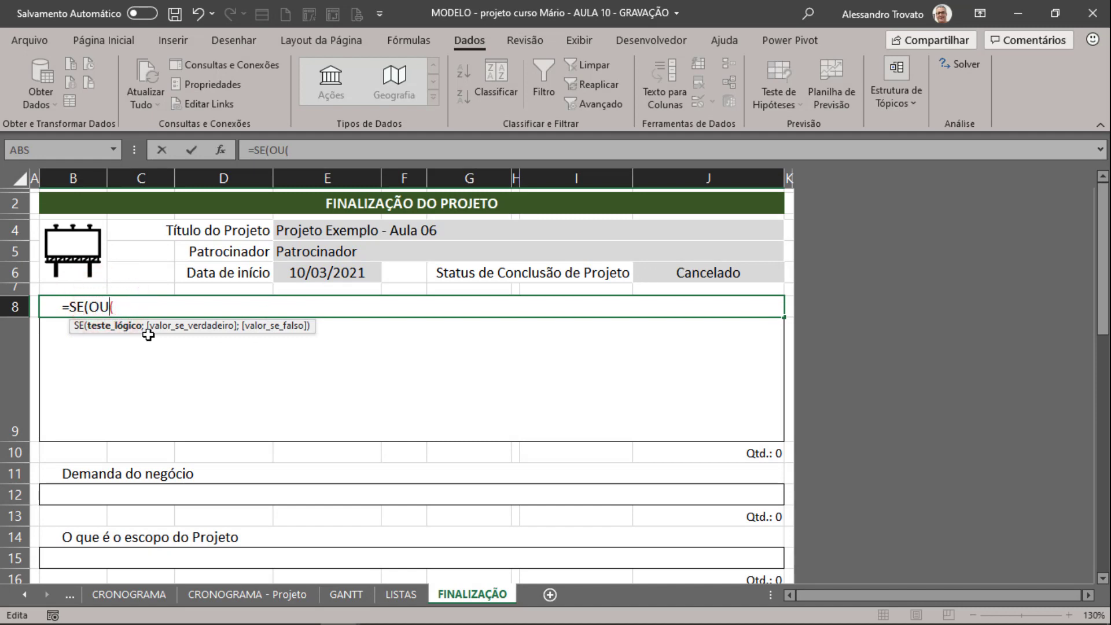
click(127, 305)
click(681, 274)
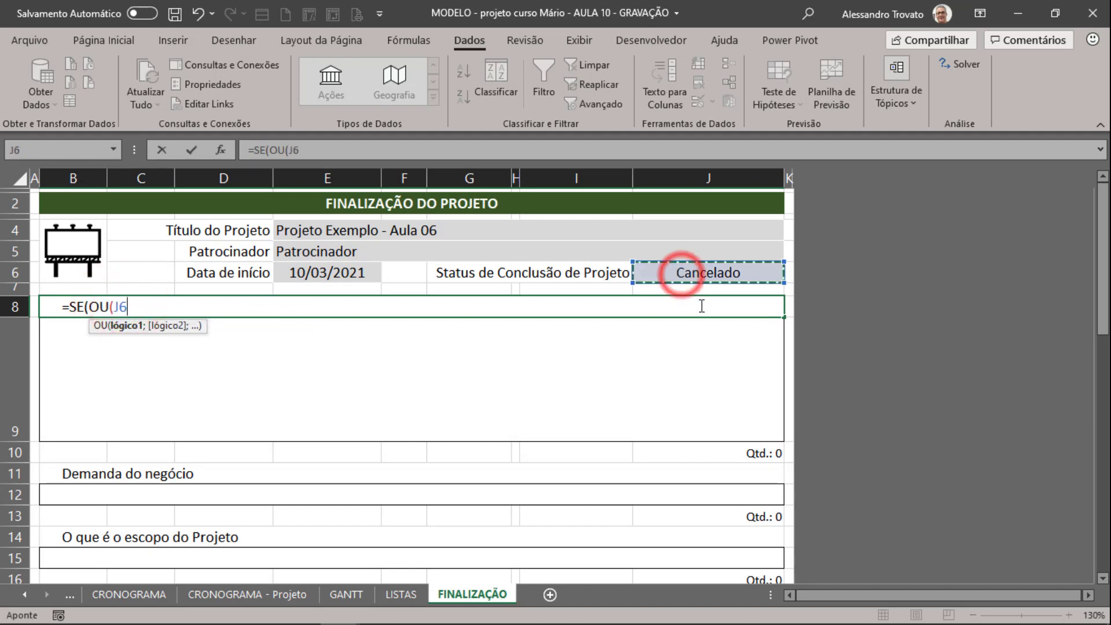
text(="Cancelado)
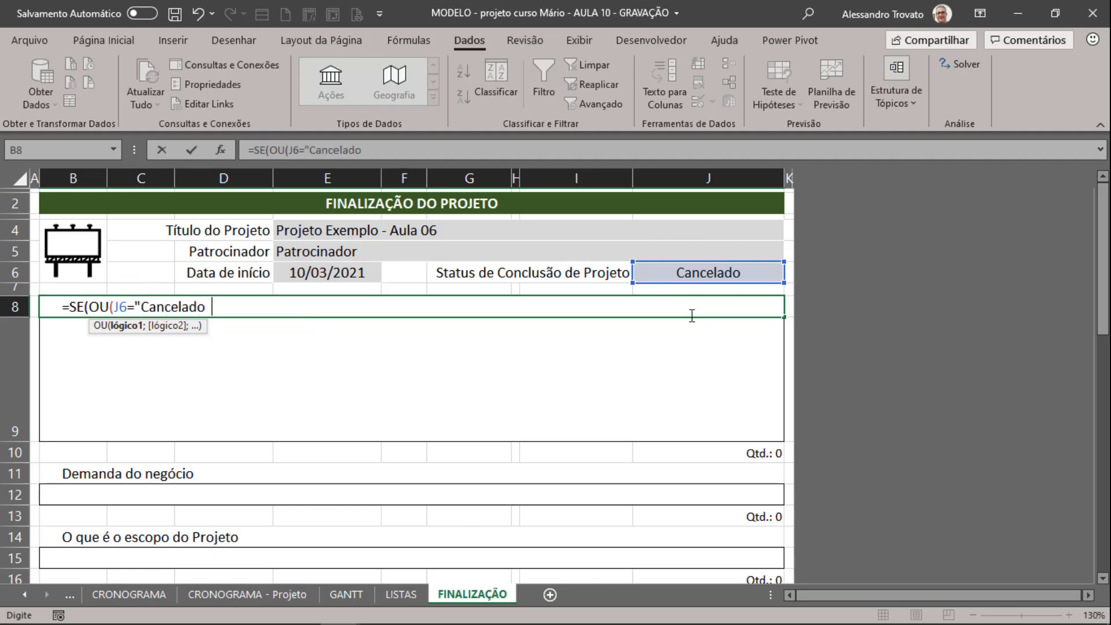
text(;)
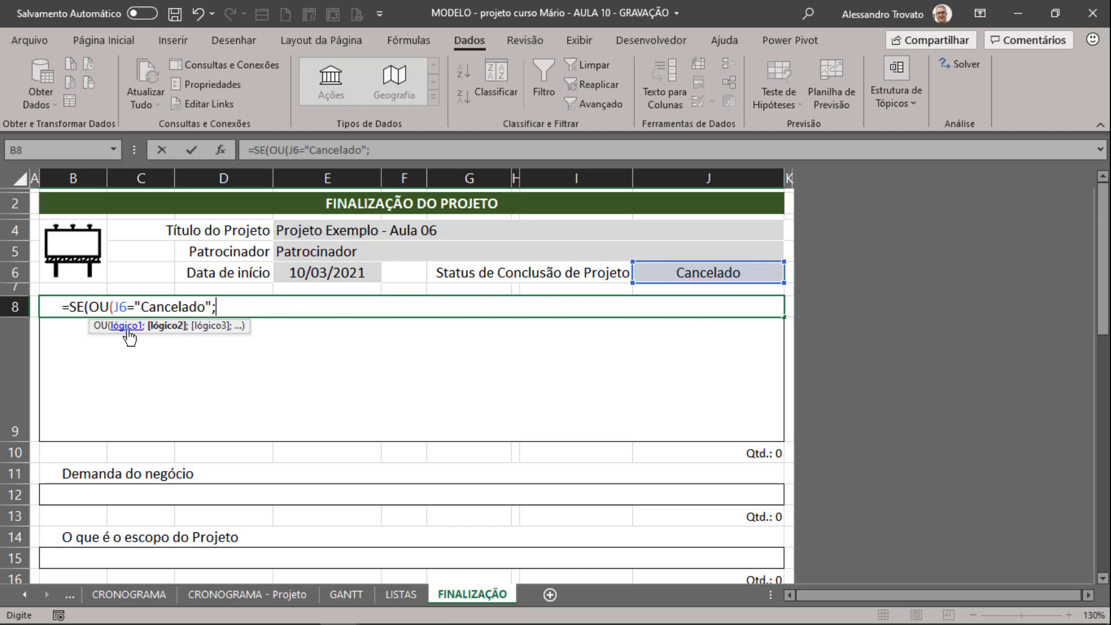
Step: Complete the OU condition testing J6 for 'Cancelado' and 'Término com ressalva'
click(242, 309)
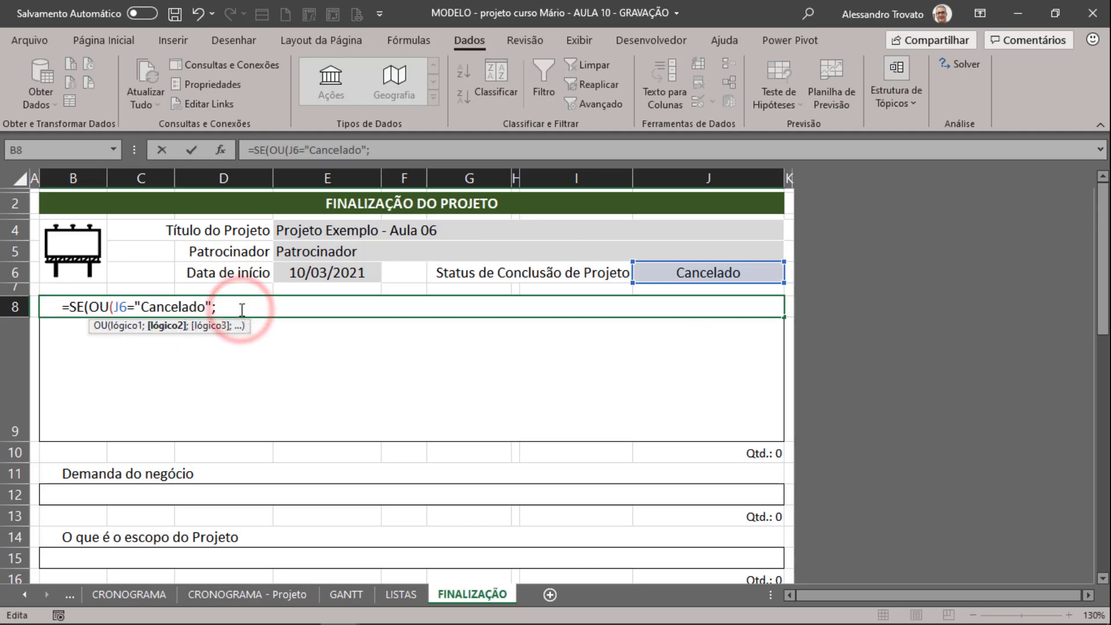
text("Términ)
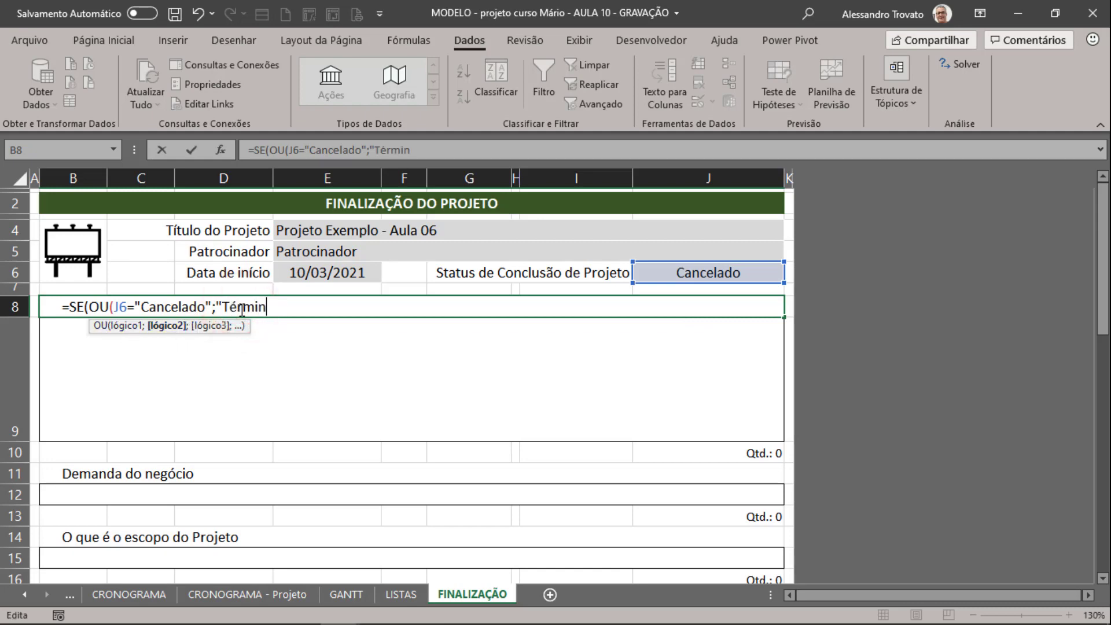
text(om ressalva")
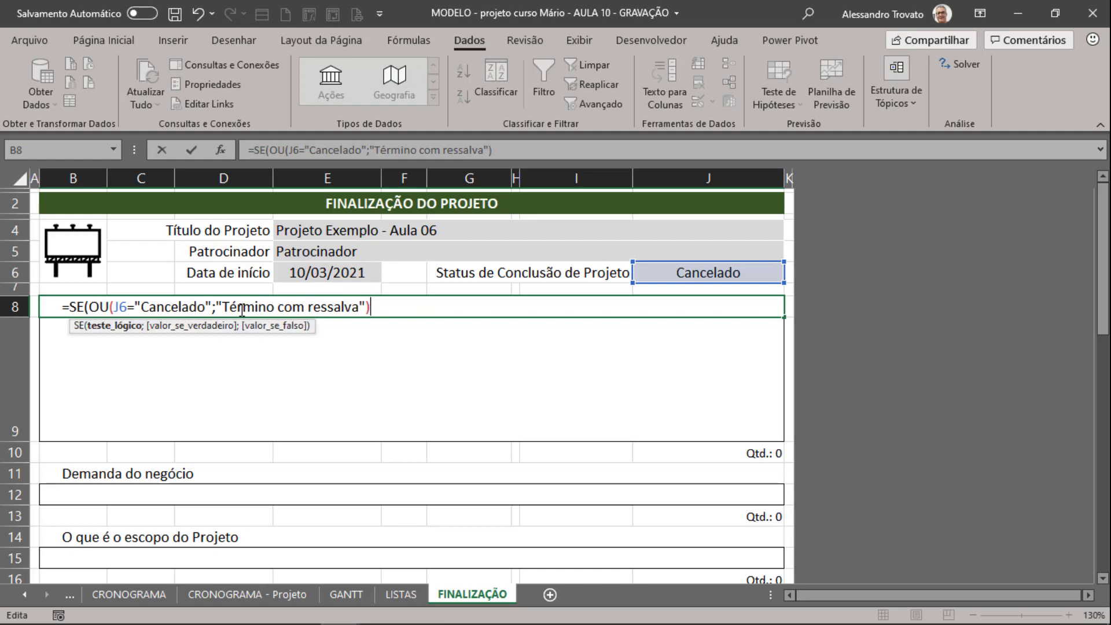
drag(375, 308, 96, 292)
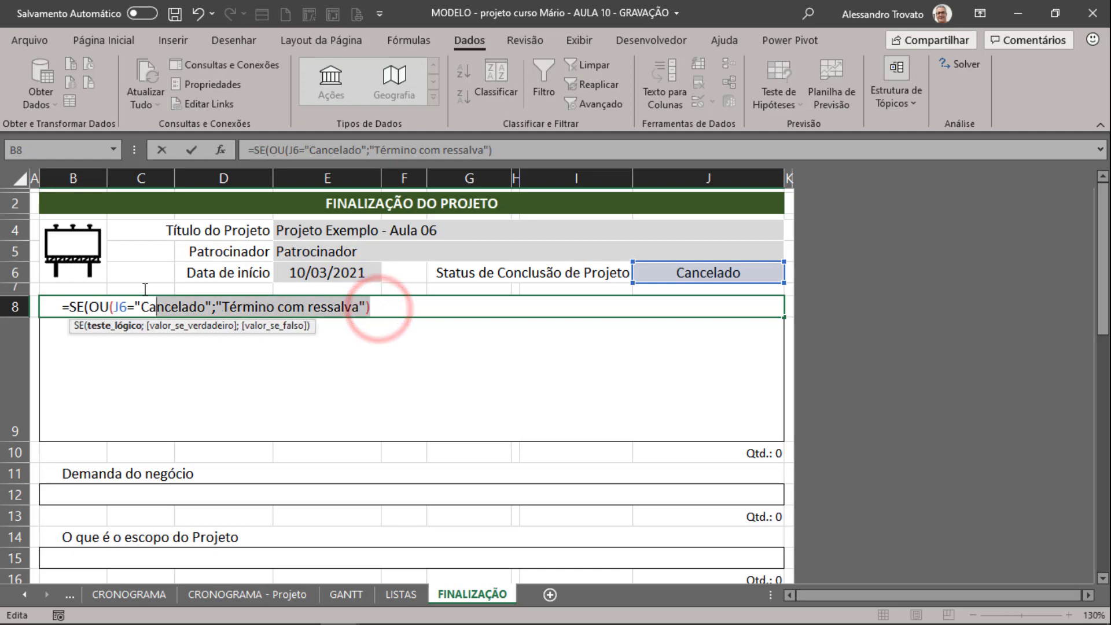
click(115, 307)
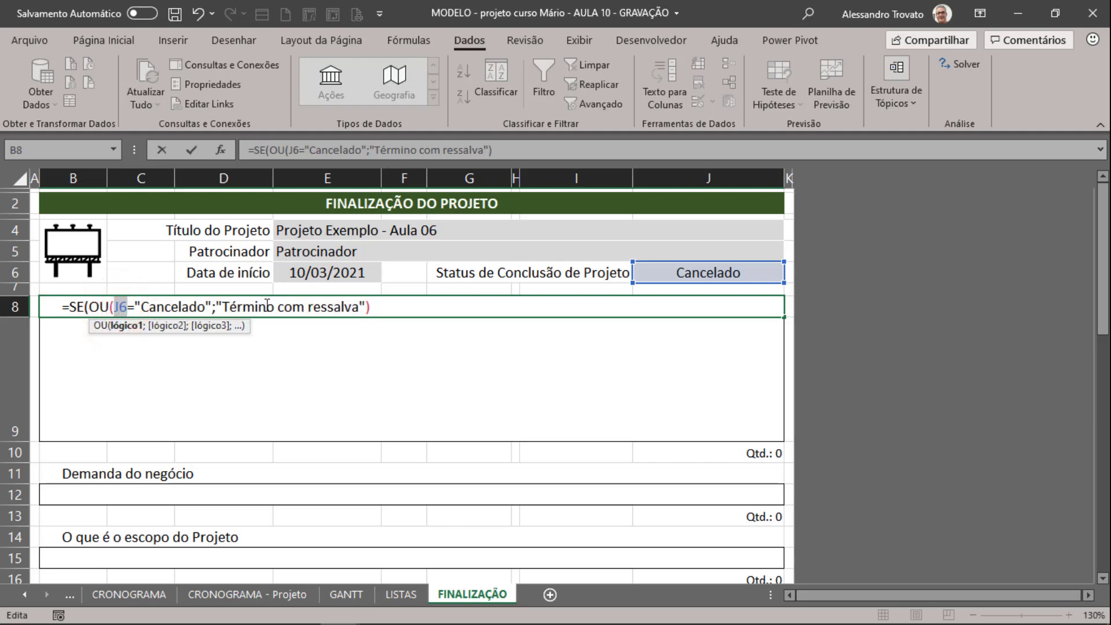
click(220, 305)
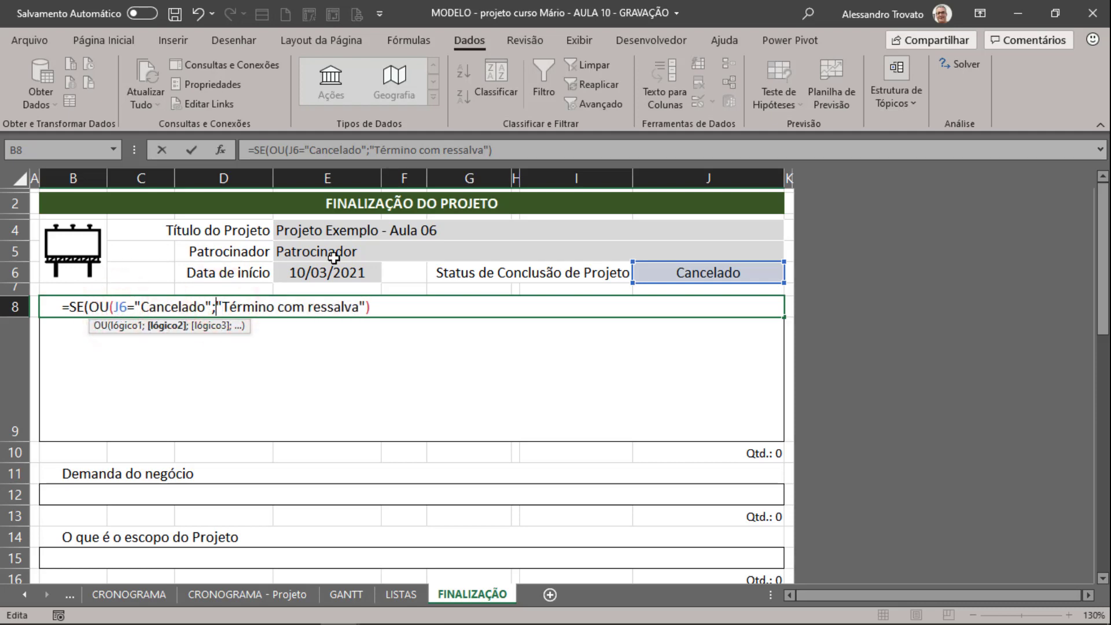
text(j6=)
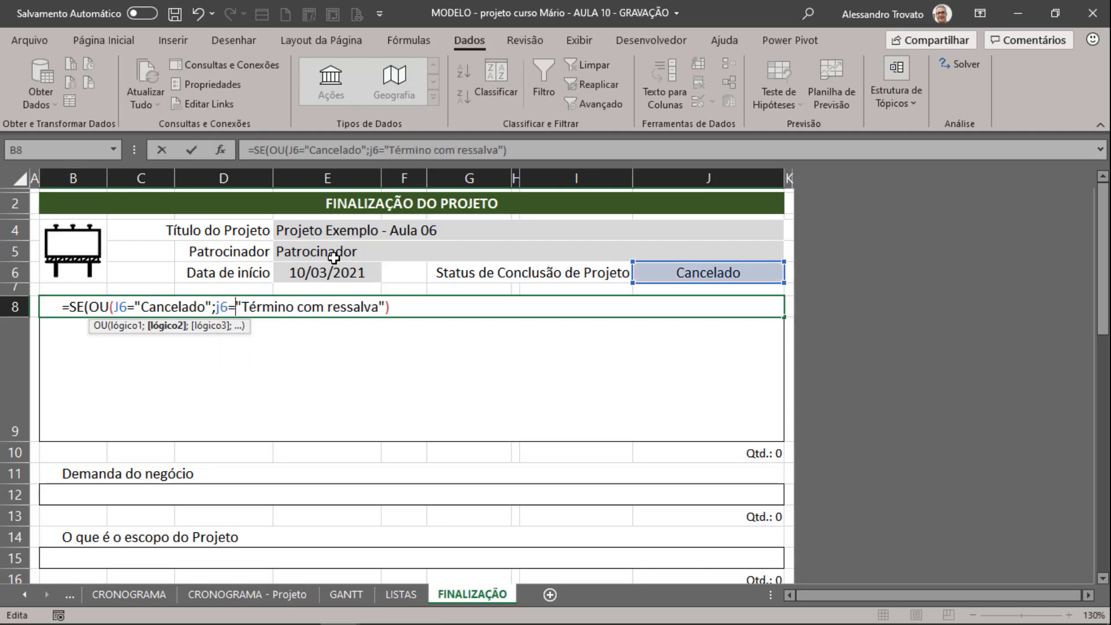
Step: Add results 'Observações OBRIGATÓRIAS sobre o fechamento' and 'Observações do fechamento', and commit the formula
click(429, 307)
text(;"Ob)
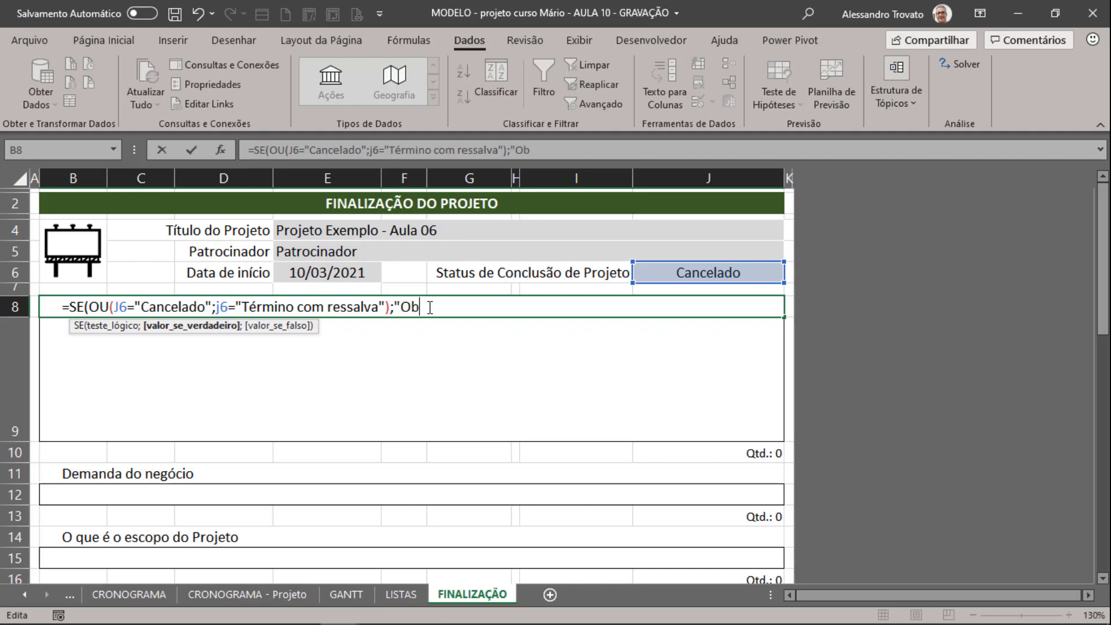
text(serva)
text(ões OBRIGATÓRIA )
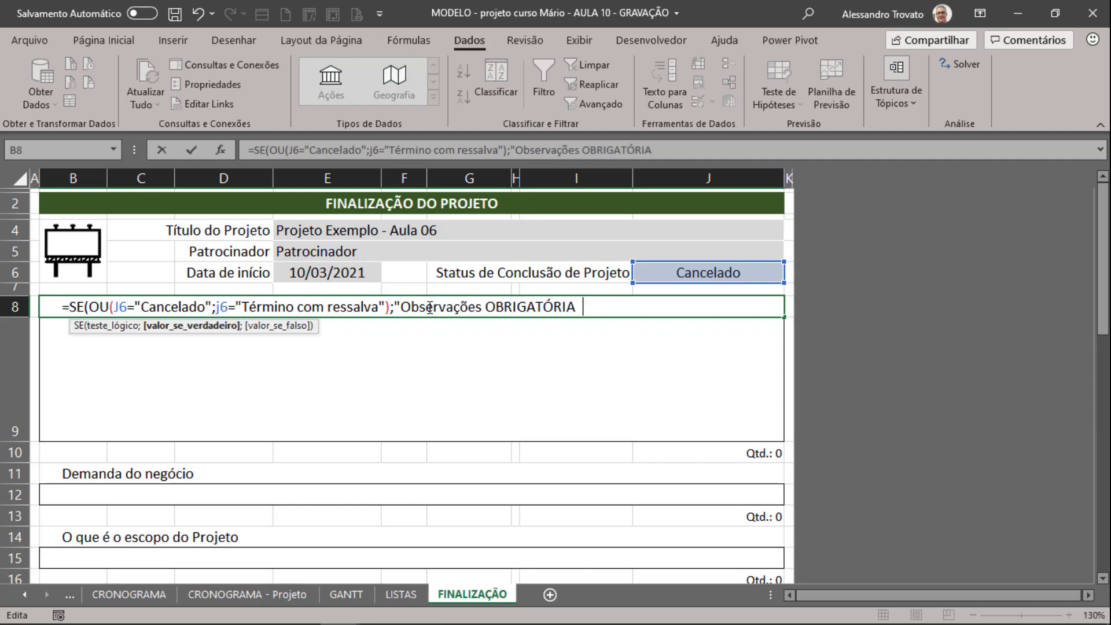
text(S sobre o fec)
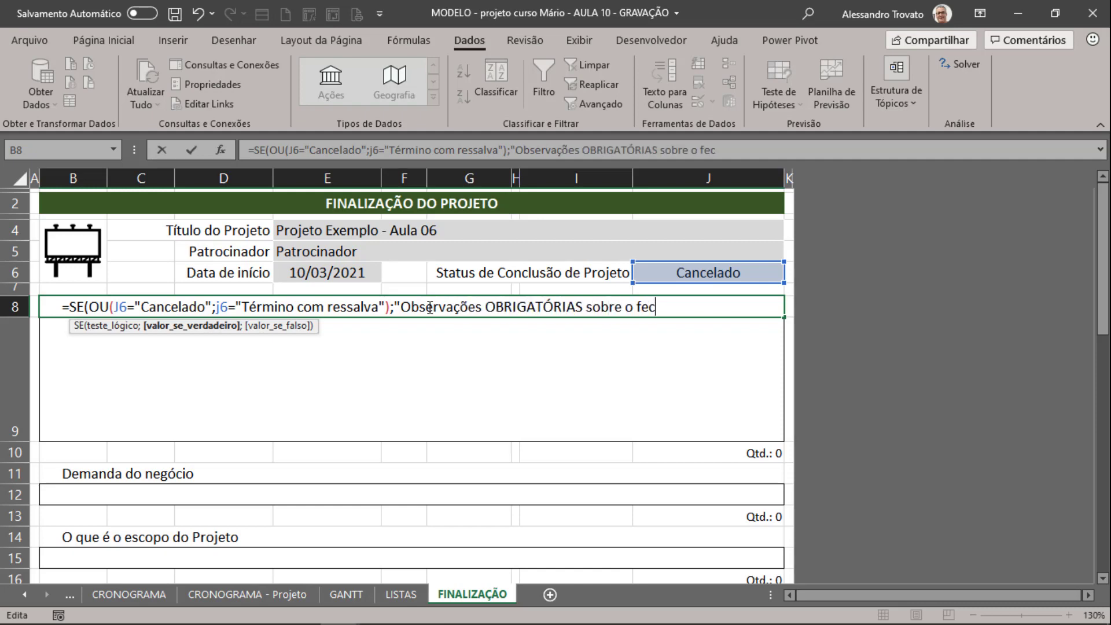
text(hamento)
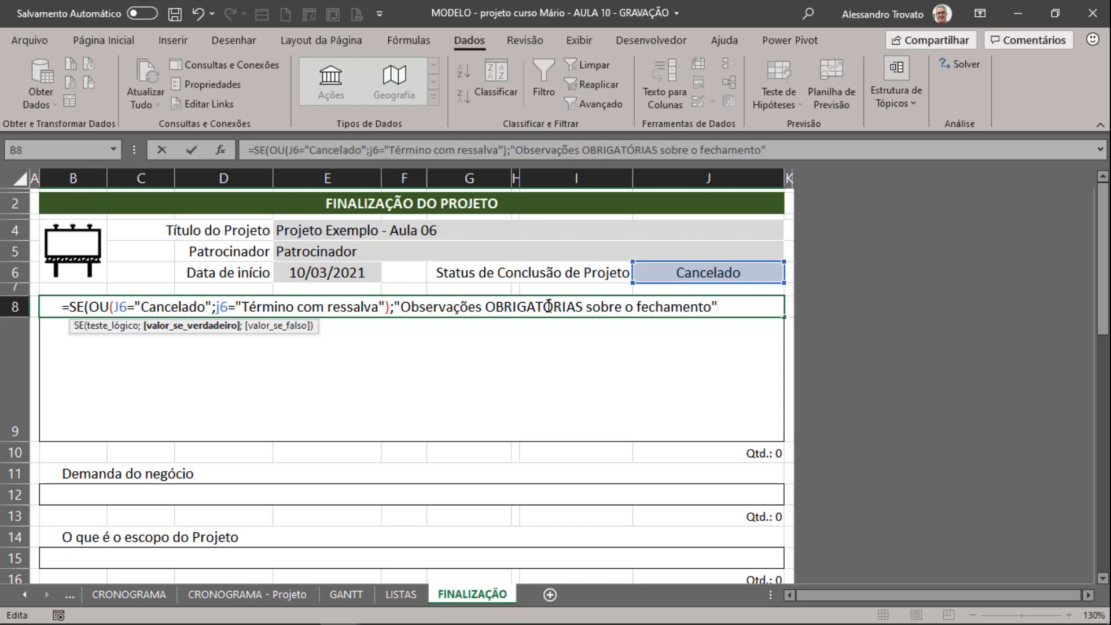
text(;)
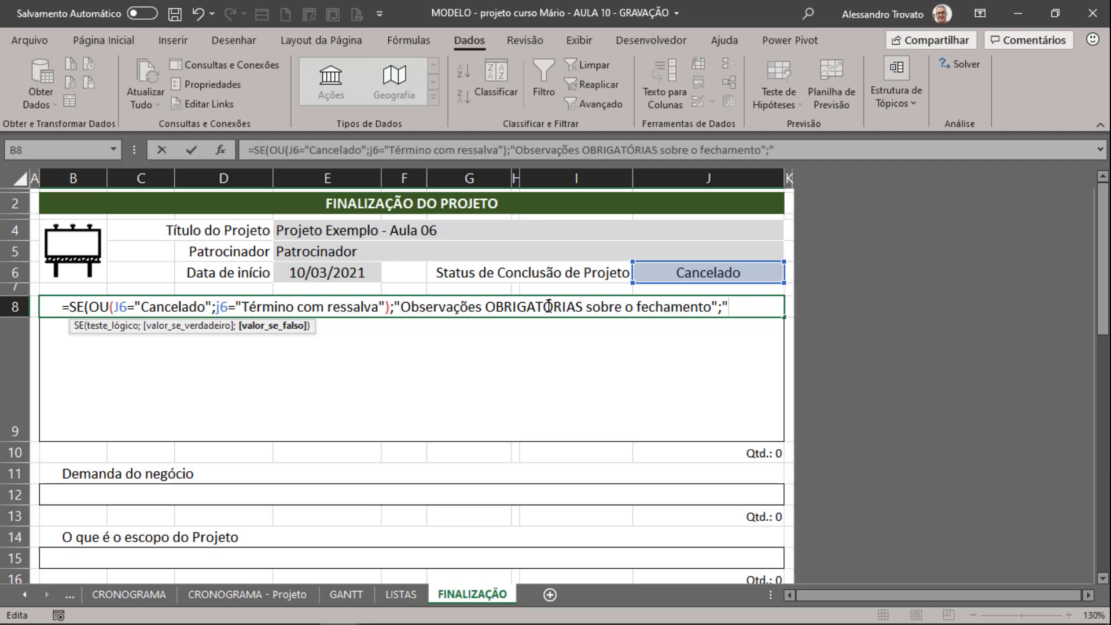
key(BackSpace)
text(OBSER)
key(BackSpace)
key(BackSpace)
key(BackSpace)
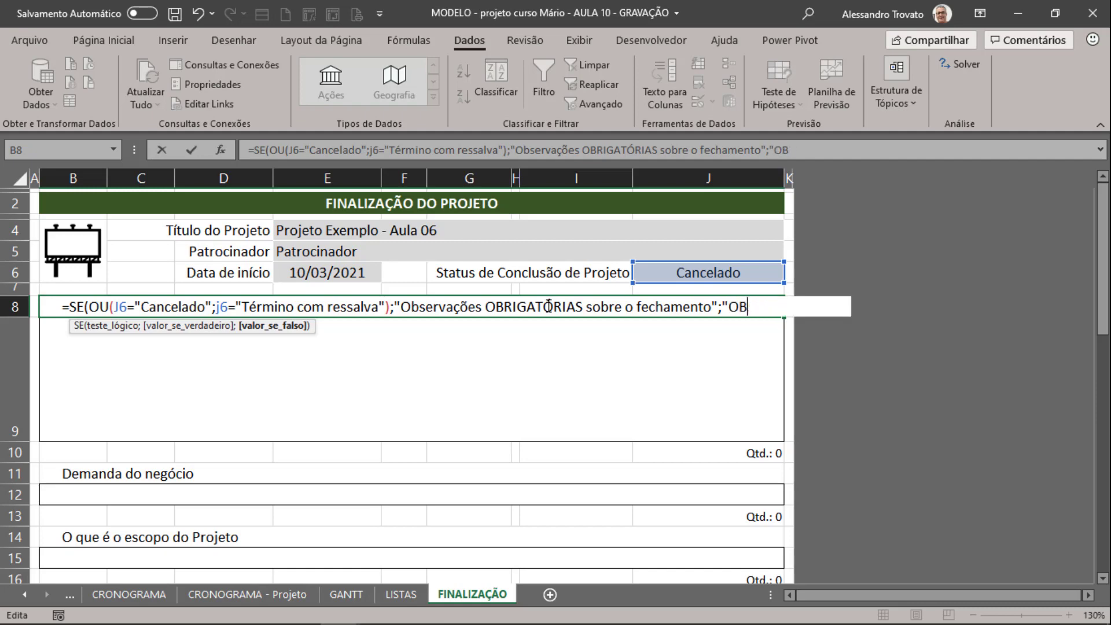
text(servaçõe)
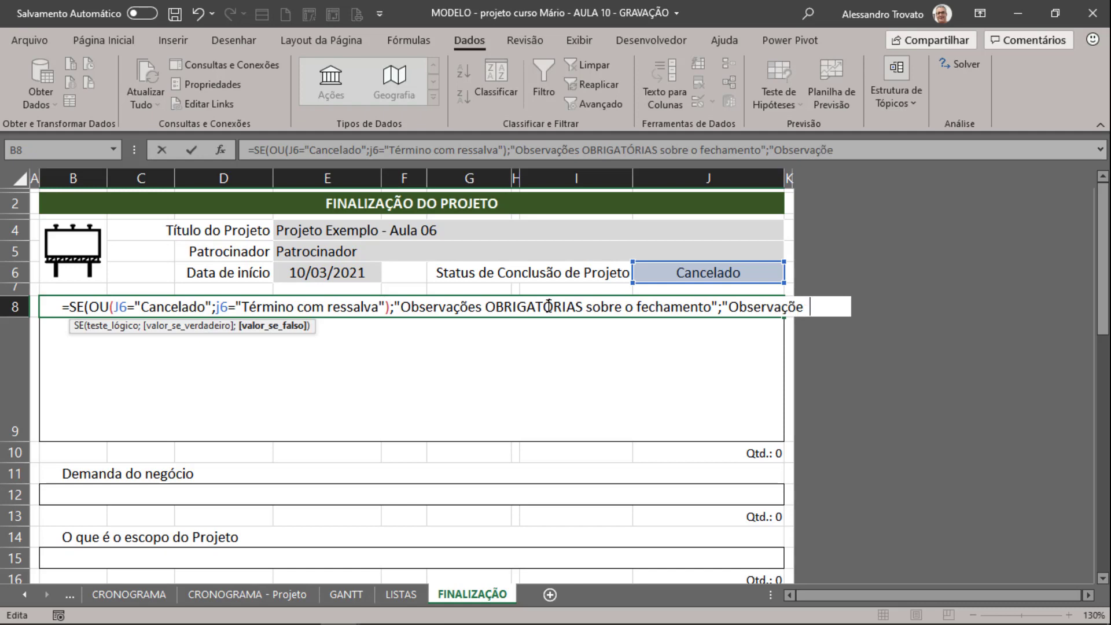
text(s do fechamento)
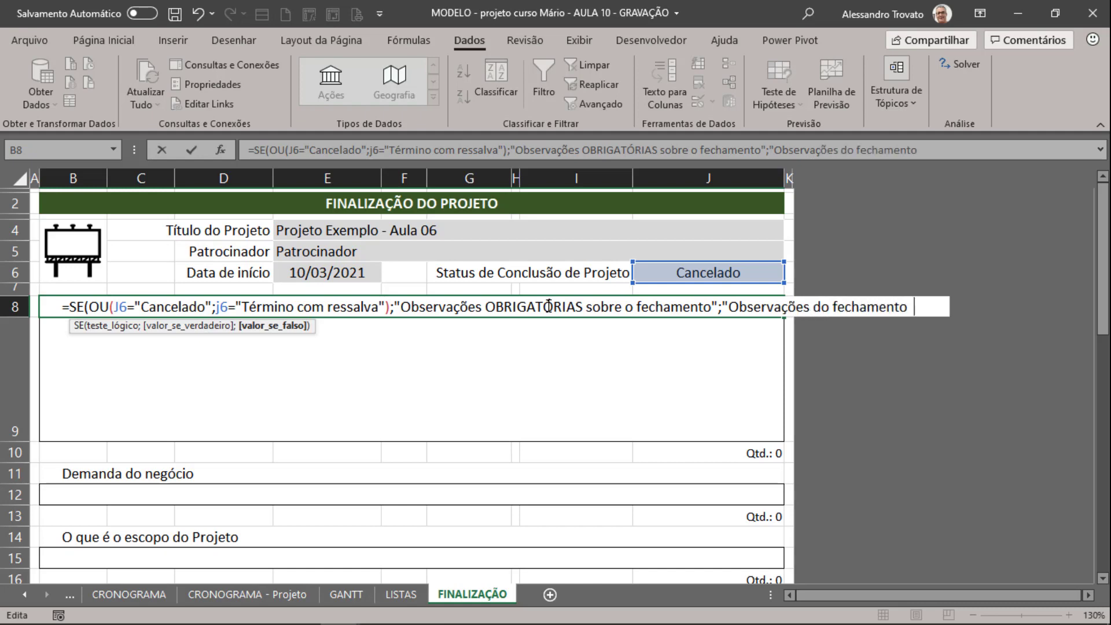
text("))
key(Return)
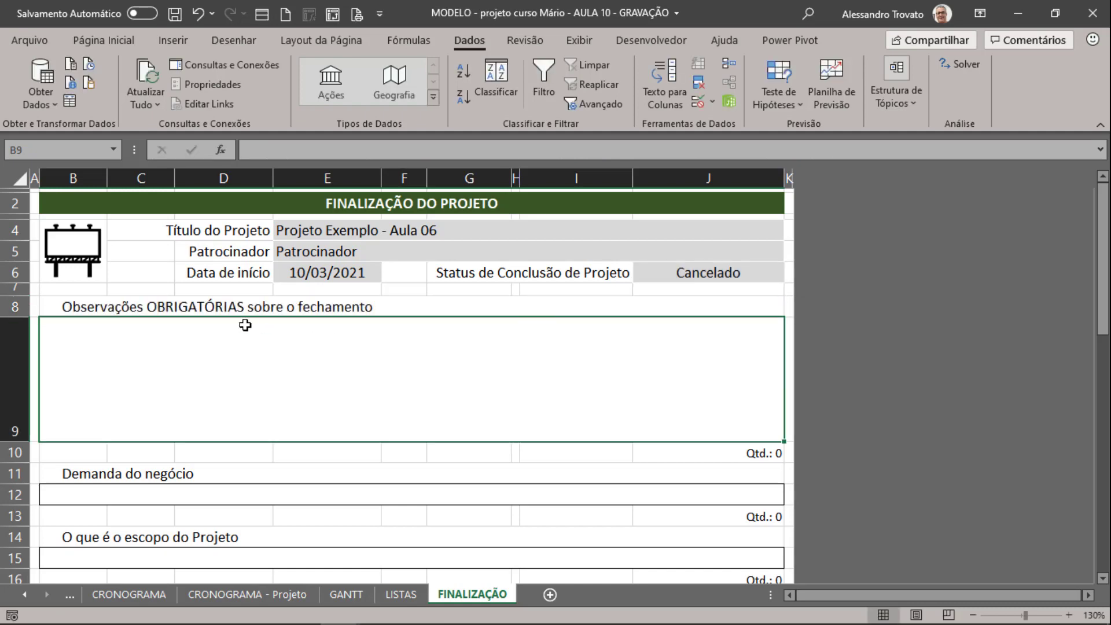
Step: Test J6 statuses 'Término sem ressalvas' and 'Término com ressalvas' against the B8 heading
click(143, 303)
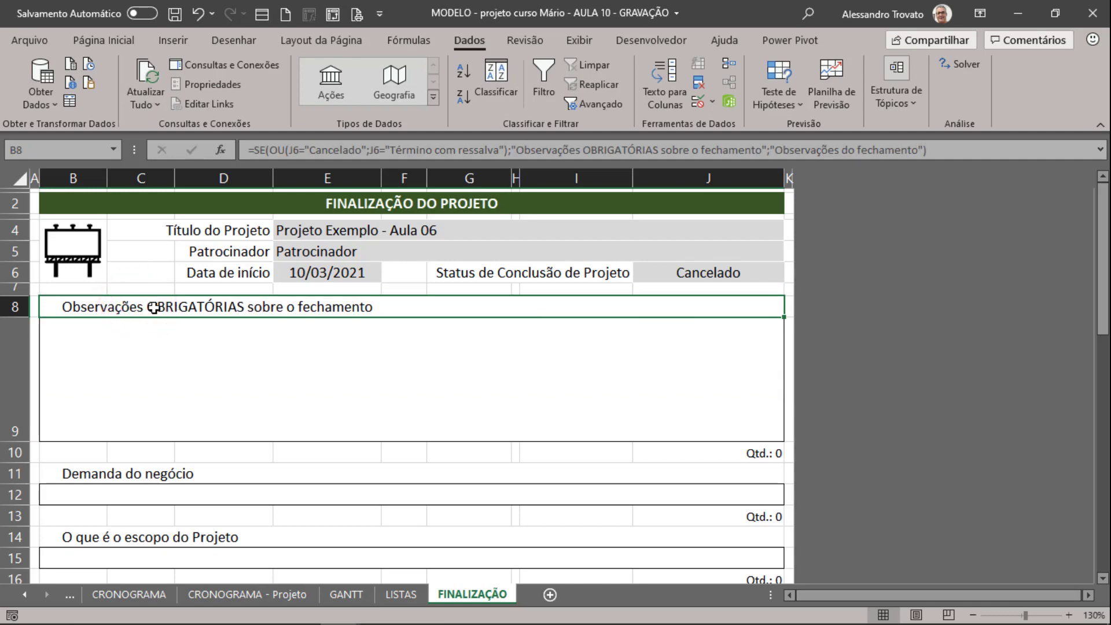
click(709, 272)
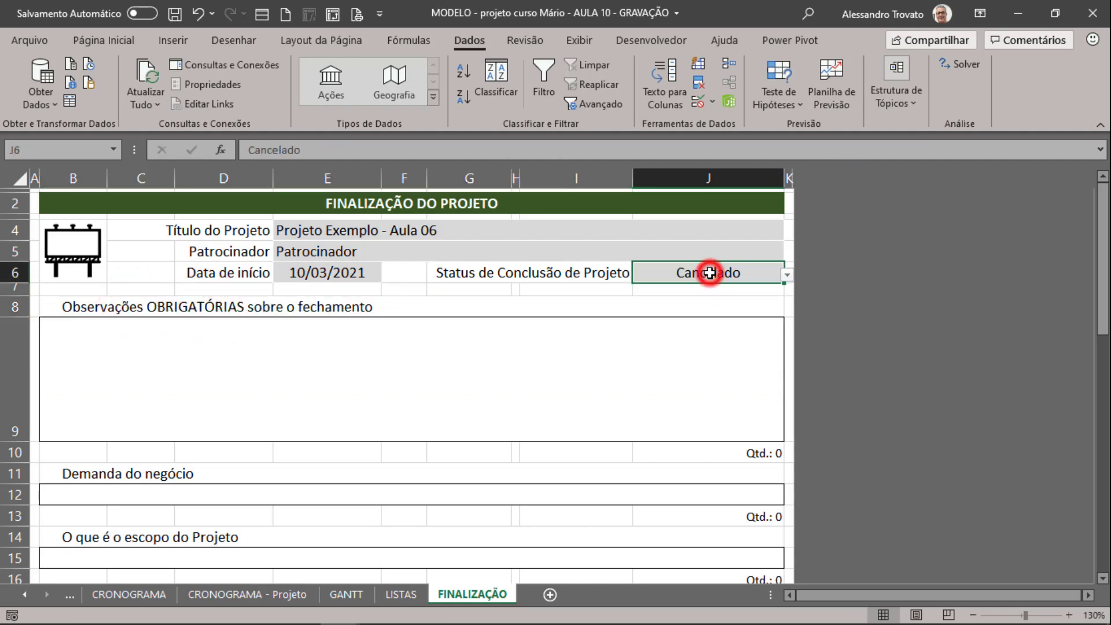
click(786, 275)
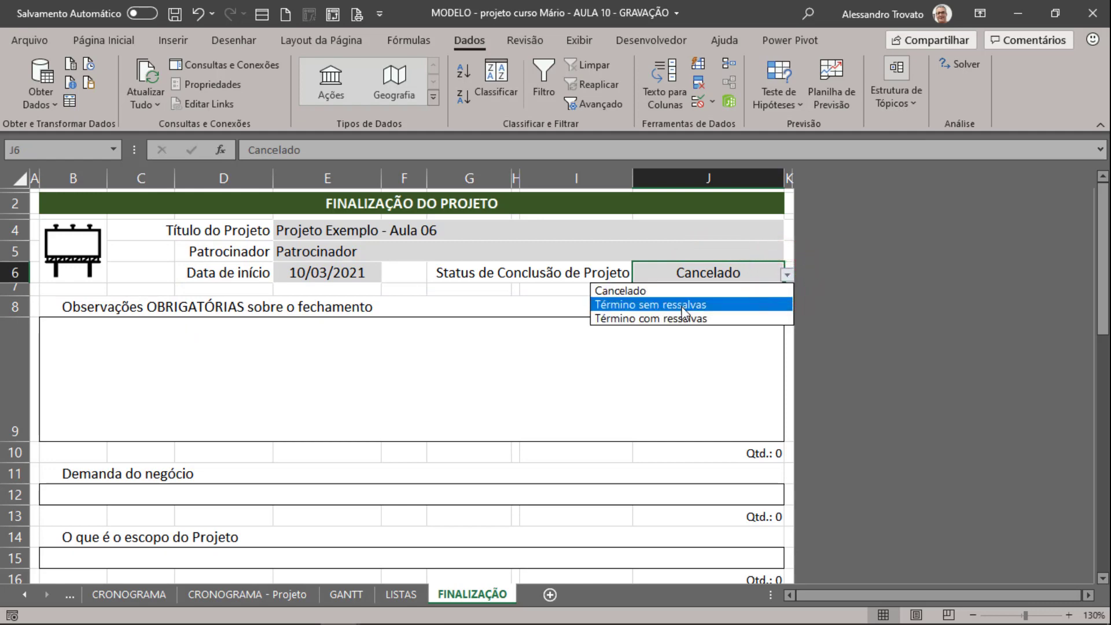
click(683, 311)
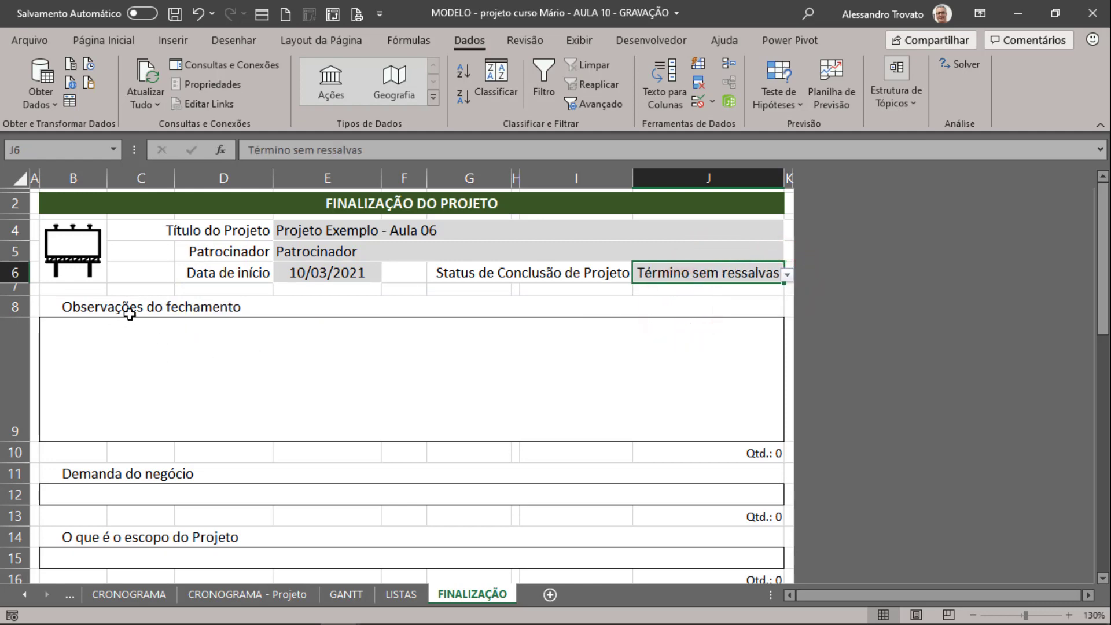
click(104, 313)
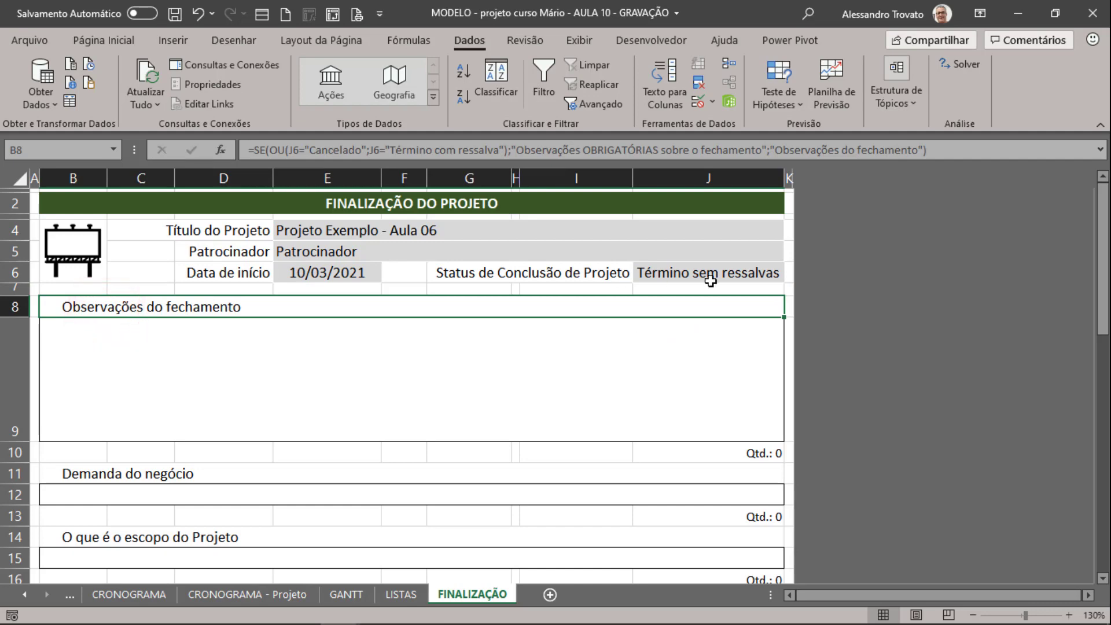
click(733, 272)
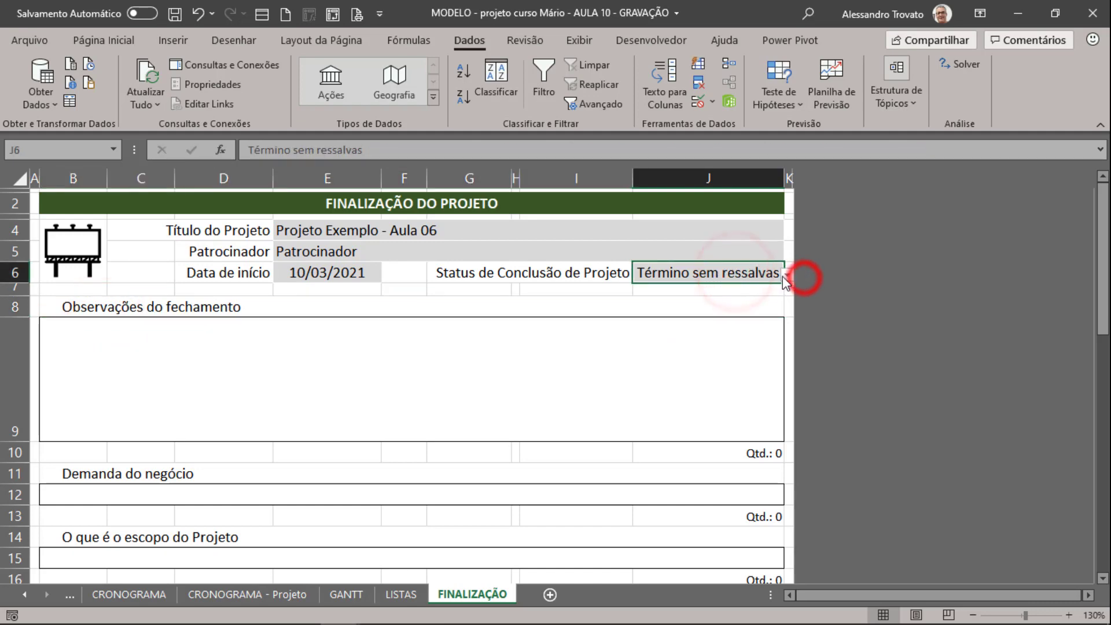
click(786, 276)
click(658, 318)
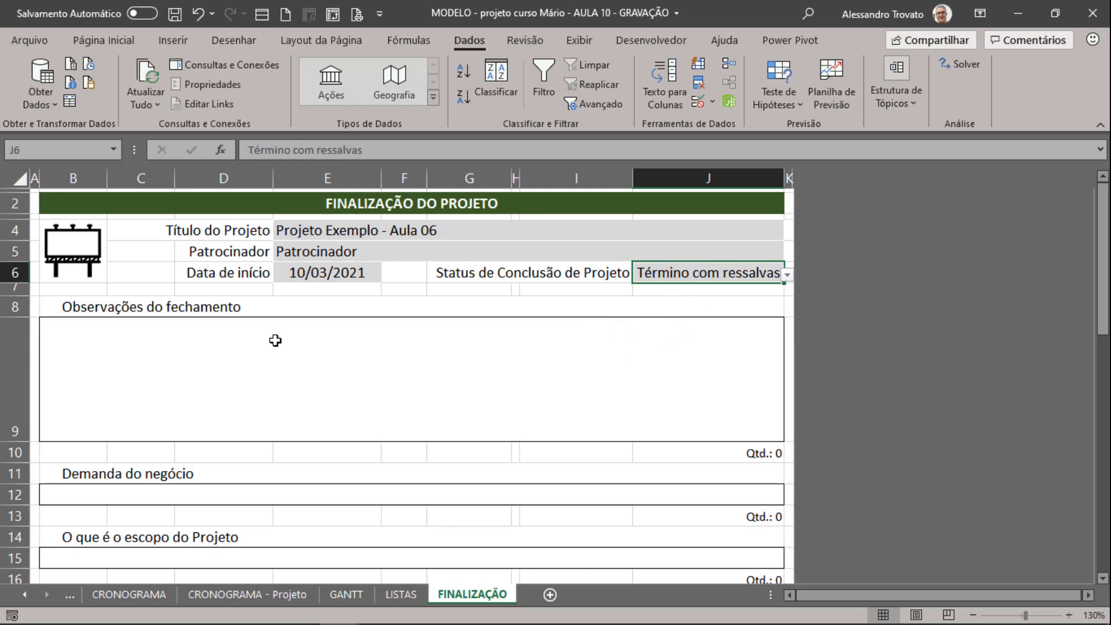
Step: Add the missing 's' so the B8 formula matches 'Término com ressalvas'
double_click(135, 307)
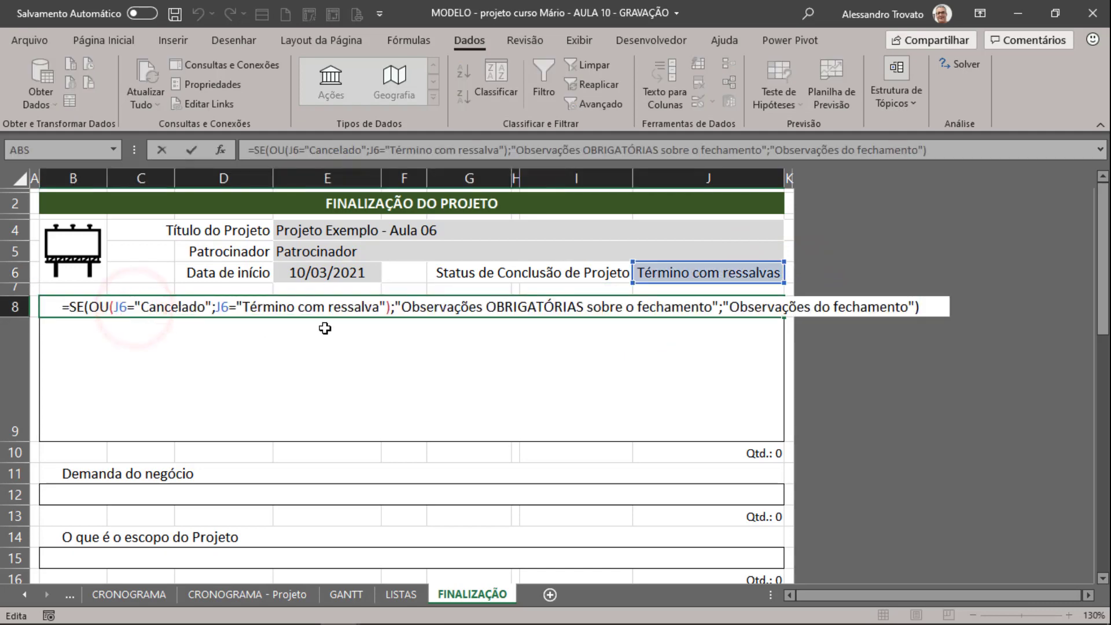
click(377, 306)
text(s)
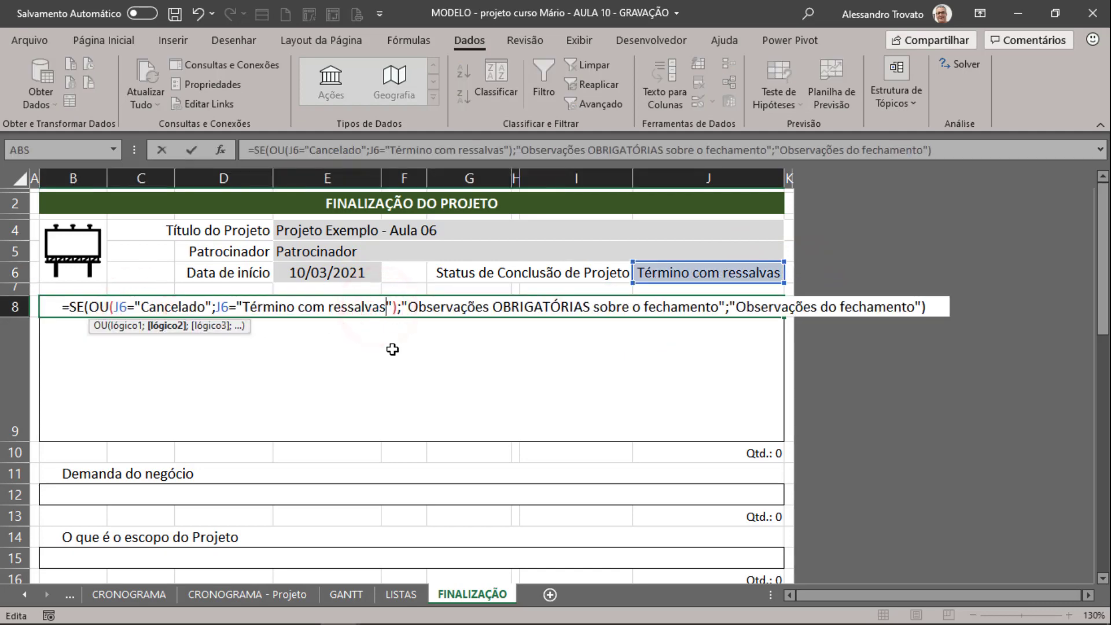
key(Return)
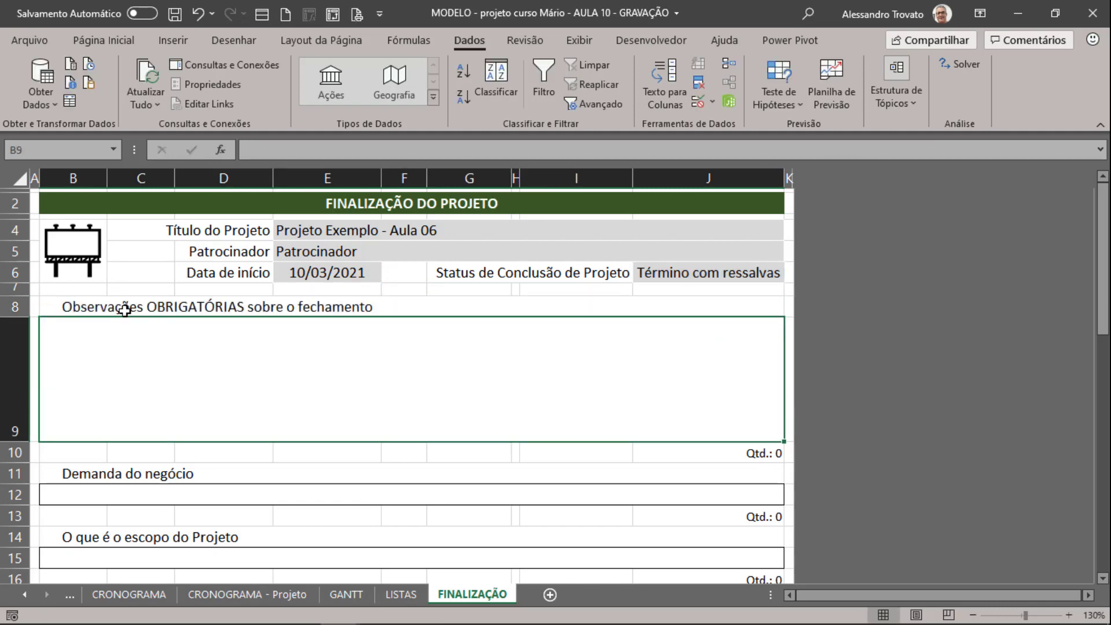
click(125, 311)
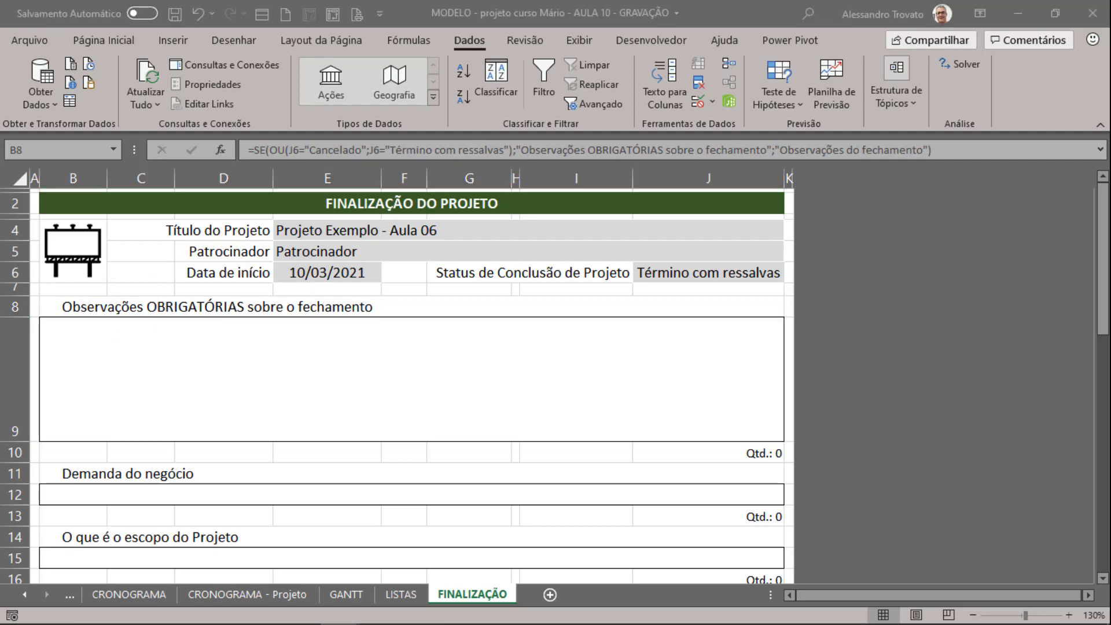
click(289, 312)
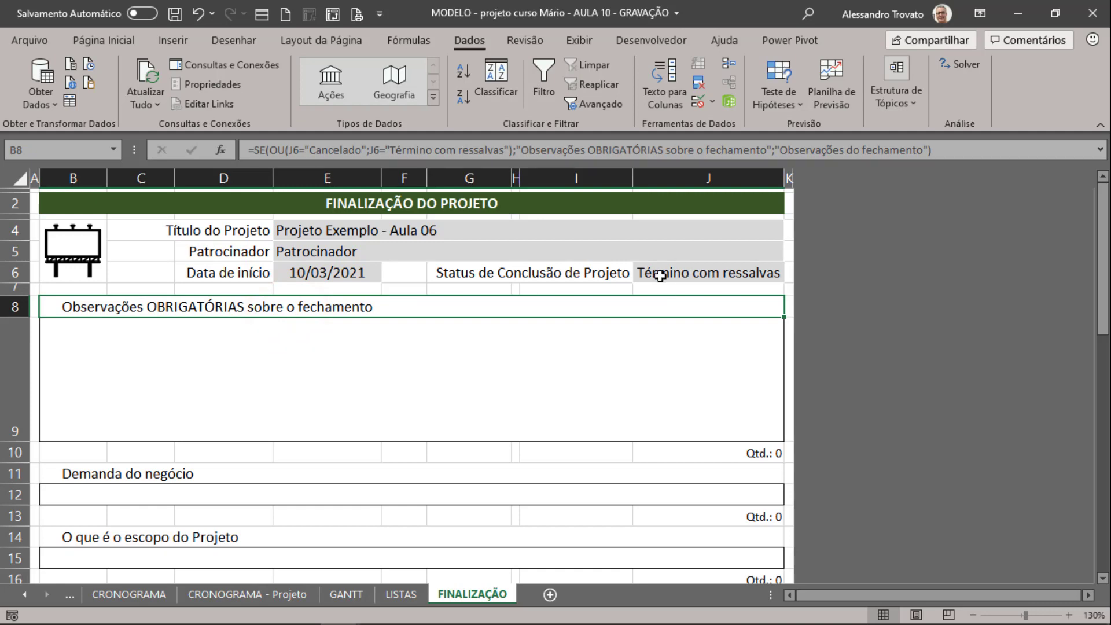
click(120, 301)
Step: Start a new formula-based conditional formatting rule referencing $B$8
click(106, 45)
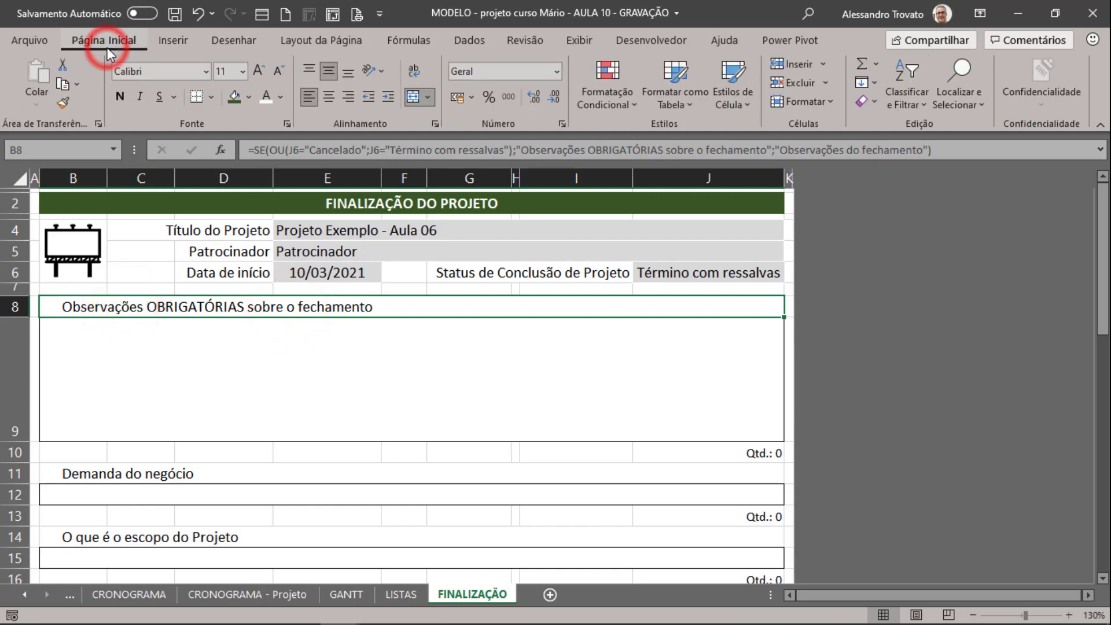
click(587, 86)
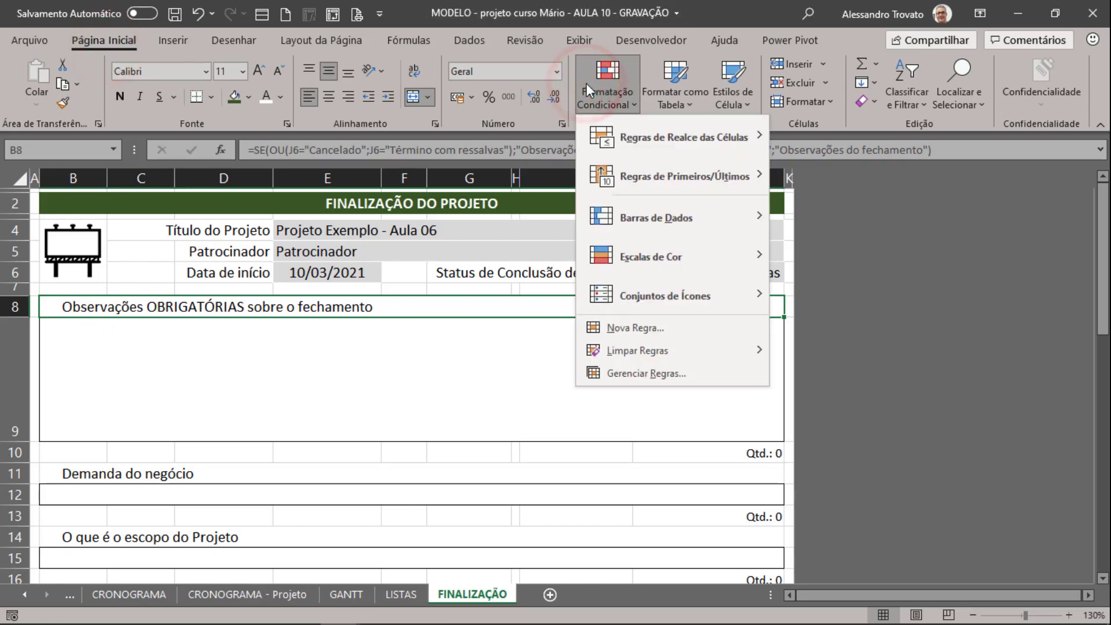
click(661, 329)
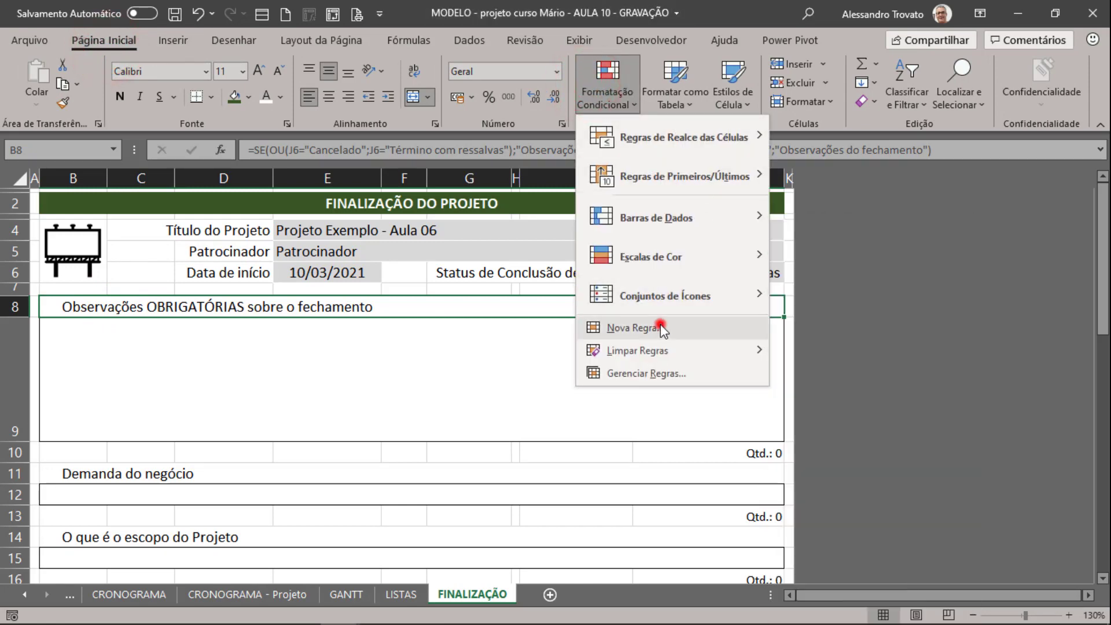
click(688, 288)
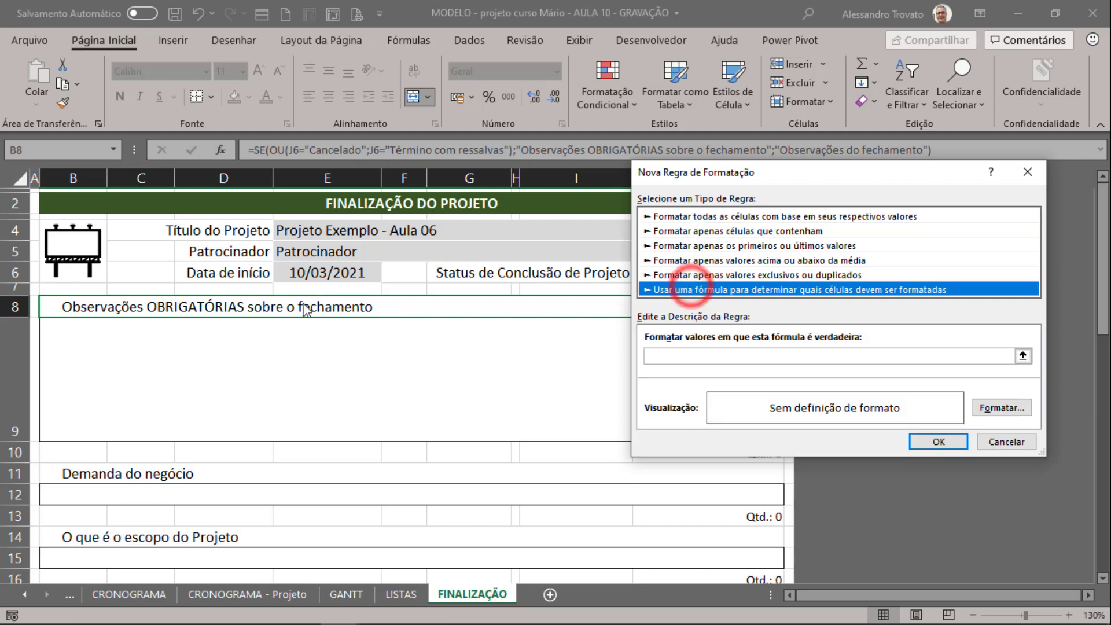
click(177, 305)
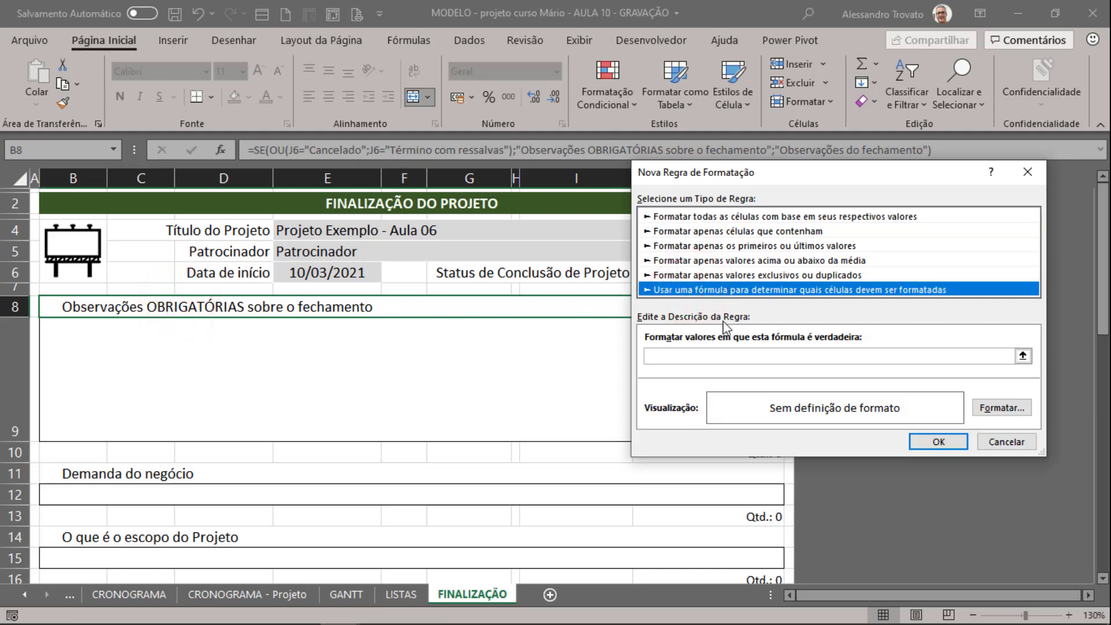
click(669, 358)
click(1022, 355)
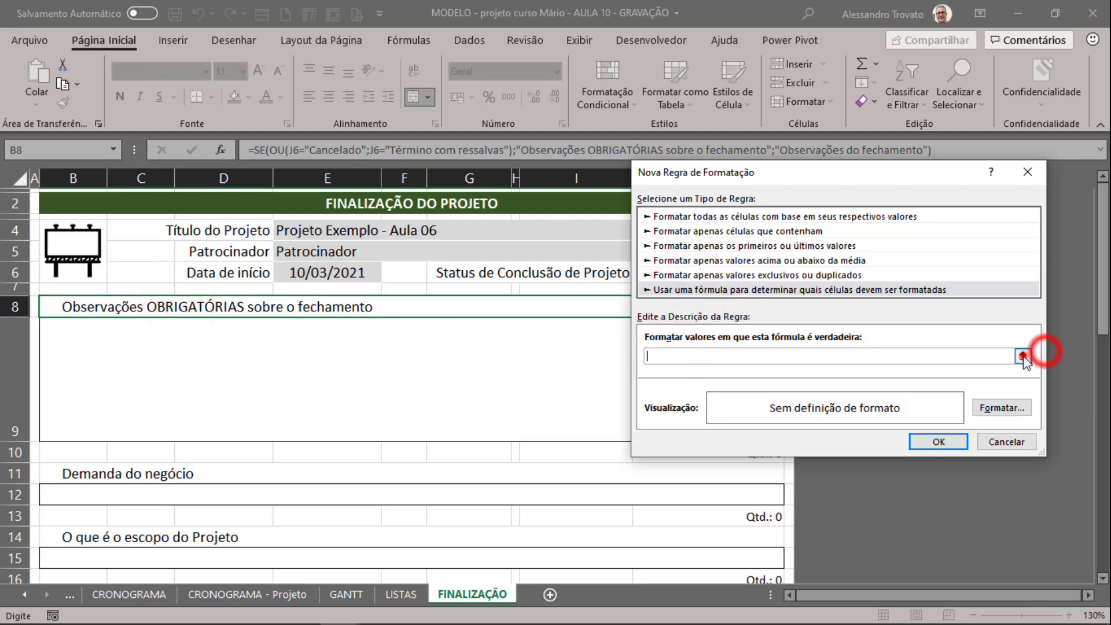
click(296, 308)
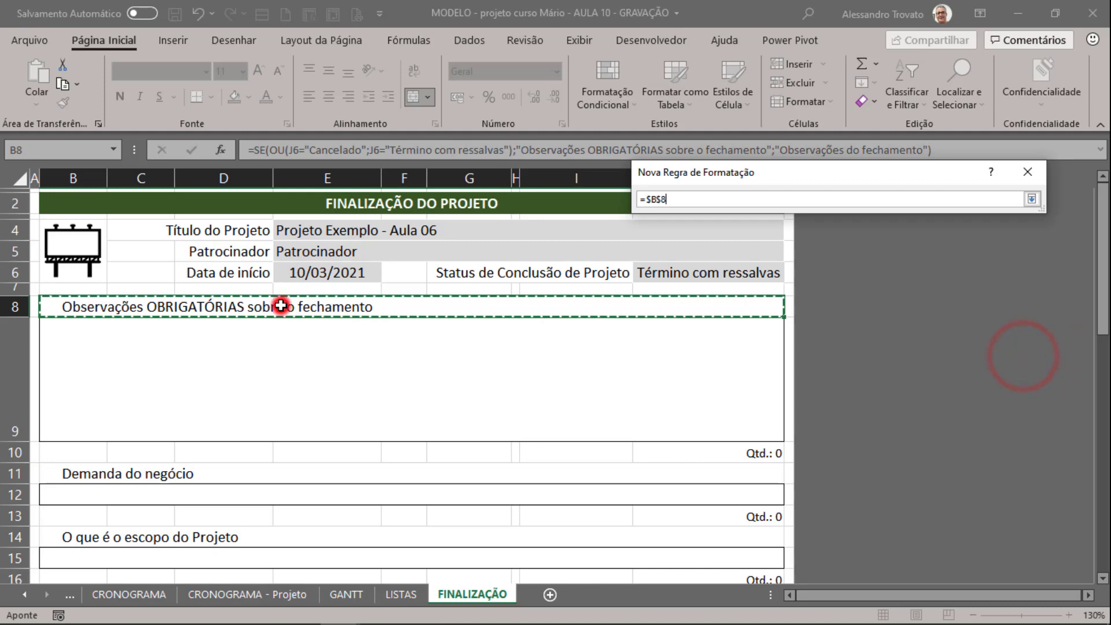
click(1031, 198)
Step: Draft an OU formula in the rule, then cancel without adding it
text(=)
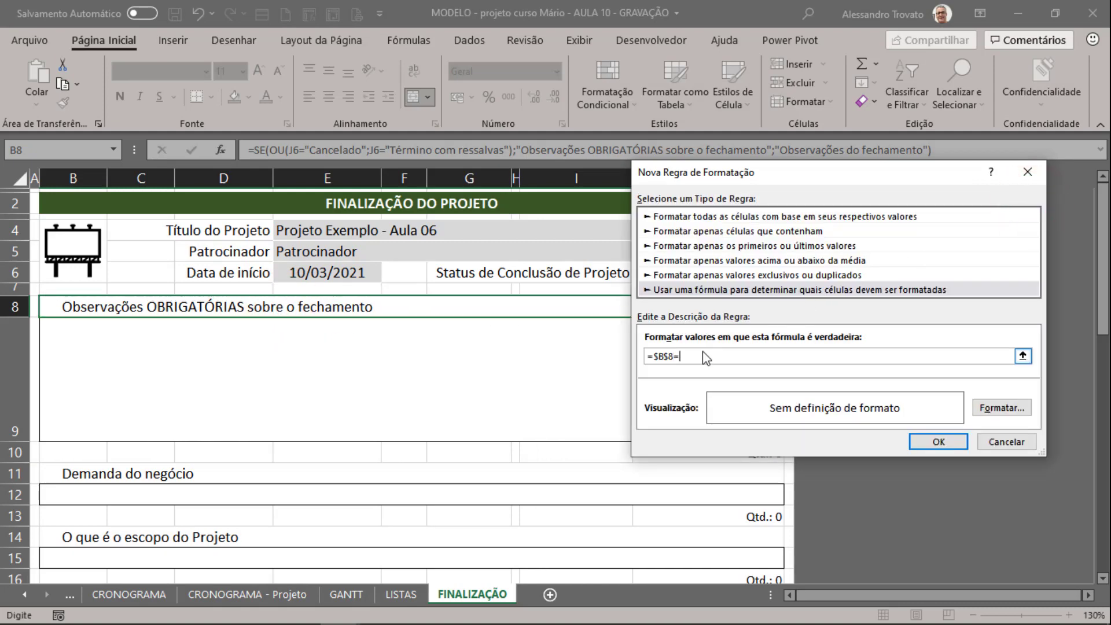
key(BackSpace)
click(656, 357)
text(ou)
drag(790, 172, 512, 324)
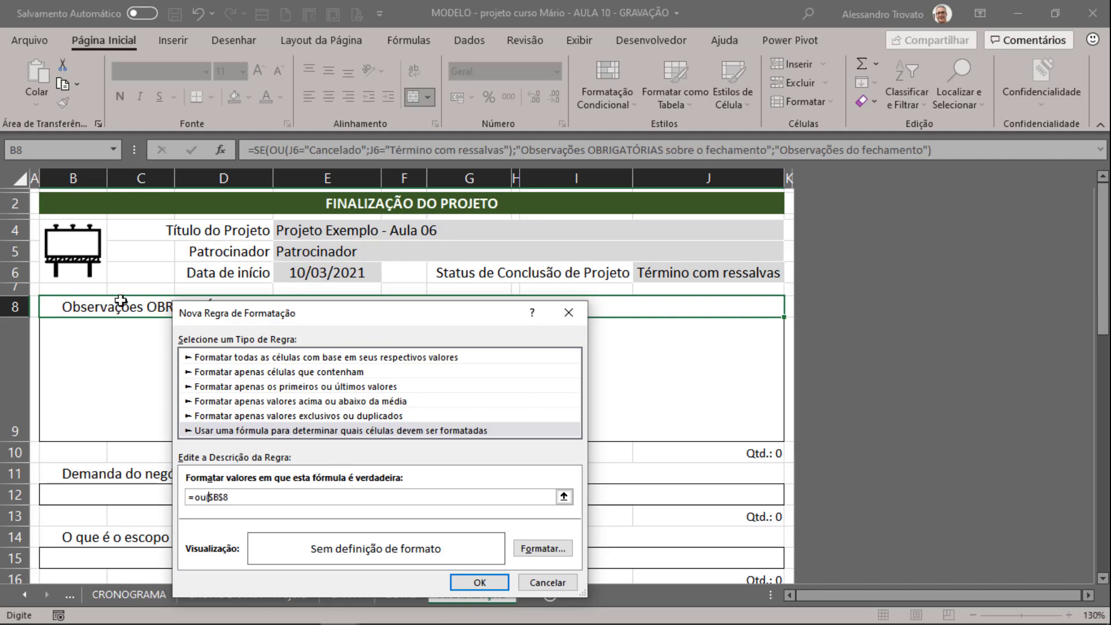
key(Escape)
click(120, 308)
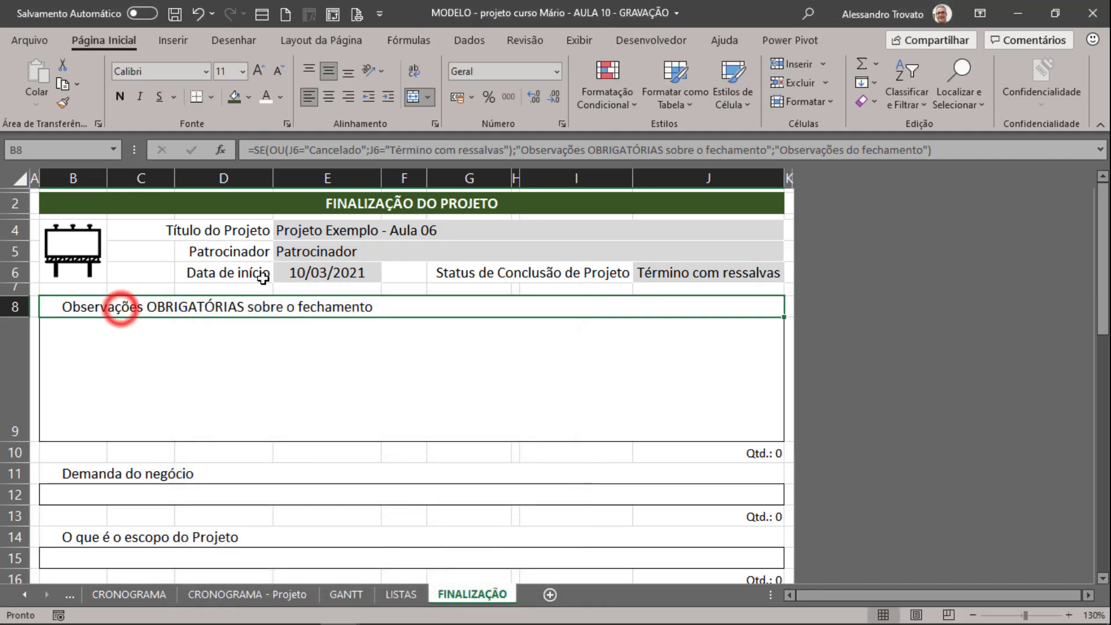
Step: Create a new formula rule referencing $J$6 and begin typing =$J$6="Cancelado"
click(595, 60)
click(666, 140)
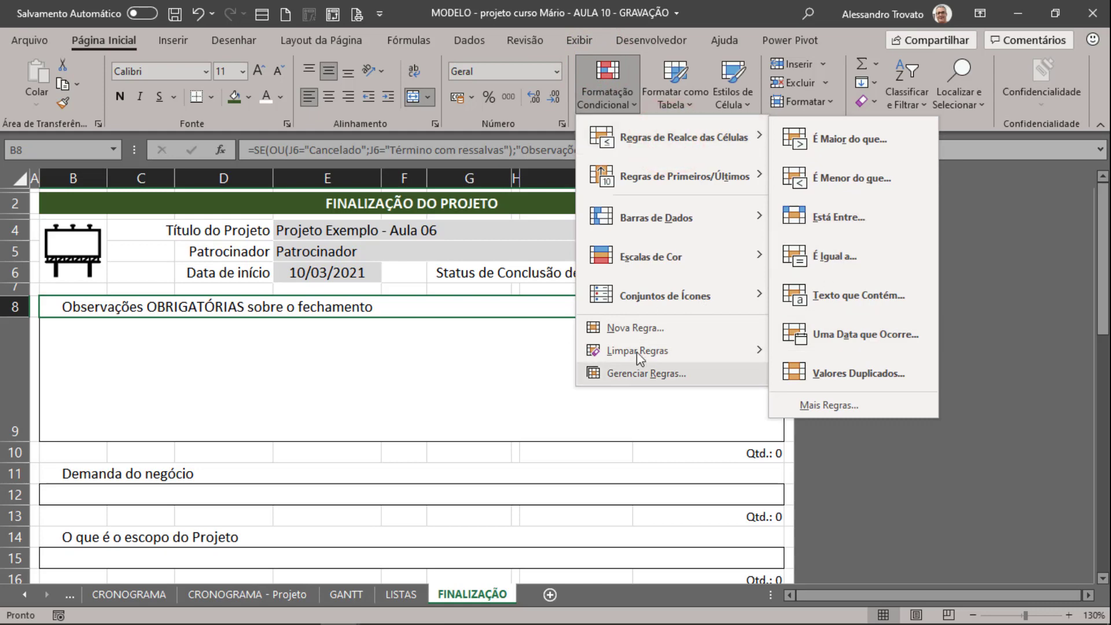
click(658, 327)
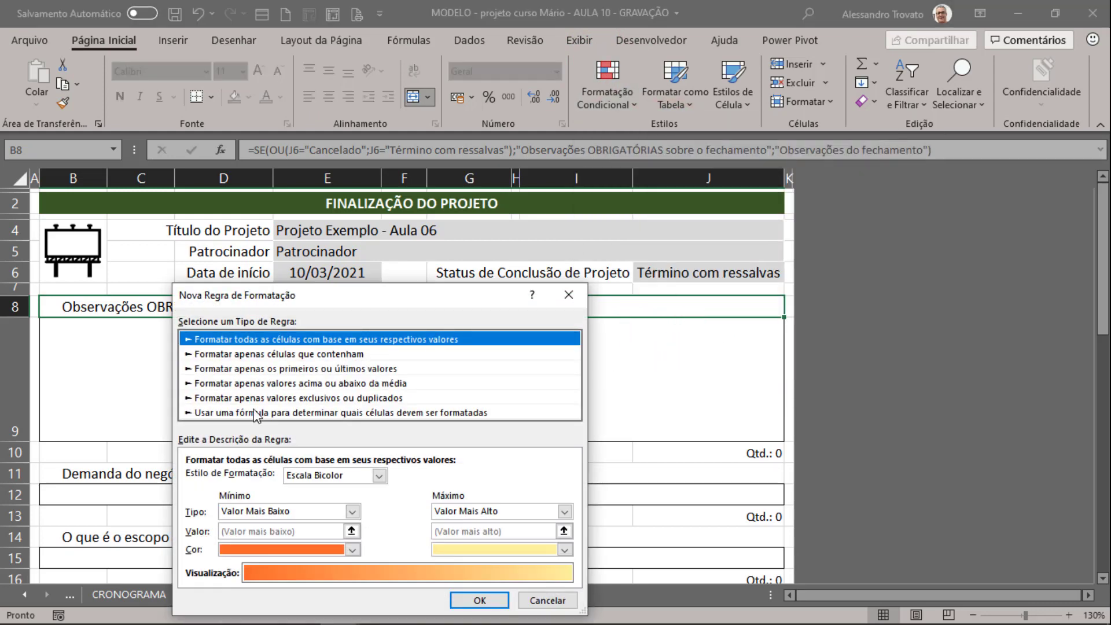
click(250, 411)
click(710, 280)
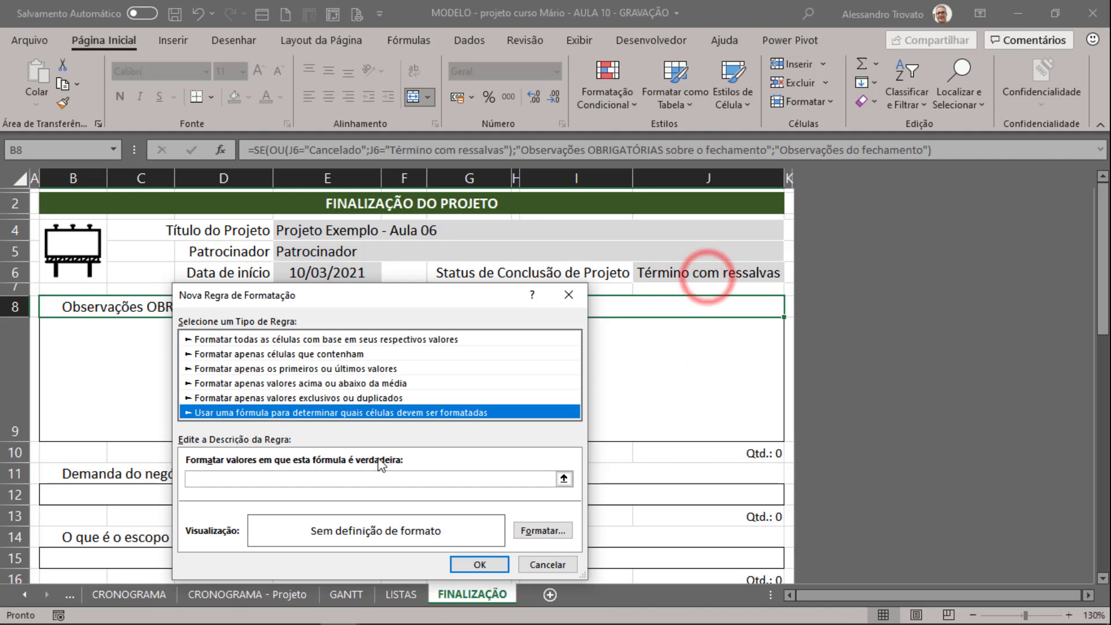
click(563, 478)
click(664, 273)
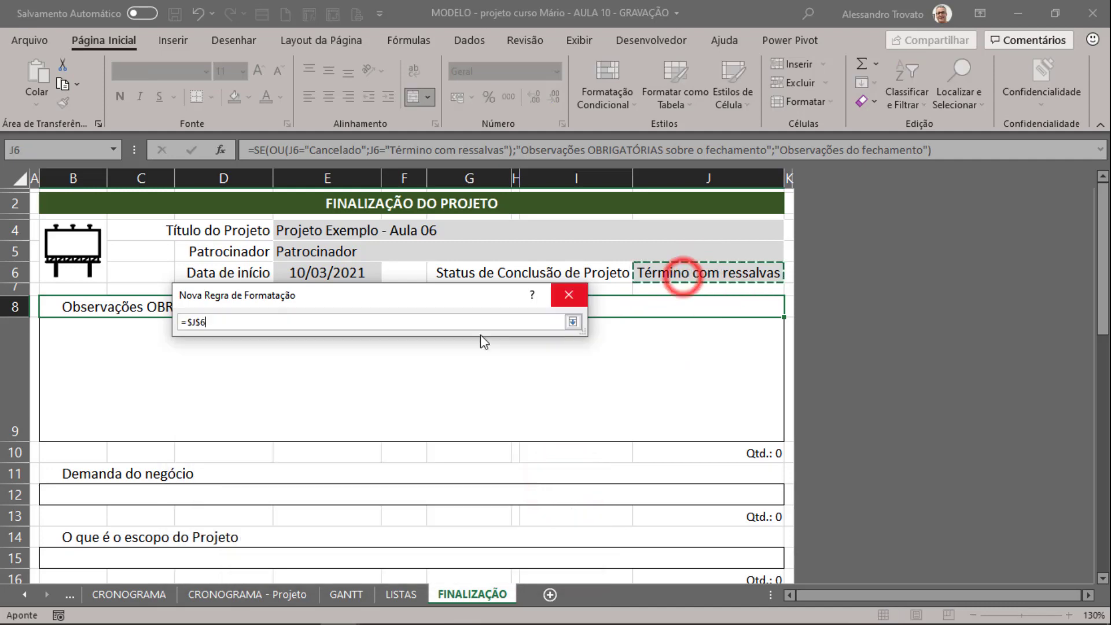
click(573, 321)
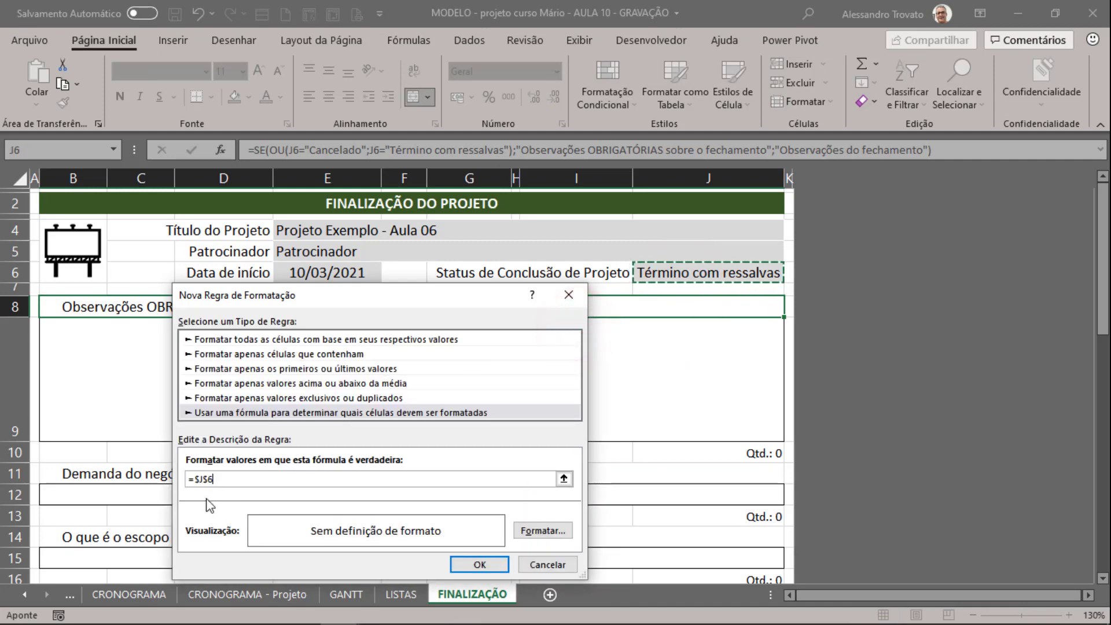
click(223, 478)
text(=can)
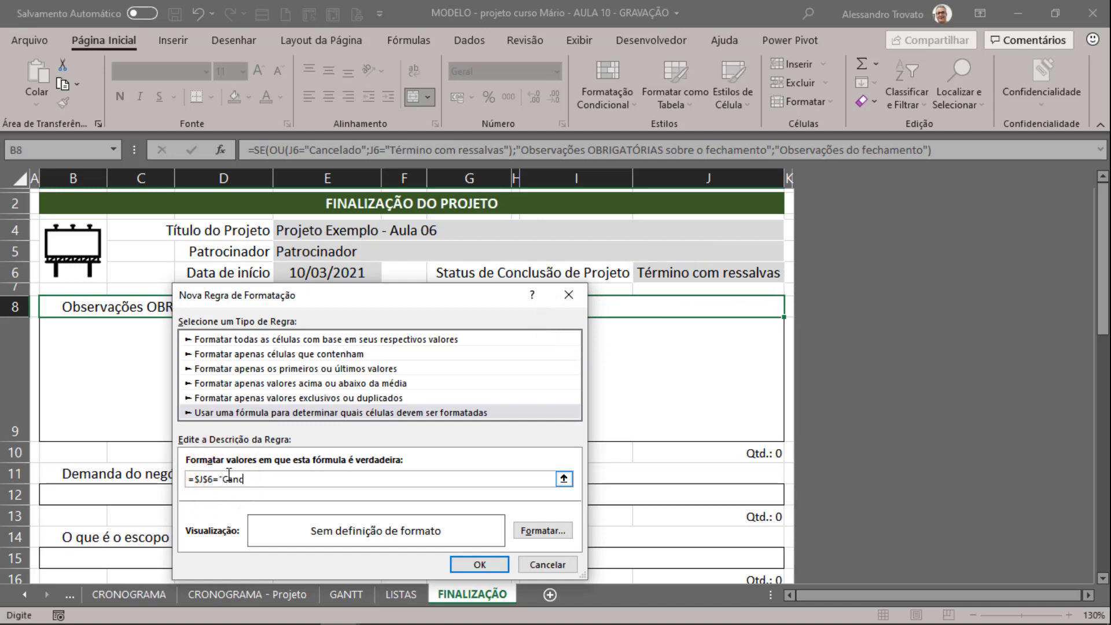
text(elado")
Step: Set the rule's font style to bold
click(541, 530)
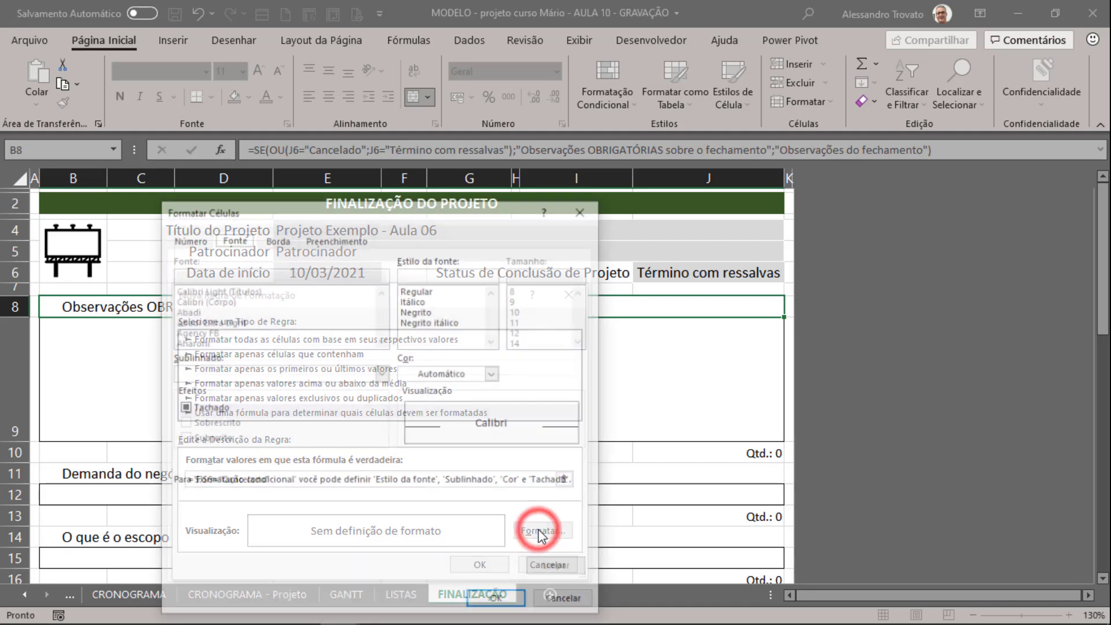
click(420, 311)
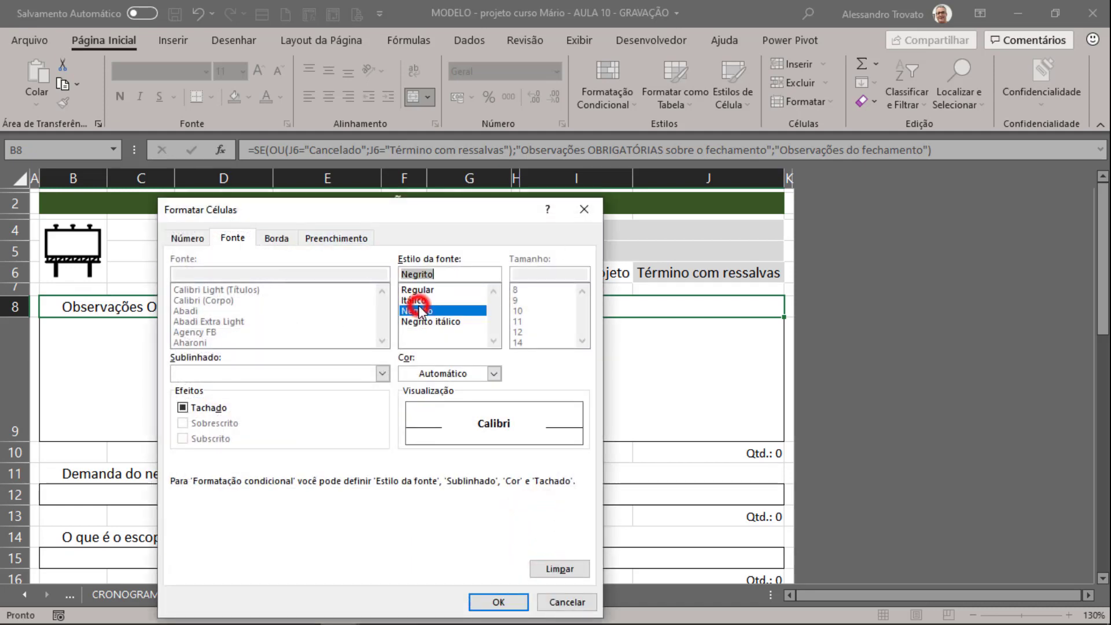
click(487, 604)
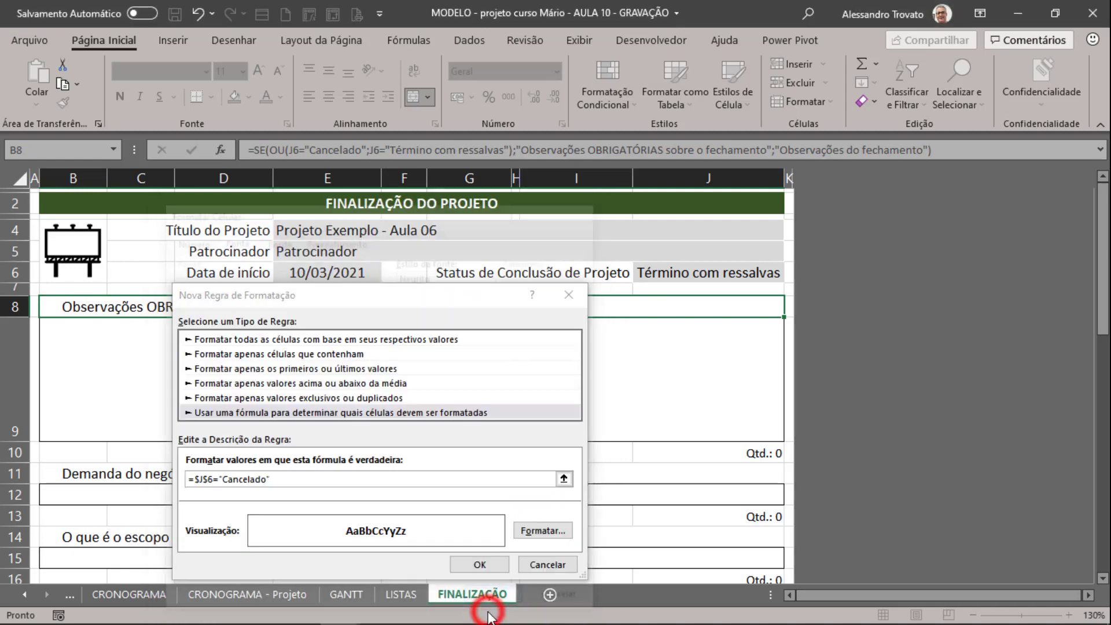
Step: Give the rule a custom light pink fill, RGB 255/143/143, and save it
click(564, 532)
click(337, 238)
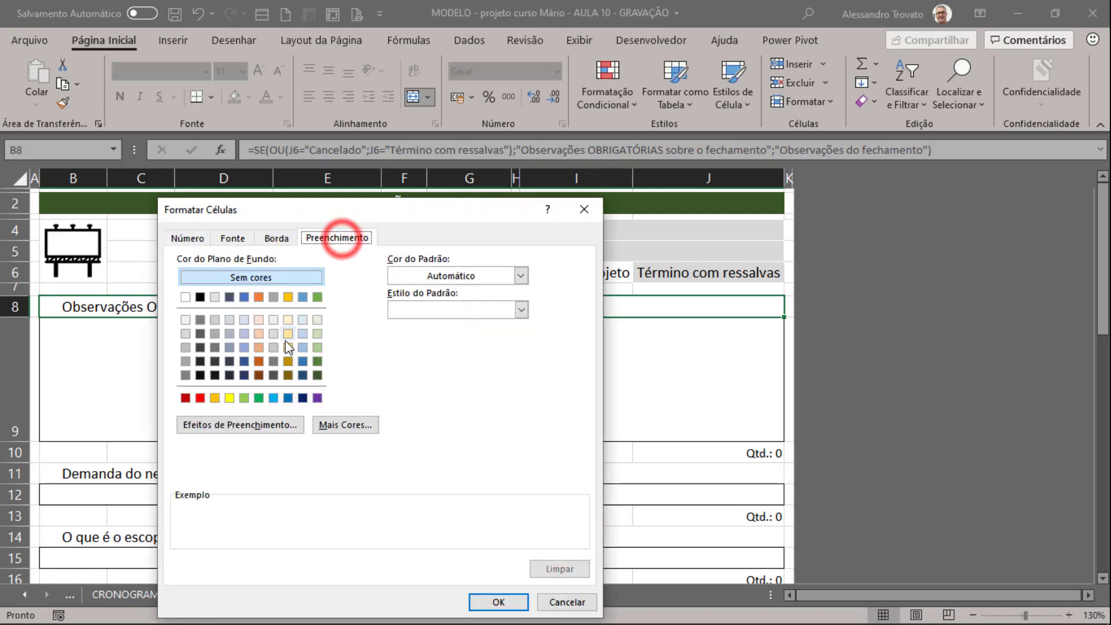
click(199, 397)
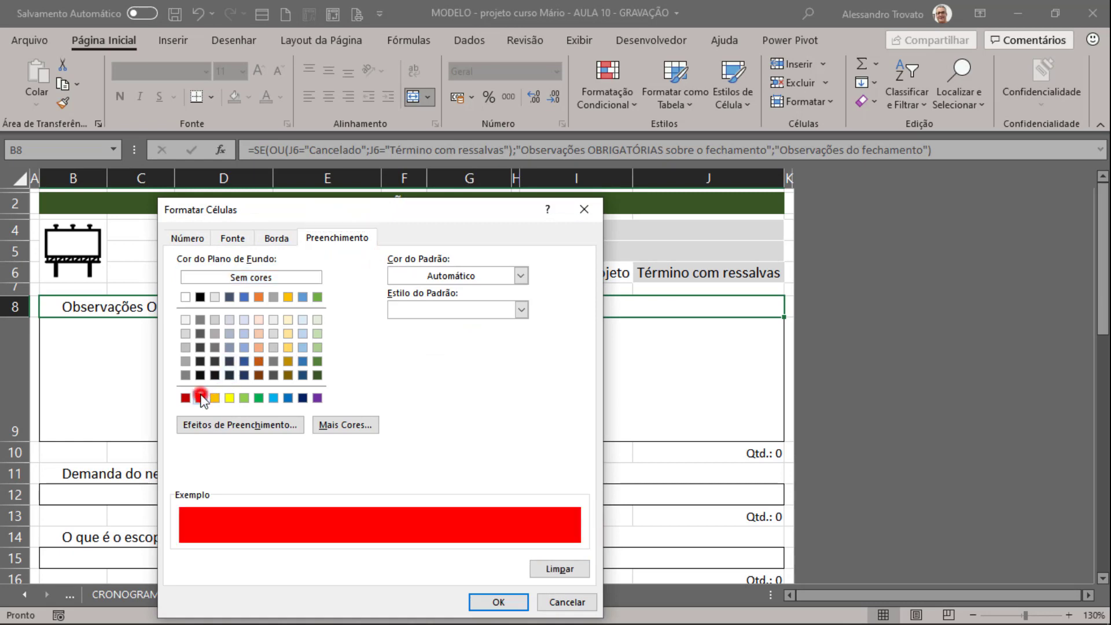
click(331, 425)
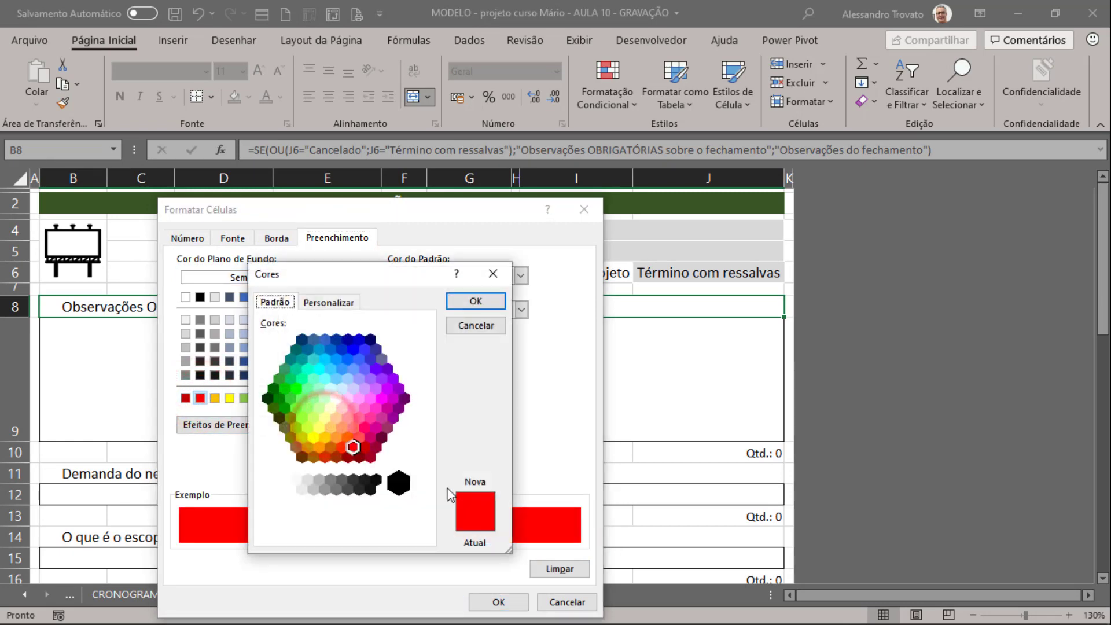
click(329, 302)
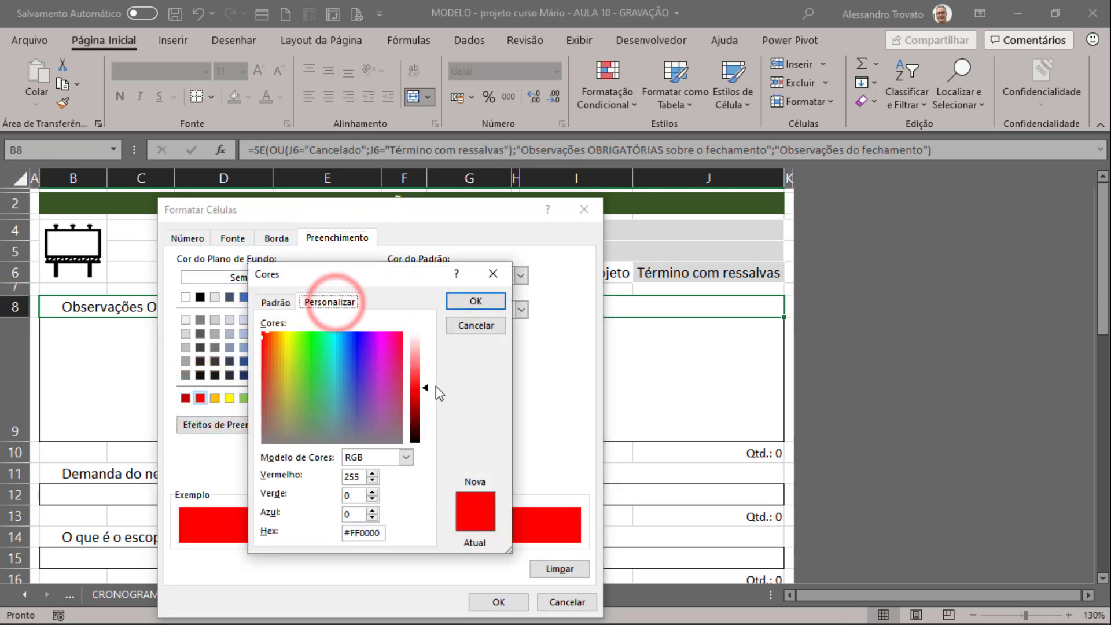
drag(428, 389, 426, 357)
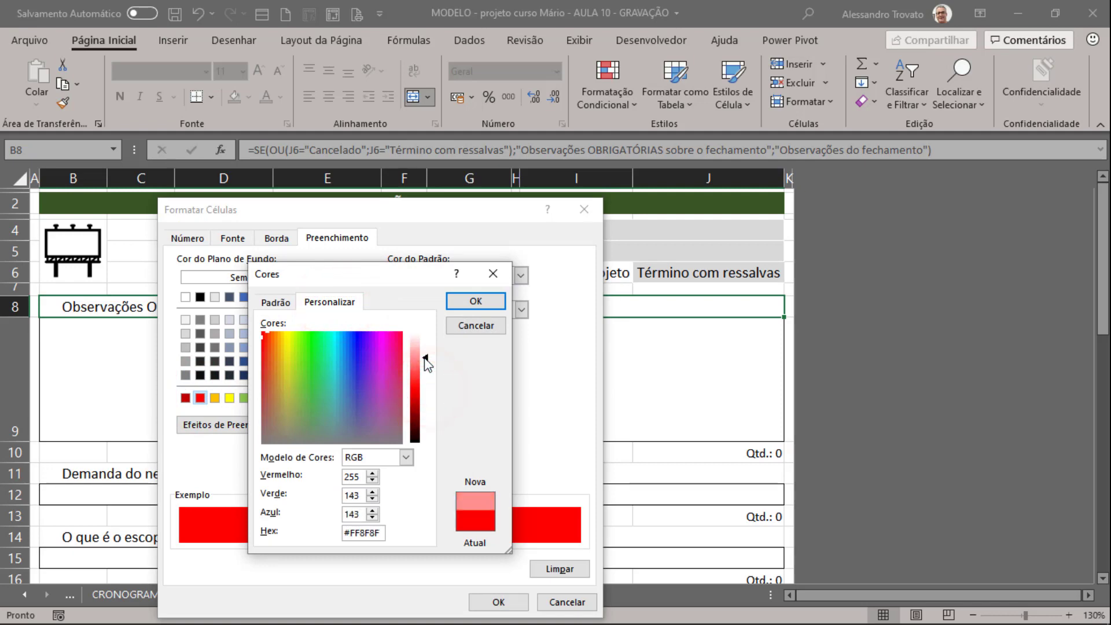
click(474, 301)
click(507, 598)
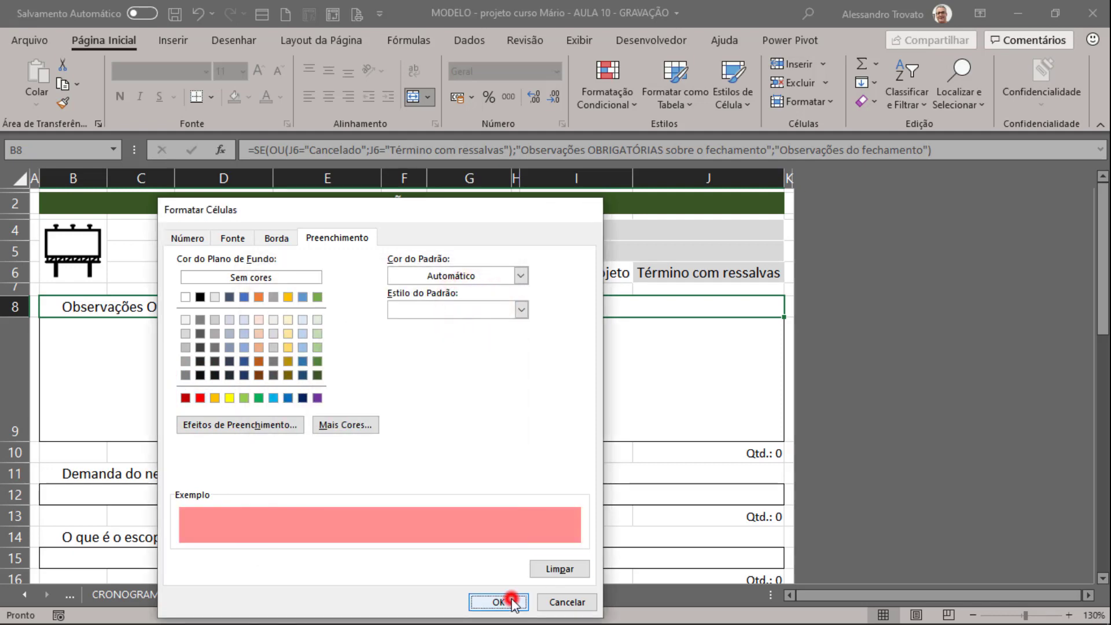
click(480, 565)
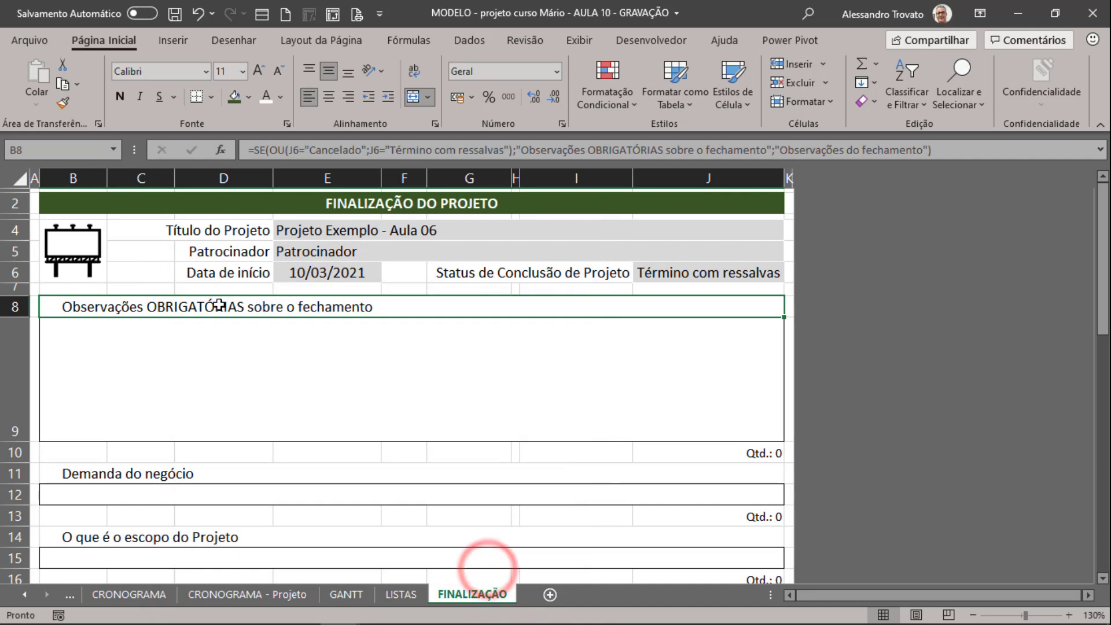
Step: Confirm 'Cancelado' in J6 turns the B8 heading bold pink, then restore 'Término com ressalvas'
click(712, 269)
click(788, 274)
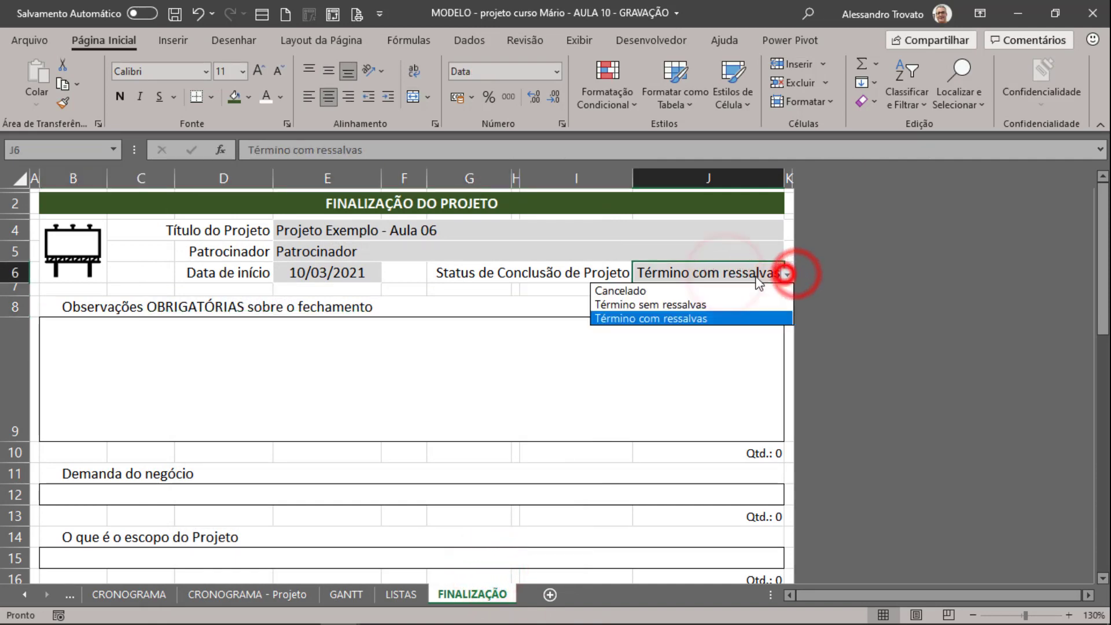
click(663, 290)
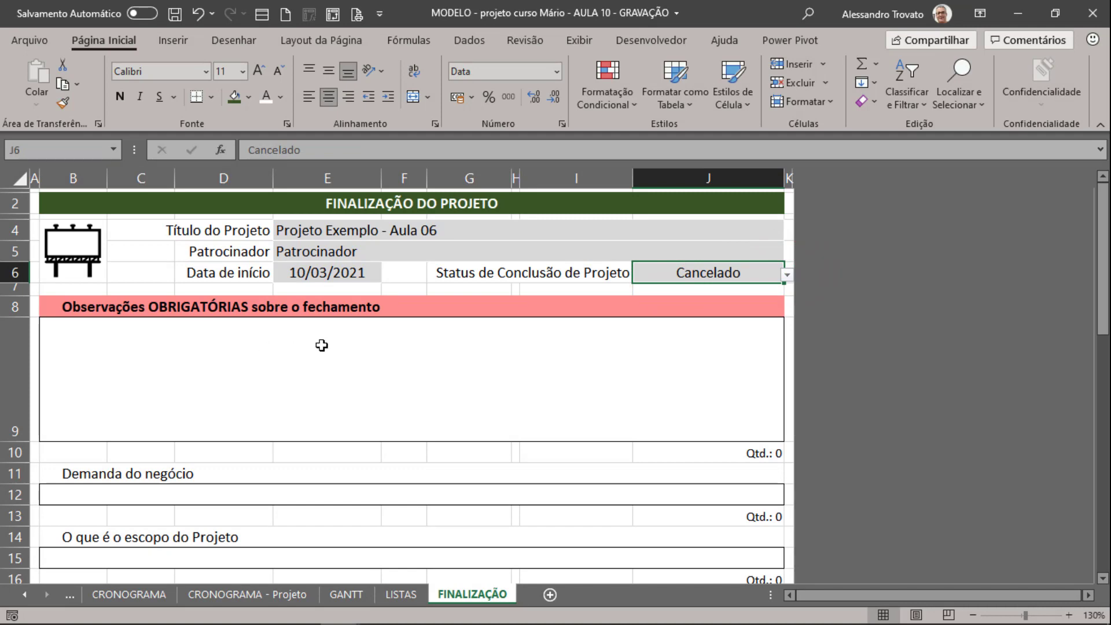
click(788, 274)
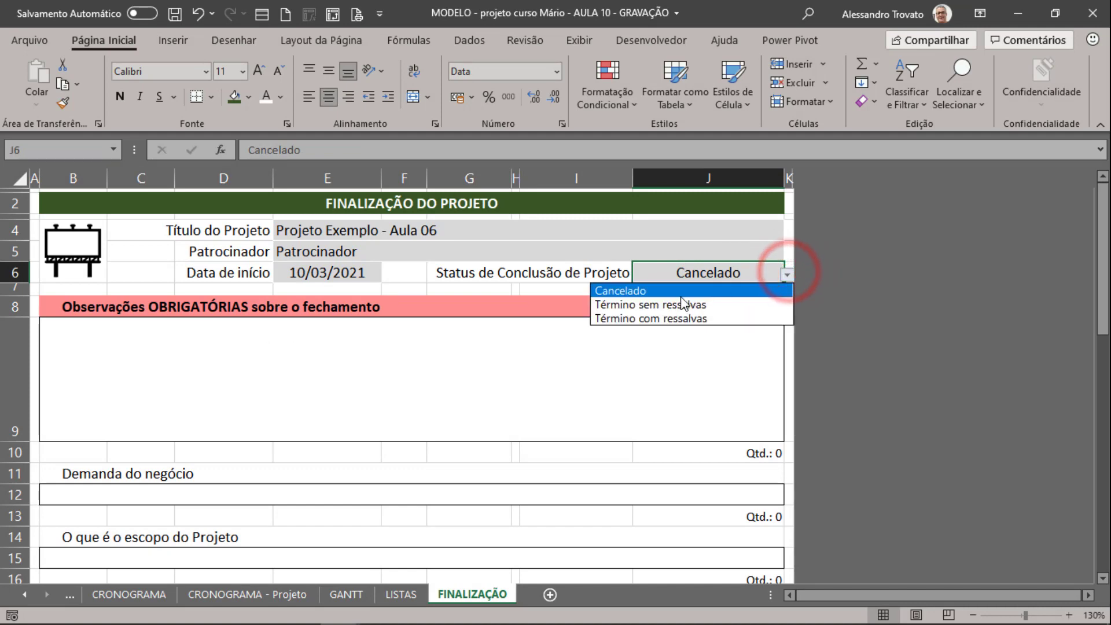
click(681, 318)
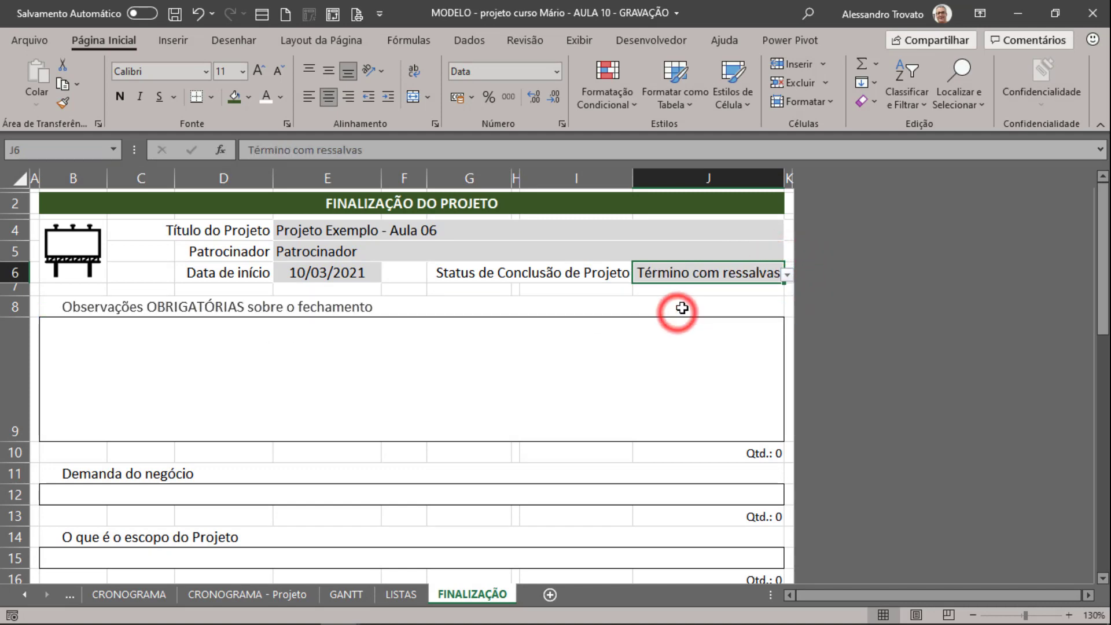
click(174, 319)
click(173, 312)
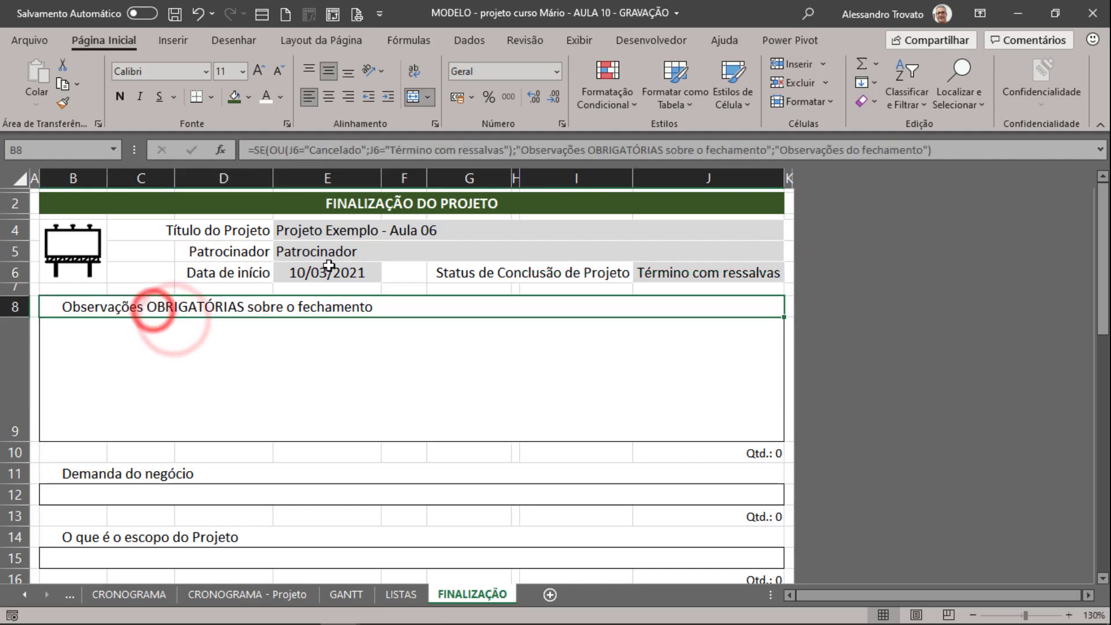
click(607, 95)
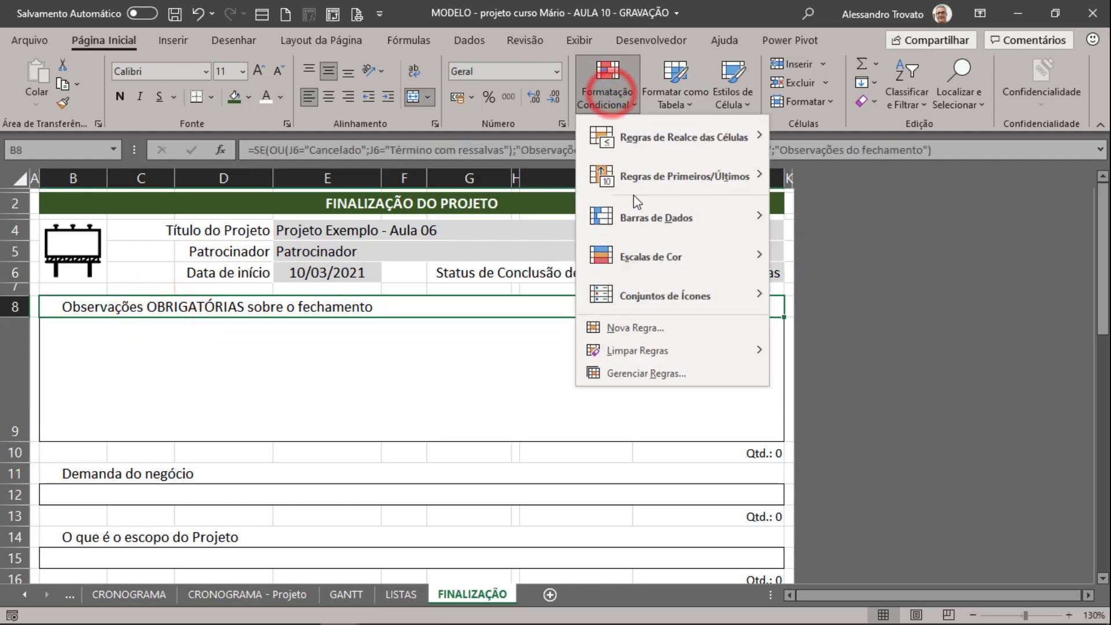
Step: Begin wrapping the Cancelado rule's formula in OU(, then cancel that edit
click(664, 372)
click(169, 414)
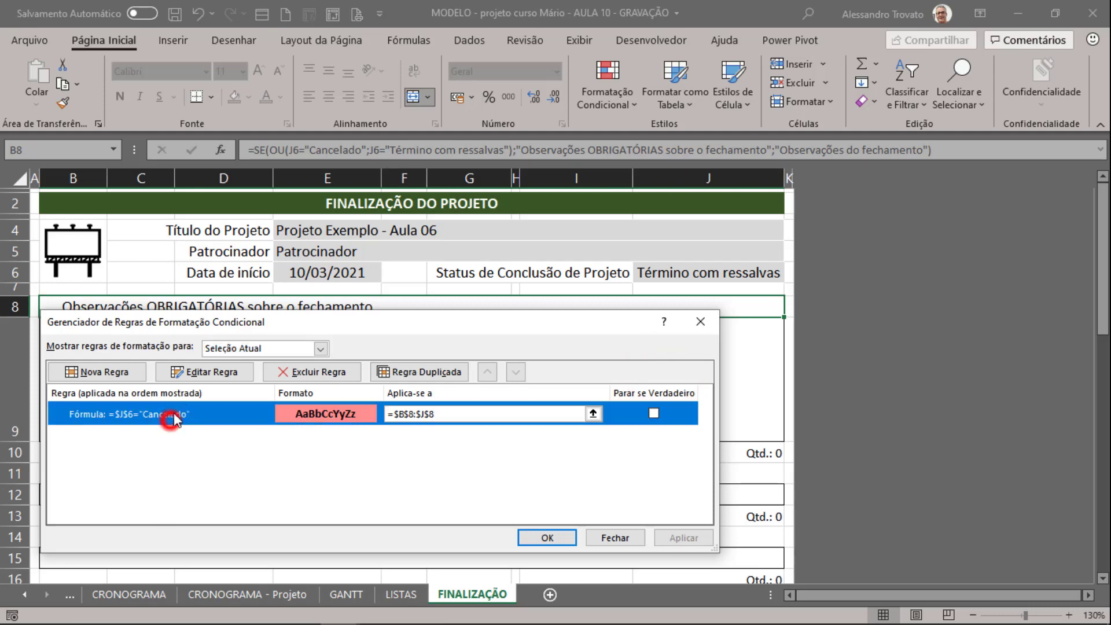
click(176, 372)
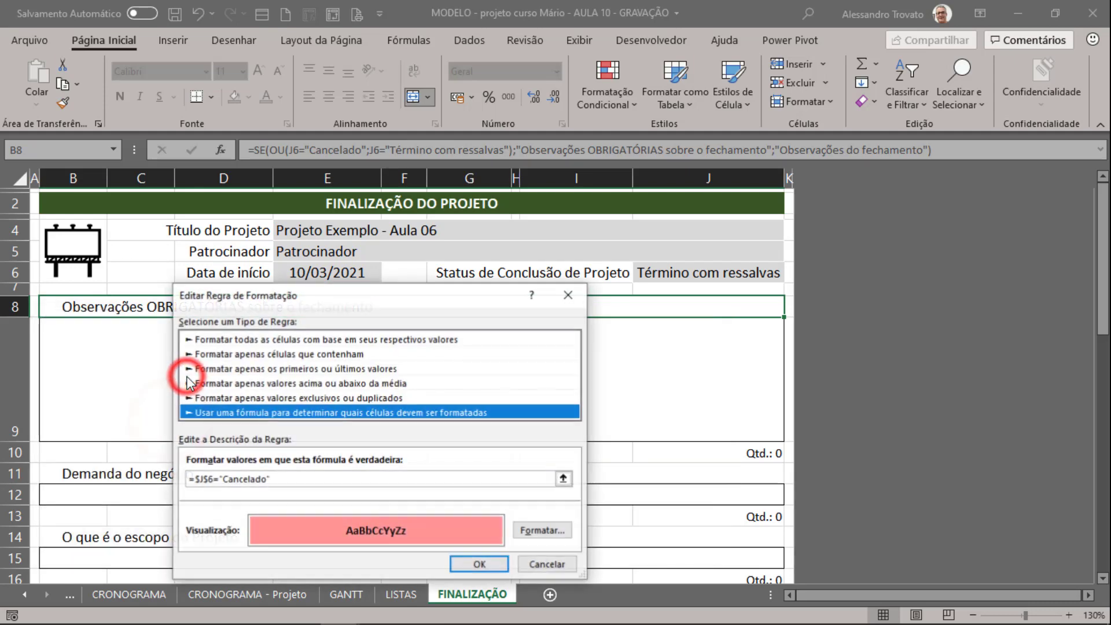
click(191, 480)
text(ou)
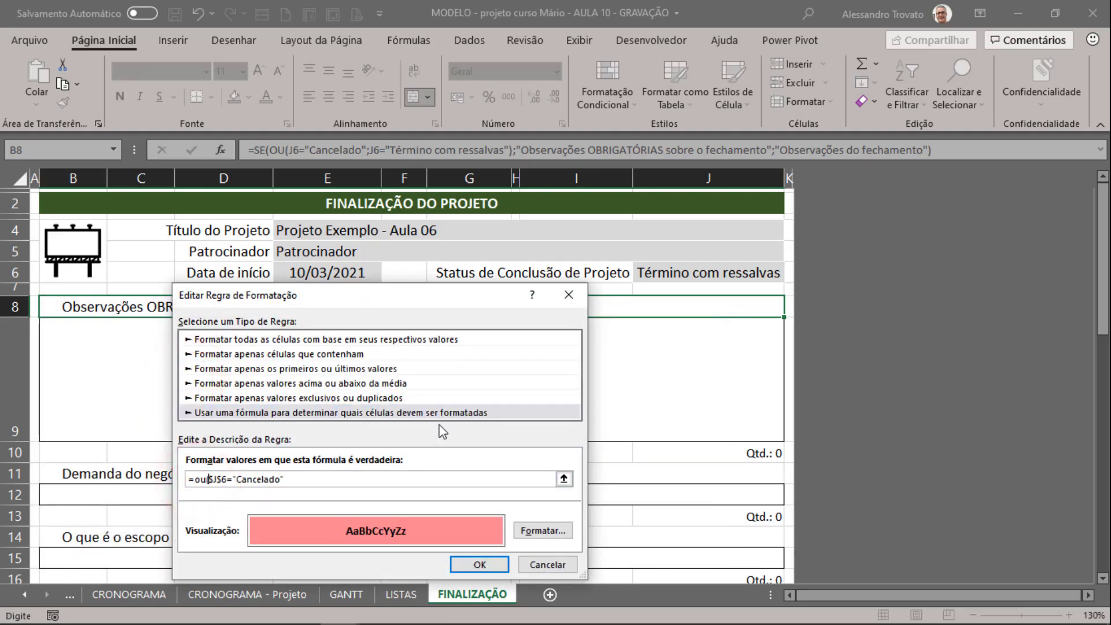
text(()
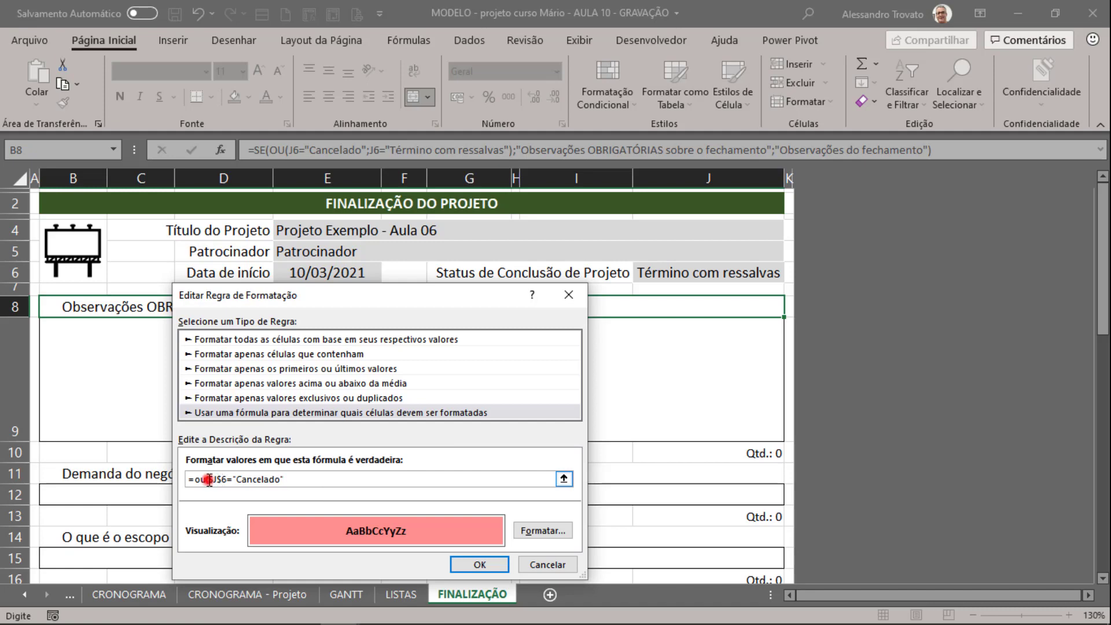
double_click(209, 479)
drag(300, 490, 207, 479)
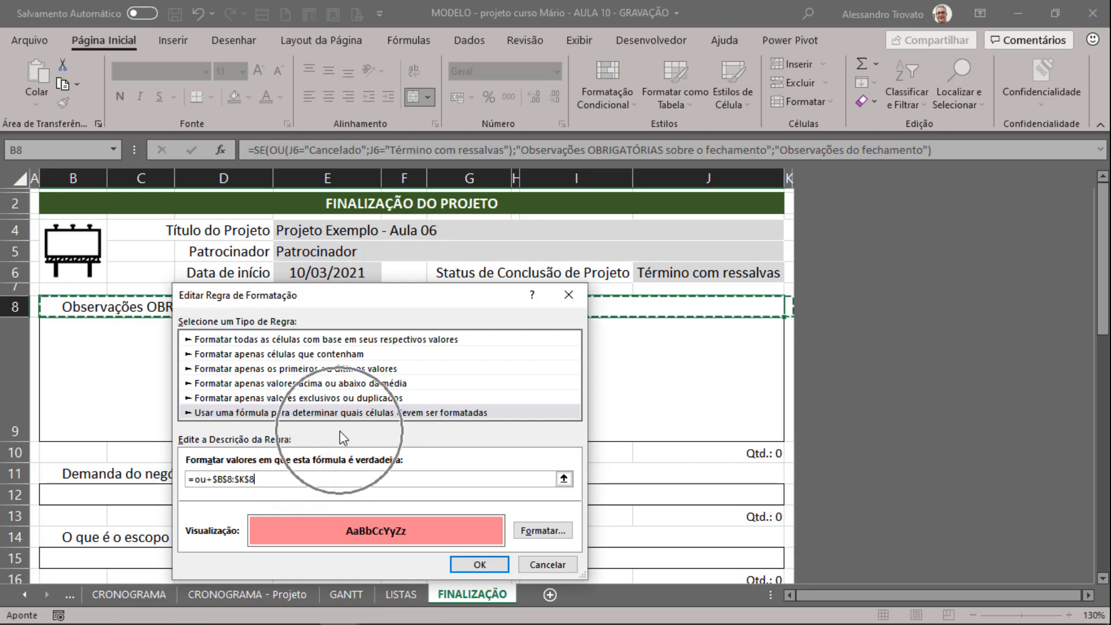
key(Escape)
Step: Change the rule to =OU($J$6="Cancelado";$J$6="Término com ressalvas") and apply it
click(232, 373)
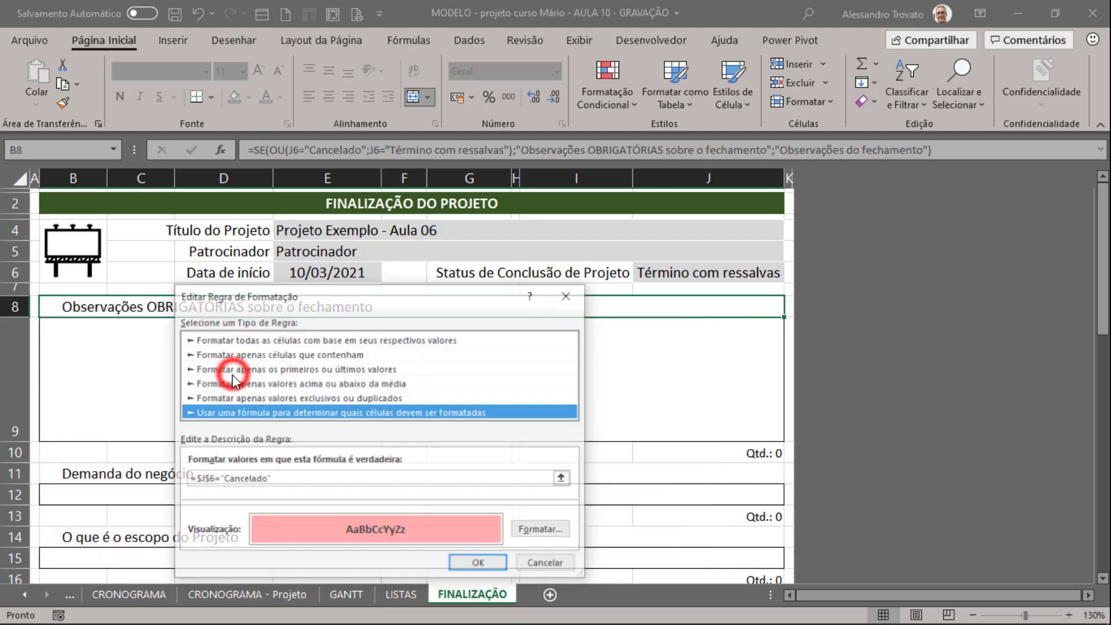
click(278, 479)
text(ou)
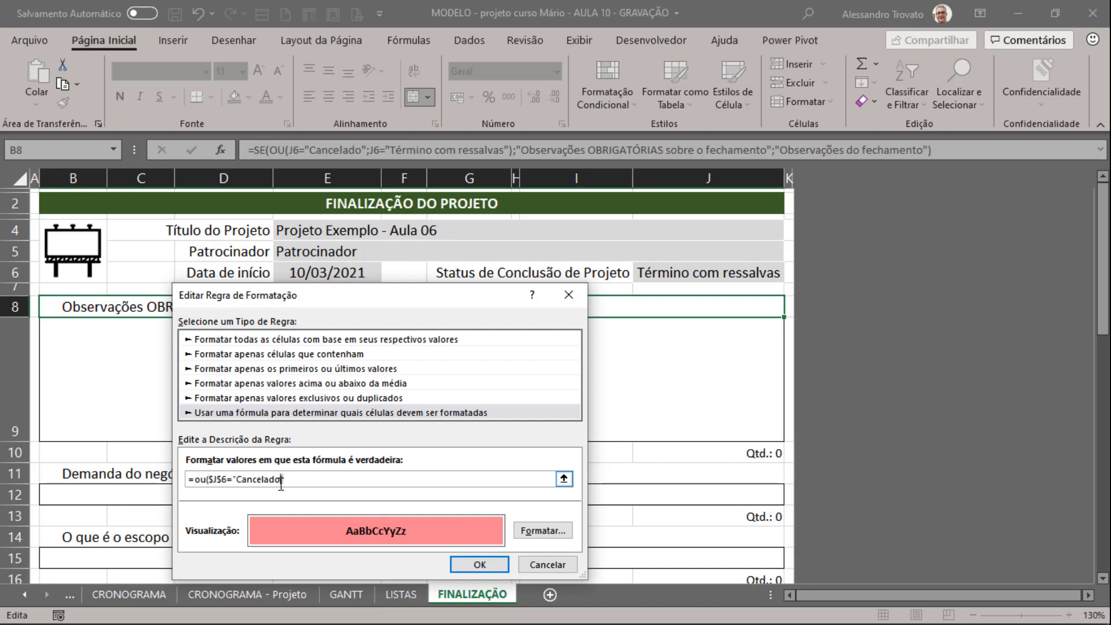
text(()
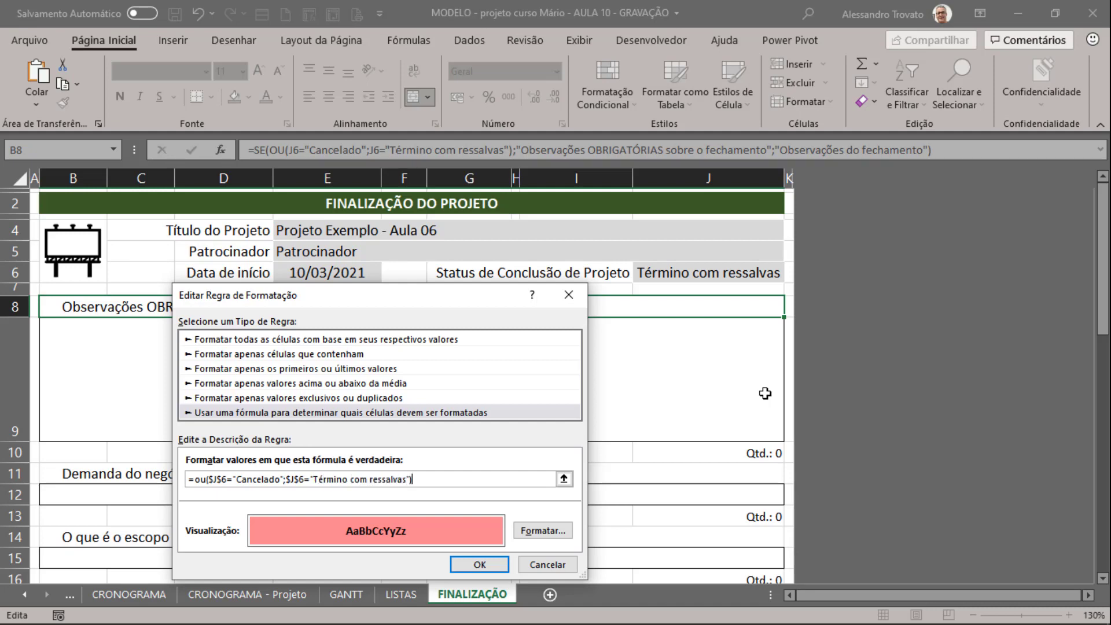
click(483, 560)
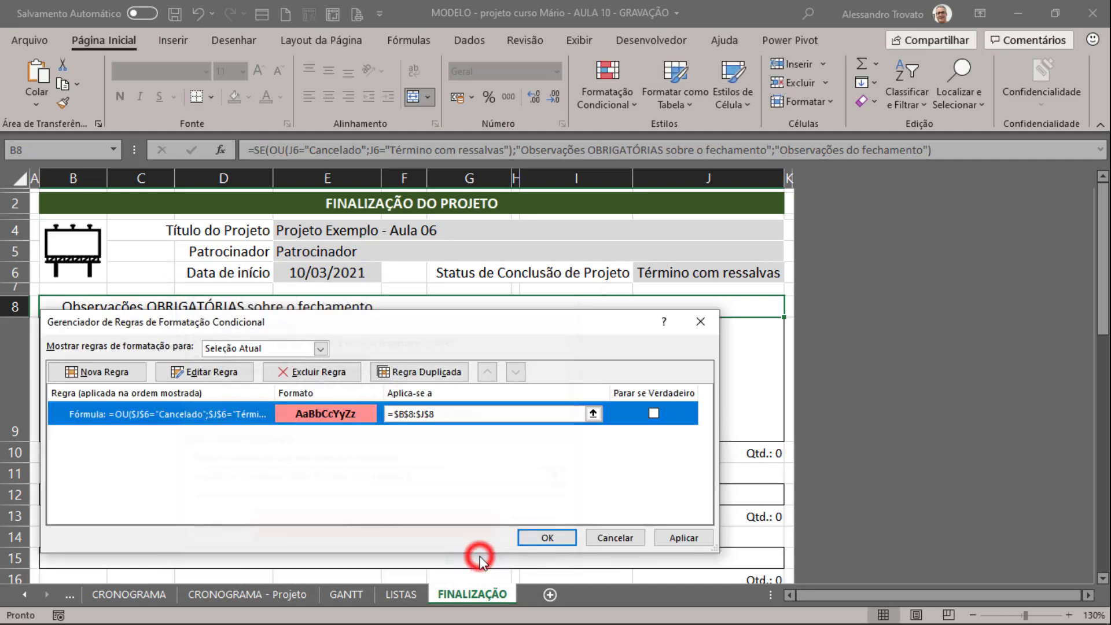
click(546, 543)
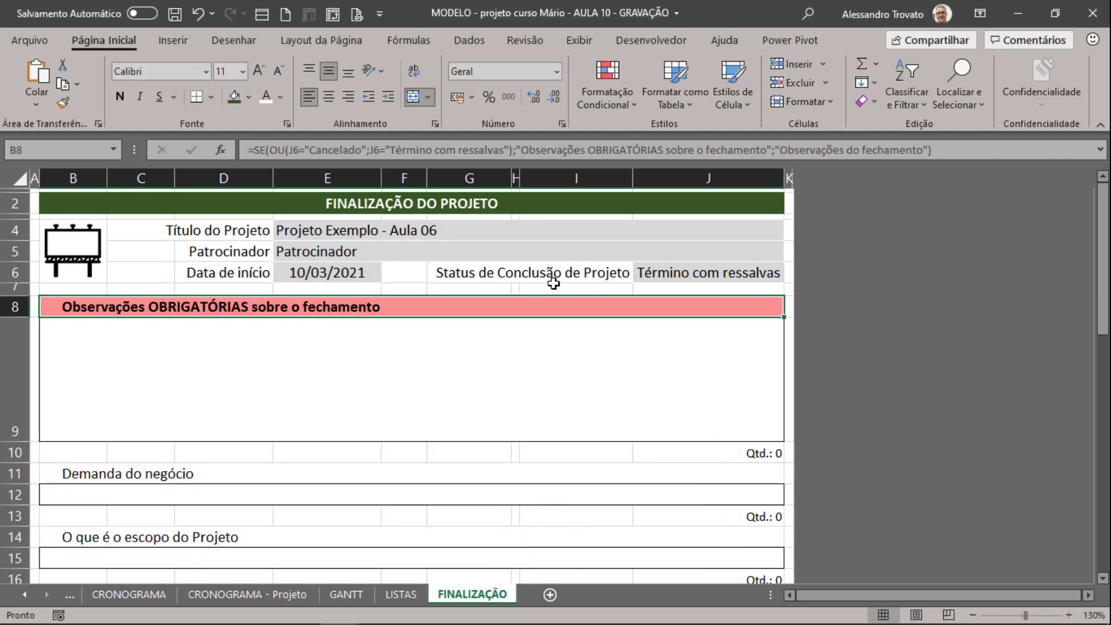
click(760, 266)
click(787, 276)
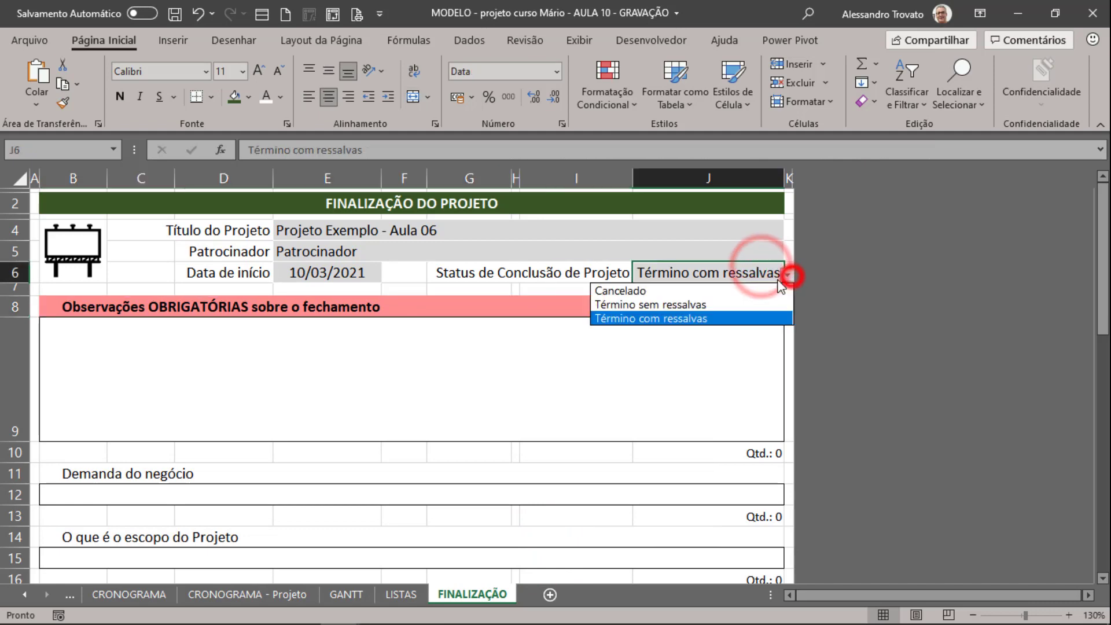
Step: Try status 'Término sem ressalvas', then set J6 to 'Cancelado' to show the bold pink heading
click(658, 304)
click(129, 379)
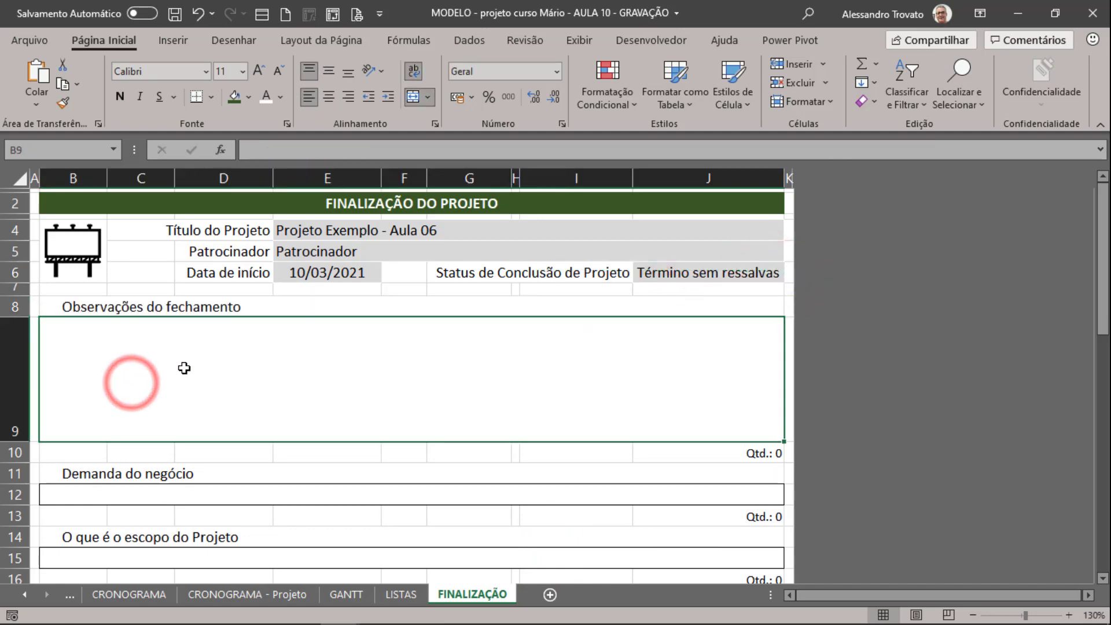
click(678, 272)
click(787, 275)
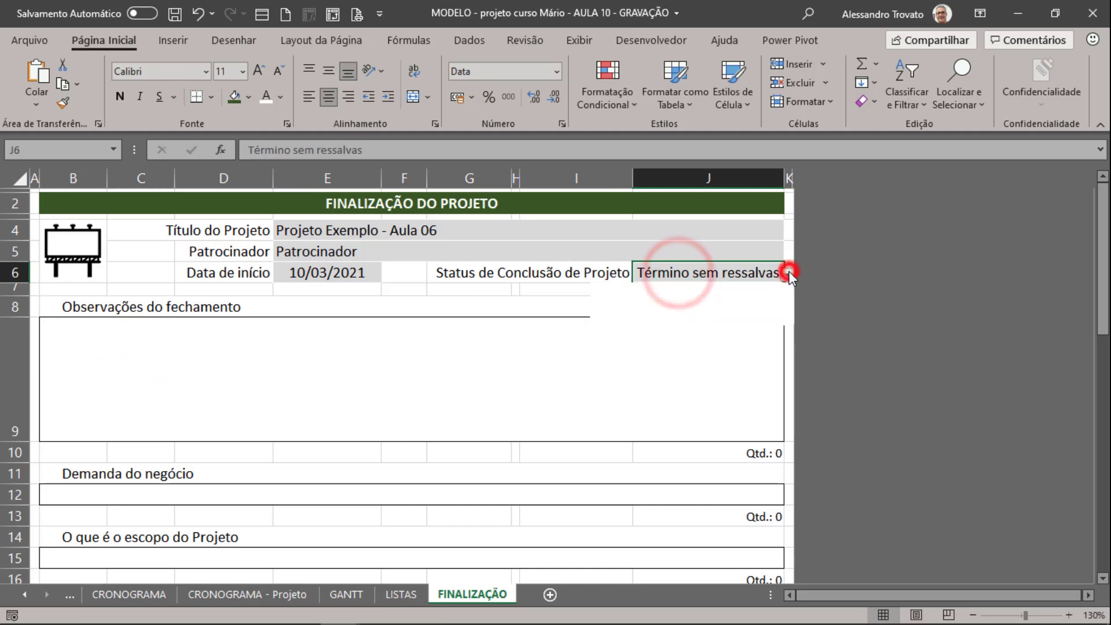
click(674, 291)
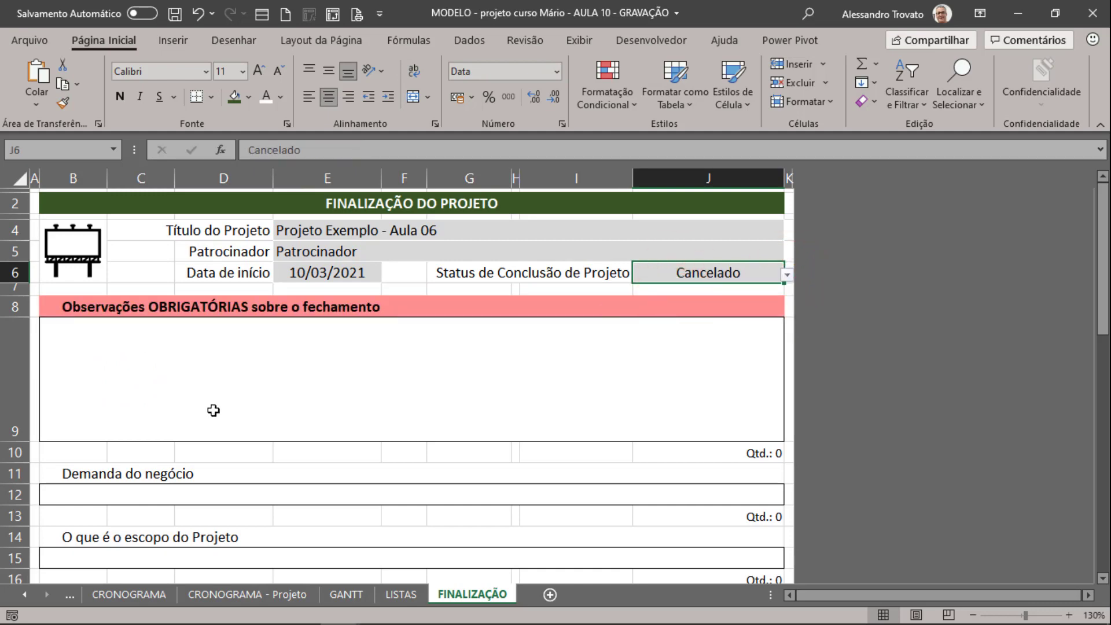
click(148, 463)
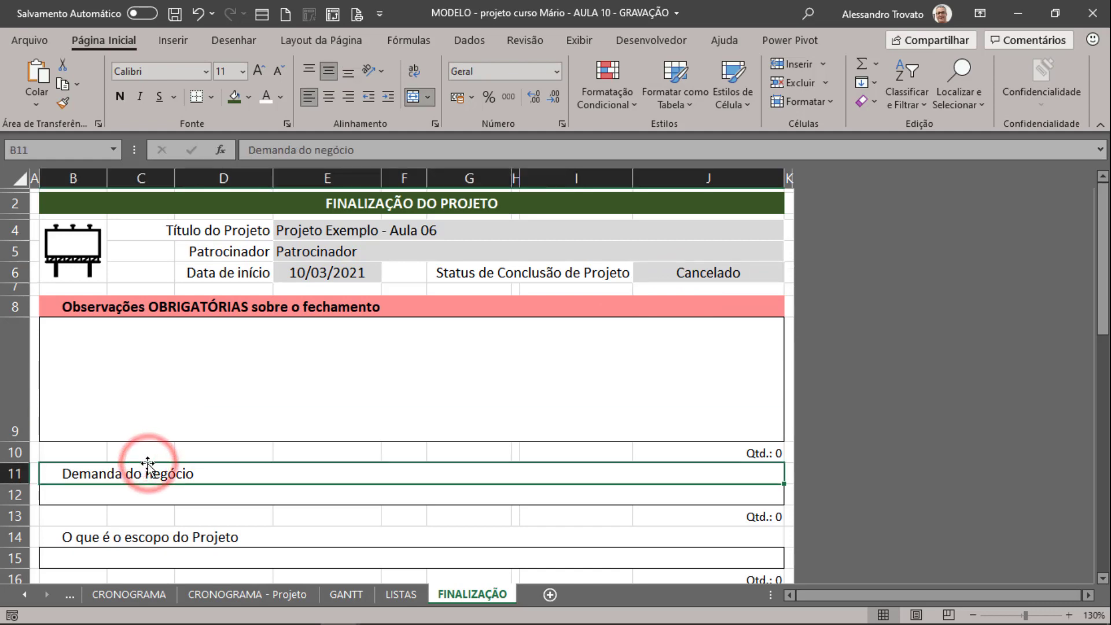
Step: Unmerge row 11, merge and centre B11:J11, and enter the heading LIÇÕES APRENDIDAS
click(418, 99)
click(110, 470)
click(68, 474)
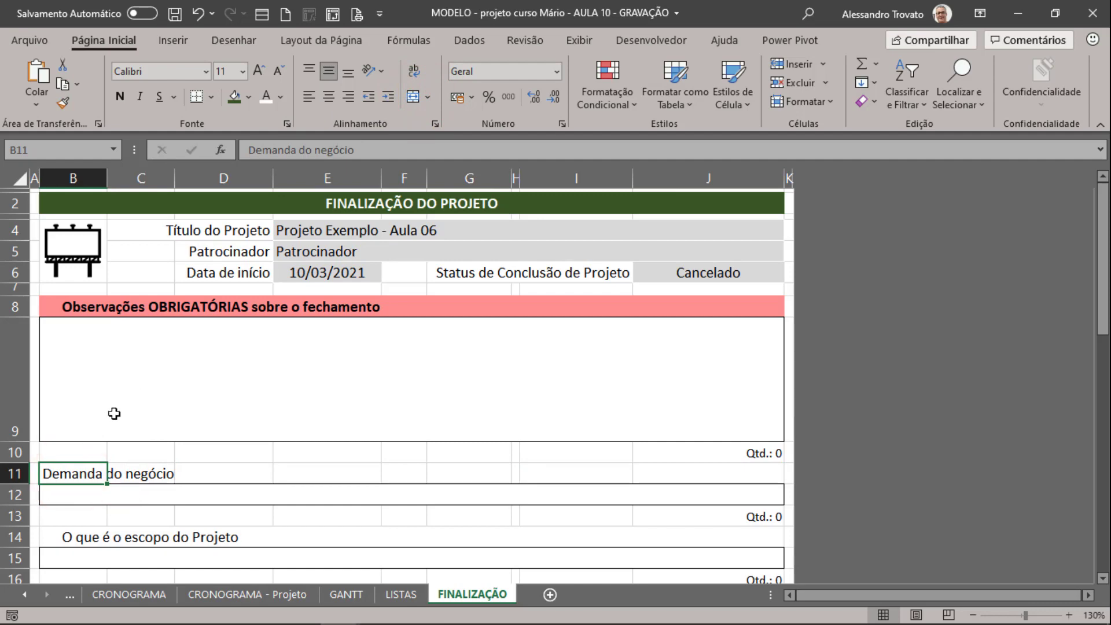
drag(84, 474, 701, 477)
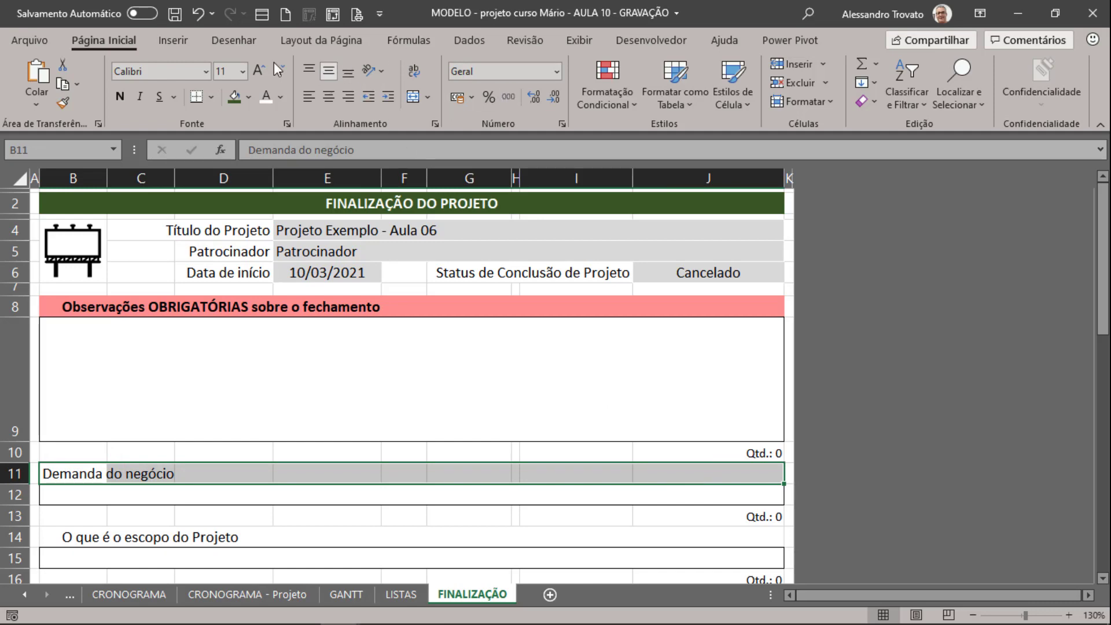
click(414, 100)
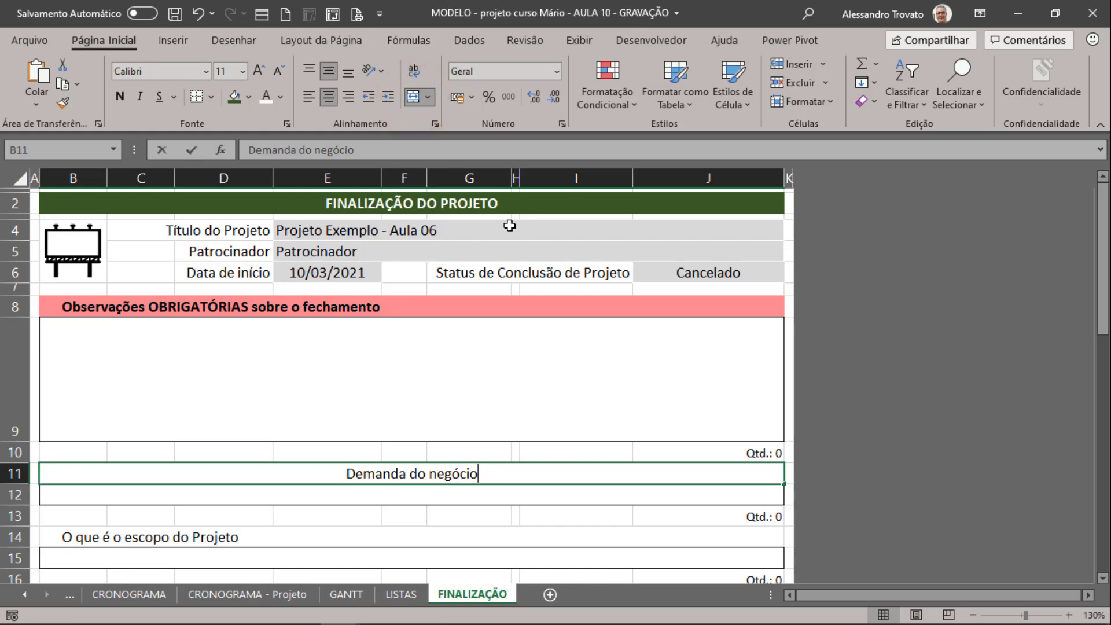
text(LIÇÕES APRENDI)
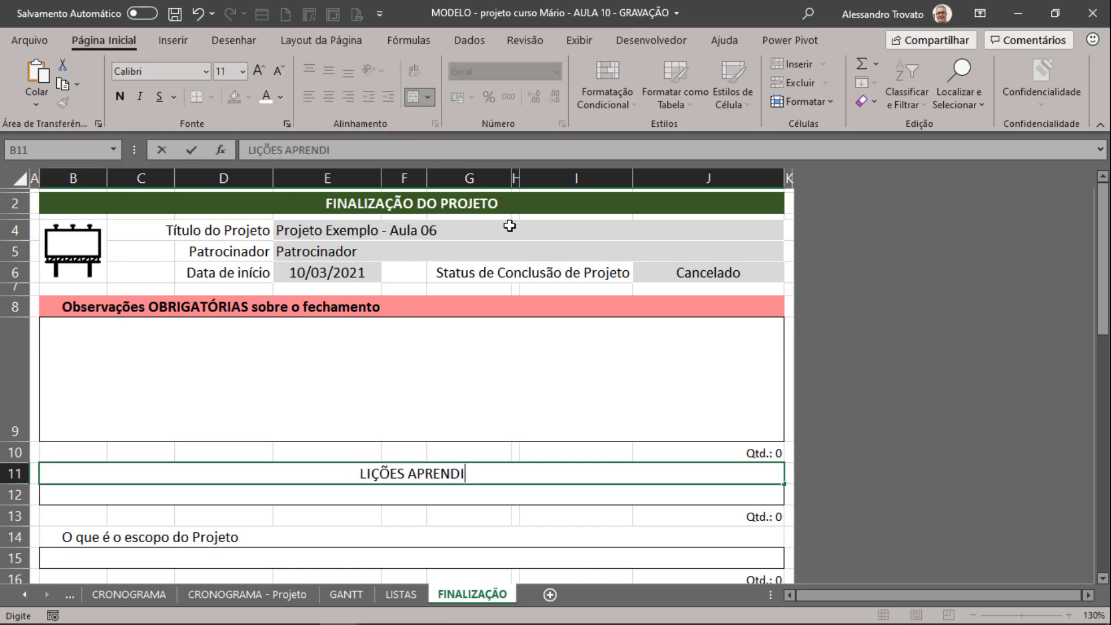
text(DAS)
key(Return)
key(Up)
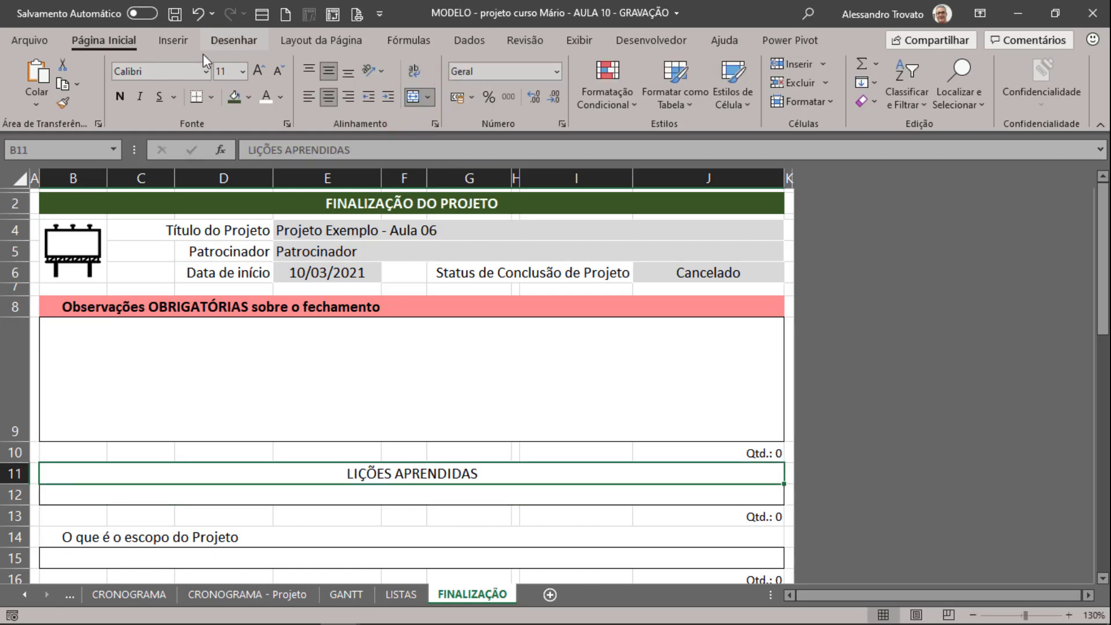
Step: Give the LIÇÕES APRENDIDAS heading a black fill and bold text
click(248, 96)
click(236, 96)
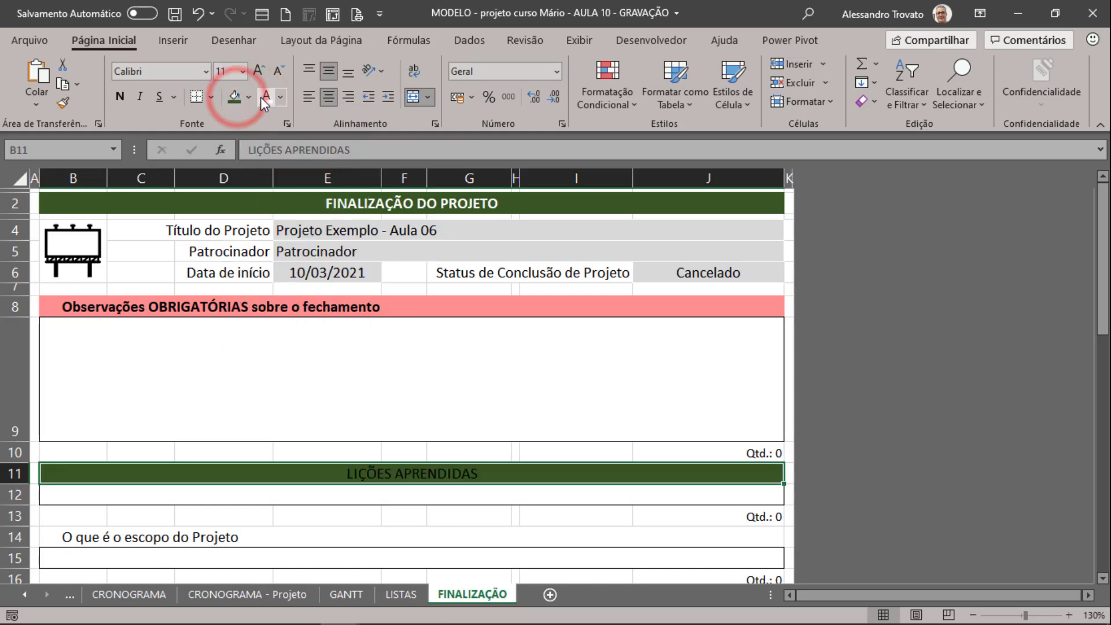
click(260, 96)
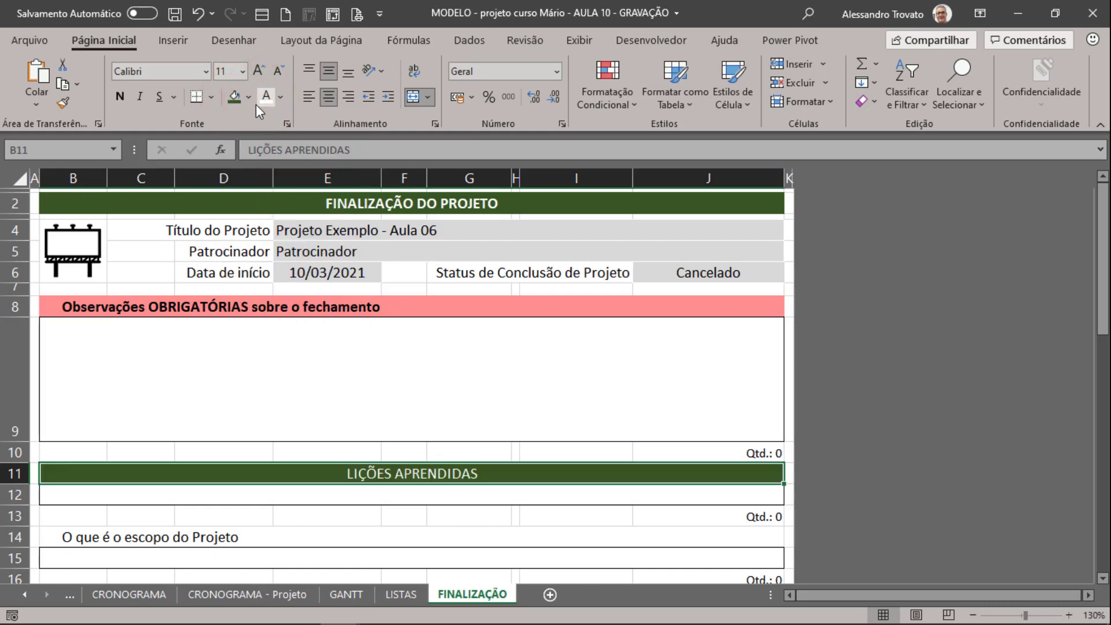
click(248, 96)
click(247, 141)
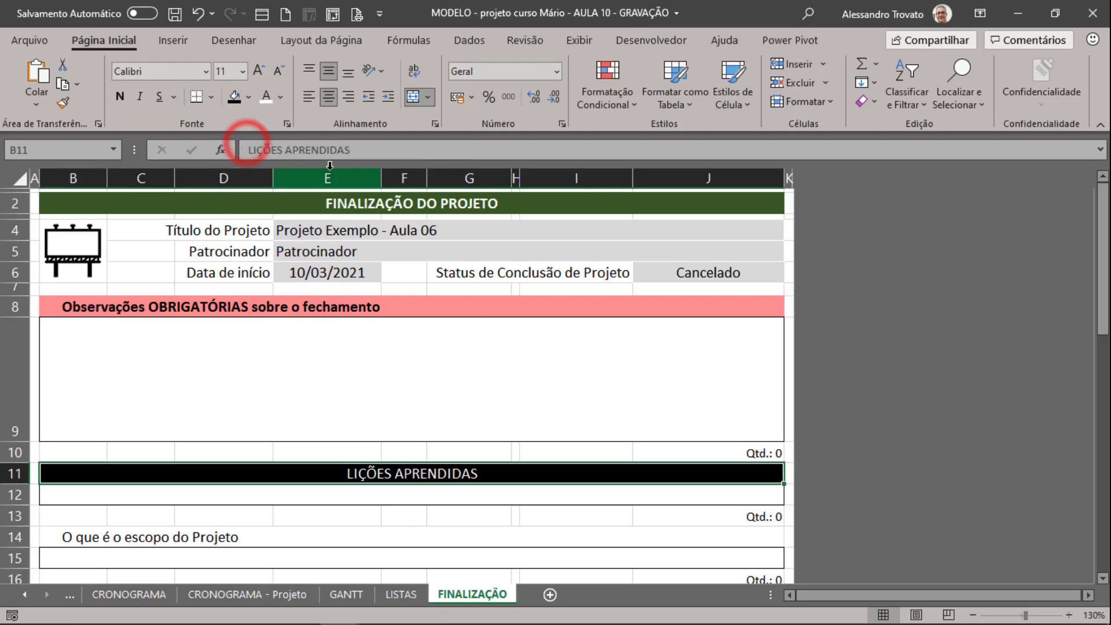
click(114, 98)
click(377, 504)
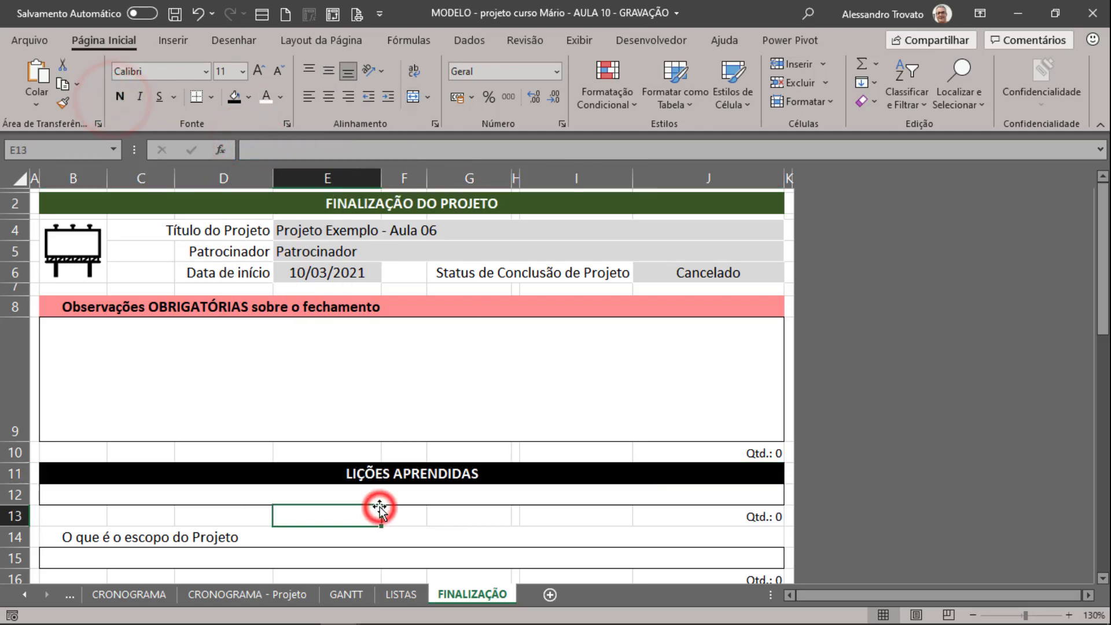
click(148, 495)
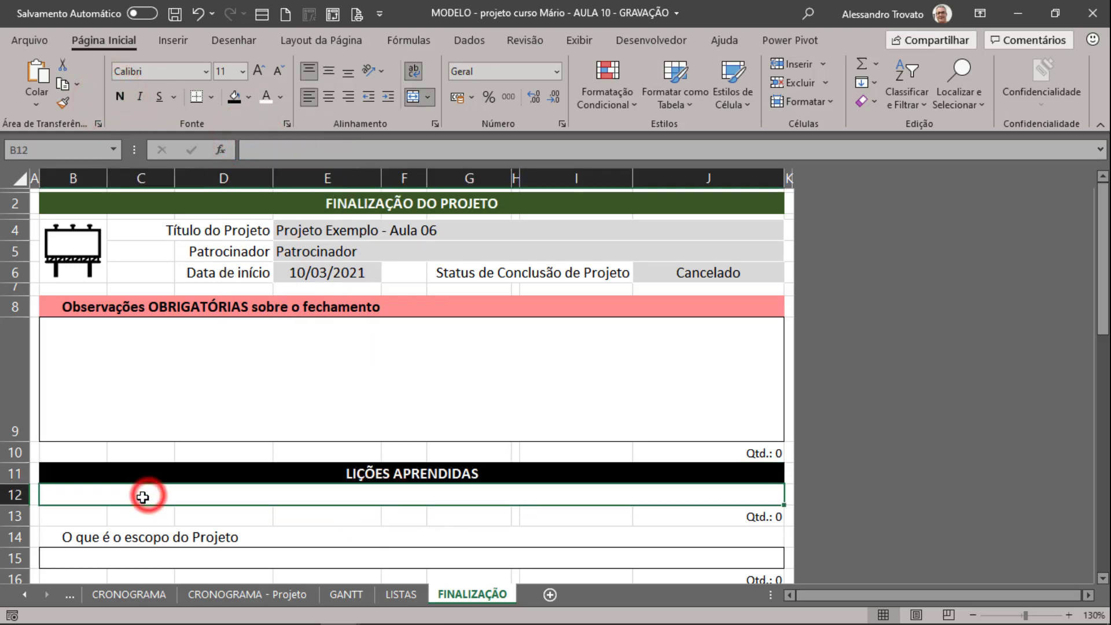
Step: Unmerge row 12 and enter the headings Item in B12 and Categoria in C12
click(414, 99)
click(154, 495)
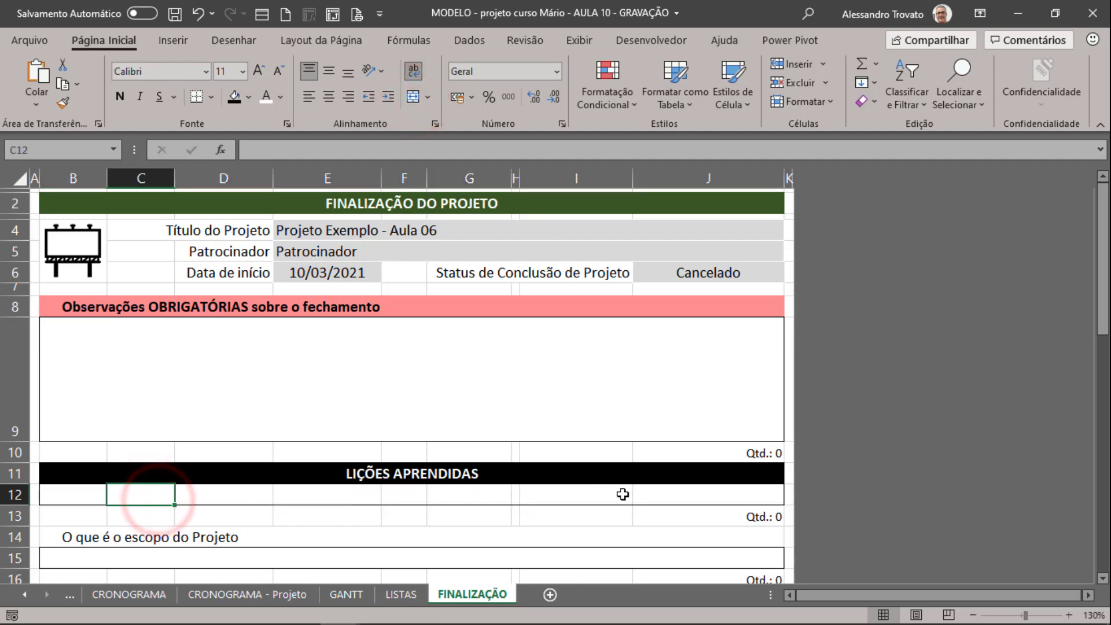
click(78, 493)
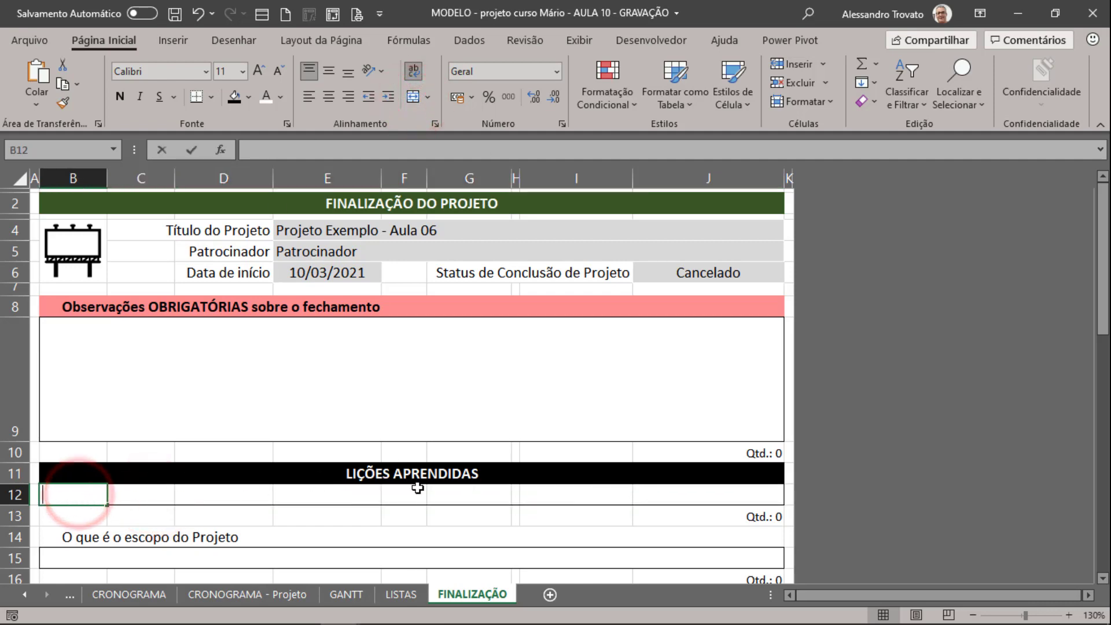
text(Item)
key(Tab)
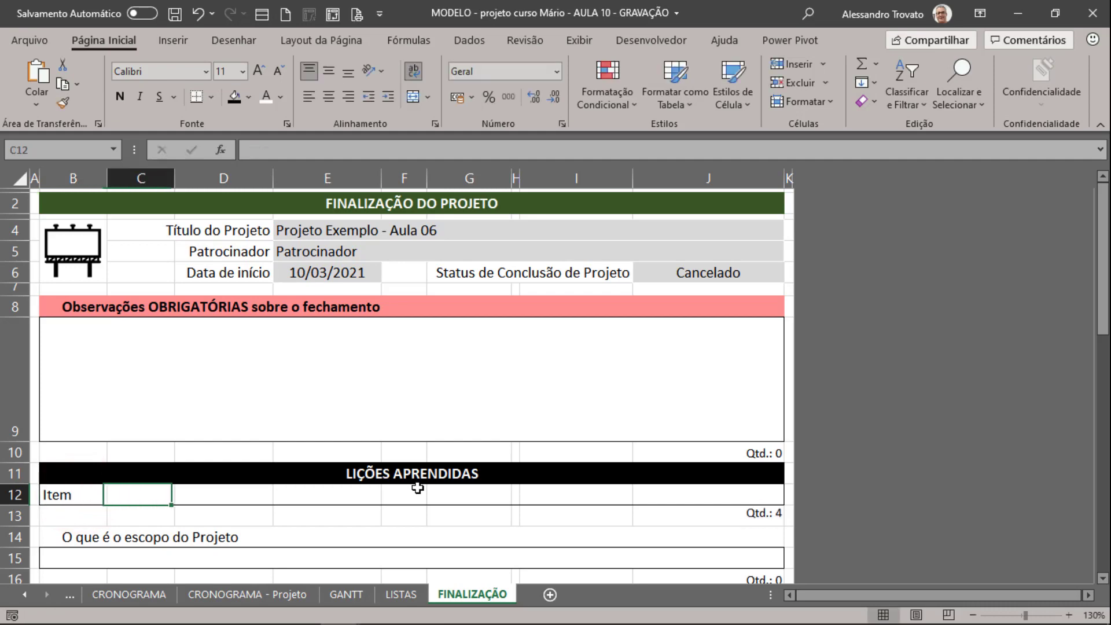
text(Categori)
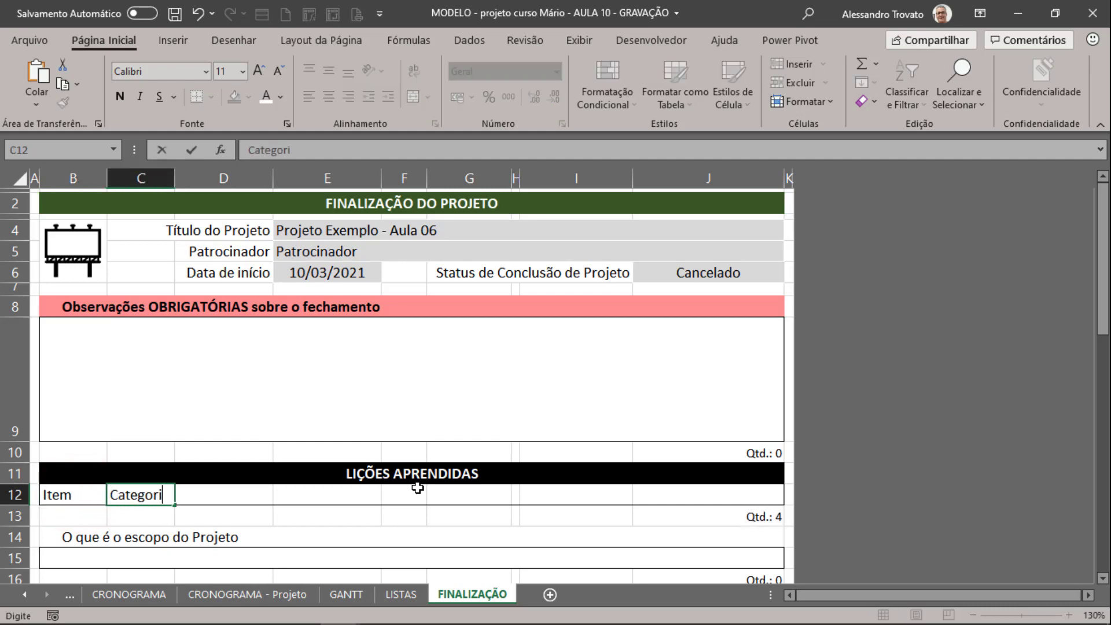
text(a)
key(Tab)
Step: Merge and centre Categoria across C12:D12 and restore row 12's standard height
key(Left)
key(shift+Right)
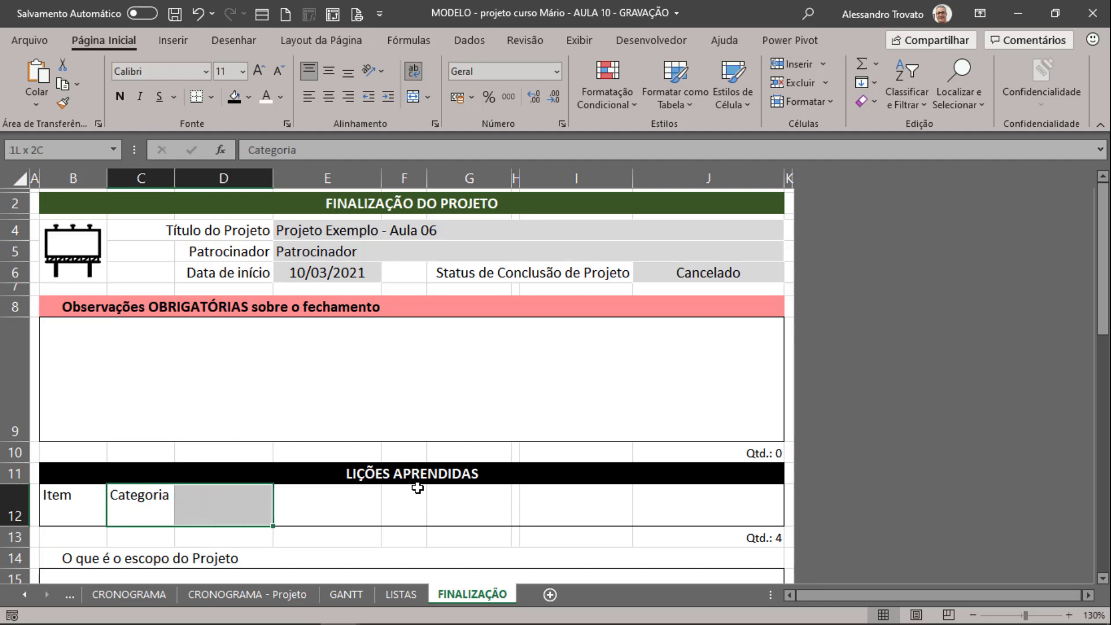
click(418, 96)
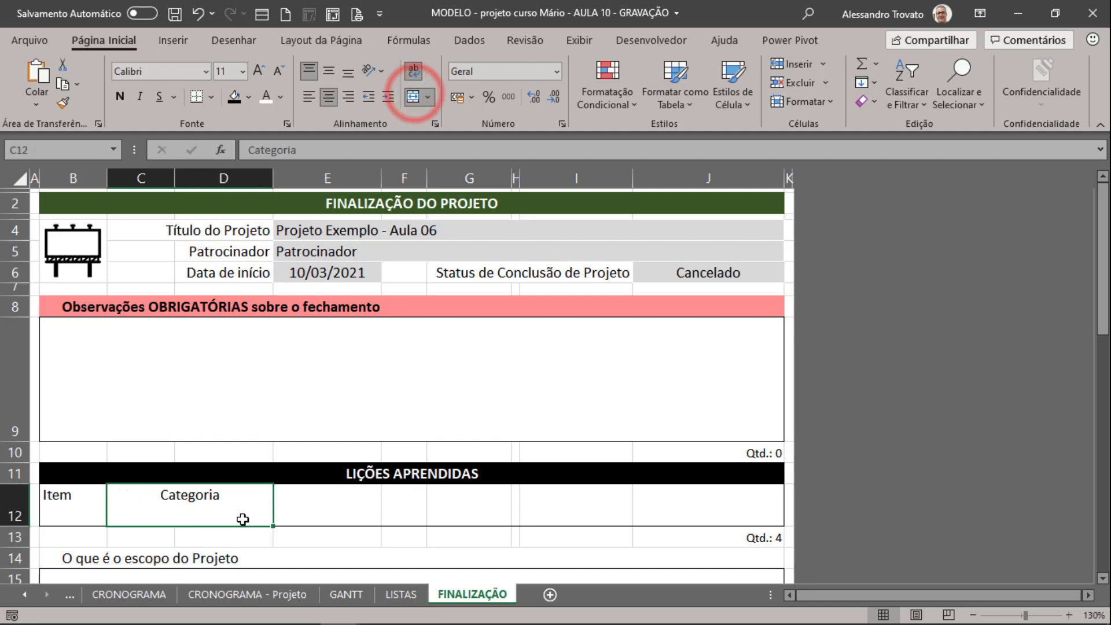
double_click(16, 528)
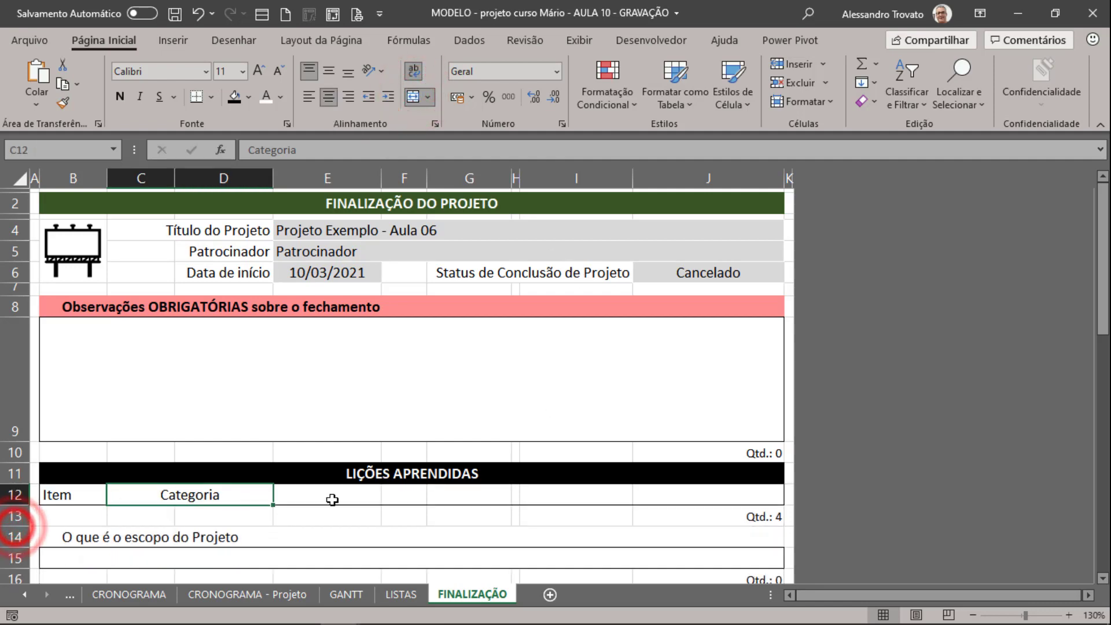
Step: Merge E12:J12 and enter the Descrição heading there
click(309, 499)
drag(309, 498, 714, 498)
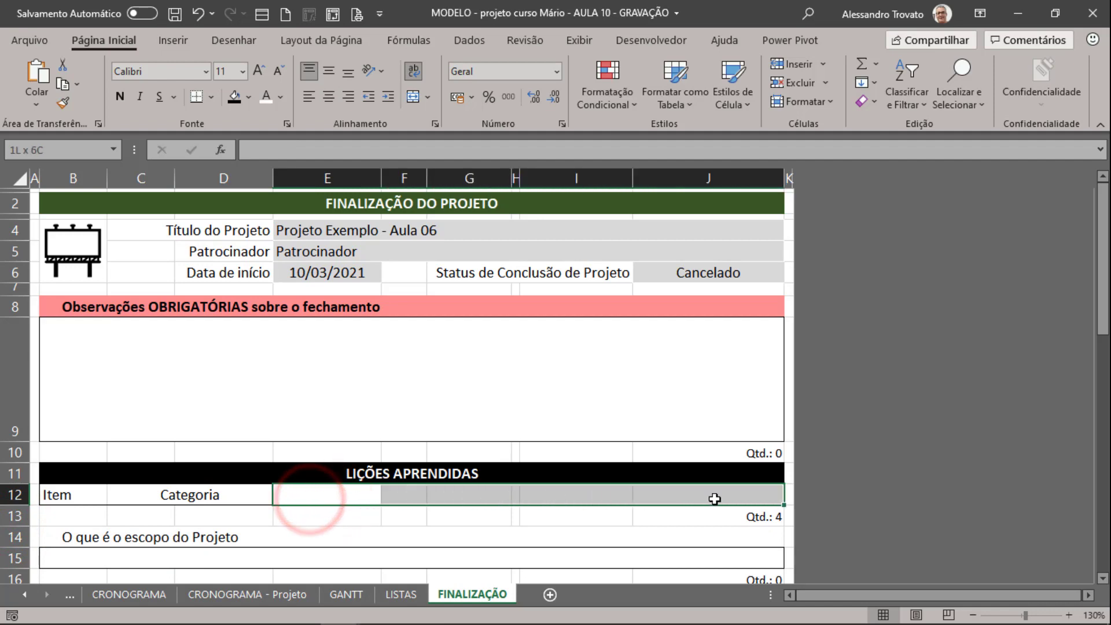
click(409, 96)
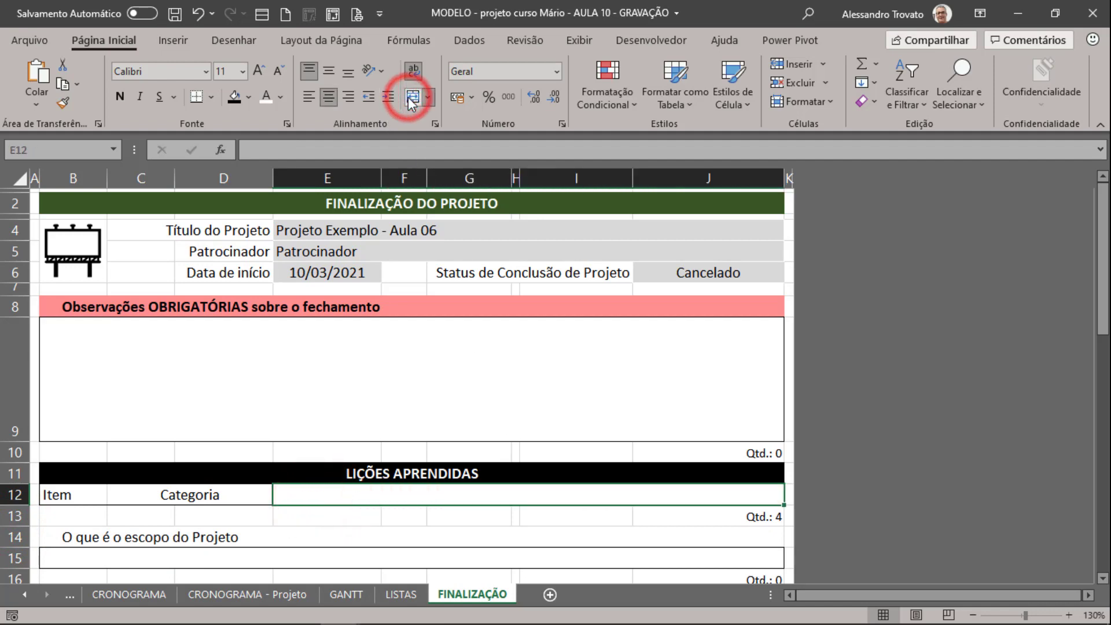
text(d)
key(BackSpace)
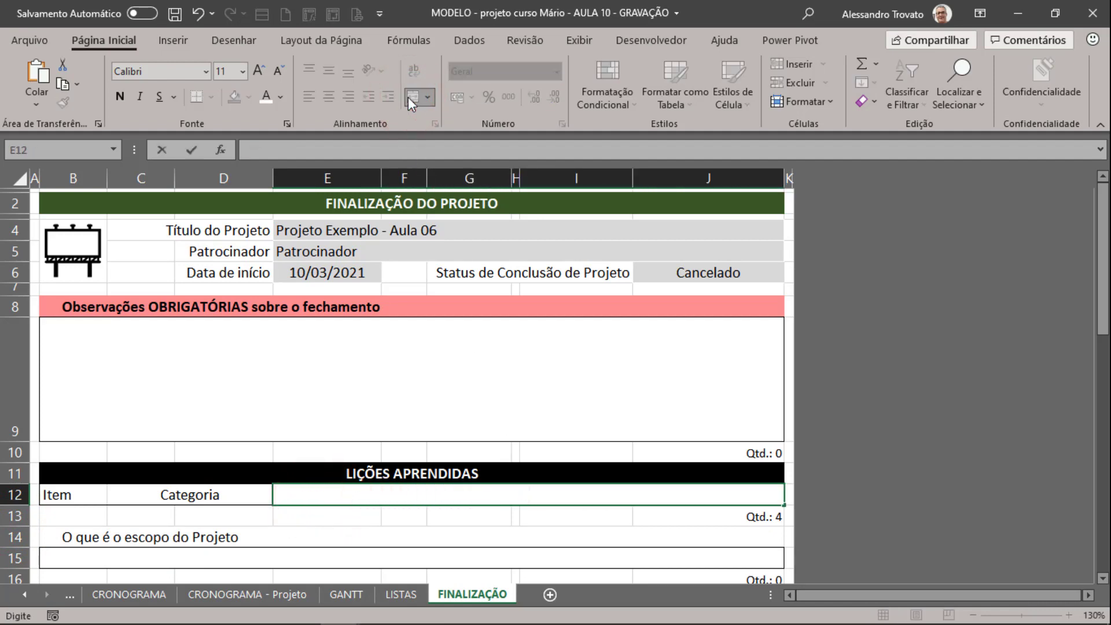
text(Descrição)
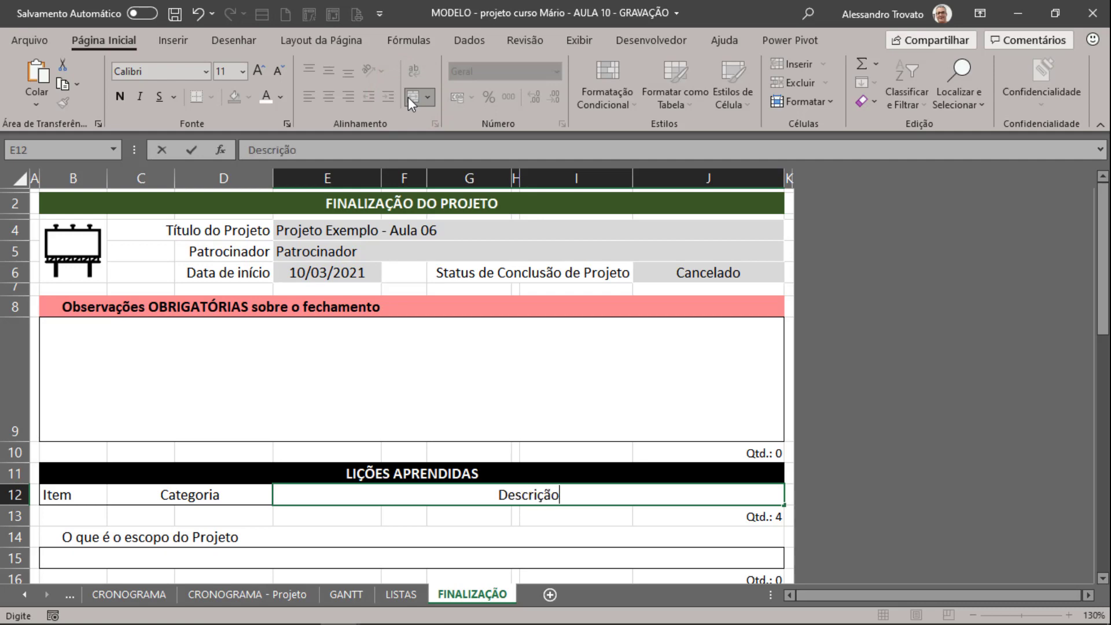
key(Return)
scroll(430, 226, down, 2)
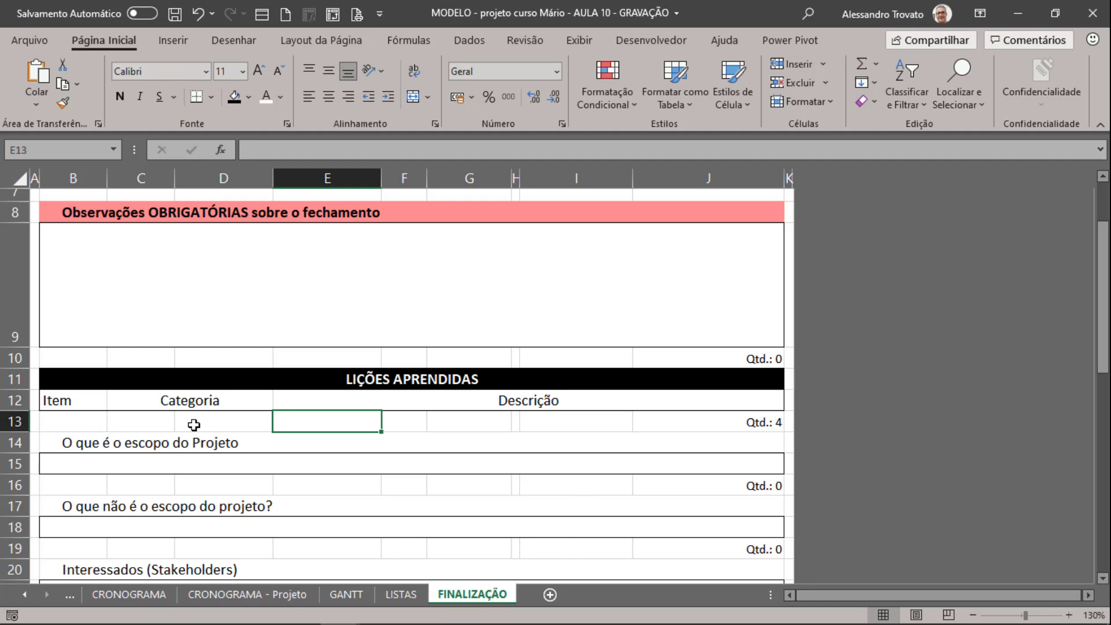
Step: Insert blank rows 13–20 beneath the table's column headings
drag(30, 426, 16, 570)
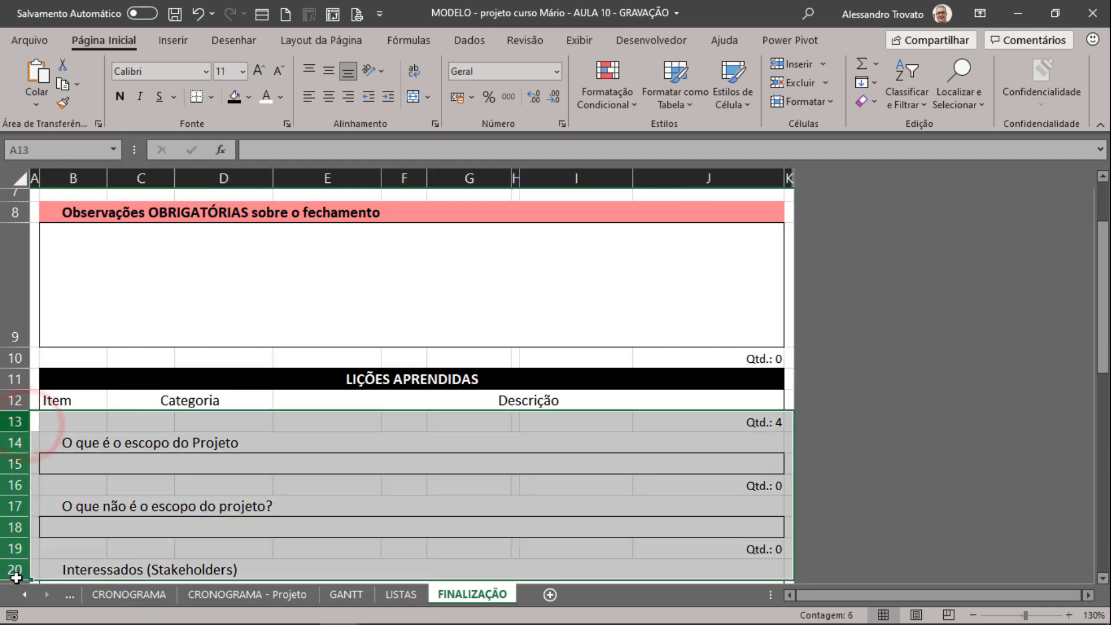
right_click(17, 465)
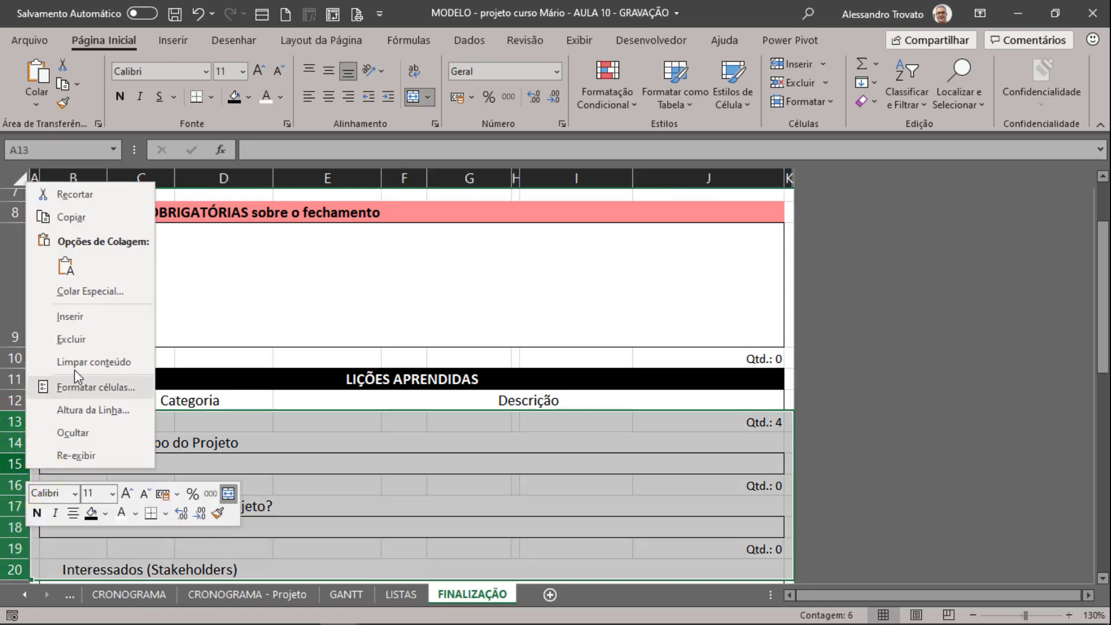
click(75, 322)
click(71, 424)
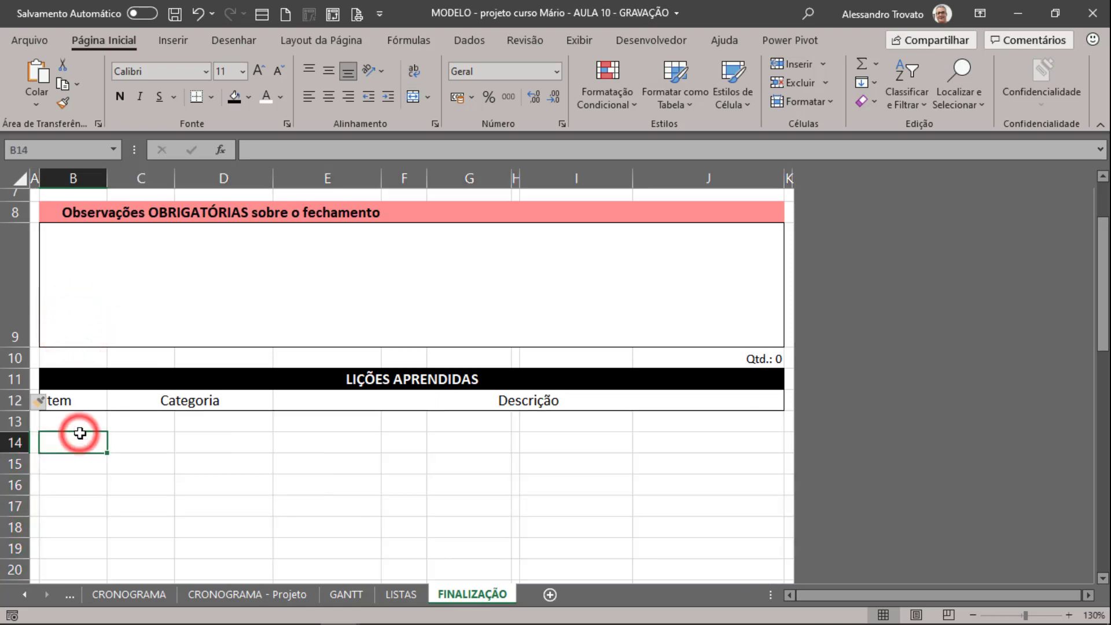
drag(69, 423, 671, 529)
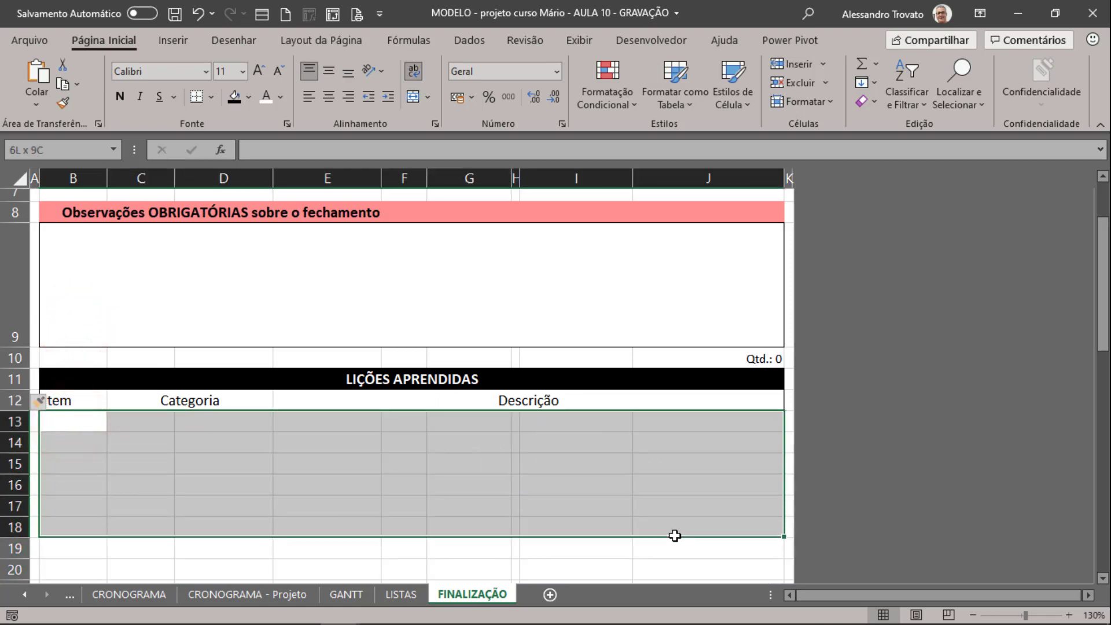
click(362, 464)
click(214, 452)
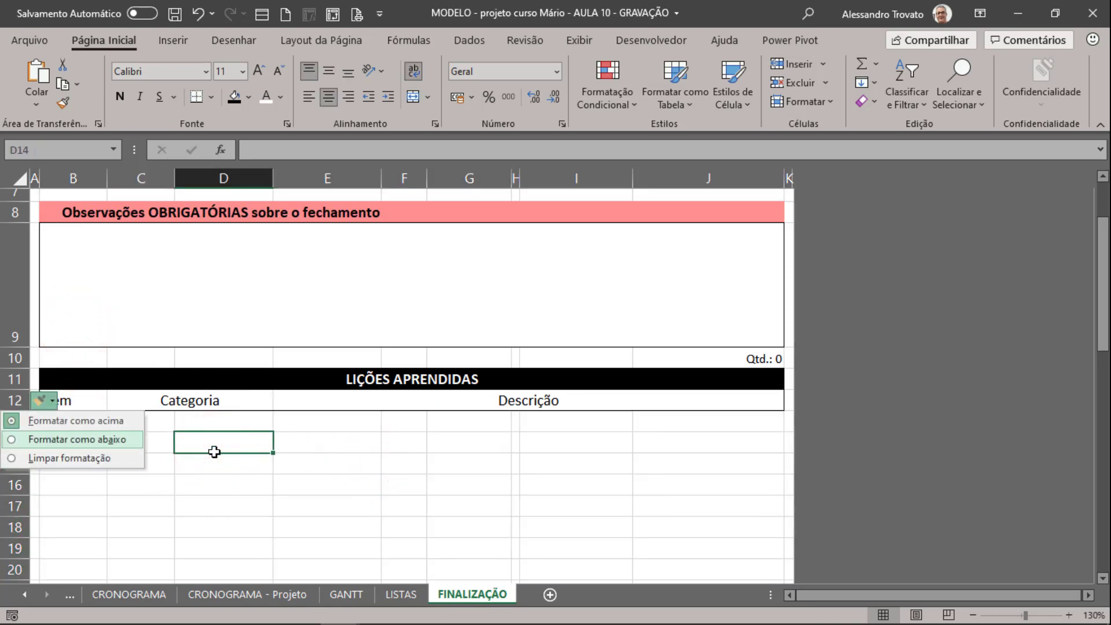
Step: Copy the B12:J12 header row and paste it into rows 13–20
key(Up)
key(Up)
key(Left)
key(shift+Right)
key(shift+Right)
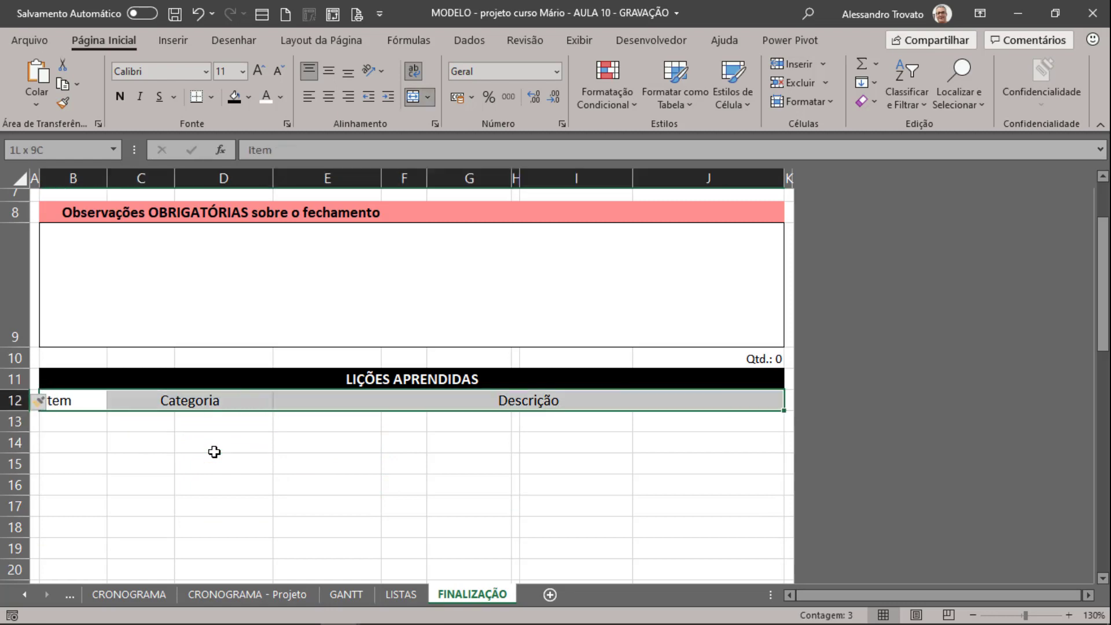
key(ctrl+c)
key(Down)
key(shift+Down)
key(shift+Down)
key(shift+Down)
key(shift+Down)
key(shift+Down)
key(shift+Down)
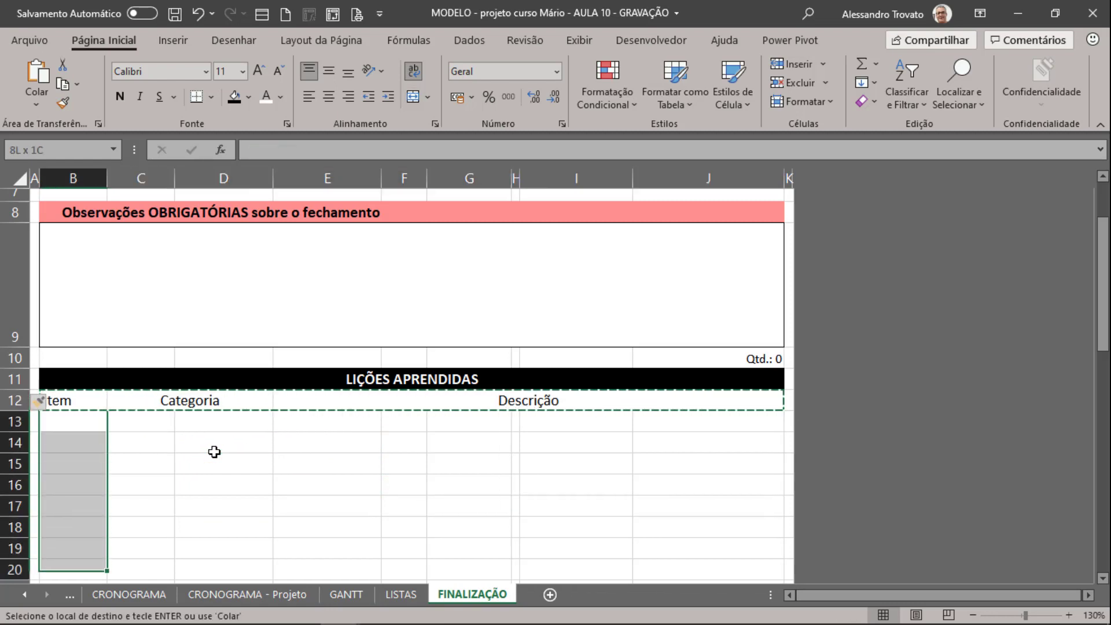
key(shift+Down)
key(shift+Down)
key(shift+Down)
key(shift+Up)
key(shift+Up)
key(shift+Up)
key(ctrl+v)
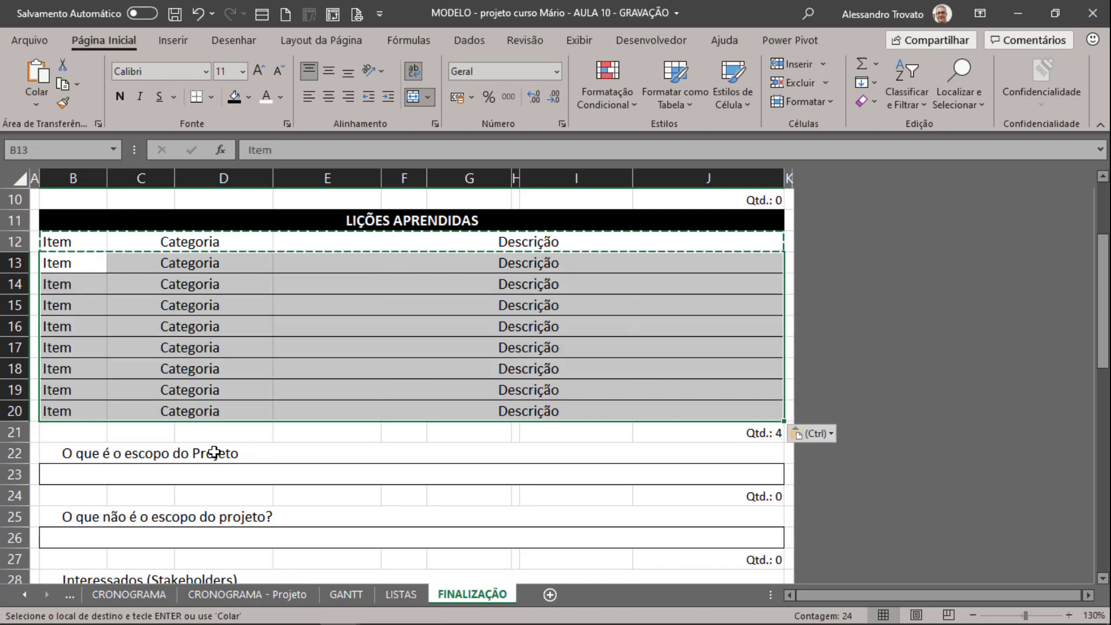
key(Escape)
Step: Select B13:J20 to clear the pasted header text from those rows
key(Up)
key(Down)
key(shift+Right)
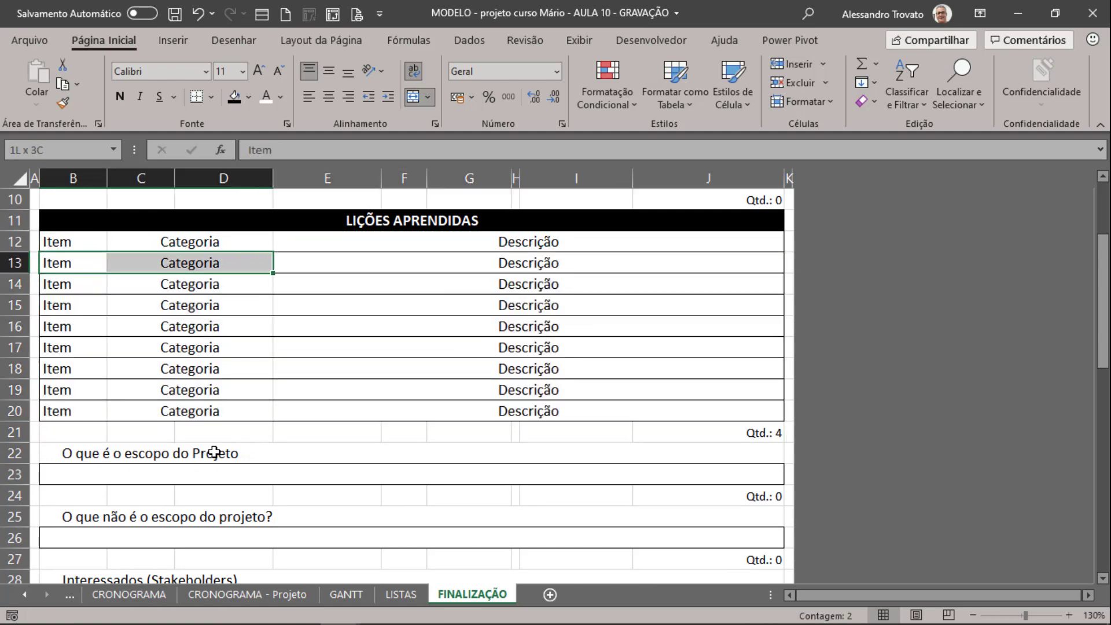
key(shift+Right)
key(shift+Down)
key(shift+Down)
key(shift+Down)
key(shift+Down)
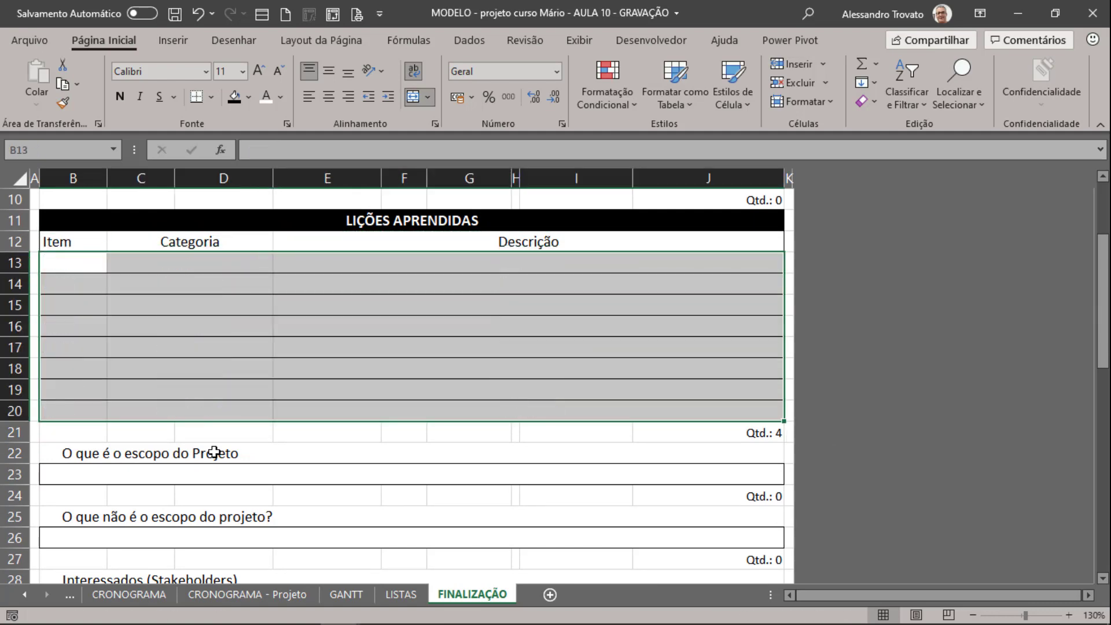
Step: Shade the header row B12:J12 light grey with bold, centred titles
click(337, 352)
click(514, 284)
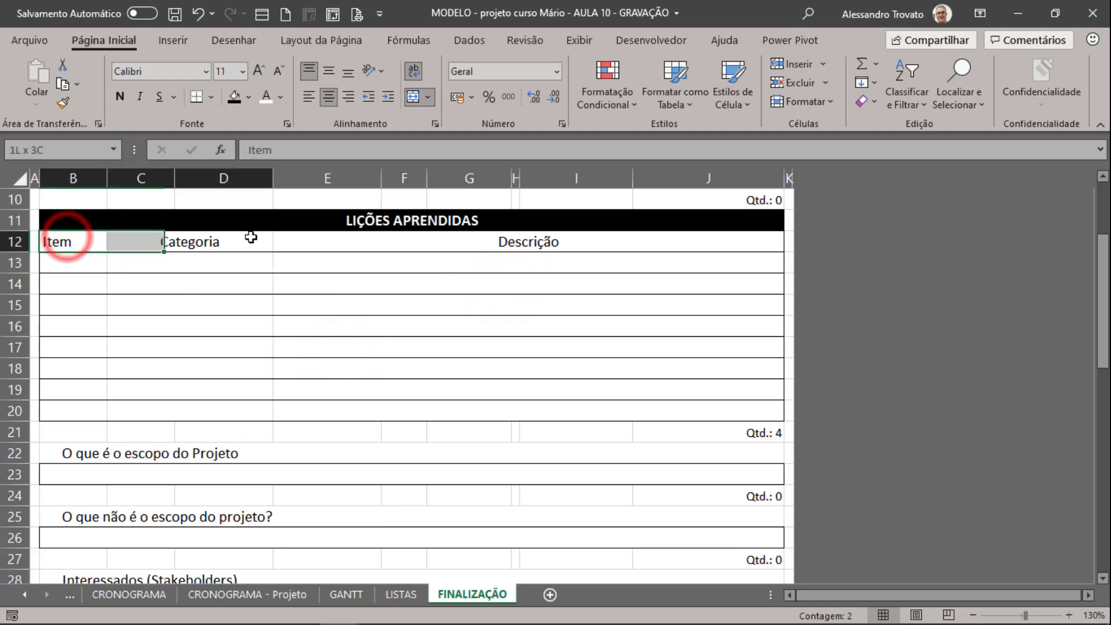
drag(66, 236, 581, 242)
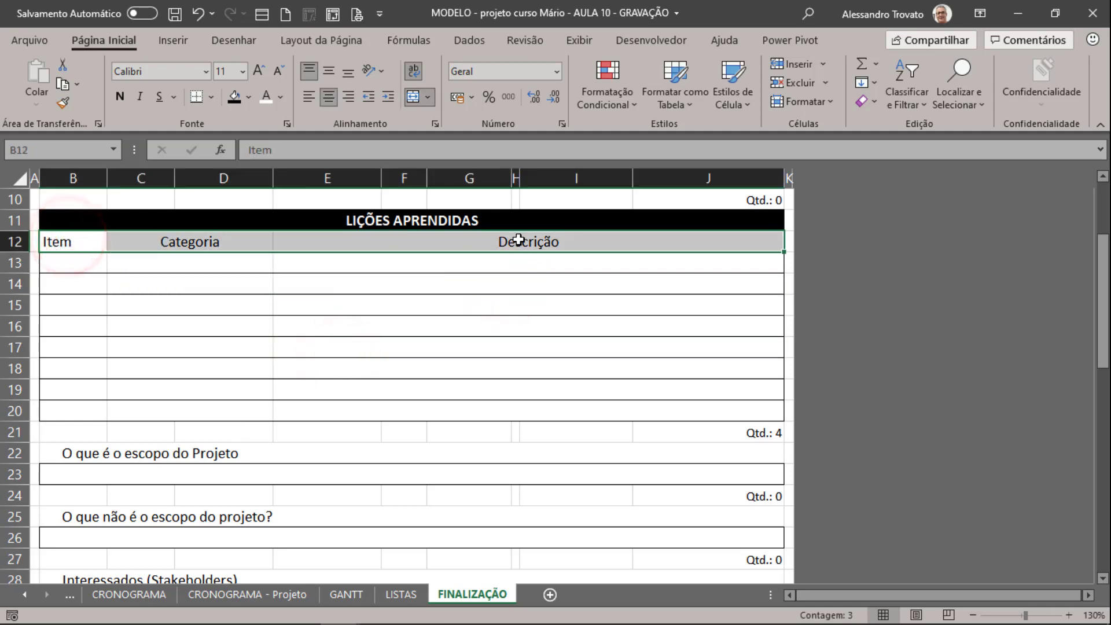
click(248, 97)
click(233, 179)
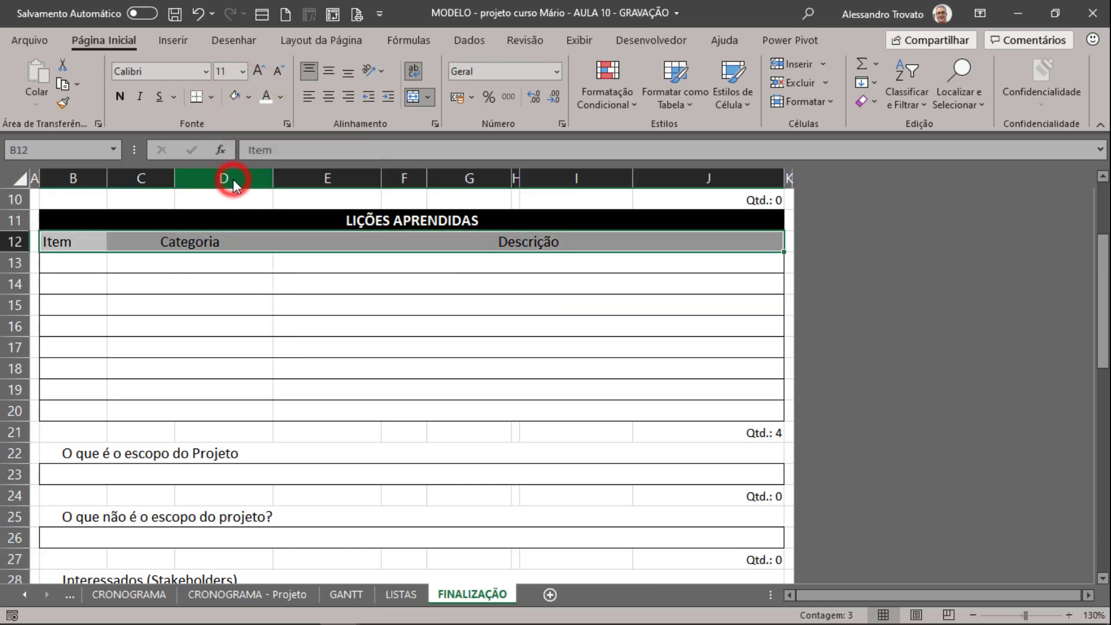
click(120, 97)
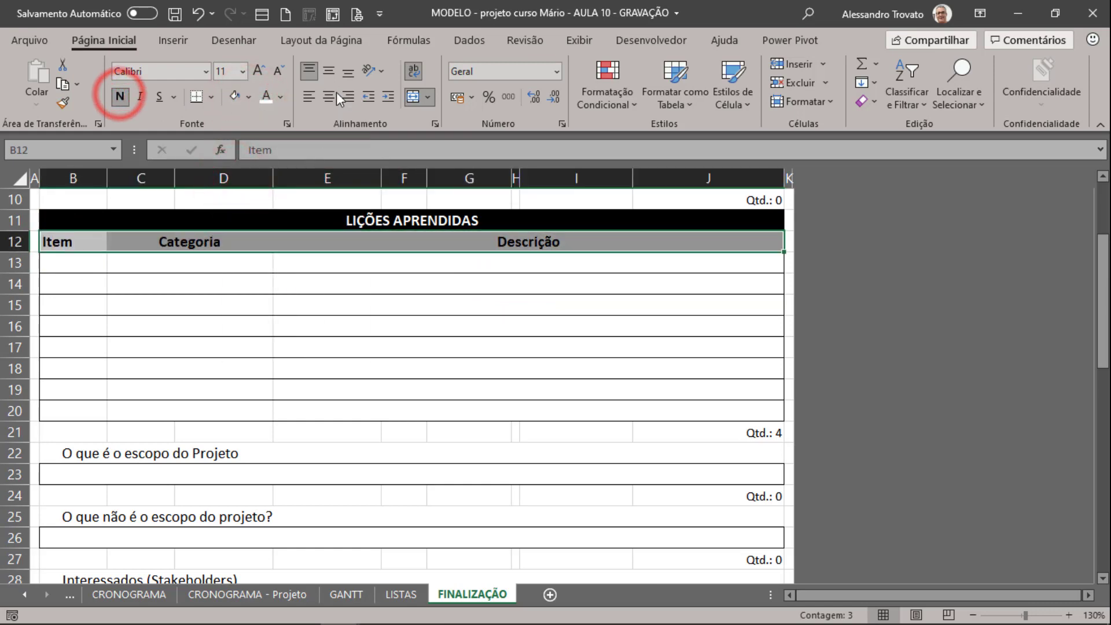
click(328, 97)
click(361, 306)
Step: Apply Todas as Bordas to every cell in B13:J20
drag(76, 258, 706, 411)
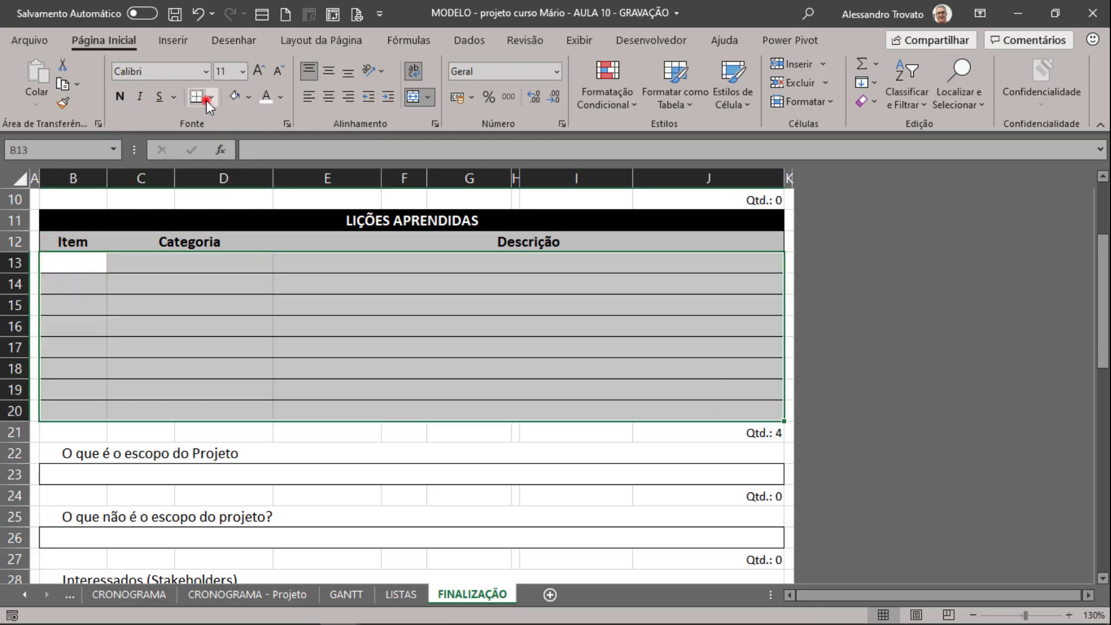
click(206, 100)
click(237, 261)
click(229, 305)
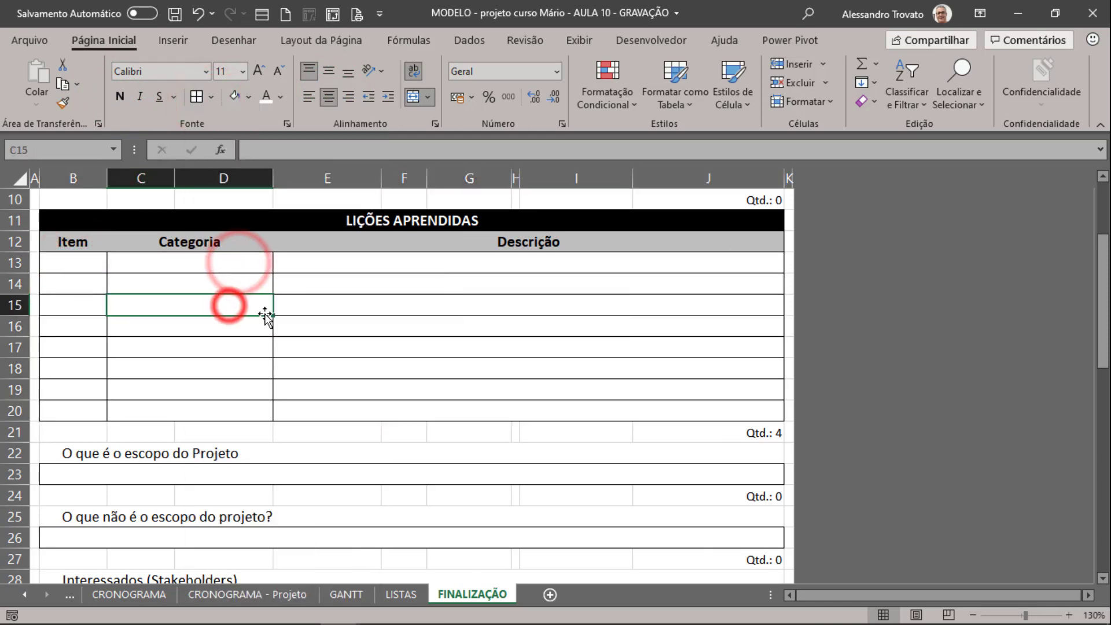
scroll(359, 306, up, 3)
scroll(382, 283, down, 3)
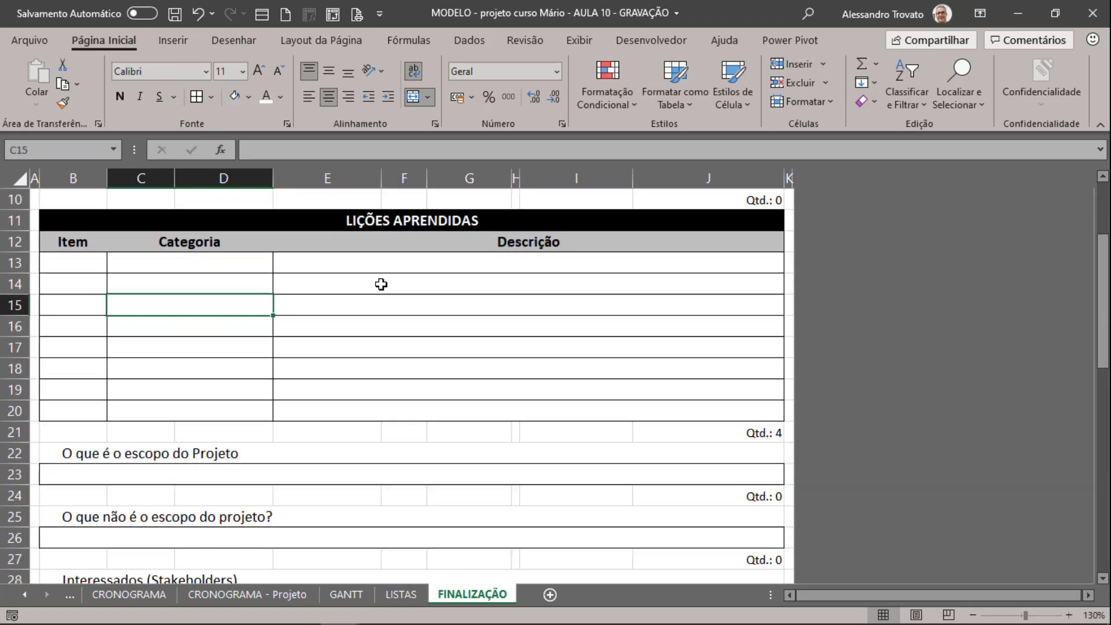
click(86, 266)
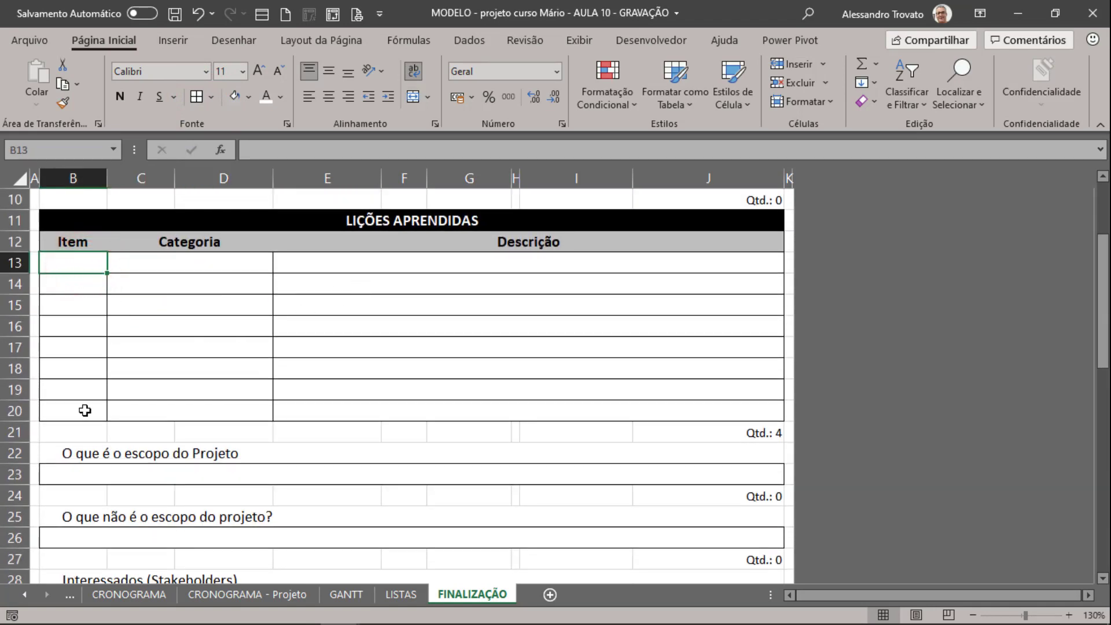
Step: Enter 1 in B13 and the formula =B13+1 in B14
text(1)
key(Return)
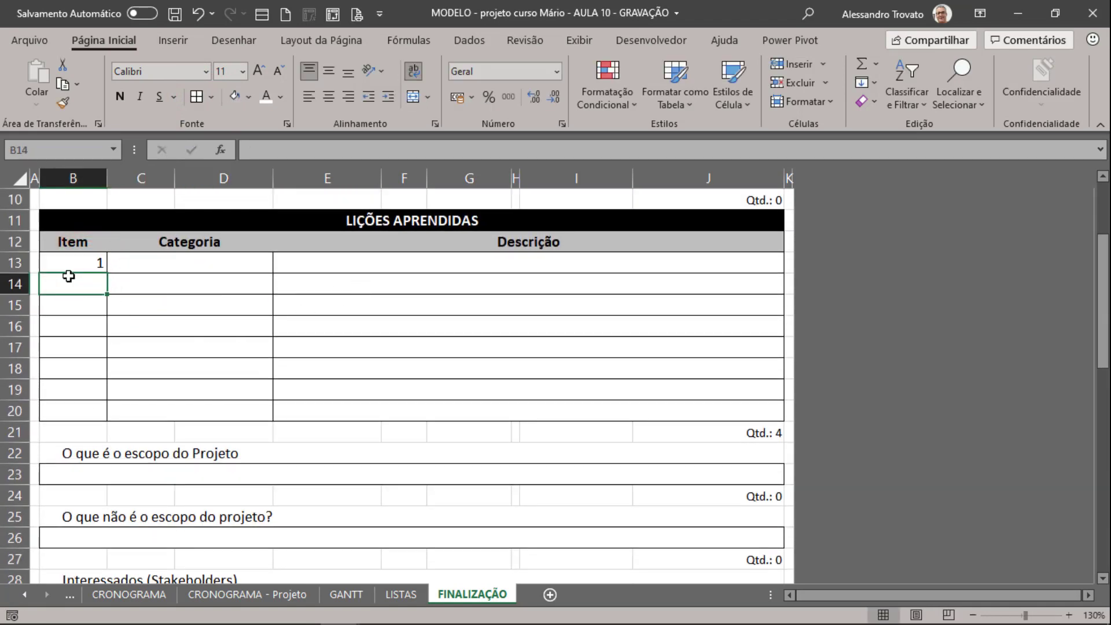
click(79, 285)
text(=)
click(97, 262)
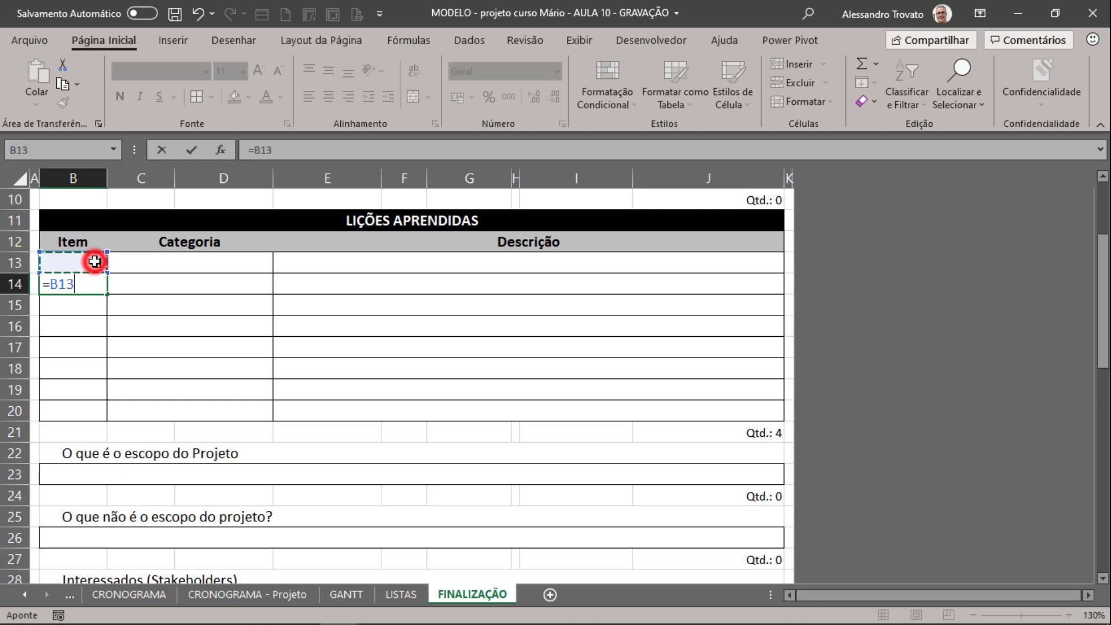
text(+1)
key(Return)
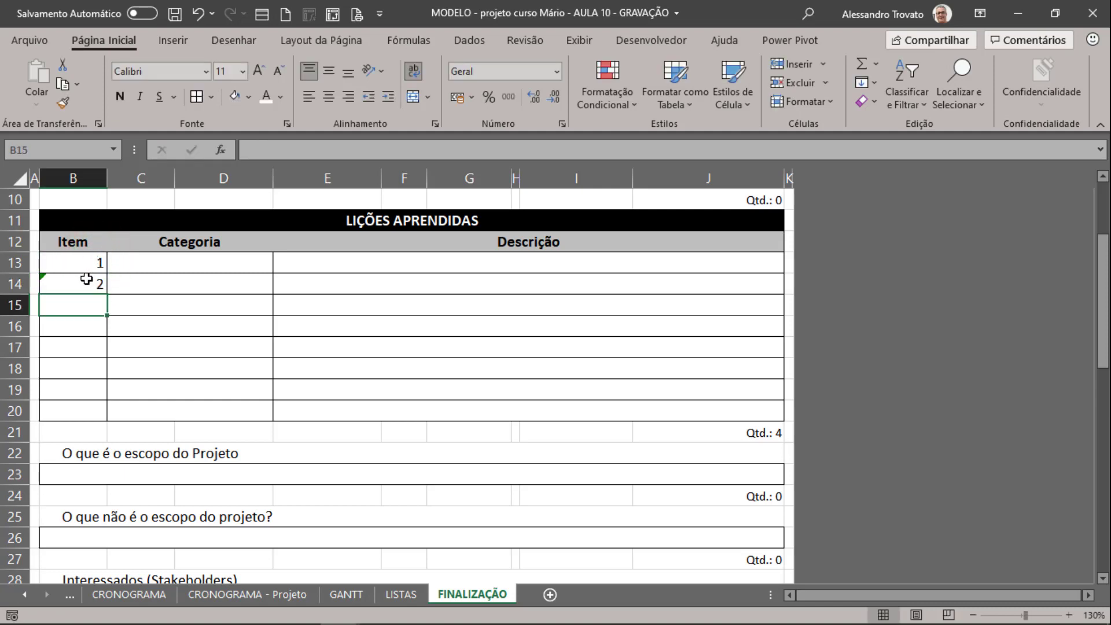
Step: Fill the =B13+1 formula down to B20 and choose Ignorar erro for its warnings
click(86, 279)
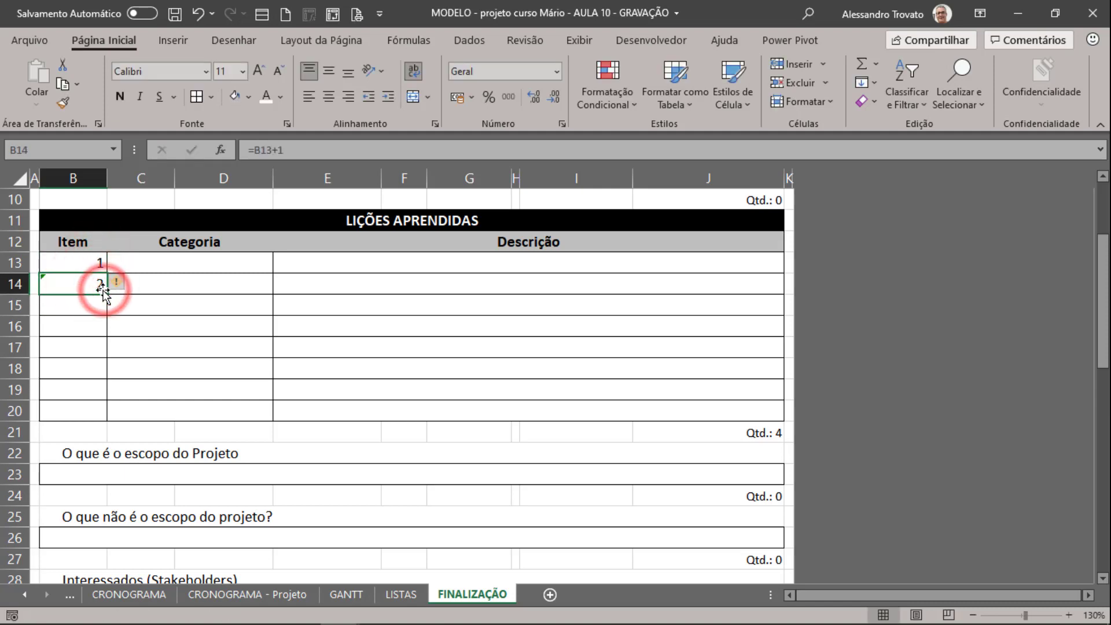
drag(108, 294, 107, 418)
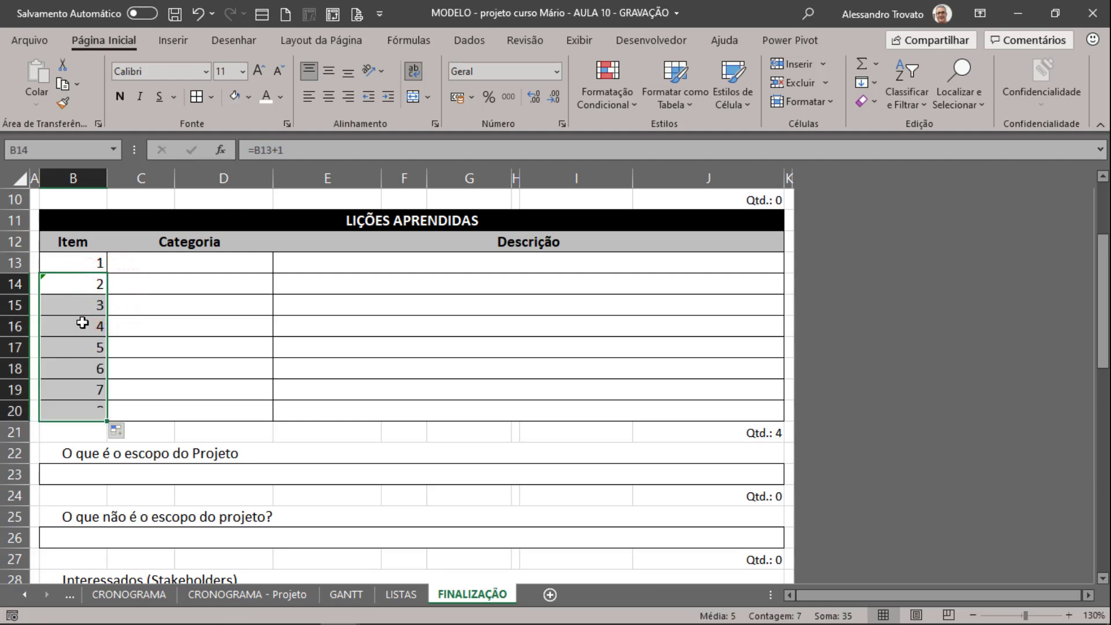
click(83, 366)
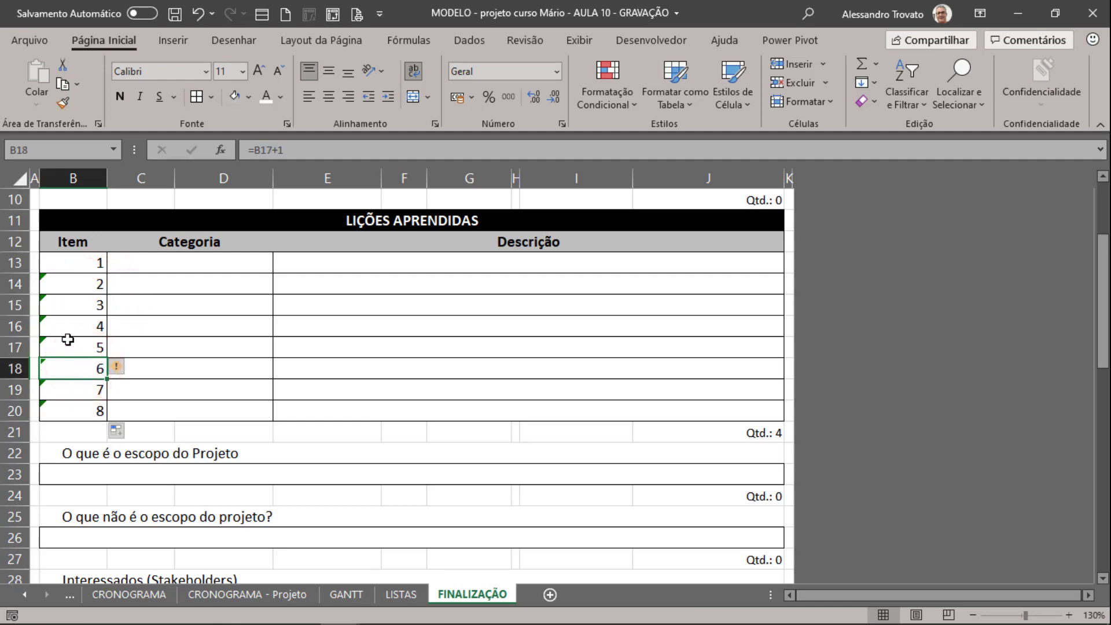
click(56, 285)
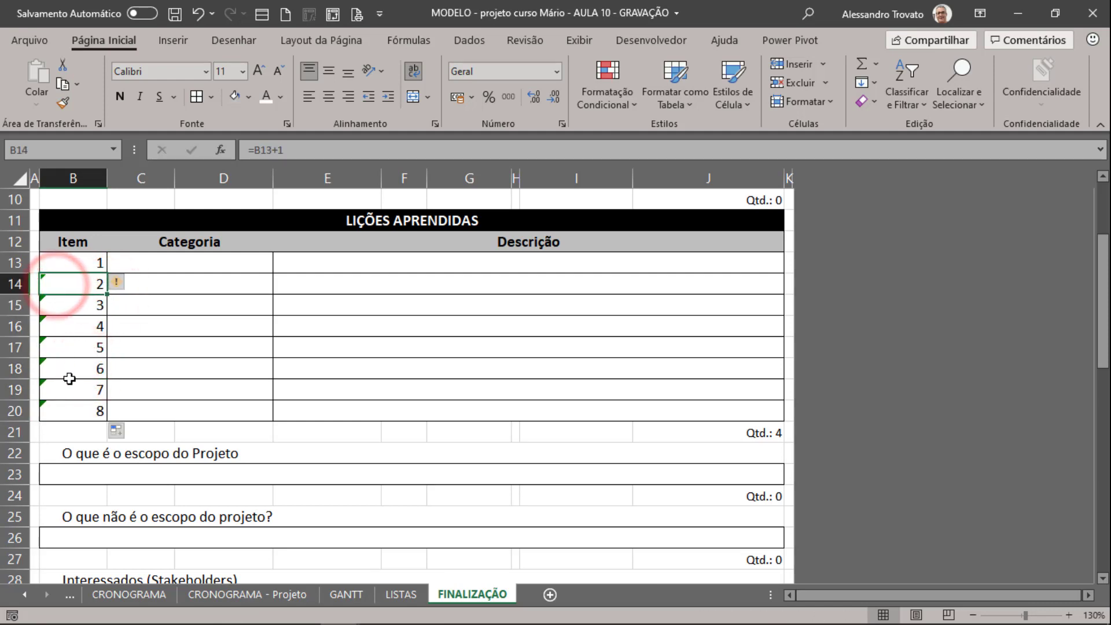
shift+click(63, 414)
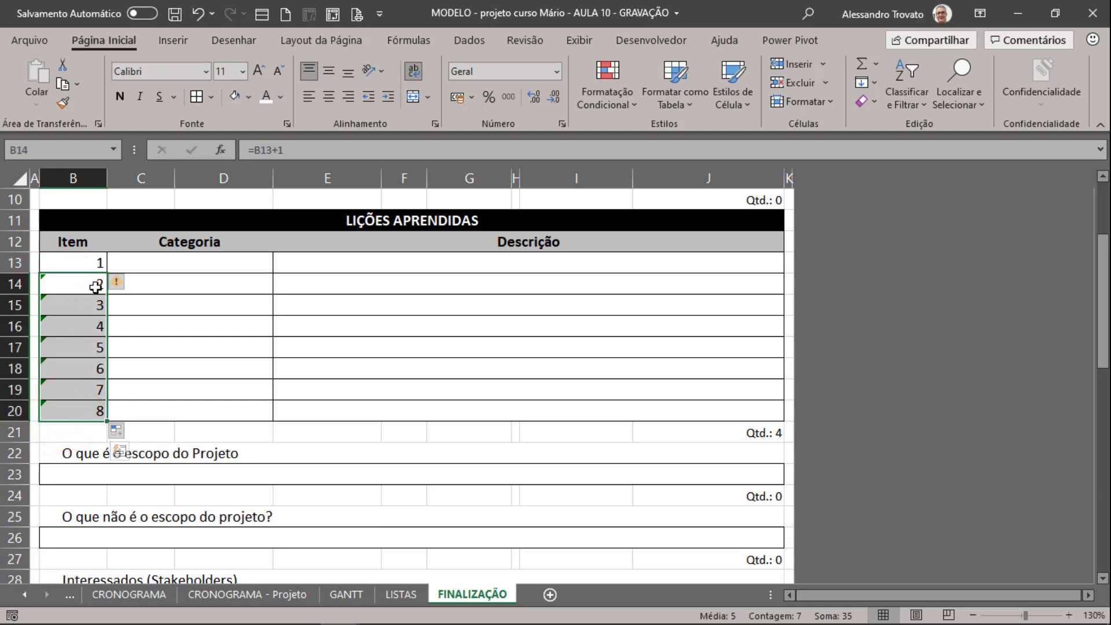
click(118, 282)
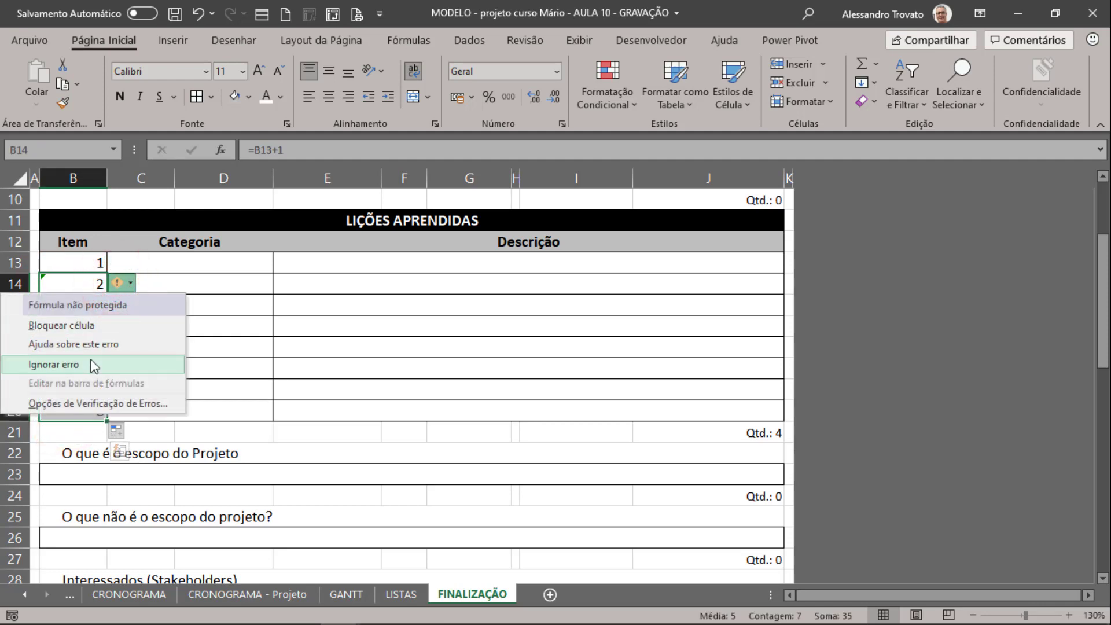
click(93, 364)
click(81, 323)
click(193, 302)
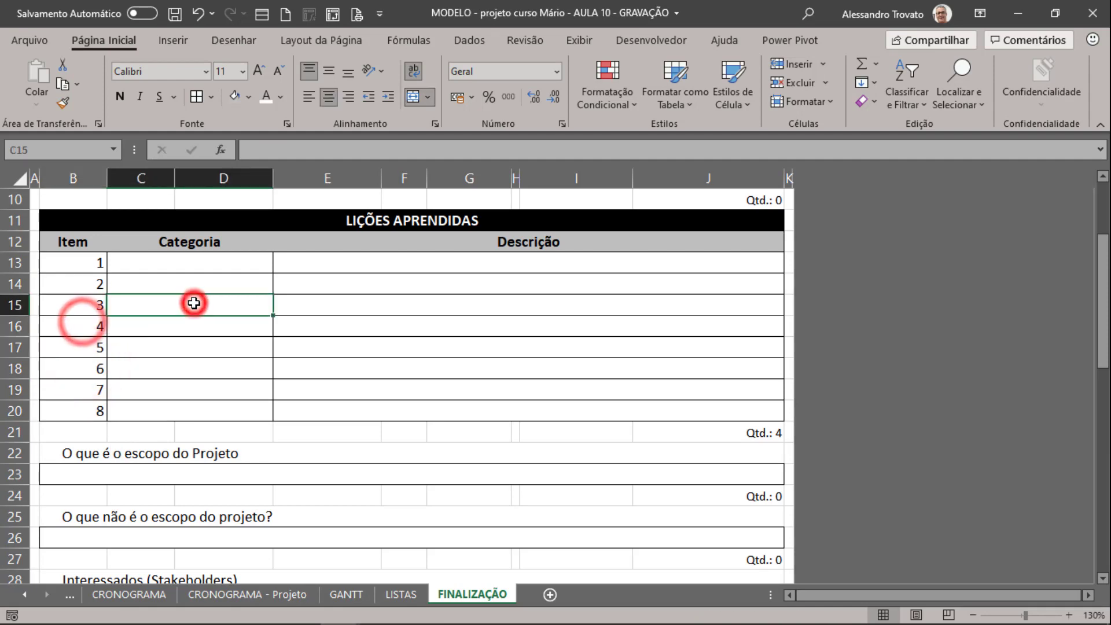
Step: Clear the Qtd.: 4 label in J21 and go to the LISTAS sheet
click(191, 262)
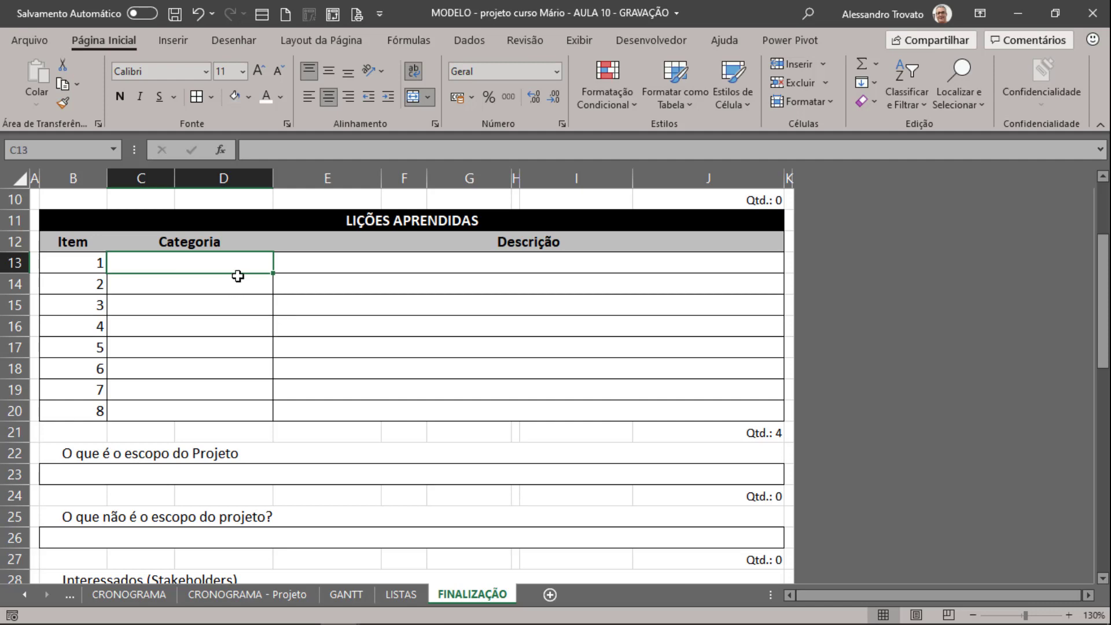
click(720, 438)
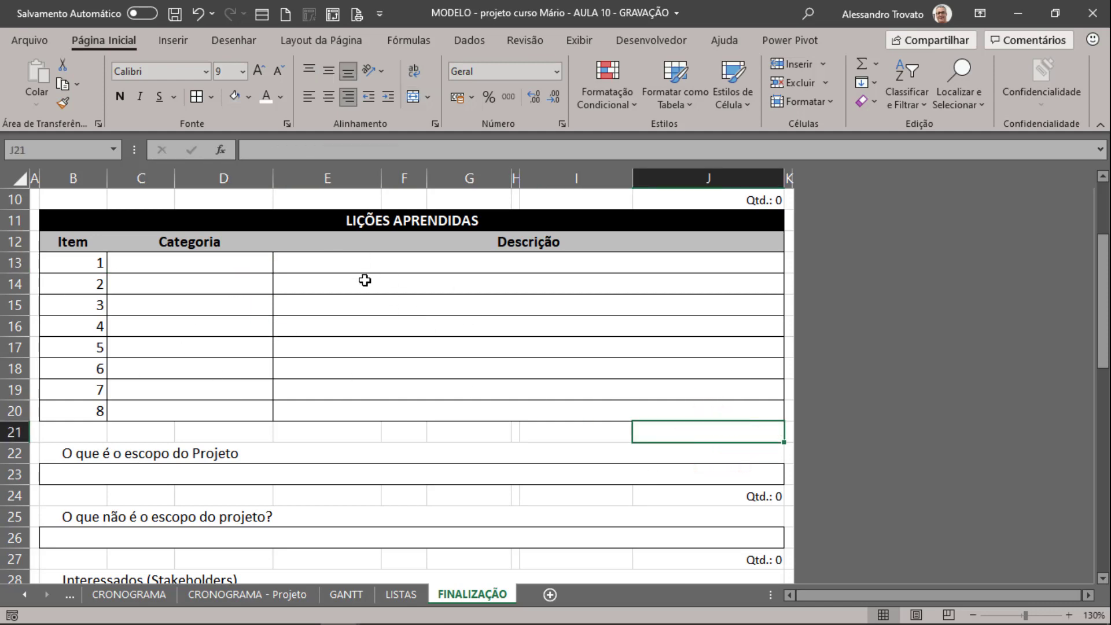
click(166, 272)
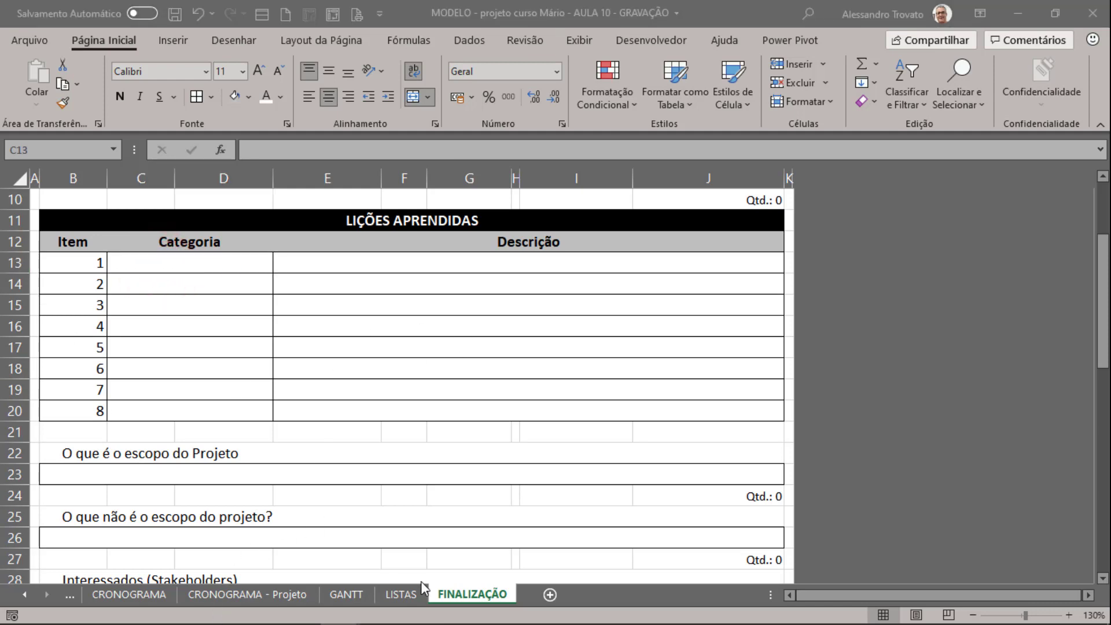
click(404, 597)
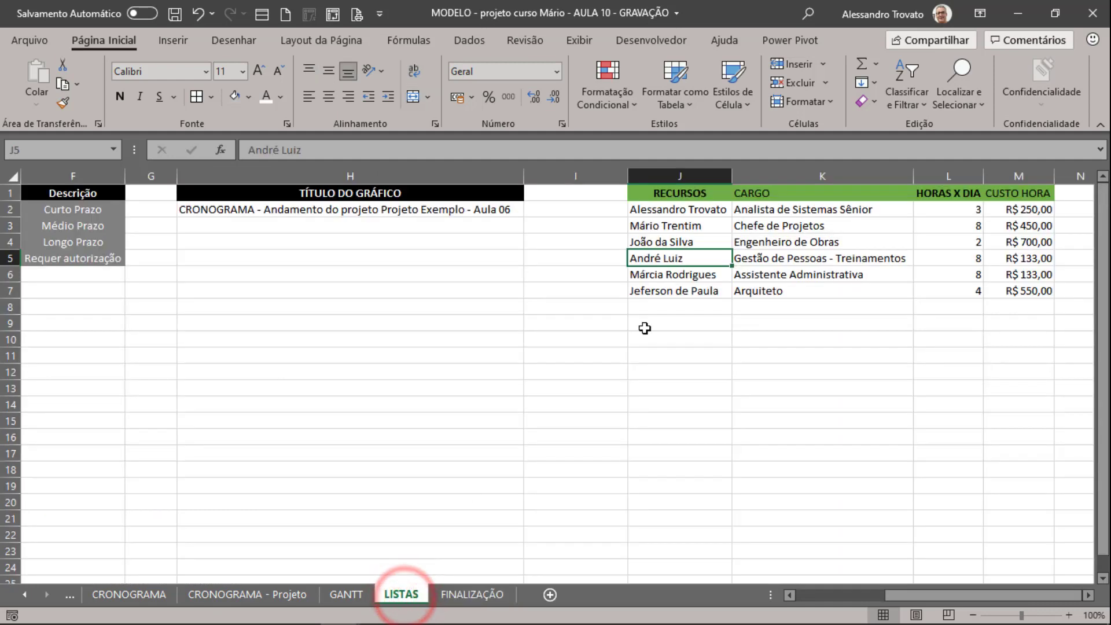
Step: Enter the header CATEGORIAS in O1 and autofit column O
click(644, 328)
key(Right)
key(Right)
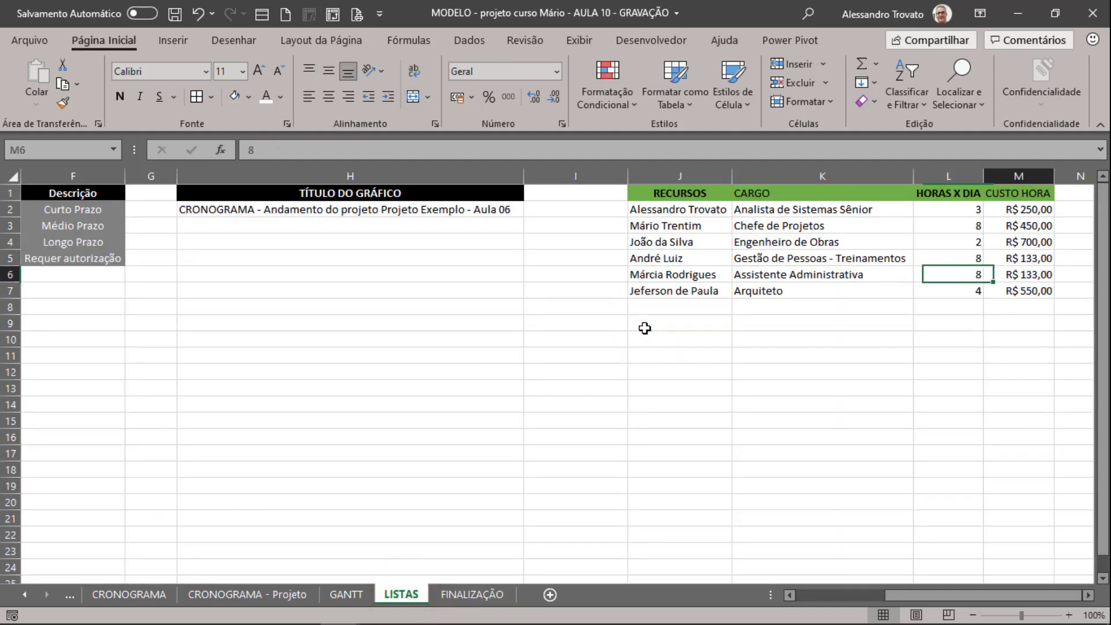
key(Right)
key(Right)
key(Right)
key(Up)
key(Up)
key(Up)
key(Up)
key(Up)
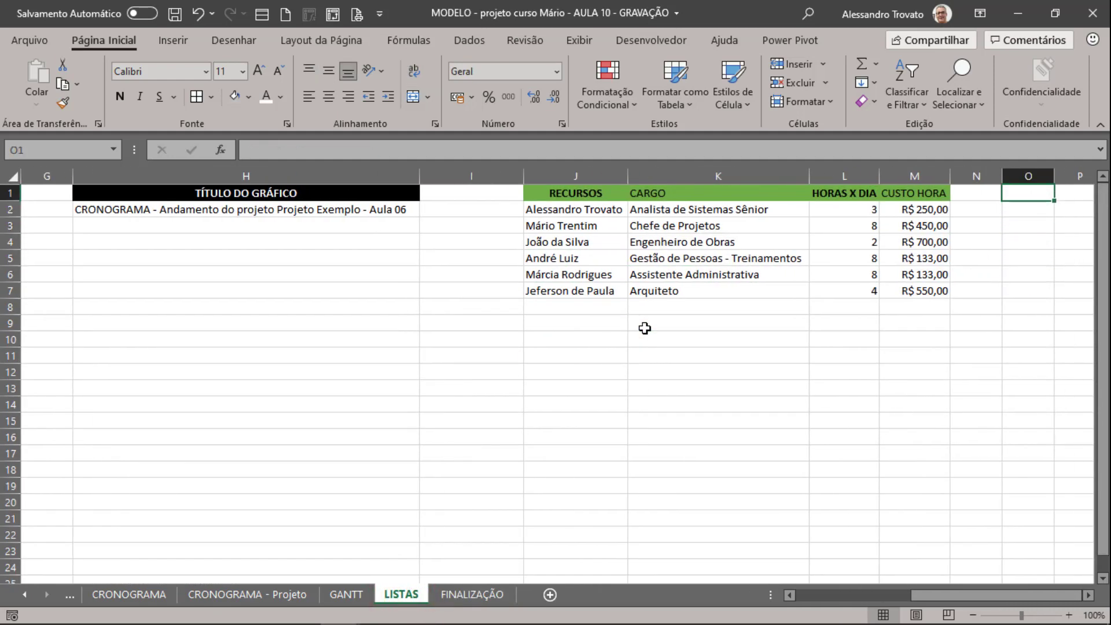
text(CATEGOR)
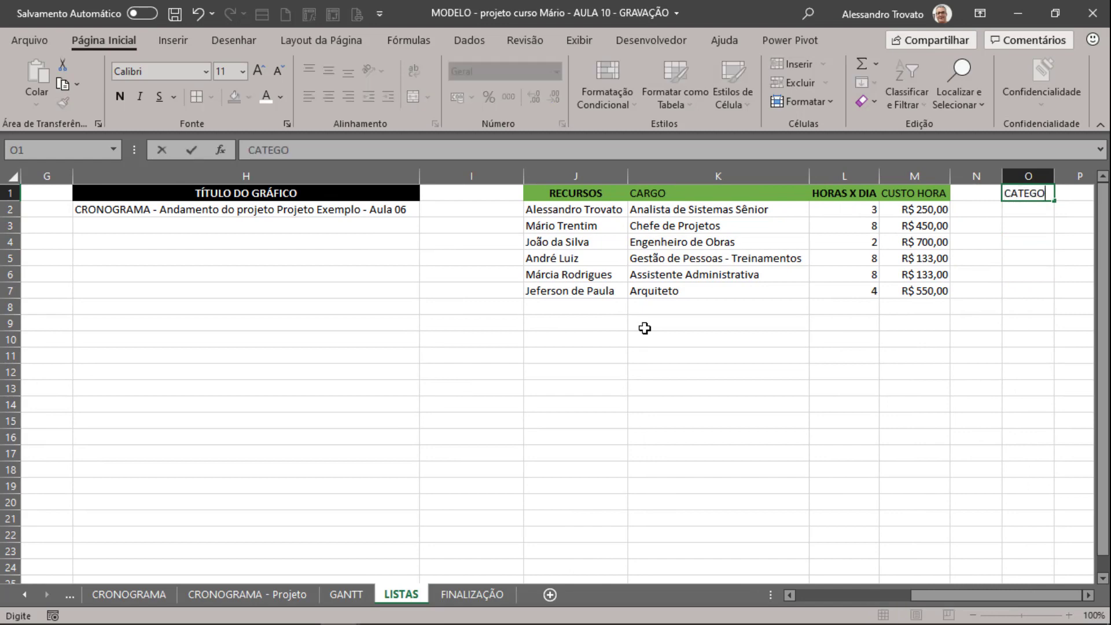
text(IAS)
key(Return)
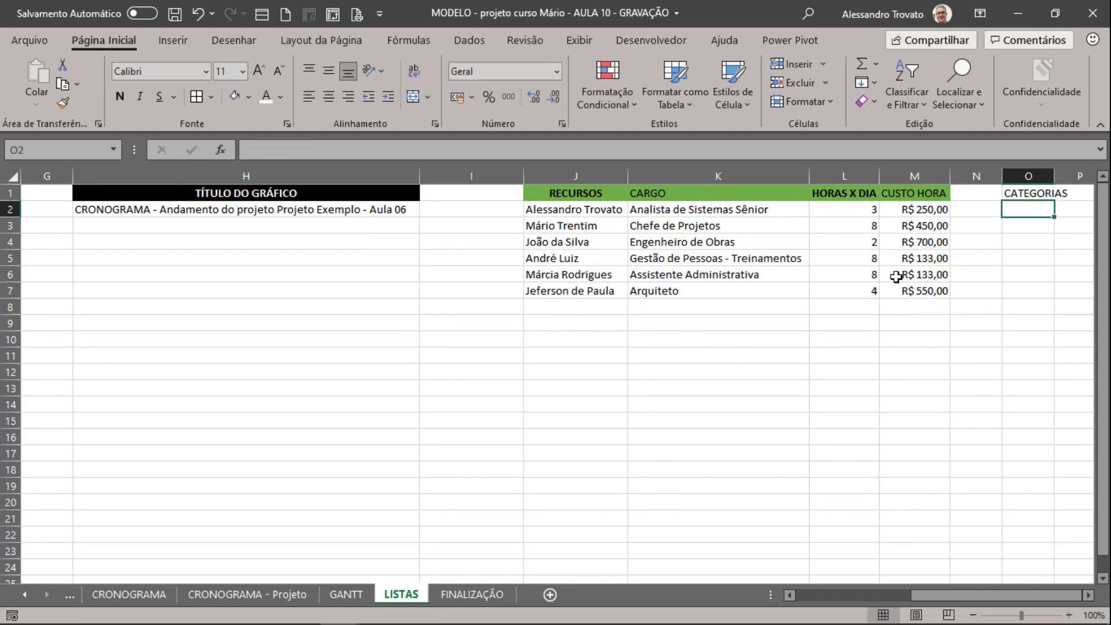
double_click(1053, 173)
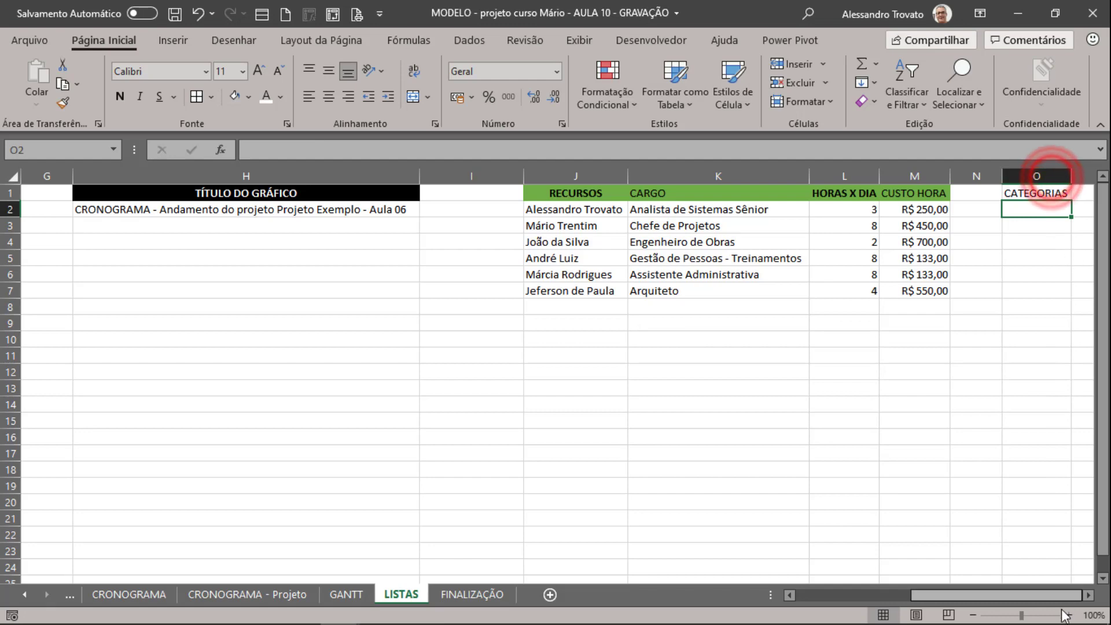
click(1087, 595)
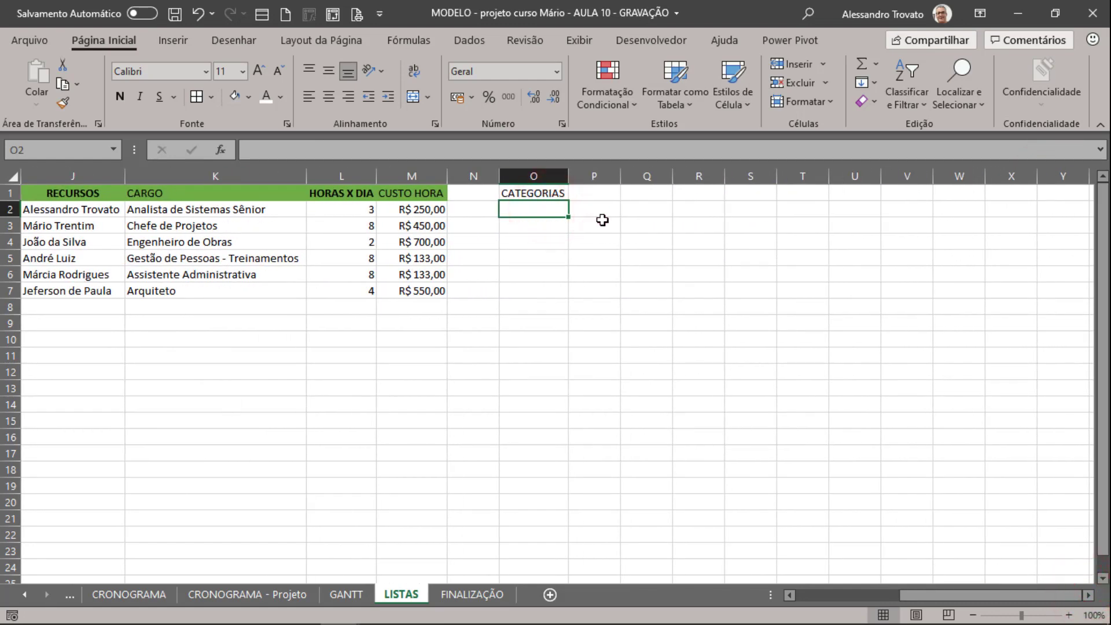
Step: List Documentação, Treinamento and Execução in O2:O4 under the header
text(dO)
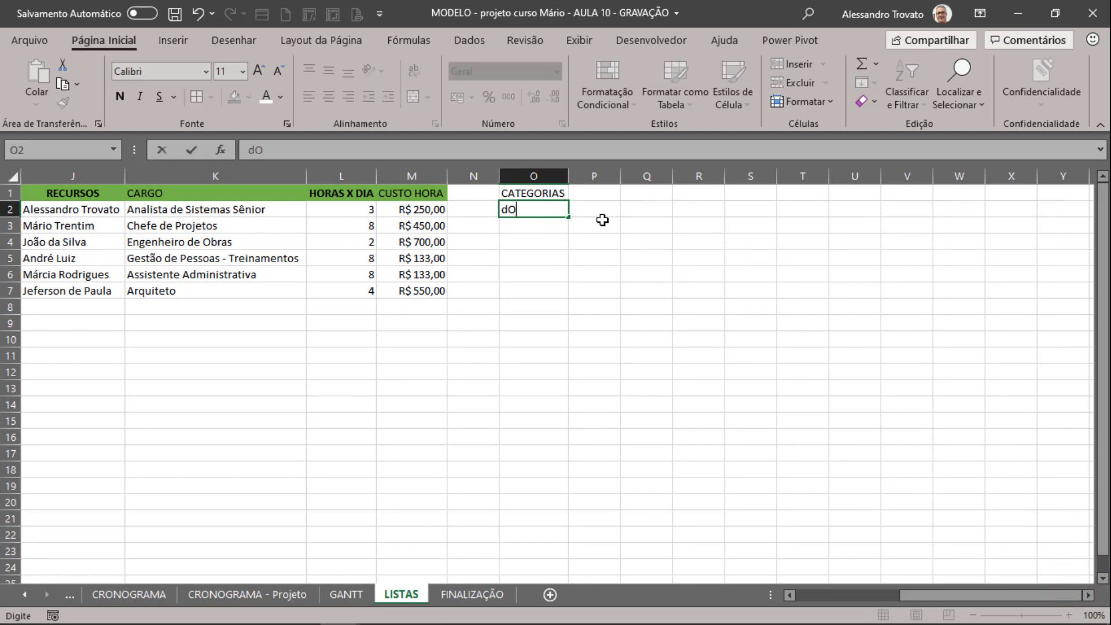
key(BackSpace)
key(BackSpace)
key(BackSpace)
key(BackSpace)
key(BackSpace)
text(Docu)
text(mentação)
key(Return)
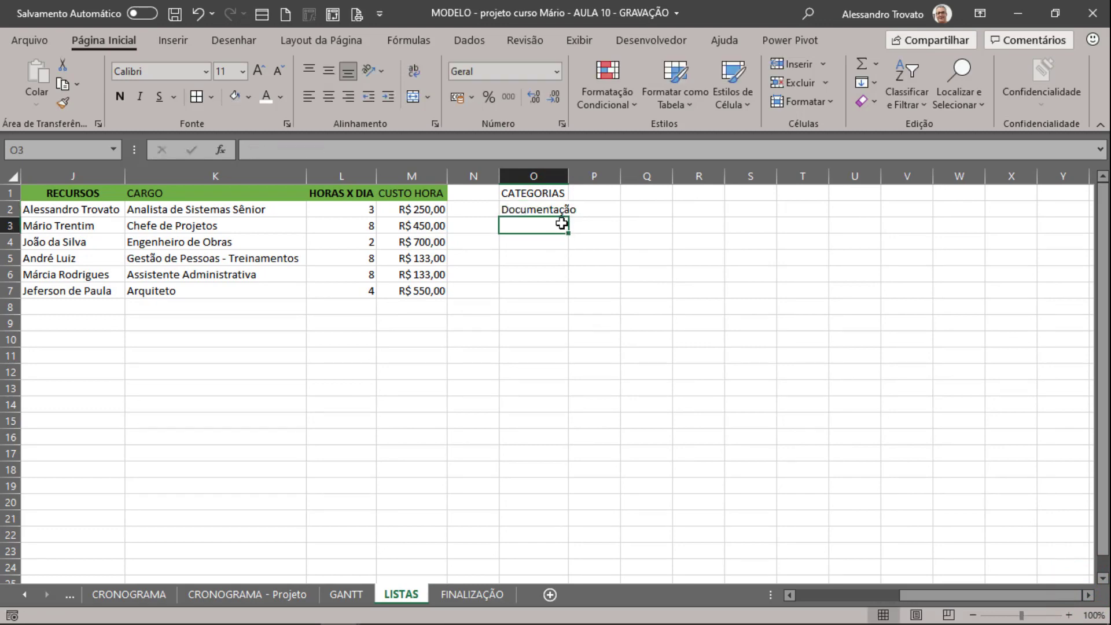
drag(568, 176, 592, 176)
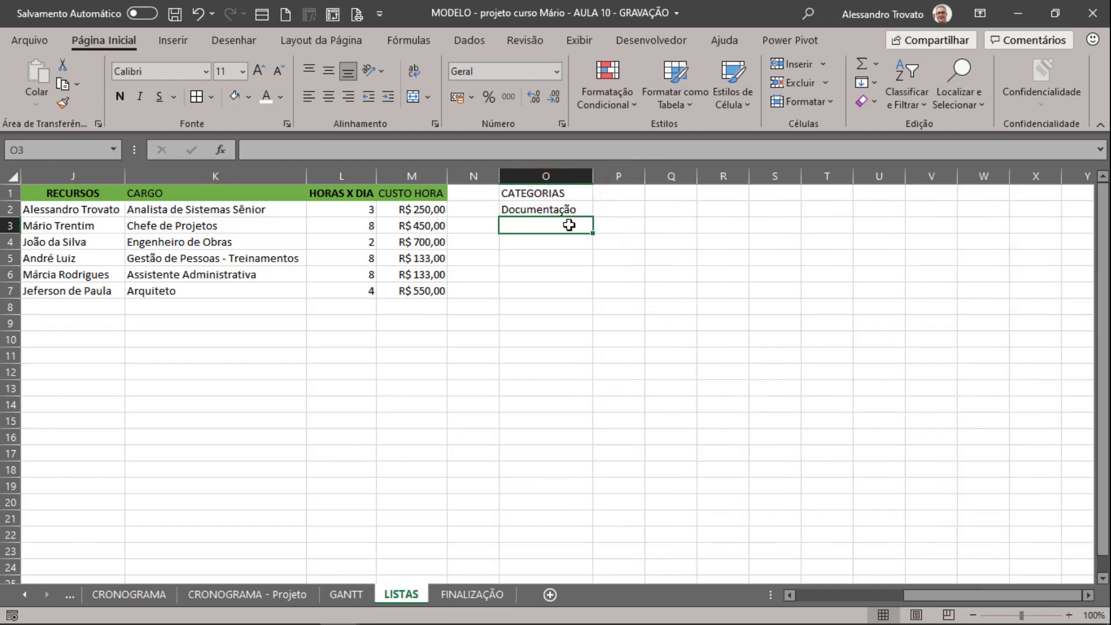
text(?T)
text(Trein)
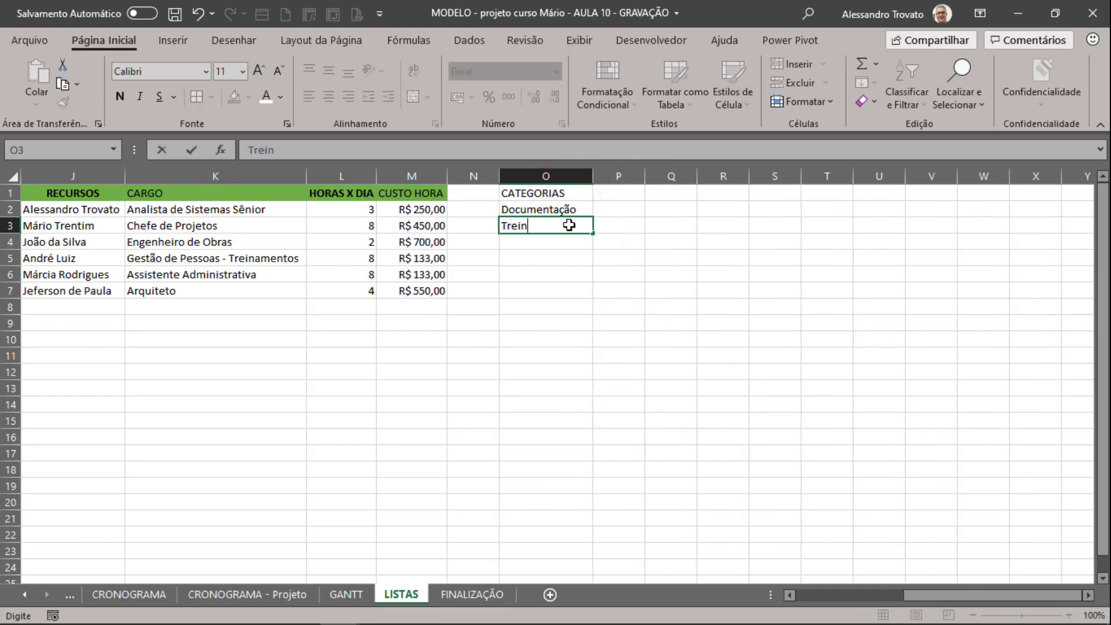
text(amento)
key(Return)
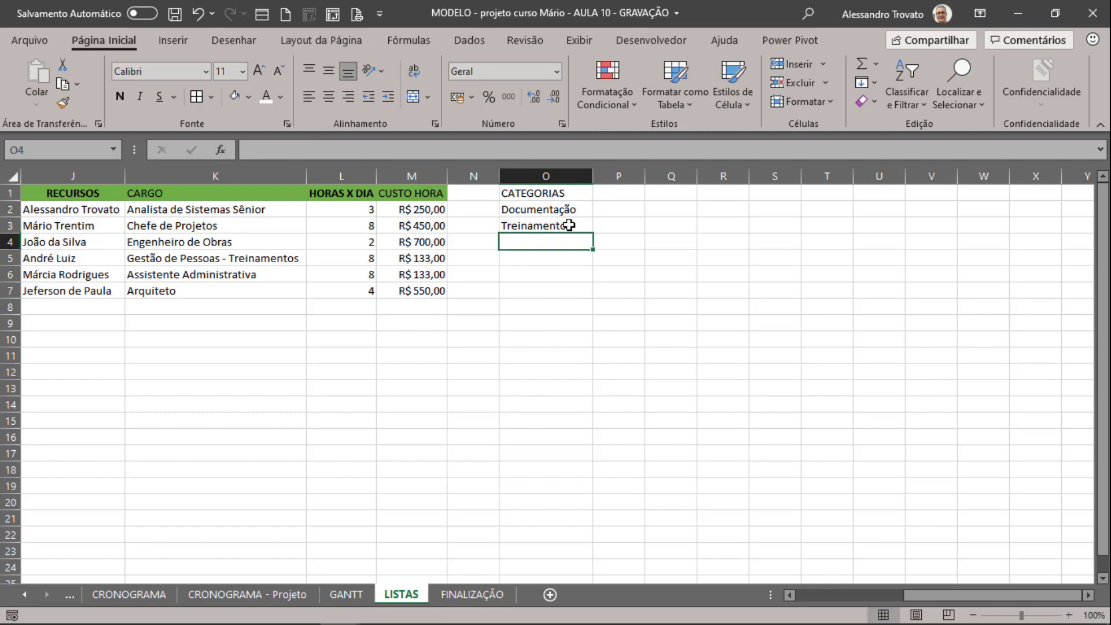
text(Execução)
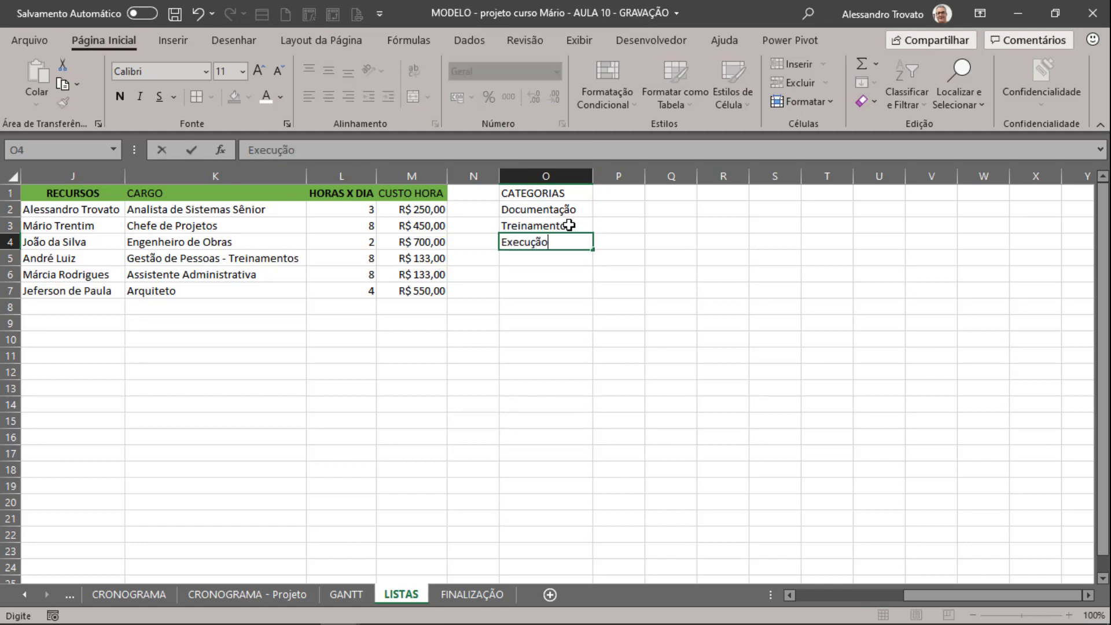
key(Return)
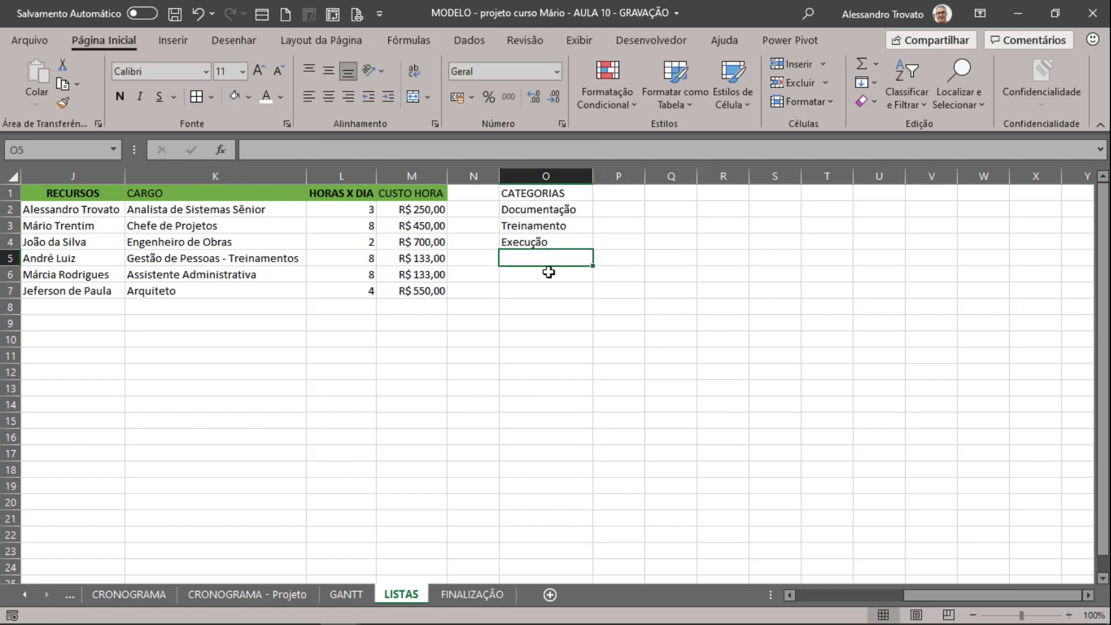
Step: Give the CATEGORIAS header cell O1 a light-blue fill
click(543, 196)
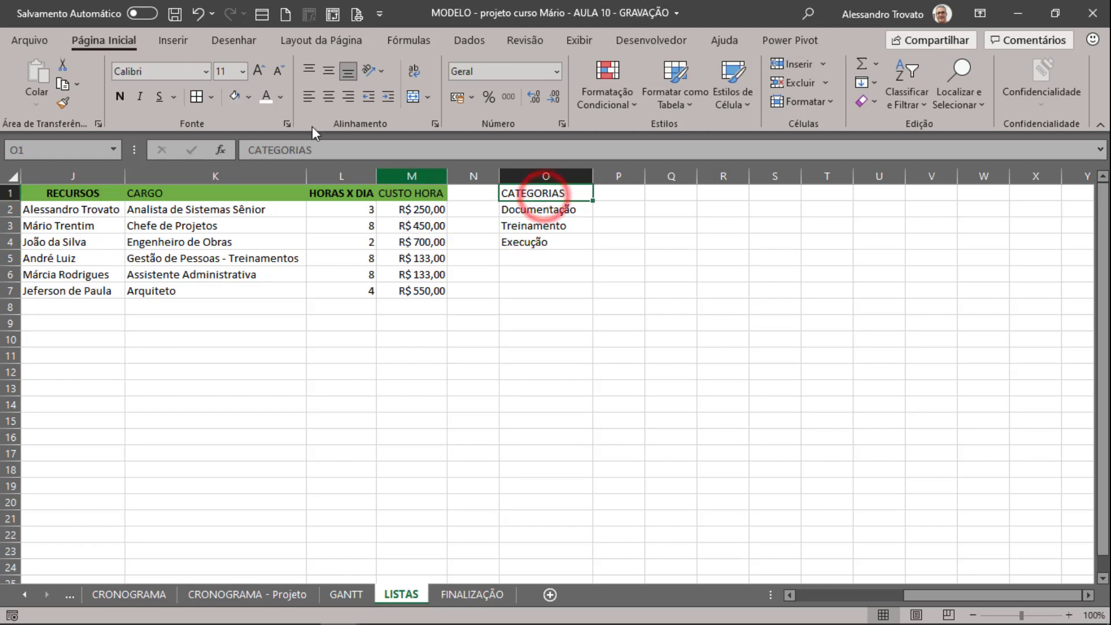
click(249, 97)
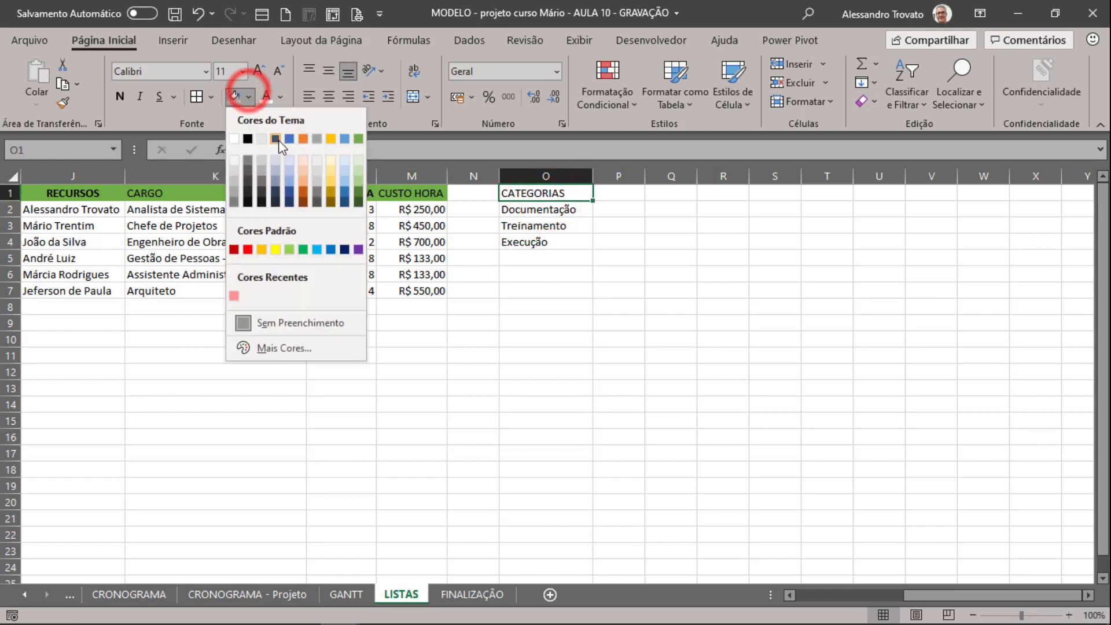
click(346, 195)
click(567, 228)
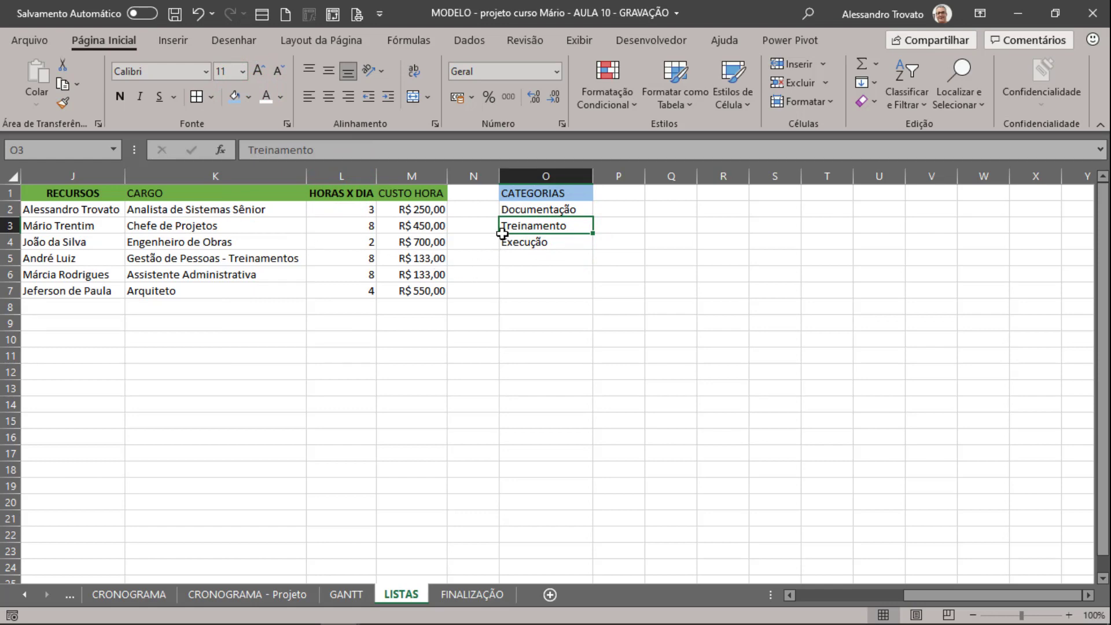
click(537, 212)
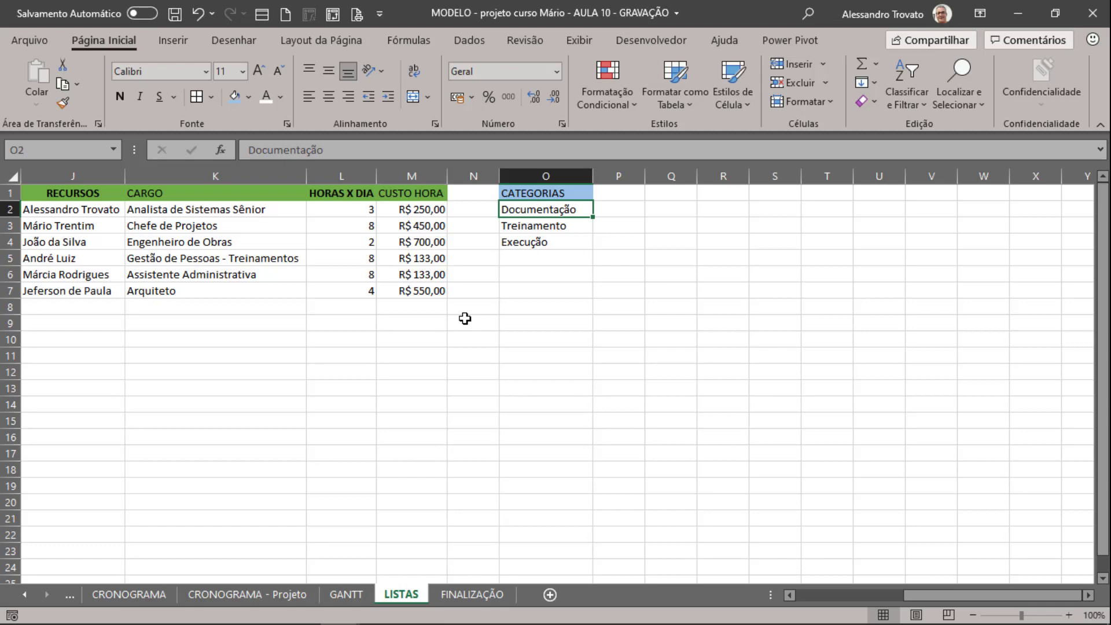
click(538, 289)
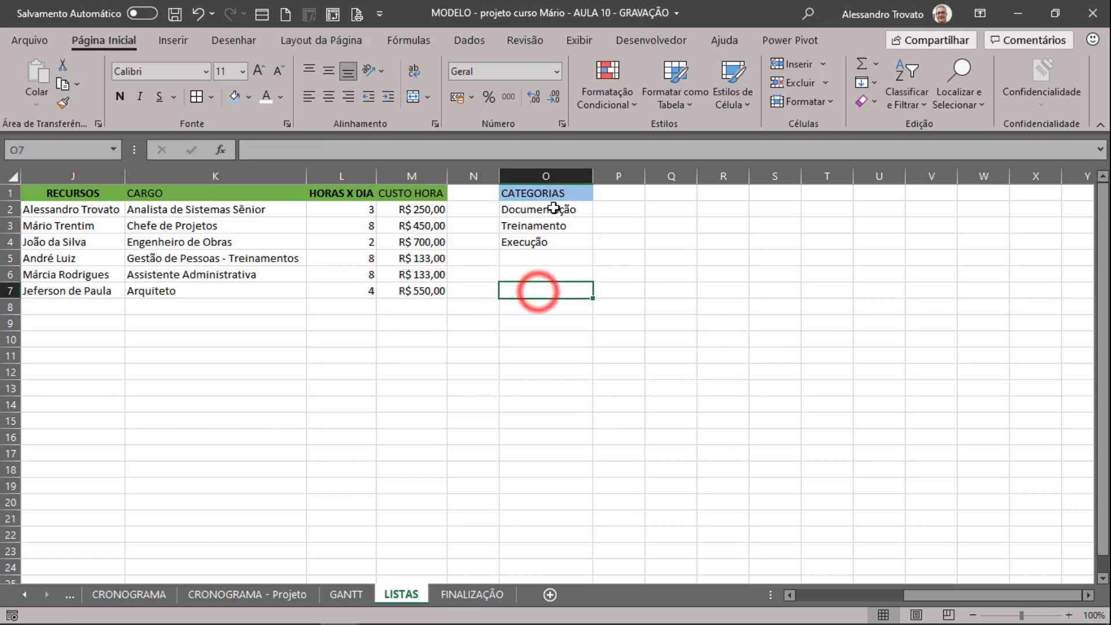
drag(538, 210, 552, 235)
click(553, 231)
click(557, 210)
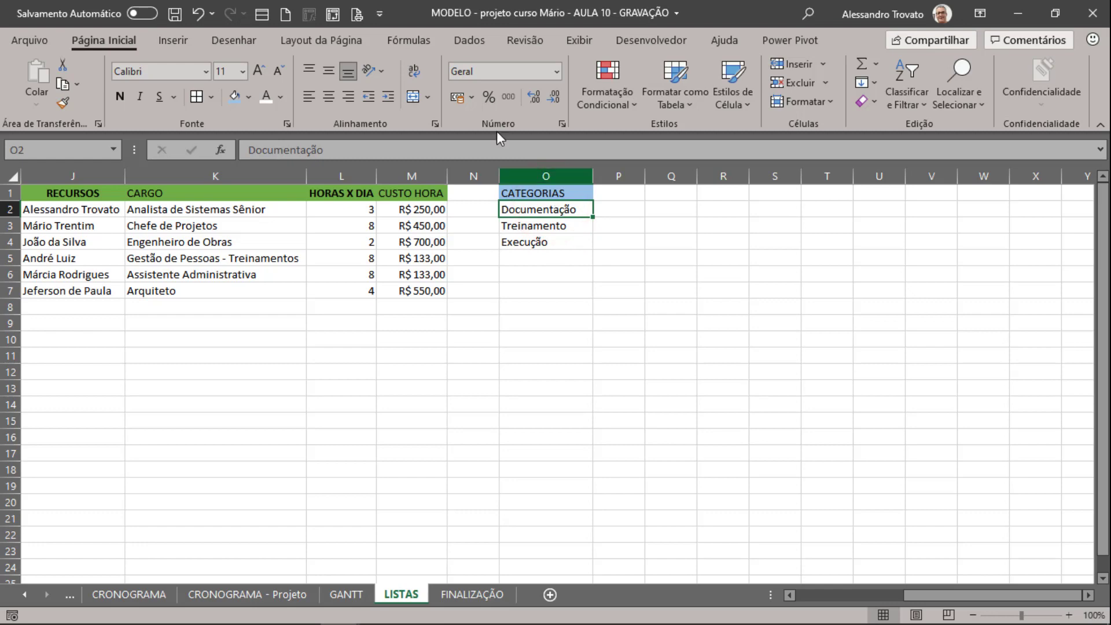
Step: Start a new defined name from Fórmulas > Gerenciador de Nomes, clearing the suggested name Documentação
click(409, 34)
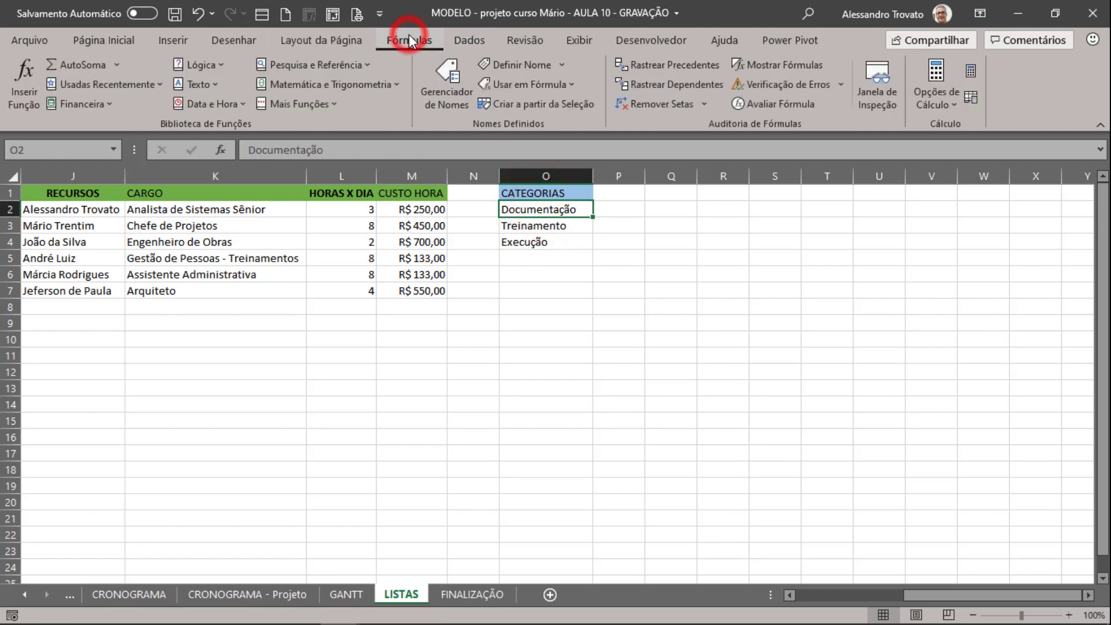
click(439, 73)
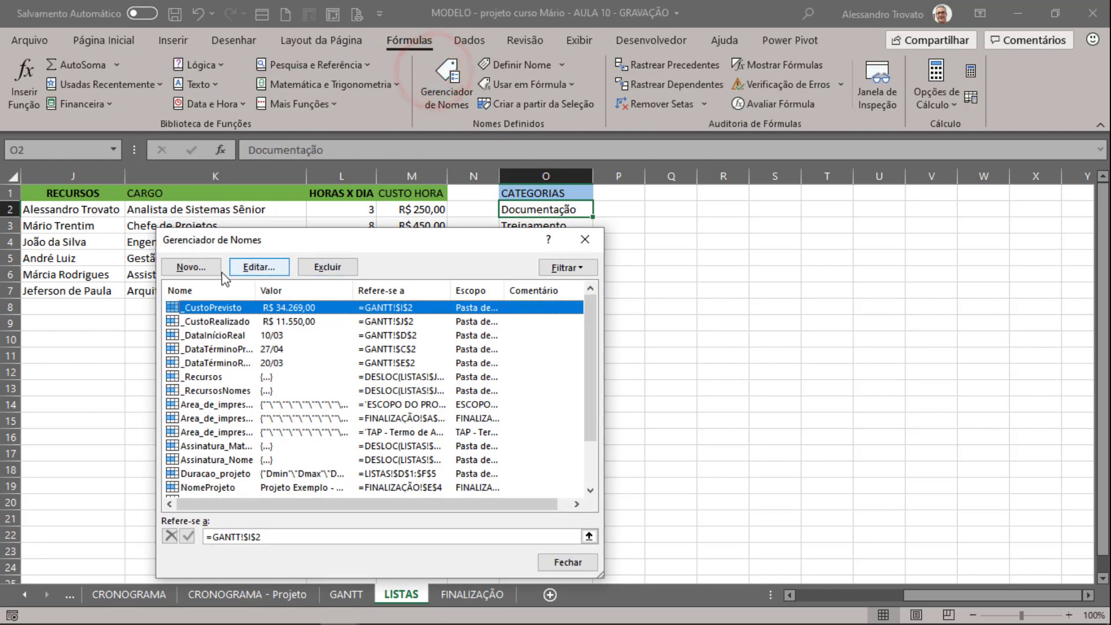
click(205, 271)
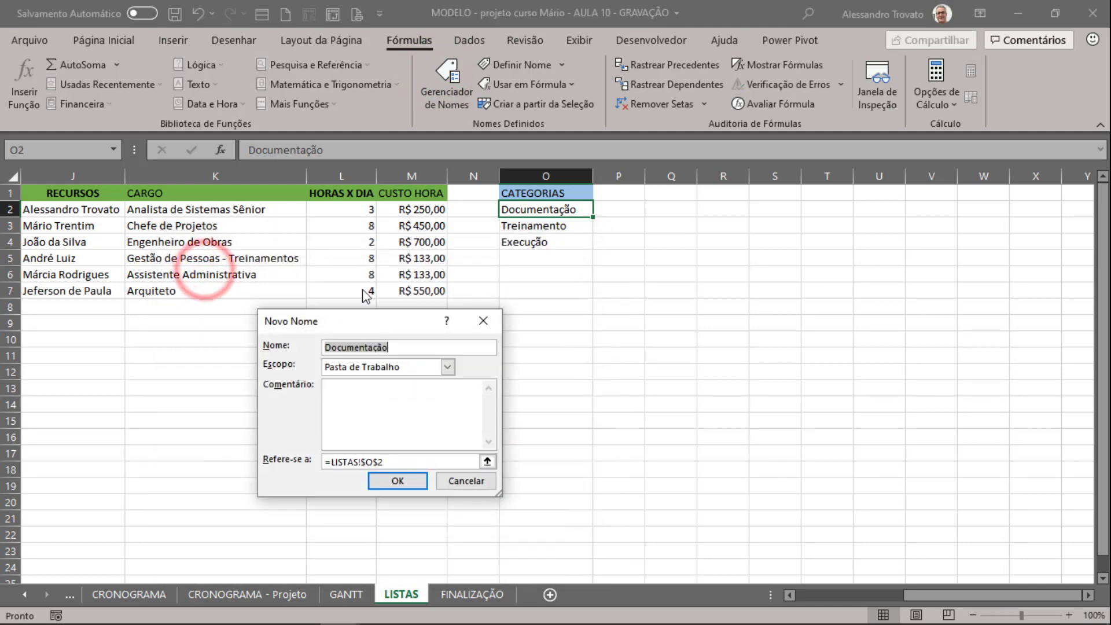
key(BackSpace)
text(_Categorias)
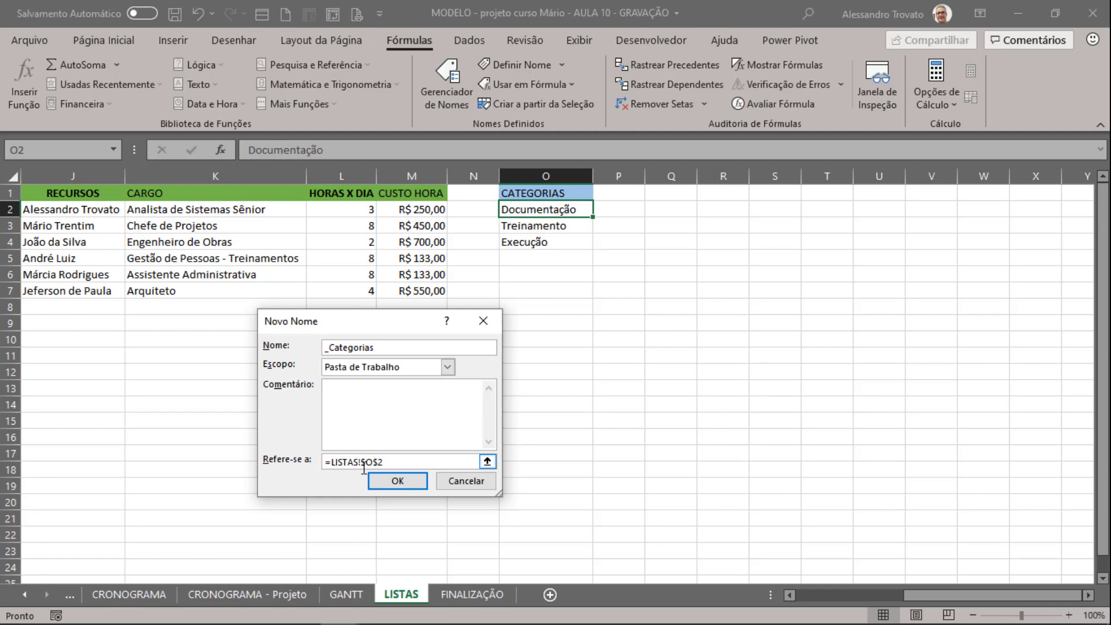
Step: Begin the name's Refere-se a reference with =DESLOC(LISTAS!$O$2; anchored on O2
click(373, 462)
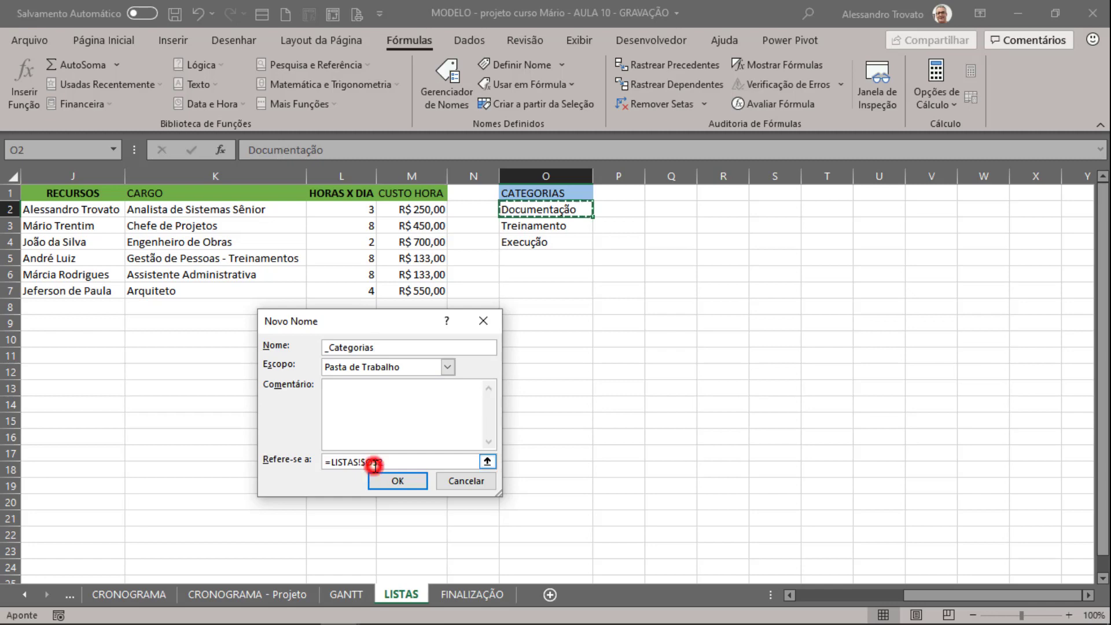
drag(501, 494, 646, 496)
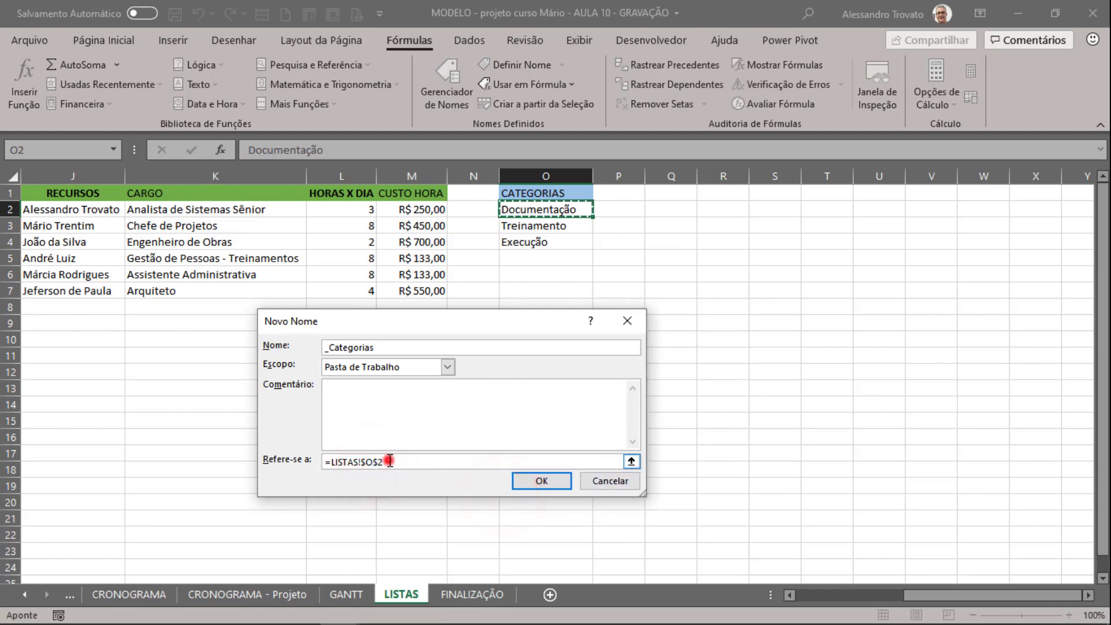
double_click(387, 461)
text(DESLOC()
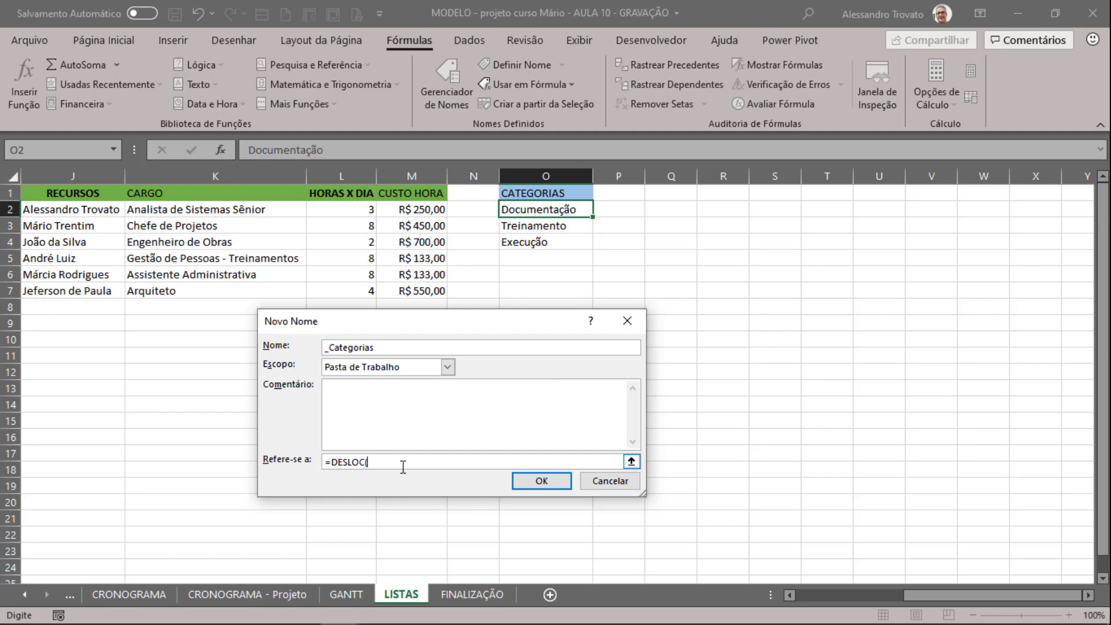
click(542, 209)
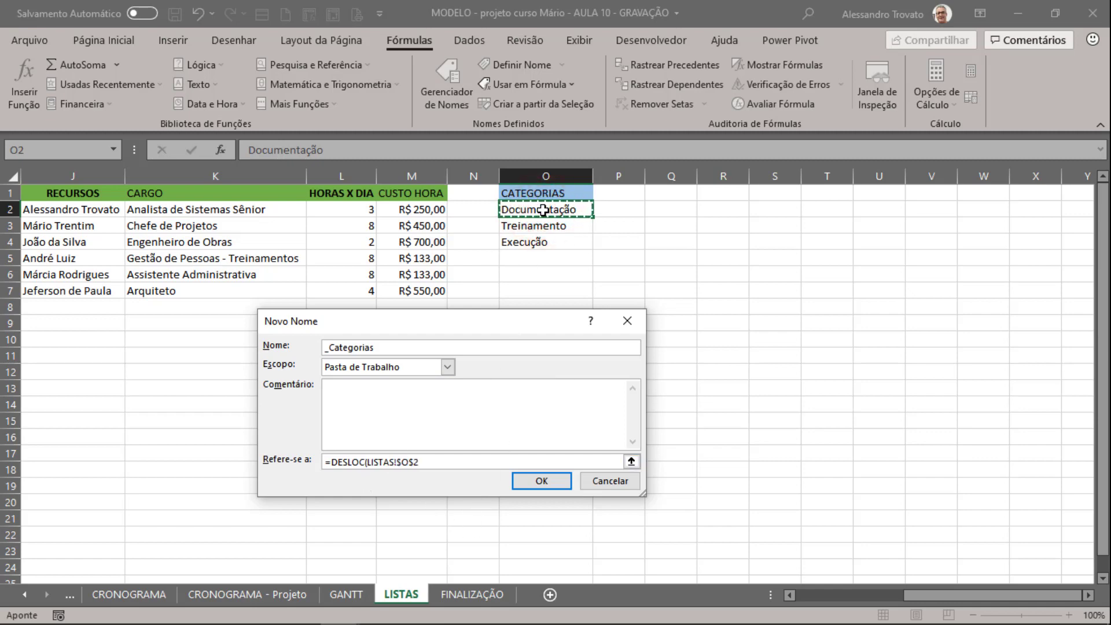
text(;0;0;)
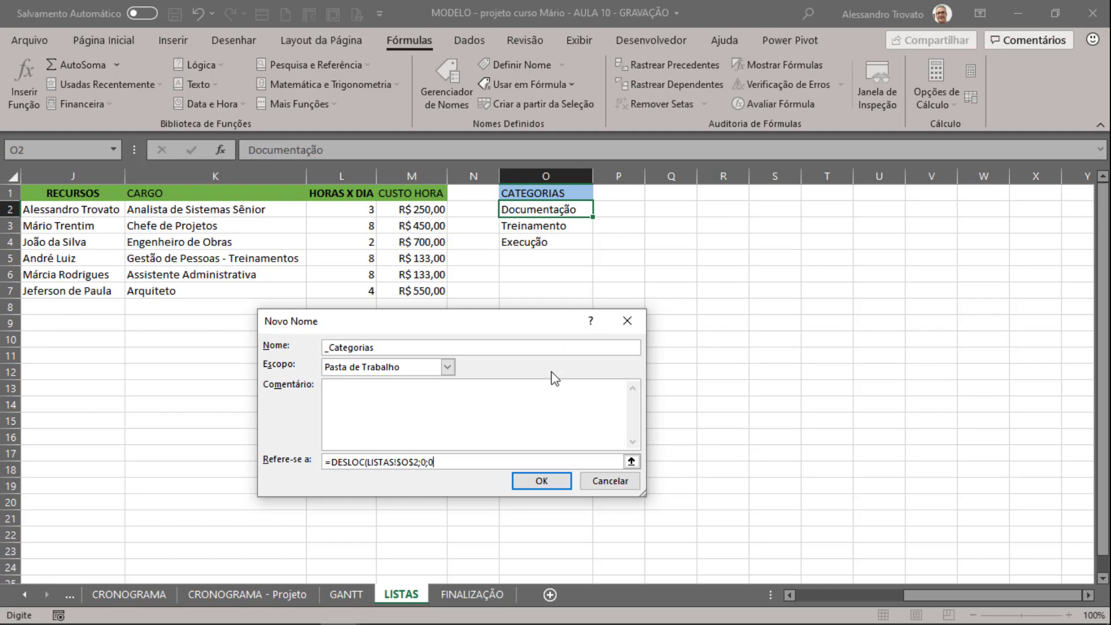
Step: Define _Categorias as =DESLOC(LISTAS!$O$2;0;0;CONT.VALORES(LISTAS!$O:$O)-1;1) and close the Name Manager
click(452, 461)
text(CONT.VALORES()
click(551, 167)
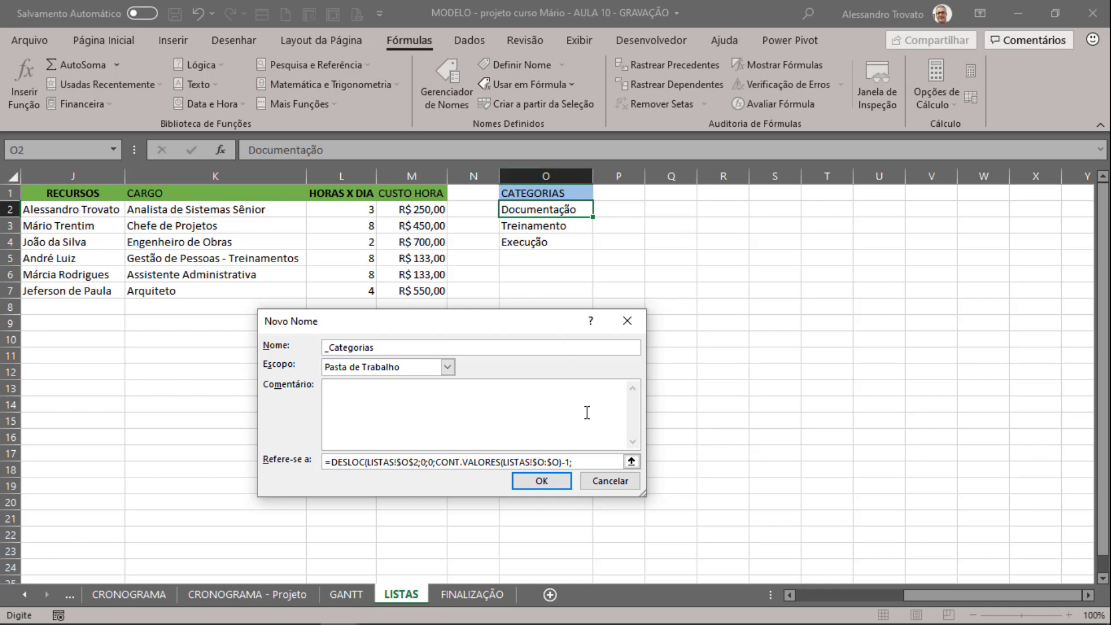
click(598, 462)
text(1)
click(541, 483)
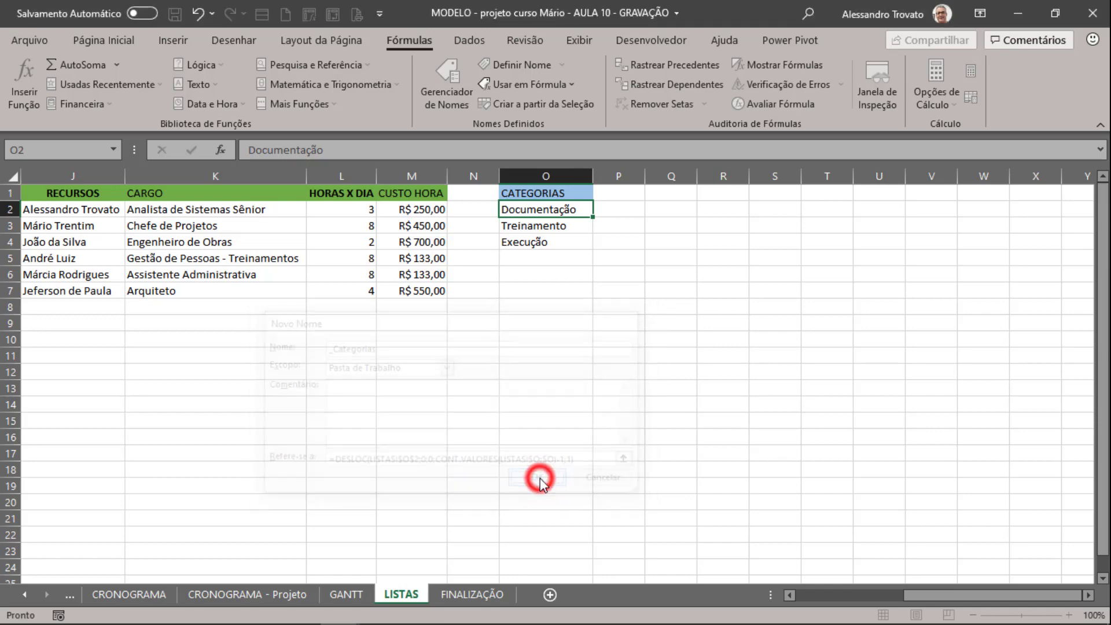
click(629, 561)
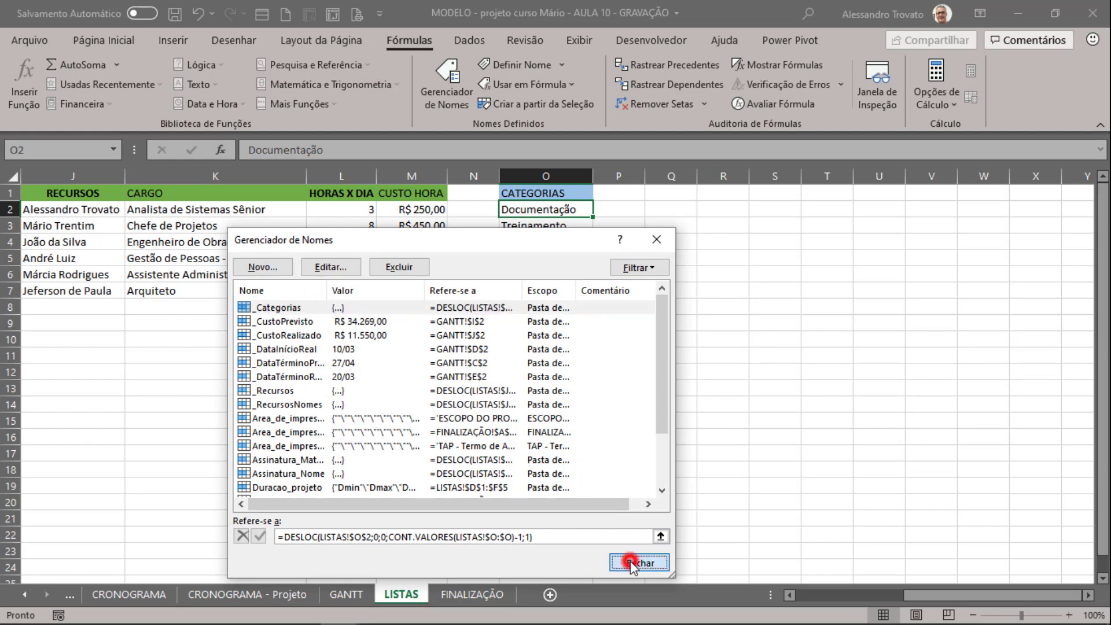
Step: Test =_Categorias in R4, clear it, and switch to the GANTT sheet
click(730, 238)
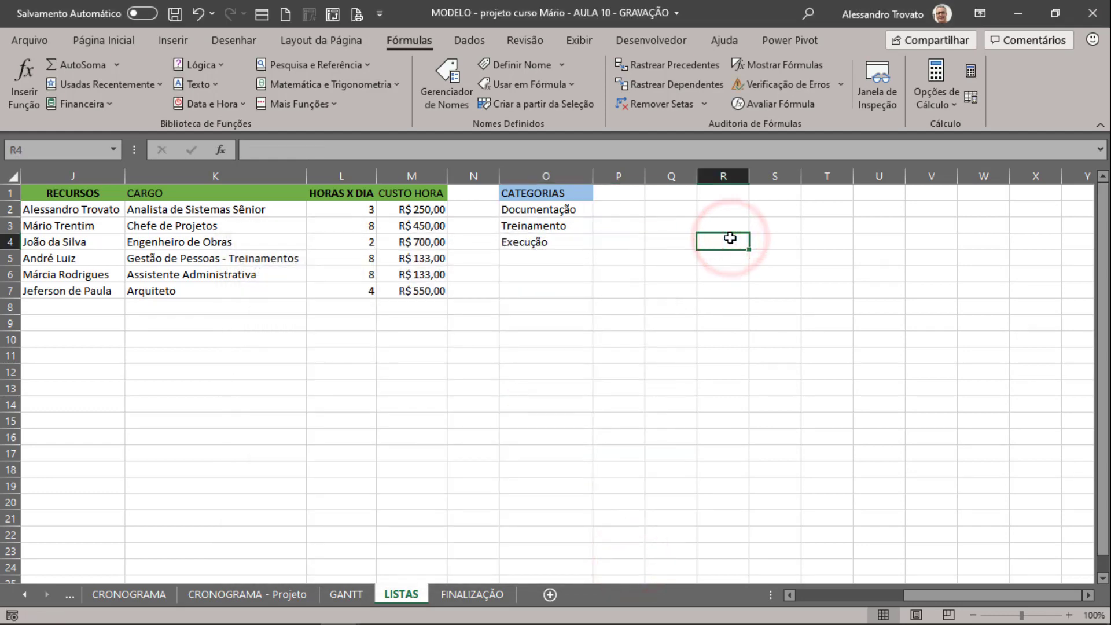
text(=_CA)
key(Tab)
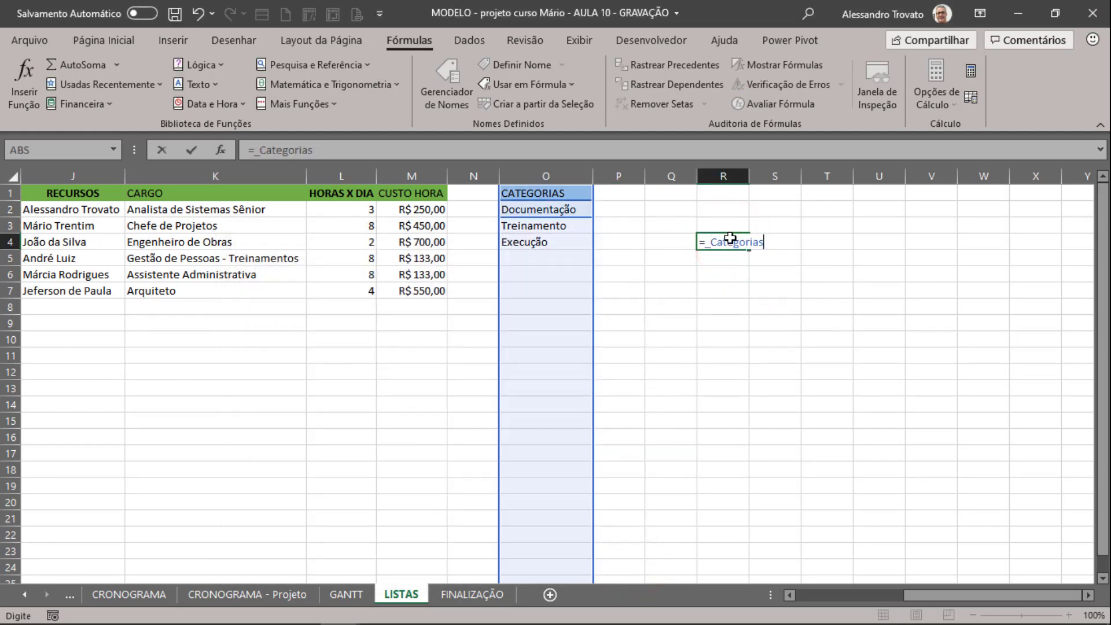
key(Return)
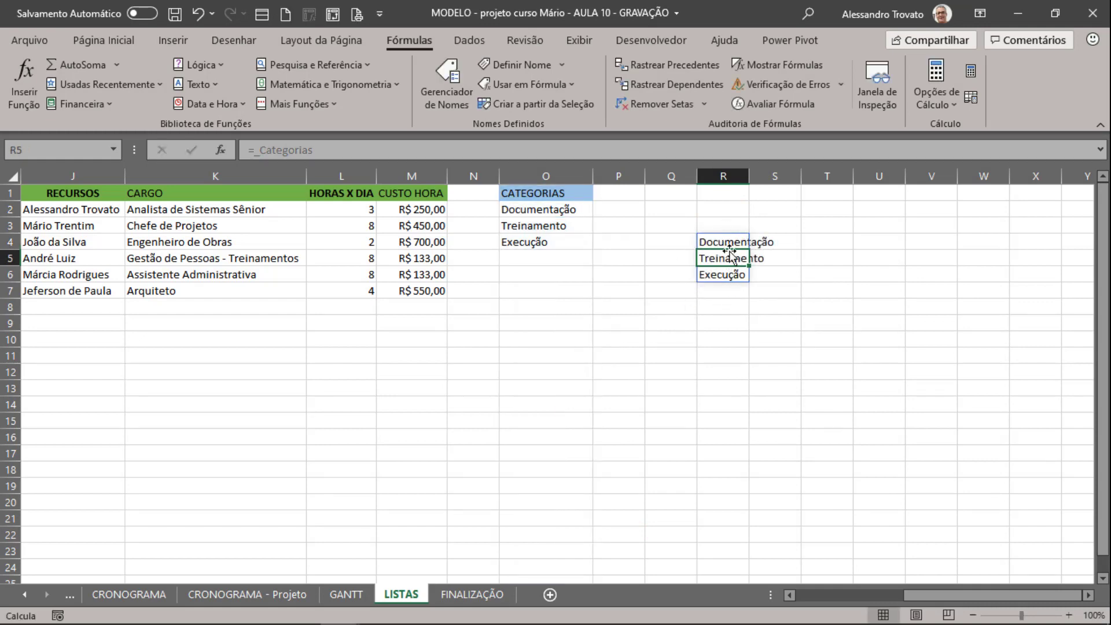
key(Up)
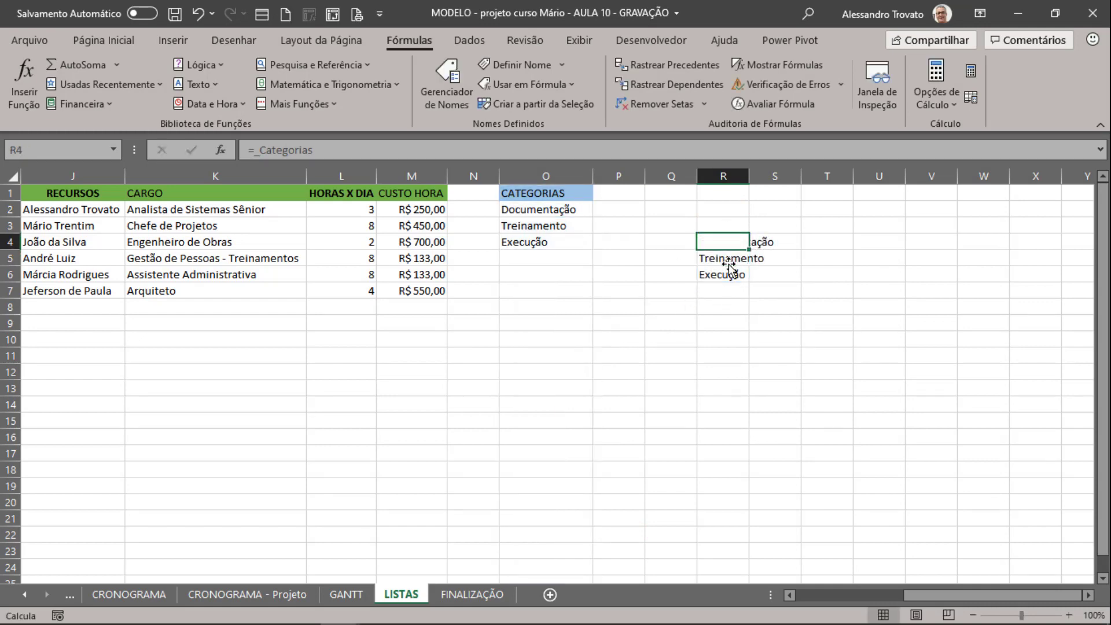
key(Delete)
key(Left)
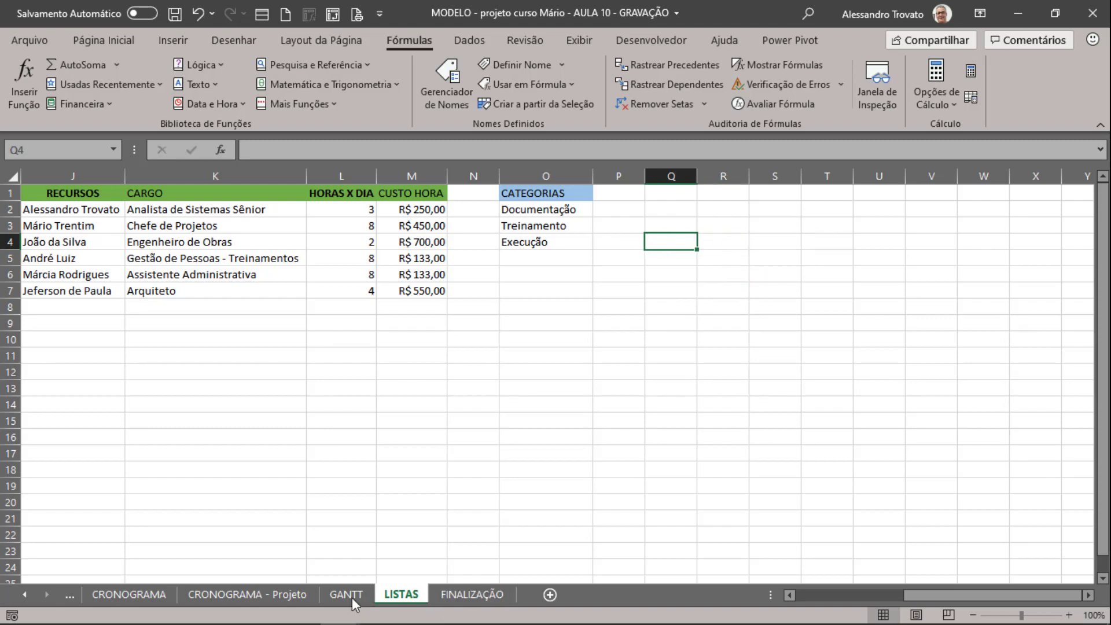
click(346, 594)
Step: On FINALIZAÇÃO, select the Categoria cells C13:D20 and start Validação de Dados
click(450, 366)
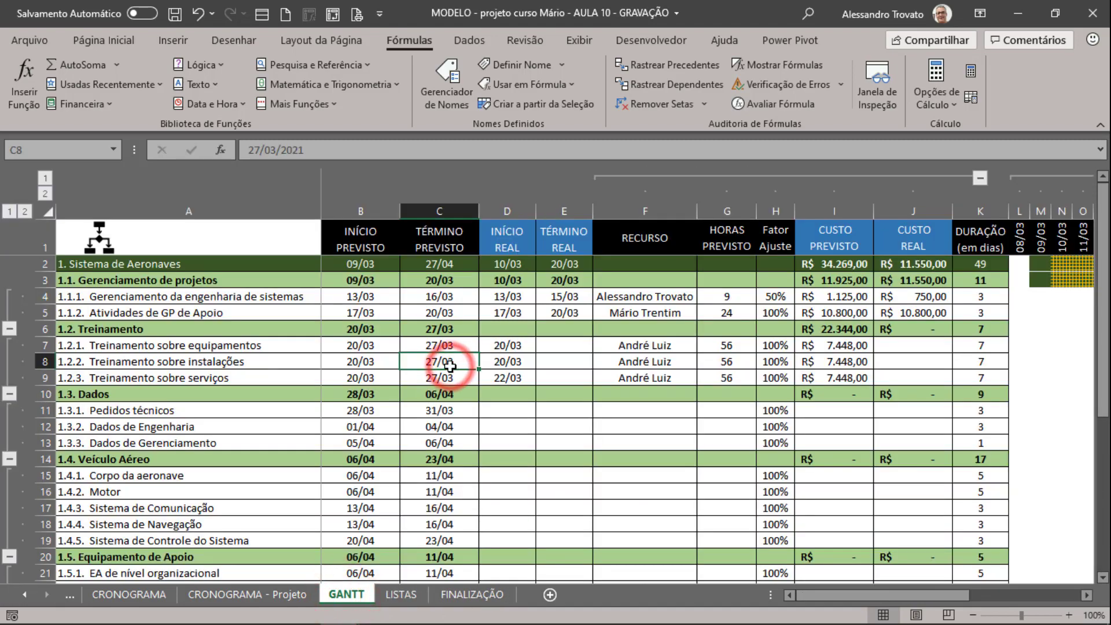
key(ctrl+Page_Down)
key(ctrl+Page_Down)
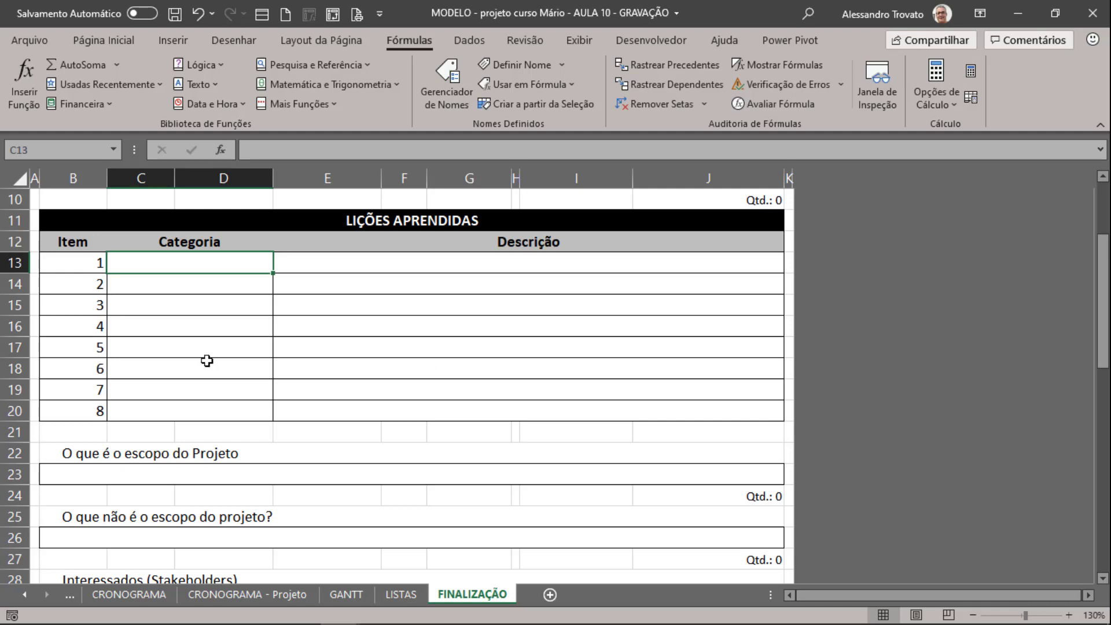
drag(148, 262, 162, 408)
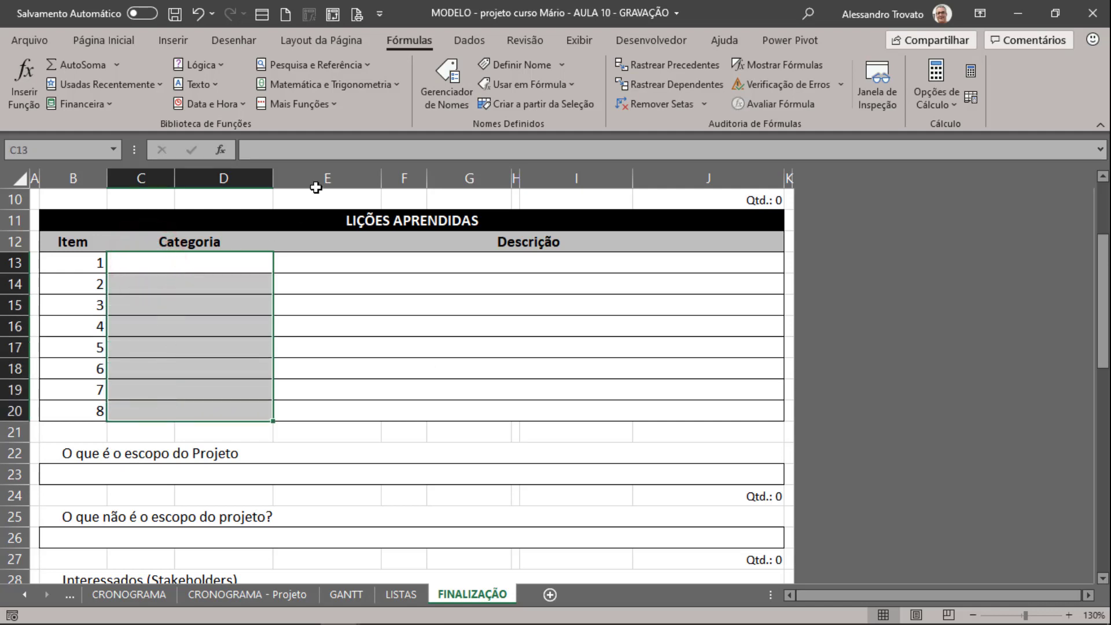
click(465, 42)
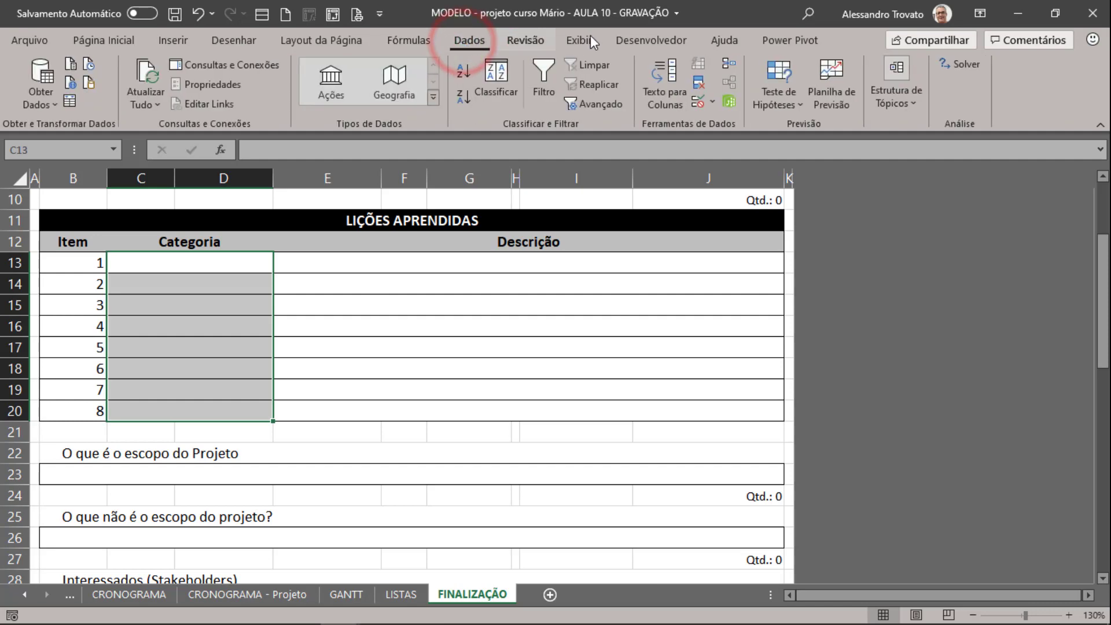
click(697, 103)
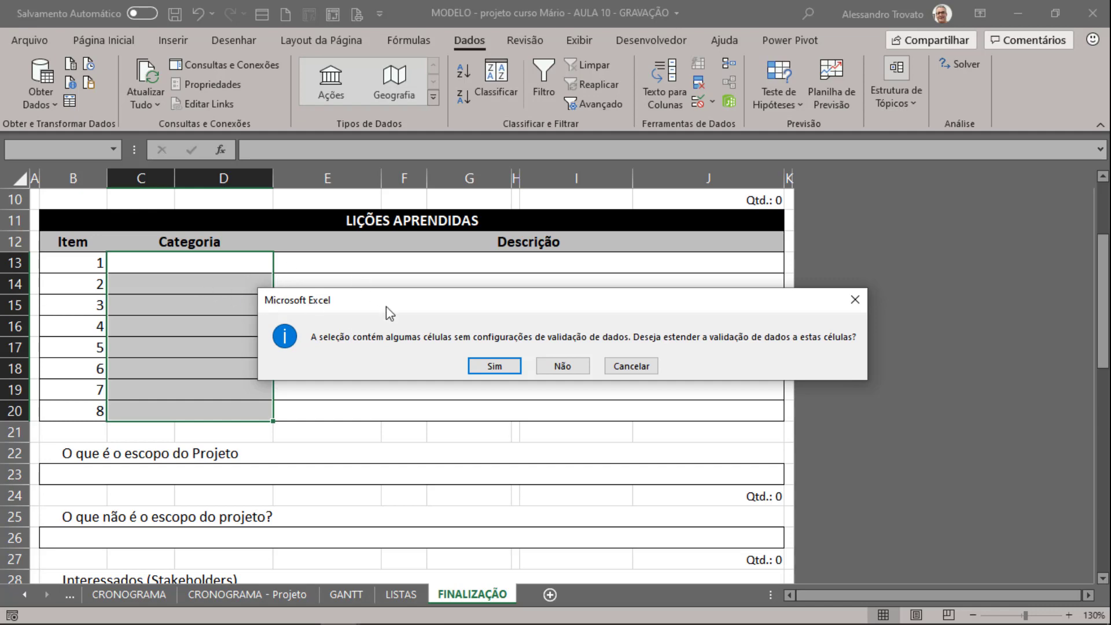
Step: Clear the old rules and give the Categoria cells a Lista validation sourced from =_Categorias
click(493, 365)
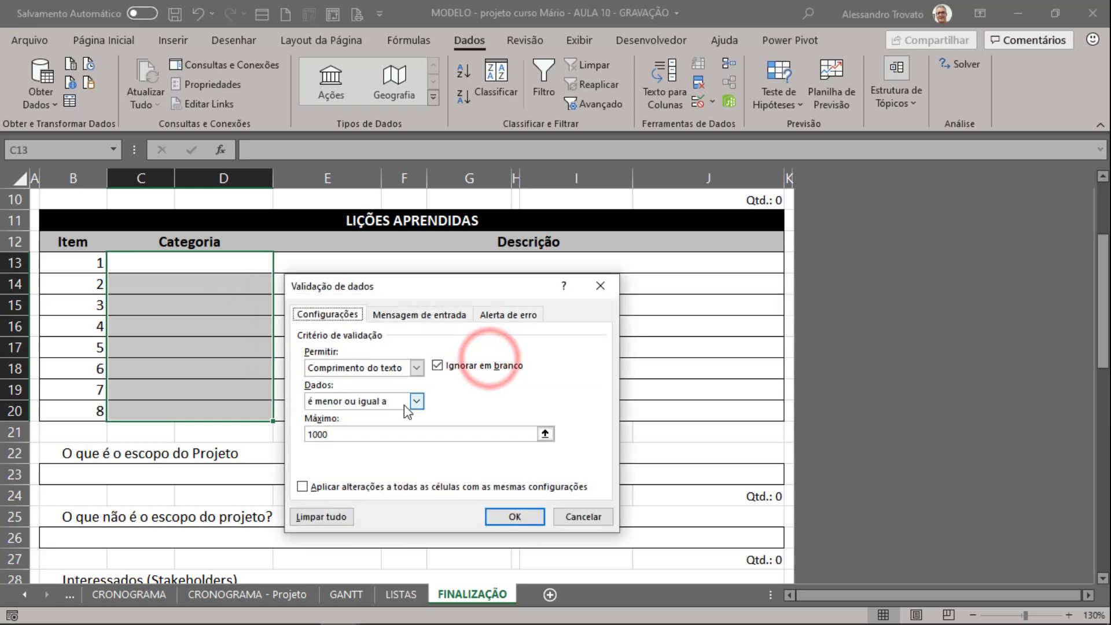
click(321, 516)
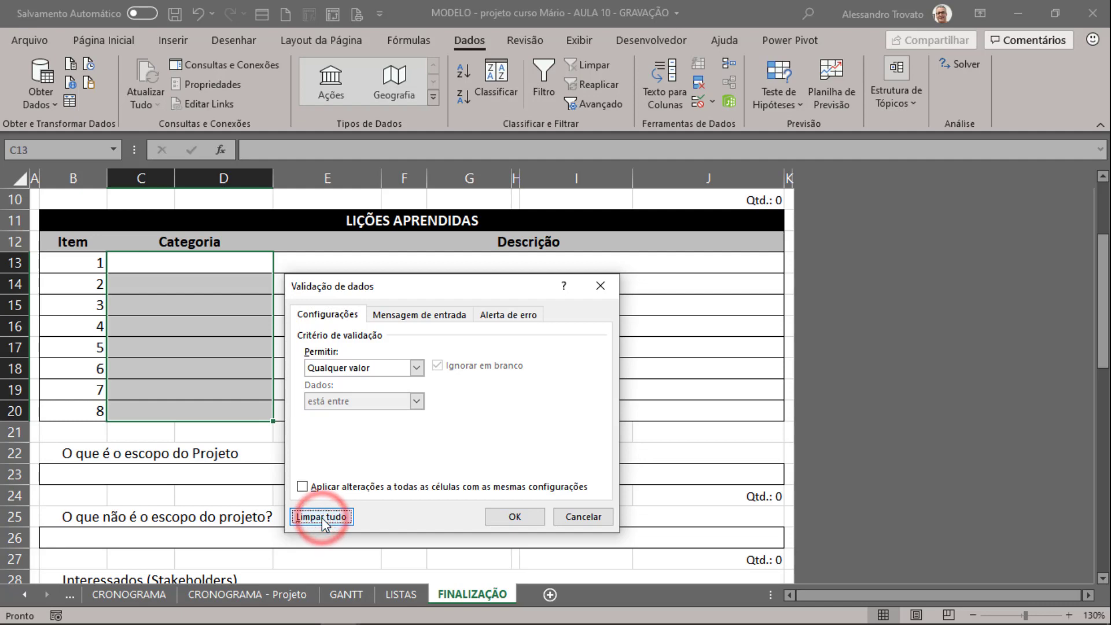
click(358, 367)
click(323, 414)
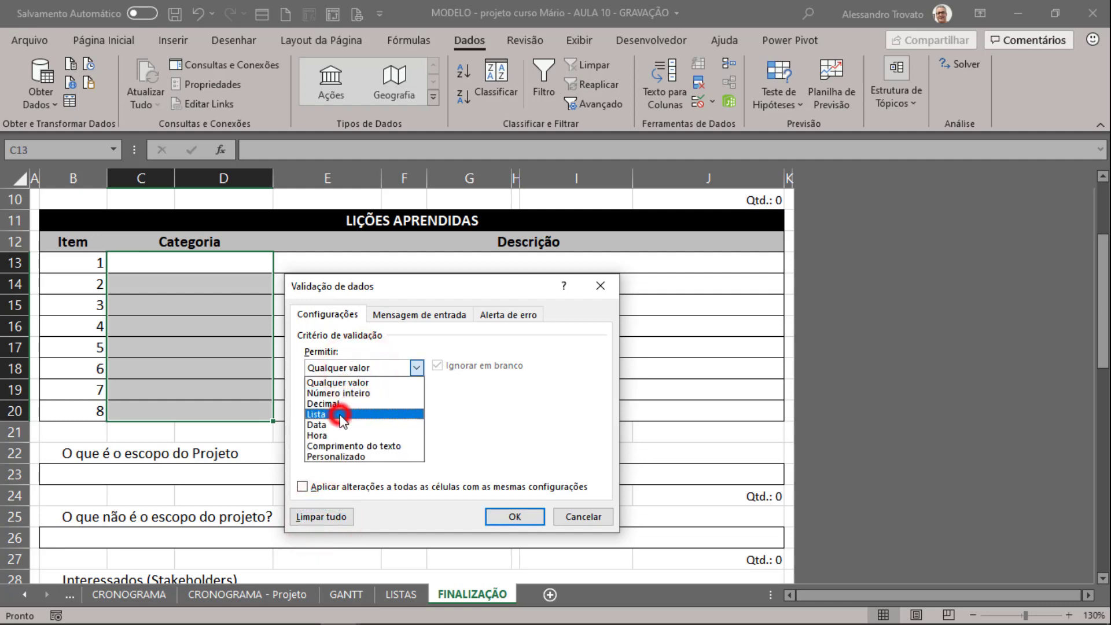
click(337, 420)
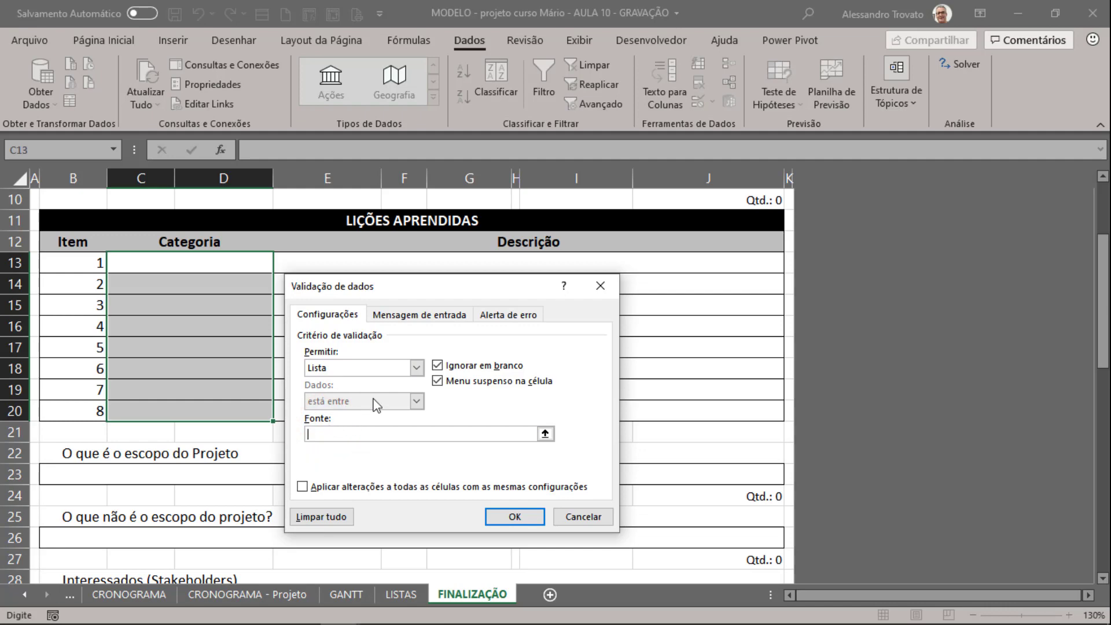
text(=)
text(_cat)
key(BackSpace)
key(BackSpace)
key(BackSpace)
text(Categori)
text(as)
key(BackSpace)
key(BackSpace)
key(BackSpace)
key(BackSpace)
key(BackSpace)
key(BackSpace)
key(BackSpace)
key(BackSpace)
key(BackSpace)
key(BackSpace)
key(F3)
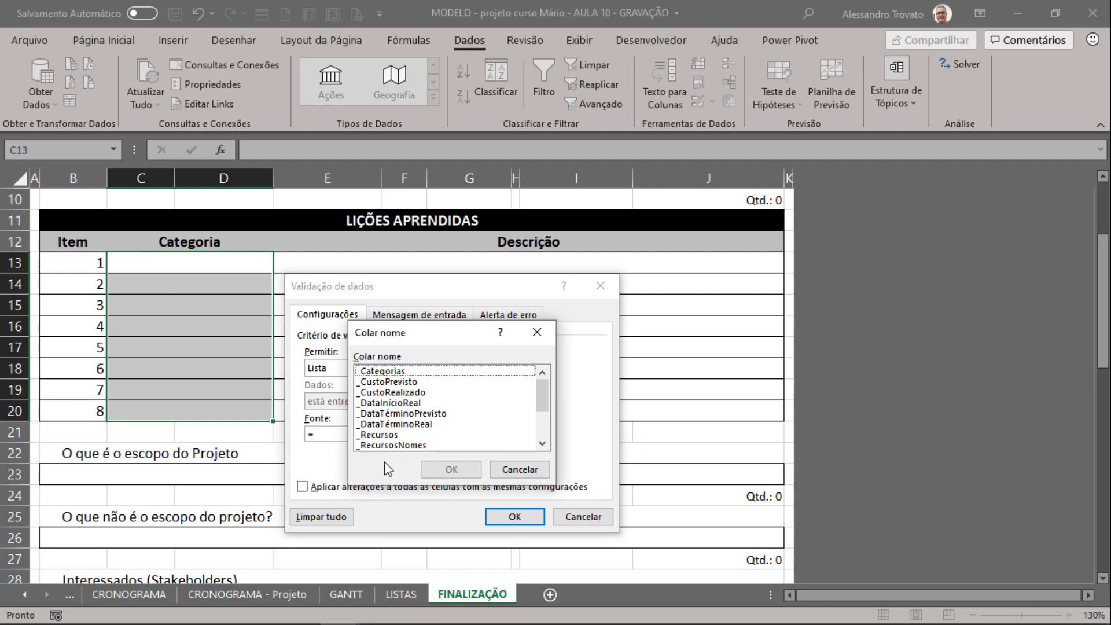
click(386, 371)
click(448, 468)
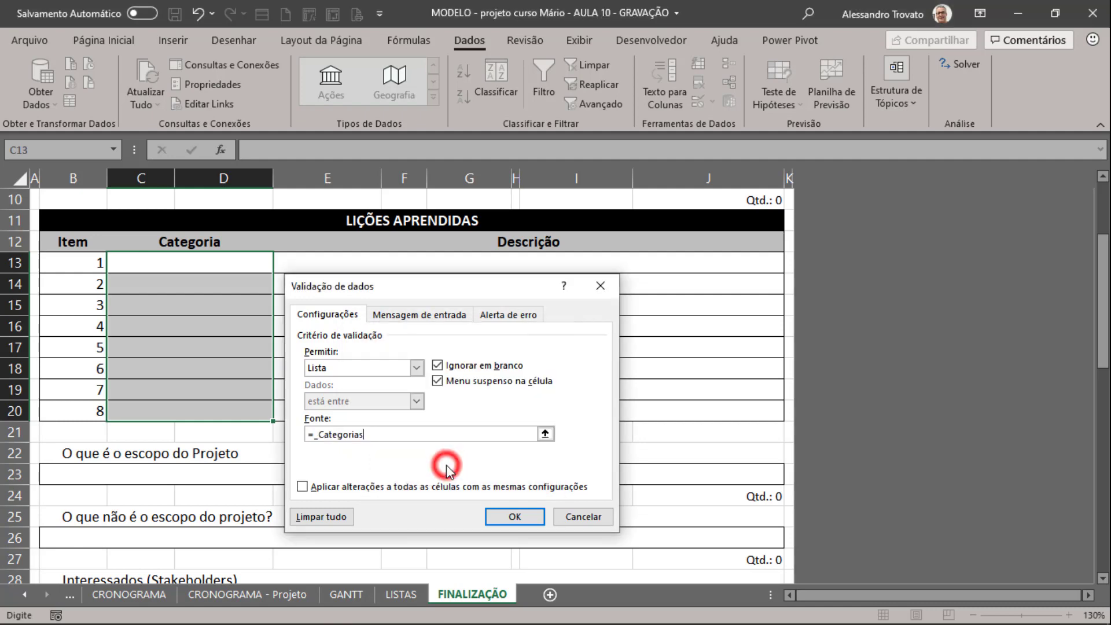
click(506, 517)
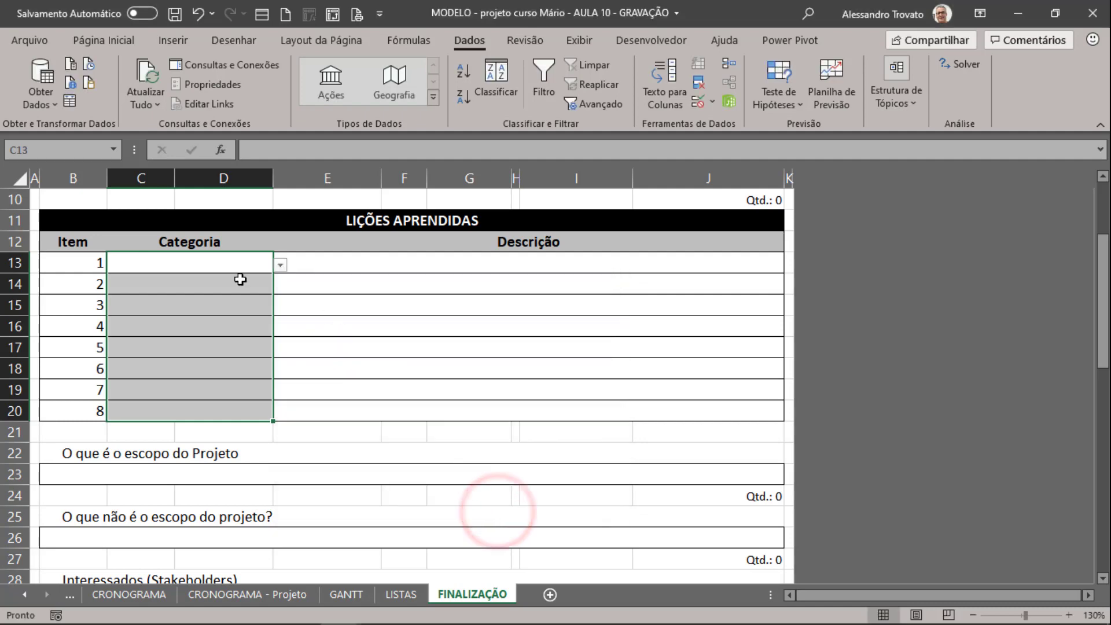
Step: Try the dropdown: item 1 as Documentação, described 'Faltou assinatura final dos stakeholders'
click(212, 281)
click(213, 265)
click(280, 265)
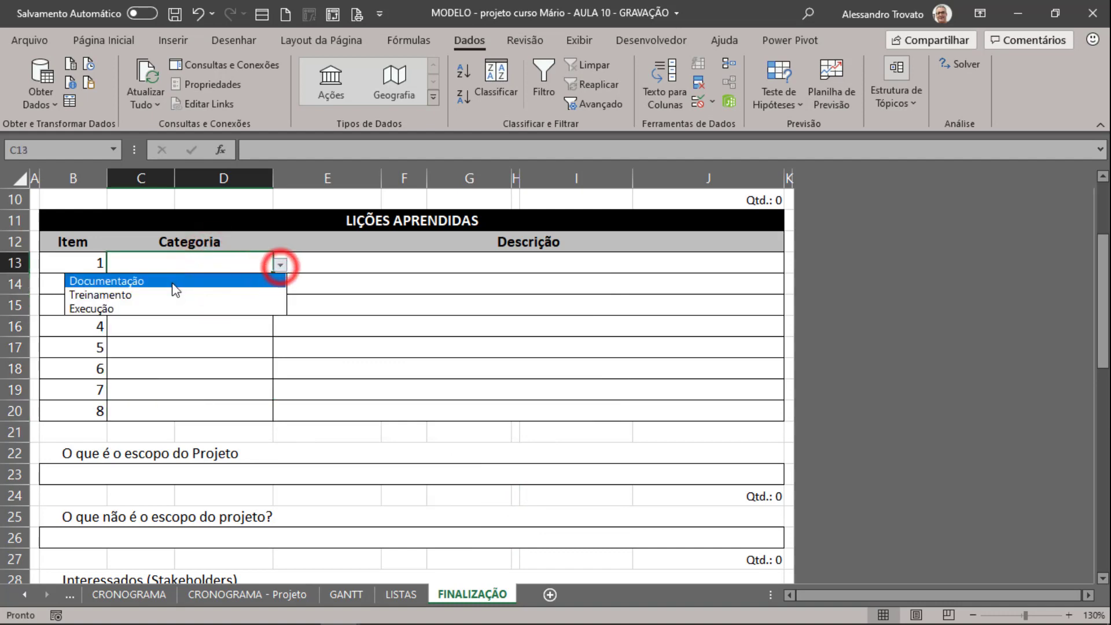
click(132, 282)
click(288, 262)
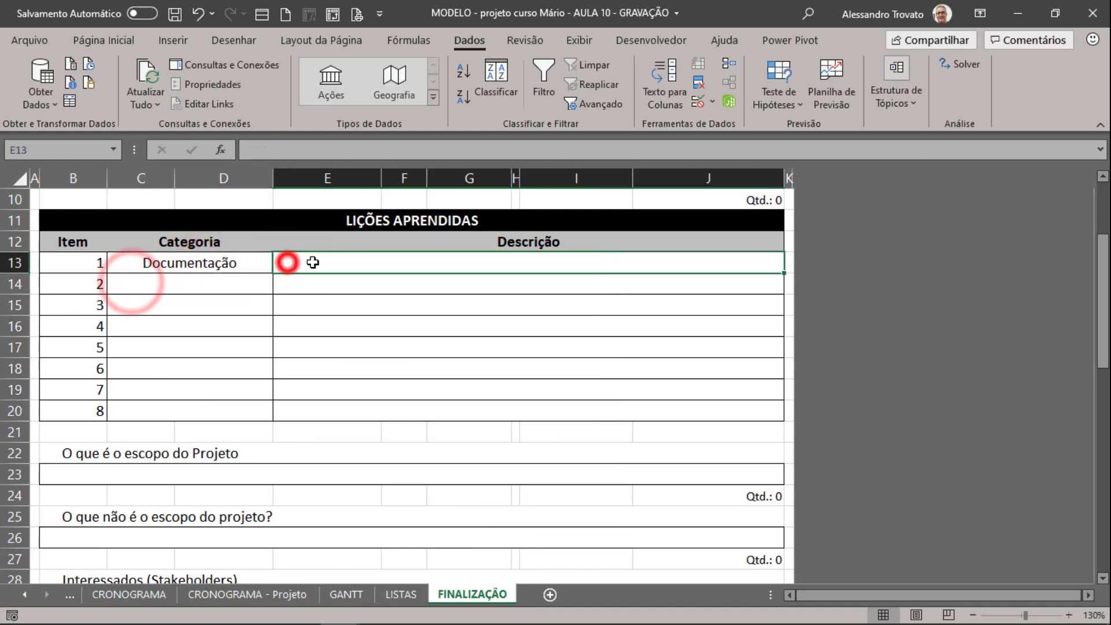
text(Faltou assina)
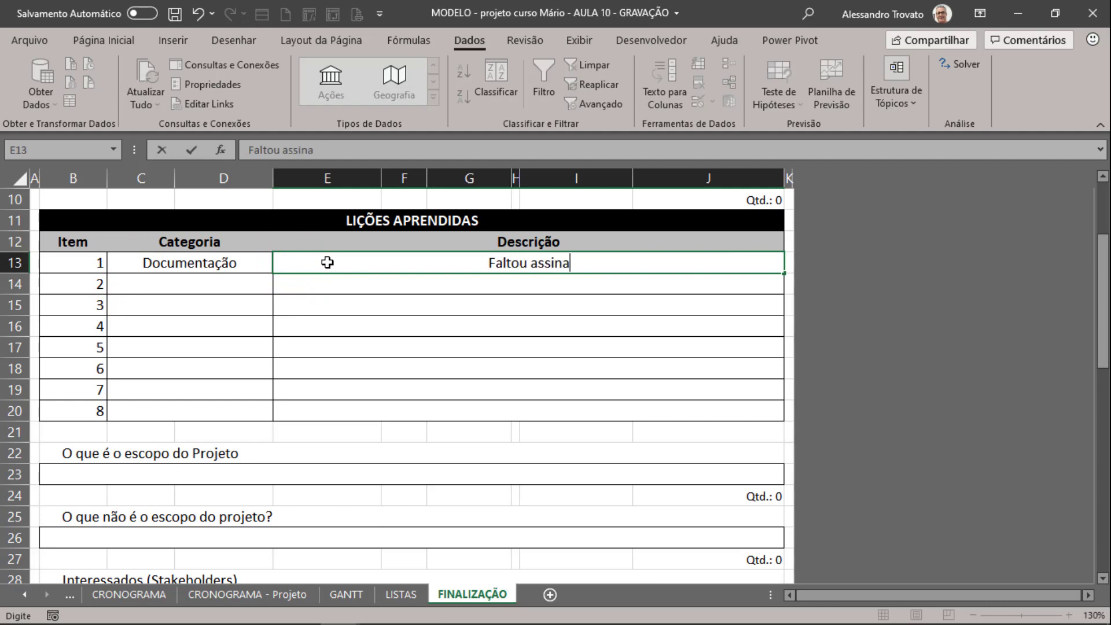
text(tura final do)
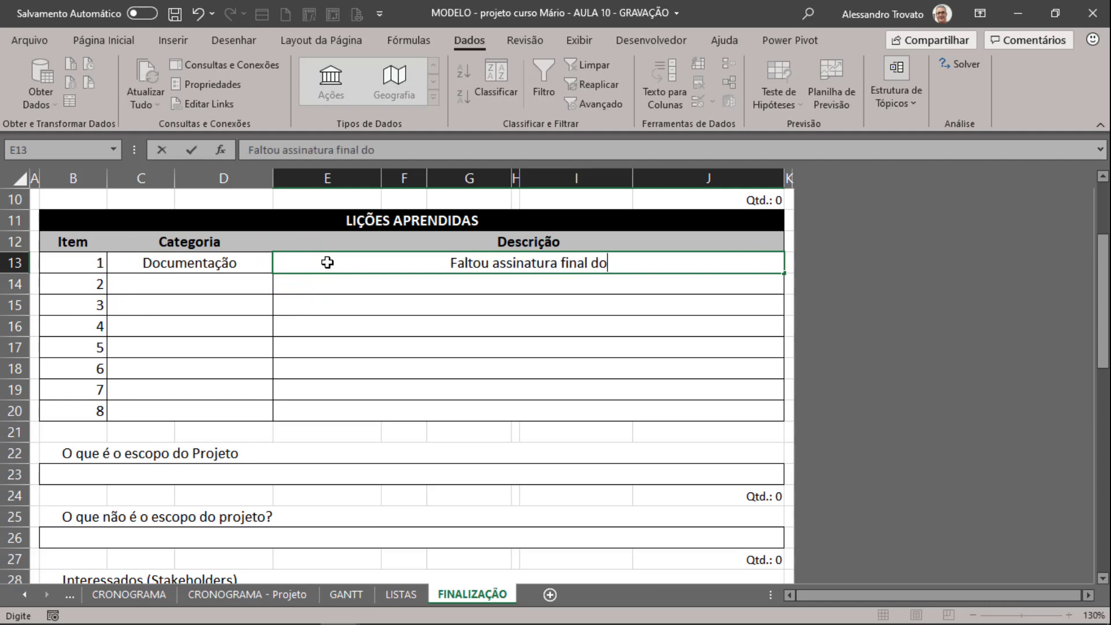
text(s stakeho)
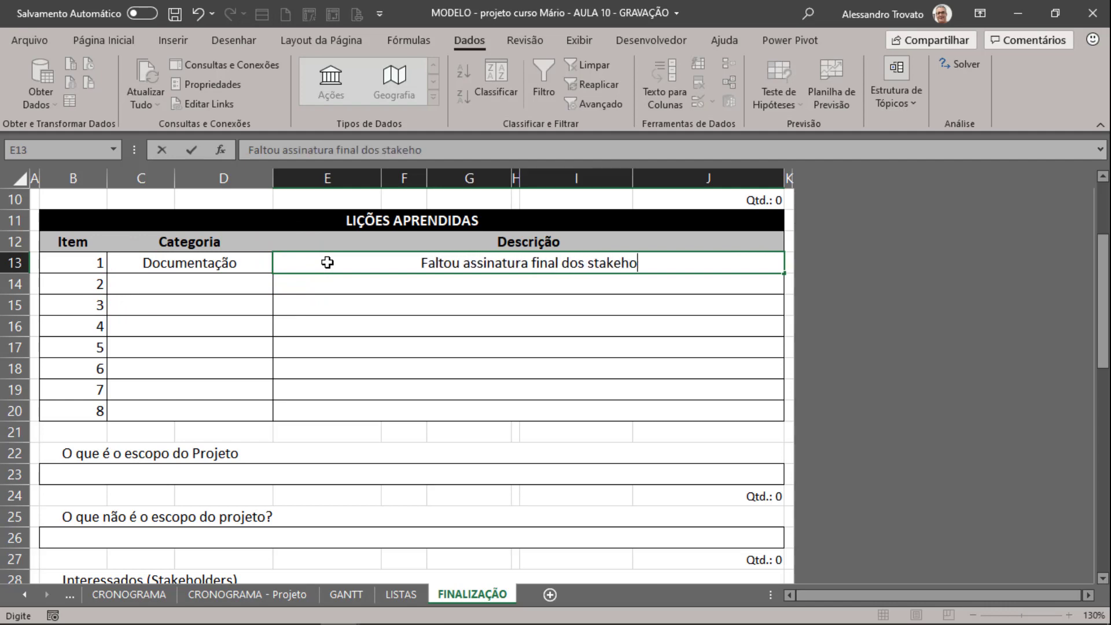
text(lders)
key(Return)
Step: Delete the trial description from E13 and the Documentação category from C13
click(327, 263)
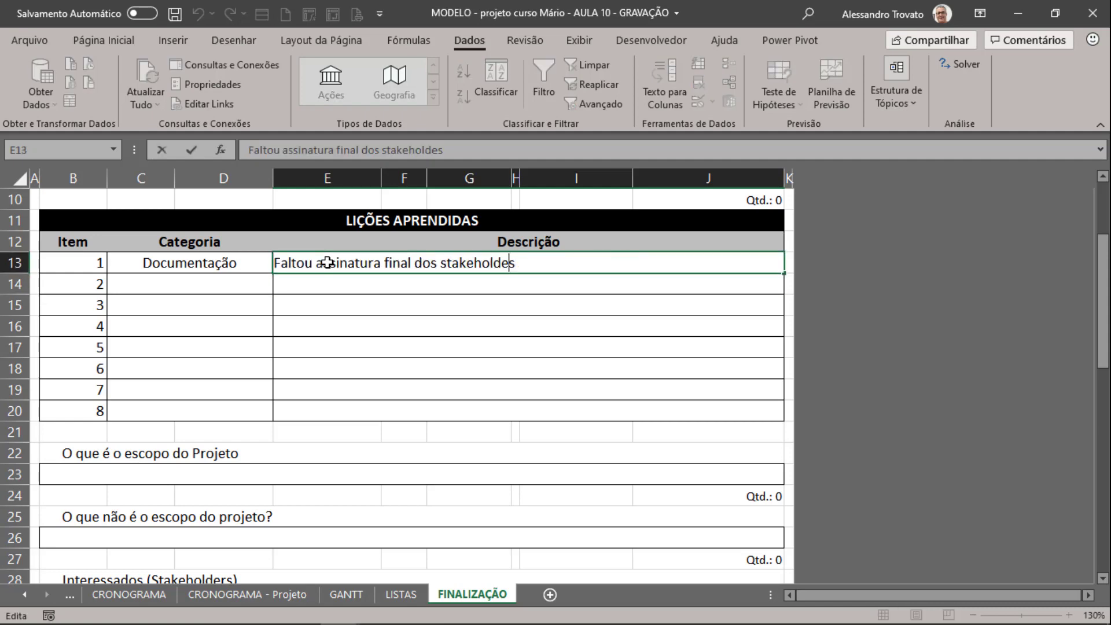
key(Return)
click(323, 263)
scroll(461, 389, up, 2)
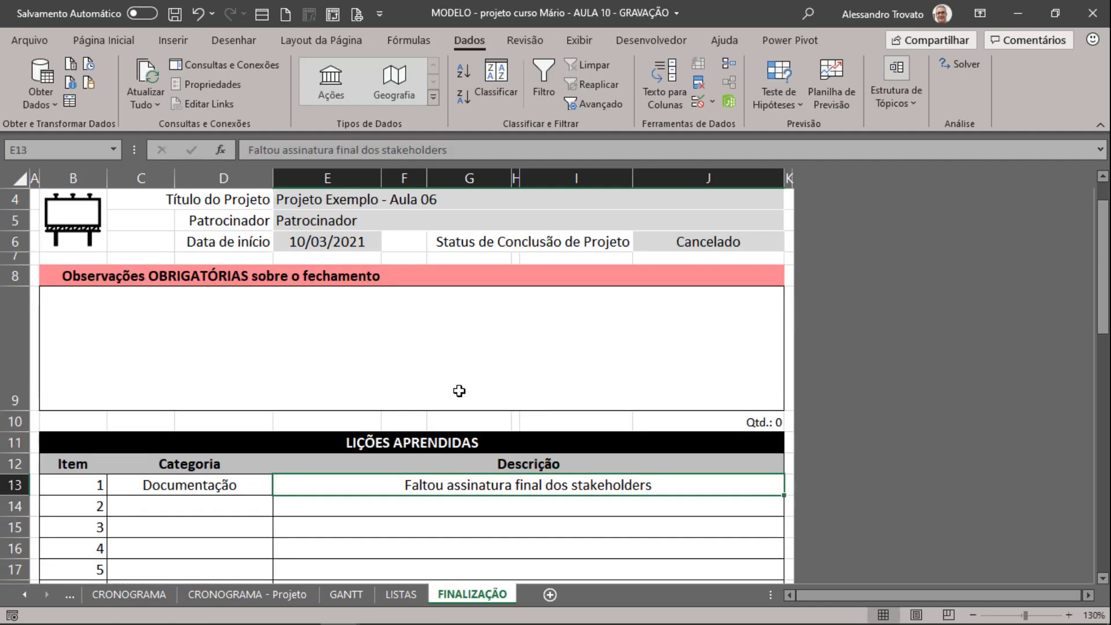
scroll(517, 396, down, 1)
click(523, 428)
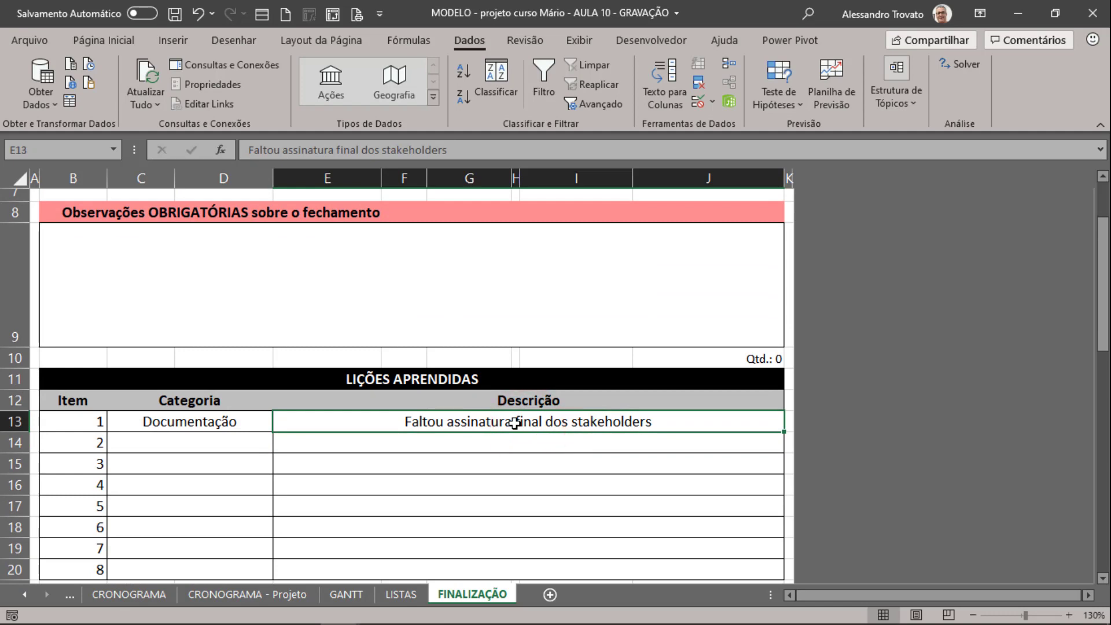
click(596, 421)
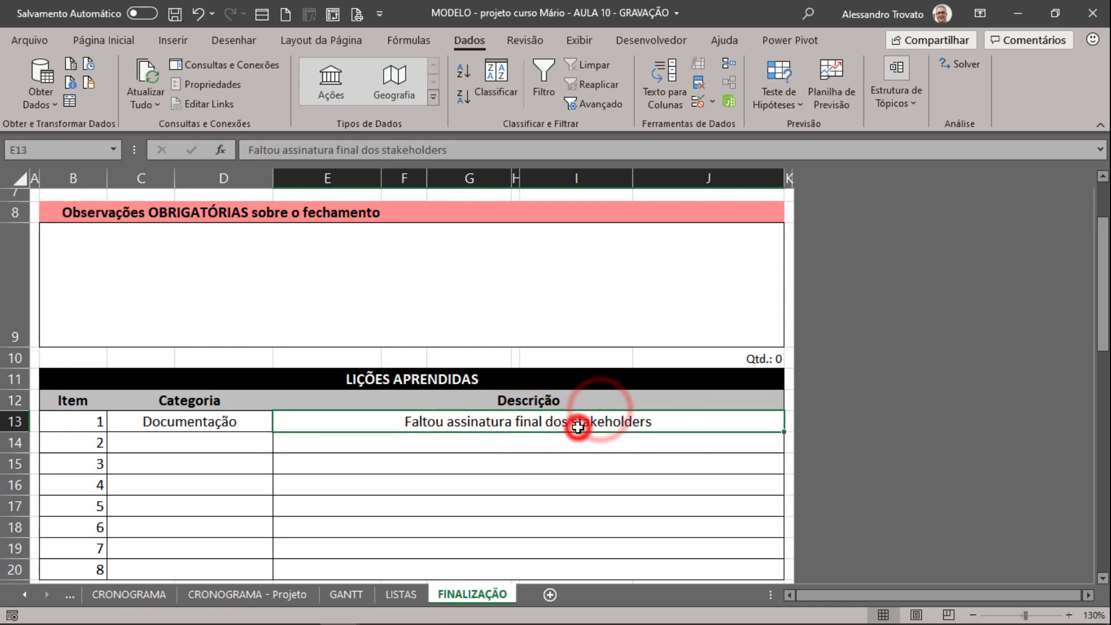
key(Delete)
key(Left)
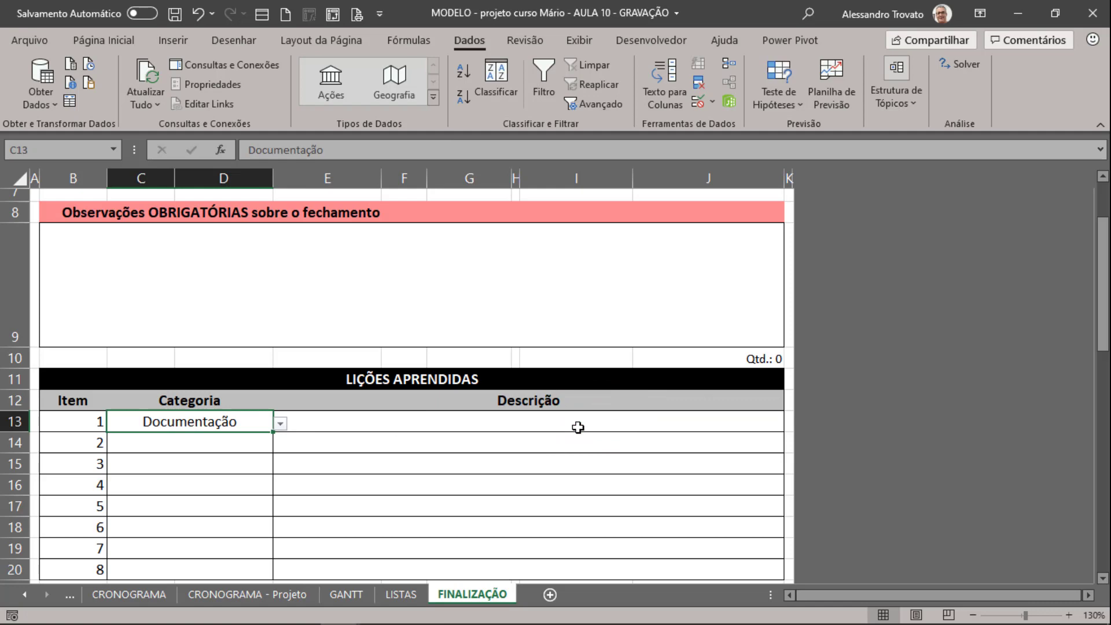
key(Delete)
Step: Inspect the J10 'Qtd.' counter formula and leave it unchanged
click(361, 362)
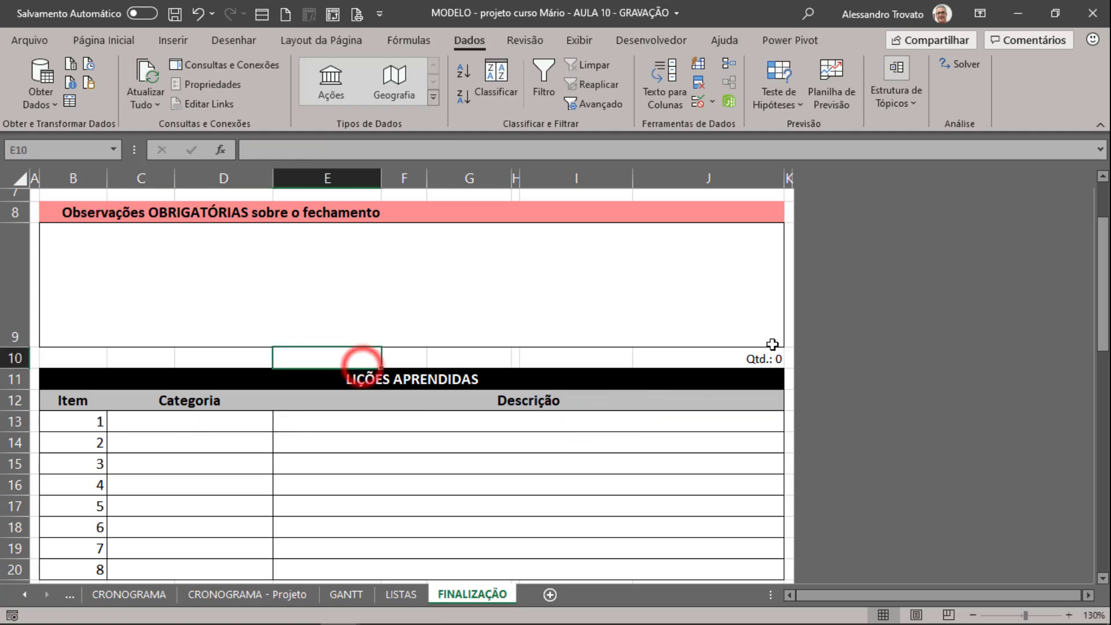
click(762, 363)
key(F2)
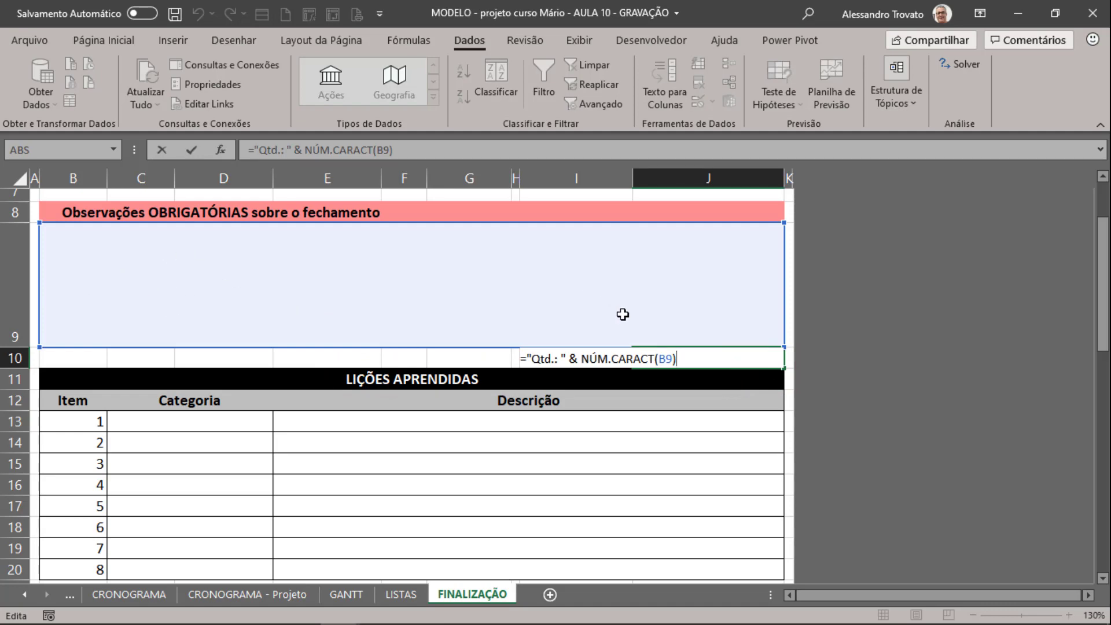
key(ctrl+Return)
scroll(622, 344, down, 2)
scroll(621, 344, up, 1)
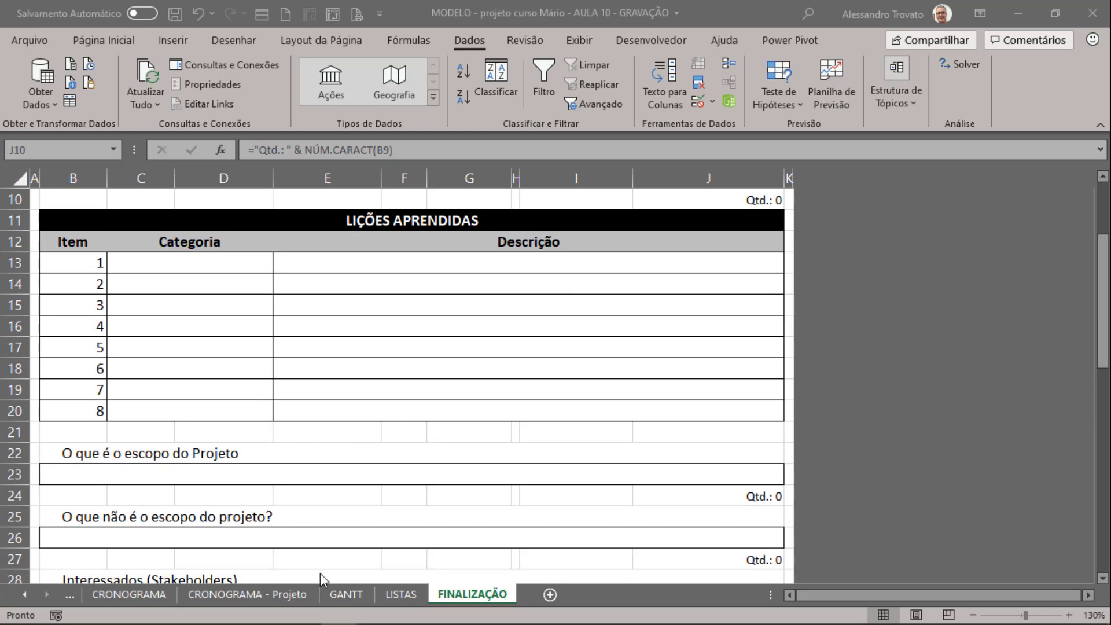
Step: Move the LISTAS sheet after FINALIZAÇÃO and return to FINALIZAÇÃO
click(389, 595)
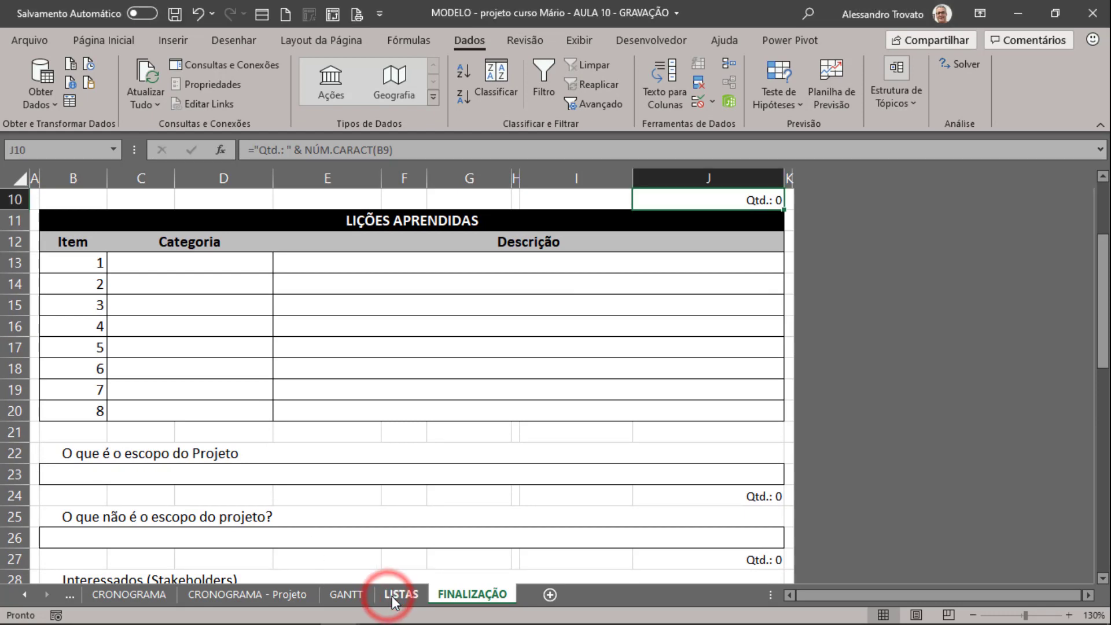
click(391, 595)
drag(518, 595, 518, 595)
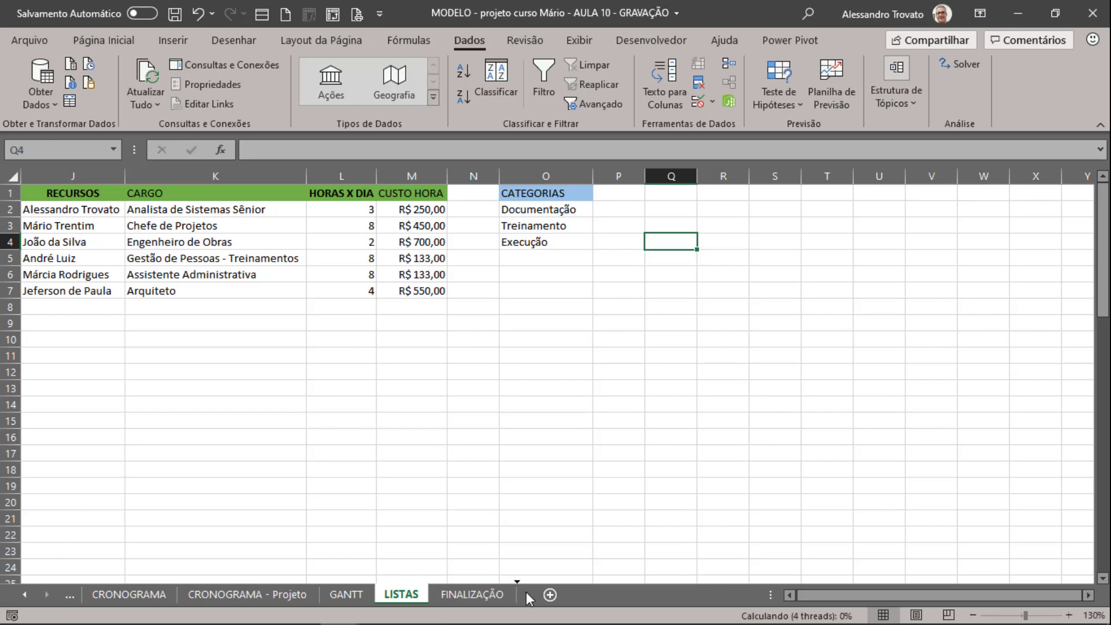
click(435, 595)
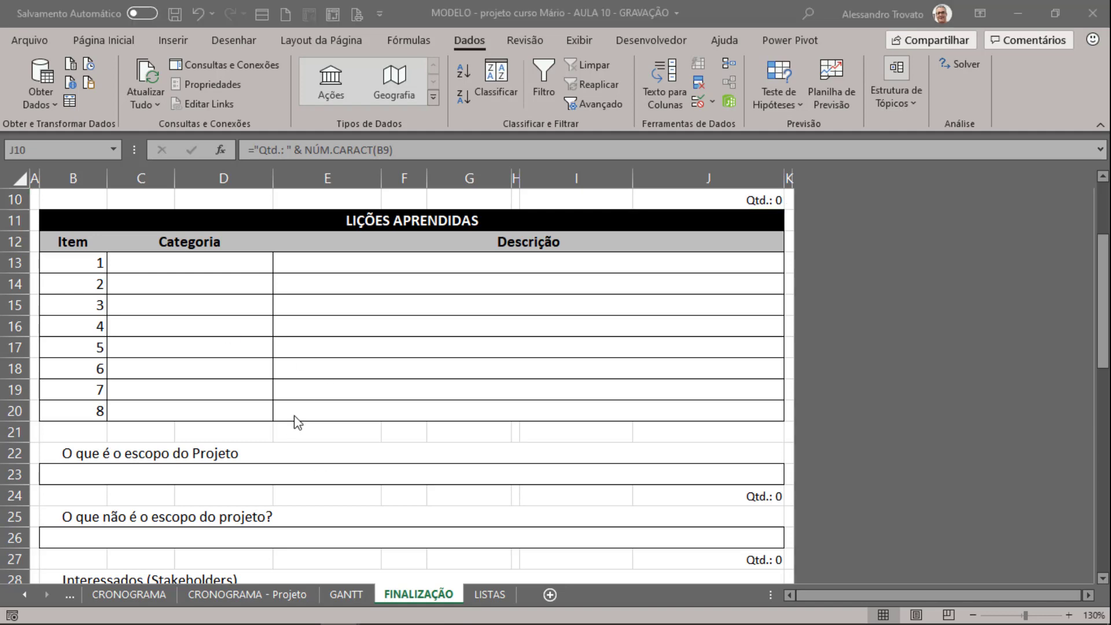
click(461, 377)
scroll(460, 380, down, 1)
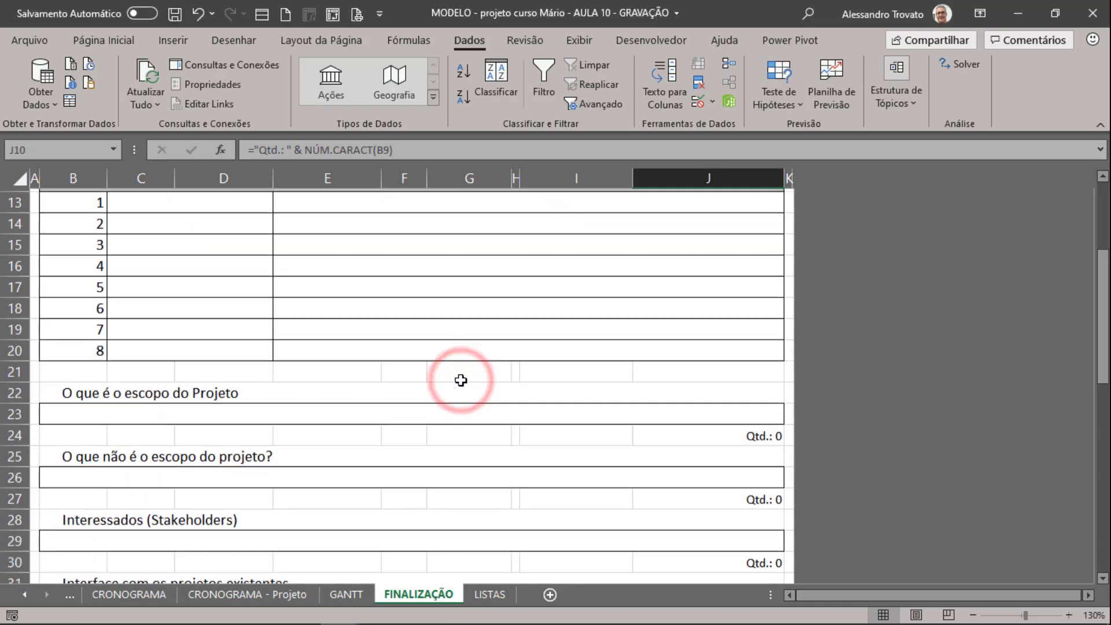
scroll(461, 379, down, 1)
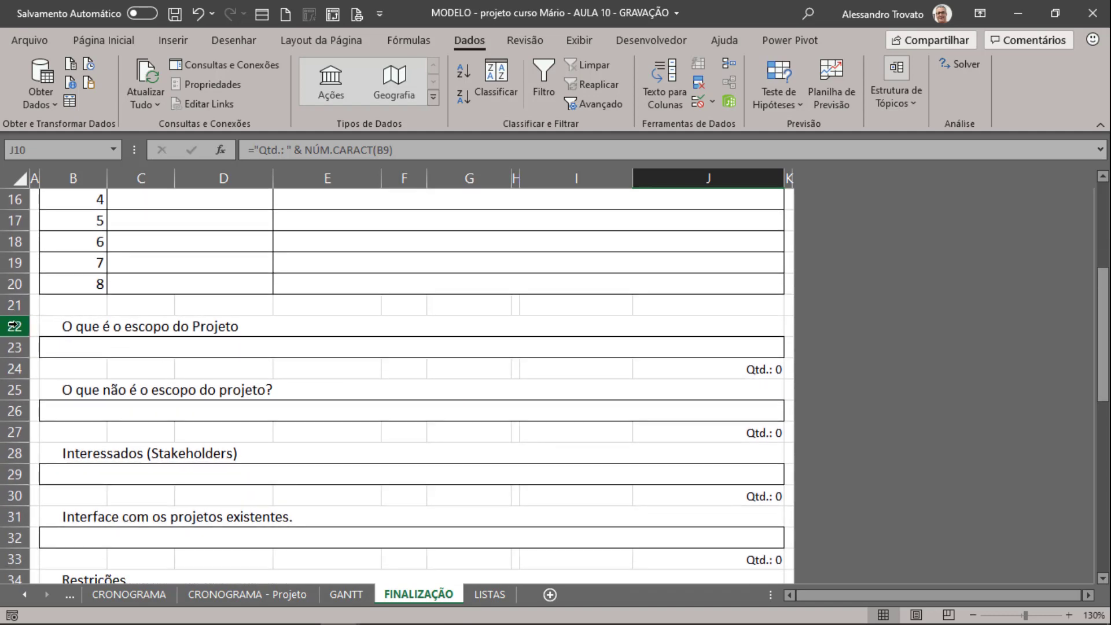
drag(15, 326, 13, 474)
scroll(161, 414, down, 2)
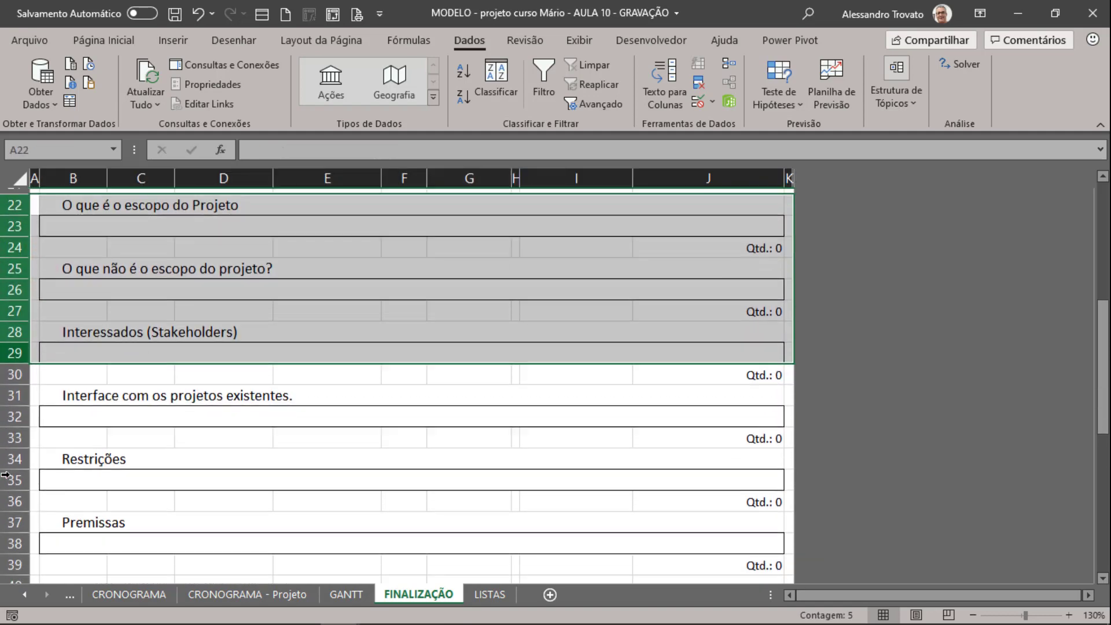
scroll(162, 414, down, 1)
scroll(161, 414, down, 1)
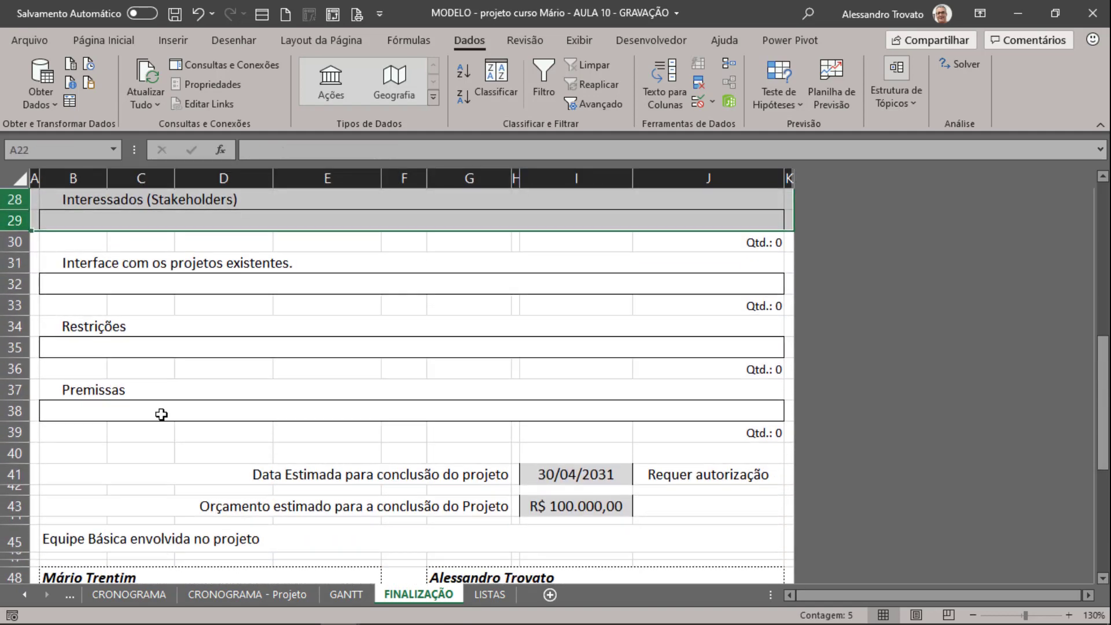
shift+click(17, 432)
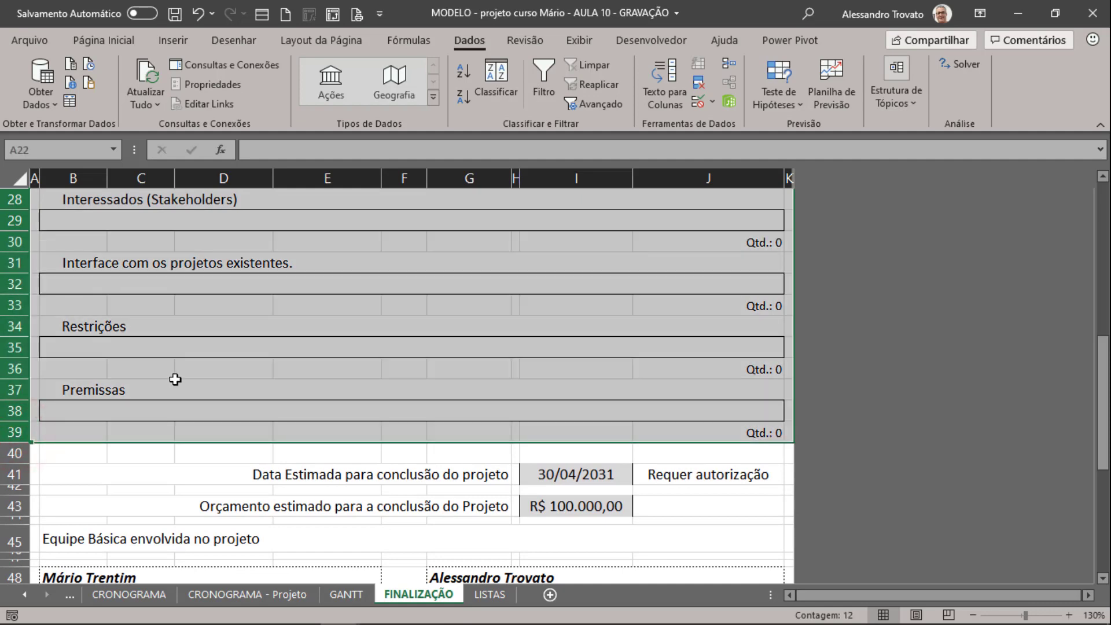
scroll(175, 379, up, 3)
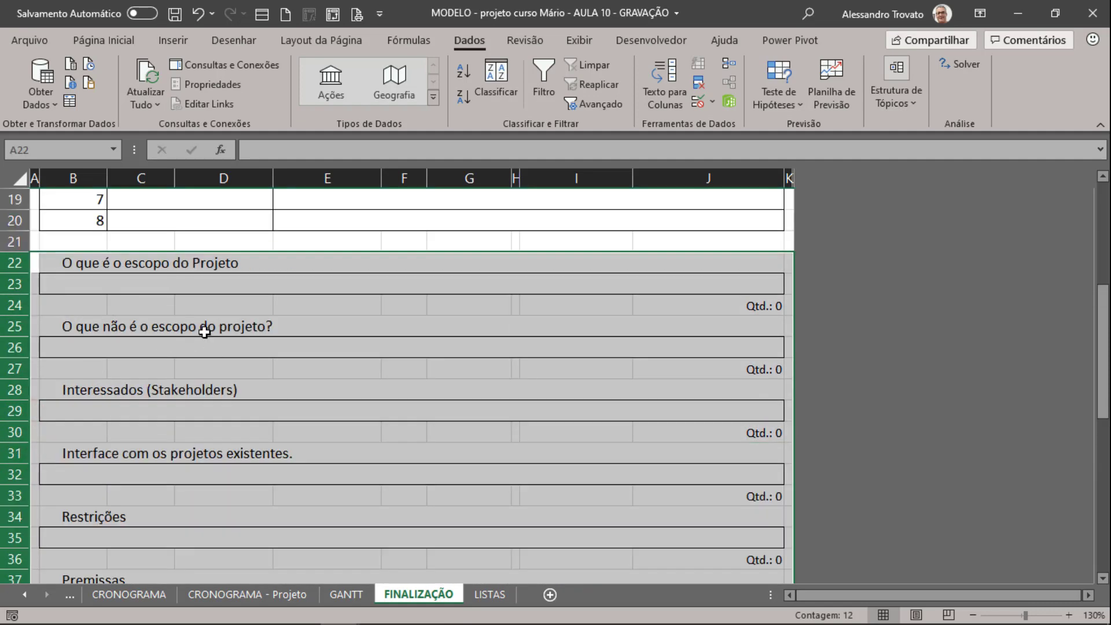
click(201, 328)
click(81, 267)
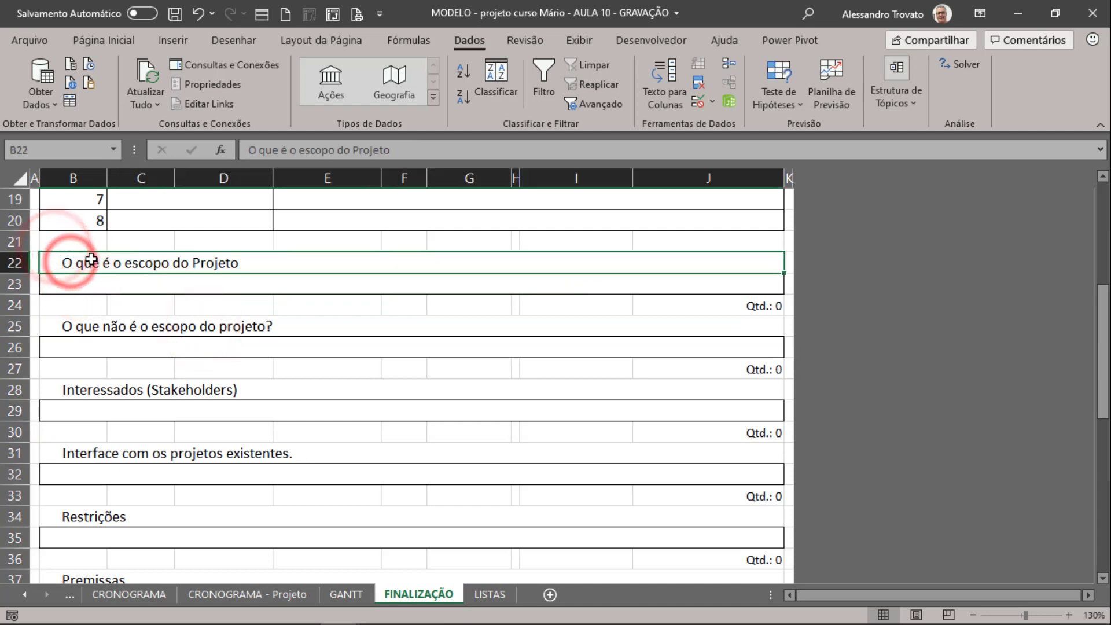
Step: Enter 'CHECK-LIST DE FECHAMENTO' in B22 as bold, centred white text on black fill
text(CHECK-LI)
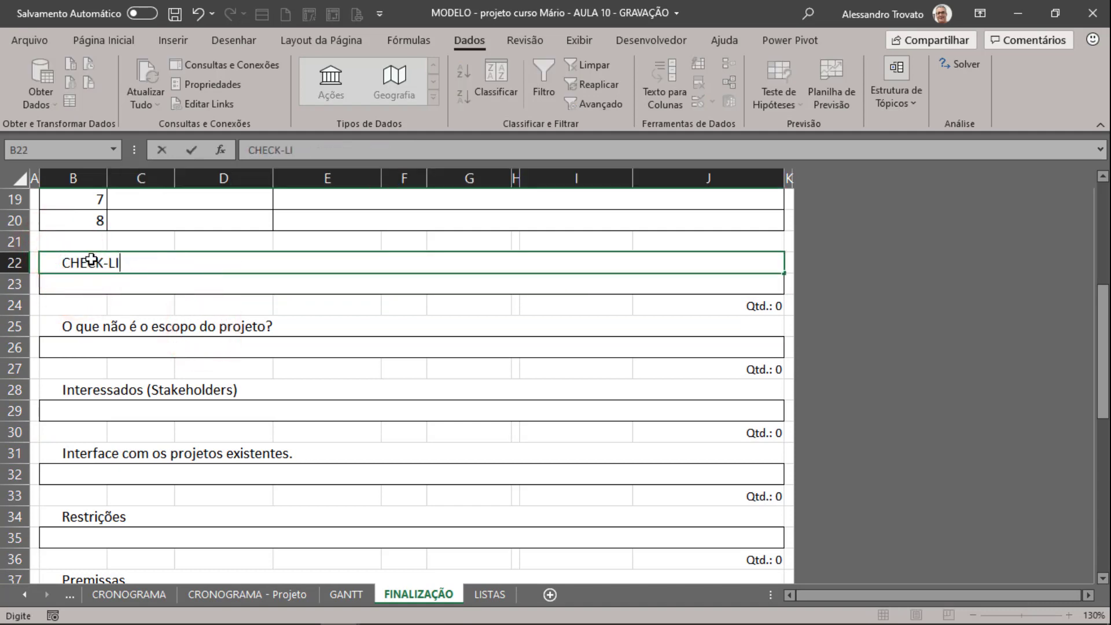
text(ST DE FECHAM)
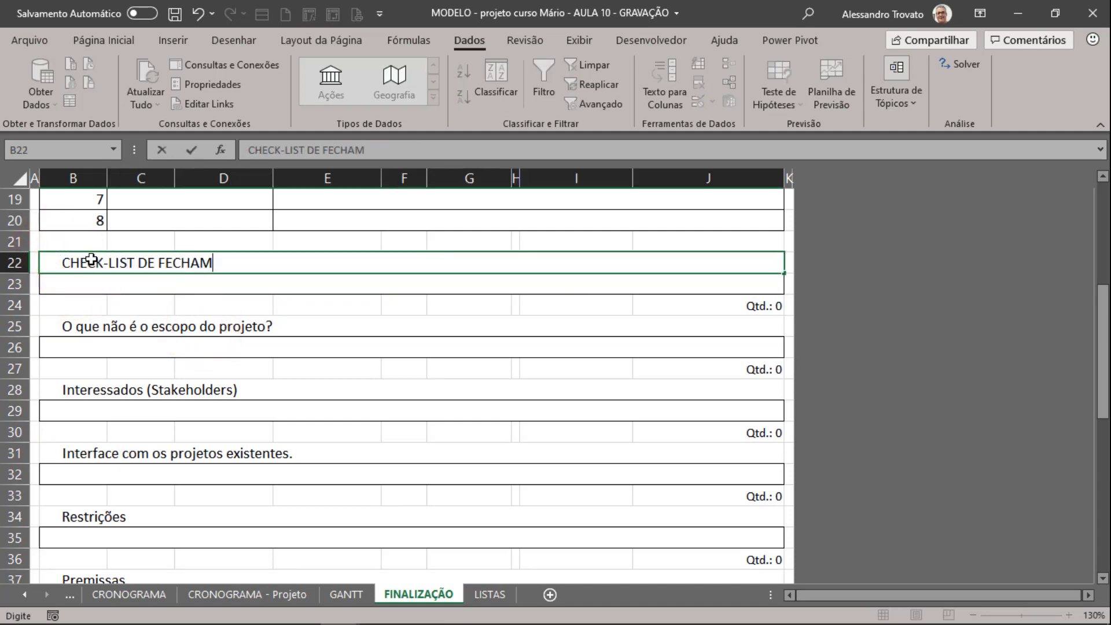
text(ENTO)
key(ctrl+Return)
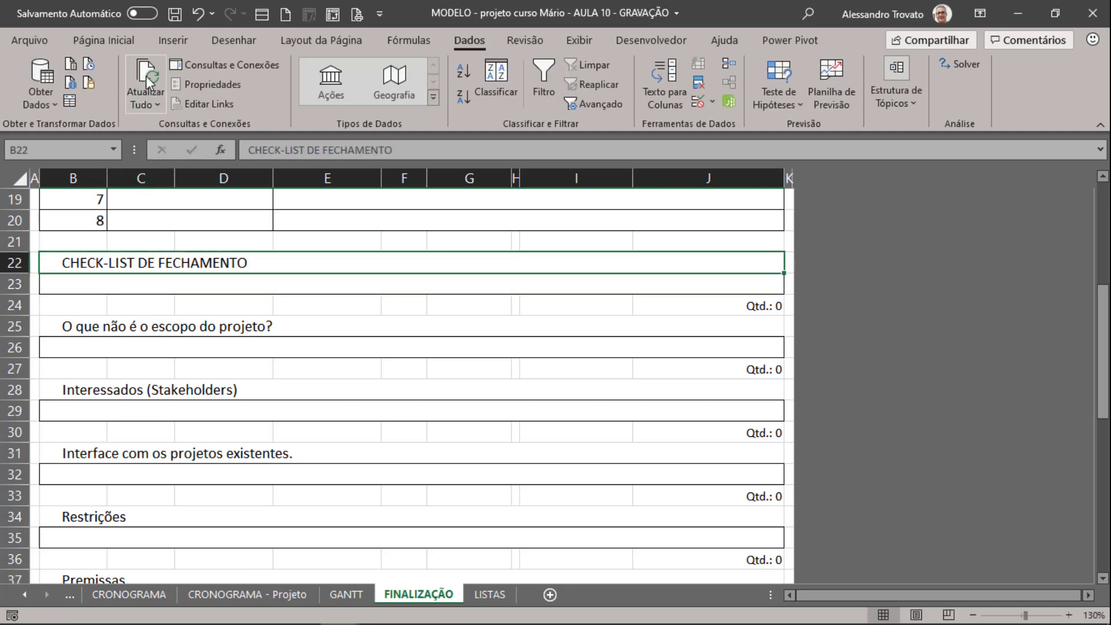
click(93, 42)
click(261, 97)
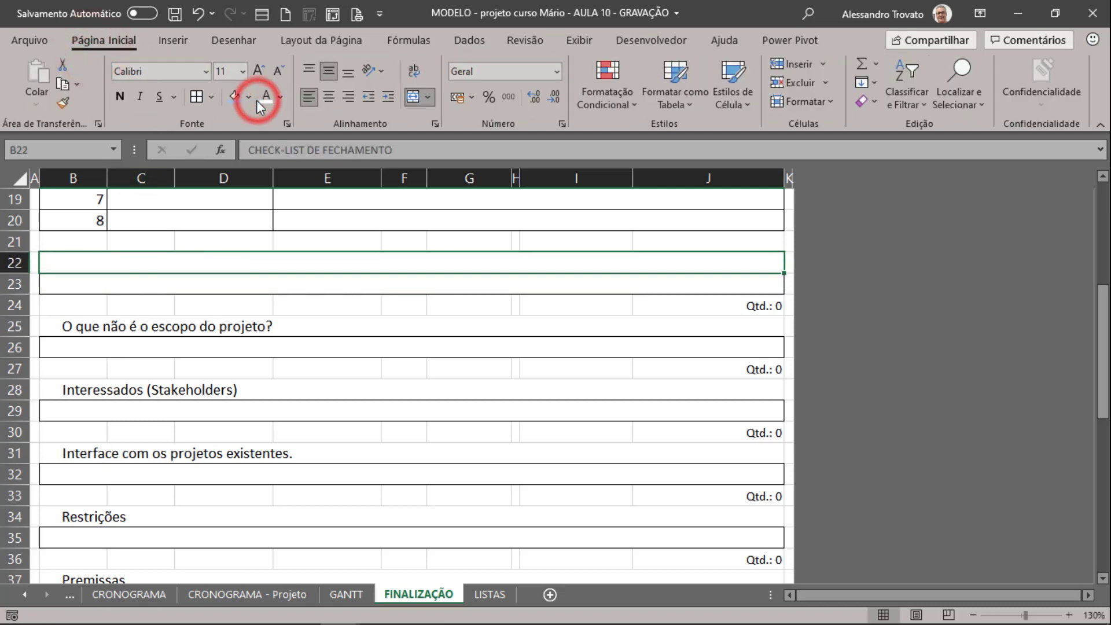
click(249, 97)
click(247, 138)
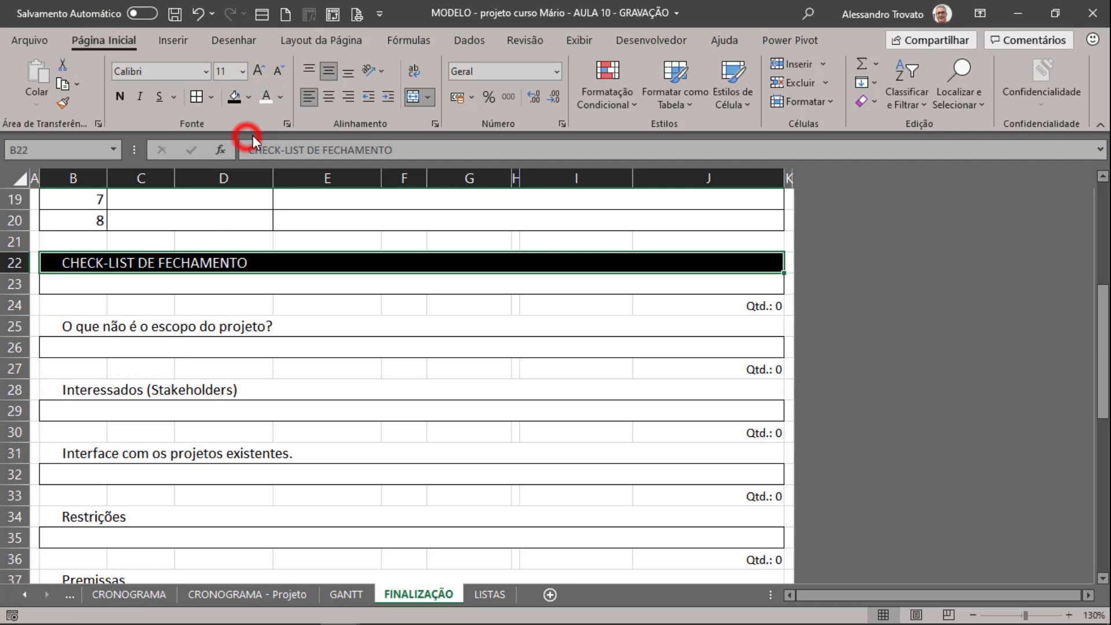
click(265, 99)
click(119, 97)
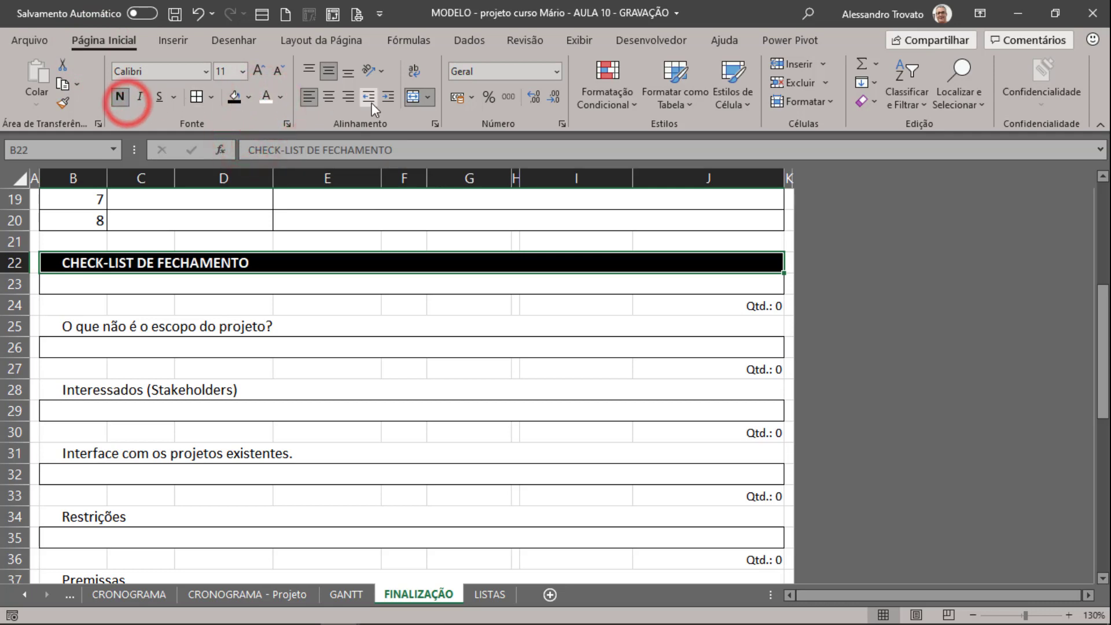
click(328, 97)
Step: Select the old scope question rows starting at row 24
click(462, 373)
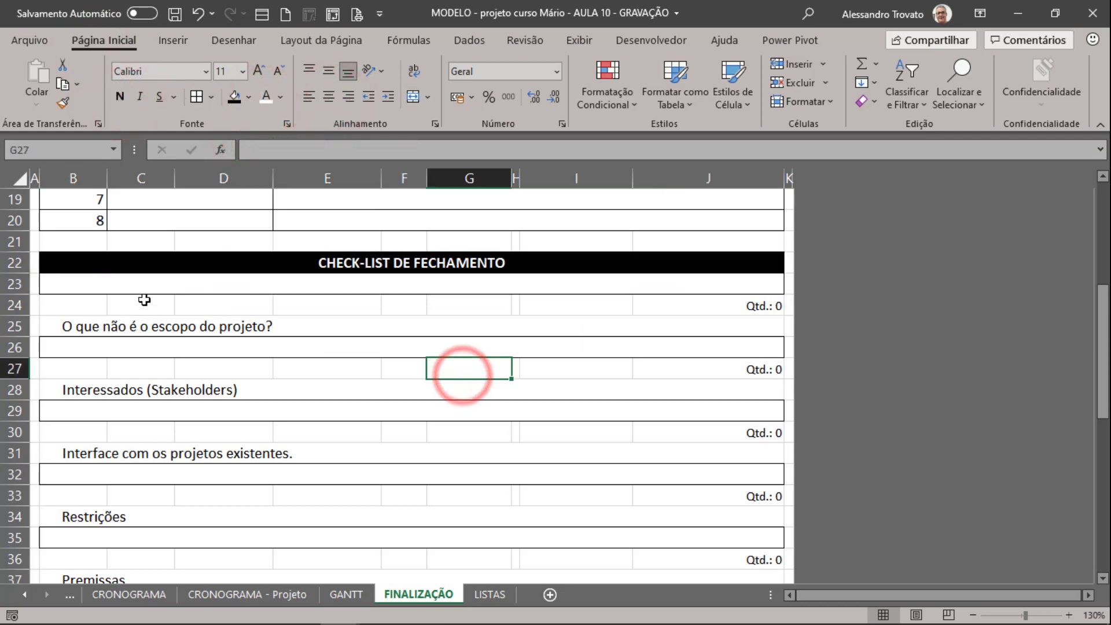
click(16, 305)
drag(16, 304, 13, 410)
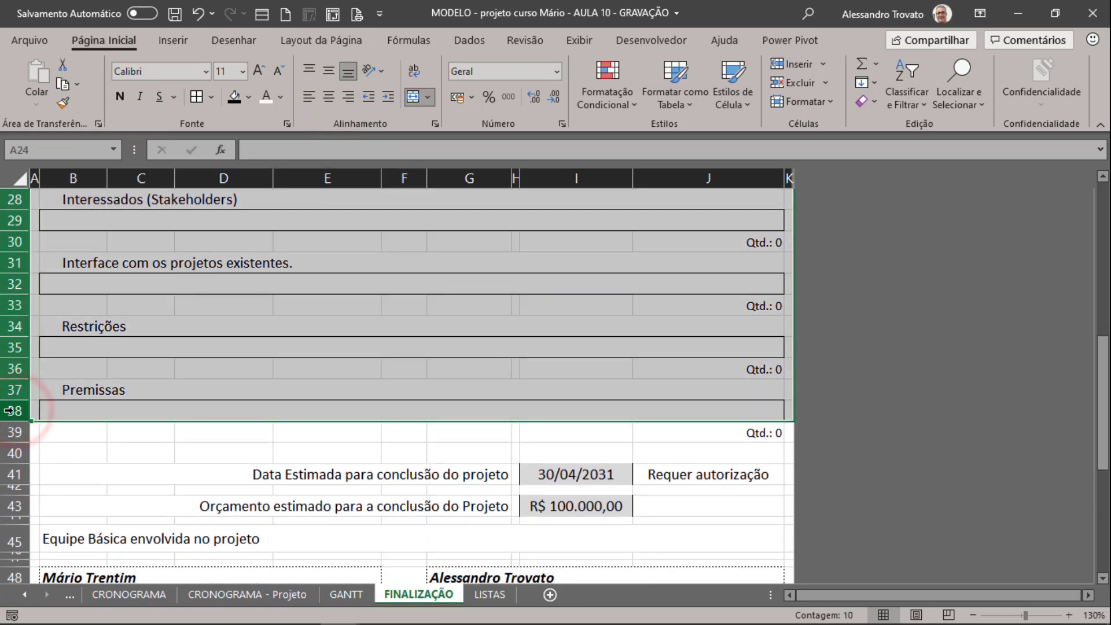
Step: Delete the old scope question rows 24–39
mouse_move(13, 410)
mouse_down()
mouse_move(7, 432)
mouse_move(2, 411)
mouse_up()
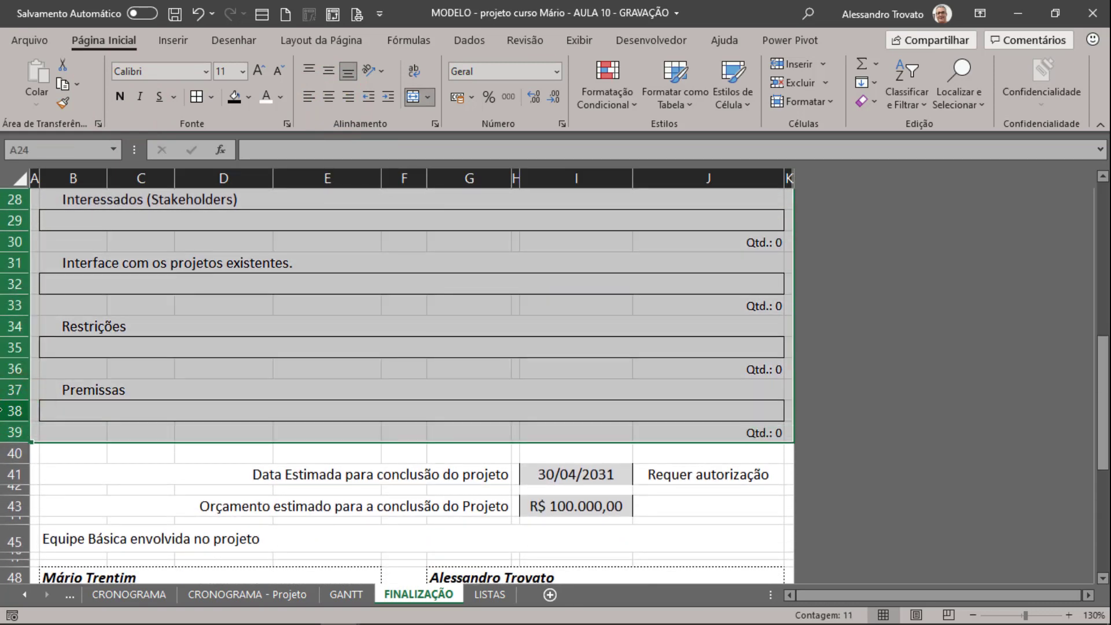
scroll(2, 410, up, 4)
key(ctrl+minus)
click(375, 382)
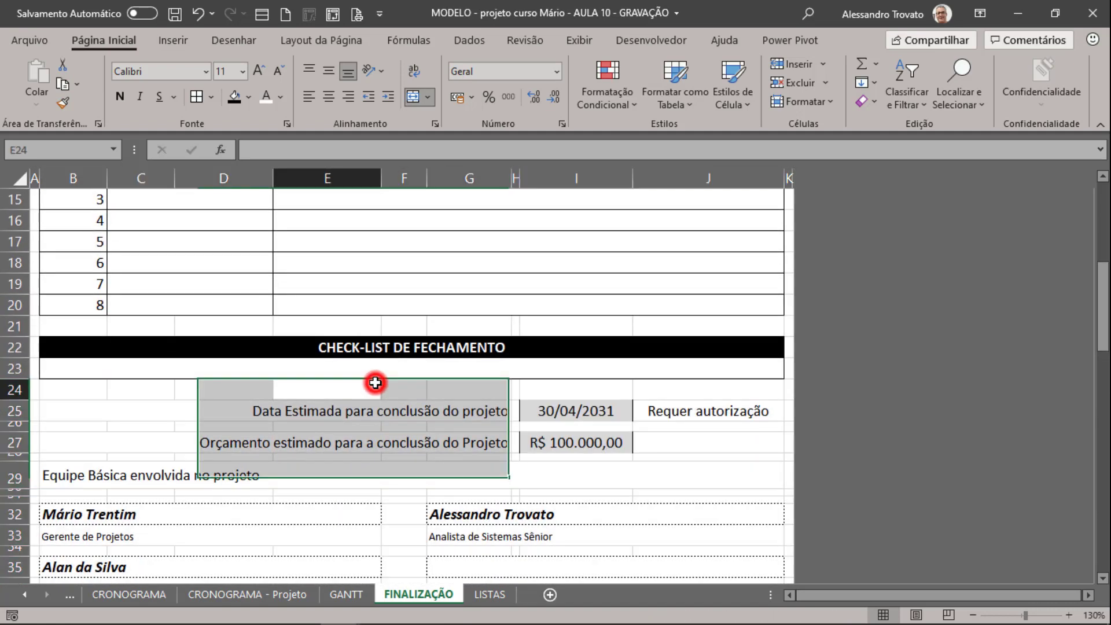
Step: Make the row 23 checklist box about 87 points tall and save the workbook
click(365, 370)
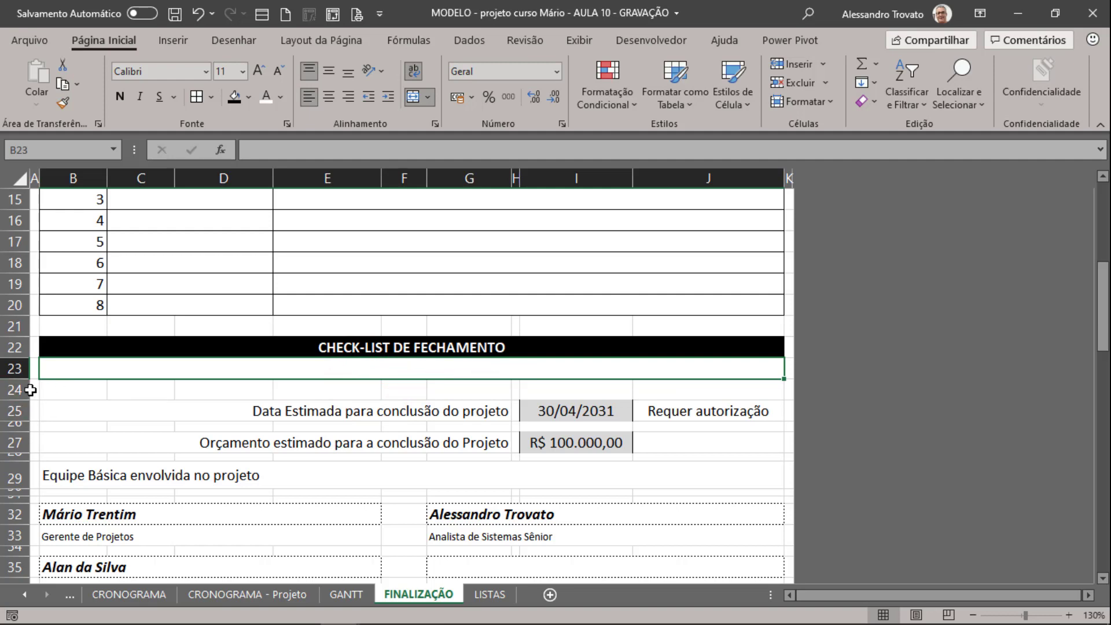
mouse_move(18, 379)
mouse_down()
mouse_move(27, 482)
mouse_move(8, 489)
mouse_up()
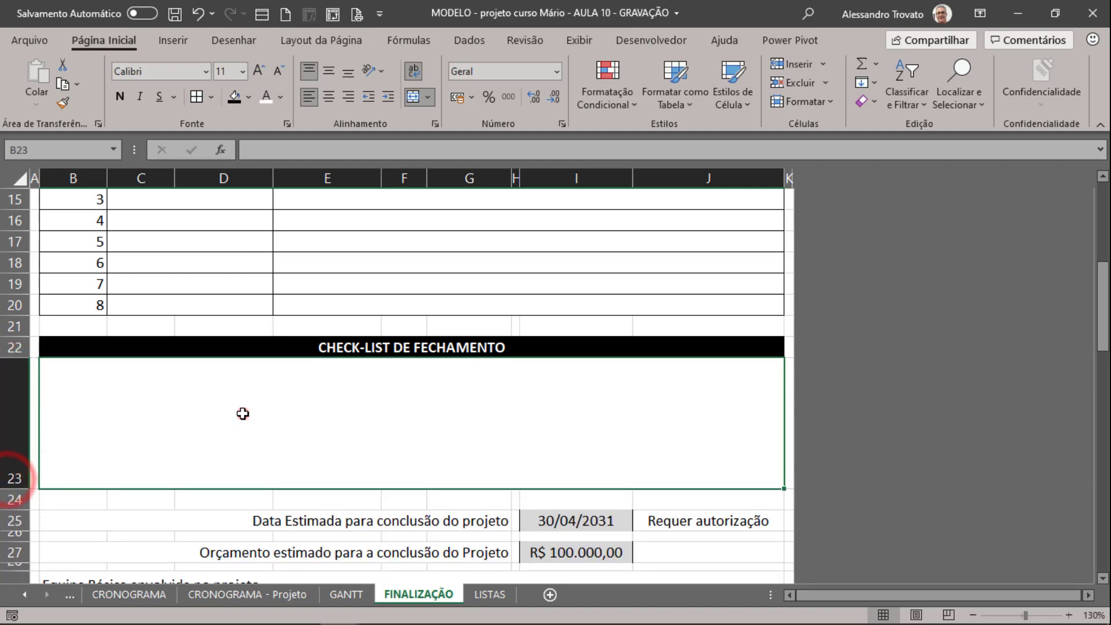
click(241, 415)
click(137, 399)
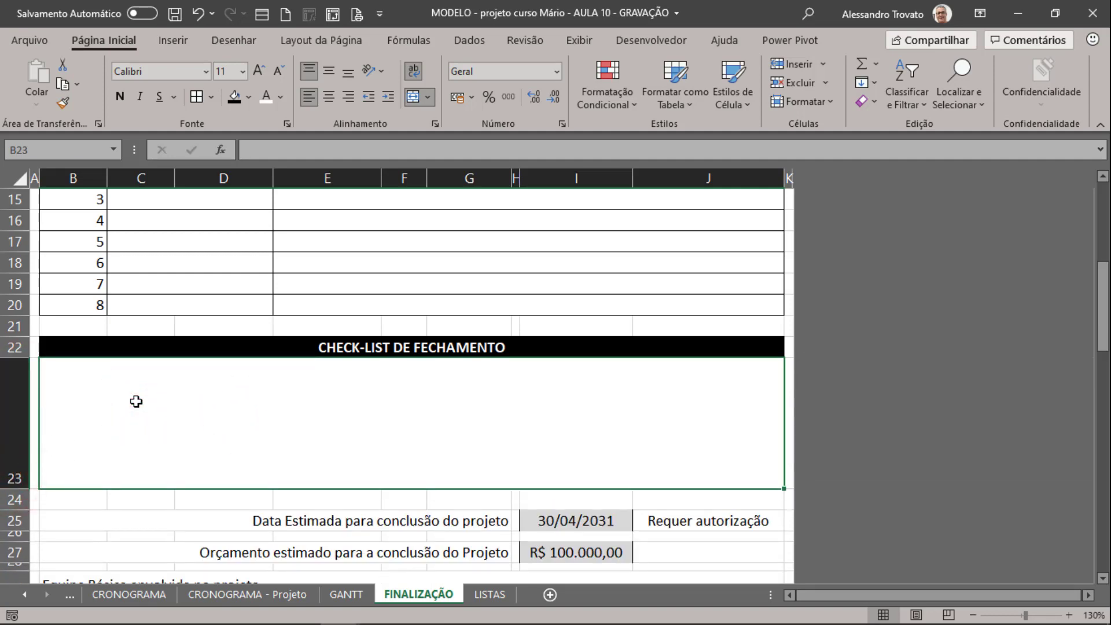
click(254, 398)
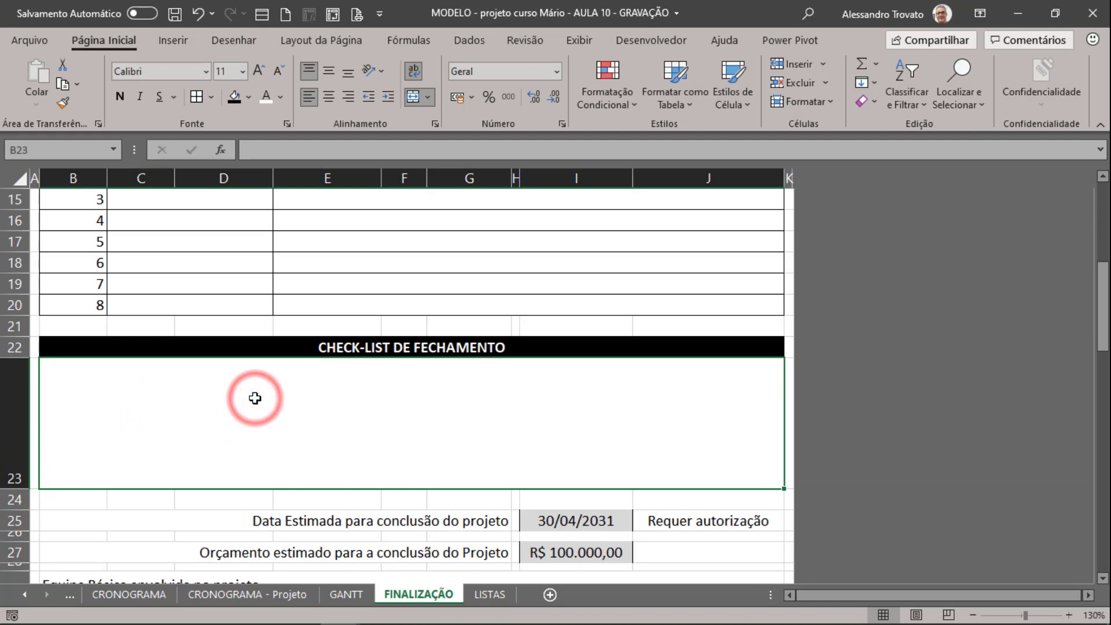
text(fadsçlkjasdçjasdfçjk)
key(Escape)
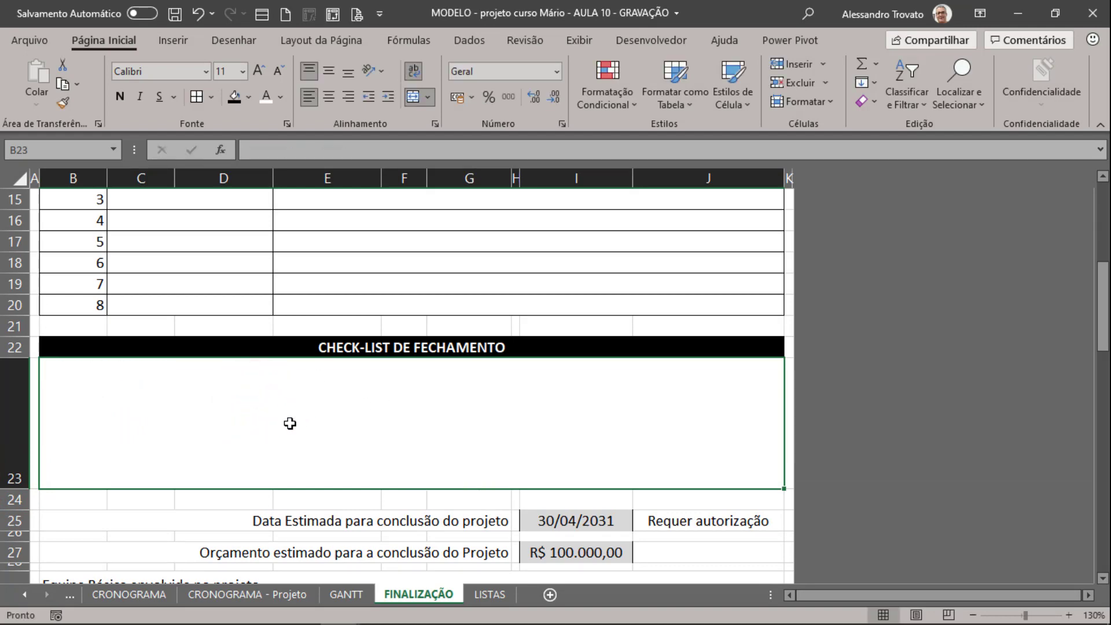
click(340, 416)
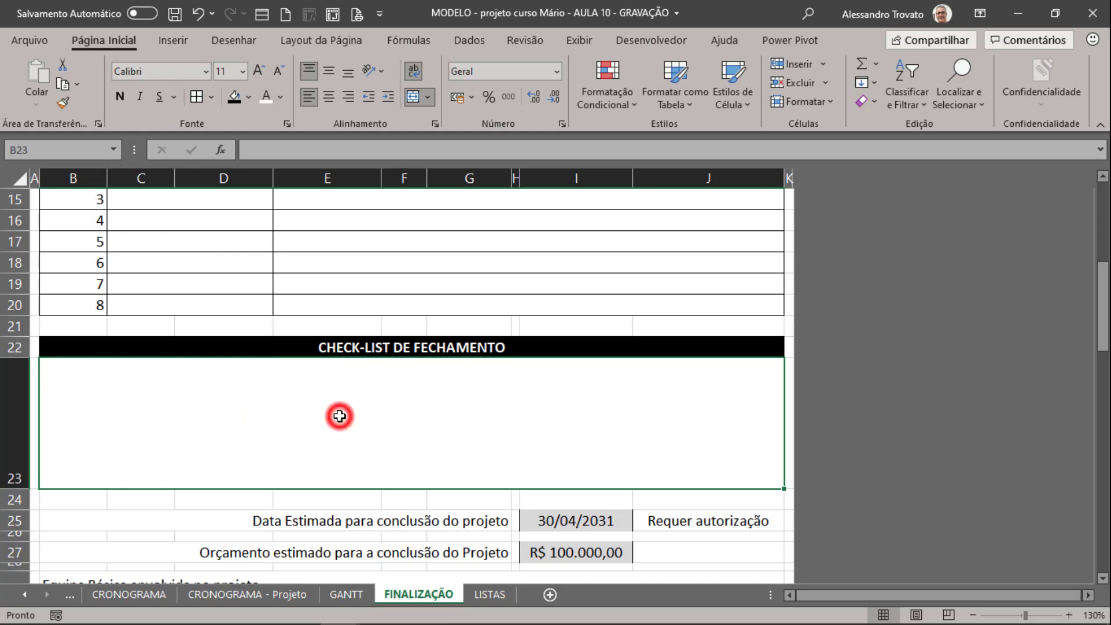
click(174, 14)
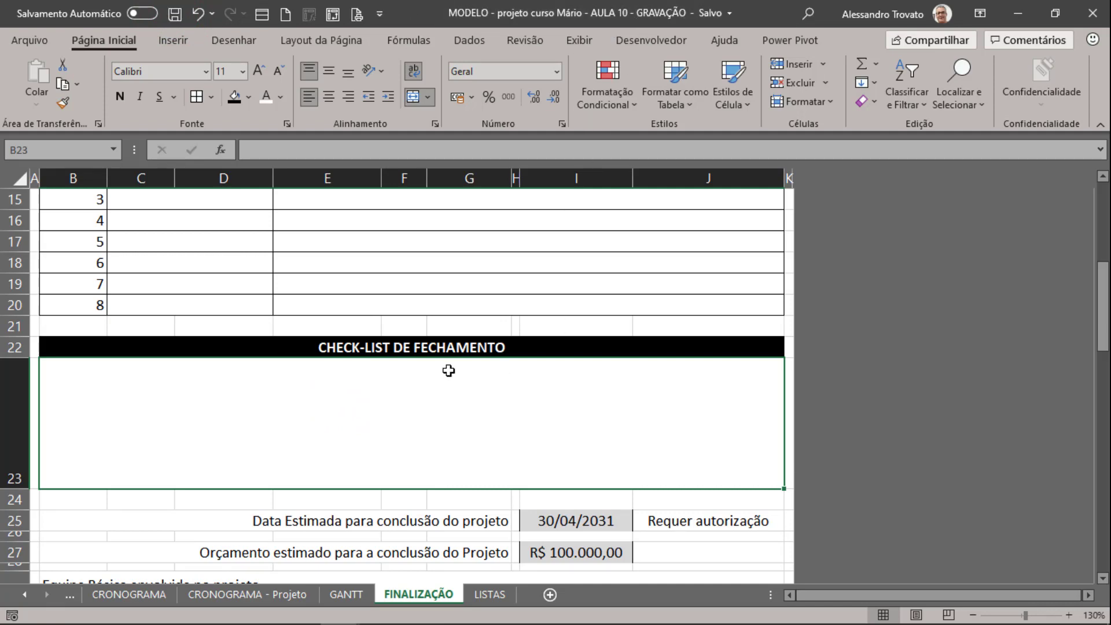
Step: Save a macro-enabled copy with the file name ending in 'GABARITO GRAVAÇÃO'
key(F12)
key(End)
key(ctrl+shift+Left)
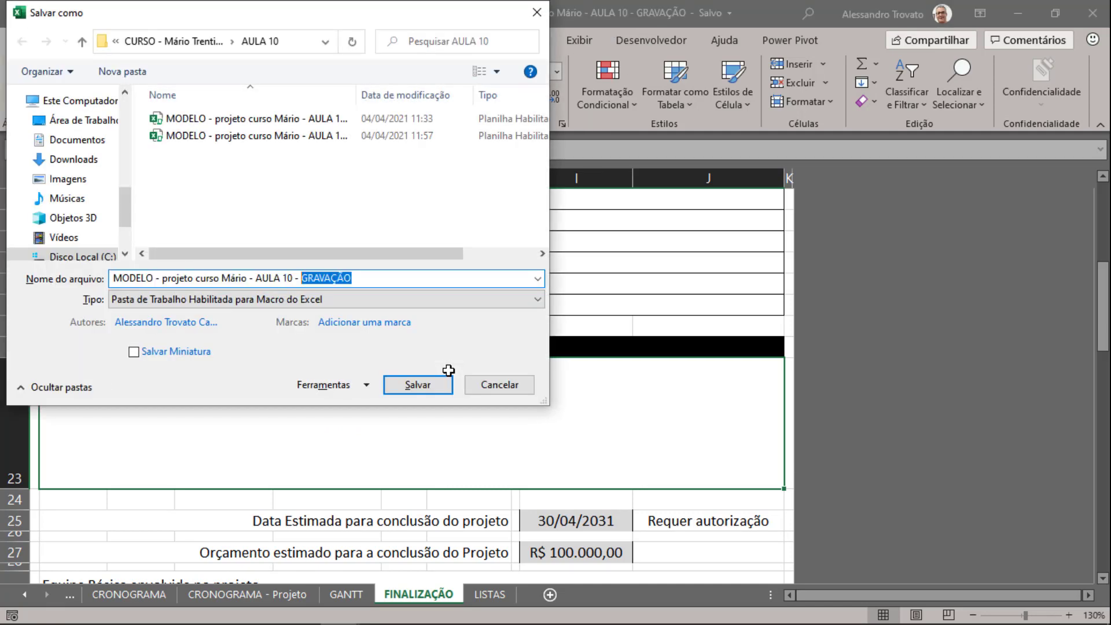
text(GABARITO G)
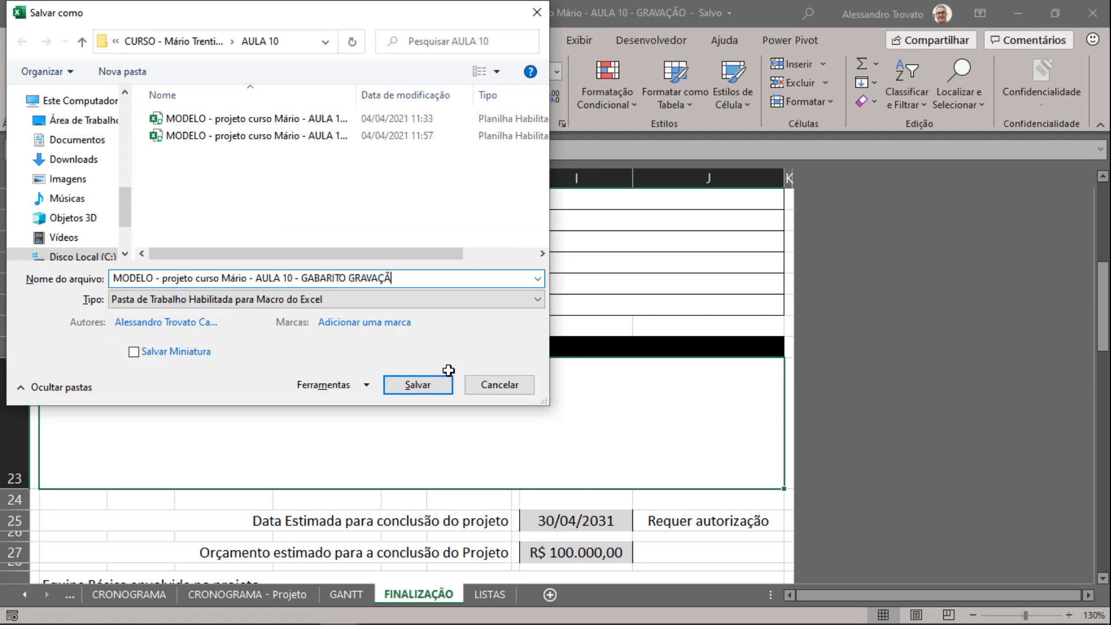
key(Return)
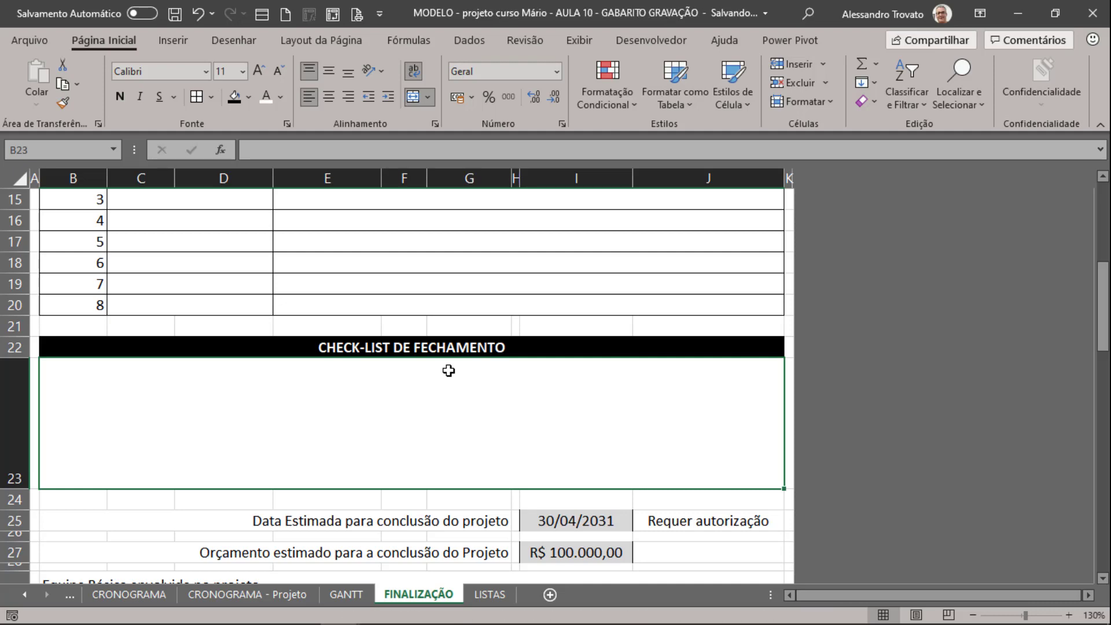
click(402, 377)
Step: Go to the Desenvolvedor tab and glance at the Inserir controls list
click(203, 398)
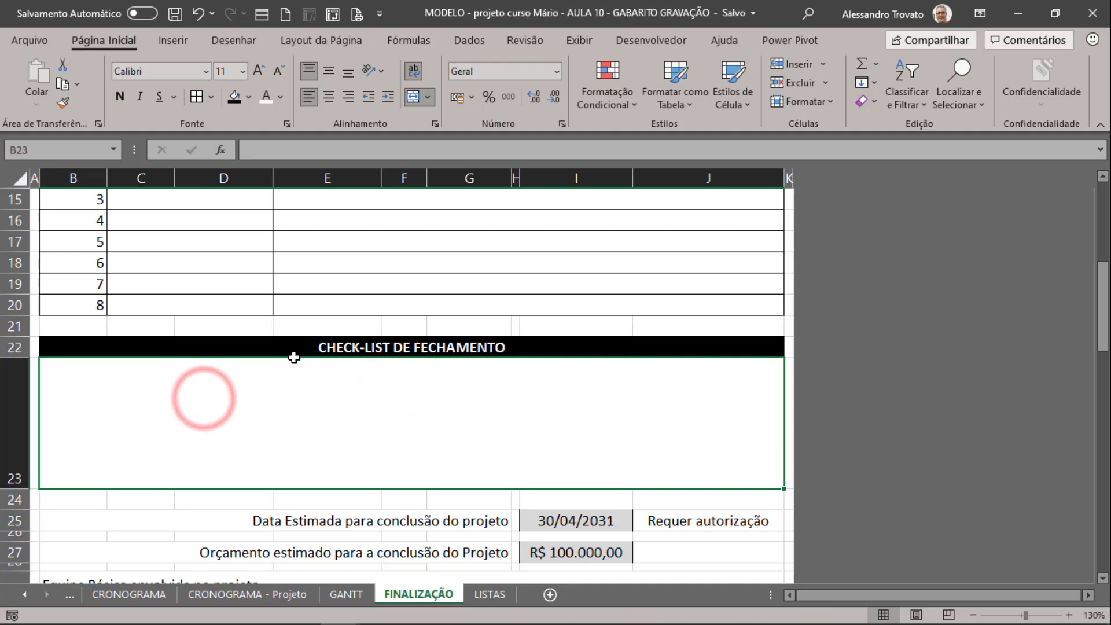
click(644, 44)
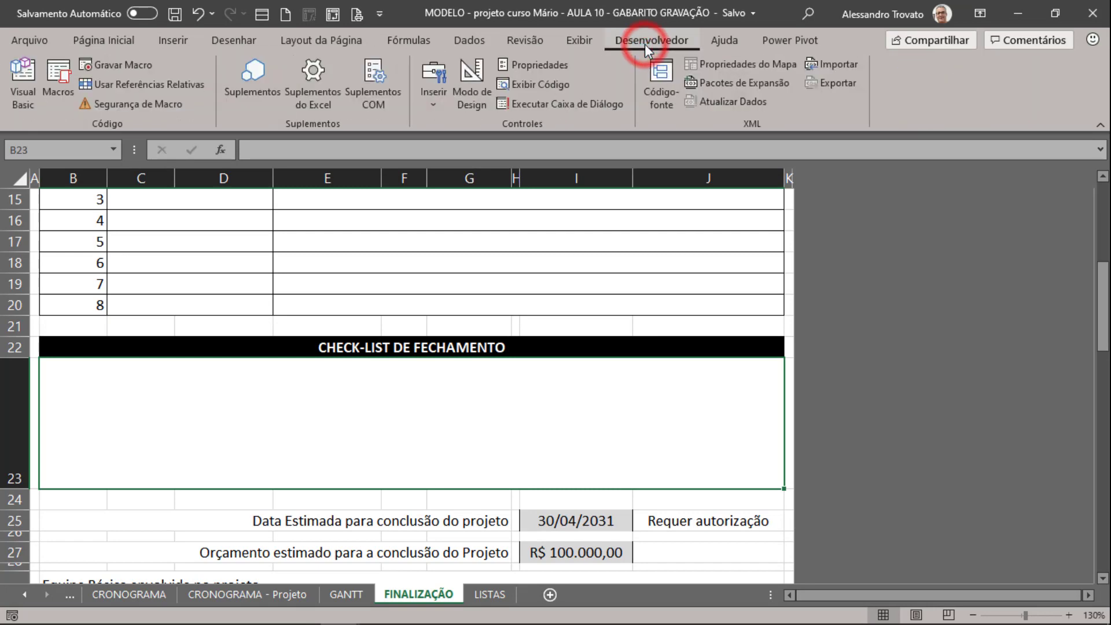
click(429, 104)
click(562, 121)
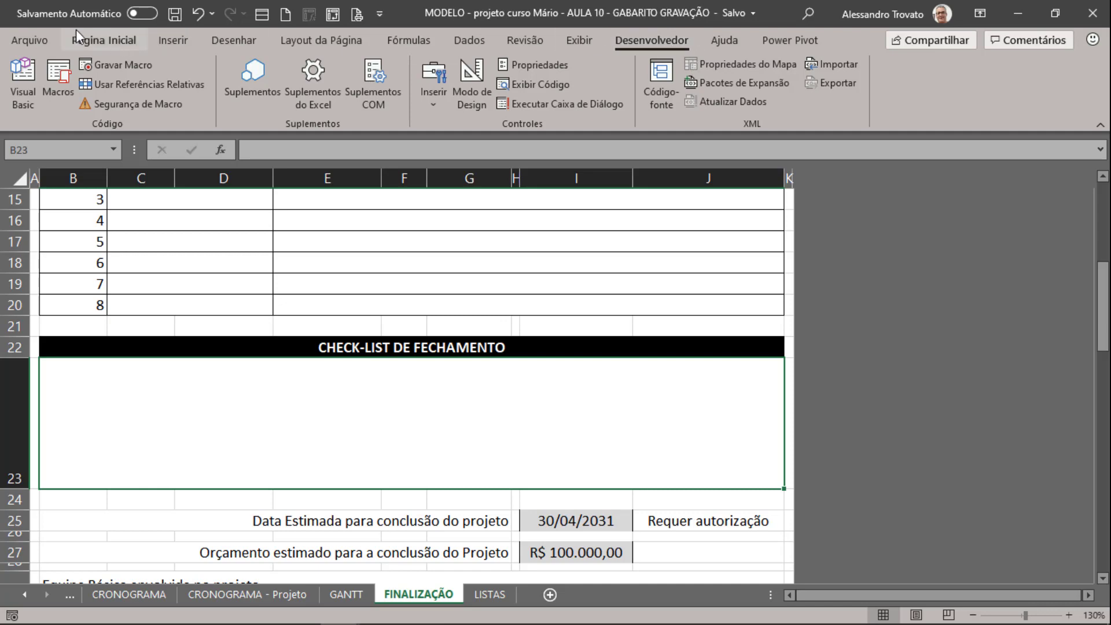
Step: In Opções > Personalizar Faixa de Opções, keep Desenvolvedor ticked and confirm with OK
click(46, 39)
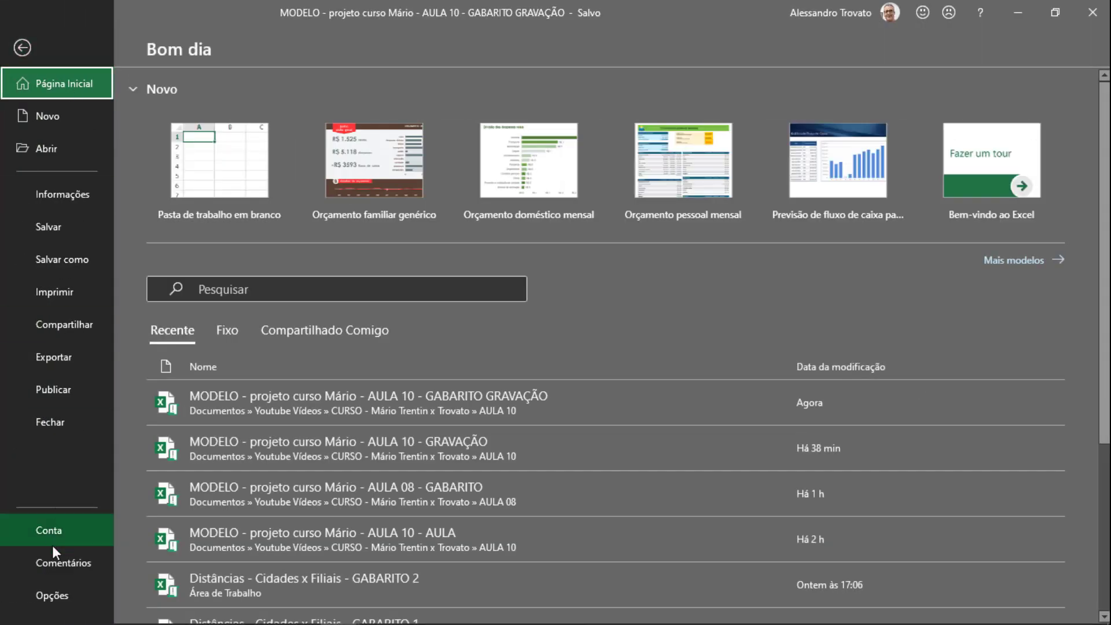
click(52, 590)
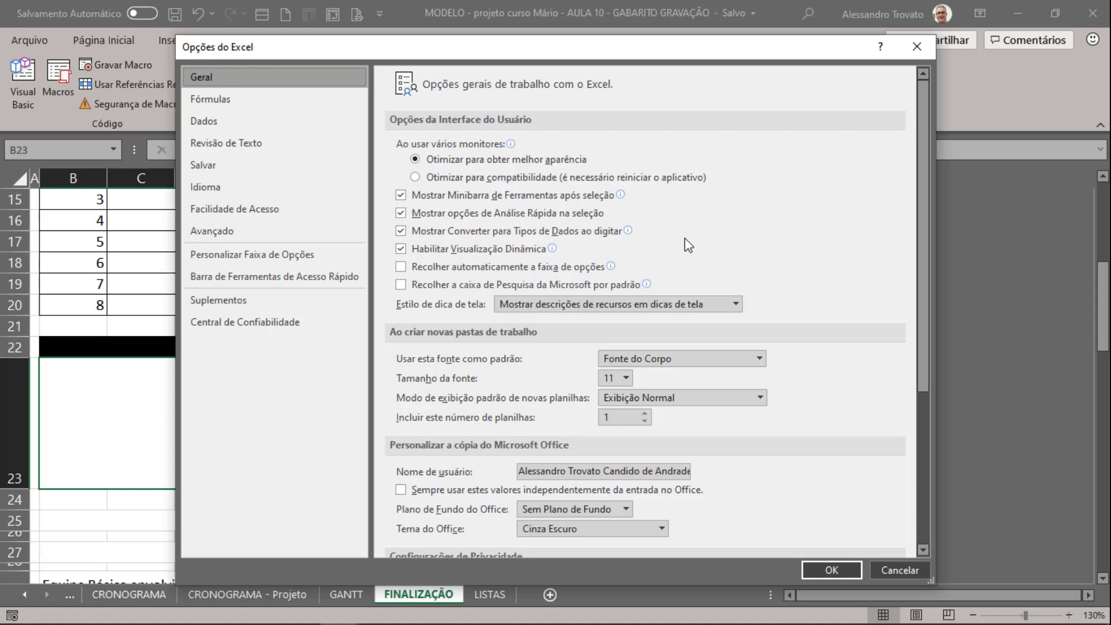
click(236, 83)
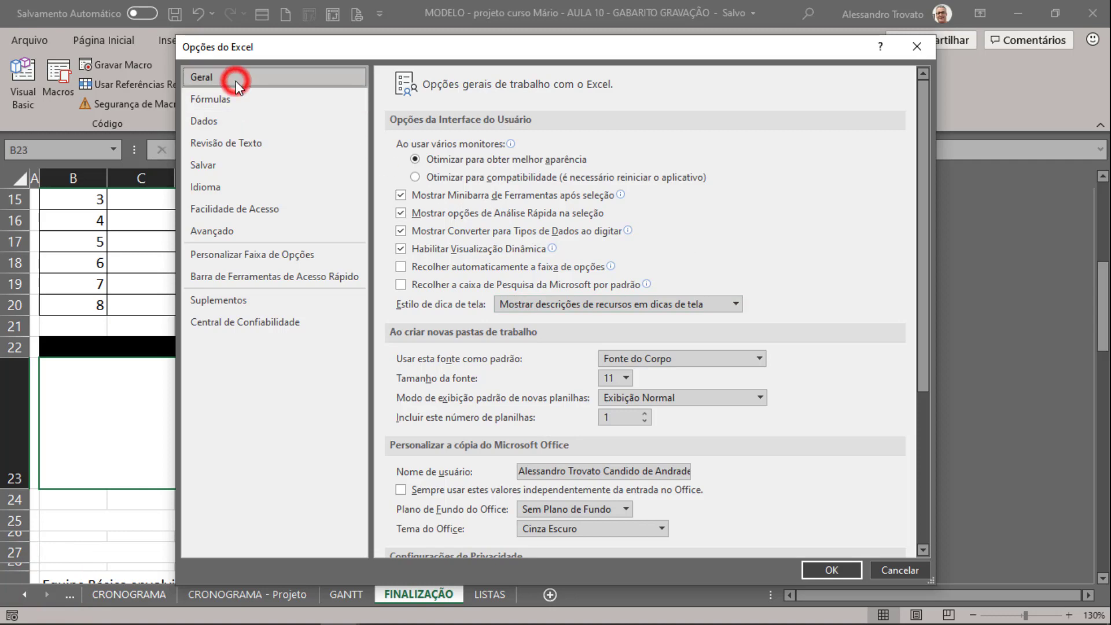
scroll(873, 250, down, 2)
scroll(872, 250, down, 2)
scroll(873, 250, down, 1)
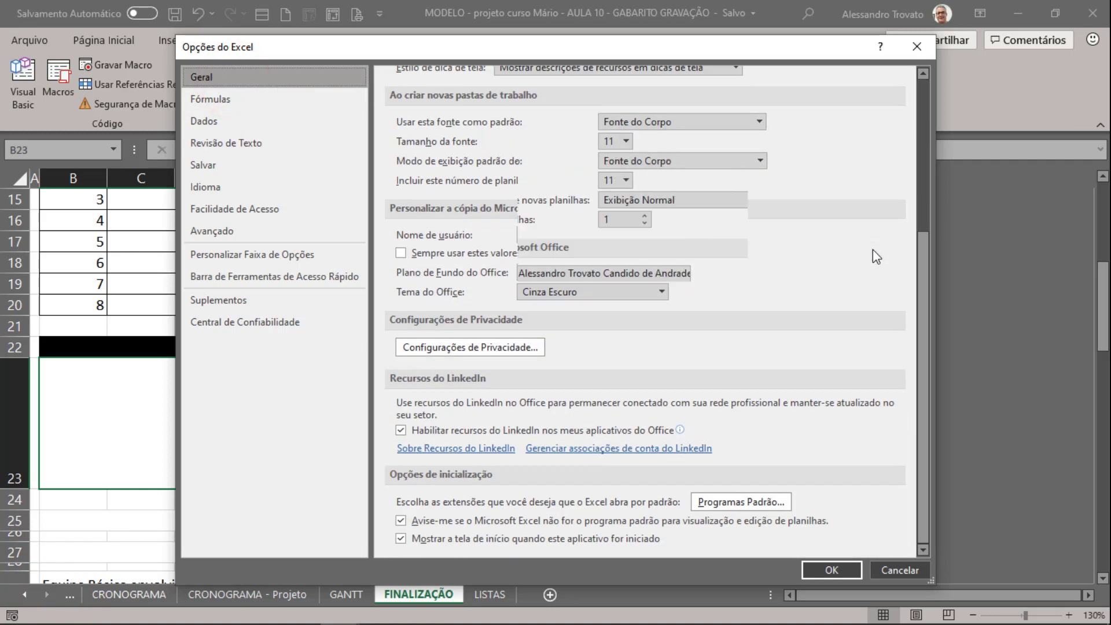
scroll(872, 257, up, 1)
click(264, 257)
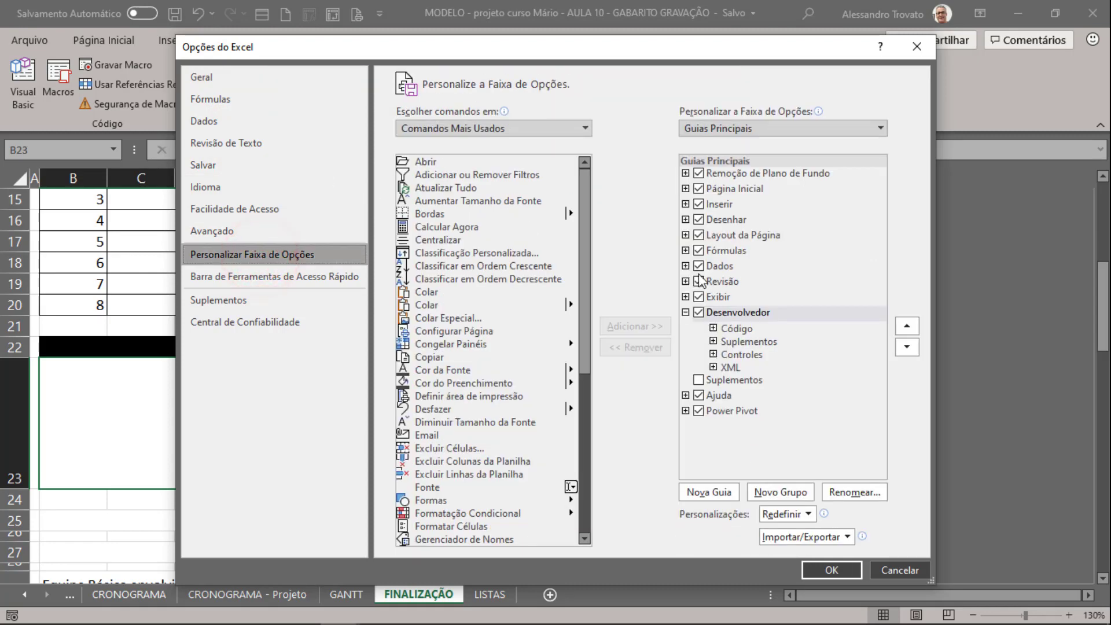
click(698, 313)
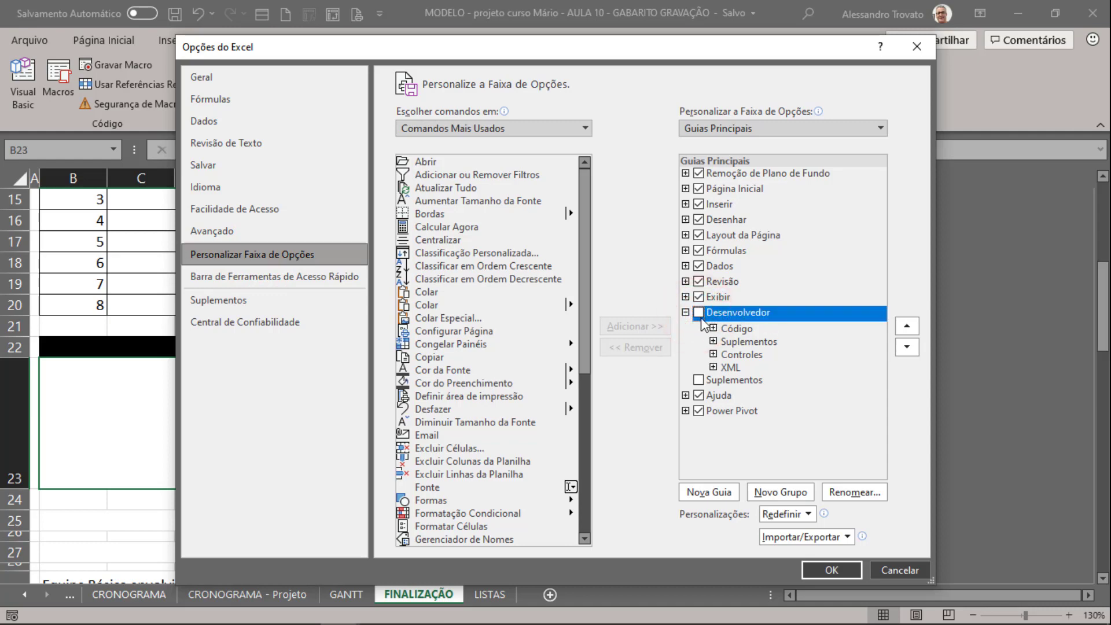
click(698, 312)
click(824, 569)
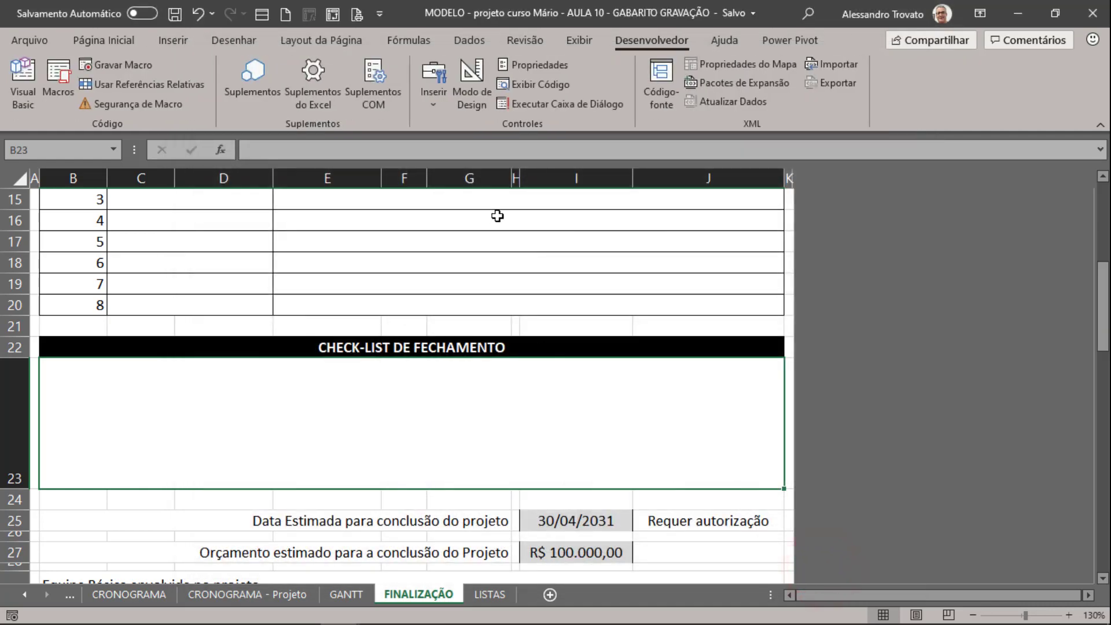
Step: Open the Desenvolvedor Inserir gallery of form and ActiveX controls
click(431, 96)
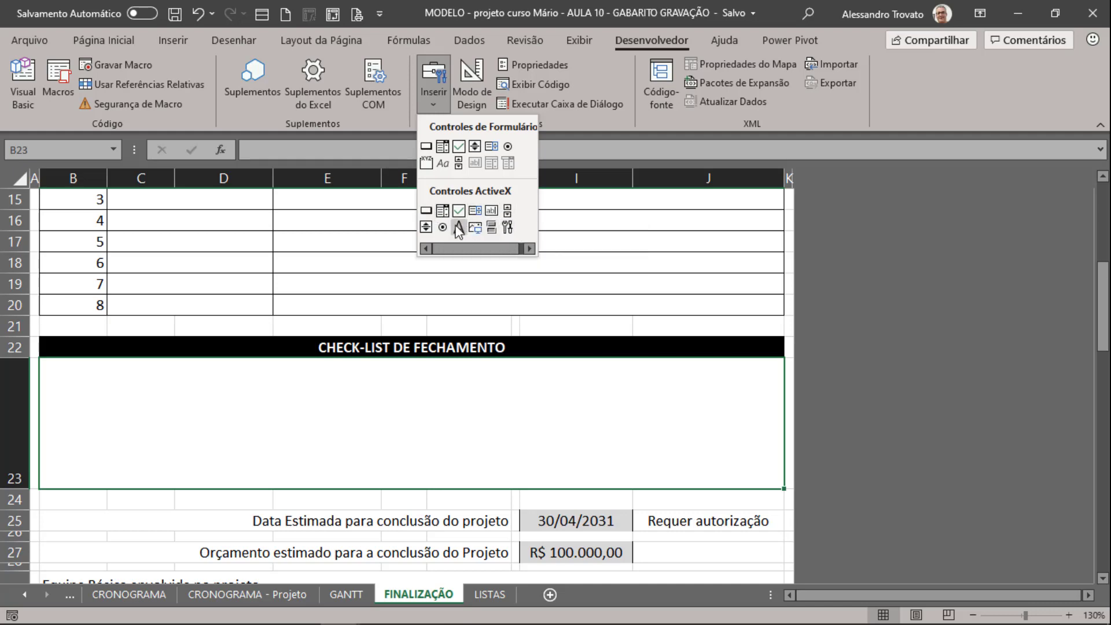
Step: Draw a form-control check box in the checklist area and widen it
click(458, 147)
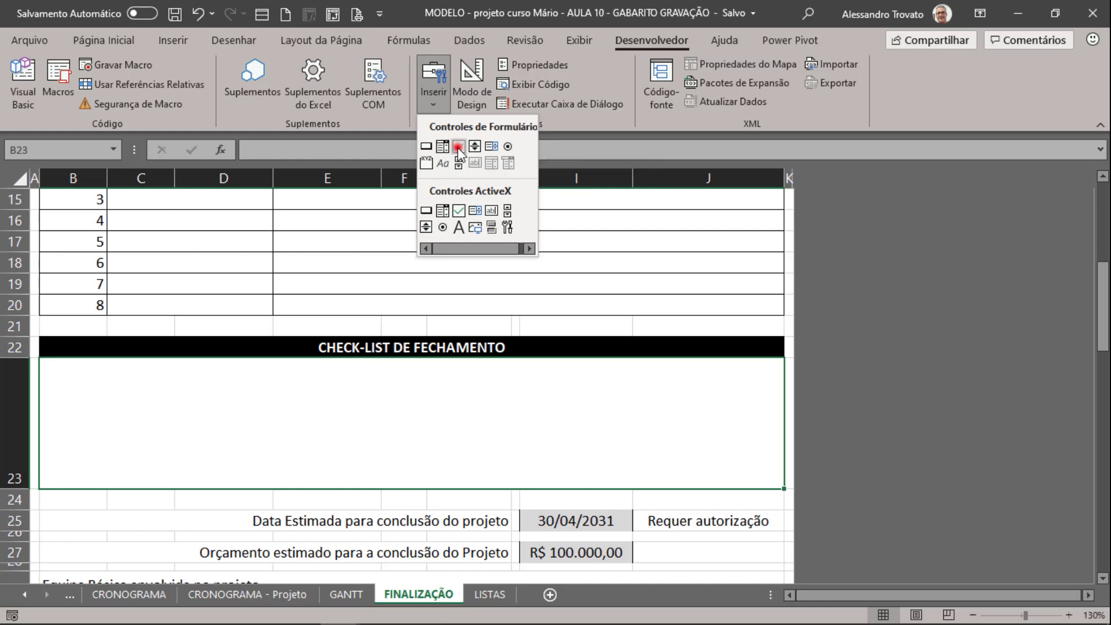
click(50, 368)
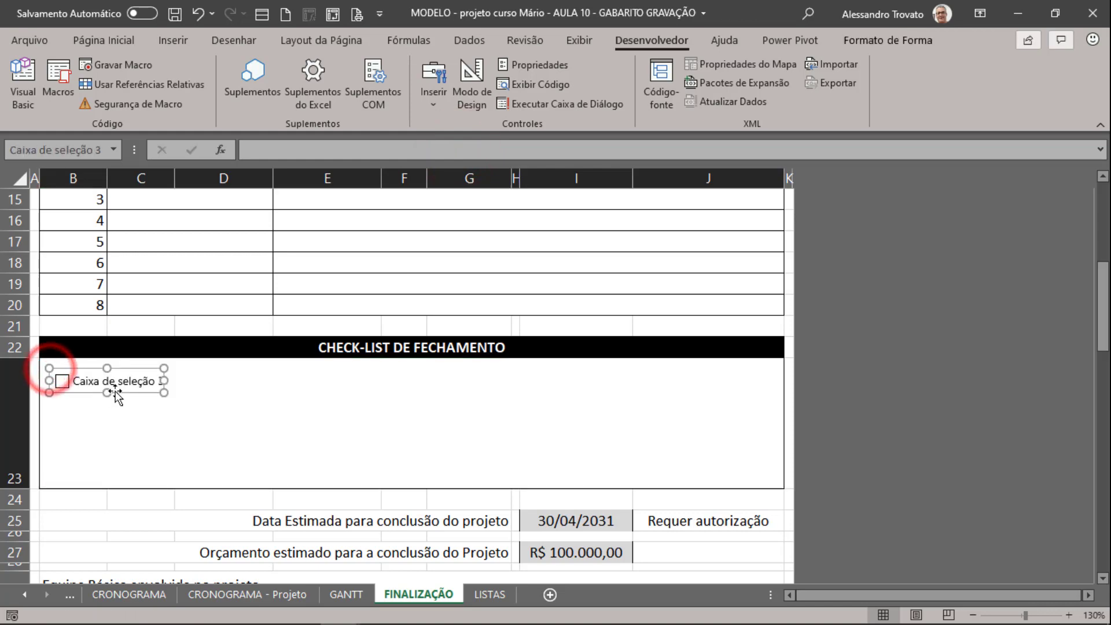
click(62, 382)
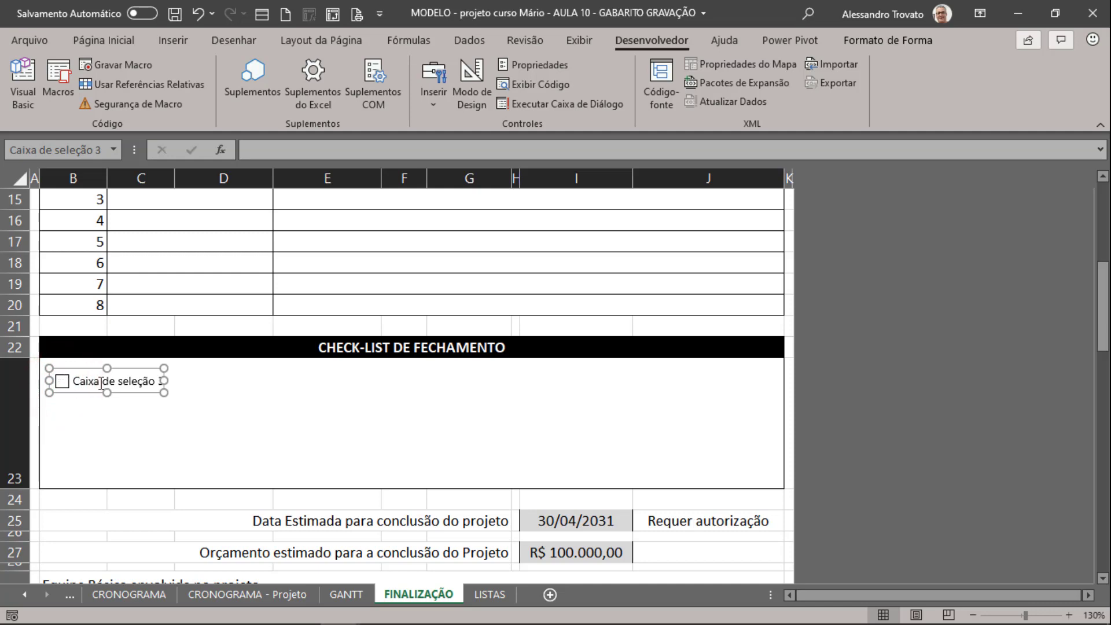
drag(166, 382, 355, 381)
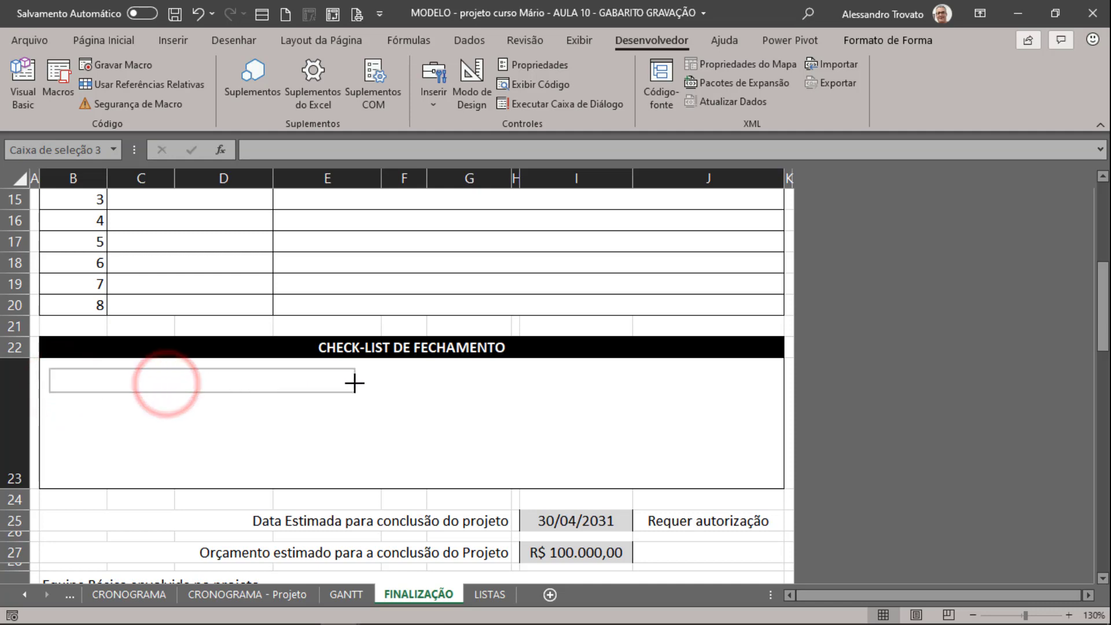
Step: Label the check box 'Todos os contratos foram encerrados'
click(141, 382)
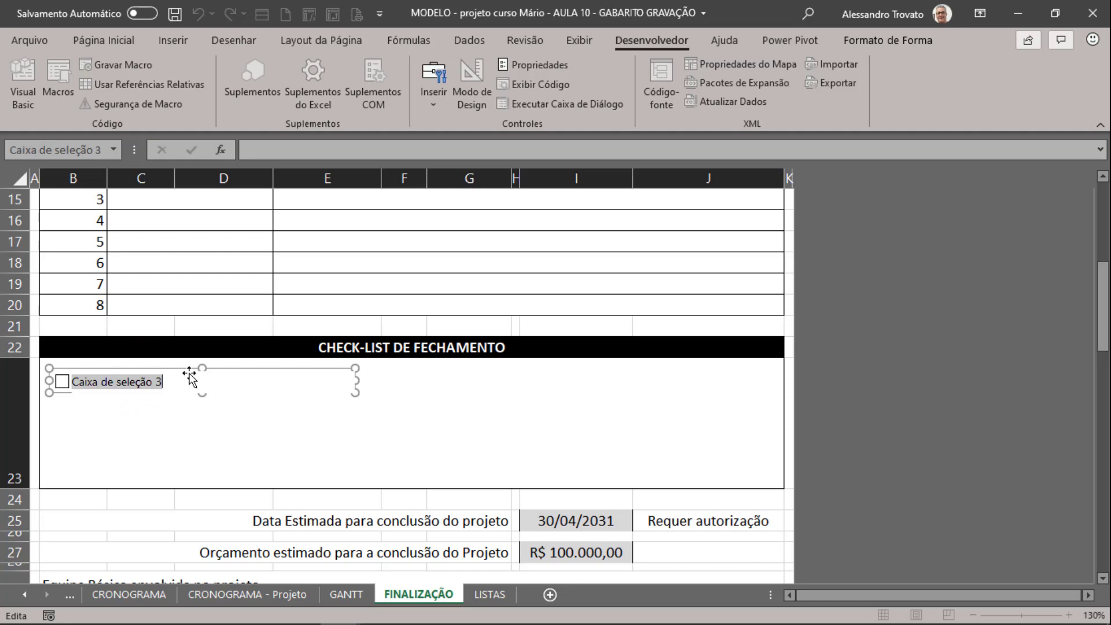
text(t)
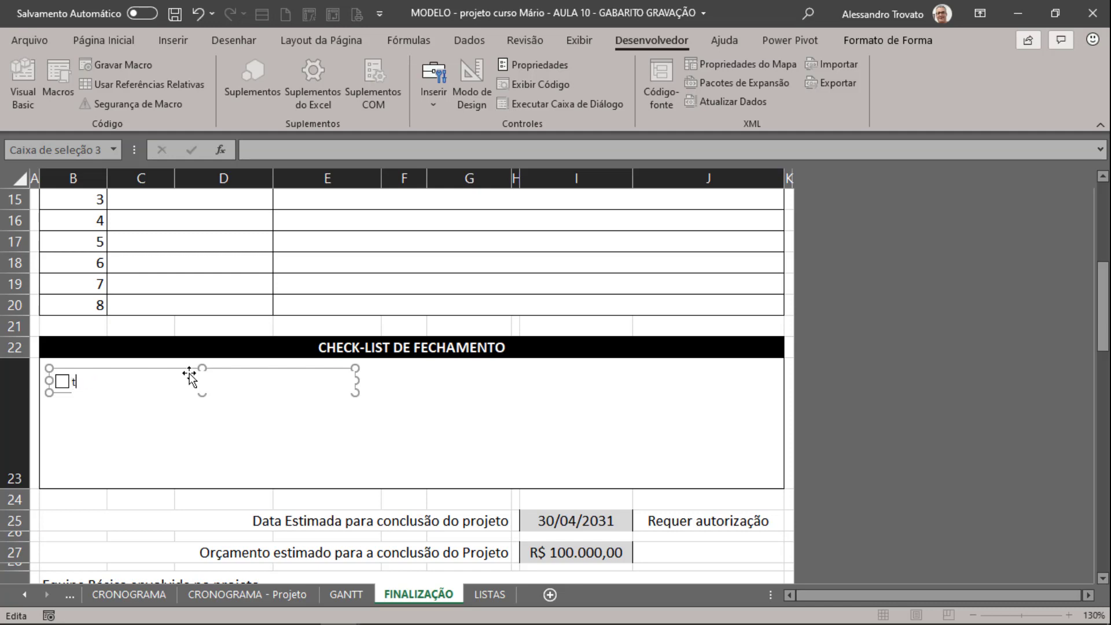
text(OTAontratos)
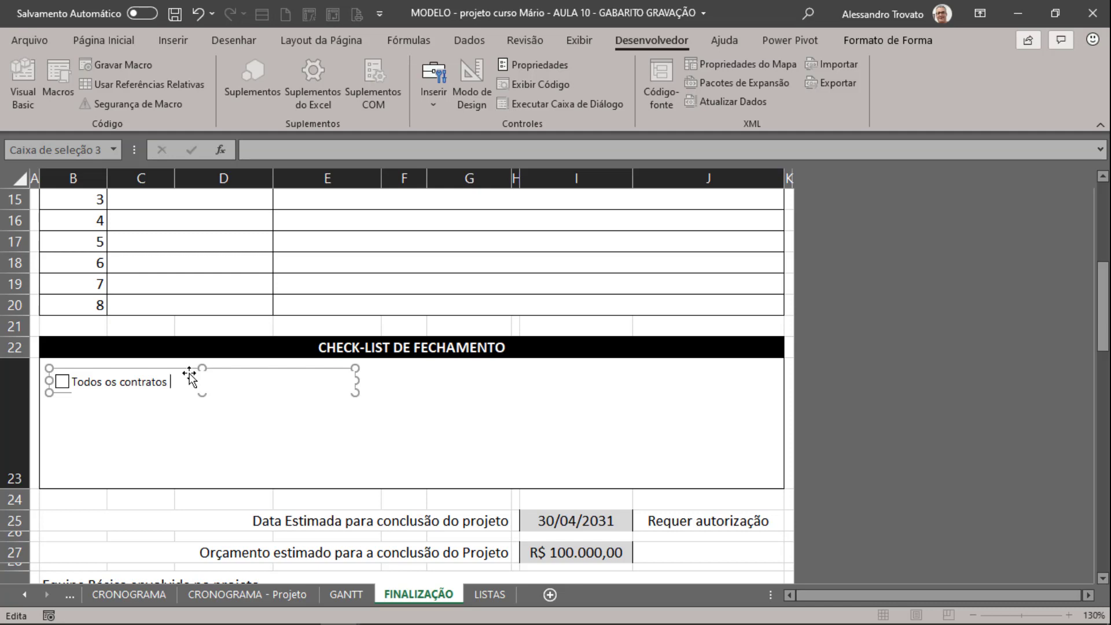
text(foram encerrados)
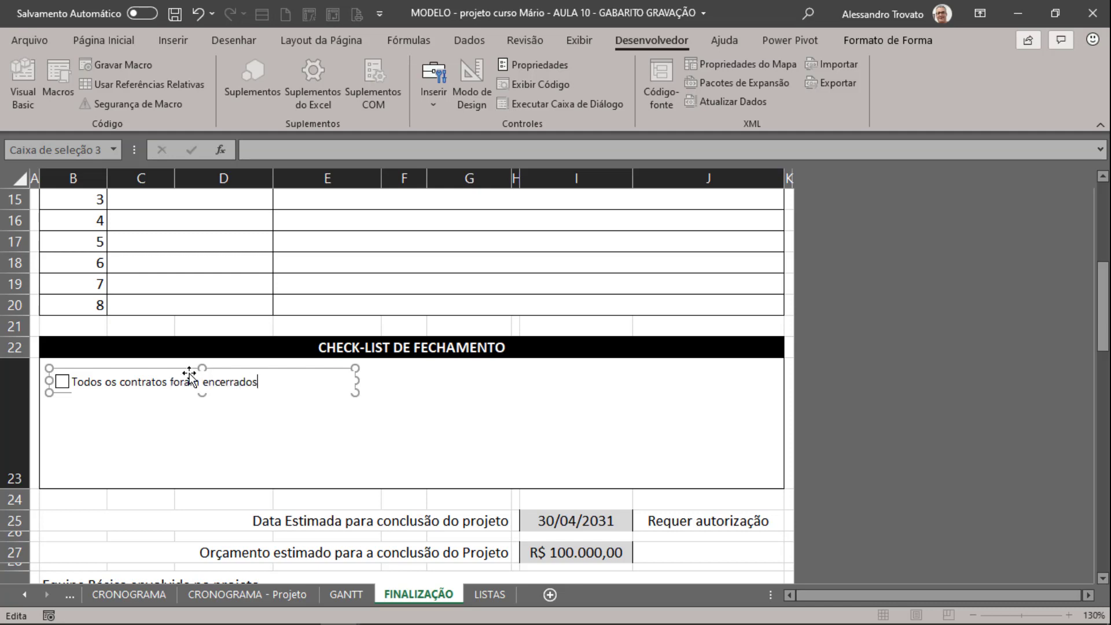
click(384, 384)
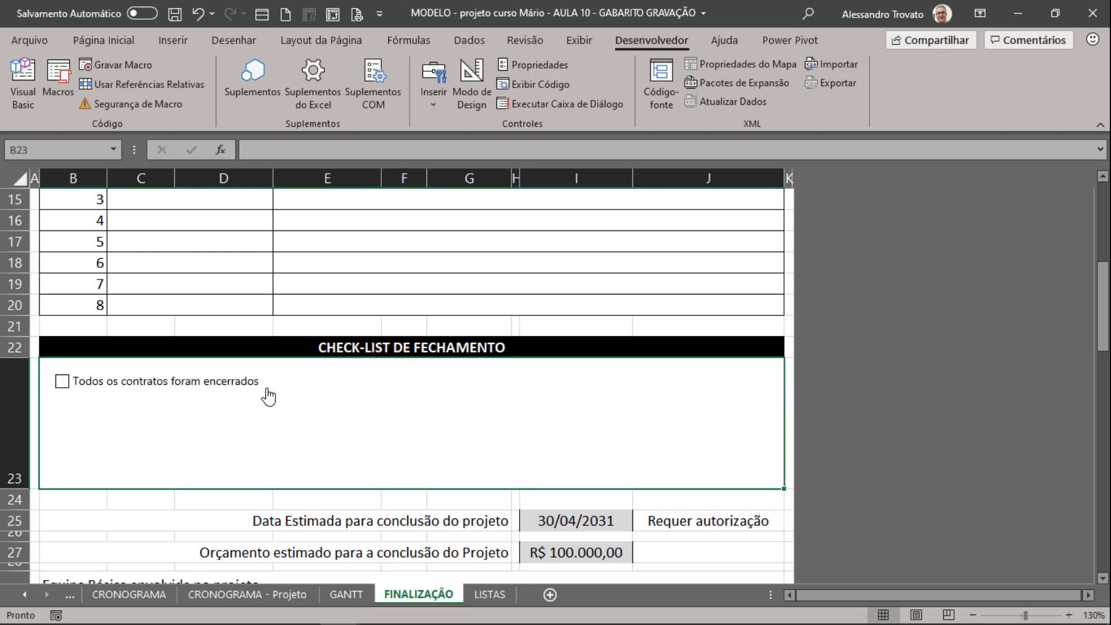
click(457, 396)
click(61, 385)
click(61, 383)
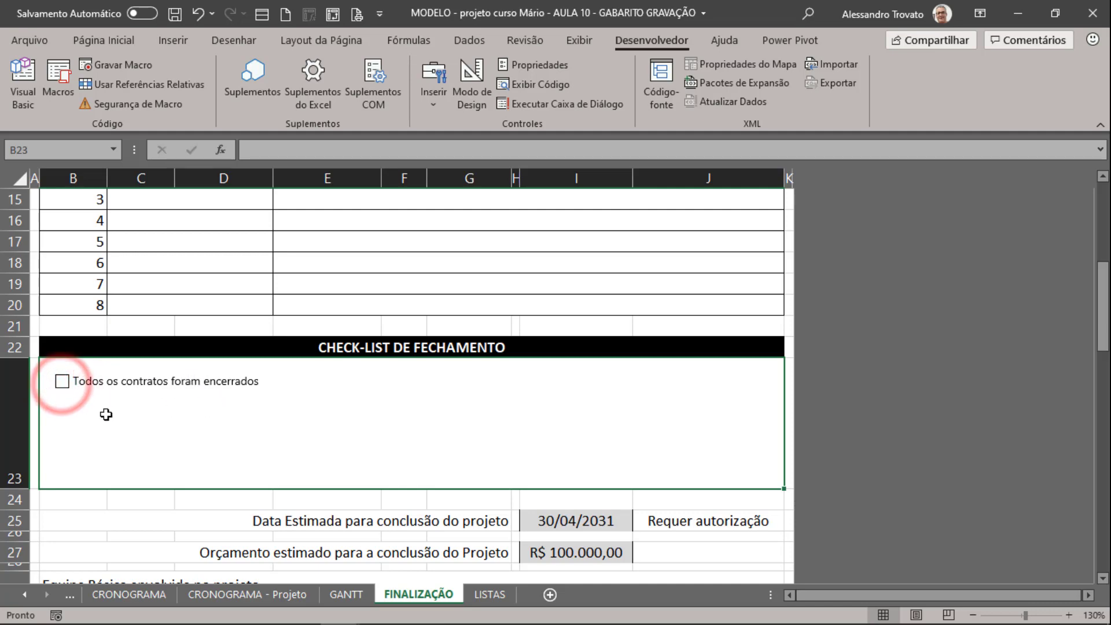
click(151, 382)
click(151, 383)
click(157, 389)
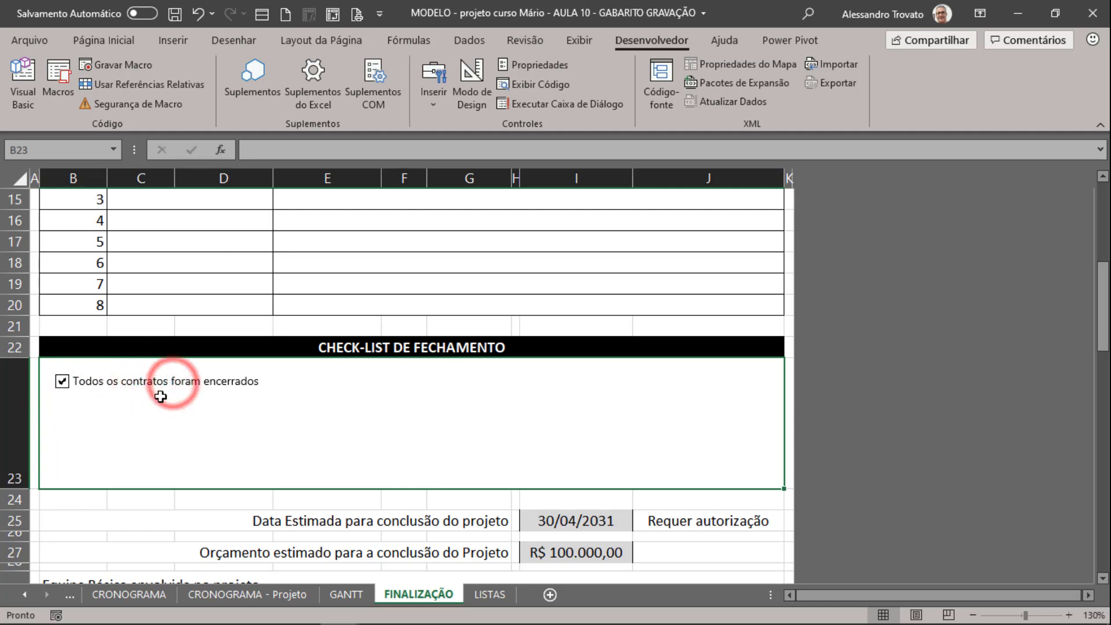
click(152, 389)
click(149, 376)
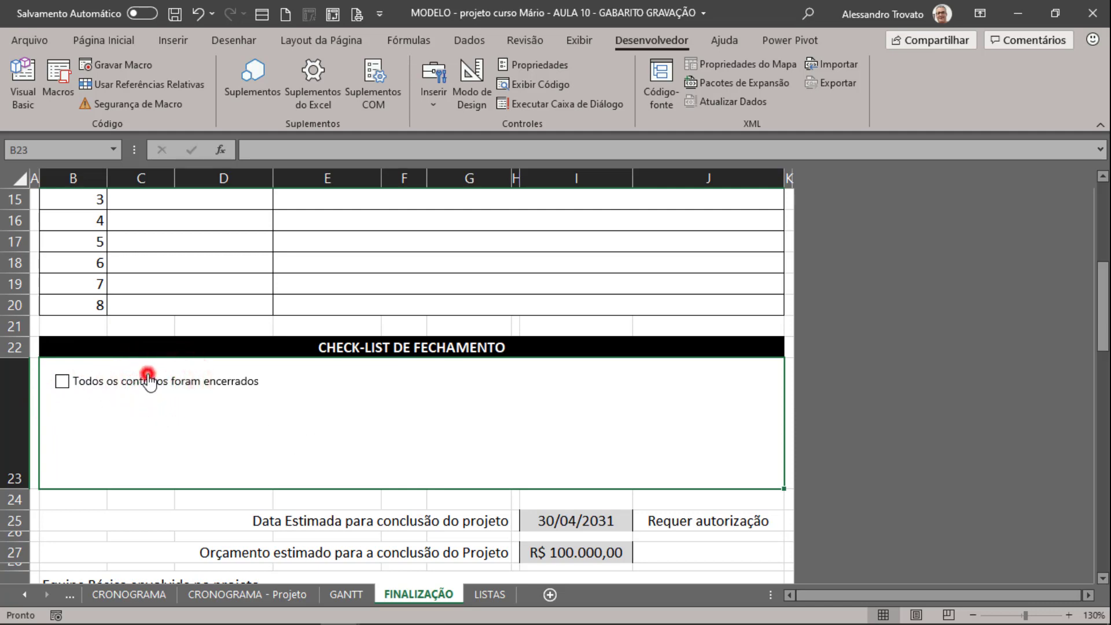
click(133, 388)
click(74, 379)
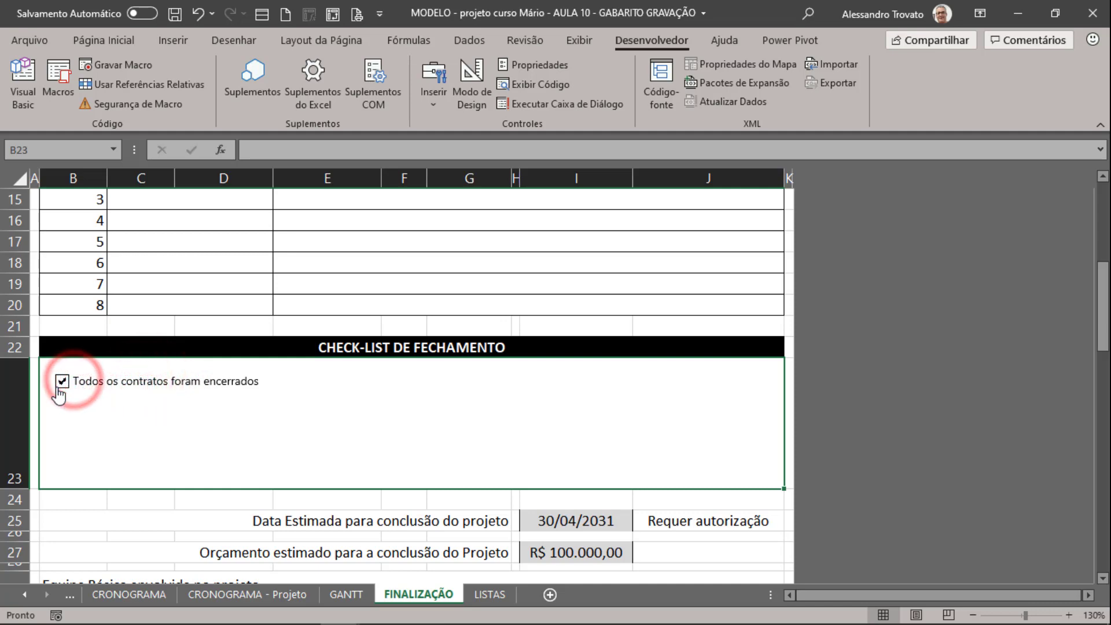
click(58, 386)
click(59, 390)
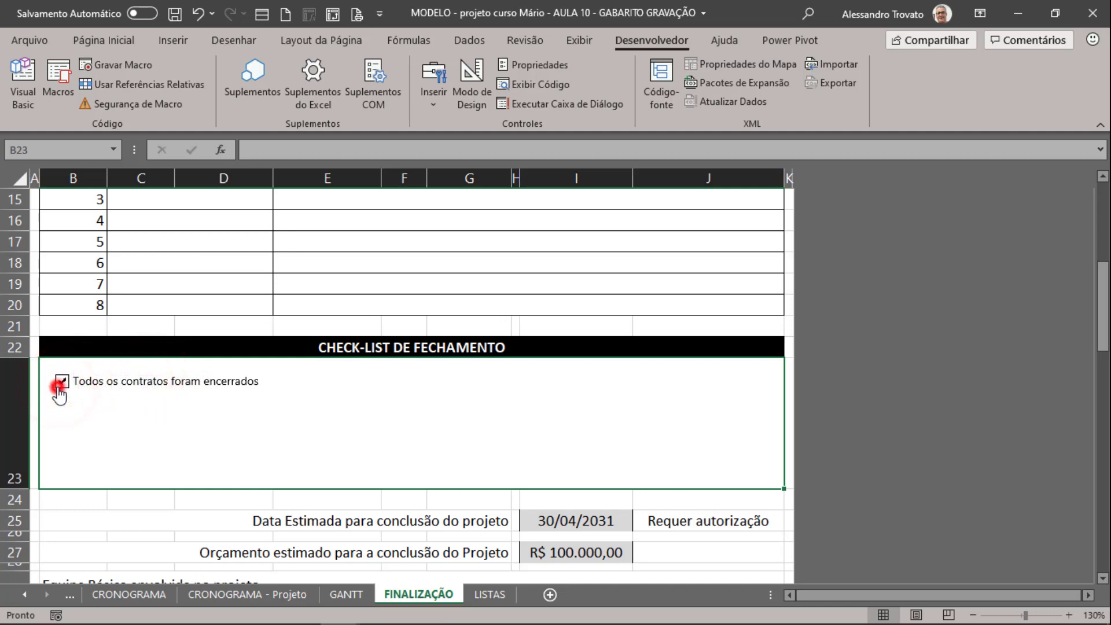
click(59, 388)
Step: Resize the check box to fit its label and move it to the top-left of the checklist block
right_click(177, 387)
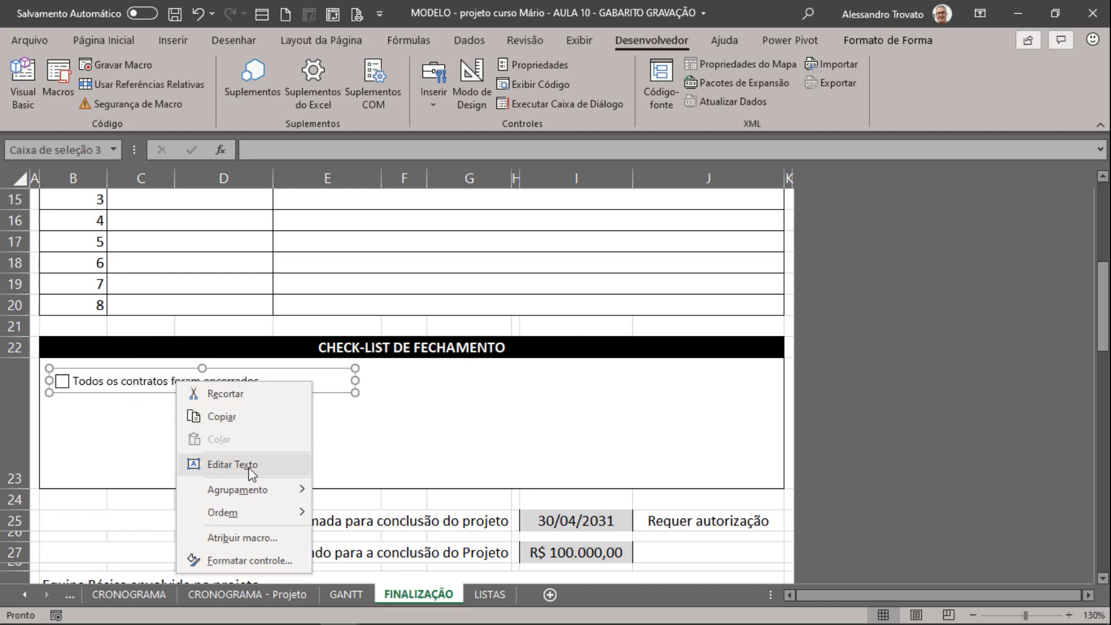
click(133, 388)
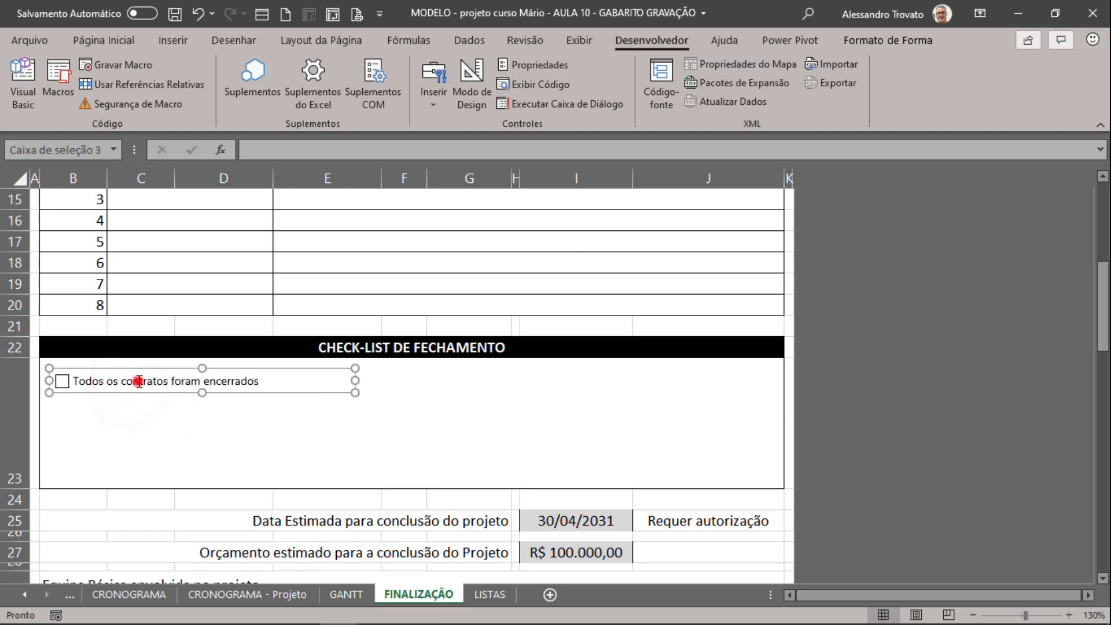
click(267, 380)
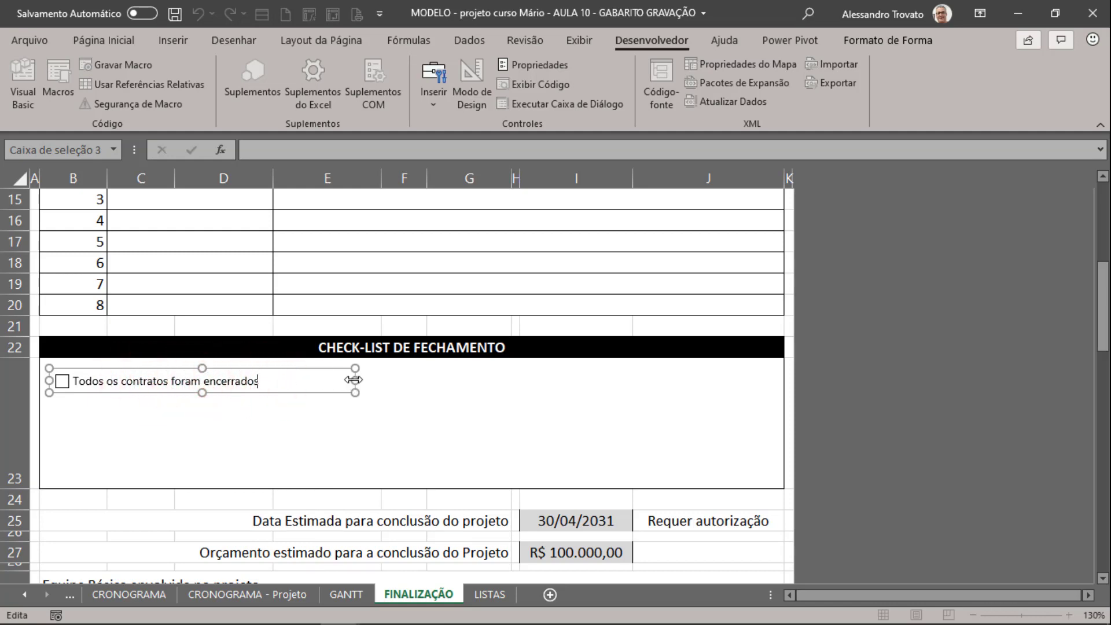
mouse_move(354, 379)
mouse_down()
mouse_move(333, 379)
mouse_move(349, 382)
mouse_up()
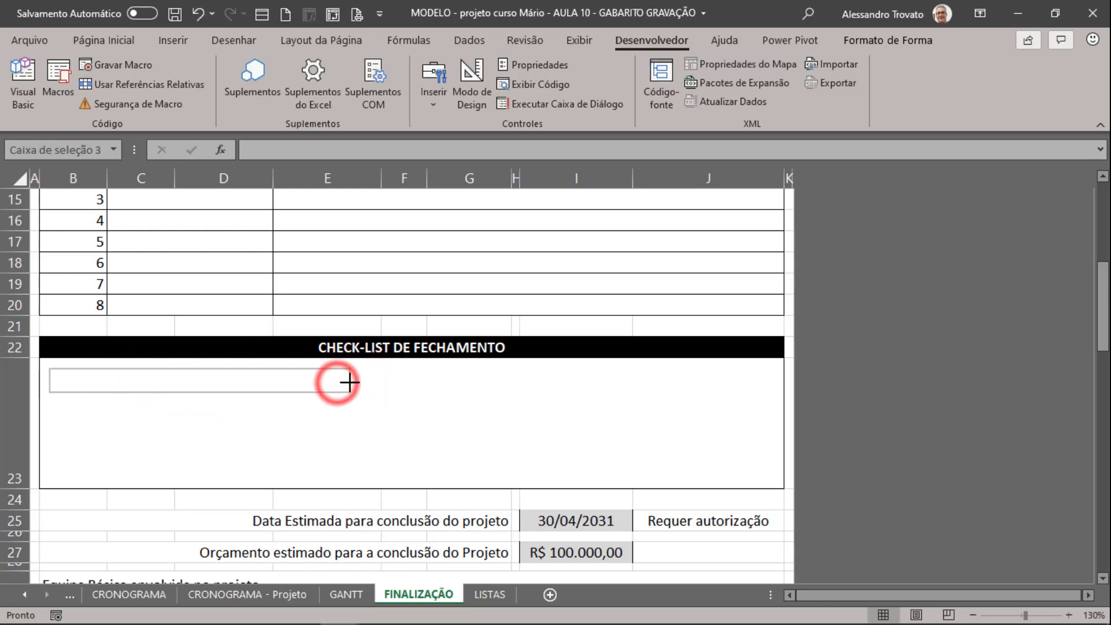
mouse_move(259, 369)
mouse_down()
mouse_move(290, 421)
mouse_move(260, 373)
mouse_up()
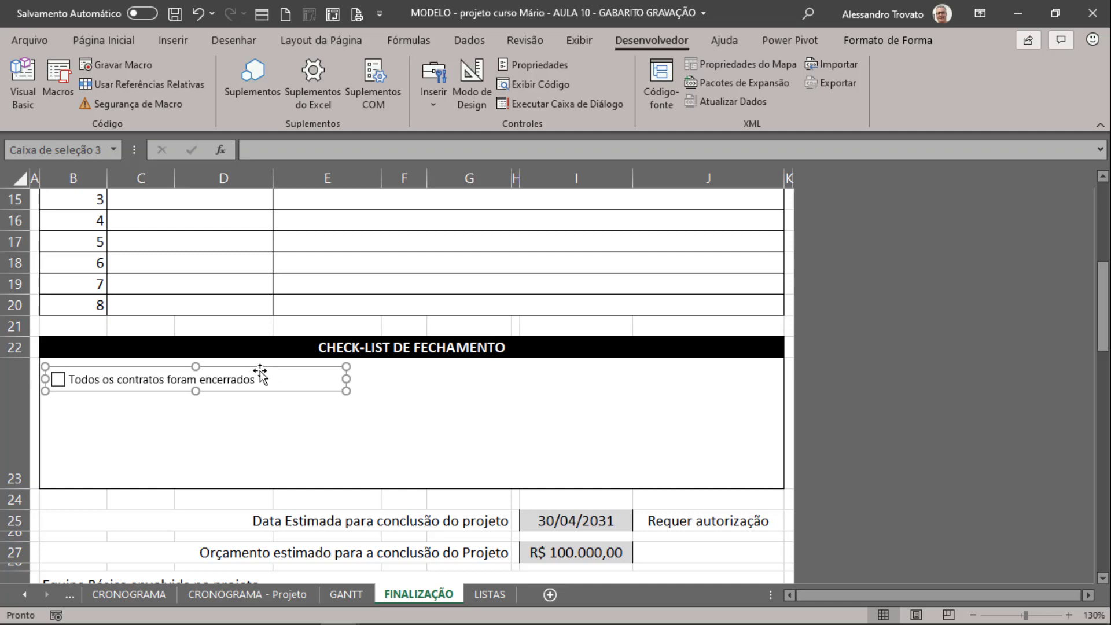
click(238, 425)
Step: Copy the 'Todos os contratos foram encerrados' checkbox, leaving it unticked
click(176, 373)
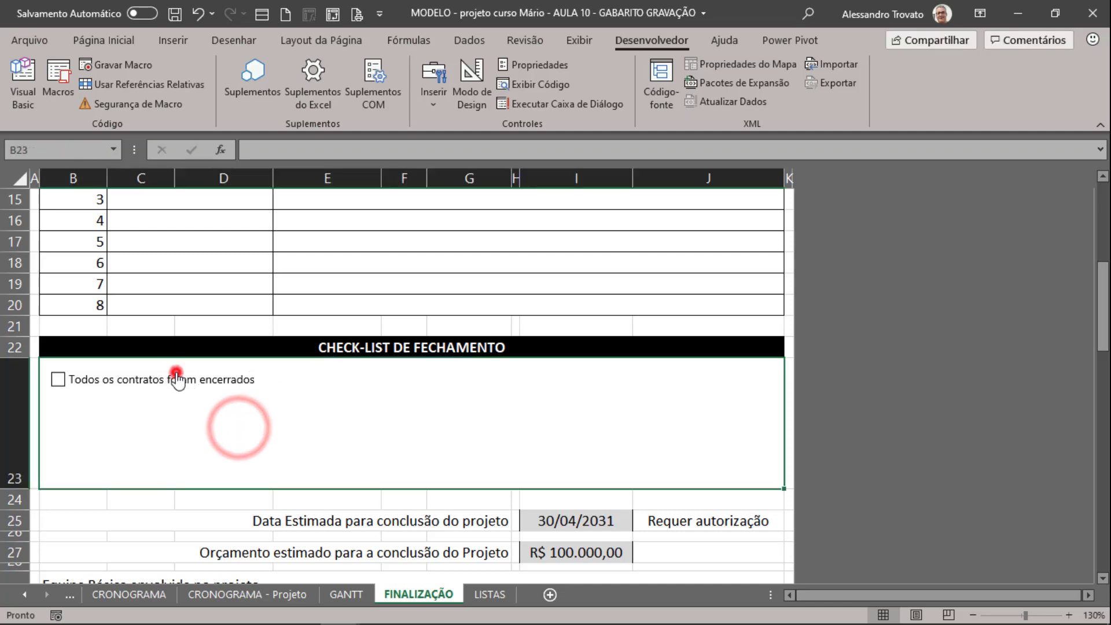
click(176, 379)
right_click(177, 379)
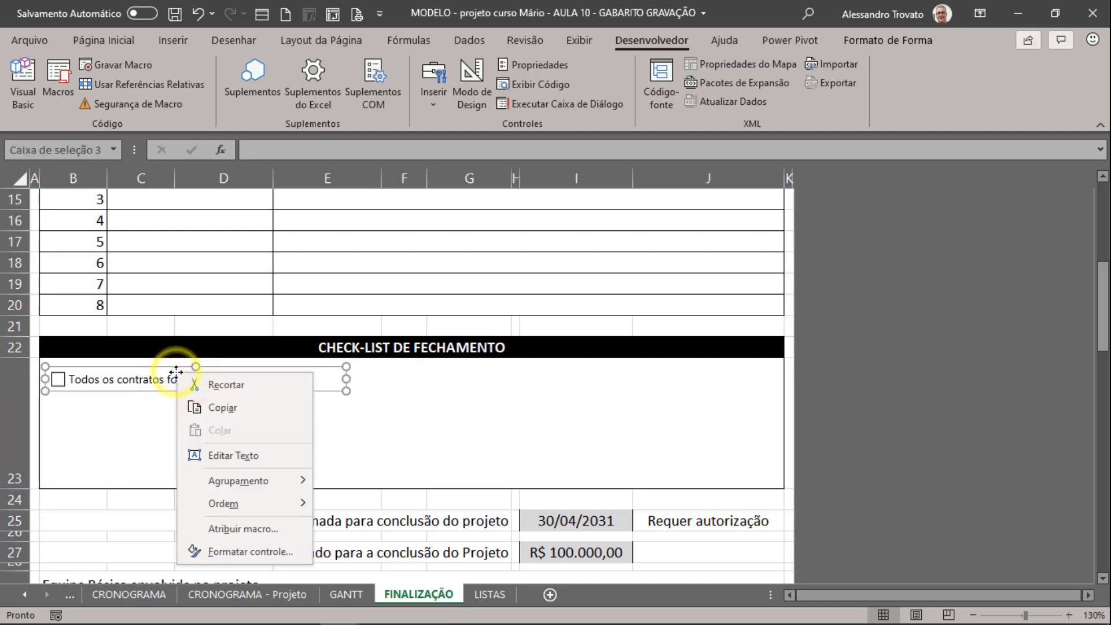
click(217, 408)
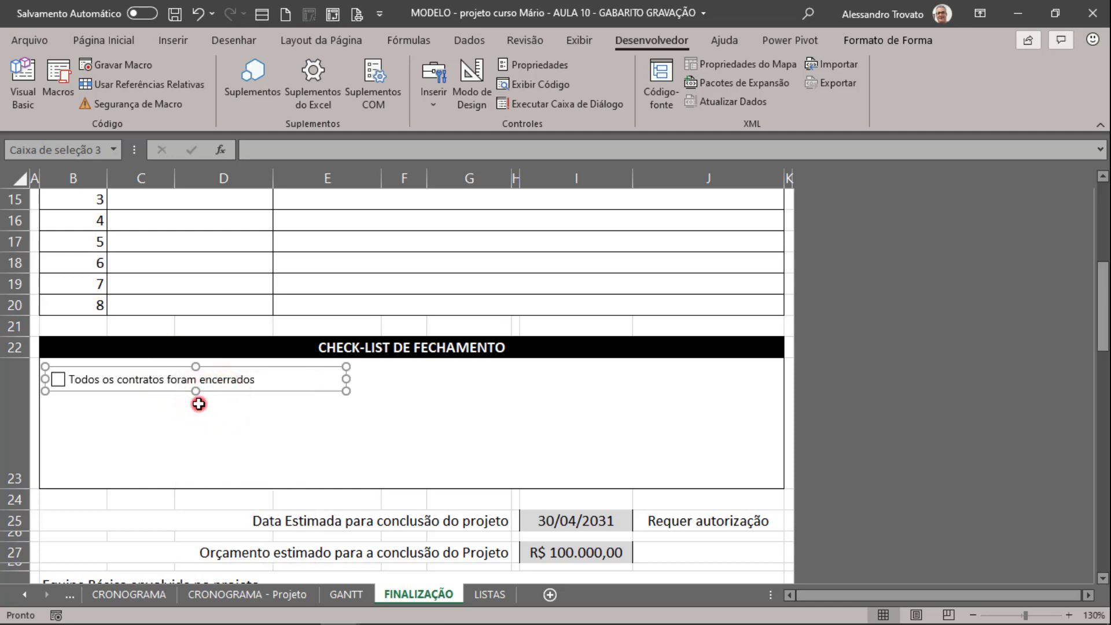
click(199, 403)
Step: Paste a copy below the first checkbox and relabel it 'Reunião de Encerramento com os Stakeholders'
key(ctrl+v)
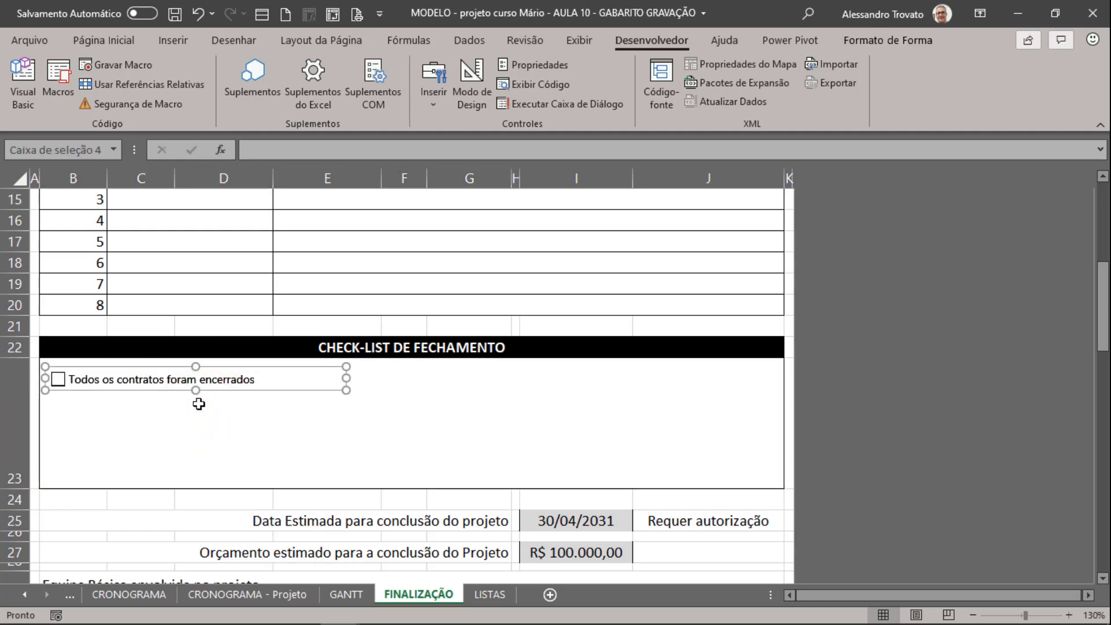
drag(158, 391, 168, 416)
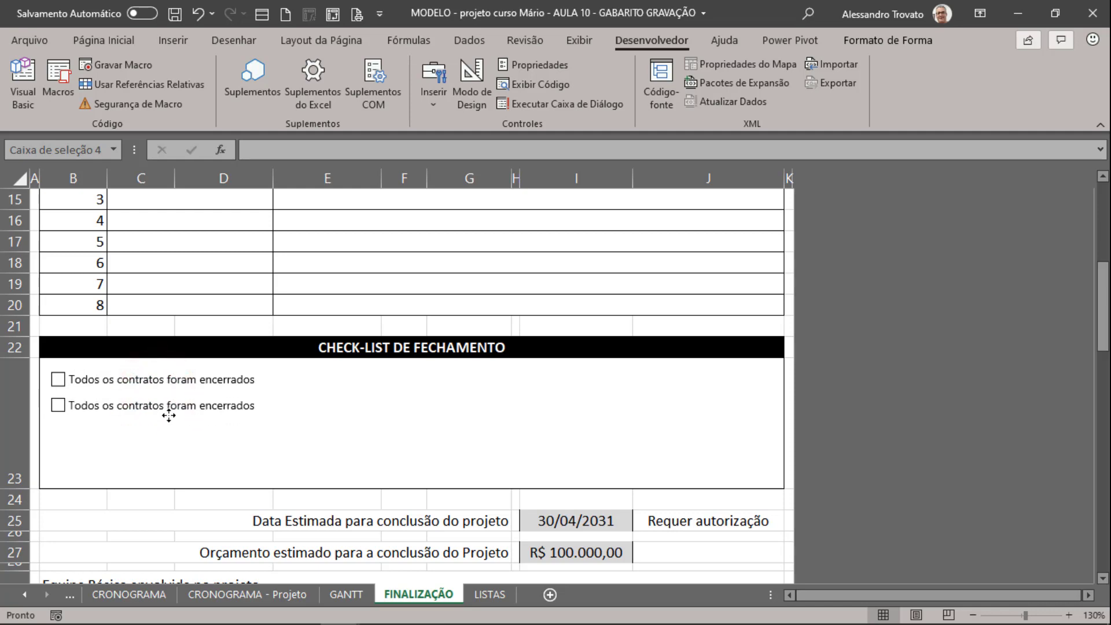
click(162, 399)
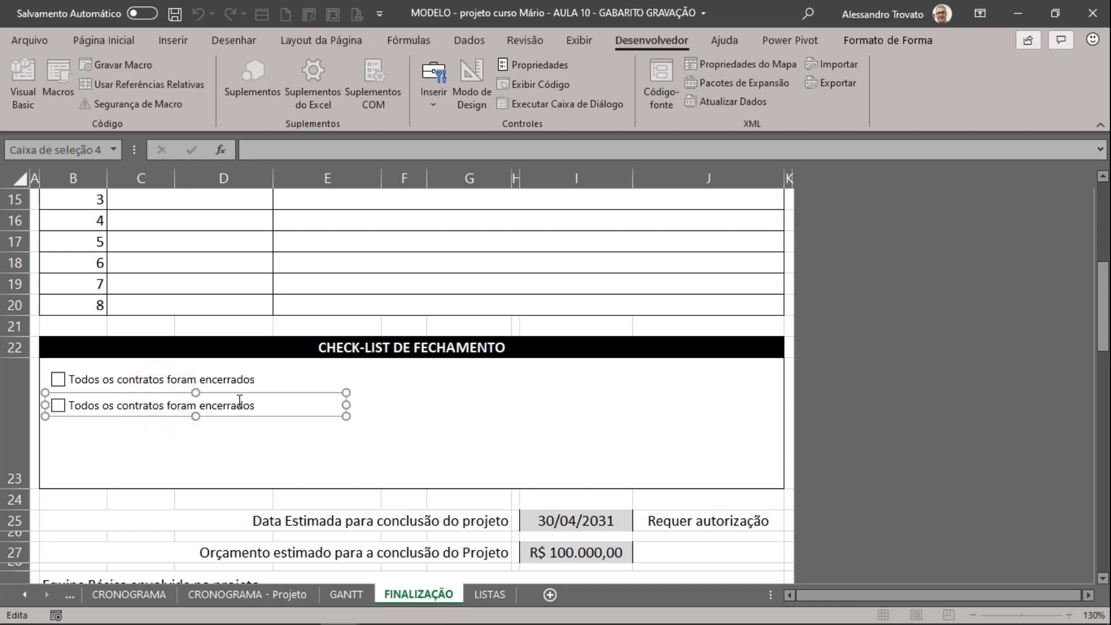
key(ctrl+a)
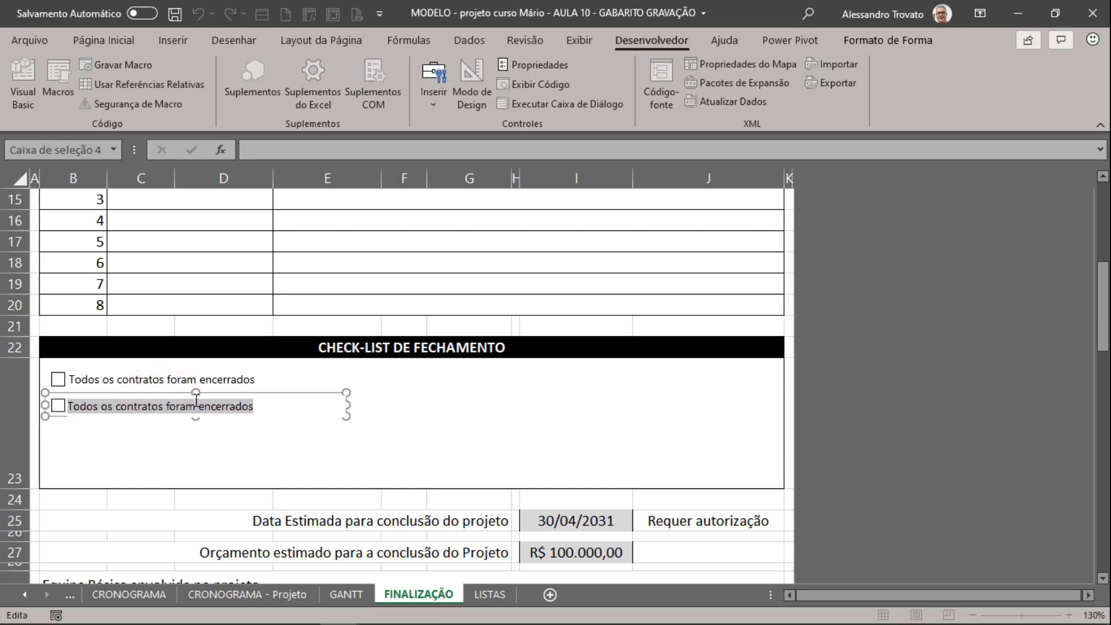
text(Reu)
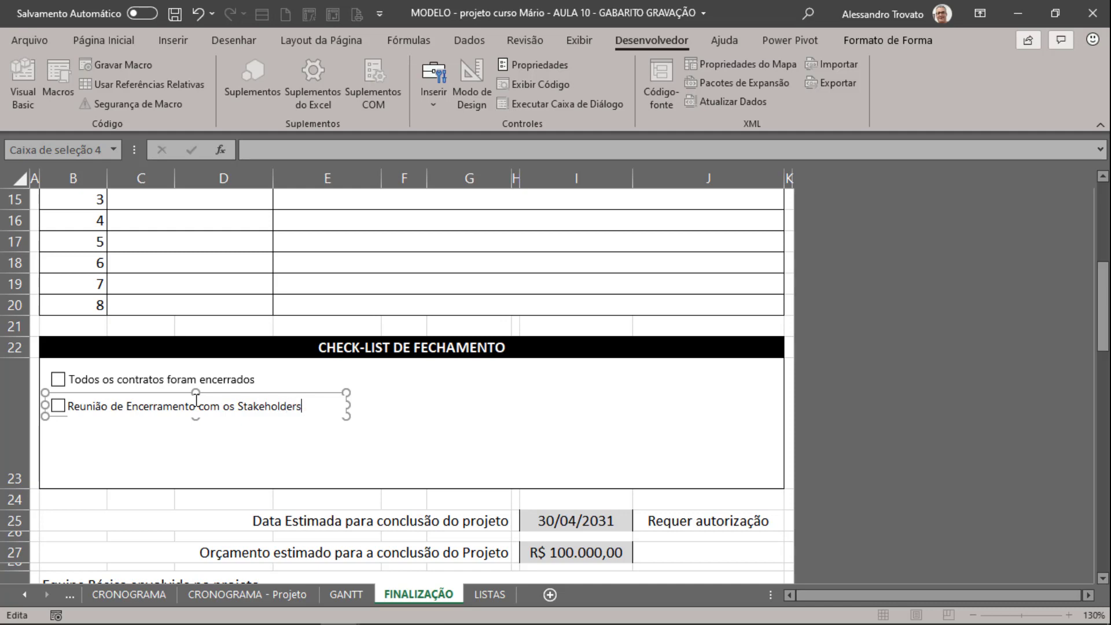
click(382, 401)
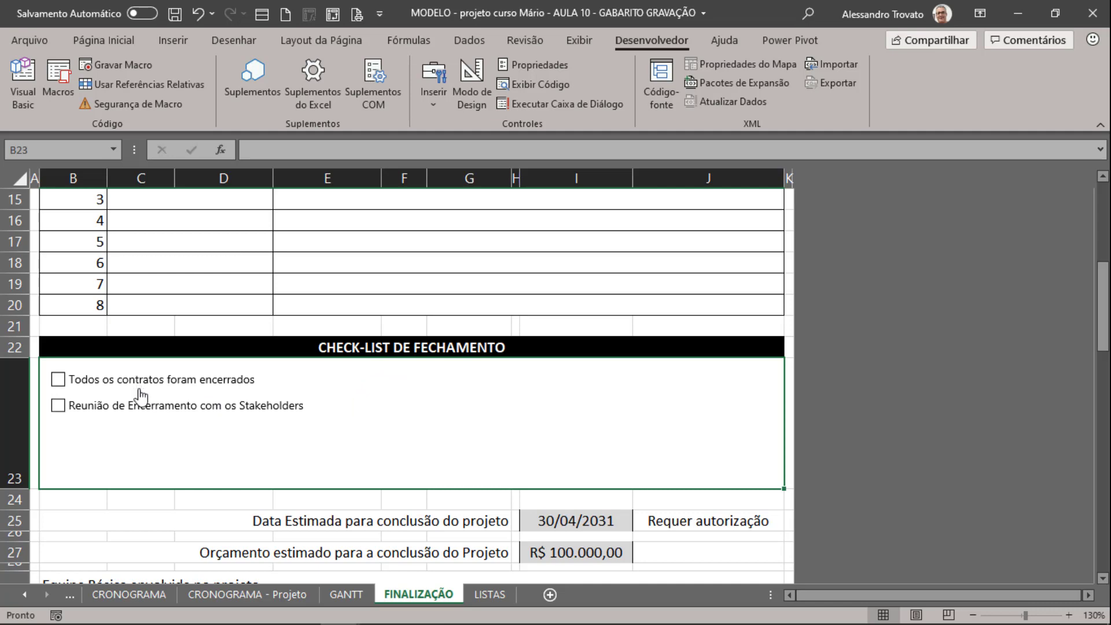
double_click(102, 181)
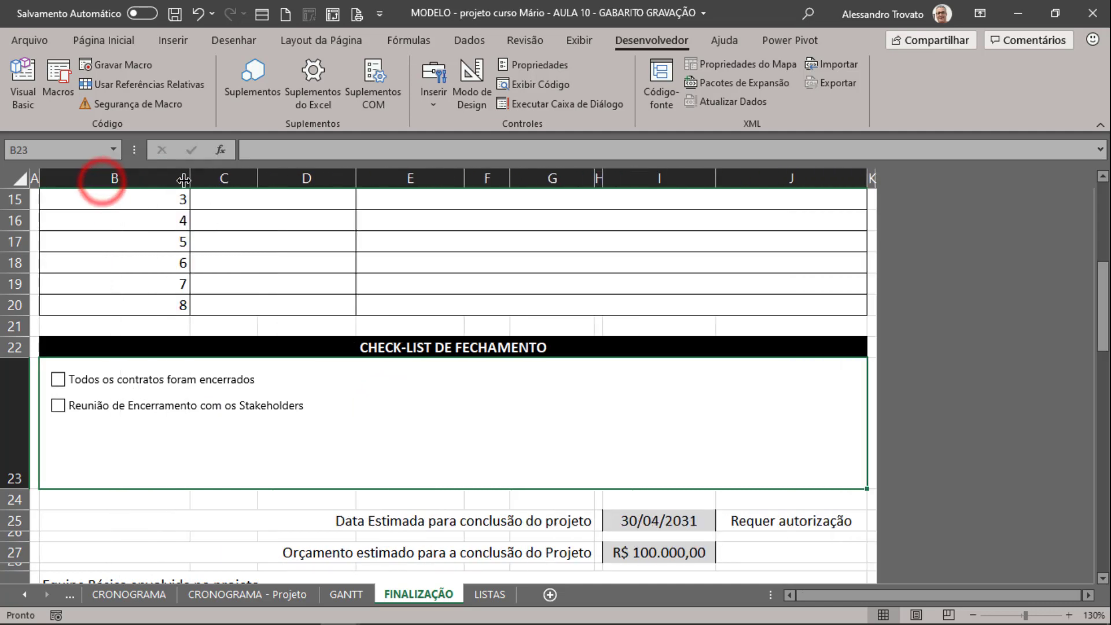
key(ctrl+z)
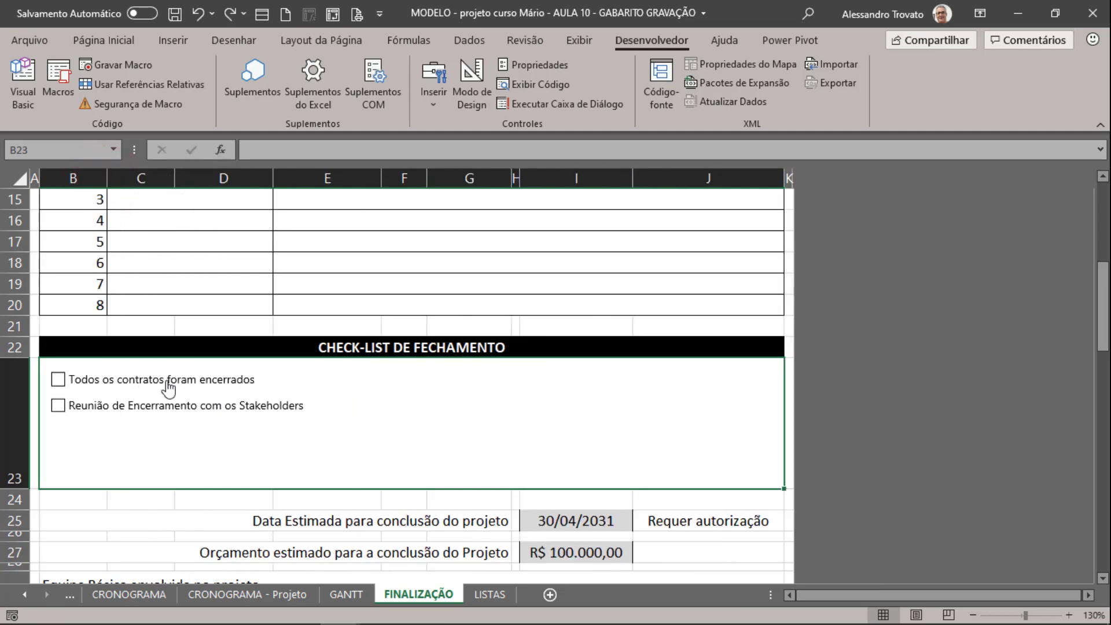
Step: Set the 'Todos os contratos' checkbox to not move or resize with cells
right_click(166, 382)
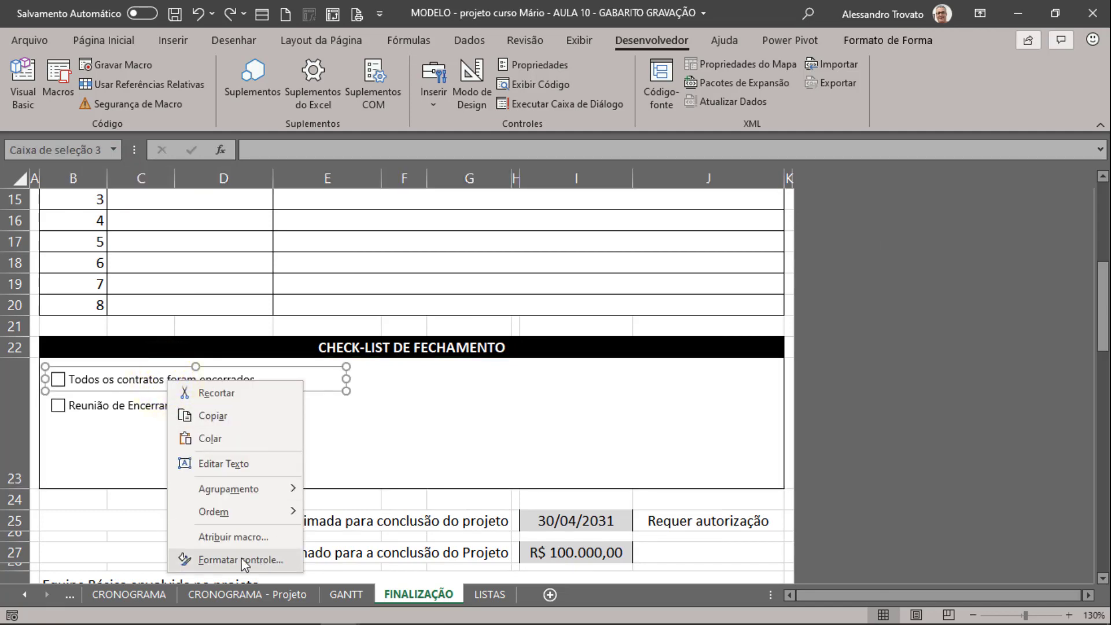
click(216, 560)
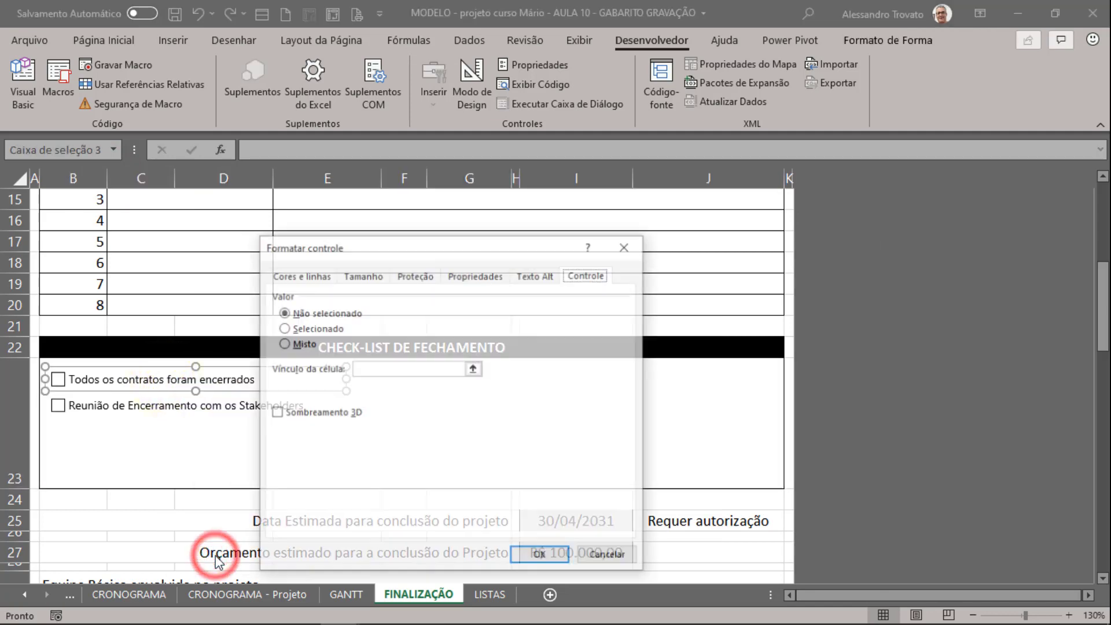
click(476, 277)
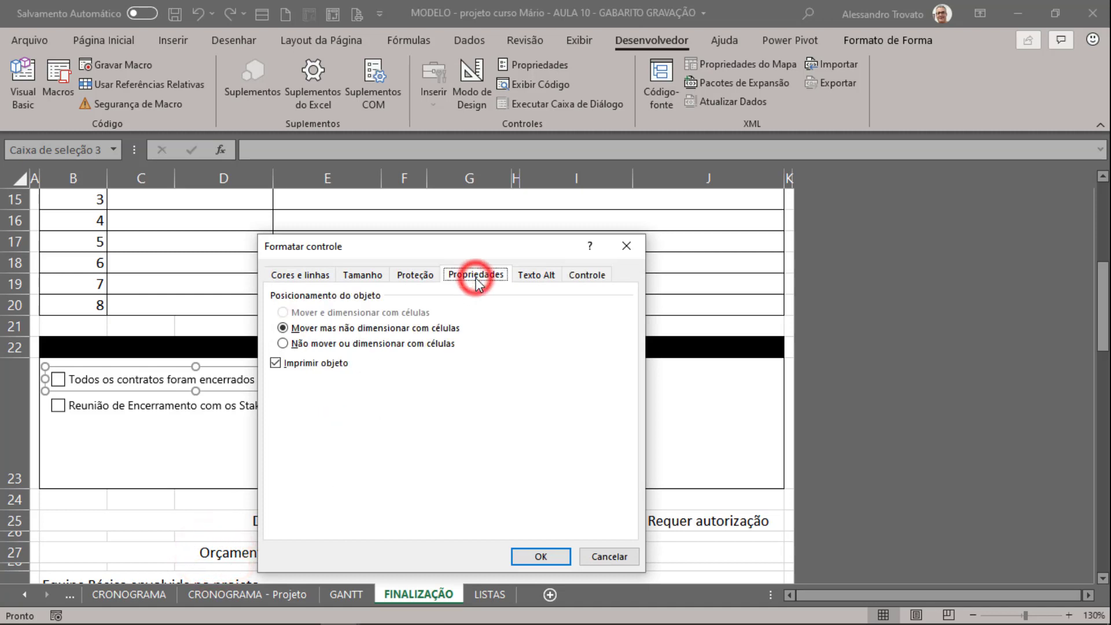
click(301, 345)
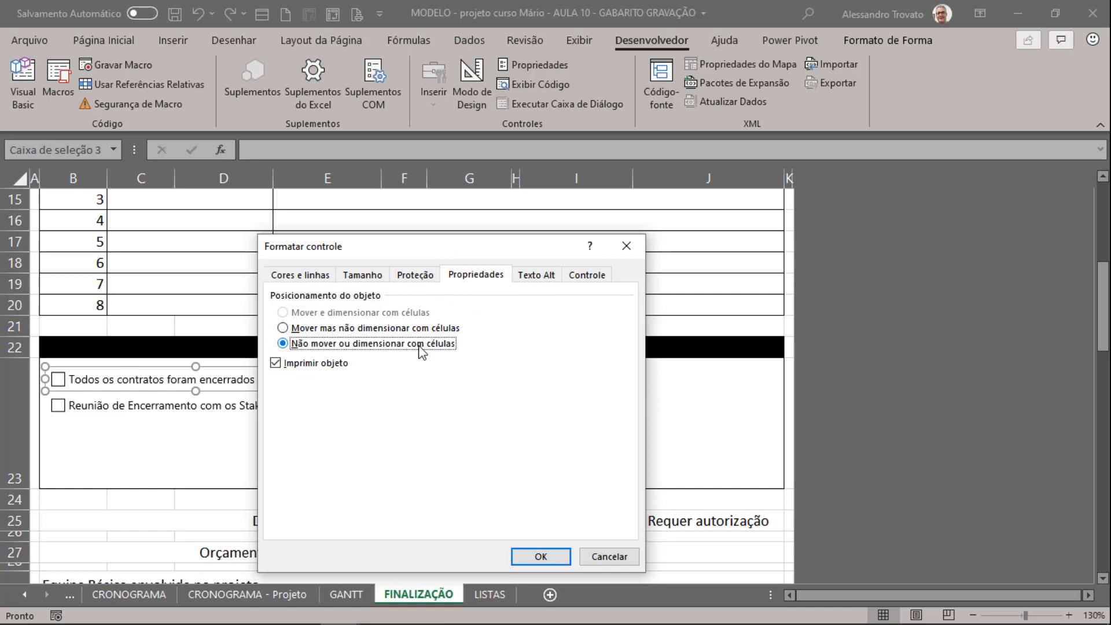
click(305, 328)
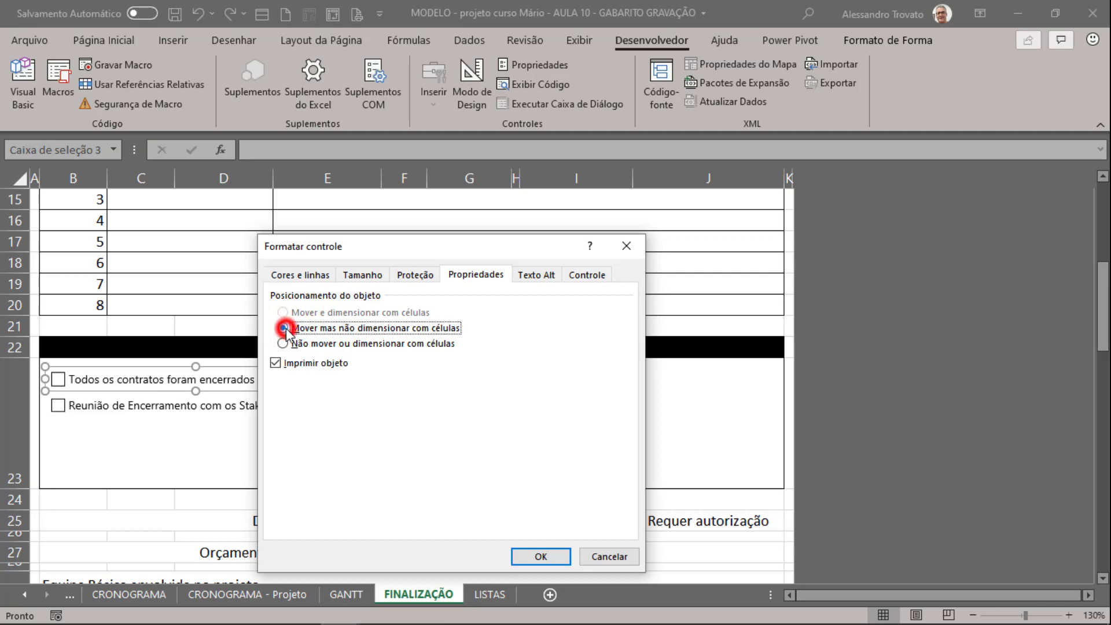
click(299, 344)
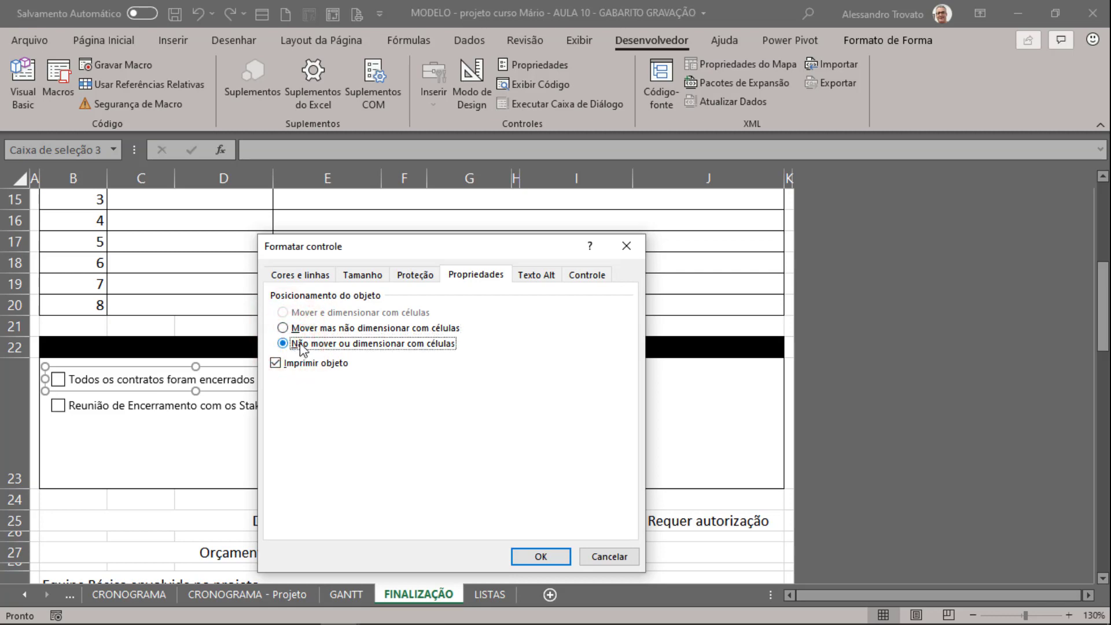
click(544, 558)
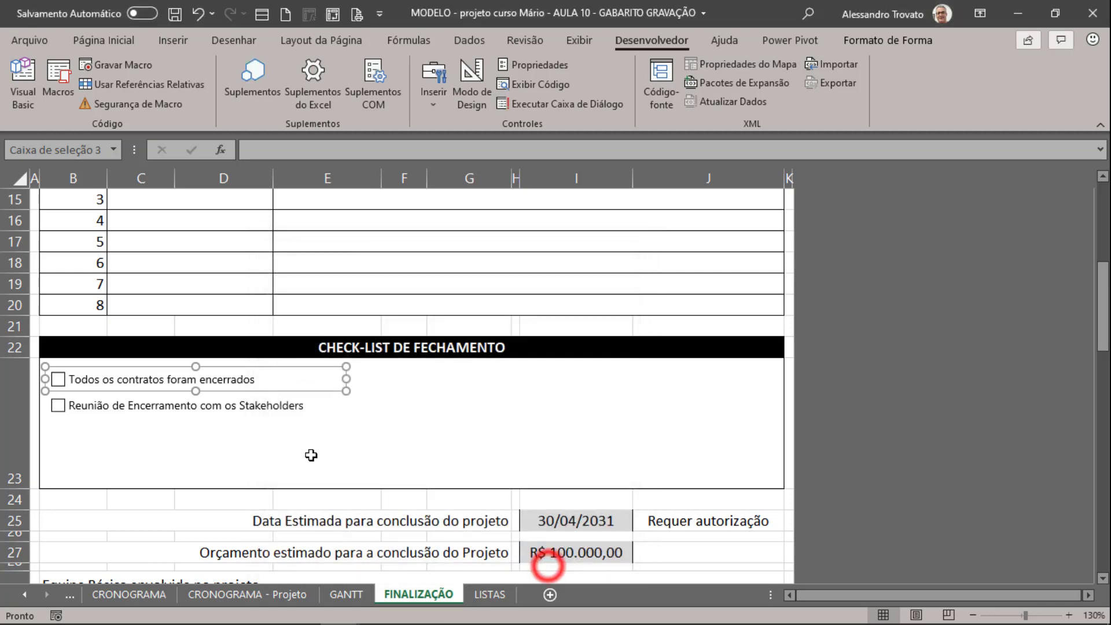
Step: Apply the same don't-move-or-size setting to the 'Reunião de Encerramento' checkbox
ctrl+click(239, 405)
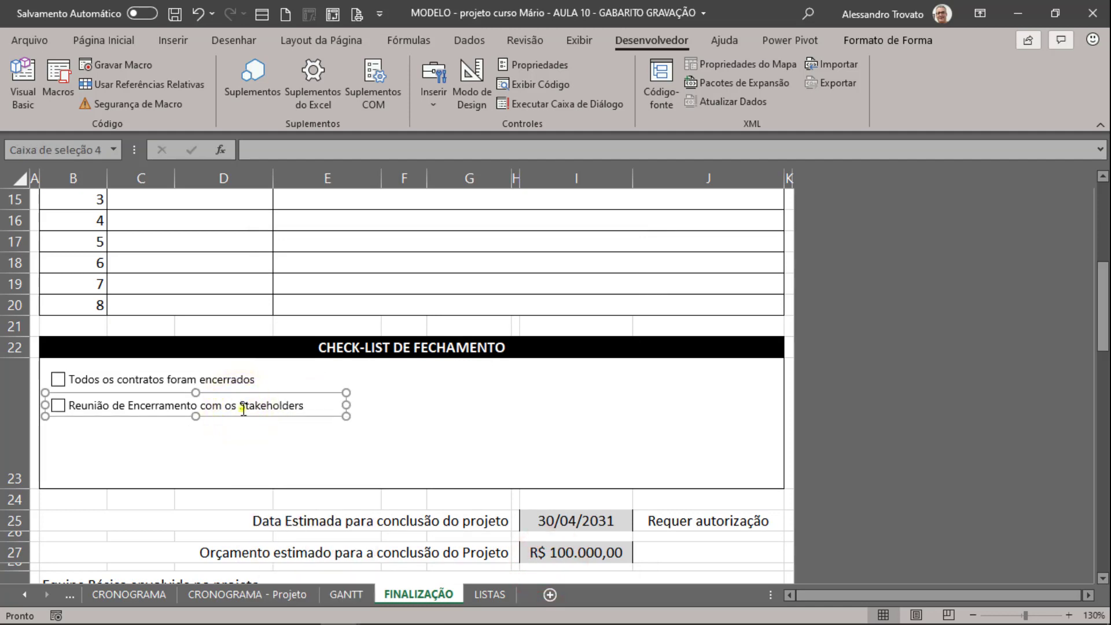
right_click(242, 407)
click(315, 584)
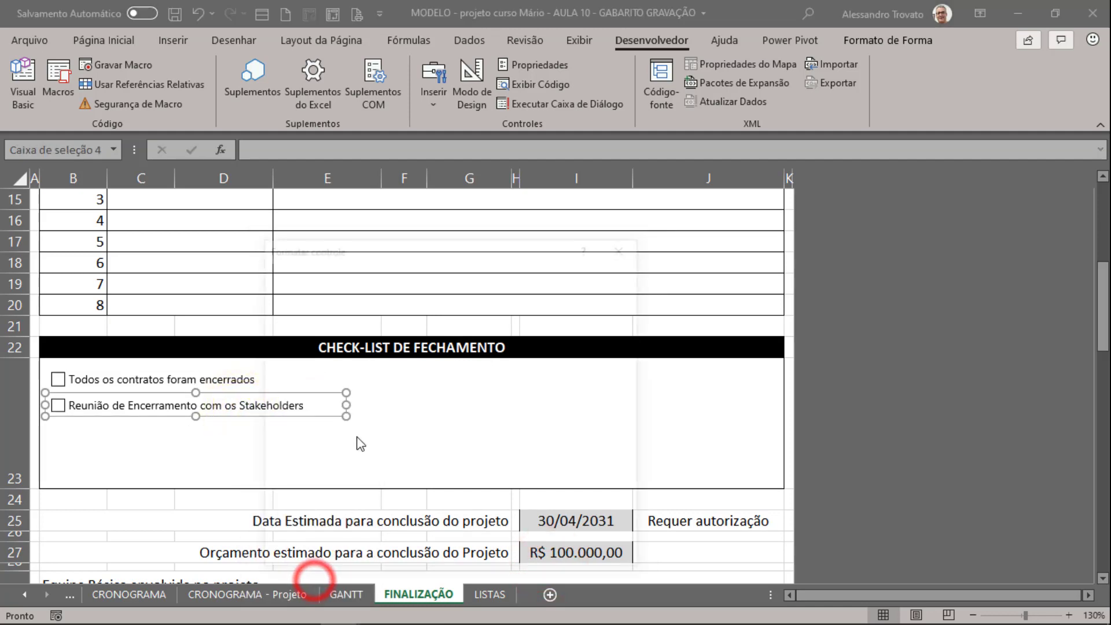
click(321, 343)
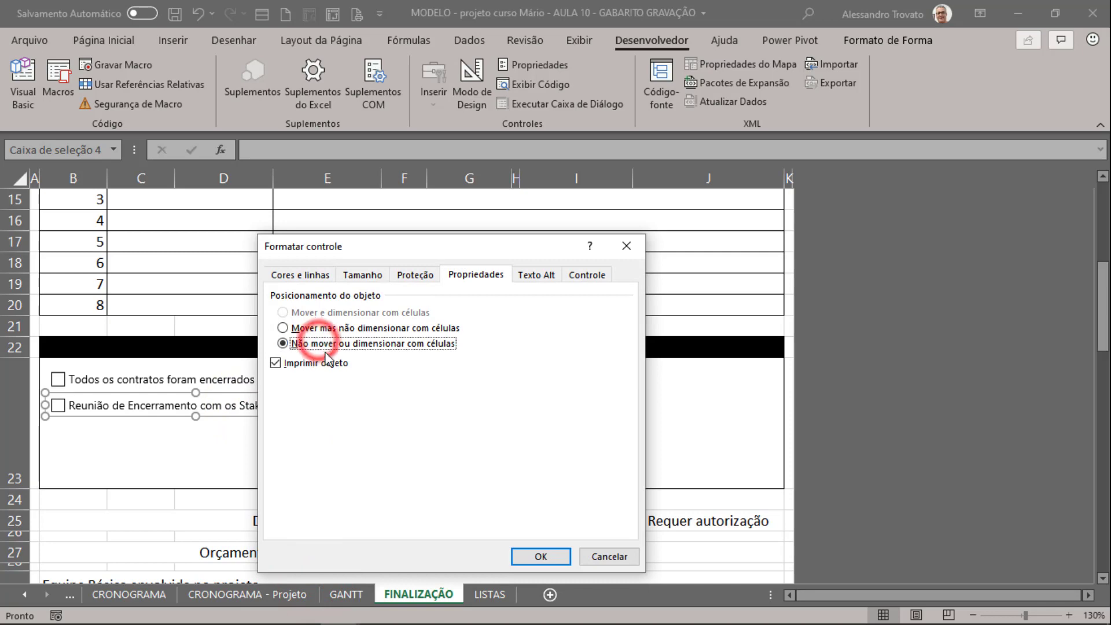
click(538, 556)
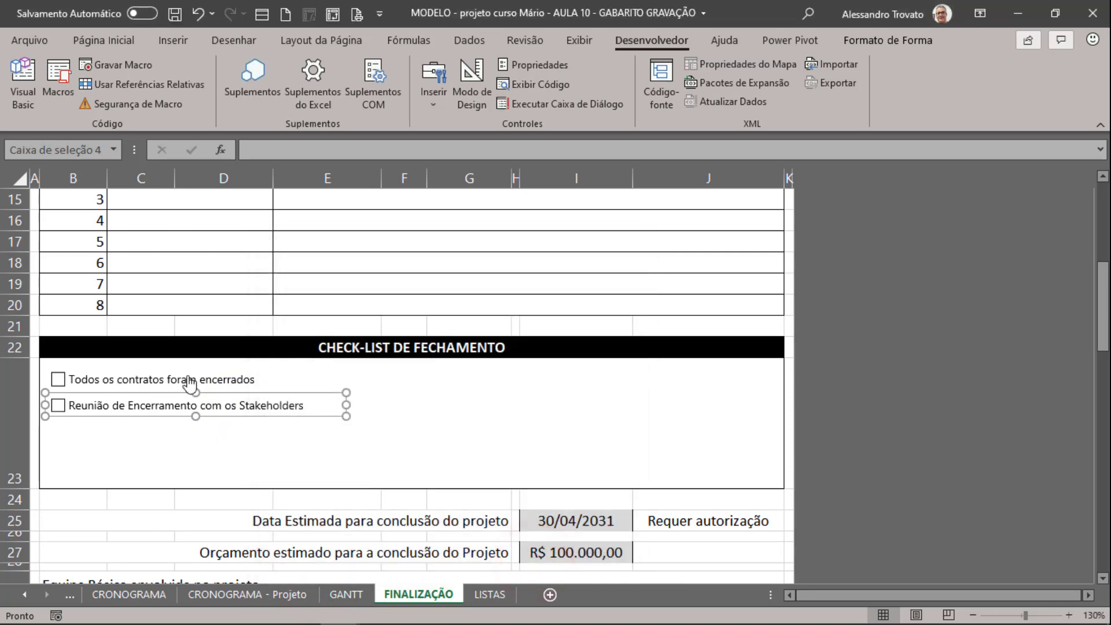
click(170, 393)
click(231, 463)
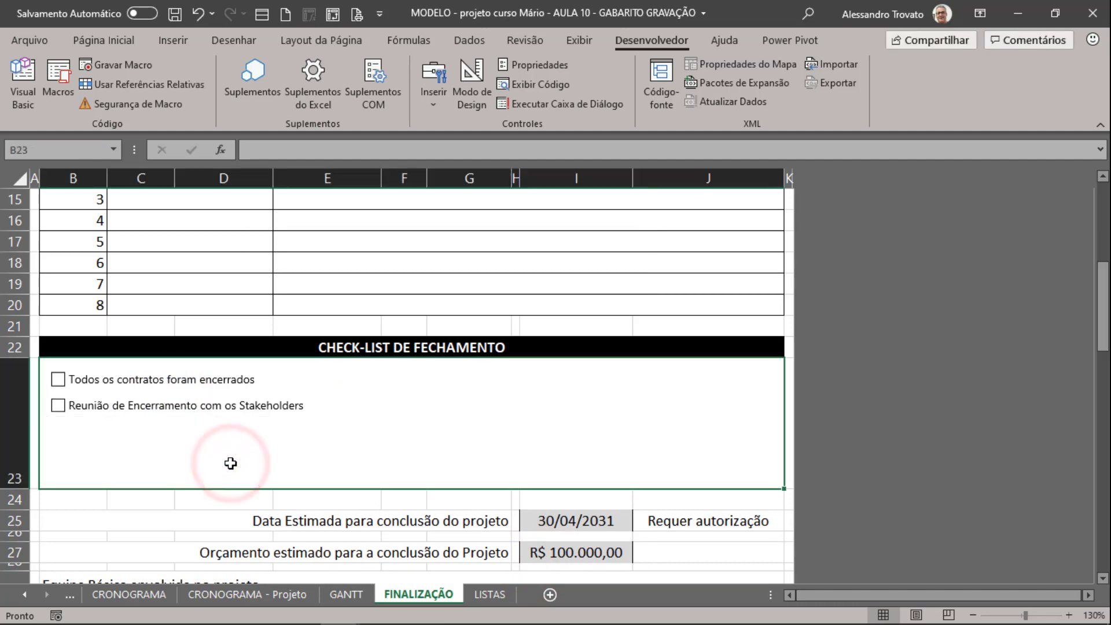
Step: Paste a third checkbox below the stakeholders item and label it 'Liberação dos membros da Equipe'
key(ctrl+v)
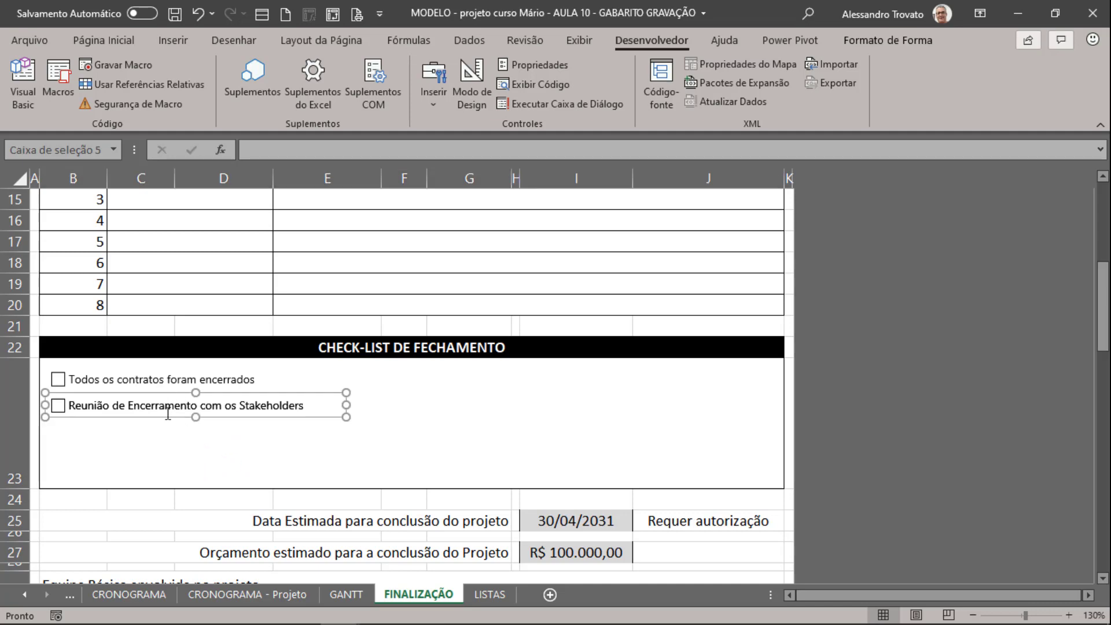
drag(167, 418, 161, 442)
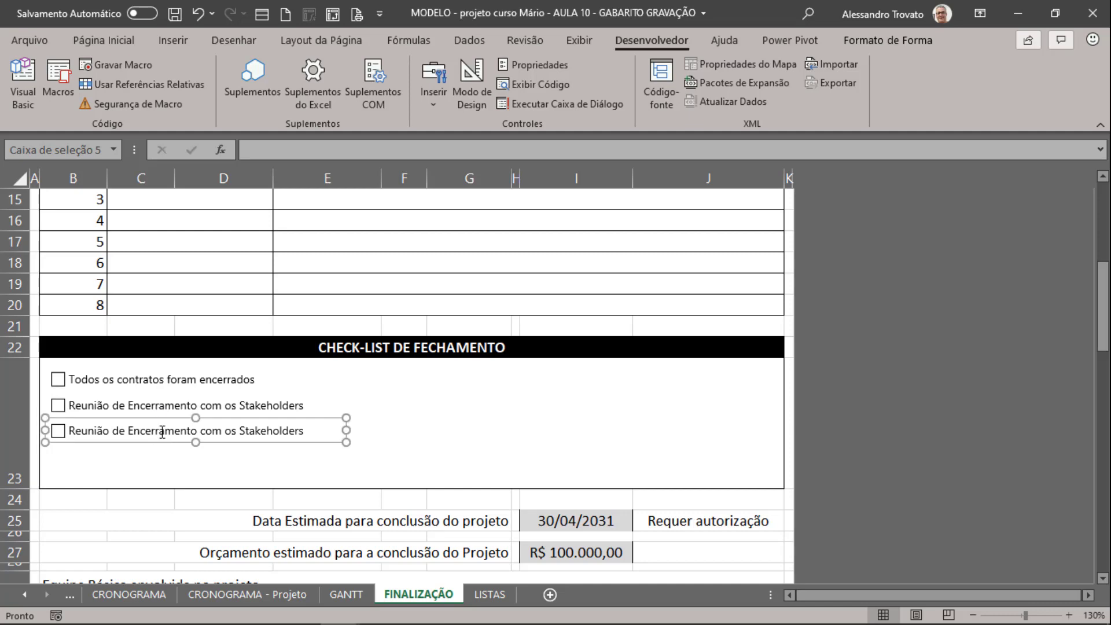
click(95, 430)
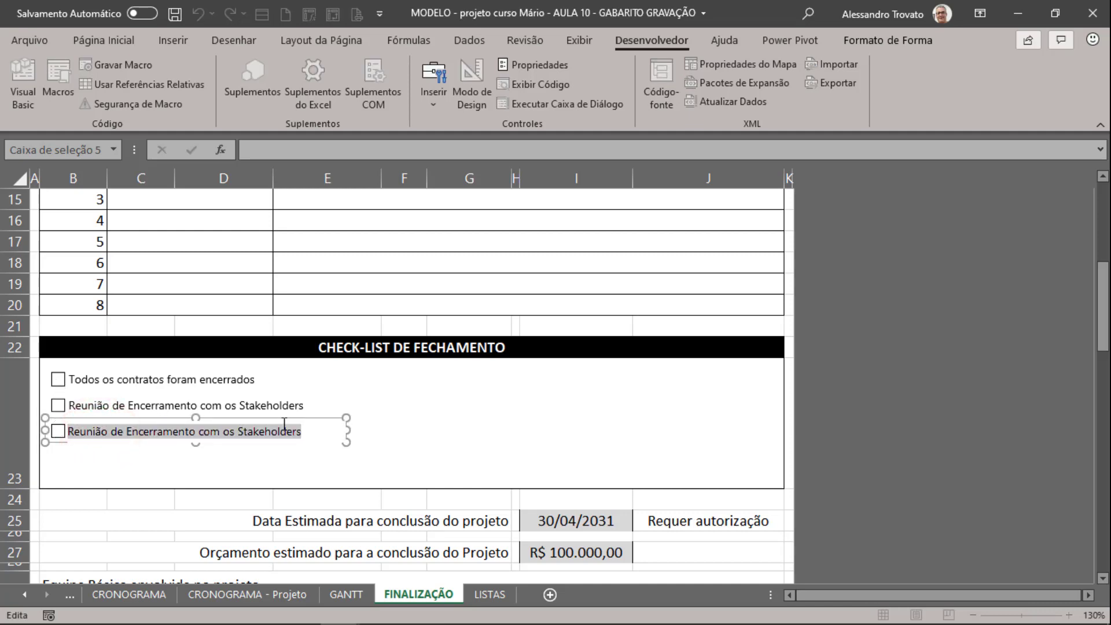
text(Liberação dos membros da Equipe)
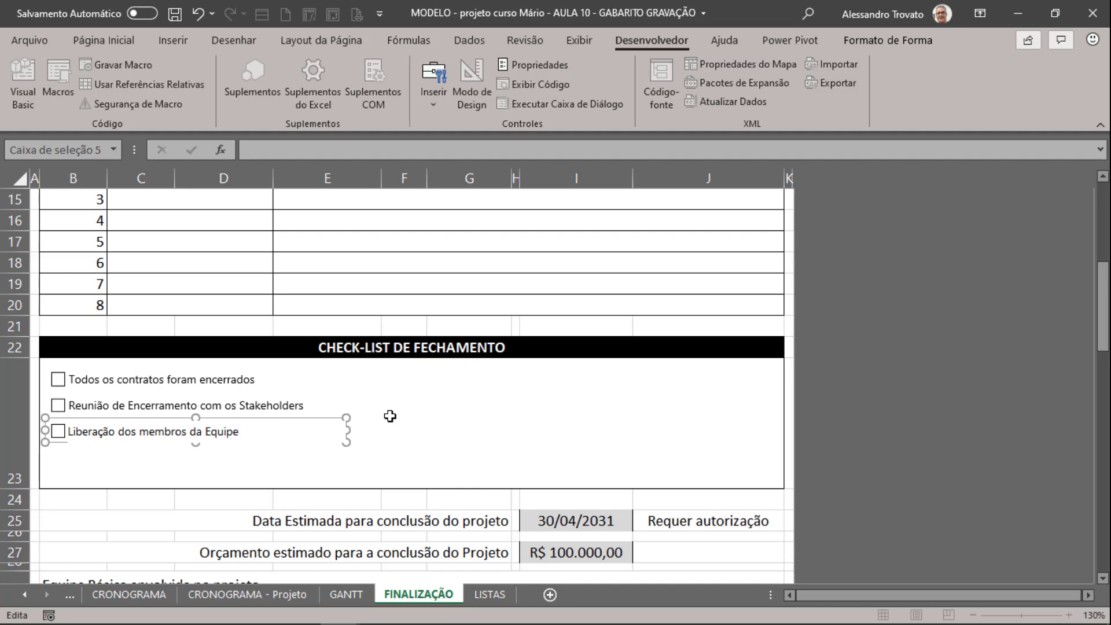
click(390, 416)
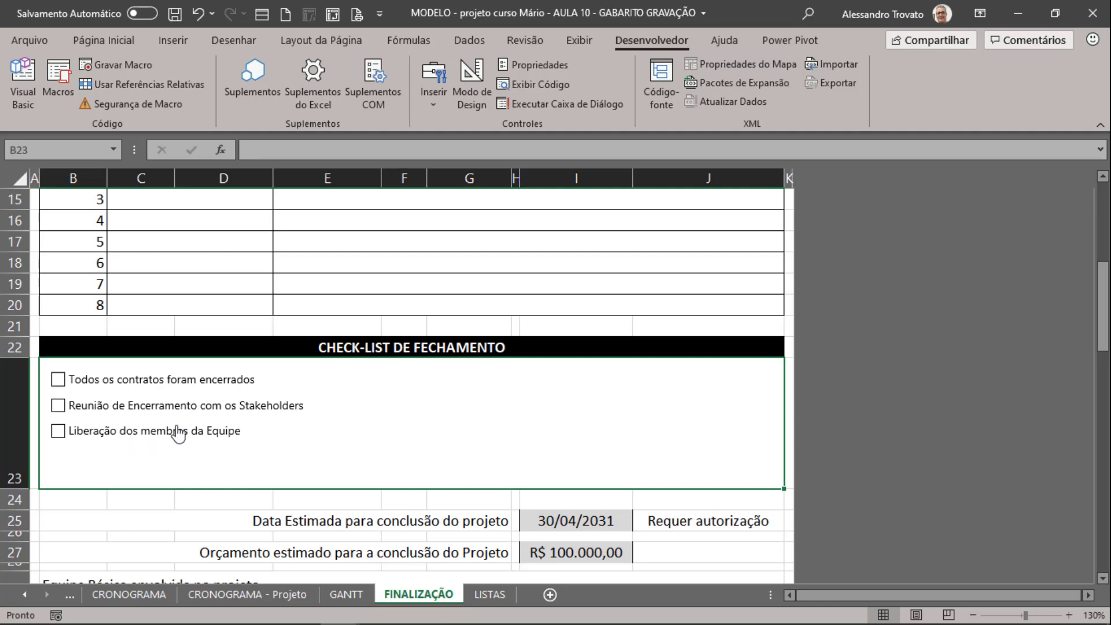
Step: Duplicate the third checkbox below it and relabel it 'Verificar se os documentos do projeto estão assinados'
right_click(177, 431)
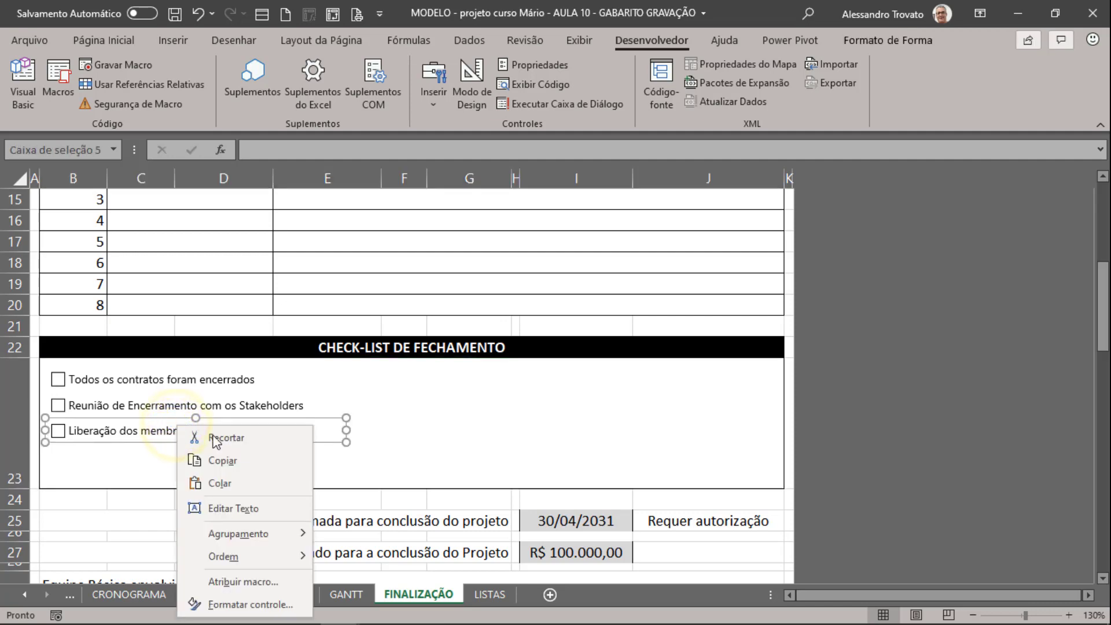
click(243, 465)
click(542, 412)
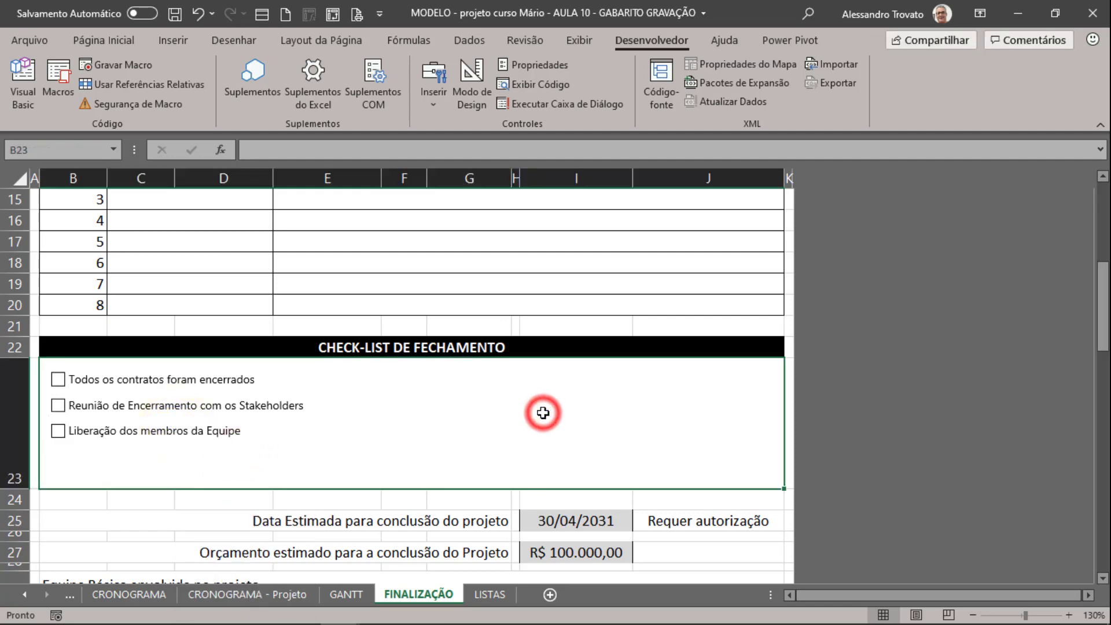
key(ctrl+v)
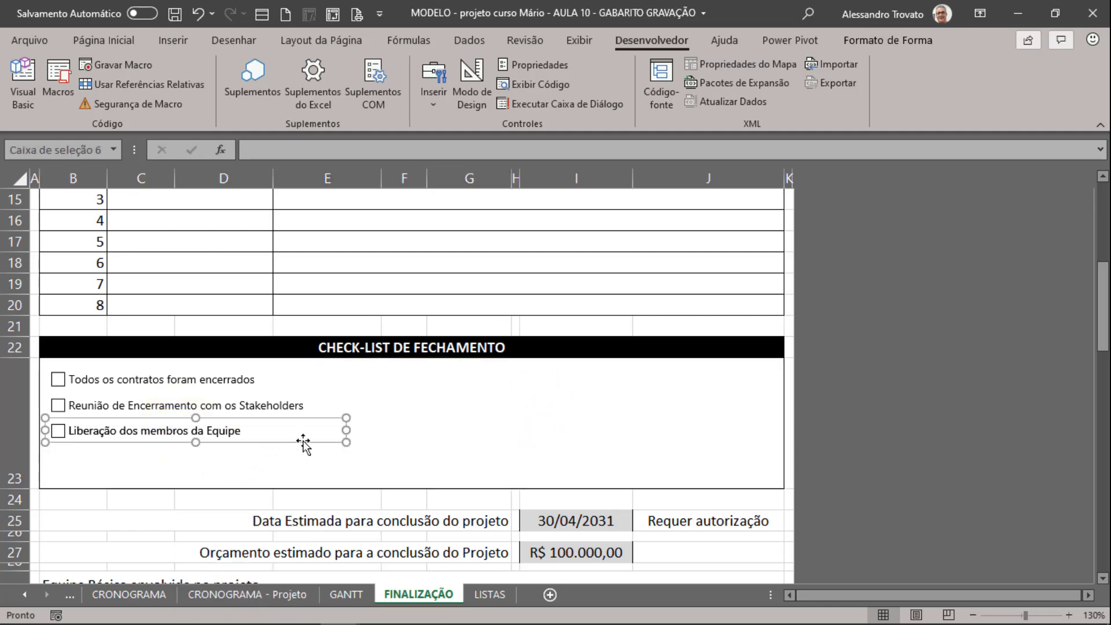
drag(301, 440, 307, 467)
click(307, 467)
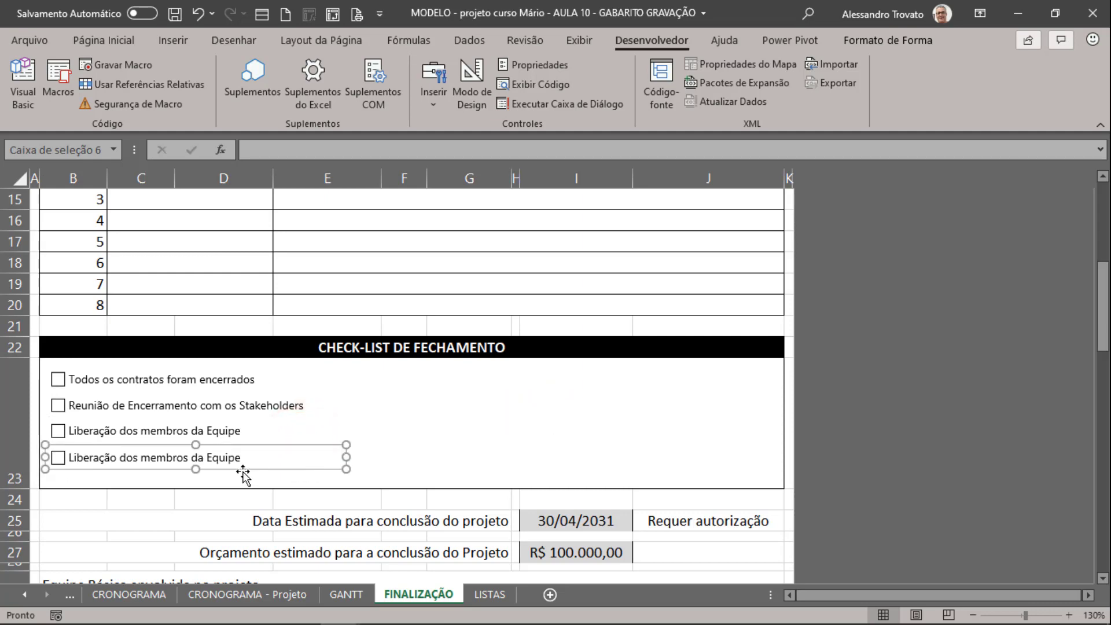
drag(220, 467, 219, 479)
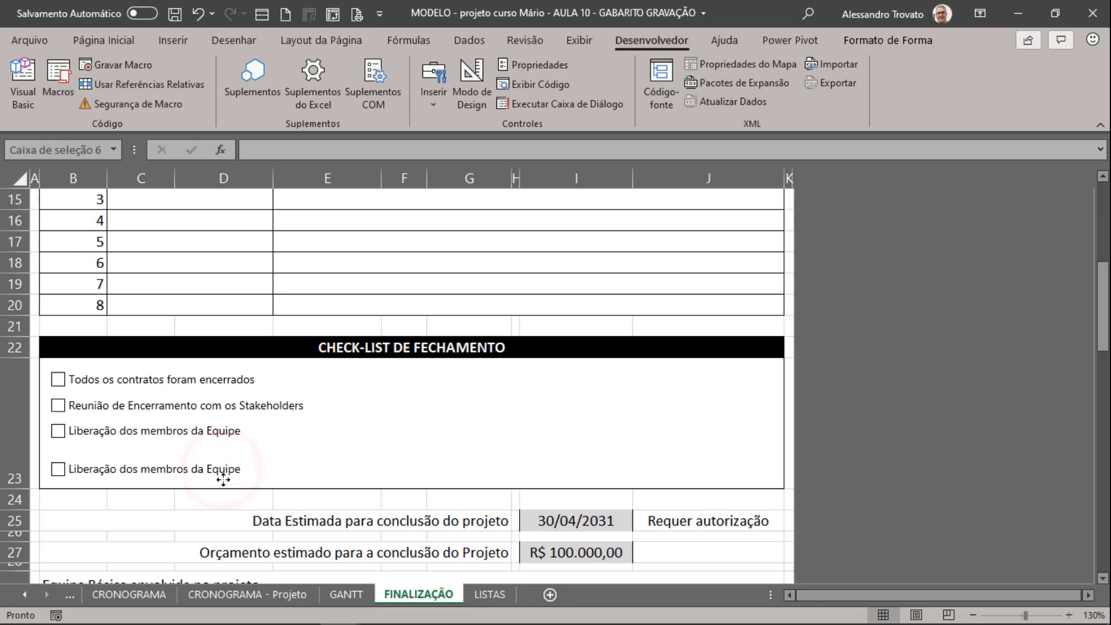
click(224, 473)
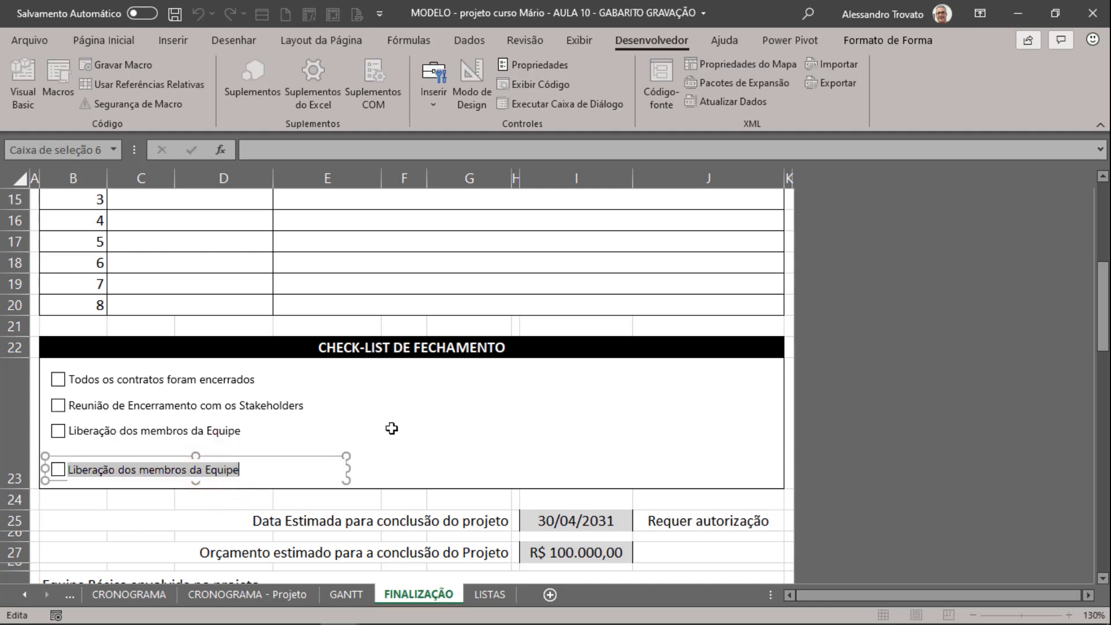
text(Ve)
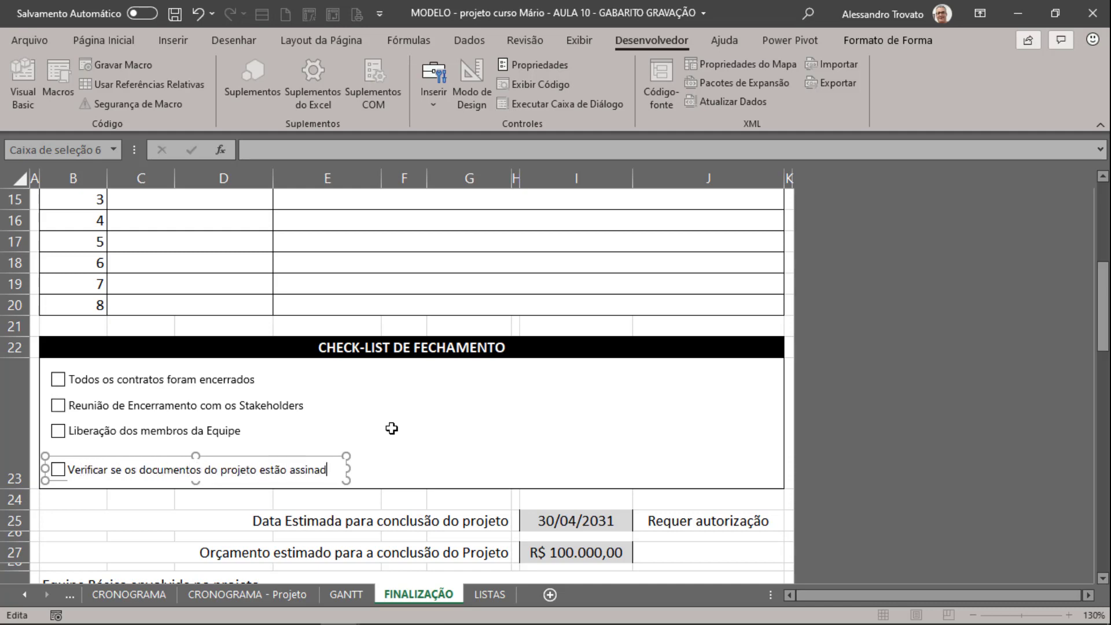
click(399, 420)
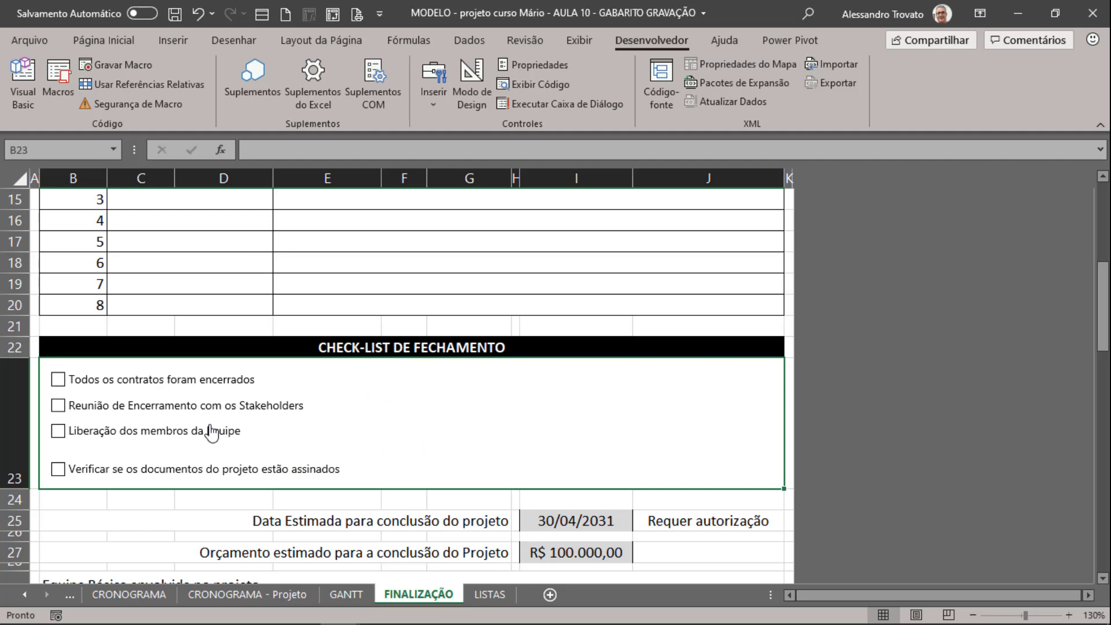
Step: Select all four unticked checkboxes and apply Alinhar > Distribuir na Vertical
right_click(165, 382)
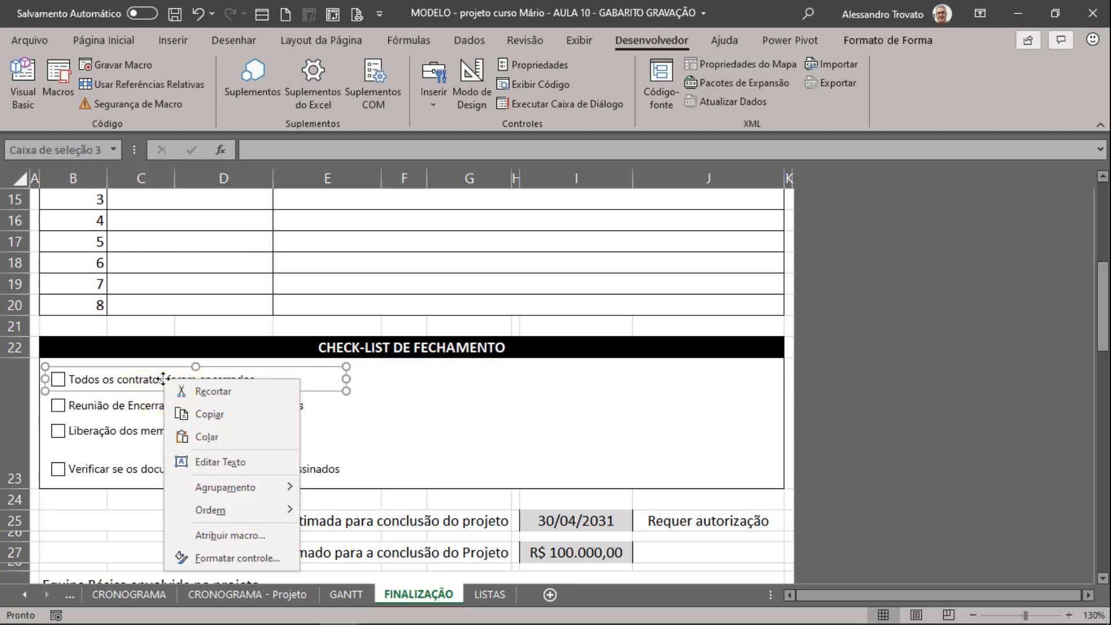
key(Escape)
click(140, 399)
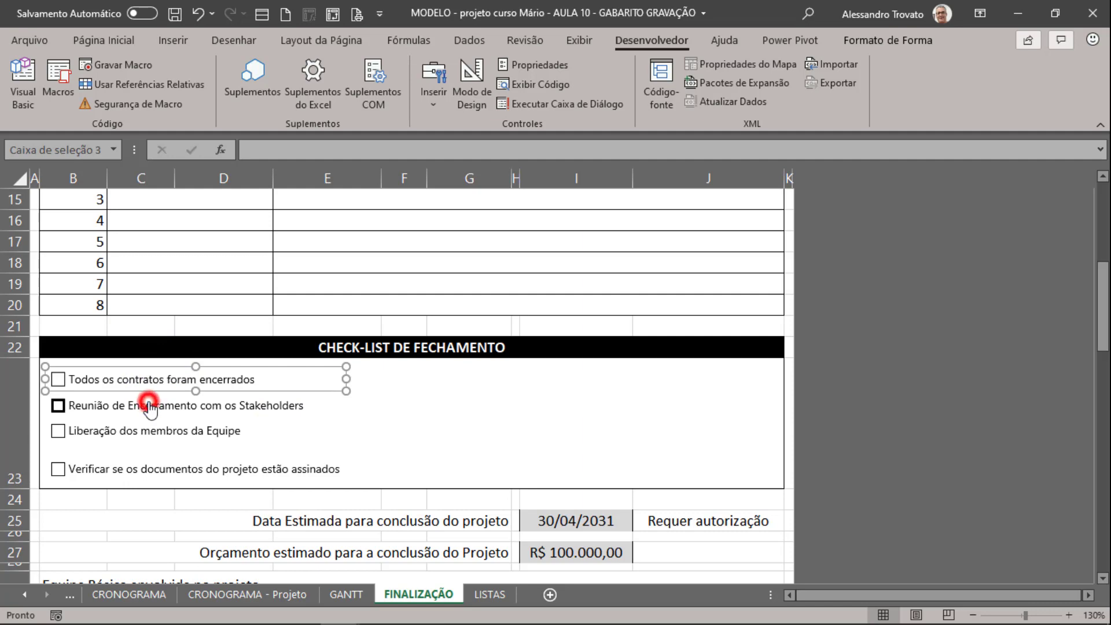
click(136, 407)
ctrl+click(134, 405)
ctrl+click(136, 435)
ctrl+click(136, 467)
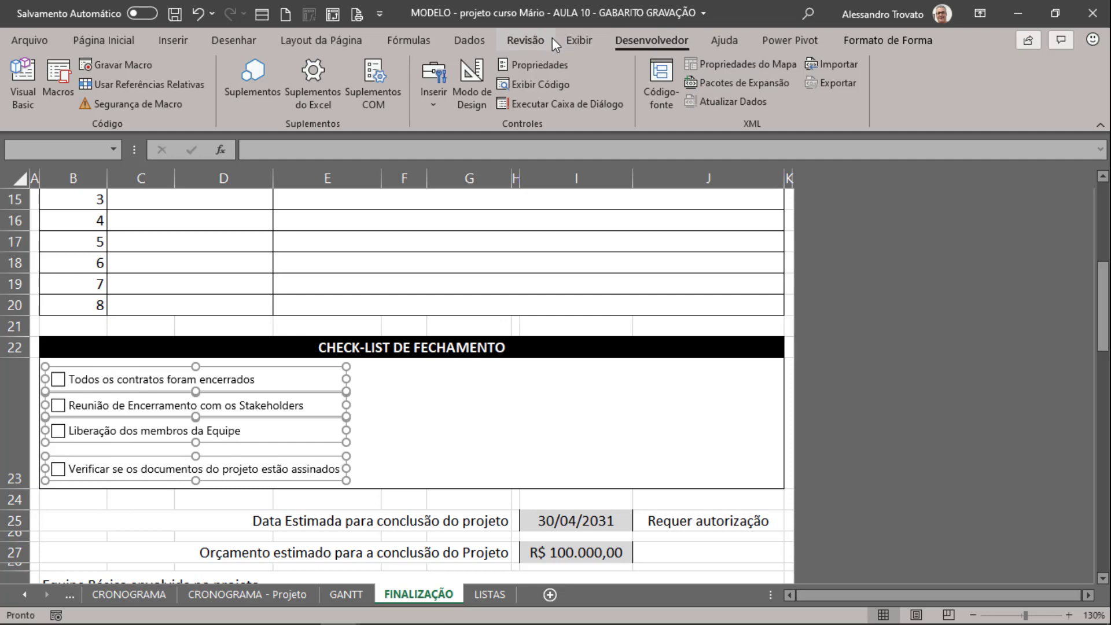
click(874, 40)
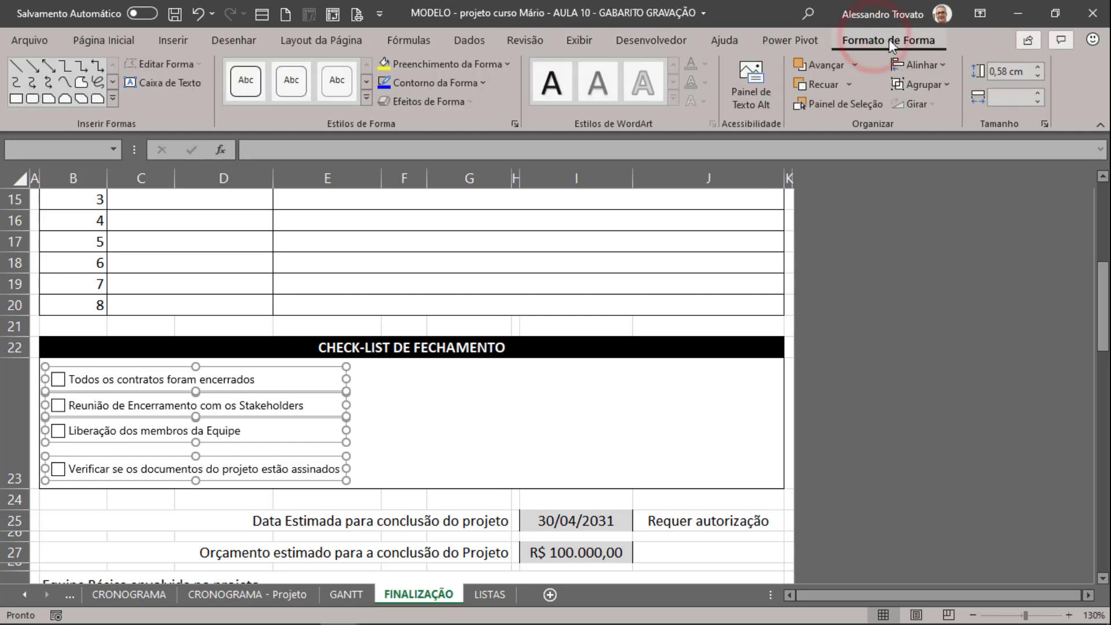
click(914, 63)
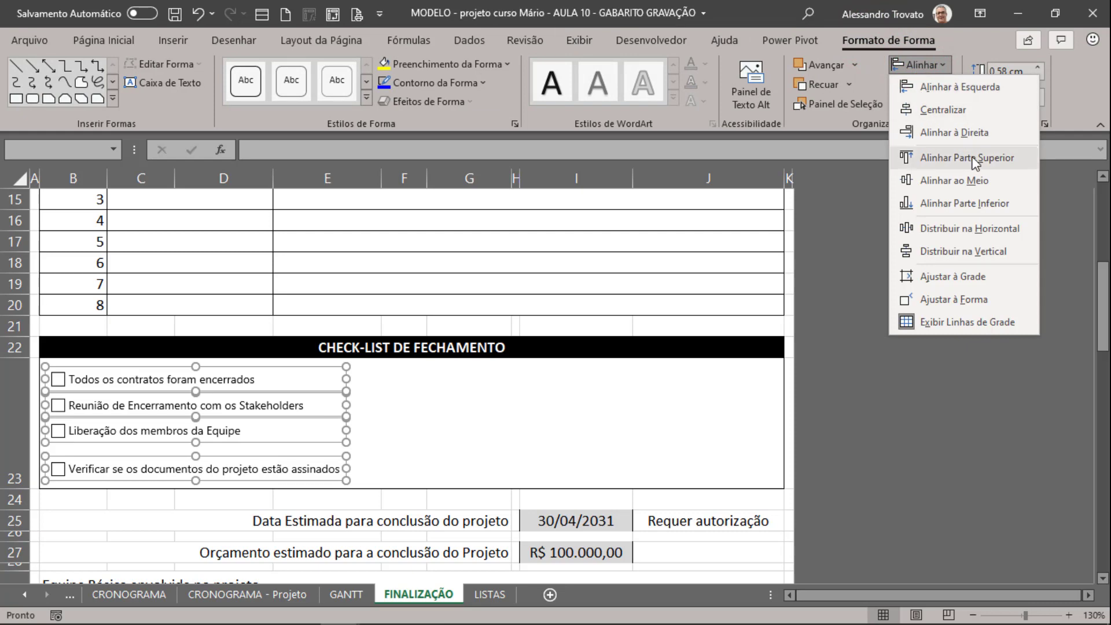
click(958, 254)
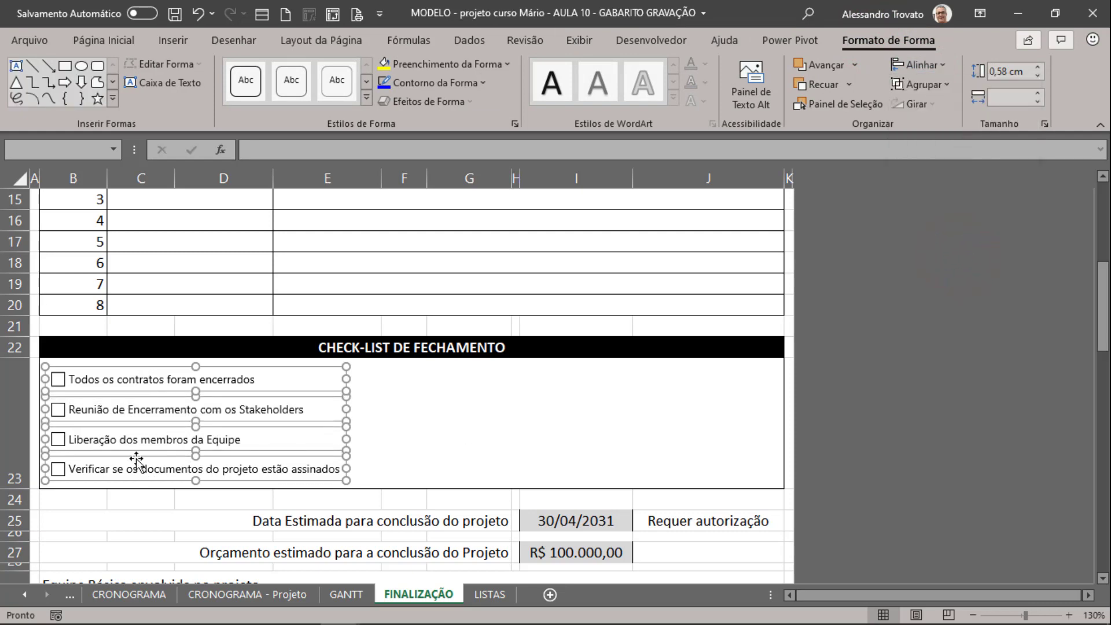
Step: Untick the first checklist item and select its checkbox
click(389, 387)
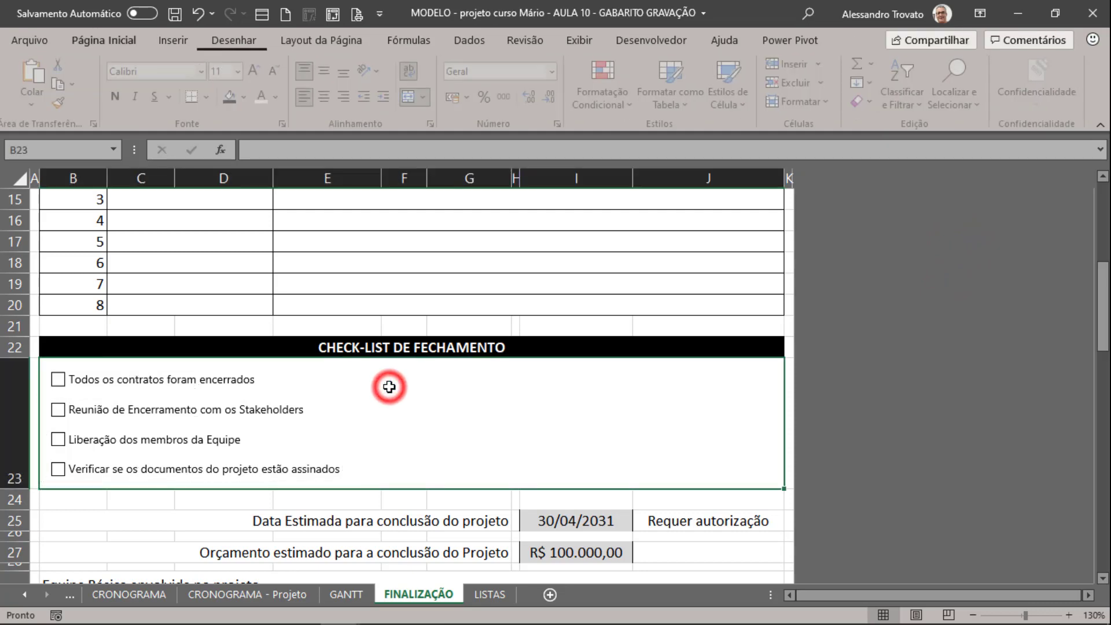
click(298, 382)
click(298, 382)
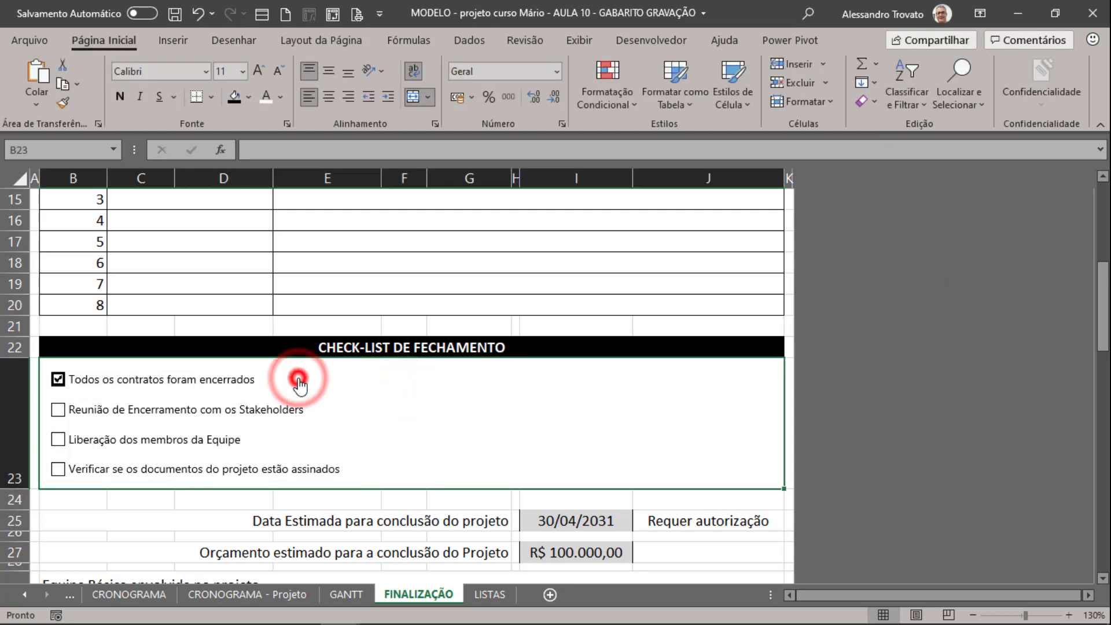
right_click(298, 378)
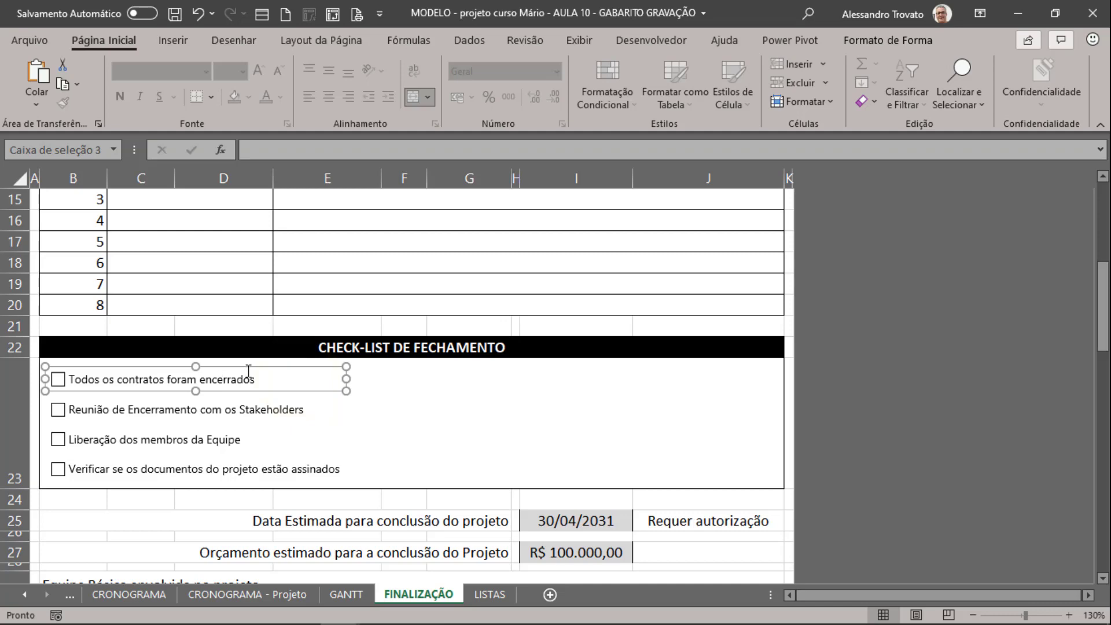
click(250, 367)
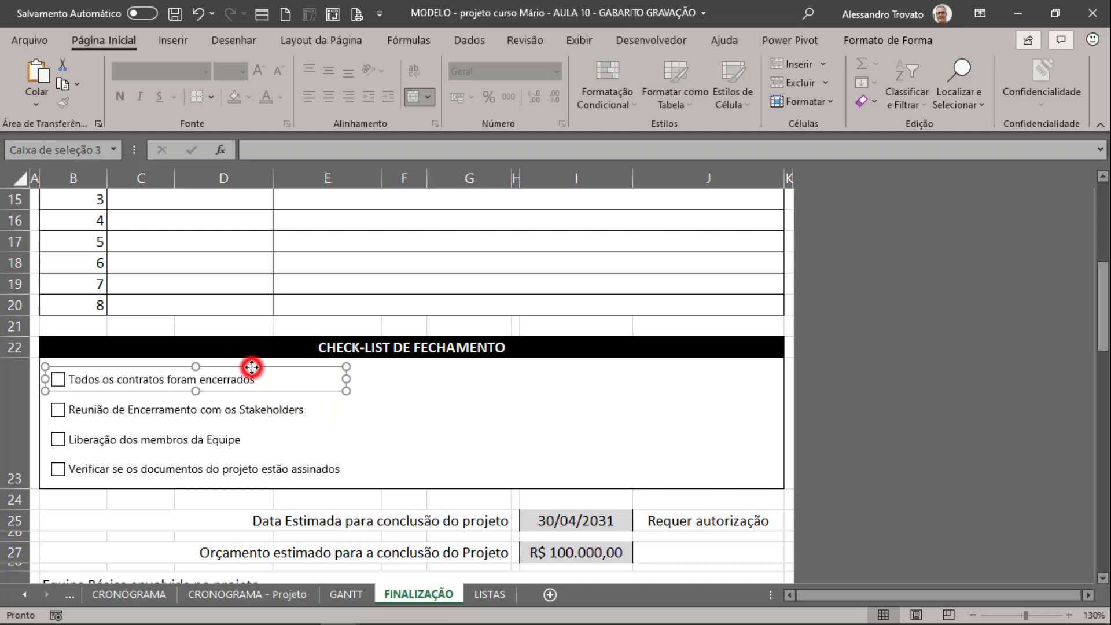
click(460, 402)
click(455, 407)
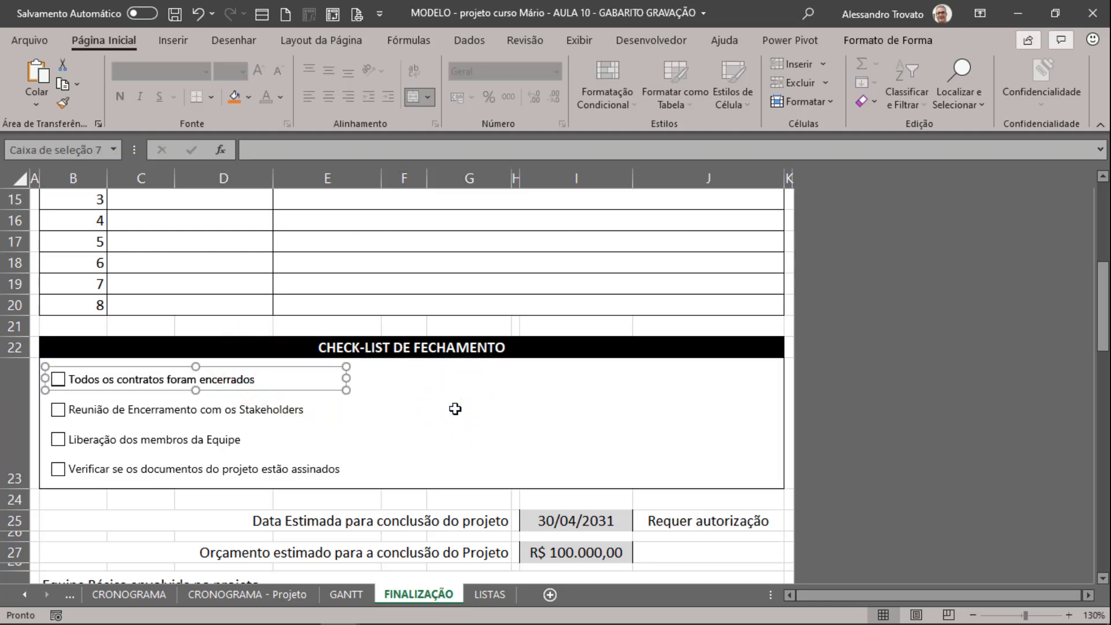
Step: Copy it to the right column, relabel it 'Reunião com envolvidos no projeto para feedback final', and widen it
mouse_move(303, 368)
mouse_down()
mouse_move(628, 375)
mouse_move(595, 382)
mouse_move(677, 377)
mouse_move(359, 378)
mouse_move(694, 367)
mouse_move(647, 367)
mouse_move(664, 366)
mouse_up()
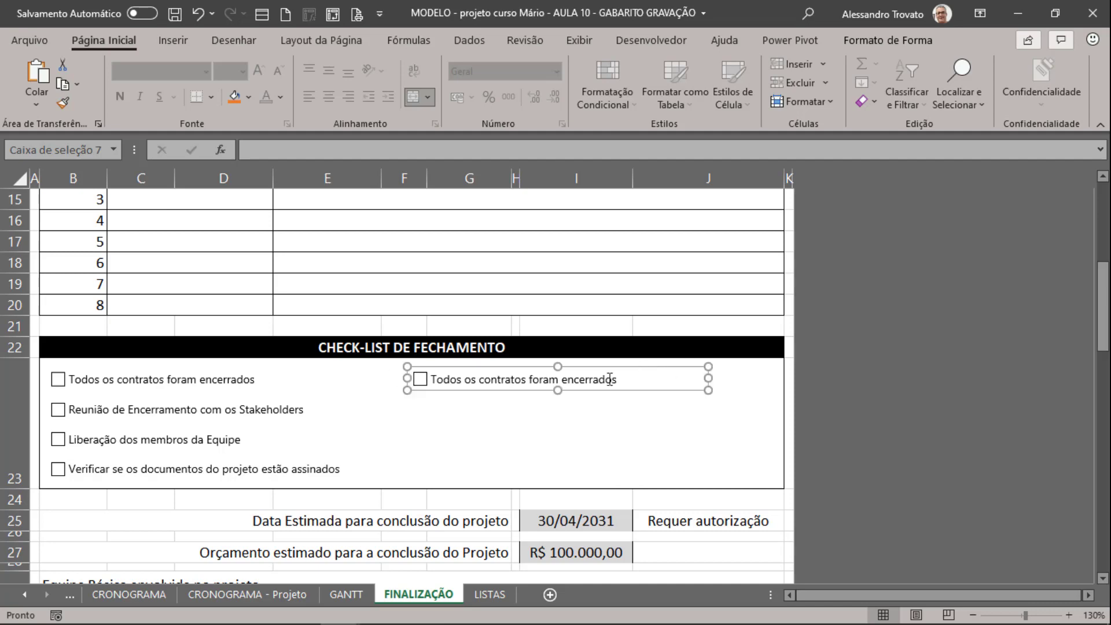
click(502, 383)
key(ctrl+a)
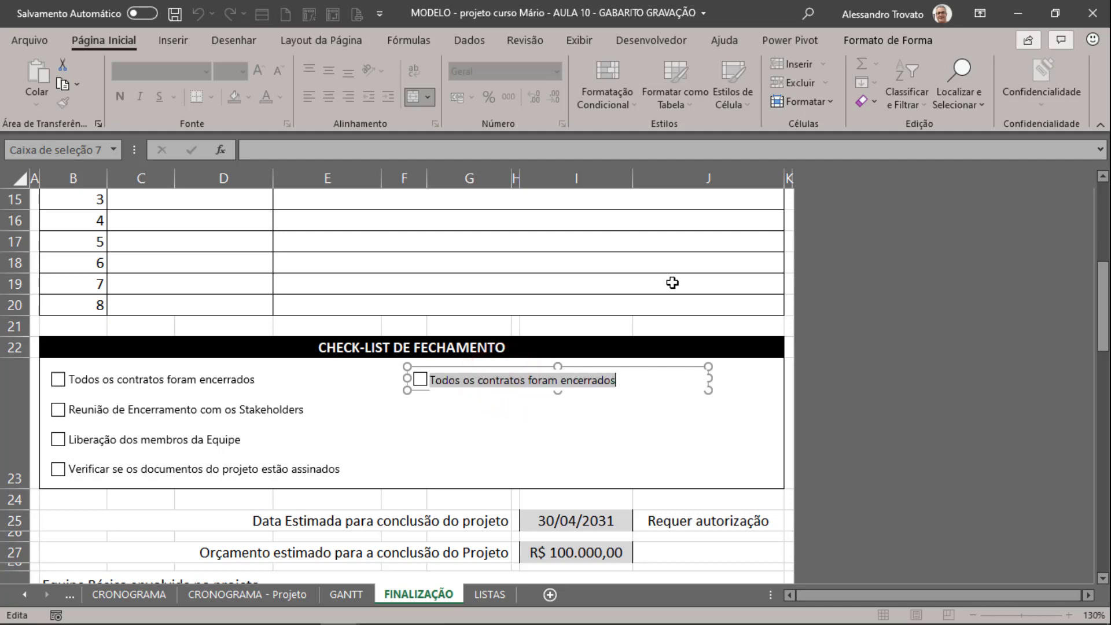
text(Reu)
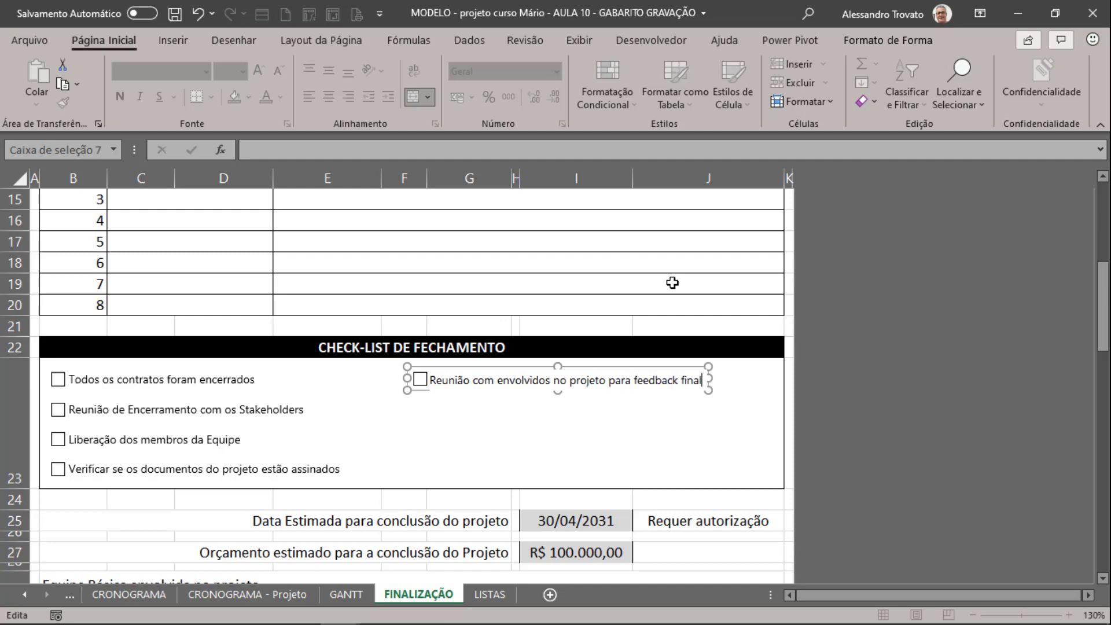
drag(710, 378, 769, 375)
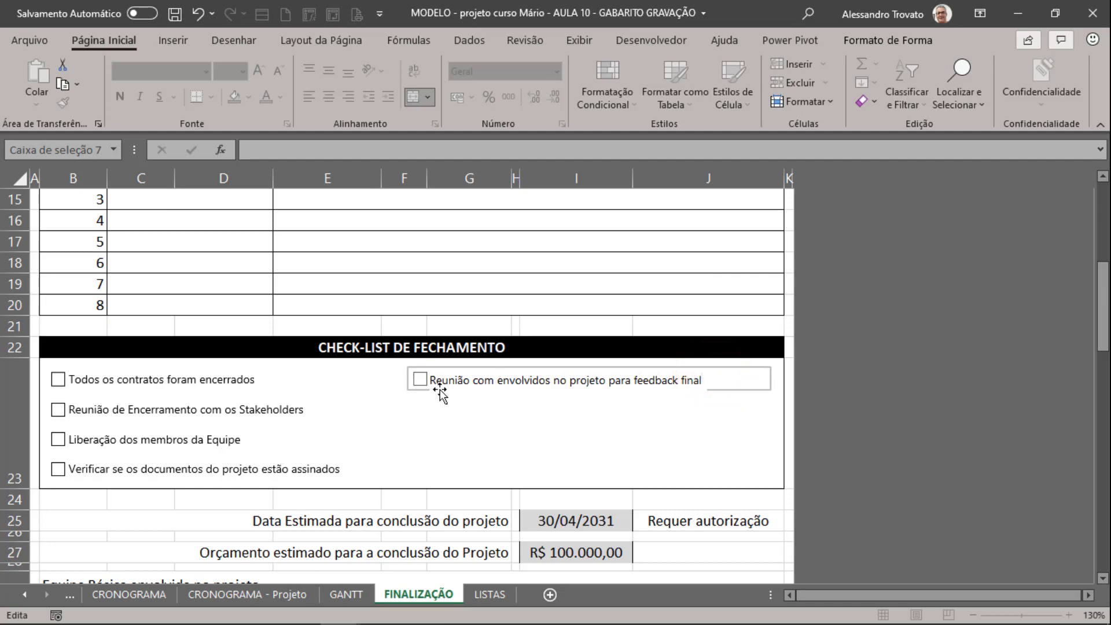
click(579, 400)
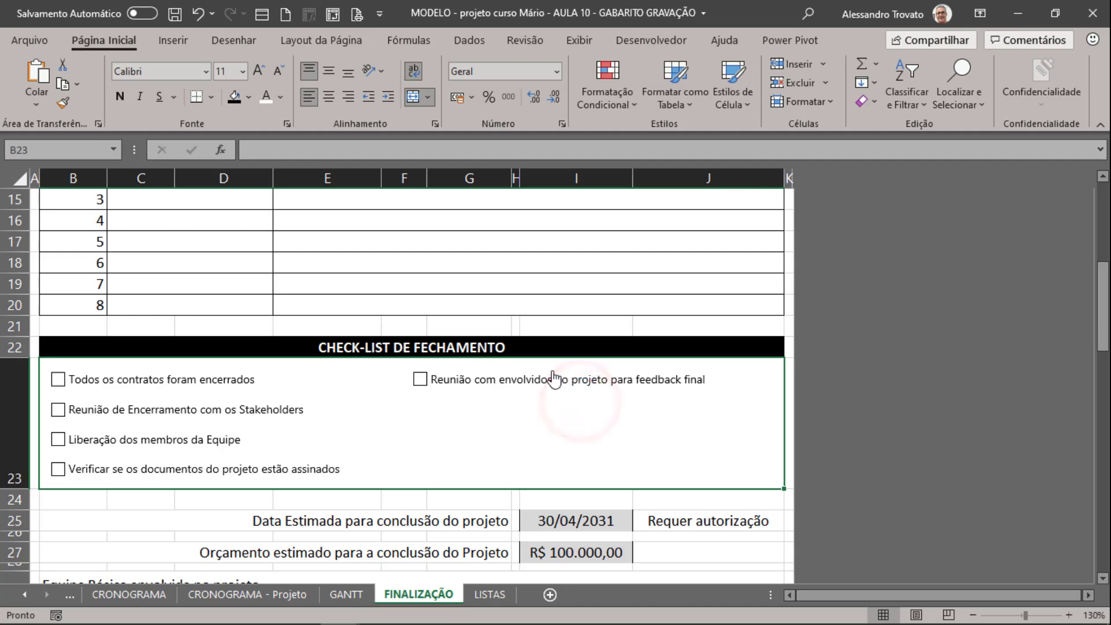
Step: Select the 'Reunião de Encerramento' checkbox, undoing a misplaced Ctrl+D duplicate
ctrl+click(236, 407)
right_click(236, 406)
key(Escape)
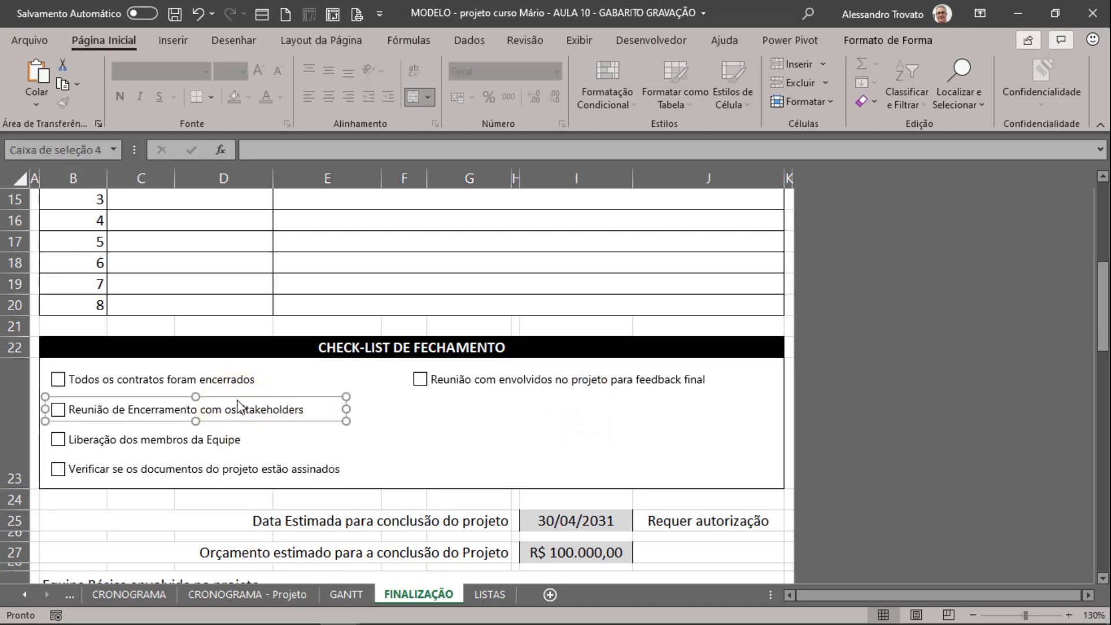
key(ctrl+d)
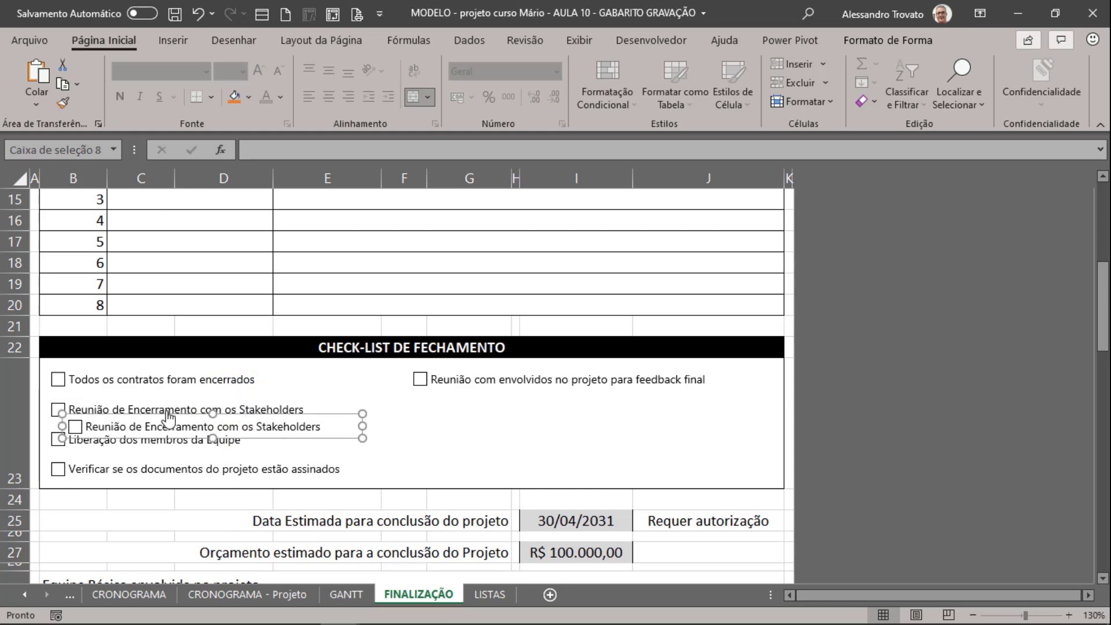
key(ctrl+z)
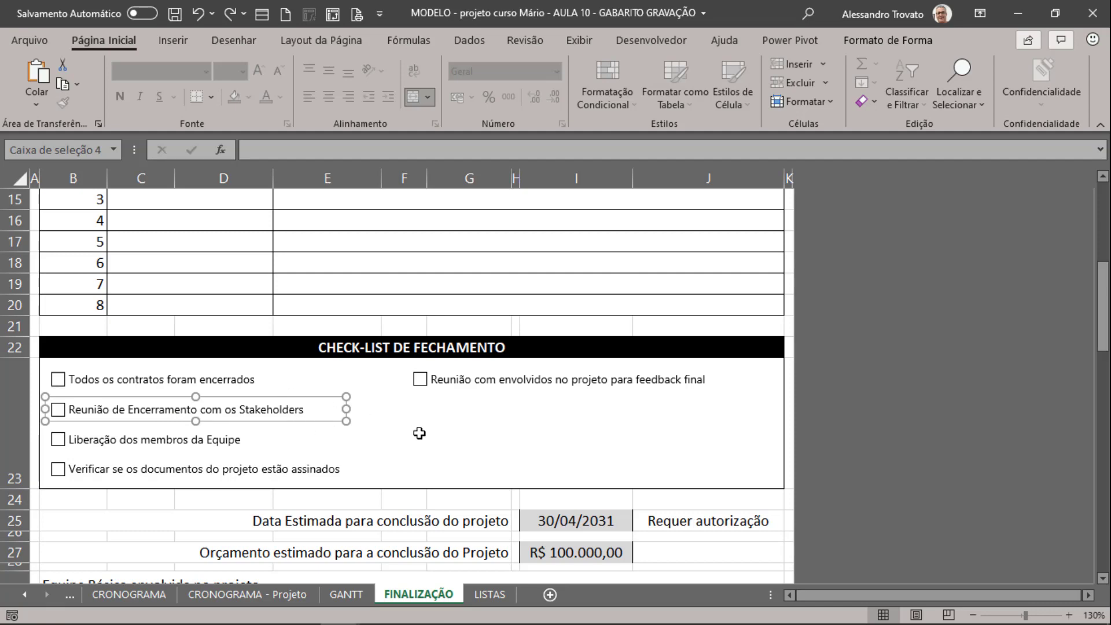
click(418, 433)
ctrl+click(302, 404)
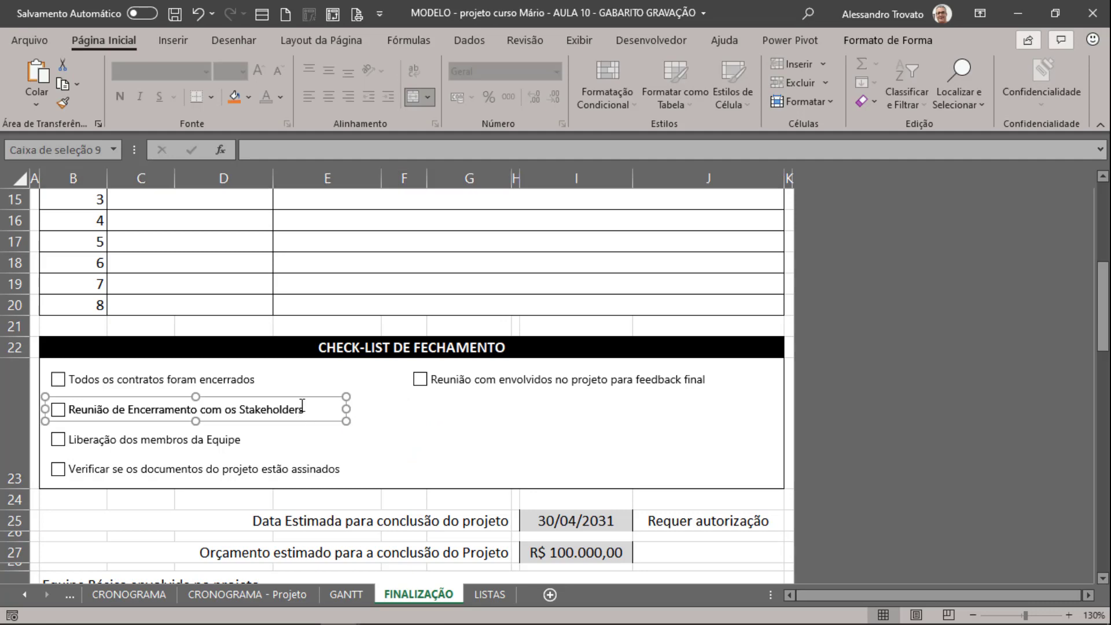
Step: Copy it under the feedback item and relabel it 'O relatório de Lições Aprendidas foi preechido'
mouse_move(300, 400)
mouse_down()
mouse_move(662, 397)
mouse_move(649, 398)
mouse_up()
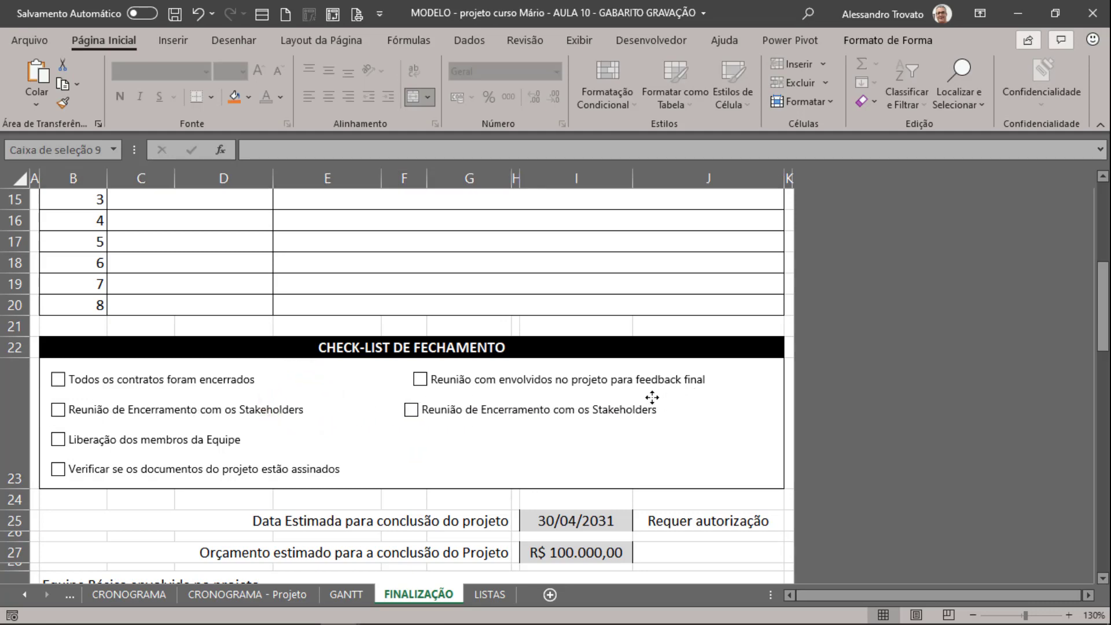
click(447, 412)
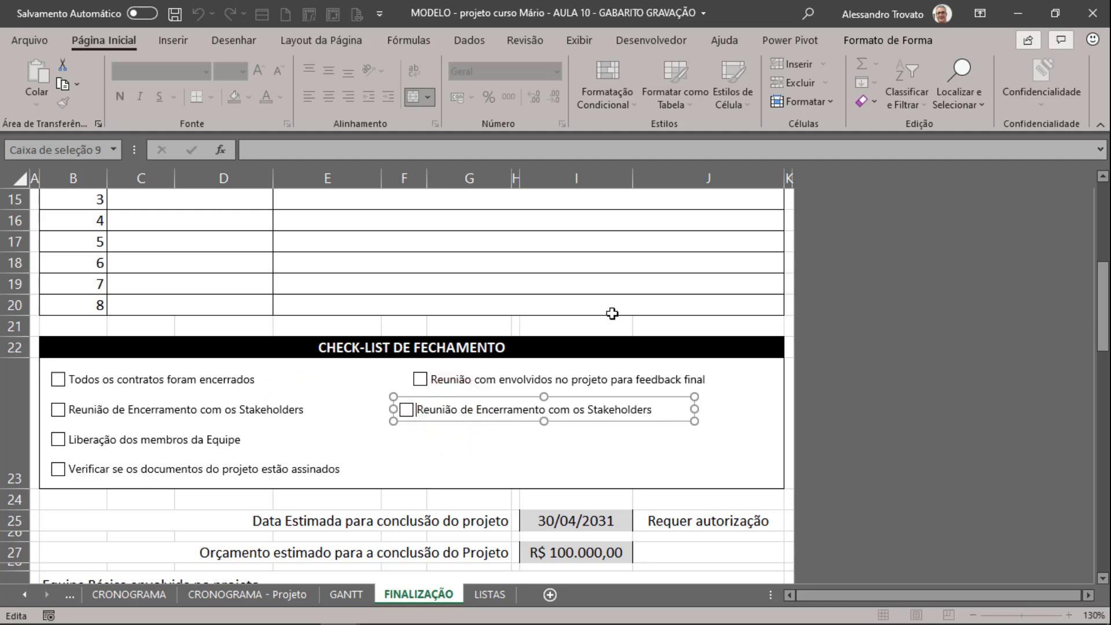
key(ctrl+a)
text(O re)
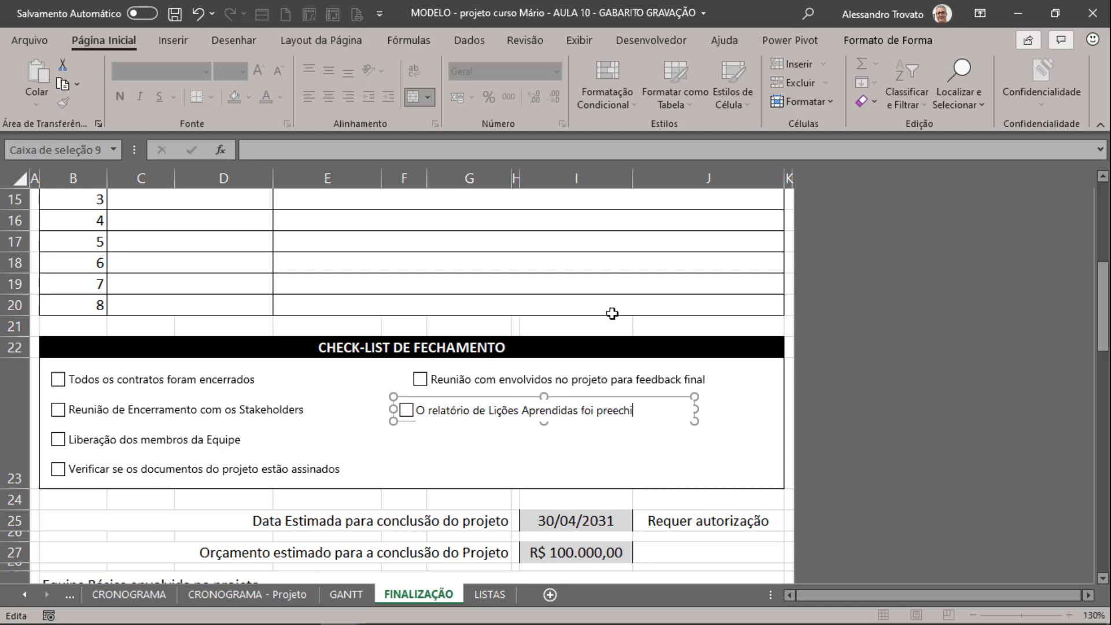
click(506, 437)
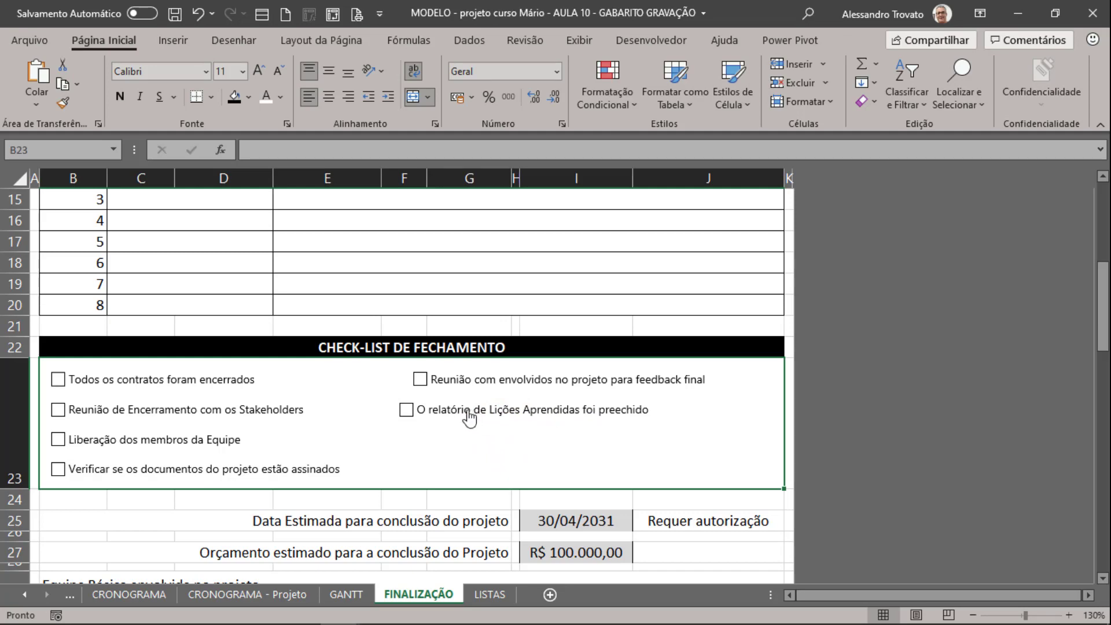
Step: Untick the 'Liberação dos membros da Equipe' checkbox and select it
click(170, 443)
click(170, 443)
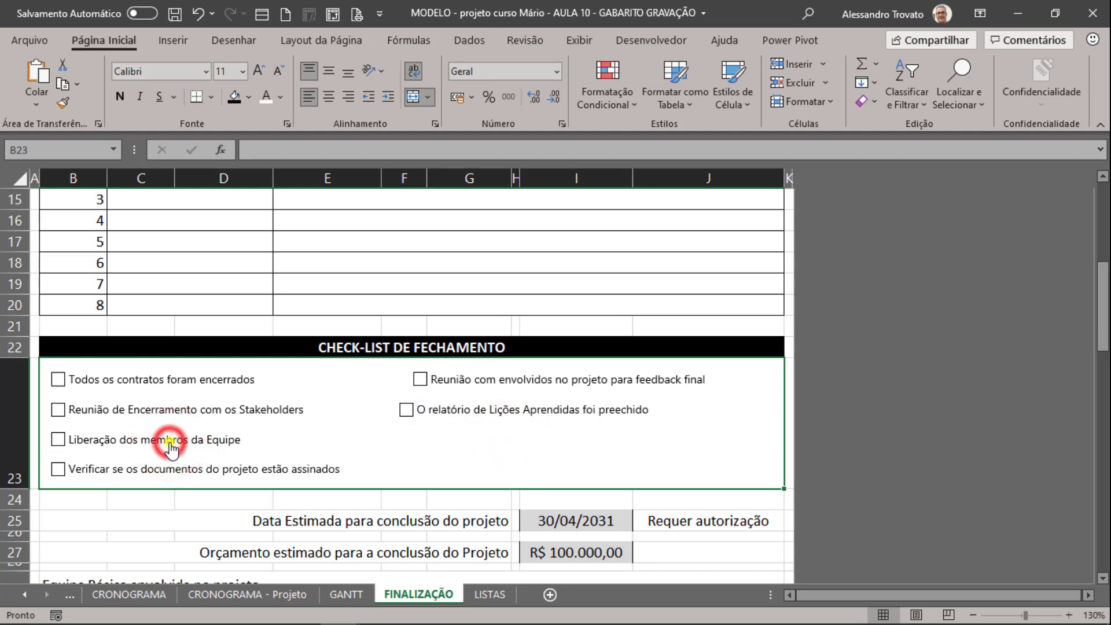
right_click(169, 441)
key(Escape)
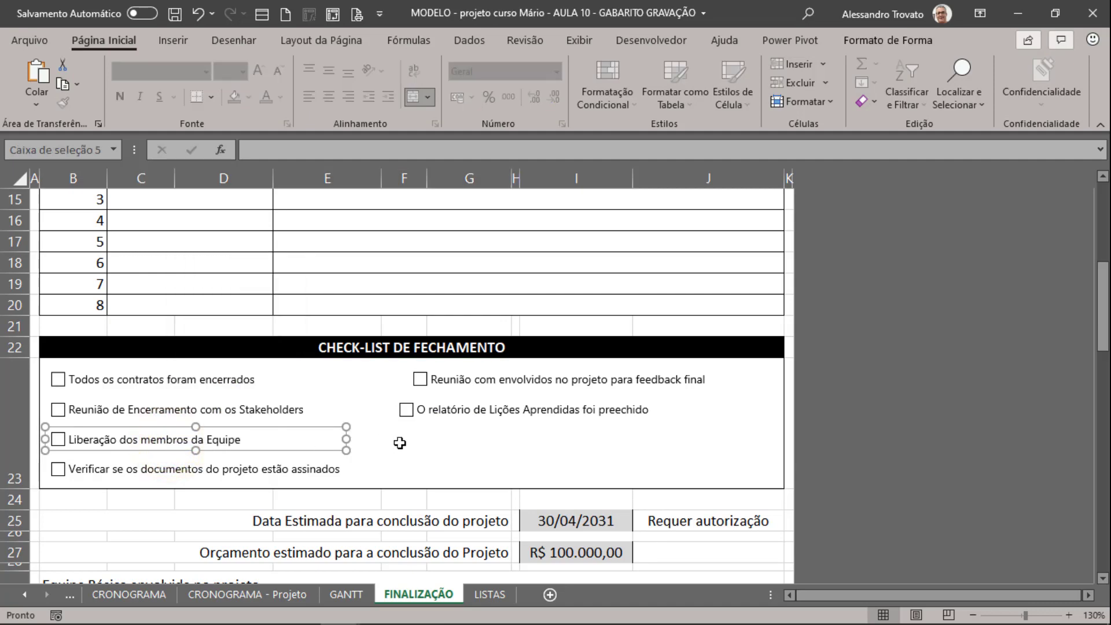
click(399, 443)
ctrl+click(272, 448)
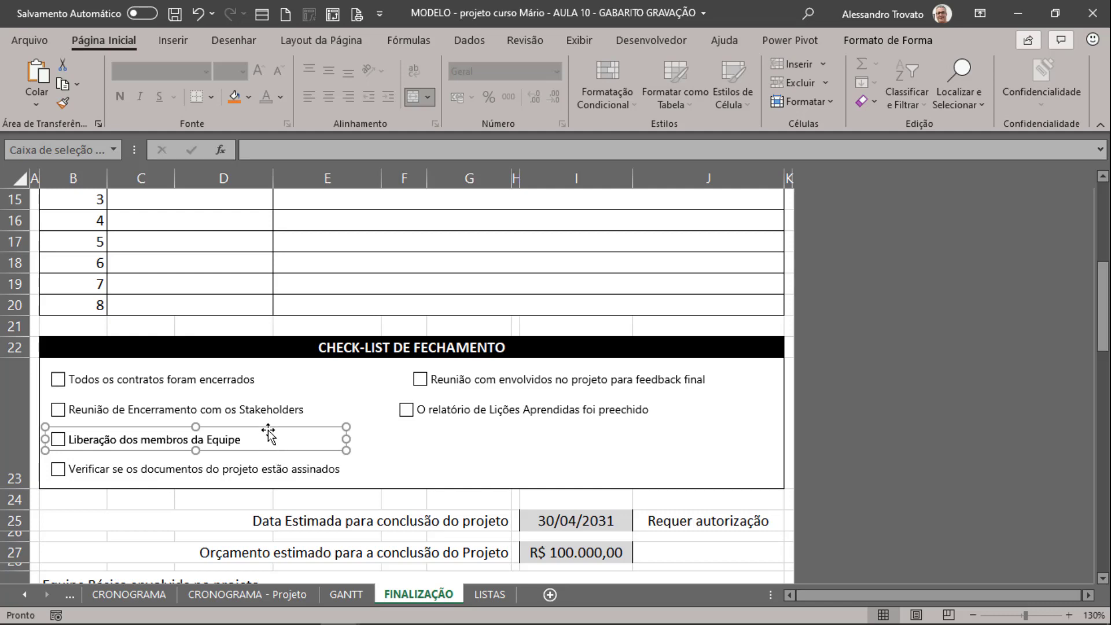
Step: Copy it below the Lições Aprendidas item and relabel it 'Encerramento formal do Projeto'
drag(267, 429, 642, 428)
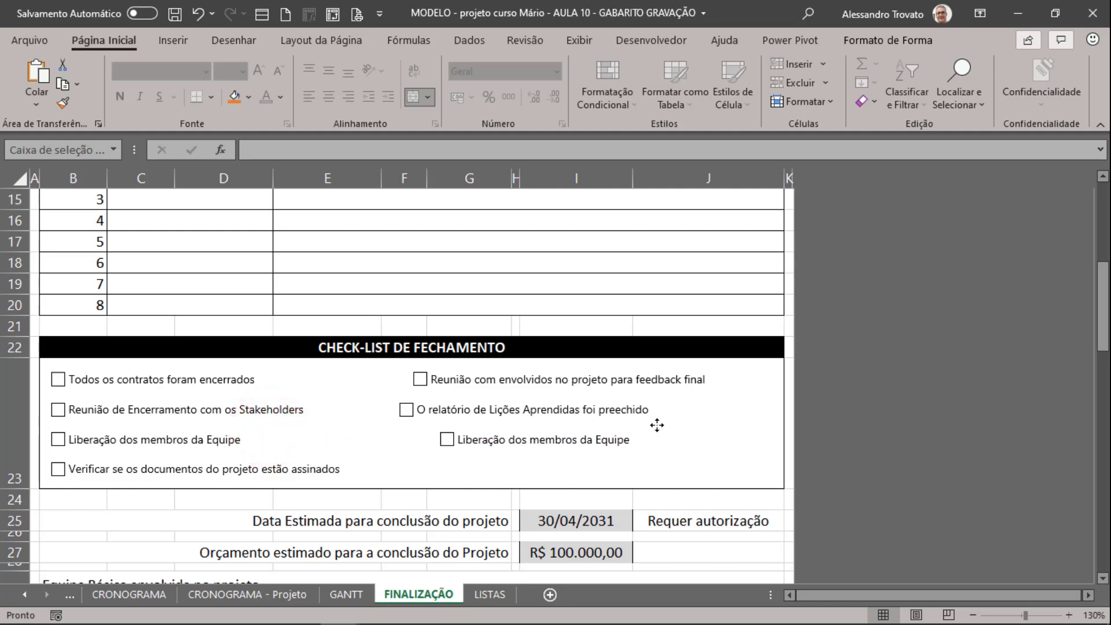
ctrl+click(486, 428)
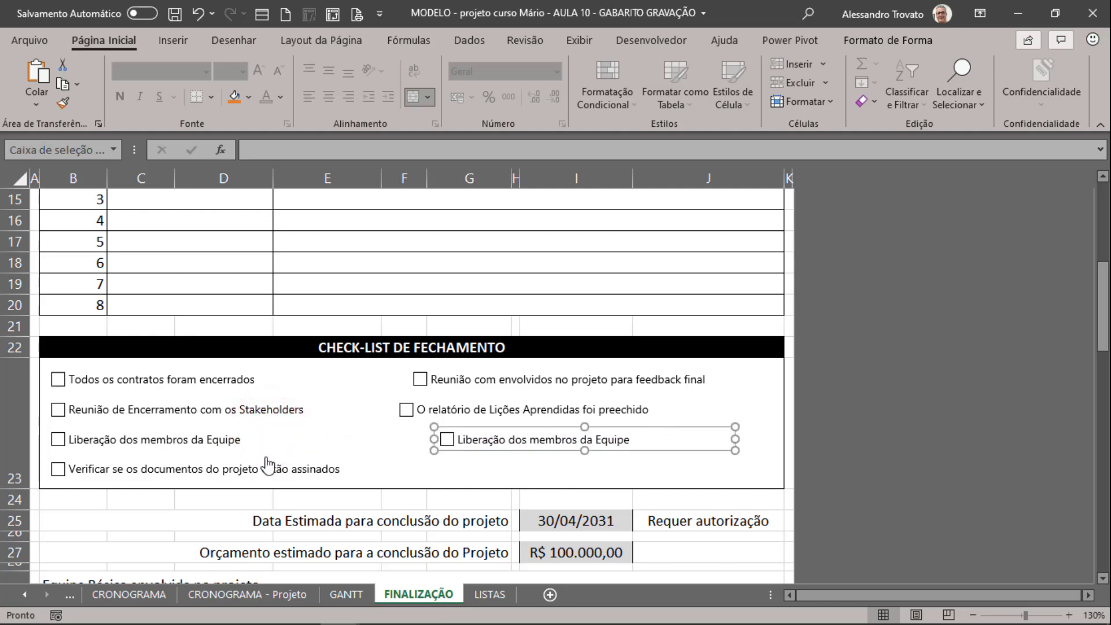
click(528, 443)
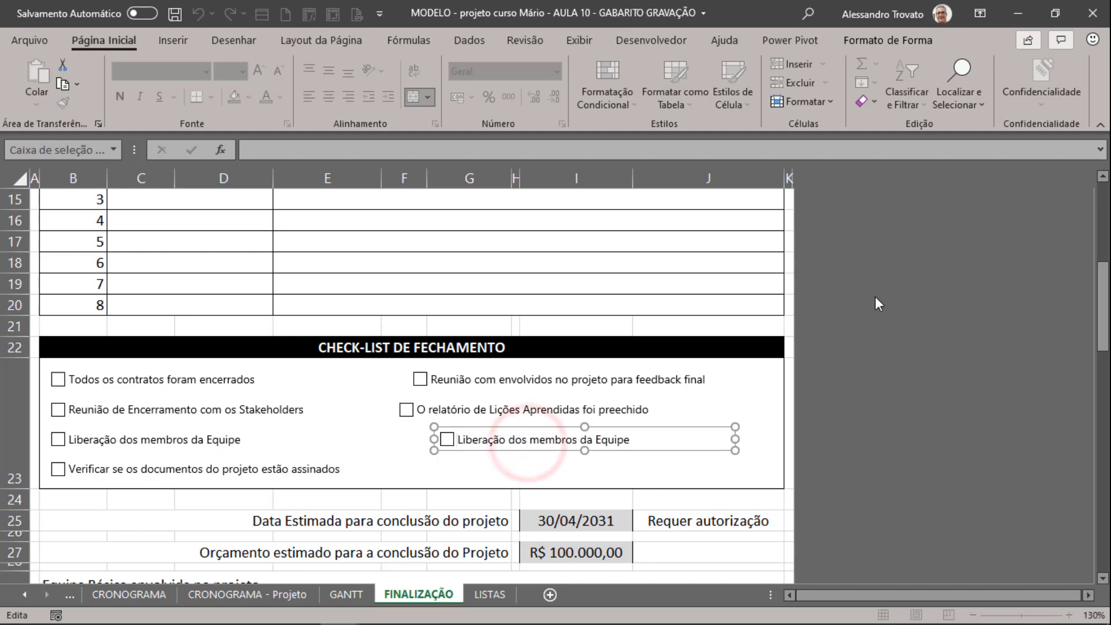
key(ctrl+a)
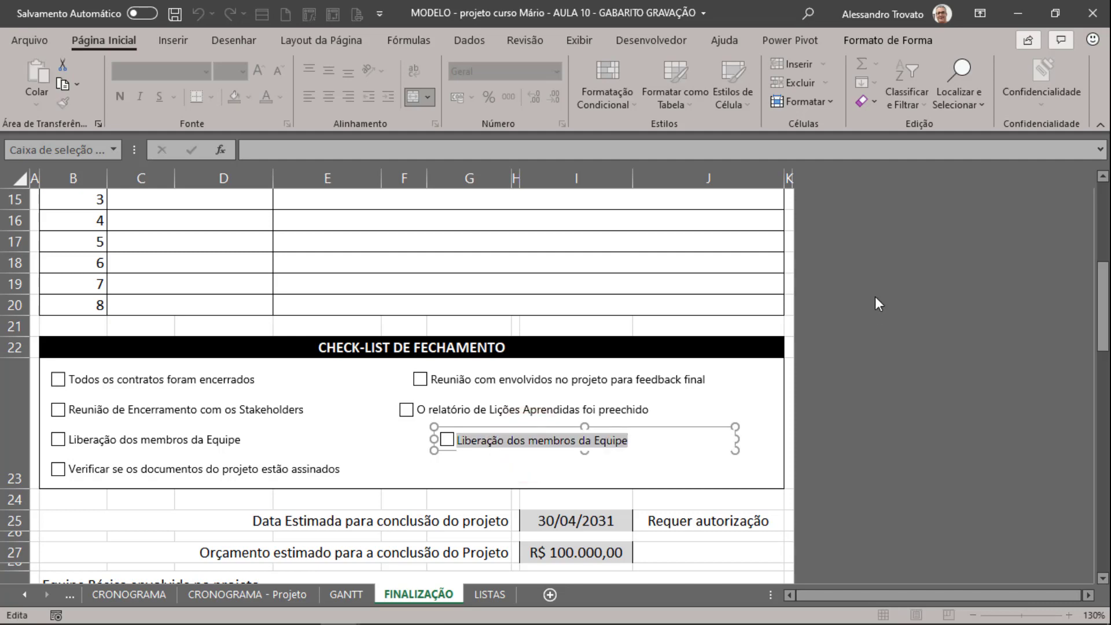
text(Encerramento formal do Projeto)
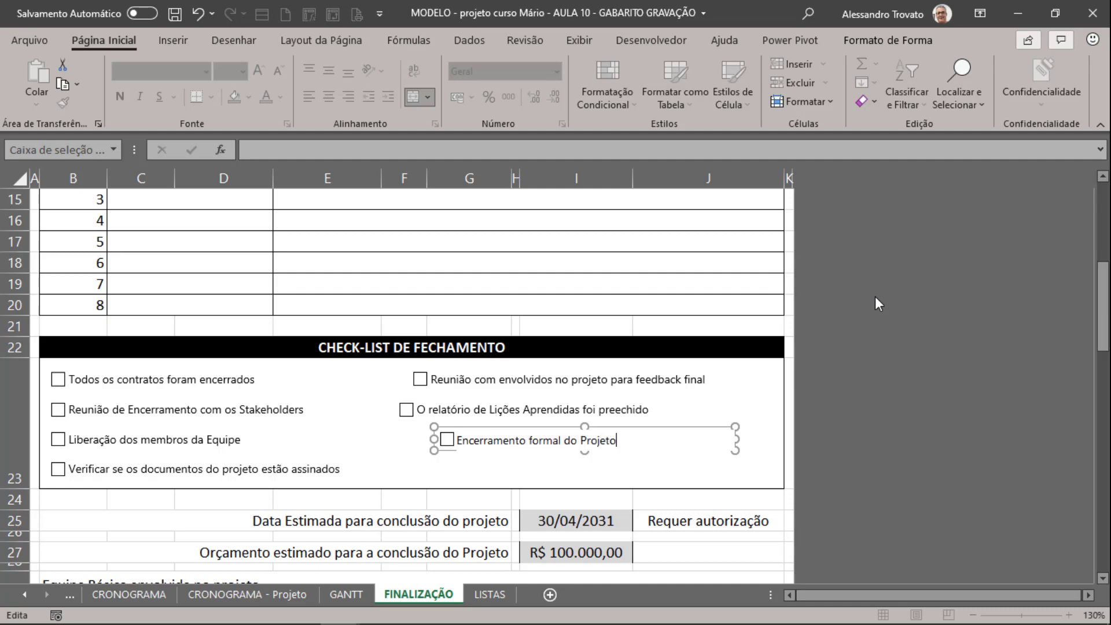
click(755, 454)
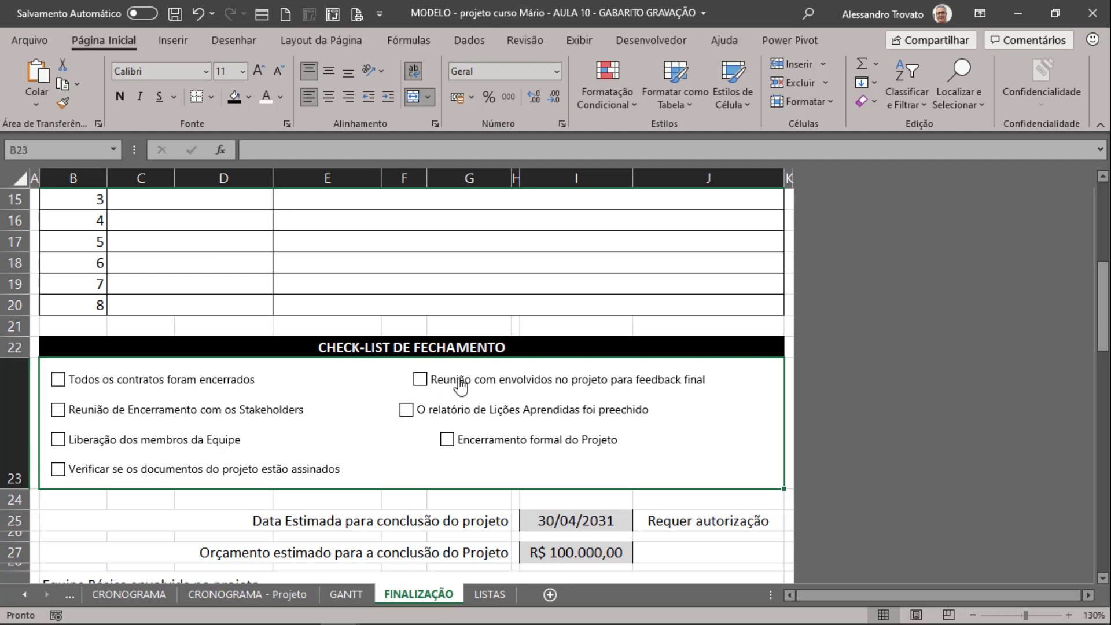
Step: Left-align the Reunião com envolvidos, Lições Aprendidas and Encerramento formal do Projeto checkboxes
right_click(567, 379)
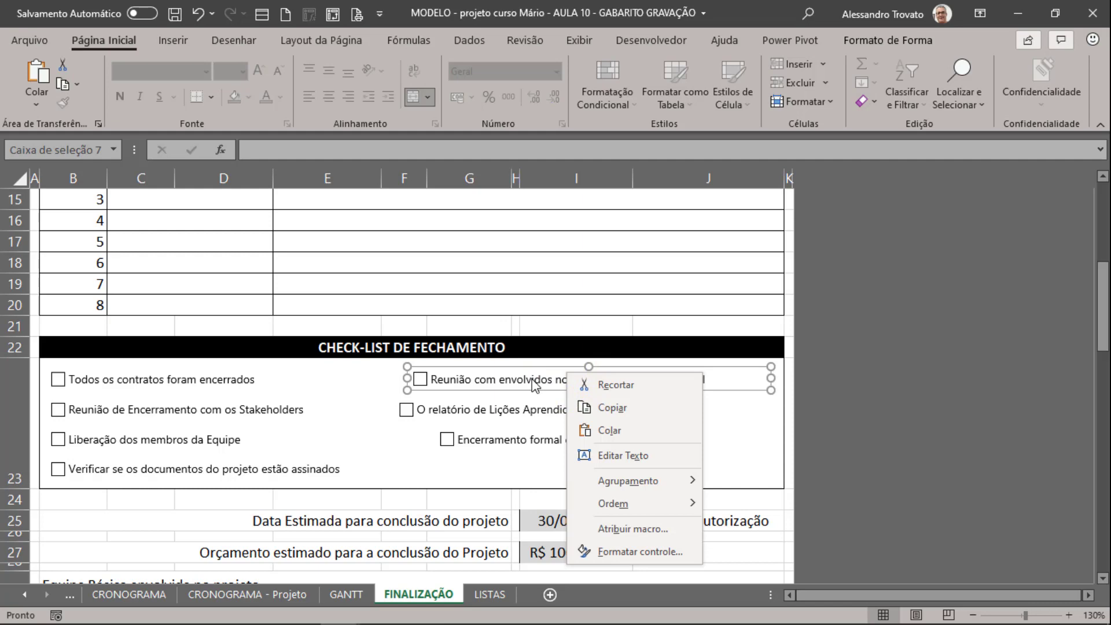
click(565, 379)
ctrl+click(496, 412)
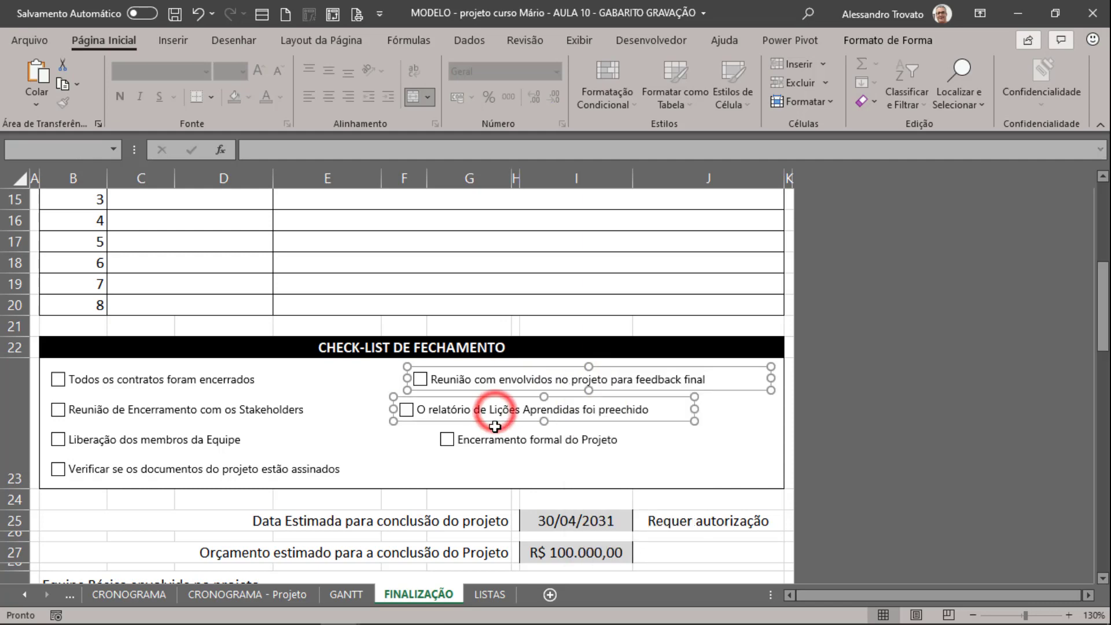
ctrl+click(490, 438)
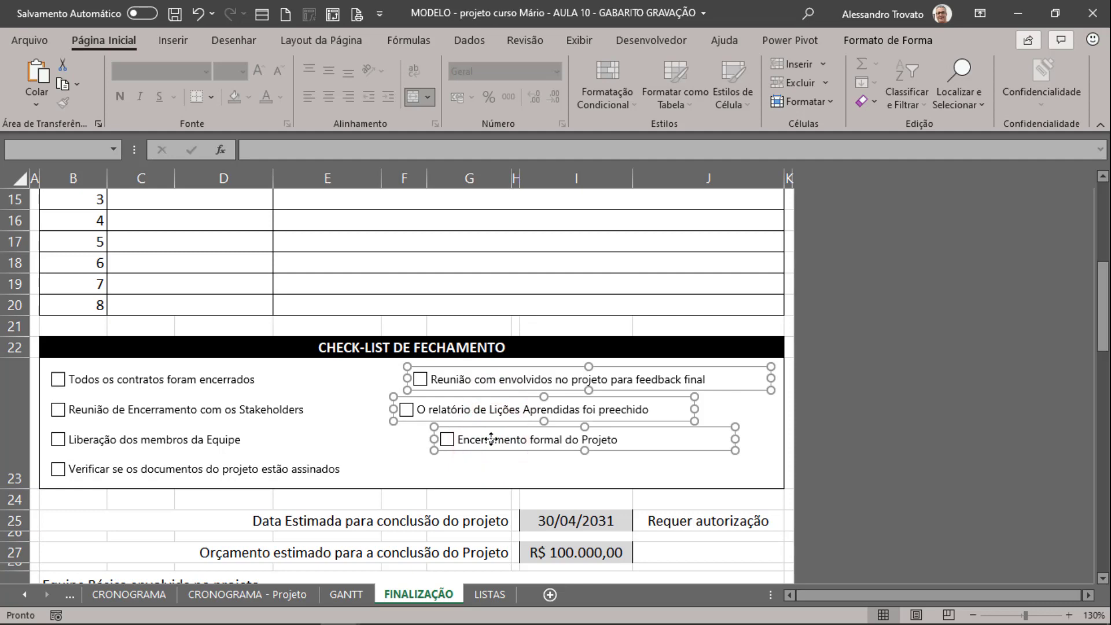
click(847, 40)
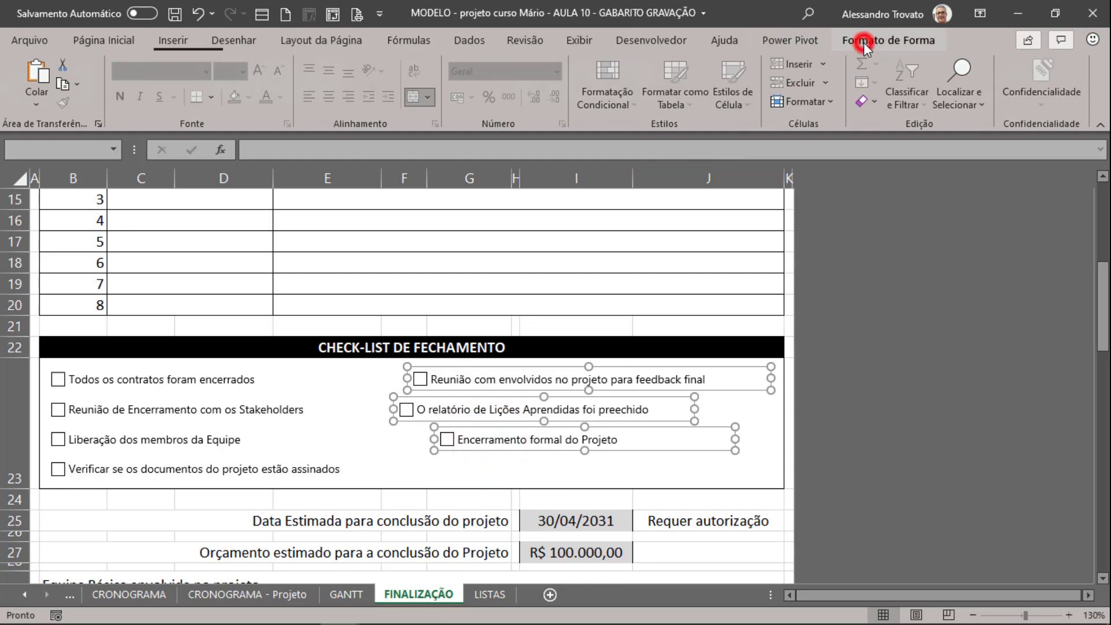
click(900, 65)
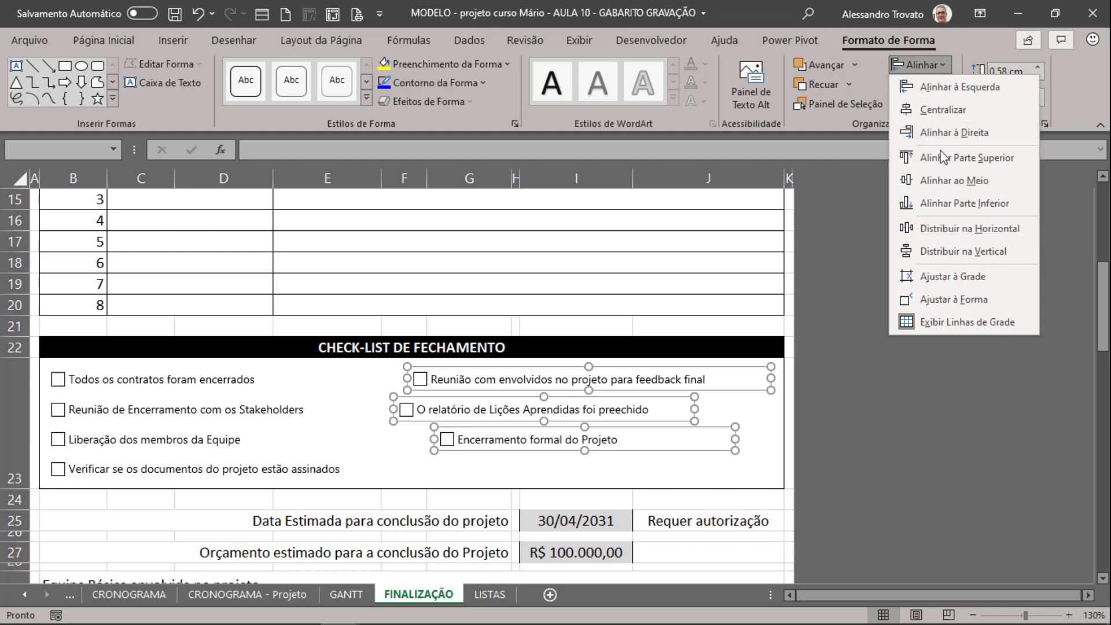
click(977, 88)
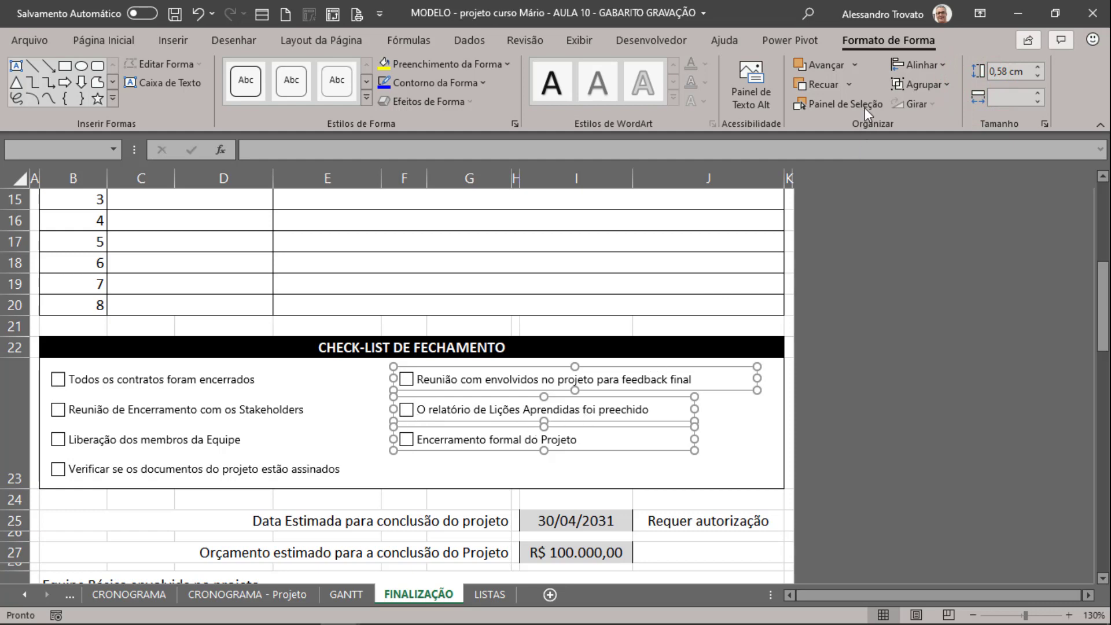
click(943, 65)
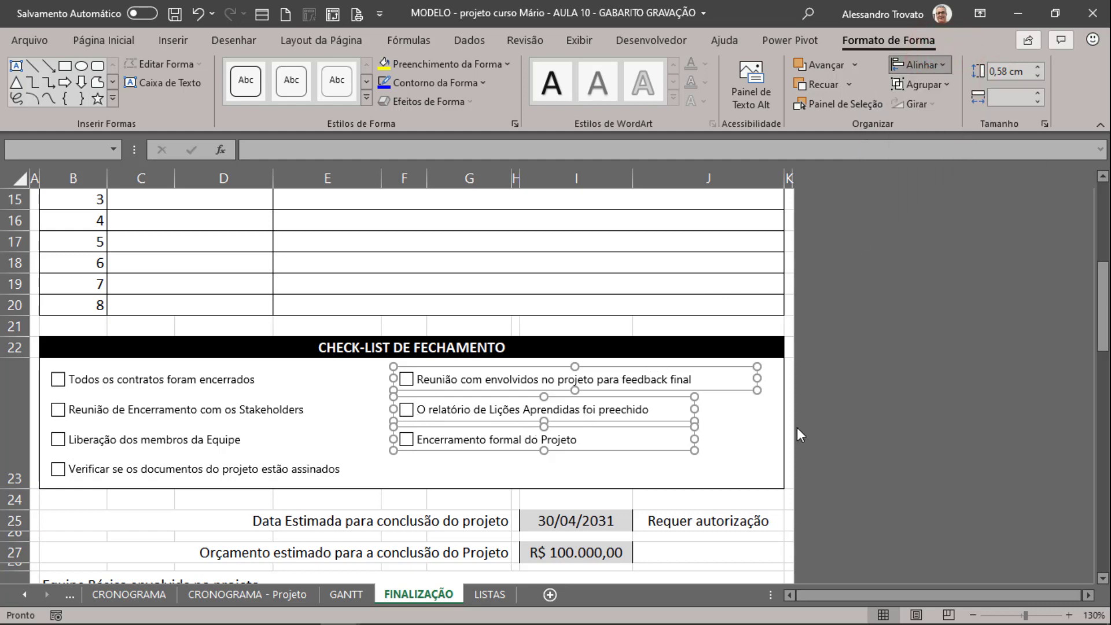
click(779, 458)
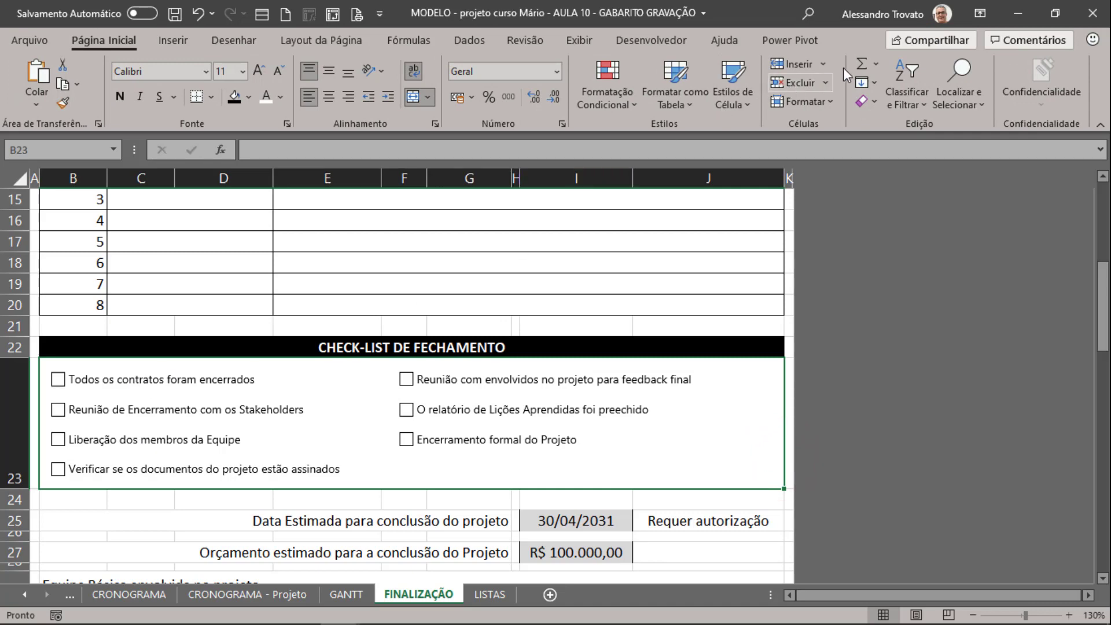
click(961, 83)
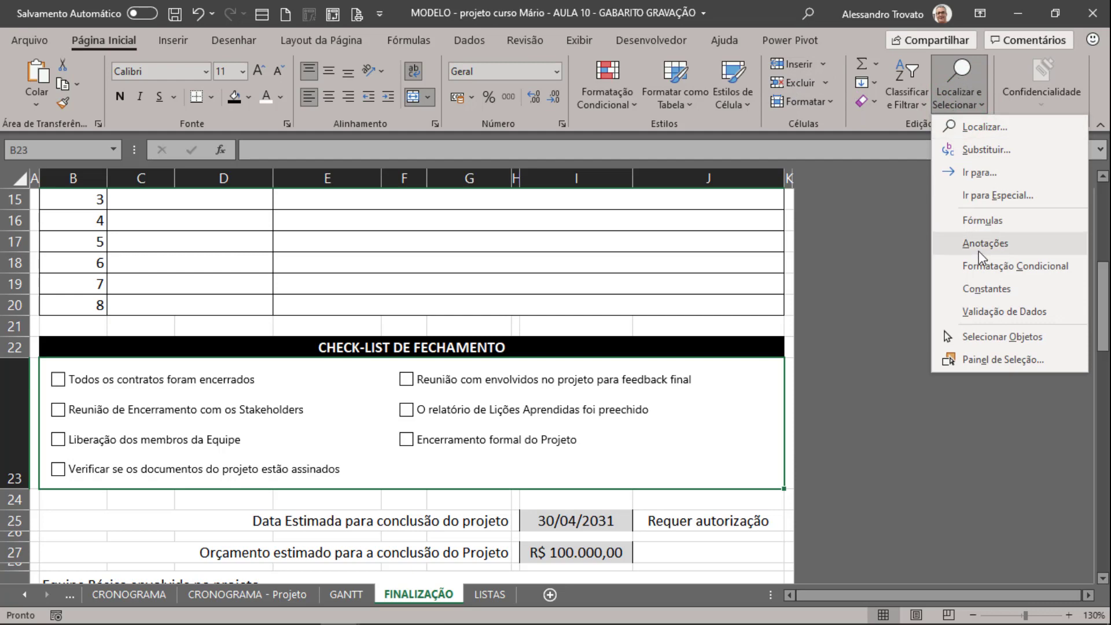
click(998, 340)
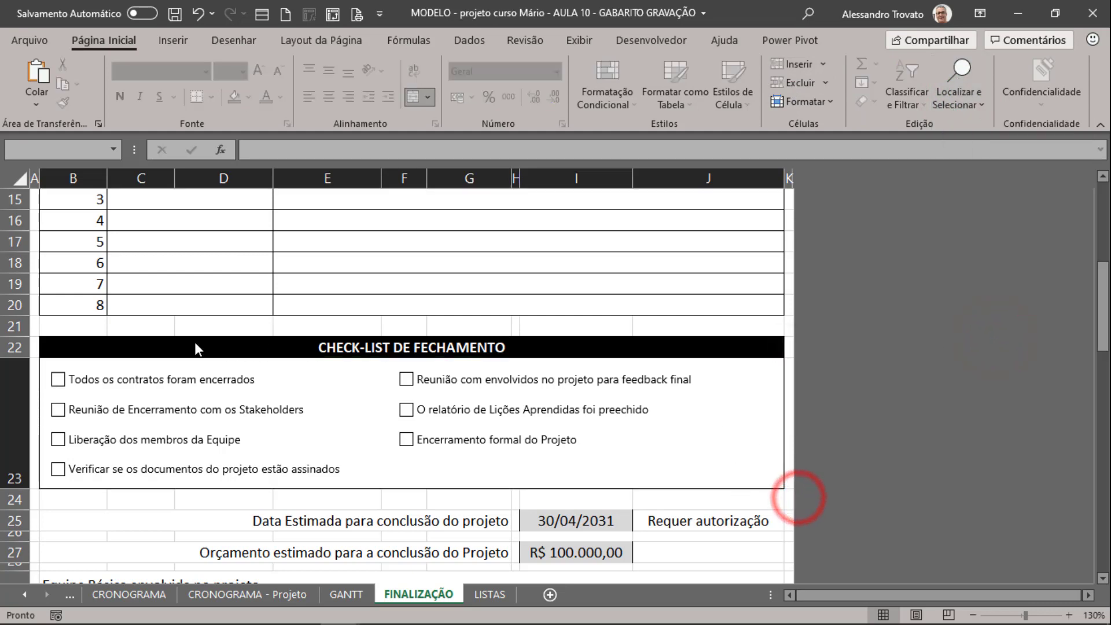
mouse_move(42, 363)
mouse_down()
mouse_move(749, 498)
mouse_move(810, 494)
mouse_up()
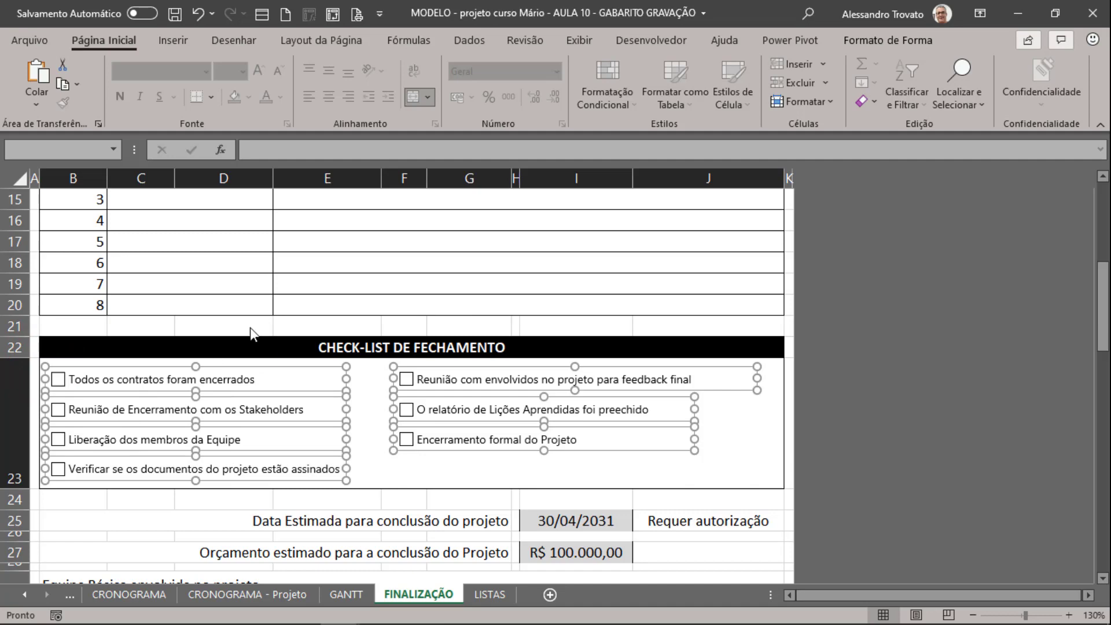
click(440, 470)
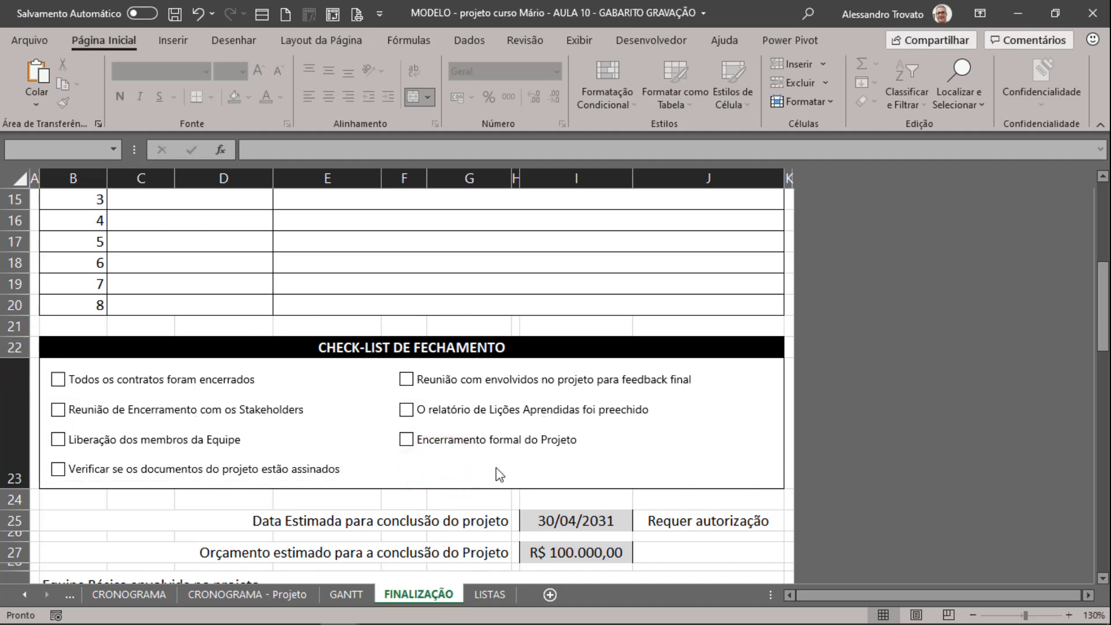
scroll(498, 474, down, 1)
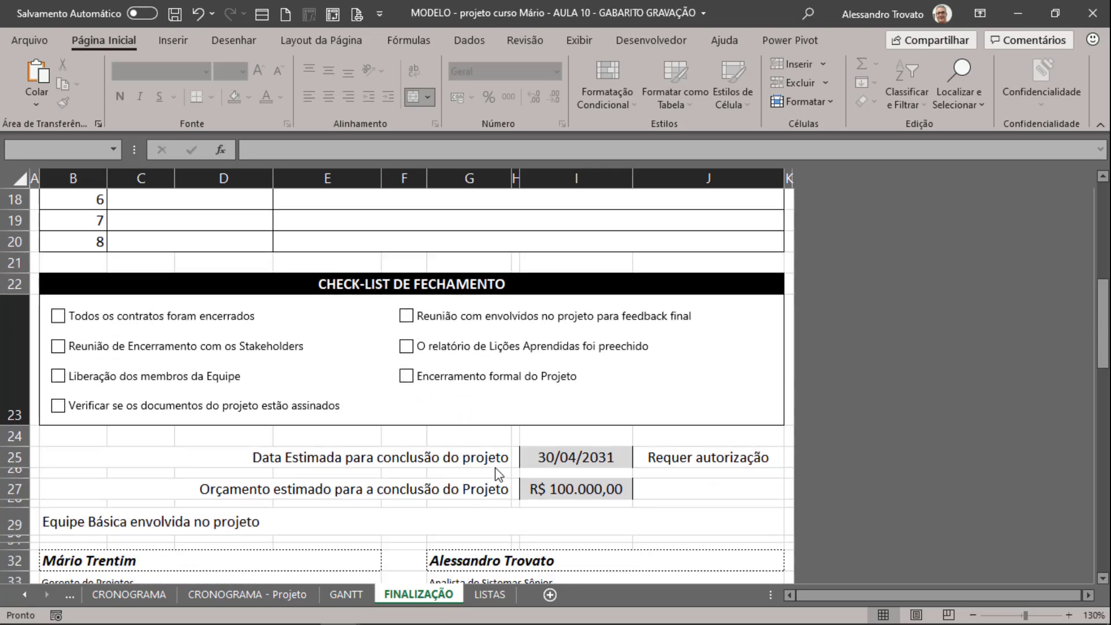
scroll(498, 475, down, 1)
scroll(498, 474, up, 3)
scroll(499, 474, up, 3)
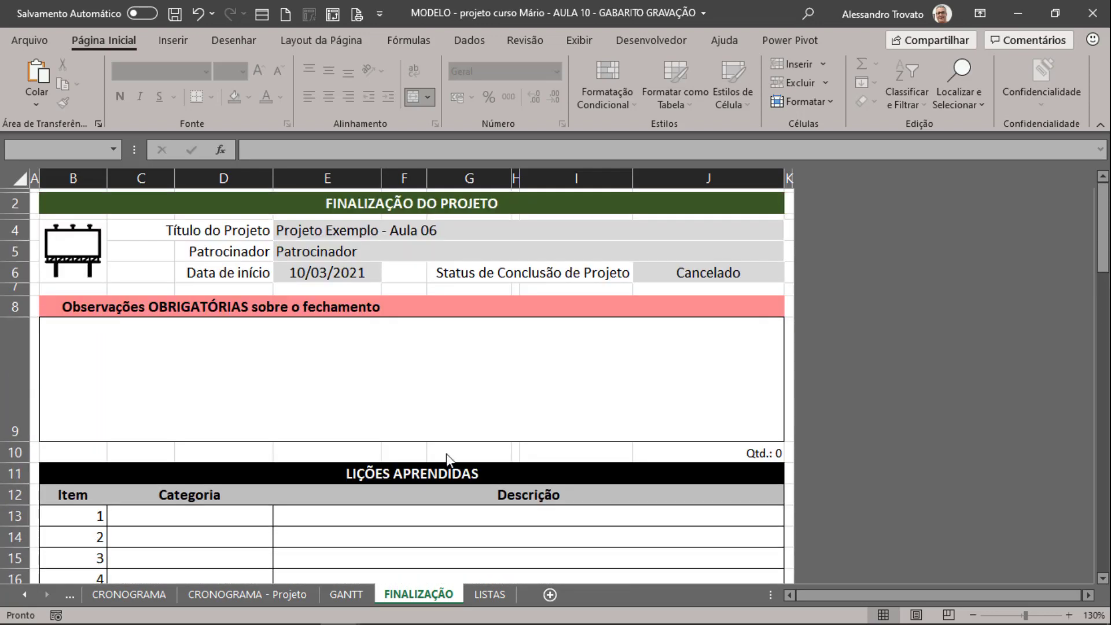
scroll(251, 324, down, 3)
scroll(251, 324, down, 3)
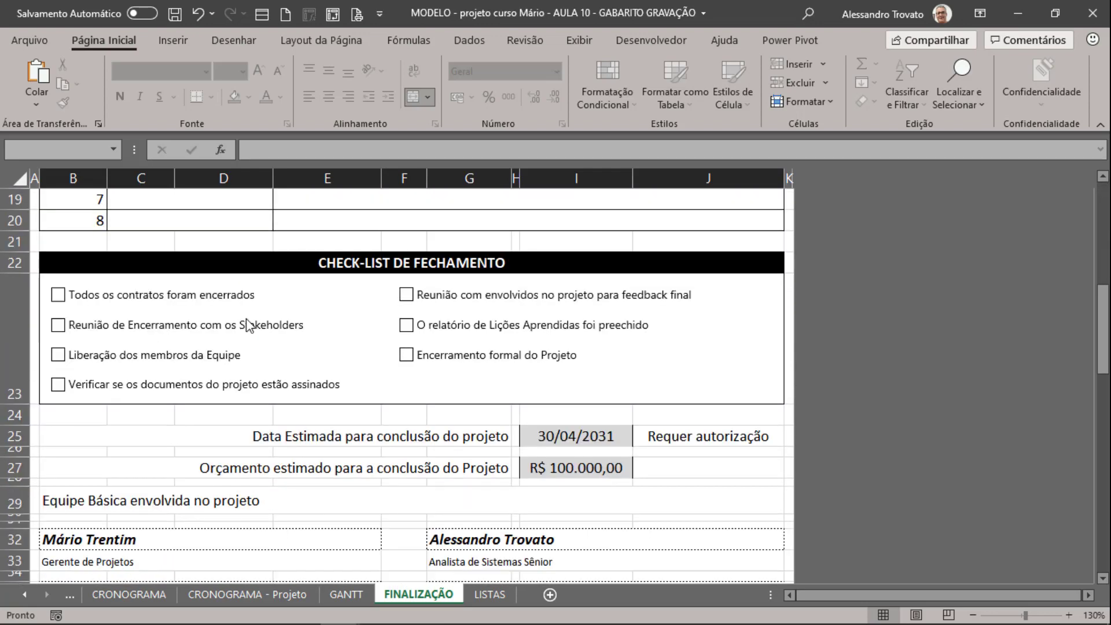
scroll(251, 324, down, 2)
scroll(251, 324, down, 2)
scroll(245, 324, up, 1)
scroll(192, 334, up, 1)
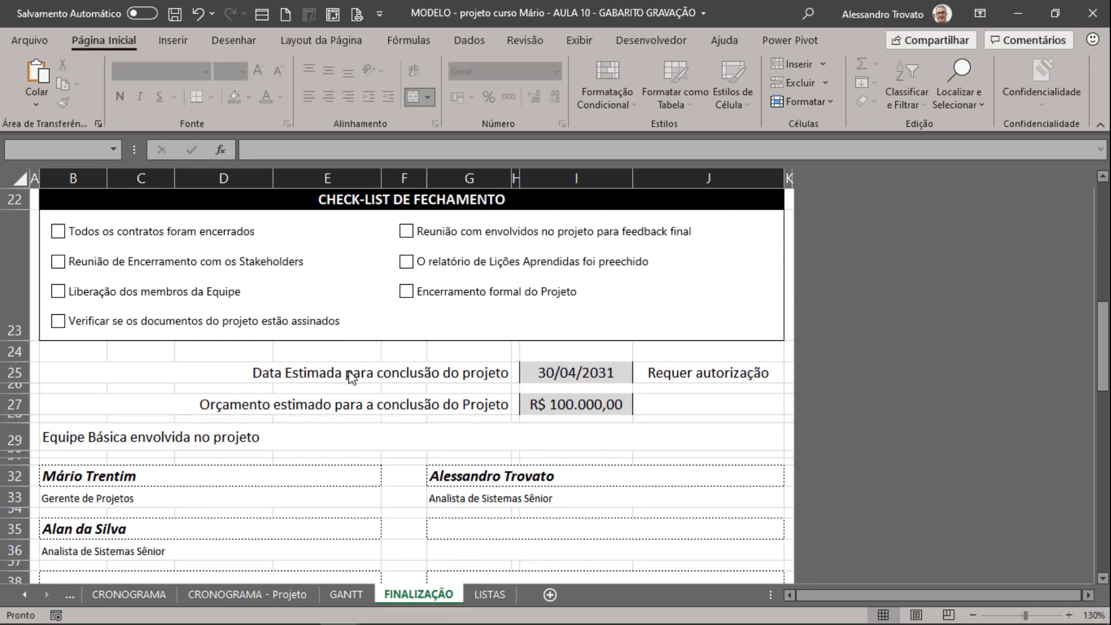
click(349, 369)
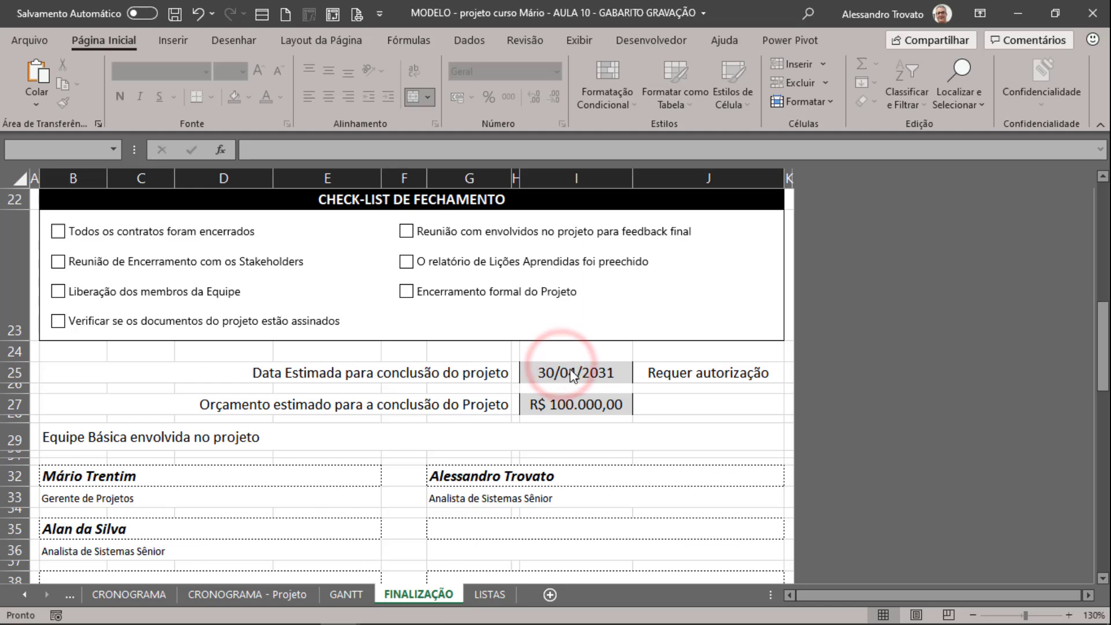
Step: Copy rows 25 and 26 and insert the copies above row 27
click(548, 368)
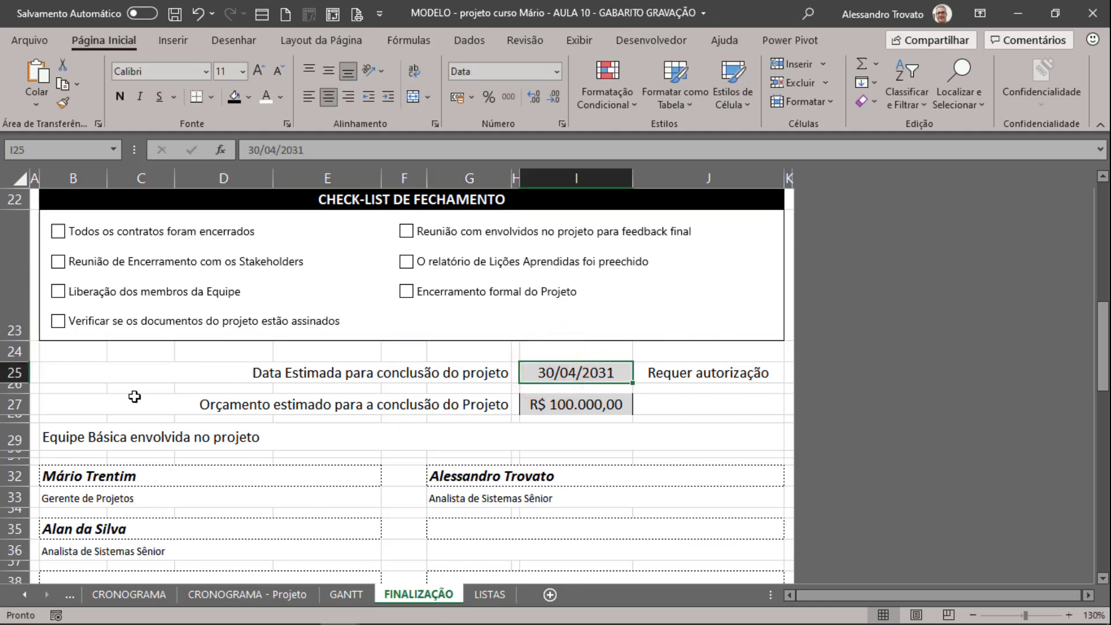
click(12, 404)
click(8, 371)
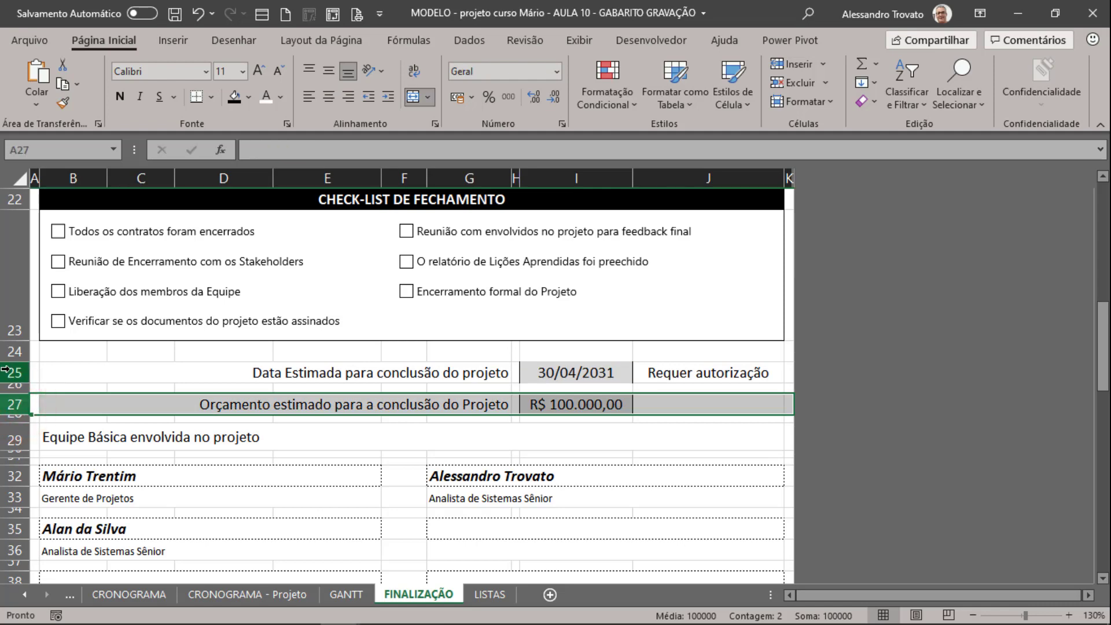
drag(7, 369, 8, 384)
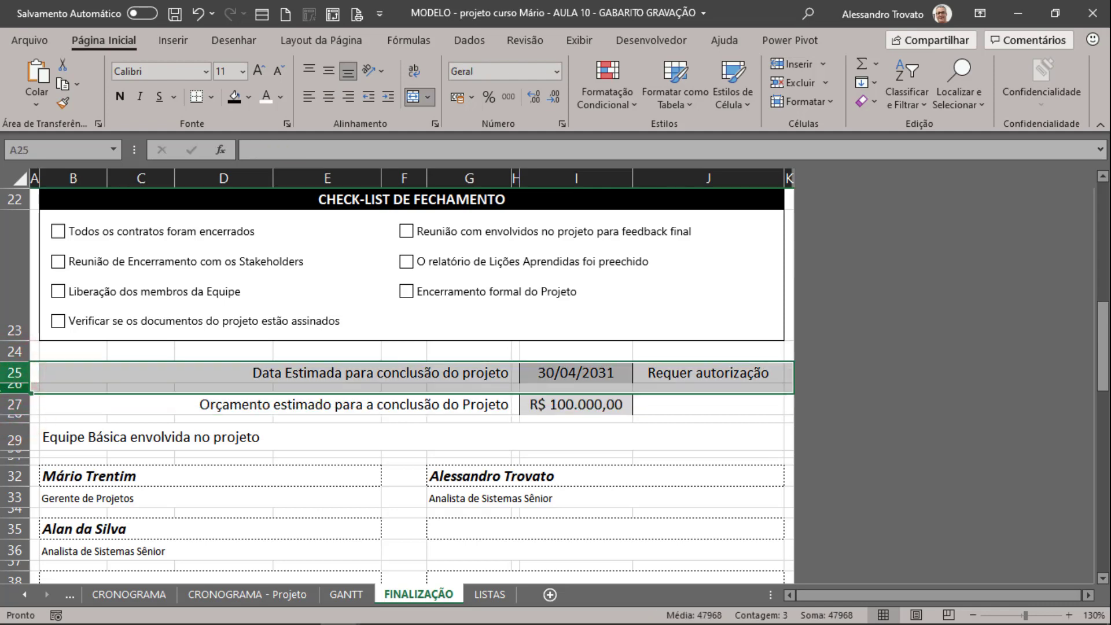
key(ctrl+a)
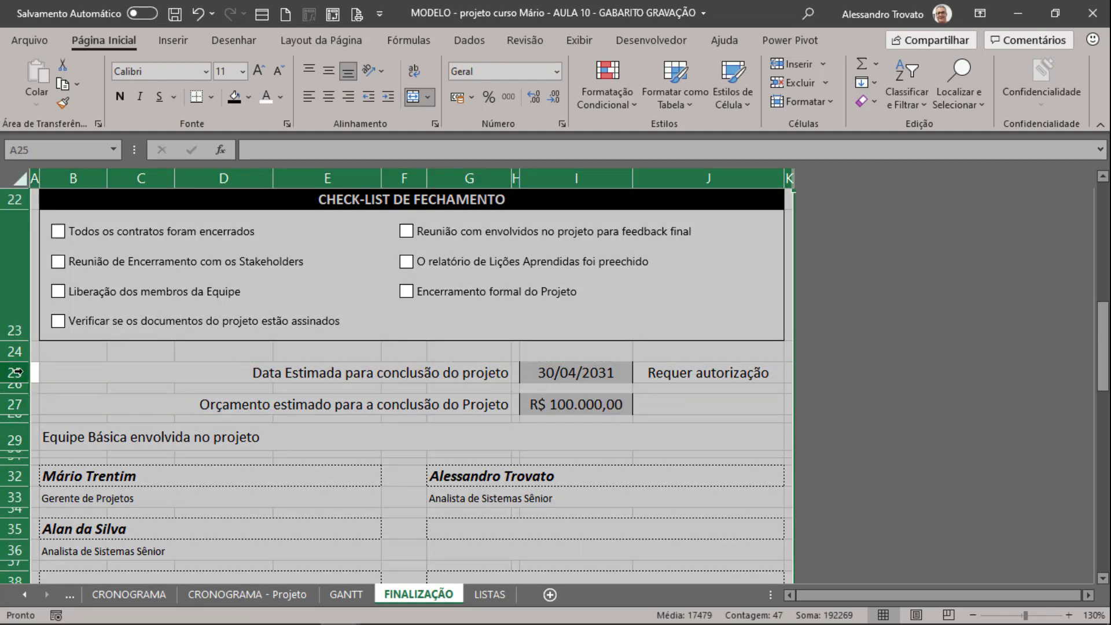
drag(10, 371, 14, 389)
key(ctrl+c)
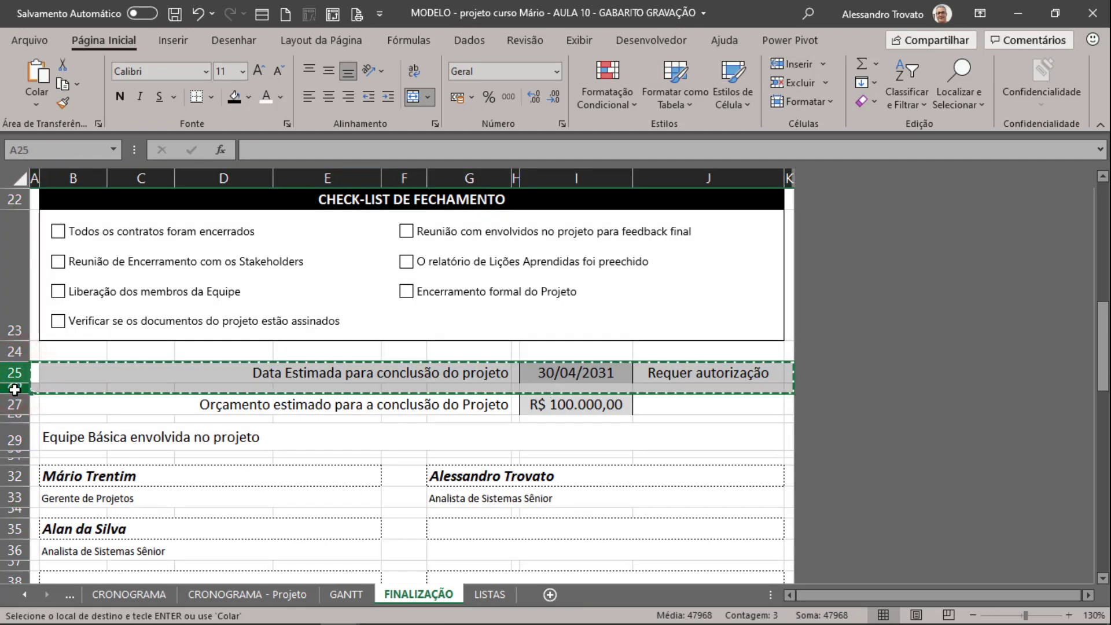
right_click(7, 404)
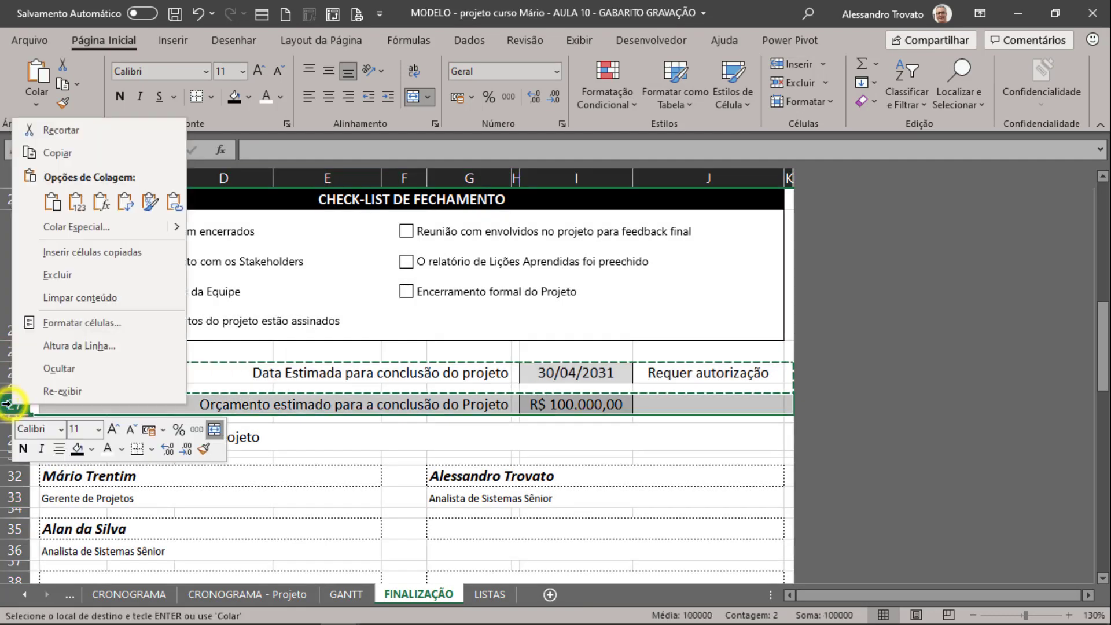
click(74, 252)
Step: Label the new row 'Data REAL de fechamento' and start an = formula referencing the GANTT sheet
click(506, 403)
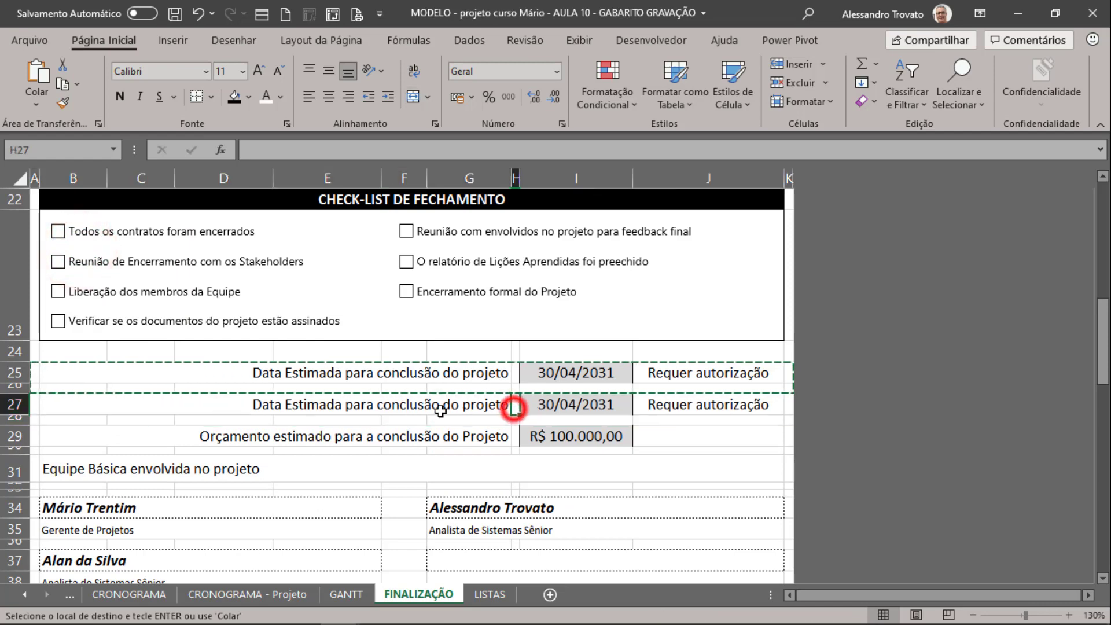
key(Escape)
text(Data)
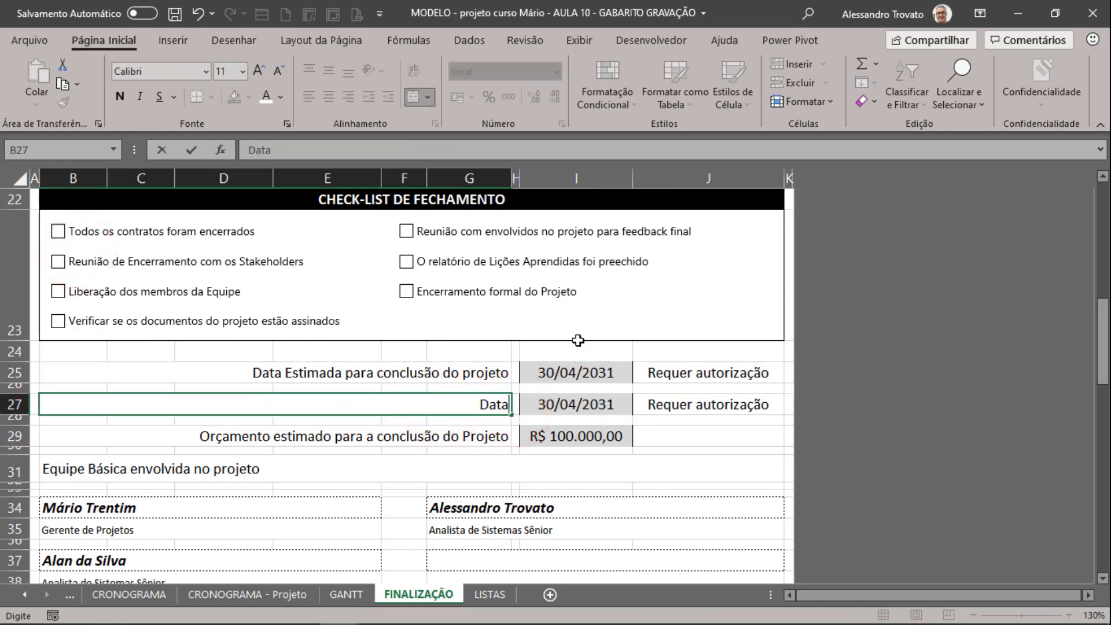
text( REAL de fecha)
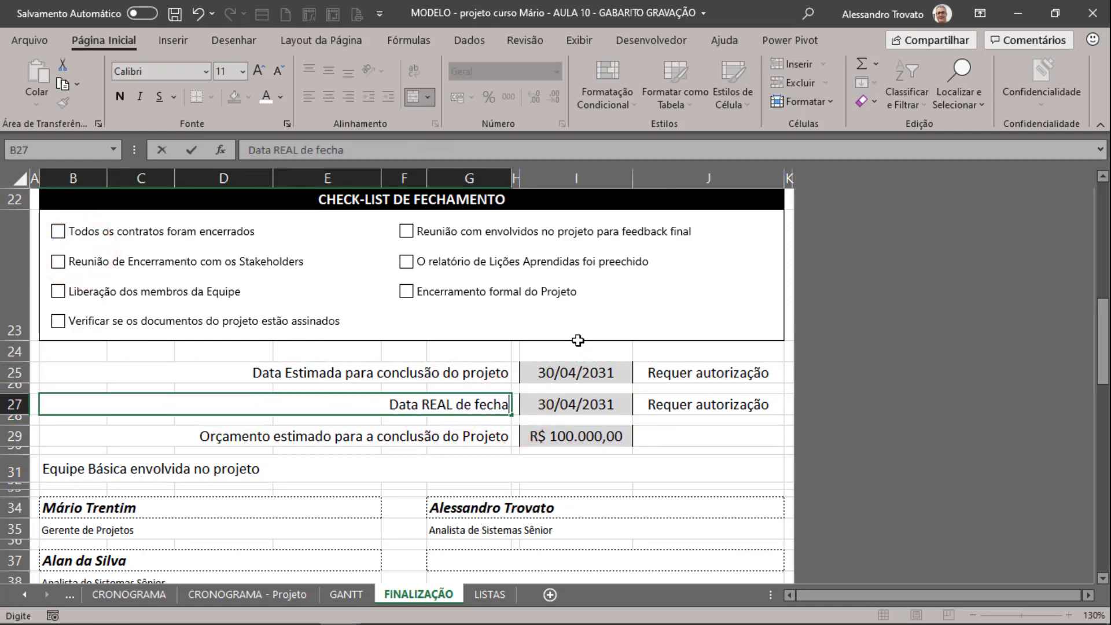
text(mento)
key(Tab)
key(Tab)
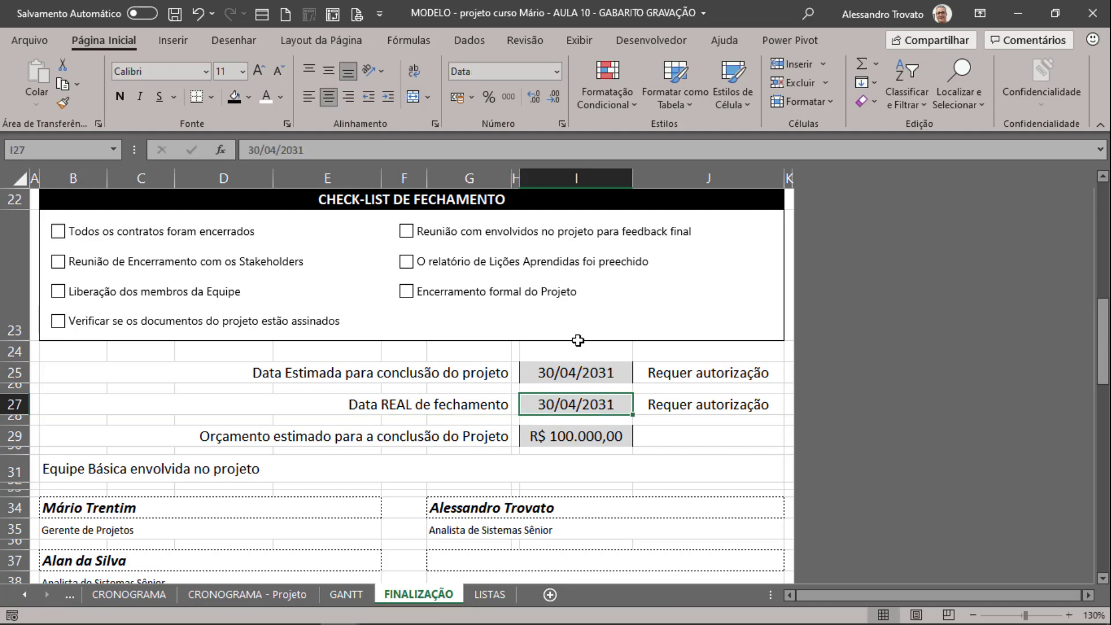
text(=)
key(ctrl+Page_Up)
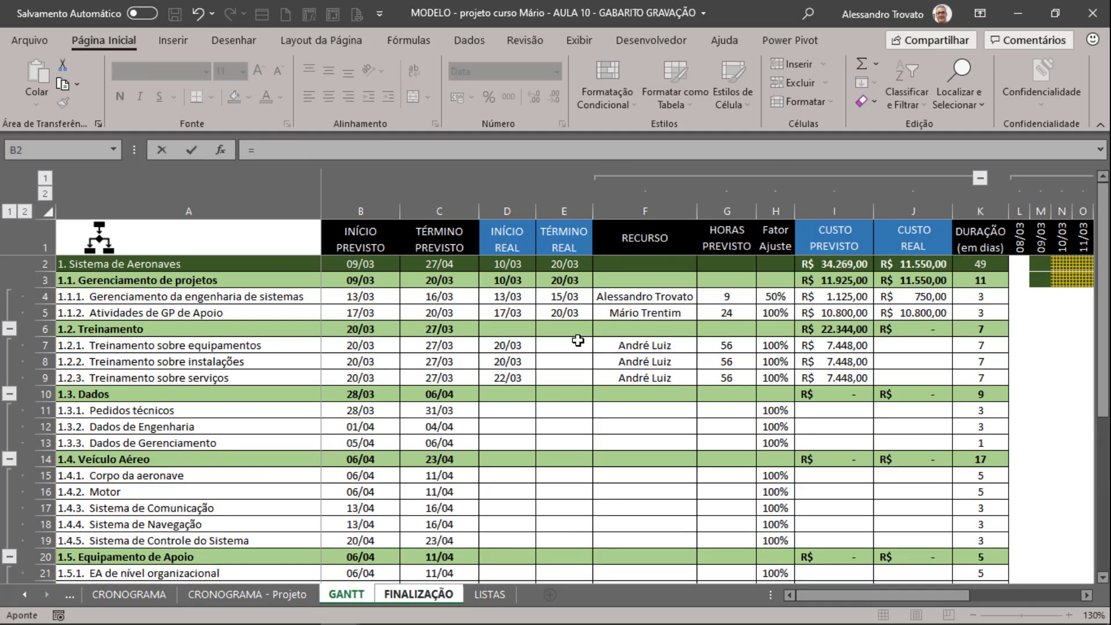
Step: Review the GANTT task dates from E2, then cancel the formula, leaving I27 at 30/04/2031
click(561, 269)
scroll(564, 263, down, 3)
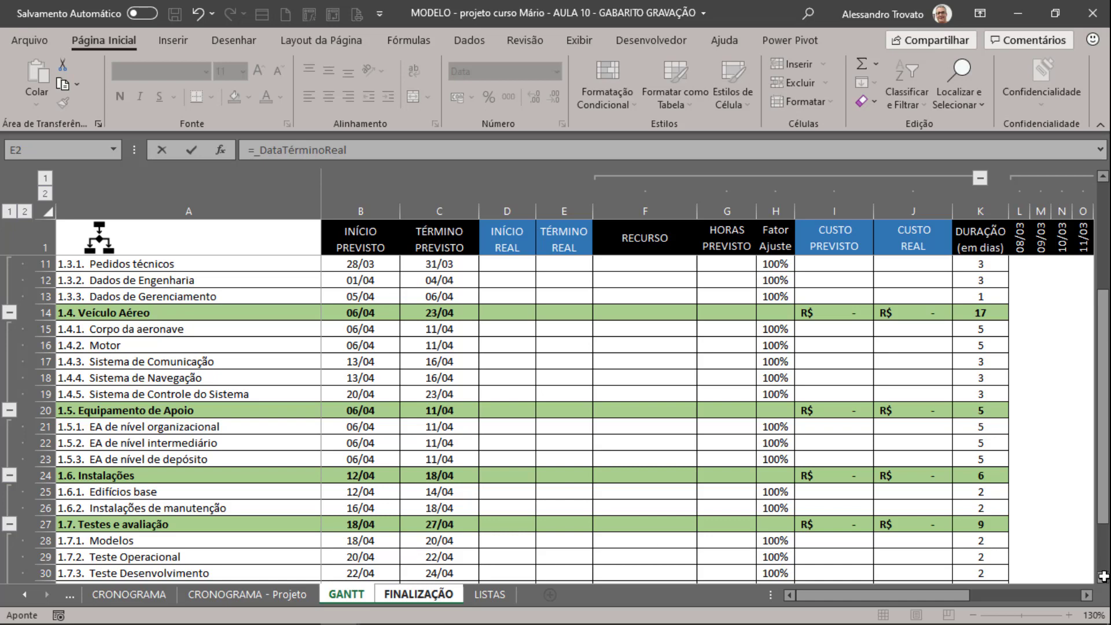
scroll(1102, 575, down, 3)
scroll(1102, 578, down, 4)
scroll(983, 434, down, 1)
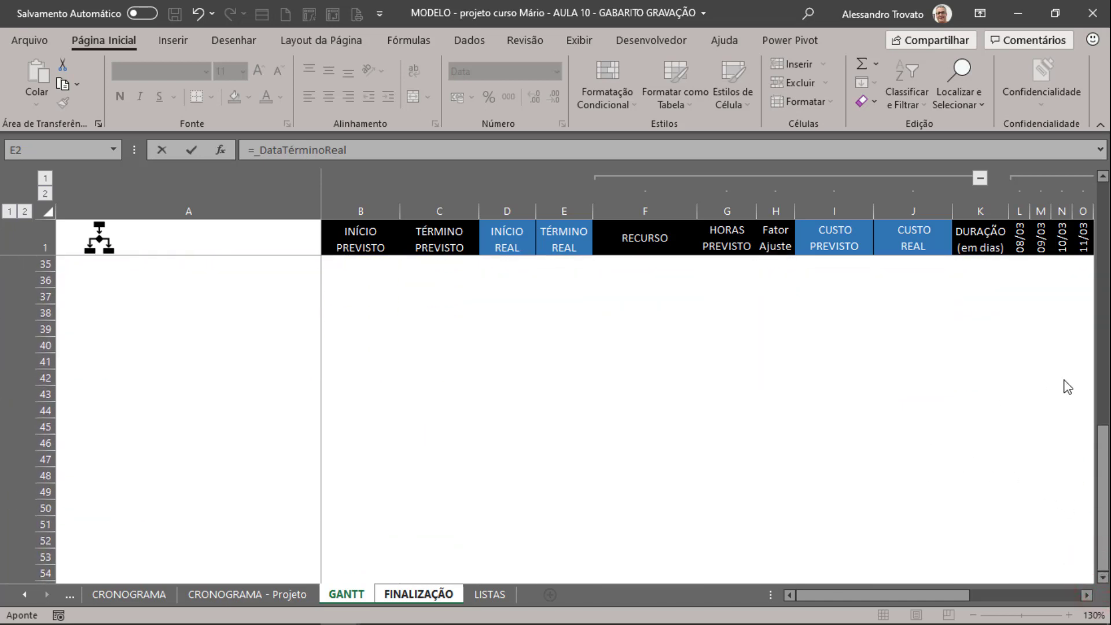
click(1102, 576)
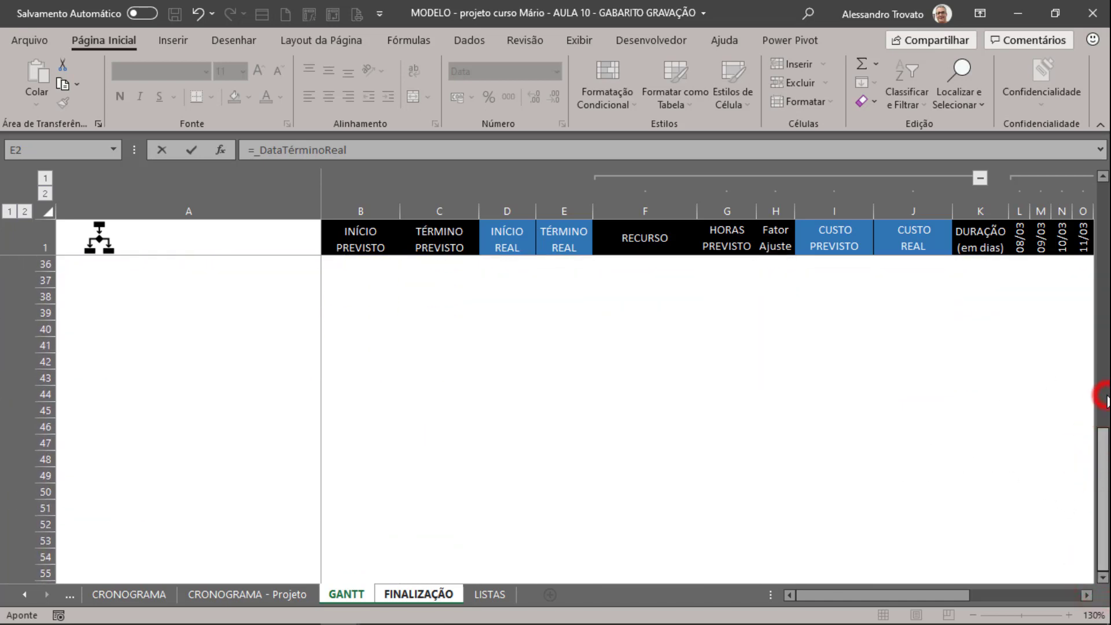
scroll(716, 272, up, 1)
scroll(624, 274, up, 2)
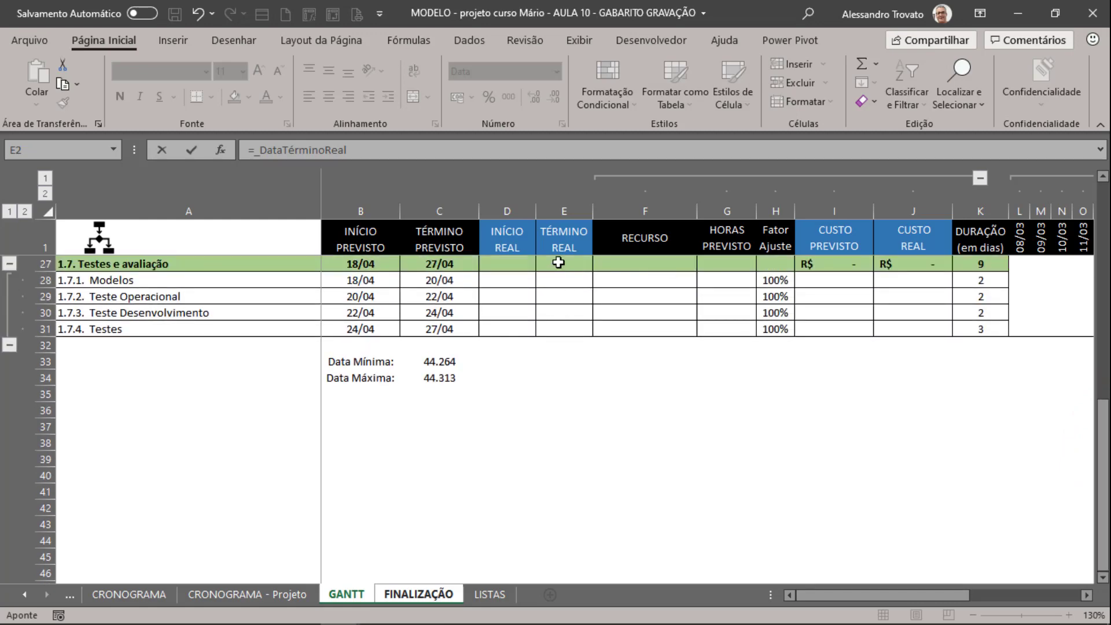
scroll(558, 262, up, 1)
scroll(561, 290, up, 2)
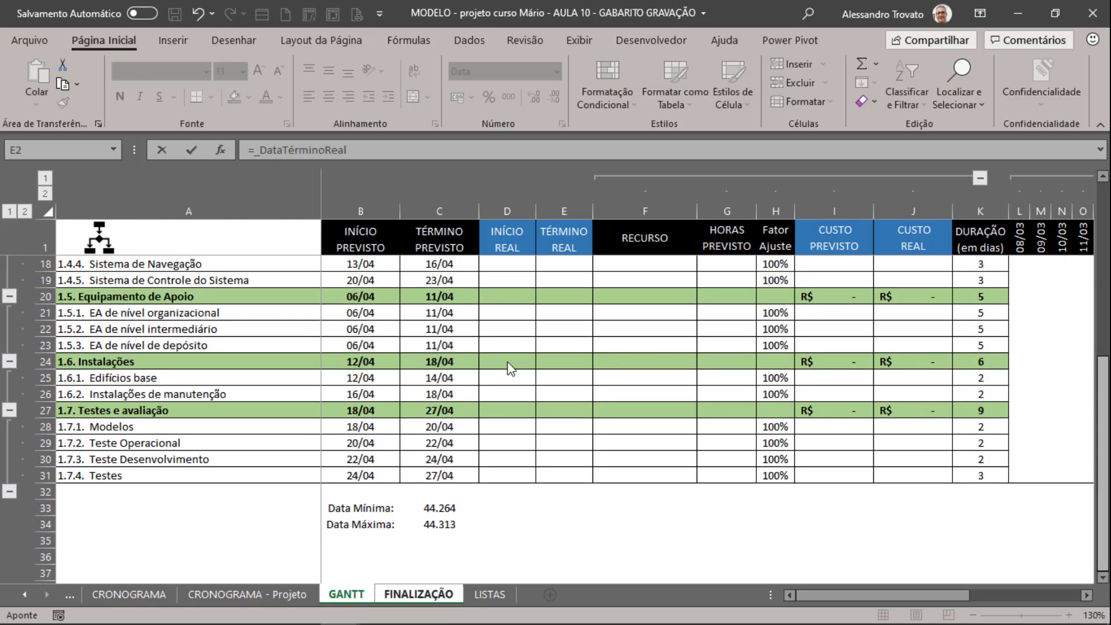
click(483, 432)
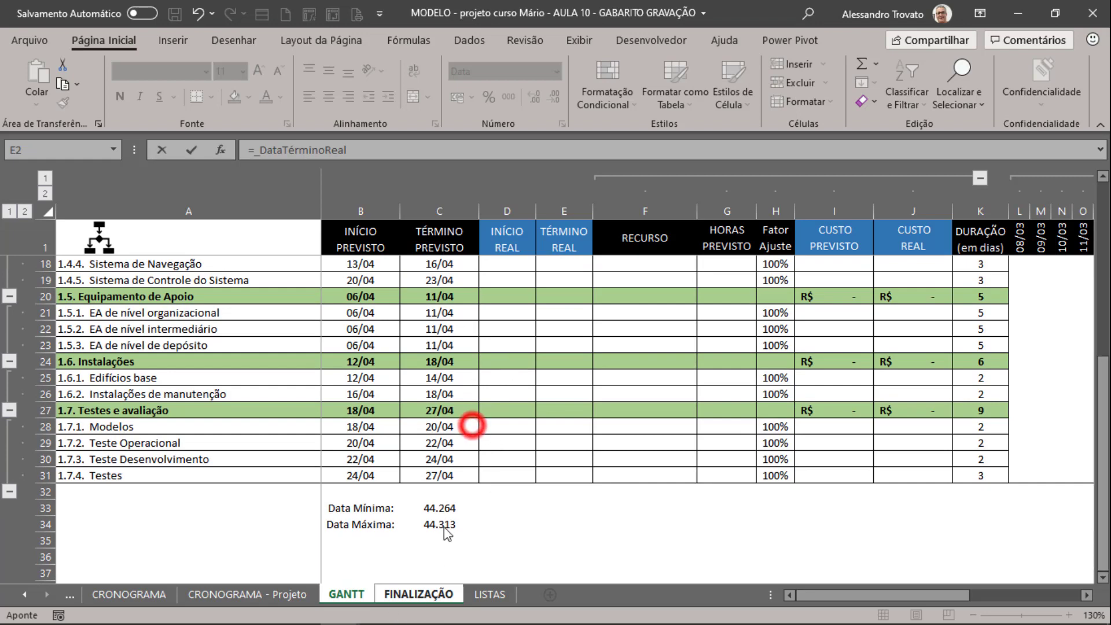
key(Return)
Step: Enter =se(GANTT!E31="";"";_DataTérminoReal) in I27
key(Up)
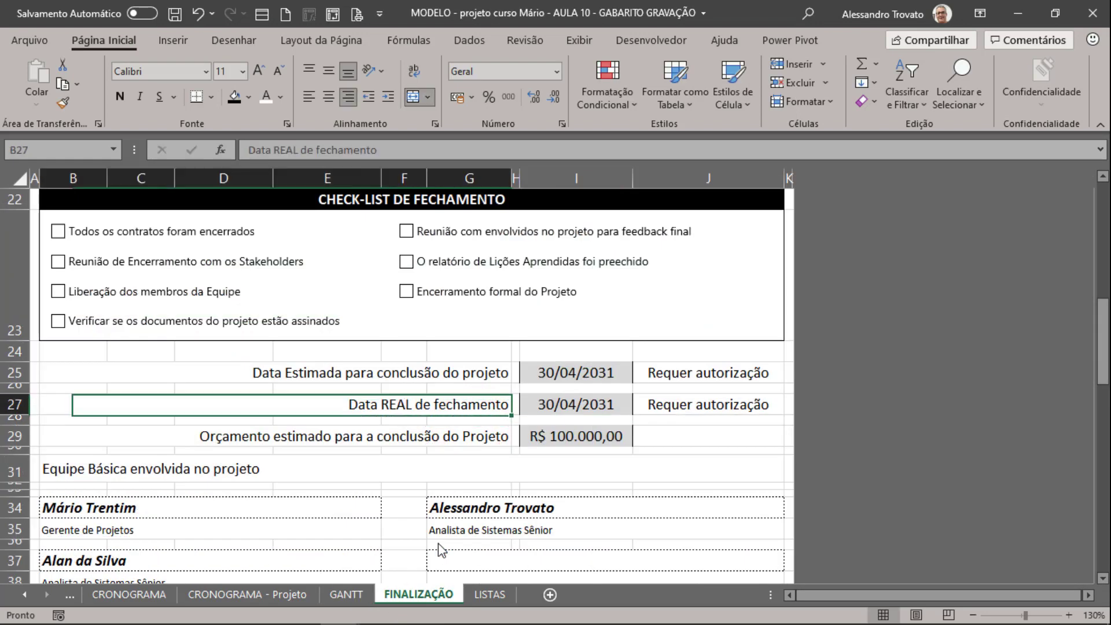
key(Right)
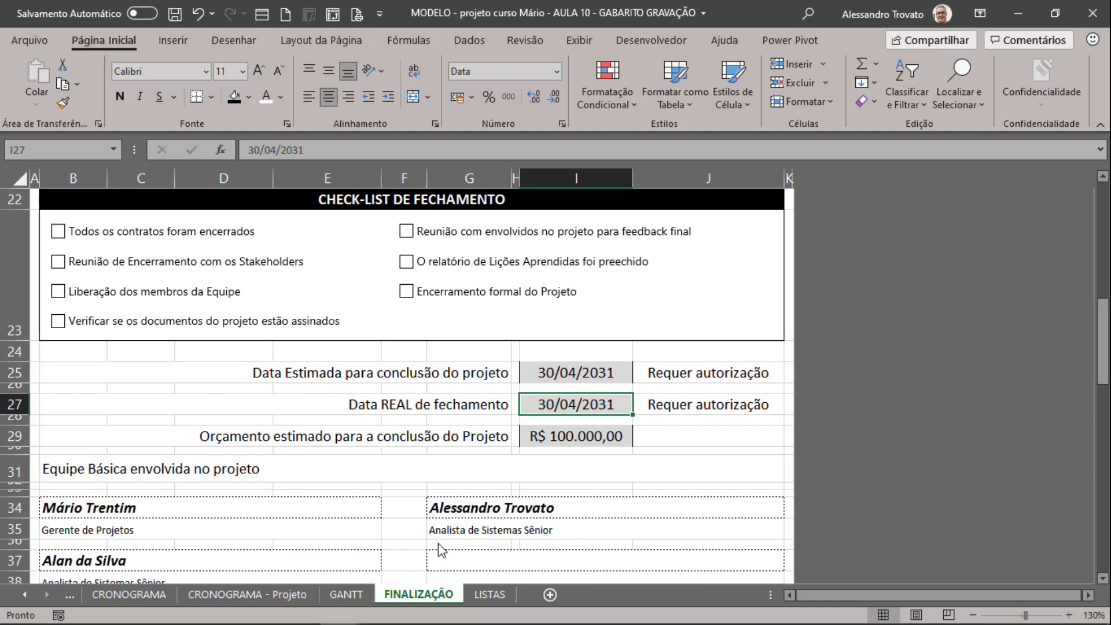
text(=se)
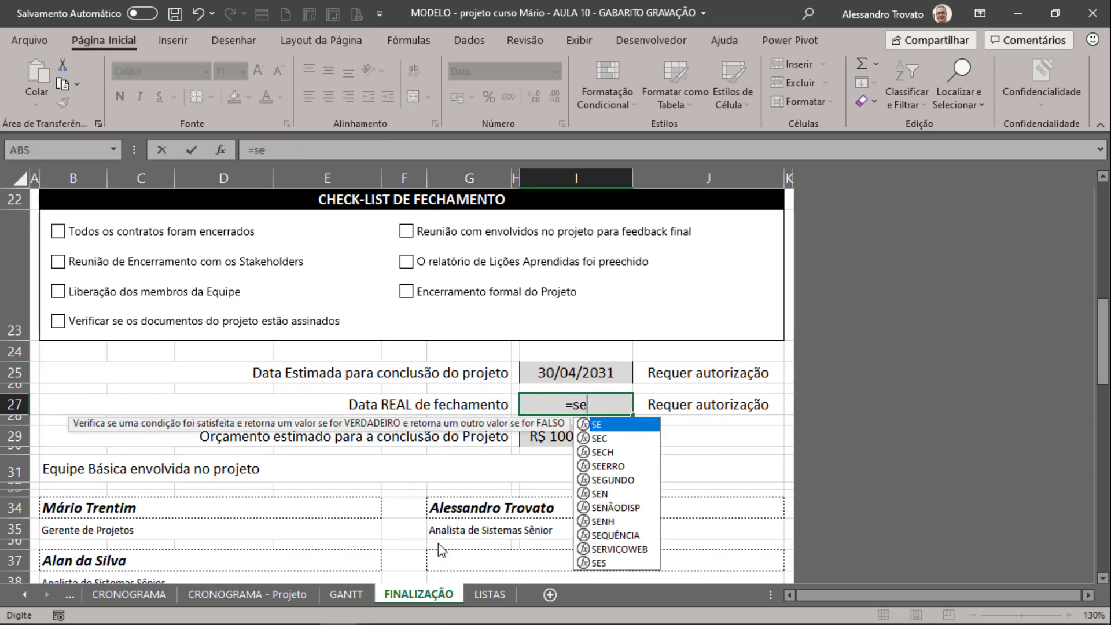
text(()
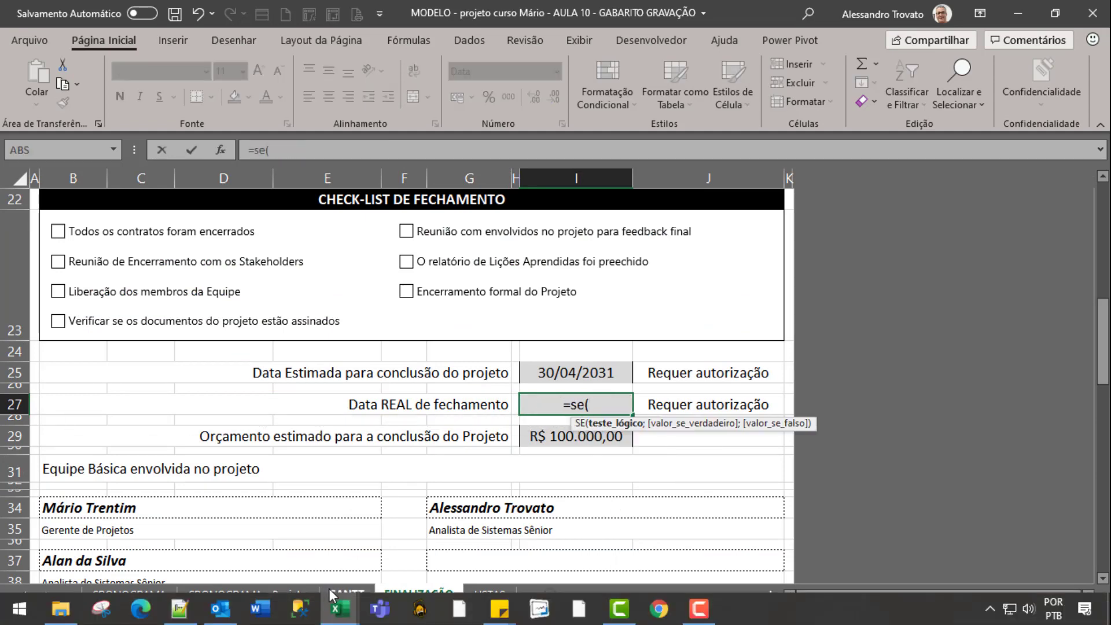
click(329, 588)
scroll(562, 407, down, 4)
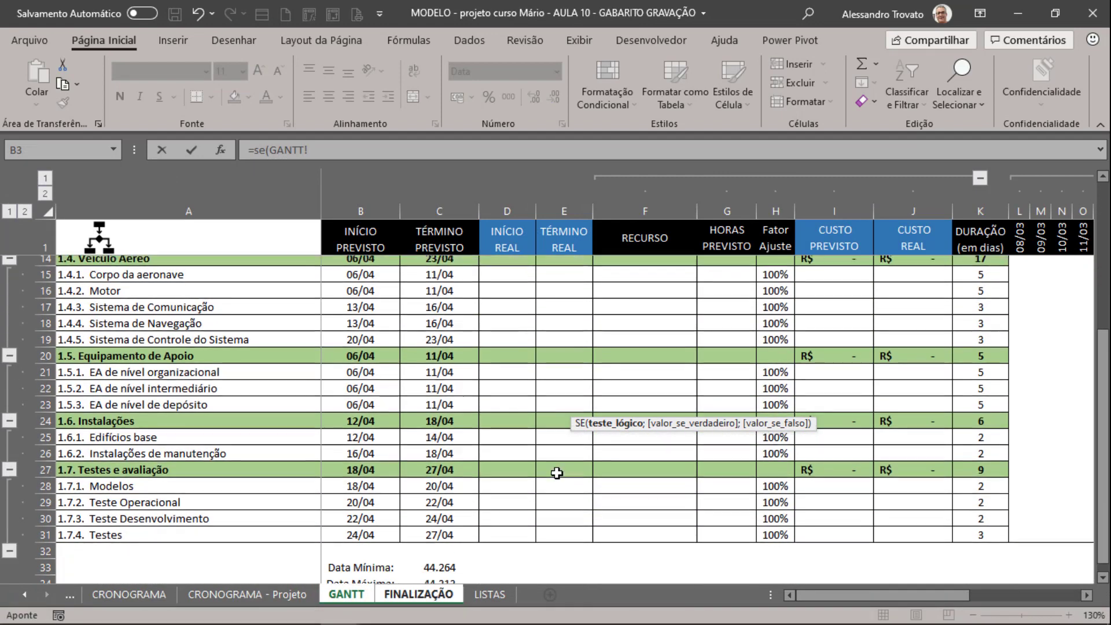
click(554, 522)
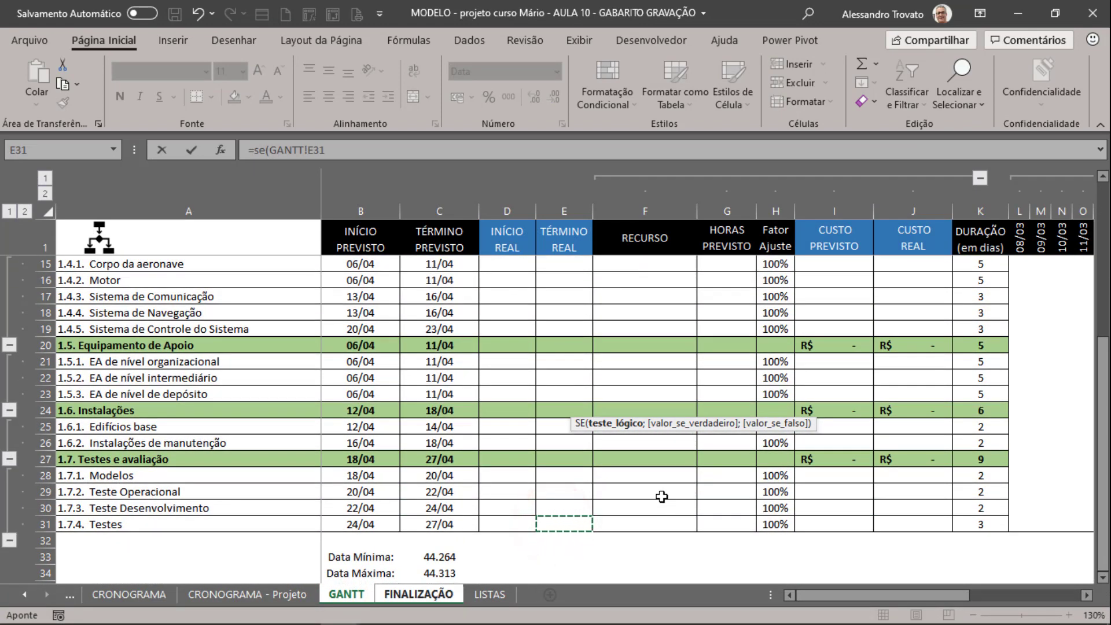
click(357, 151)
text(="";"")
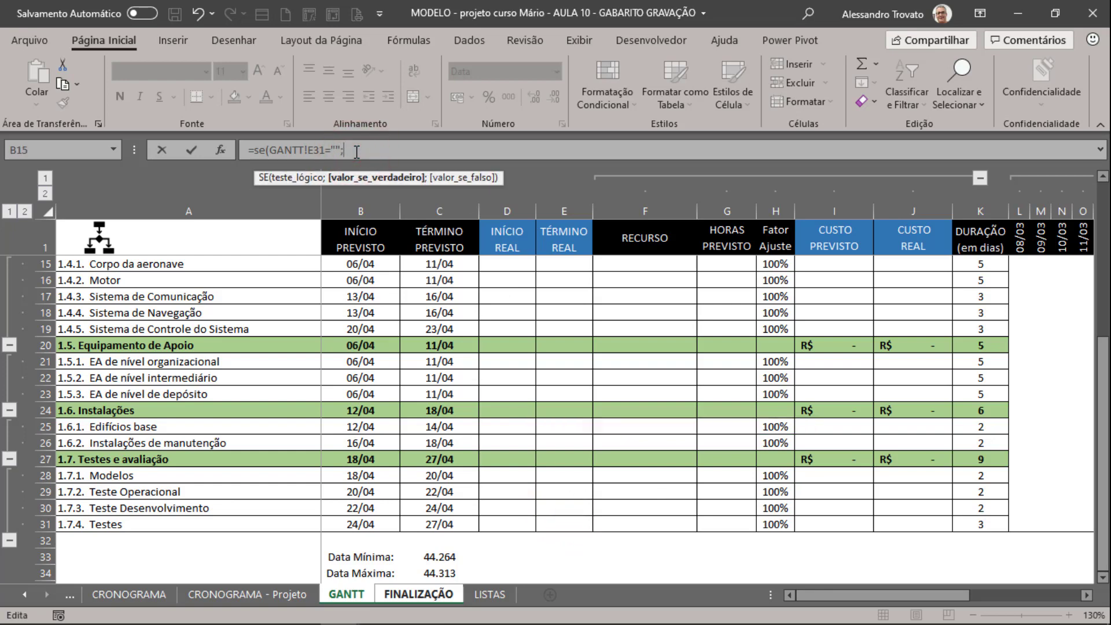
text(;)
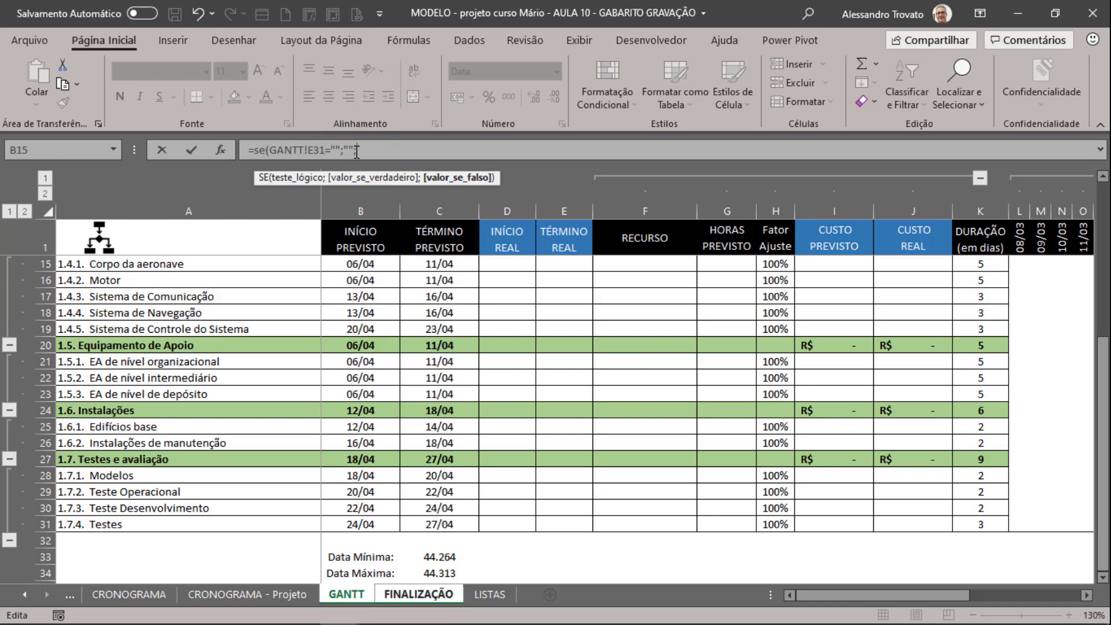
scroll(546, 322, up, 1)
scroll(618, 327, up, 4)
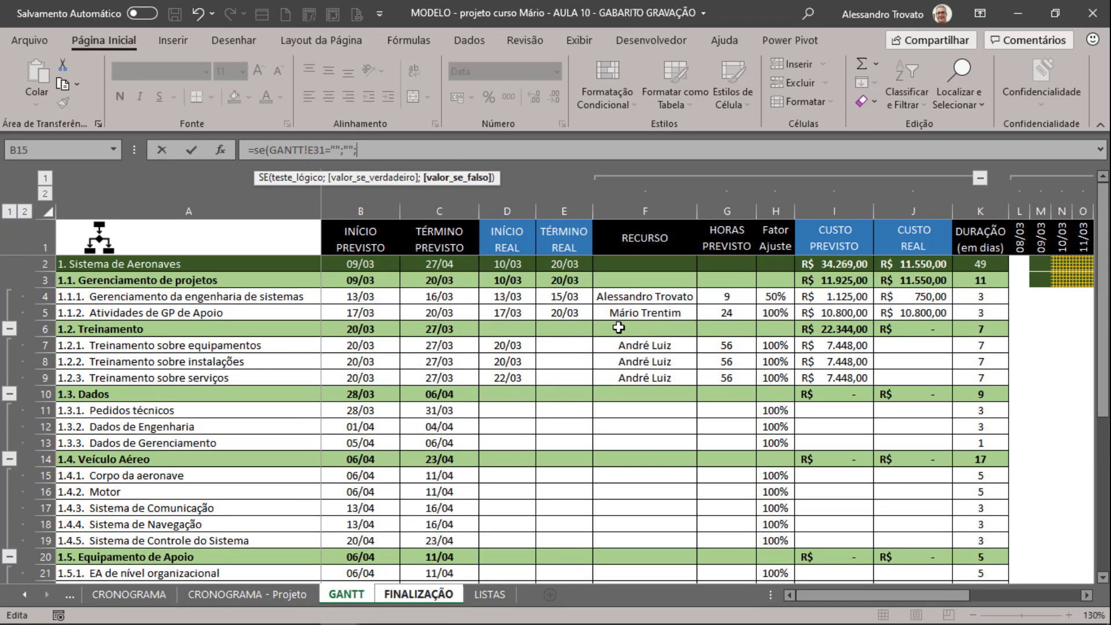
click(551, 262)
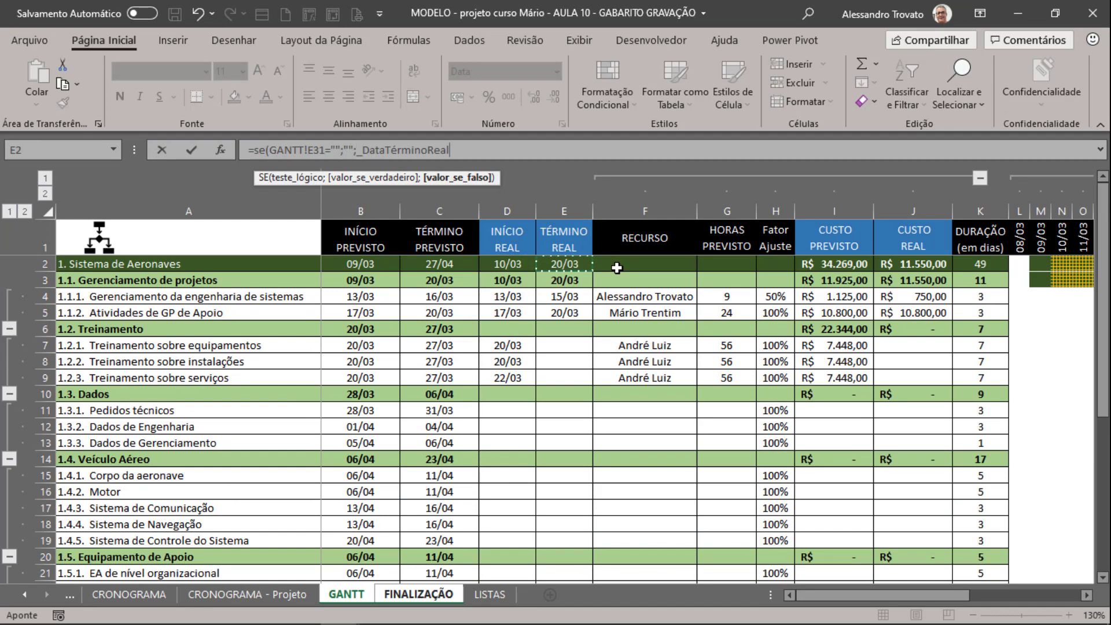
key(Return)
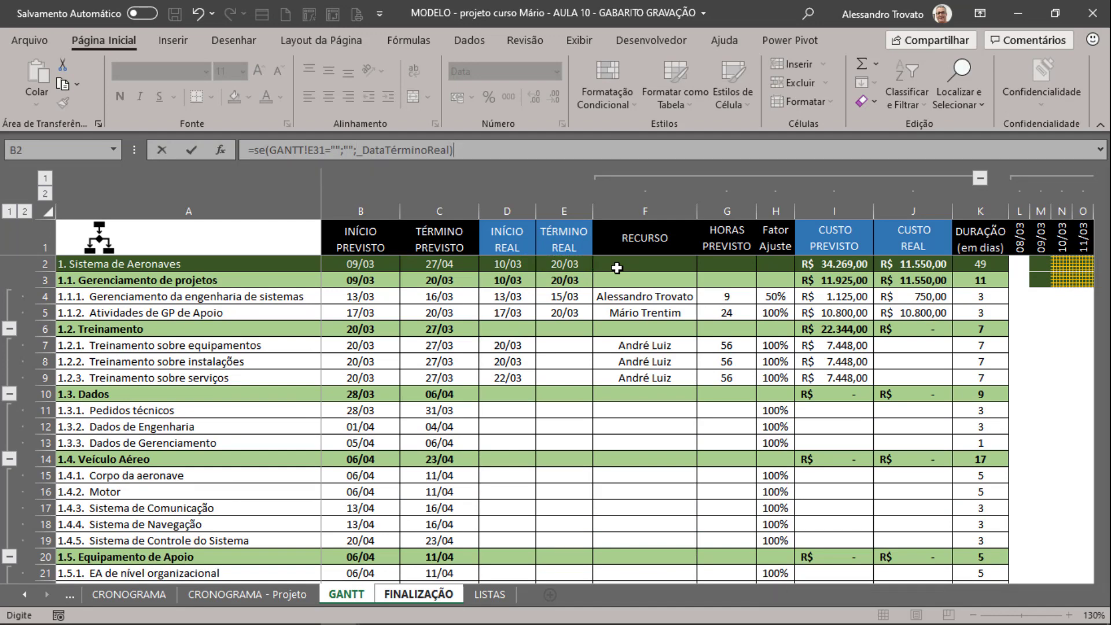
Step: Make I27's SE formula return "Em andamento" when GANTT E31 is blank
click(573, 398)
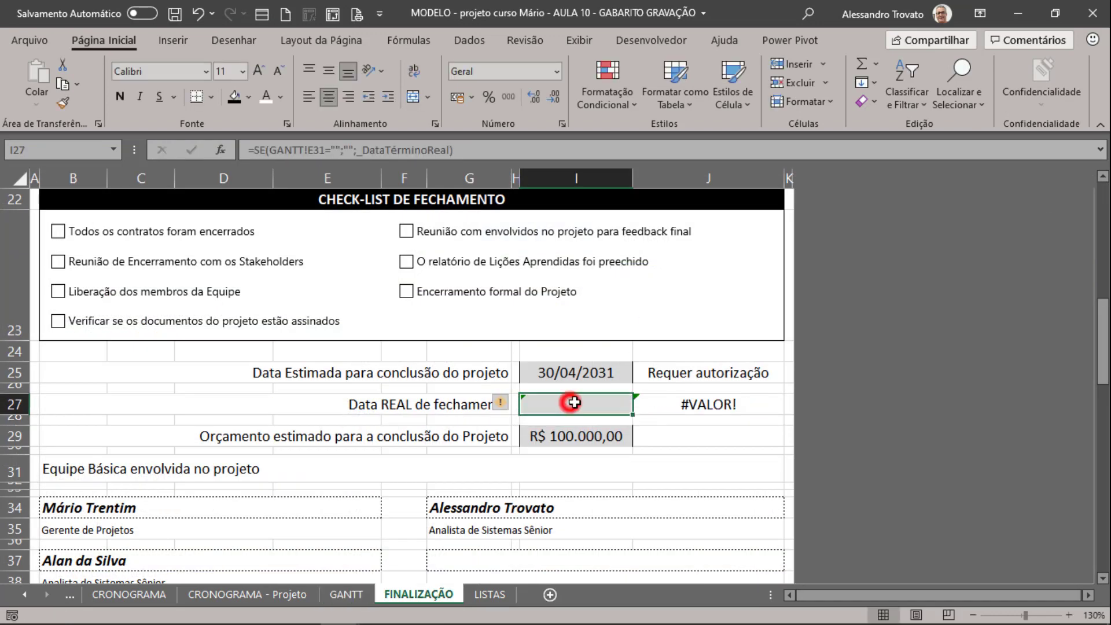
key(F2)
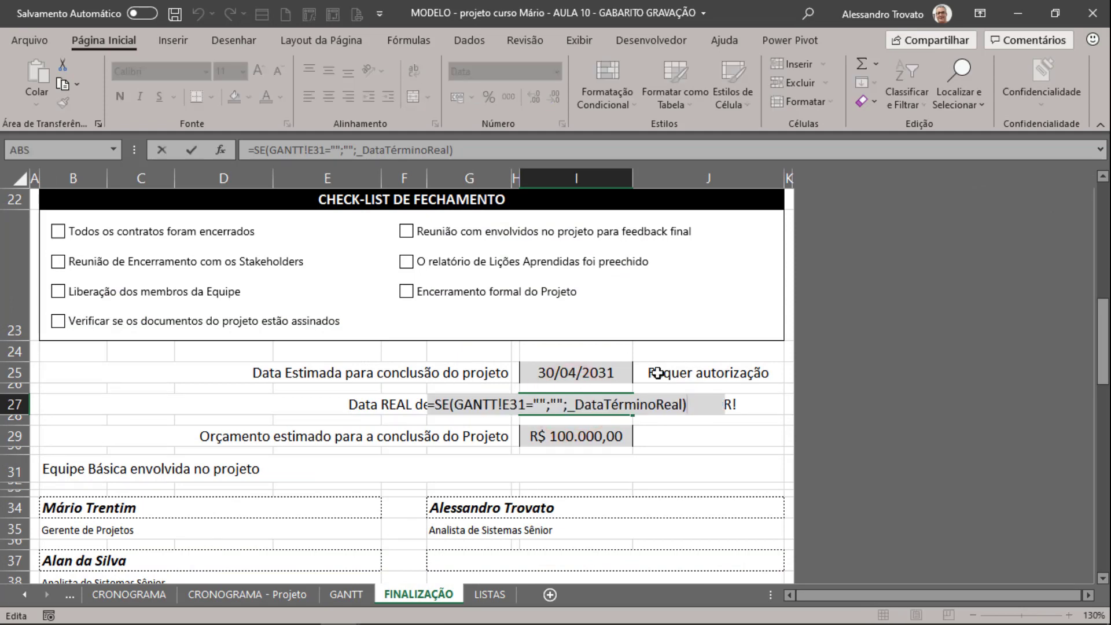
click(554, 404)
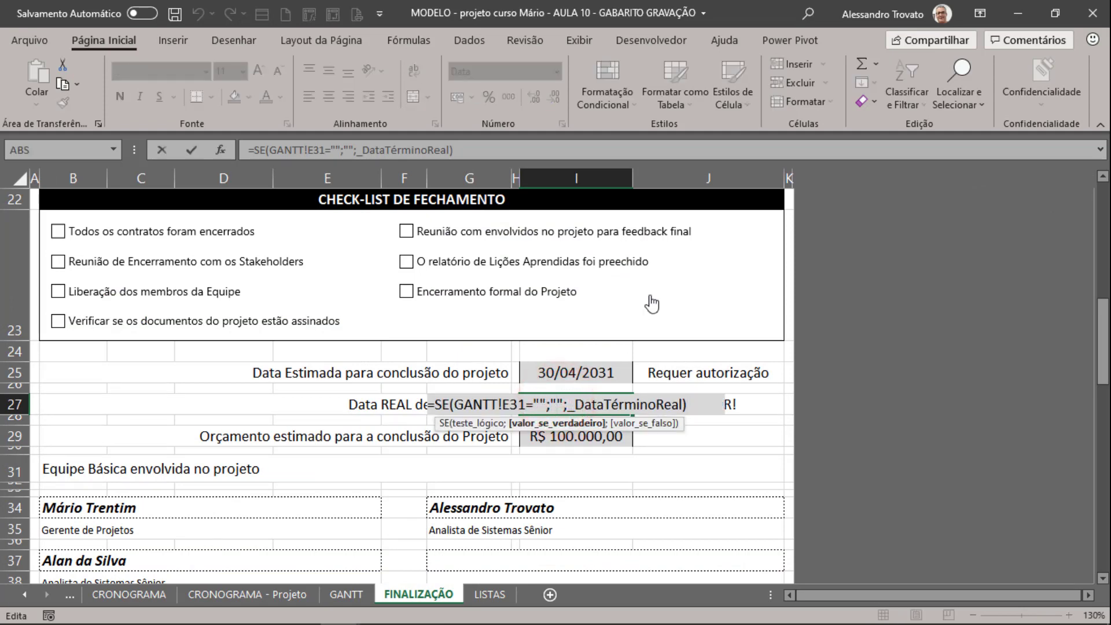
text(Em andamento)
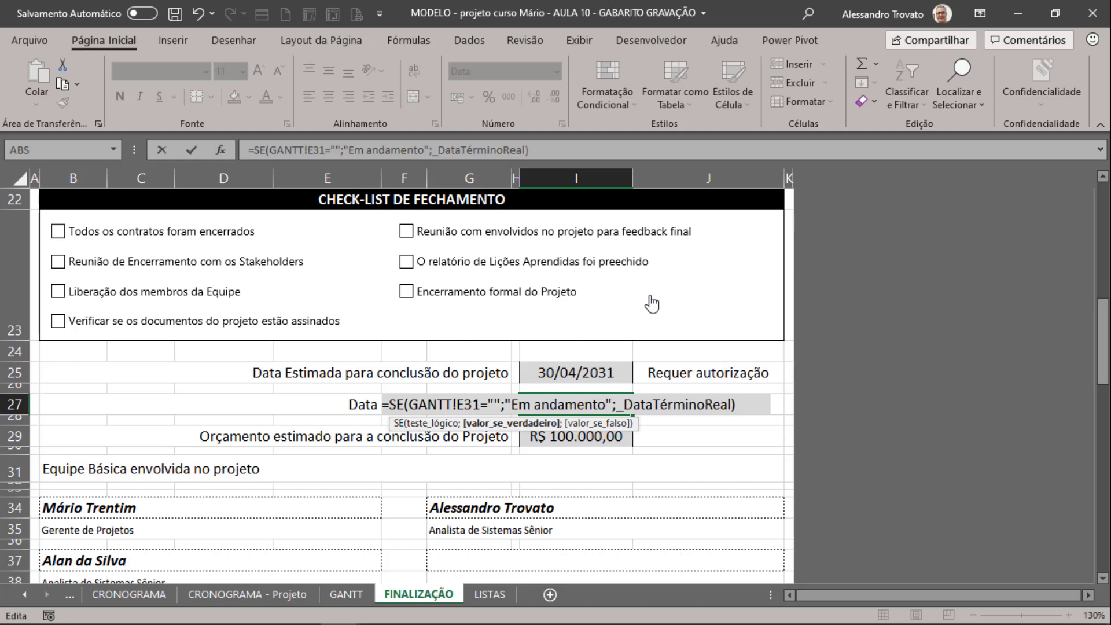
key(Return)
Step: Clear the #VALOR! error from J27 and review I27's SE formula
click(701, 392)
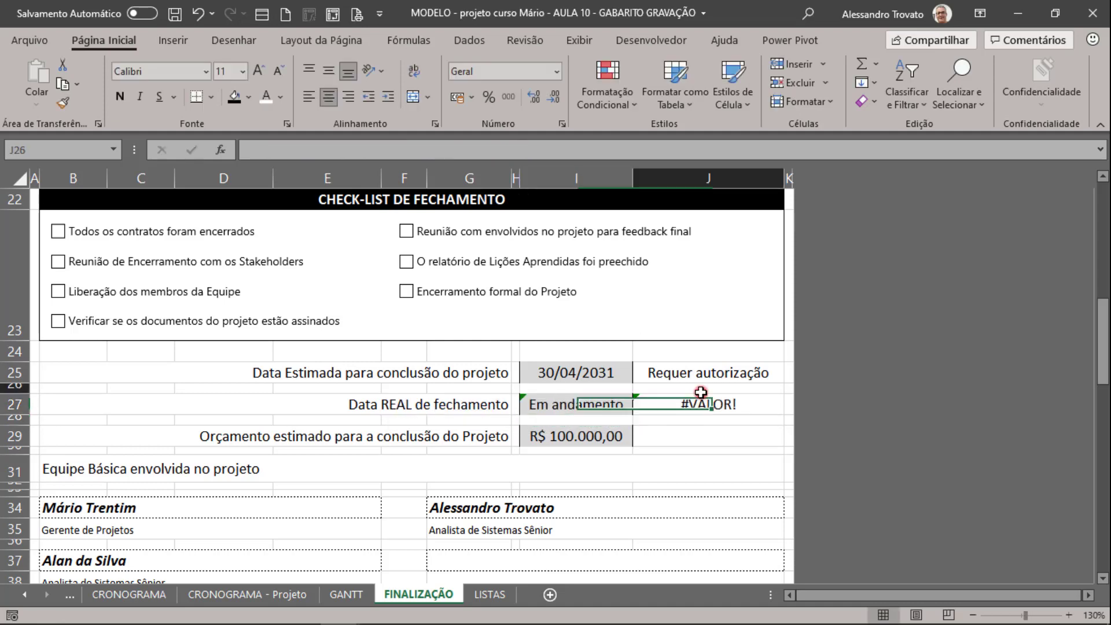
click(702, 403)
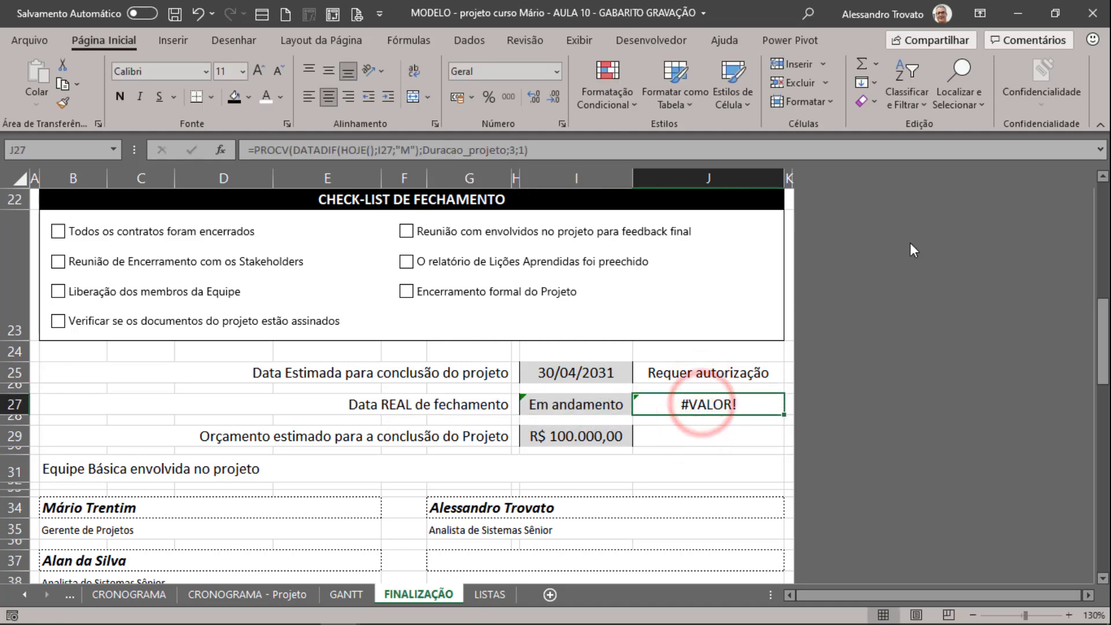
key(Delete)
click(584, 398)
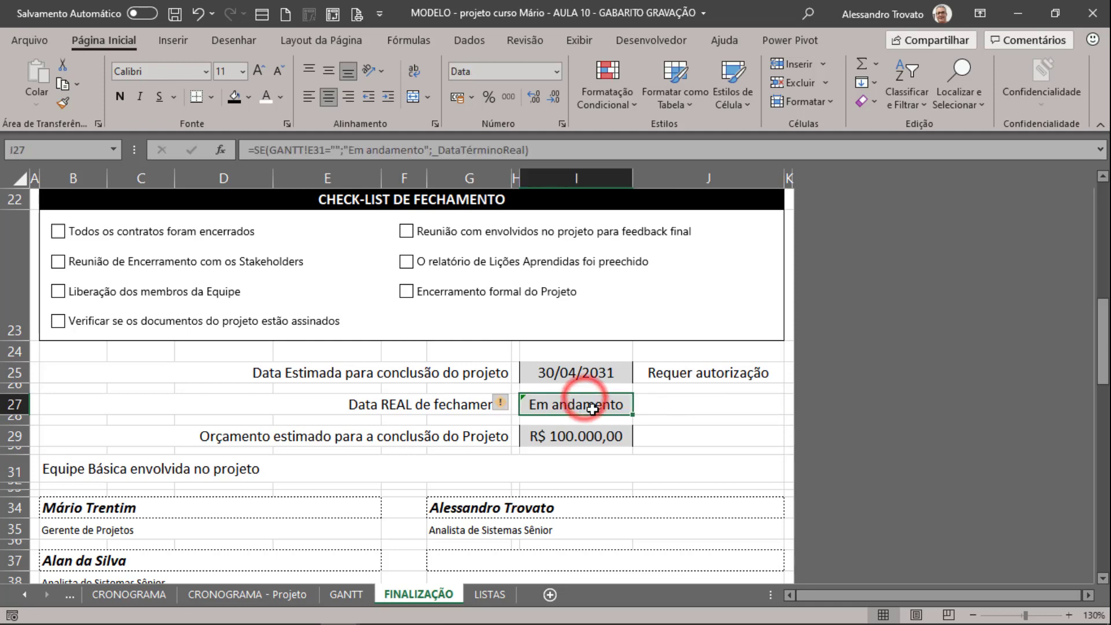
click(470, 405)
click(558, 411)
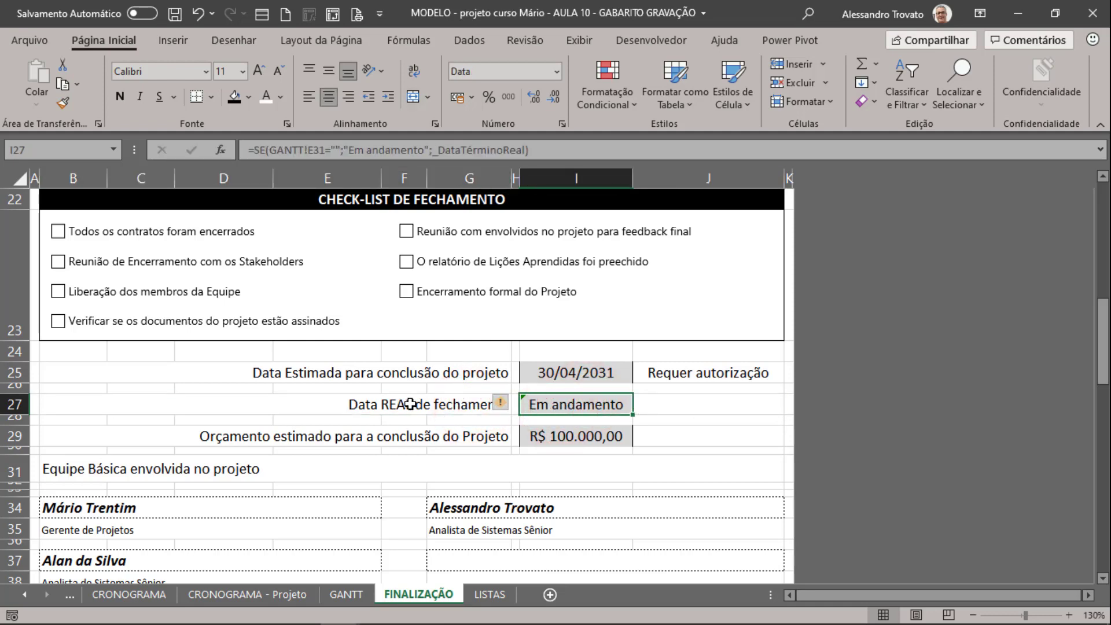
scroll(410, 404, up, 7)
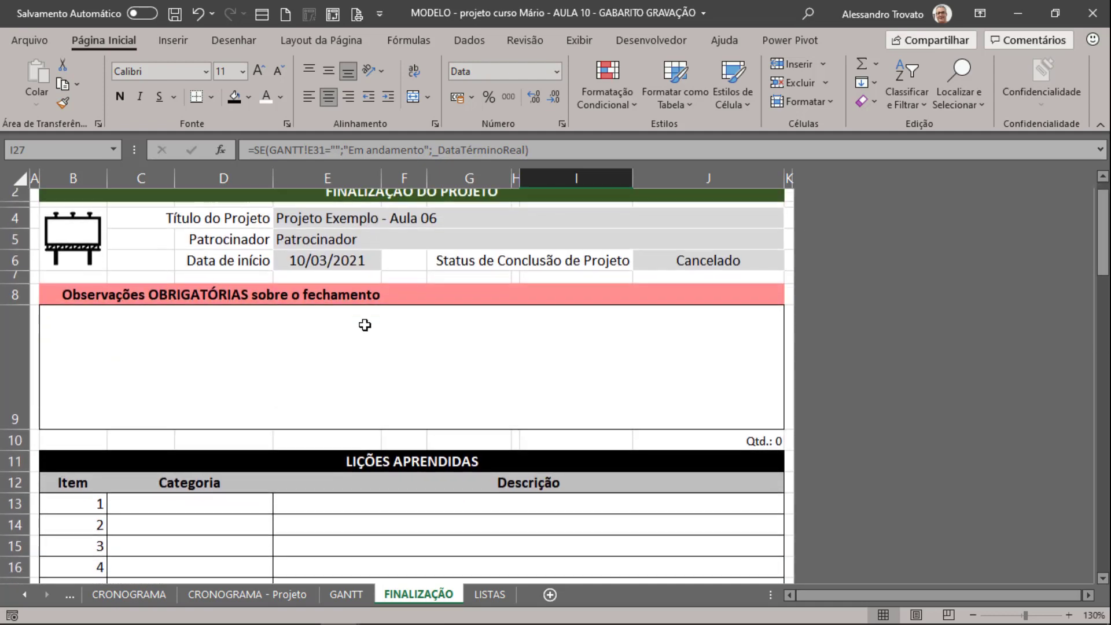
scroll(364, 325, down, 2)
scroll(362, 324, up, 2)
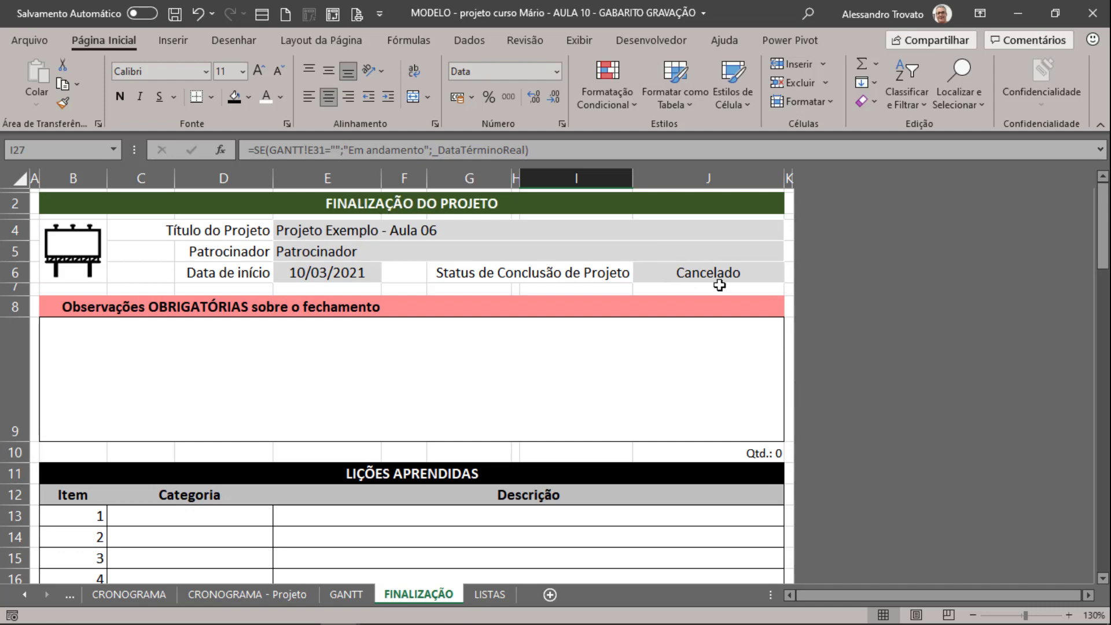
scroll(720, 285, down, 6)
double_click(665, 475)
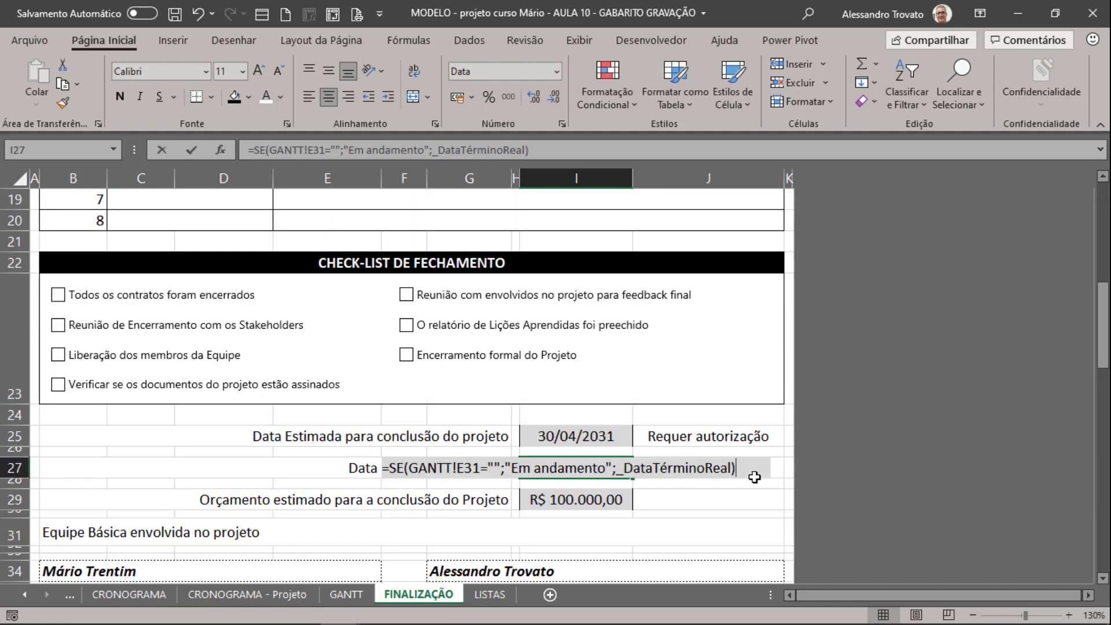
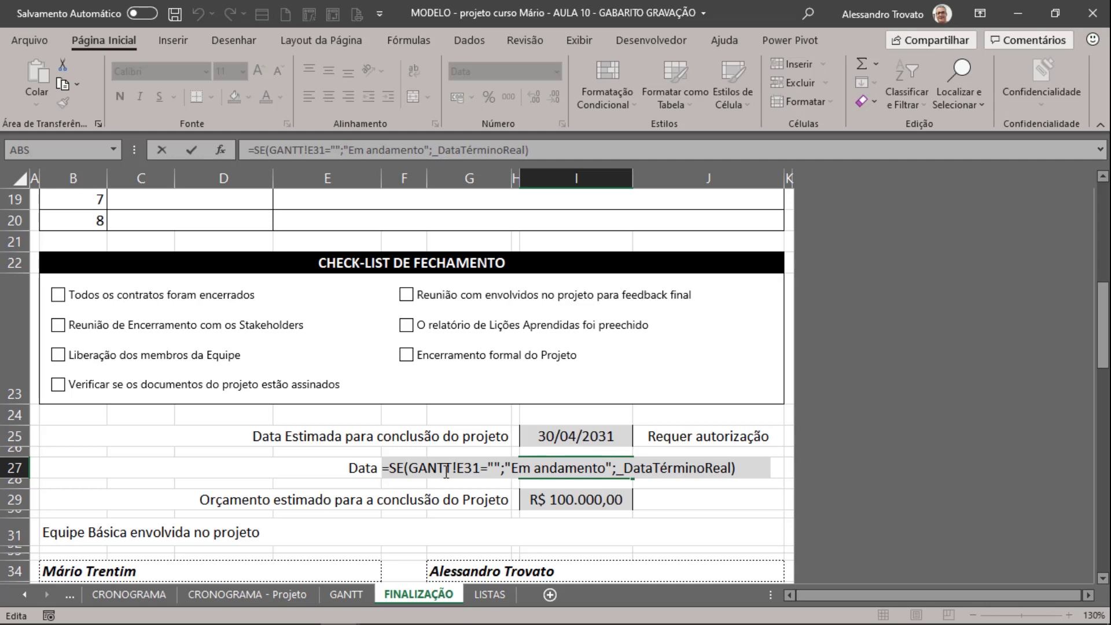
Step: Enter =SE(J6;_DataTérminoReal;"") in I27, referencing J6 and the GANTT actual end date
key(Escape)
text(=s)
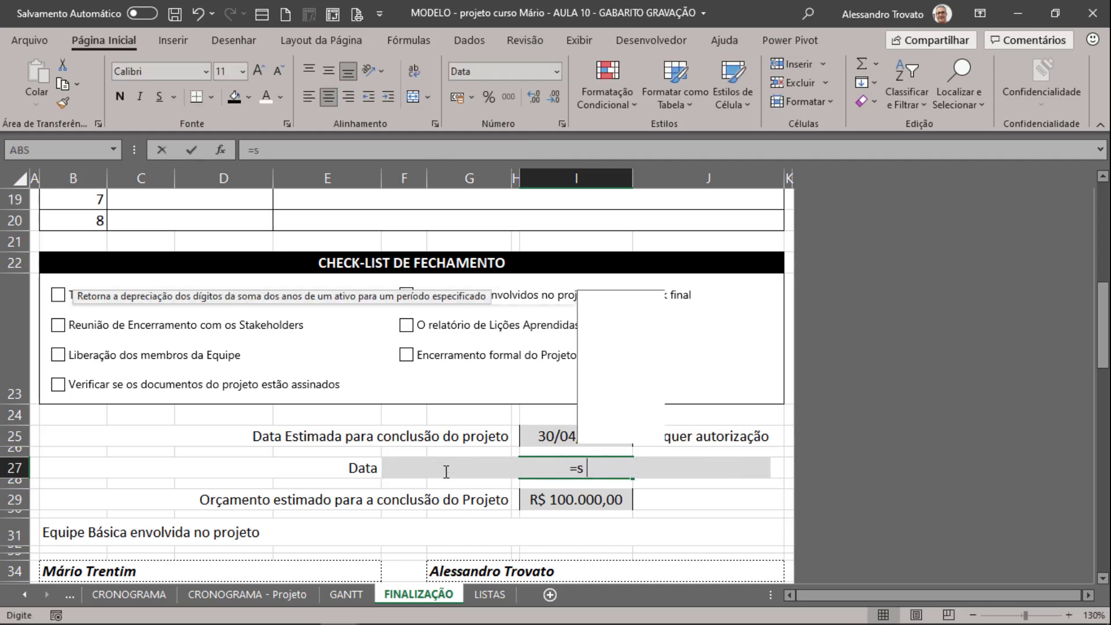
text(e()
scroll(443, 470, up, 4)
scroll(442, 470, up, 2)
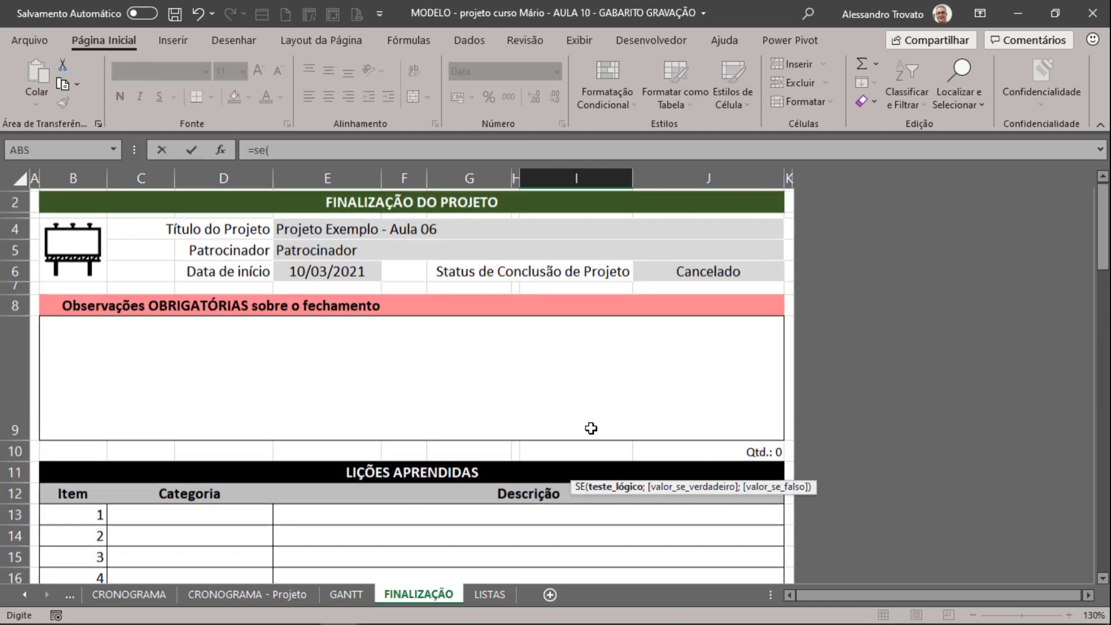
click(700, 275)
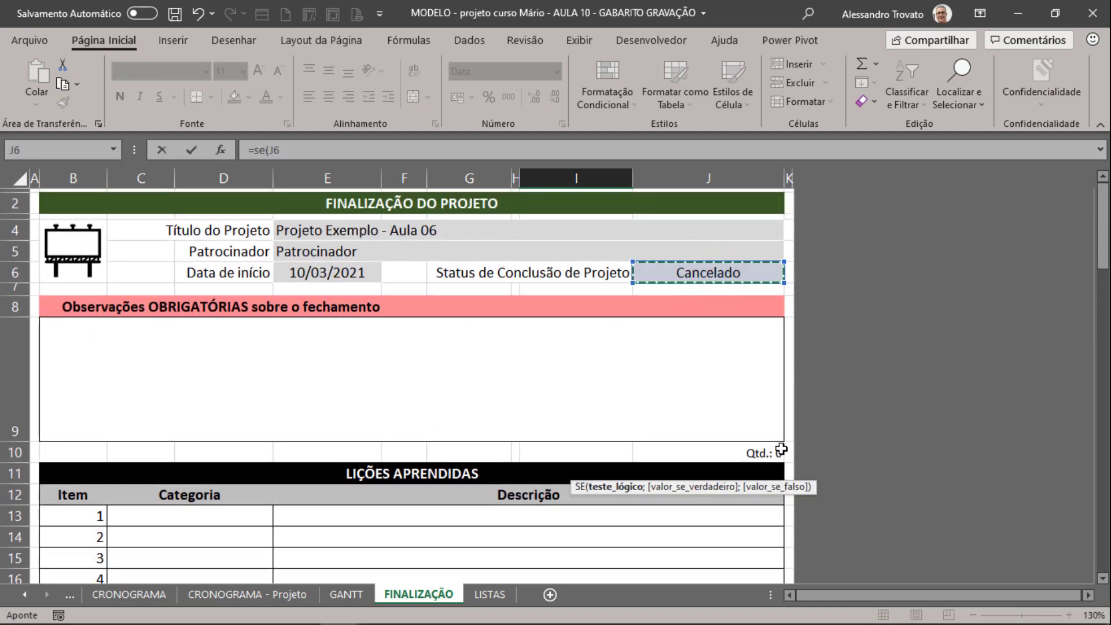
text(;)
key(ctrl+Page_Up)
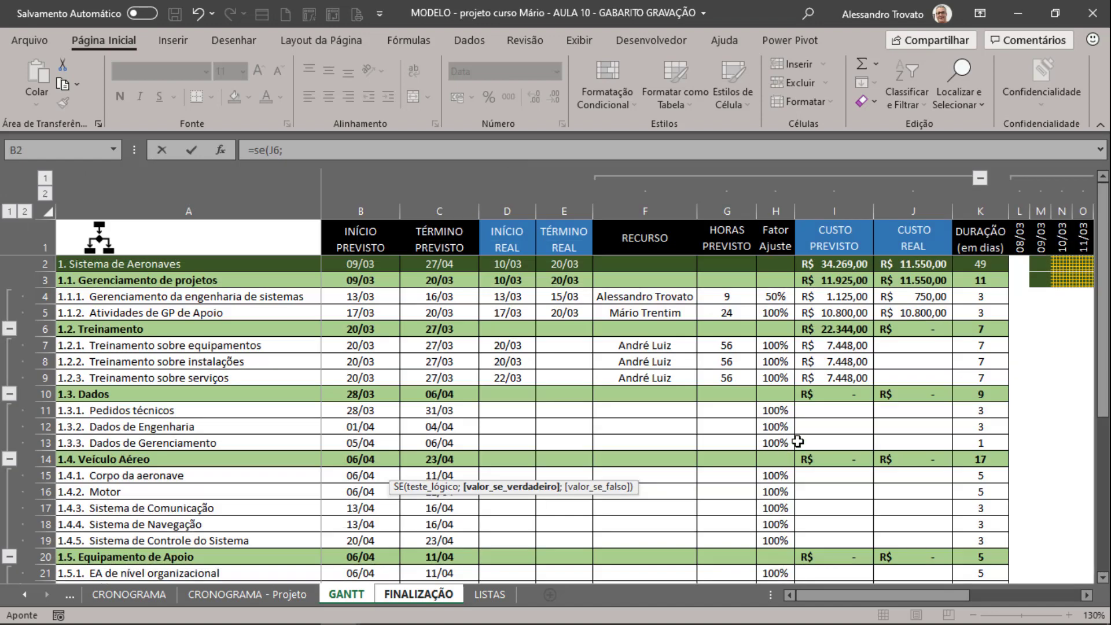
click(565, 263)
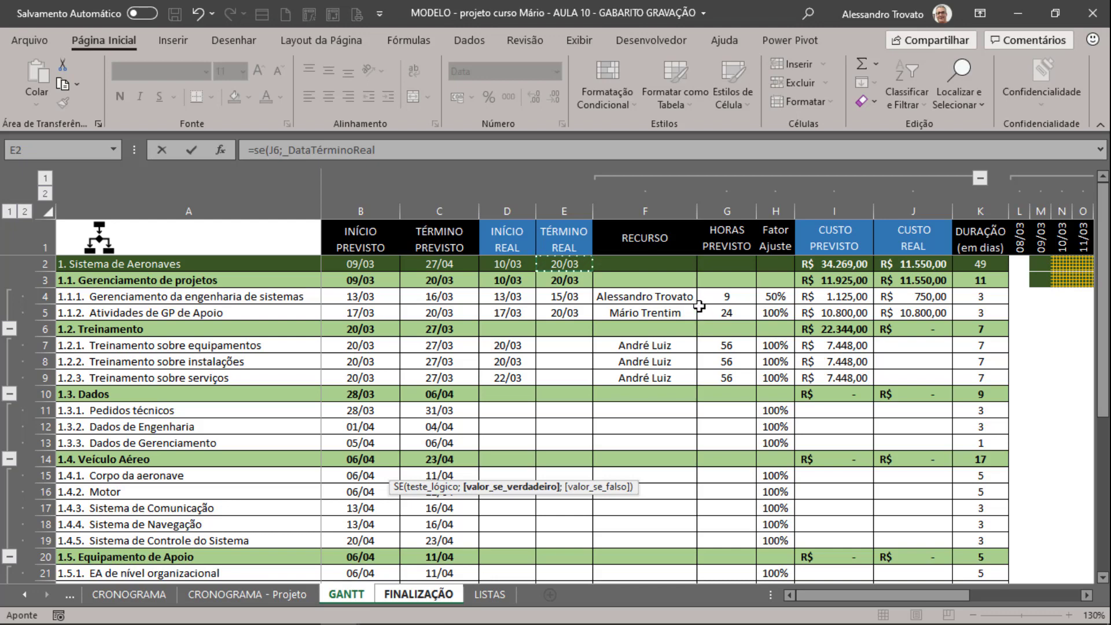
text(;"")
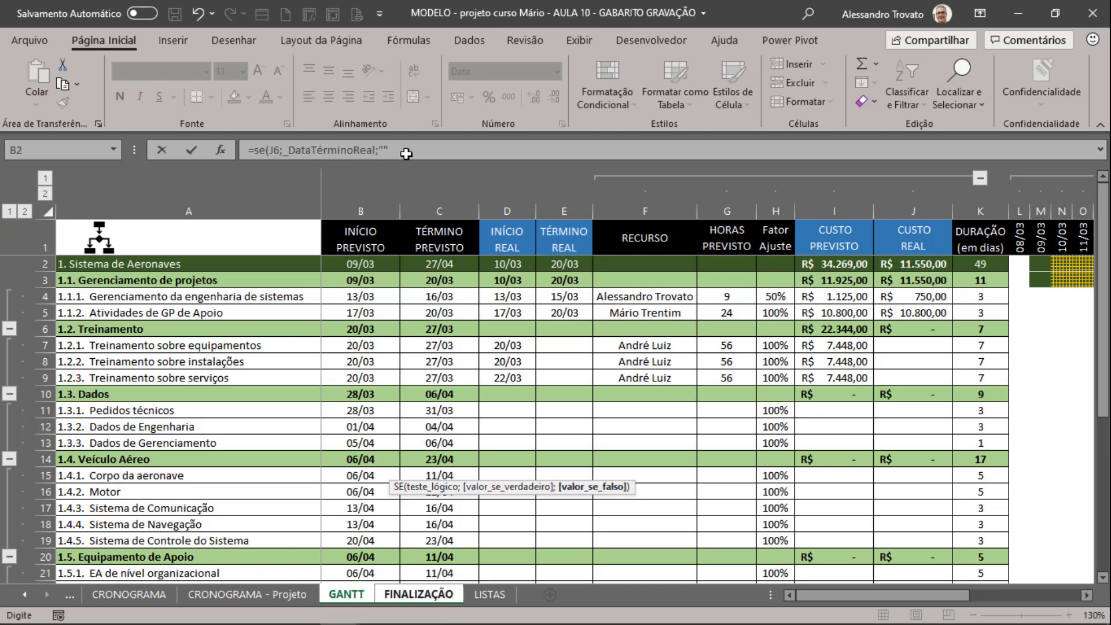
key(Return)
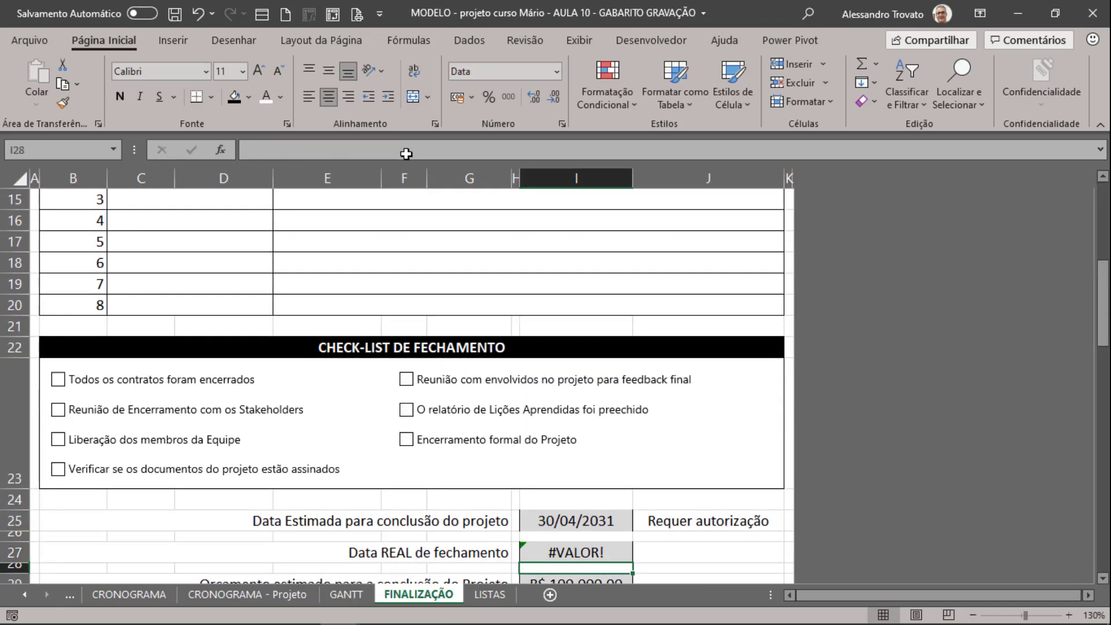
Step: Add the ="Cancelado" condition after J6 so I27 shows 20/03/2021 when cancelled
key(Up)
key(F2)
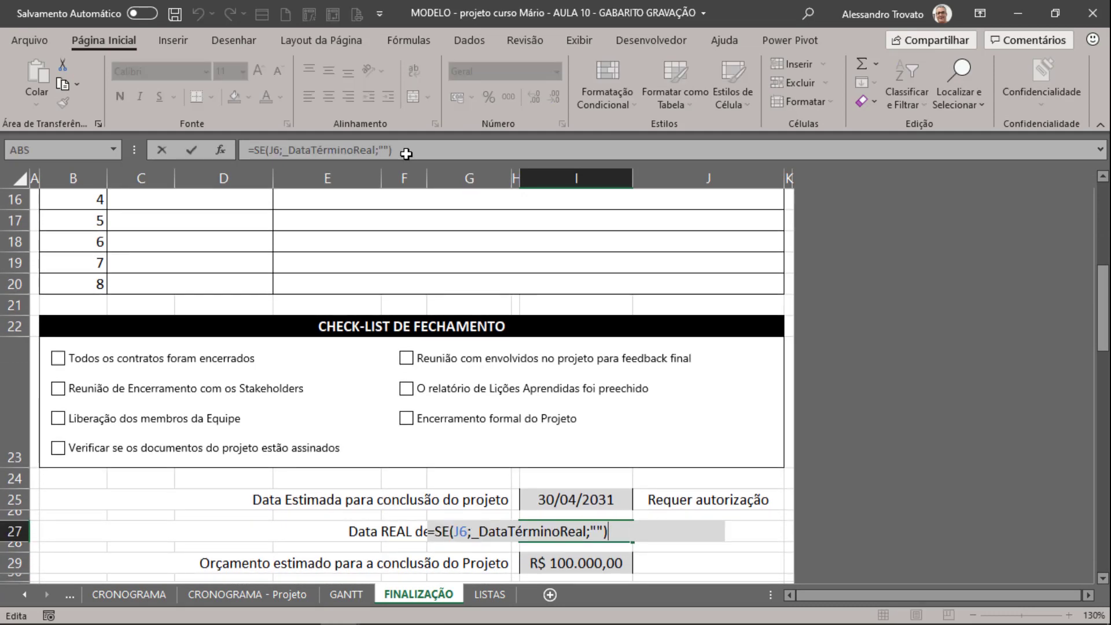
click(469, 531)
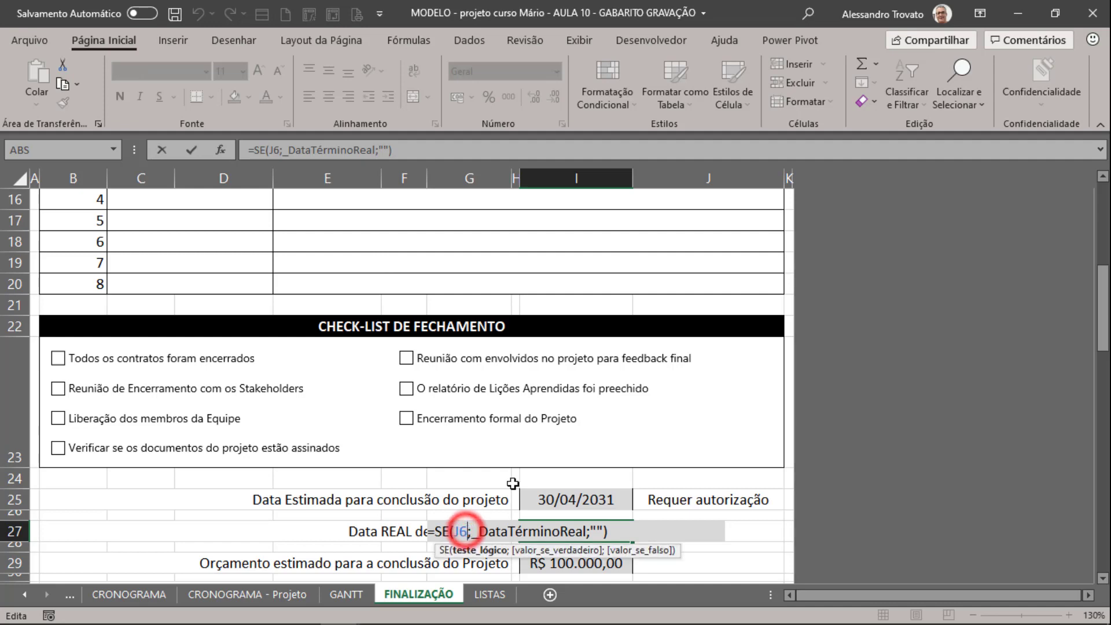
text(="Cancelad)
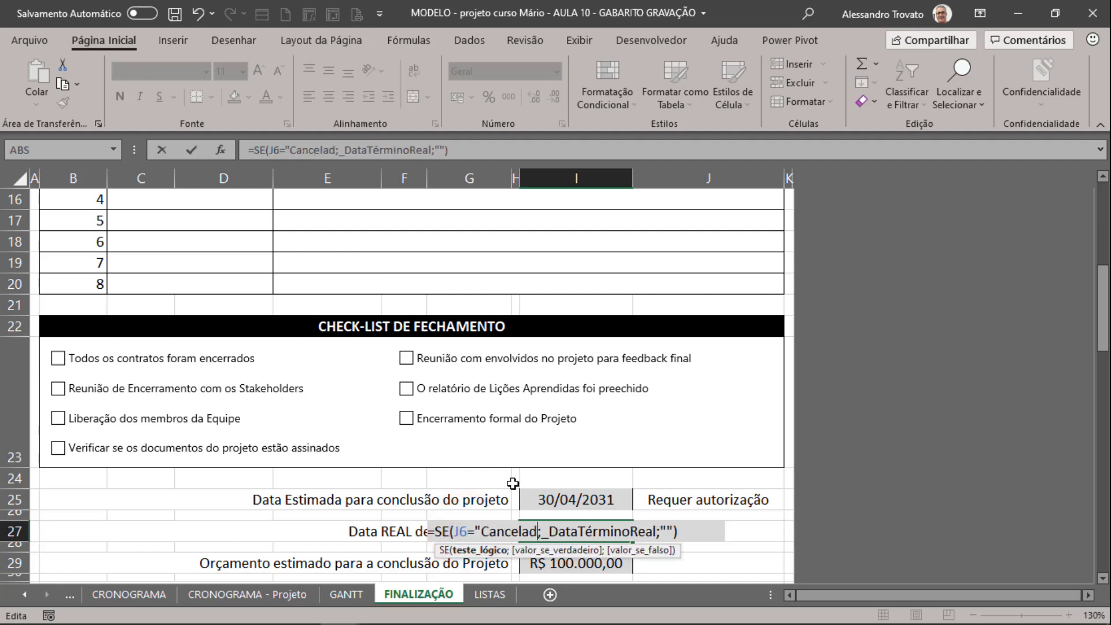
text(o")
key(ctrl+Return)
key(Return)
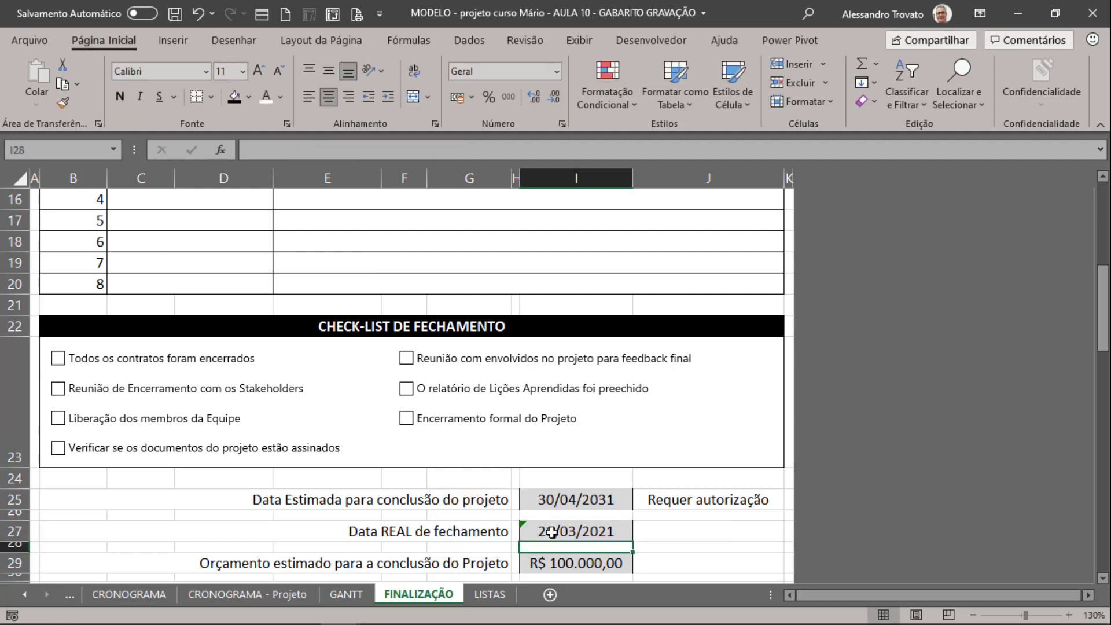
click(551, 531)
key(F2)
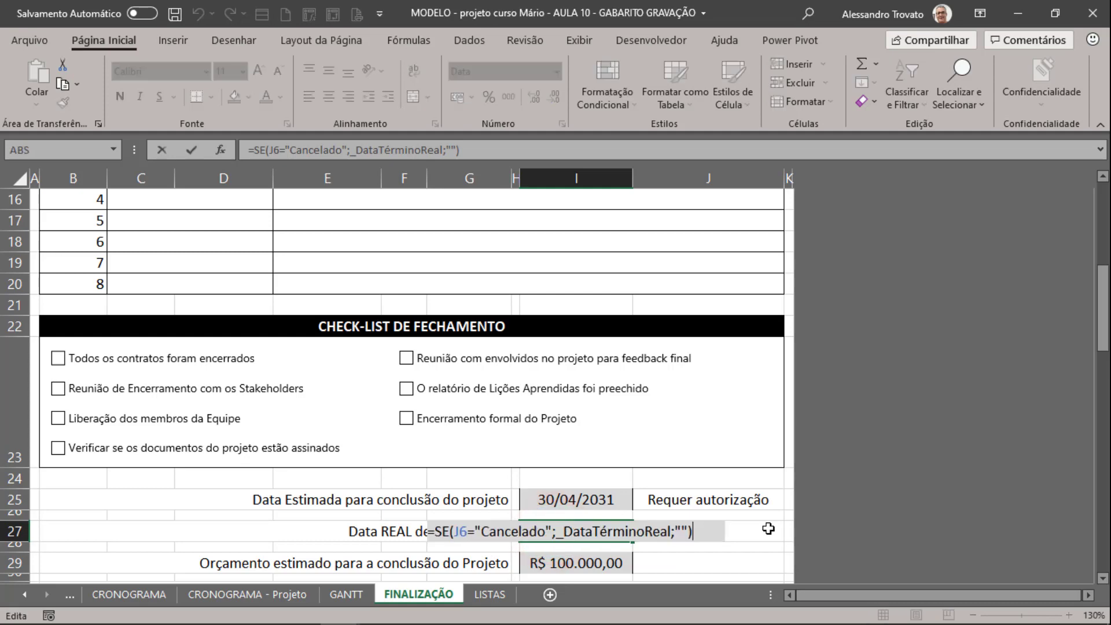
key(Escape)
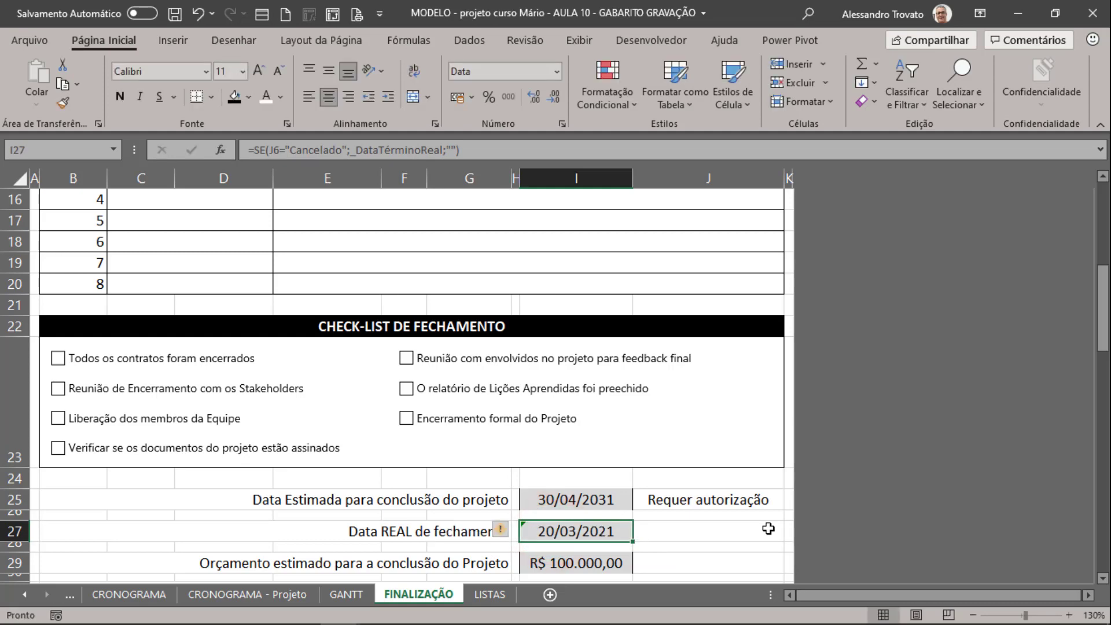
key(Down)
key(Down)
key(Down)
key(Down)
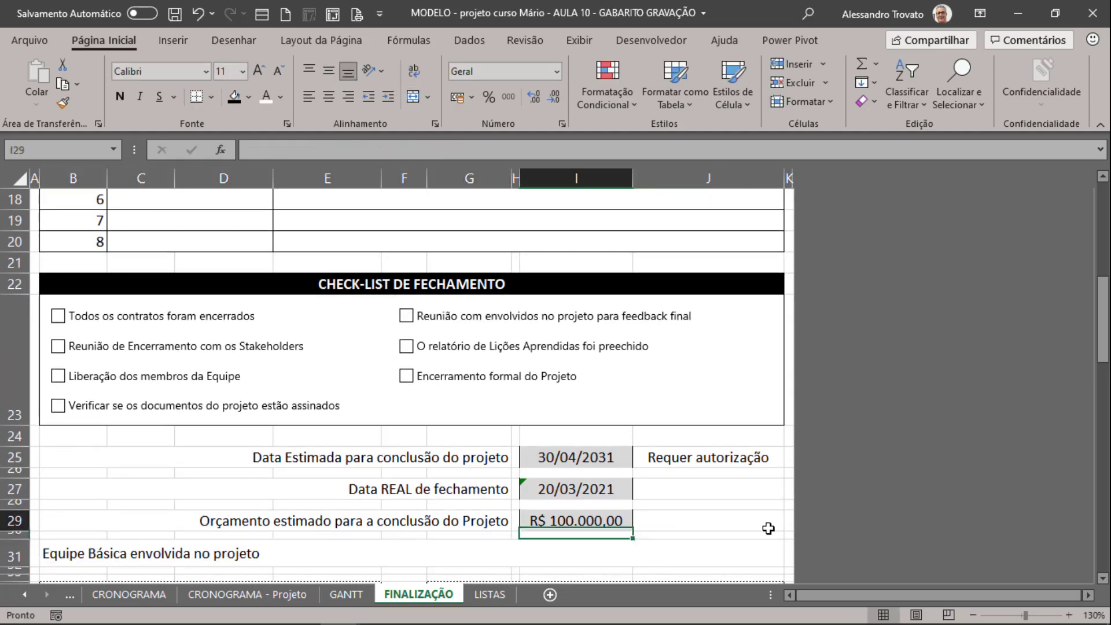
key(Up)
key(Up)
key(Up)
key(Up)
scroll(767, 528, up, 5)
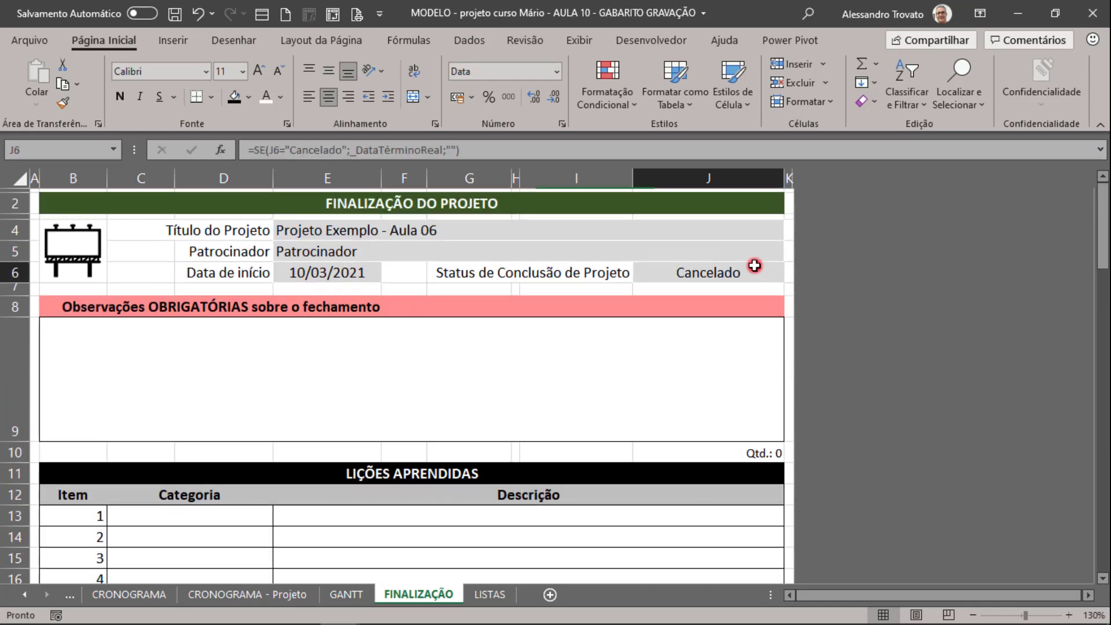
Step: Set J6's closing status to Término sem ressalvas from its dropdown list
click(752, 269)
click(786, 276)
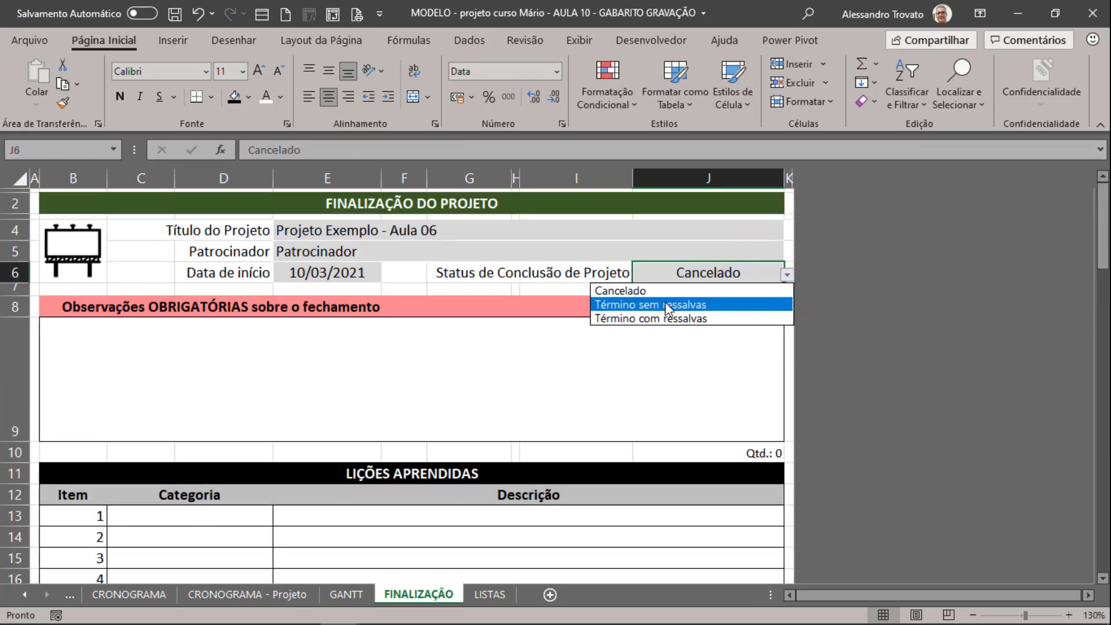
click(667, 306)
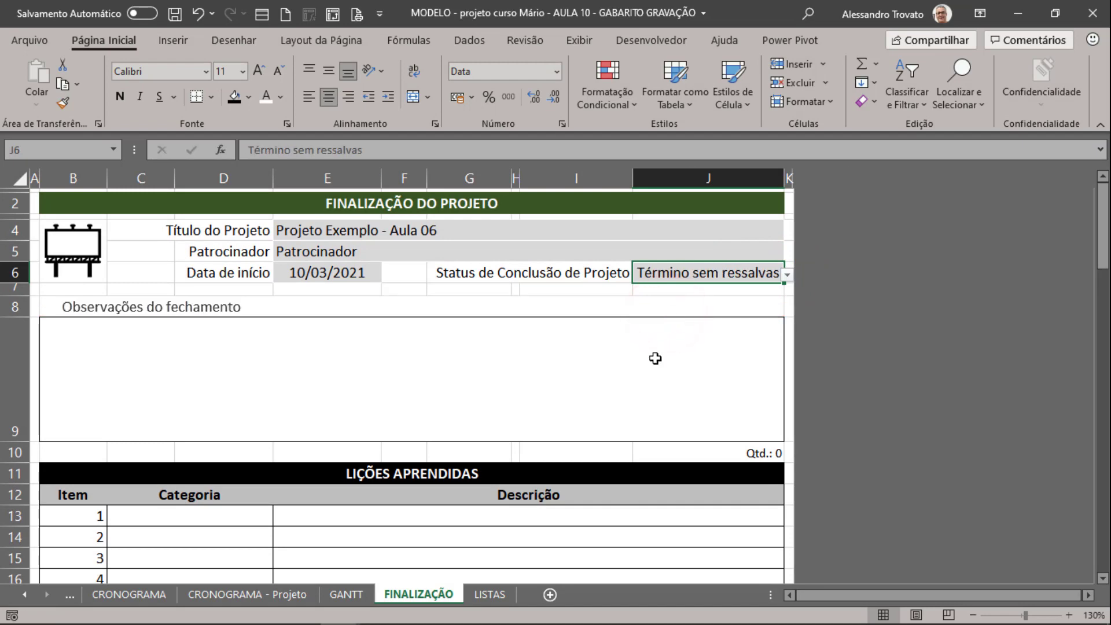
scroll(655, 357, down, 5)
scroll(622, 338, down, 3)
scroll(623, 338, up, 1)
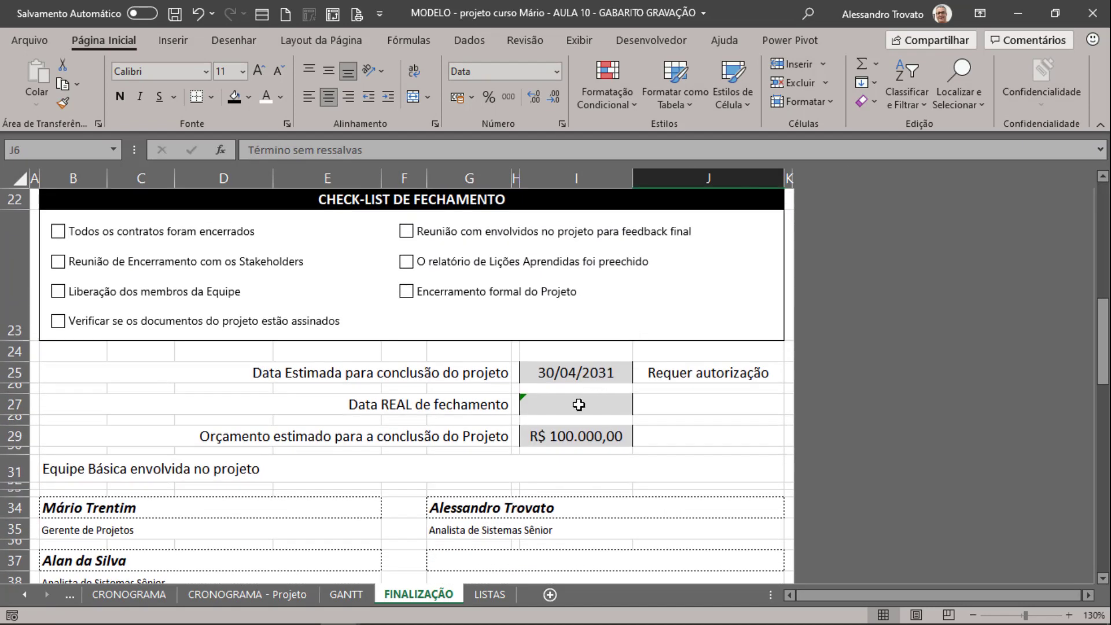
Step: Review I27's formula to confirm the real closing date is now blank
click(576, 404)
key(F2)
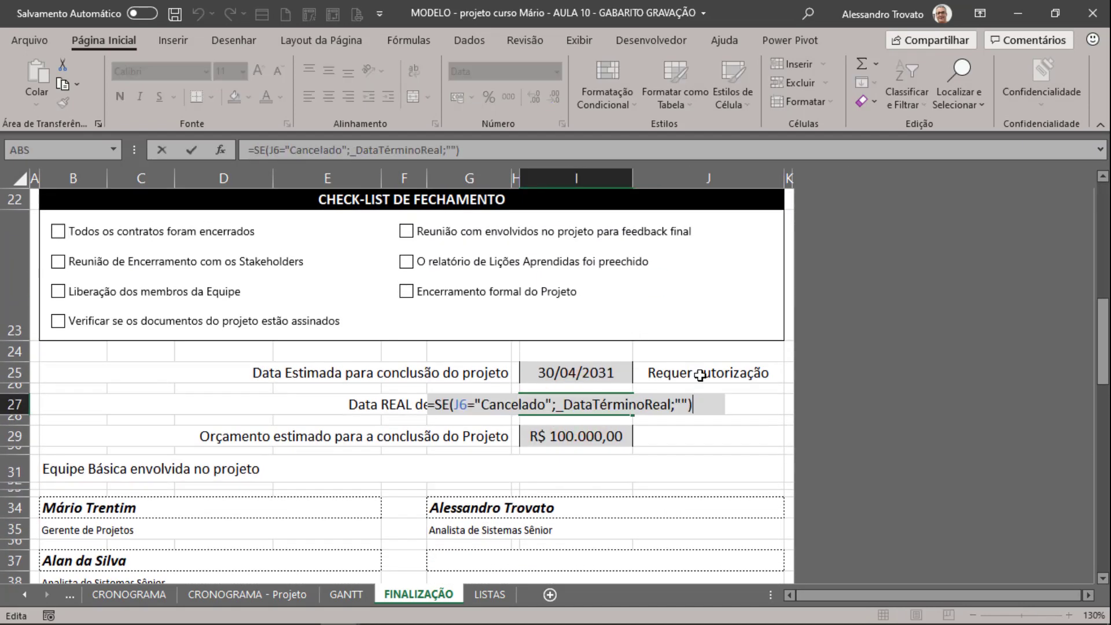
click(670, 404)
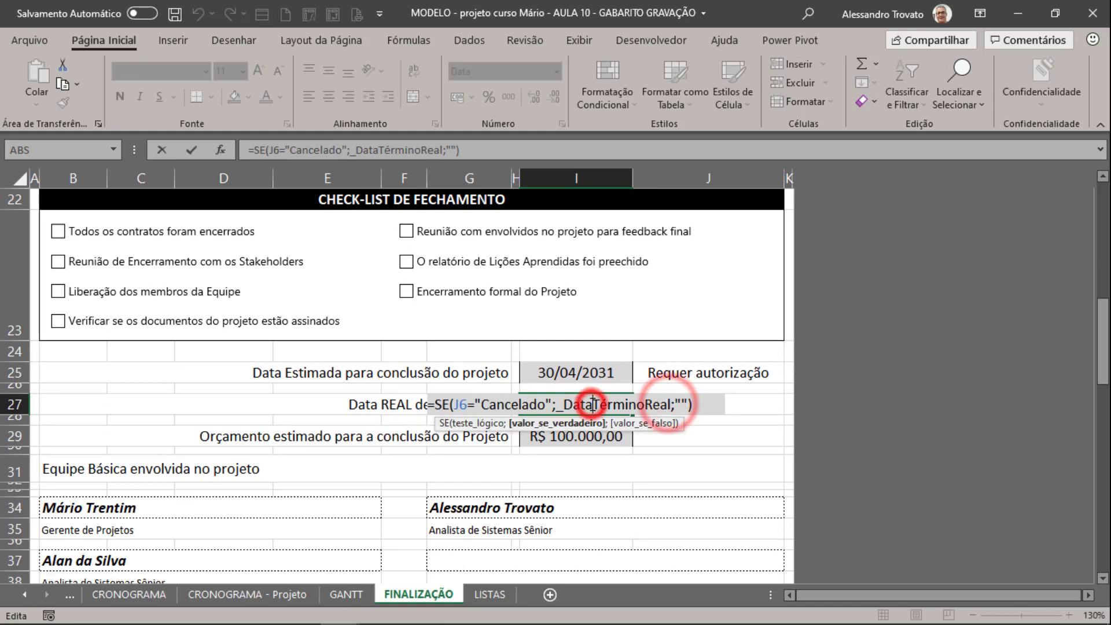
key(Escape)
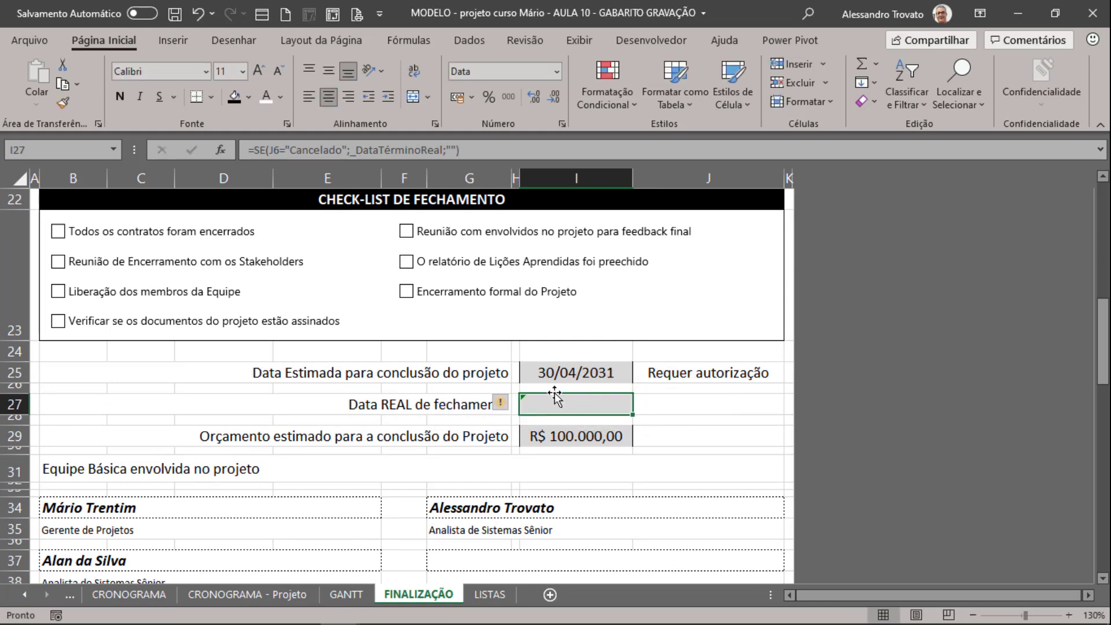
key(Down)
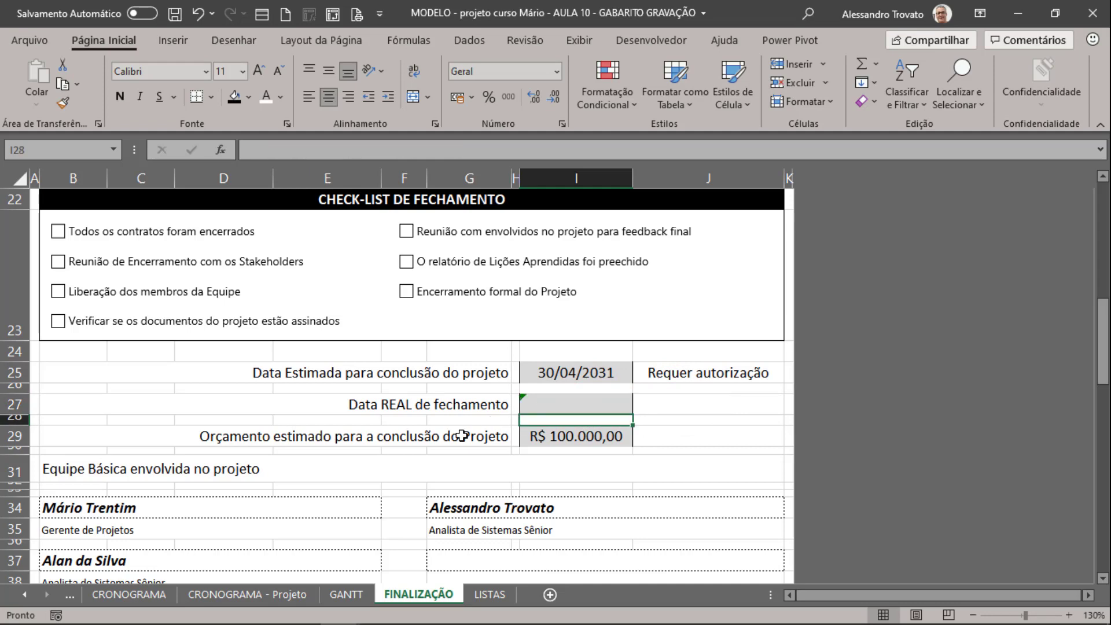
key(Down)
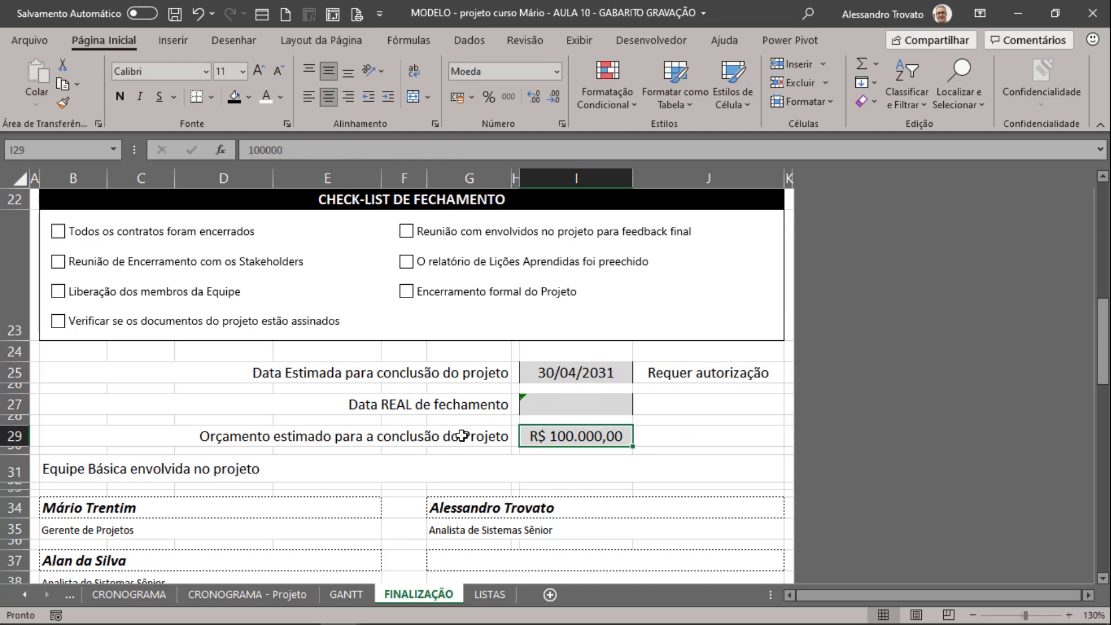
Step: Relabel the budget row in B29 as Orçamento ESTIMADO
click(461, 436)
key(F2)
key(ctrl+shift+Left)
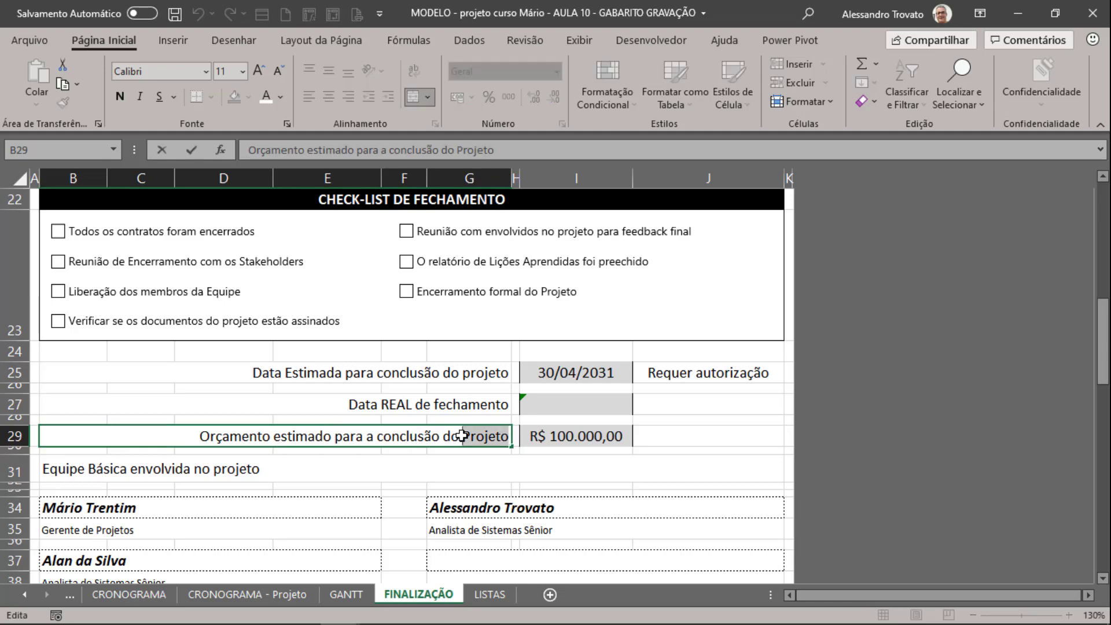
key(ctrl+shift+Left)
key(ctrl+shift+Left)
key(ctrl+shift+Left)
key(ctrl+shift+Left)
key(ctrl+shift+Left)
text(ES)
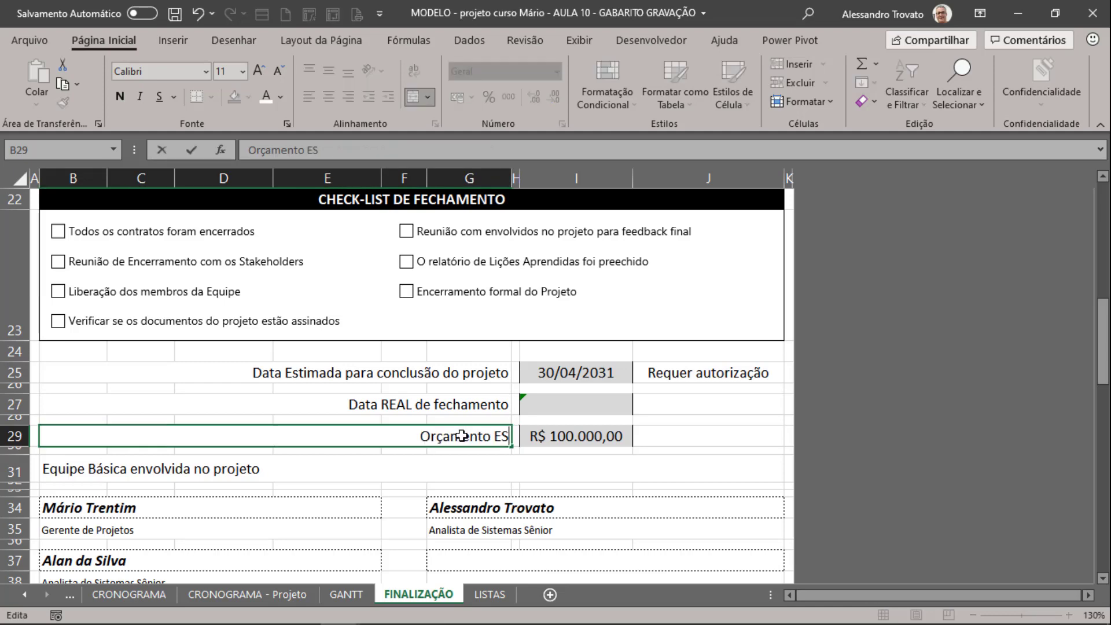
text(TIMADO)
key(Return)
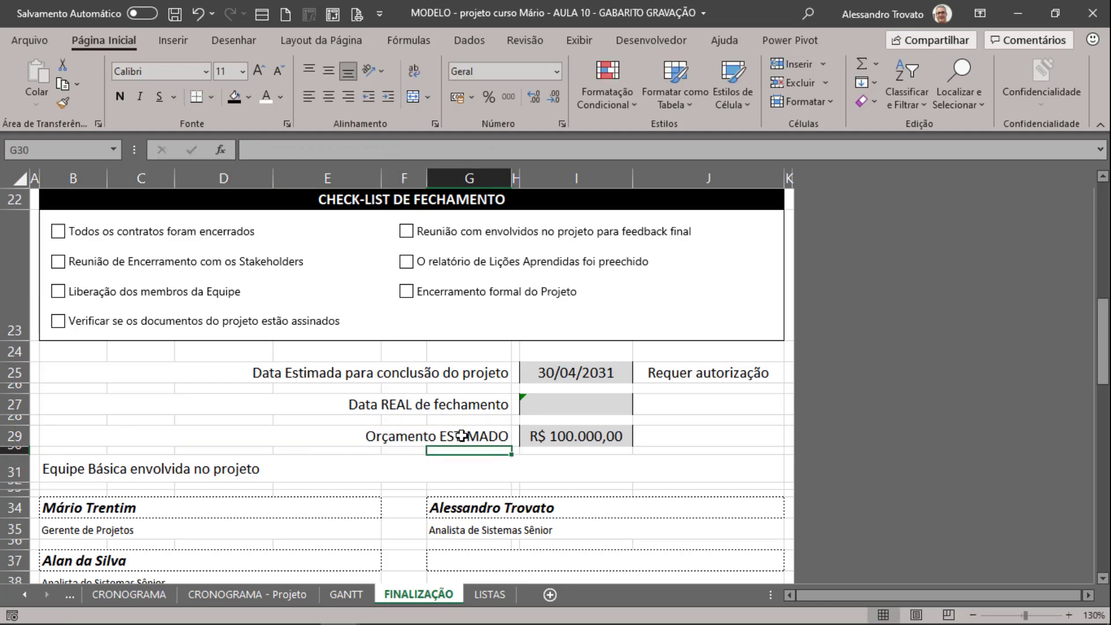
Step: Copy budget row 29 and insert the copy at row 31
click(18, 436)
key(ctrl+c)
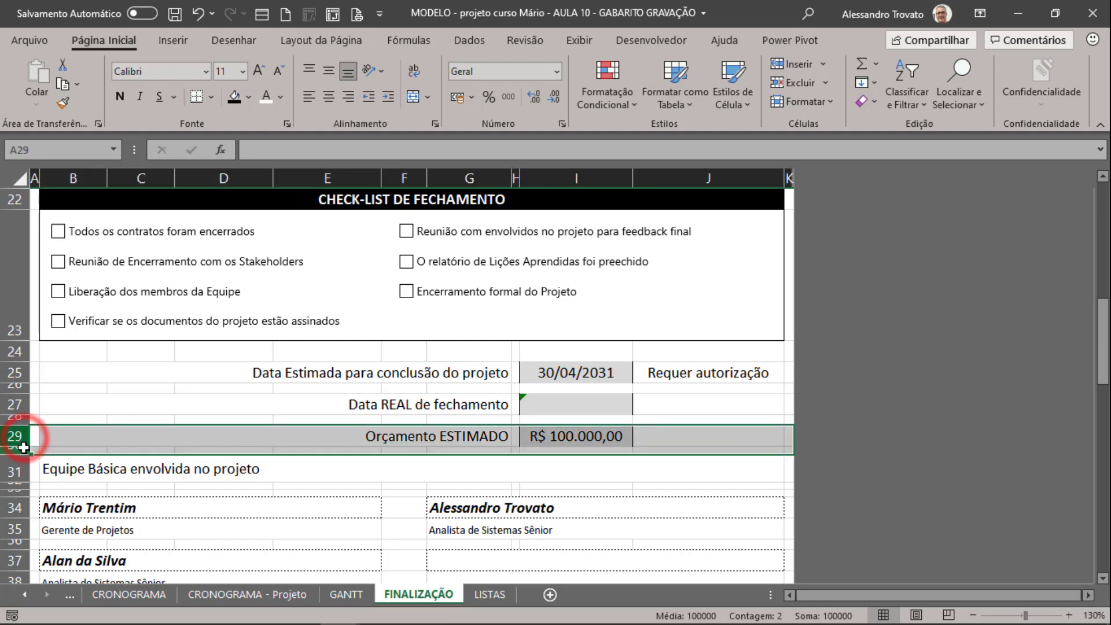
click(15, 471)
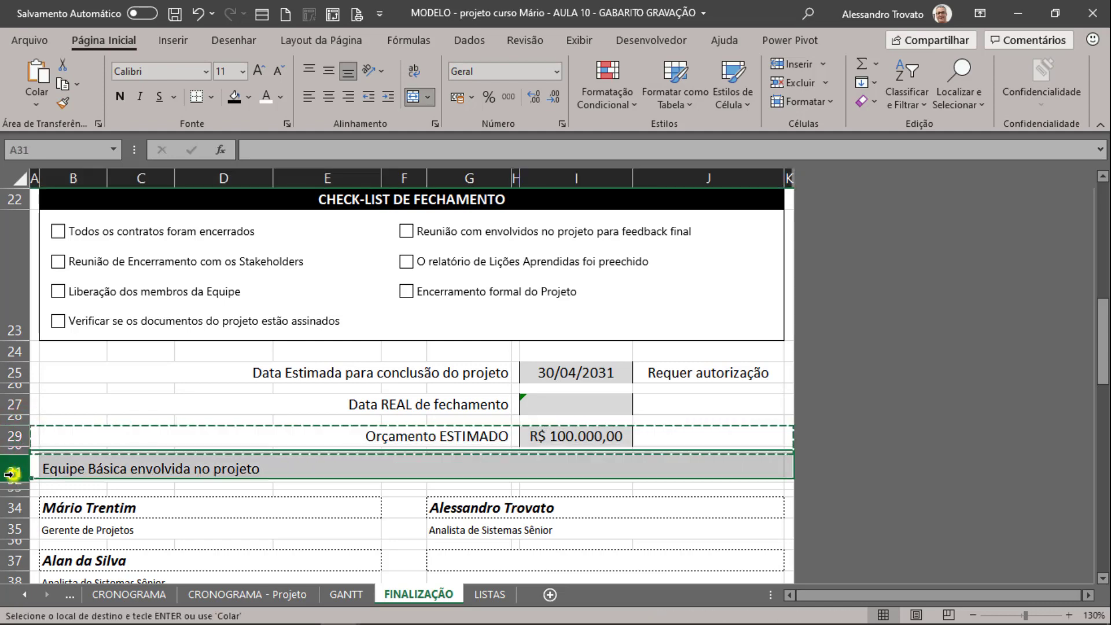
right_click(15, 471)
click(77, 322)
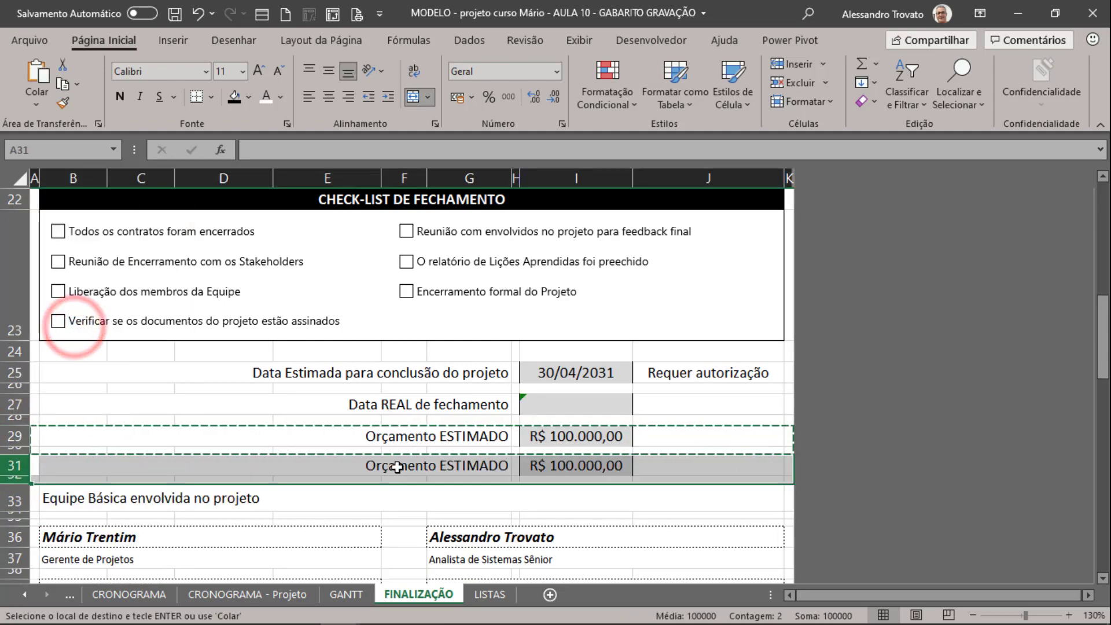
Step: Rename the duplicated row's label to Orçamento REALIZADO and move to its amount cell
double_click(397, 466)
key(ctrl+shift+Left)
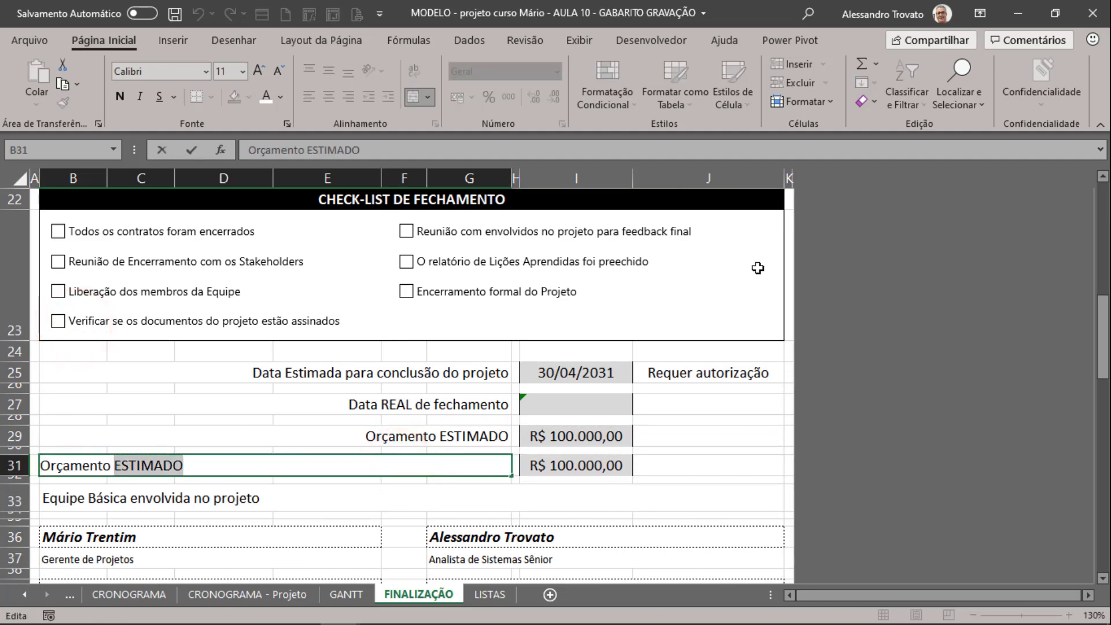
text(rea)
key(BackSpace)
key(BackSpace)
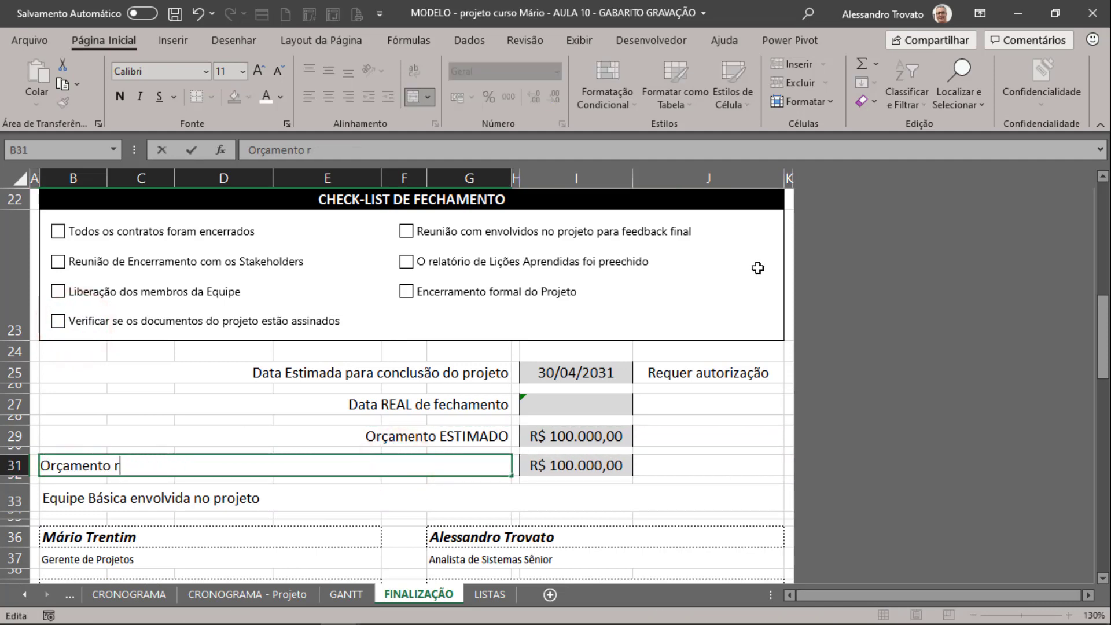
key(BackSpace)
text(REALIZADO)
key(Return)
key(Up)
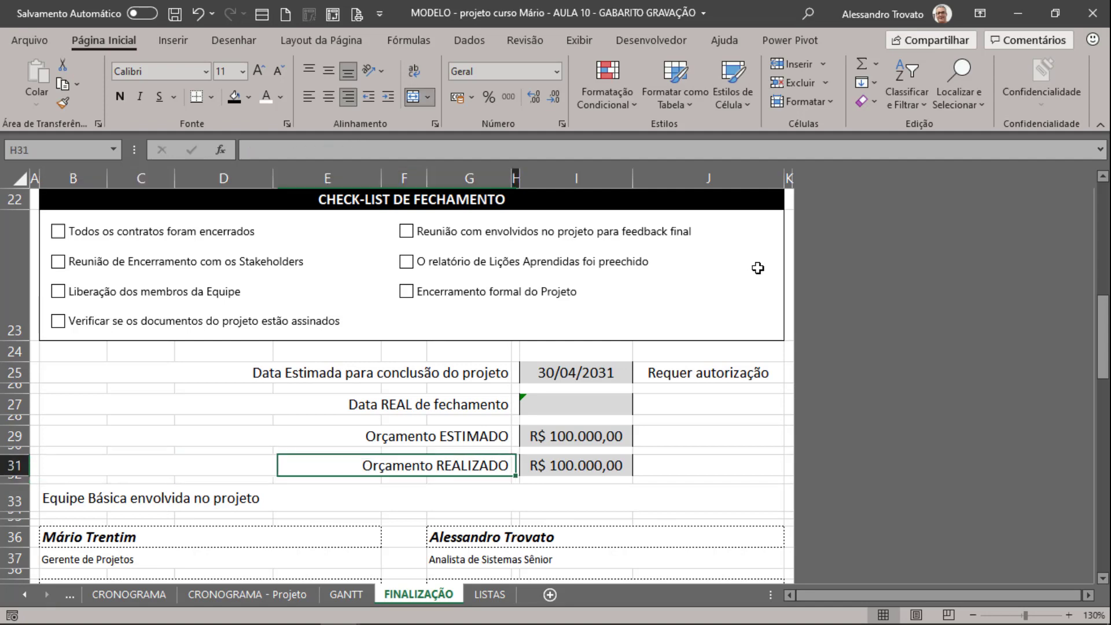
key(Right)
Step: Set the Orçamento REALIZADO amount to =_CustoRealizado from GANTT cell J2
text(=)
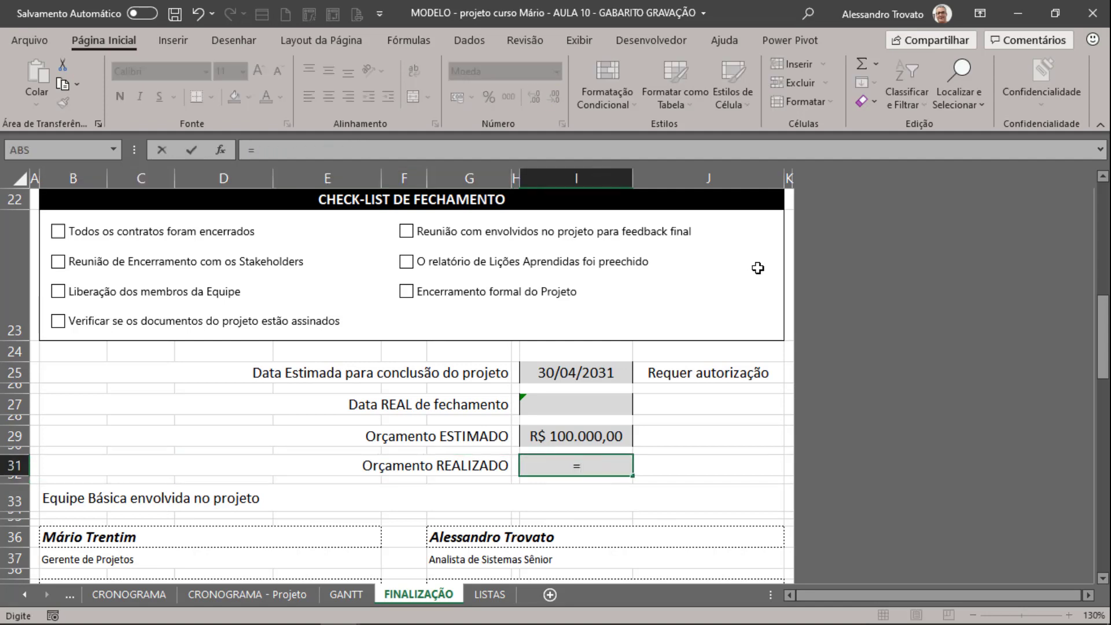
key(ctrl+Page_Up)
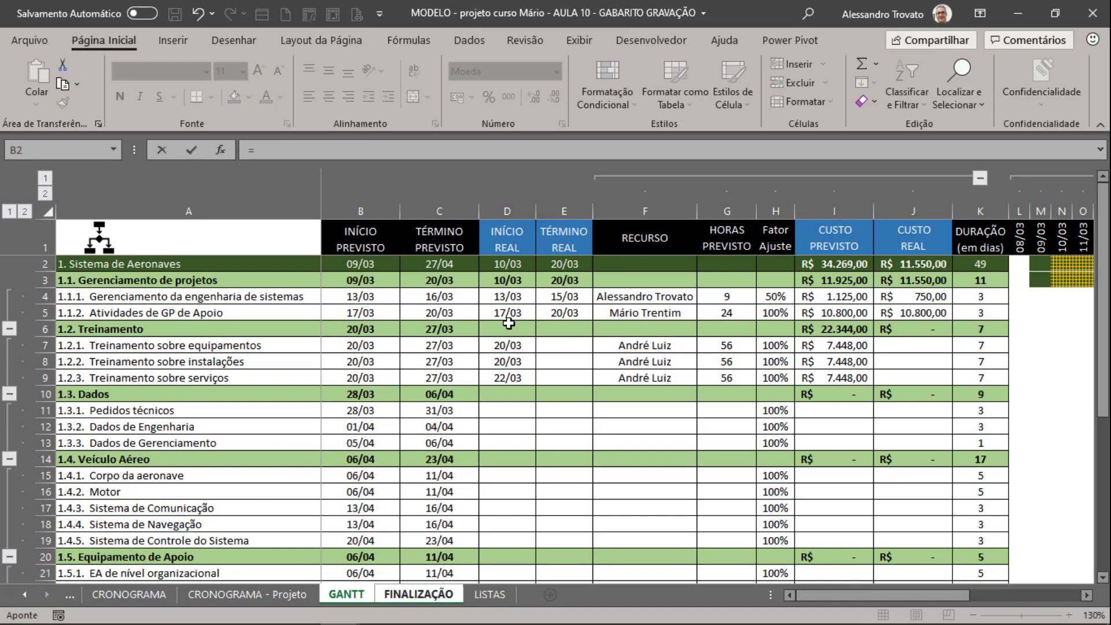
click(904, 264)
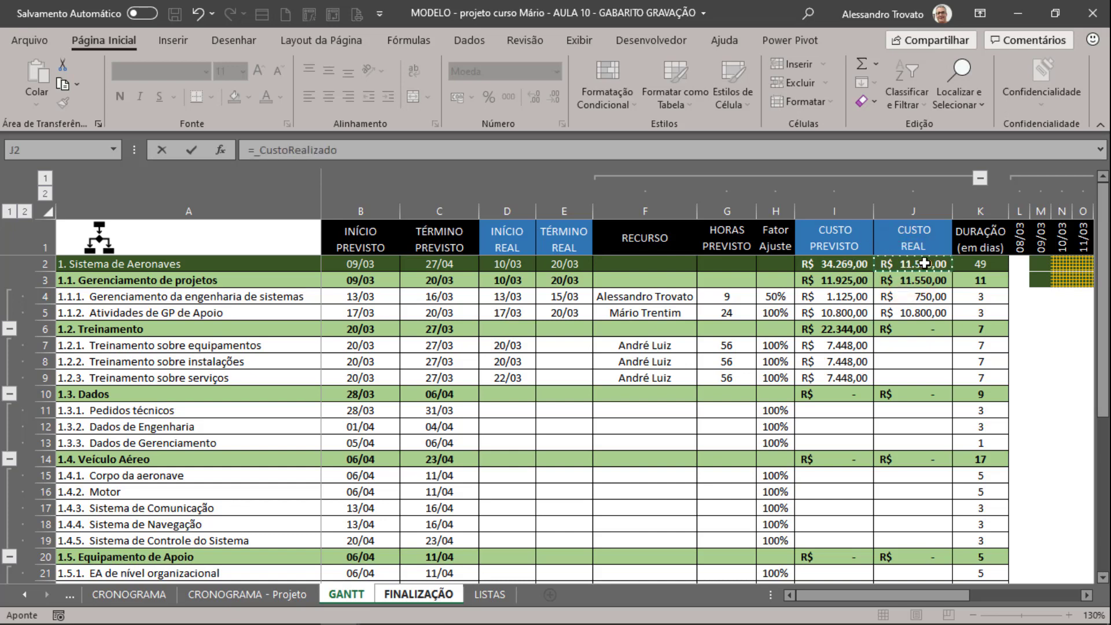
key(Return)
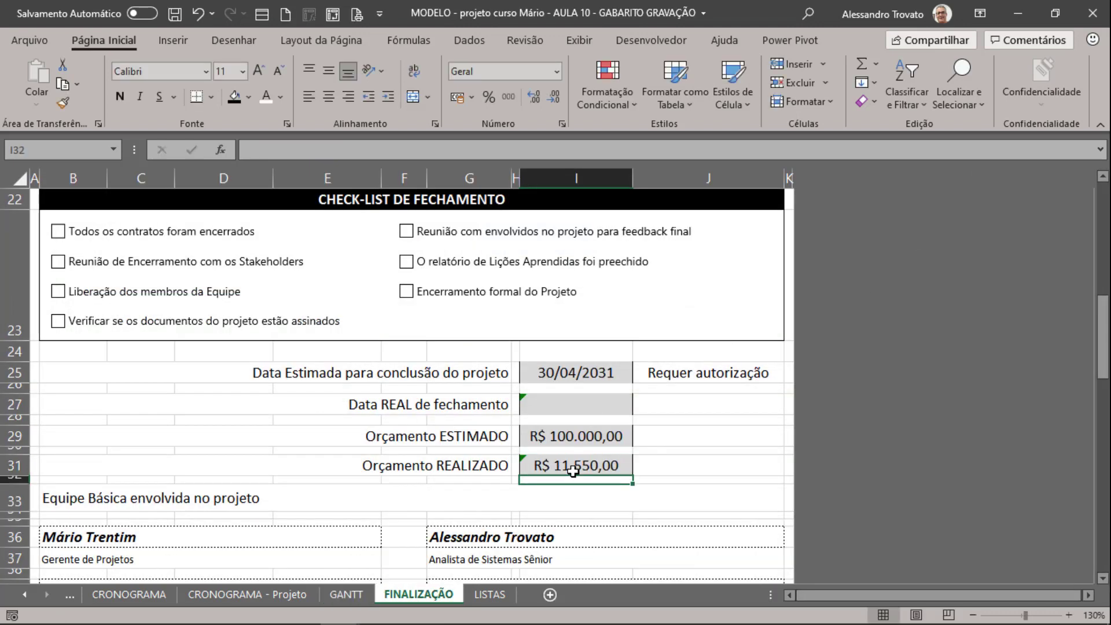
Step: Check the I31 formula now showing R$ 11.550,00 beside the R$ 100.000,00 estimate
click(573, 466)
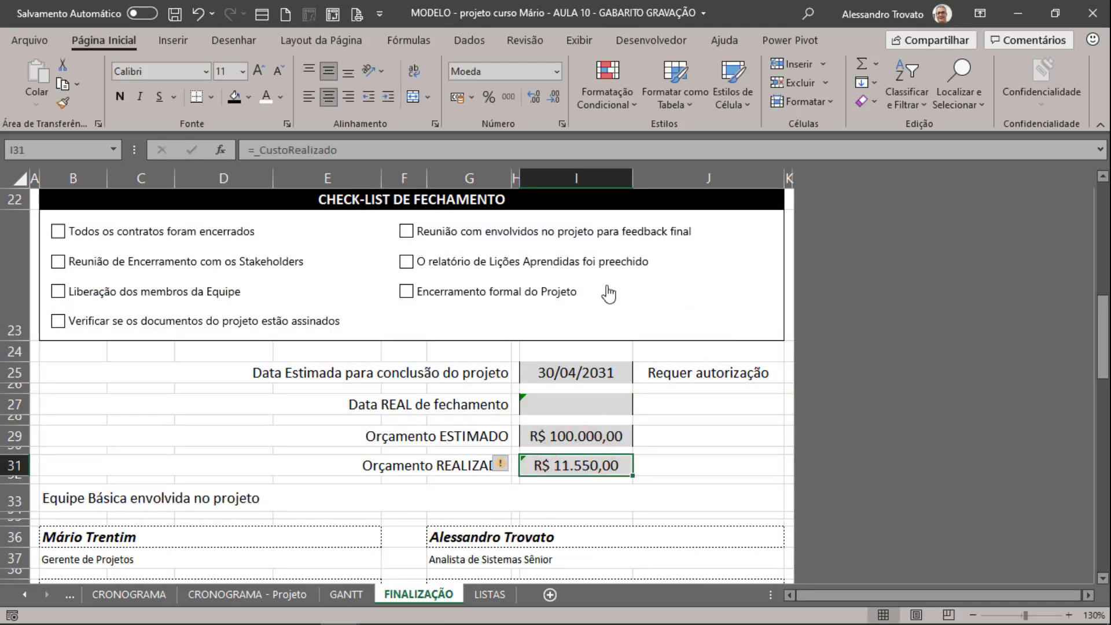
key(Right)
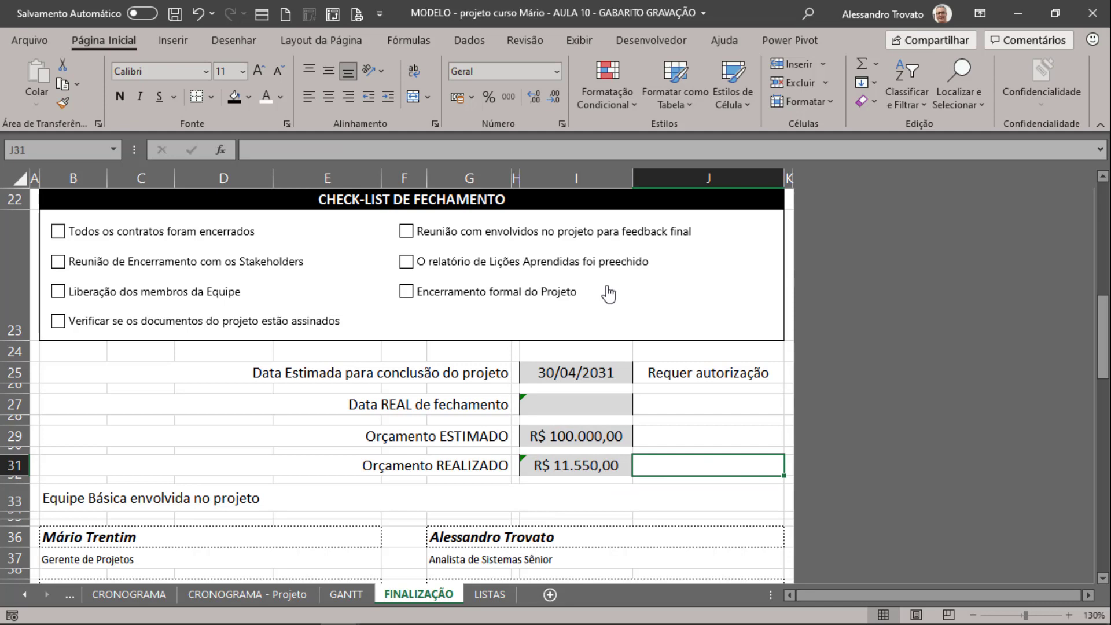
key(Left)
key(Right)
key(Left)
click(692, 466)
scroll(709, 462, up, 5)
scroll(679, 312, down, 3)
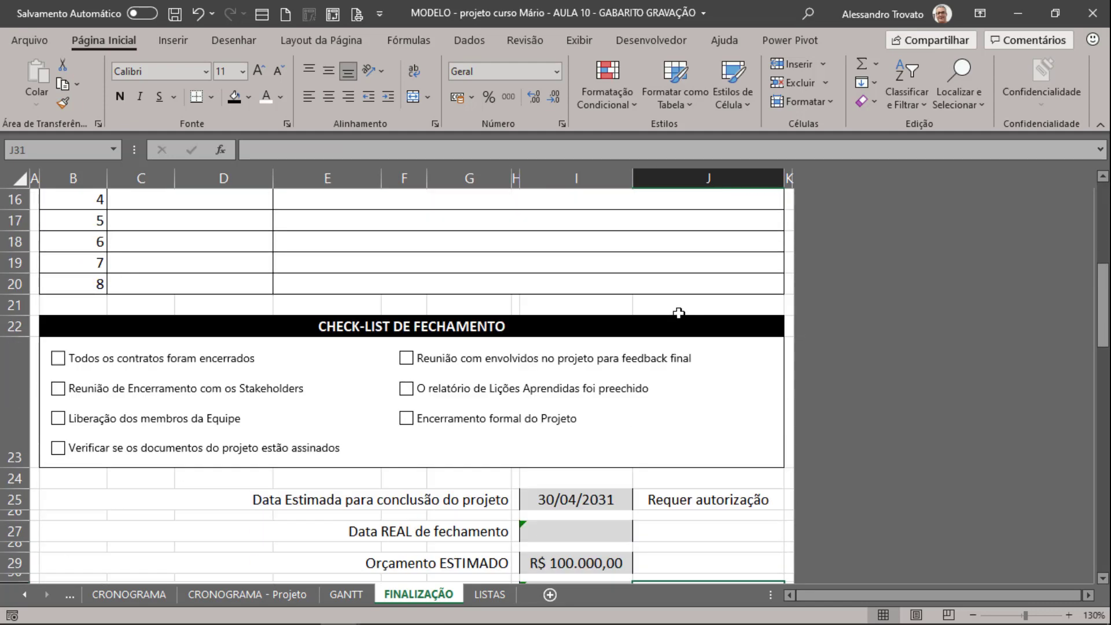
scroll(676, 324, down, 2)
click(560, 450)
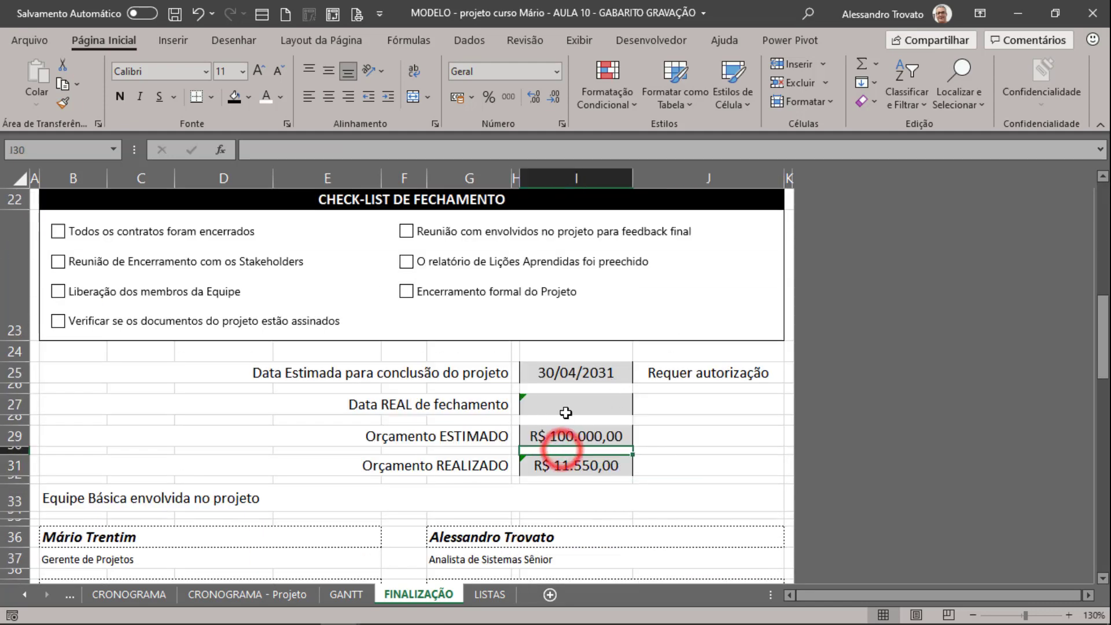
scroll(339, 426, down, 2)
Step: Replace the B33 heading with 'Responsáveis pelo fechamento do Projeto'
click(154, 272)
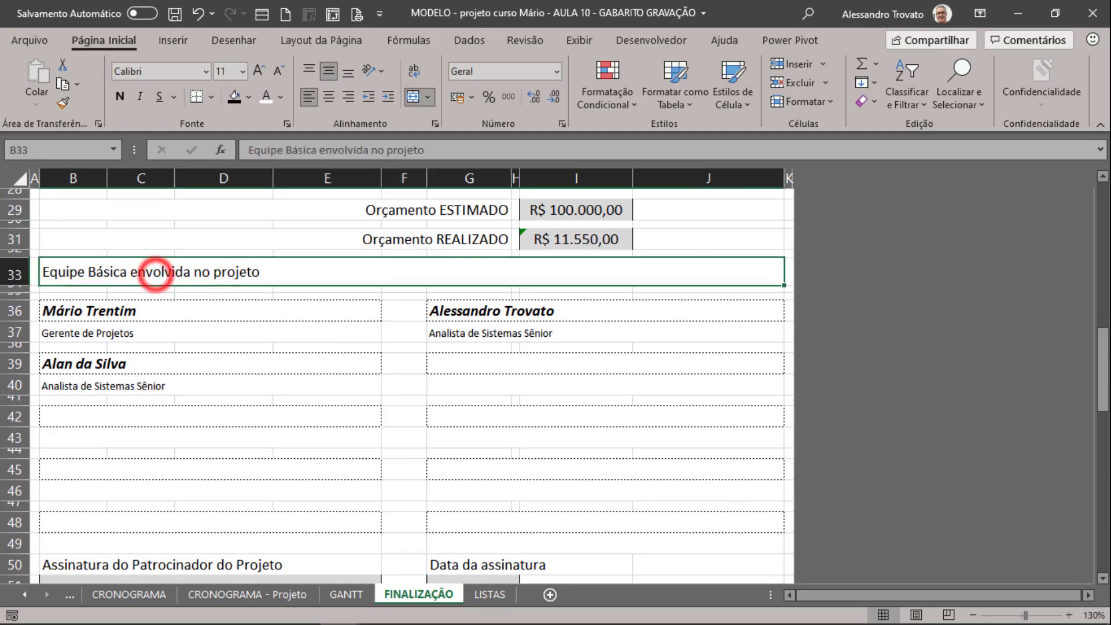
scroll(153, 273, down, 1)
scroll(160, 268, down, 2)
scroll(159, 268, up, 2)
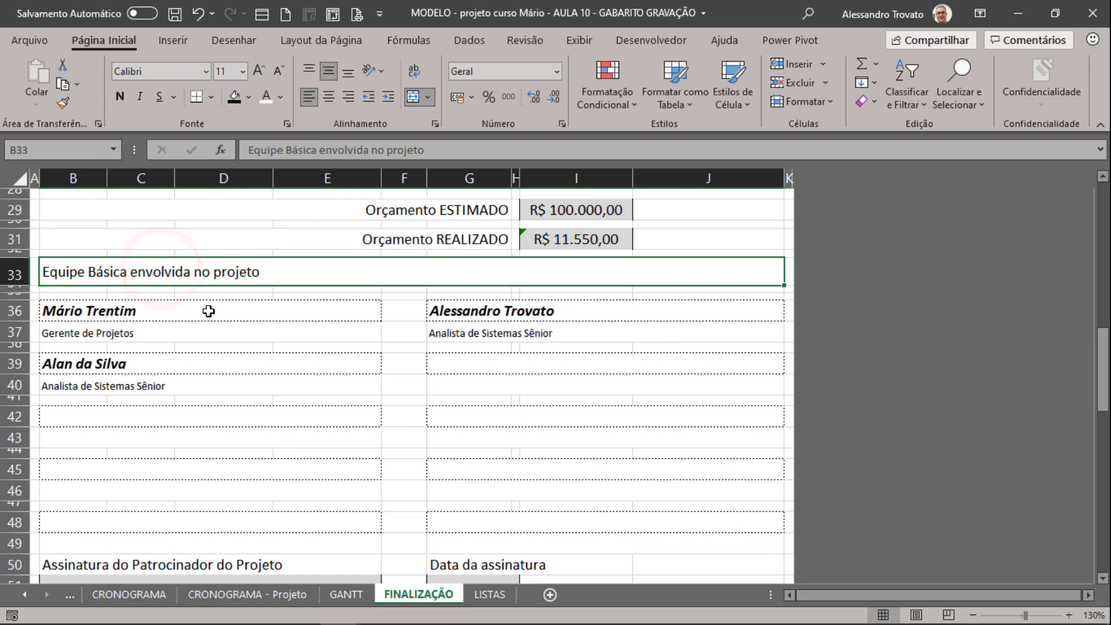
text(rESPO)
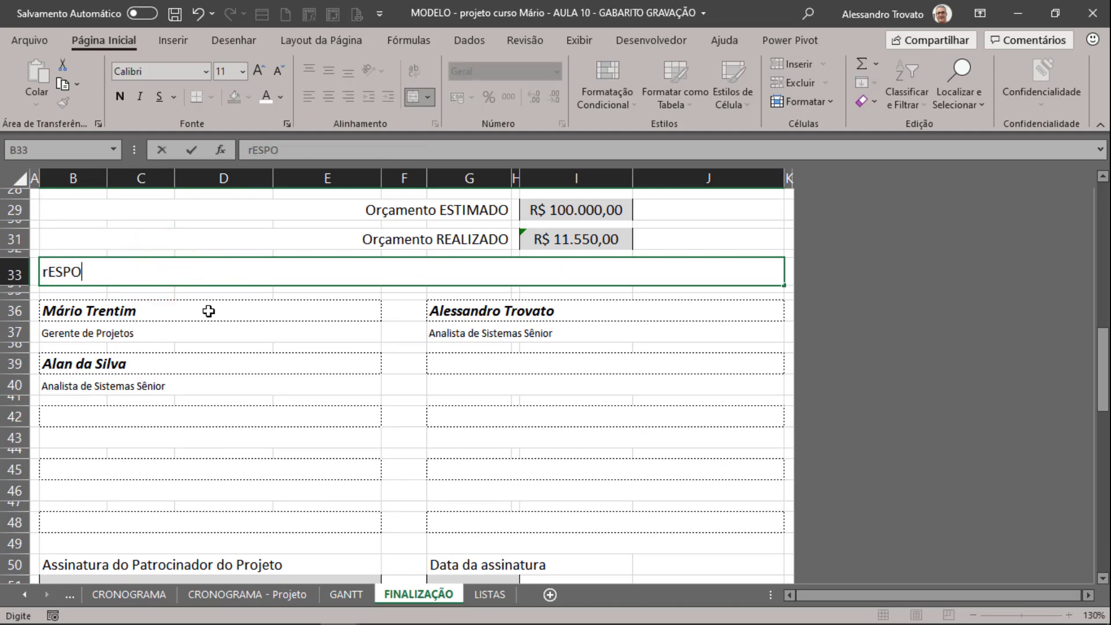
key(Escape)
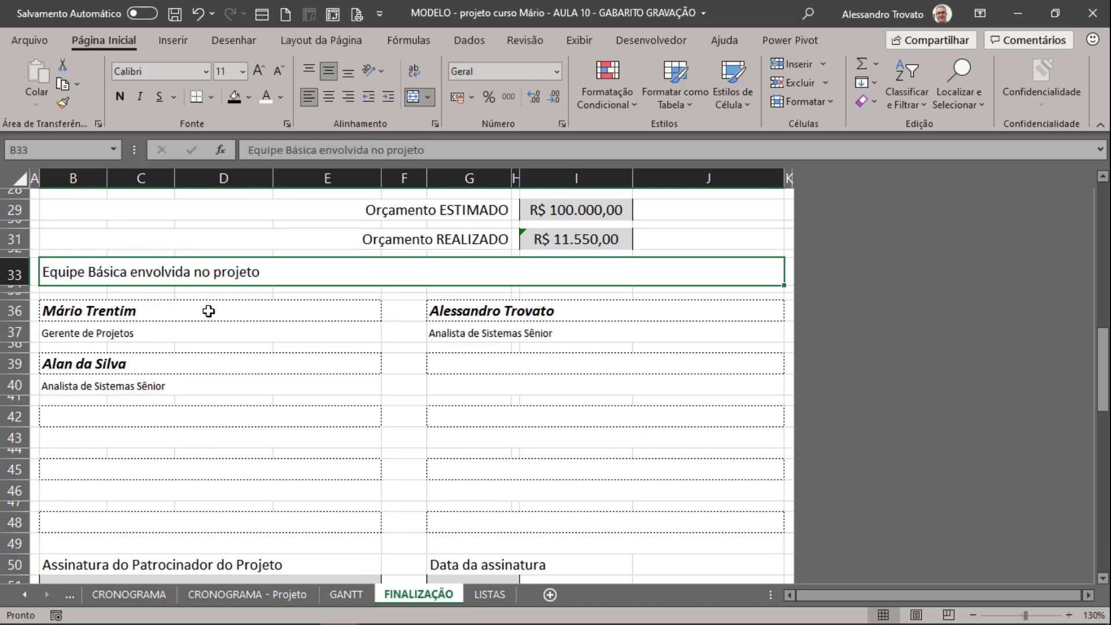
text(Responsáveis pelo)
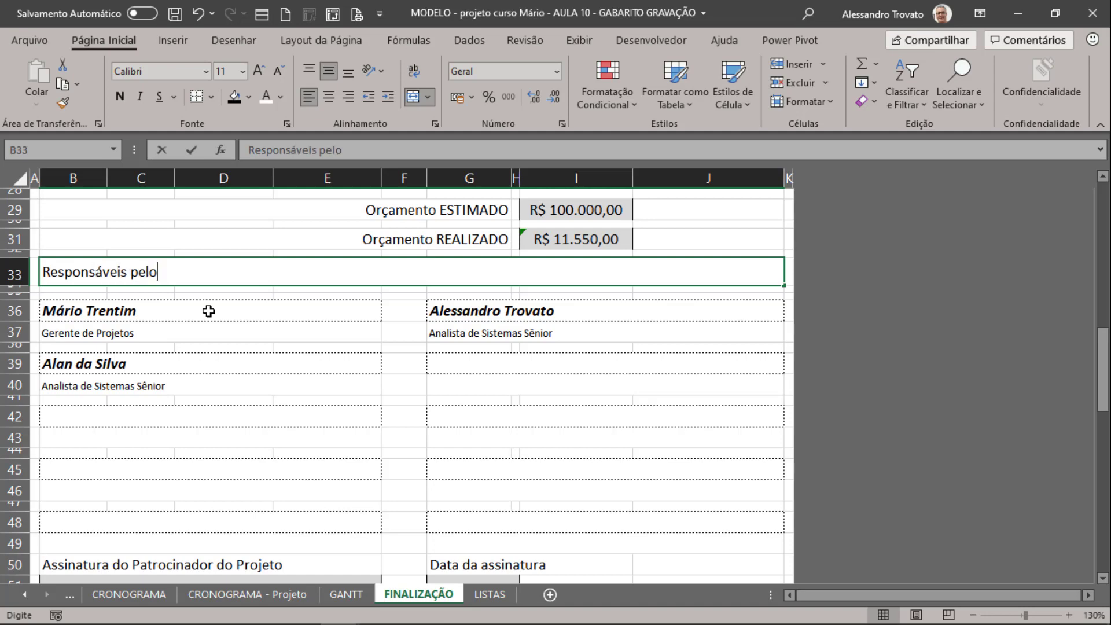
text( fechamento do Proj)
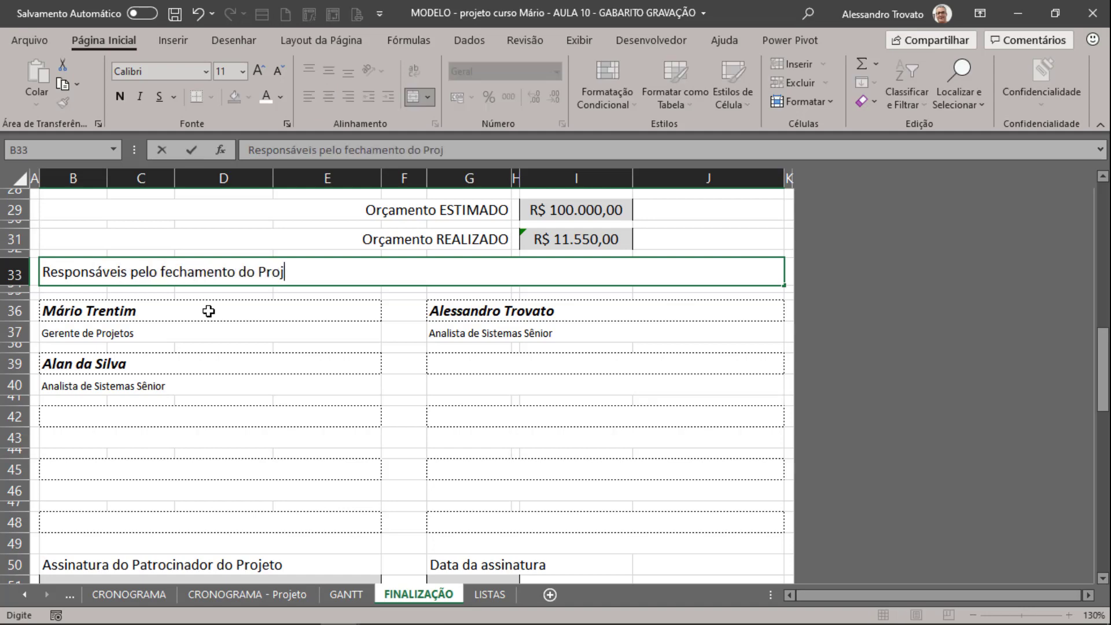
text(eto)
key(Return)
Step: Inspect the first team member entry and select the empty member slot in row 48
click(152, 300)
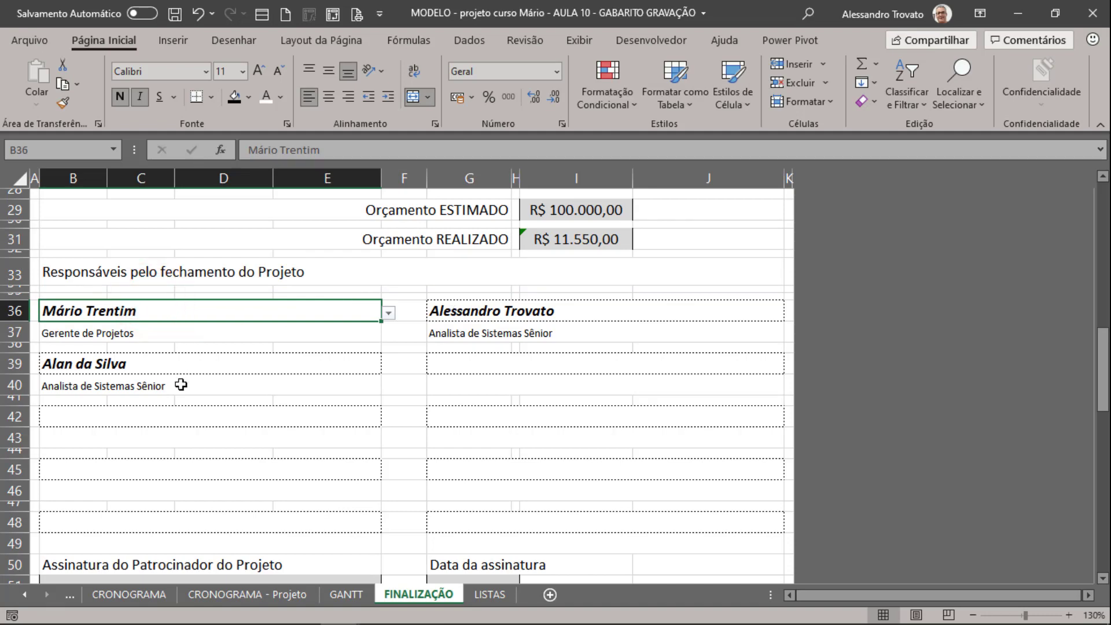
key(alt+Tab)
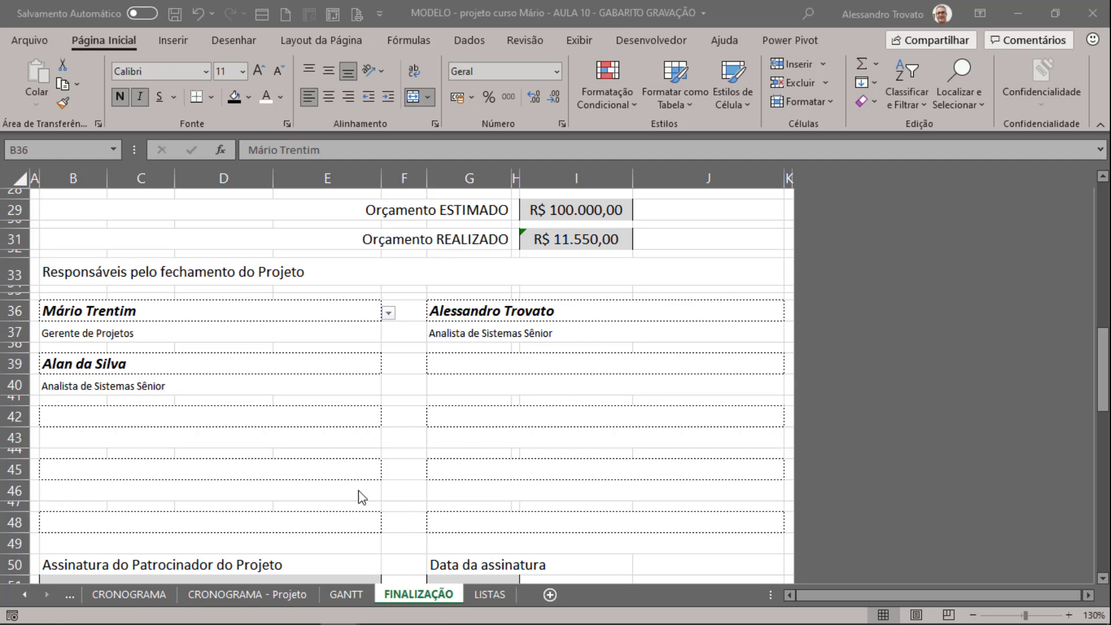
click(193, 527)
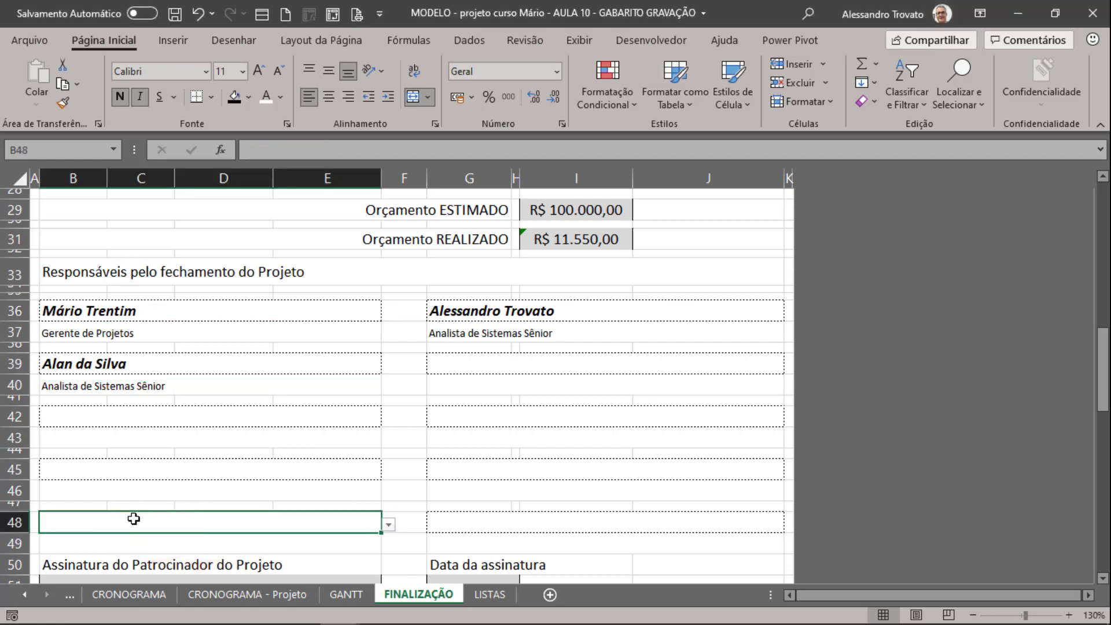
Step: On LISTAS, add participants <c1> with role Cliente 1: and <c2> with role Cliente 2:
key(ctrl+Page_Down)
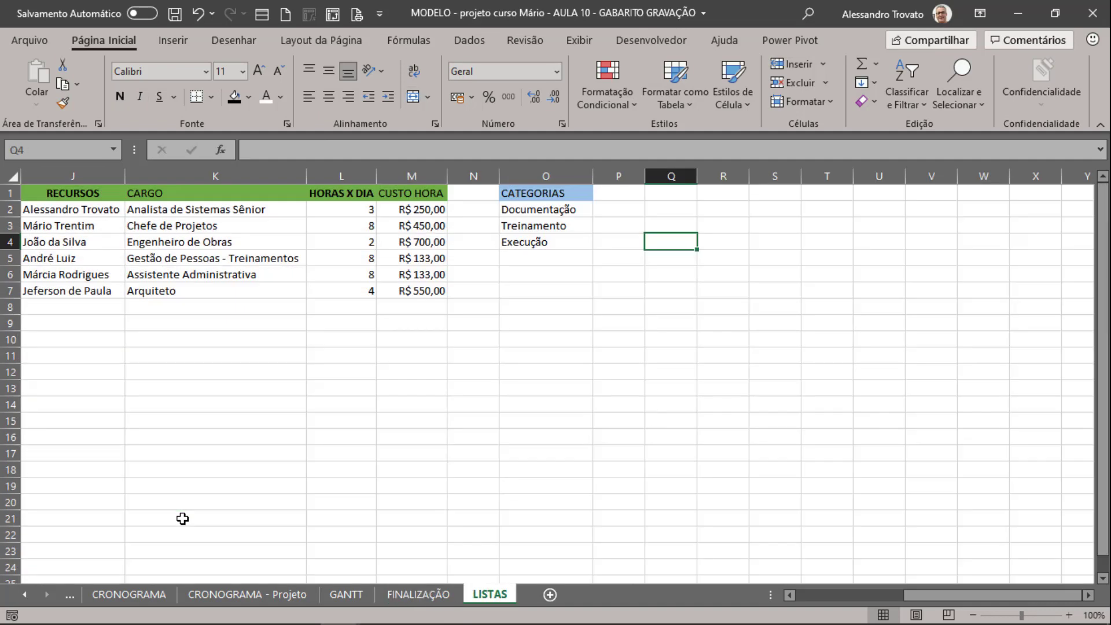
click(559, 362)
key(Home)
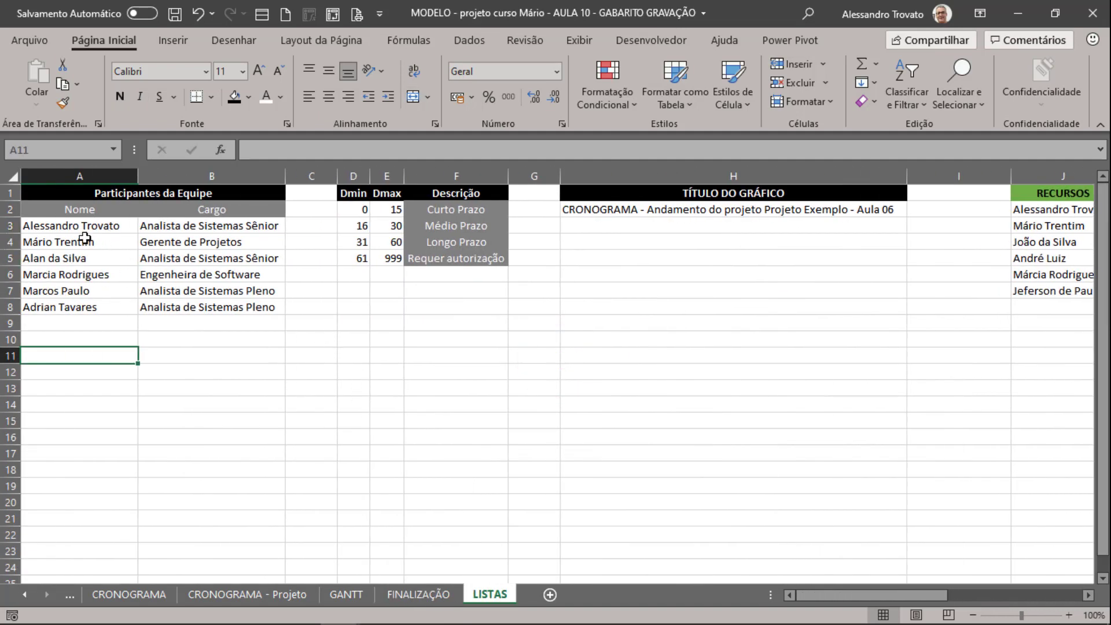
click(77, 323)
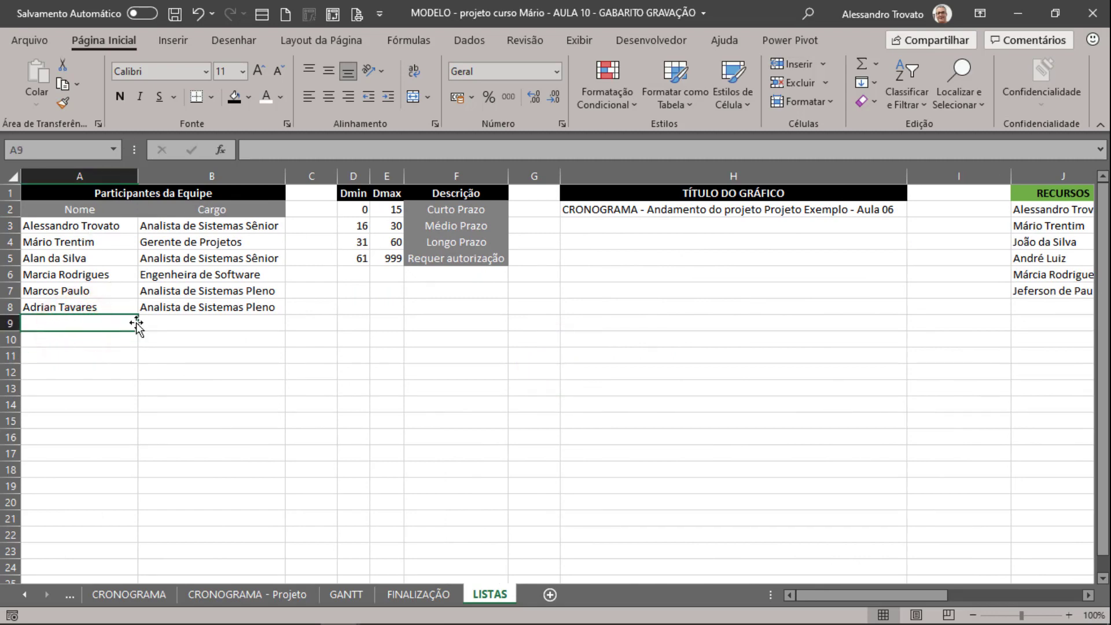
text(<c1>)
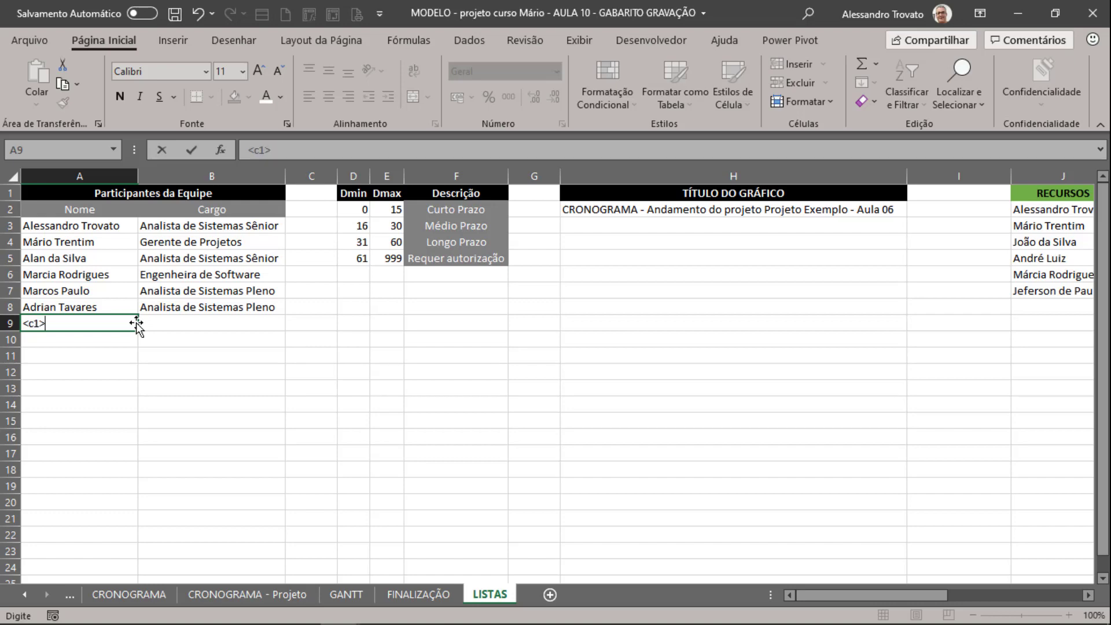
key(Tab)
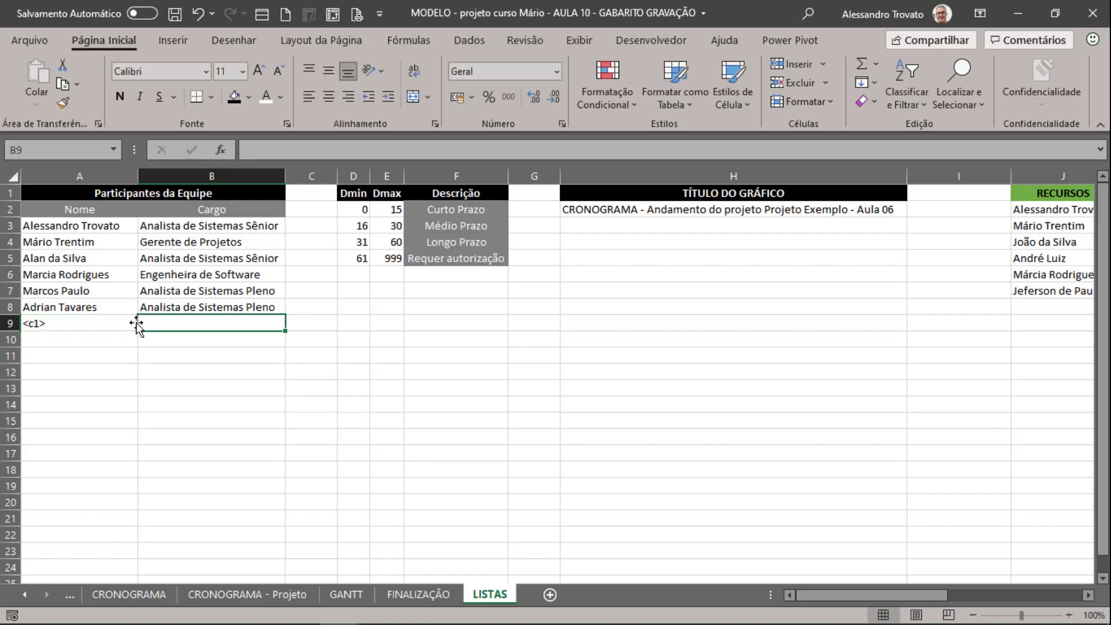
text(Cliente 1:)
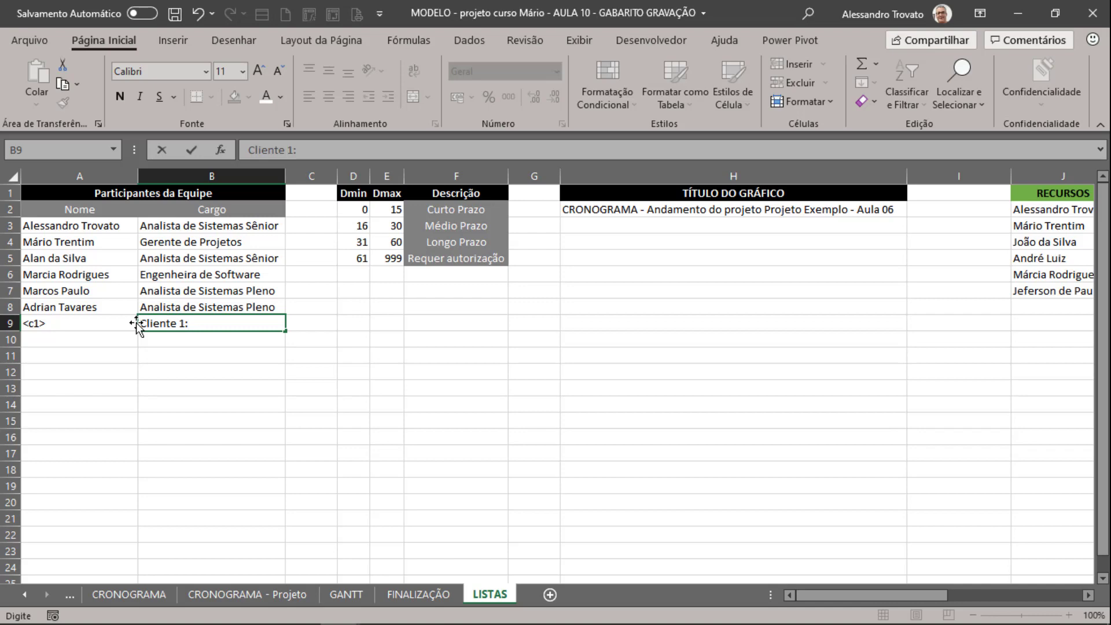
key(Return)
text(M)
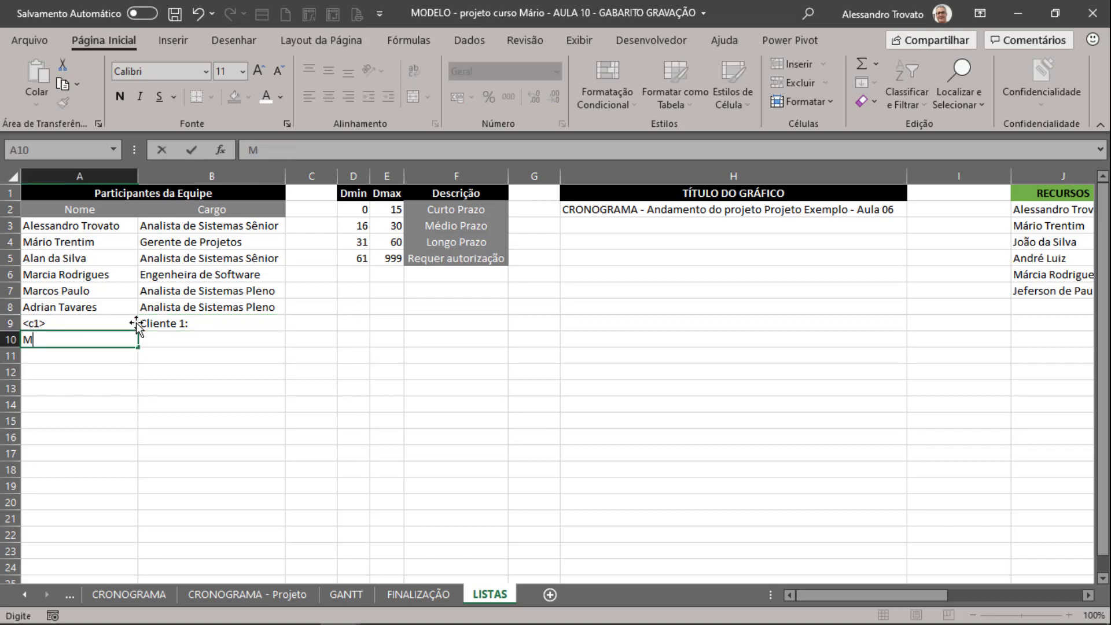
text(c2>)
key(Tab)
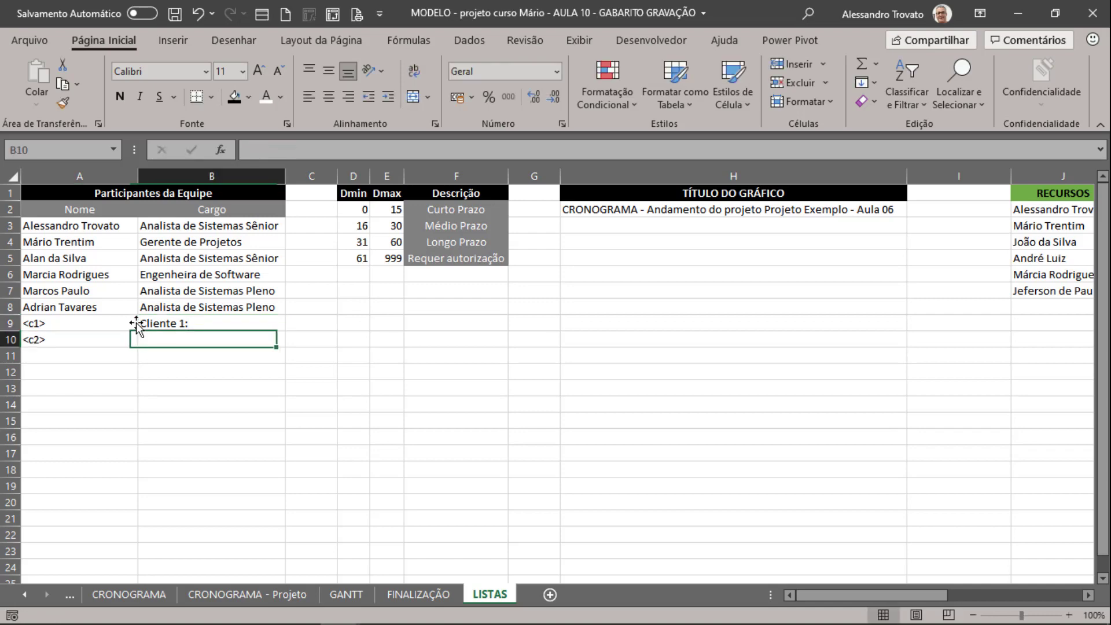
text(Cliente 2:)
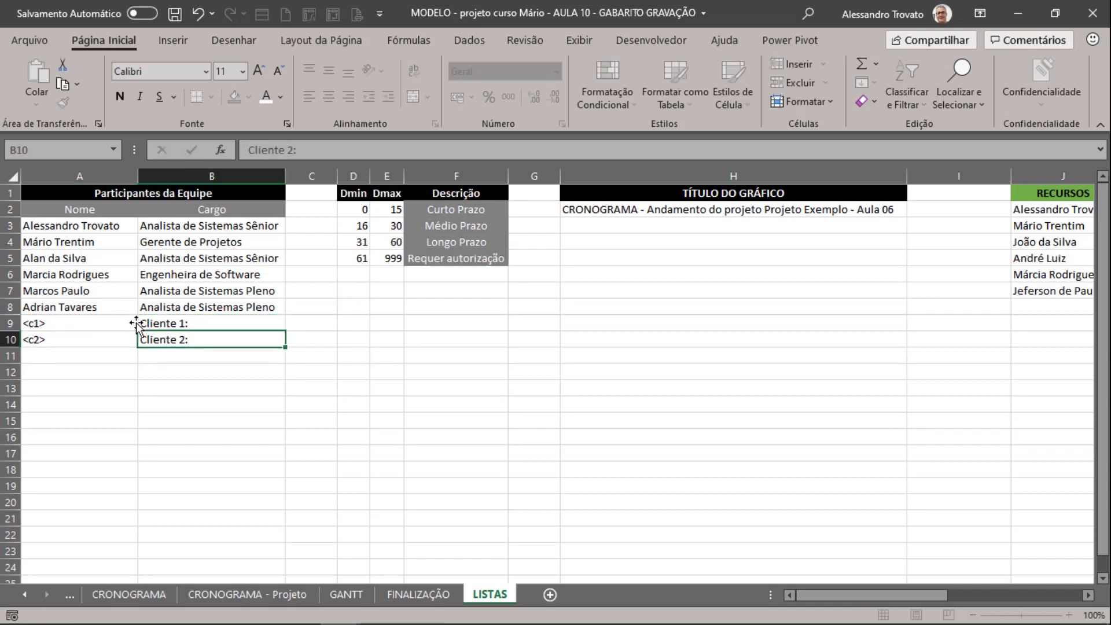
key(Return)
Step: On FINALIZAÇÃO, fill B48 with <c1> and G48 with <c2> from their dropdowns
click(425, 596)
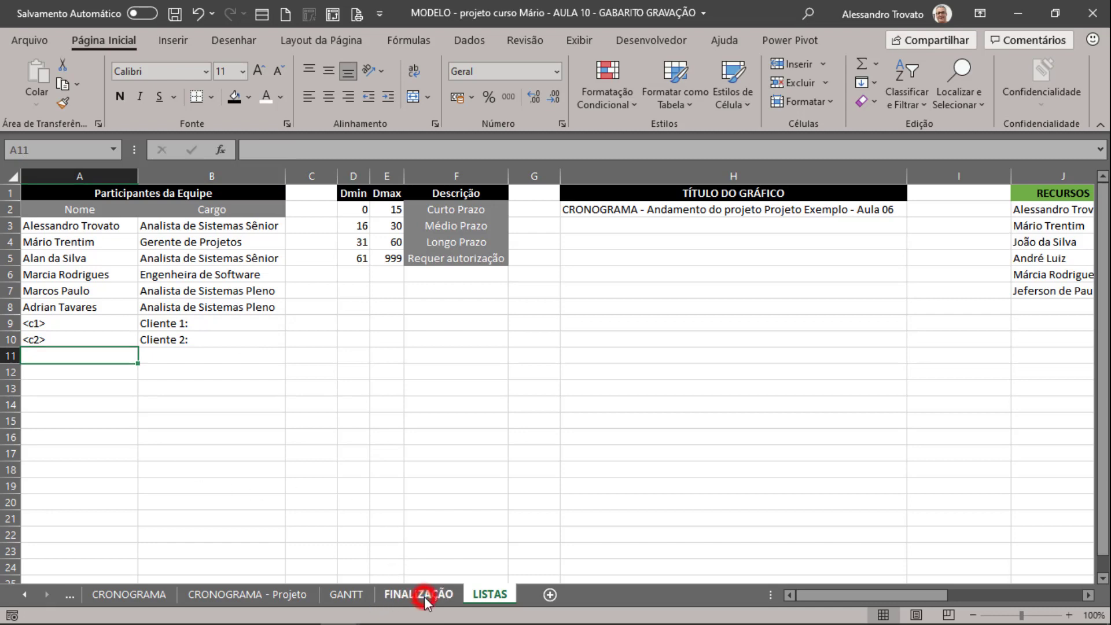
click(390, 524)
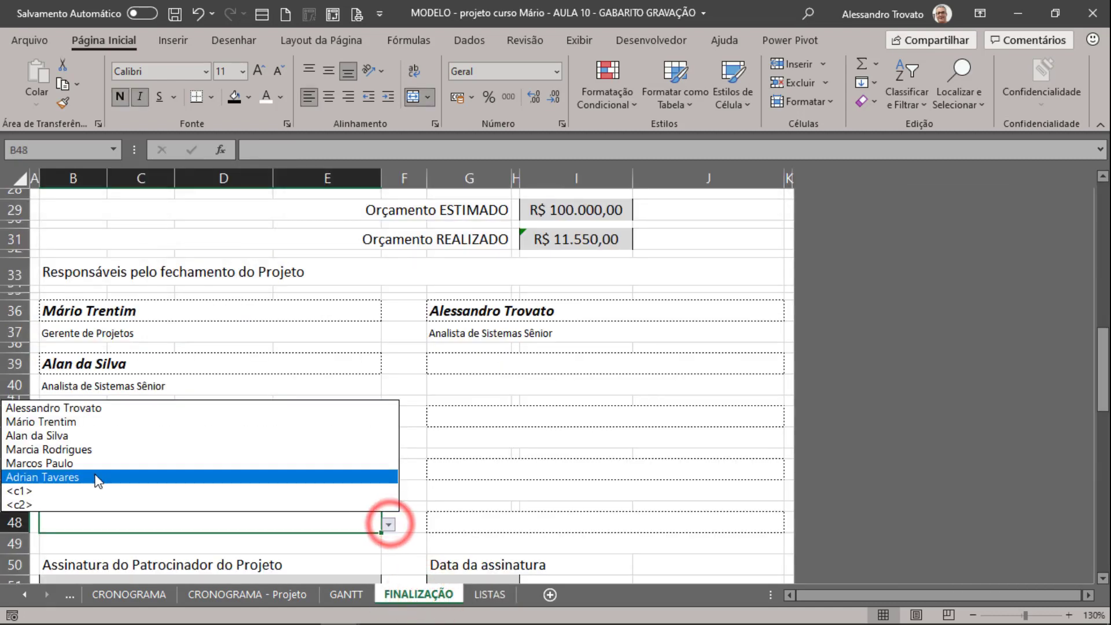
click(74, 491)
scroll(505, 473, down, 1)
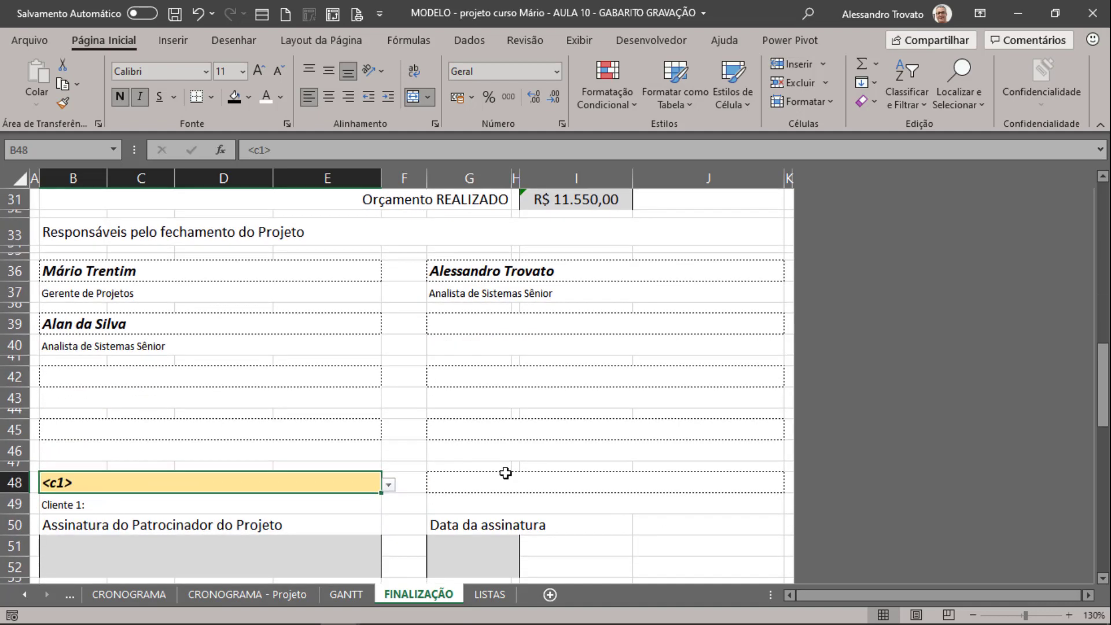
click(505, 482)
click(786, 484)
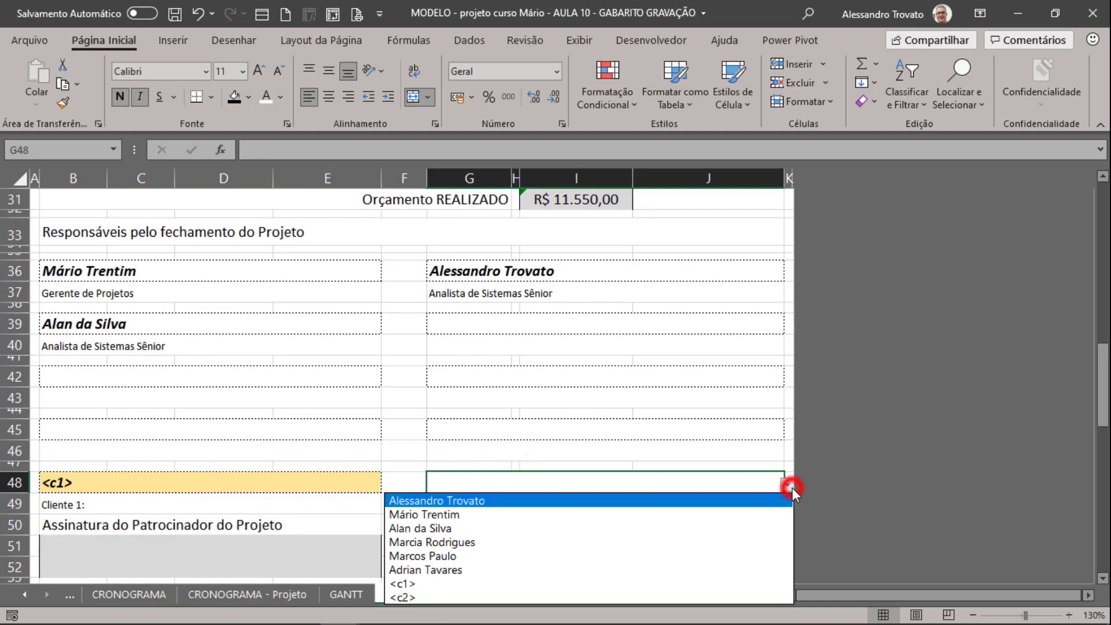
click(454, 596)
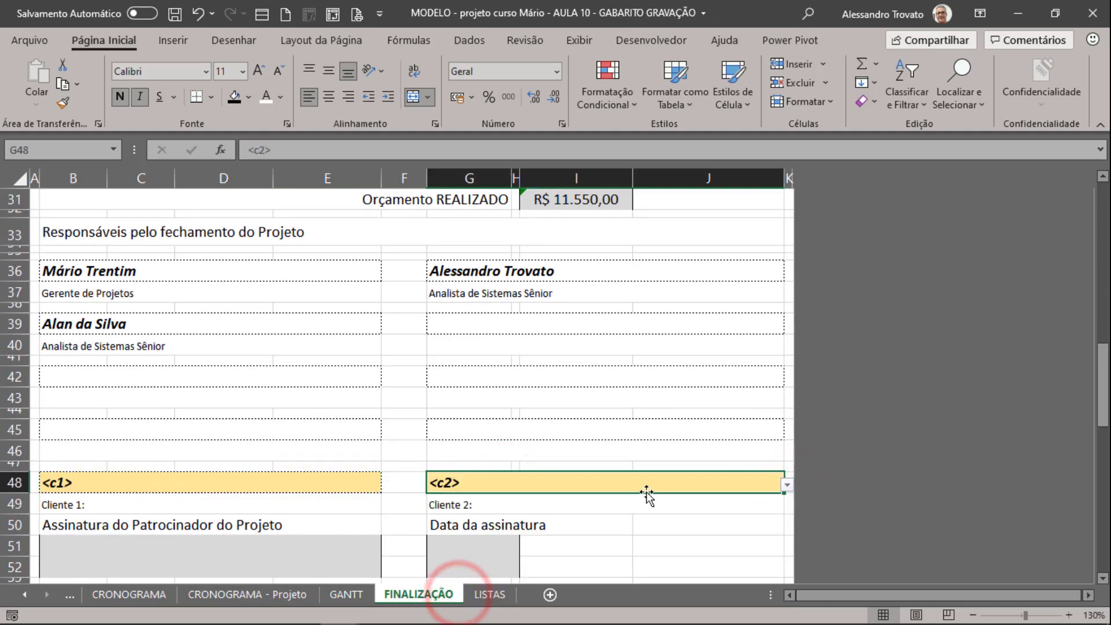
Step: Insert a blank row at row 50 and select both client cells B48 and G48
click(14, 526)
right_click(14, 526)
click(78, 388)
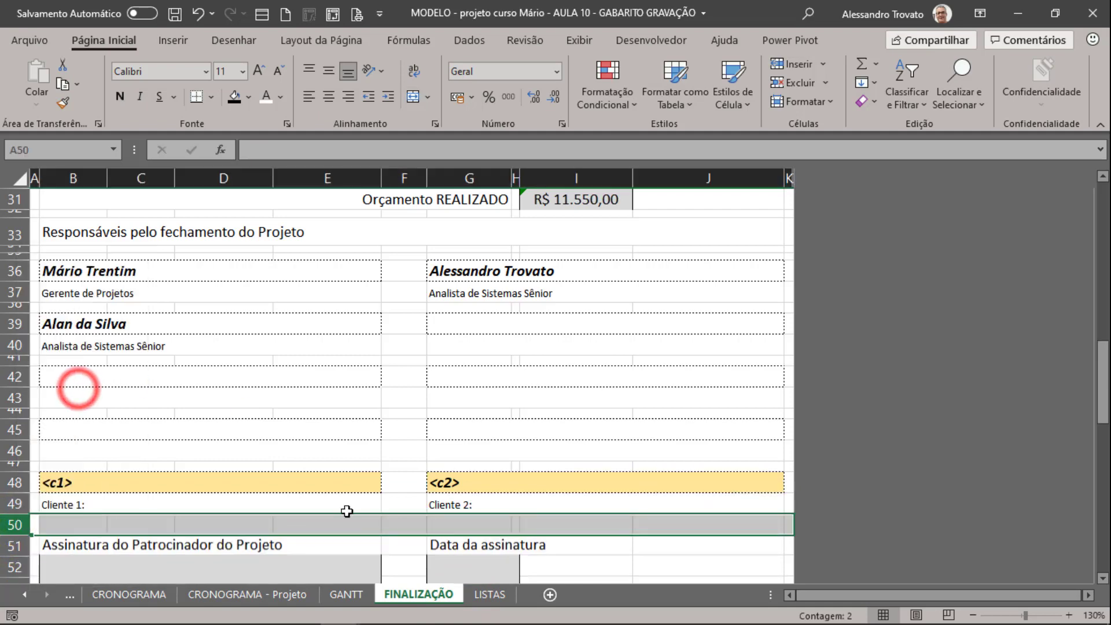
click(336, 490)
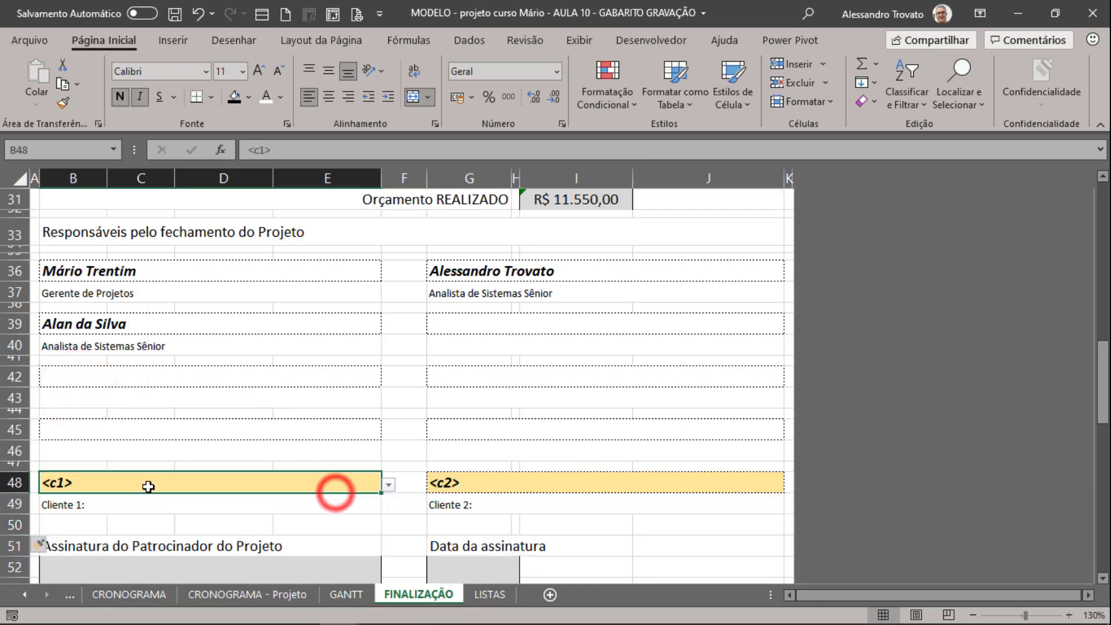
ctrl+click(505, 480)
click(222, 482)
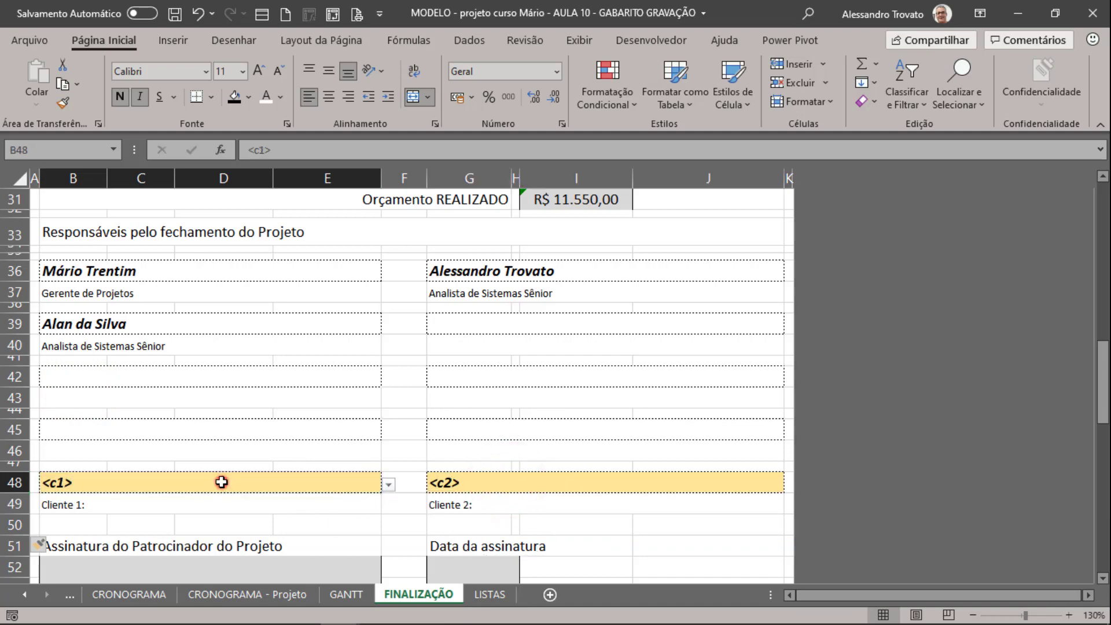
ctrl+click(445, 482)
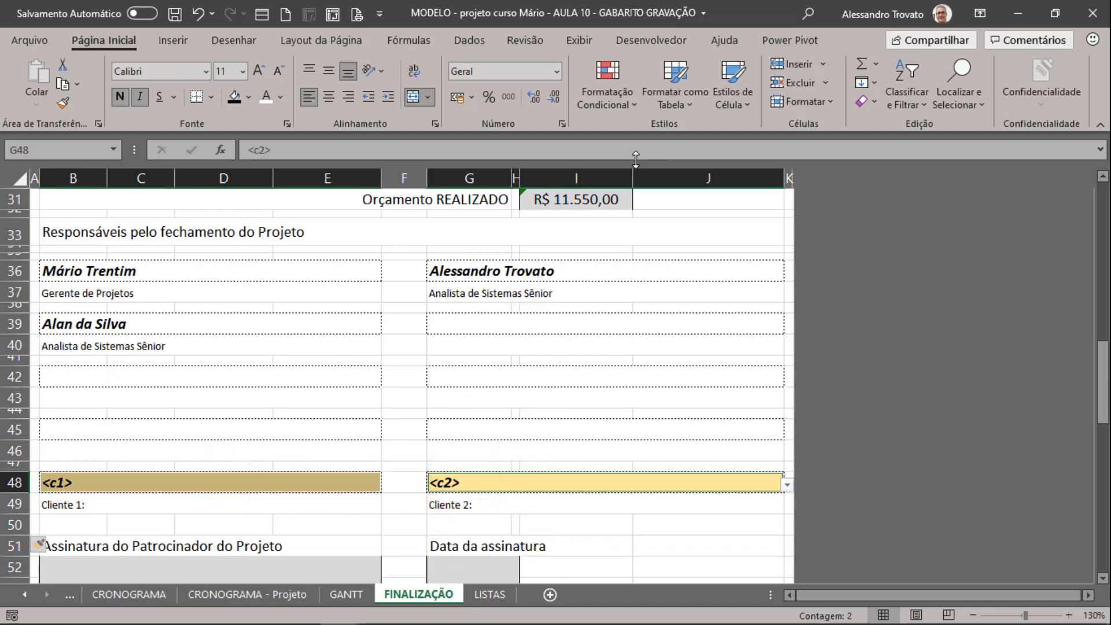
Step: Apply Limpar Regras da Planilha Inteira to remove all conditional formatting from FINALIZAÇÃO
click(603, 103)
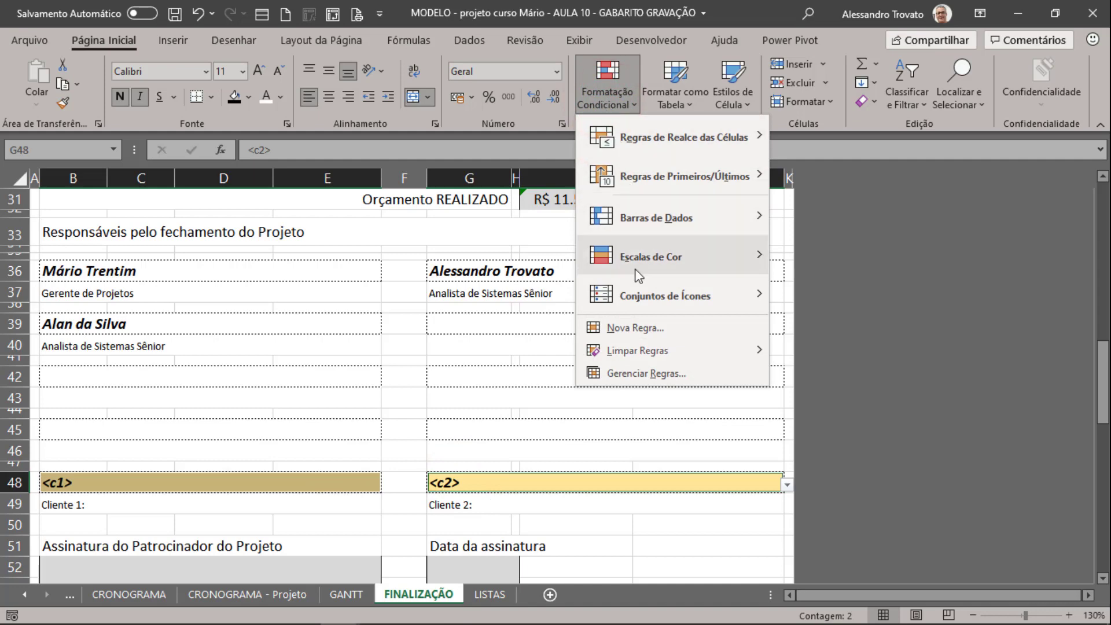
click(637, 350)
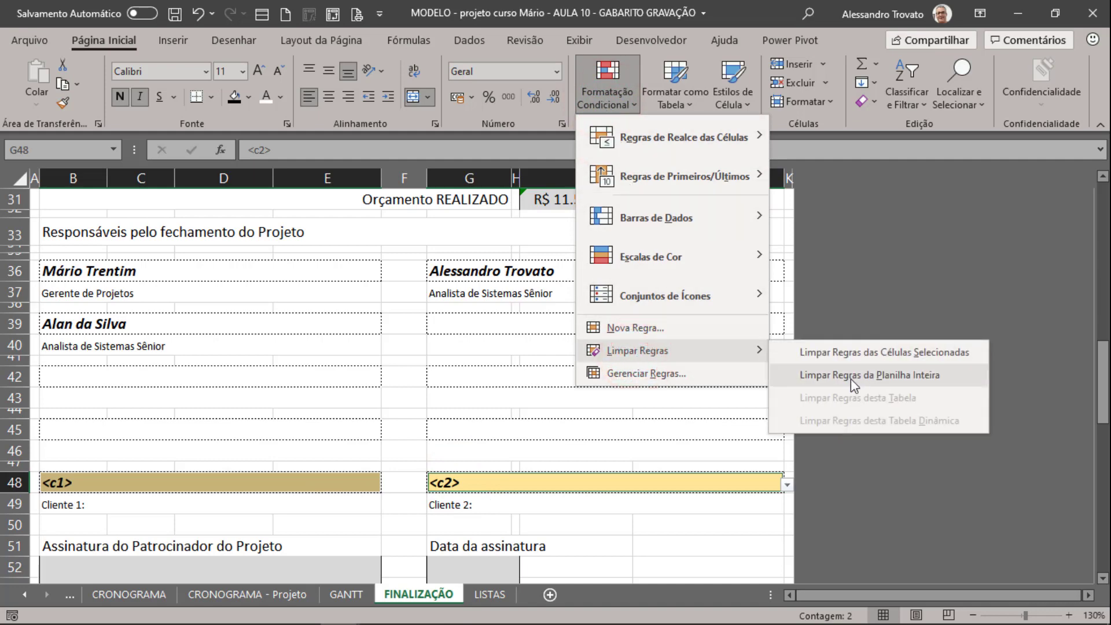
click(922, 353)
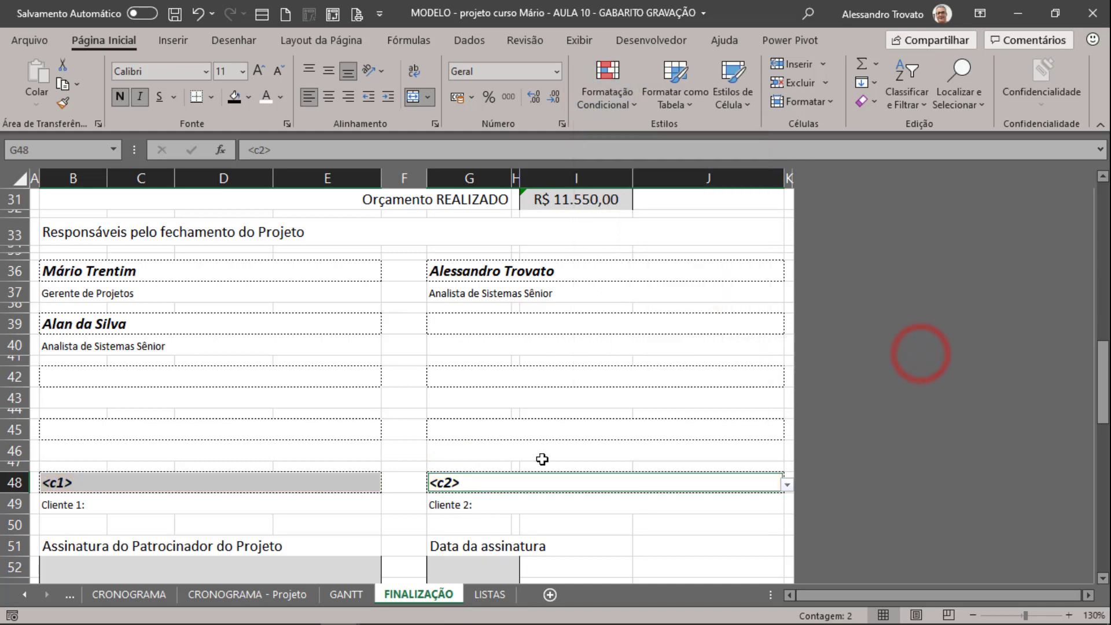
click(537, 457)
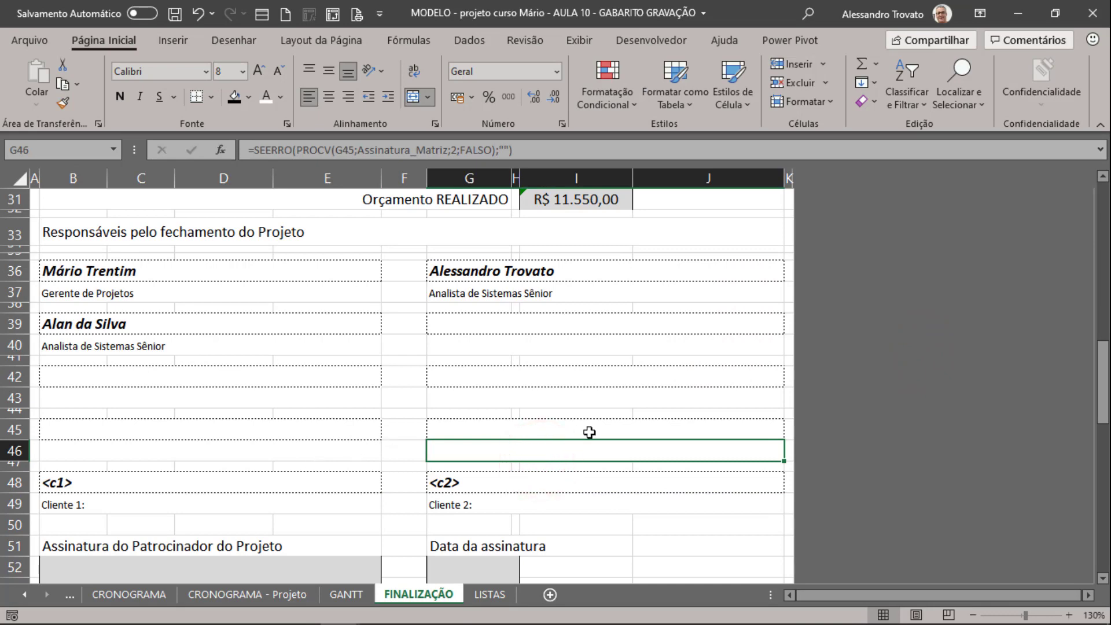
scroll(588, 429, down, 1)
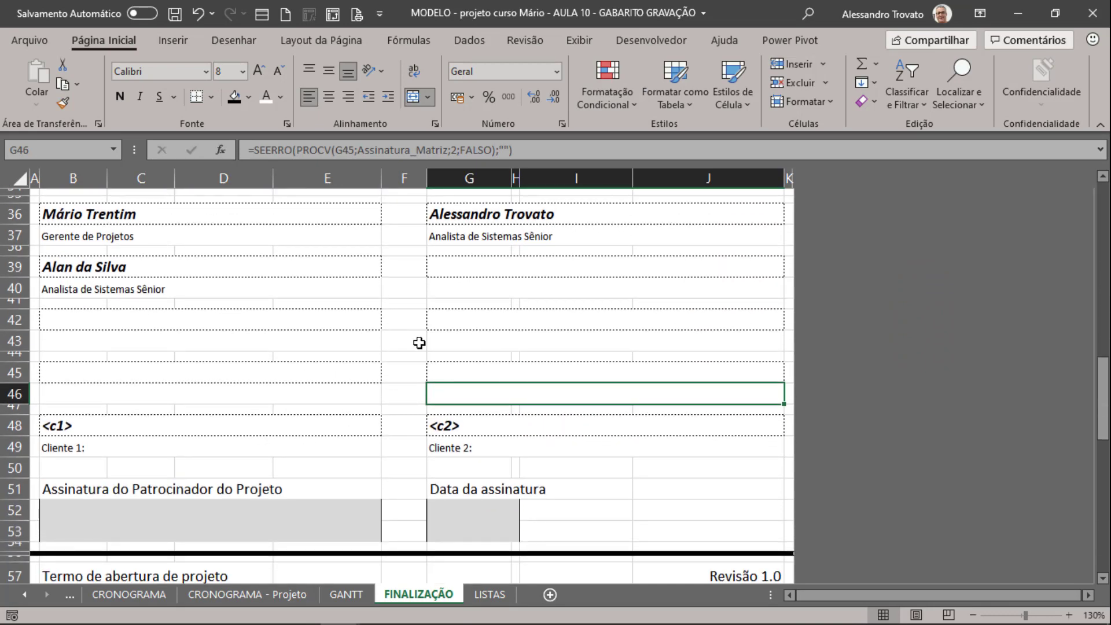
scroll(475, 377, down, 2)
Step: Enter TERMO DE CONCLUSÃO DO PROJETO as the title in cell B57
click(91, 480)
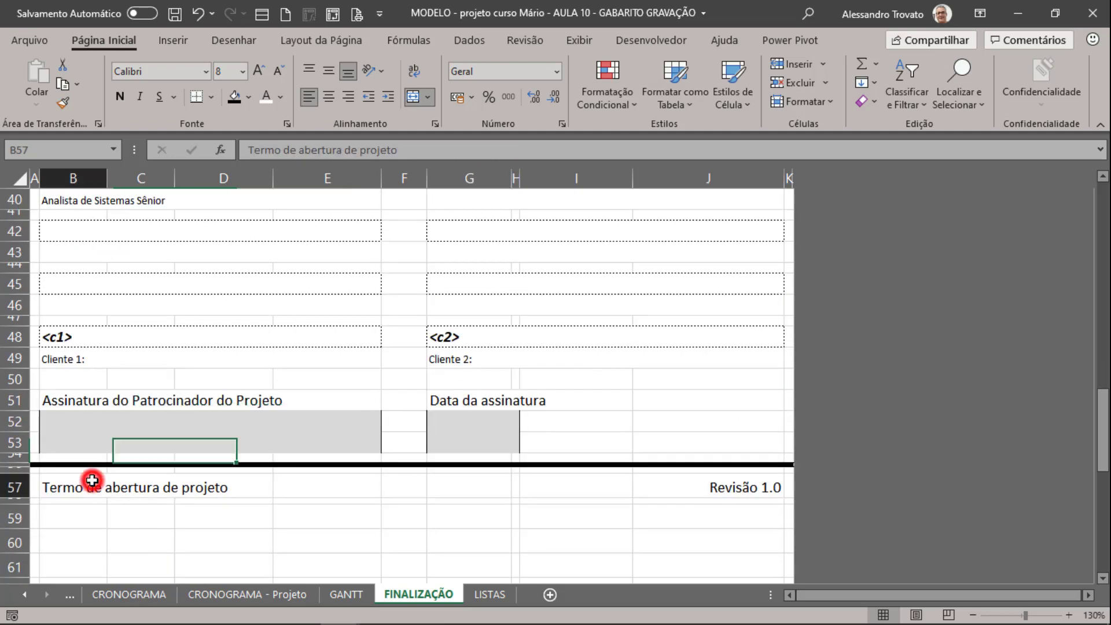
text(TERMO)
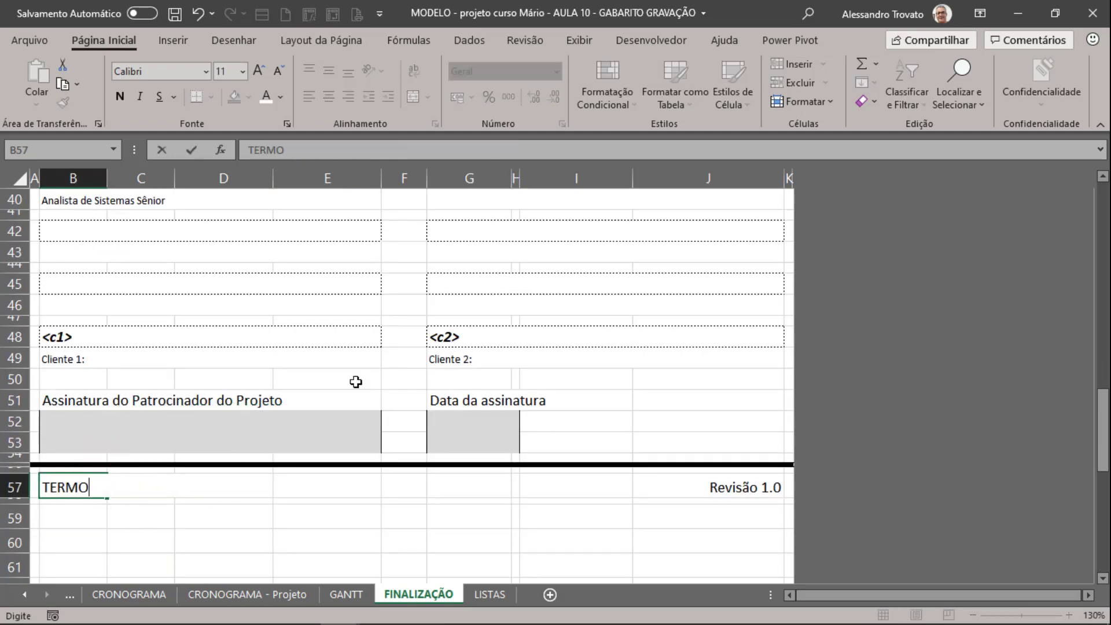
text( DE CONCLUSÃO DO )
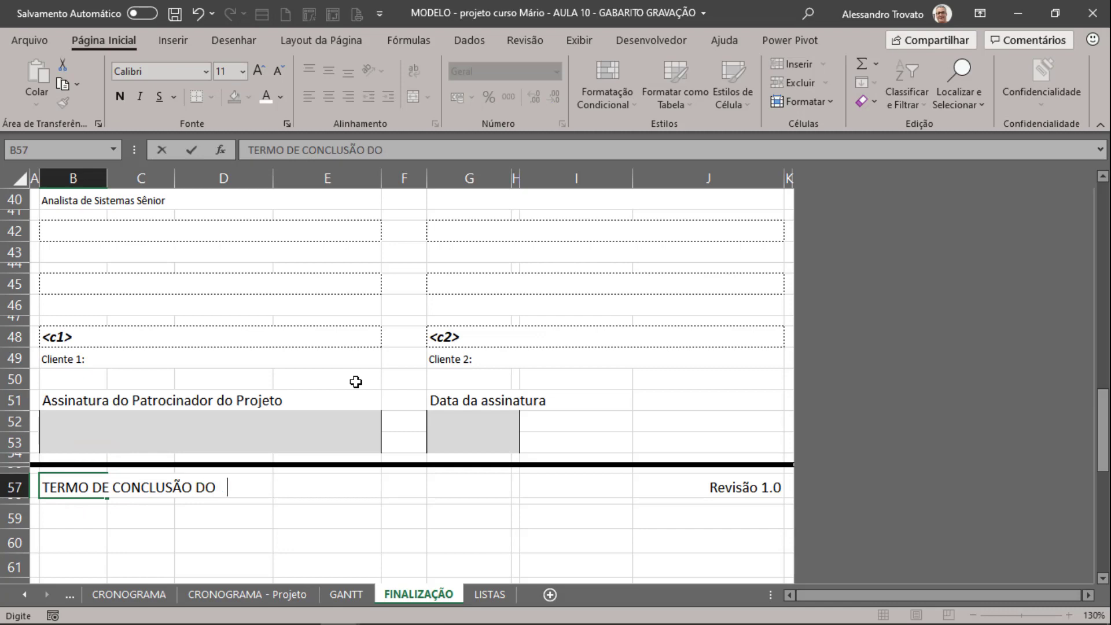
text(PROJETO)
key(Return)
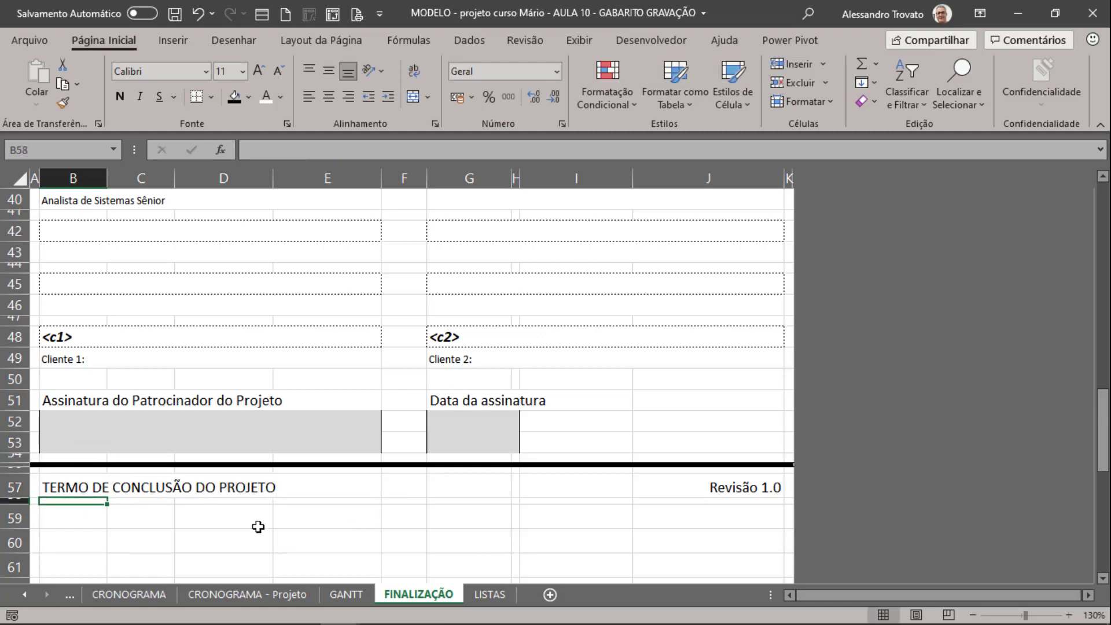
scroll(122, 505, down, 4)
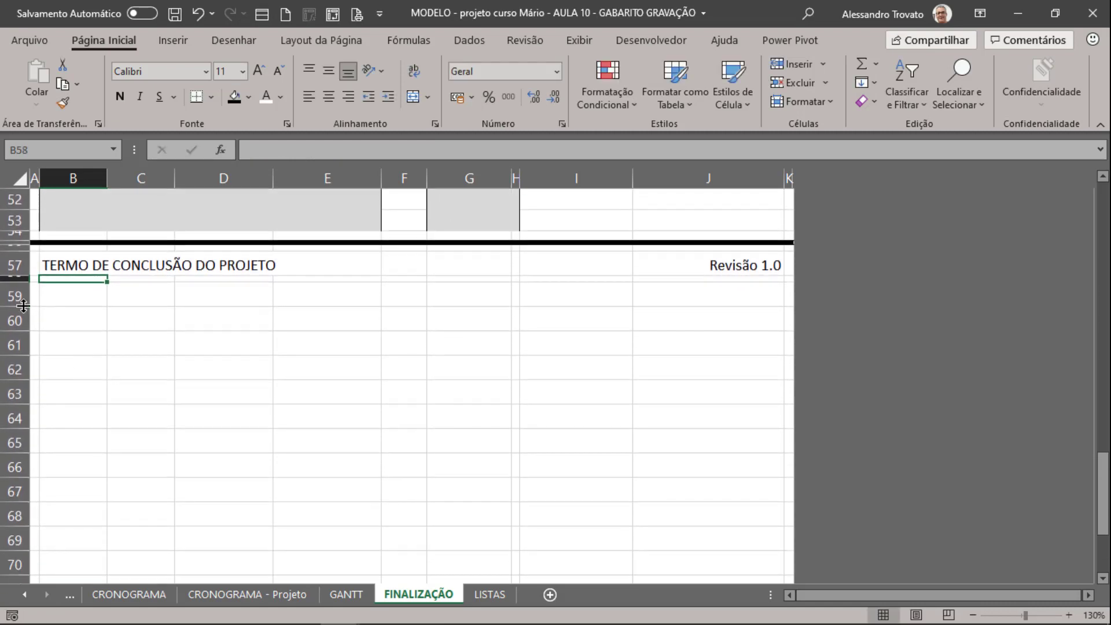
Step: Hide the empty rows 59 to 74 below the closing form
drag(14, 295, 12, 374)
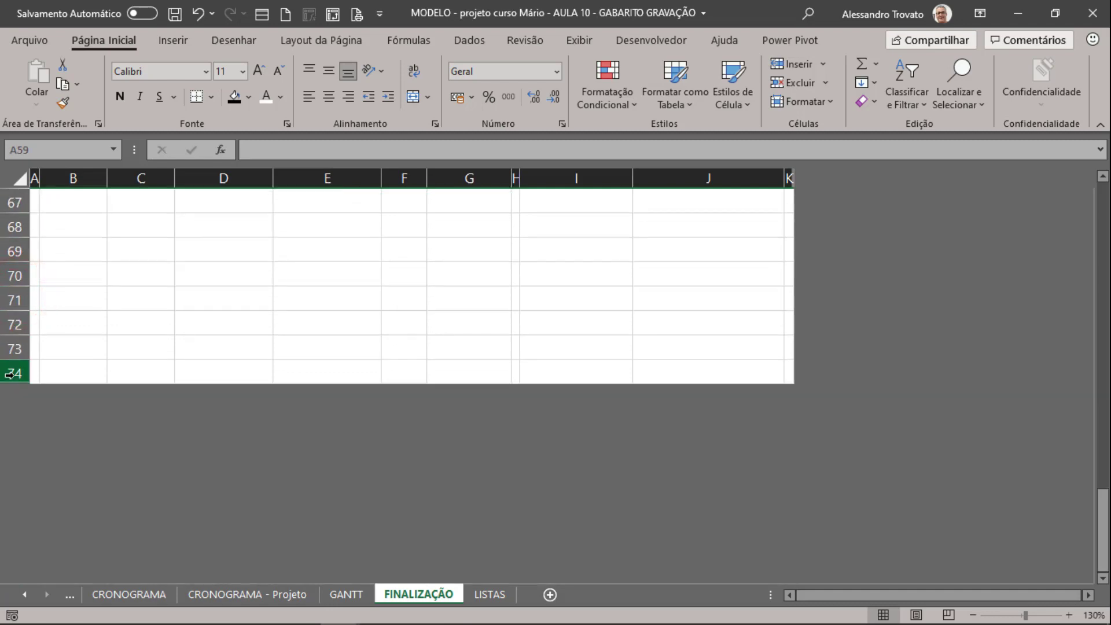
right_click(12, 374)
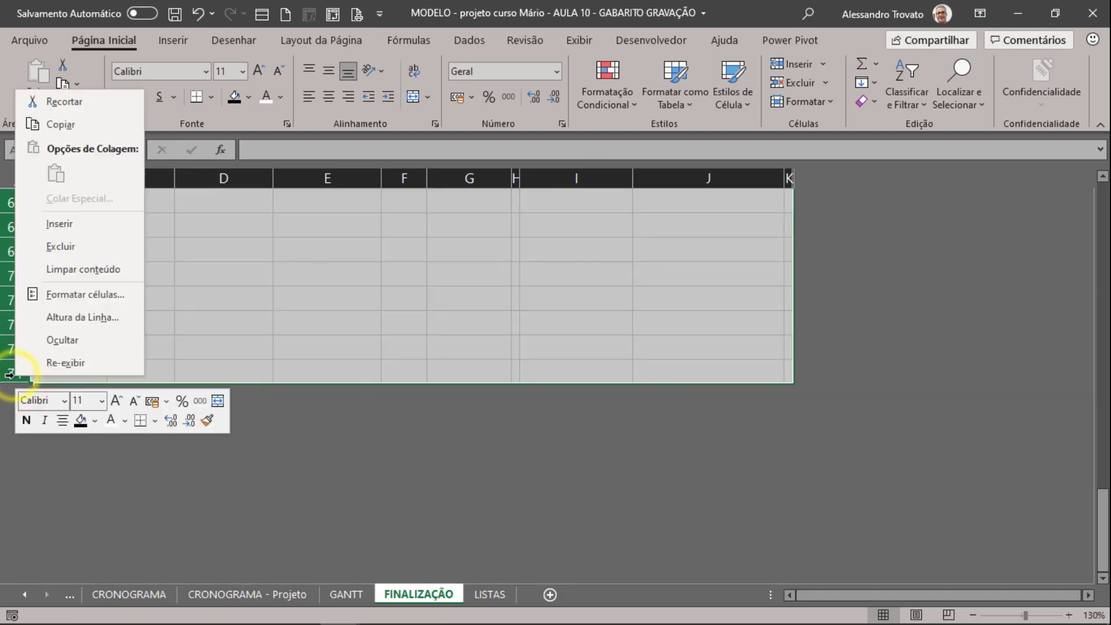
click(64, 341)
scroll(238, 387, up, 1)
scroll(238, 388, up, 4)
scroll(237, 388, up, 4)
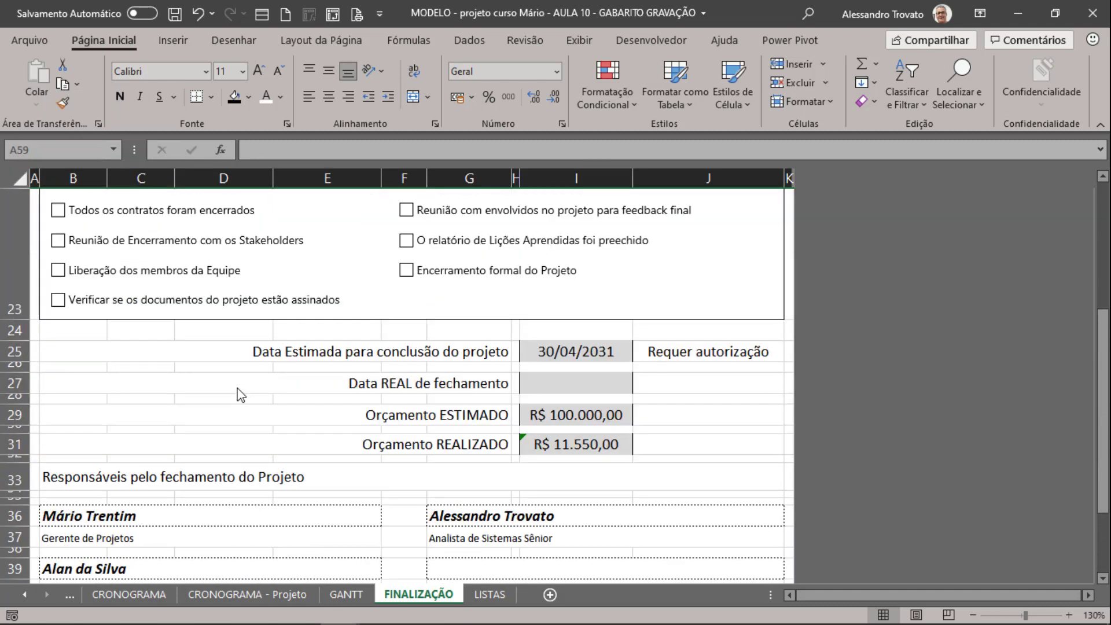
scroll(239, 391, up, 7)
Step: Turn off Linhas de Grade and Títulos in the Exibir settings
click(152, 252)
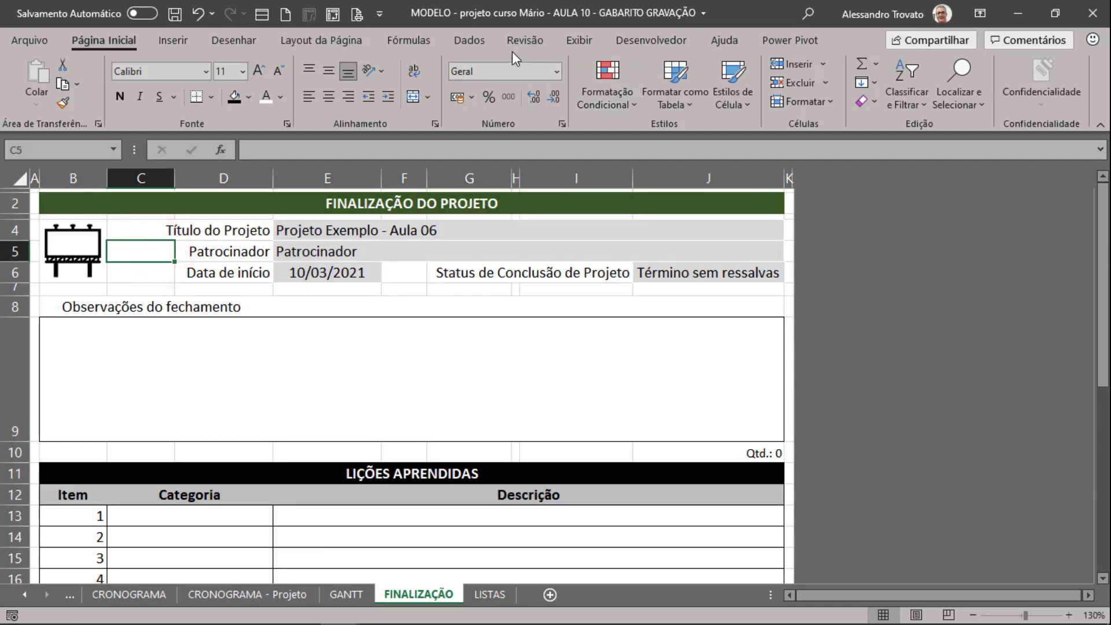
click(568, 44)
click(496, 96)
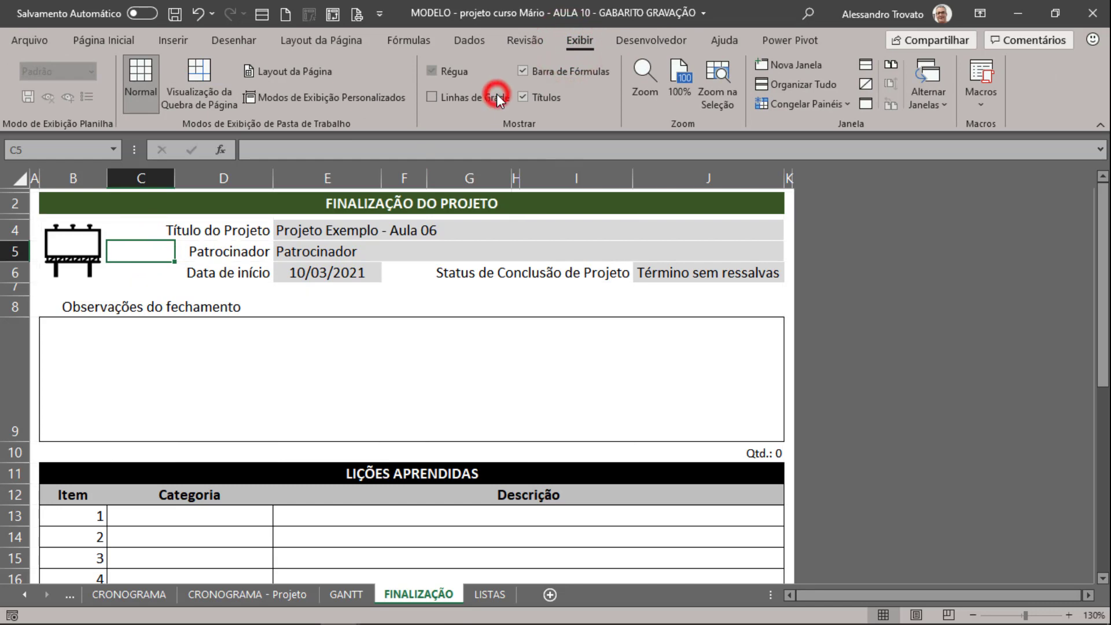
click(554, 95)
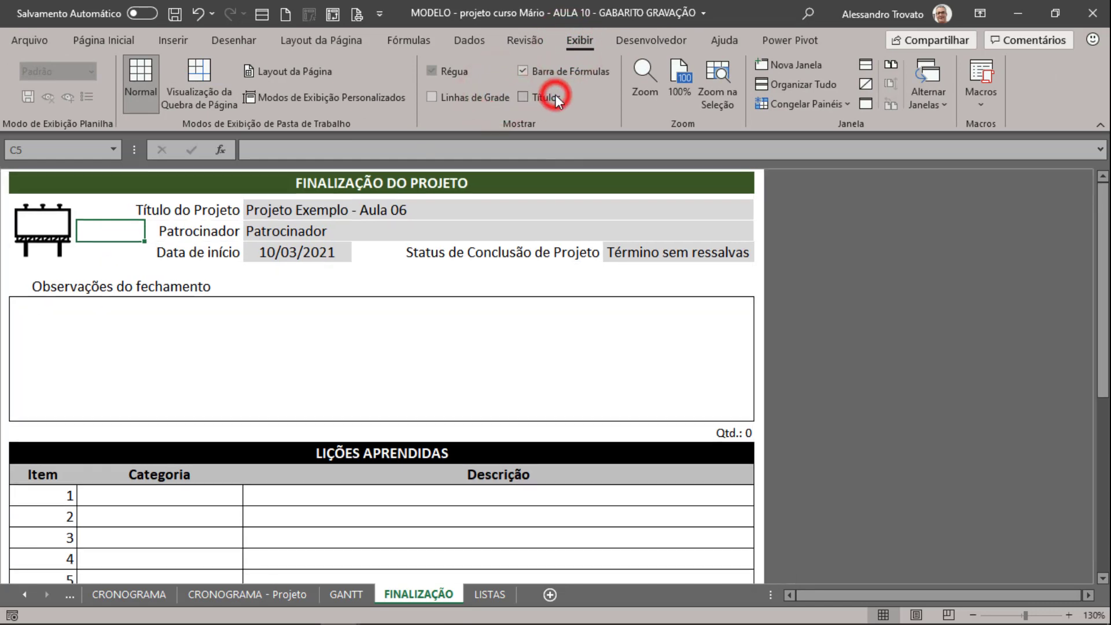
click(439, 313)
Step: Scroll through the FINALIZAÇÃO closing sheet, then save the workbook
scroll(381, 326, down, 2)
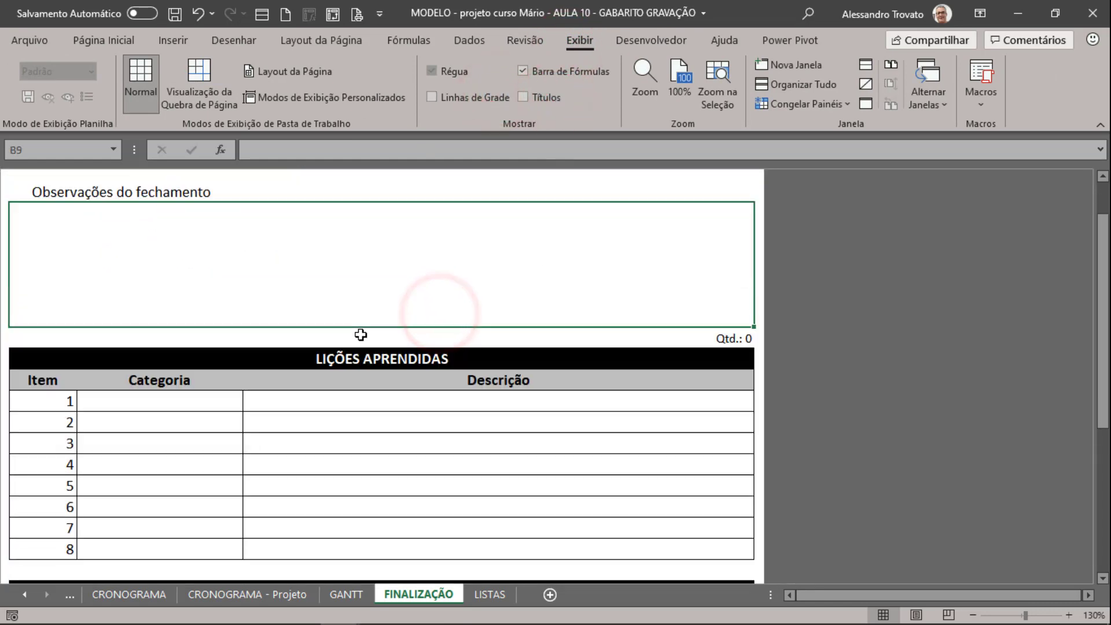
scroll(371, 330, down, 3)
scroll(365, 332, down, 3)
scroll(362, 335, down, 3)
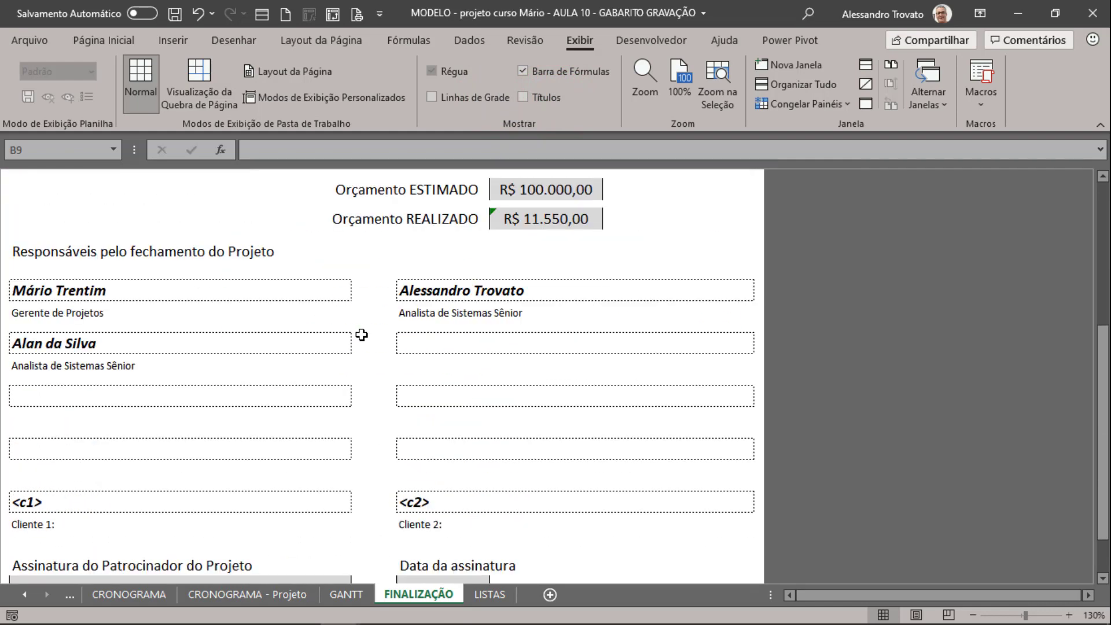
scroll(361, 335, up, 10)
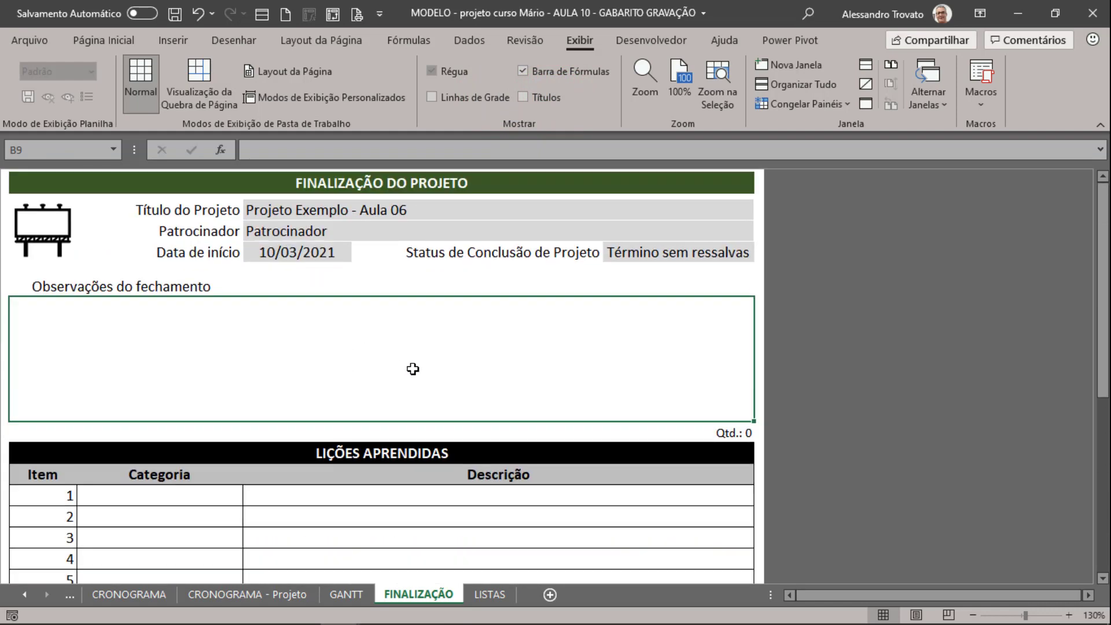
scroll(411, 369, down, 1)
scroll(400, 385, down, 1)
scroll(385, 401, down, 2)
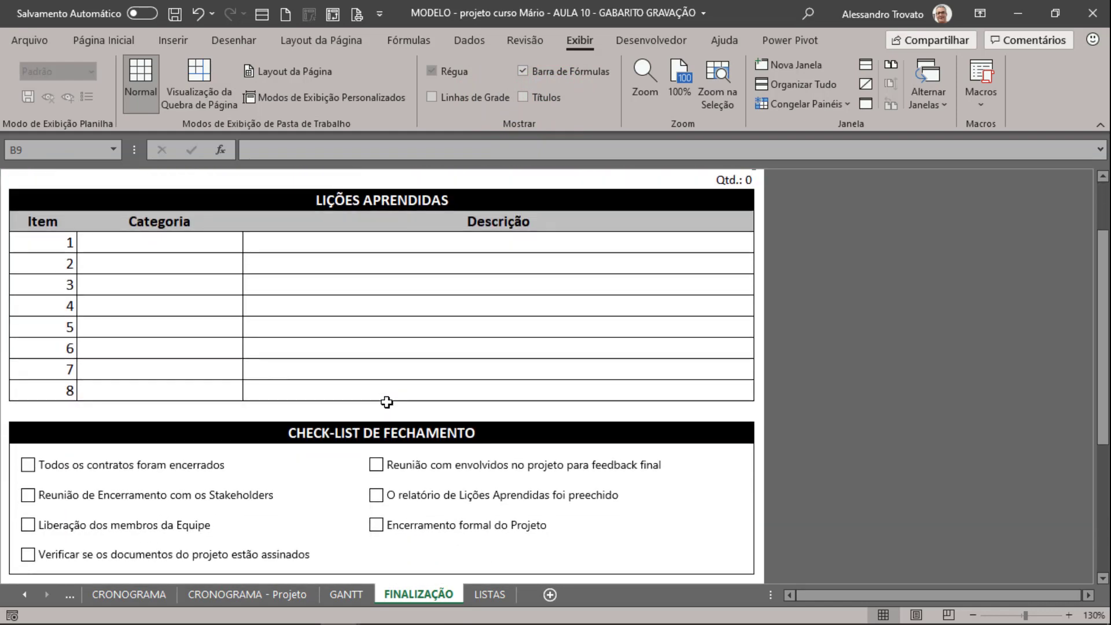
scroll(386, 401, down, 1)
scroll(388, 408, down, 2)
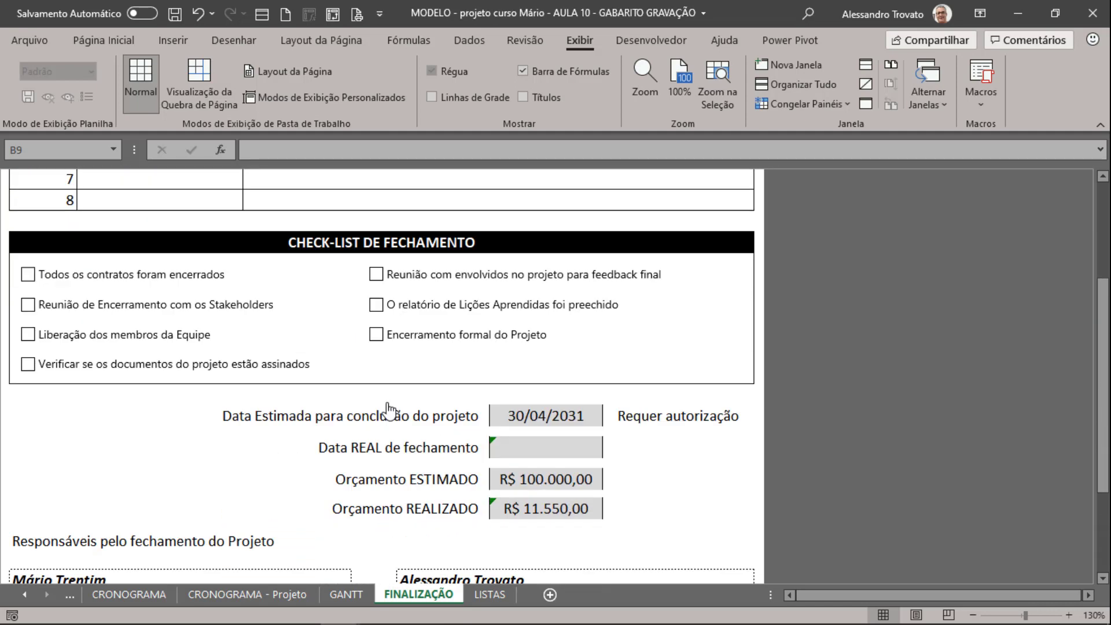
scroll(387, 408, down, 4)
scroll(388, 408, up, 10)
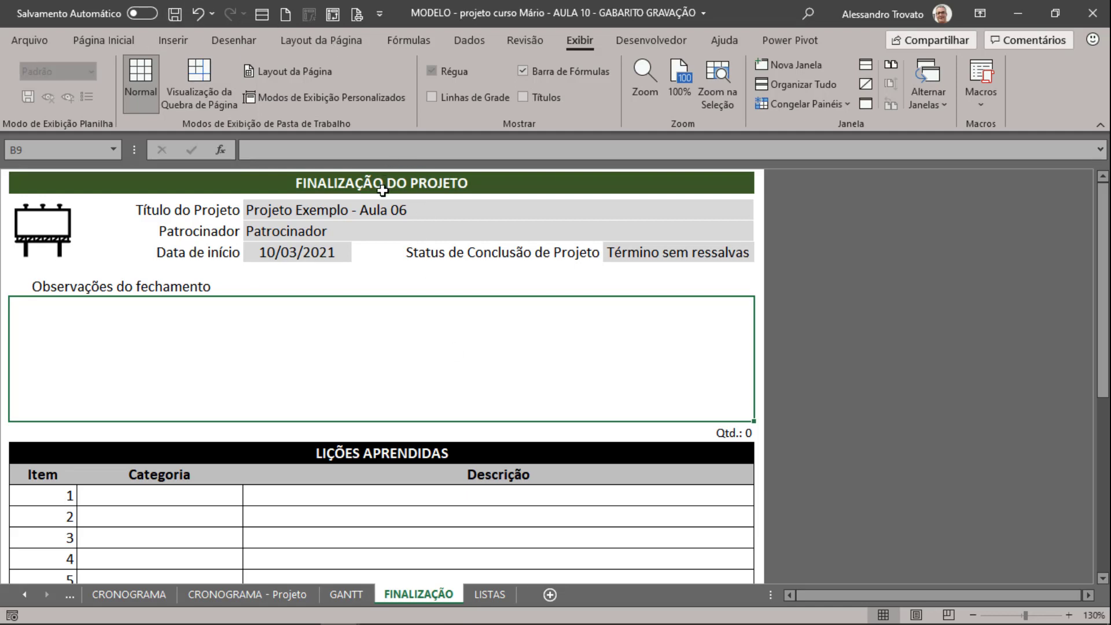
click(175, 13)
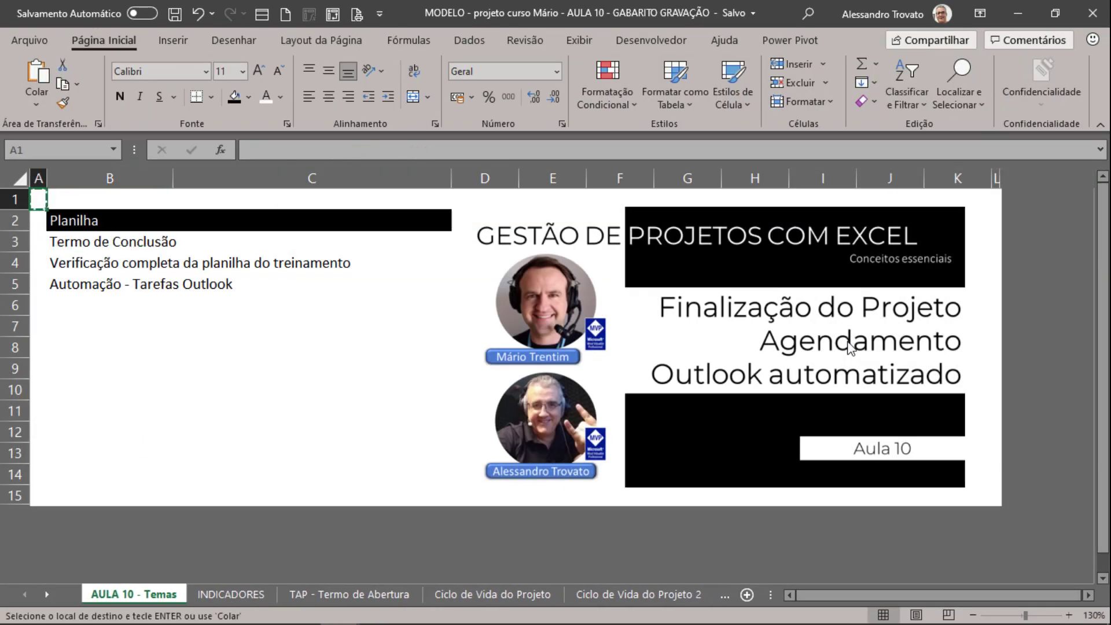
Step: Cancel copy mode, point out the Termo de Conclusão and review topics, then go to INDICADORES
key(Escape)
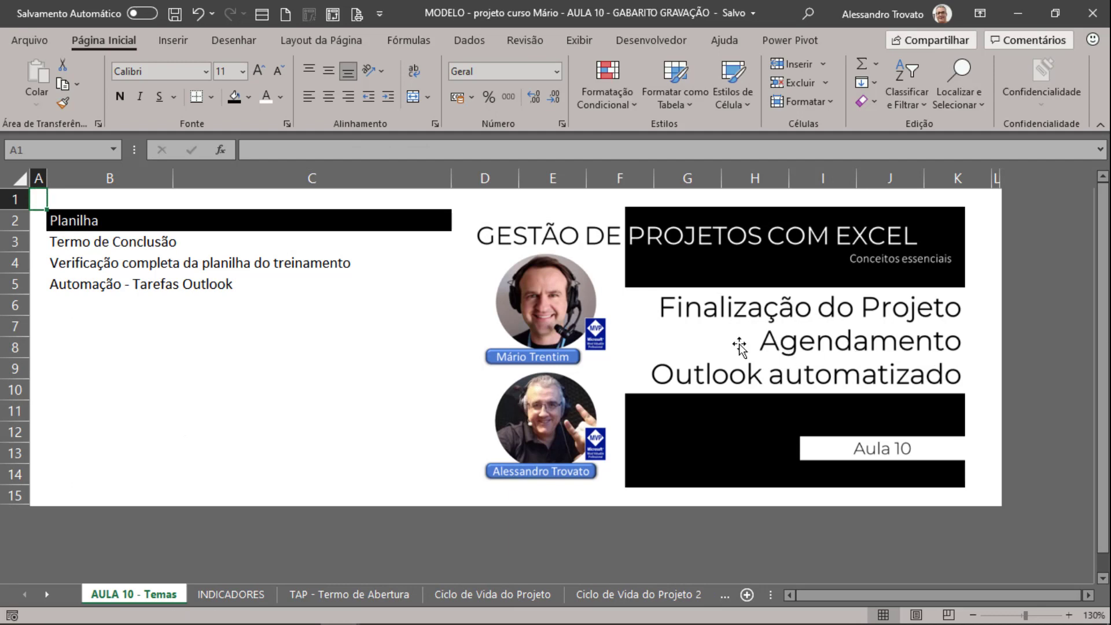
click(102, 243)
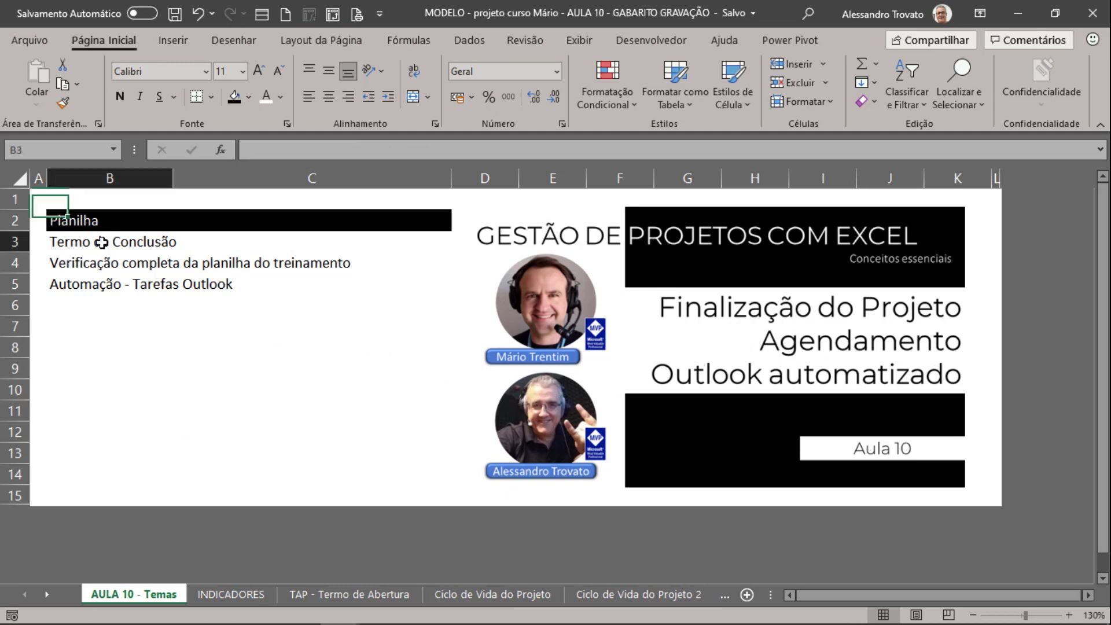
click(106, 268)
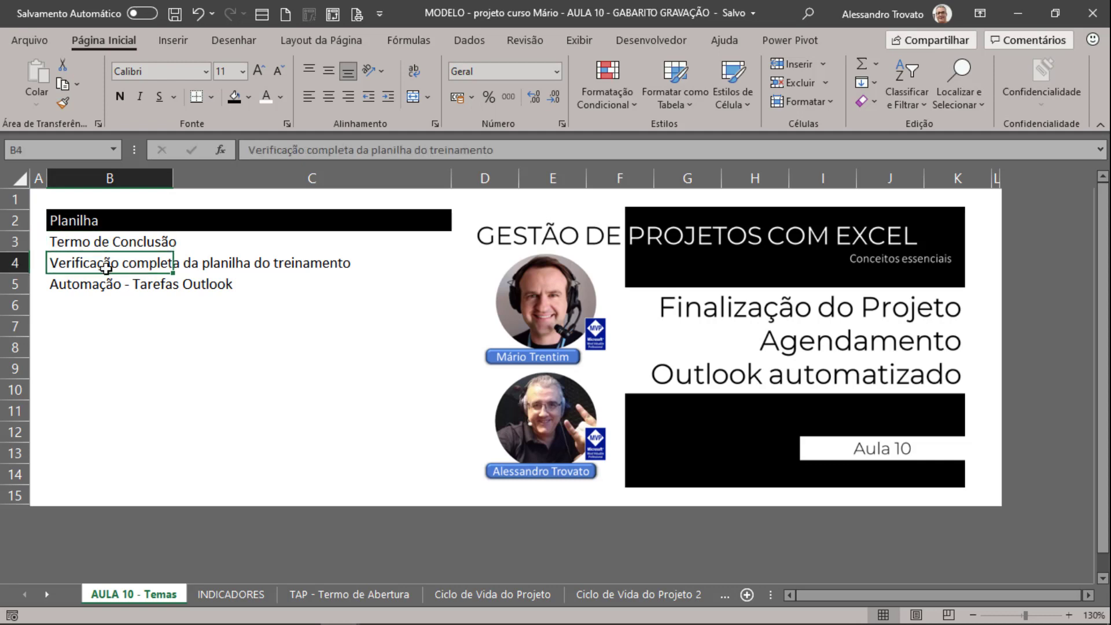
click(231, 596)
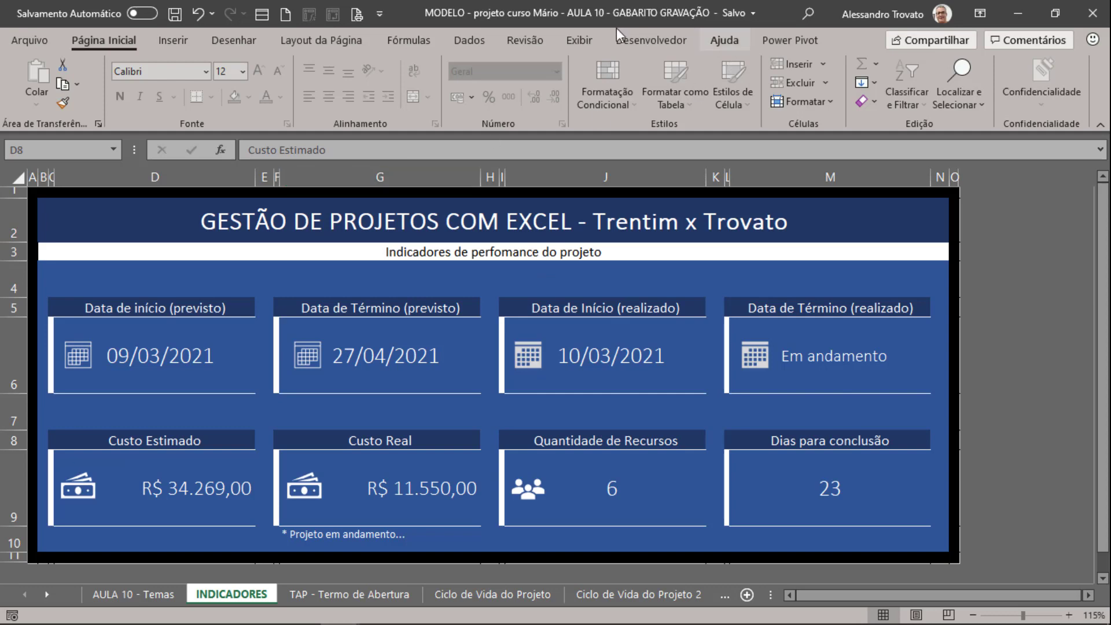
Step: Turn off Títulos, Barra de Fórmulas and Linhas de Grade, then go to TAP - Termo de Abertura
click(568, 33)
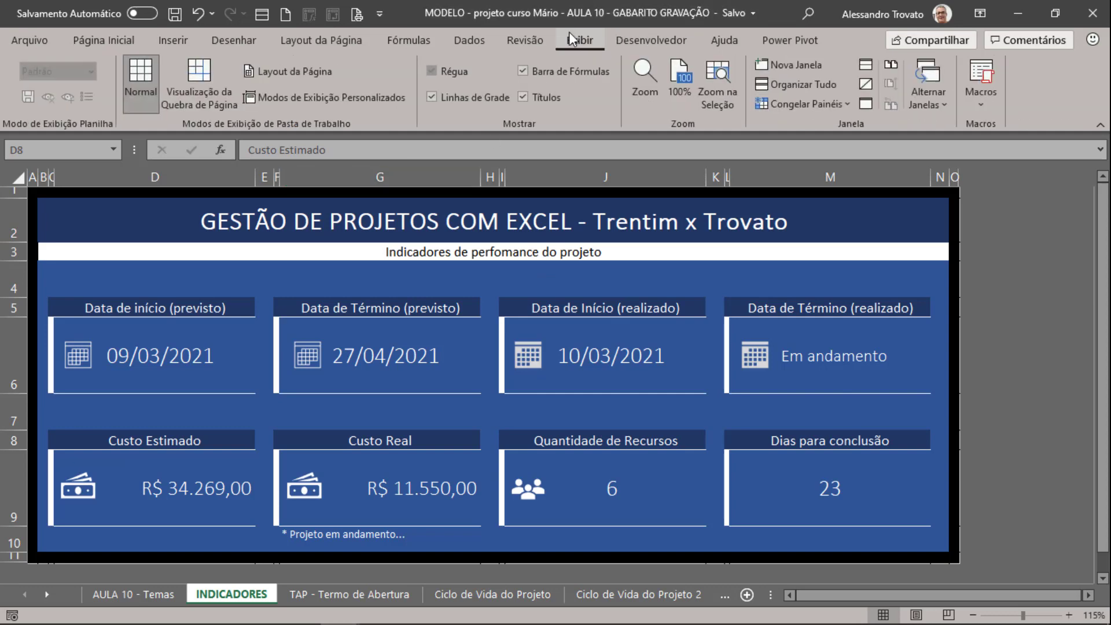
click(544, 94)
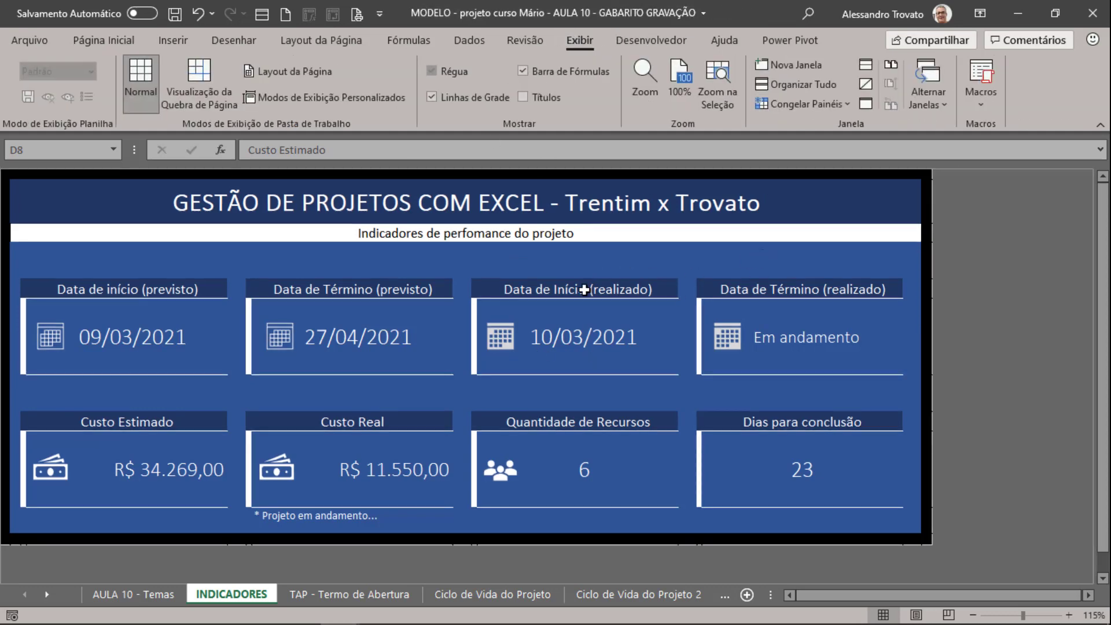
click(574, 68)
click(574, 67)
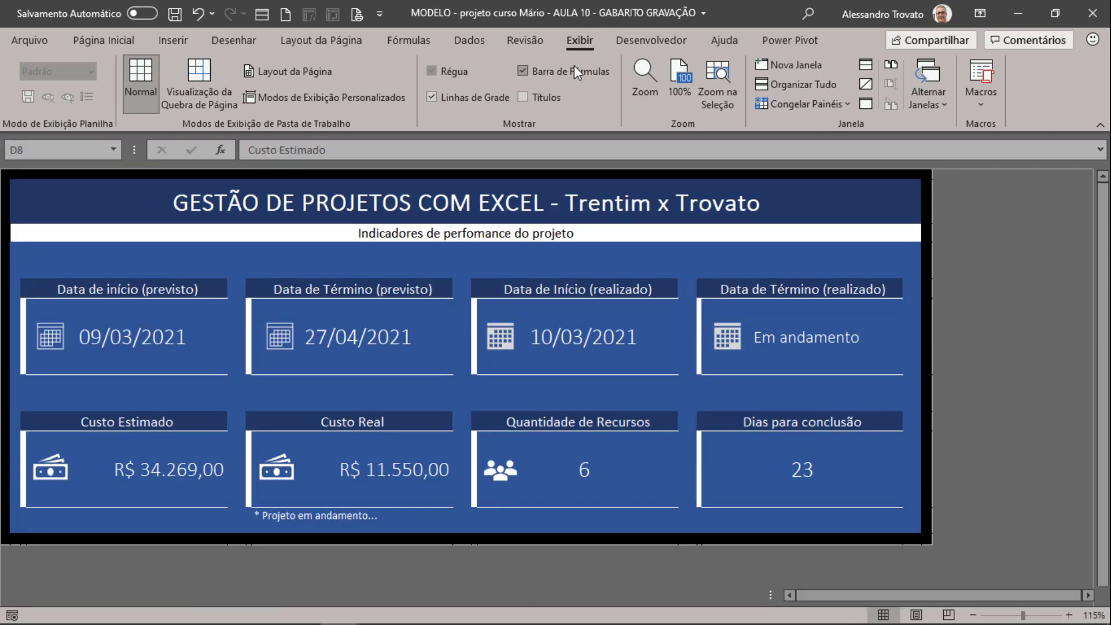
click(575, 67)
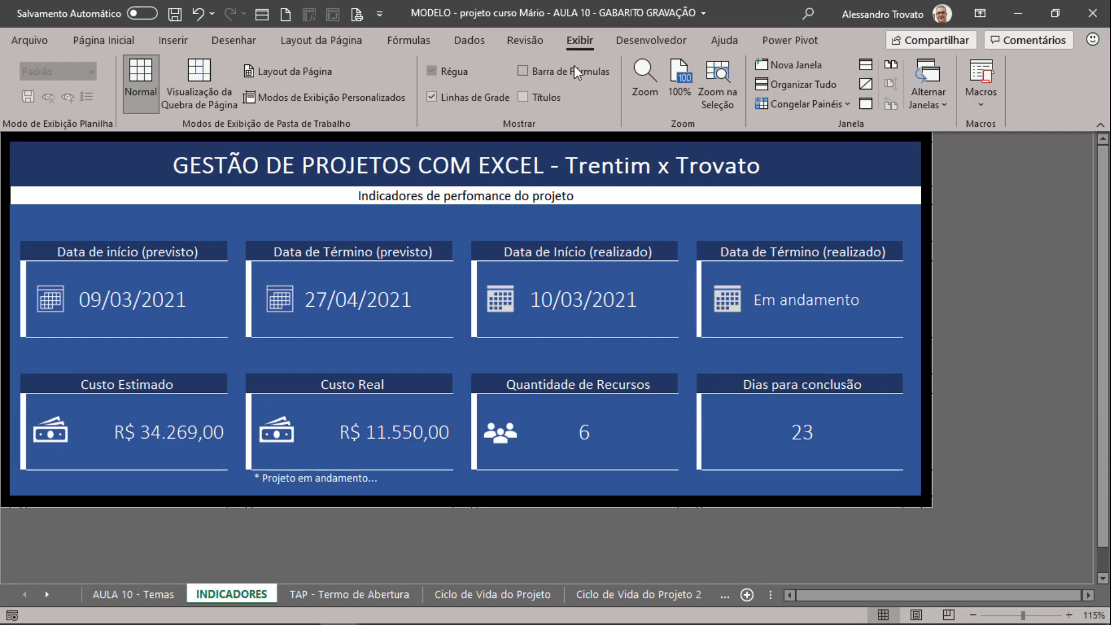
click(431, 95)
click(432, 95)
click(431, 95)
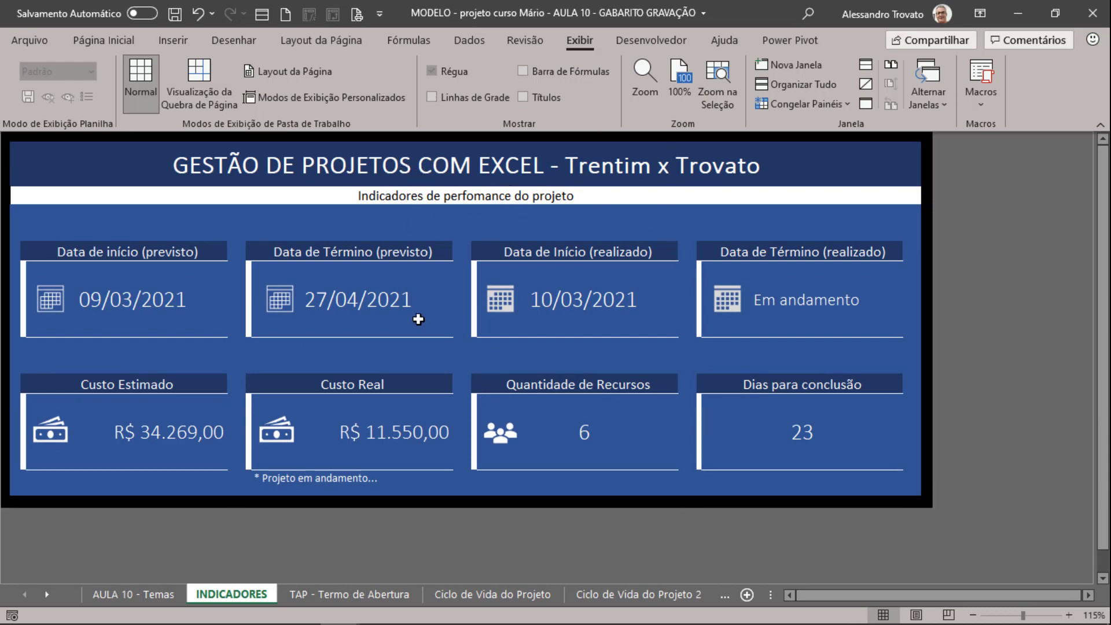
click(366, 595)
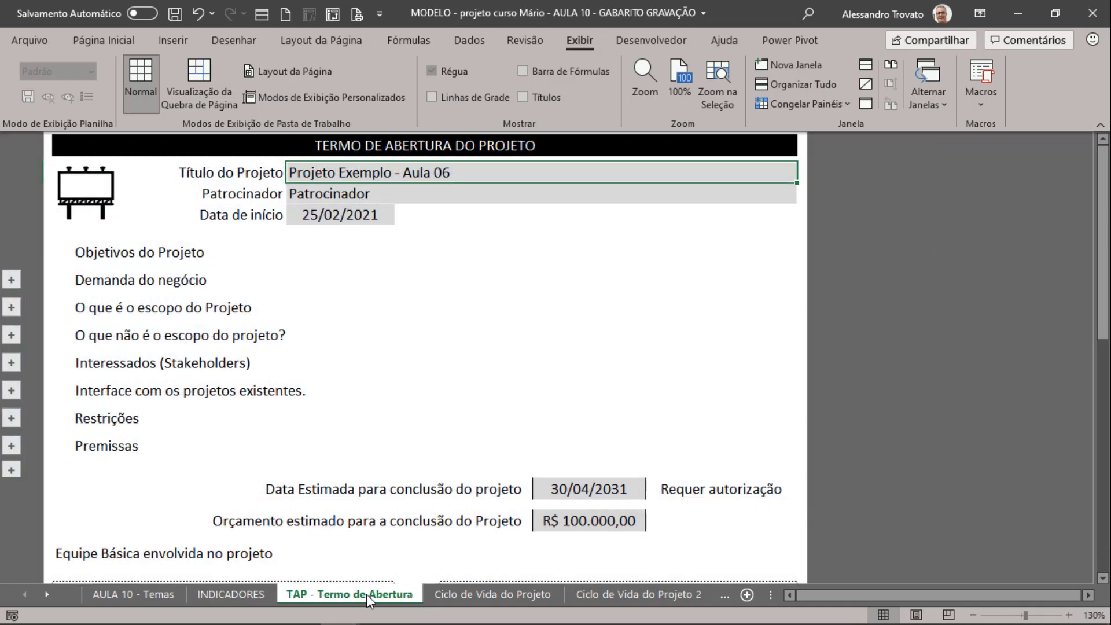
Step: Expand and then collapse the Objetivos do Projeto section of the charter
click(337, 255)
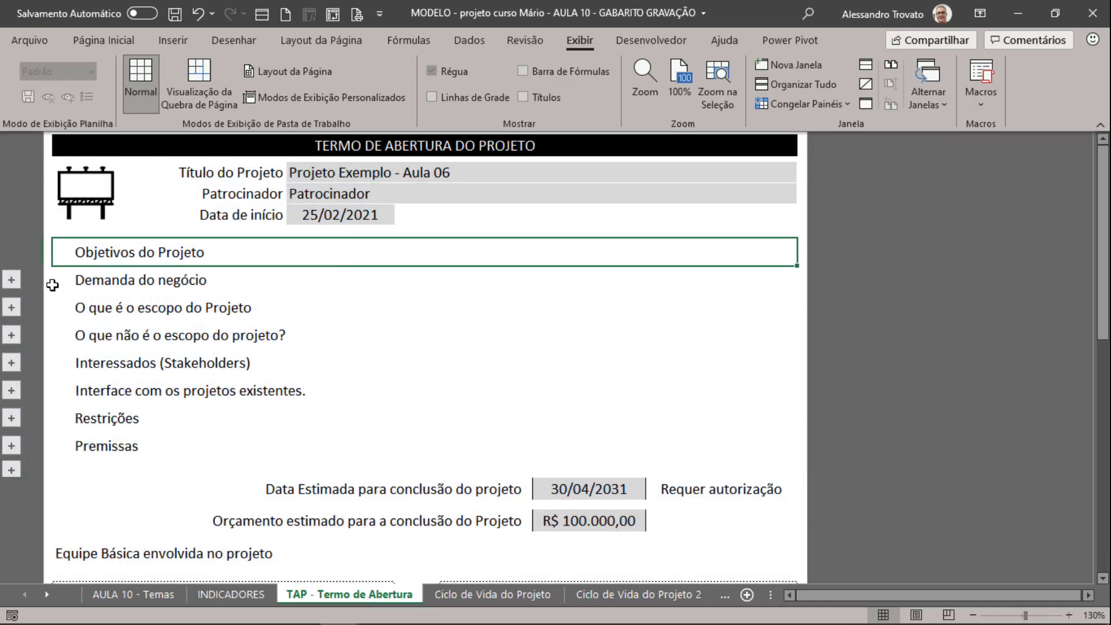
click(19, 284)
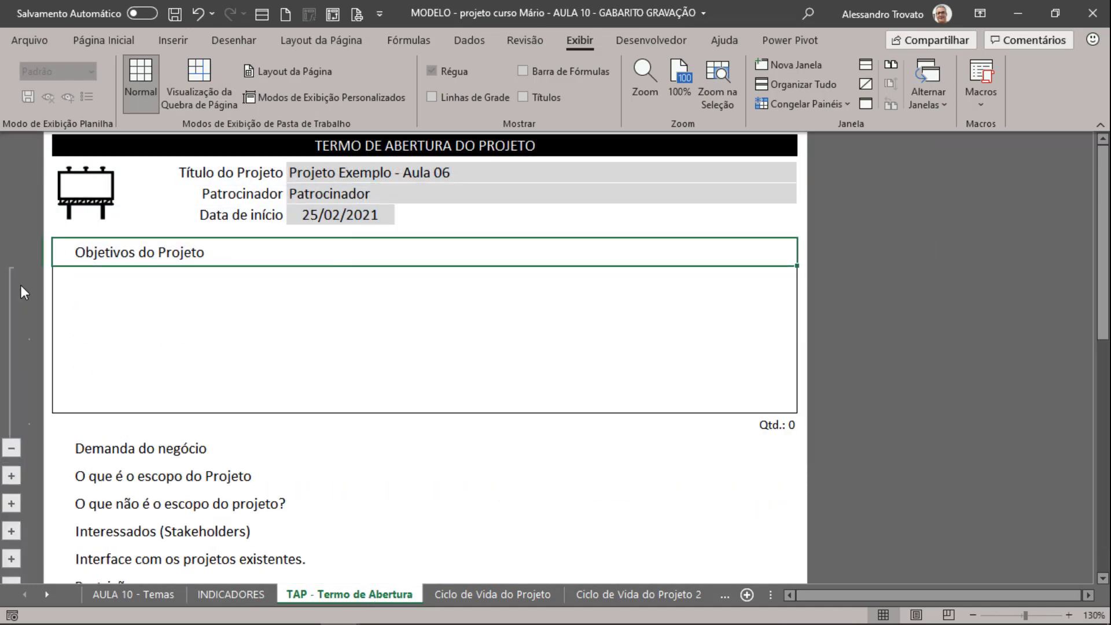
click(11, 449)
Step: Scroll the charter, check Título do Projeto and Demanda do negócio, then go to Ciclo de Vida do Projeto
scroll(240, 316, down, 2)
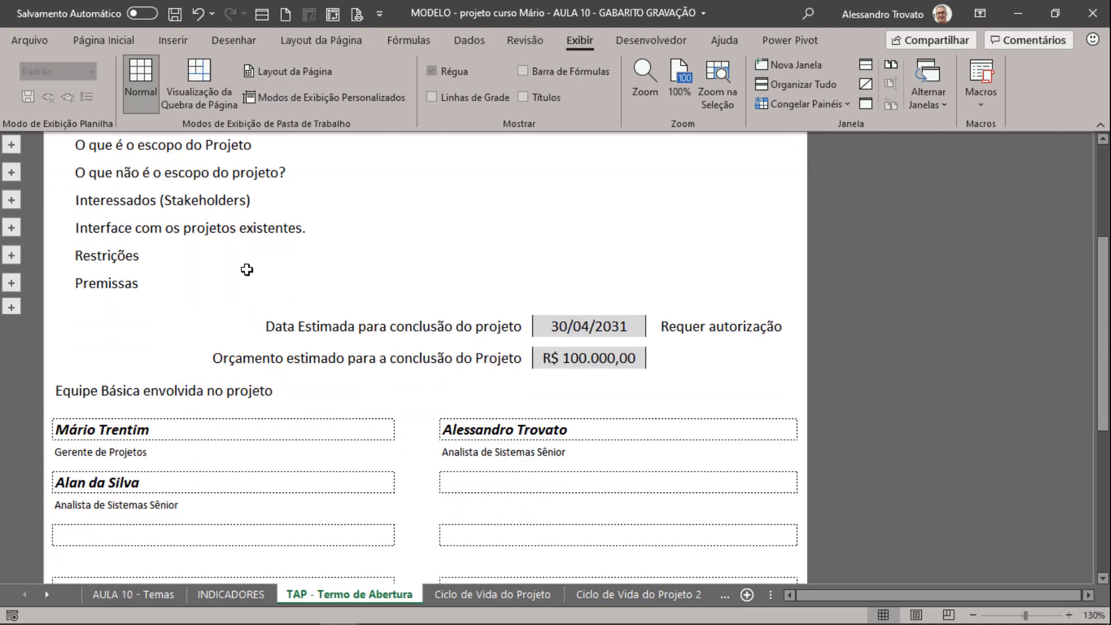
scroll(246, 270, down, 1)
scroll(248, 287, down, 2)
scroll(248, 307, down, 2)
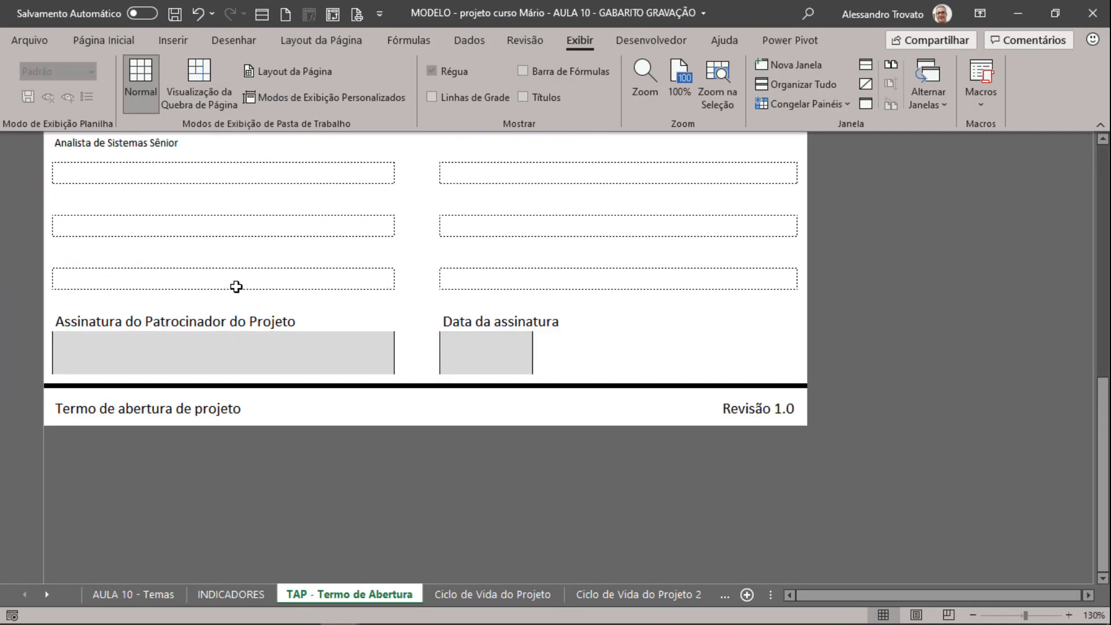
scroll(236, 286, up, 5)
scroll(237, 285, up, 2)
click(398, 168)
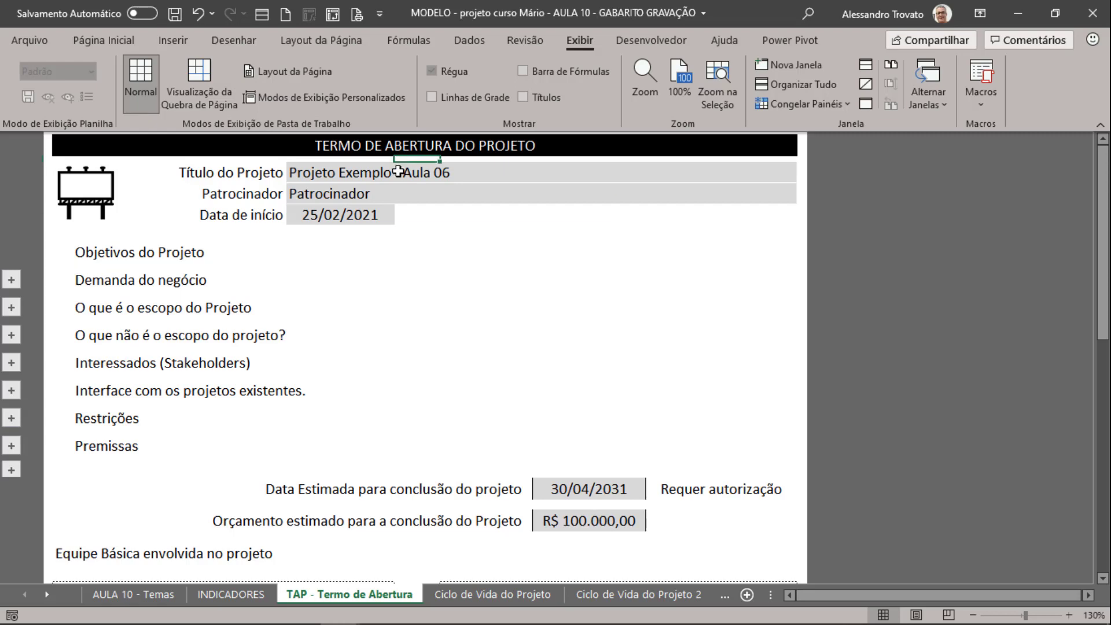
click(141, 273)
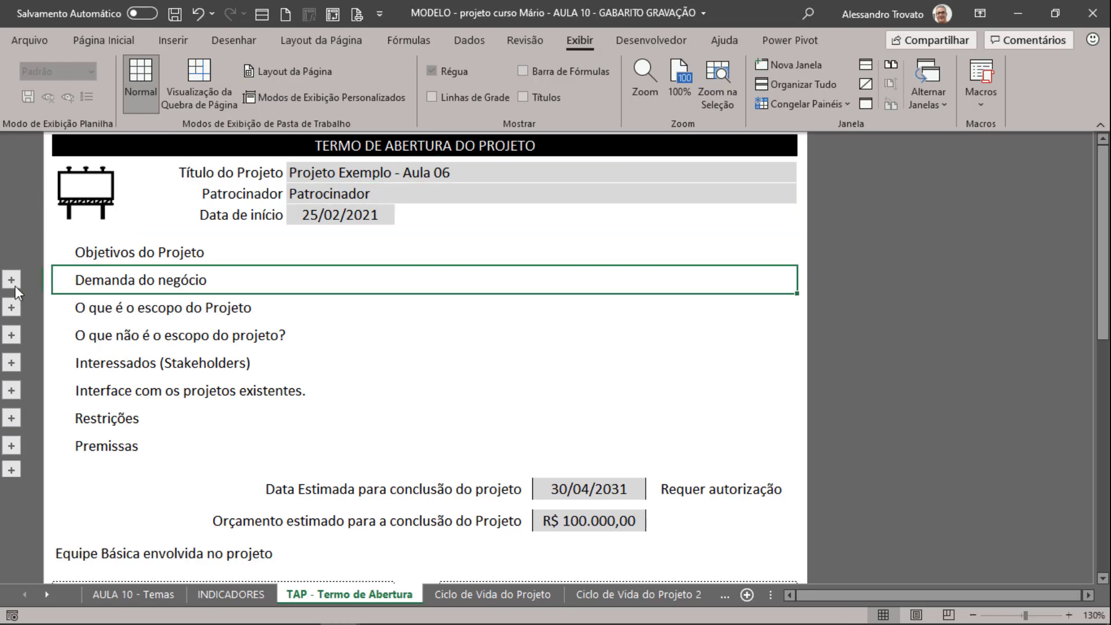
click(481, 594)
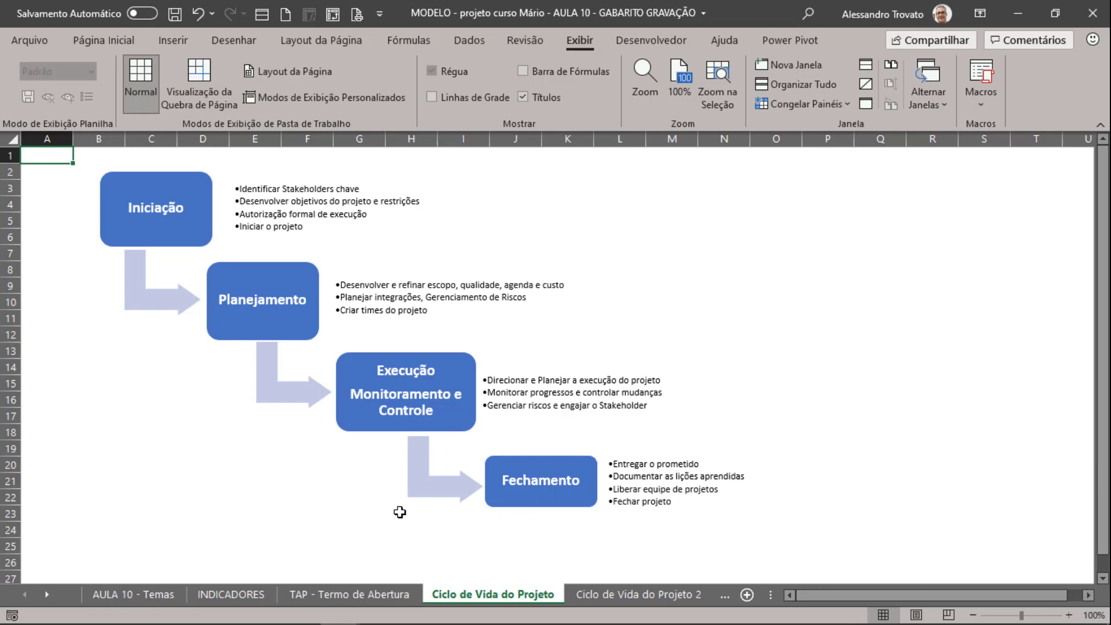
Step: Compare the Ciclo de Vida do Projeto, 2 and 3 diagram sheets, ending on sheet 3
click(602, 596)
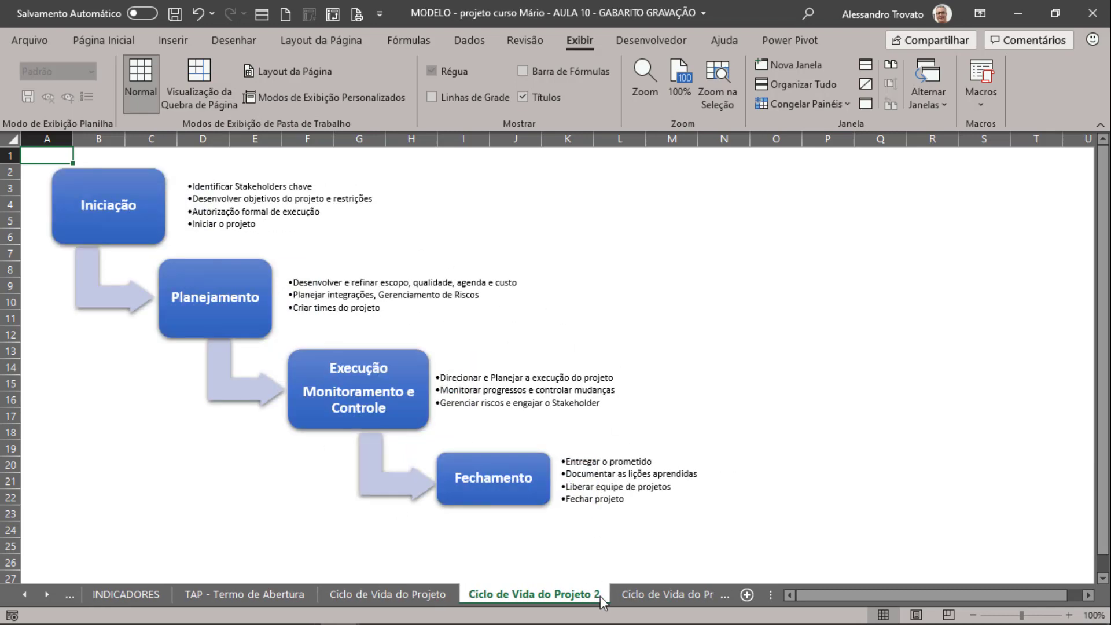
click(387, 595)
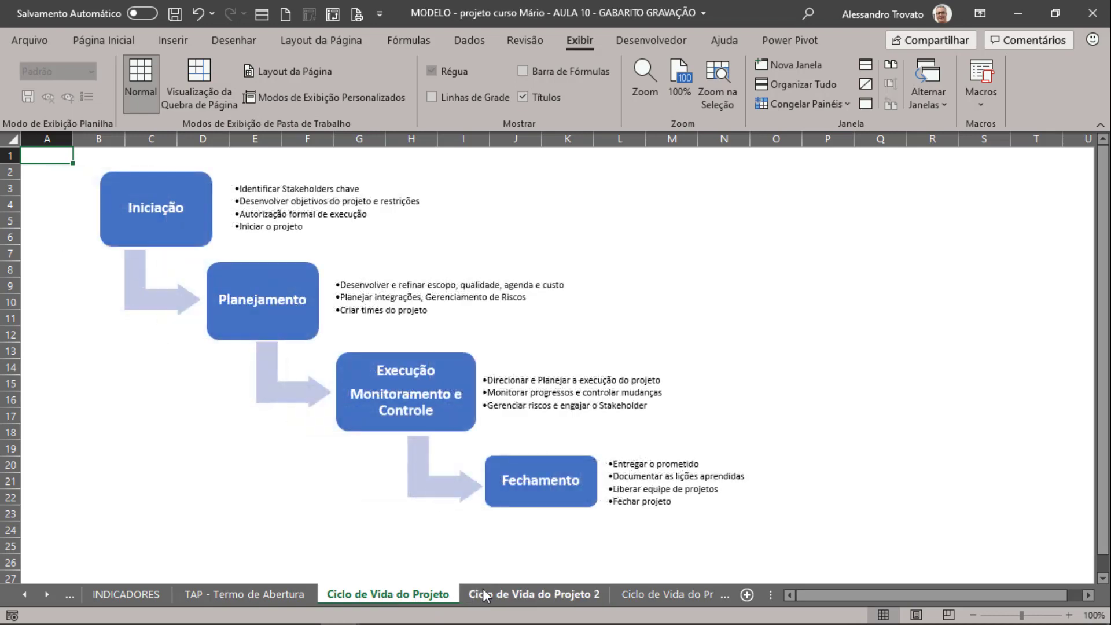
click(484, 594)
click(666, 595)
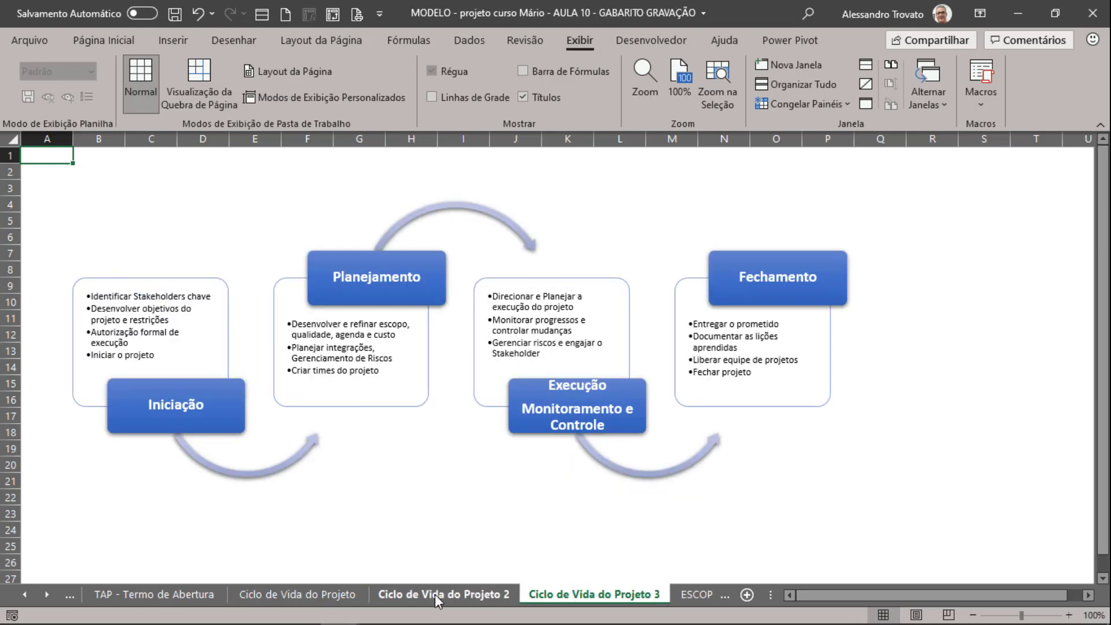
click(438, 596)
click(324, 596)
click(596, 596)
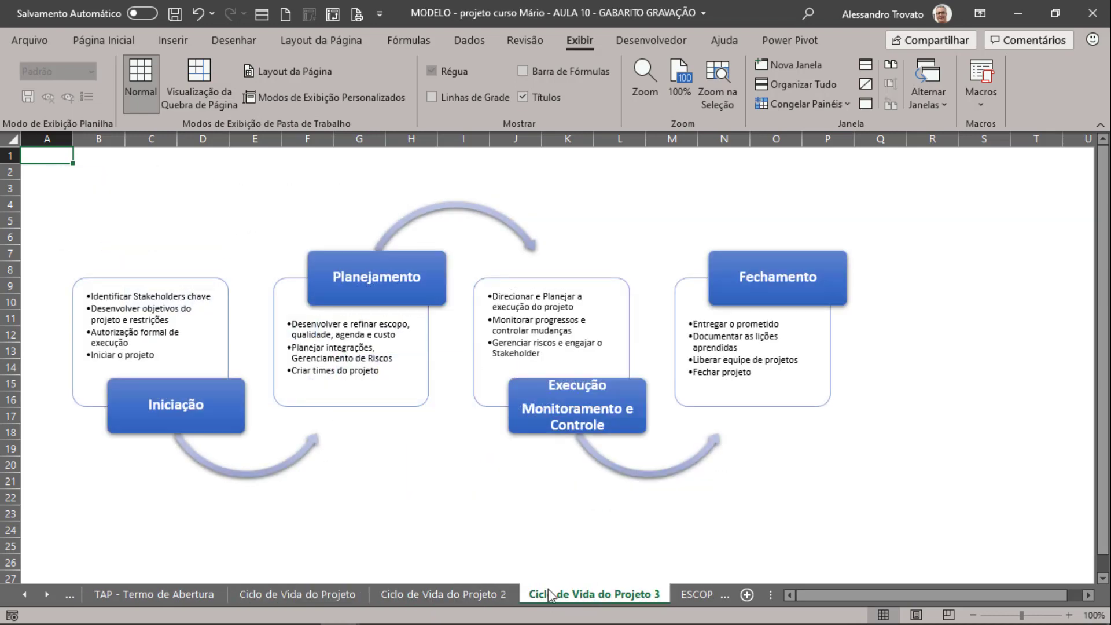
Step: Go to the ESCOPO DO PROJETO sheet and scroll through its sections
click(693, 596)
click(420, 375)
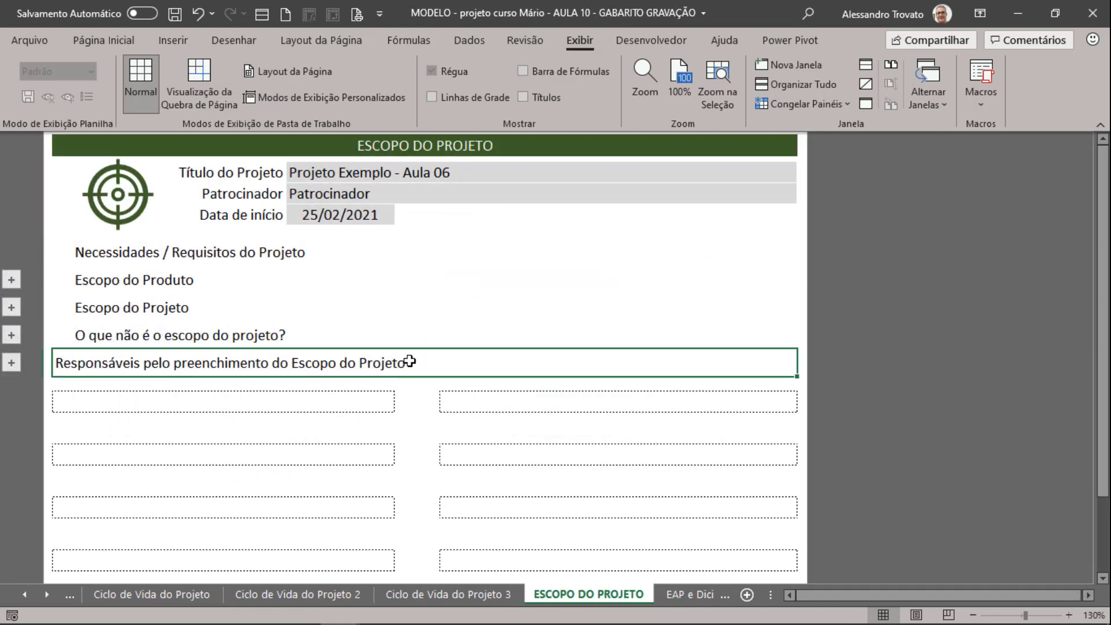
scroll(229, 324, down, 1)
scroll(228, 332, down, 3)
scroll(228, 332, down, 2)
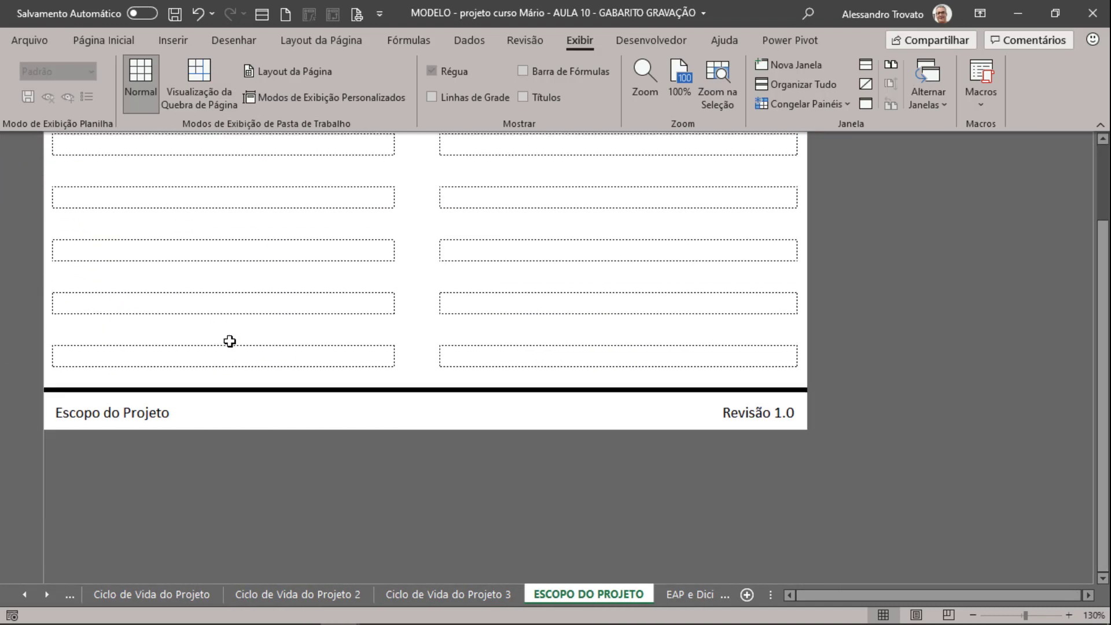
scroll(229, 338, up, 6)
Step: Expand and collapse the Necessidades / Requisitos do Projeto box twice, leaving it collapsed
click(18, 281)
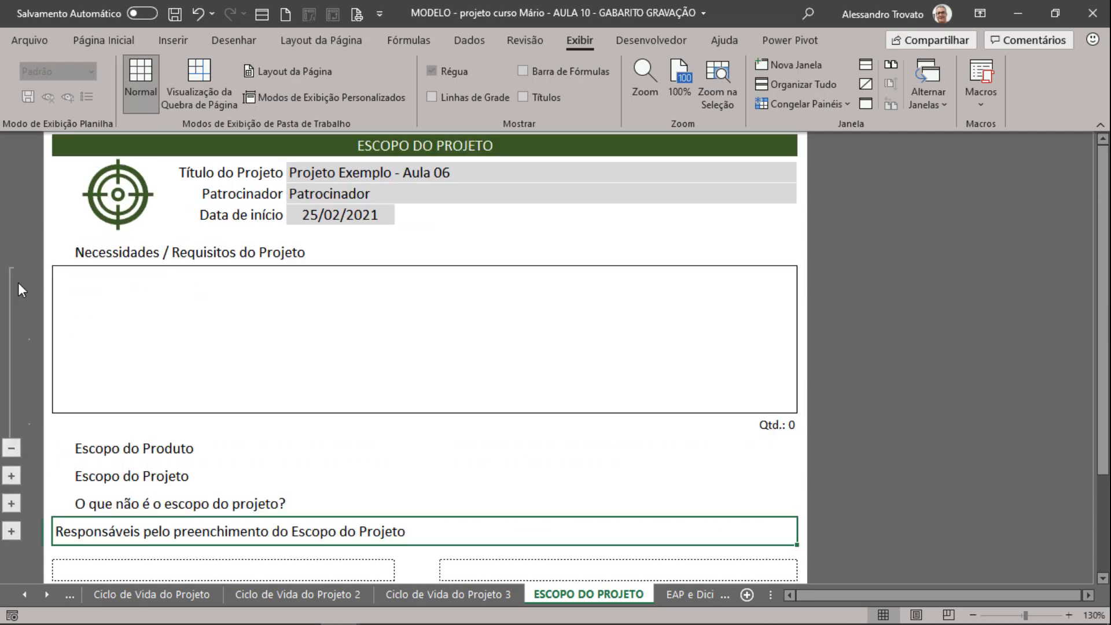
click(154, 317)
click(13, 447)
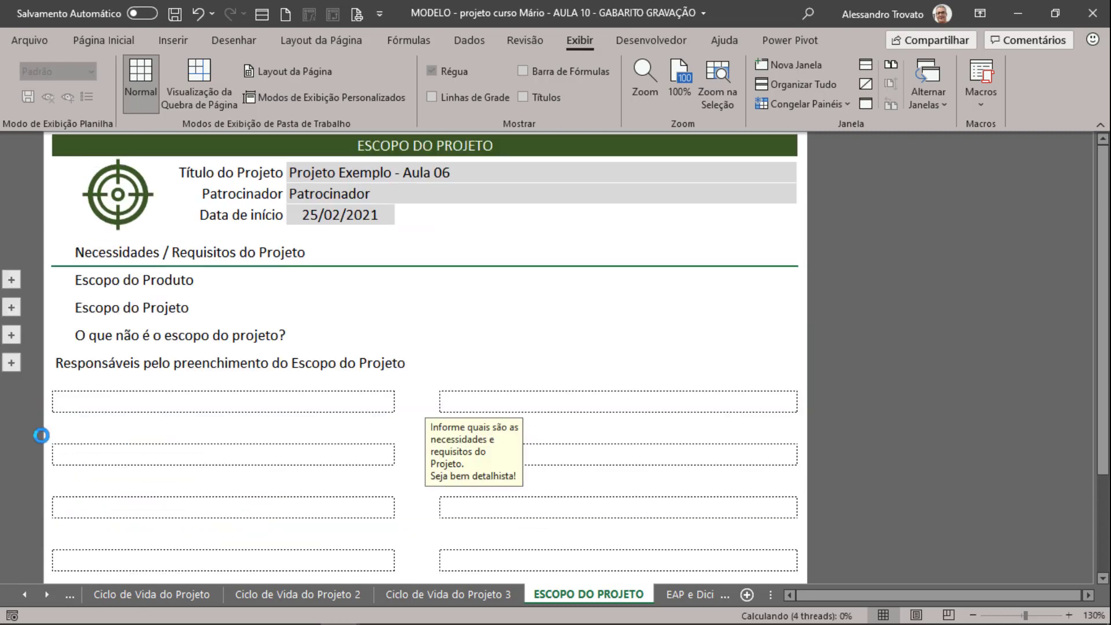
scroll(372, 346, down, 1)
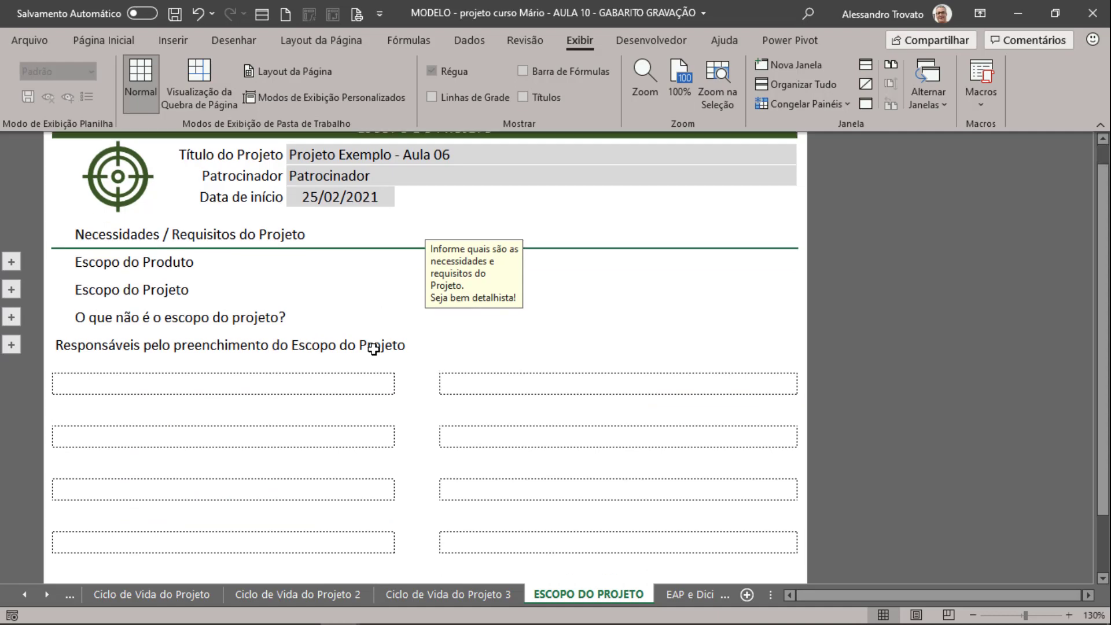
scroll(372, 347, up, 1)
scroll(372, 349, down, 1)
scroll(372, 349, up, 1)
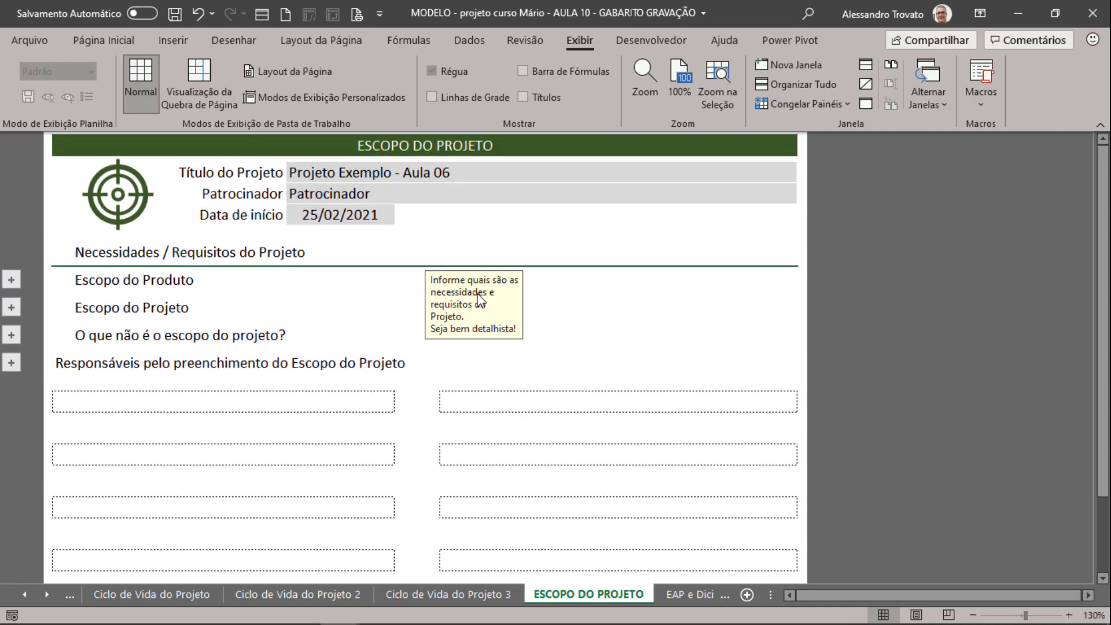
click(12, 280)
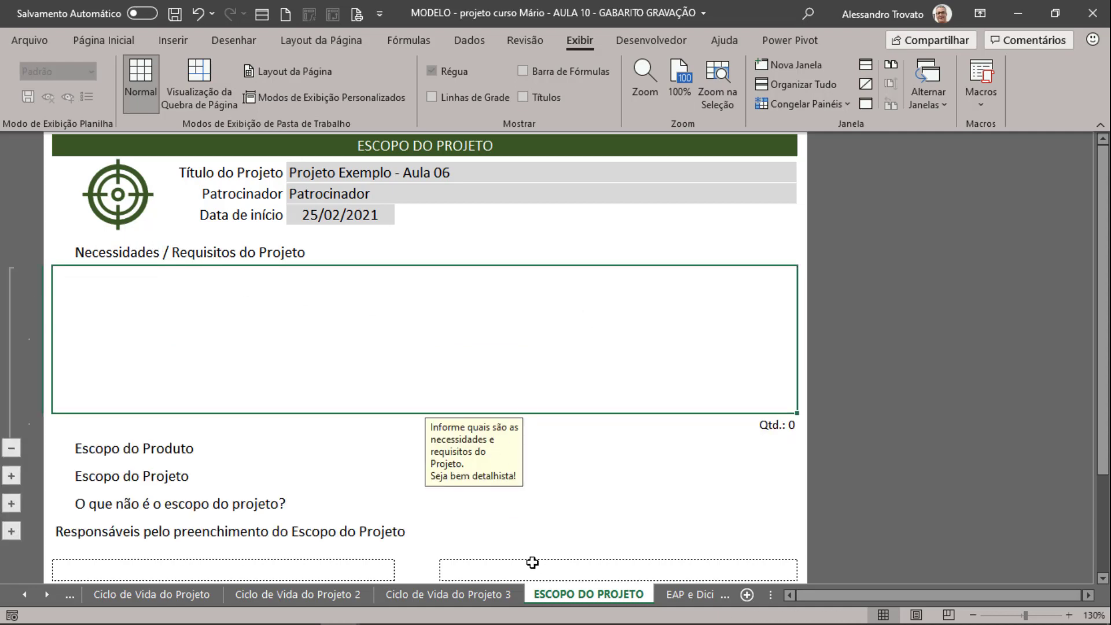
click(12, 448)
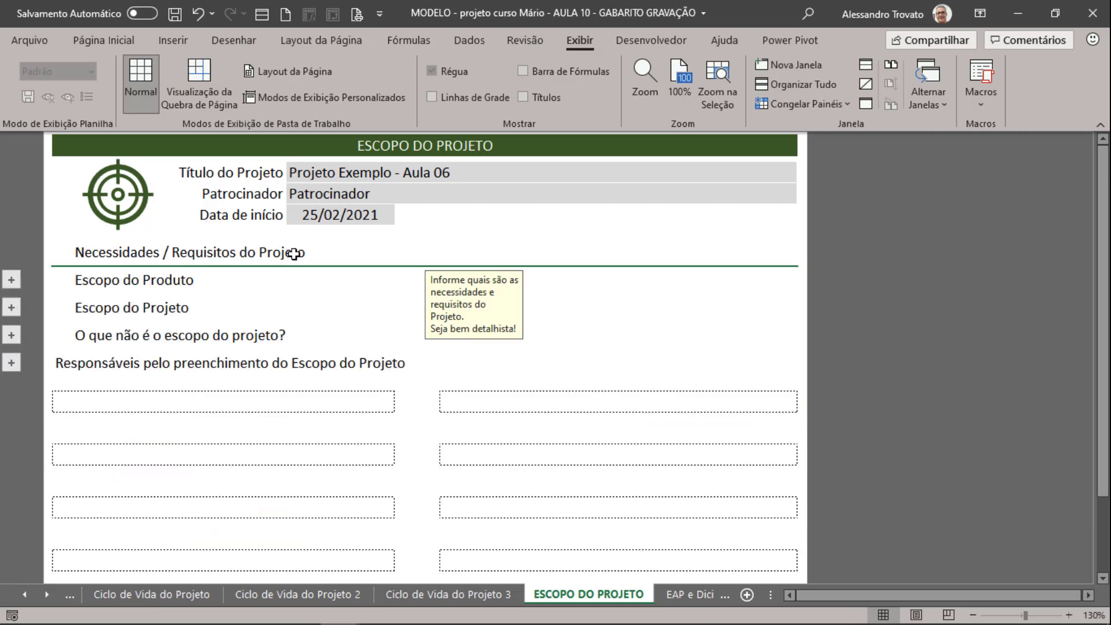
Step: On the EAP e Dicionário EAP sheet, delete the reference WBS picture on the right
click(682, 592)
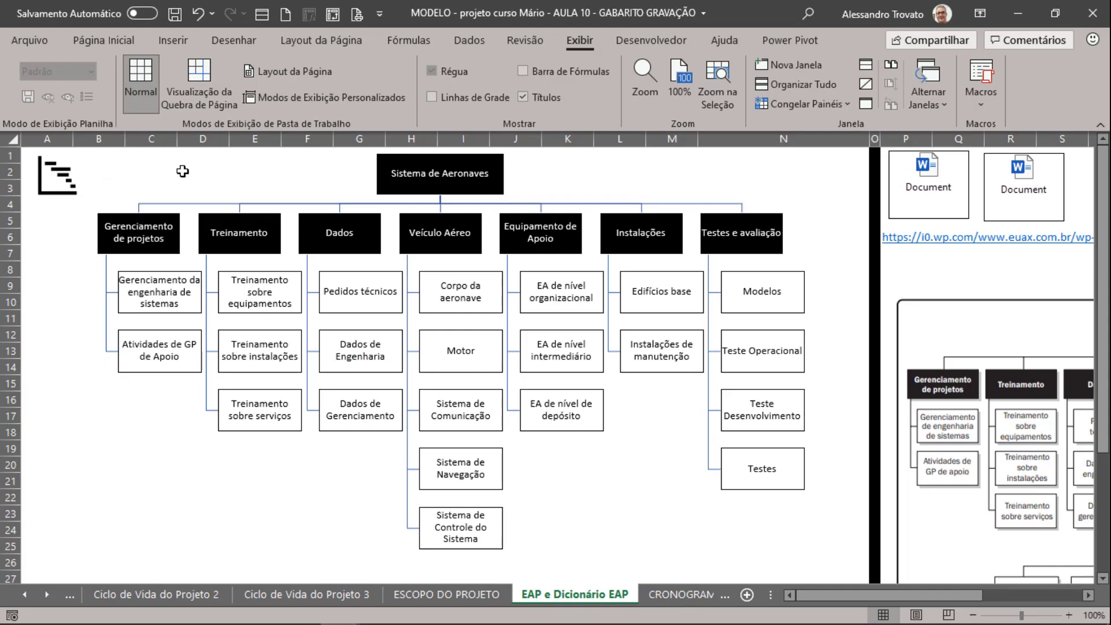
click(180, 171)
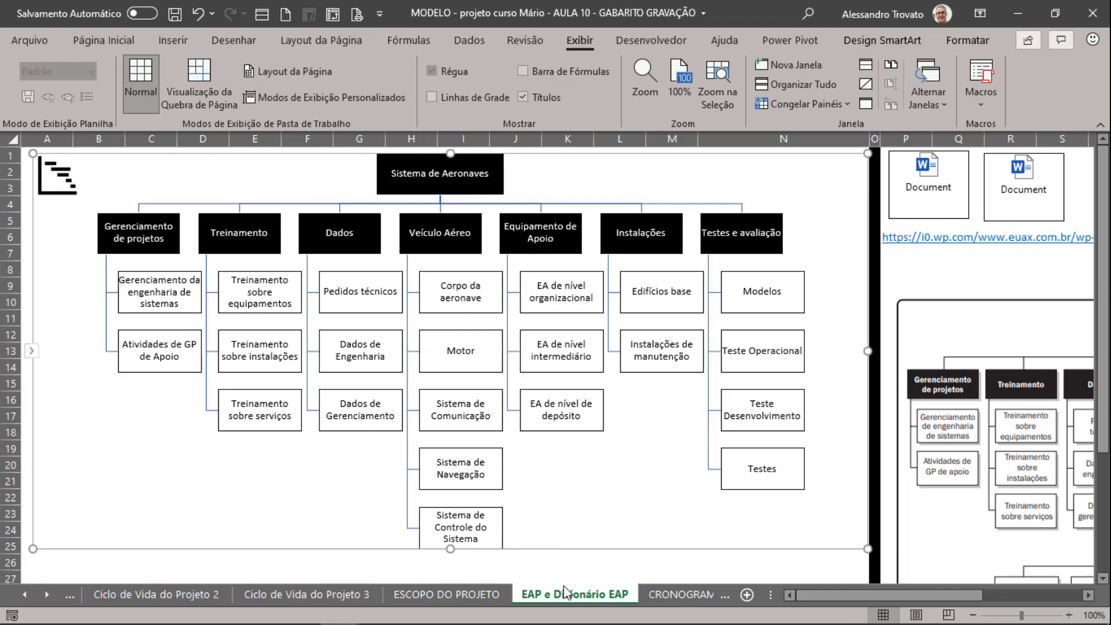
click(62, 175)
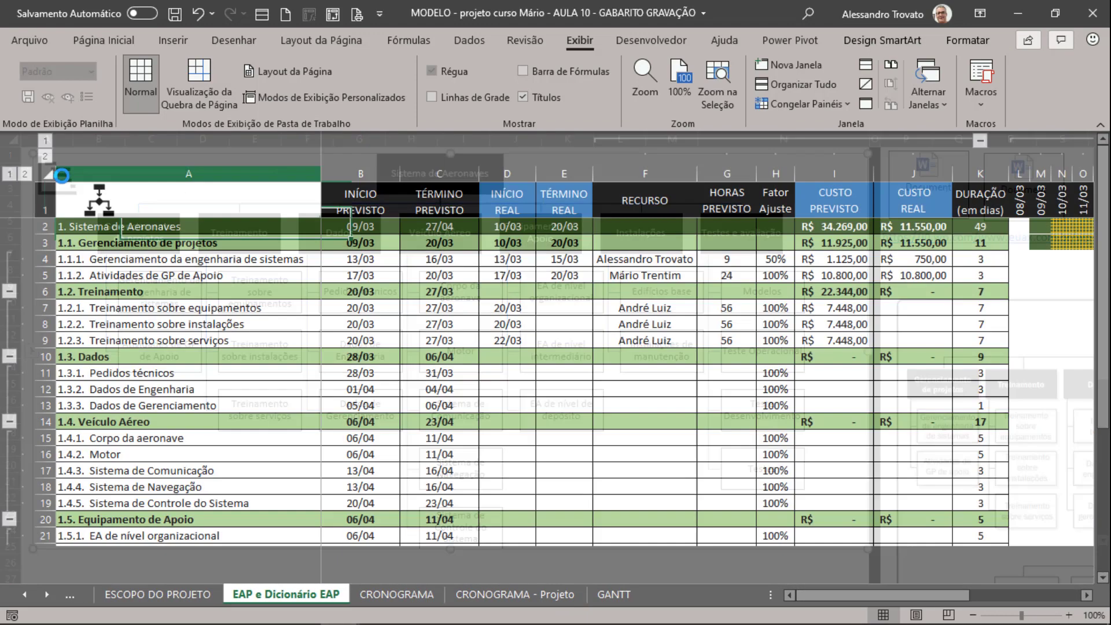
click(90, 208)
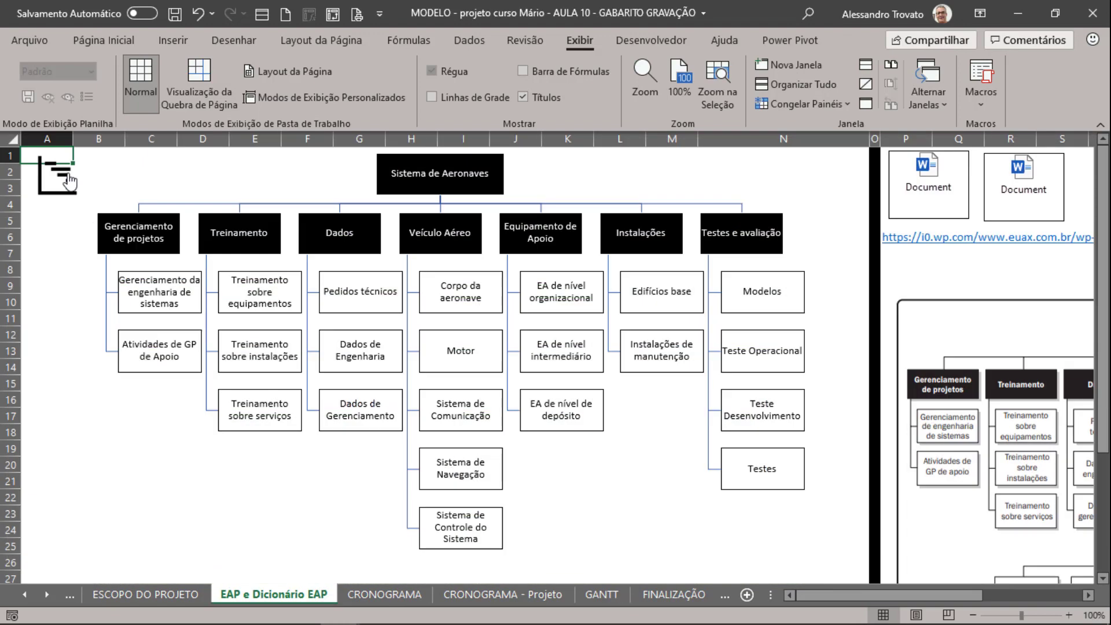
click(940, 299)
drag(936, 596, 1036, 597)
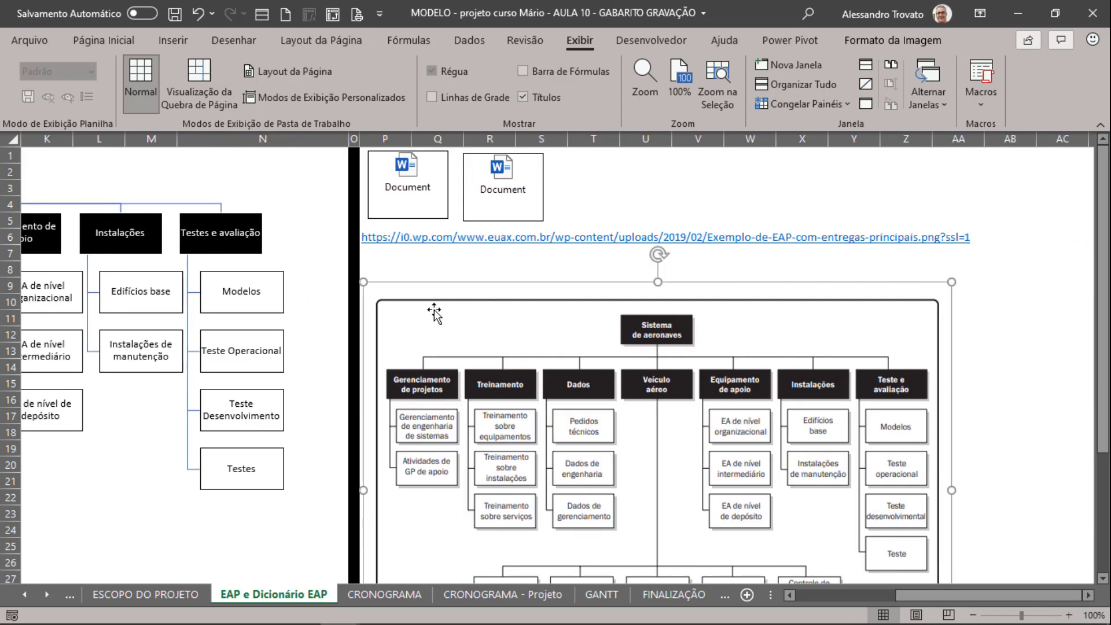
key(Delete)
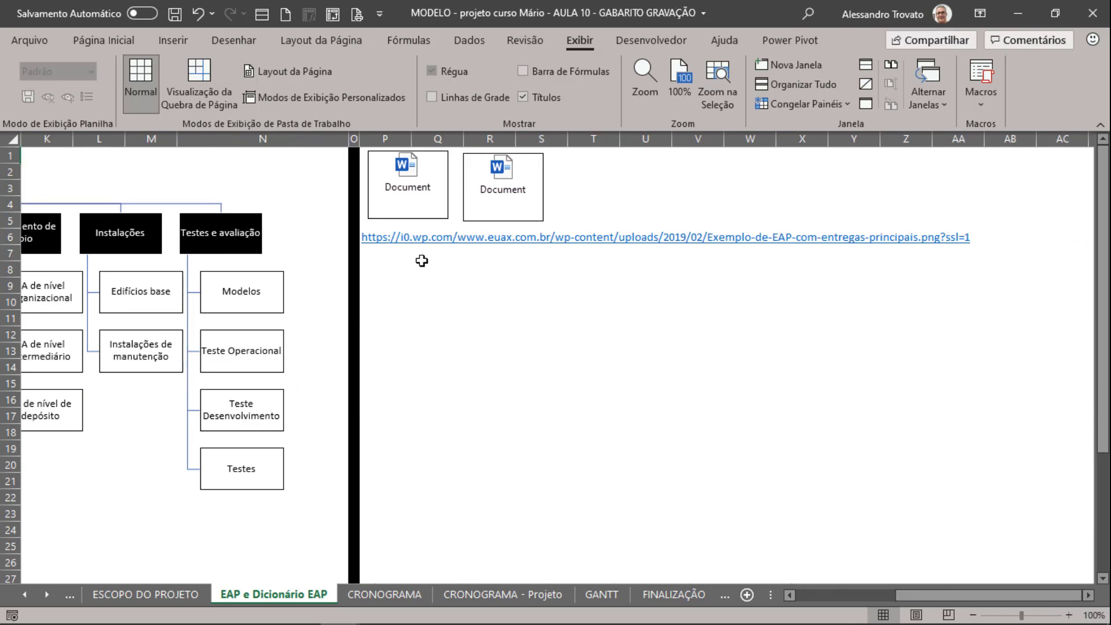
Step: Erase the pasted link text from its cell beside the WBS chart
click(435, 267)
key(Up)
key(Up)
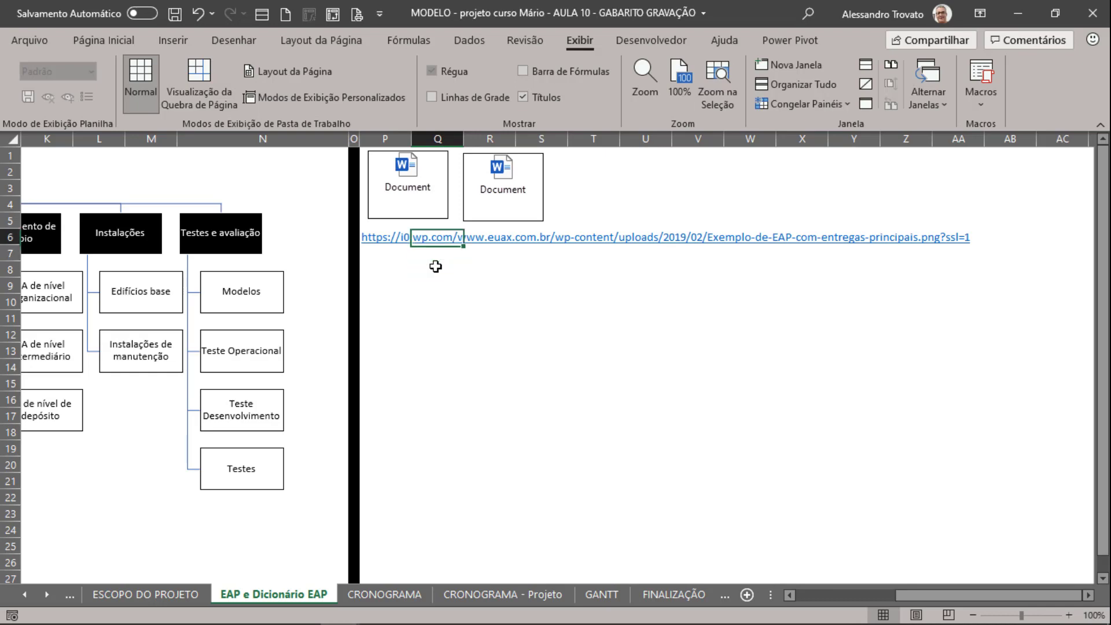
key(Left)
key(F2)
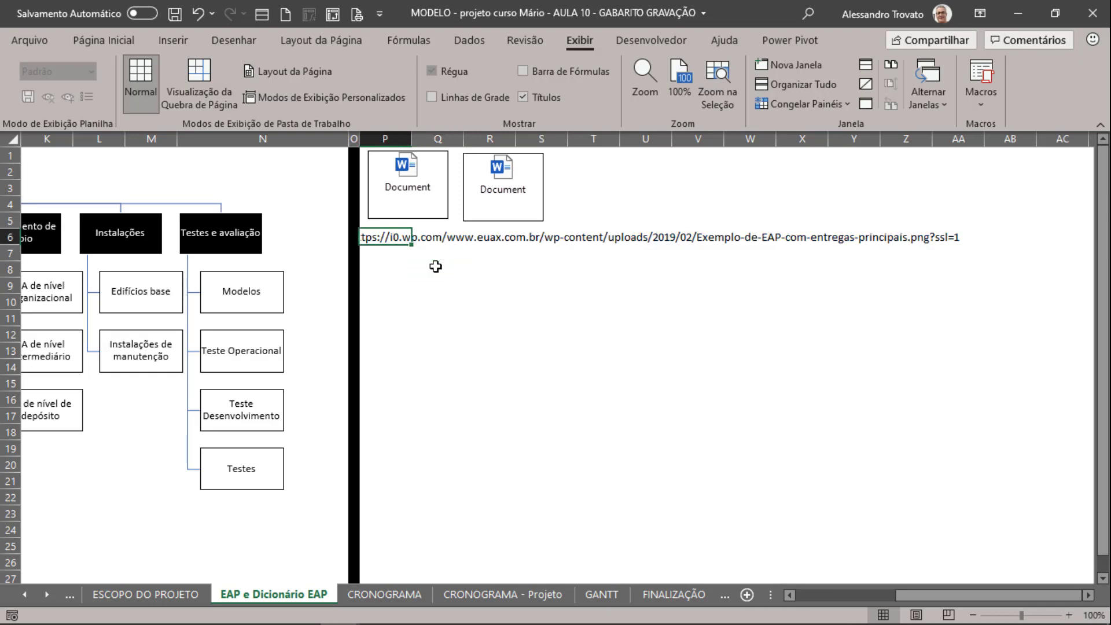
key(Left)
key(Delete)
Step: Set column O to No Fill to remove its black fill, then check the empty CRONOGRAMA sheet
scroll(435, 266, left, 5)
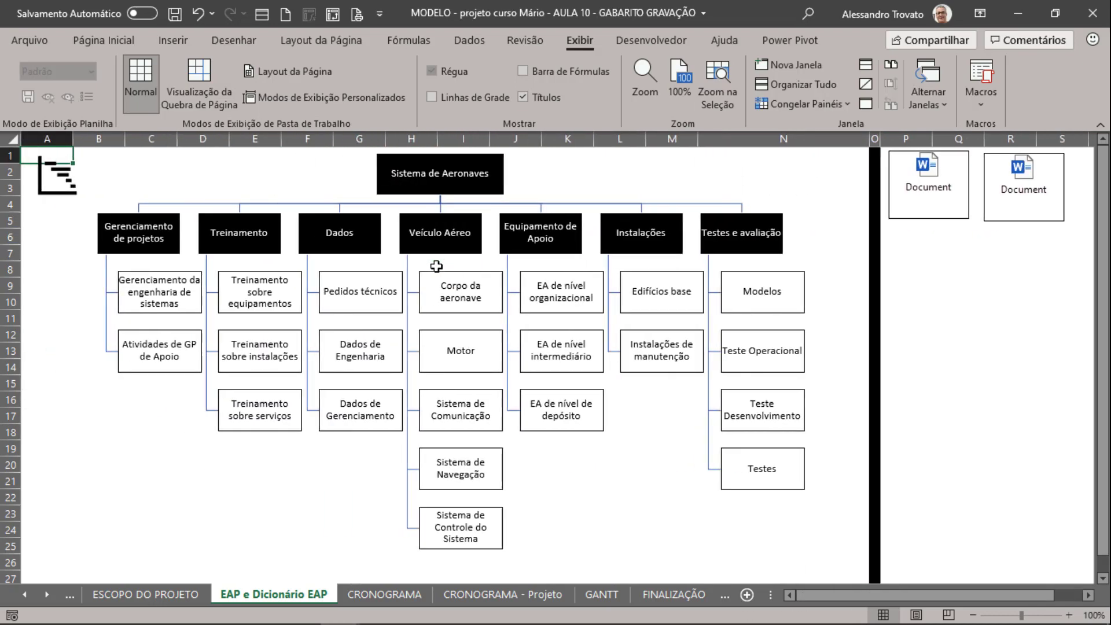
click(981, 322)
click(879, 138)
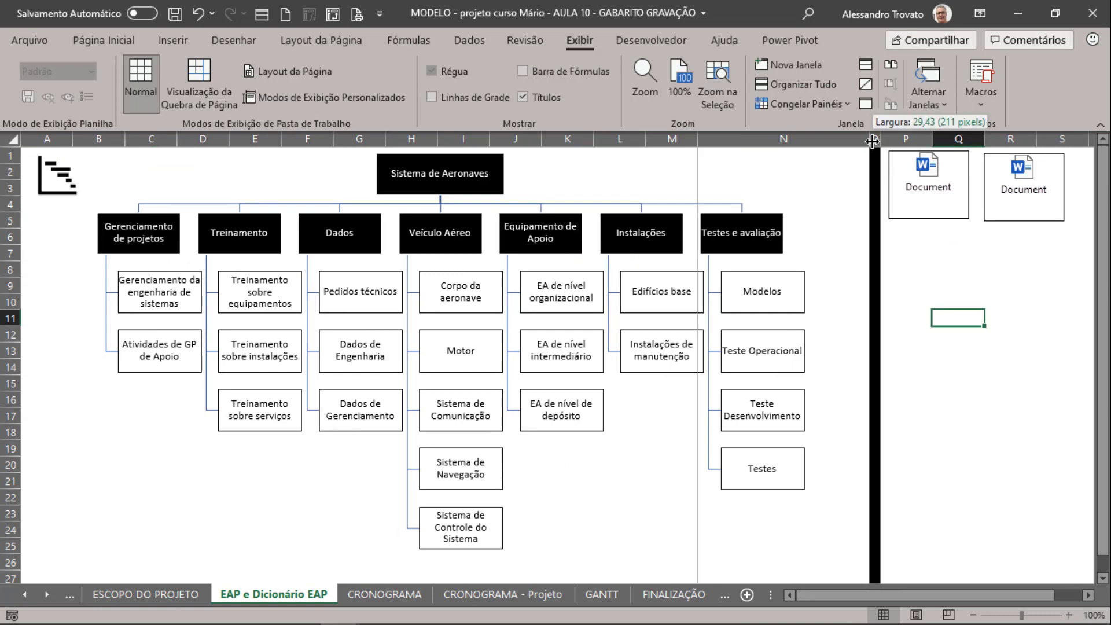
click(876, 137)
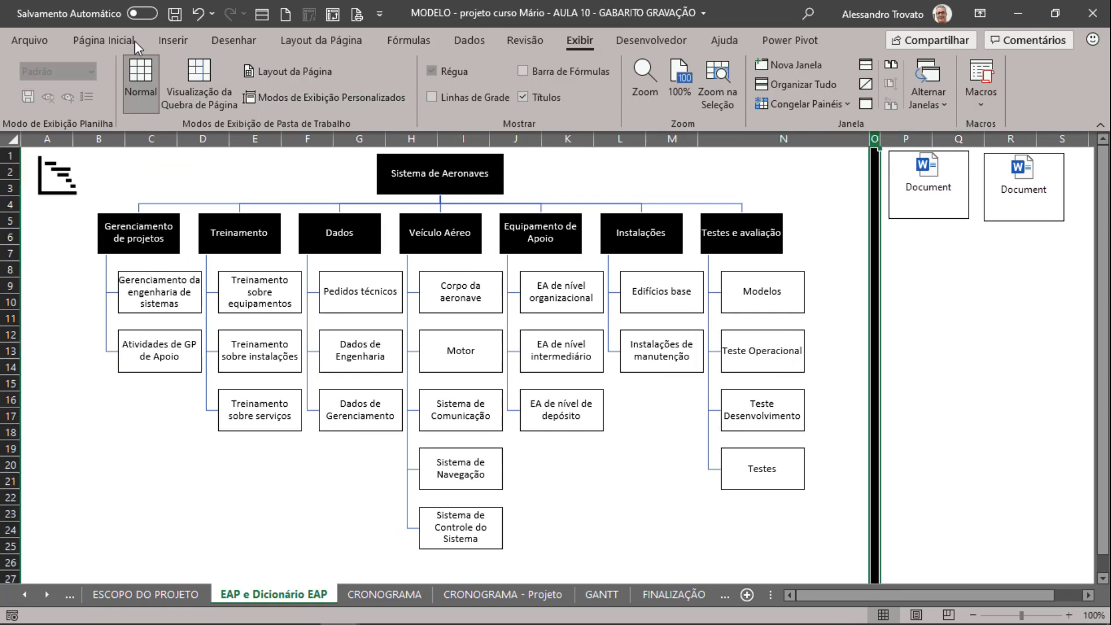
click(110, 40)
click(248, 96)
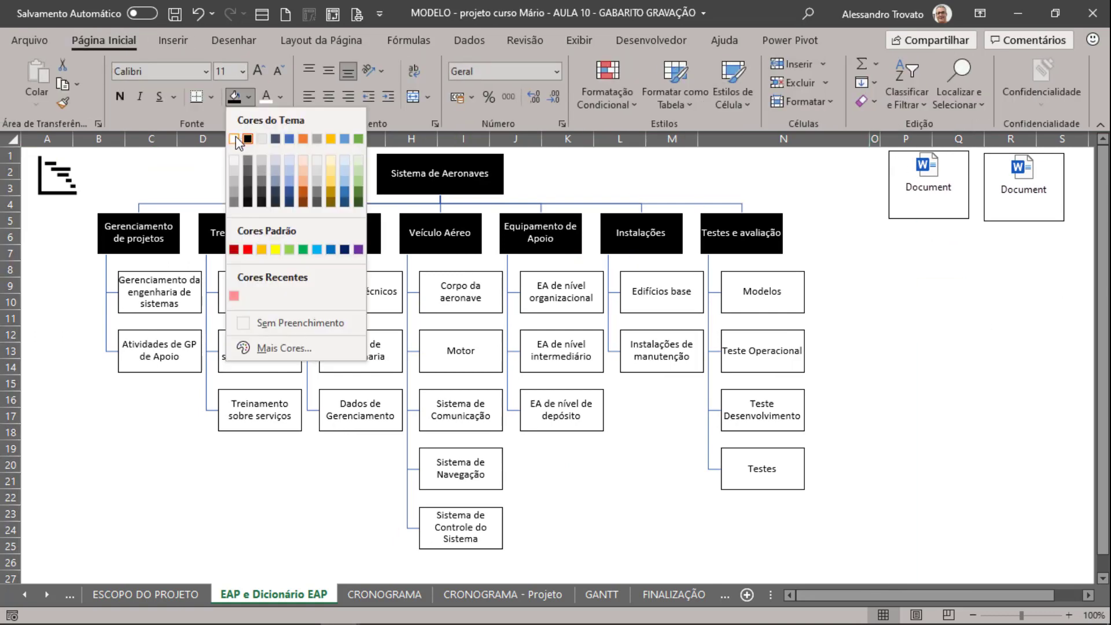
click(249, 323)
click(885, 318)
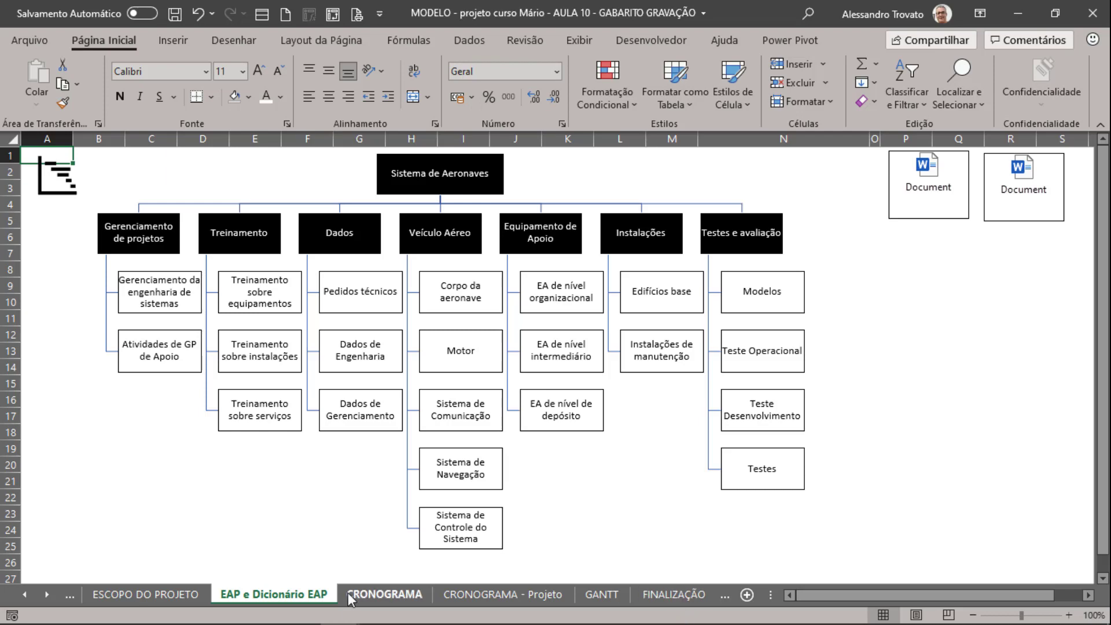
click(384, 594)
click(353, 338)
Step: Permanently delete the blank CRONOGRAMA sheet with Excluir
click(137, 266)
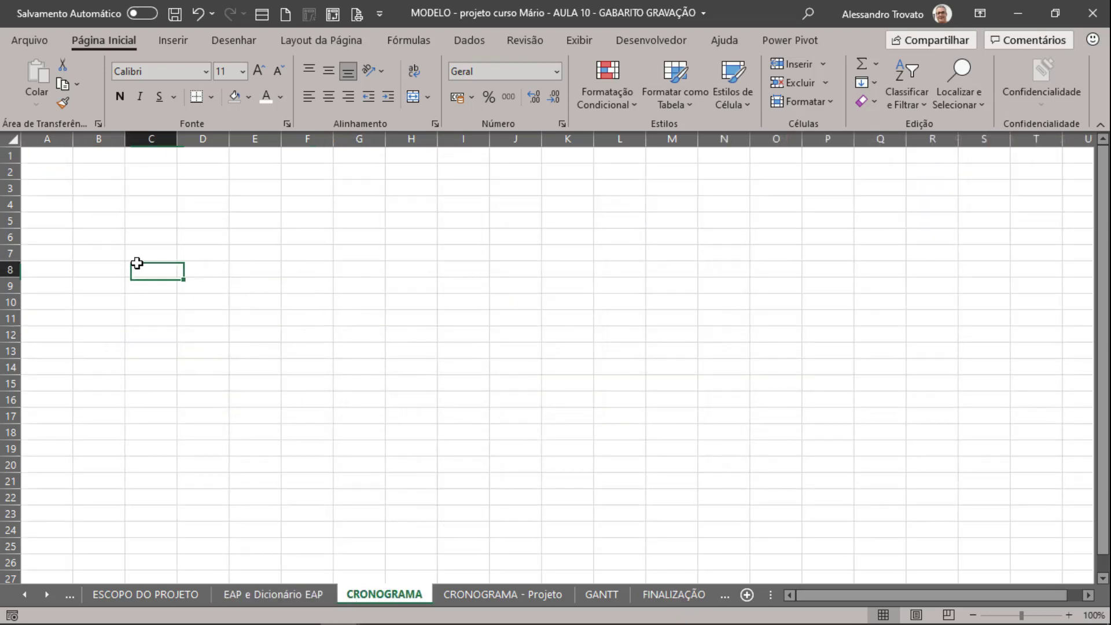
right_click(384, 594)
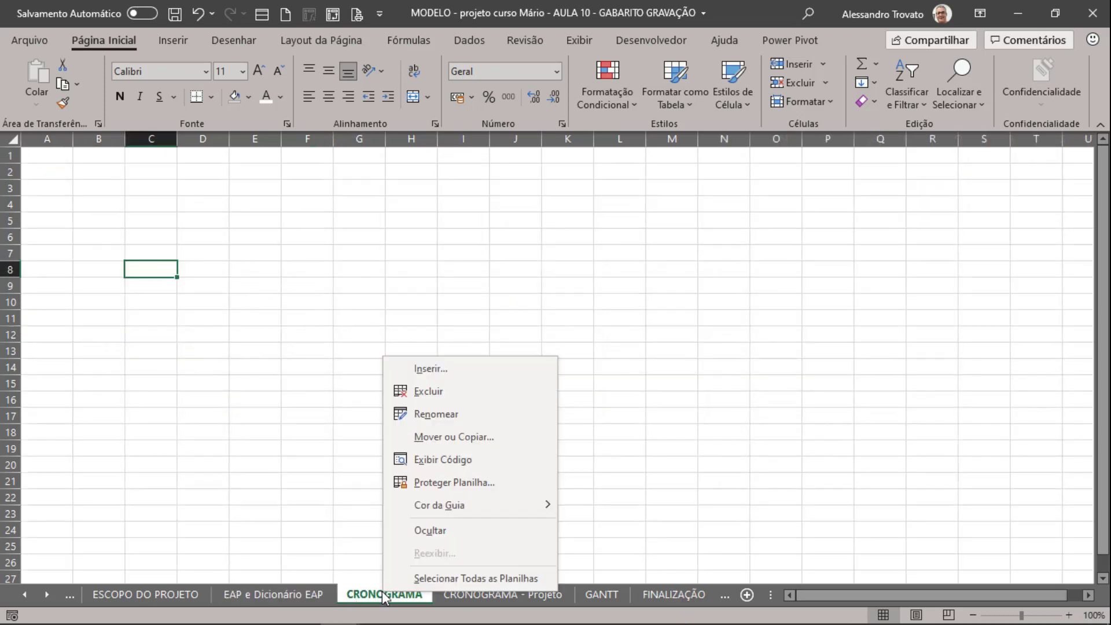
click(440, 394)
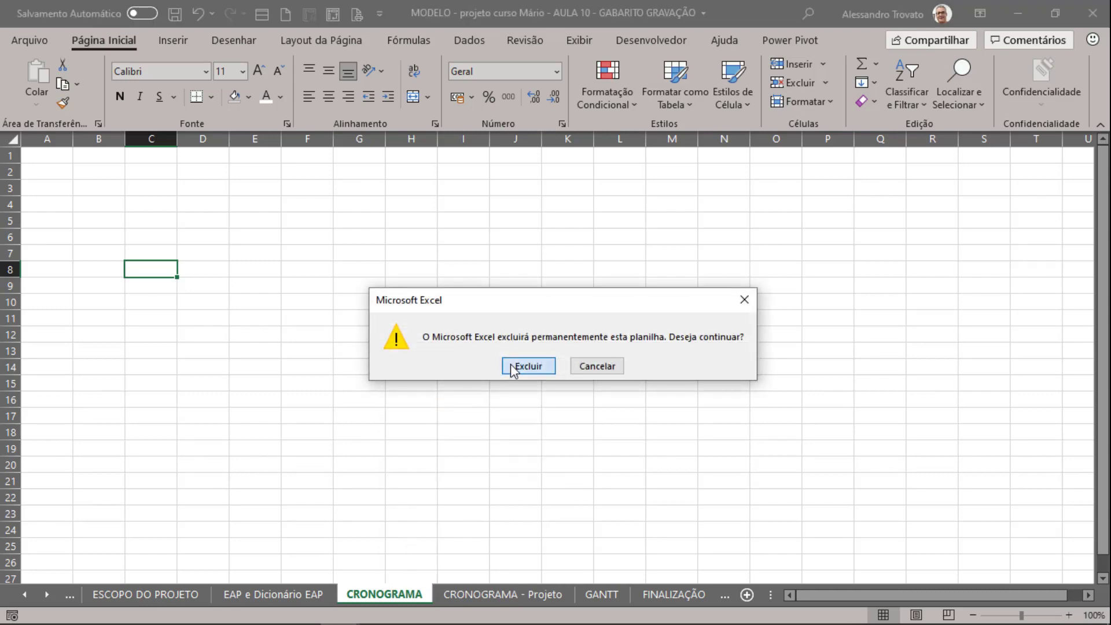
click(512, 365)
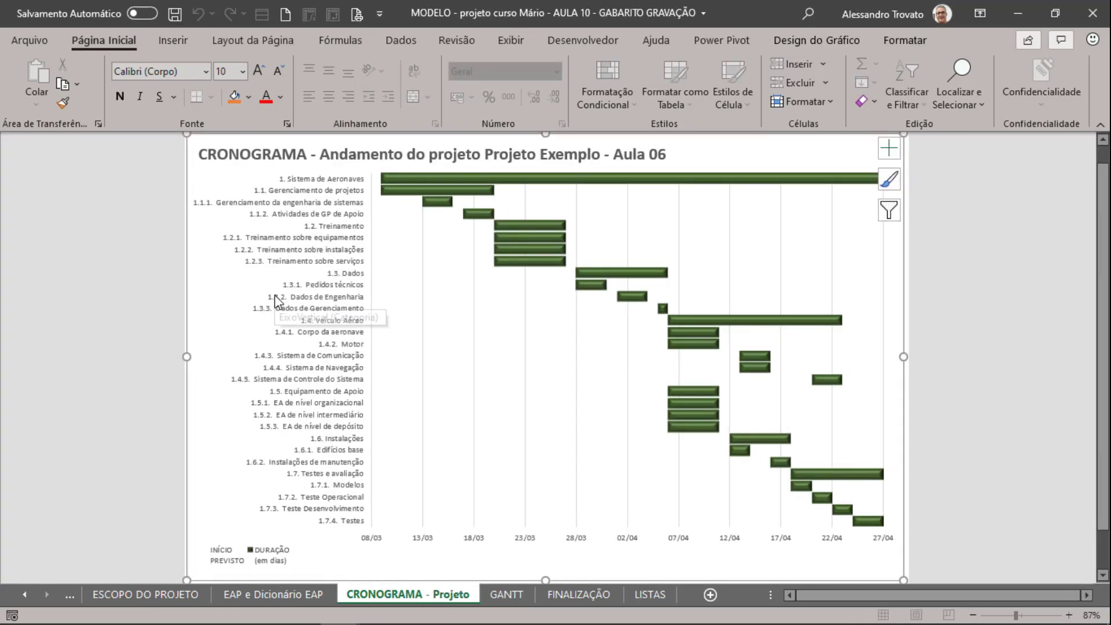
Step: On the GANTT sheet, enter real finish dates 27/03, 26/03 and 24/03 for the Treinamento tasks
click(506, 592)
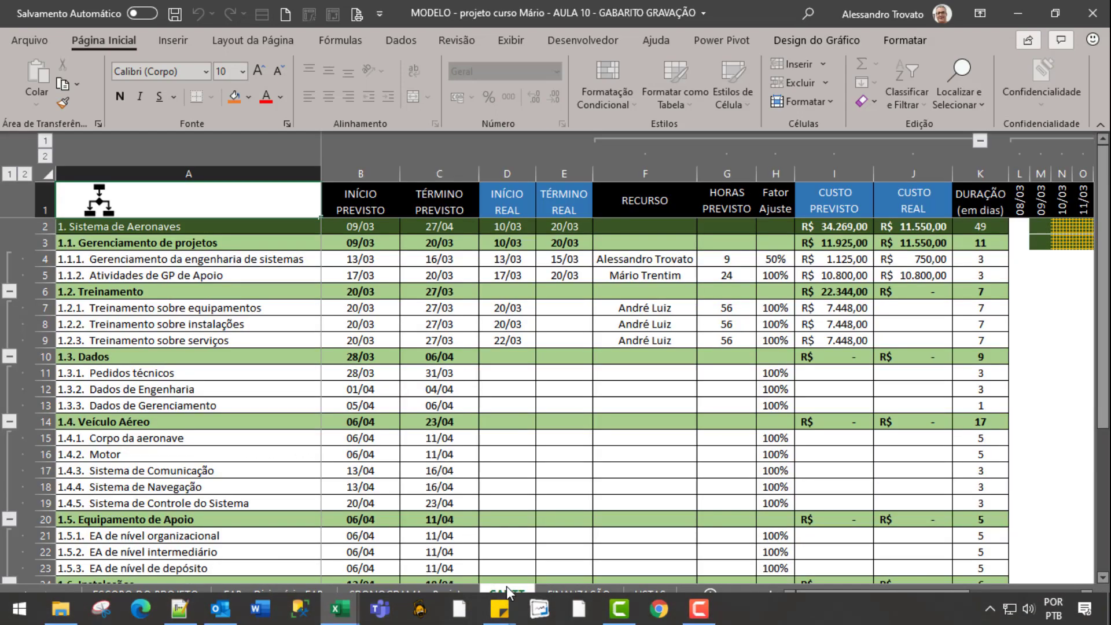
key(ctrl+Home)
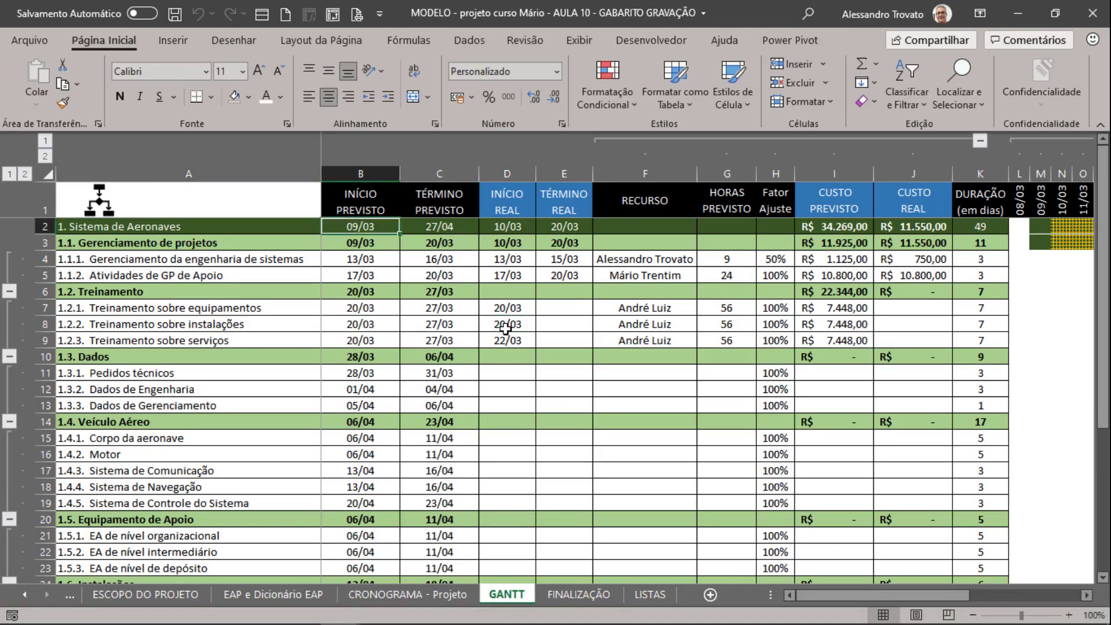
click(573, 306)
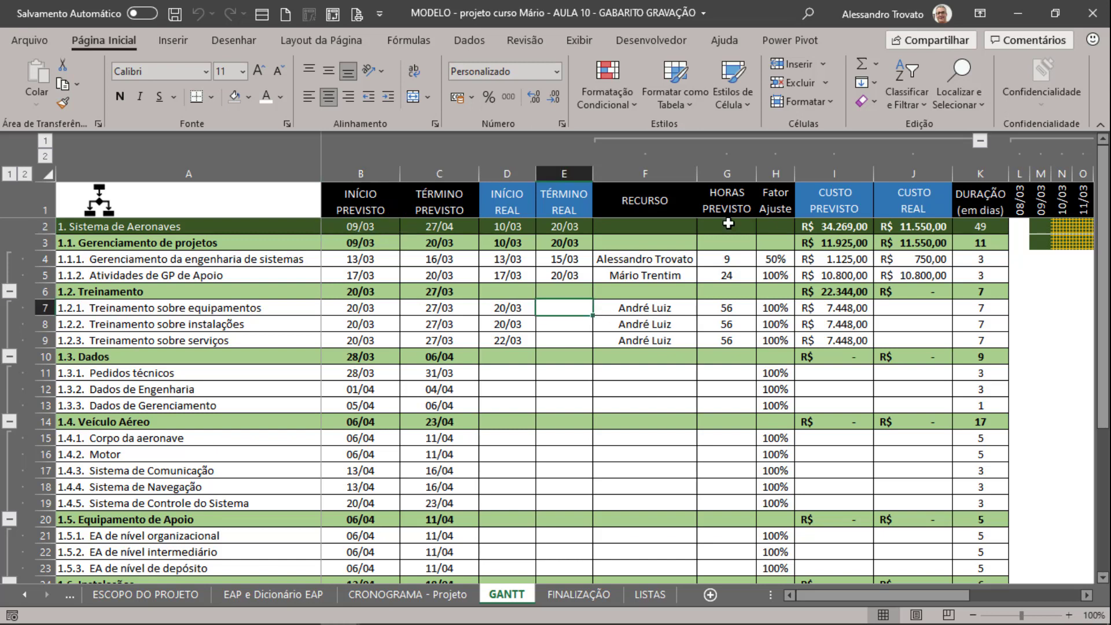
text(27/03)
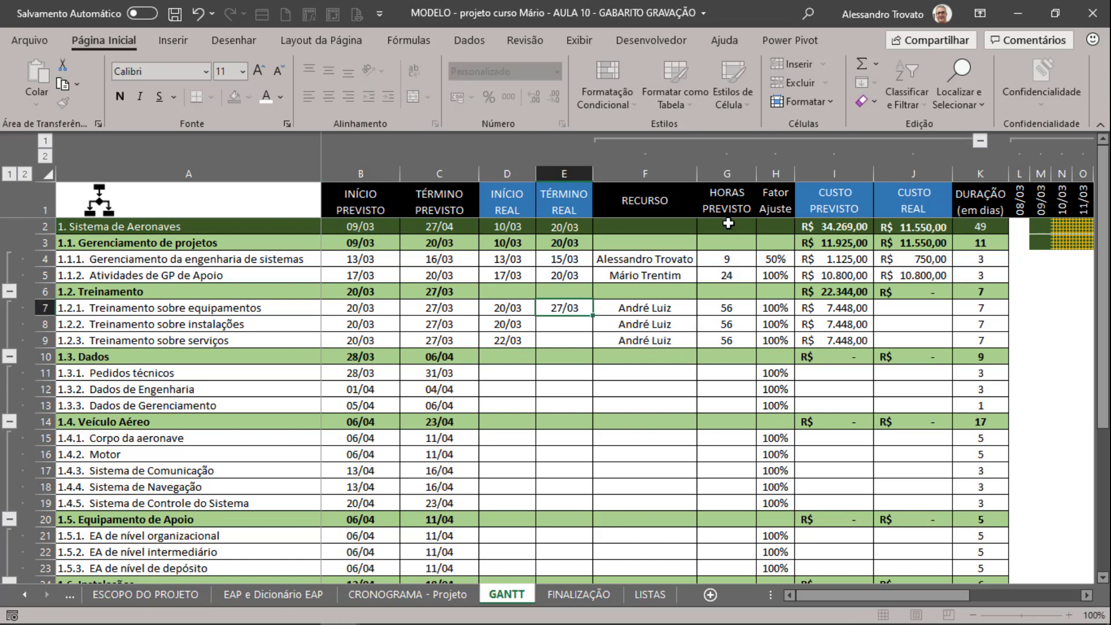
key(Return)
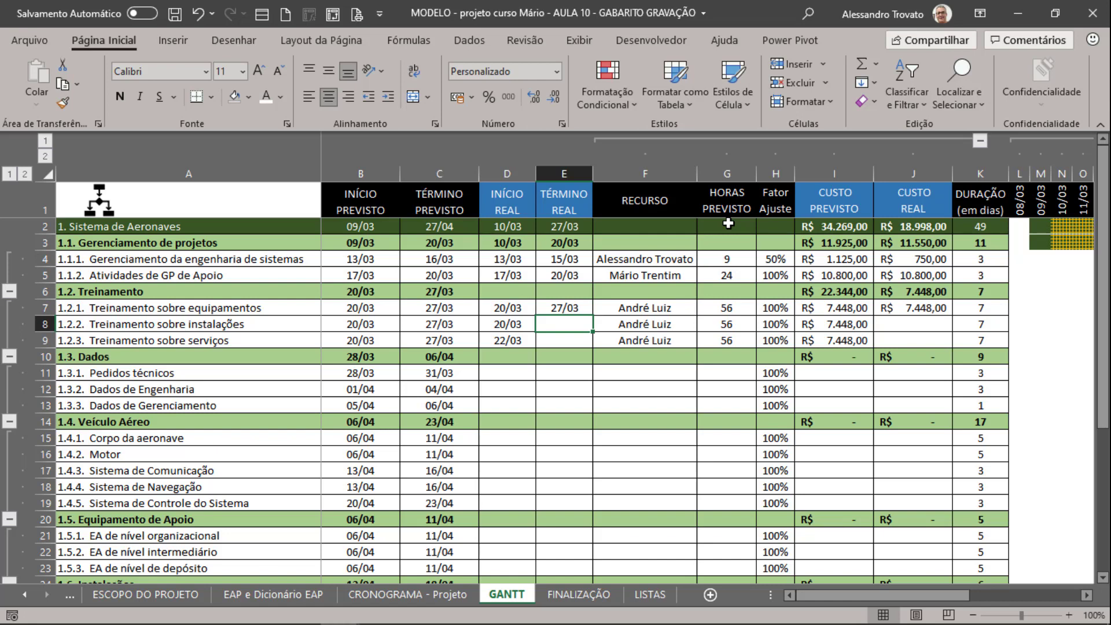
text(26/03)
key(Return)
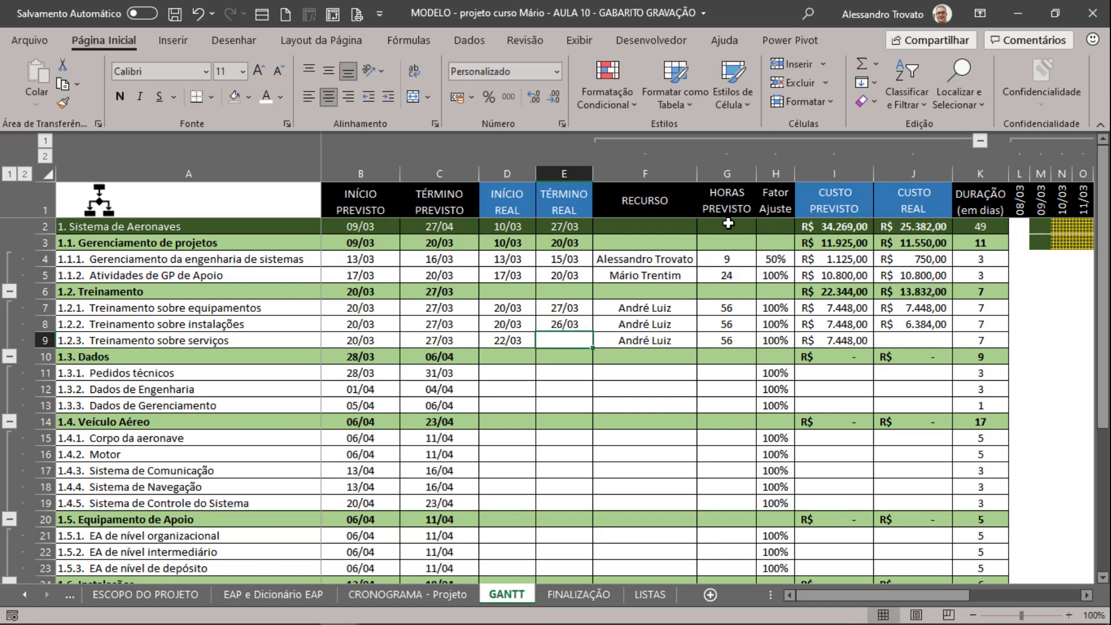
text(24/03)
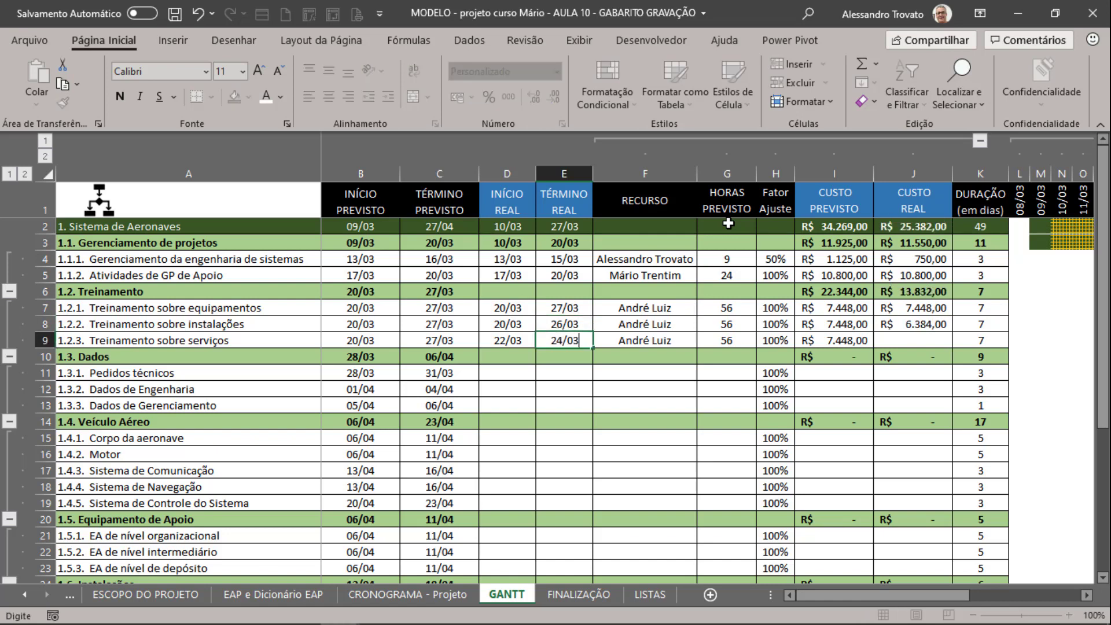
key(Return)
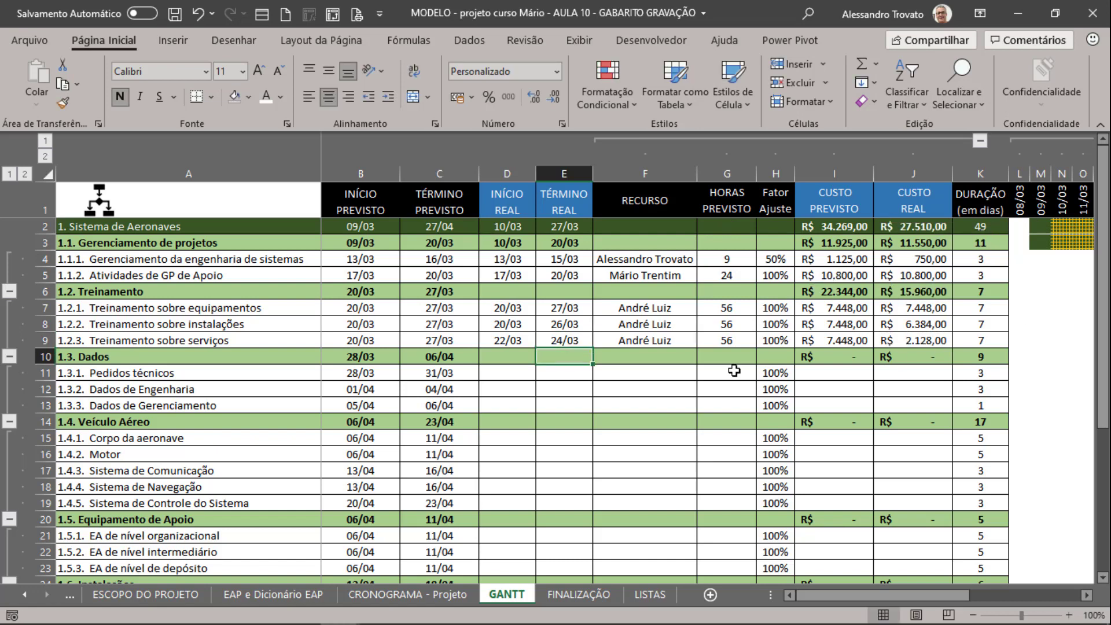
Step: Enter real start dates 28/03 and 01/04 and real finish dates 31/03 and 04/04
click(525, 375)
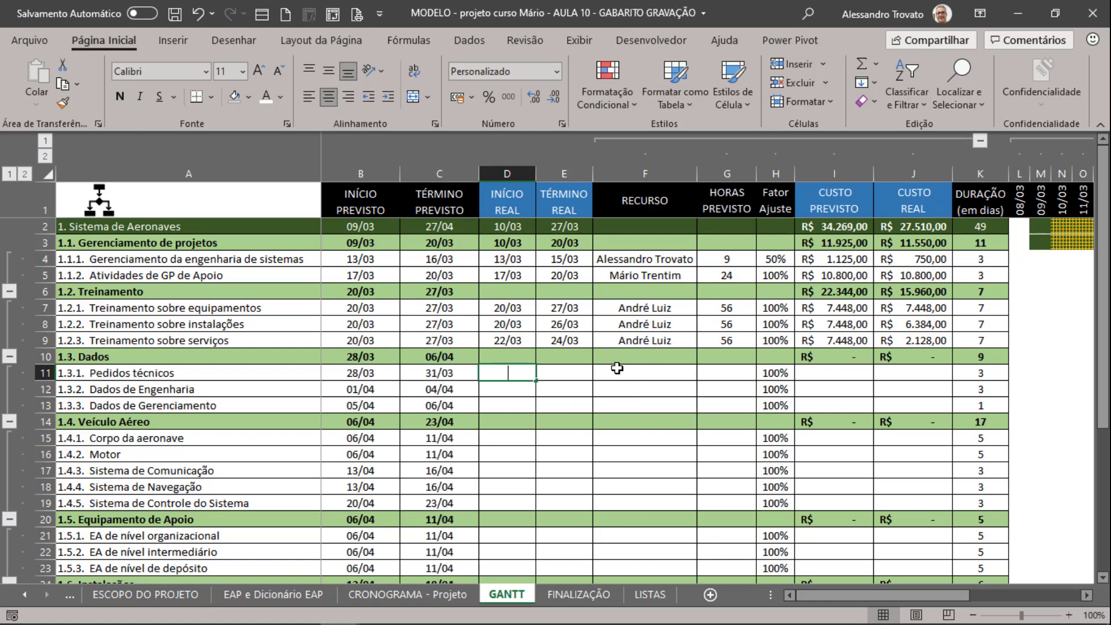
text(28/03)
key(Return)
text(01/)
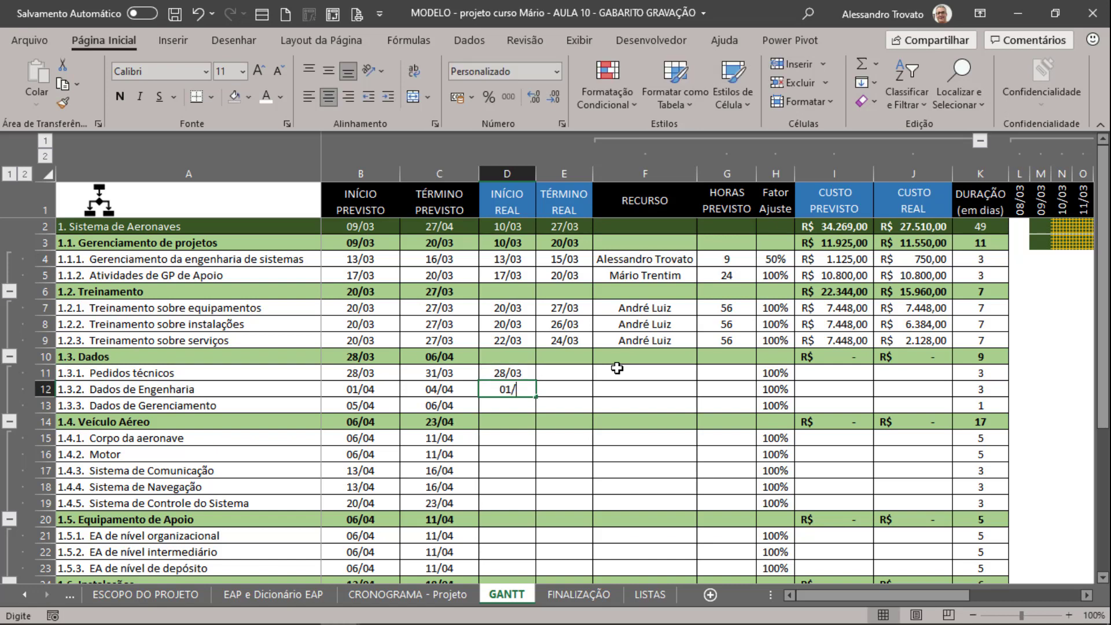
text(04)
key(Return)
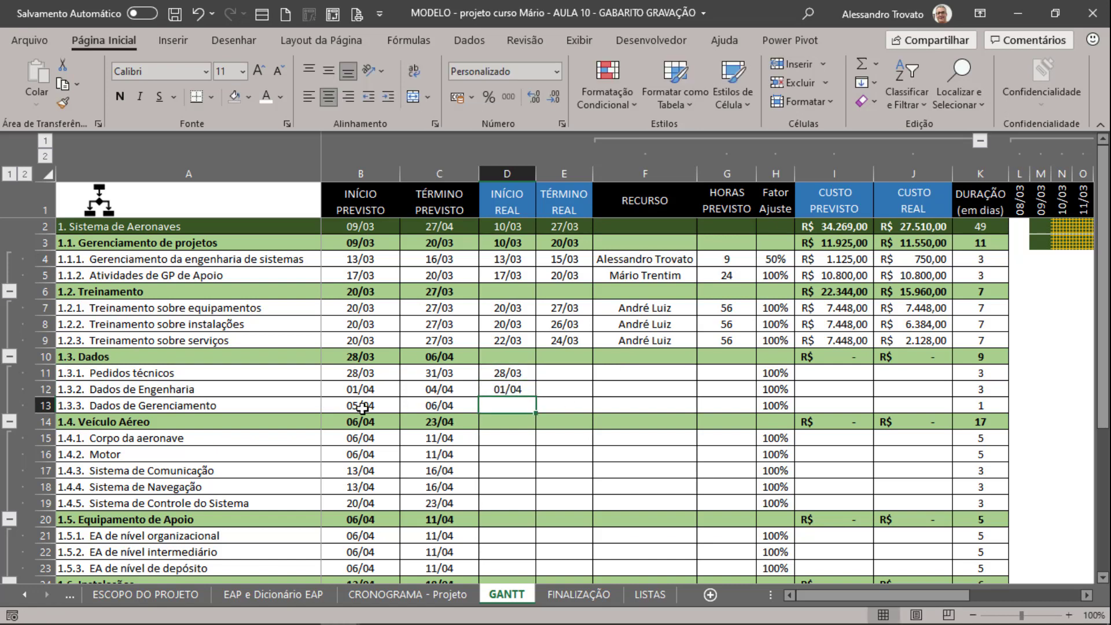
click(561, 373)
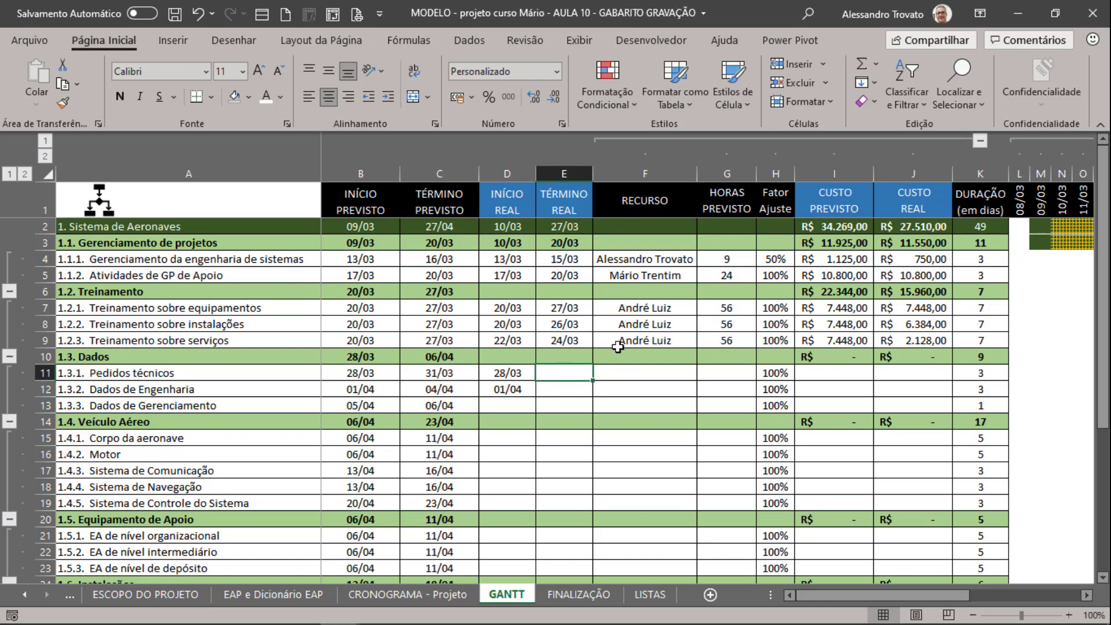
text(31/03)
key(Return)
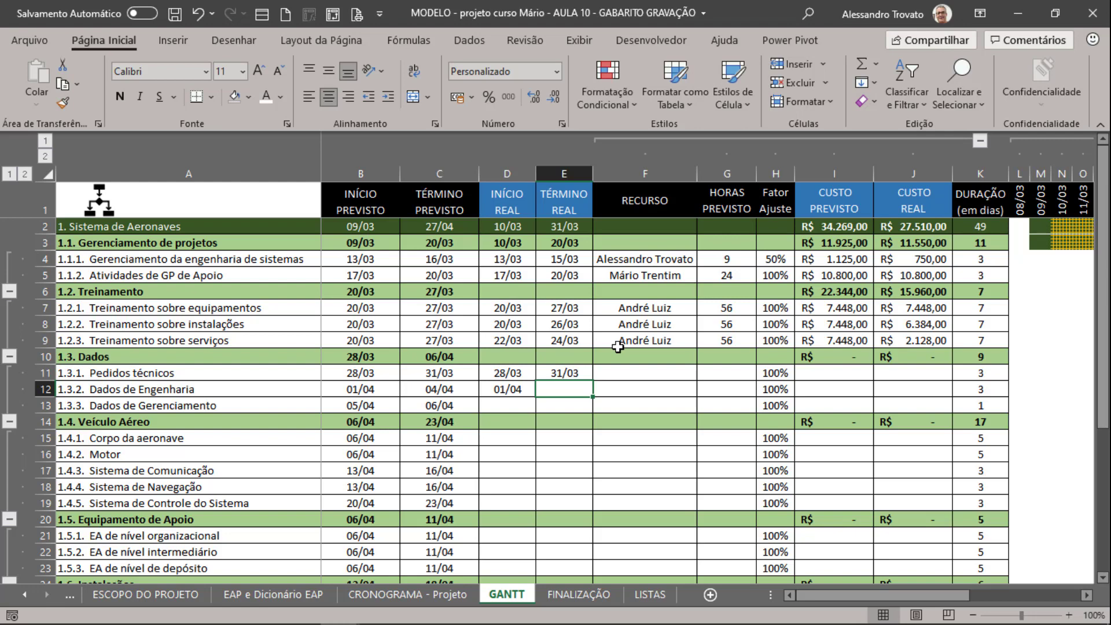
text(04/04)
key(Return)
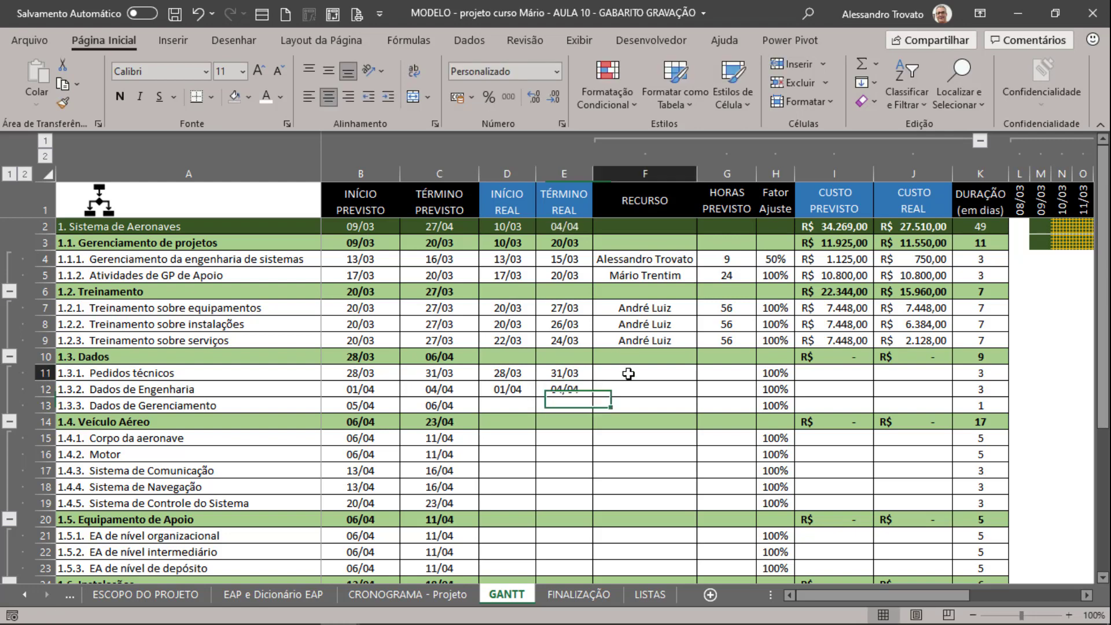
Step: Assign a resource from the dropdown to Pedidos técnicos and Dados de Engenharia
click(628, 374)
click(704, 373)
click(622, 437)
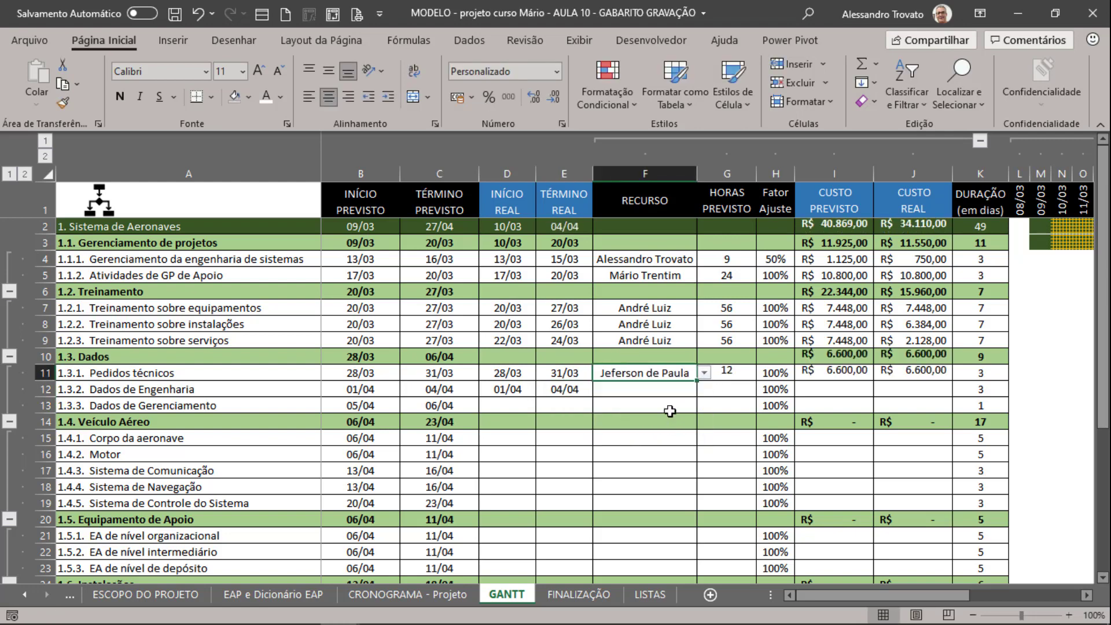
click(664, 390)
click(704, 389)
click(637, 447)
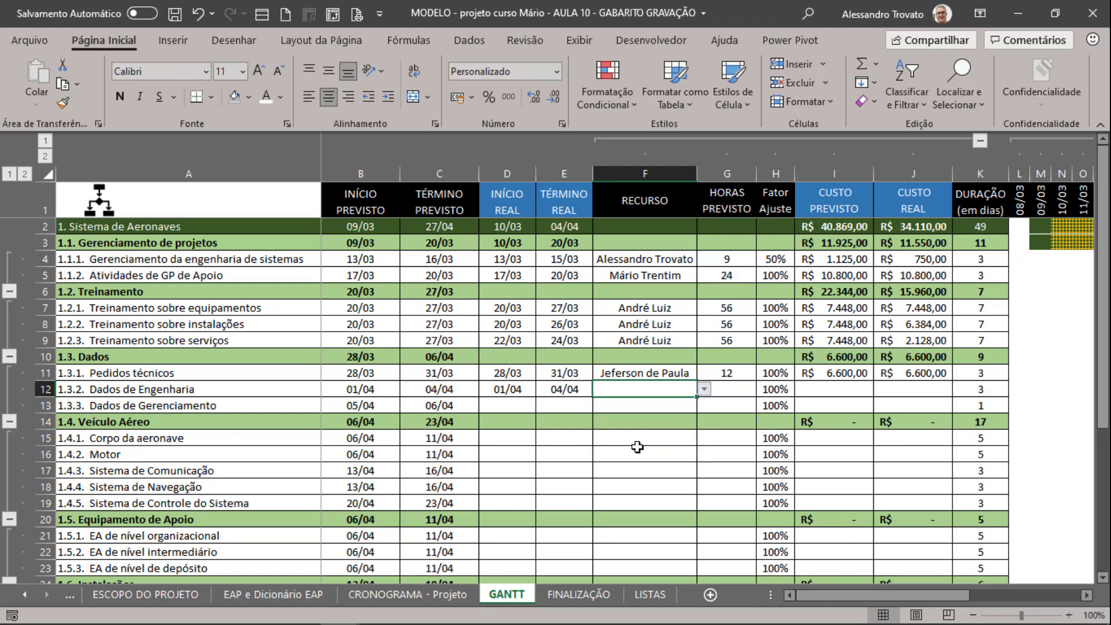
click(532, 403)
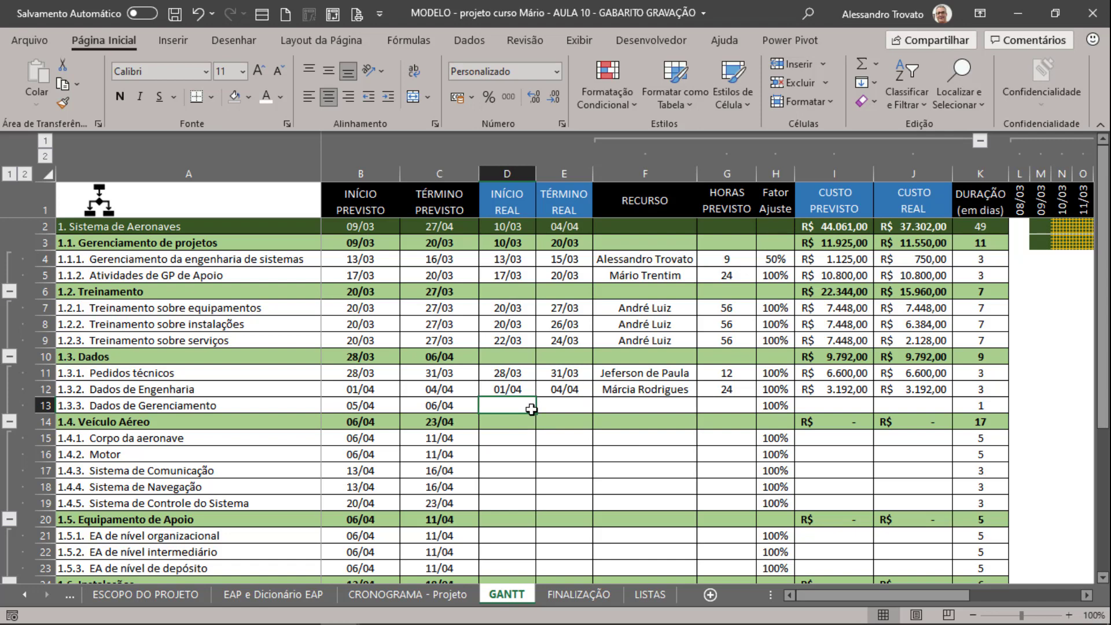
Step: Review the FINALIZAÇÃO sheet by scrolling through it, then move to the neighbouring GANTT sheet
click(578, 595)
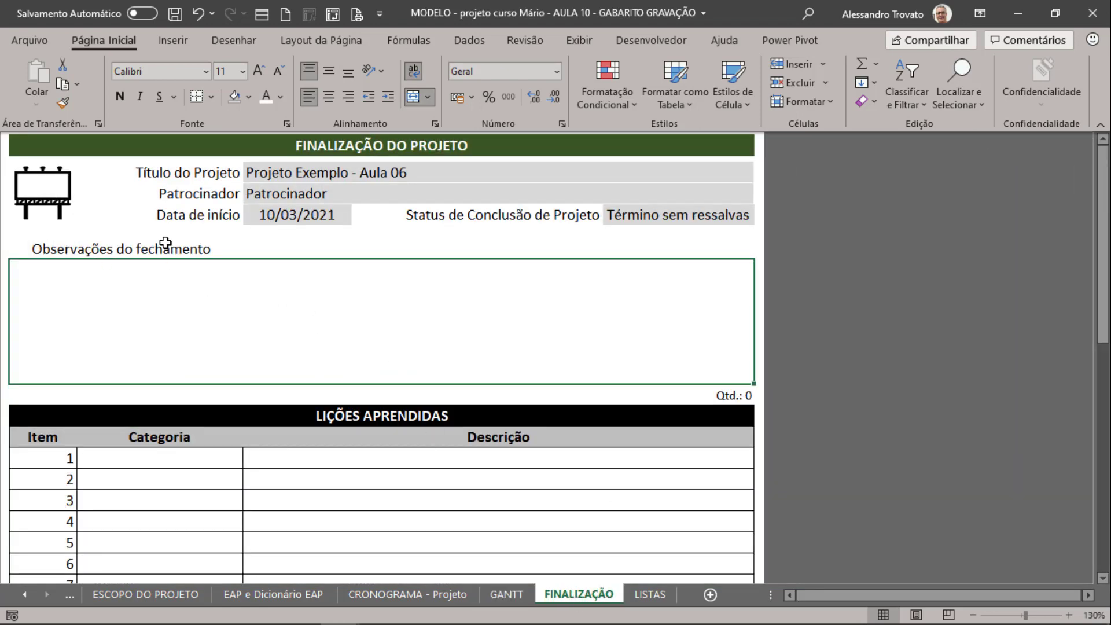
scroll(416, 313, down, 6)
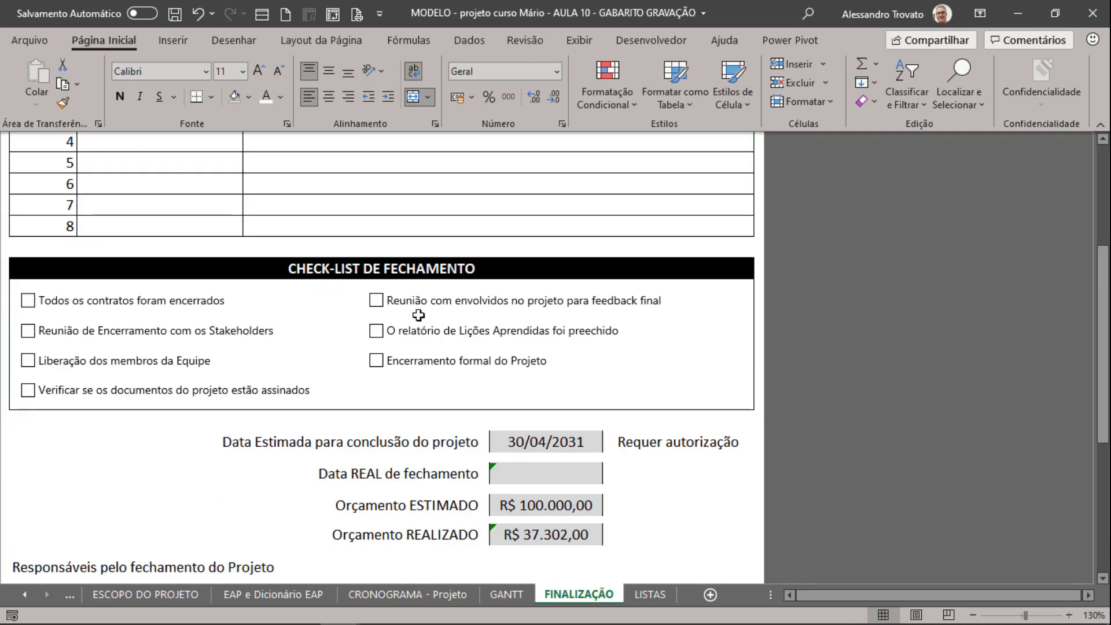
scroll(405, 359, down, 1)
scroll(386, 417, down, 4)
scroll(385, 418, up, 1)
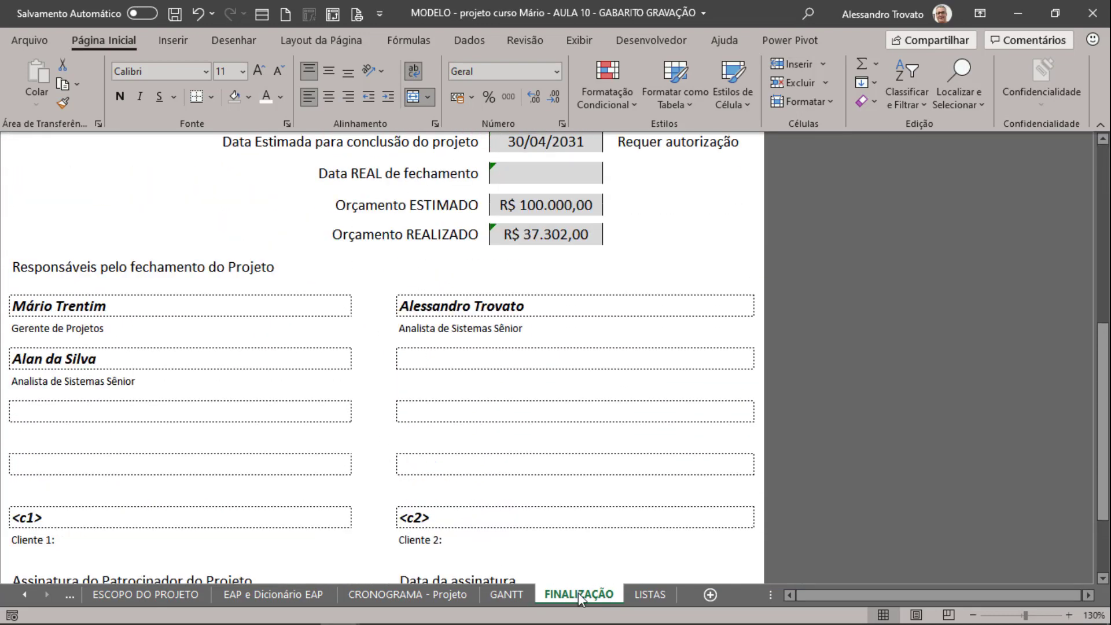
scroll(578, 592, up, 4)
scroll(430, 376, up, 6)
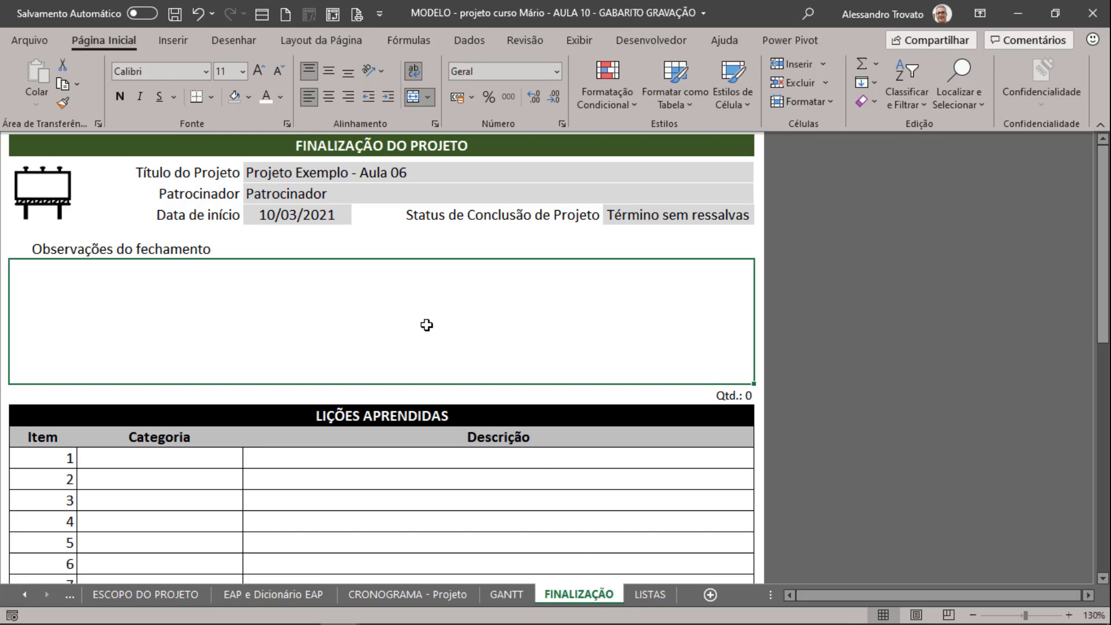
key(ctrl+Page_Up)
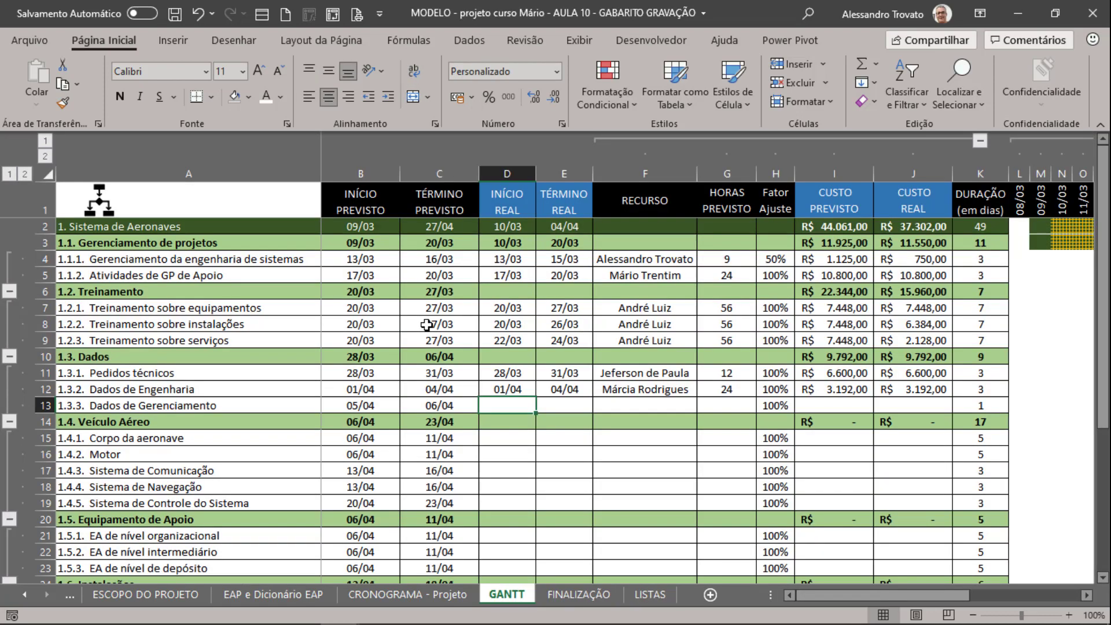
Step: Hide the LISTAS sheet with Ocultar from its tab menu
click(650, 595)
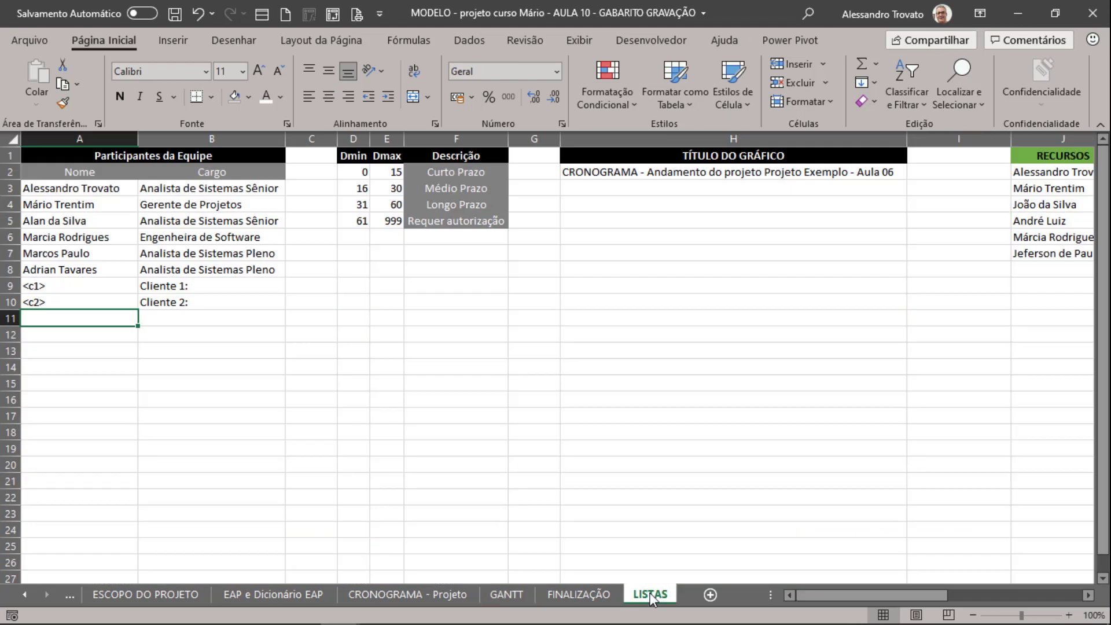
right_click(650, 596)
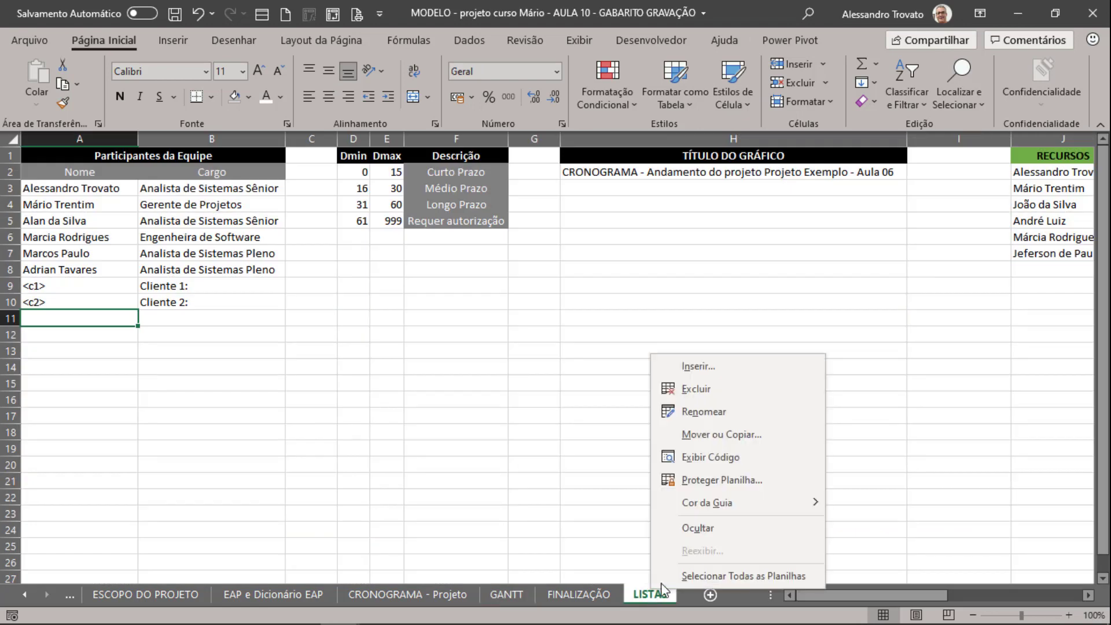
click(697, 531)
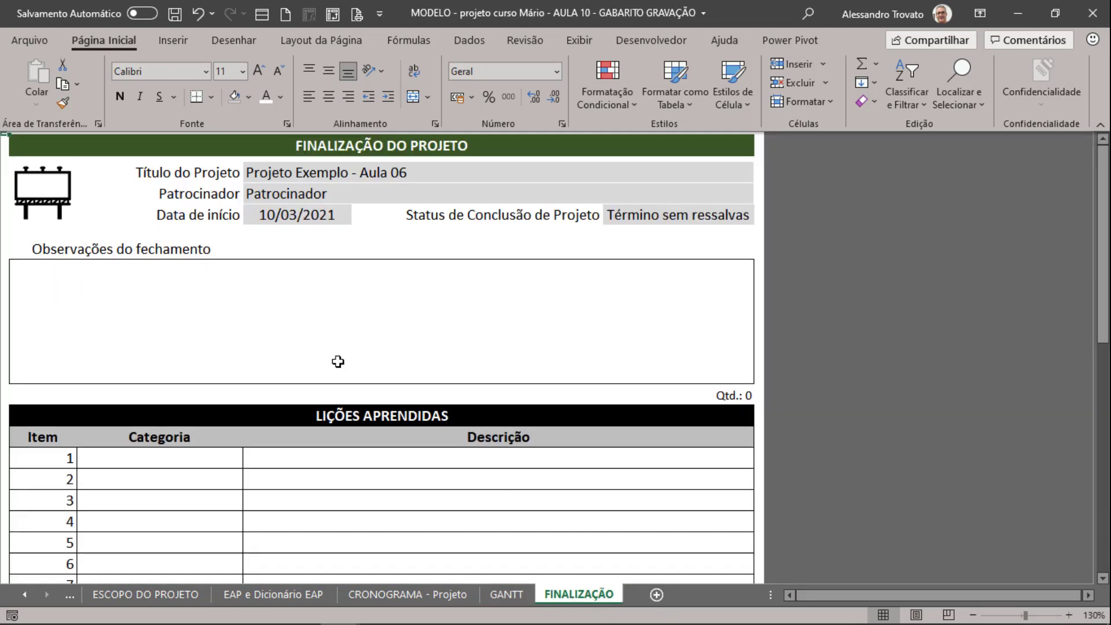
Step: On FINALIZAÇÃO, set the completion status to Cancelado, then restore Término sem ressalvas
click(314, 333)
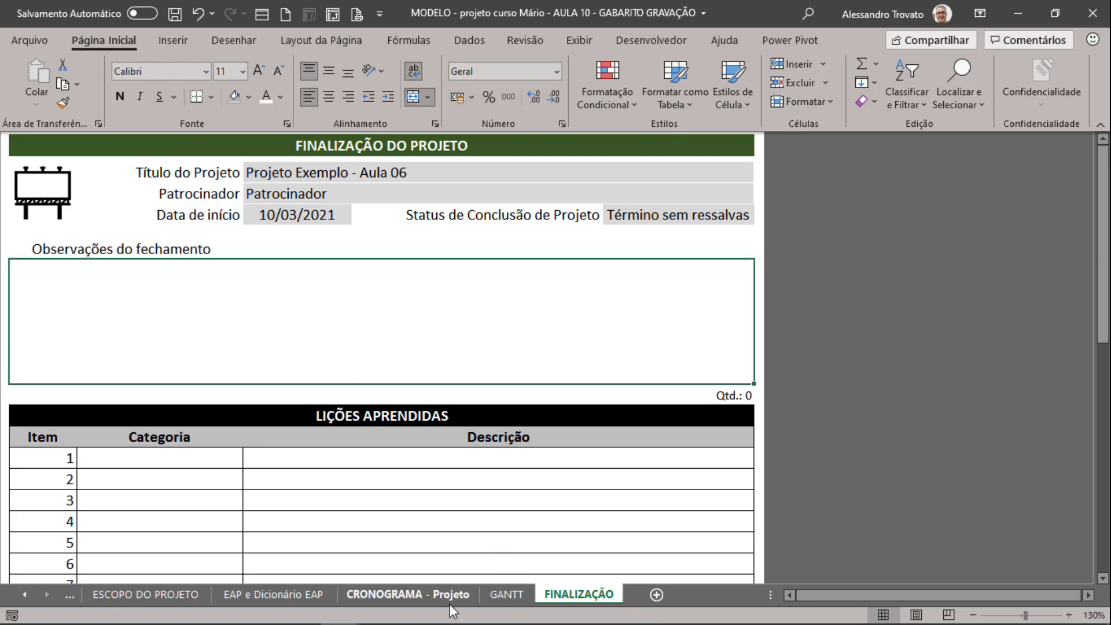
click(333, 170)
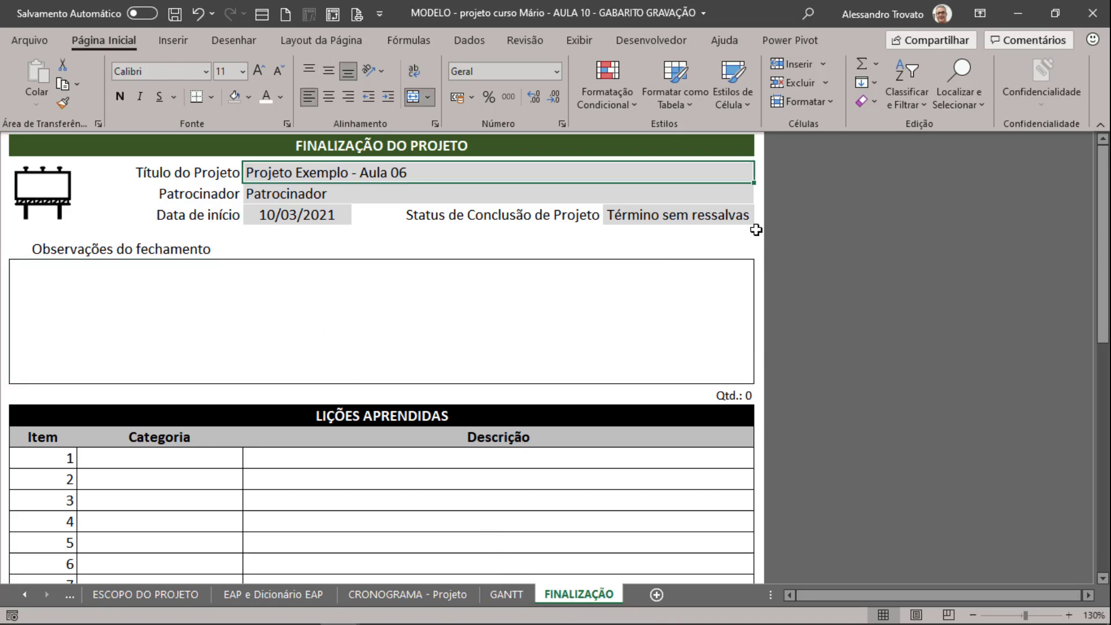
click(725, 221)
click(756, 217)
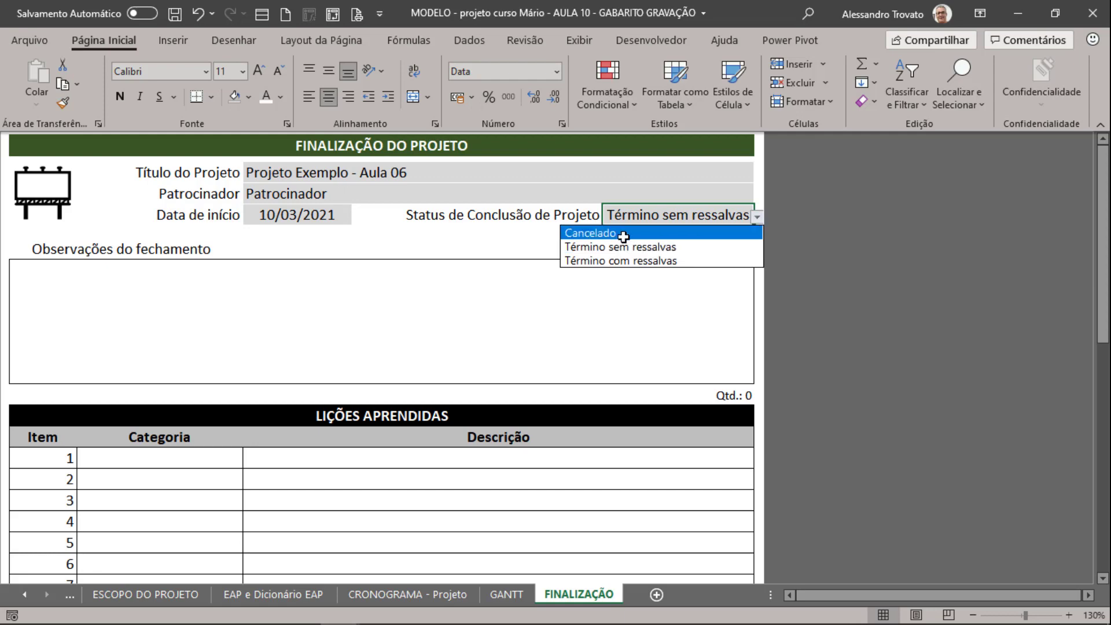
click(623, 233)
click(756, 217)
click(663, 247)
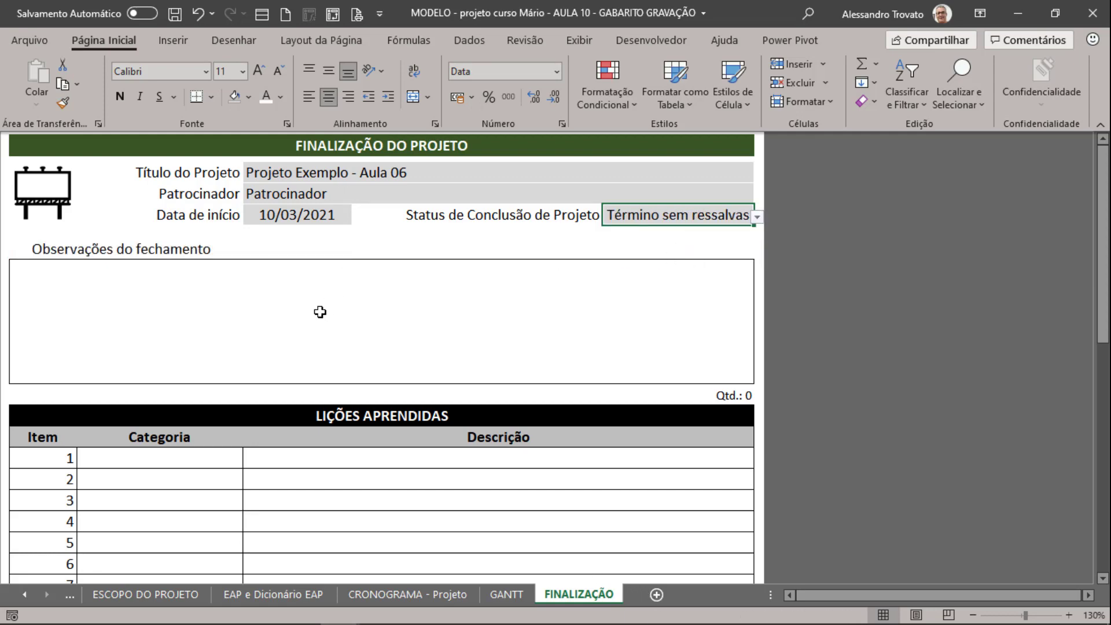
Step: Unhide LISTAS via Reexibir and review its cells H14, B7 and B13
right_click(578, 598)
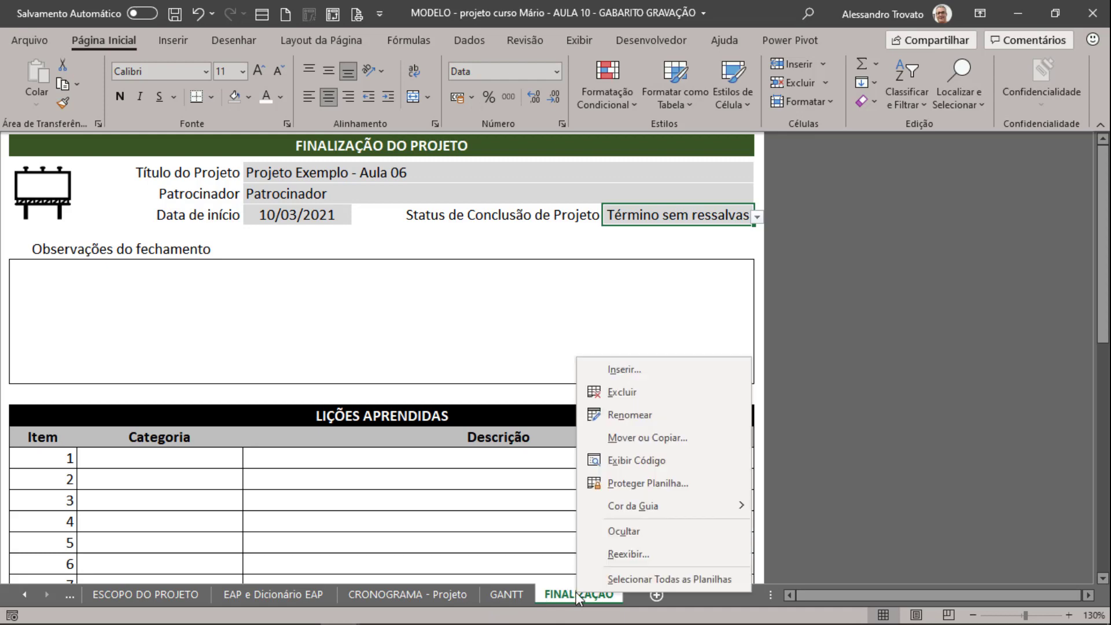
click(636, 555)
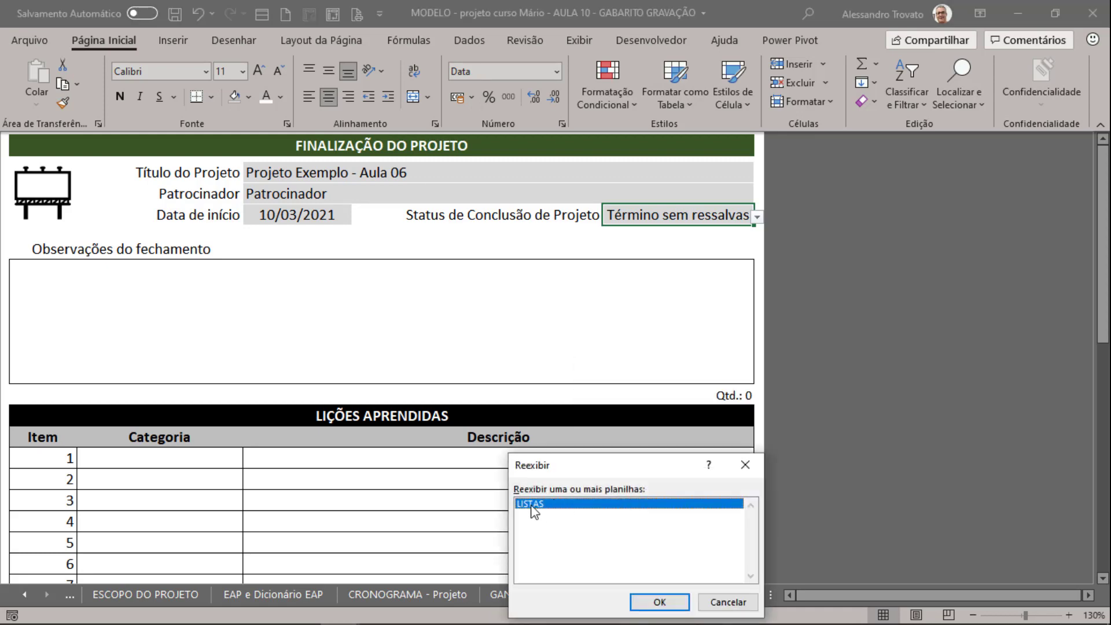
click(638, 602)
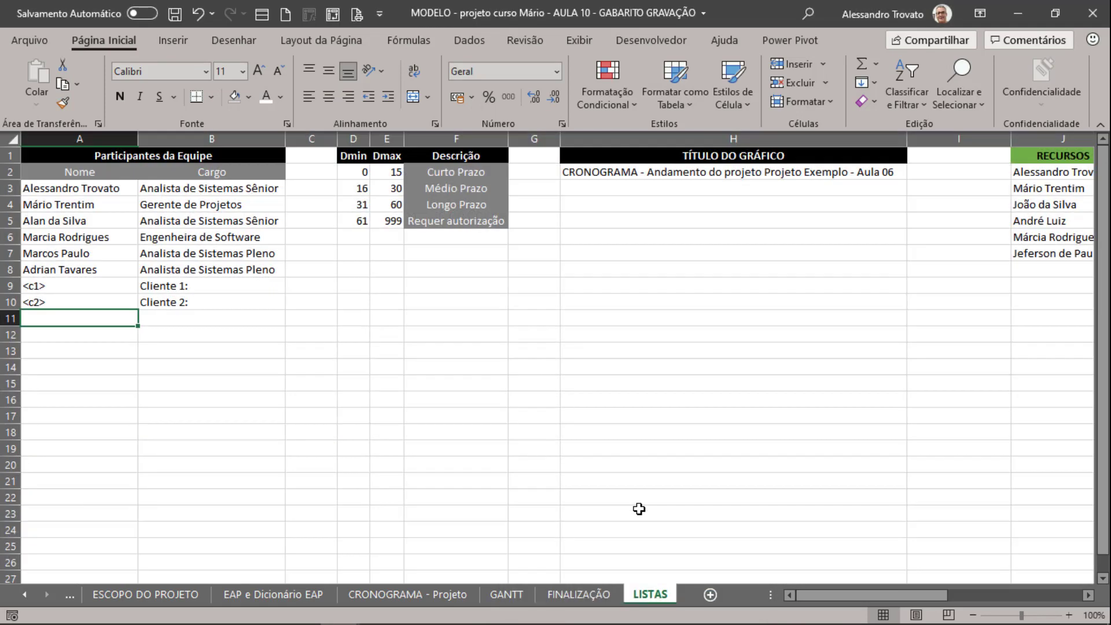
click(663, 374)
click(215, 254)
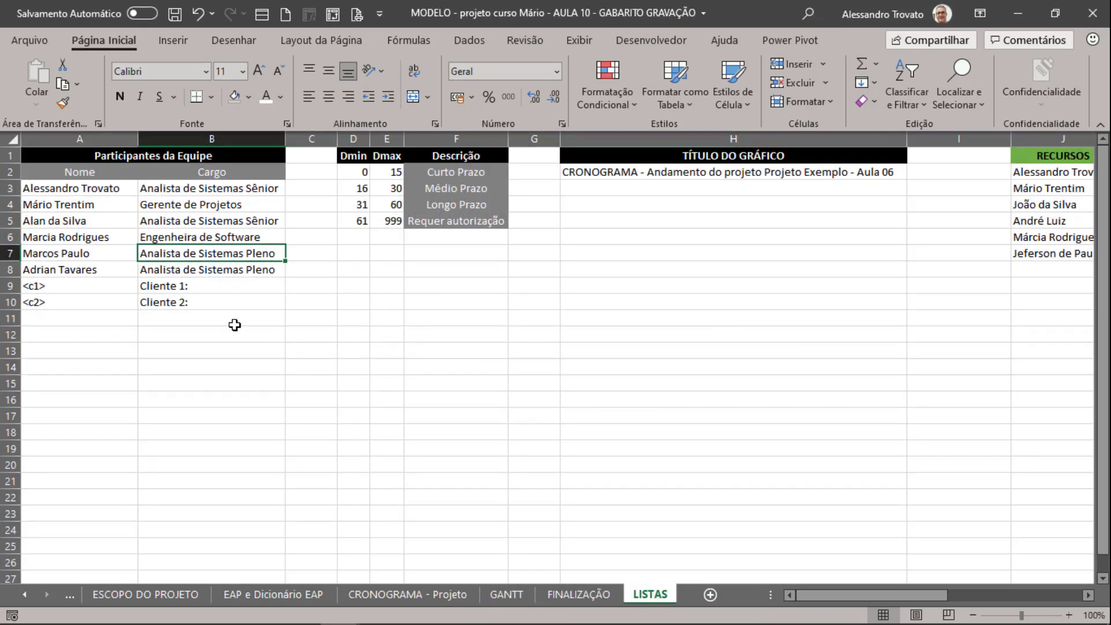
click(221, 346)
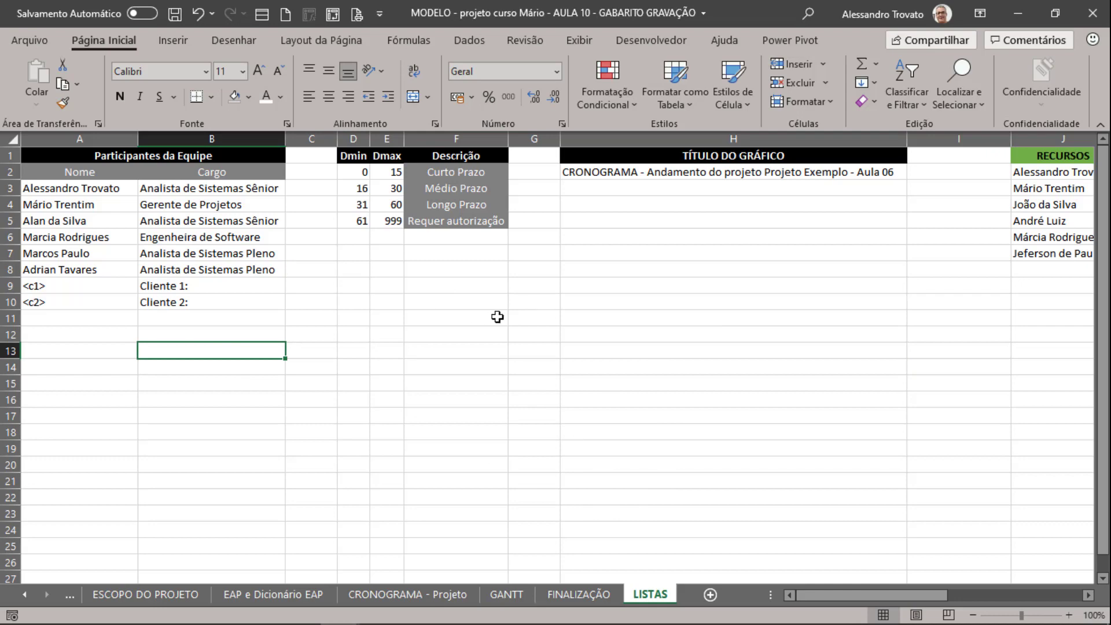
Step: Open the LISTAS sheet's code with Exibir Código from its tab menu
right_click(636, 596)
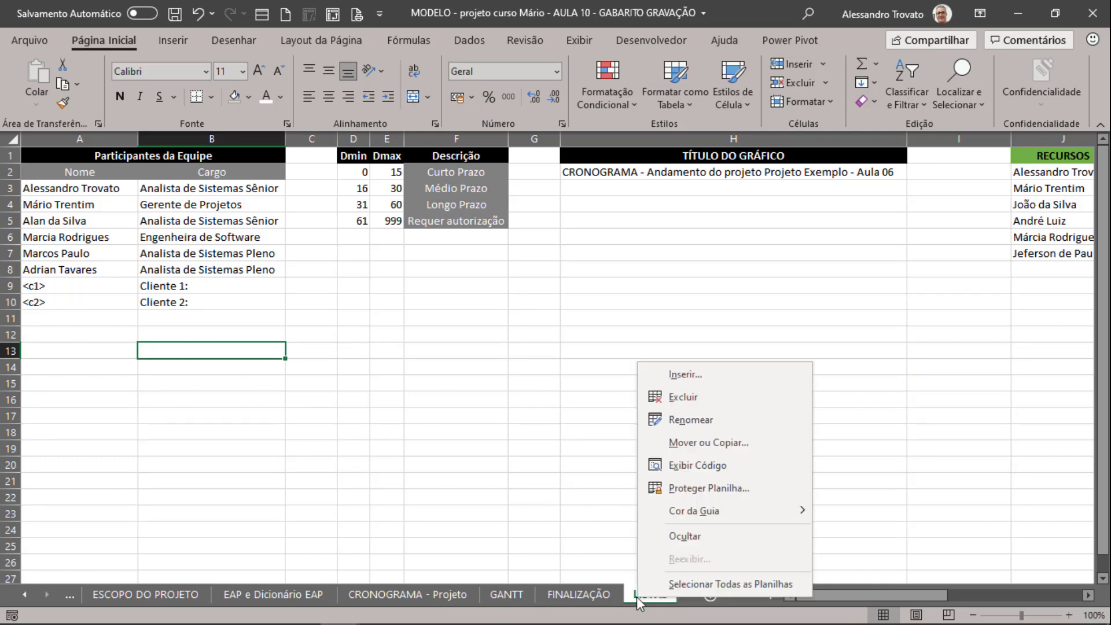
click(697, 465)
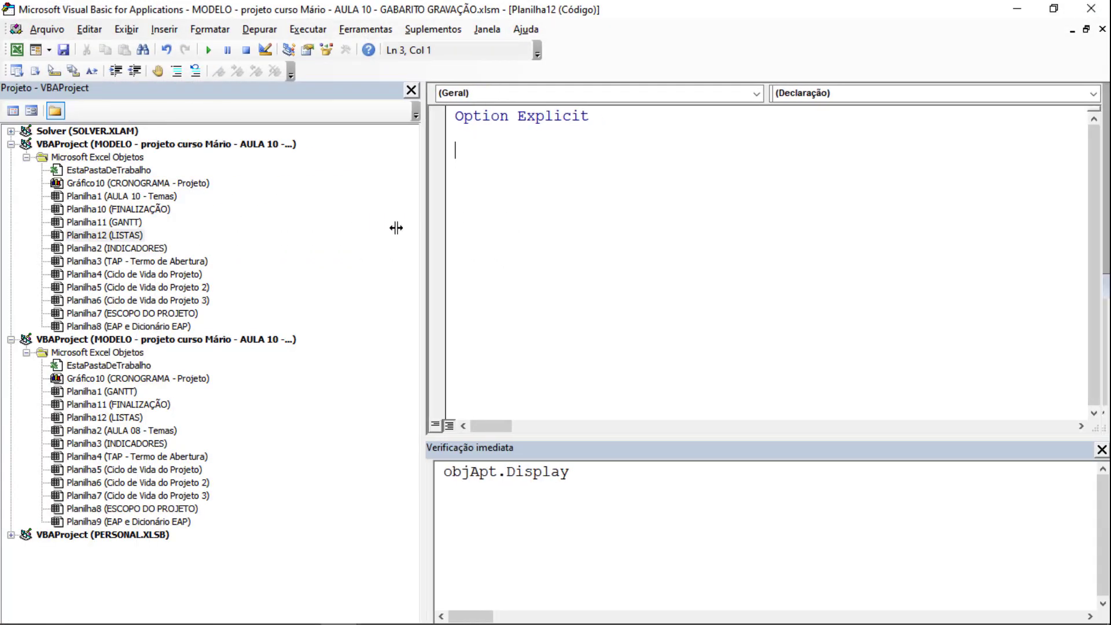
Step: Widen the Project pane, collapse the duplicate VBAProject, and select Planilha12 (LISTAS)
drag(144, 221, 364, 224)
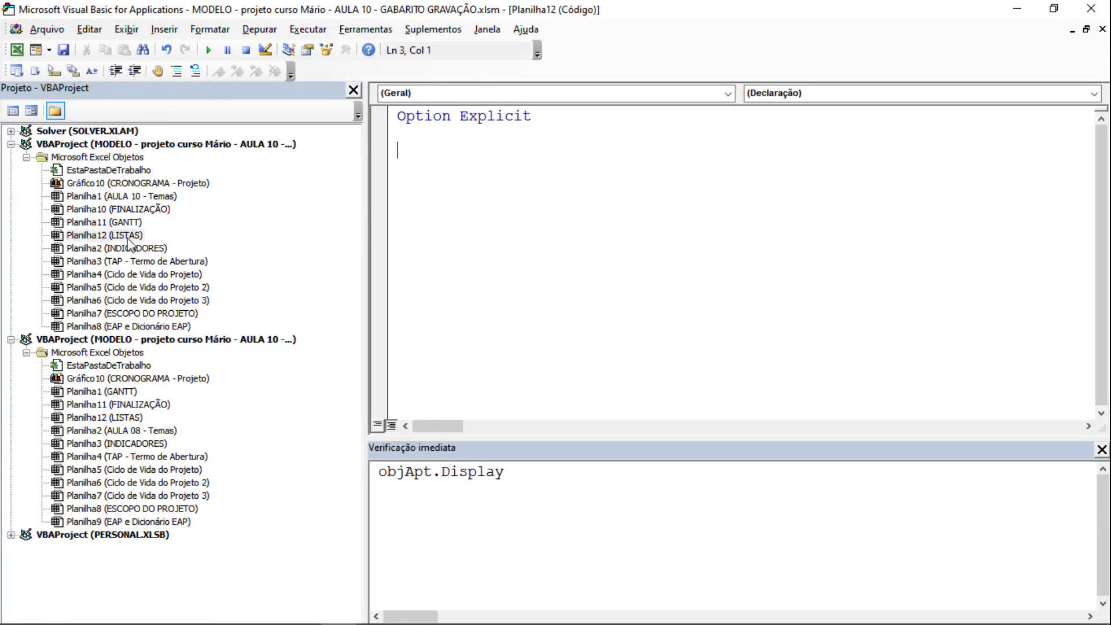
click(96, 238)
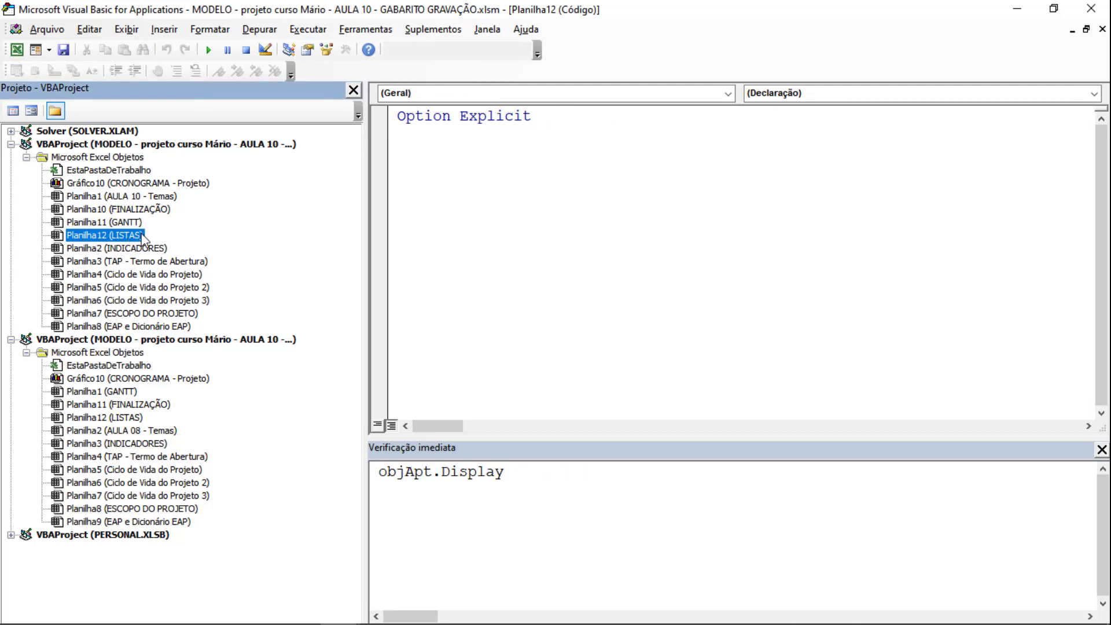
click(11, 340)
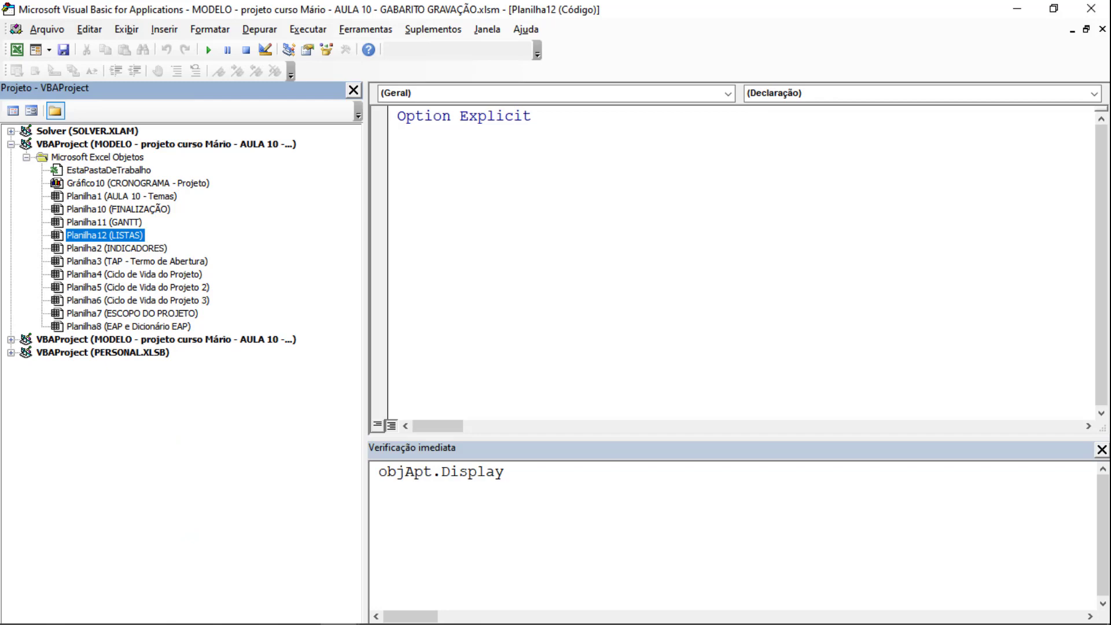
click(183, 313)
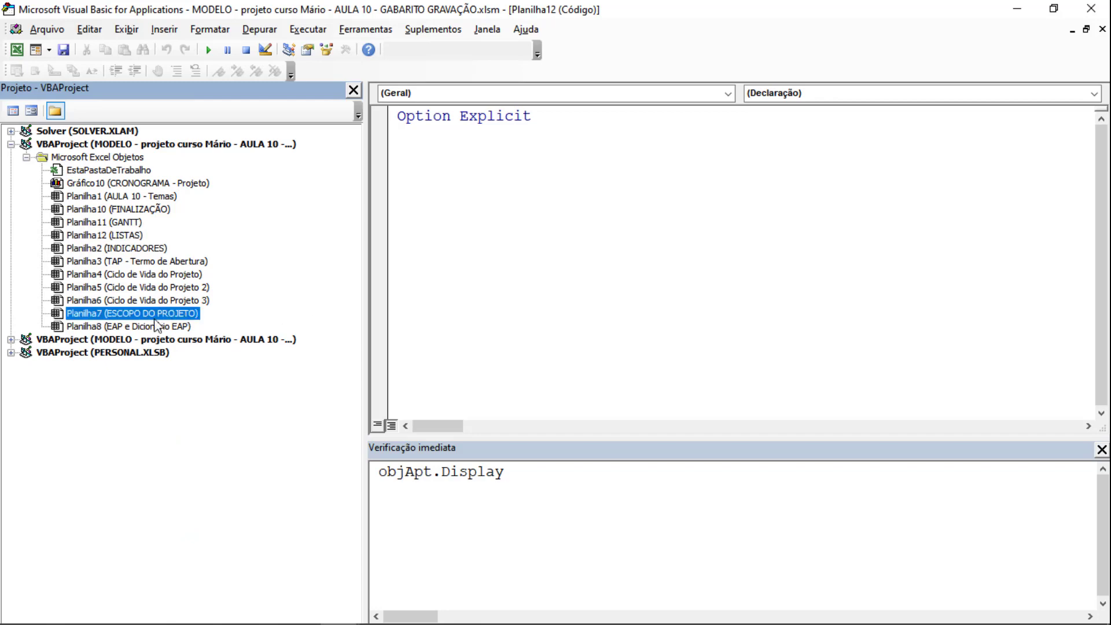
click(96, 236)
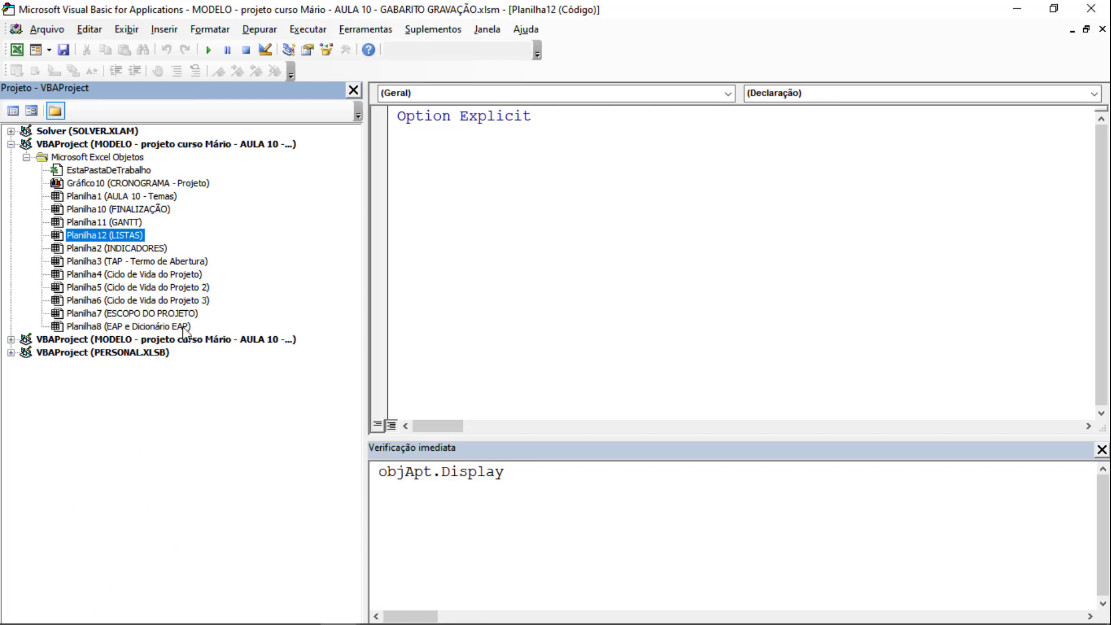
Step: Show the Properties window for the LISTAS module Planilha12
key(F4)
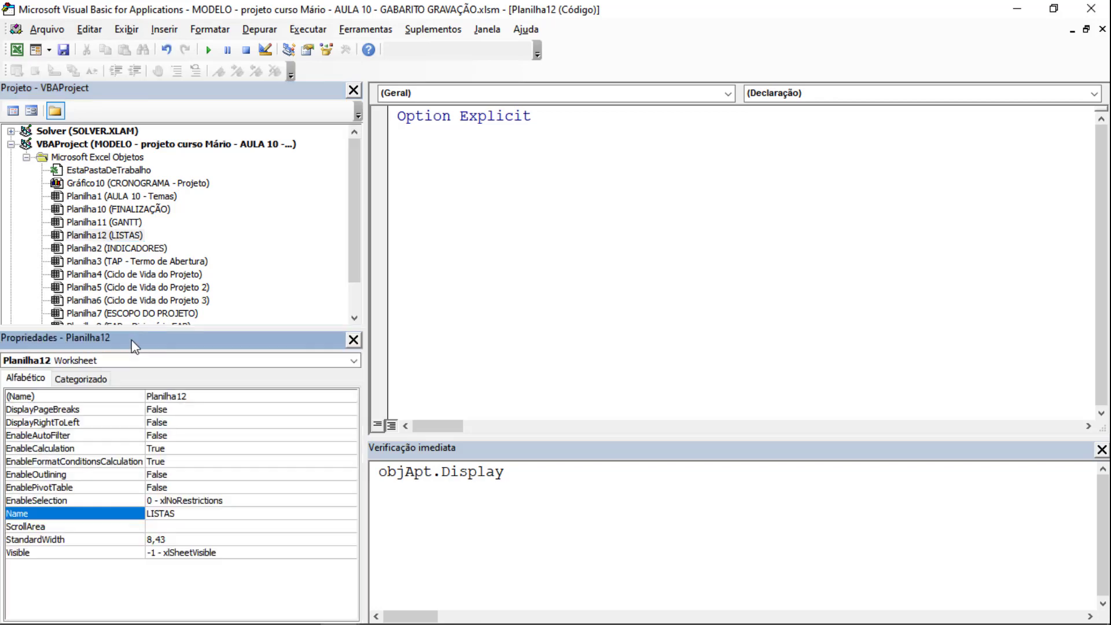
click(106, 235)
click(110, 248)
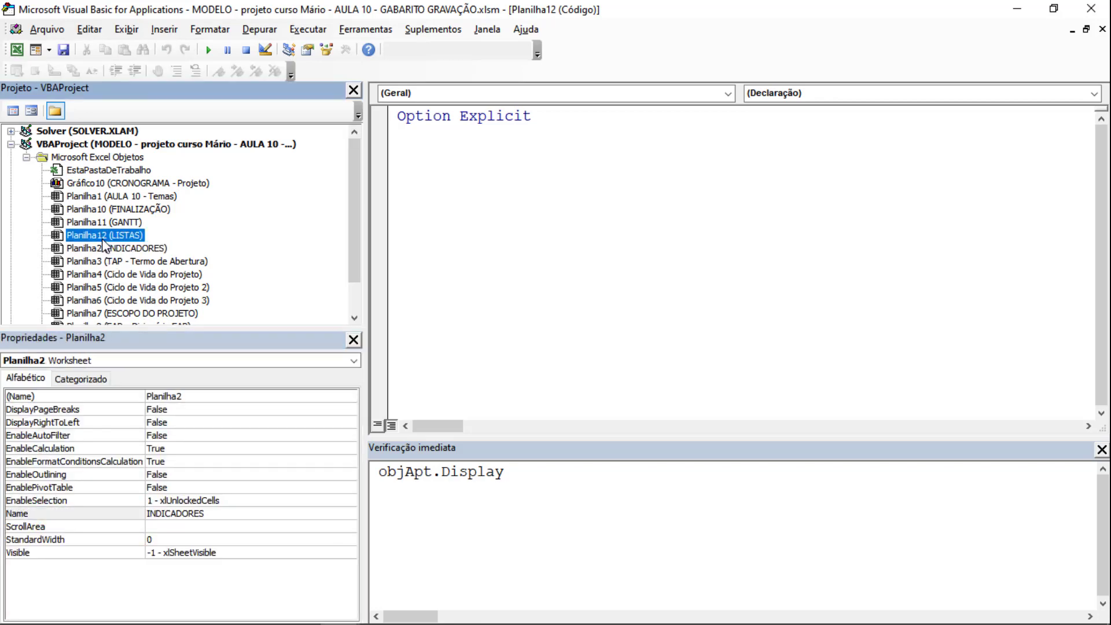
click(115, 237)
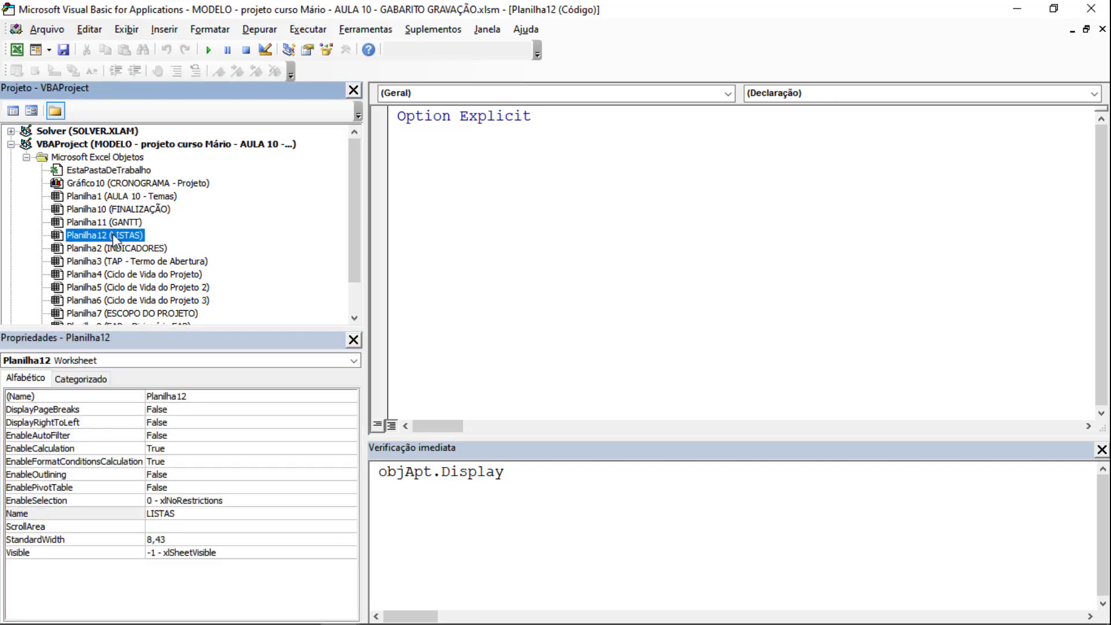
click(181, 401)
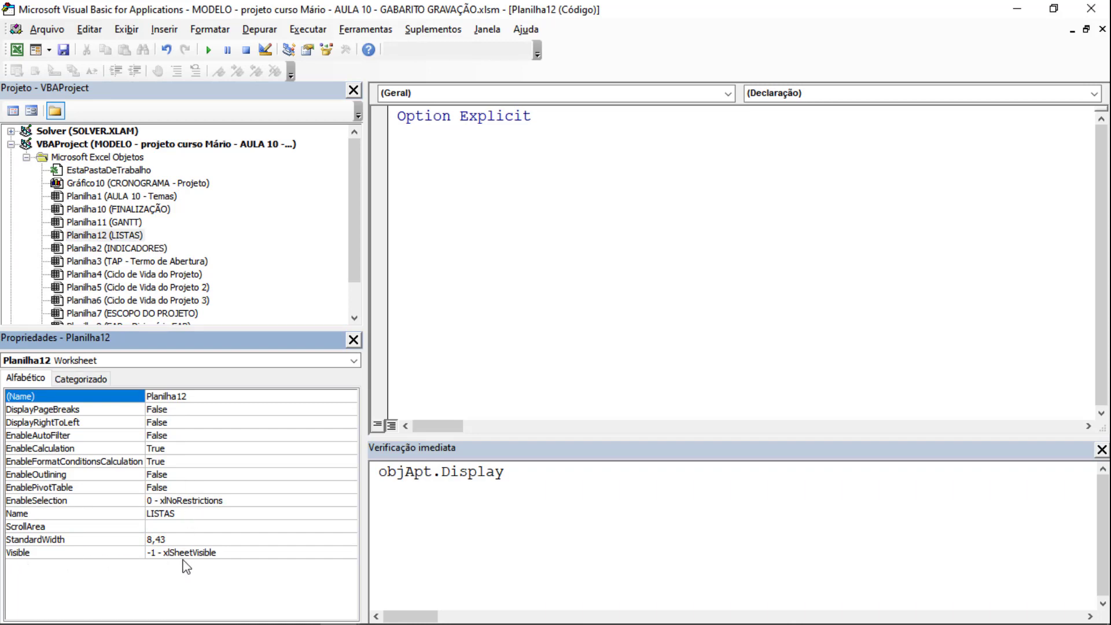
Step: Hide LISTAS again in Excel, then reselect Planilha12 in the VBA editor
key(alt+F11)
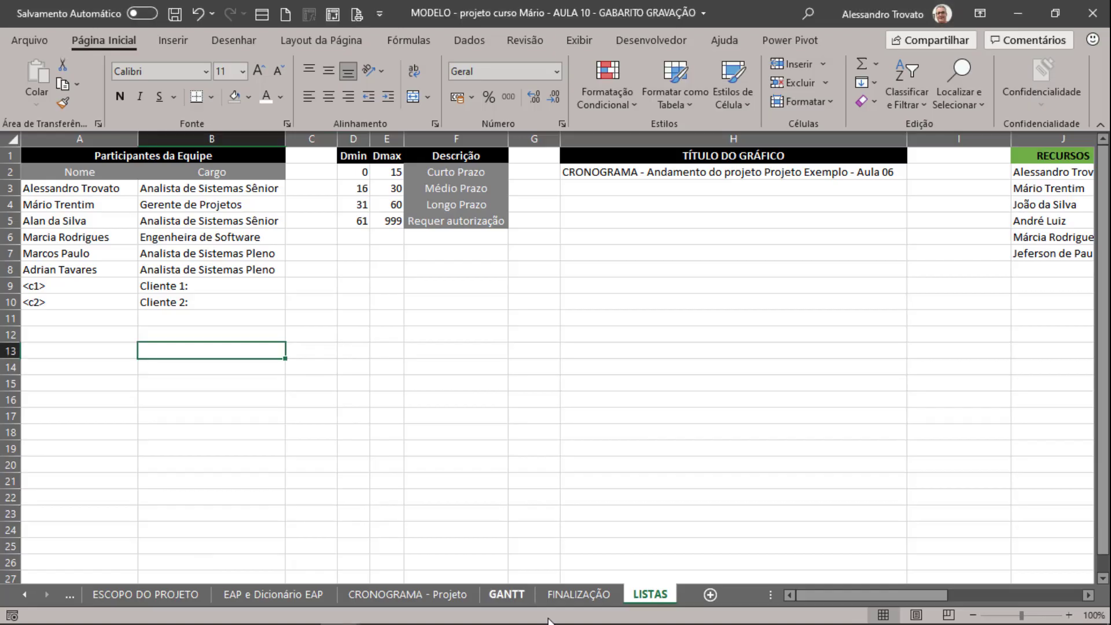
key(alt+F11)
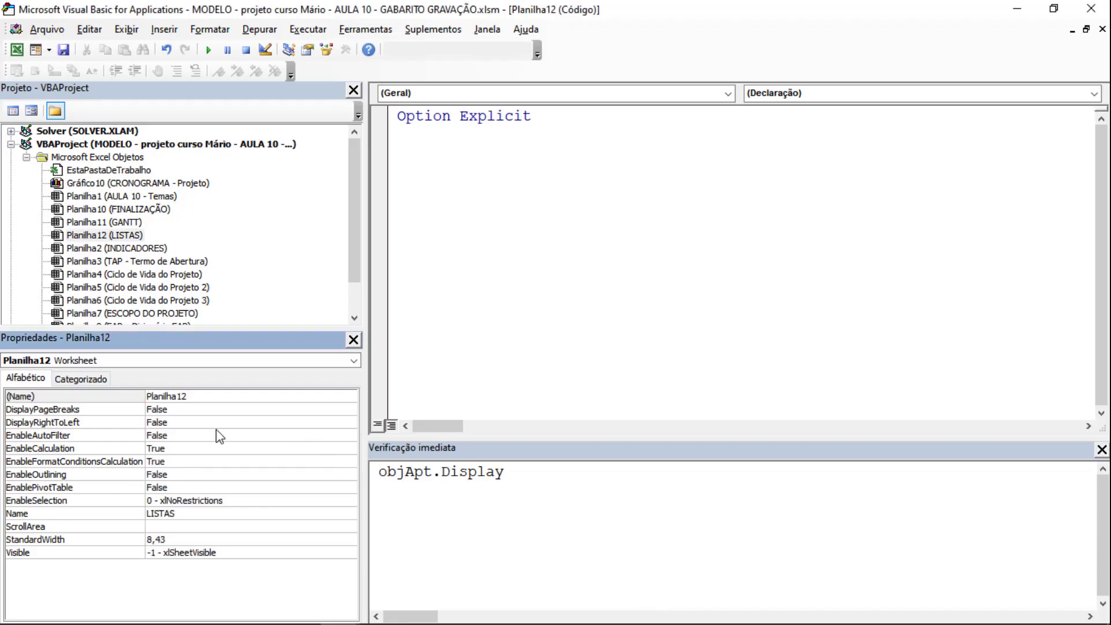
key(alt+F11)
right_click(650, 592)
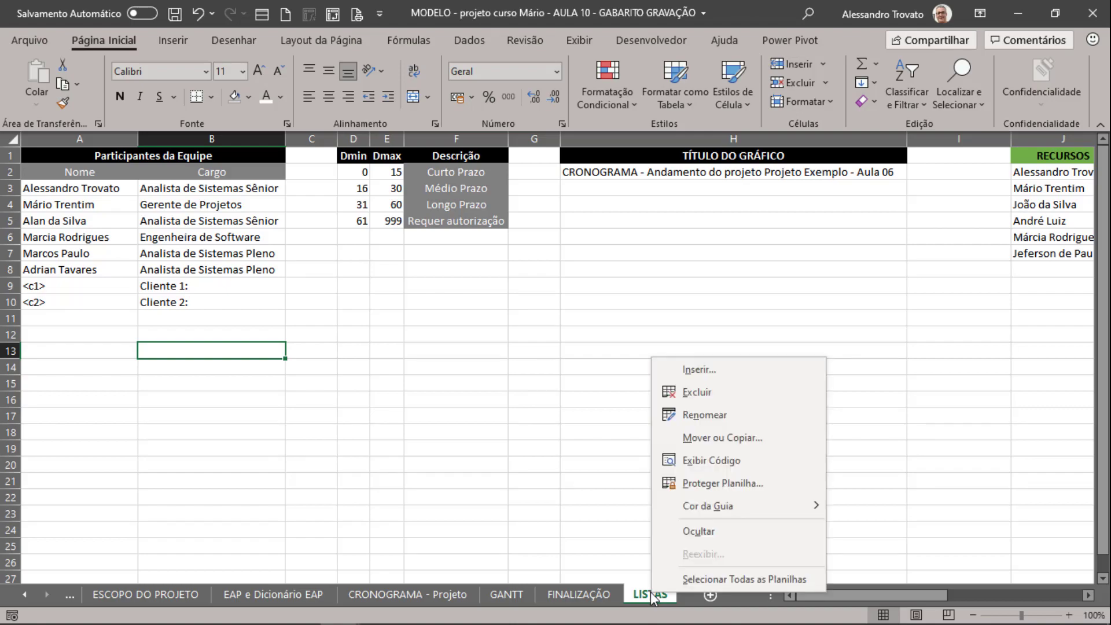
click(689, 536)
key(alt+F11)
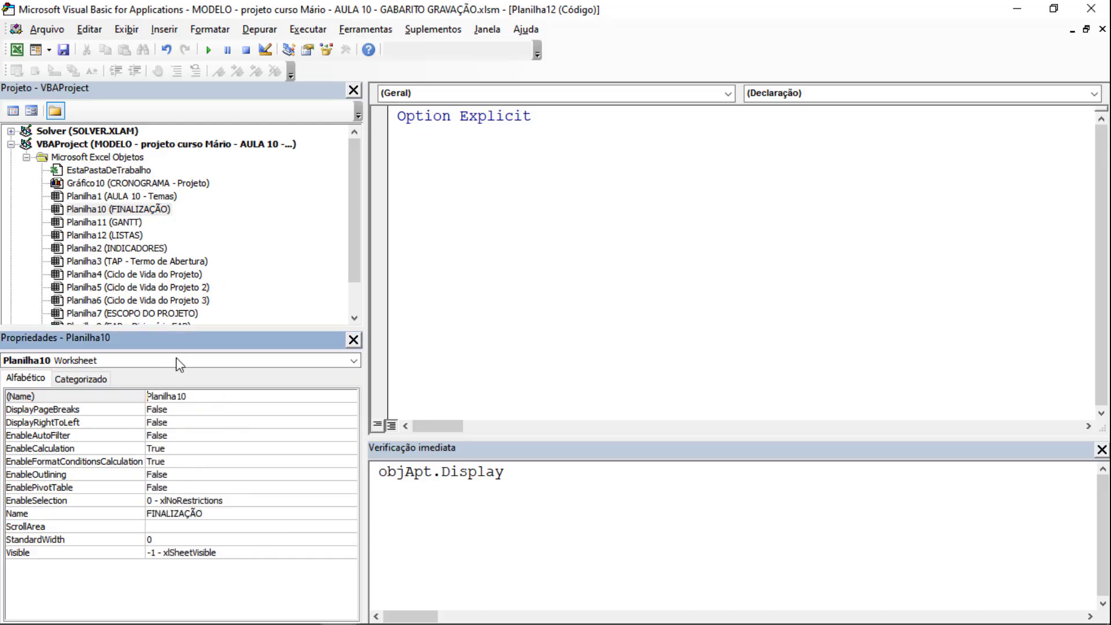
key(ctrl+r)
key(Down)
key(Down)
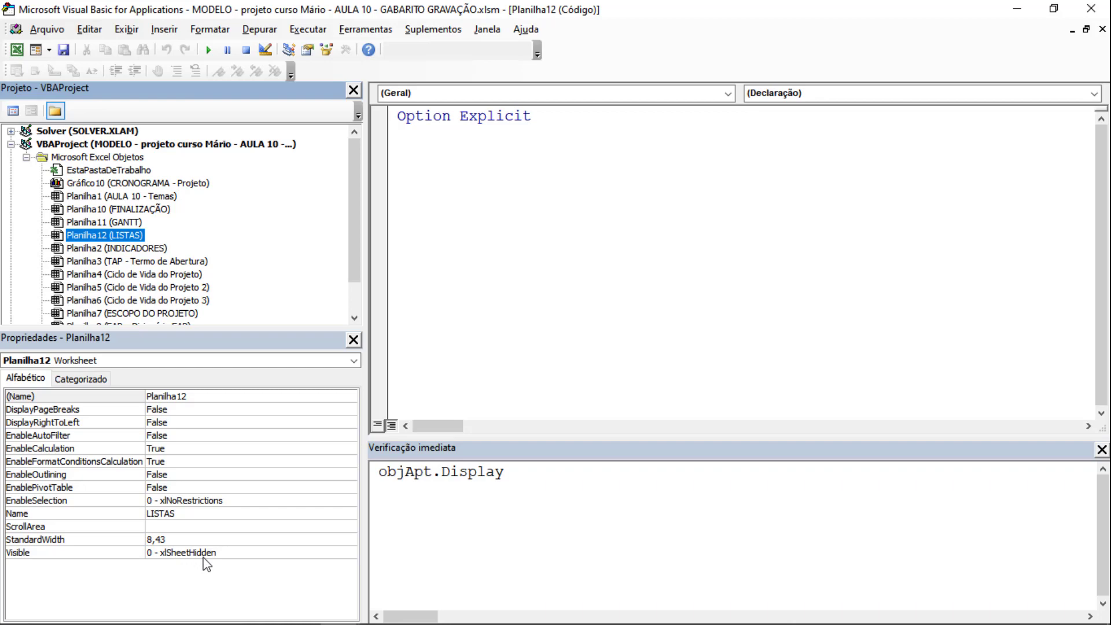
Step: Set Planilha10 (FINALIZAÇÃO) Visible property to 2 - xlSheetVeryHidden
key(alt+F11)
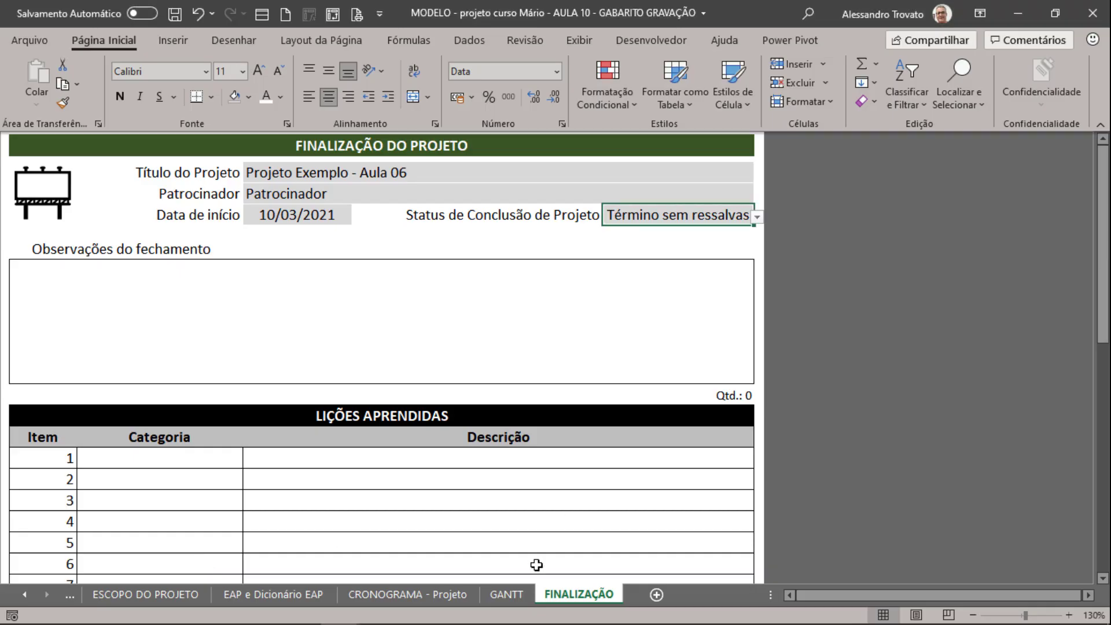
key(alt+F11)
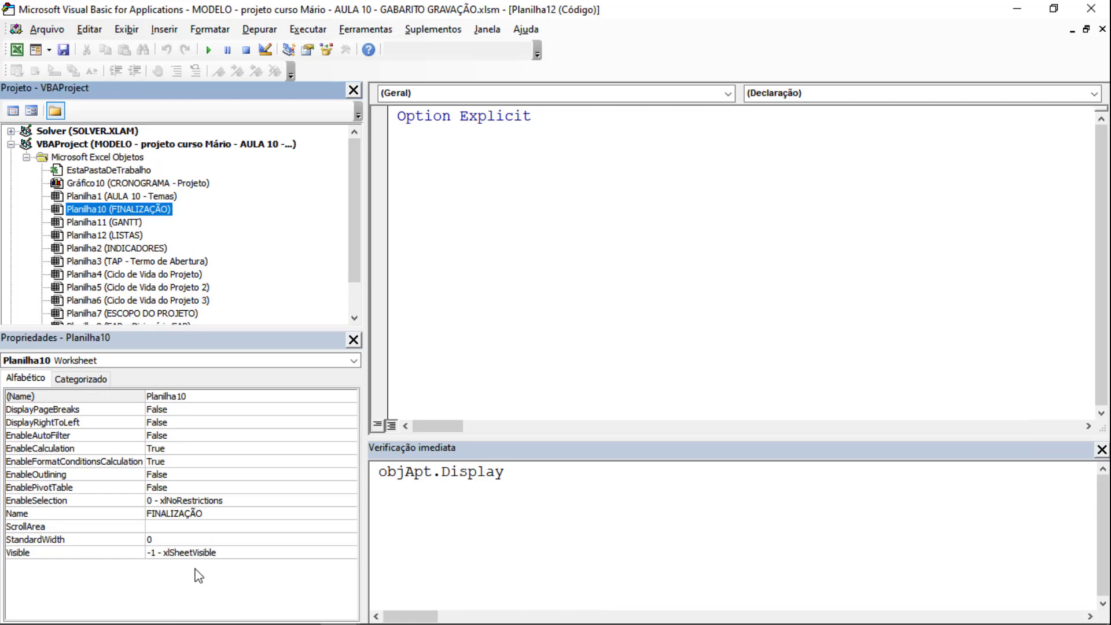
click(197, 551)
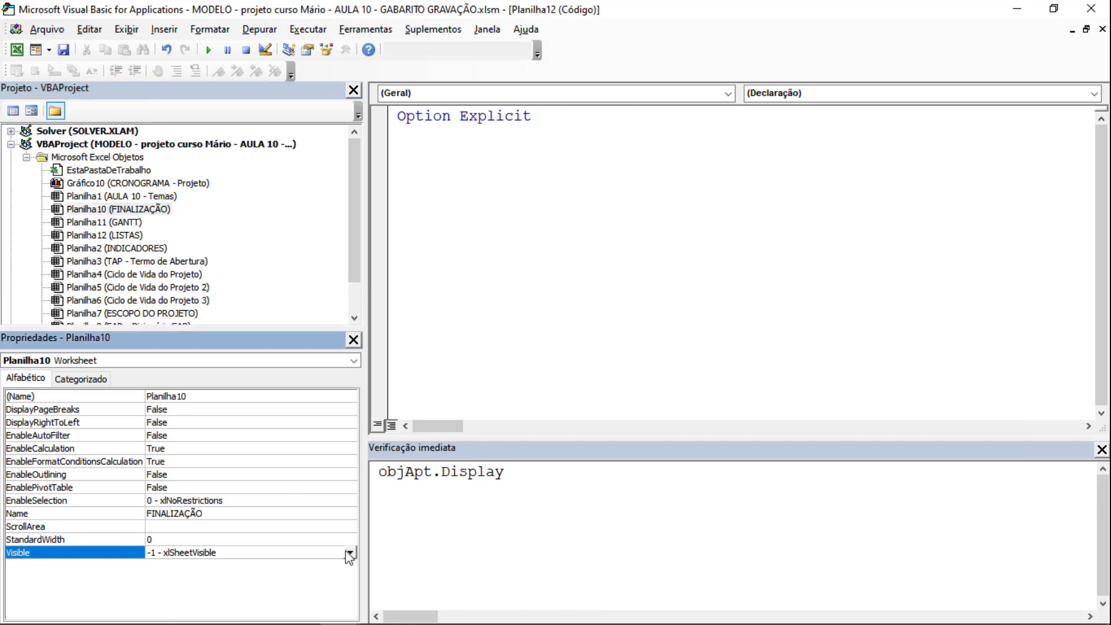
click(349, 553)
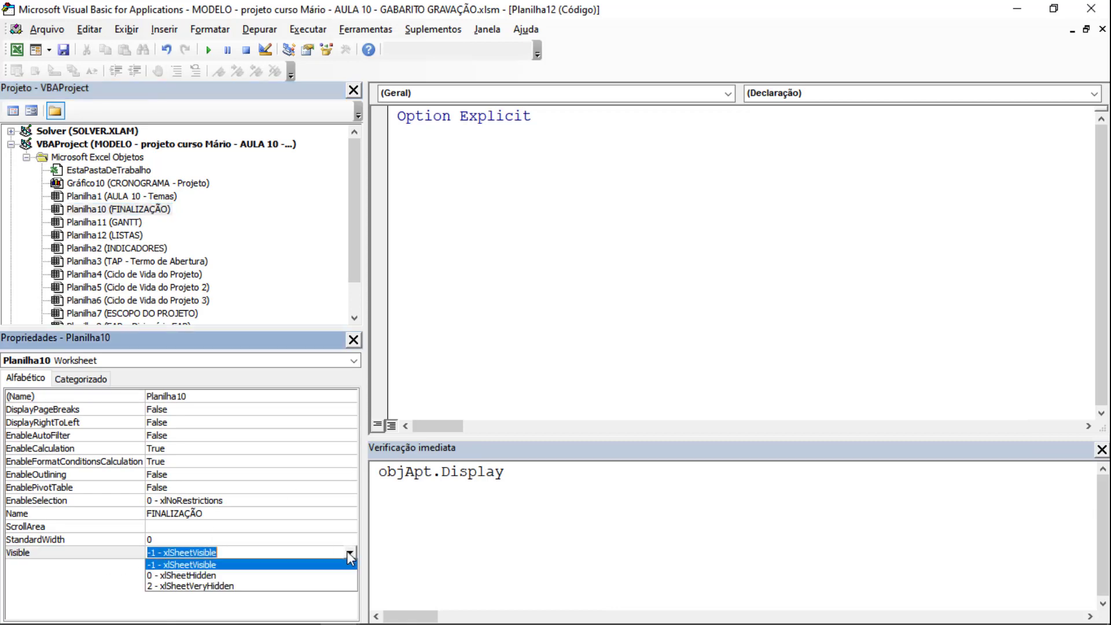
click(219, 586)
Step: Check which sheets the Reexibir list offers in Excel, then cancel it
key(alt+F11)
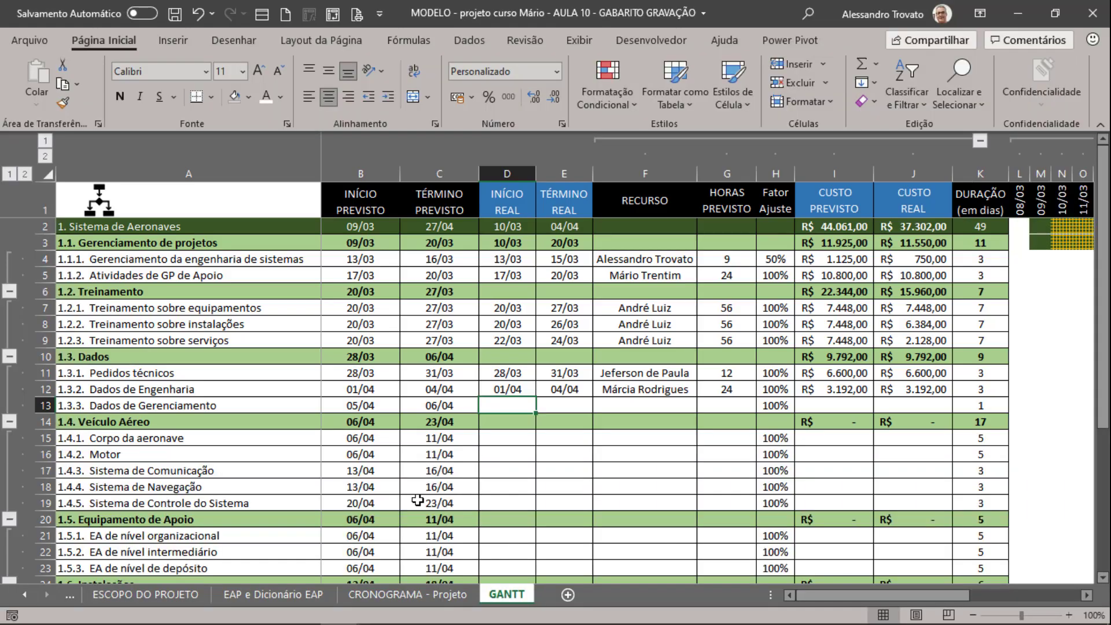
right_click(505, 591)
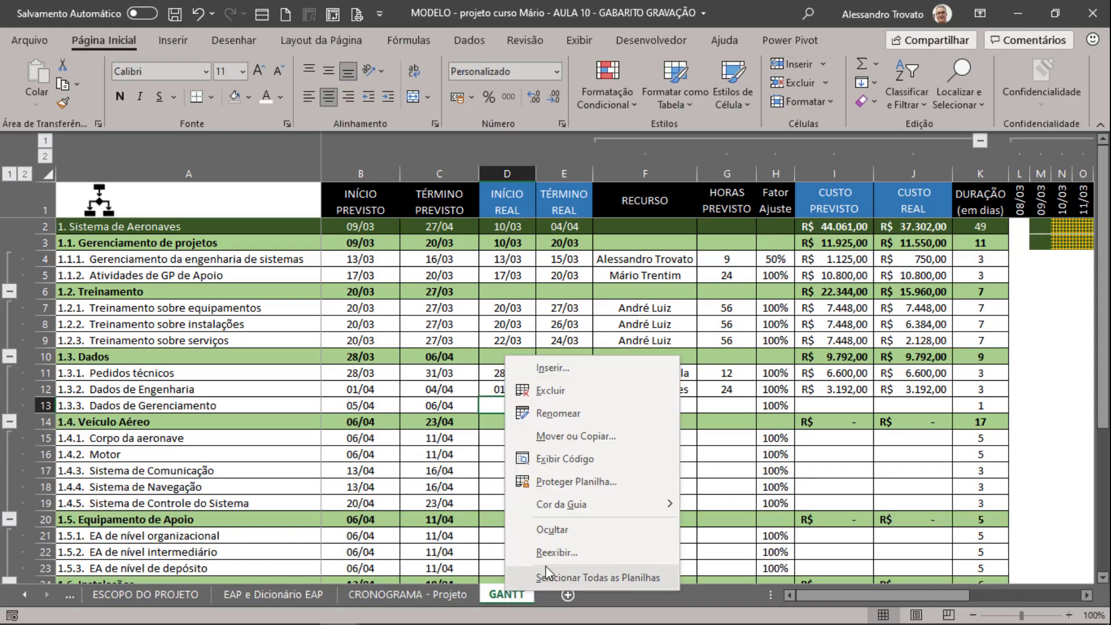
click(556, 552)
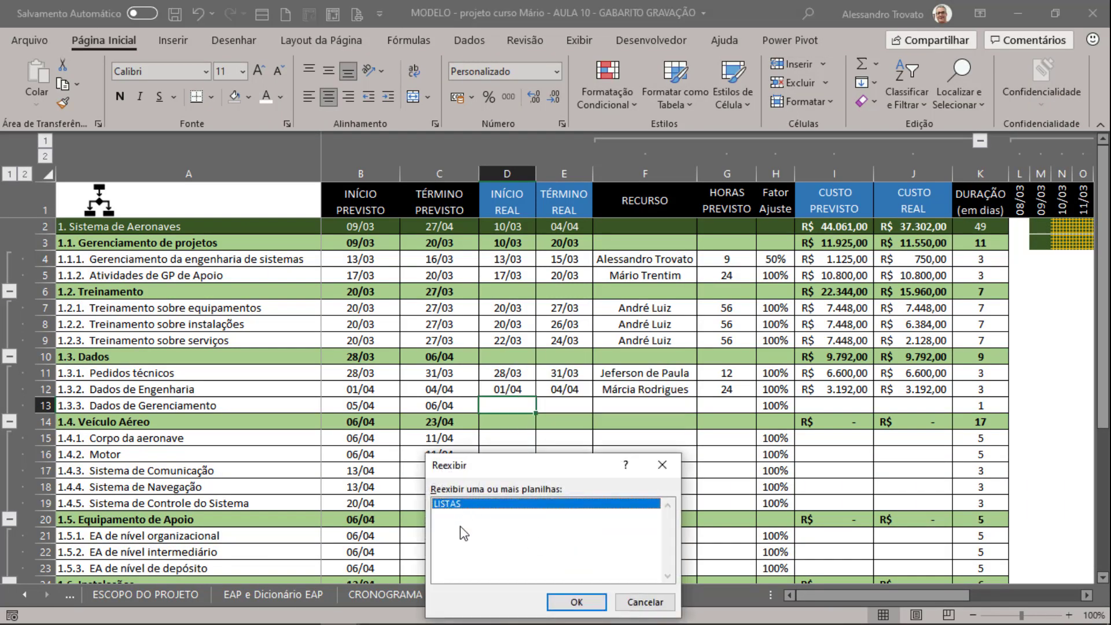
click(643, 605)
Step: Inspect the GANTT and LISTAS properties in VBA, then revisit the CRONOGRAMA - Projeto and GANTT tabs
key(alt+F11)
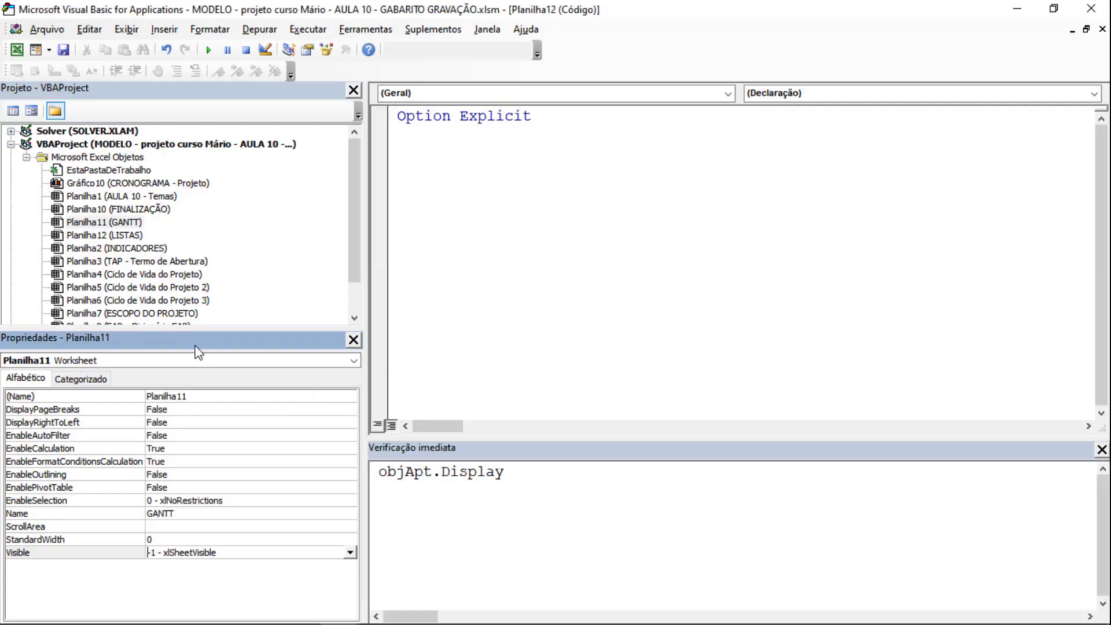
click(124, 226)
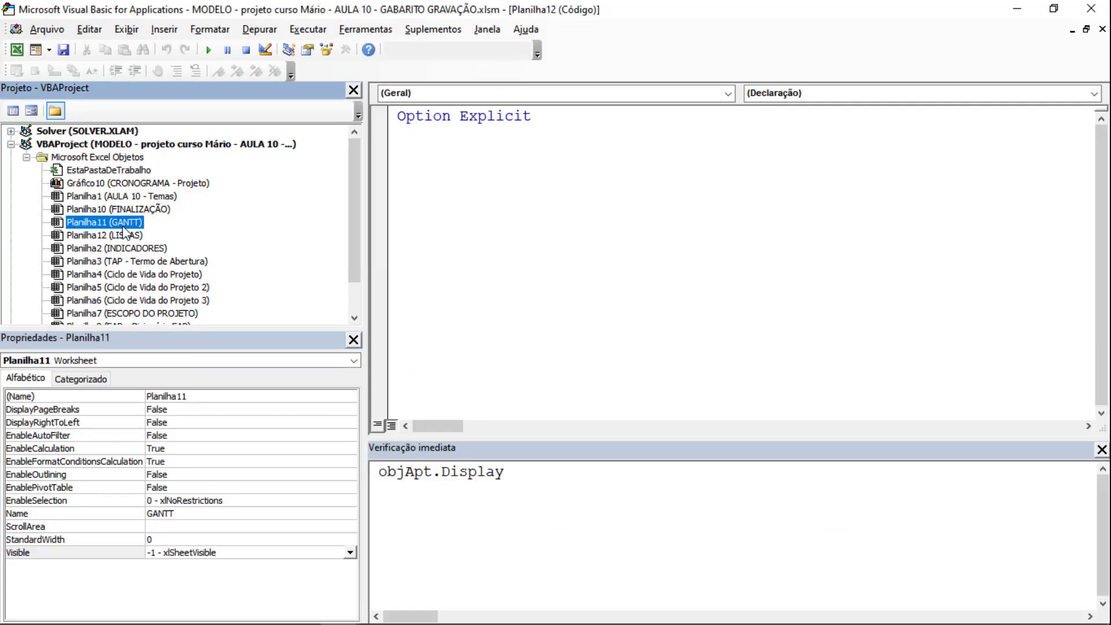
click(111, 237)
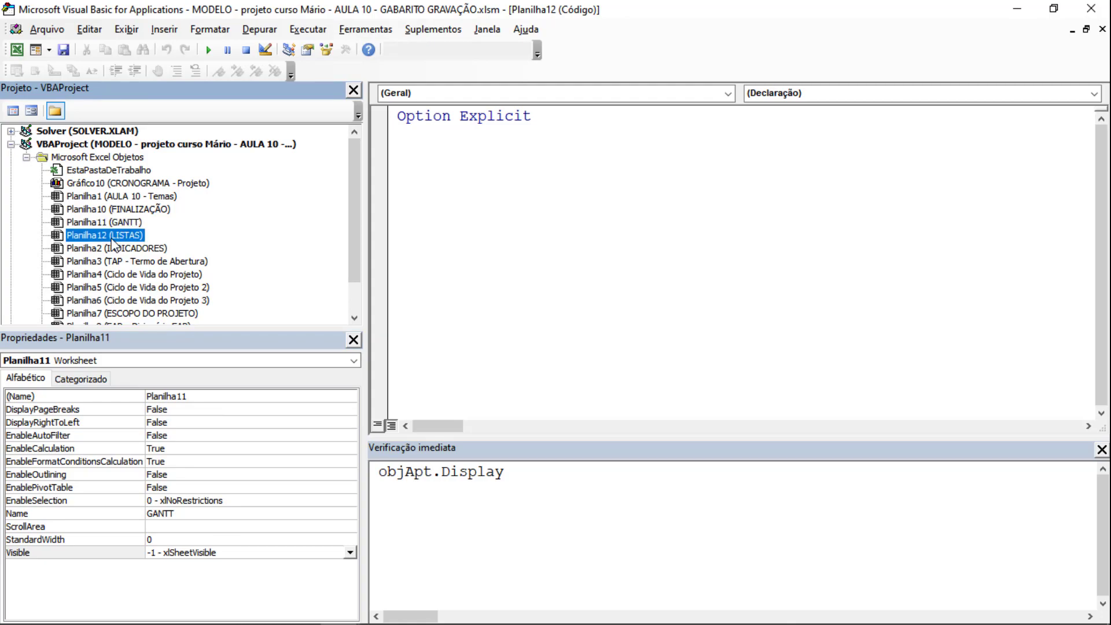
key(alt+F11)
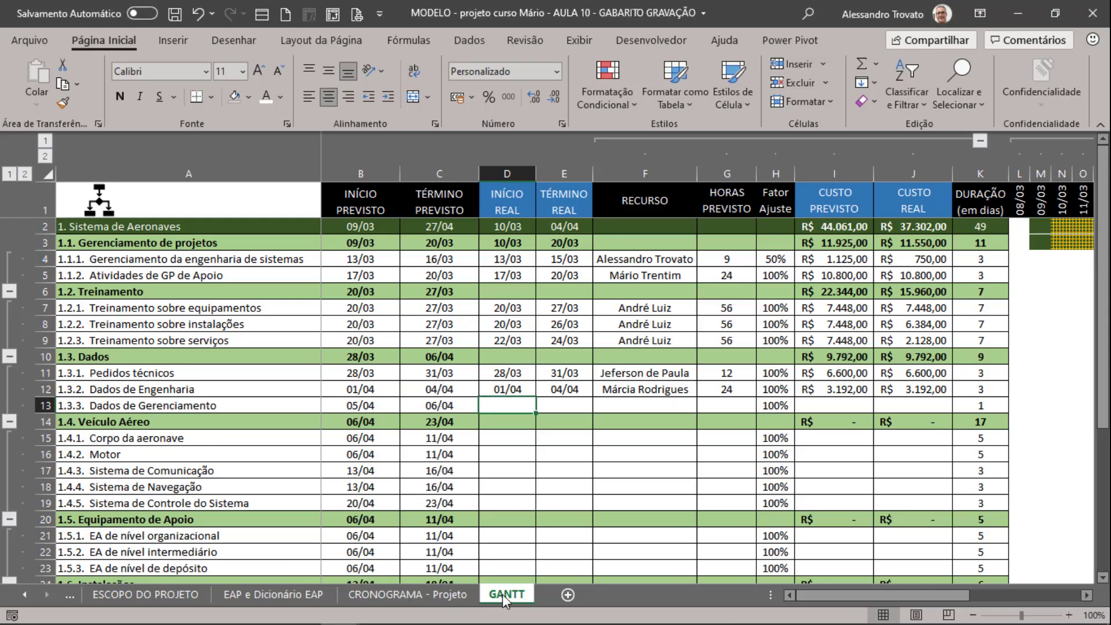
click(435, 593)
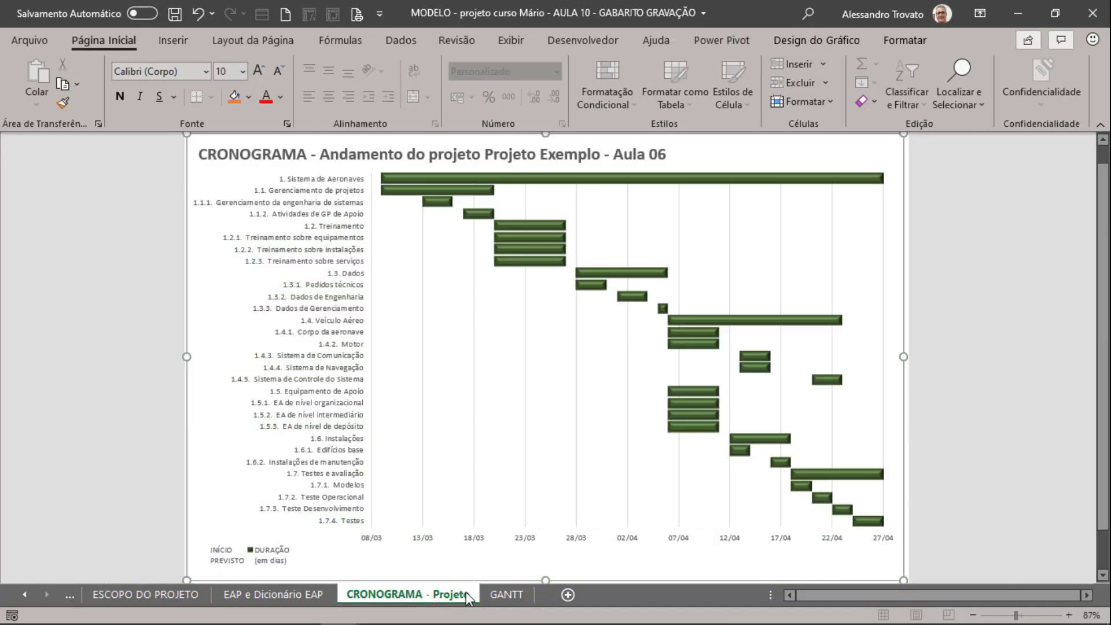
click(492, 596)
Step: Recheck the hidden-sheet list from the GANTT tab, then save the workbook
right_click(492, 598)
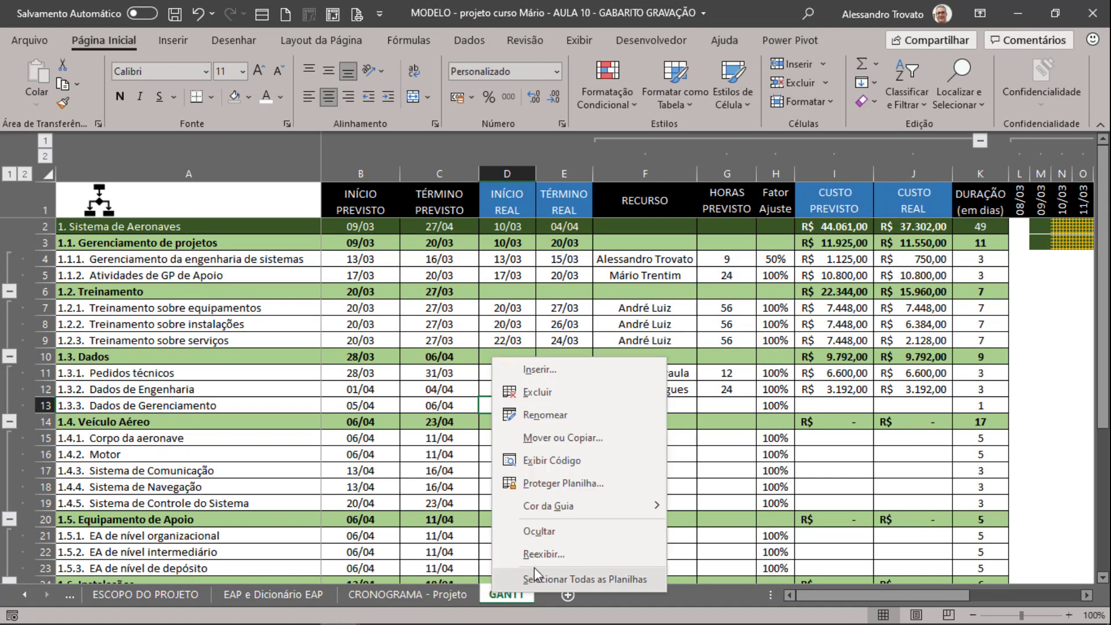
click(535, 550)
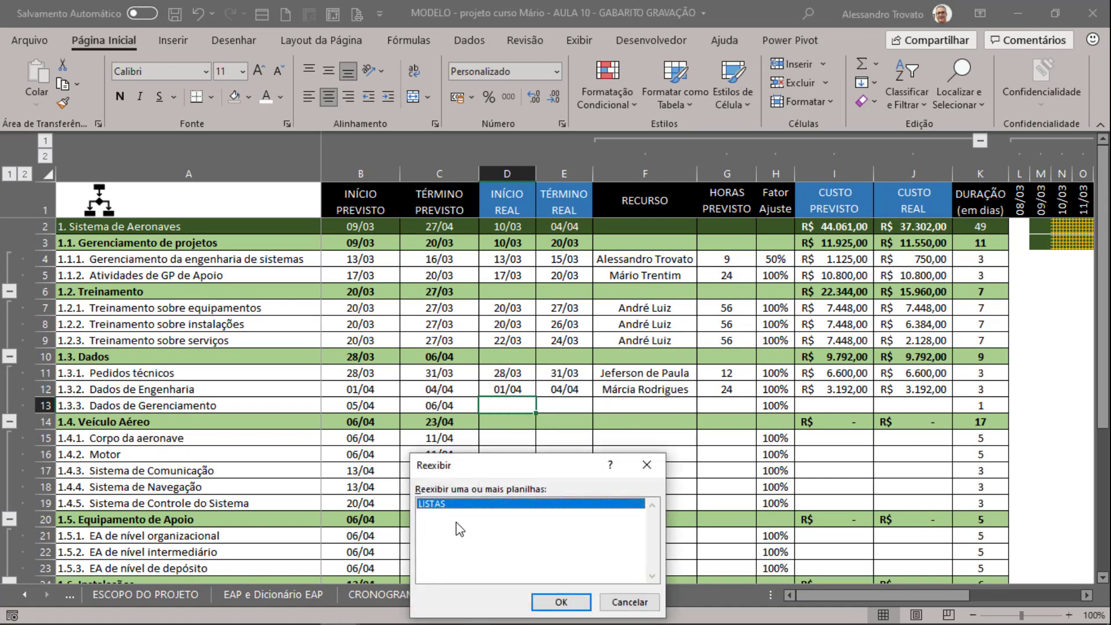
click(629, 601)
click(547, 374)
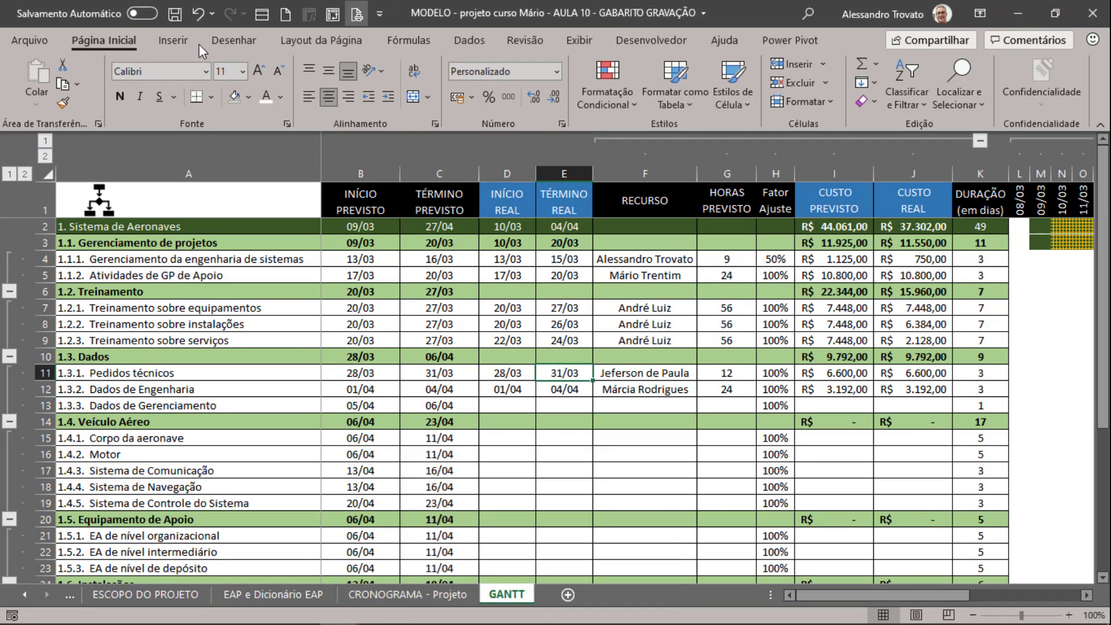
click(179, 13)
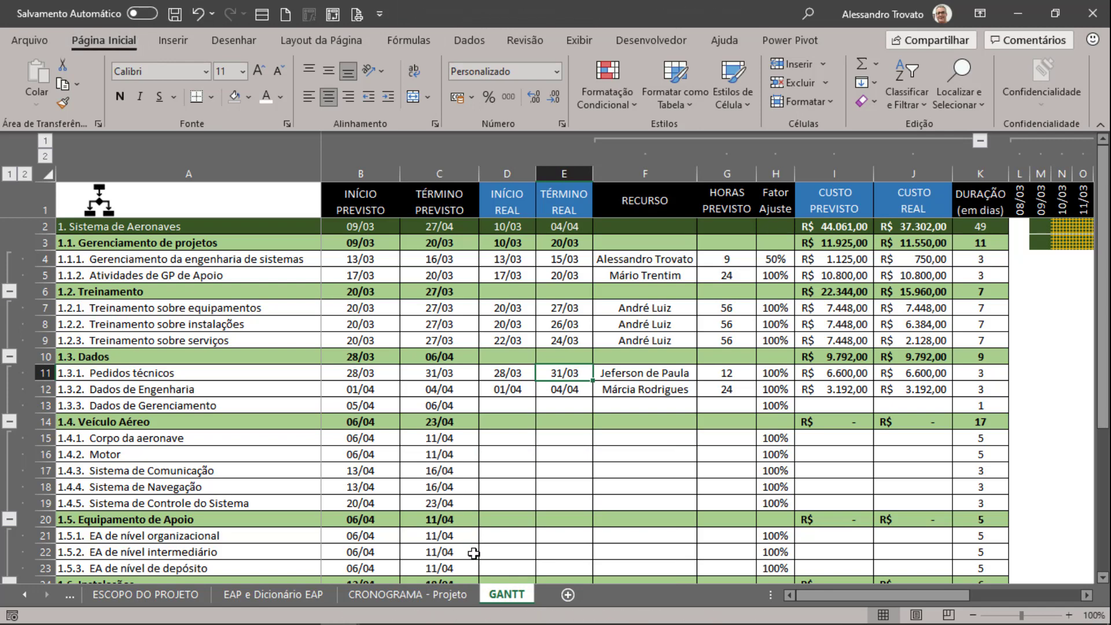
Step: Check the unhide list from the CRONOGRAMA - Projeto chart sheet and return to the VBA editor
click(419, 596)
right_click(419, 595)
click(478, 554)
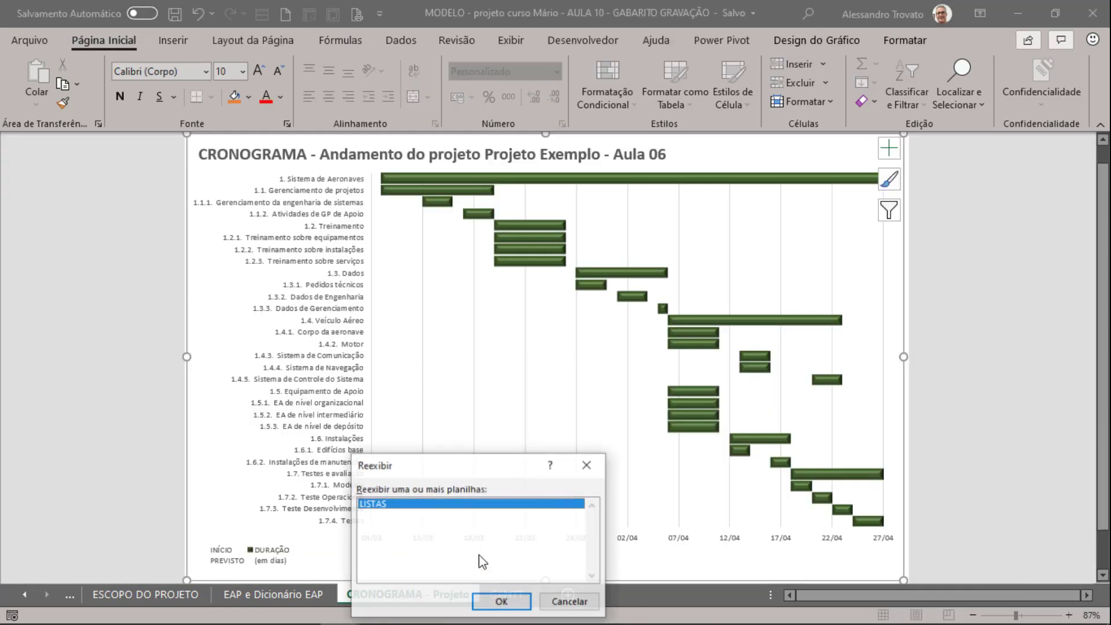
key(Escape)
key(alt+F11)
click(219, 539)
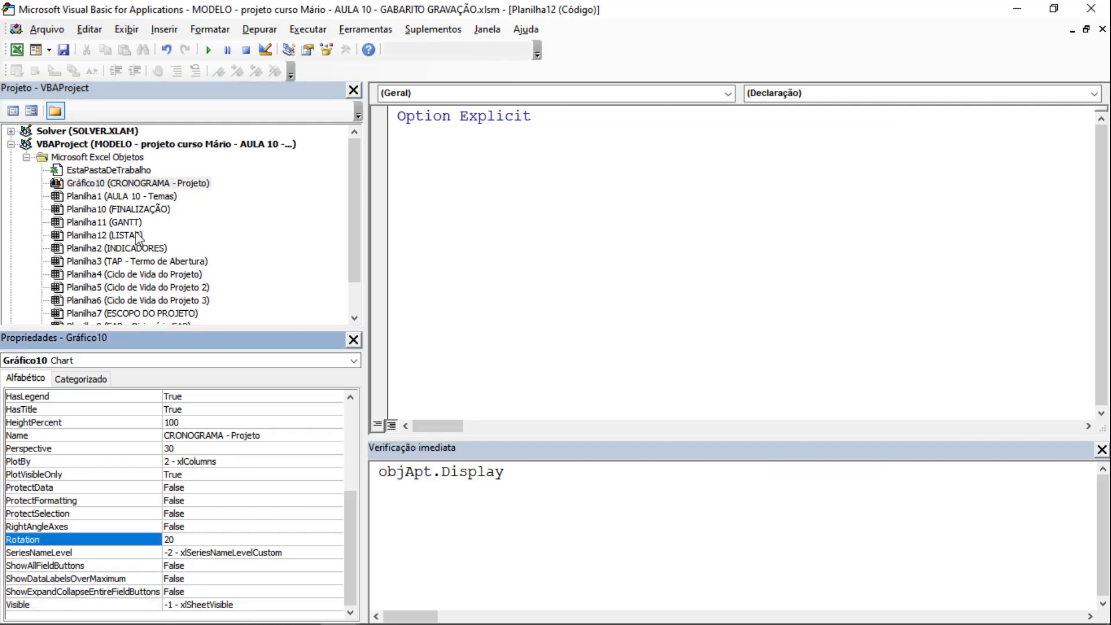
Step: Set LISTAS to very hidden, inspect the chart sheet's properties, and check Excel's sheet tabs
click(135, 235)
click(212, 553)
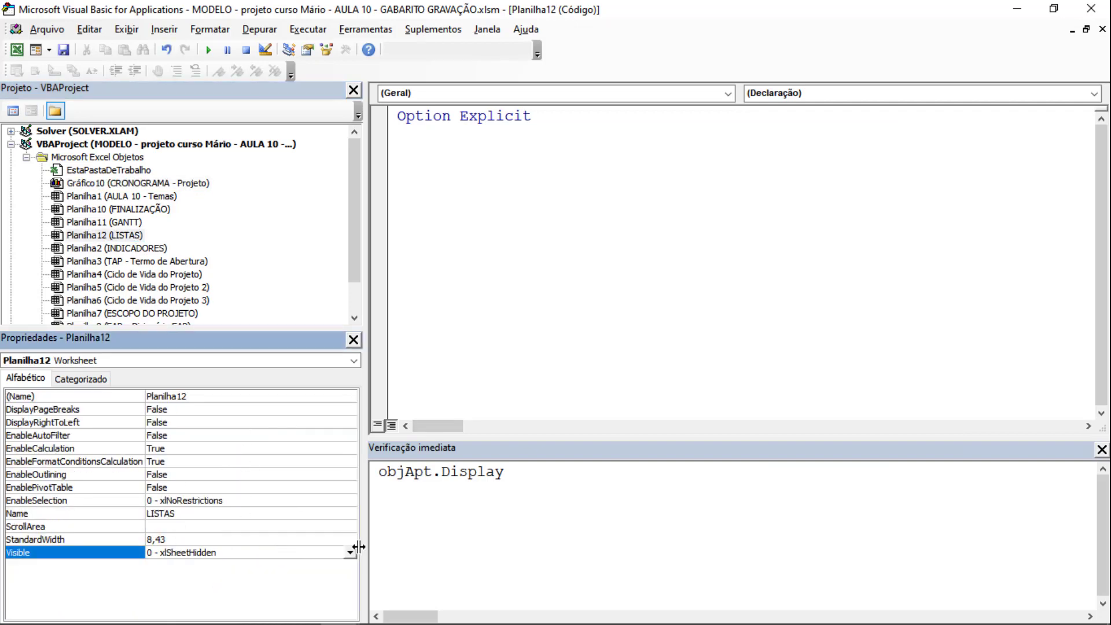
click(350, 552)
click(207, 585)
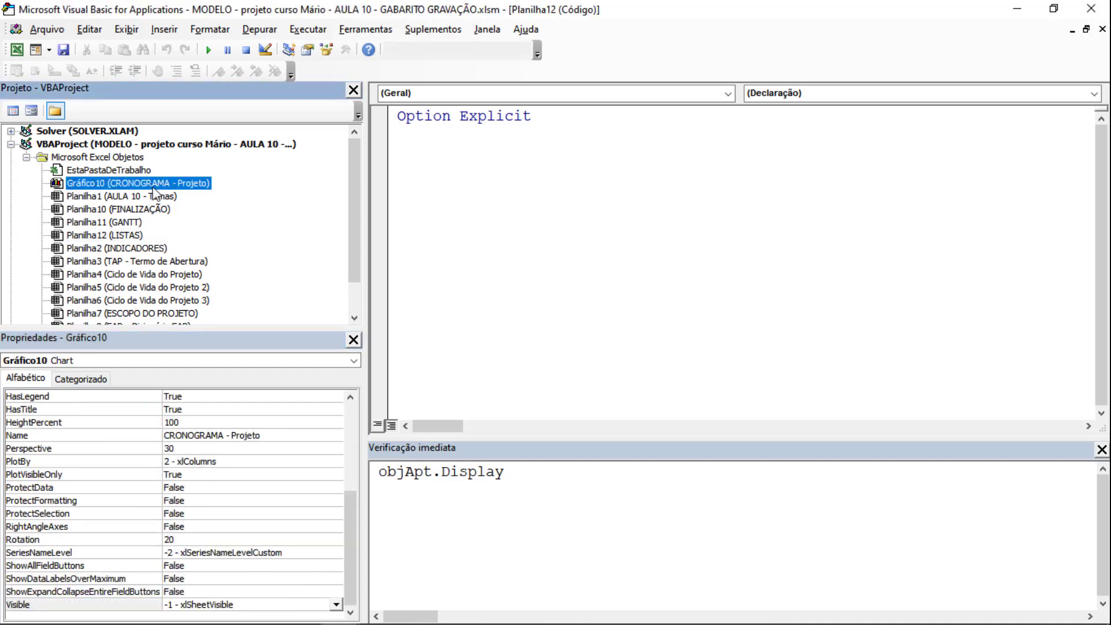
click(127, 237)
key(alt+Tab)
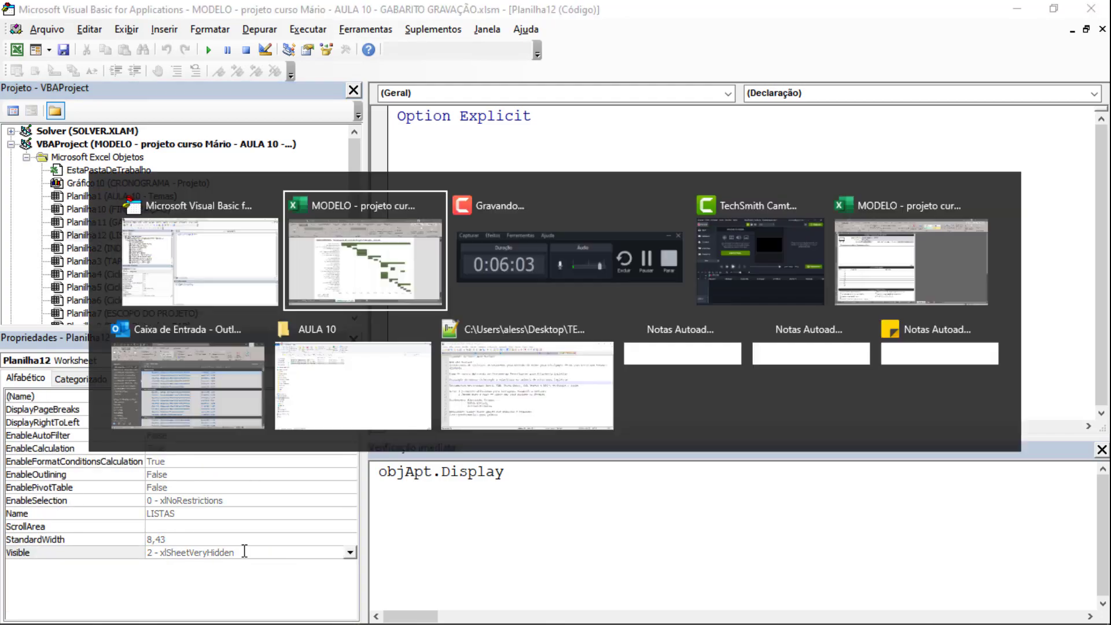
right_click(394, 596)
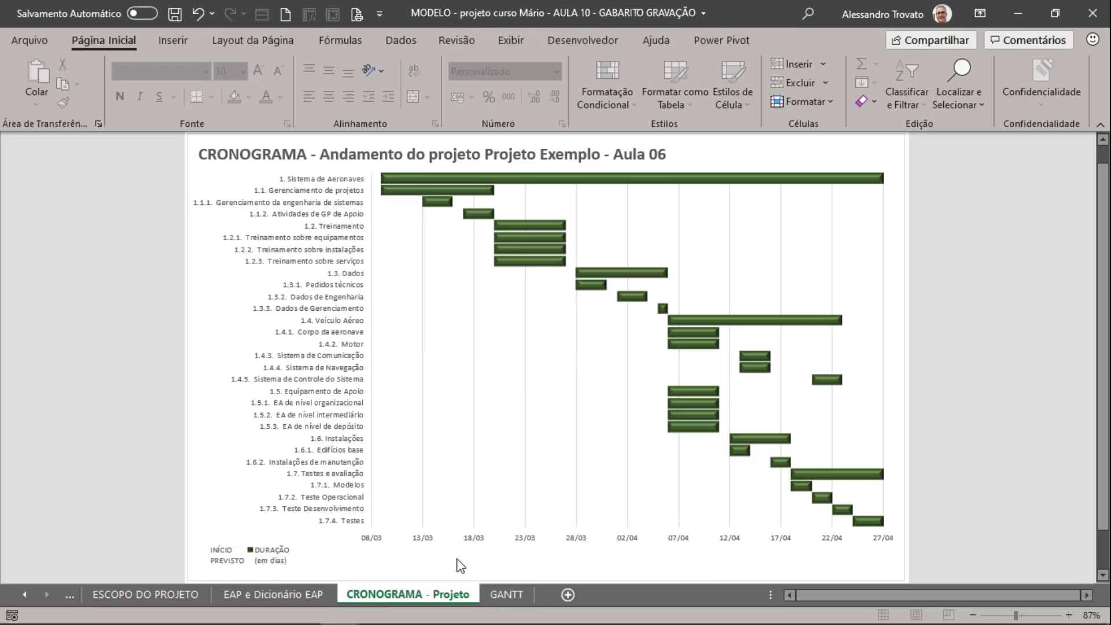
key(alt+Tab)
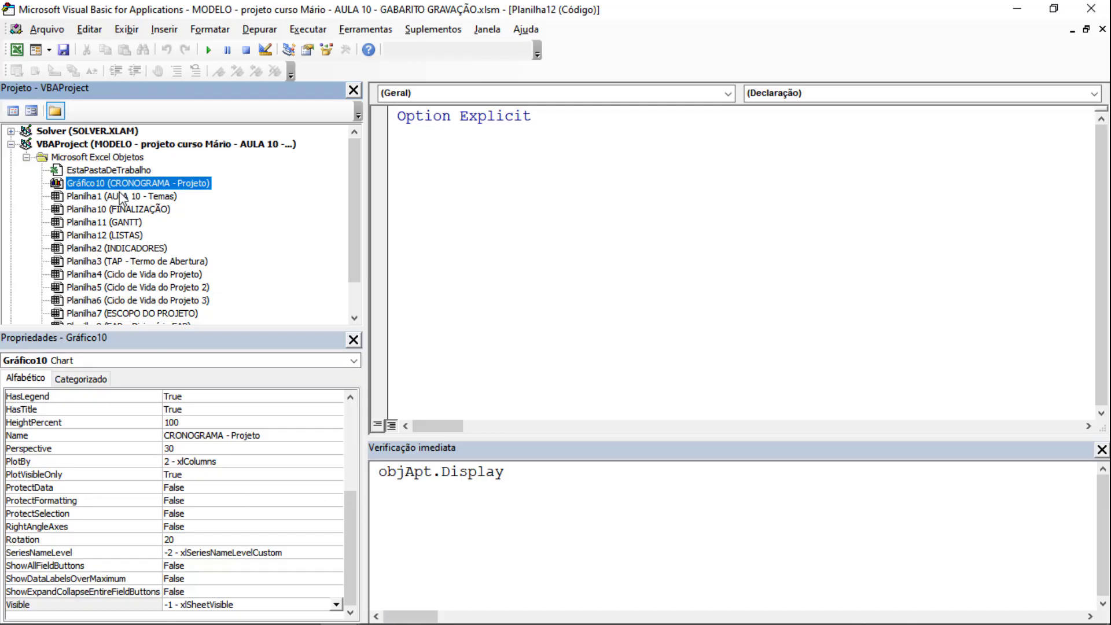
Step: Set FINALIZAÇÃO (Planilha10) Visible to -1 - xlSheetVisible
click(122, 198)
click(122, 211)
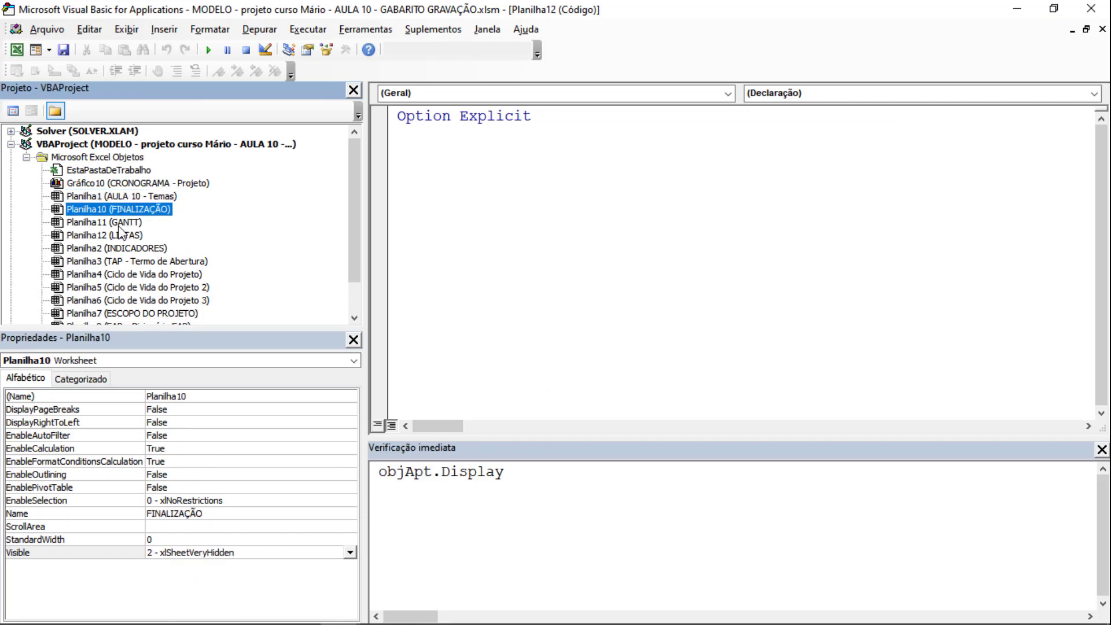
click(122, 224)
click(119, 211)
click(350, 551)
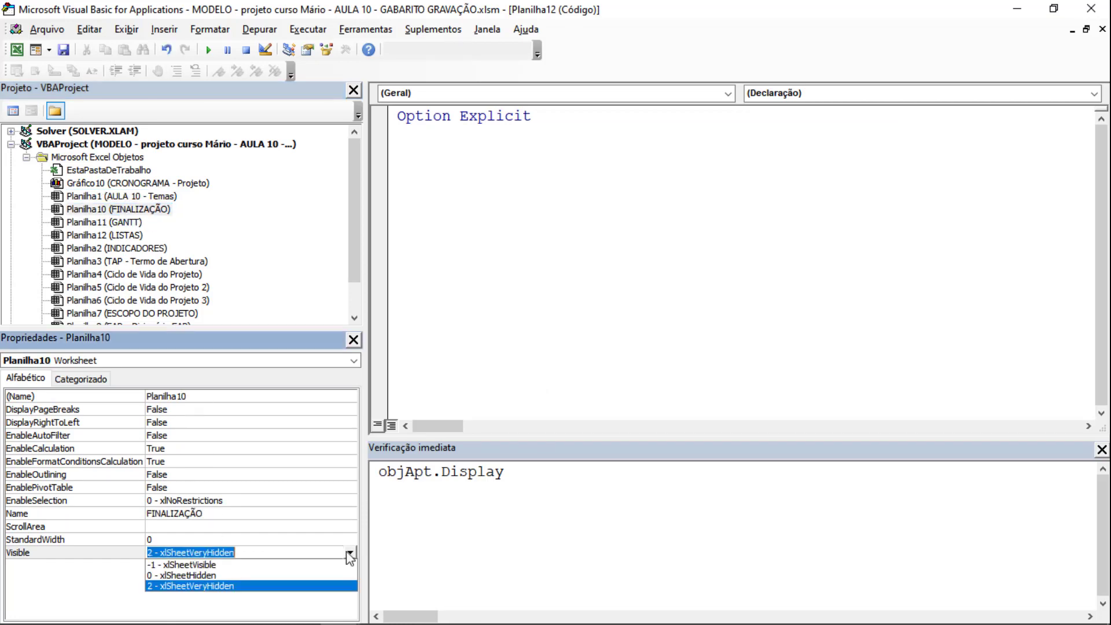
click(210, 564)
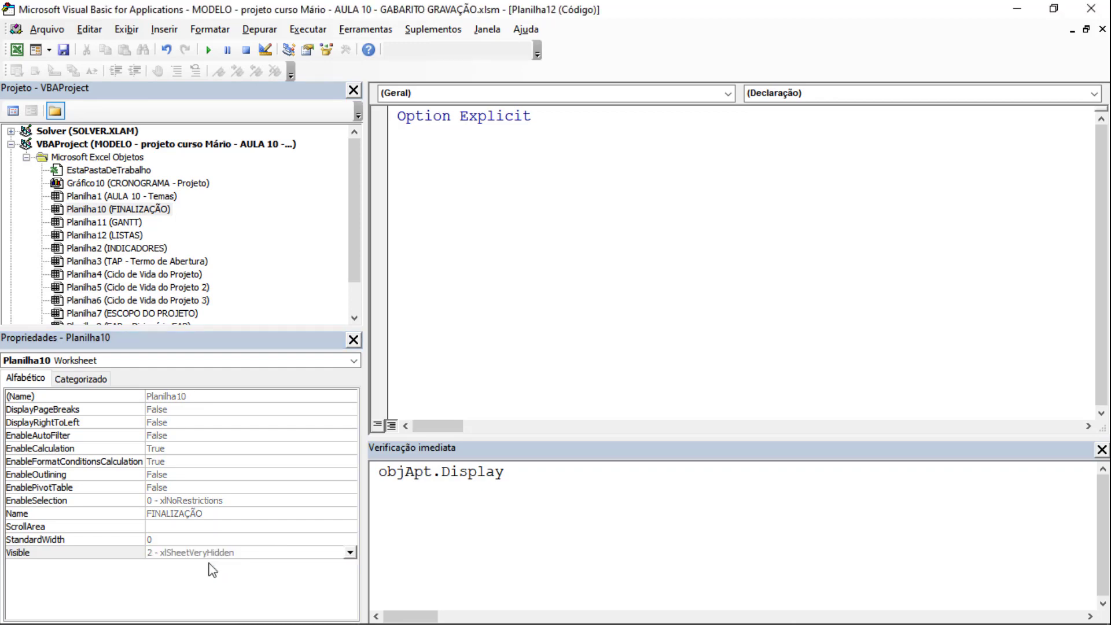
Step: Set LISTAS (Planilha12) Visible to -1 - xlSheetVisible
click(128, 235)
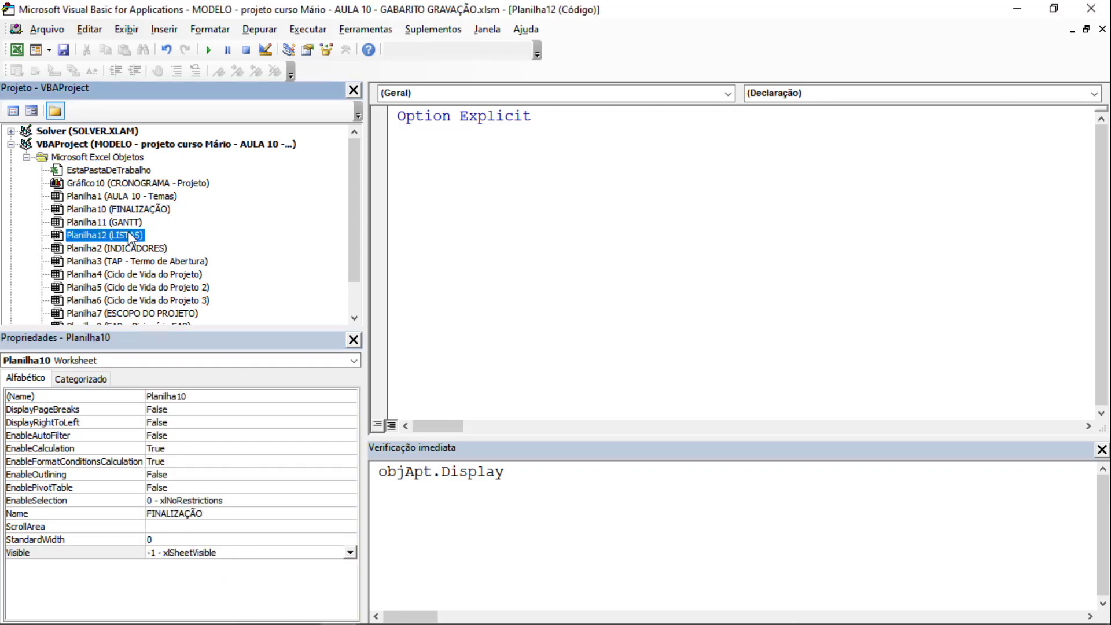
click(350, 552)
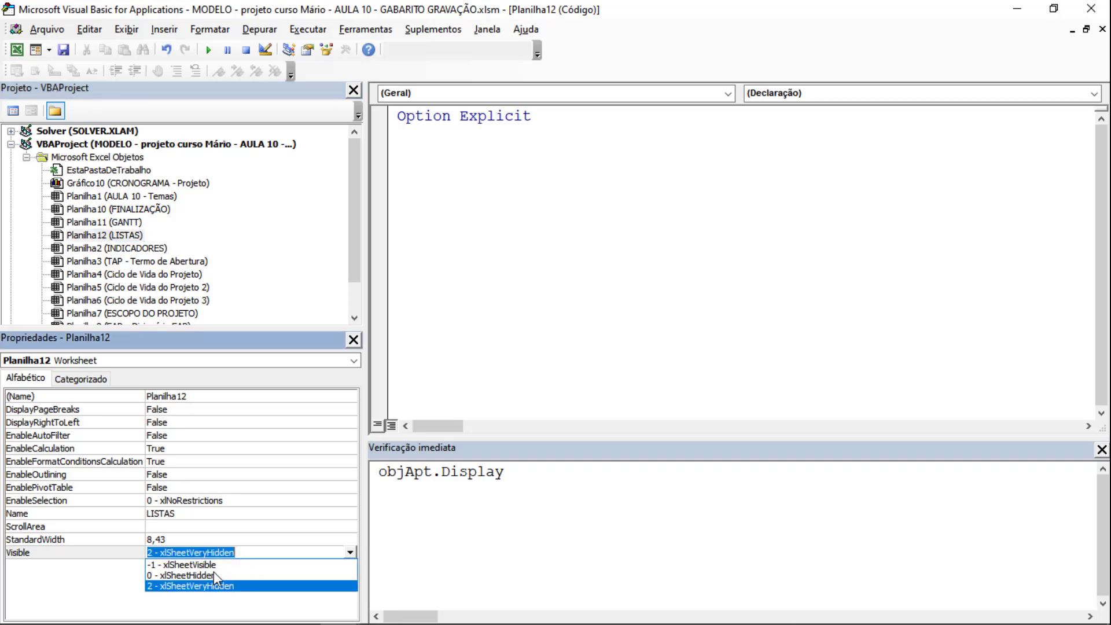
click(217, 565)
click(270, 254)
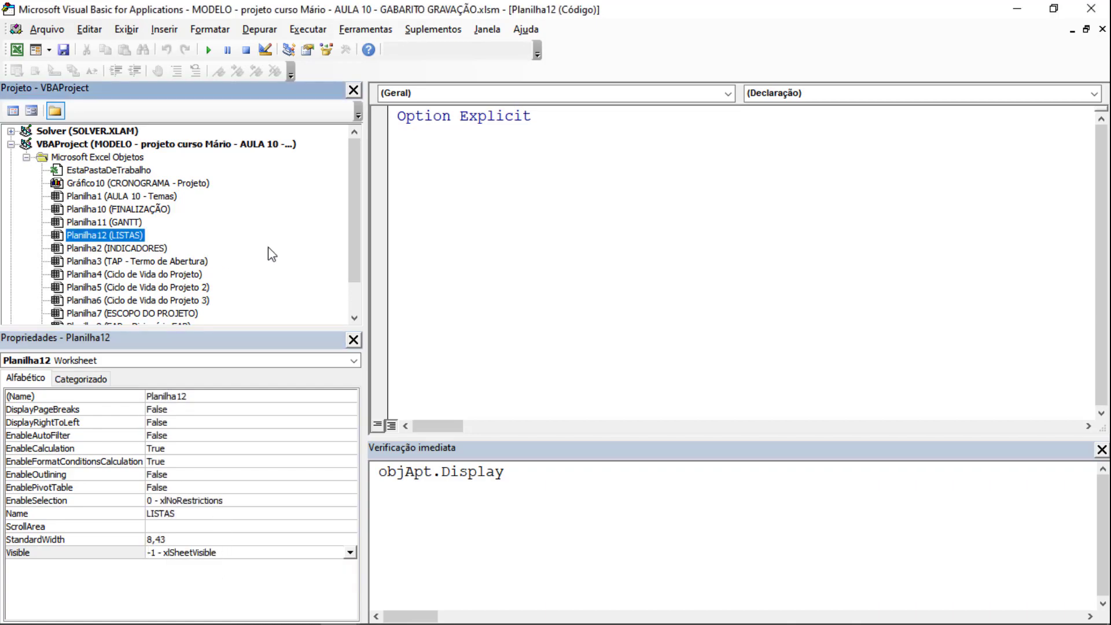
Step: Close the VBA editor and visit FINALIZAÇÃO, ESCOPO DO PROJETO and AULA 10 - Temas cell B5
click(1090, 8)
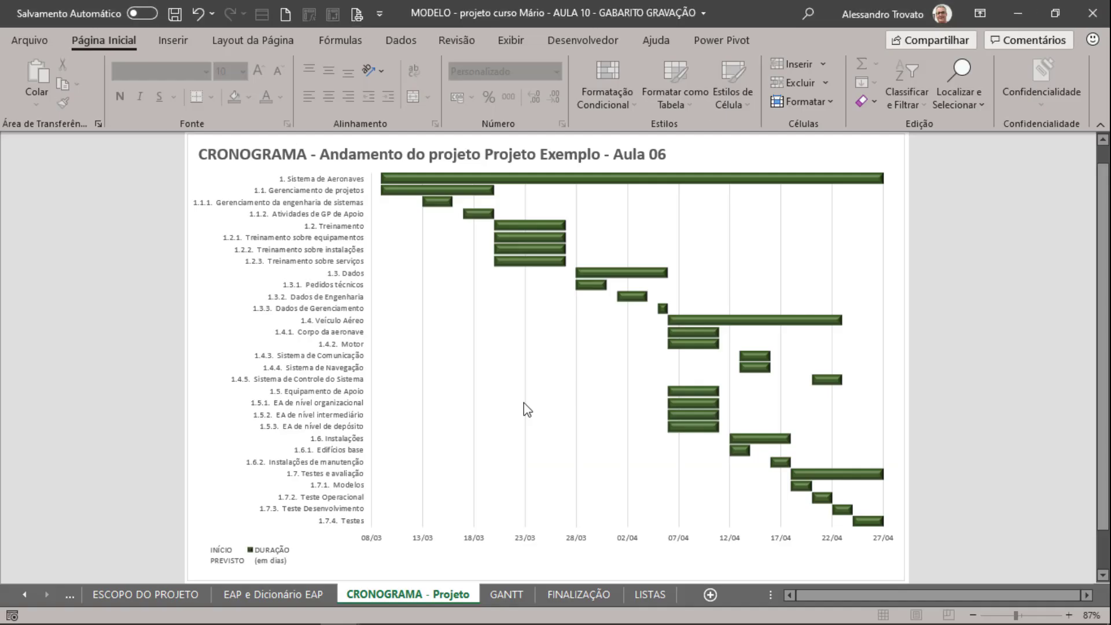
click(306, 308)
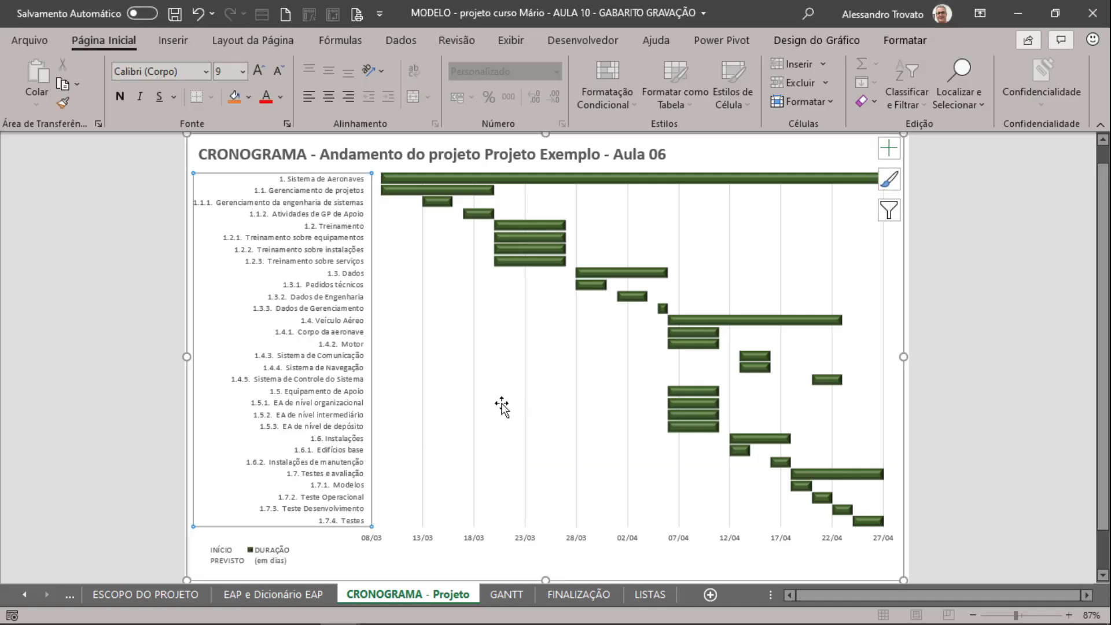
click(573, 594)
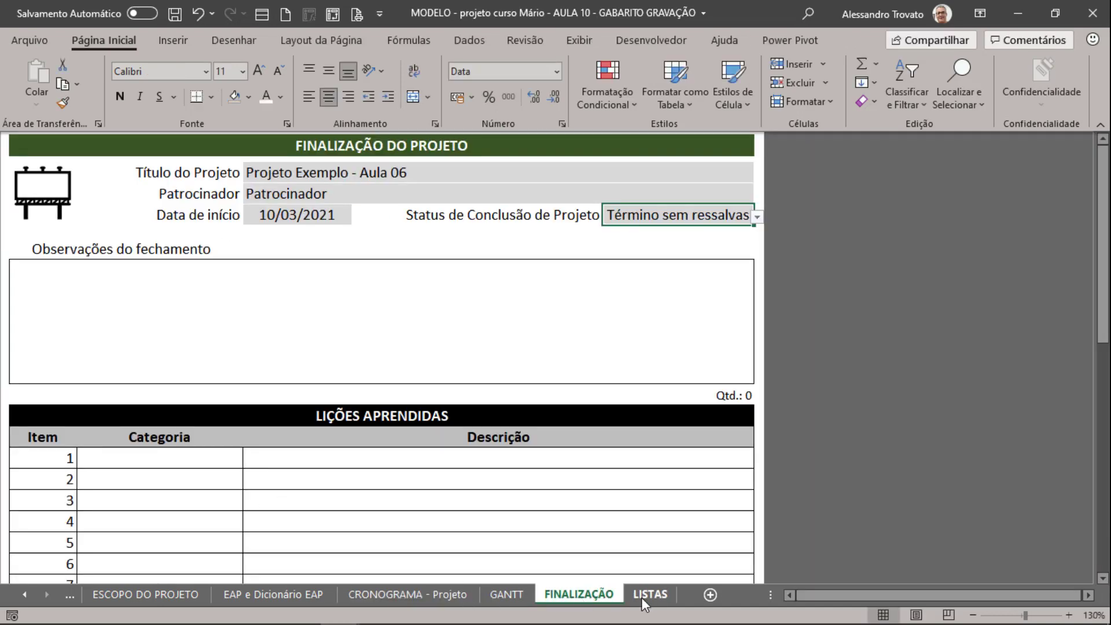
click(106, 587)
key(ctrl+Page_Up)
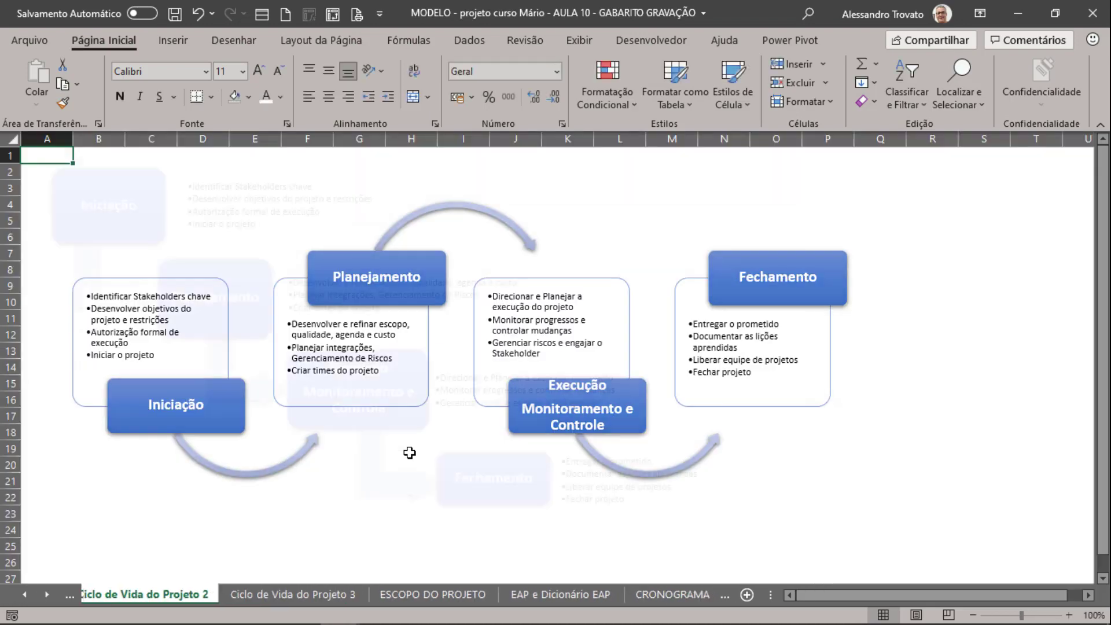
key(ctrl+Page_Up)
key(ctrl+Page_Up)
key(ctrl+Page_Up)
key(ctrl+Page_Up)
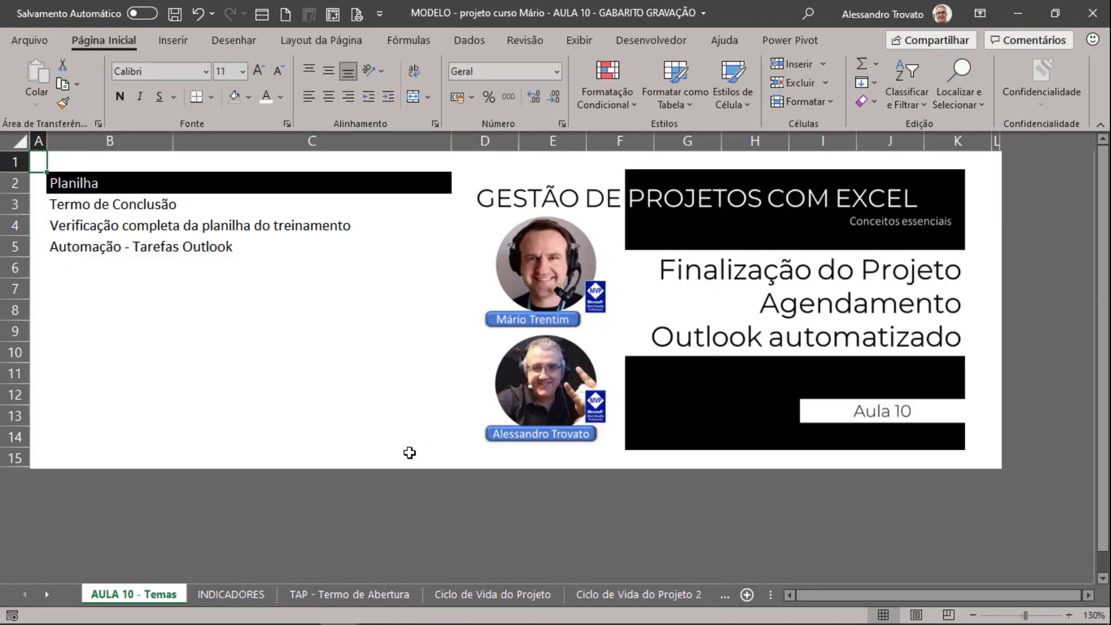
click(148, 248)
Step: Step forward through the sheets with Ctrl+PageDown from INDICADORES toward GANTT
key(ctrl+Page_Down)
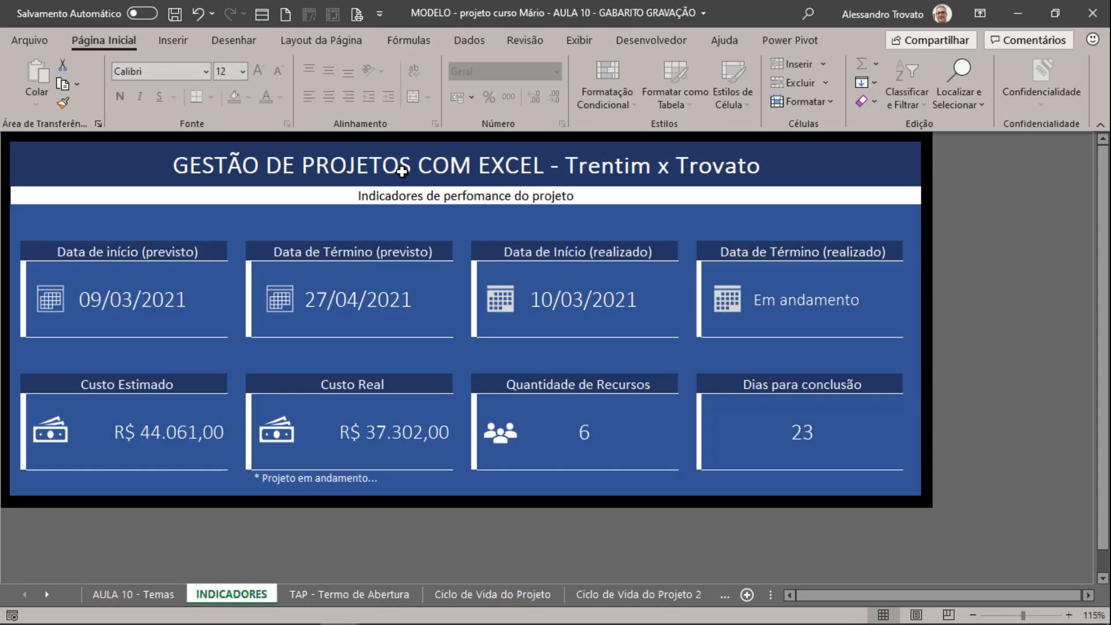
key(ctrl+Page_Down)
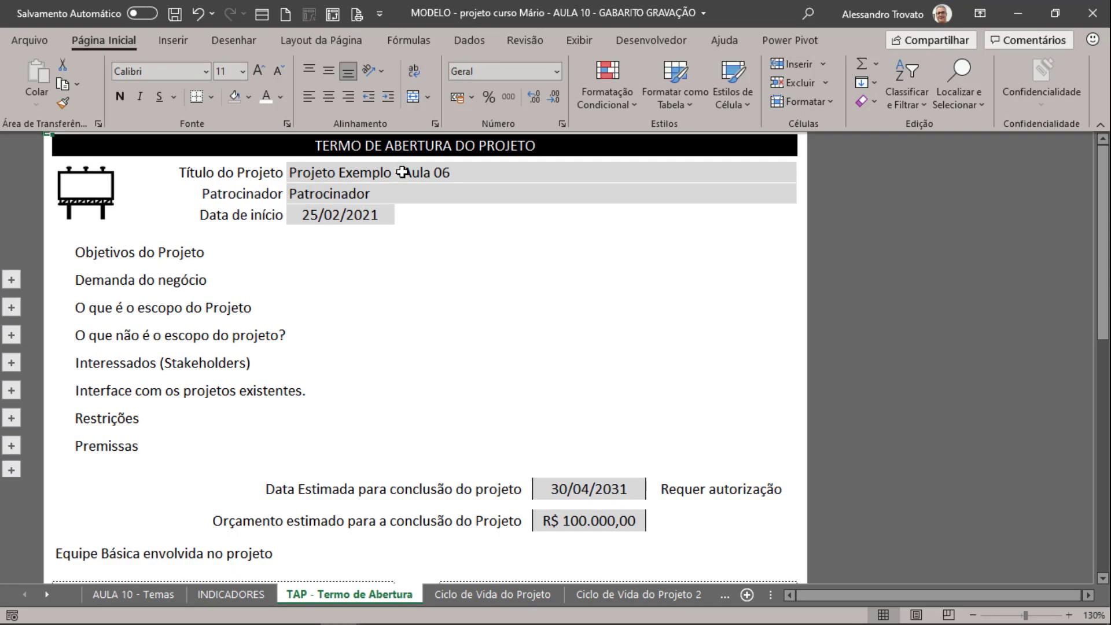
key(ctrl+Page_Down)
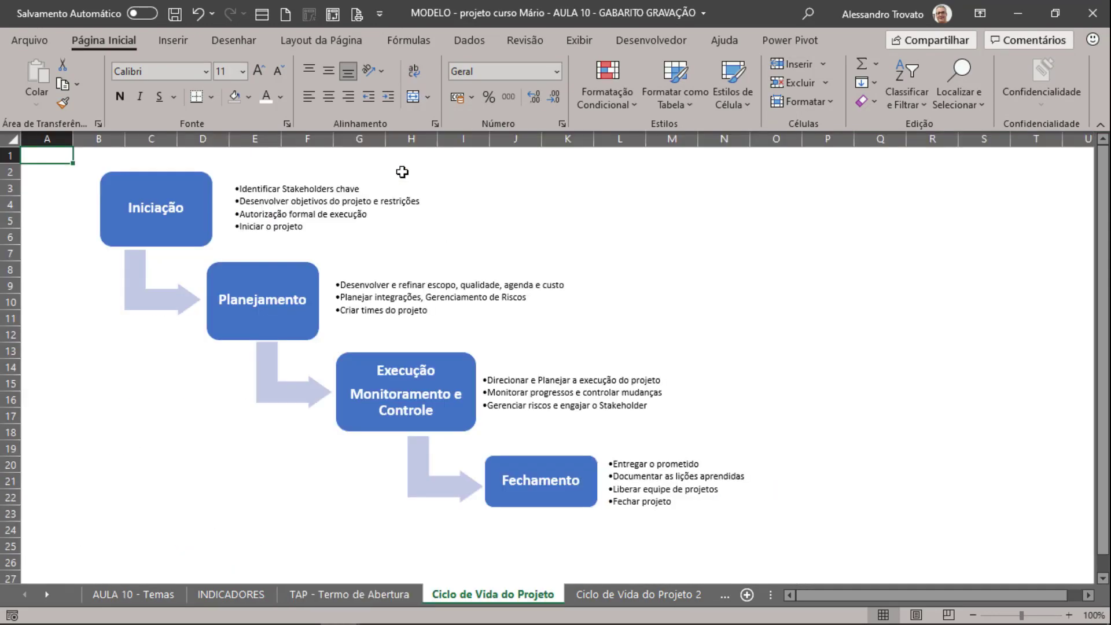
key(ctrl+Page_Down)
key(ctrl+Page_Down)
key(ctrl+Page_Down)
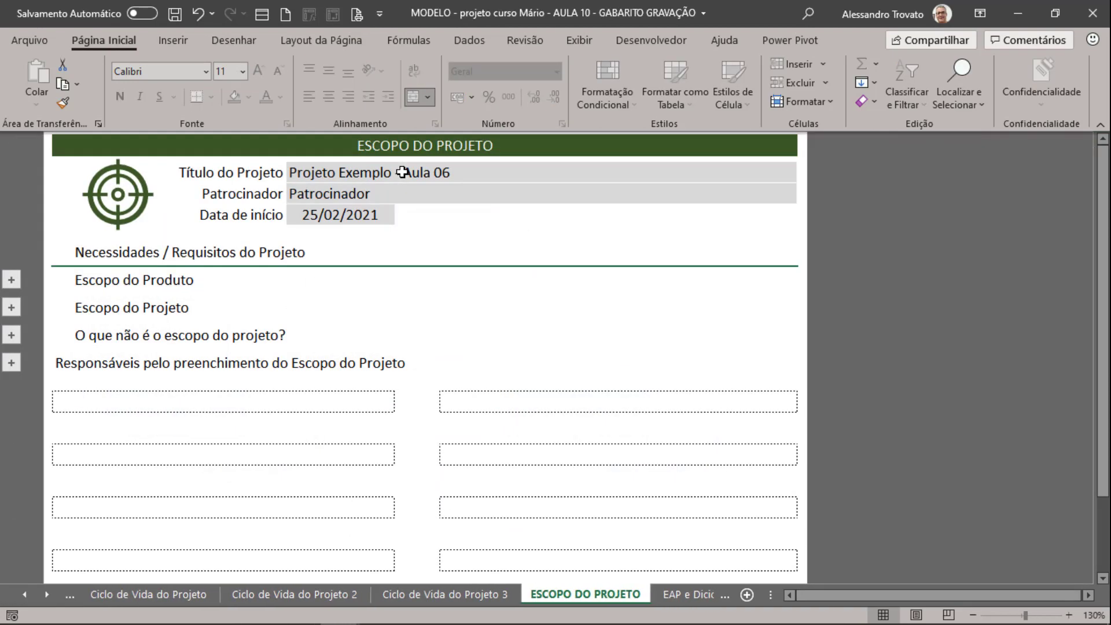
key(ctrl+Page_Down)
key(ctrl+Page_Down)
key(ctrl+Page_Down)
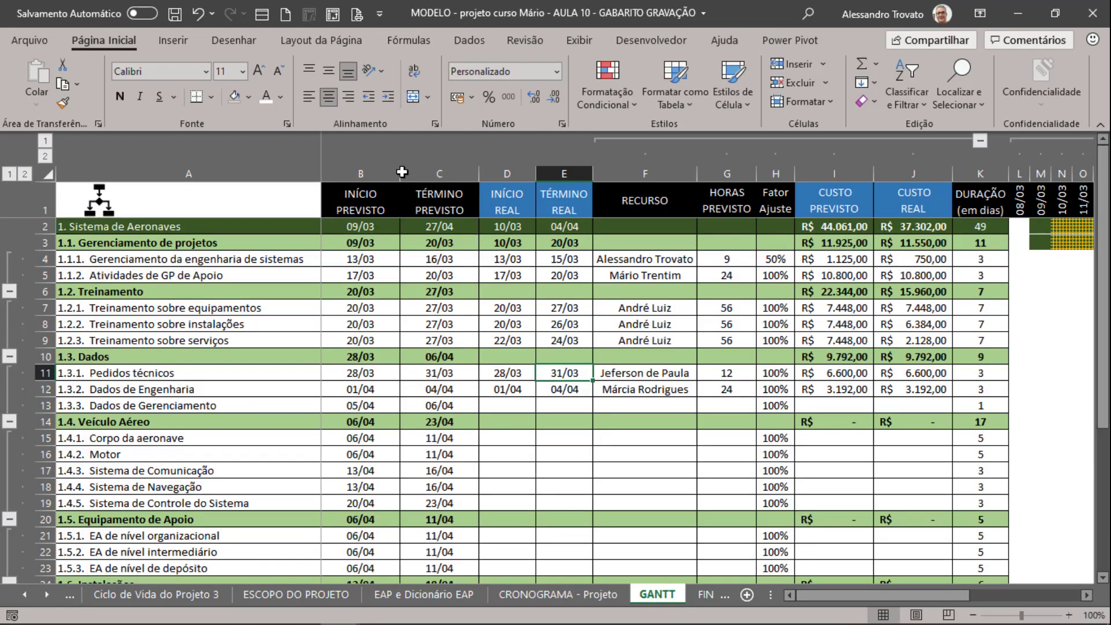
Step: Review the GANTT dates in D5, C4 and B18, and the Gerenciamento de projetos summary start in B3
click(514, 267)
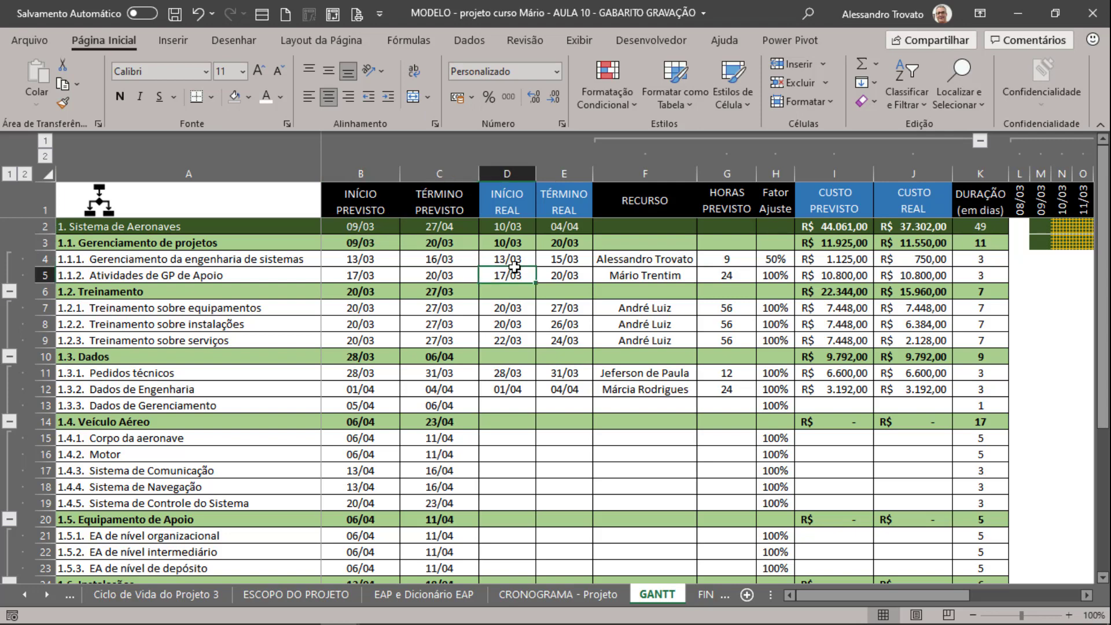
click(452, 276)
click(405, 262)
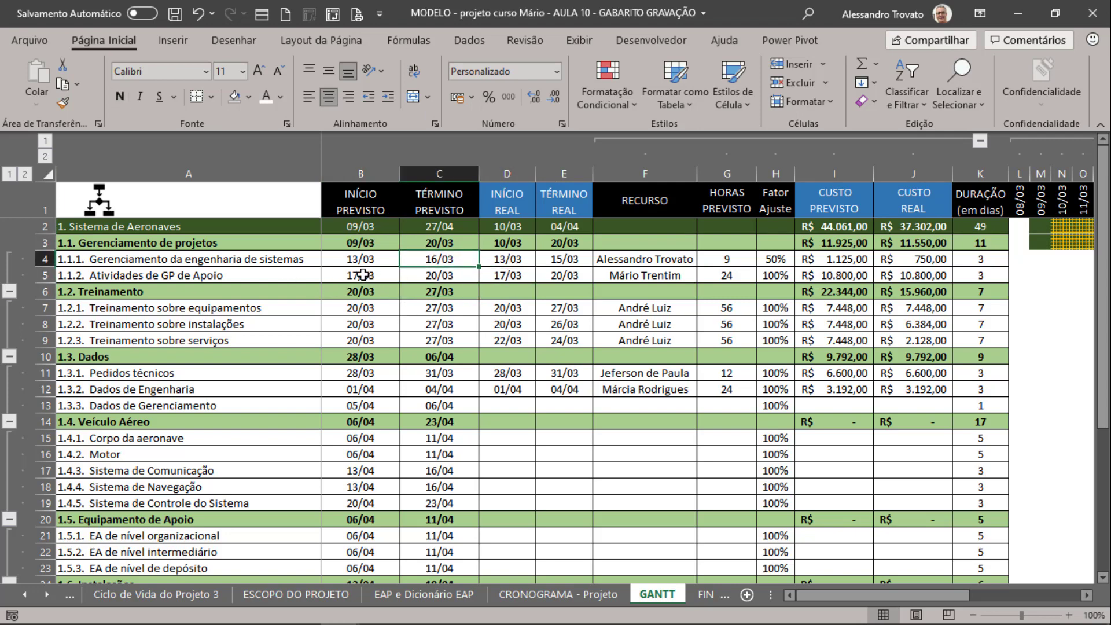
click(365, 241)
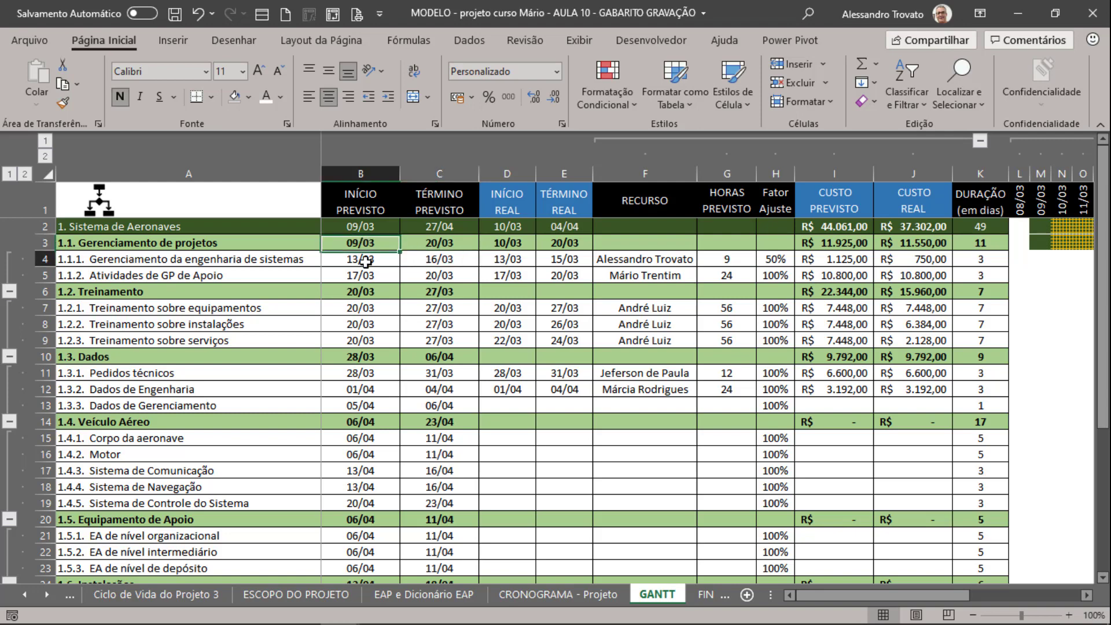
click(376, 489)
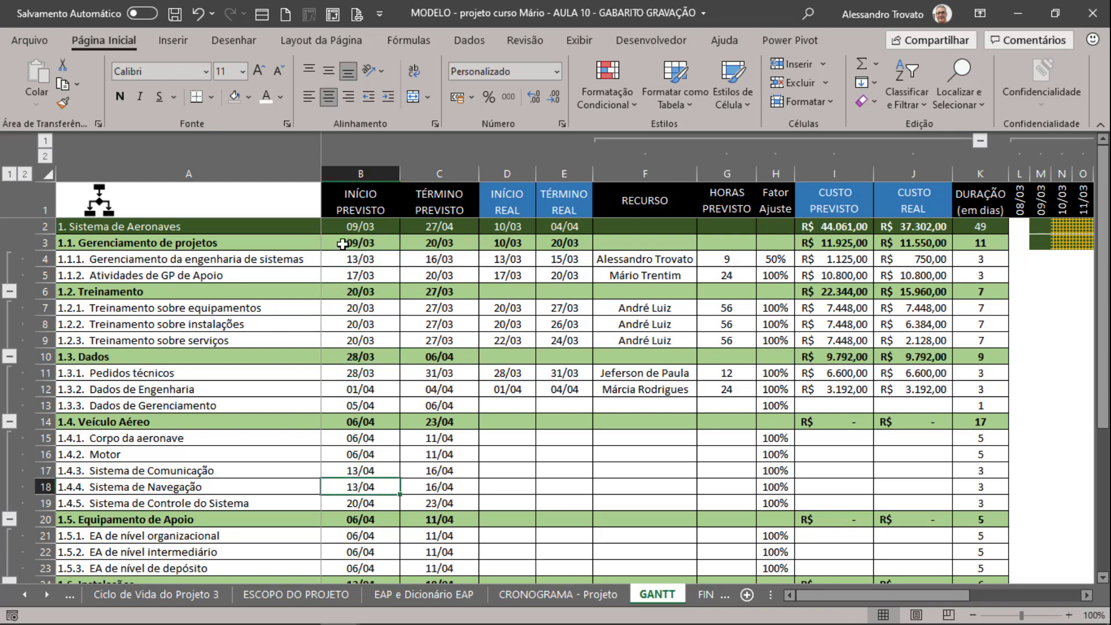
click(112, 238)
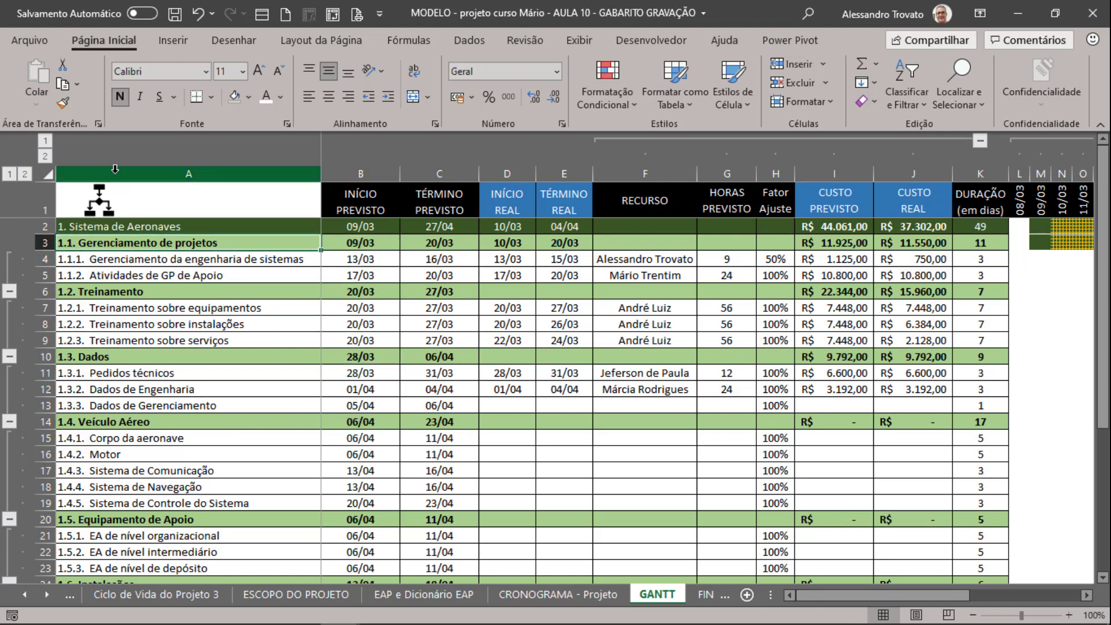
click(354, 245)
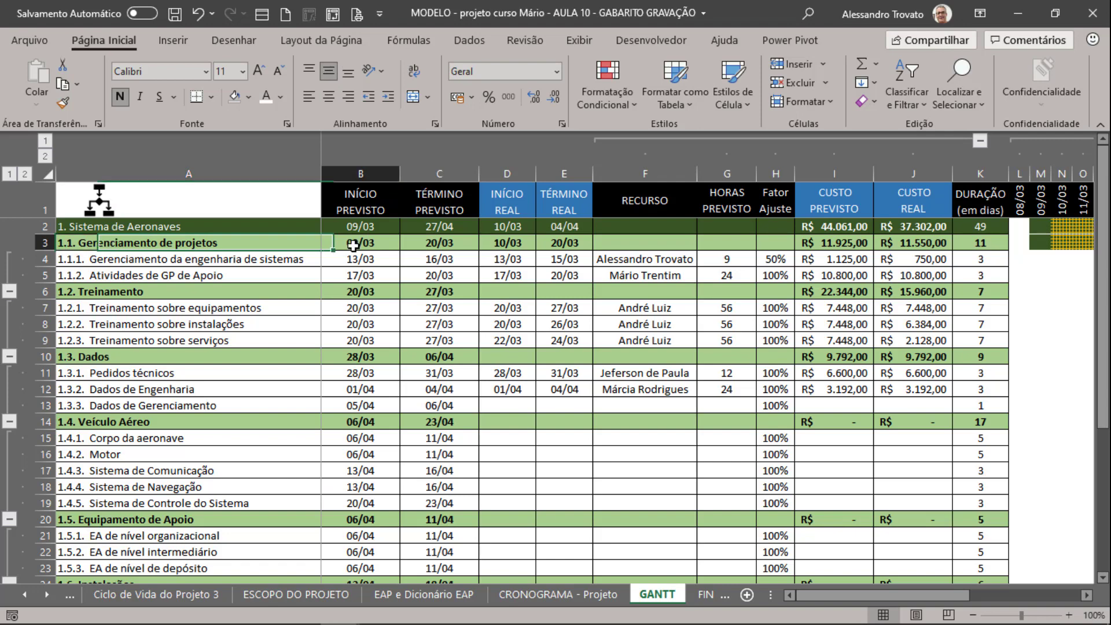
click(134, 243)
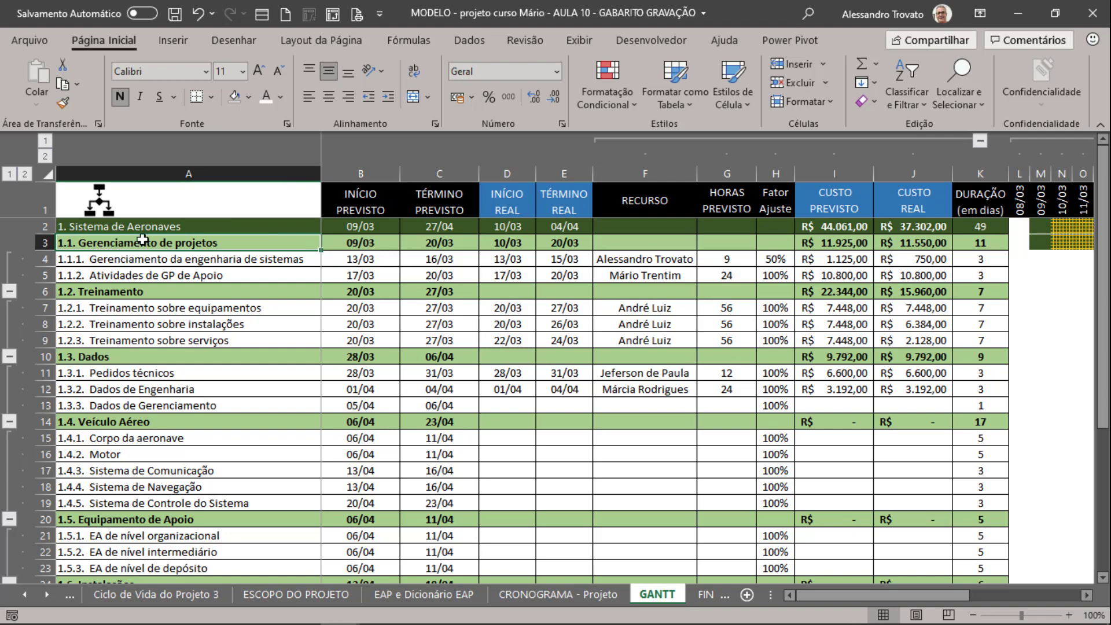
click(357, 244)
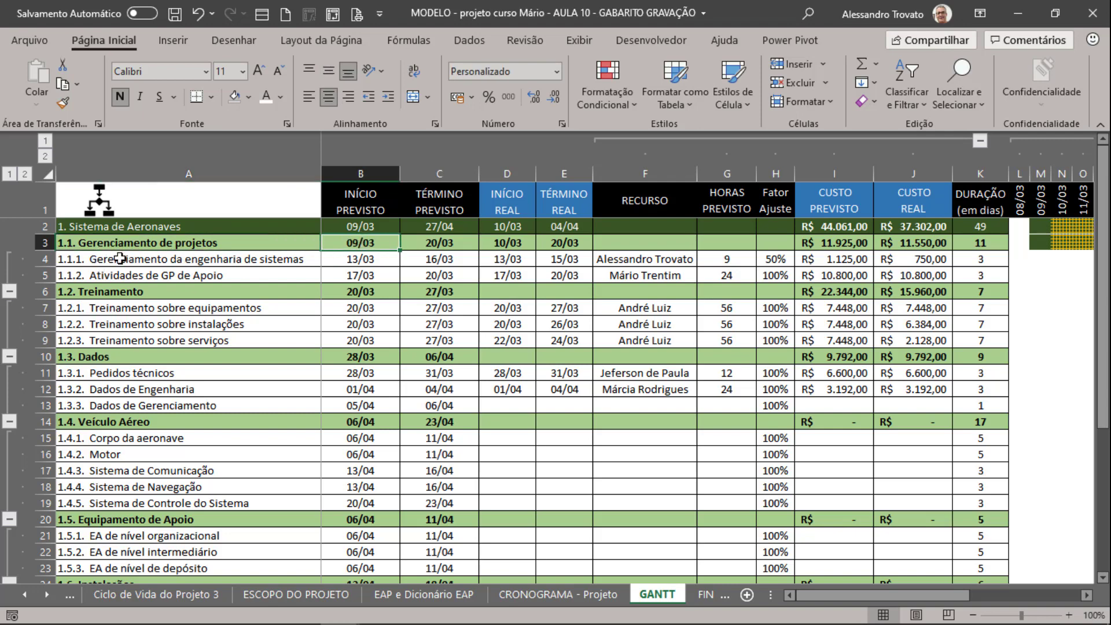
click(358, 261)
Step: Check the first task in A4 and scan the planned start dates down column B
click(137, 259)
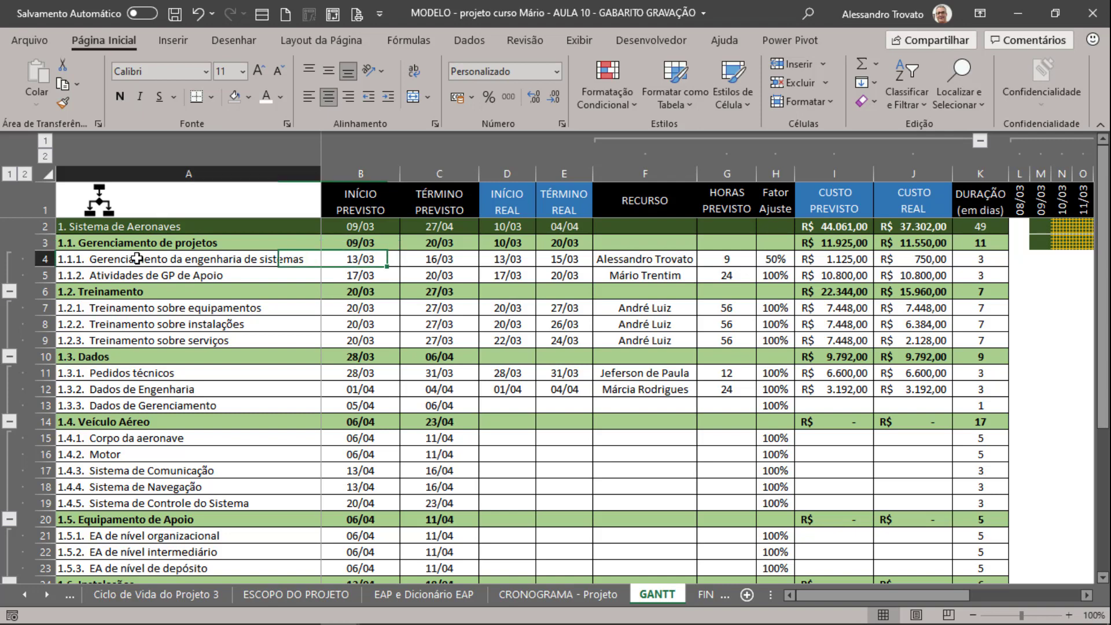
click(368, 259)
click(132, 255)
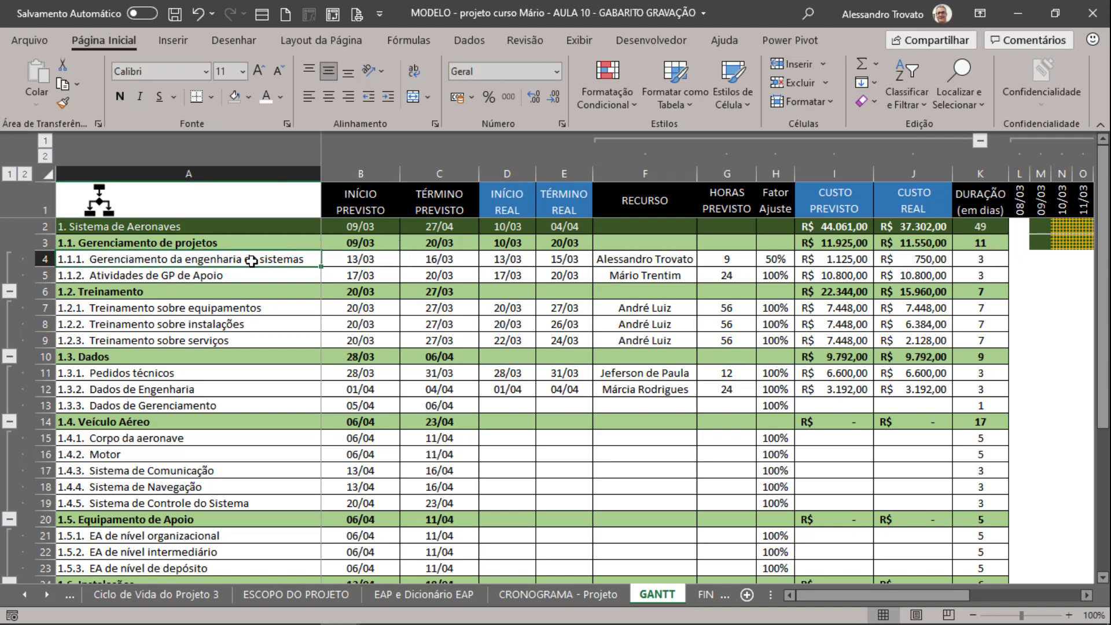
click(368, 260)
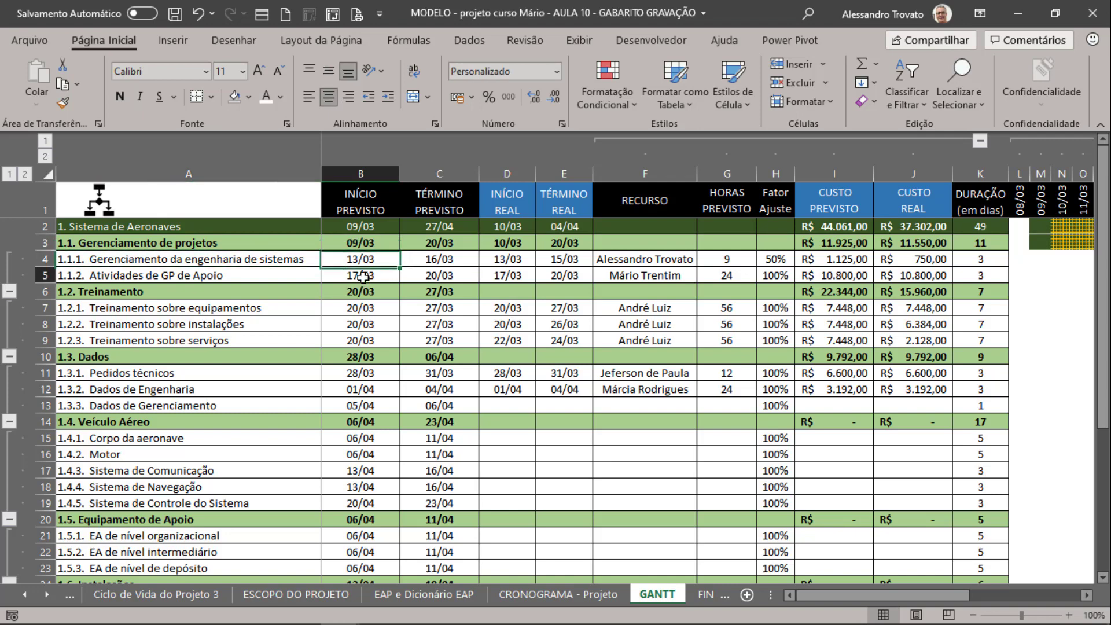
click(362, 277)
click(364, 291)
click(362, 307)
click(363, 343)
click(363, 405)
click(364, 486)
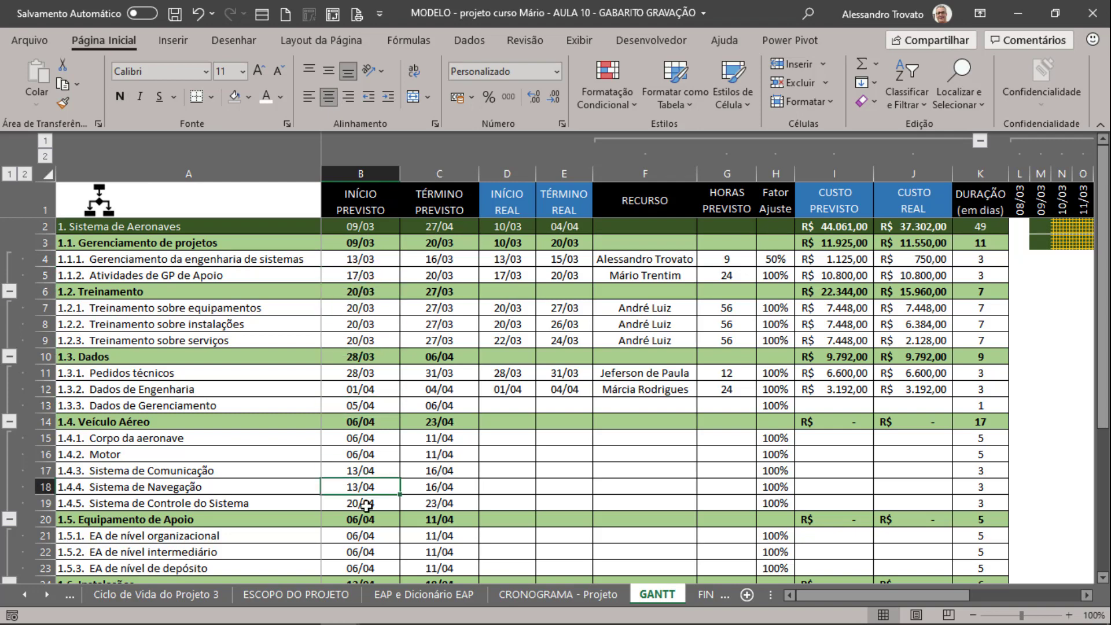
Step: Check planned dates 17/03 in B5, 20/03 in B7, 27/03 in C8, and save the workbook
click(396, 276)
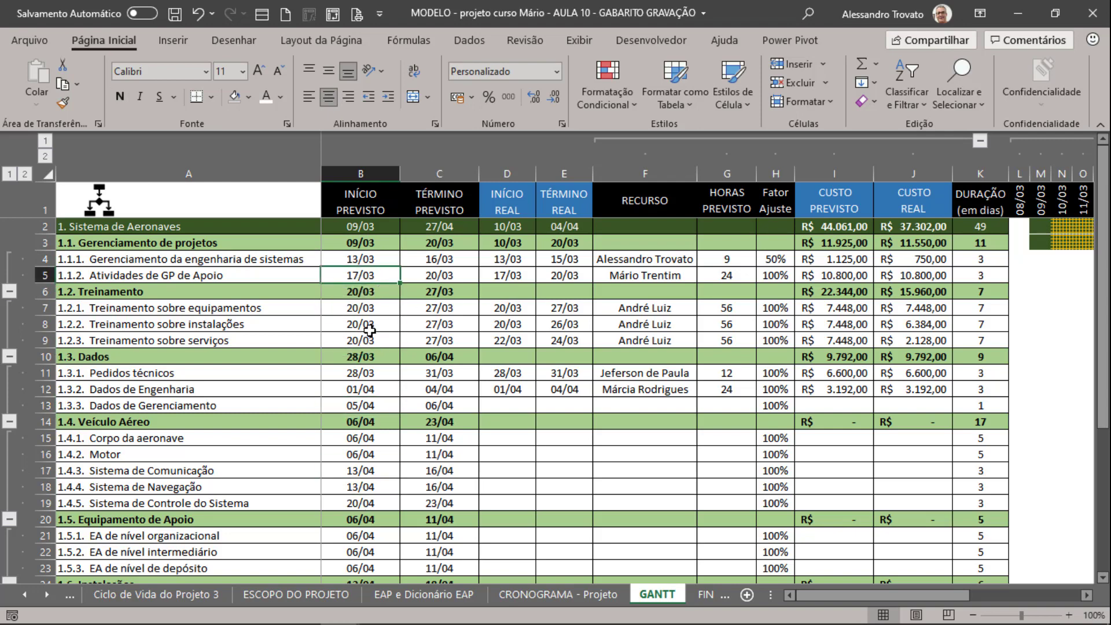
click(387, 307)
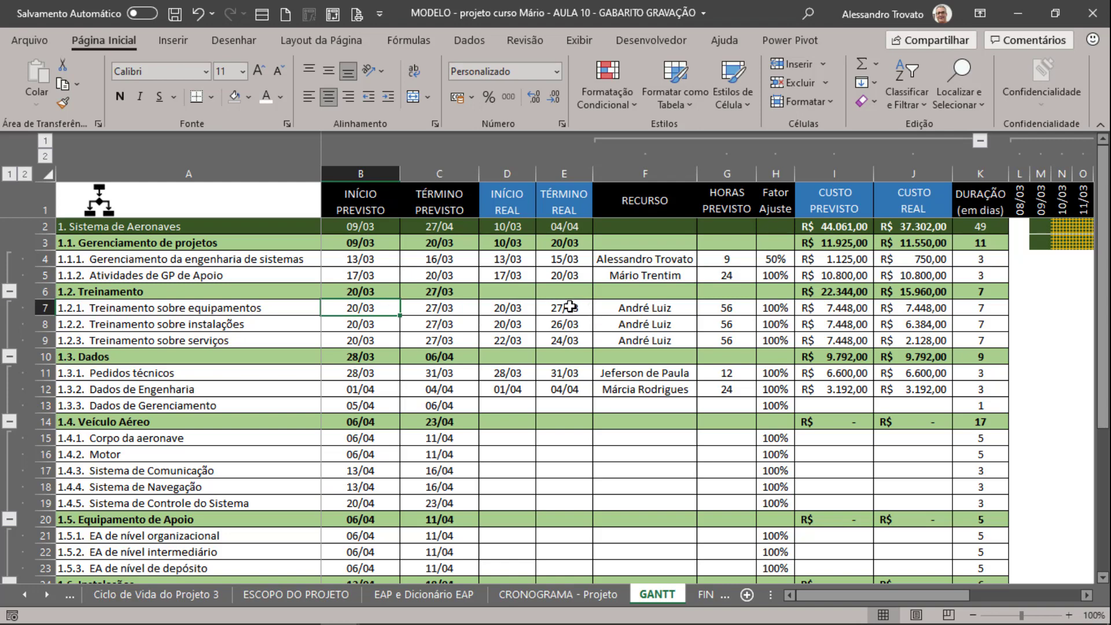
click(431, 323)
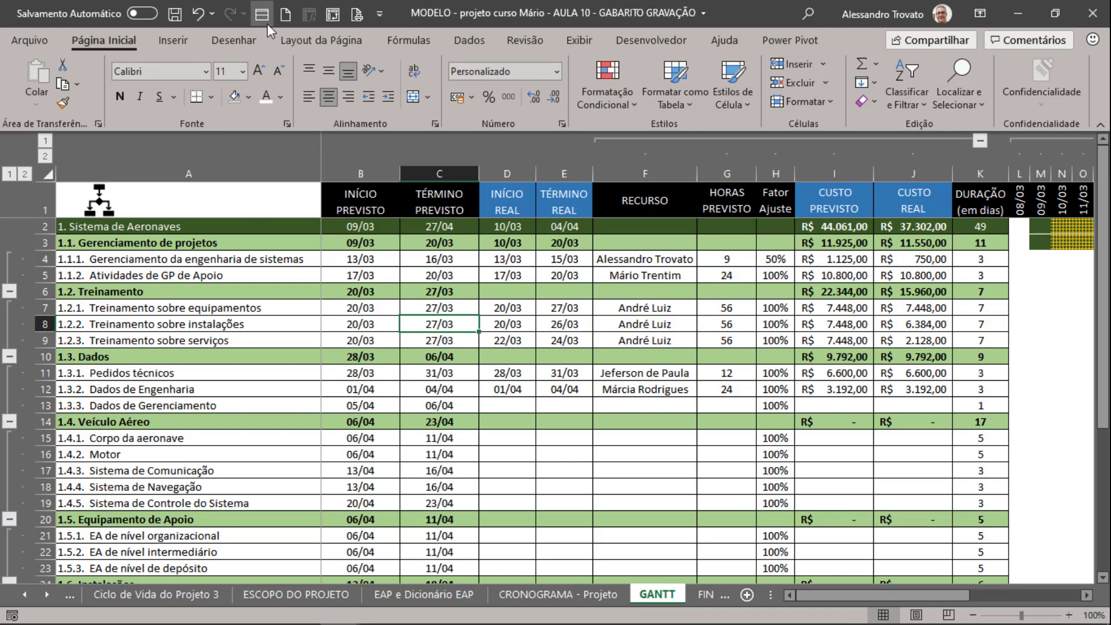
click(174, 15)
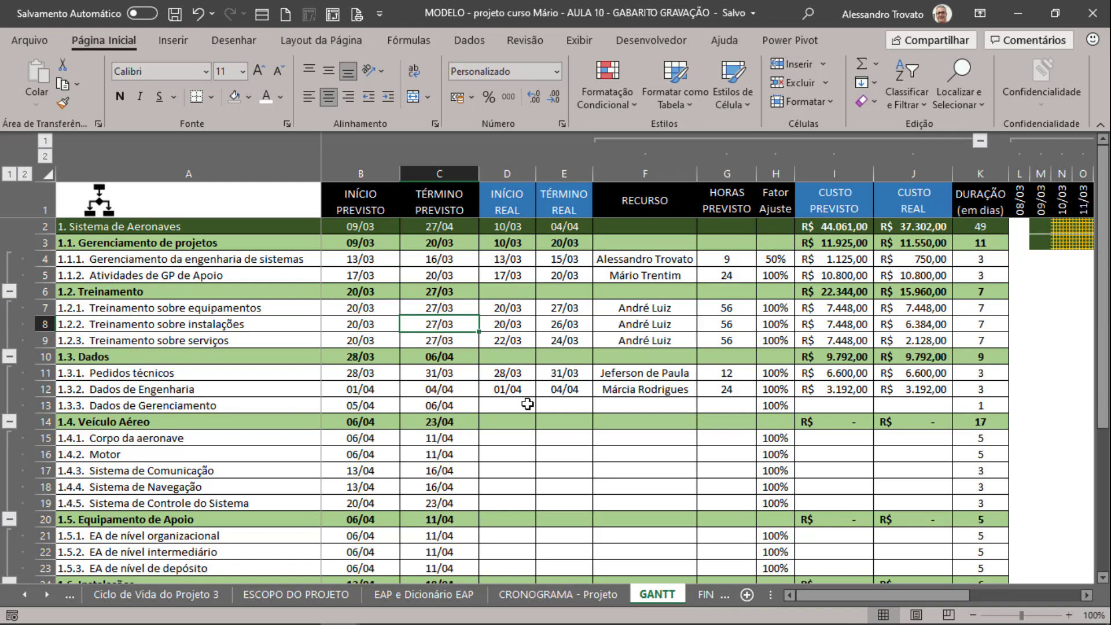
Step: Check actual finish 26/03 in E8, the empty actual start D6, and planned finish 27/03 in C7
click(551, 327)
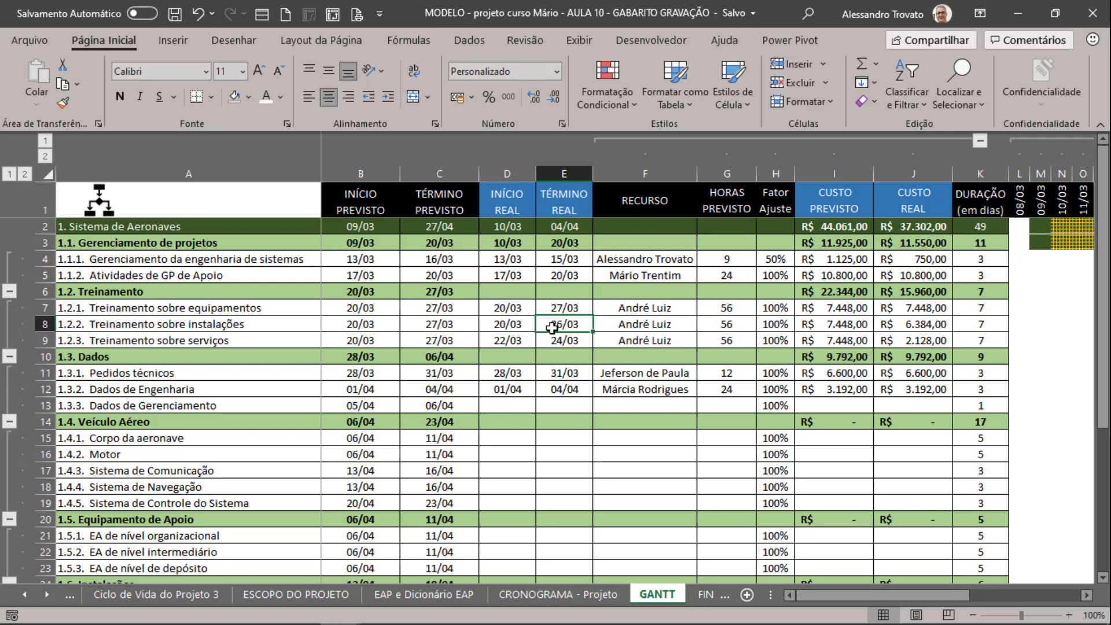
click(506, 324)
click(529, 291)
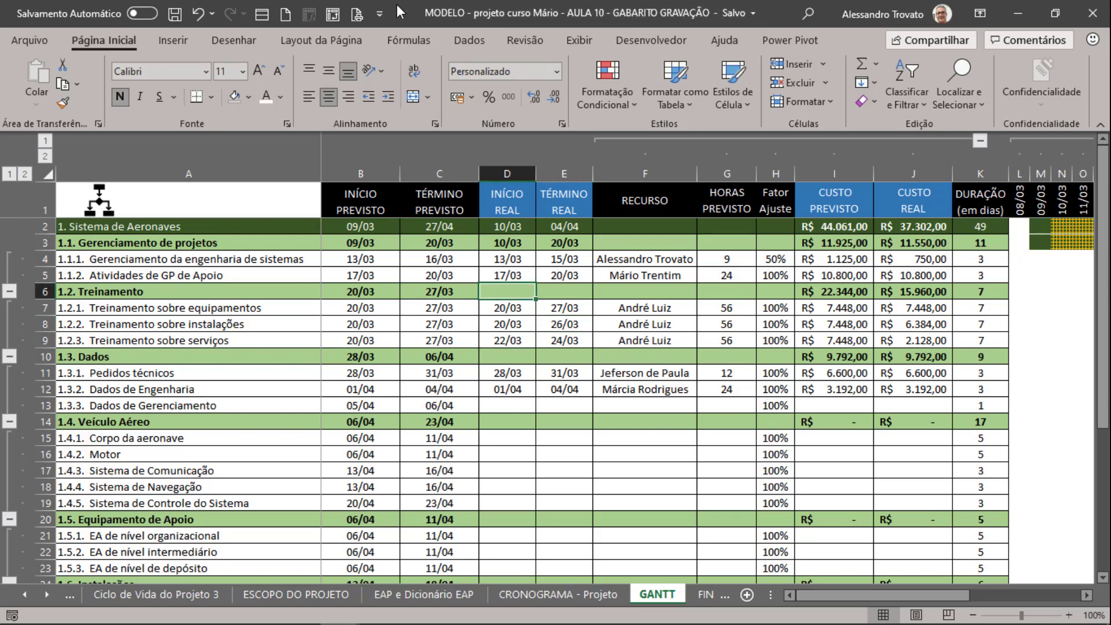
click(460, 308)
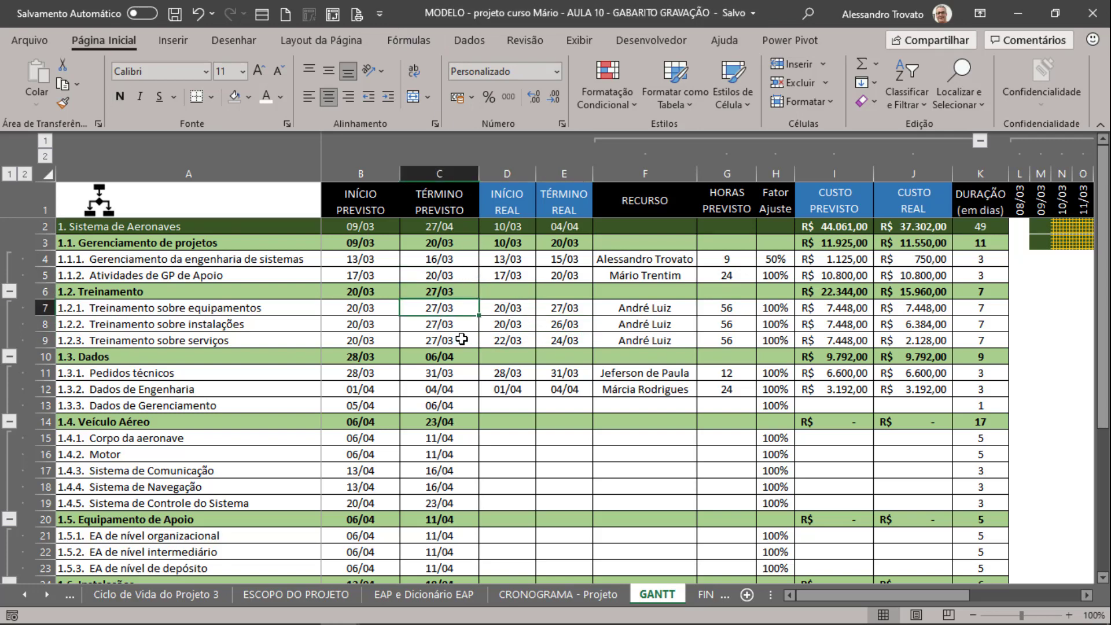
mouse_move(300, 620)
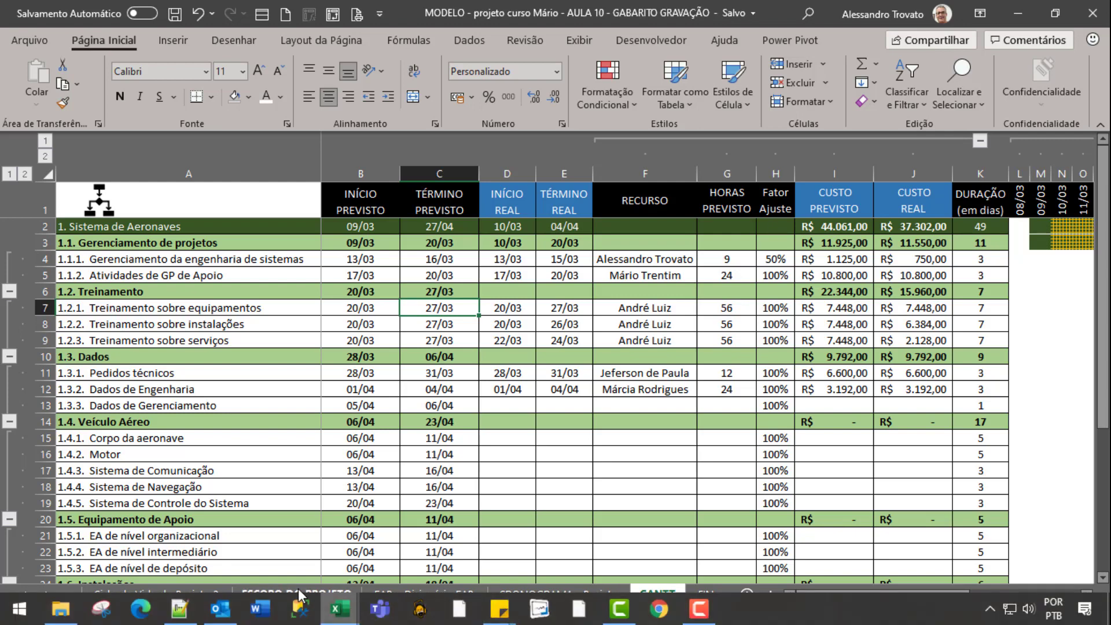
Step: In Outlook, collapse the account folder trees and show the main account's Outlook Today overview
click(220, 608)
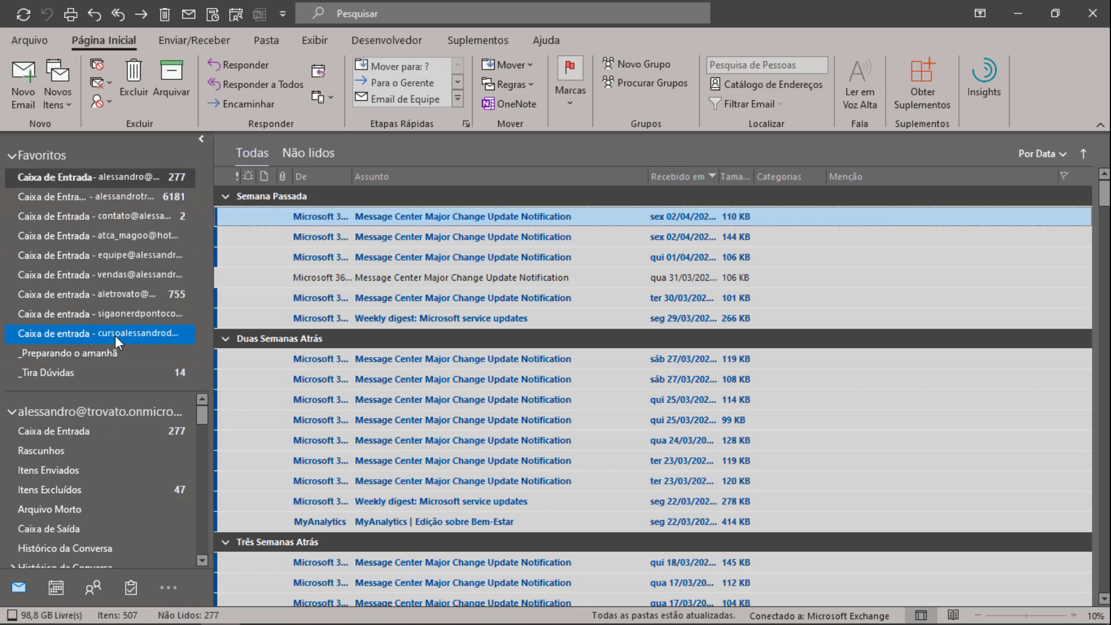
click(12, 412)
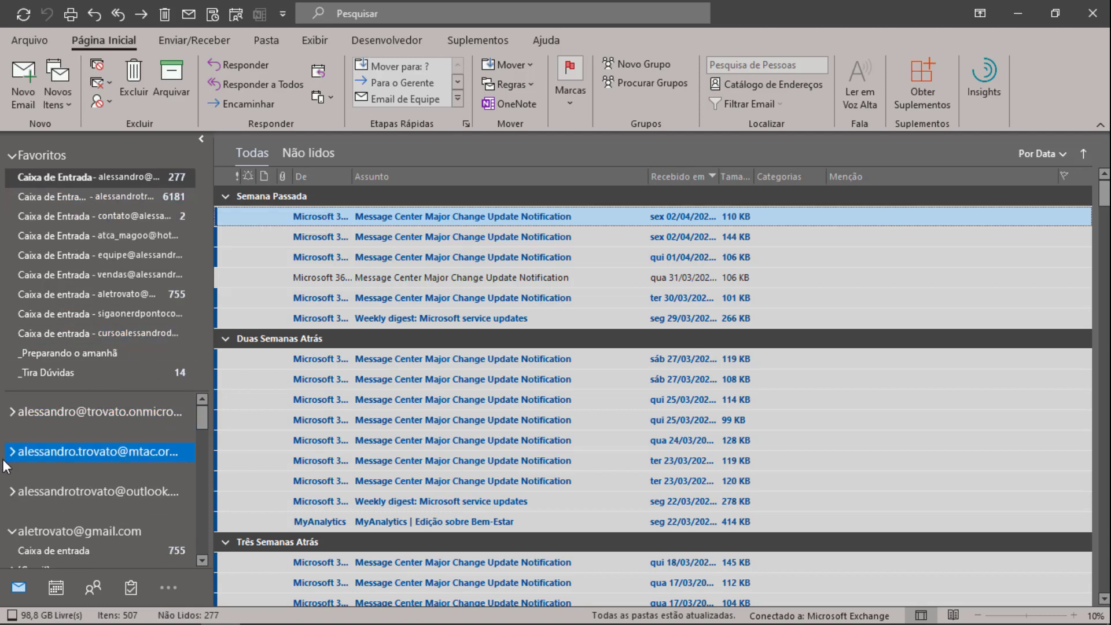
click(10, 532)
click(80, 415)
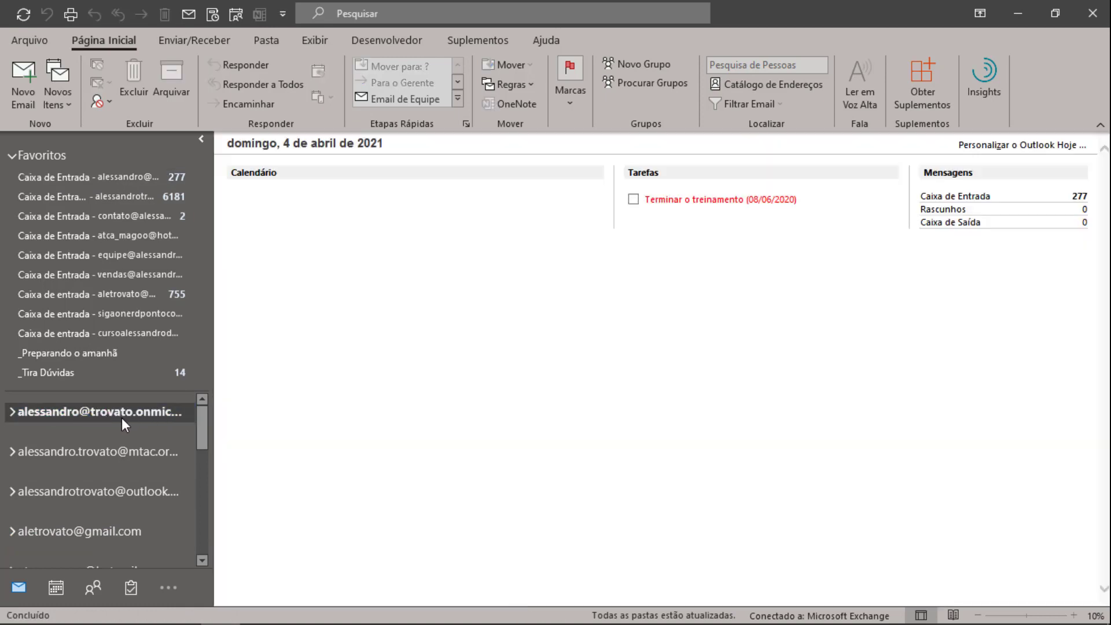
Step: Show Monday 5 April 2021 in the calendar day view, then return to Excel's E4 actual finish date
click(55, 588)
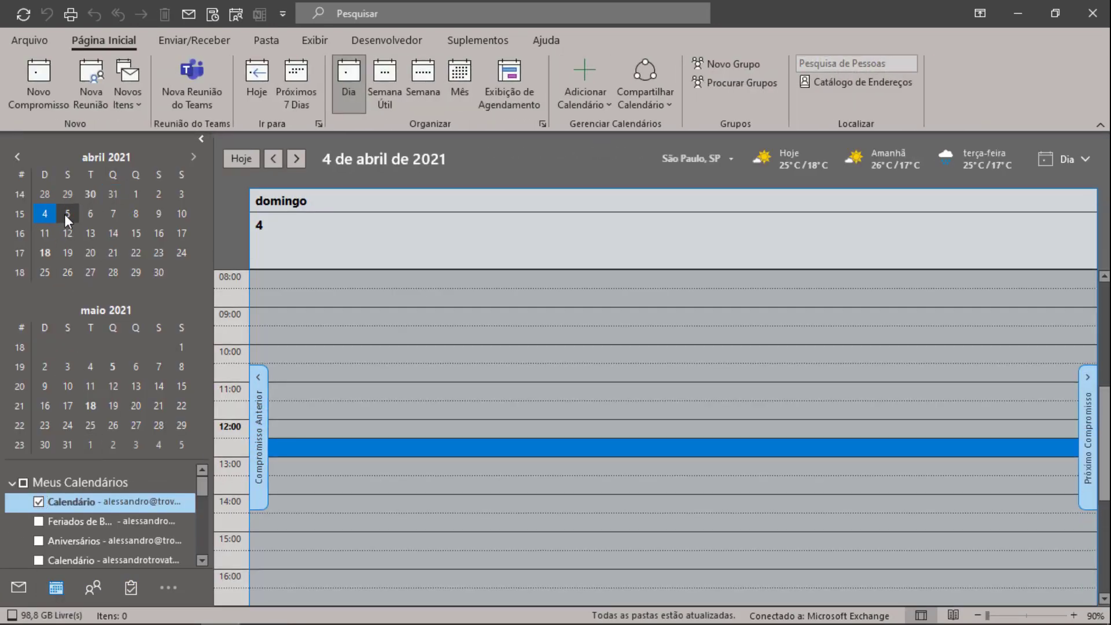
click(67, 214)
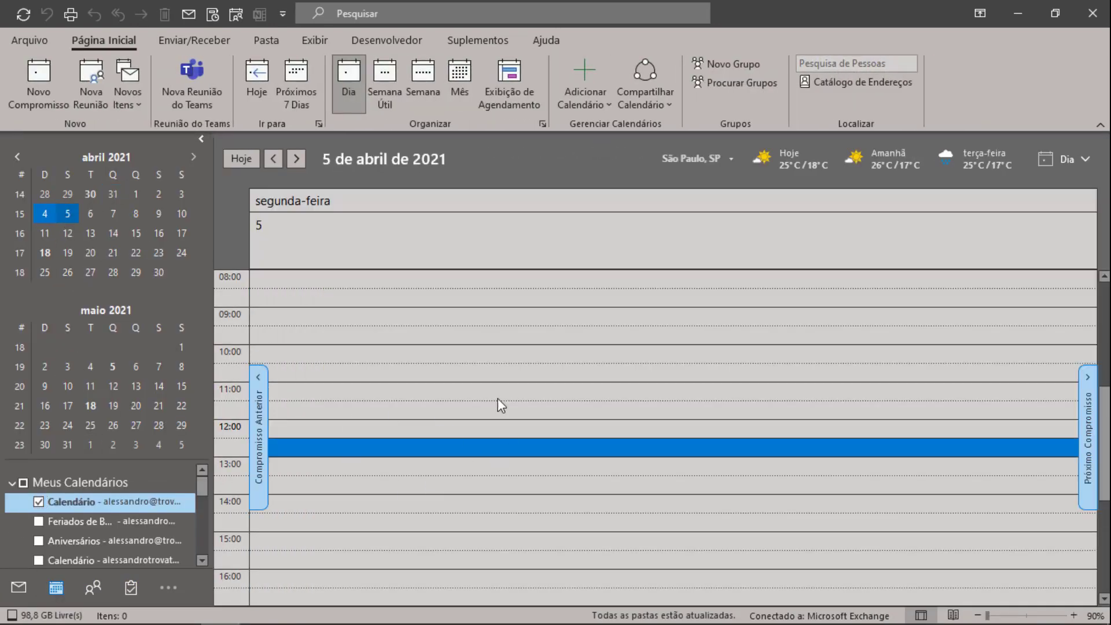
click(1009, 15)
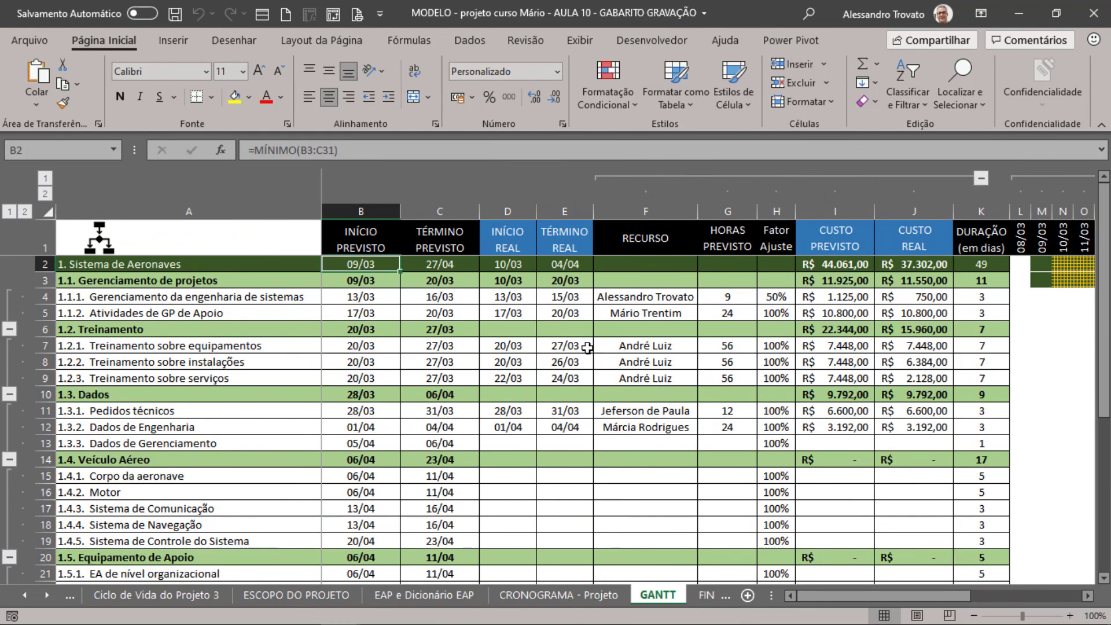
click(577, 298)
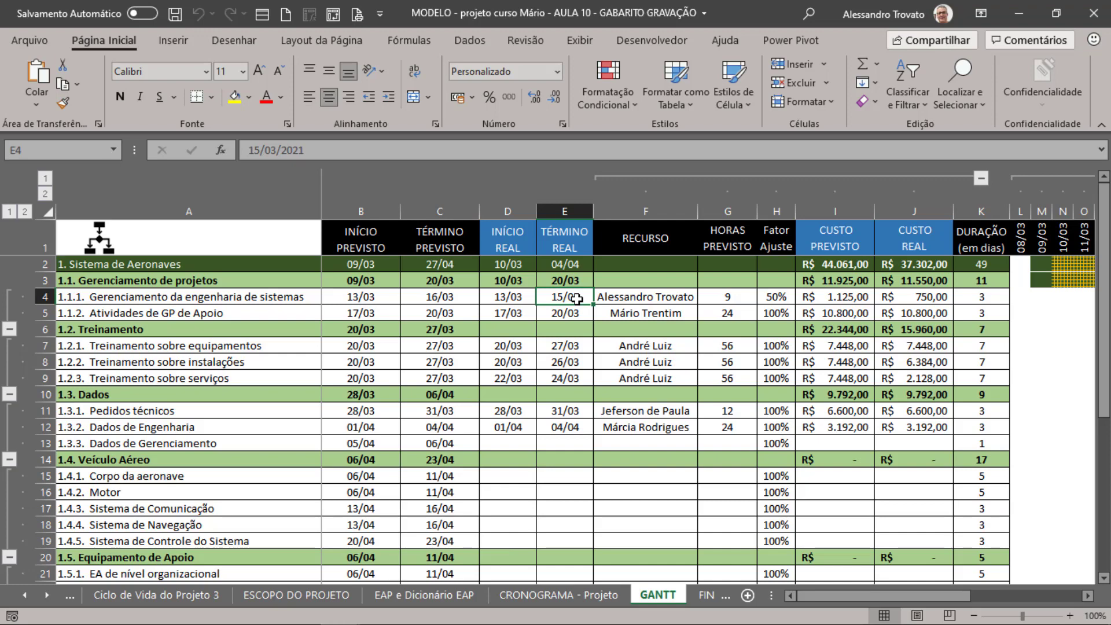
Step: Draw an ActiveX command button beside the logo in cell A1 of GANTT and make it slightly taller
click(358, 403)
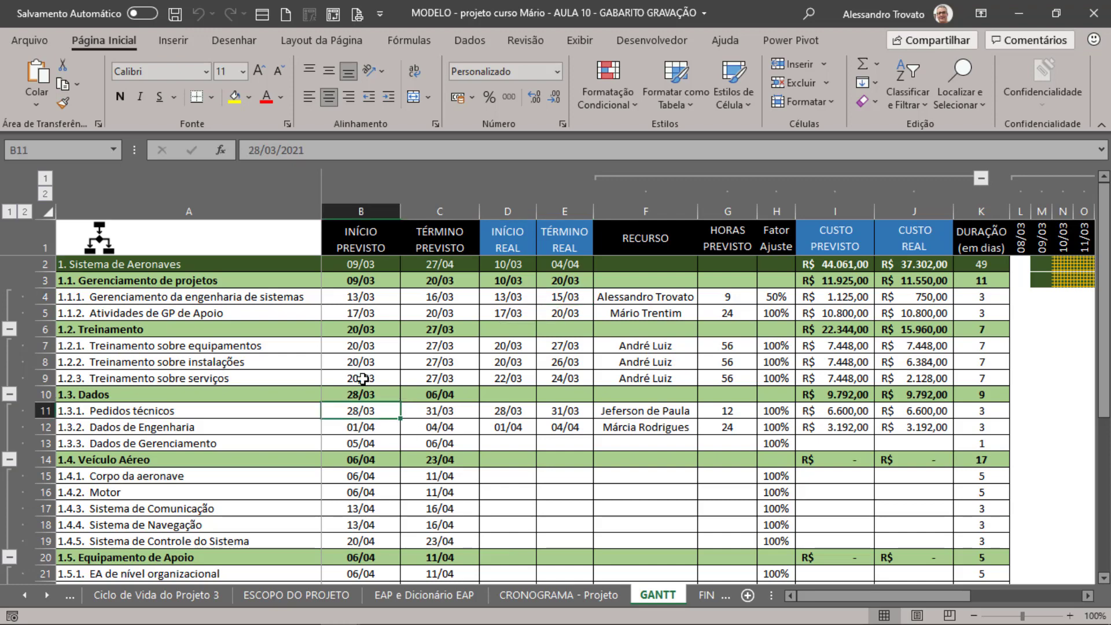
click(290, 352)
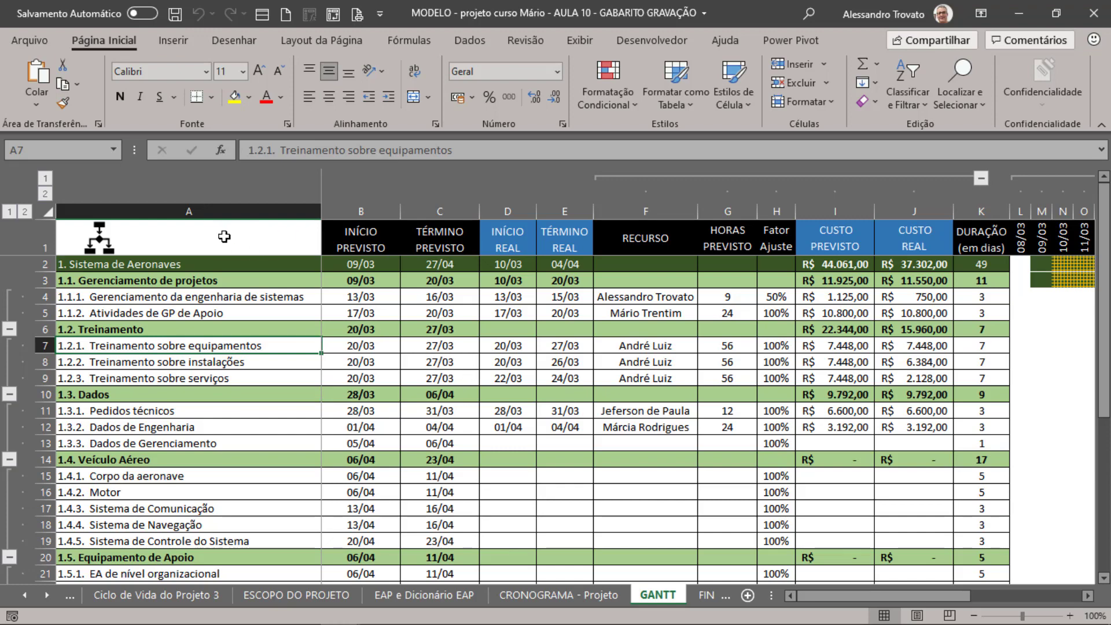
click(174, 41)
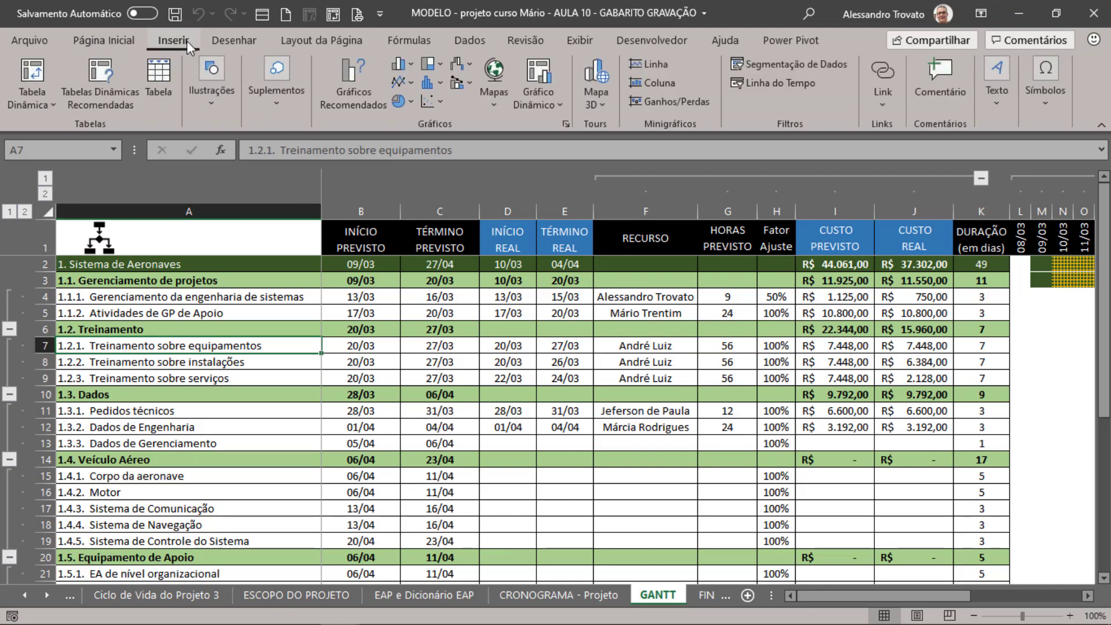
click(621, 44)
click(440, 103)
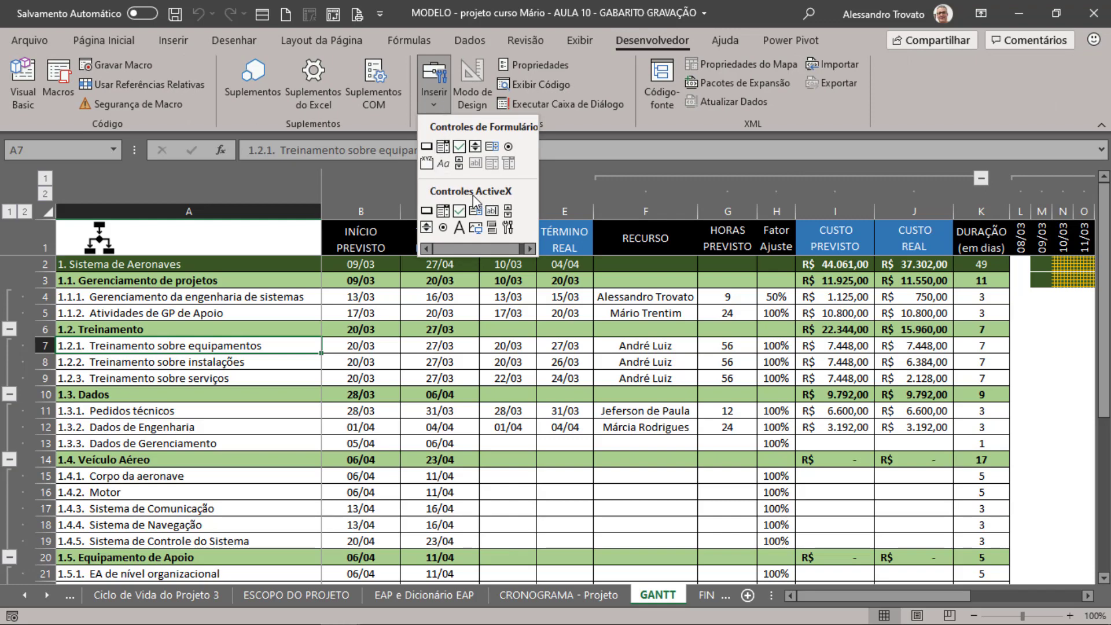
click(426, 211)
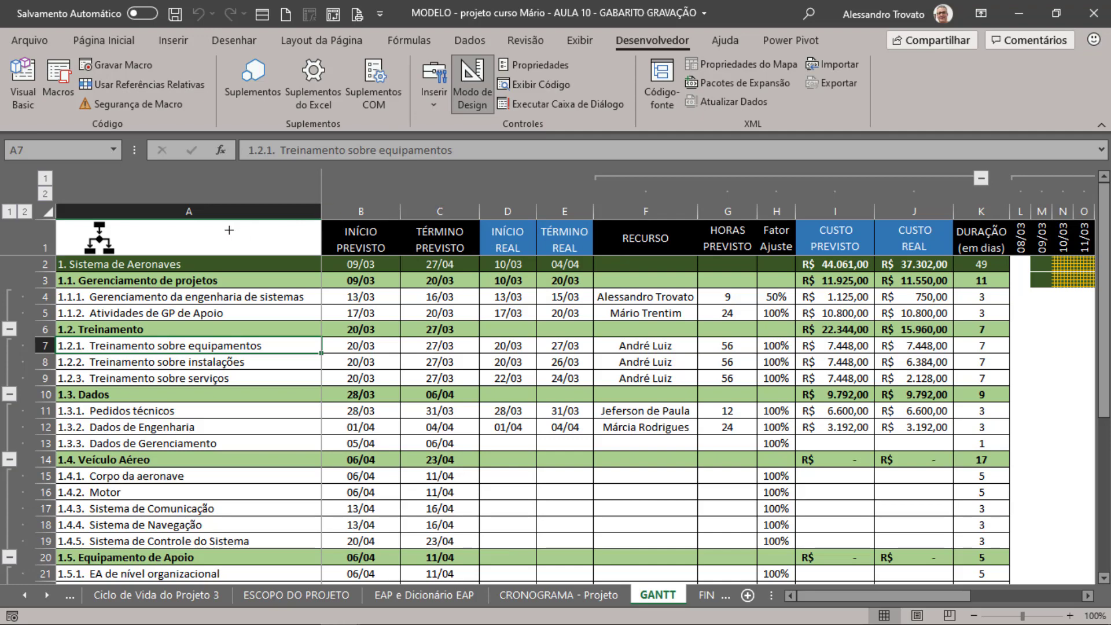
drag(184, 226, 317, 257)
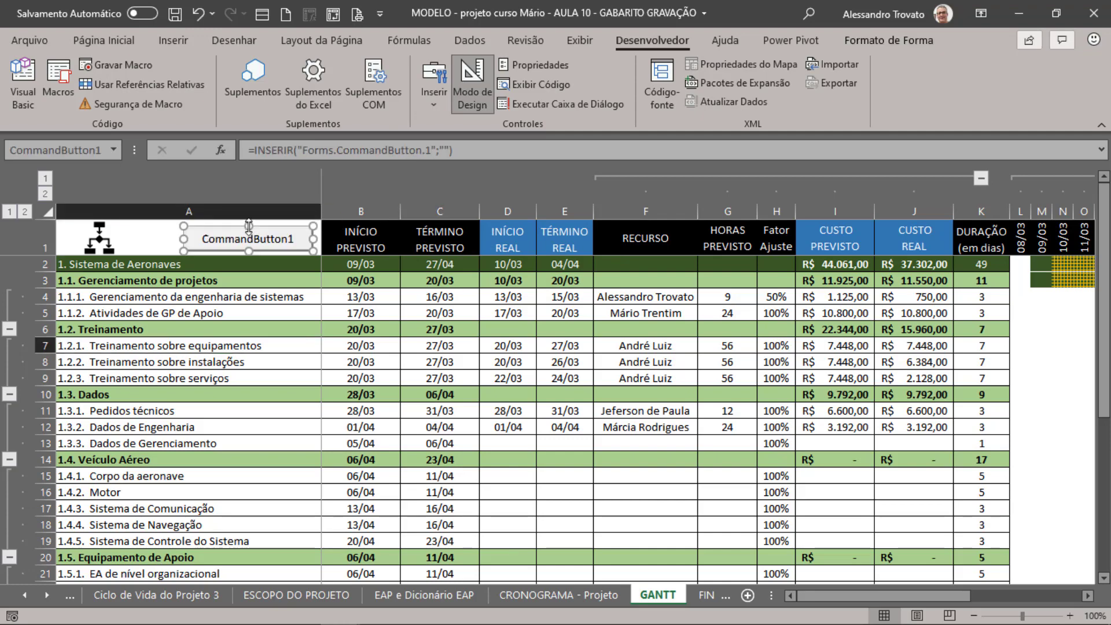
drag(248, 225, 253, 252)
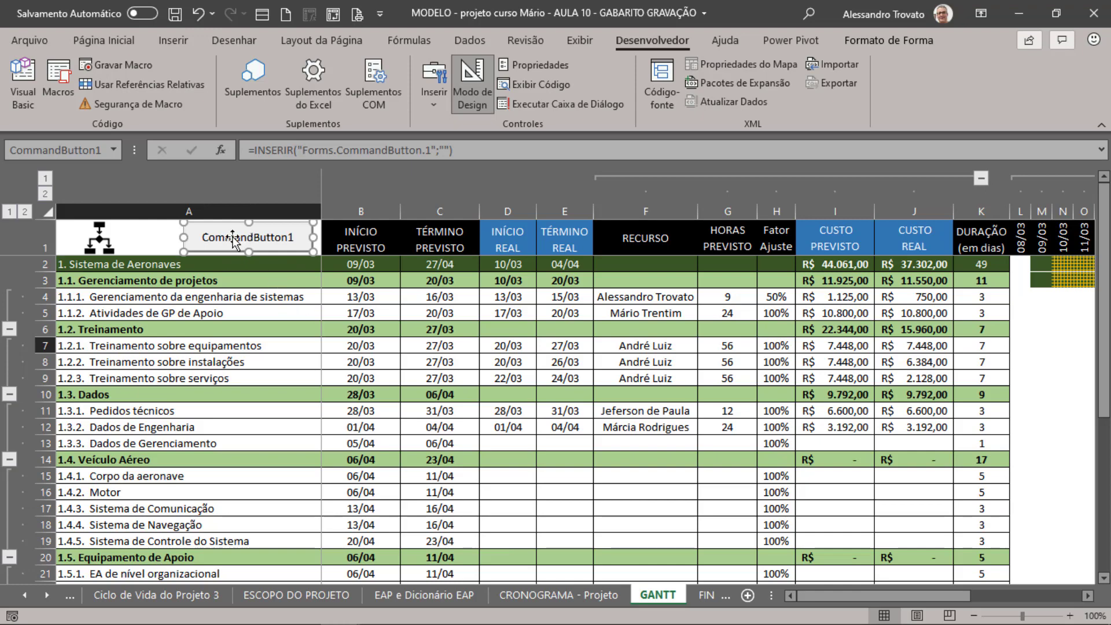
Step: In the button's Properties, set its (Name) to btExecuta
click(538, 66)
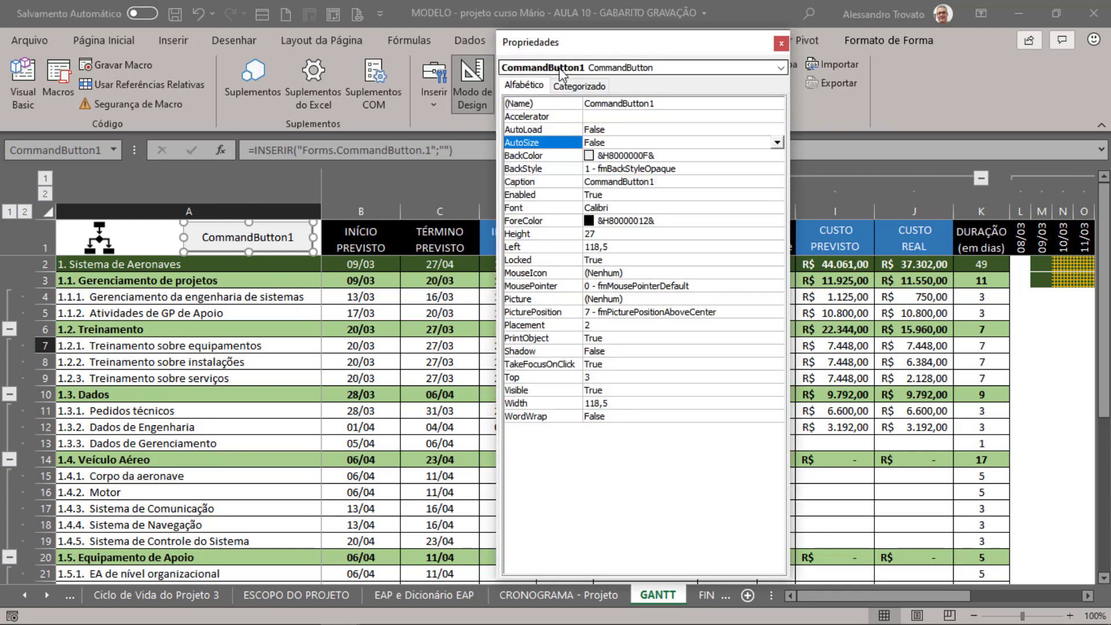
click(624, 104)
double_click(664, 104)
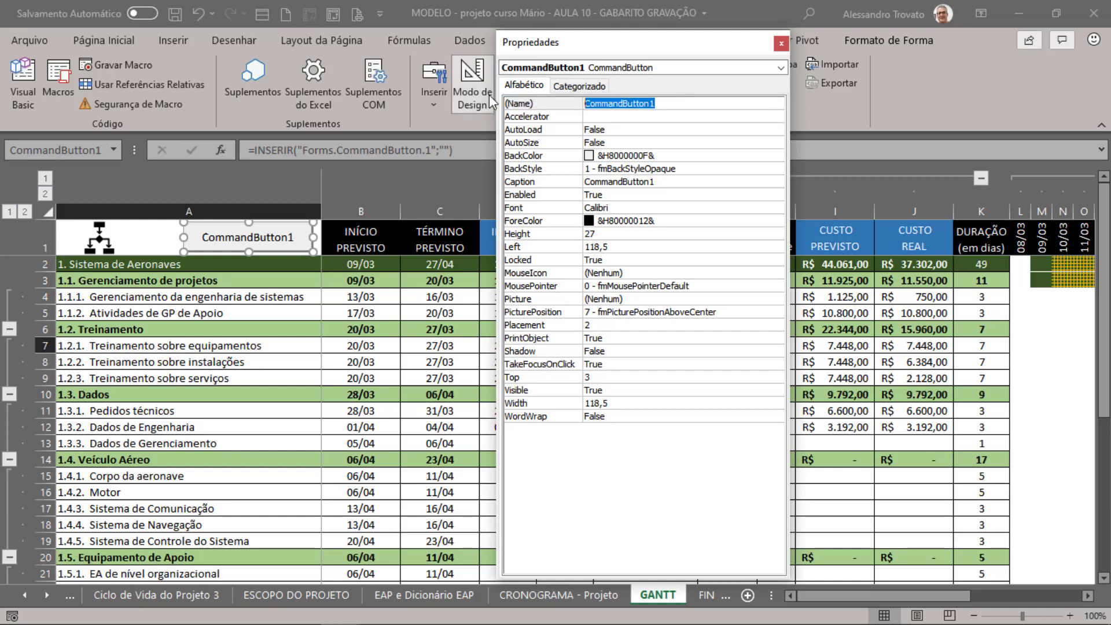
text(btE)
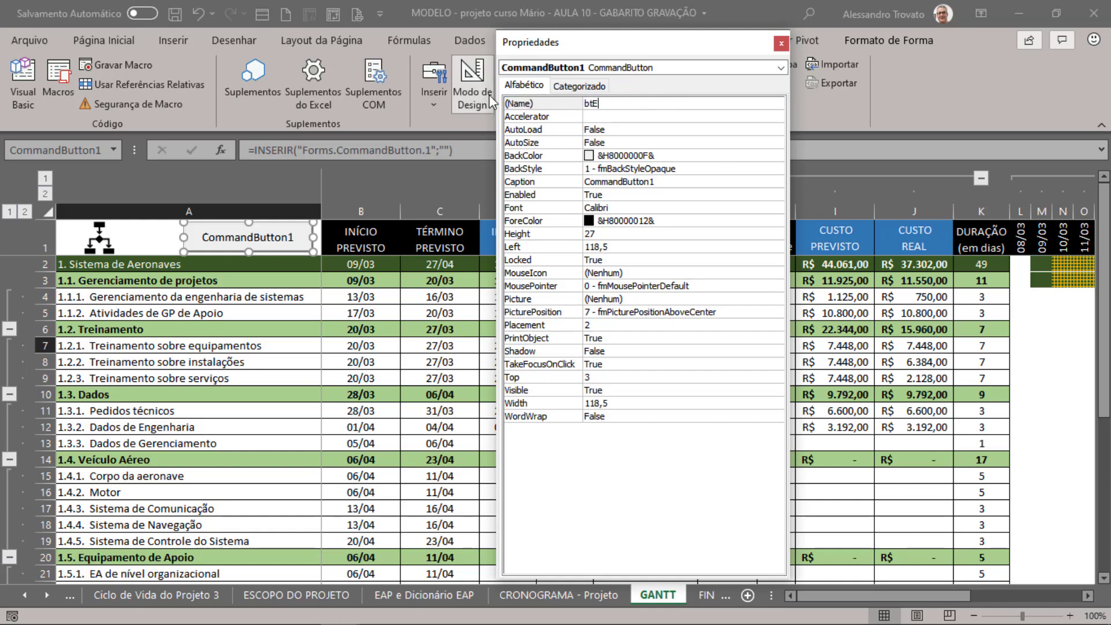
text(xecuta)
key(Return)
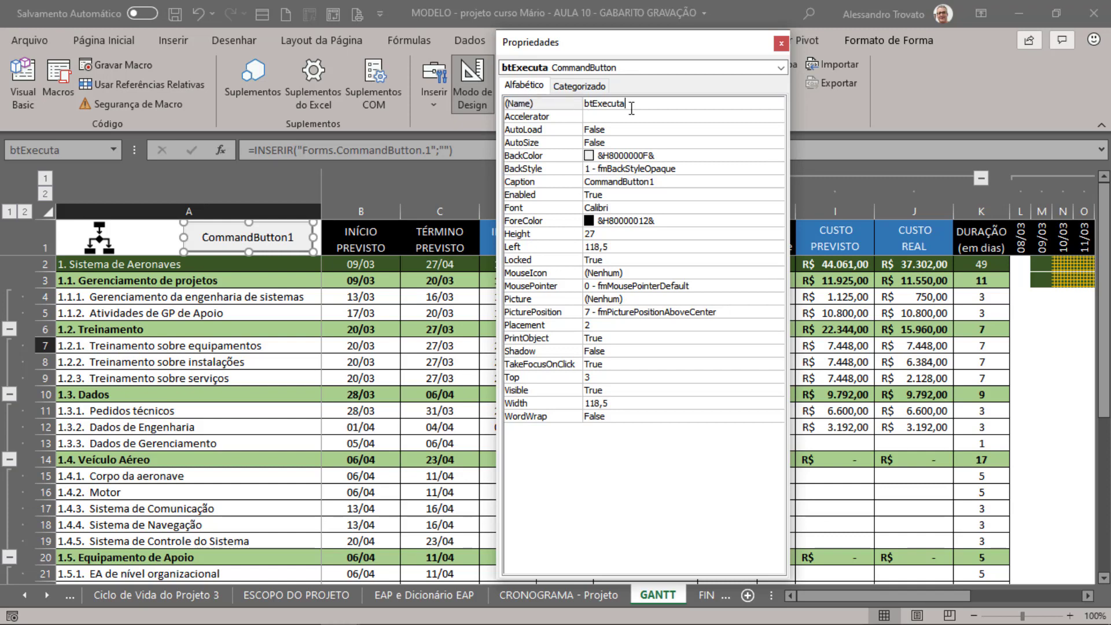
Step: Set the caption to 'Executar agendamento' and widen the button slightly from its left edge
click(591, 186)
click(601, 183)
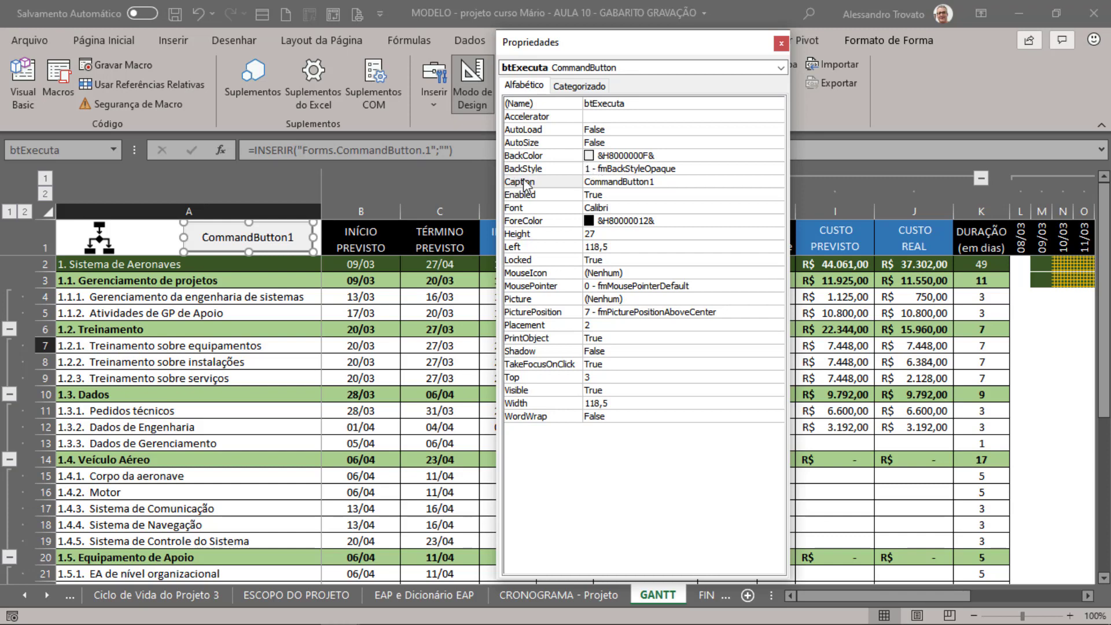
drag(703, 184, 549, 188)
text(E)
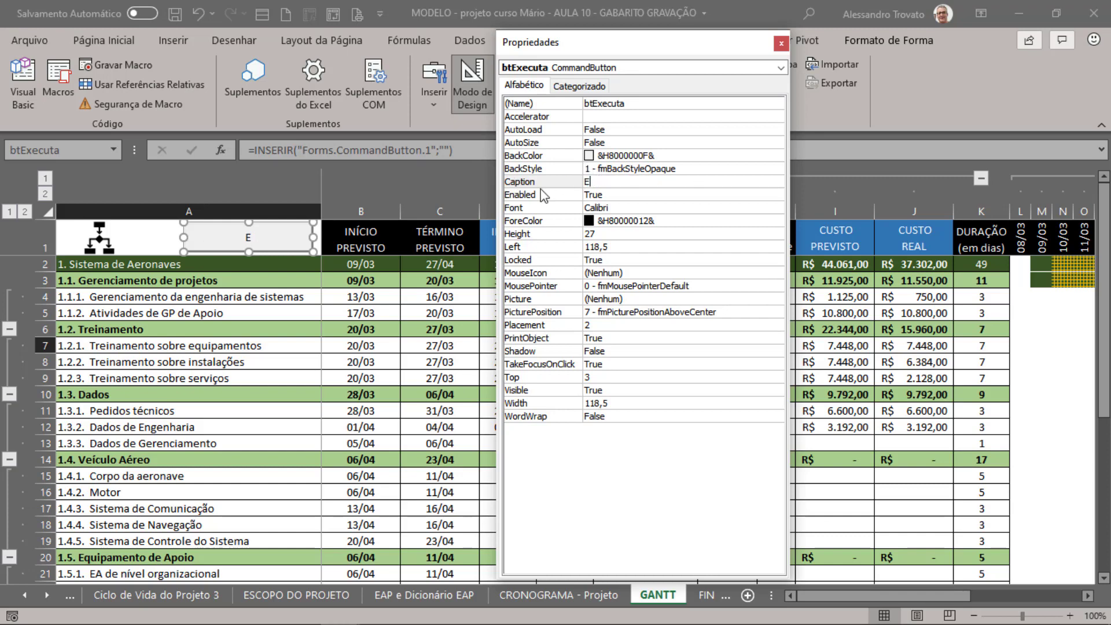
text(xecucta)
key(BackSpace)
key(BackSpace)
key(BackSpace)
key(BackSpace)
text(cutar agendamento)
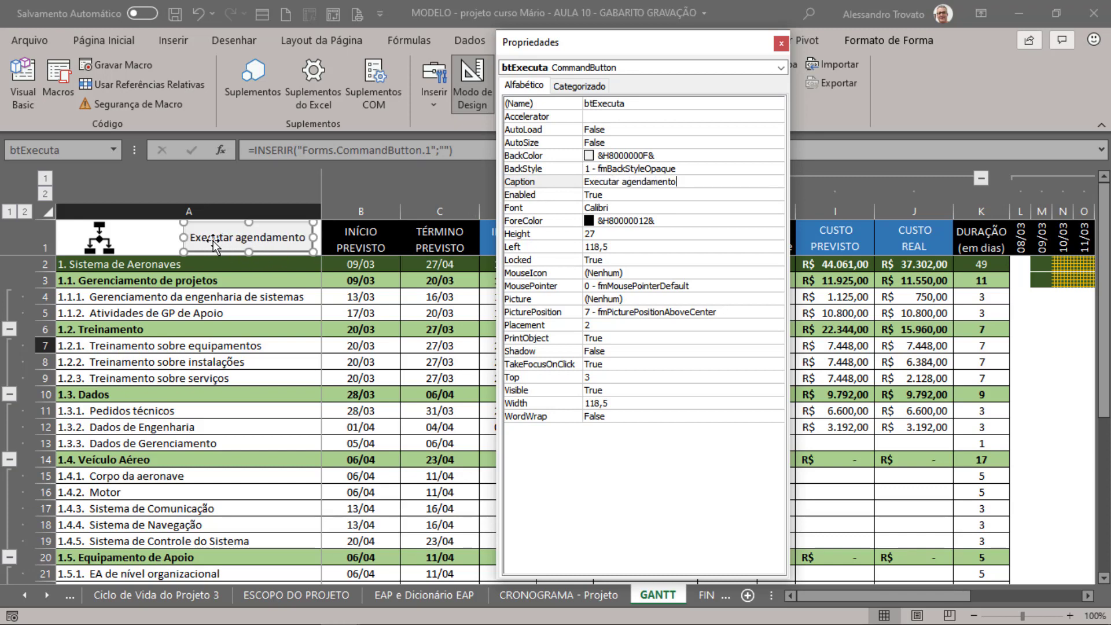
drag(183, 237, 172, 237)
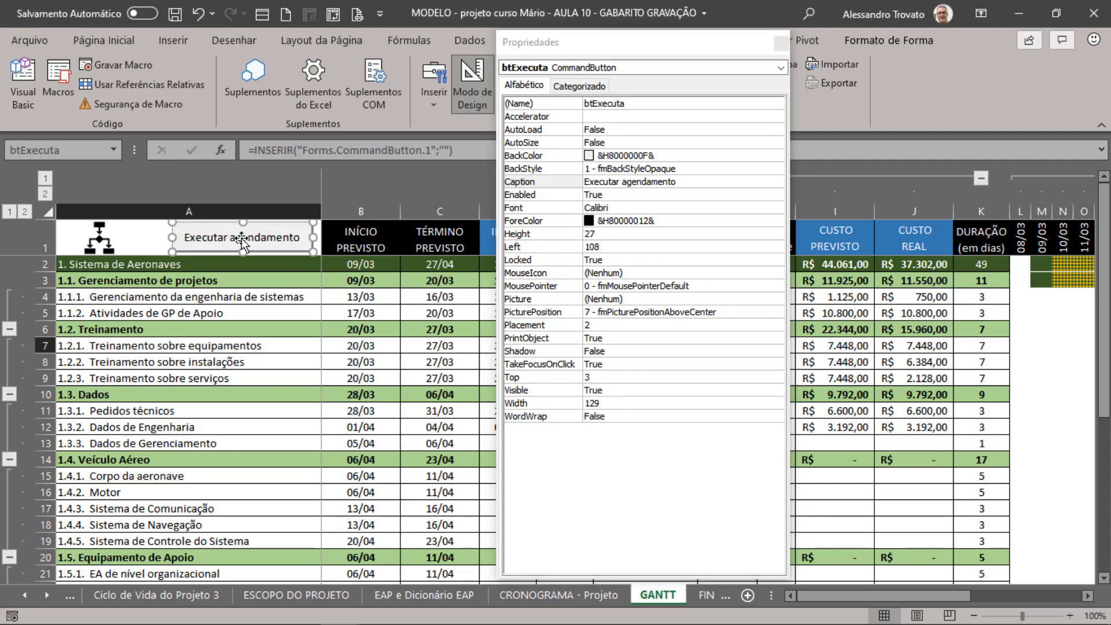
click(781, 44)
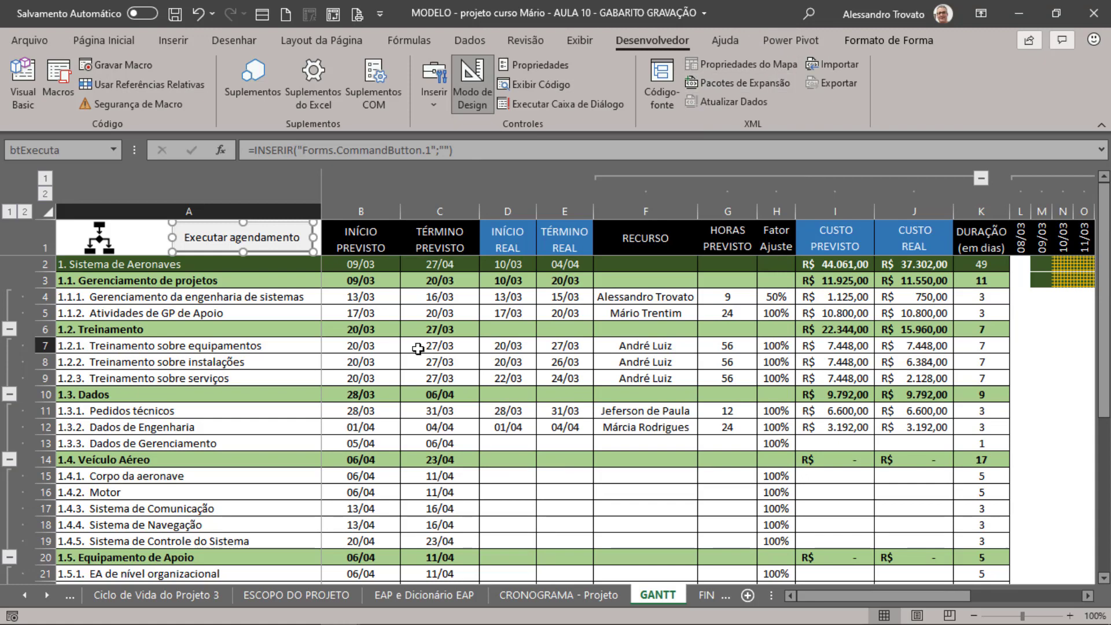
Step: In Format Control, uncheck Print object and choose Move and size with cells for the button
right_click(286, 237)
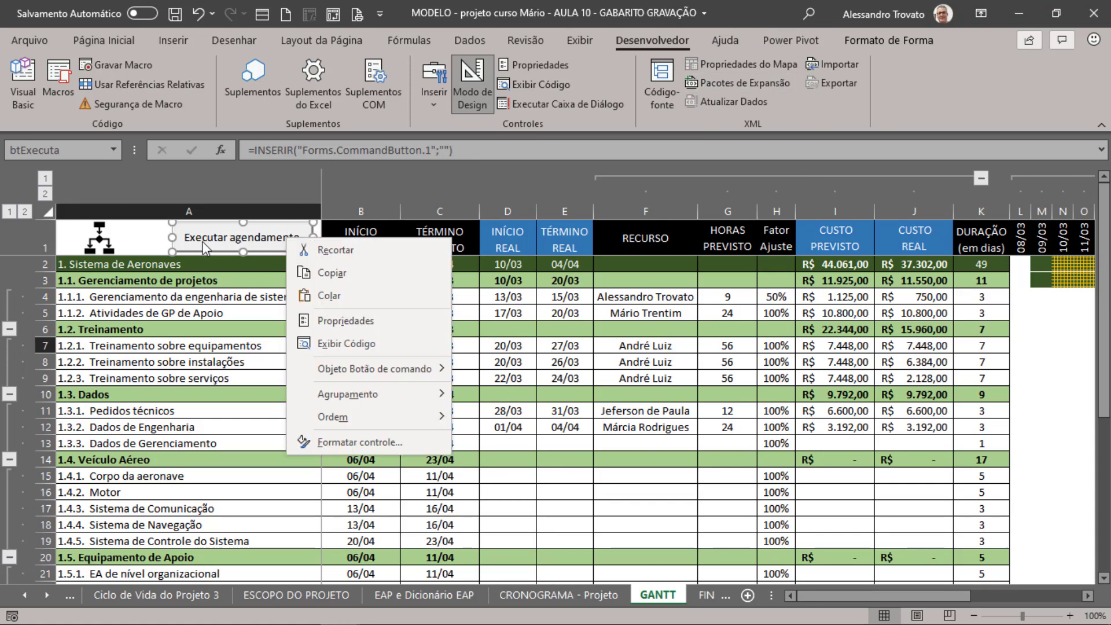
click(365, 440)
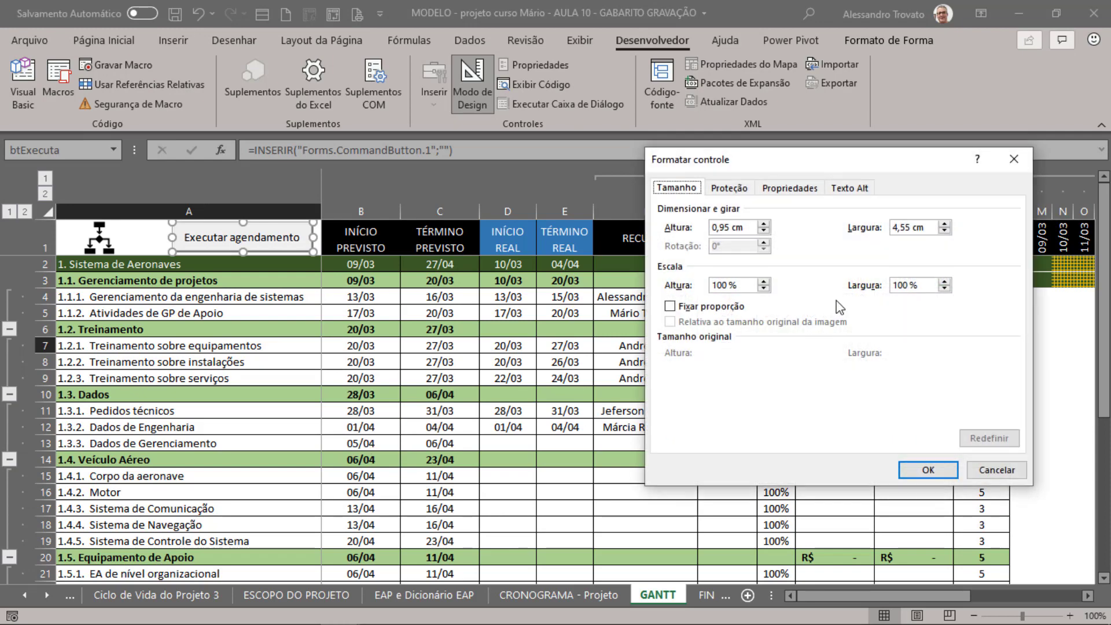
click(802, 188)
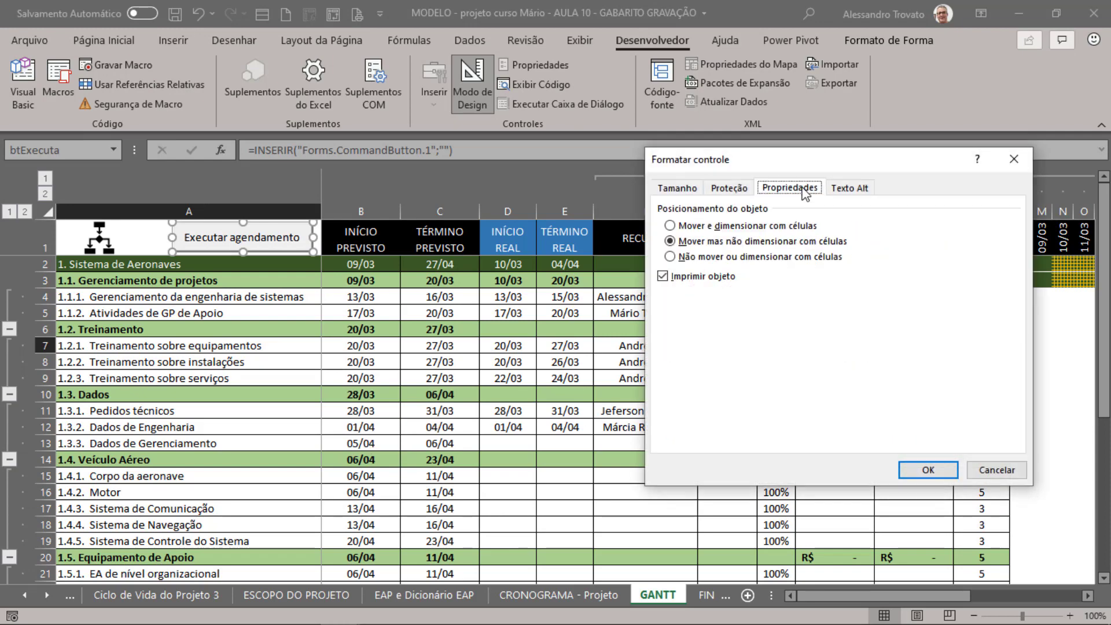
click(682, 277)
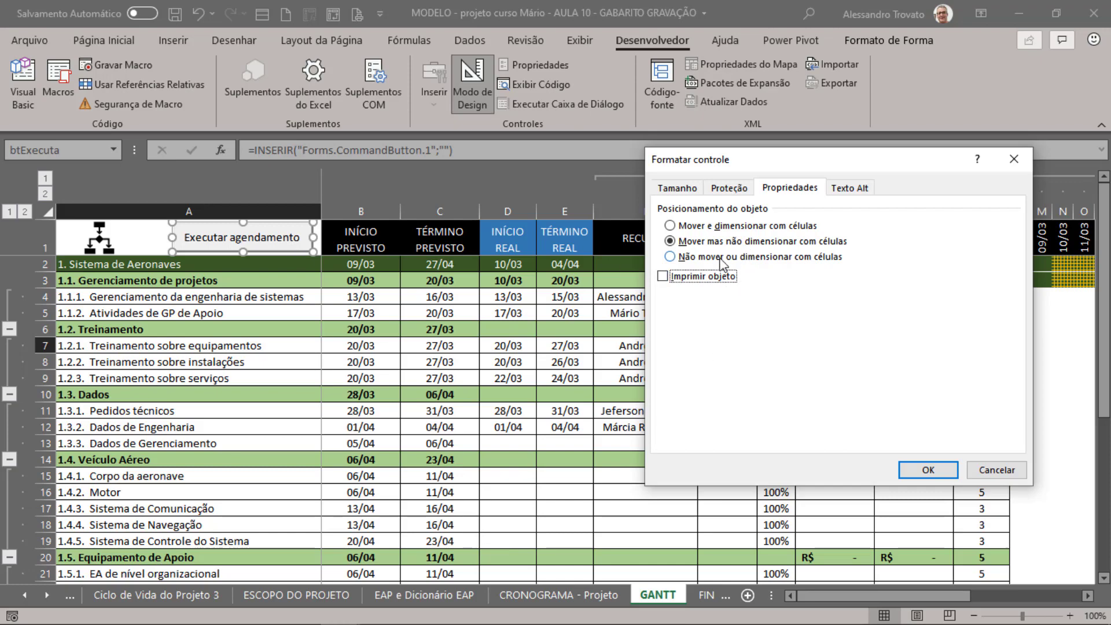
click(701, 227)
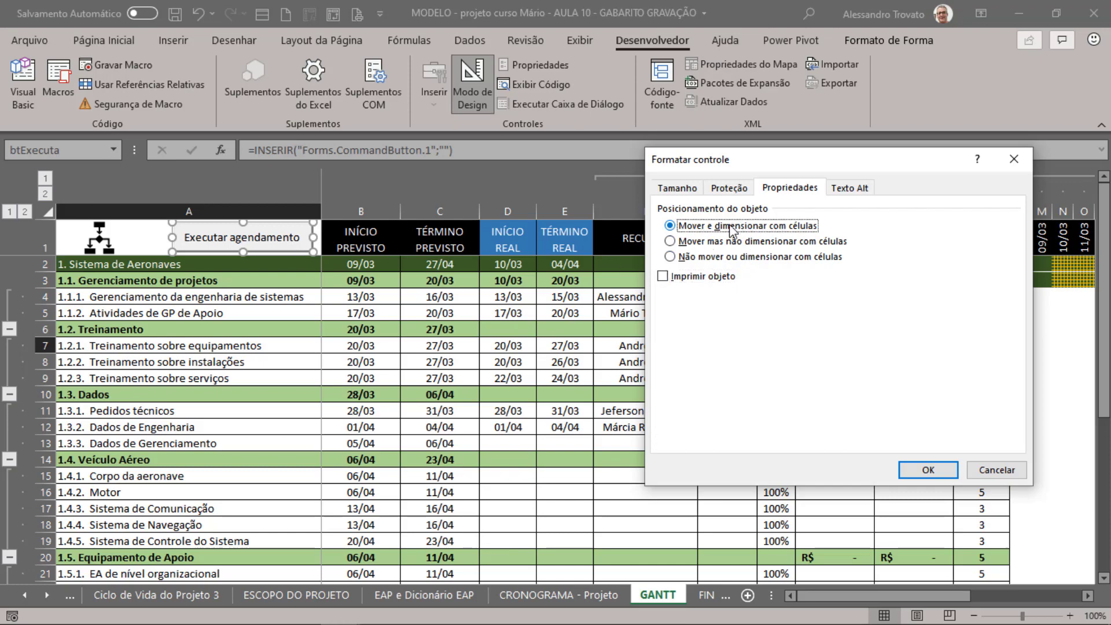
click(927, 470)
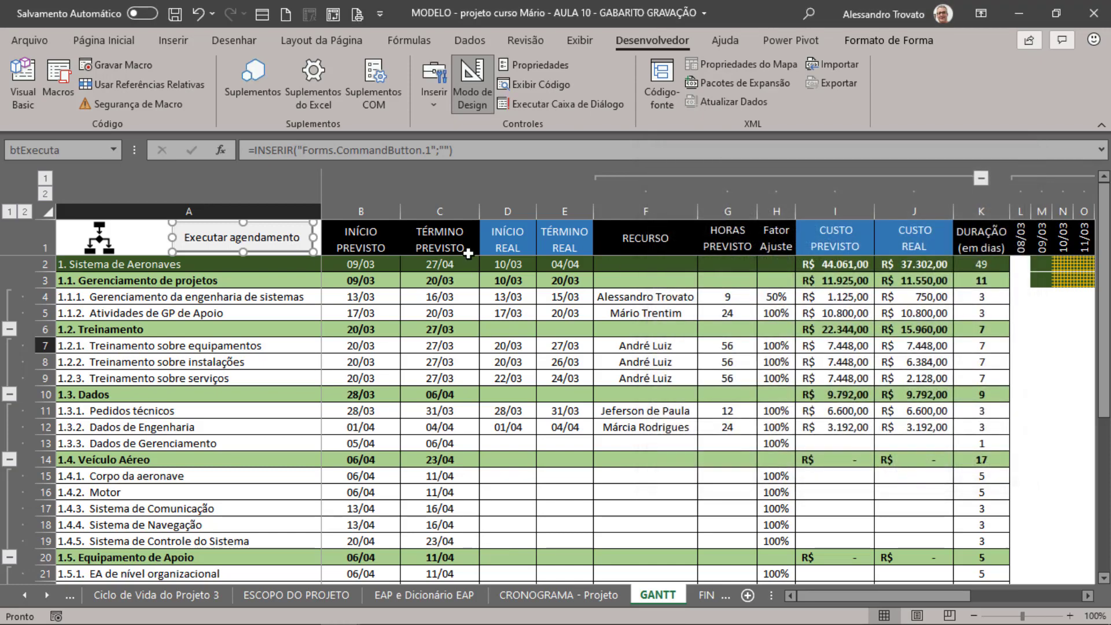
click(267, 208)
click(303, 345)
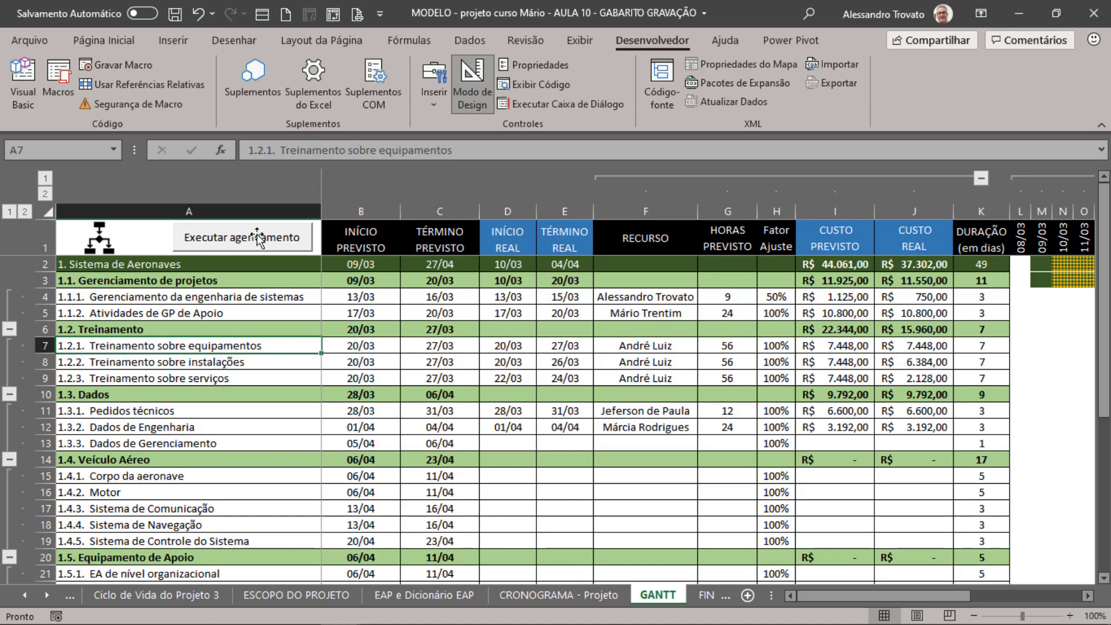
click(472, 84)
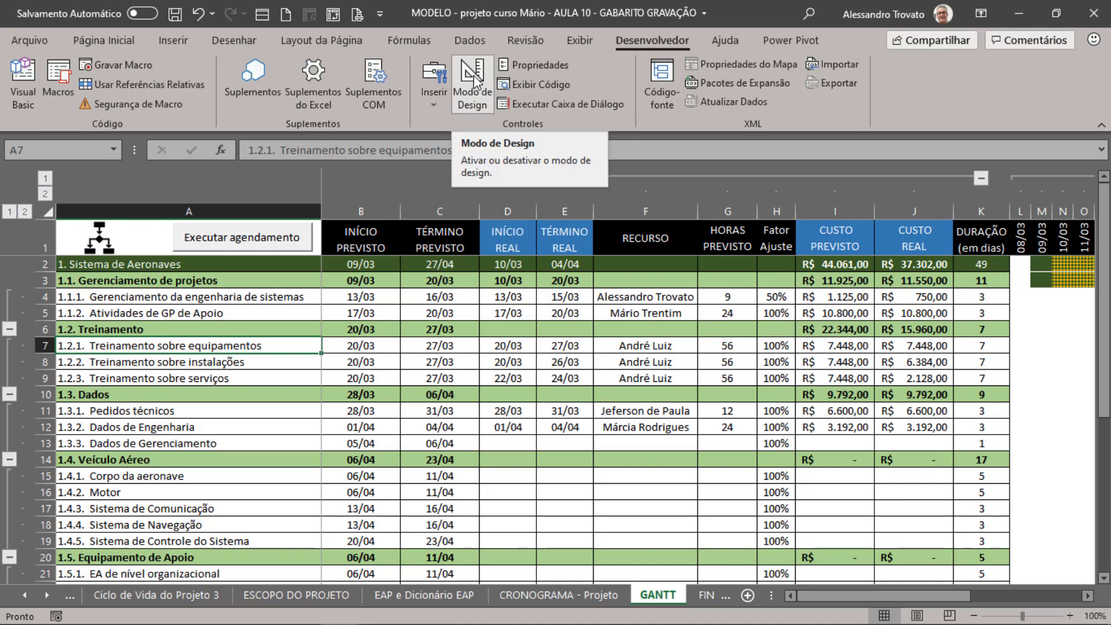
click(267, 244)
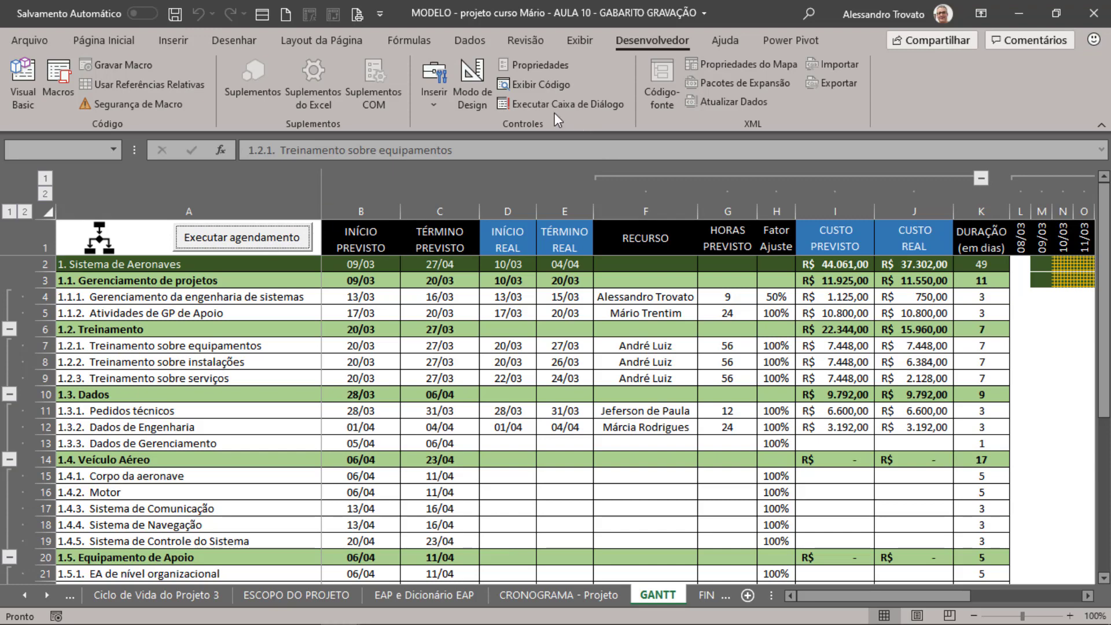
click(478, 79)
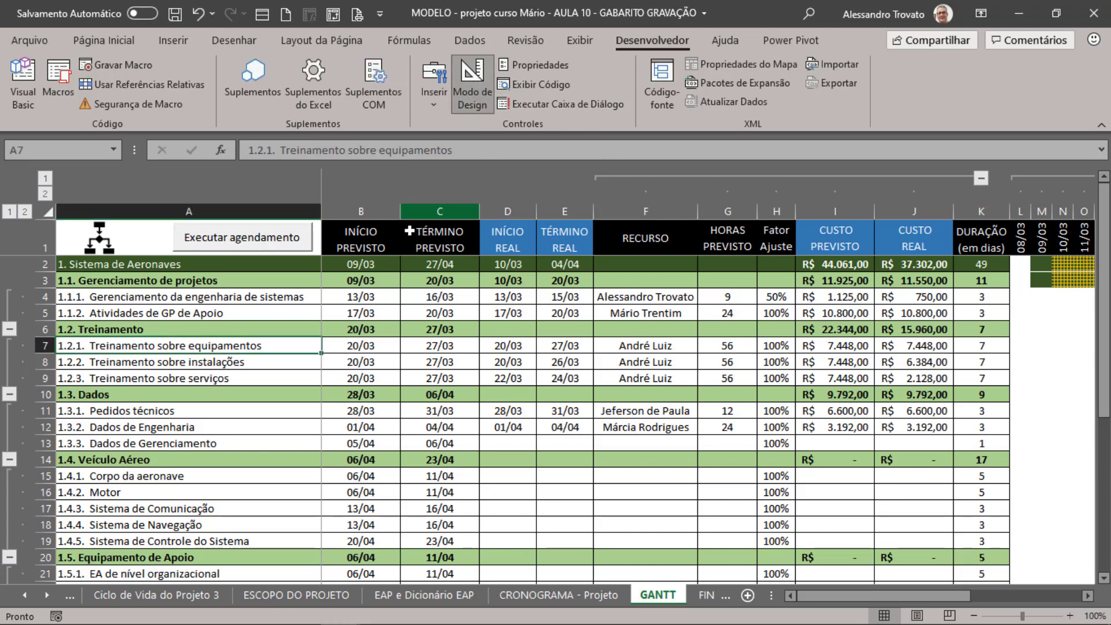
click(235, 243)
Step: Open the btExecuta_Click code and add blank lines inside the procedure for declarations
double_click(236, 243)
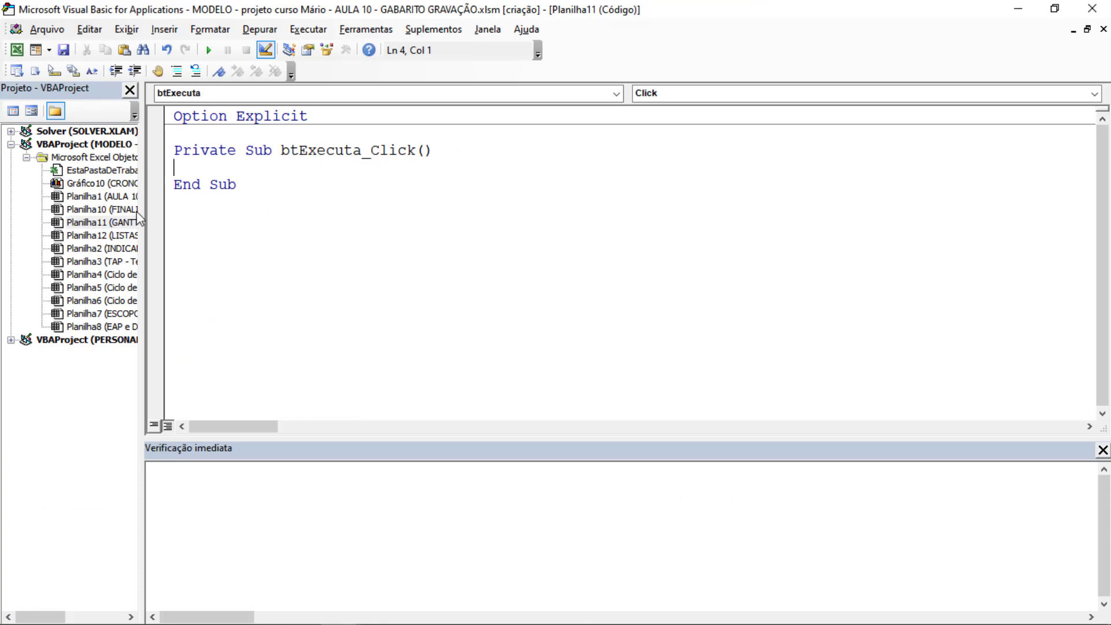
drag(141, 208, 247, 208)
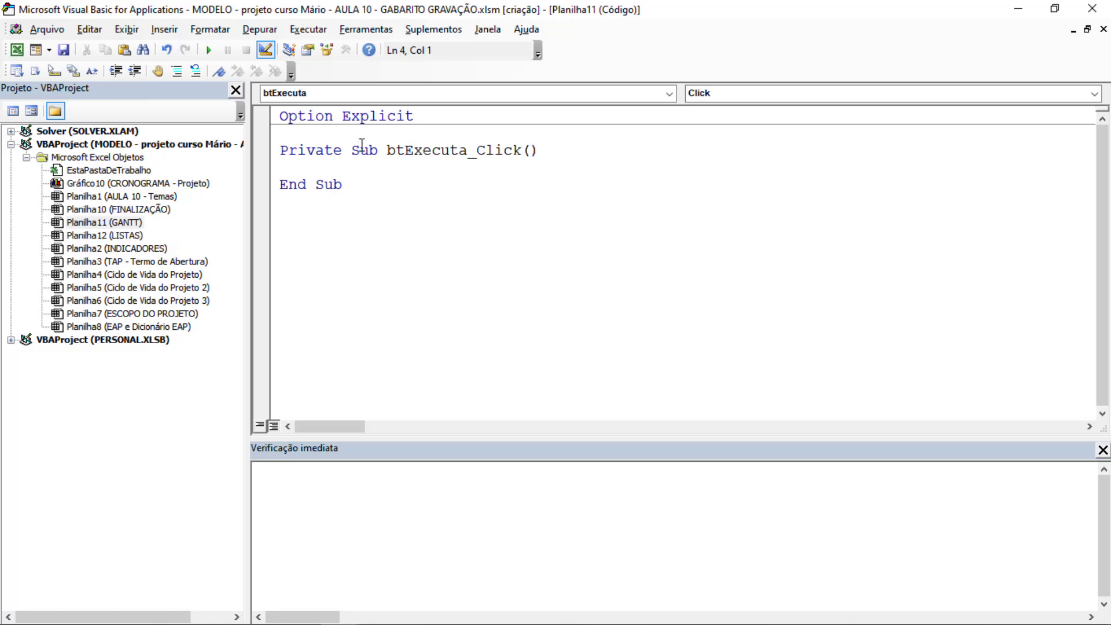
drag(387, 150, 508, 149)
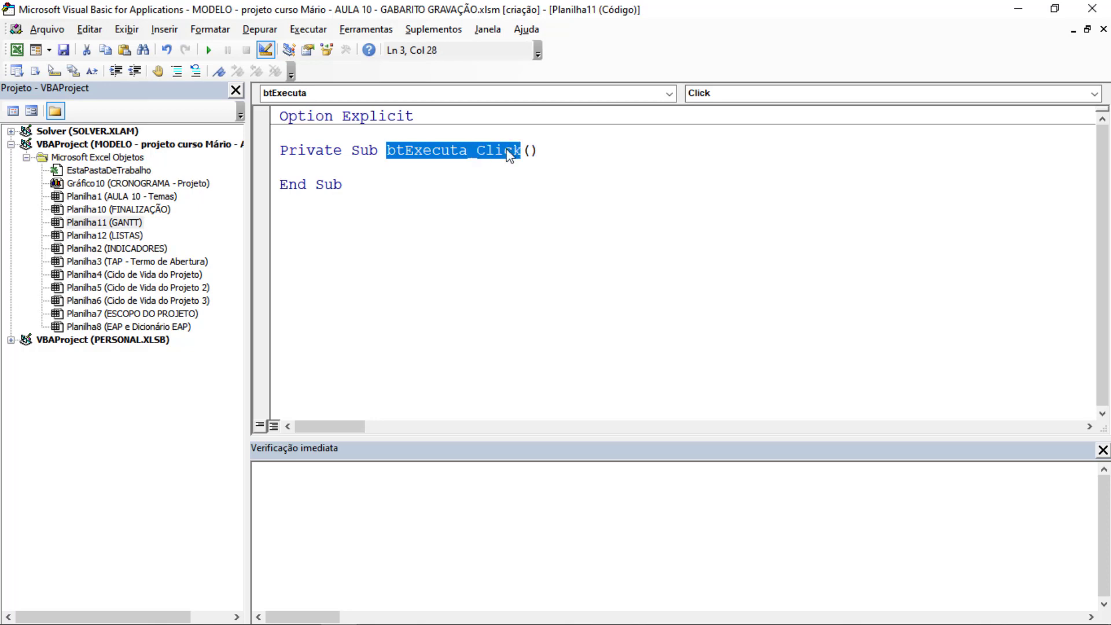
click(430, 149)
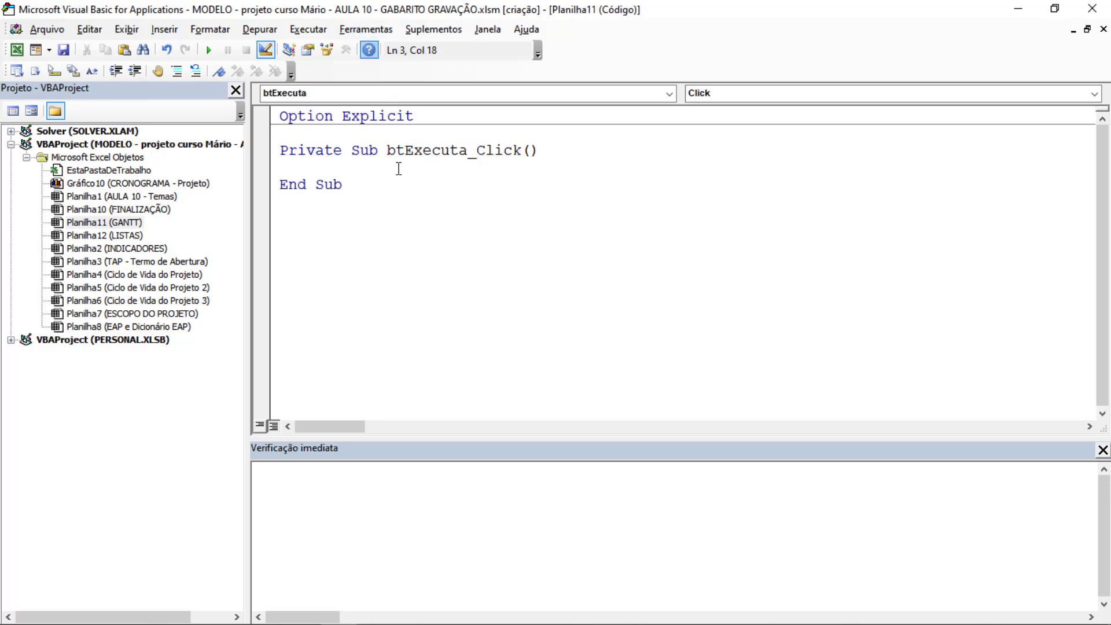
click(299, 172)
key(Return)
key(Return)
key(Return)
key(Up)
key(Up)
key(Up)
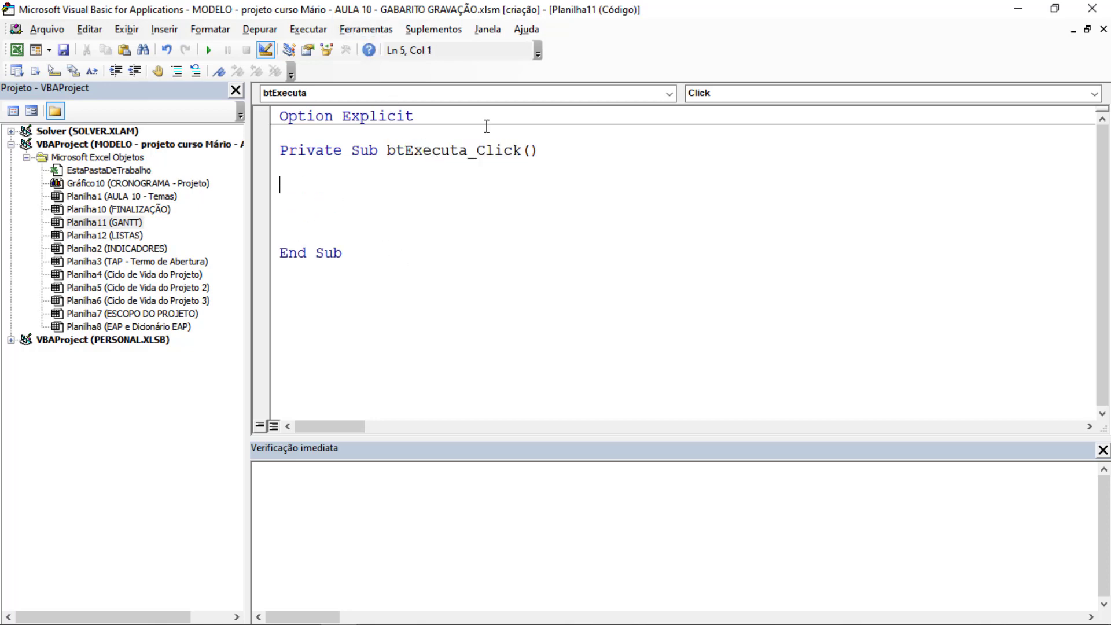
key(alt+F11)
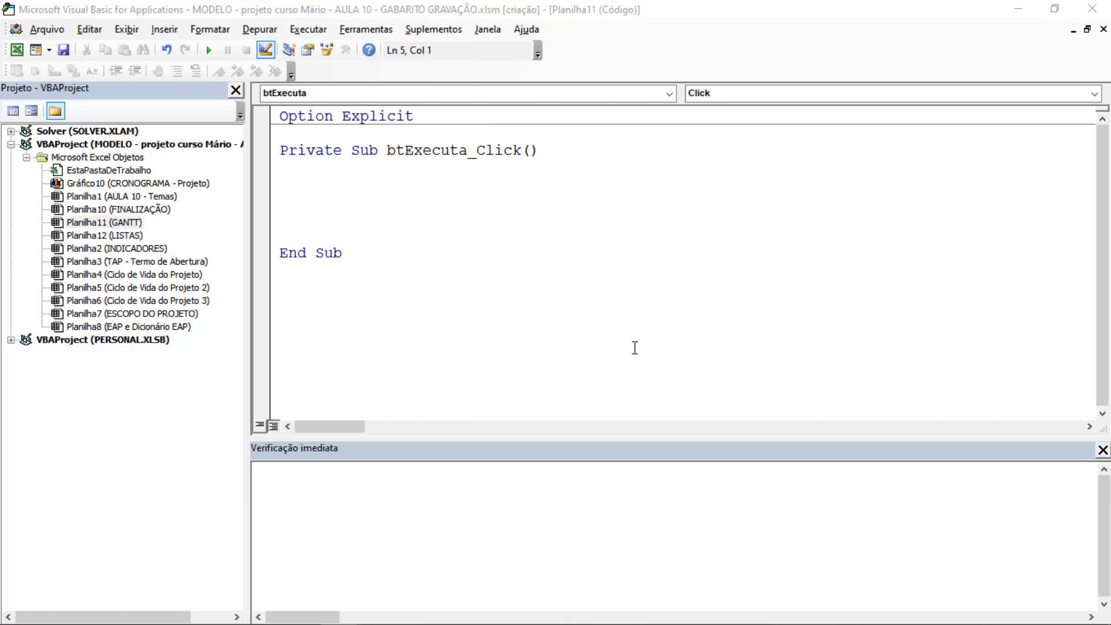
click(320, 183)
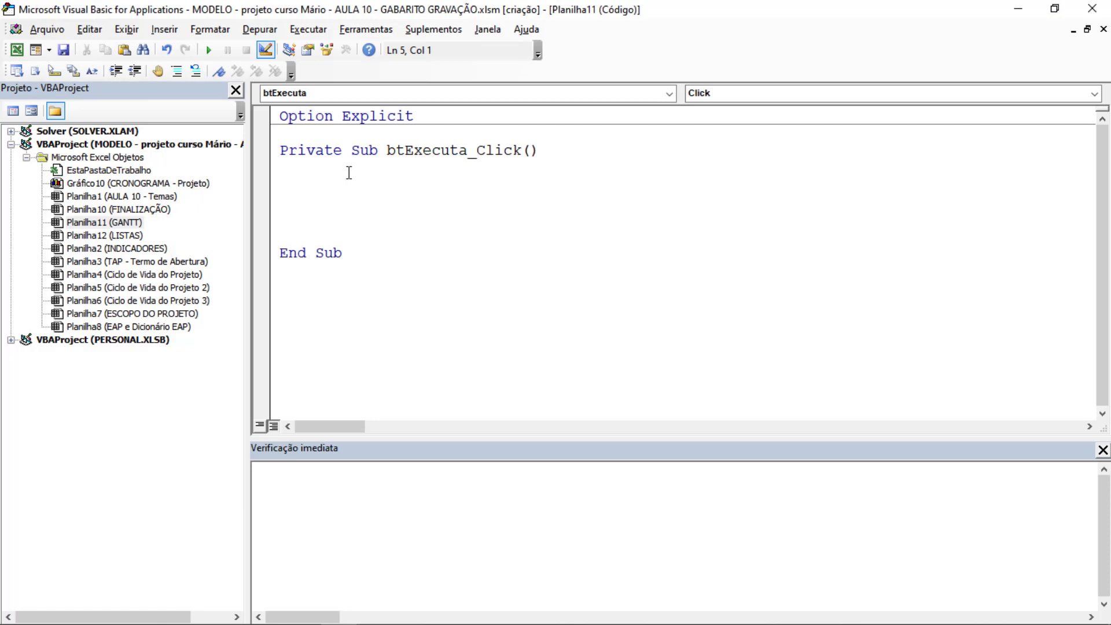
Step: Declare vAtividade As String as the first variable
text(Dim )
text(vAtat)
key(BackSpace)
key(BackSpace)
text(ividade)
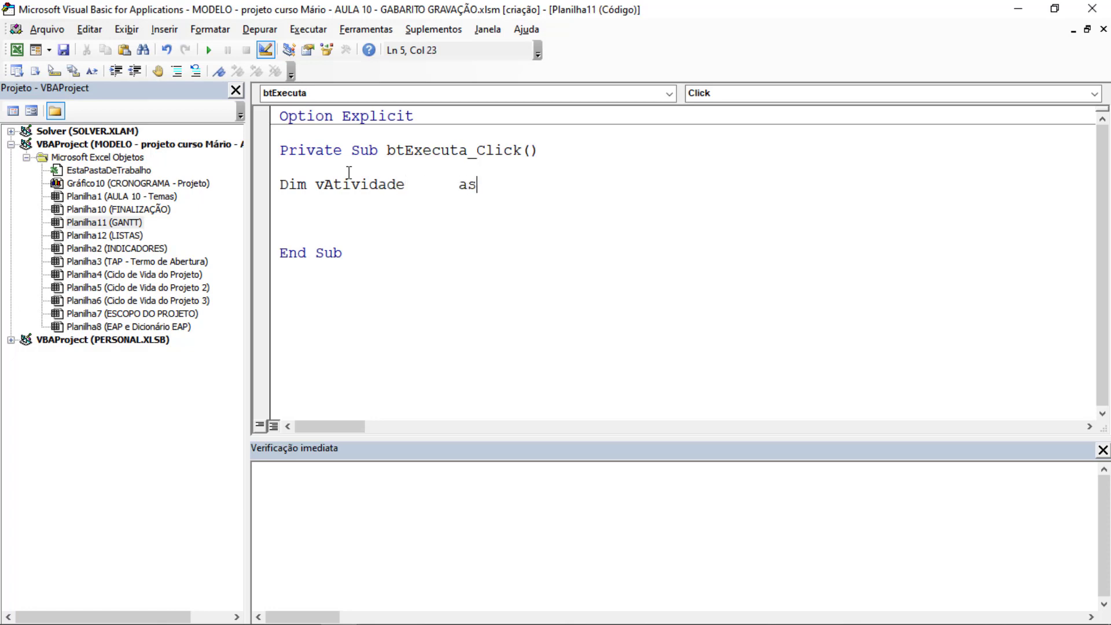
text(      As String)
key(Return)
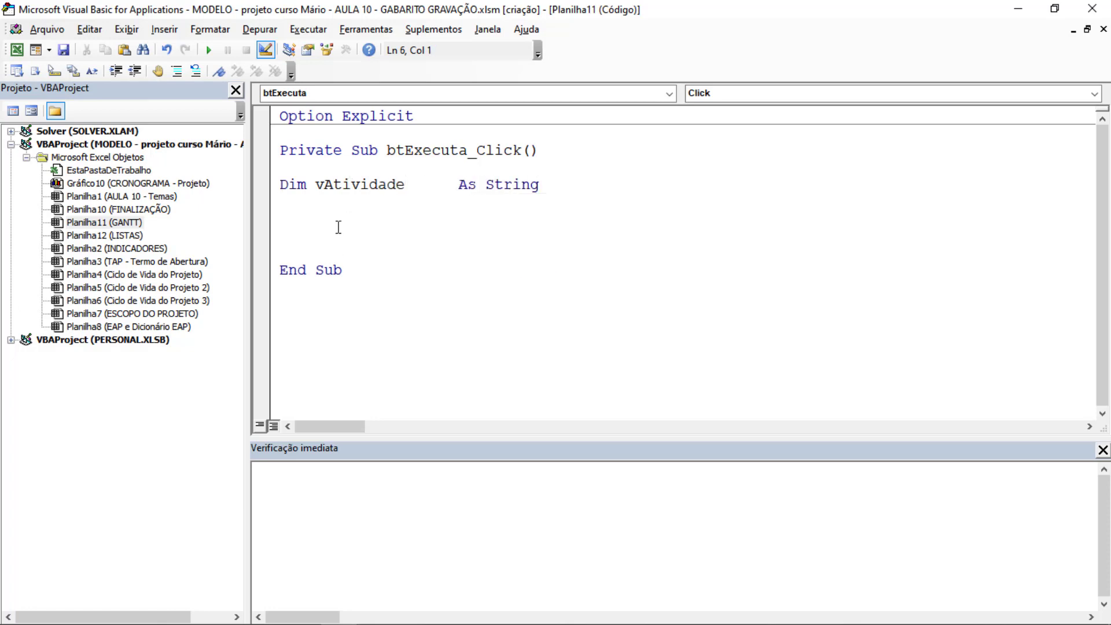
double_click(295, 187)
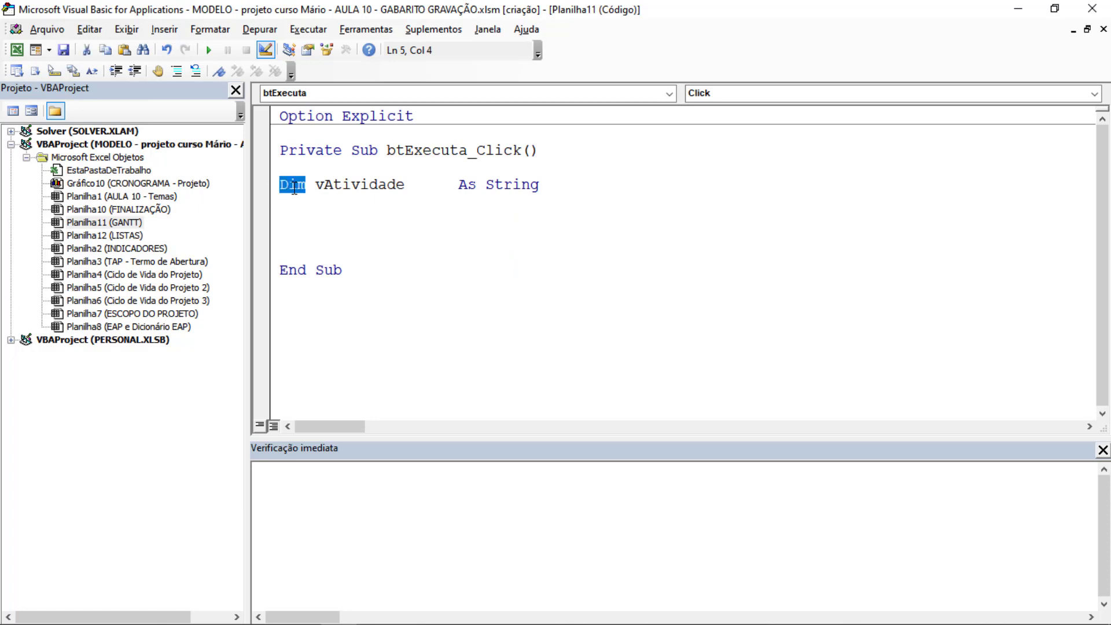
click(368, 181)
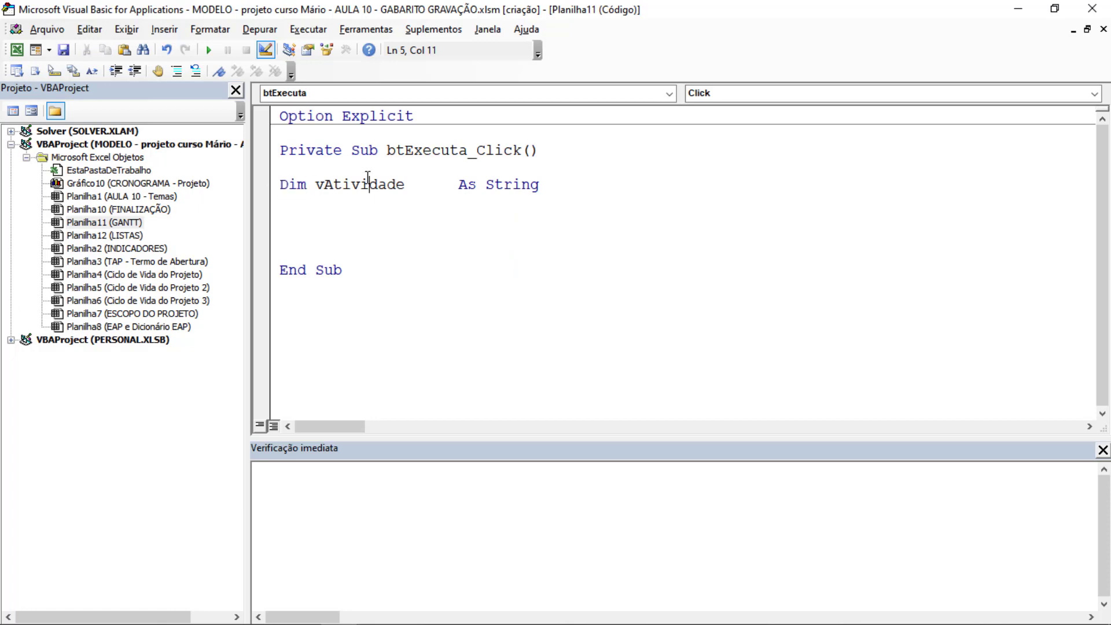
double_click(368, 184)
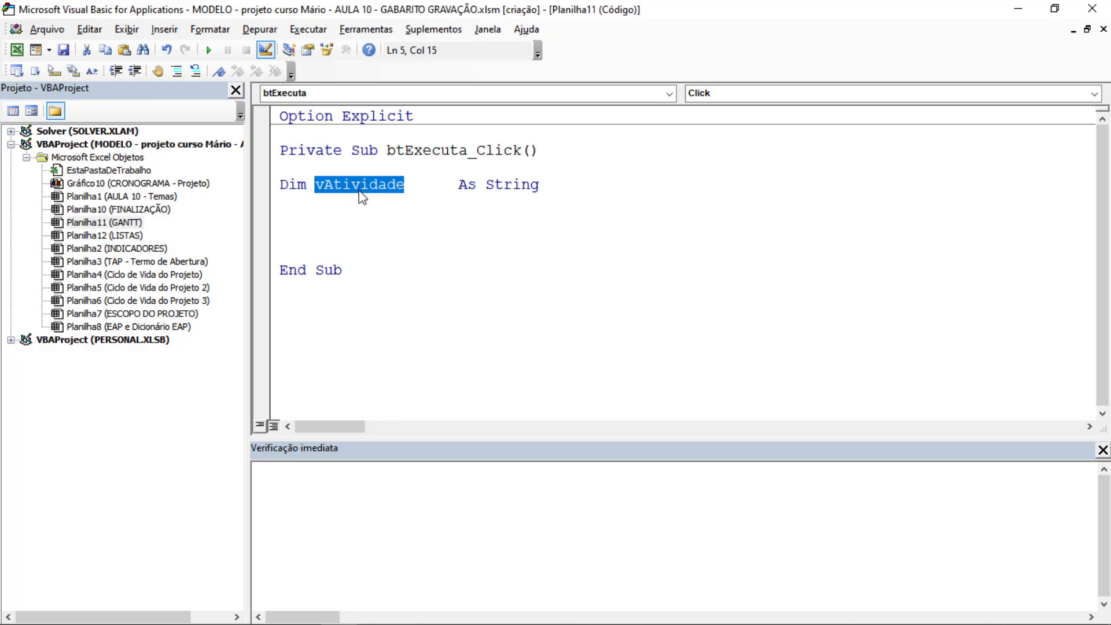
click(368, 184)
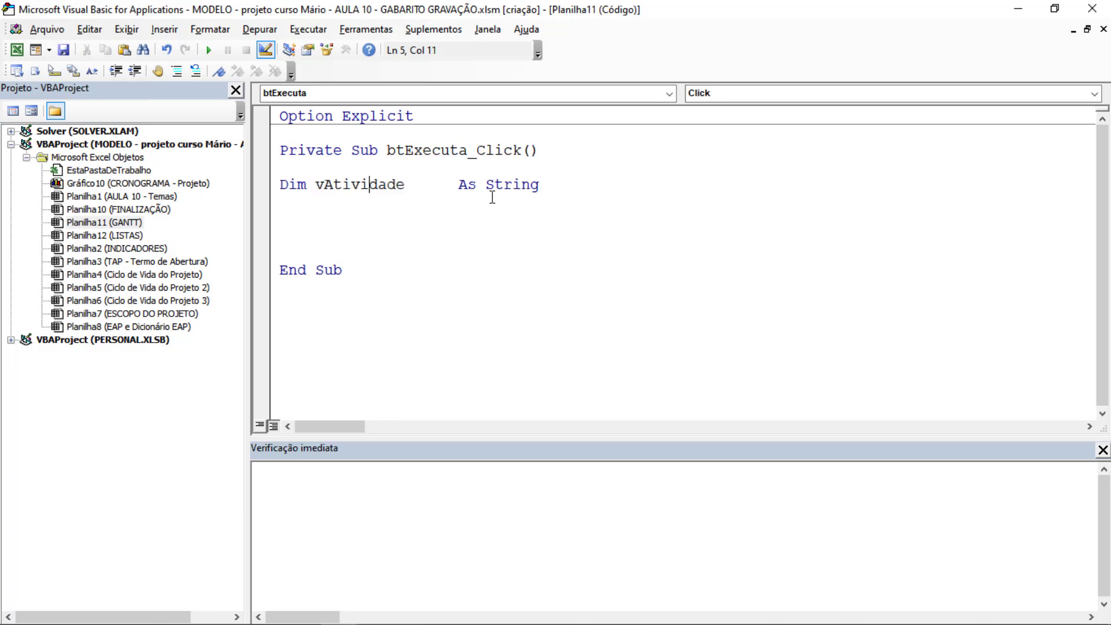
drag(458, 184, 532, 191)
click(546, 190)
key(Return)
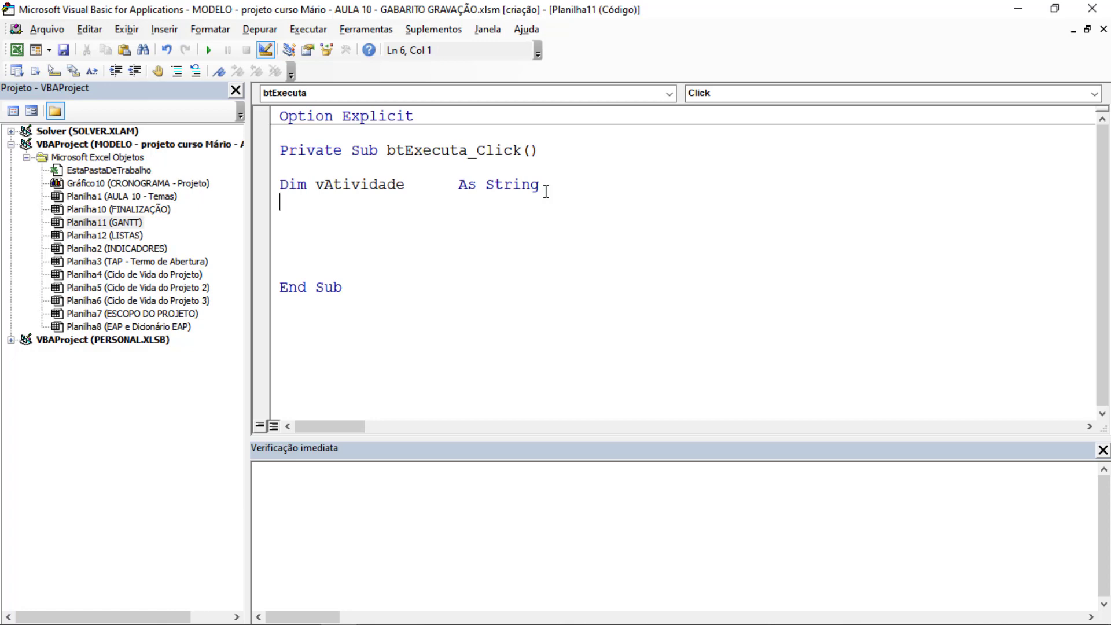
key(Return)
Step: Declare vHorarioEnvio, vDataAtividade and vDataCompr as Date
text(Dim v)
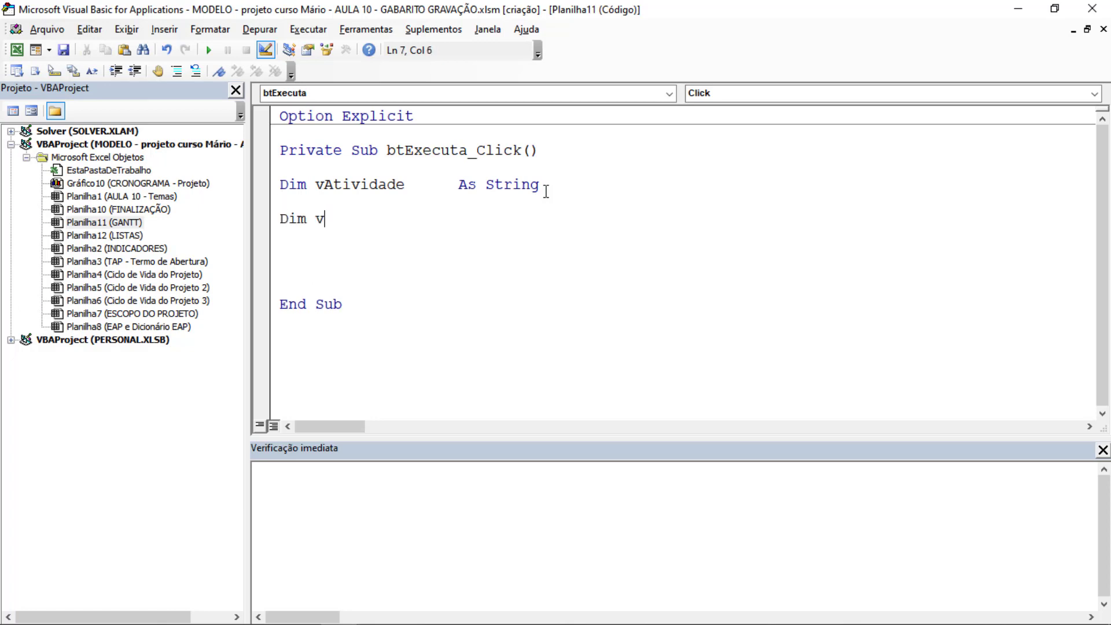
text(HorarioEn)
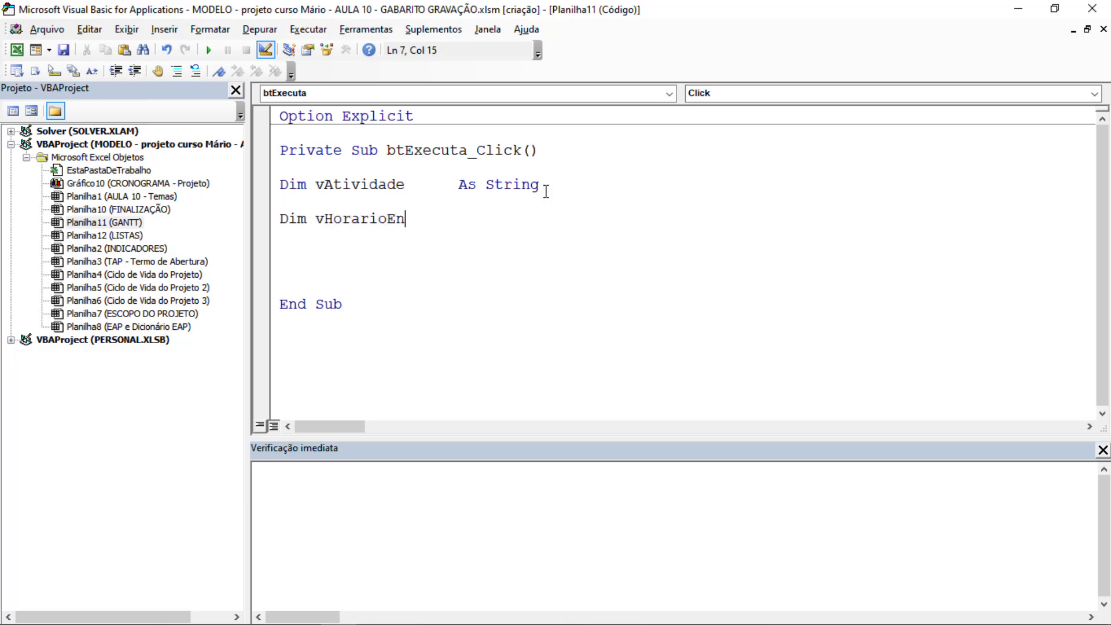
text(vioa)
text(date)
key(Return)
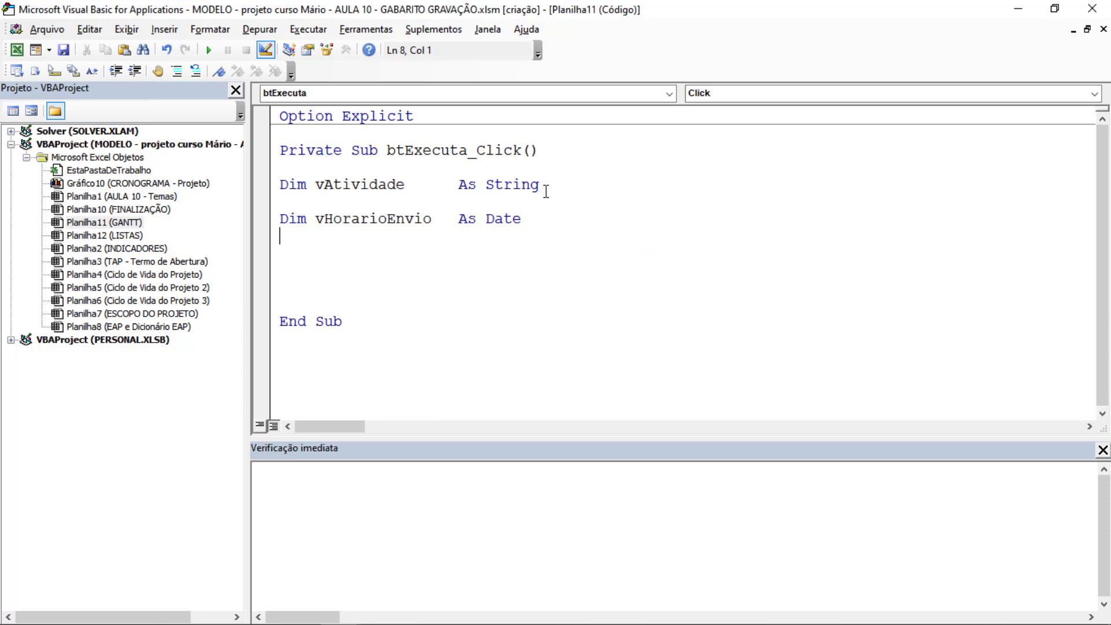
text(dim)
text( vDataAtivida)
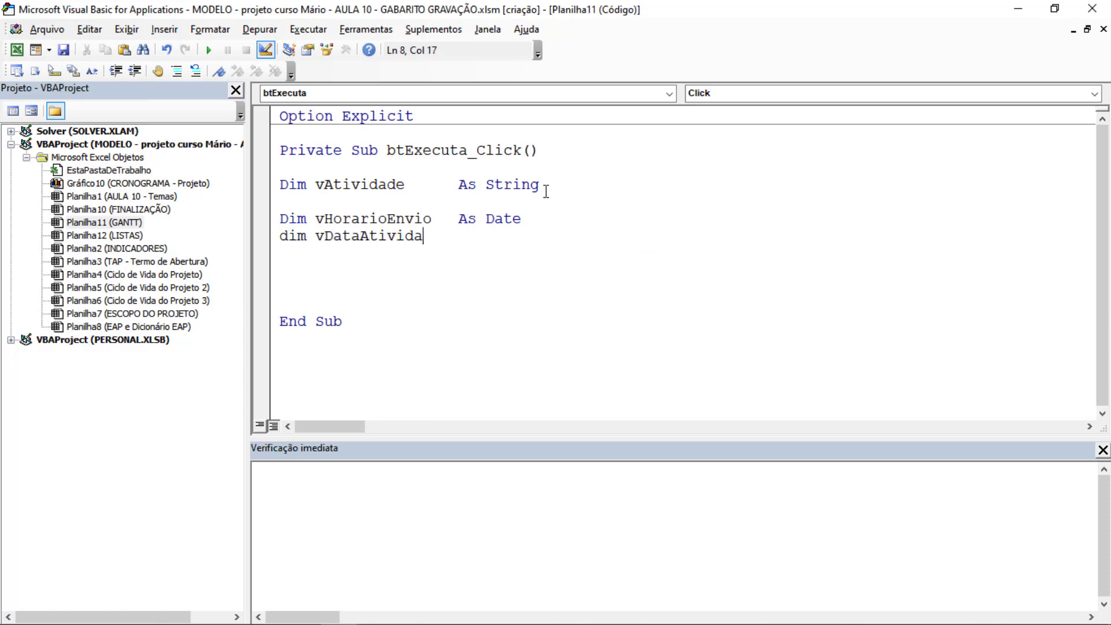
text(de  as da)
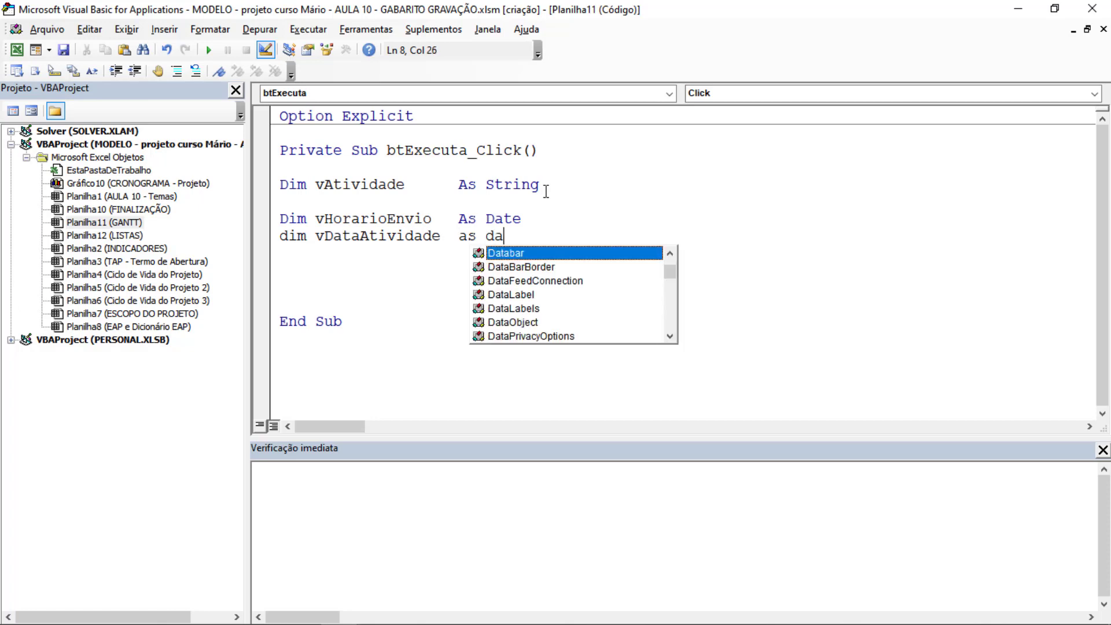
text(te)
key(Return)
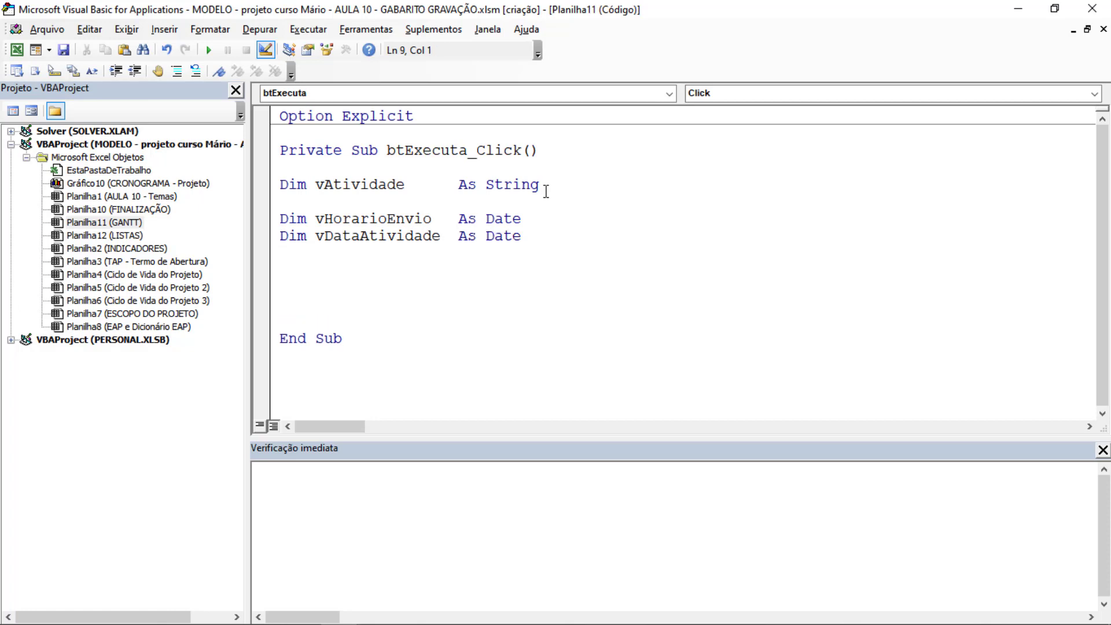
text(dim vDataCompr)
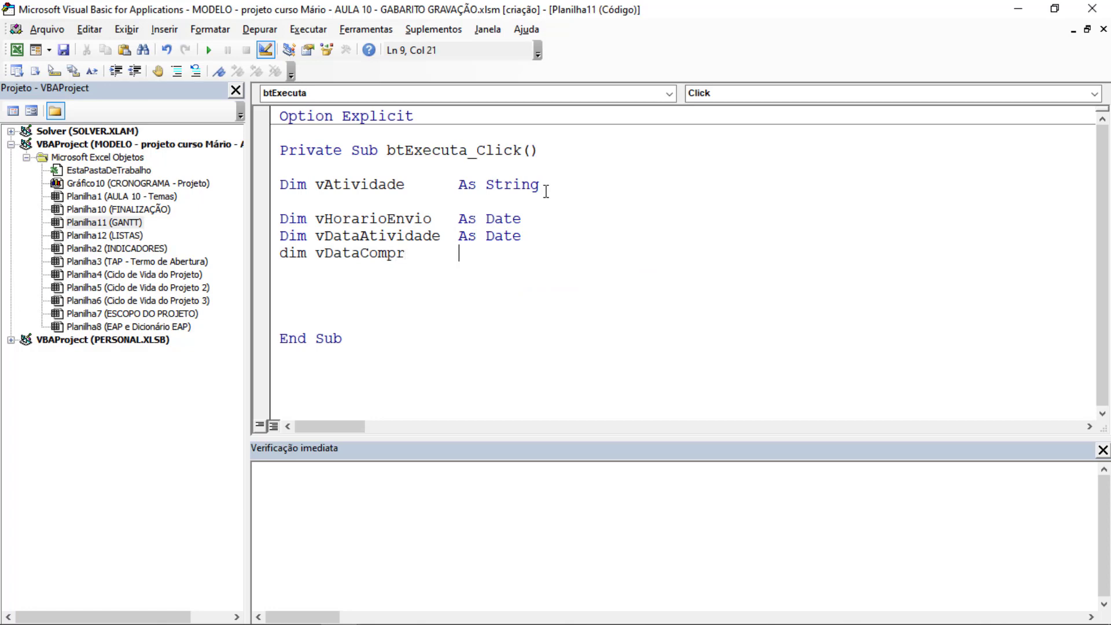
text(as date)
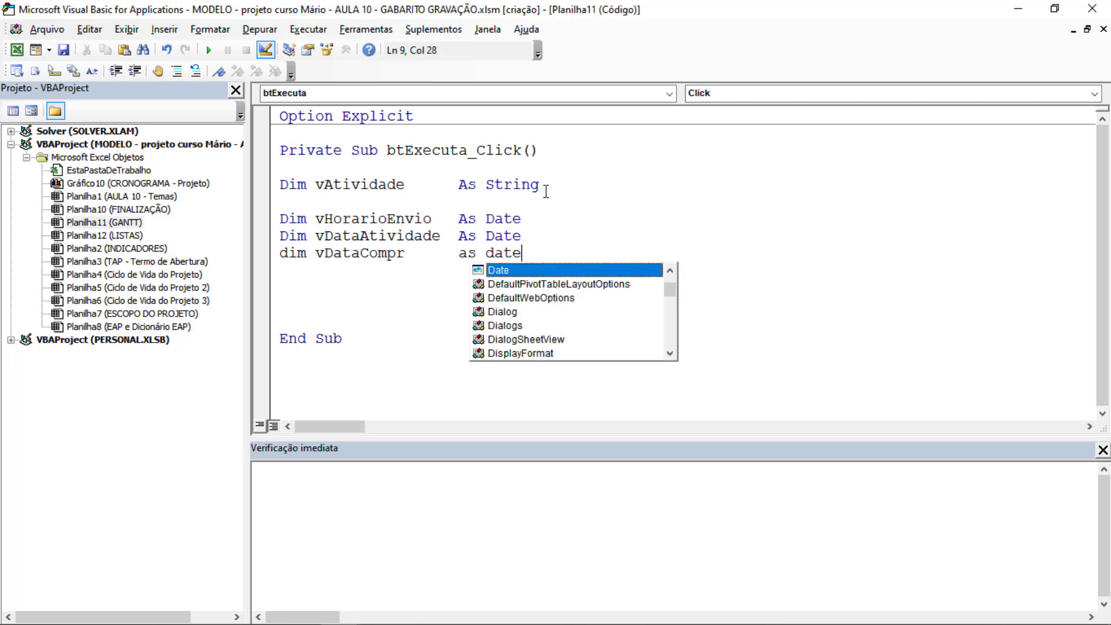
key(Return)
key(Return)
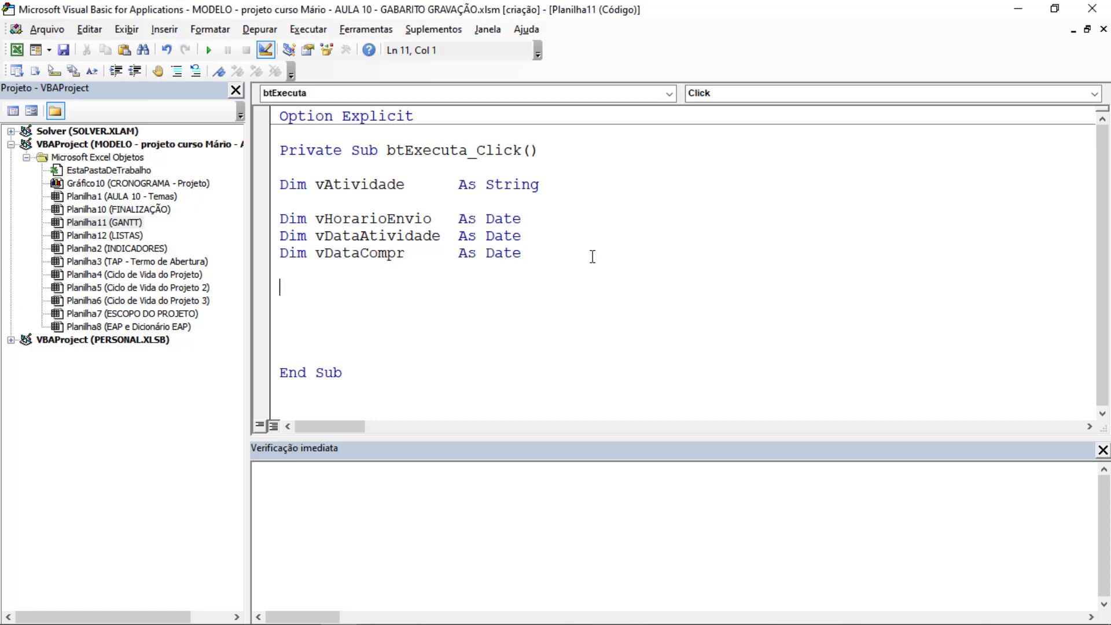
click(587, 255)
click(345, 281)
Step: Declare vDias and col as Integer
text(Dim vDias)
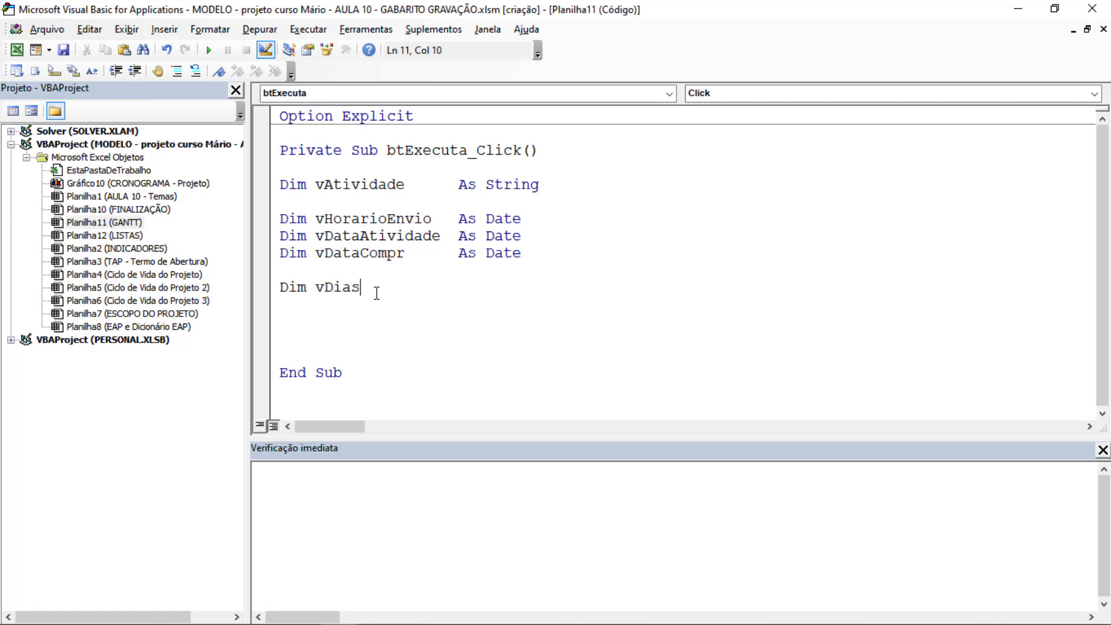
text(as )
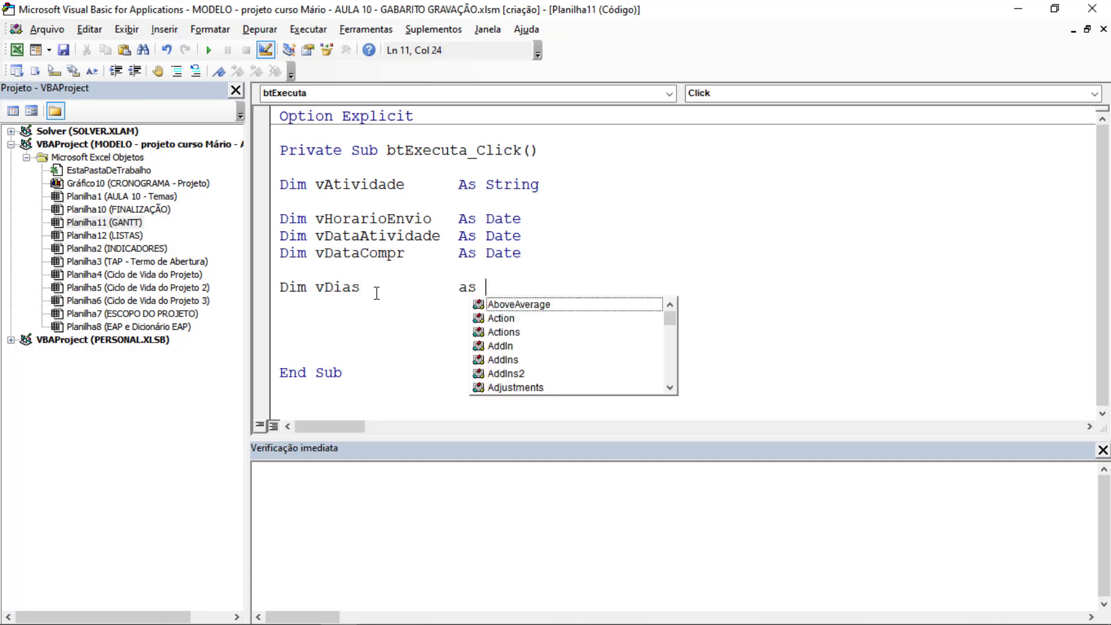
text(integer)
key(Return)
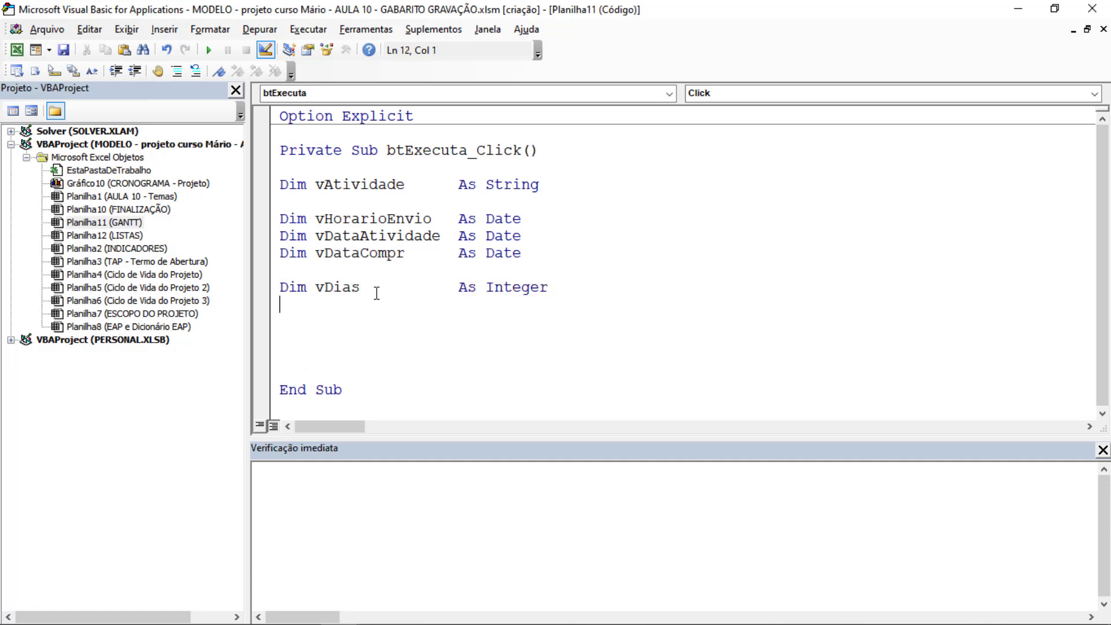
double_click(336, 283)
click(334, 275)
double_click(334, 287)
click(321, 310)
text(dim col)
text( int)
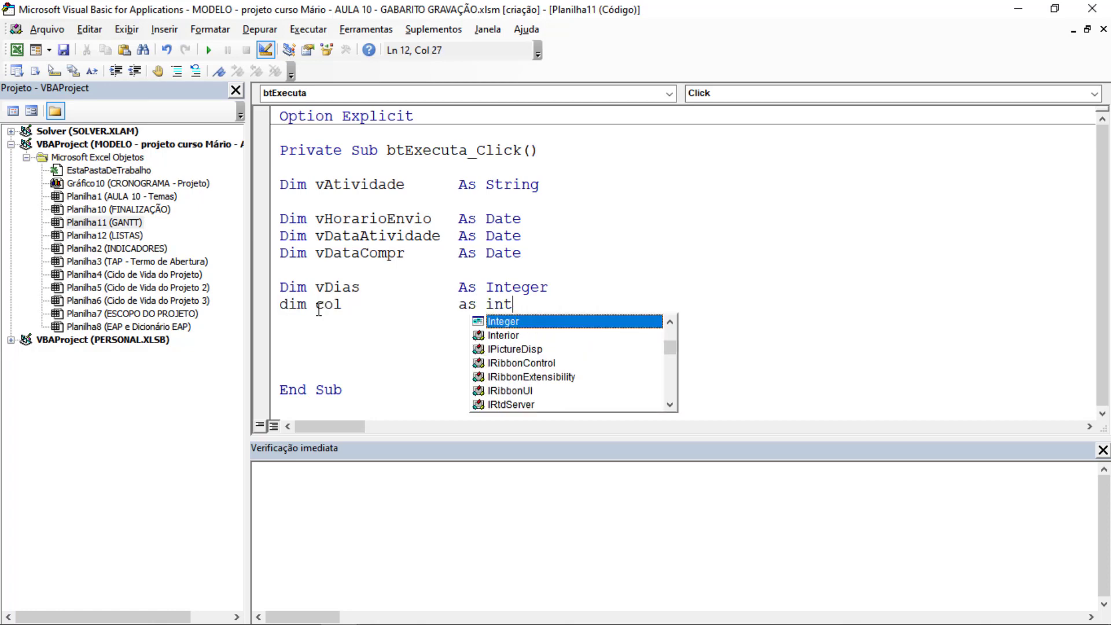
text(eger)
key(Tab)
key(Return)
key(Return)
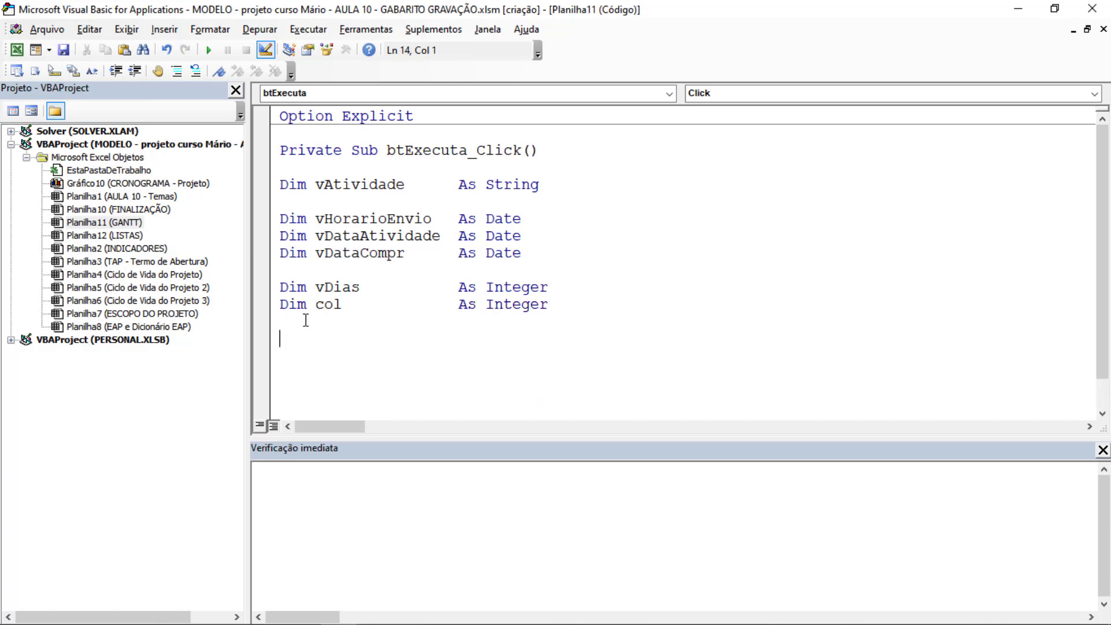
double_click(338, 306)
click(331, 334)
Step: Declare ln As Long below the Integer variables
text(im ln)
text(as lo)
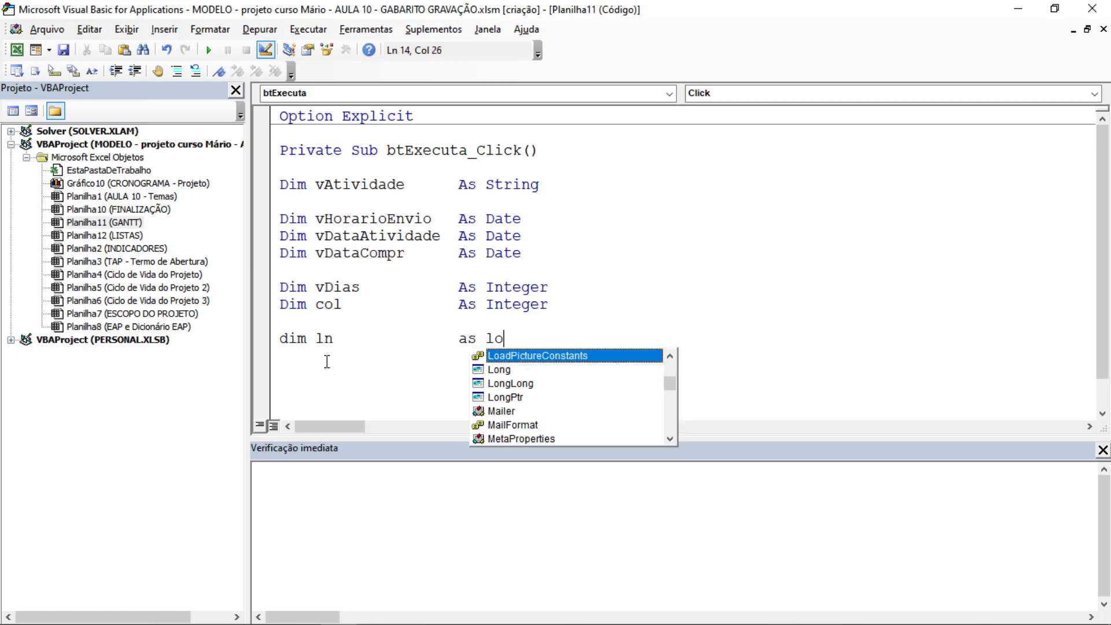
text(ng)
key(Return)
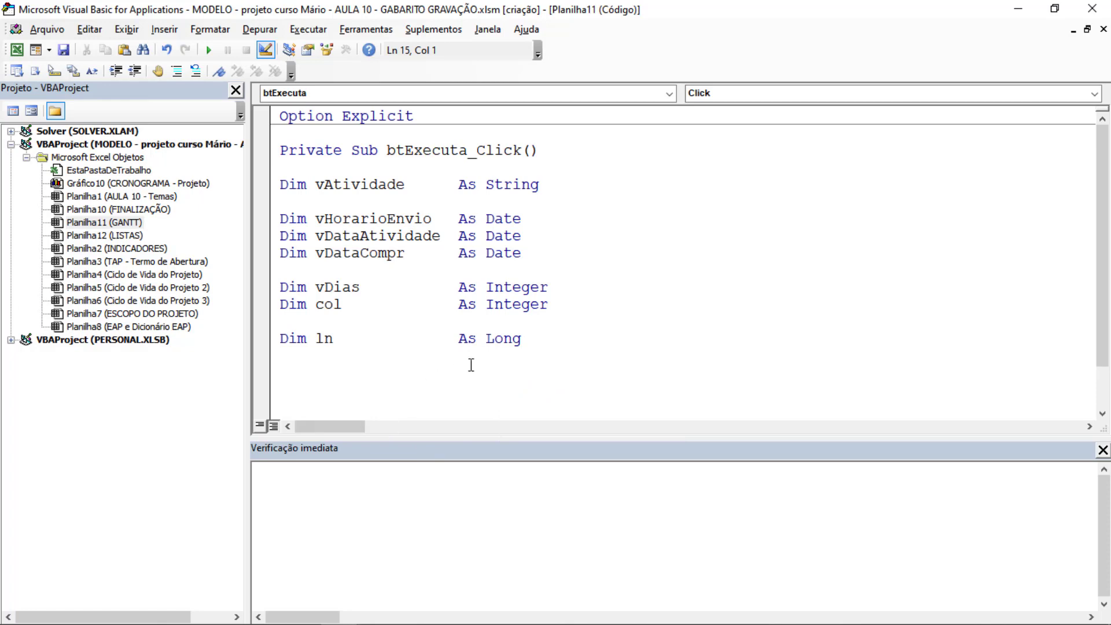
double_click(498, 337)
double_click(327, 340)
click(324, 337)
double_click(513, 305)
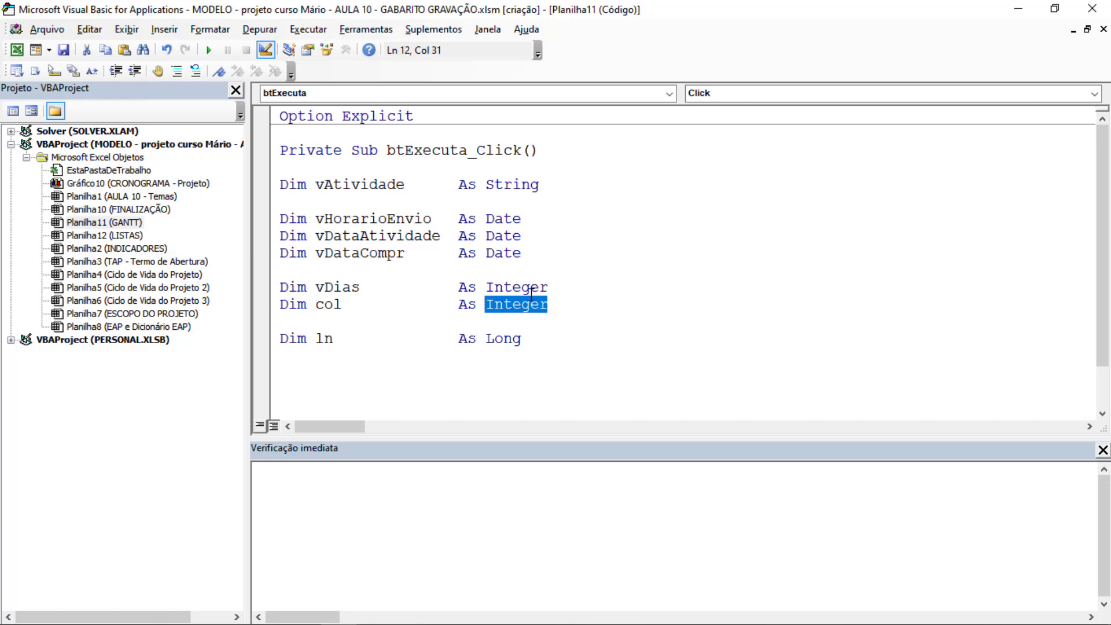
click(530, 287)
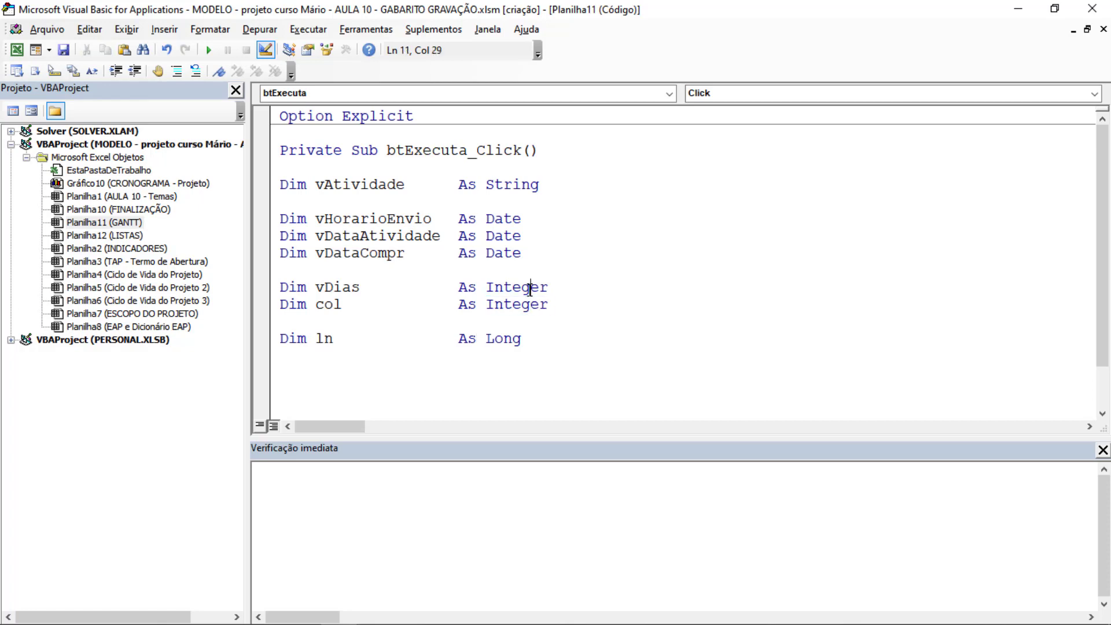
double_click(511, 339)
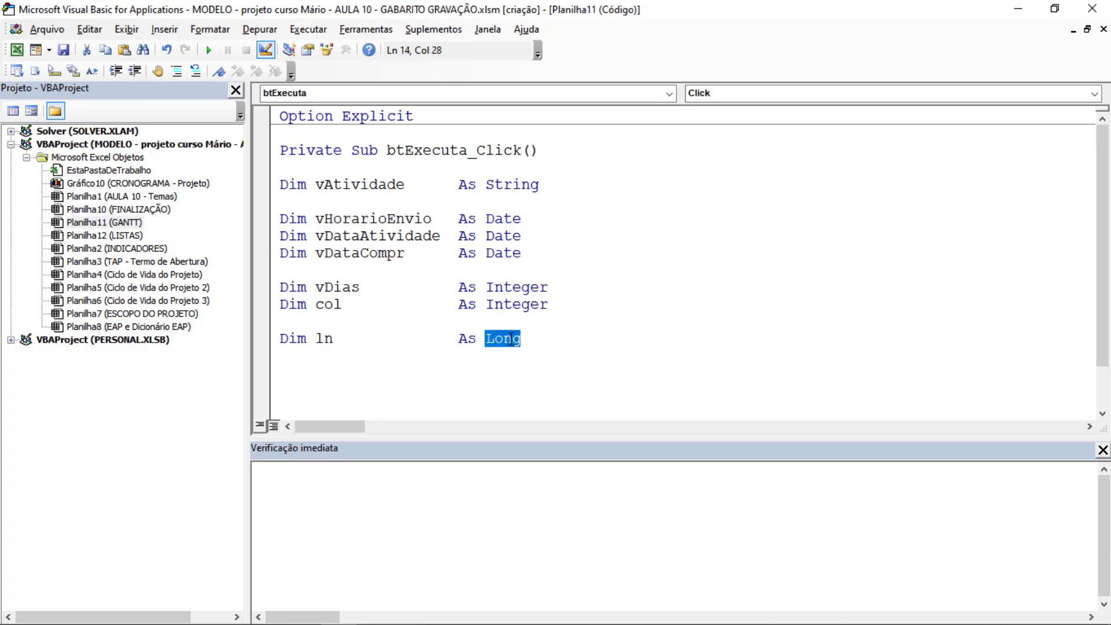
click(531, 339)
double_click(336, 339)
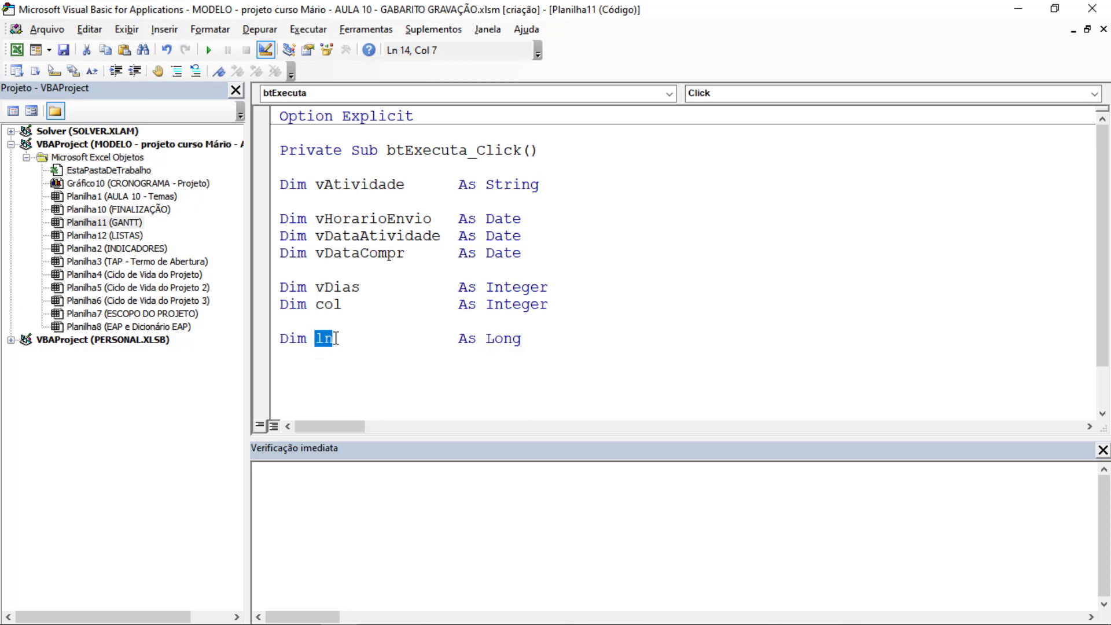
click(551, 335)
key(Return)
key(Return)
Step: Declare ultCel As Range and w As Worksheet, closing the Immediate pane
text(dim )
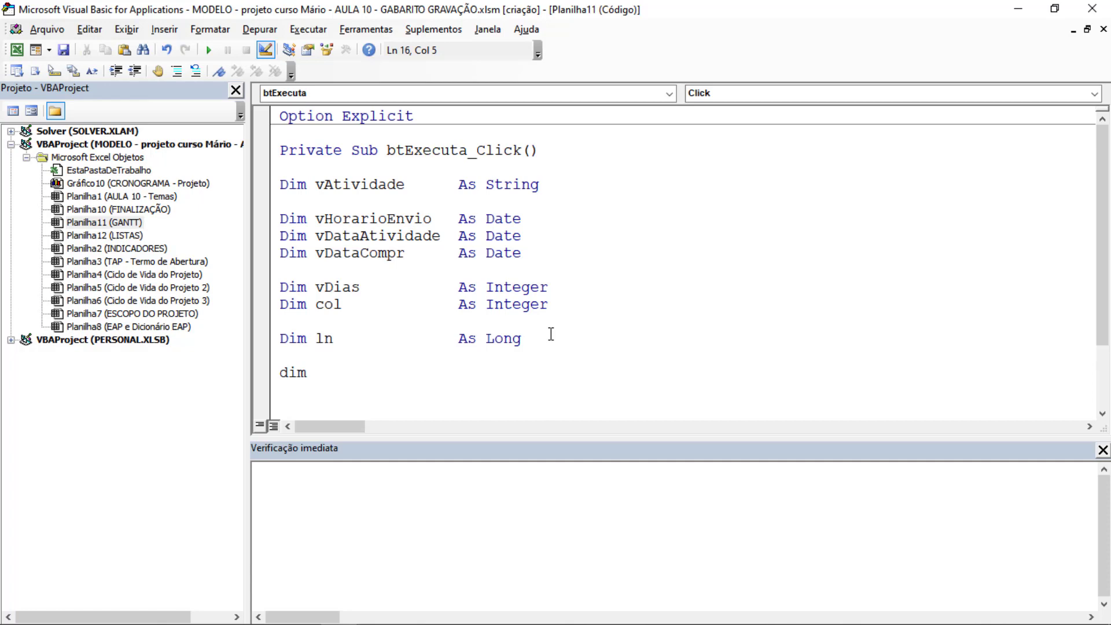
text(ultCel)
text(as range)
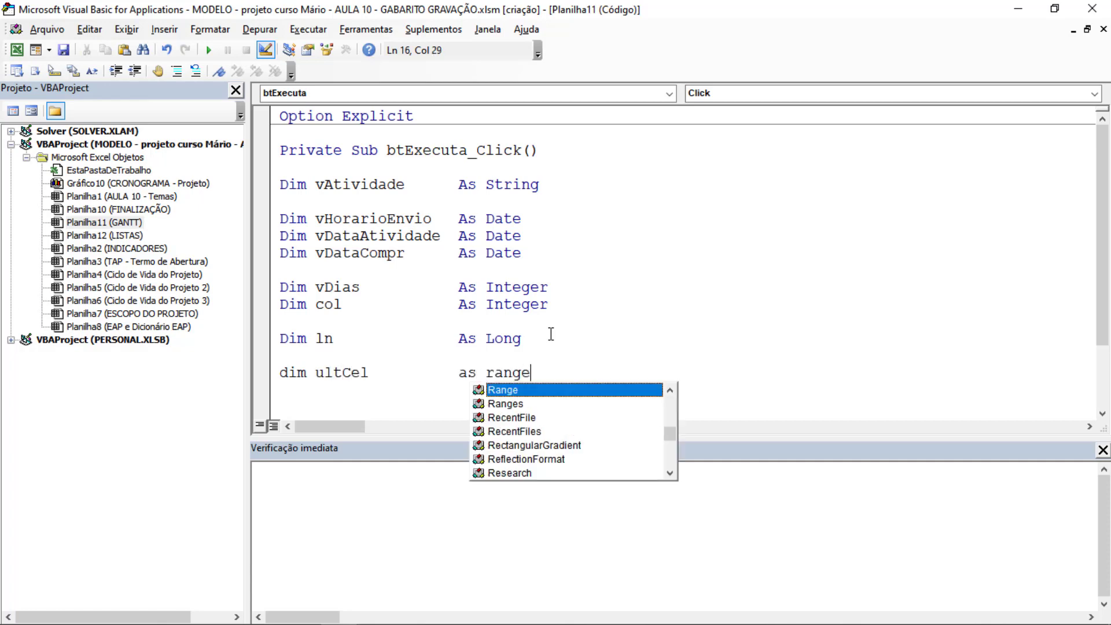
key(Return)
key(Return)
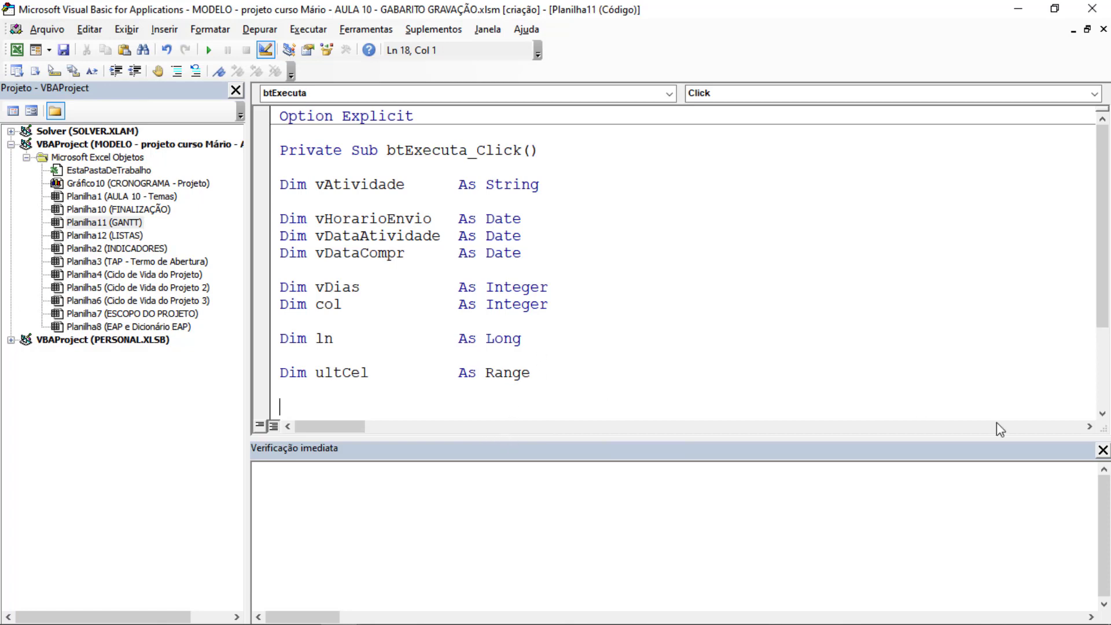
click(1102, 450)
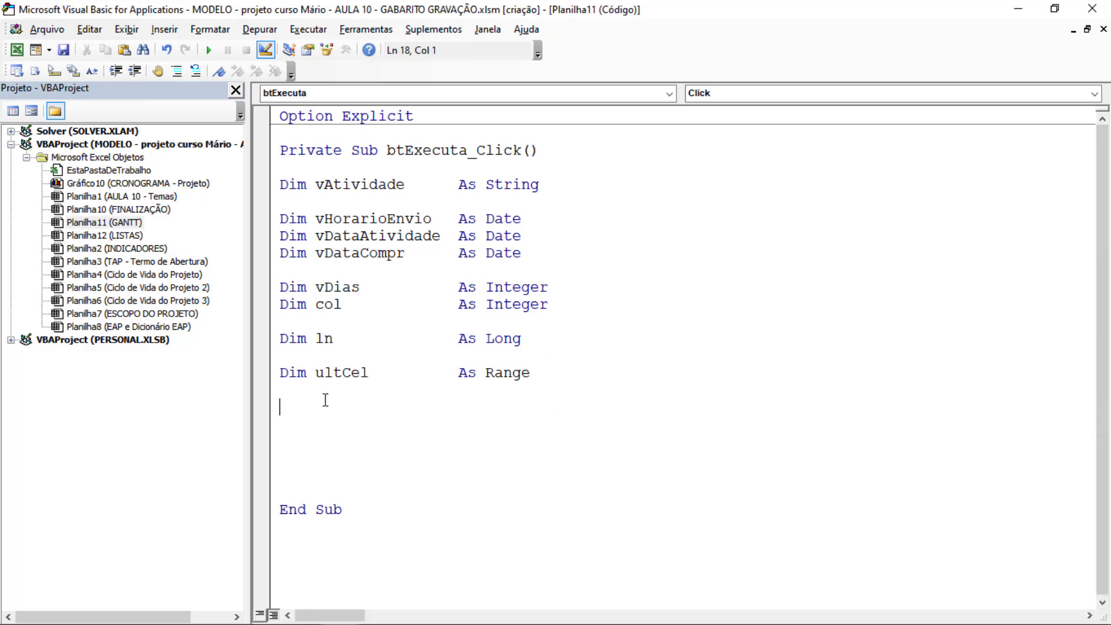
text(Dim w)
key(Tab)
key(Tab)
text(as worksheet)
key(Return)
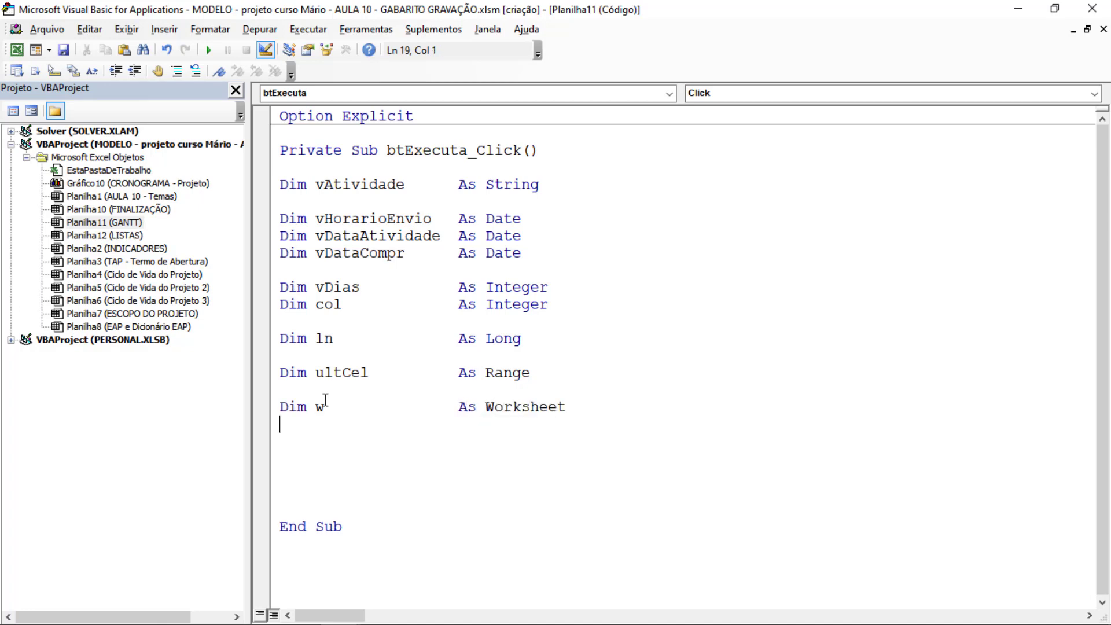
key(Return)
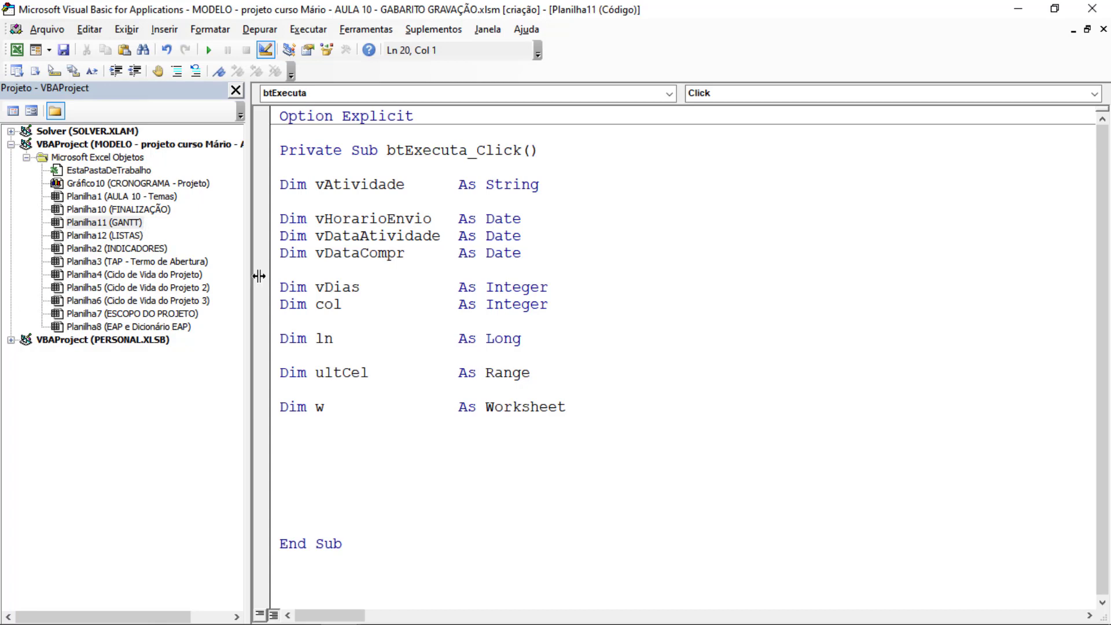
double_click(317, 411)
Step: Add the comment 'Inicializar as variáveis' followed by a dashed separator line
click(279, 426)
click(321, 440)
text(Inici)
text(arli)
text(izar as vari)
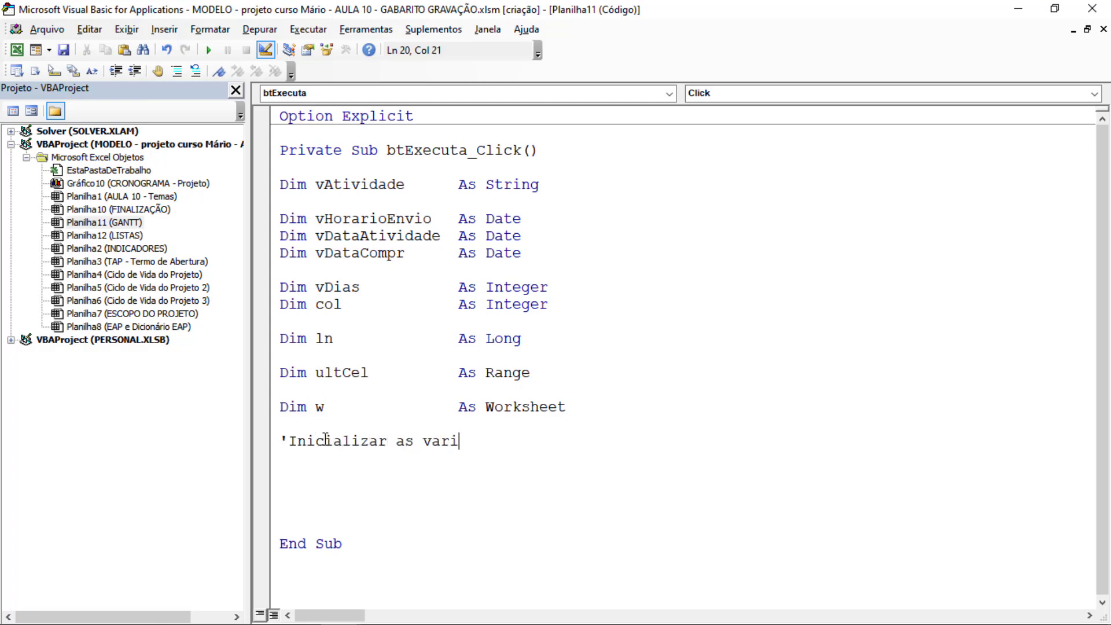
text(áveis)
key(Return)
text(')
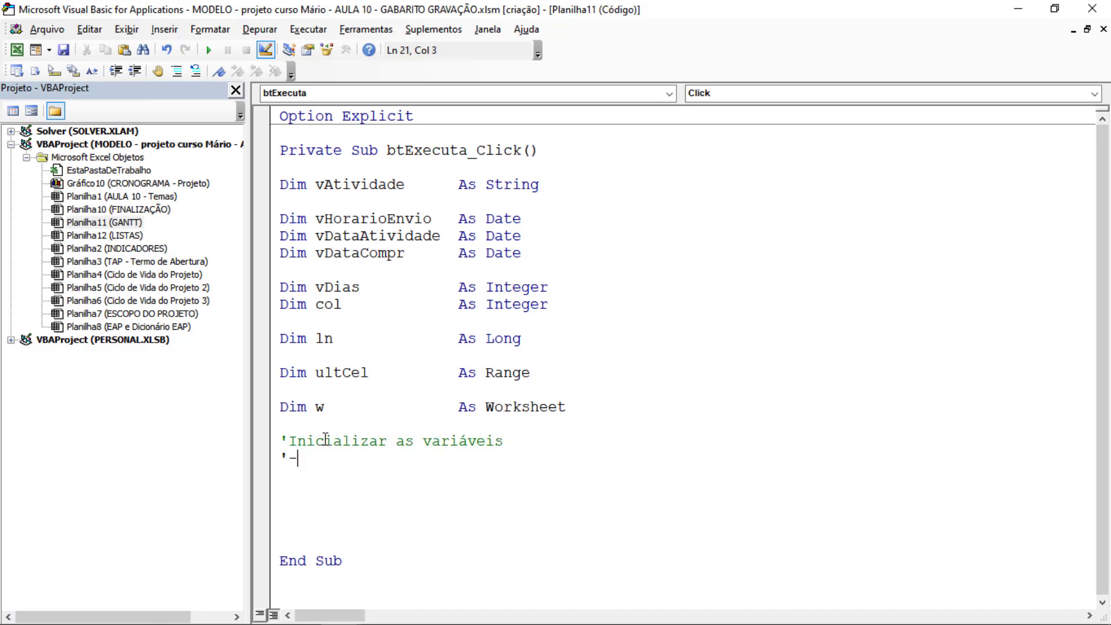
text(-----------------------)
key(Return)
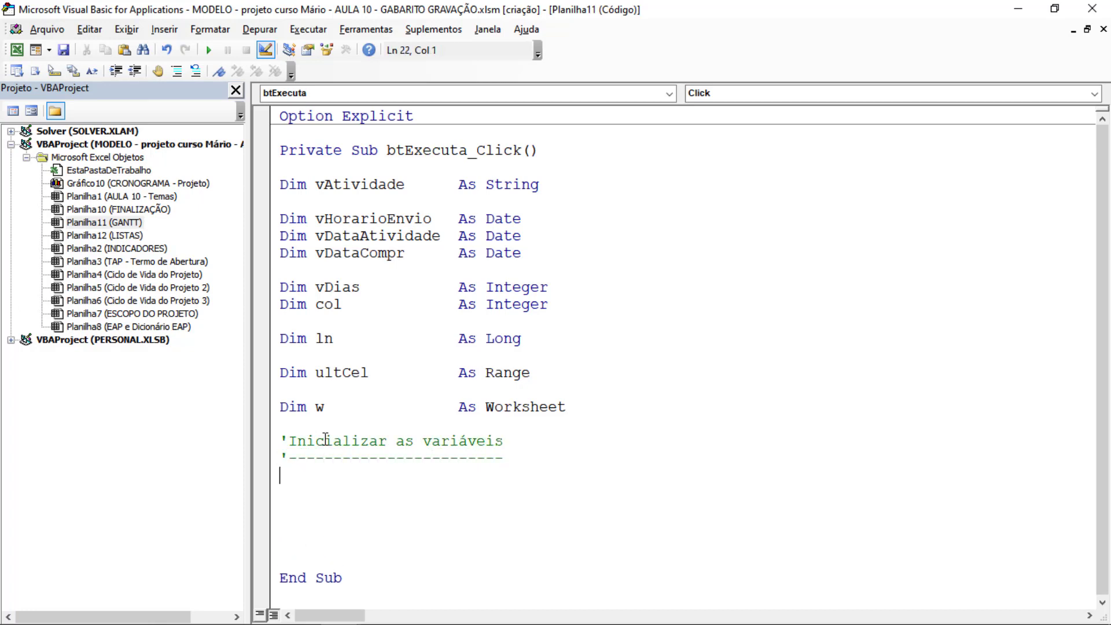
Step: Assign the GANTT sheet to w with Set w = Sheets("GANTT")
drag(324, 406, 317, 406)
click(345, 479)
text(set w =)
text(sheets)
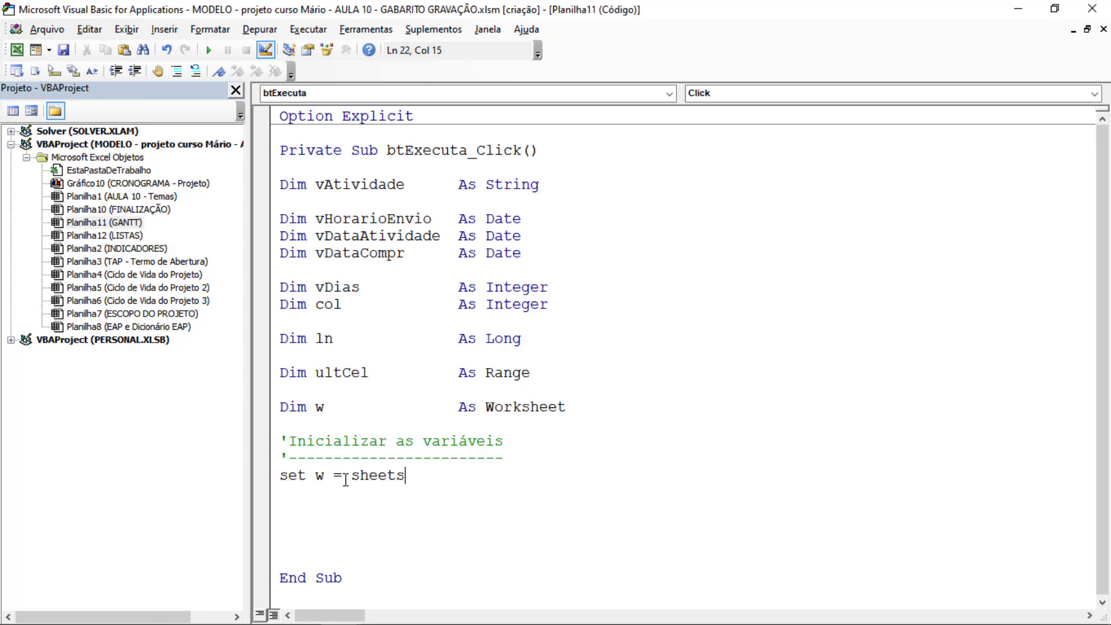
text(("GANT)
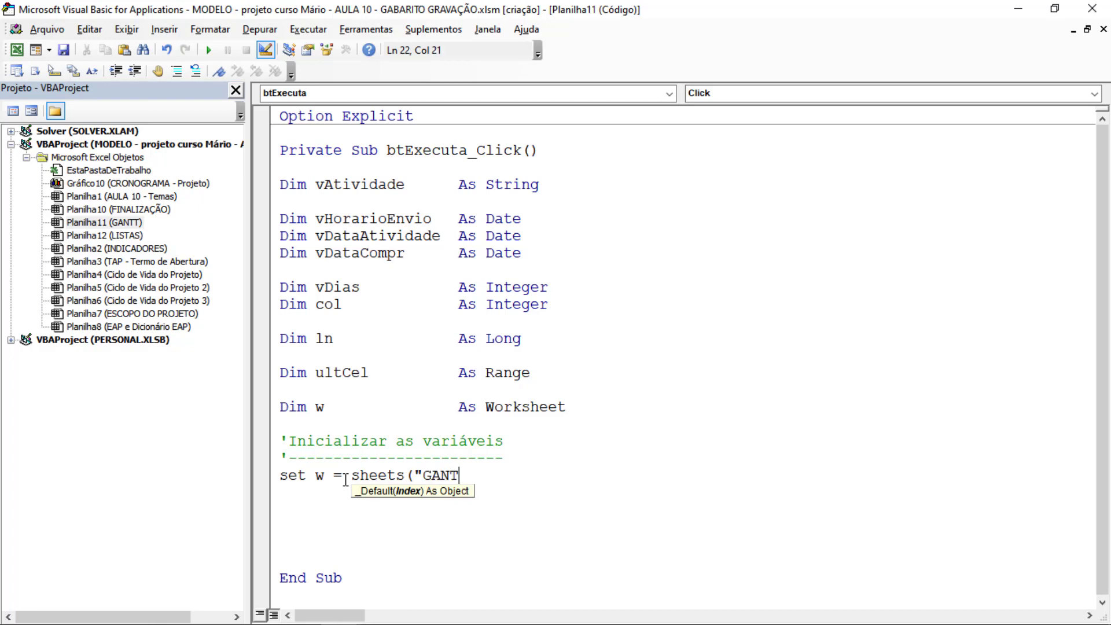
text("))
key(Return)
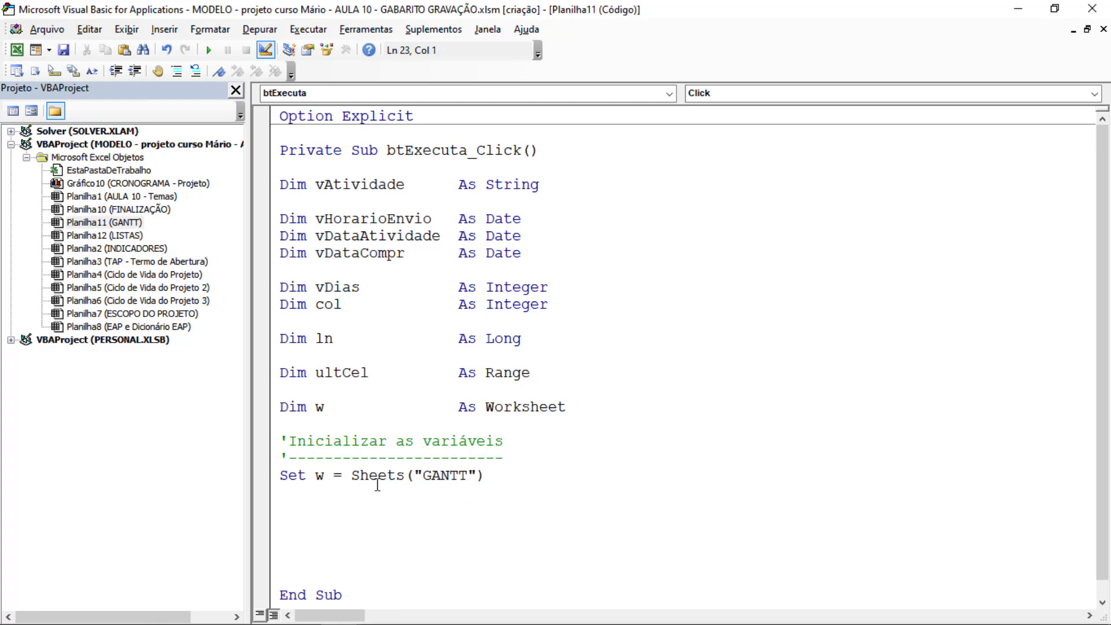
click(386, 478)
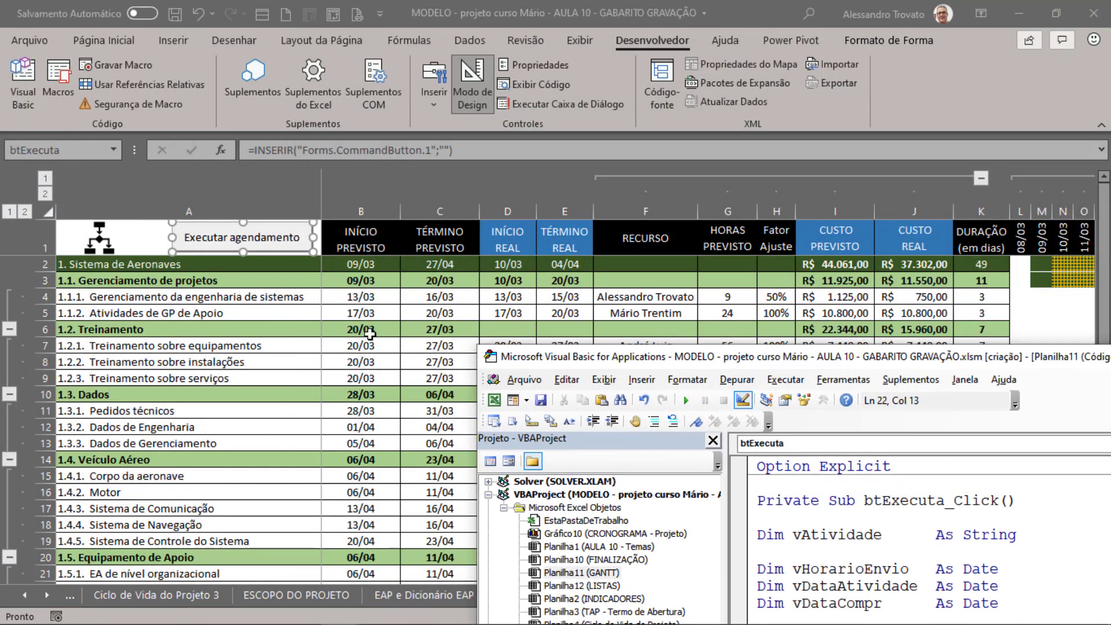
Step: Back in Excel, review the task names and INÍCIO PREVISTO dates in columns A and B
click(369, 332)
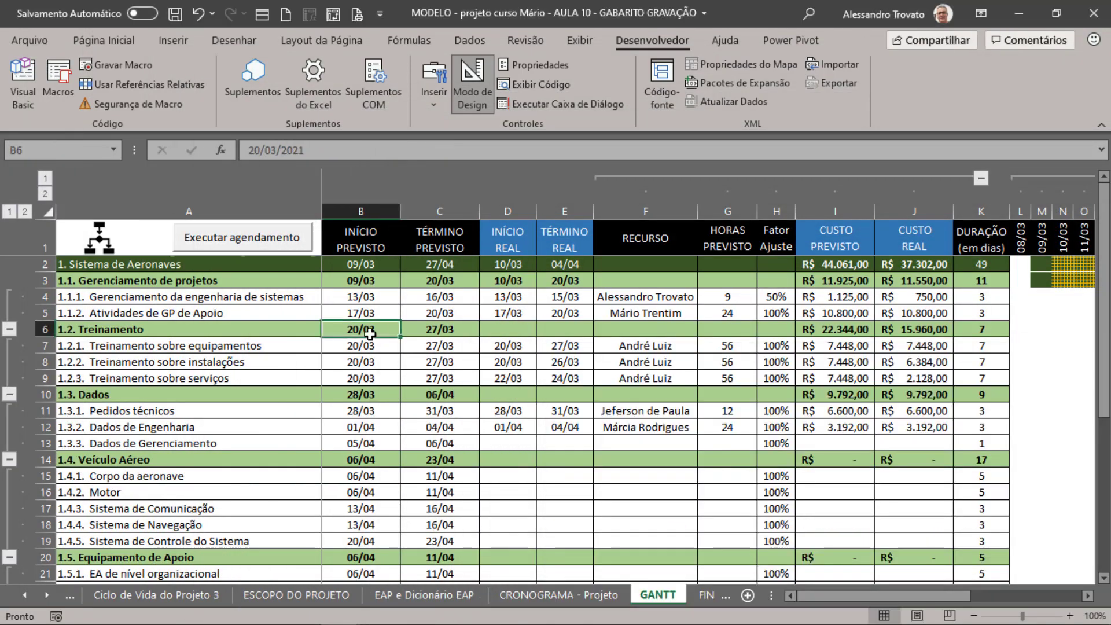
click(115, 315)
key(Up)
key(Down)
key(Down)
key(Down)
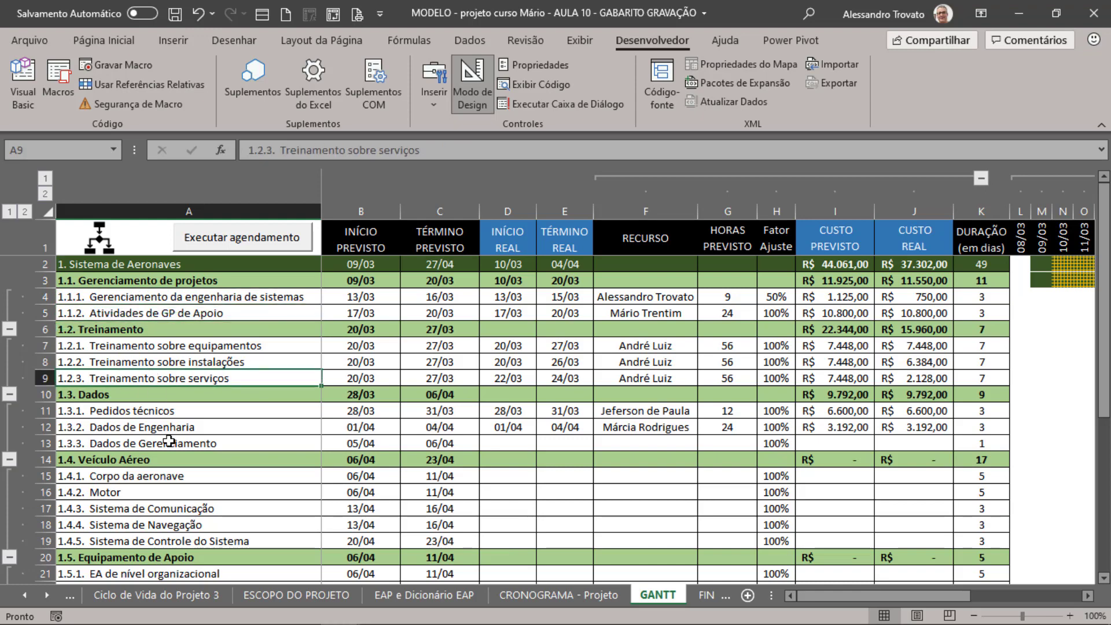
key(Down)
key(Down)
key(Down)
key(Down)
key(Down)
key(Down)
click(347, 302)
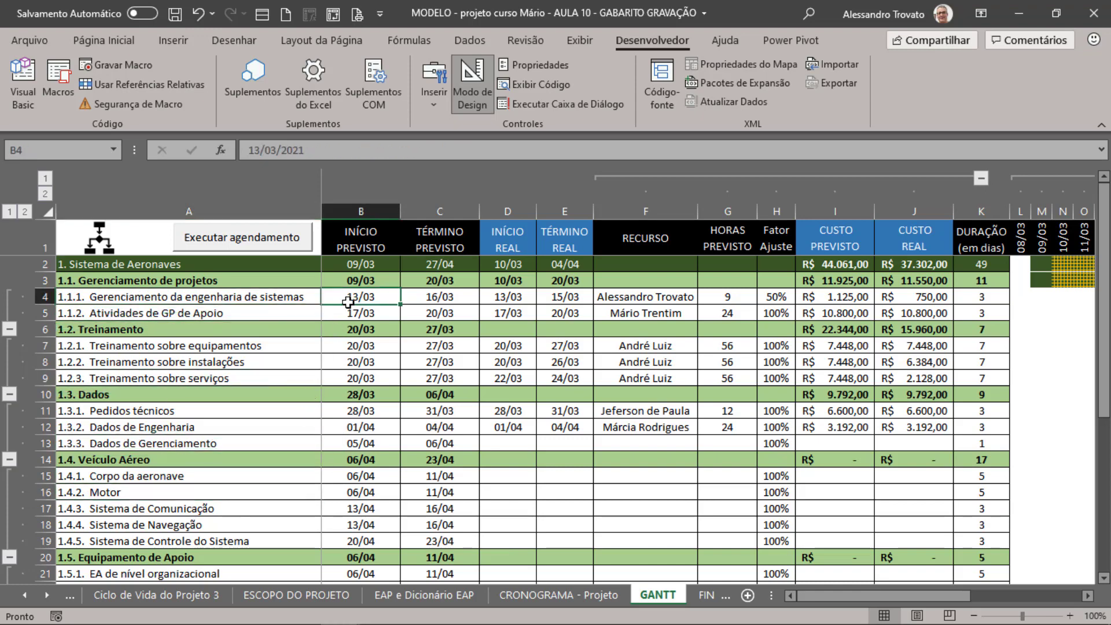
click(356, 212)
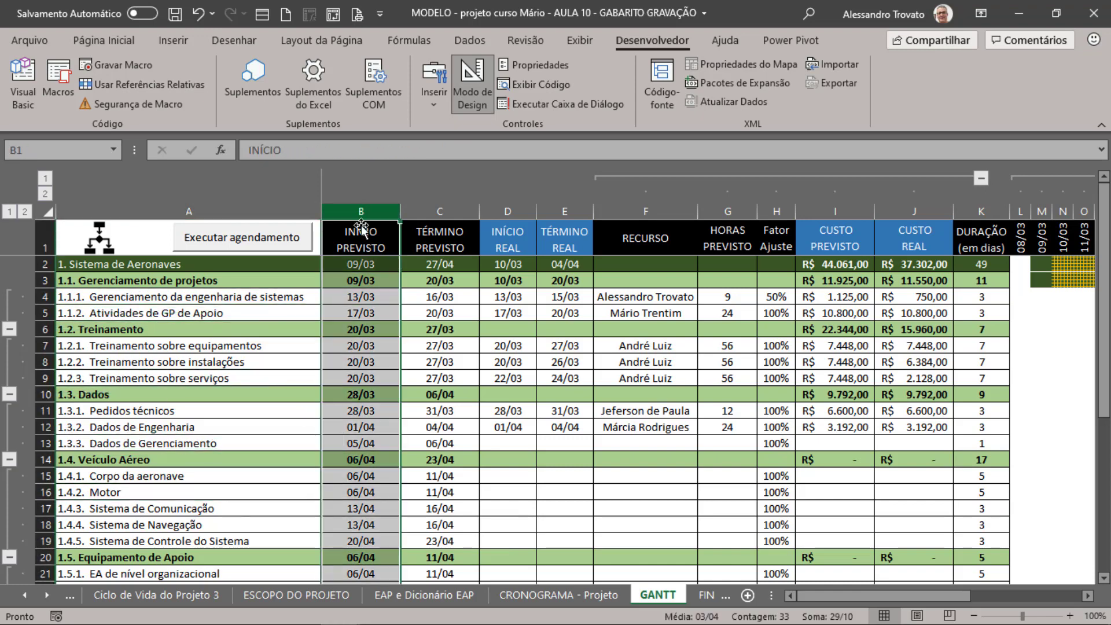
click(368, 298)
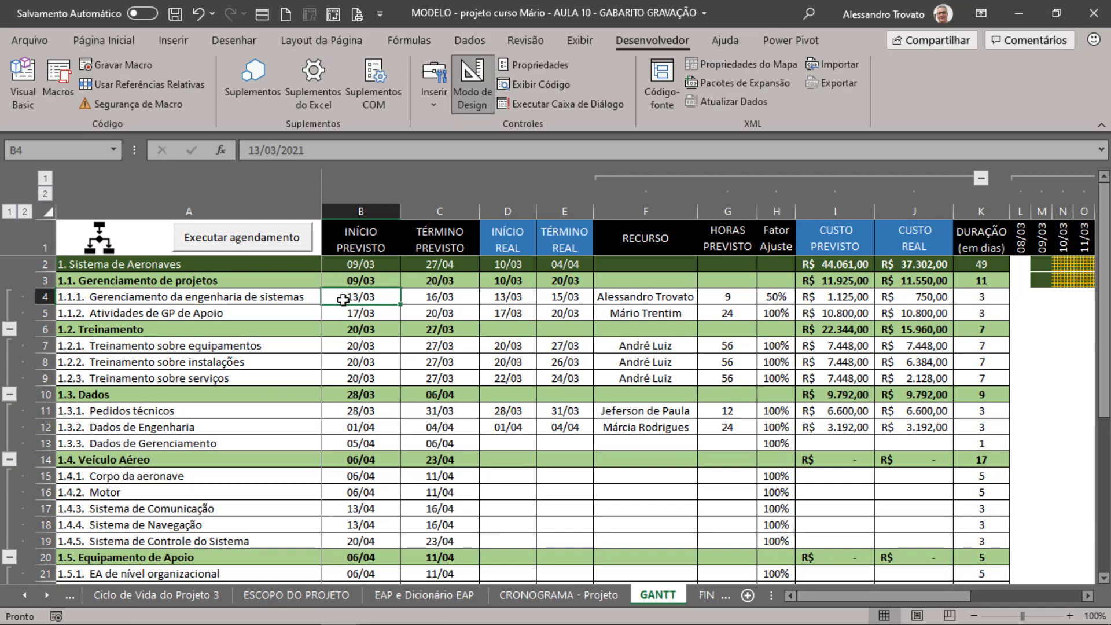
key(alt+Tab)
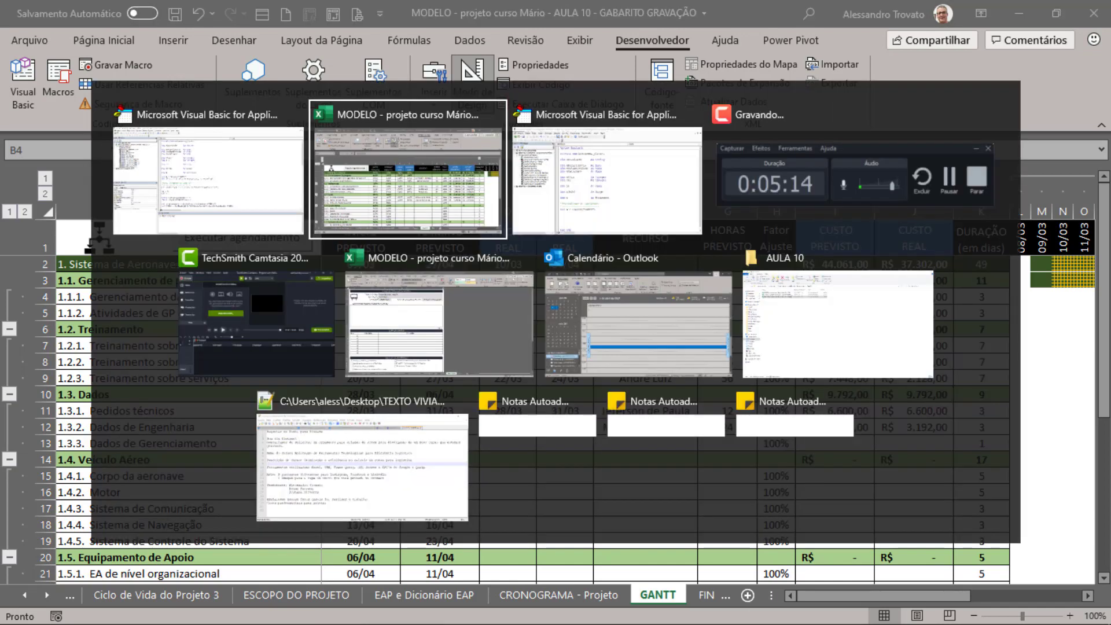
key(alt+Tab)
key(alt+Tab)
key(alt+Tab)
key(alt+Tab)
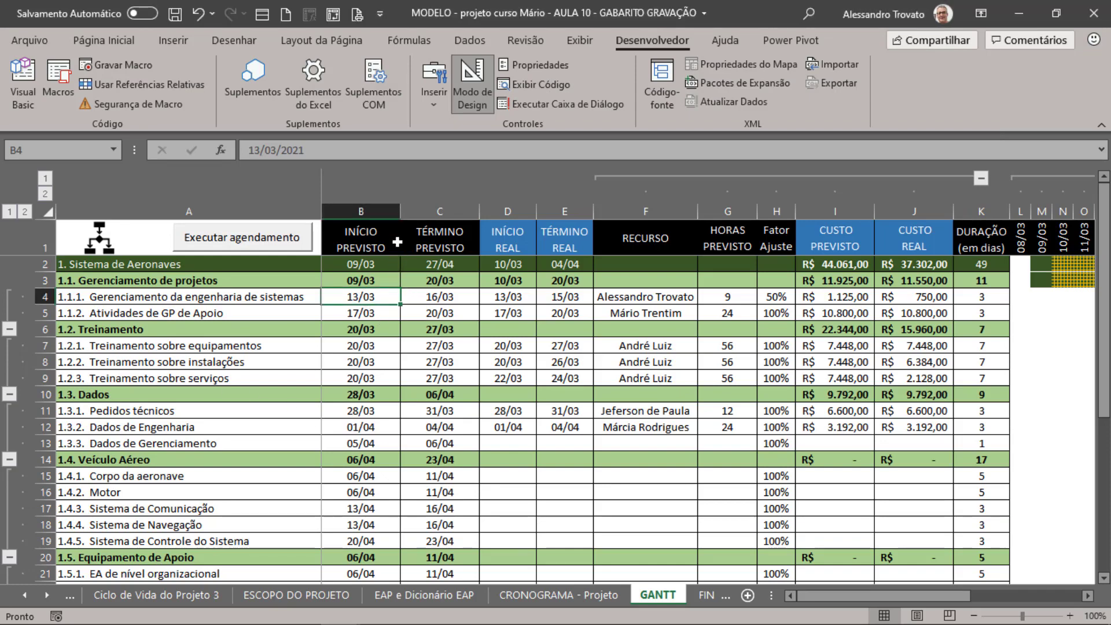
Step: Insert an empty column before TÉRMINO PREVISTO and head it 'Prog.' in C1
click(428, 209)
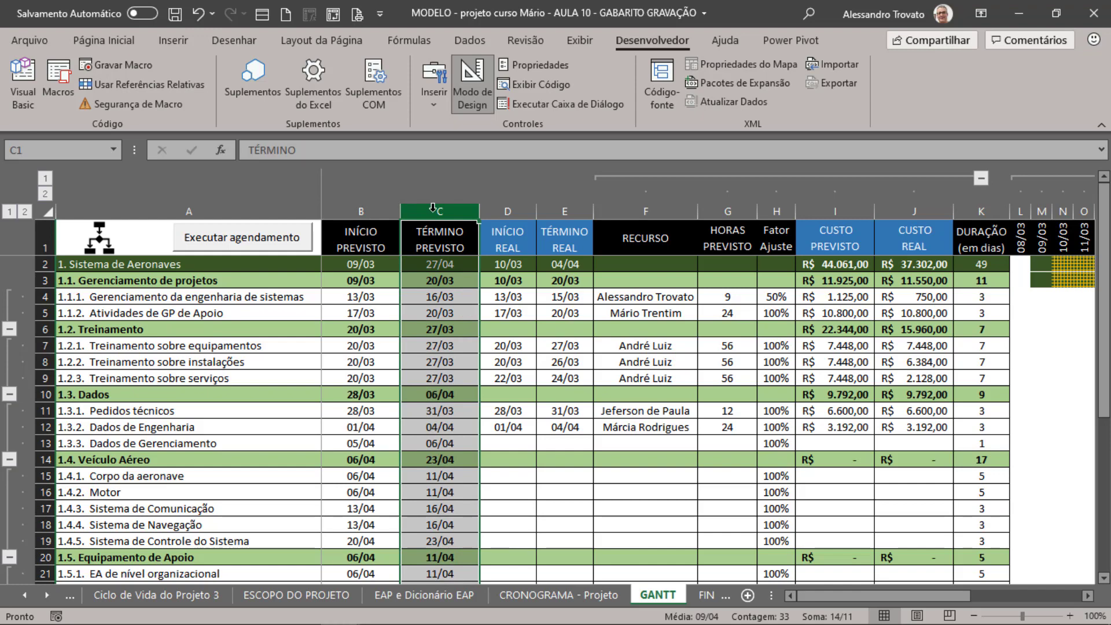
right_click(433, 209)
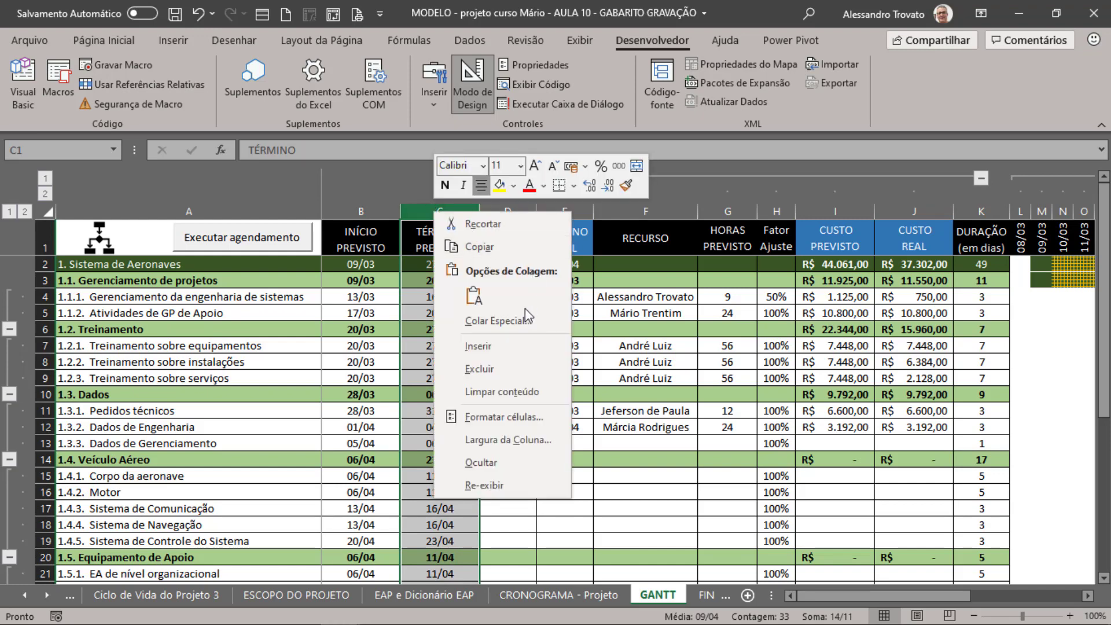
key(Escape)
key(ctrl+plus)
click(452, 239)
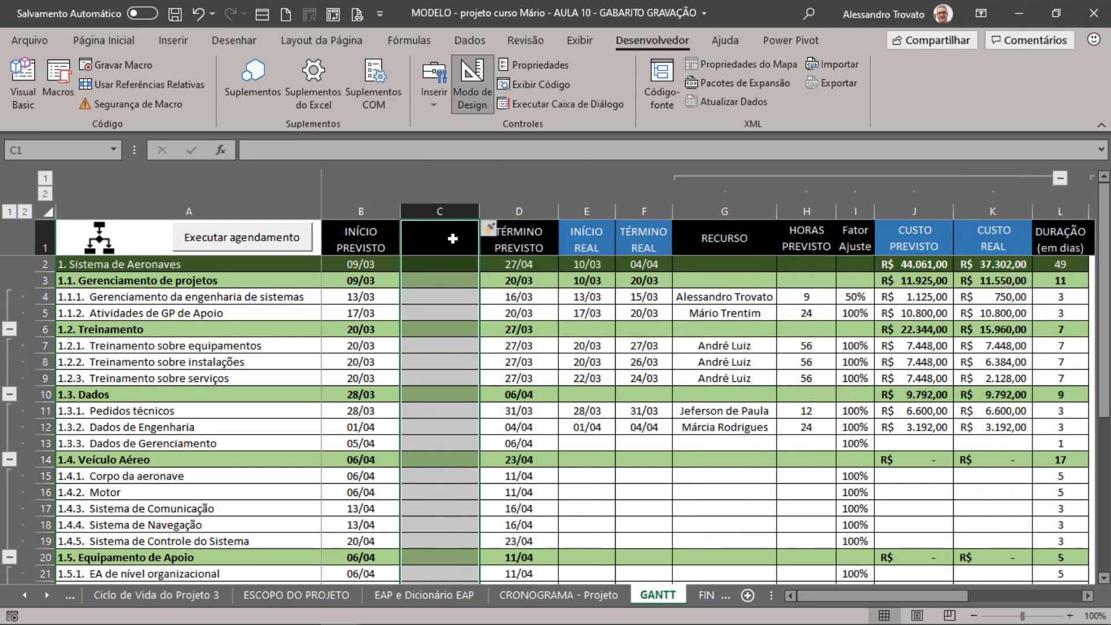
text(Prog)
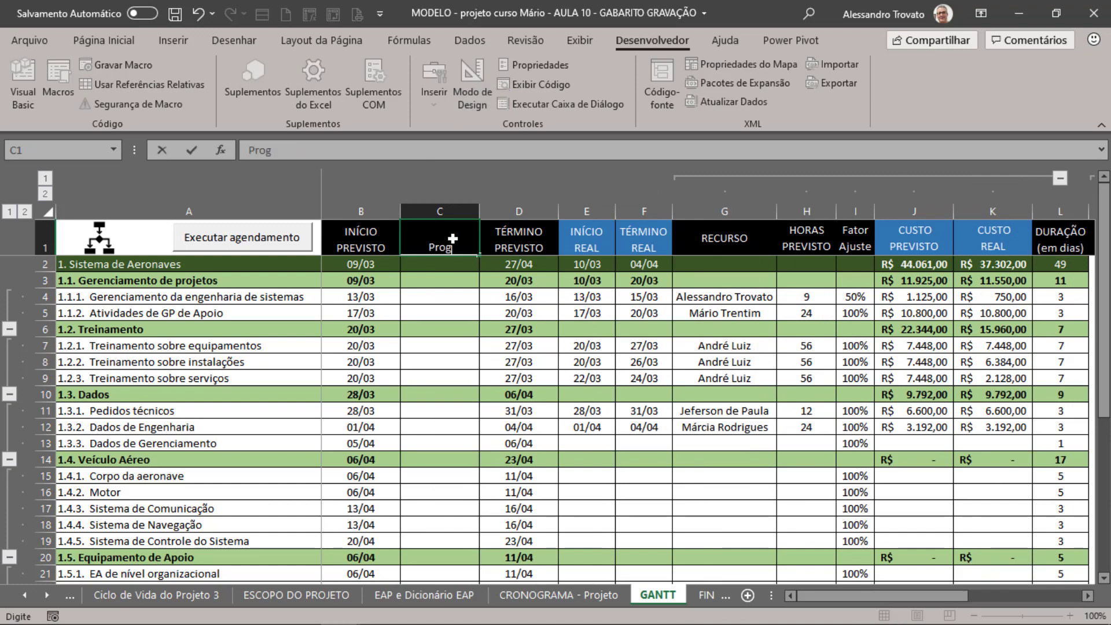
text(.)
key(Return)
click(448, 238)
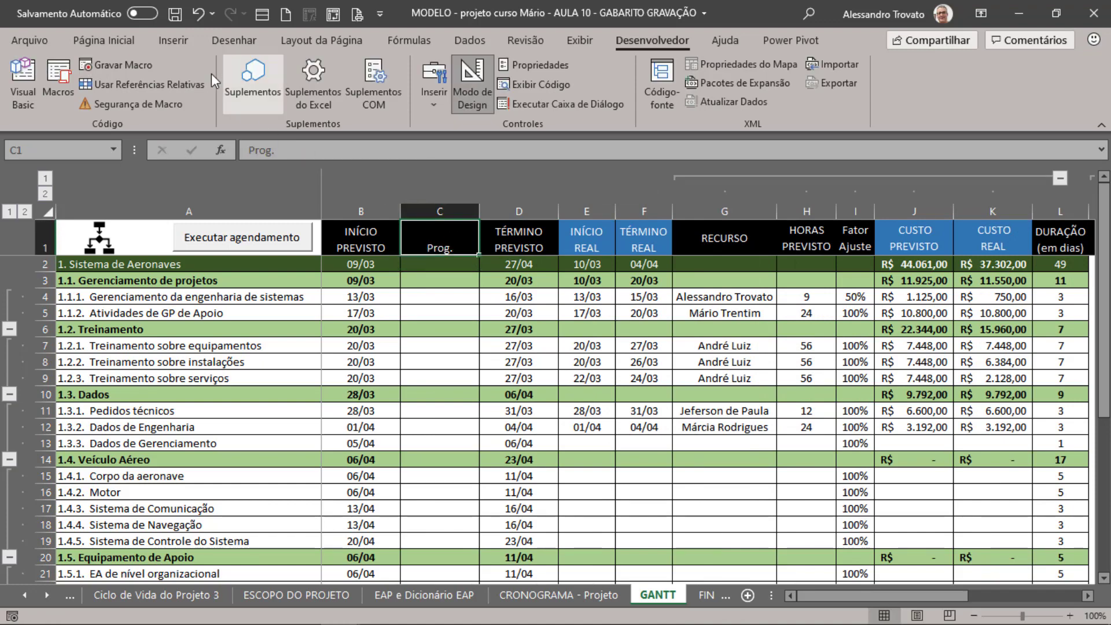
click(110, 38)
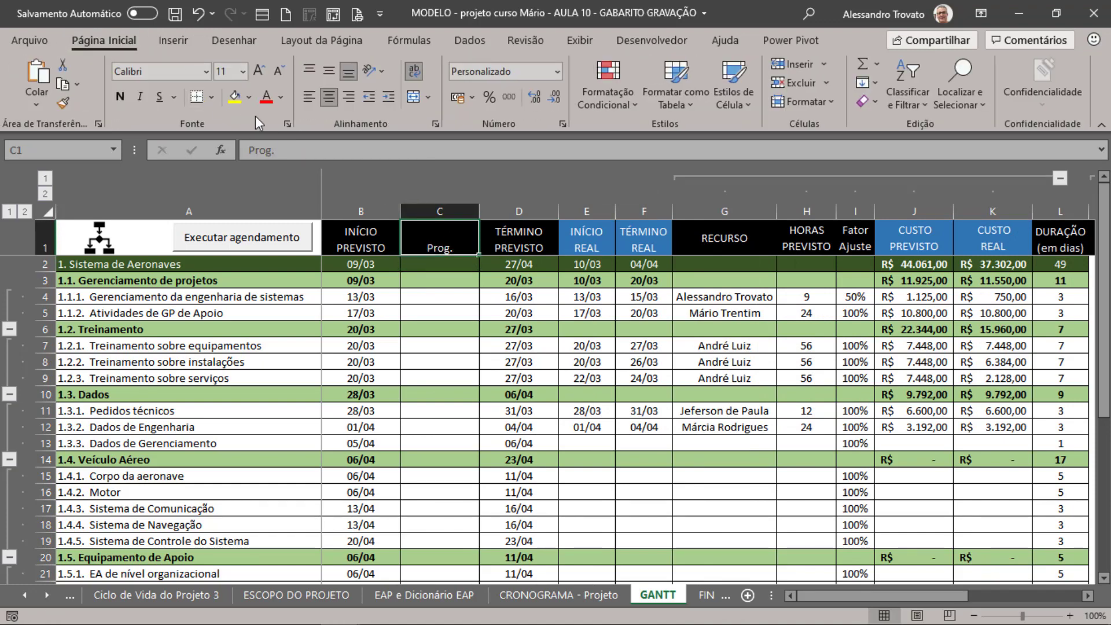
click(373, 71)
click(425, 163)
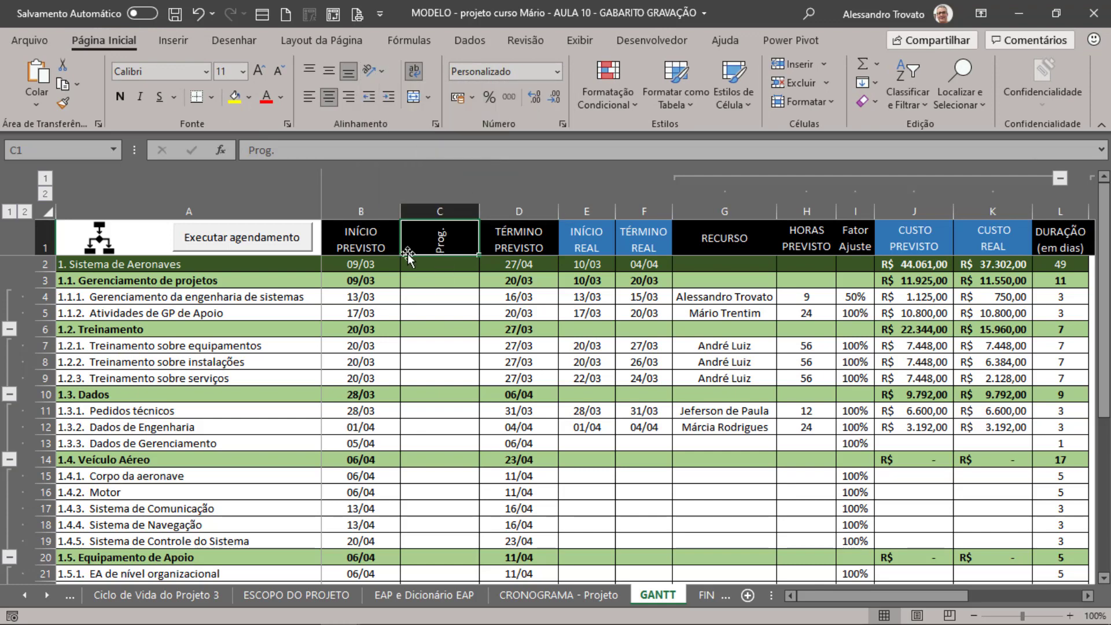
drag(479, 212, 424, 280)
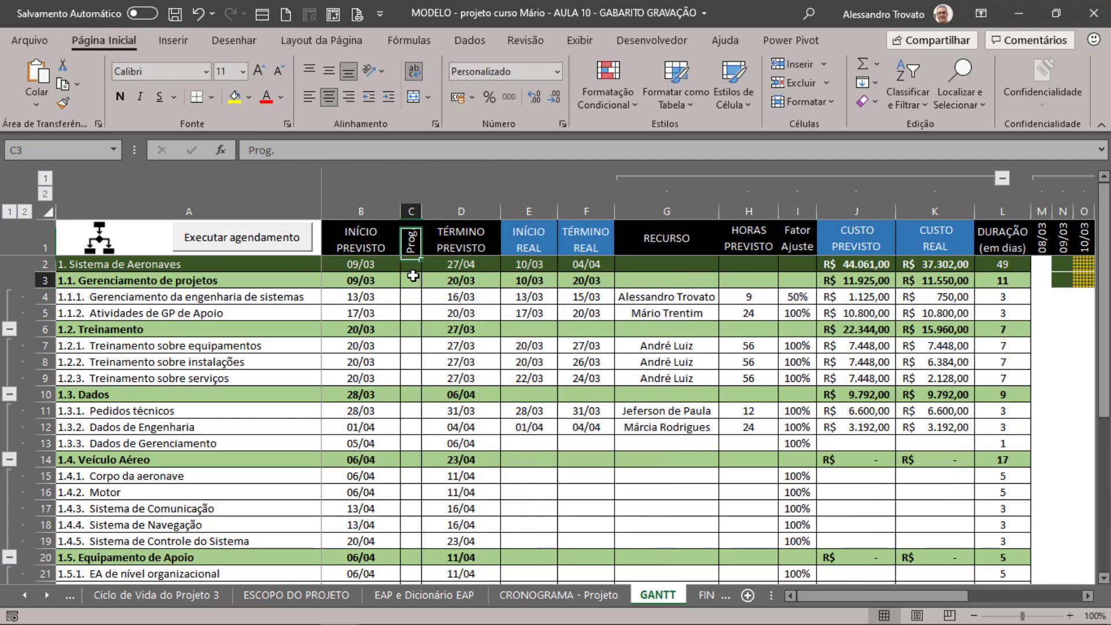
click(215, 299)
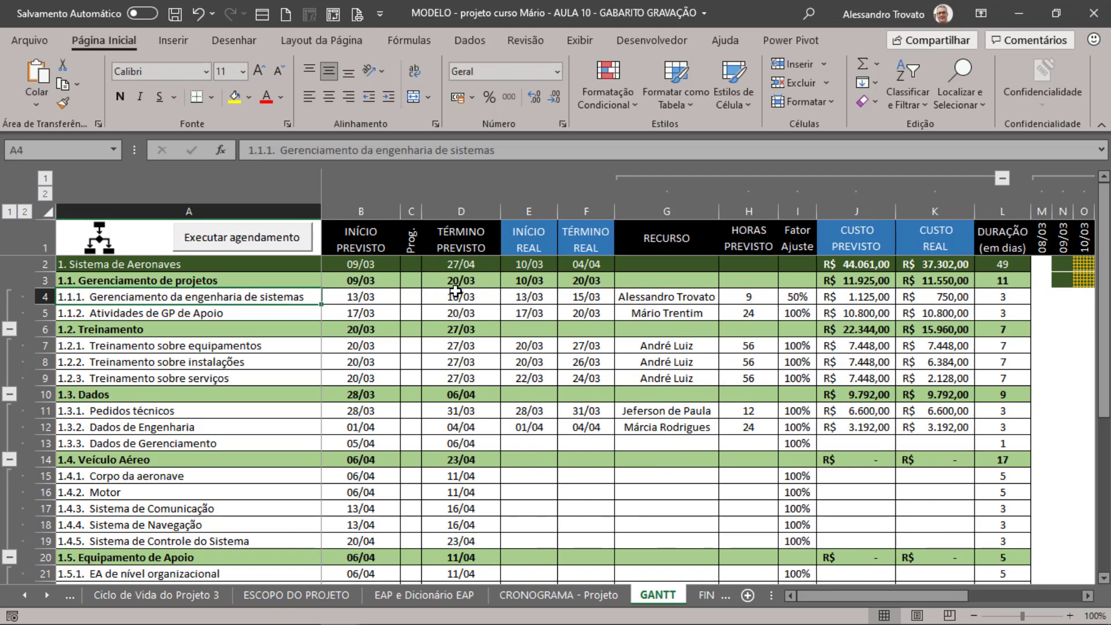
key(Right)
key(Right)
text(x)
key(Return)
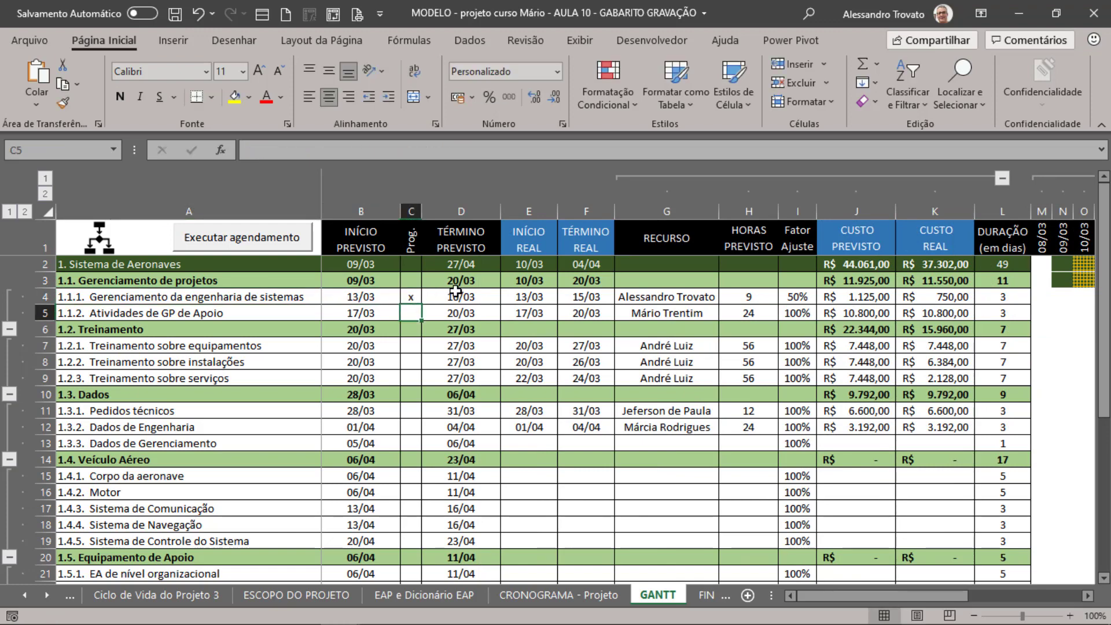
key(Up)
key(Return)
key(Up)
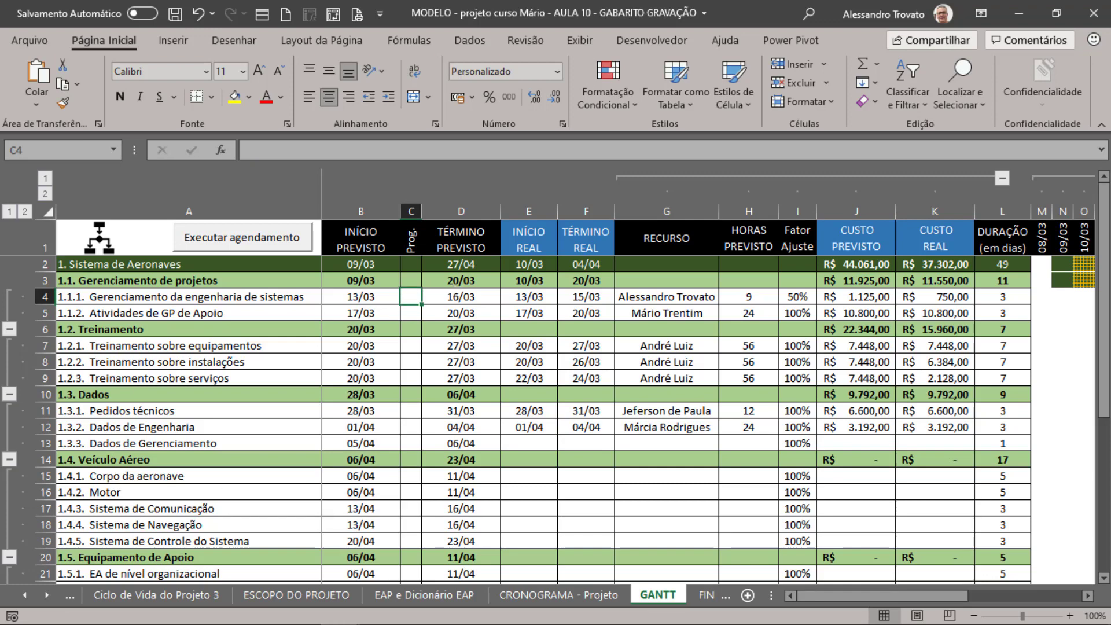
key(alt+Tab)
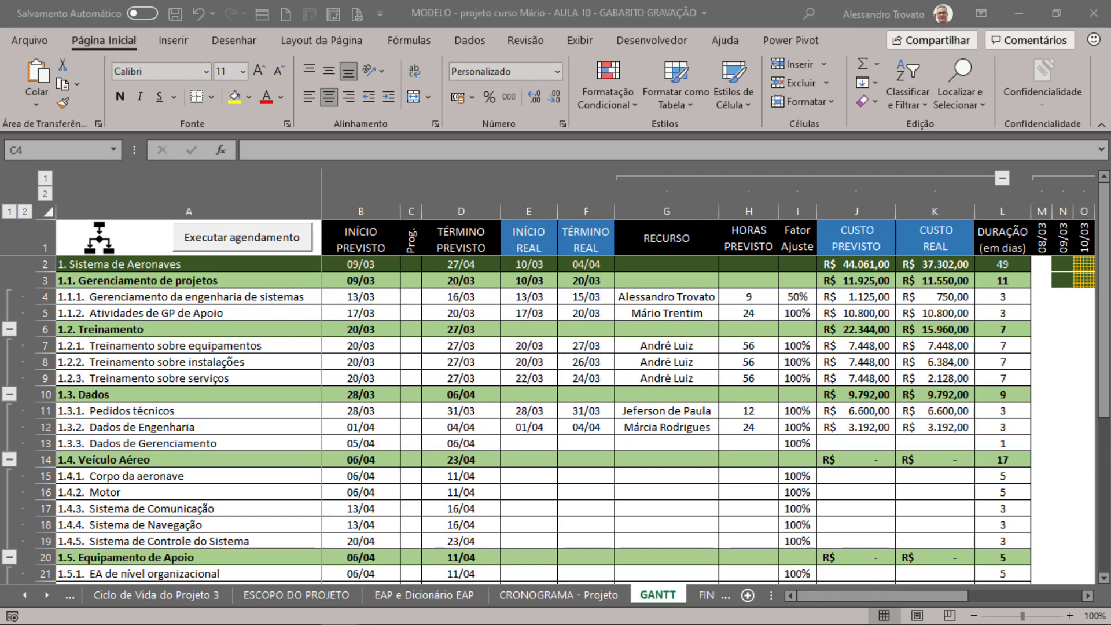
key(alt+Tab)
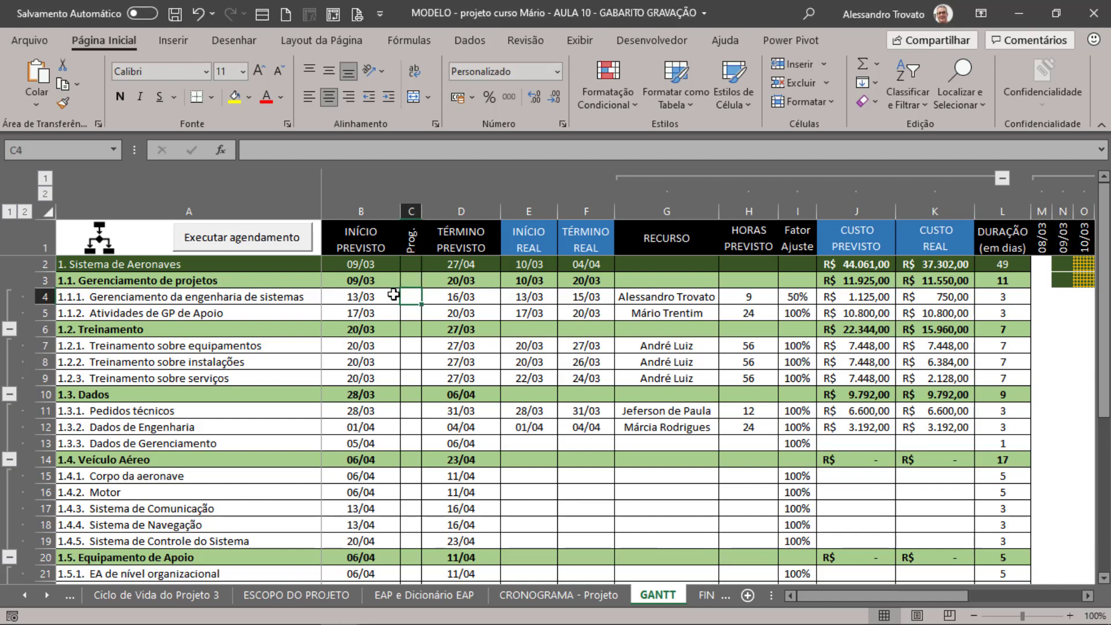
click(284, 299)
click(334, 298)
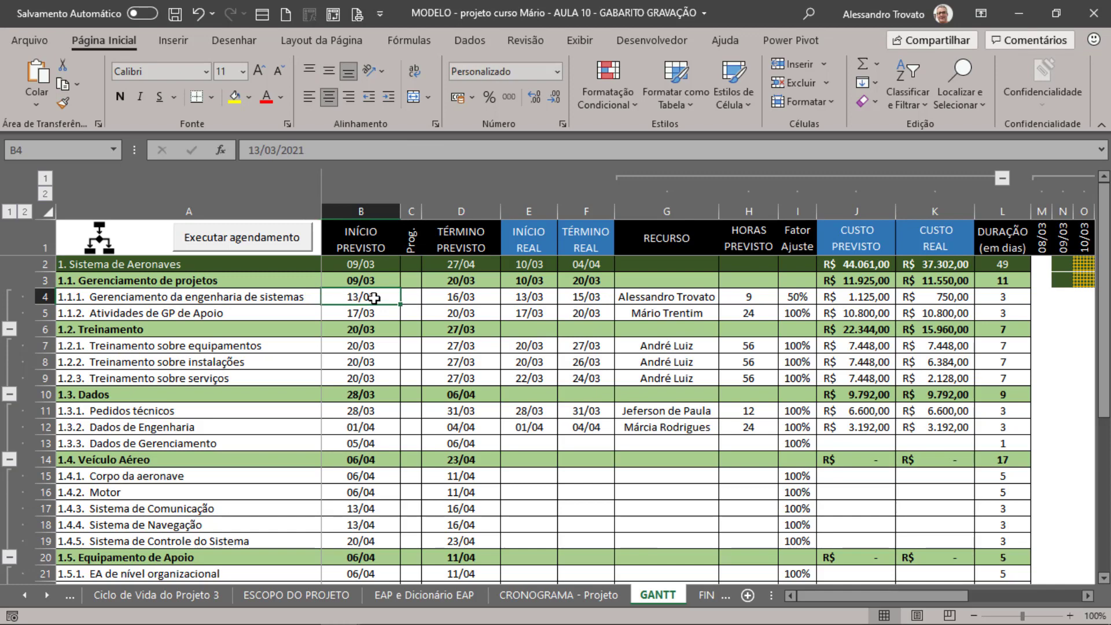
click(187, 295)
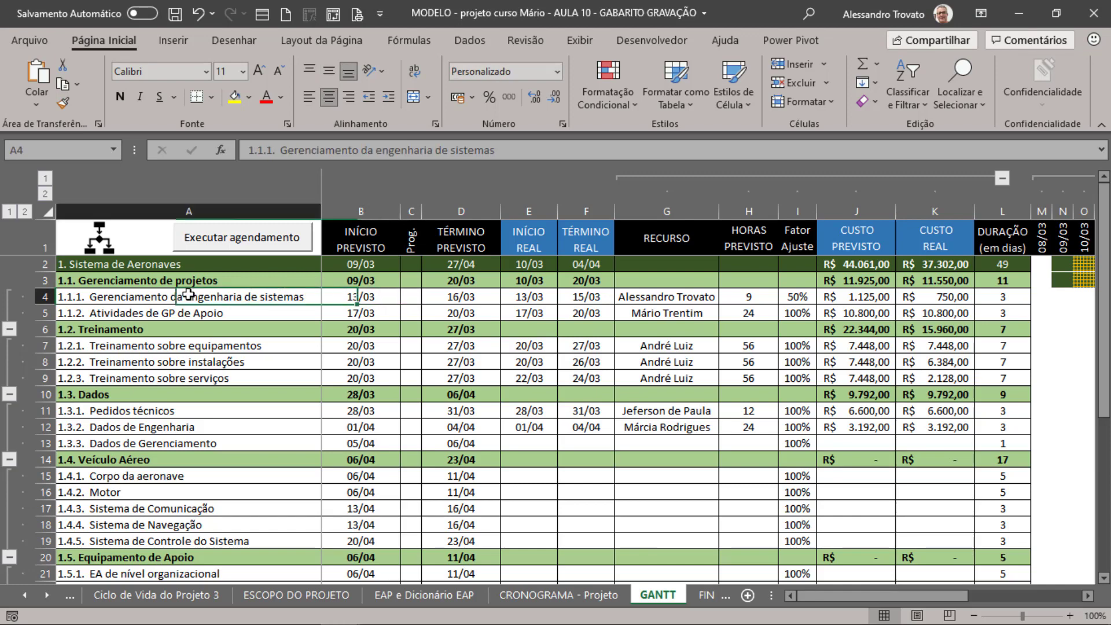
click(364, 297)
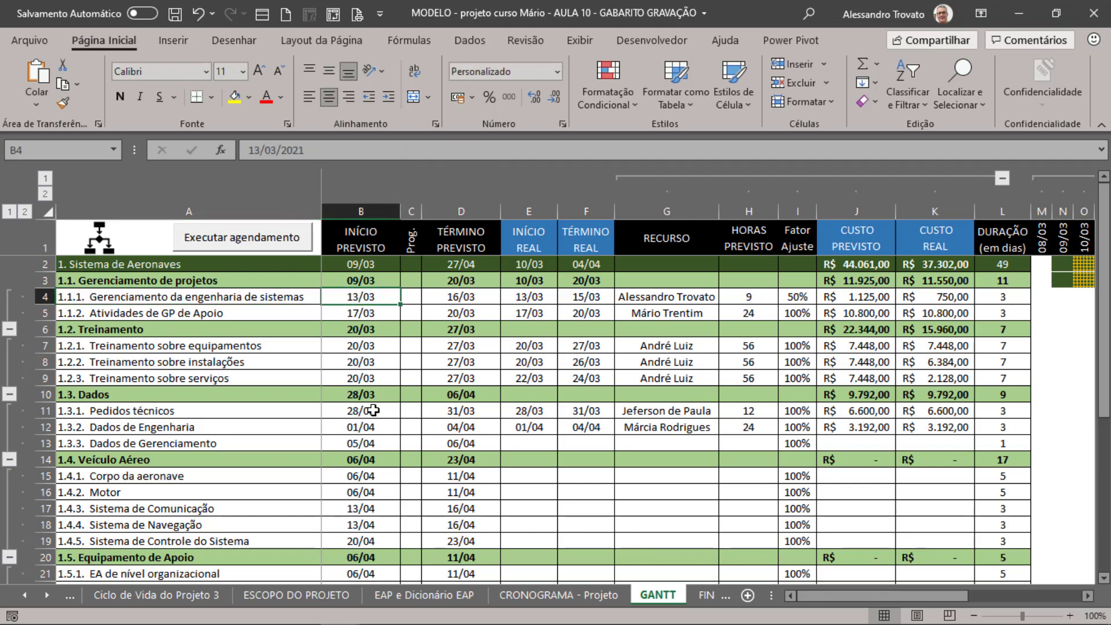
click(136, 443)
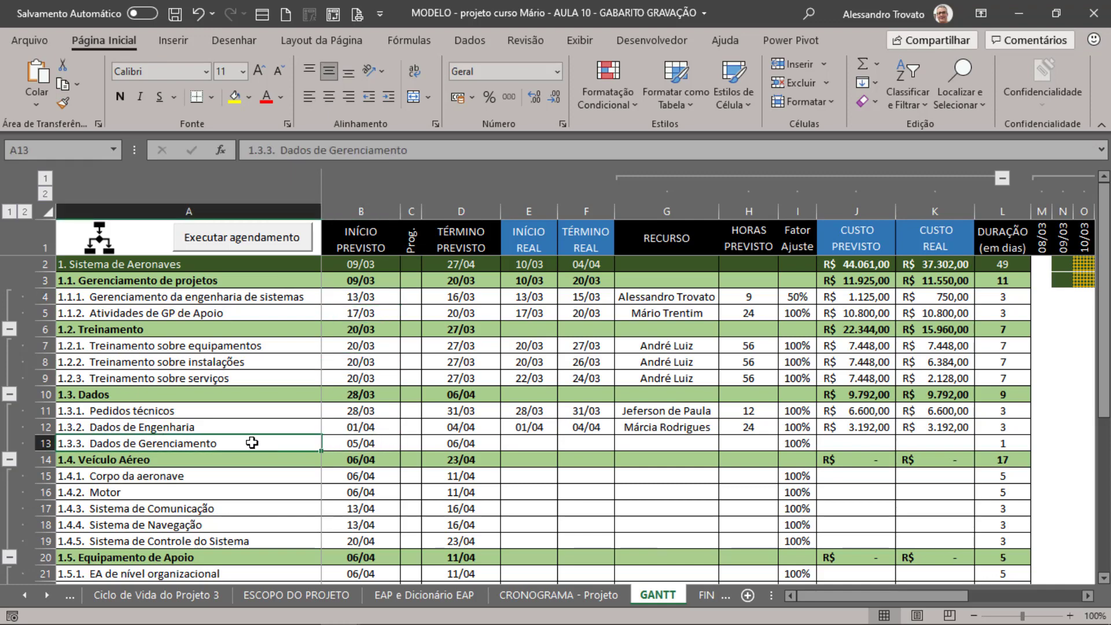
click(370, 444)
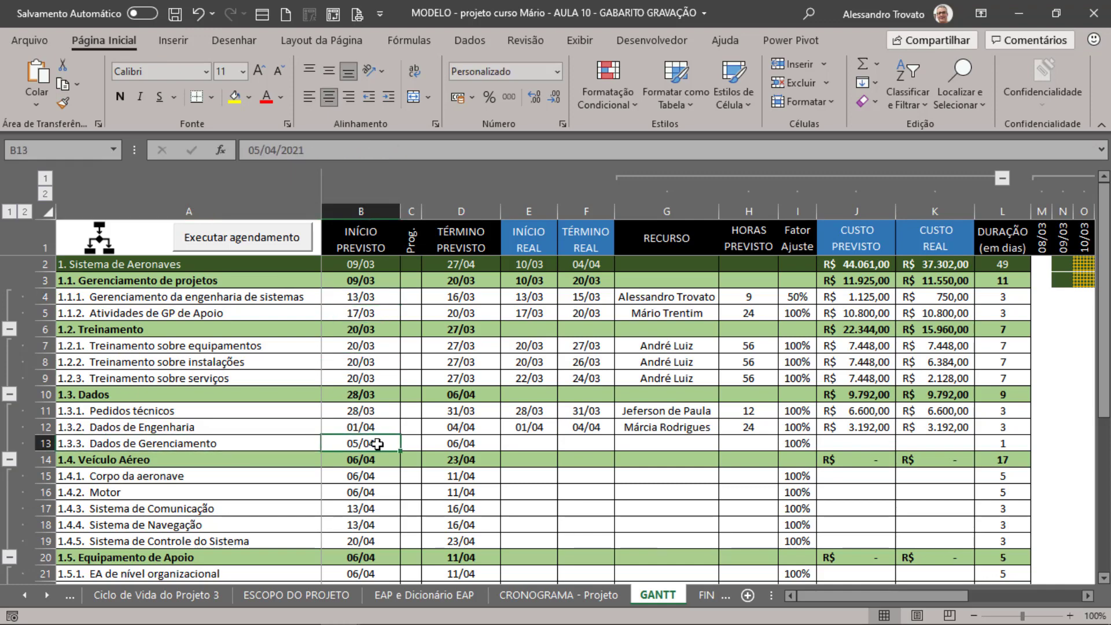
click(385, 211)
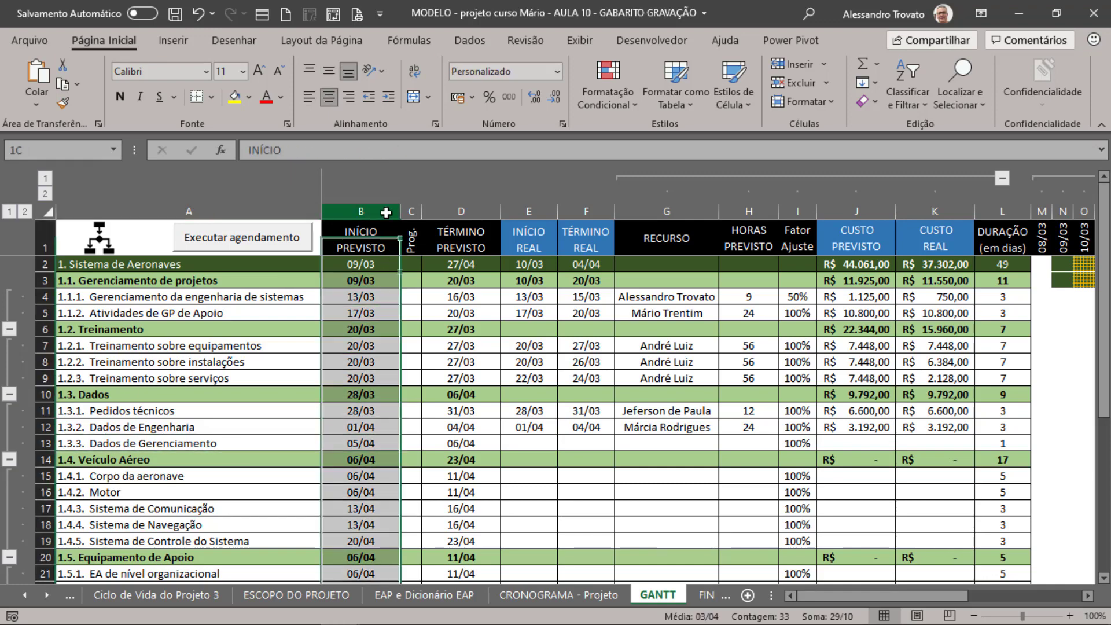
click(367, 444)
key(Up)
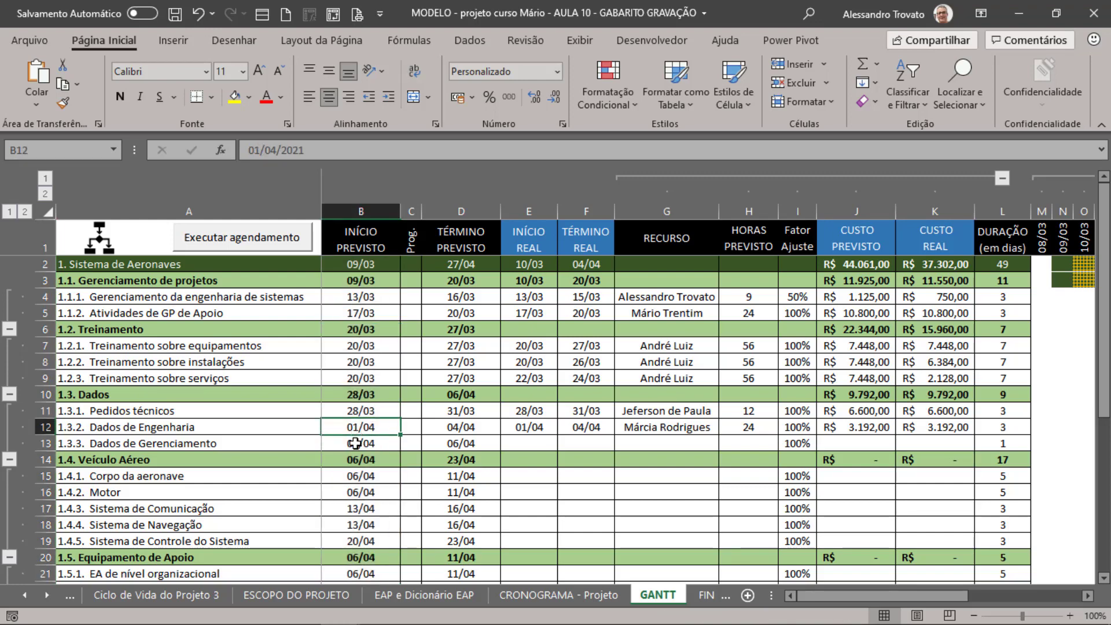
Step: Enter test x marks in the Prog. column cells around rows 13–16
click(414, 443)
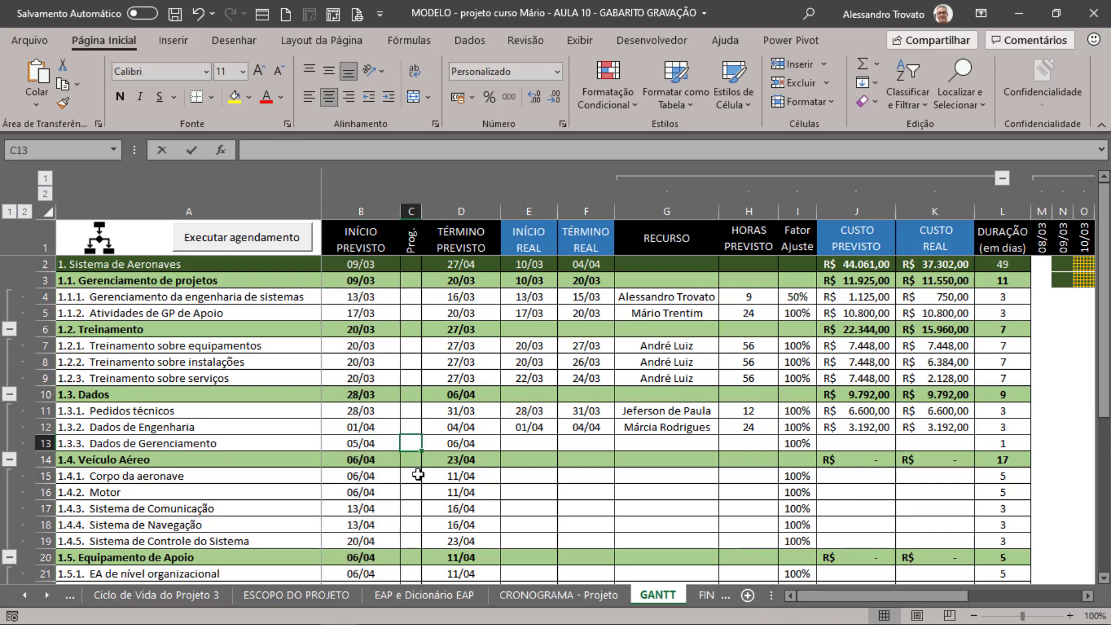
text(x)
click(418, 475)
text(x x)
click(410, 460)
text(x)
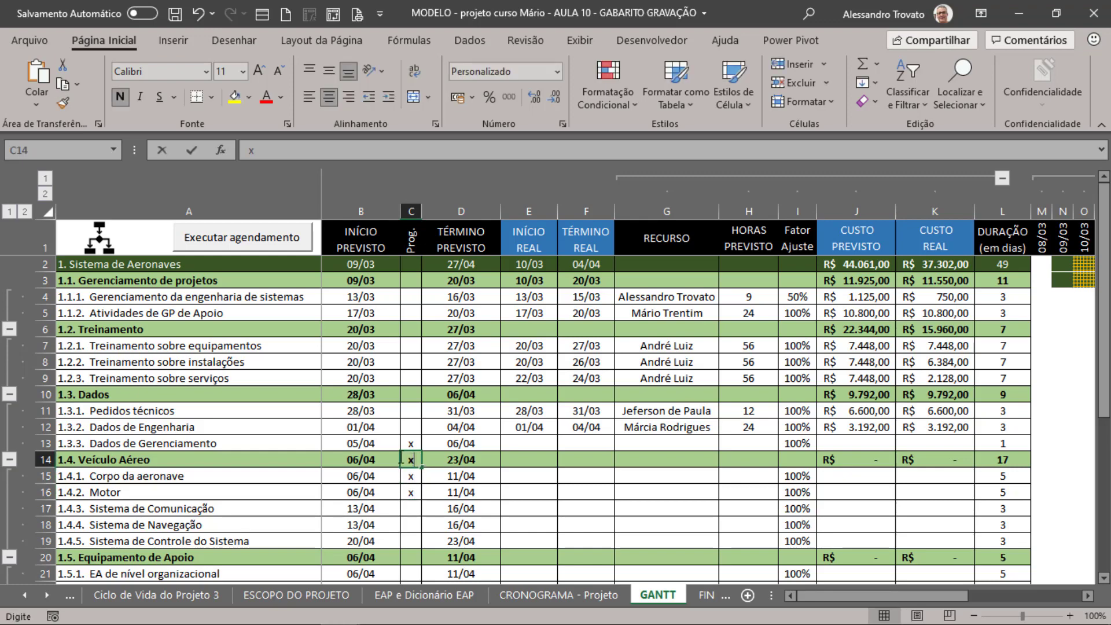
Step: Cancel and delete the test x marks, leaving the Prog. column empty
key(Escape)
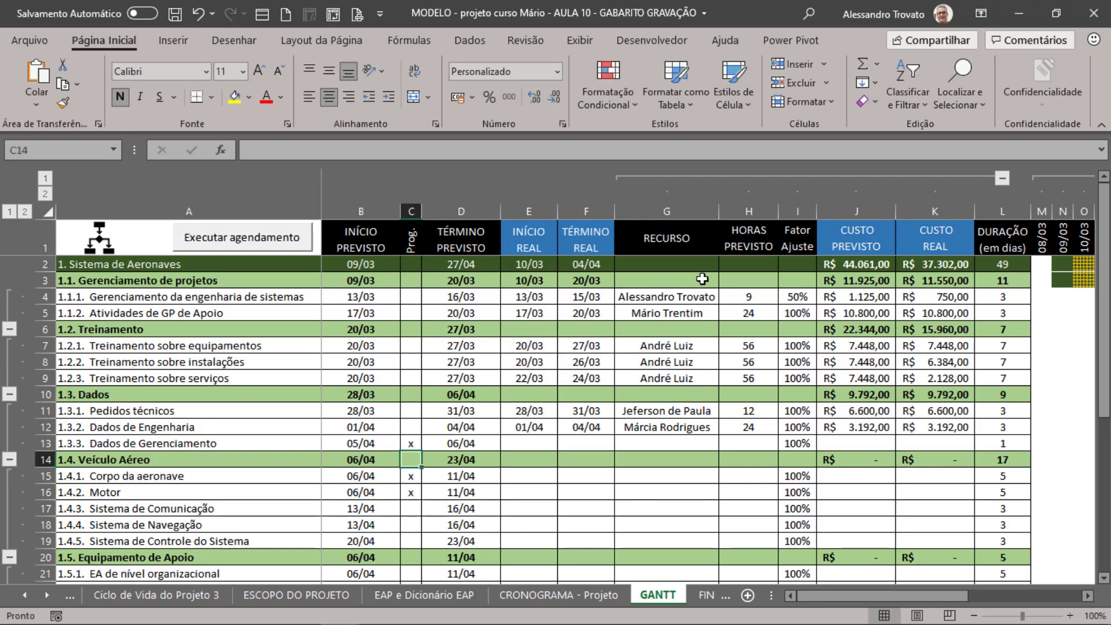
key(Up)
key(Delete)
key(Down)
key(Down)
key(Delete)
key(Down)
key(Delete)
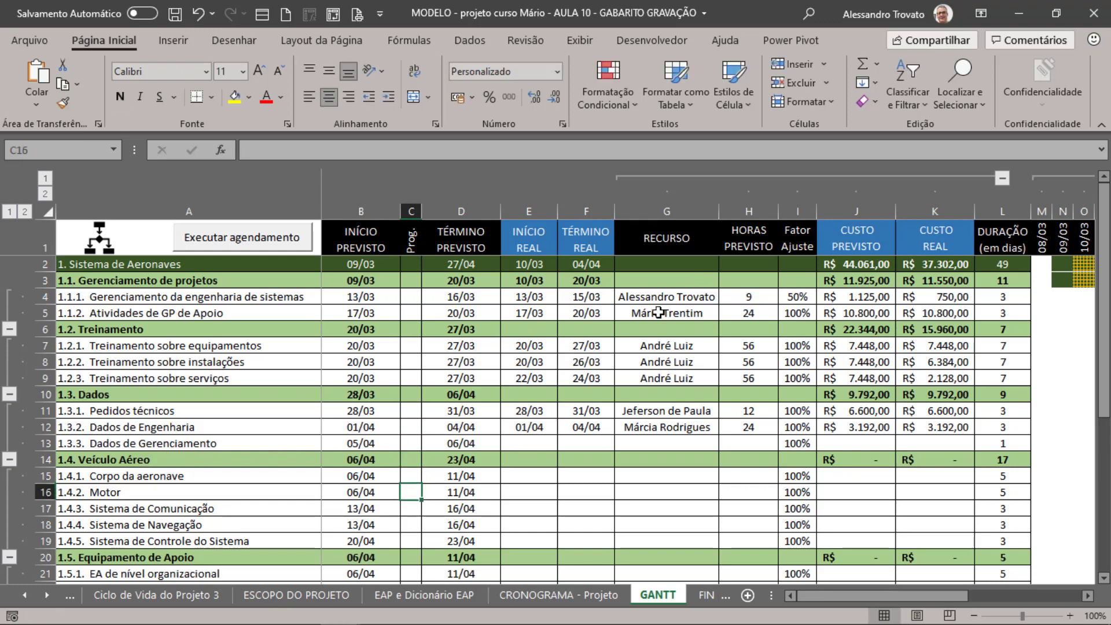
key(Up)
key(Up)
key(Up)
key(Down)
key(Down)
key(Down)
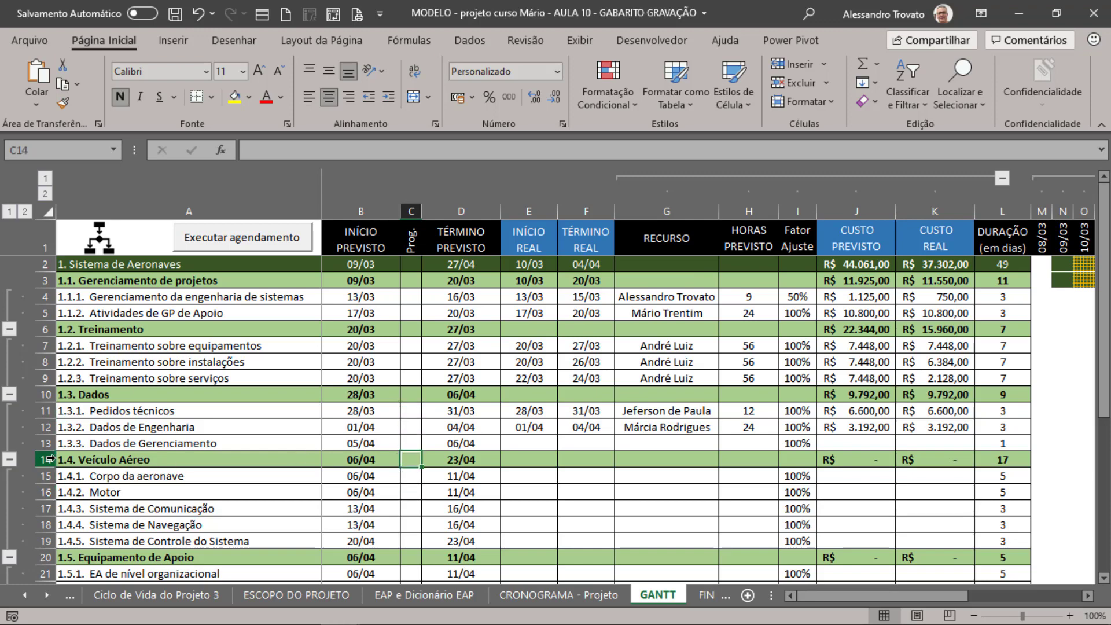
Step: Check task 1.4's start date 06/04/2021 and switch back to the btExecuta_Click code
click(377, 457)
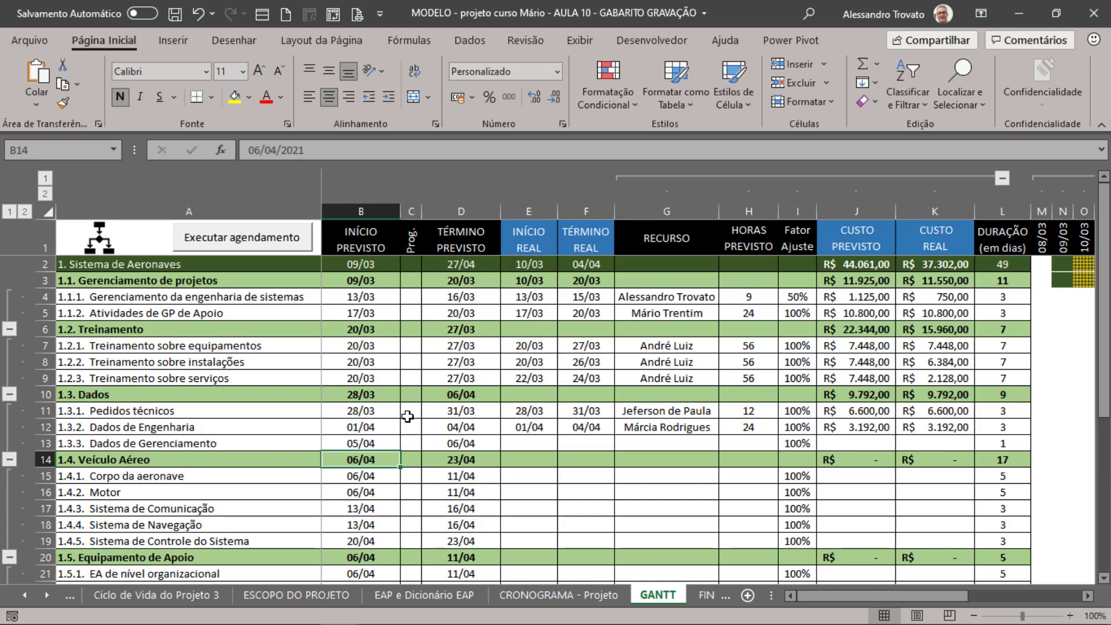
key(alt+Tab)
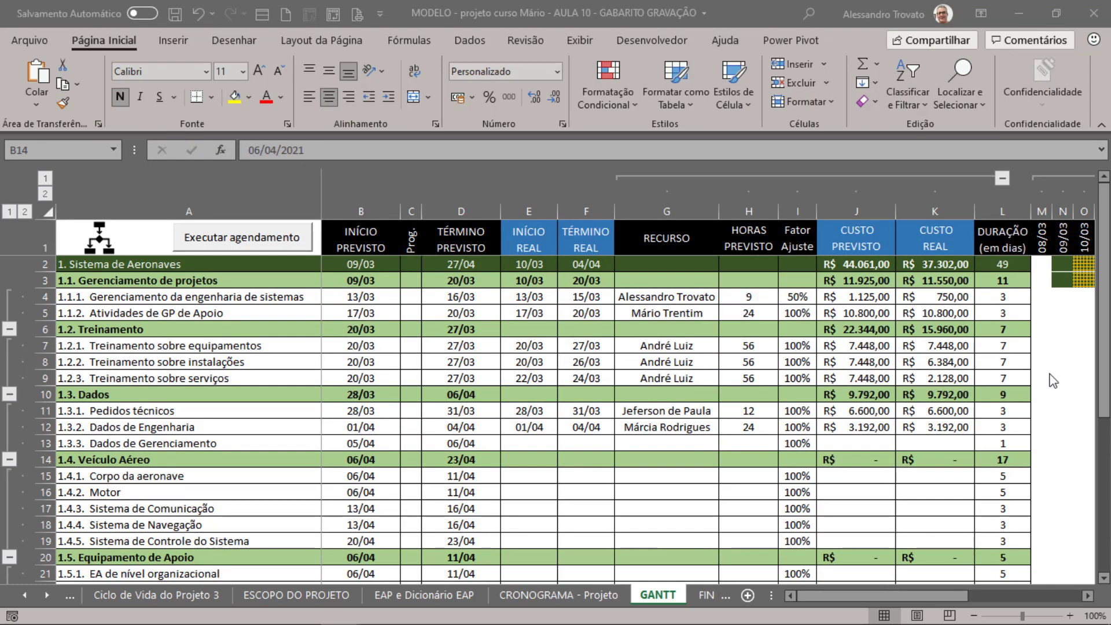
key(alt+Tab)
key(alt+Tab)
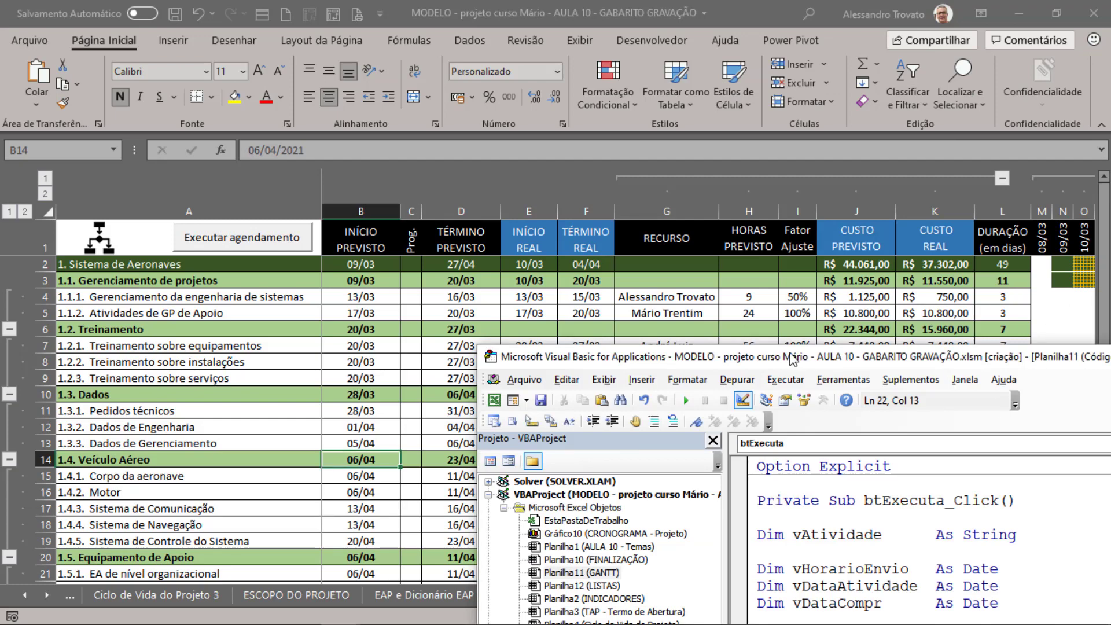
Step: Add a new line 'Set ultCel = ""' below the Set w statement in btExecuta_Click
double_click(752, 352)
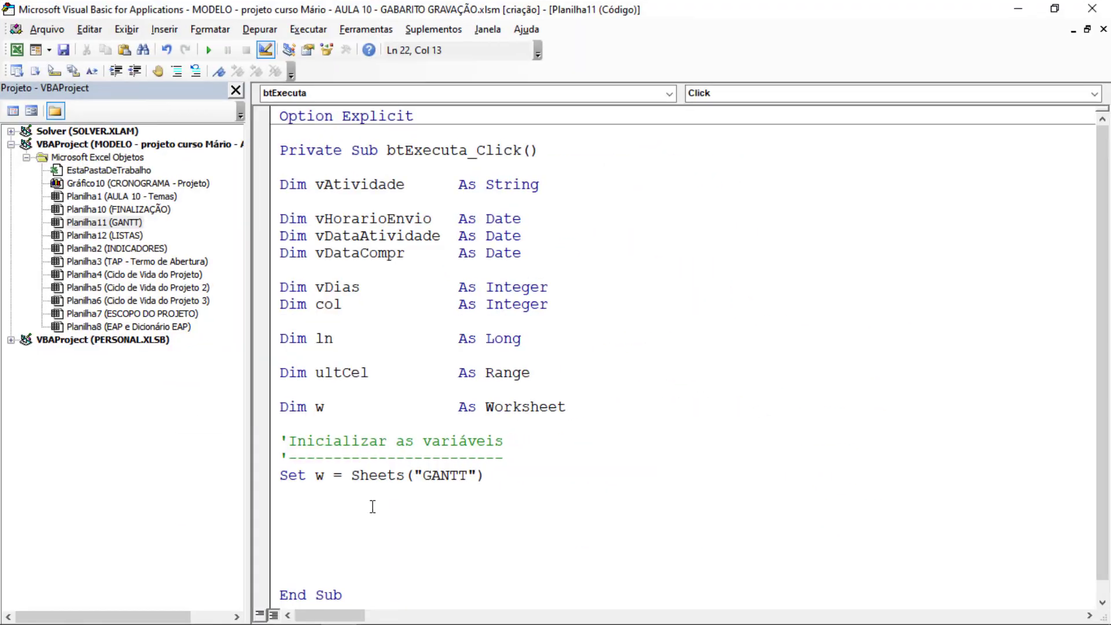
scroll(373, 506, down, 1)
click(365, 495)
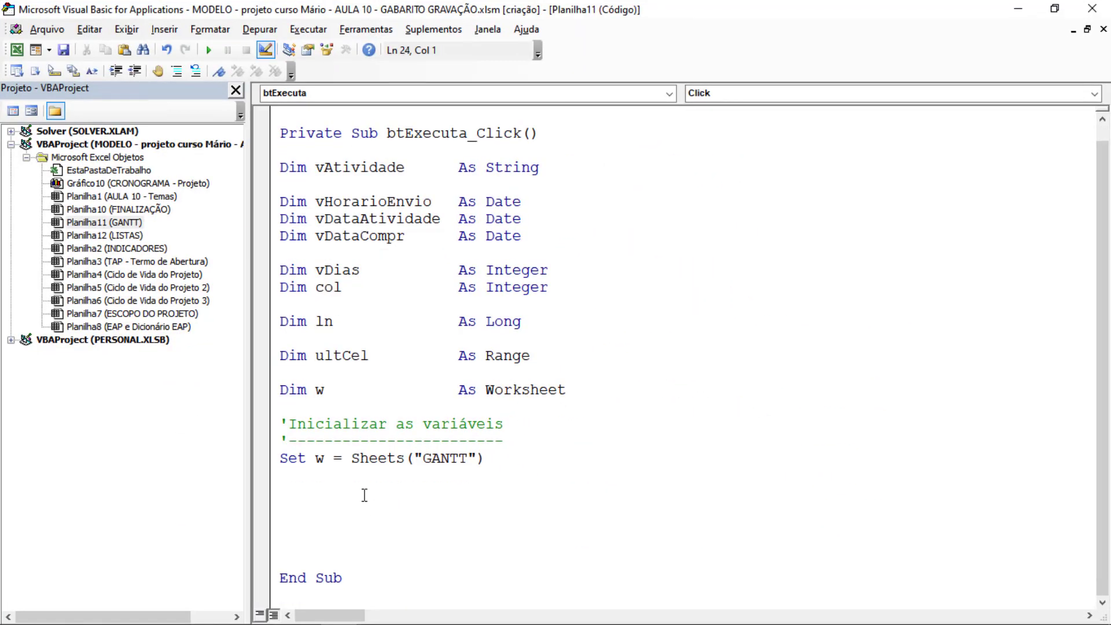
text(set ul)
text(tcel =)
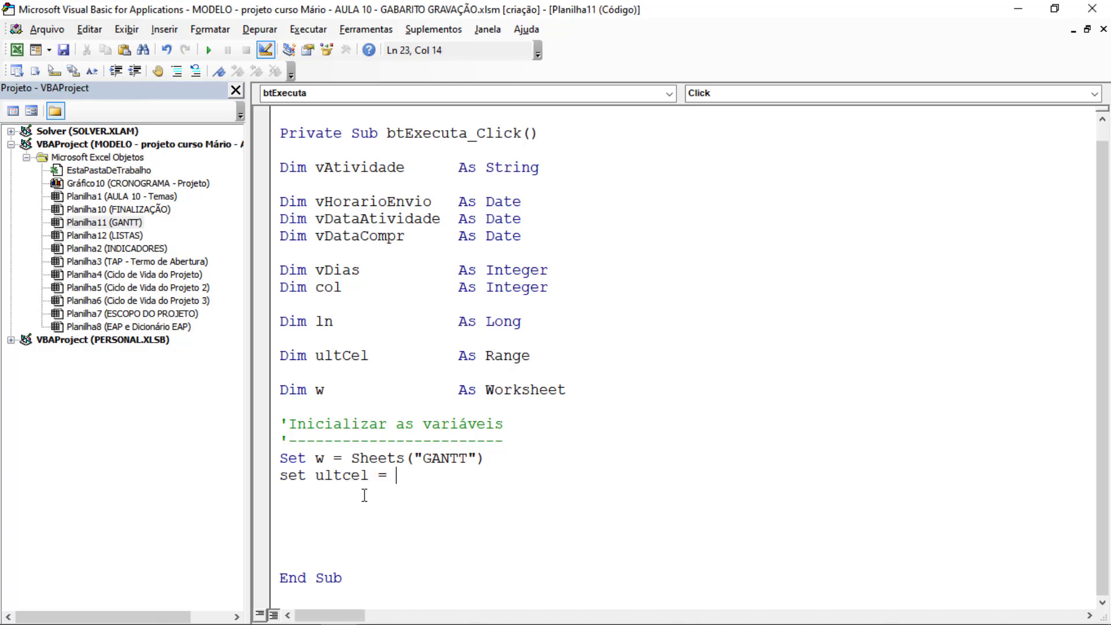
text("")
key(alt+Tab)
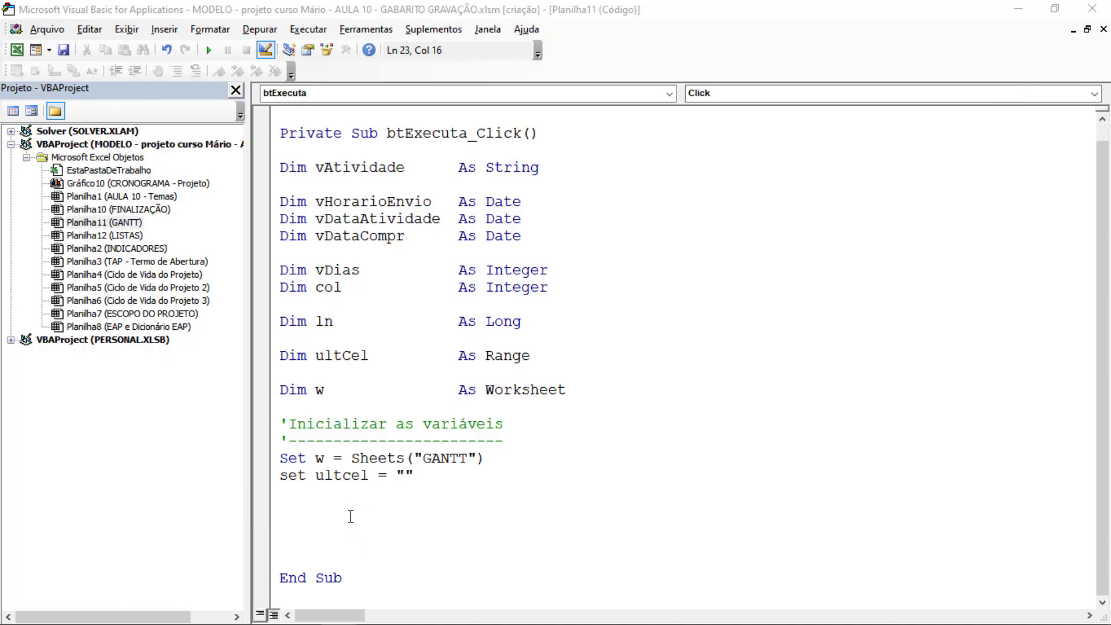
key(alt+Tab)
key(alt+Tab)
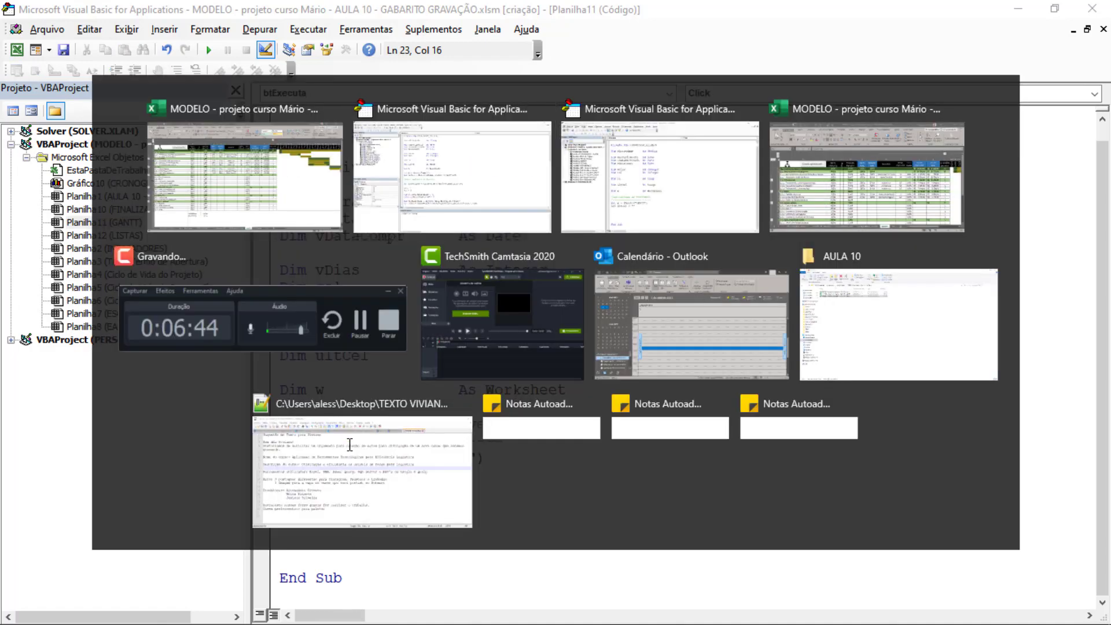
key(alt+Tab)
scroll(286, 461, down, 5)
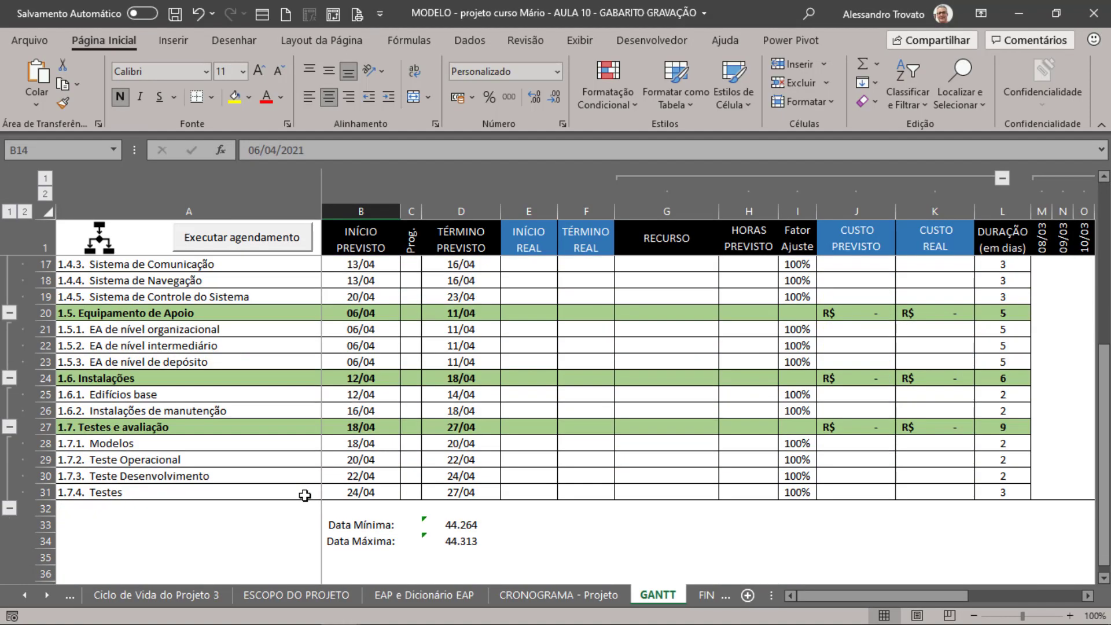
scroll(286, 462, down, 4)
click(84, 297)
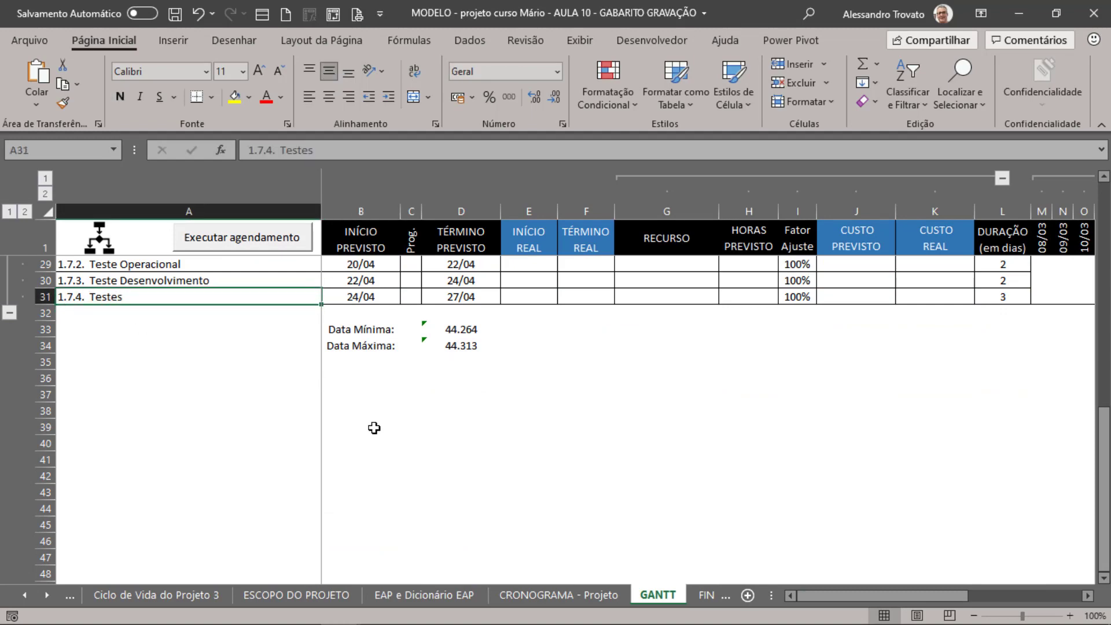
key(alt+Tab)
key(alt+Tab)
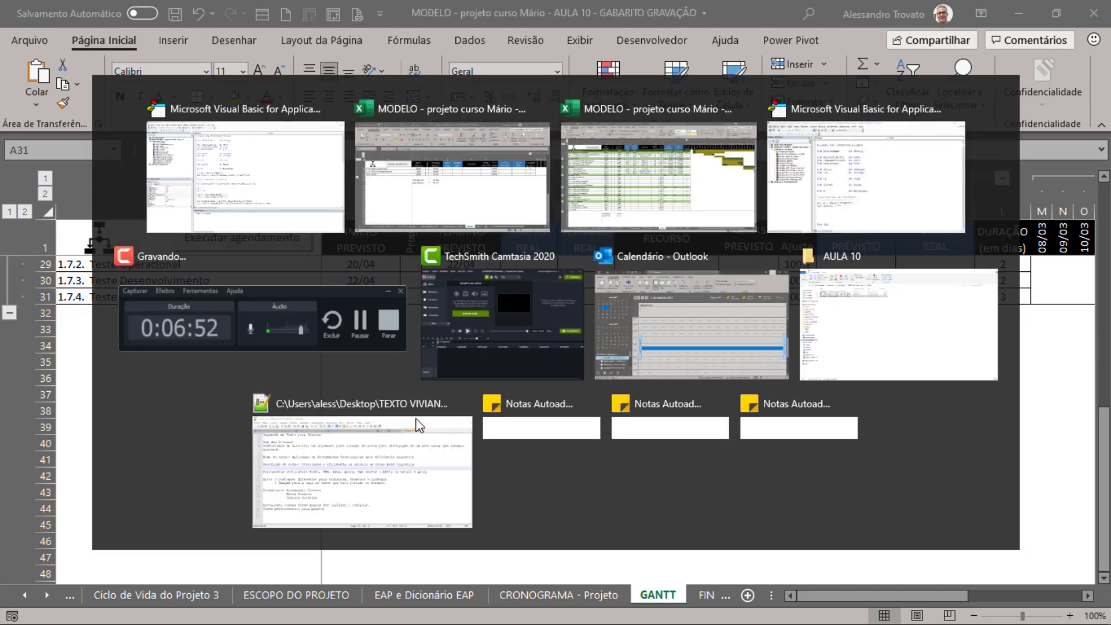
key(alt+Tab)
Step: Write w.Cells(w.Rows.Count, as the row argument of the ultCel assignment
text(w.)
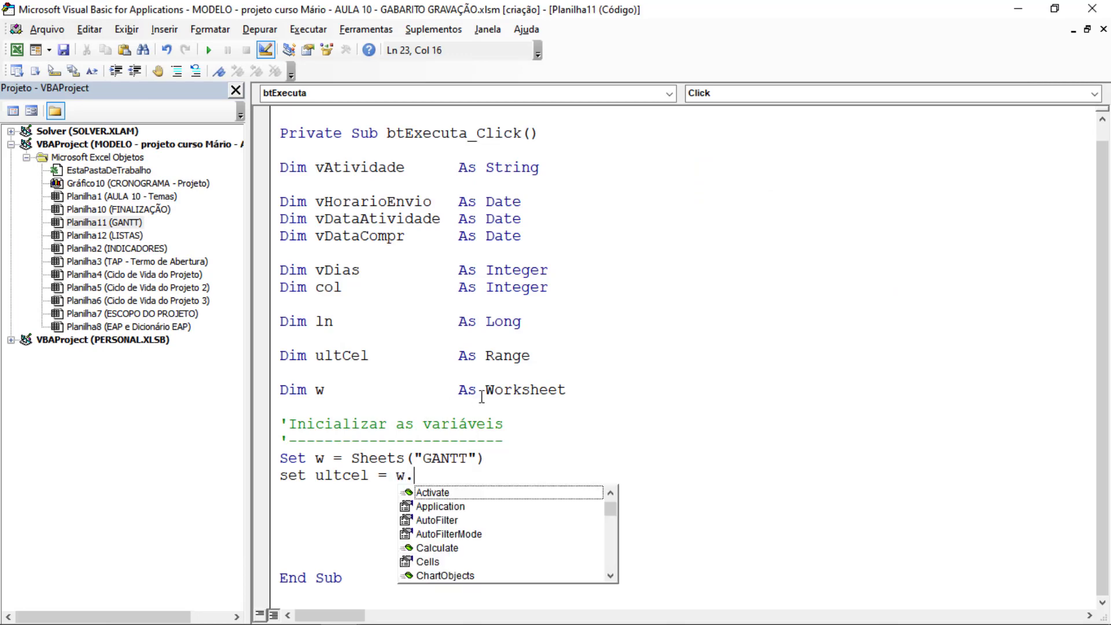
text(cells()
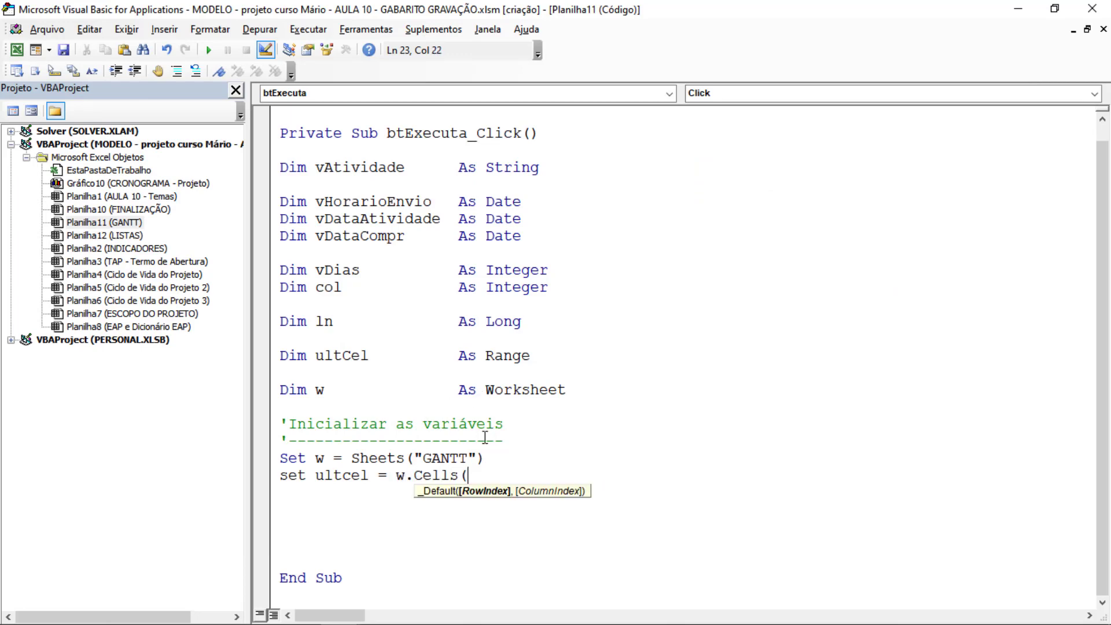
drag(399, 476, 463, 475)
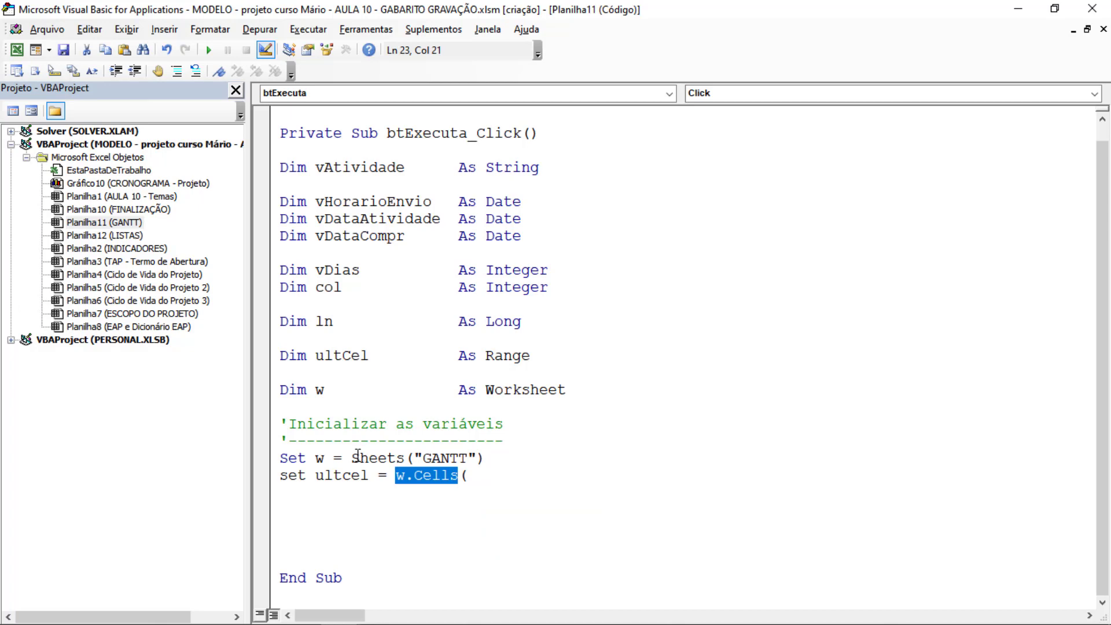
click(486, 476)
text(.r)
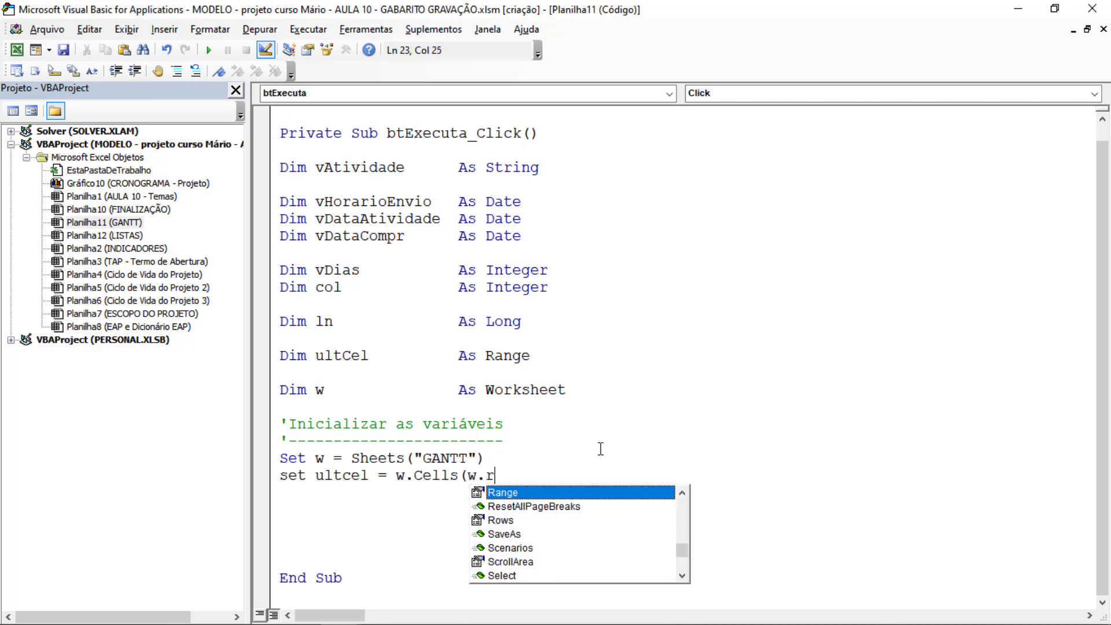
text(ows.cou)
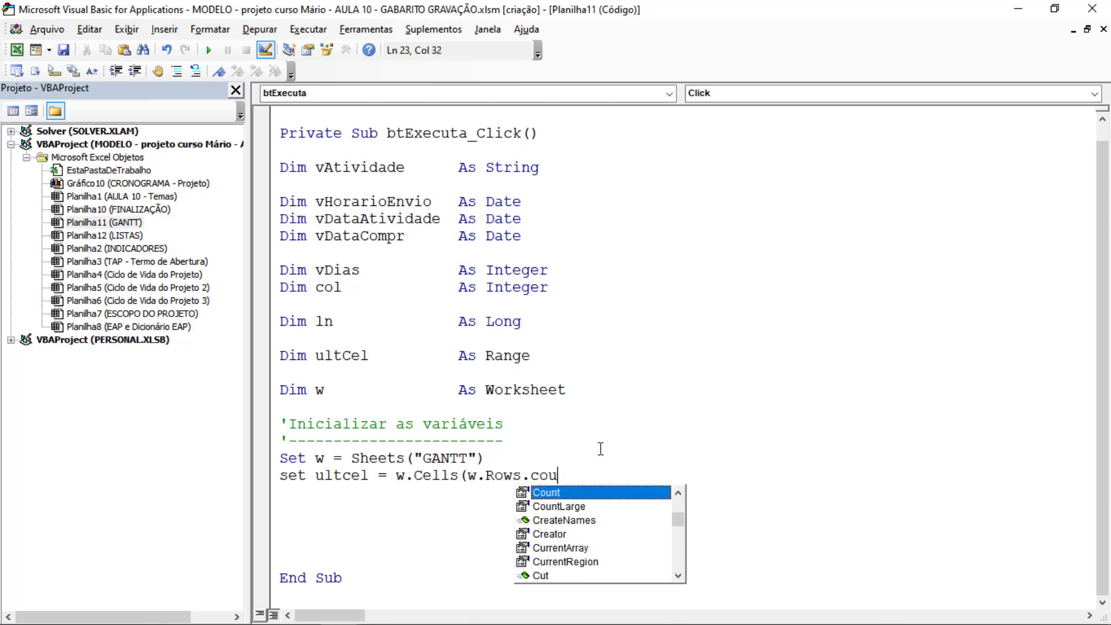
text(nt)
text(,)
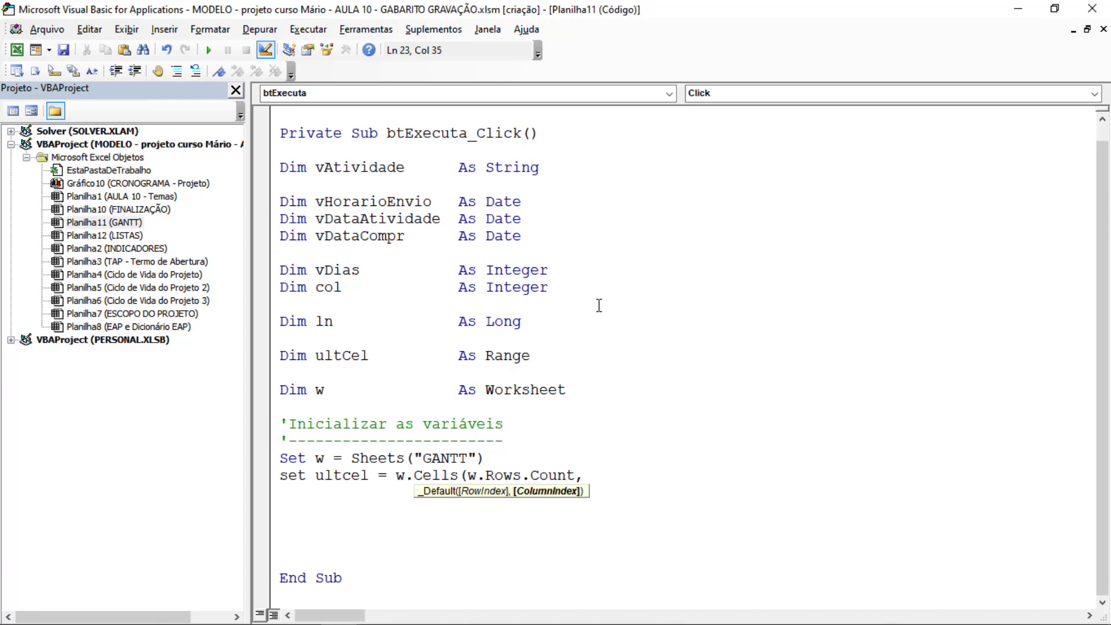
double_click(561, 476)
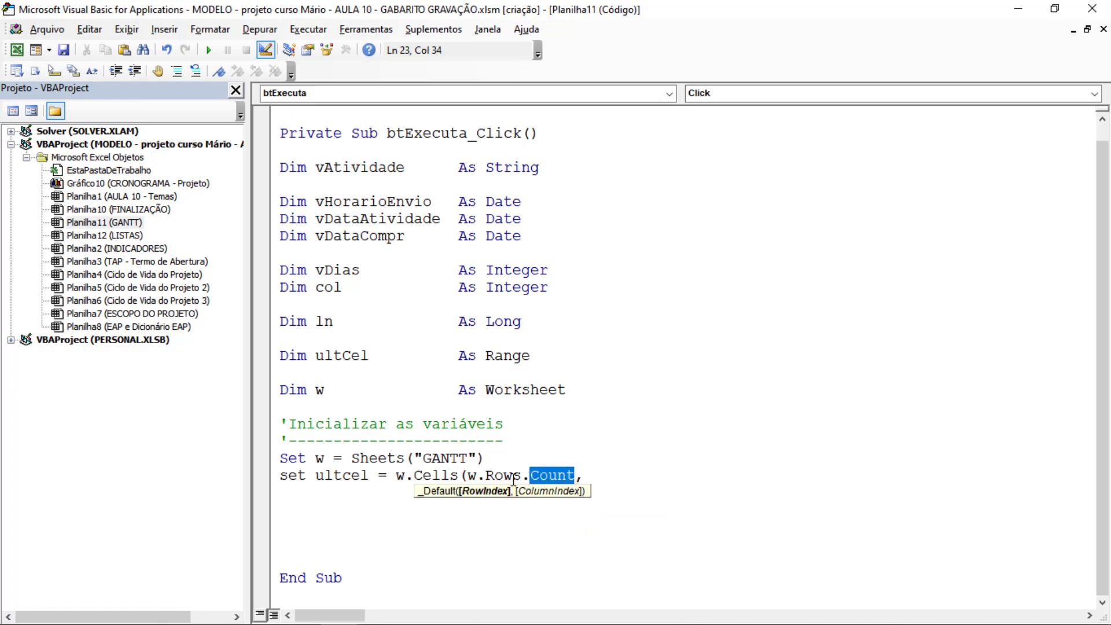
drag(575, 476, 470, 480)
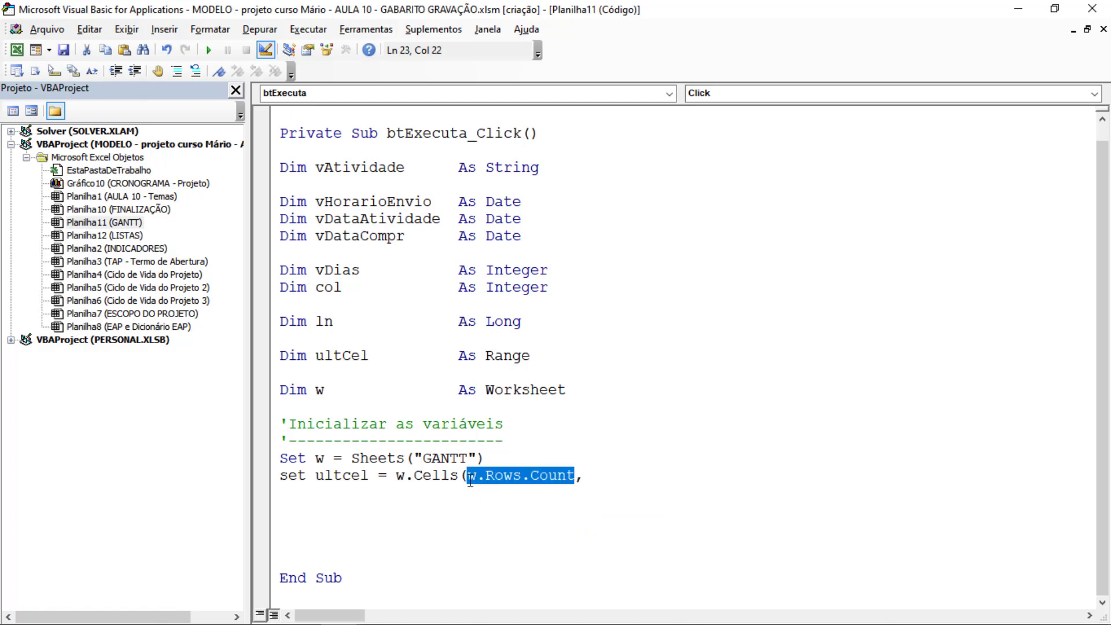
Step: Finish the line with column 1 and .End(xlUp), then return to the Excel workbook
click(605, 479)
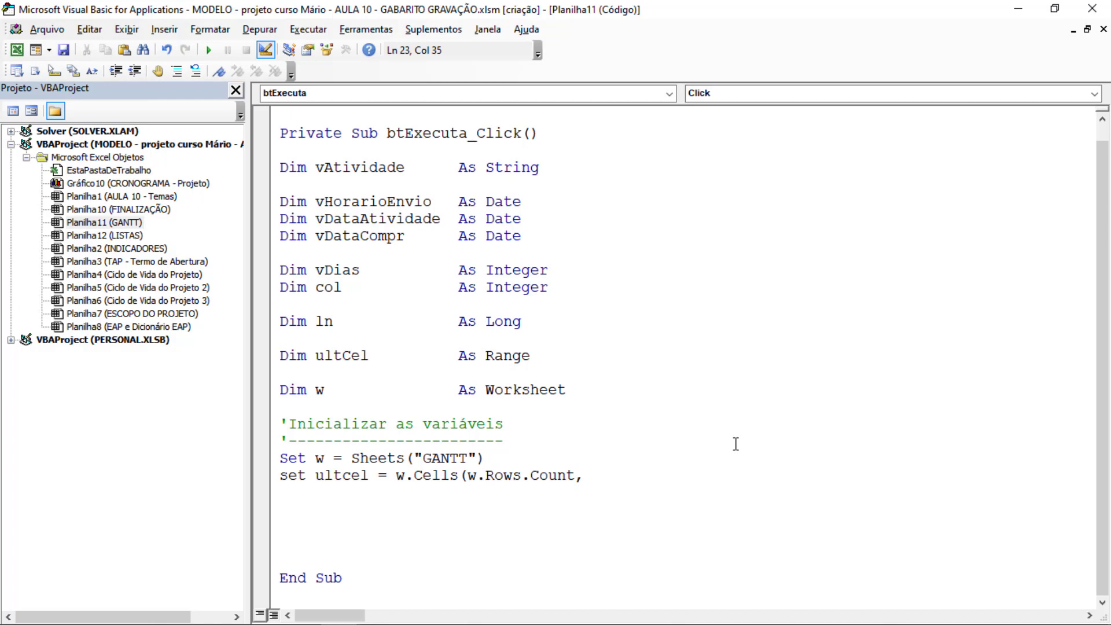
text(1))
text(.end(xlup))
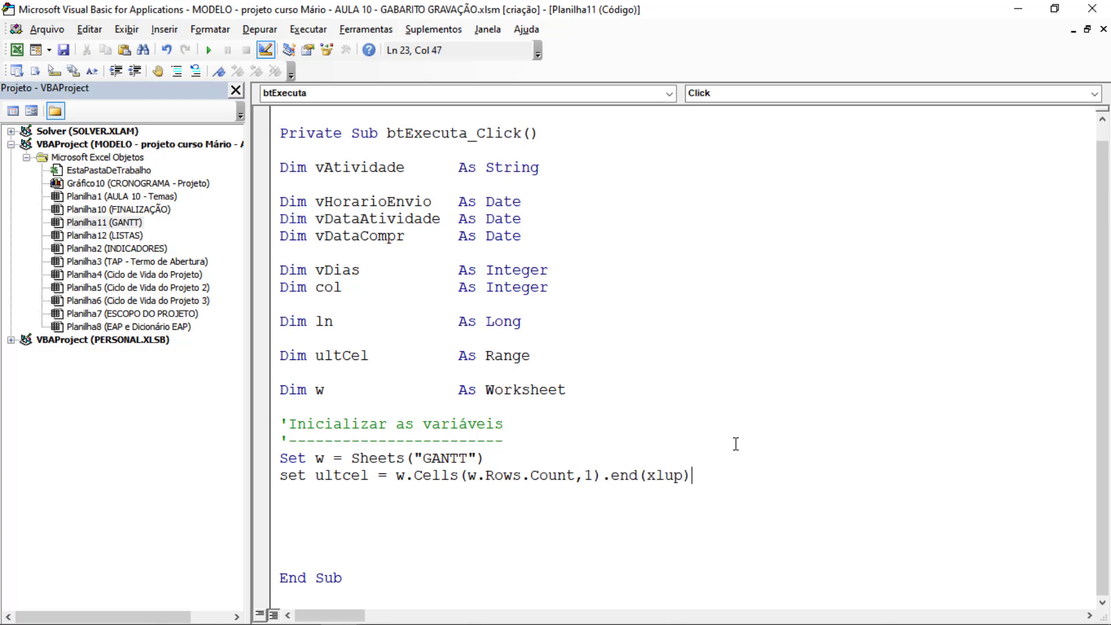
key(Return)
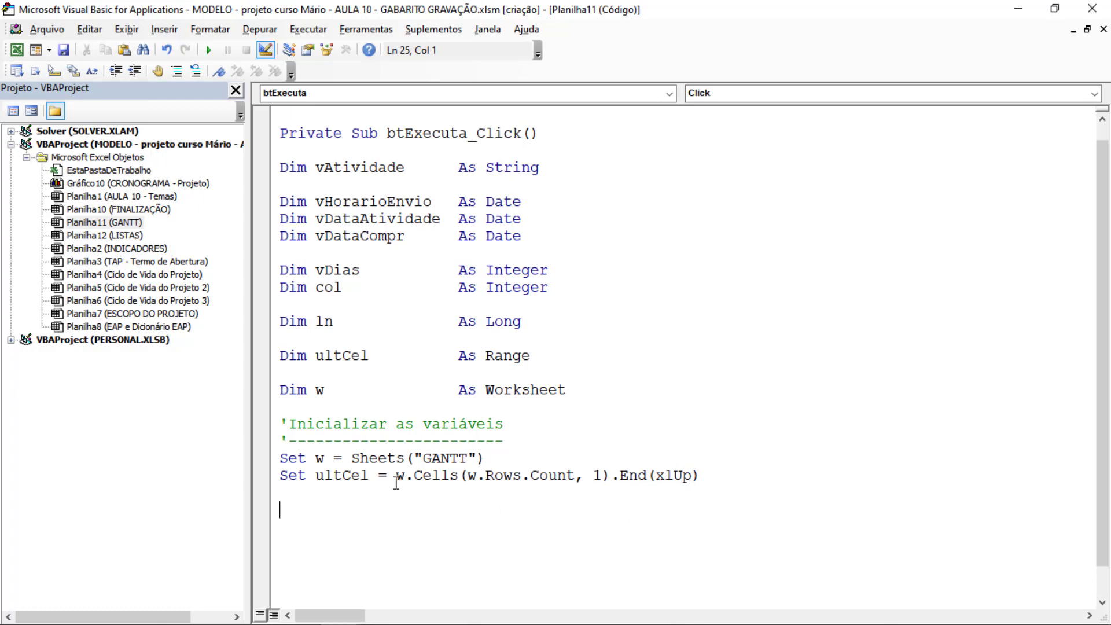
drag(396, 478, 677, 480)
click(442, 503)
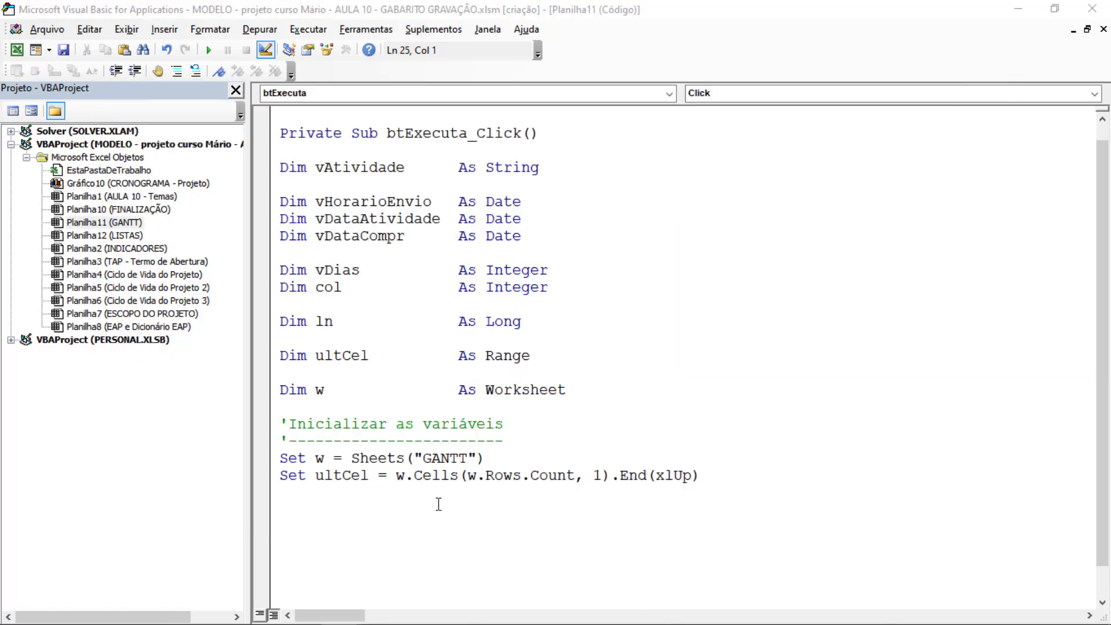
key(alt+Tab)
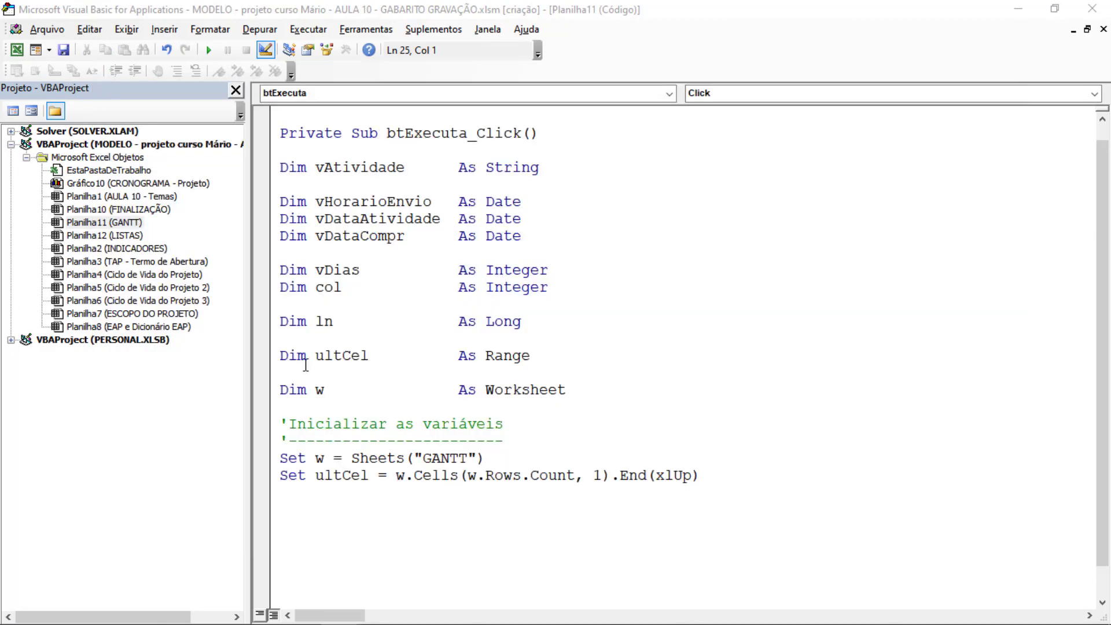
key(alt+Tab)
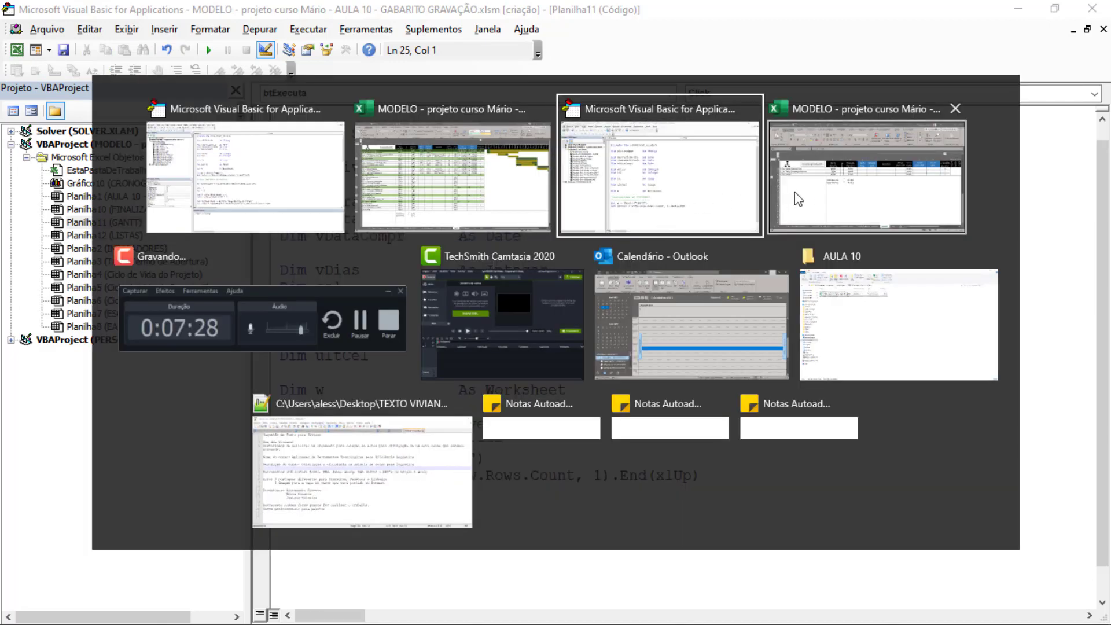
Step: Use Ctrl+Down/Ctrl+Up to confirm column A's last task is in row 31, then return to the code
click(793, 192)
click(232, 379)
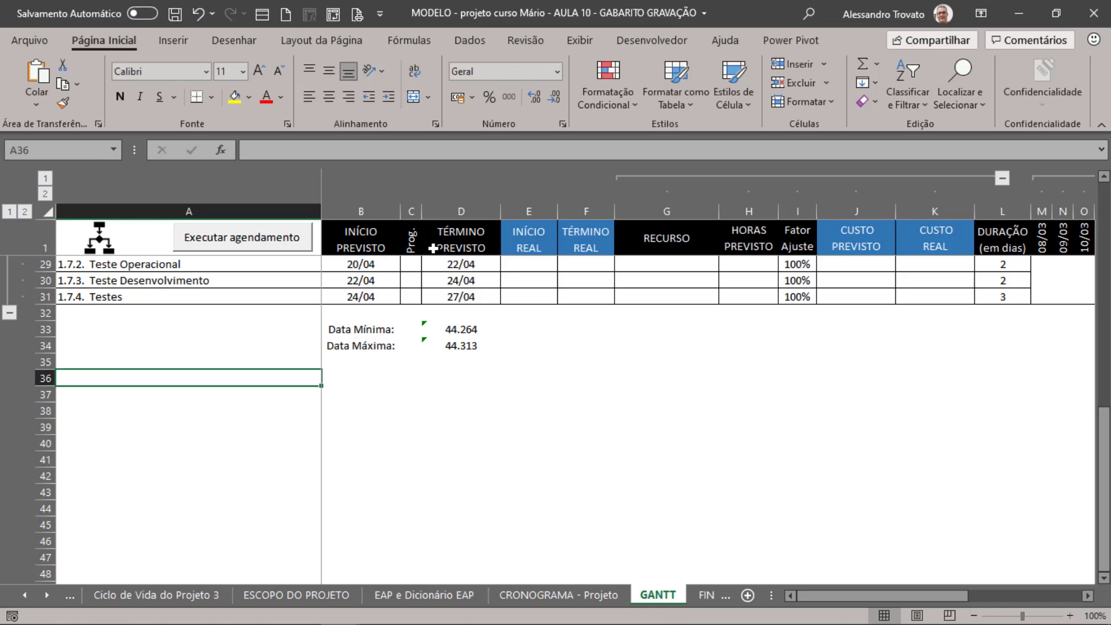
key(ctrl+Down)
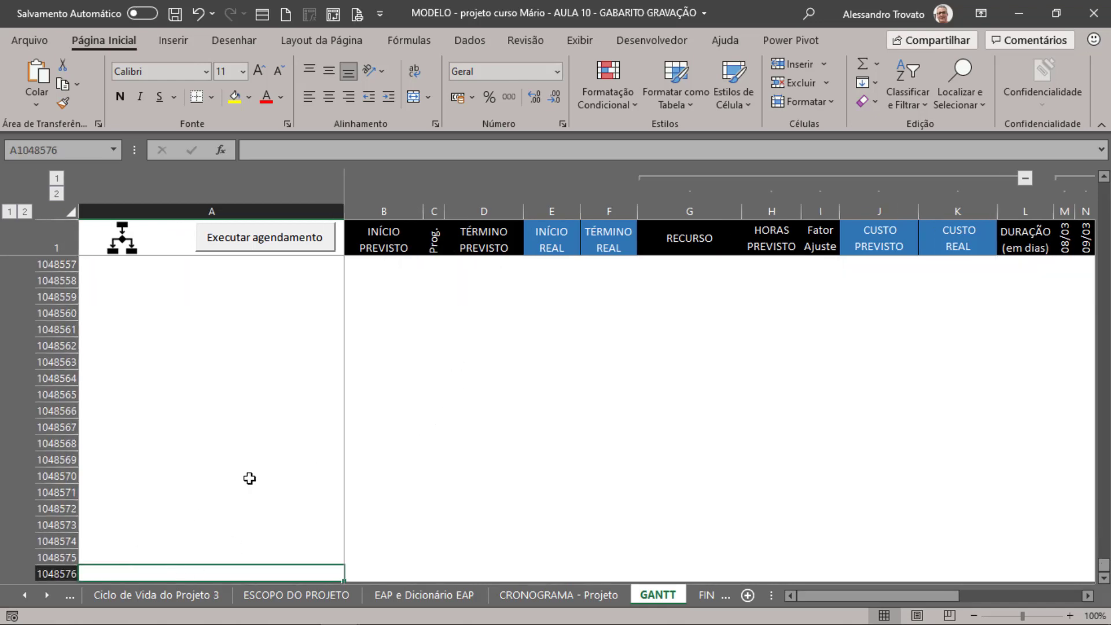
key(ctrl+Up)
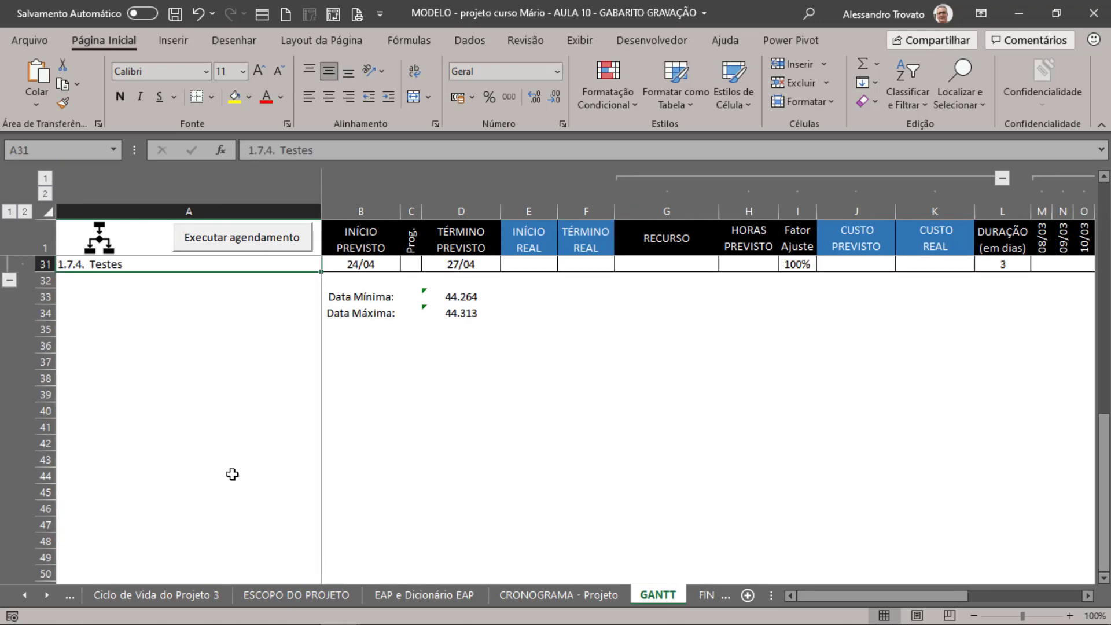
key(ctrl+Down)
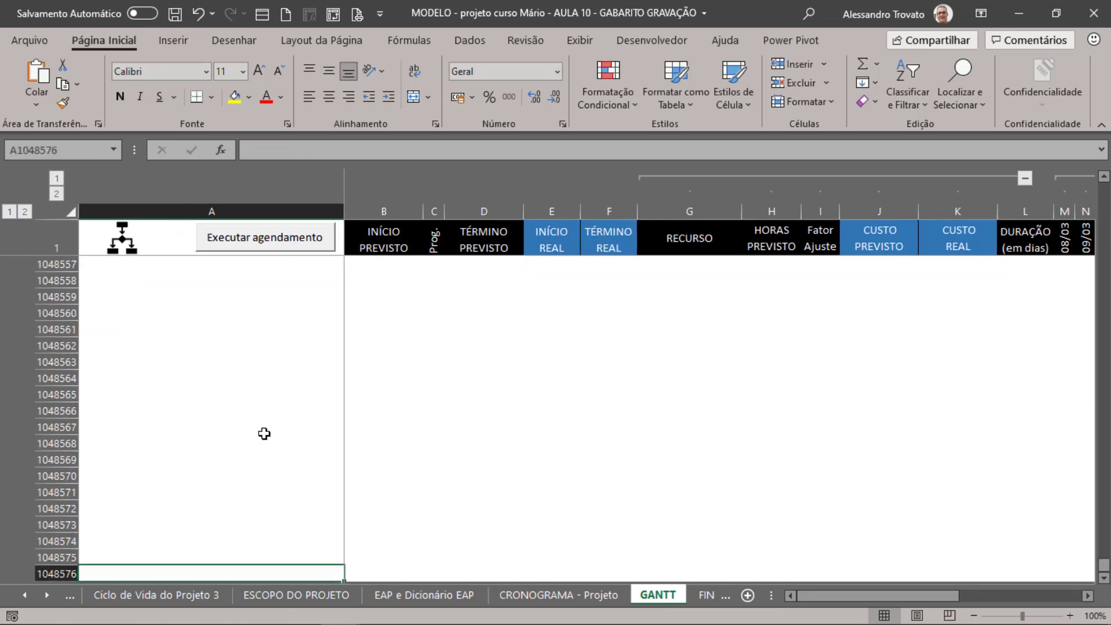
key(ctrl+Up)
scroll(264, 433, up, 1)
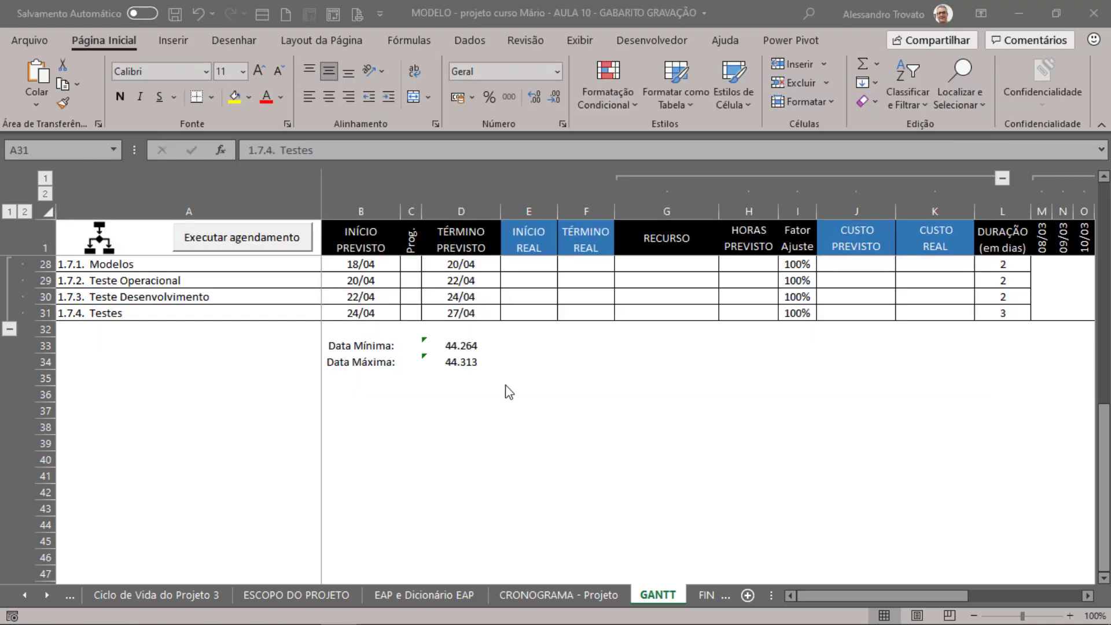
key(alt+Tab)
key(alt+Tab)
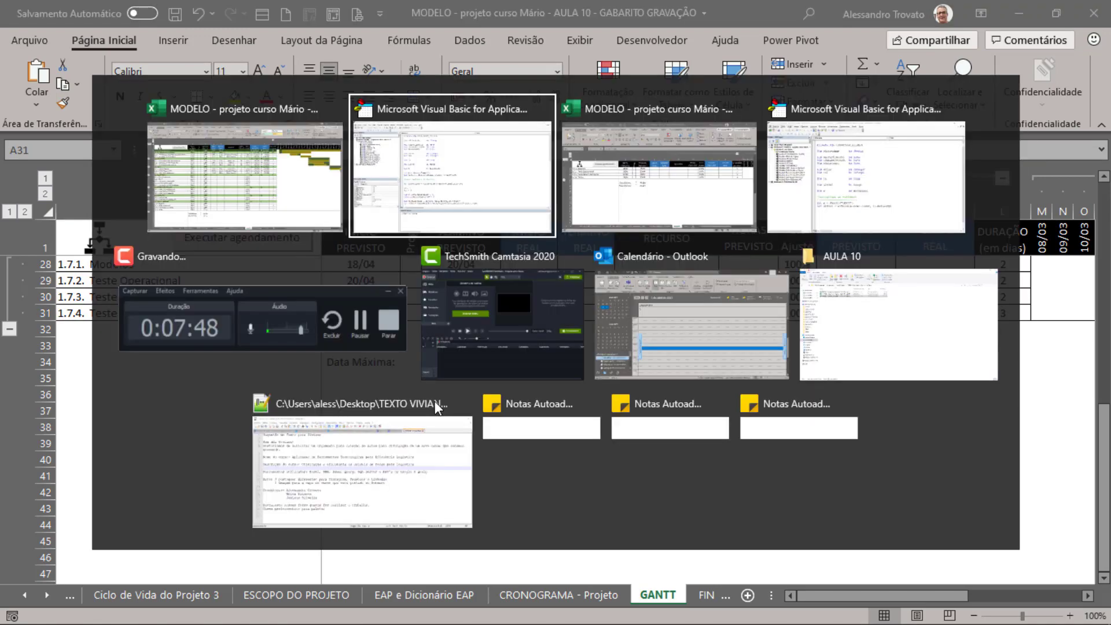
key(alt+Tab)
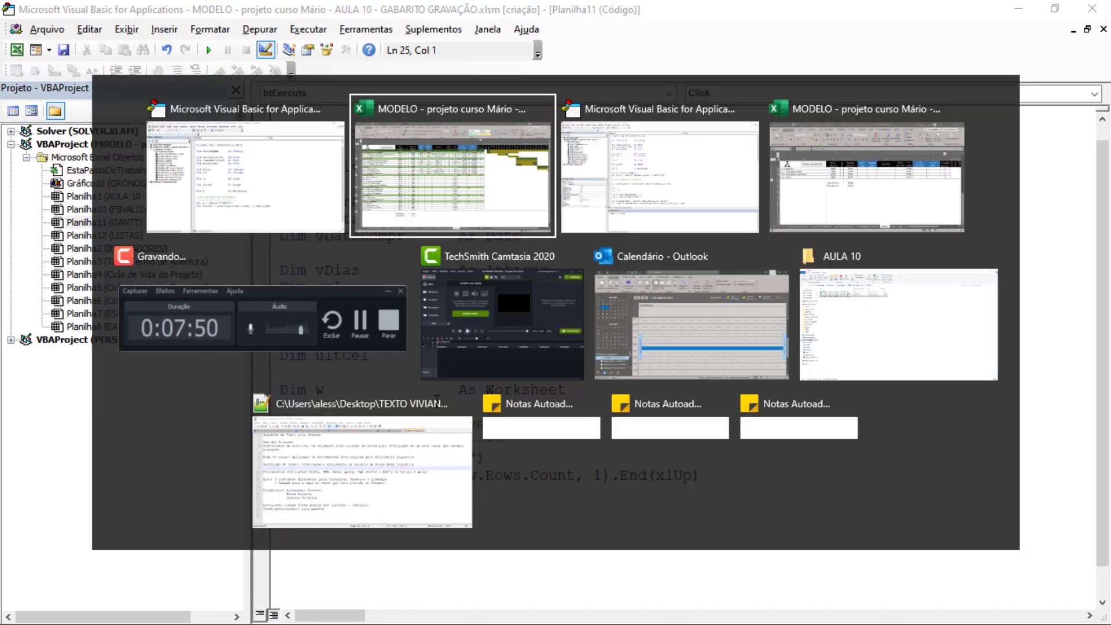
key(Escape)
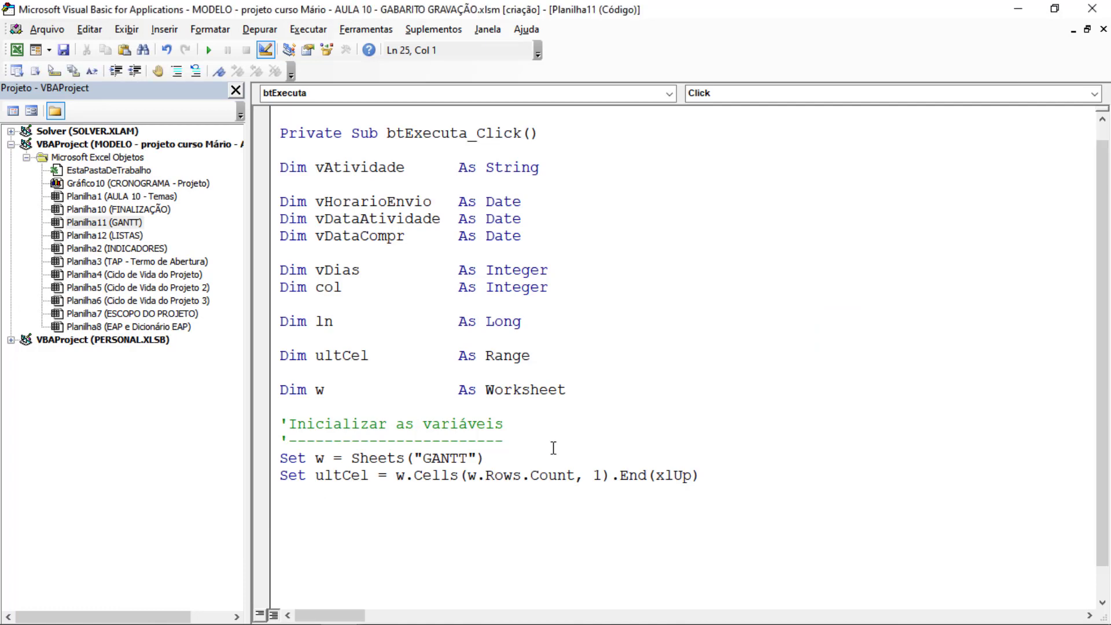
Step: Add the comment 'Criar instância do Outlook' and Set objOutlook = CreateObject("Outlook.Application")
text(Cria)
text(r i)
text(nstância do Out)
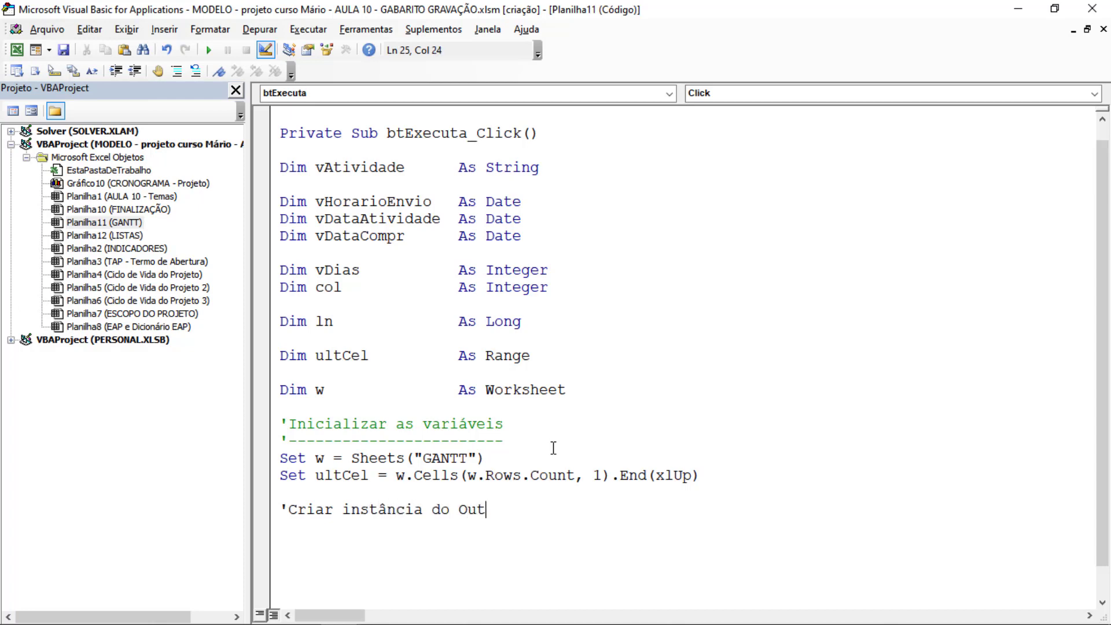
text(look)
key(Return)
text('--------)
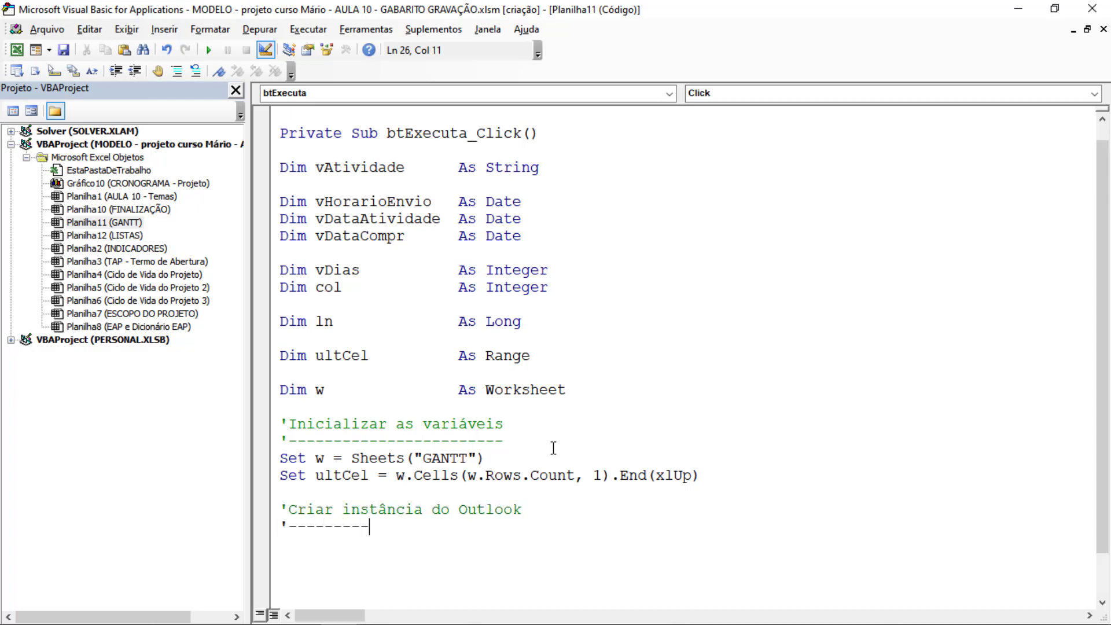
text(-----------------)
key(Return)
scroll(563, 509, down, 1)
scroll(574, 527, down, 1)
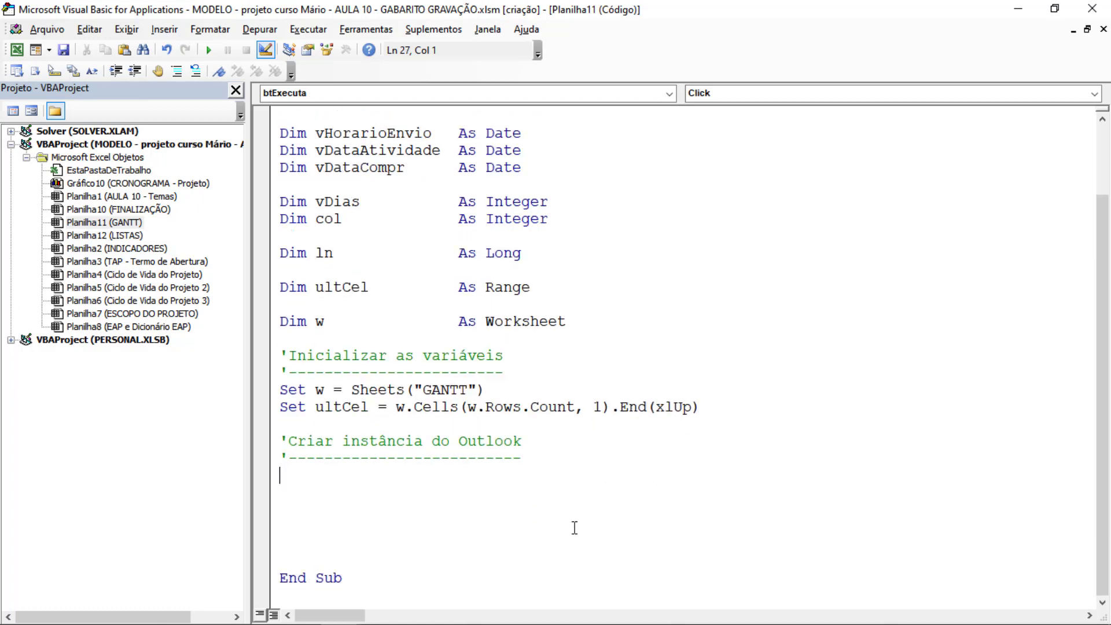
text(set)
text(bj)
text(Outlook )
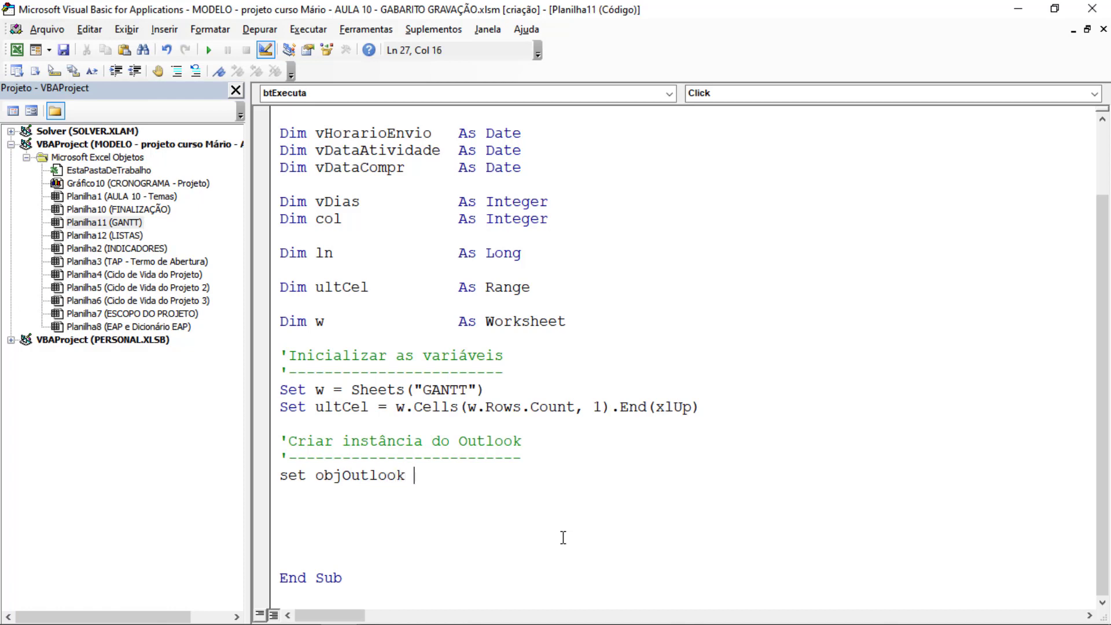
text(= Create)
text(Object)
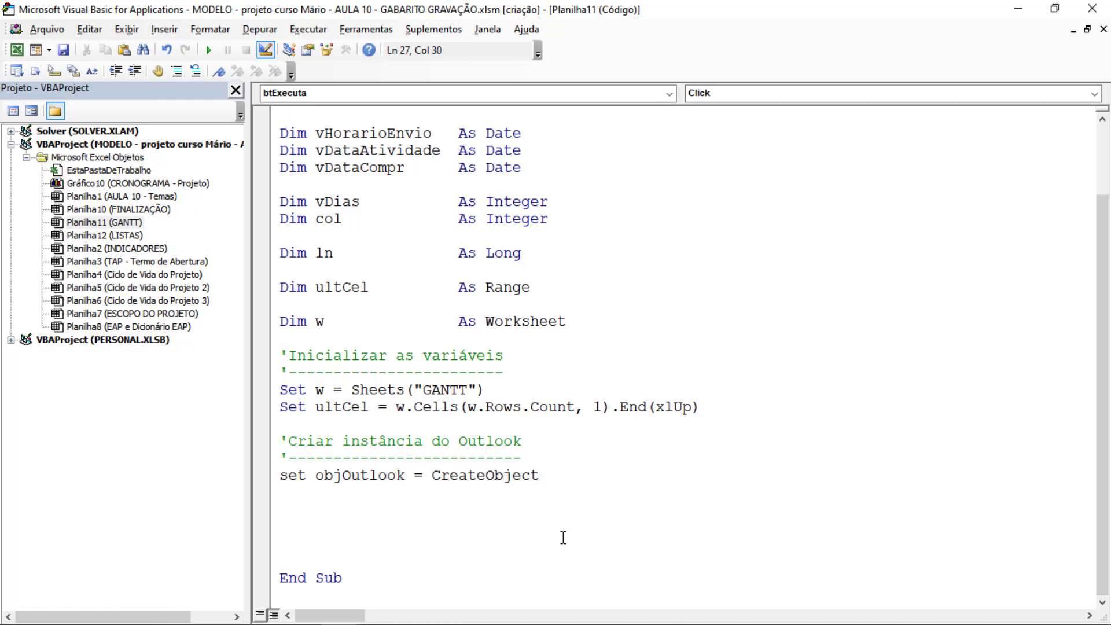
text(("Outlo)
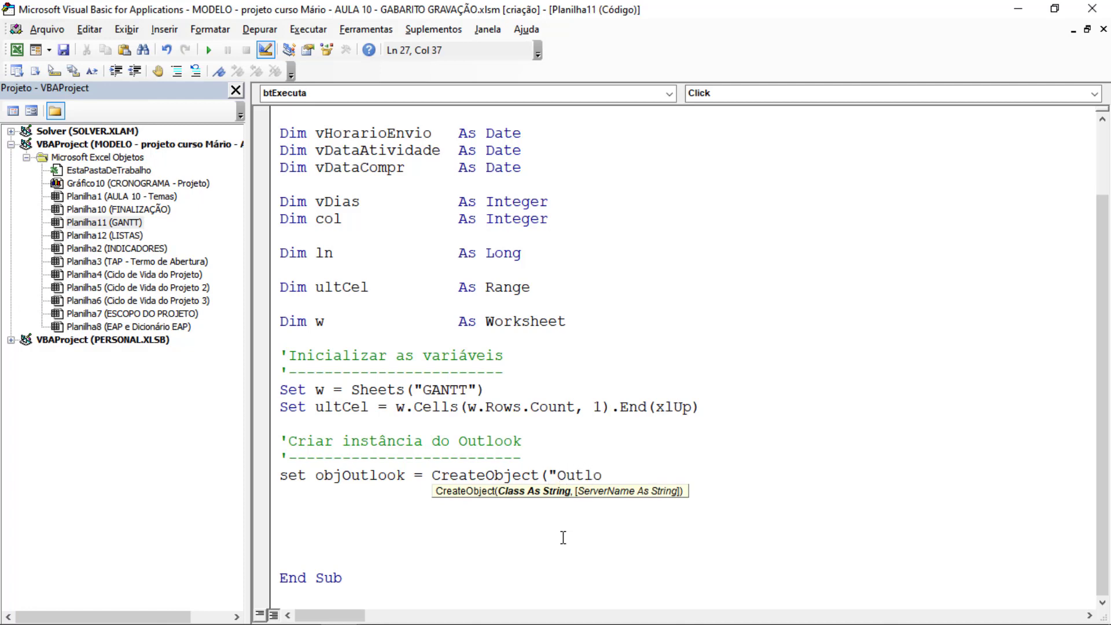
text(ok)
text(App)
text(lication"))
key(Return)
key(Return)
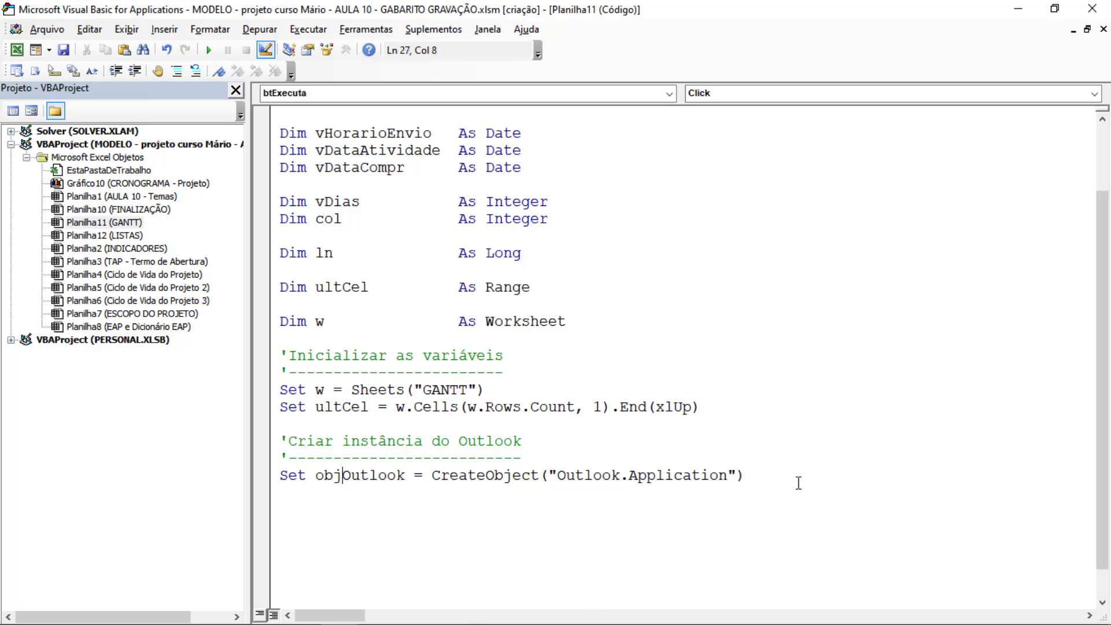
Step: Initialize ln = 4 and col = 2 on new lines below the Outlook instance
drag(799, 484, 517, 470)
double_click(378, 478)
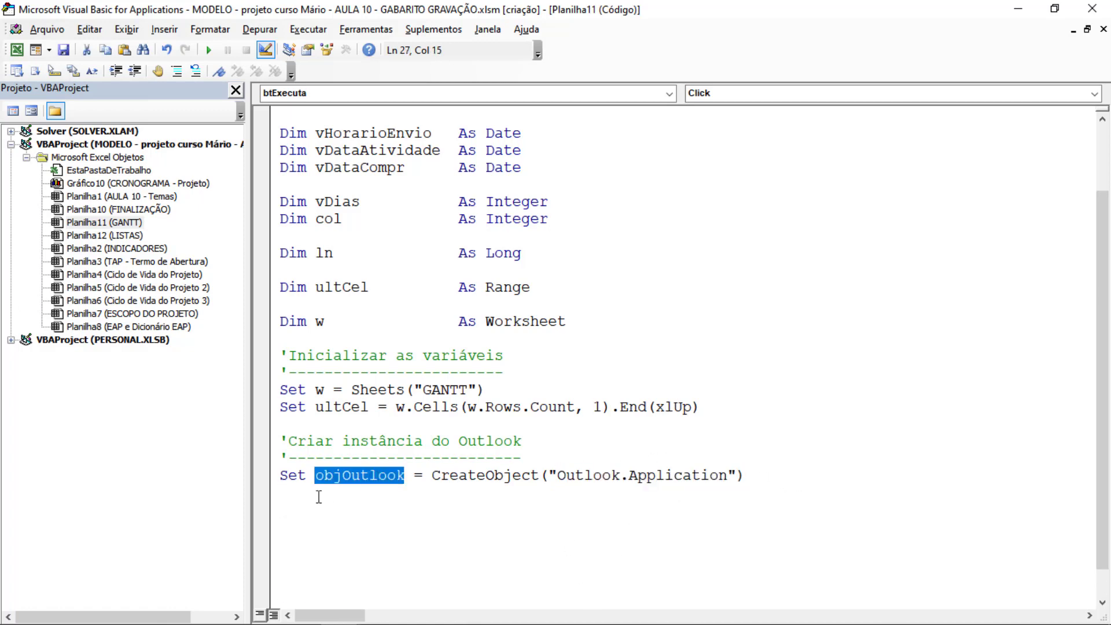
click(319, 496)
scroll(318, 496, down, 1)
key(Return)
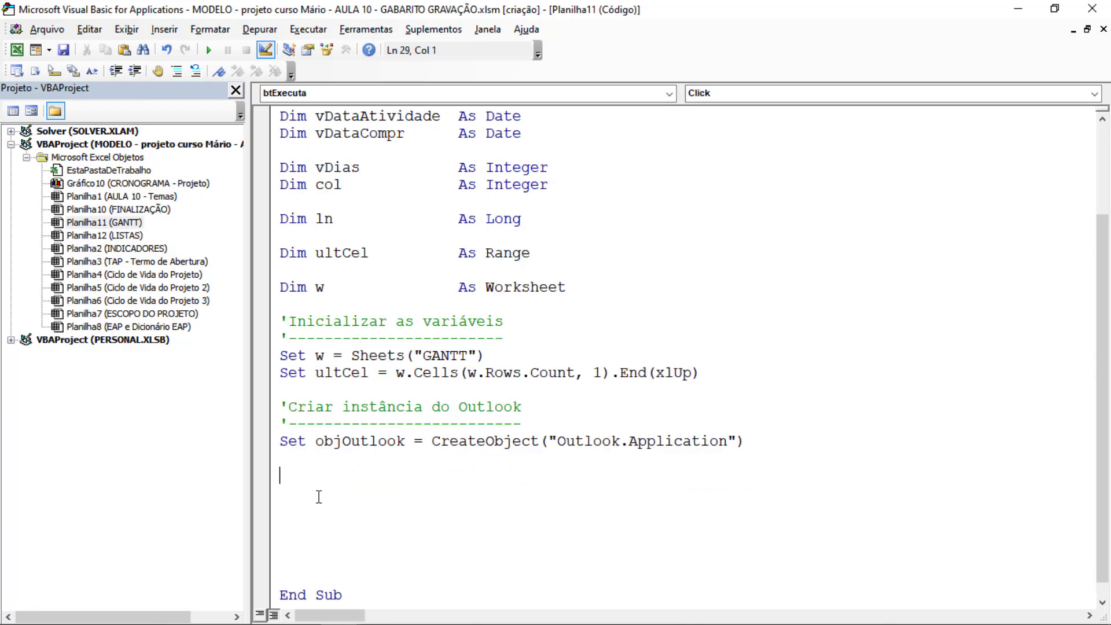
text(ln = 4)
key(Return)
text(col = 2)
key(Return)
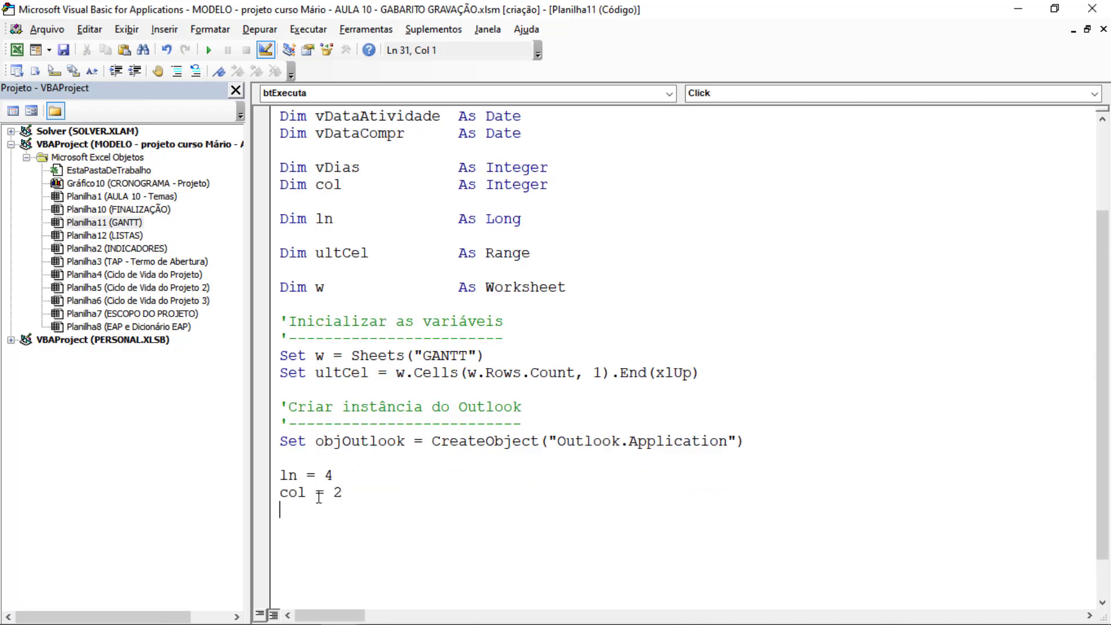
drag(378, 11, 671, 224)
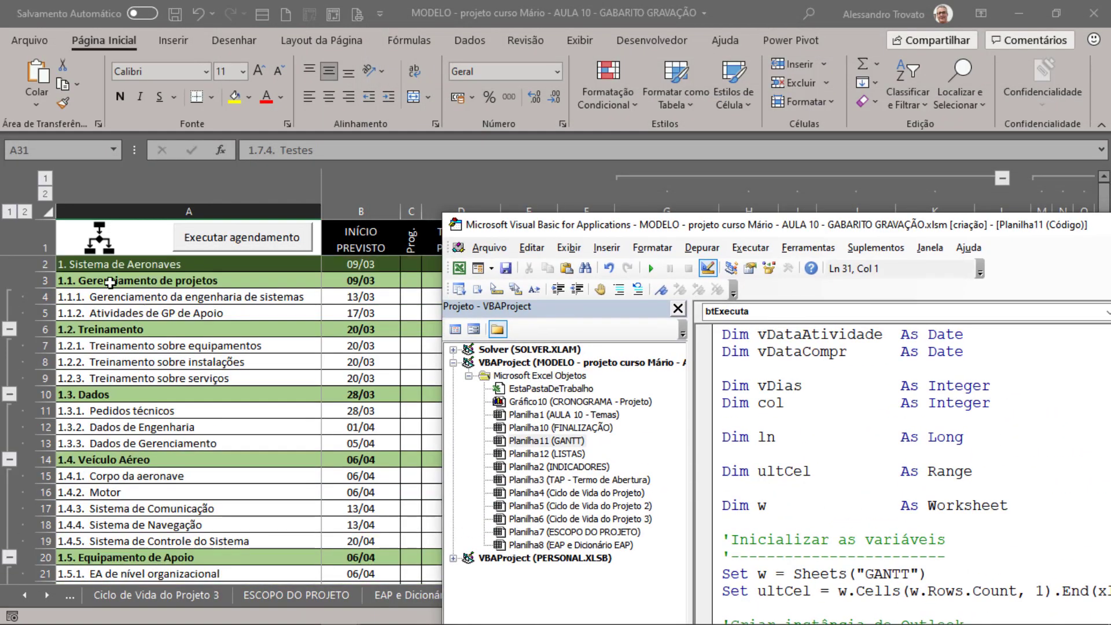
Step: Review the heading in A3 and first task 1.1.1 in A4, then bring the code editor back full screen
click(119, 281)
click(46, 296)
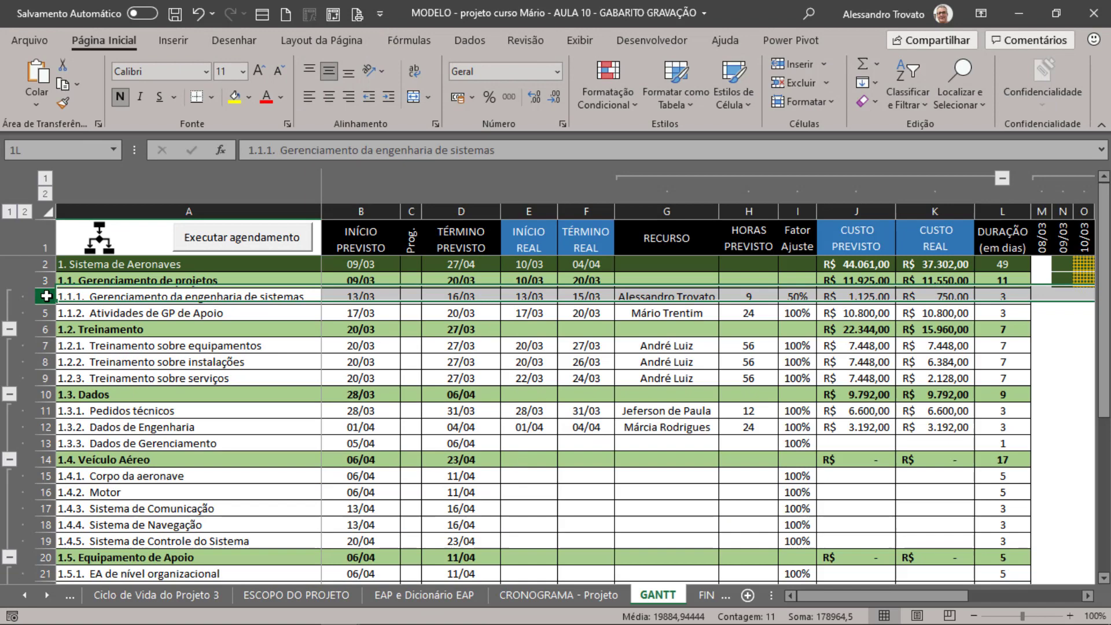
click(142, 296)
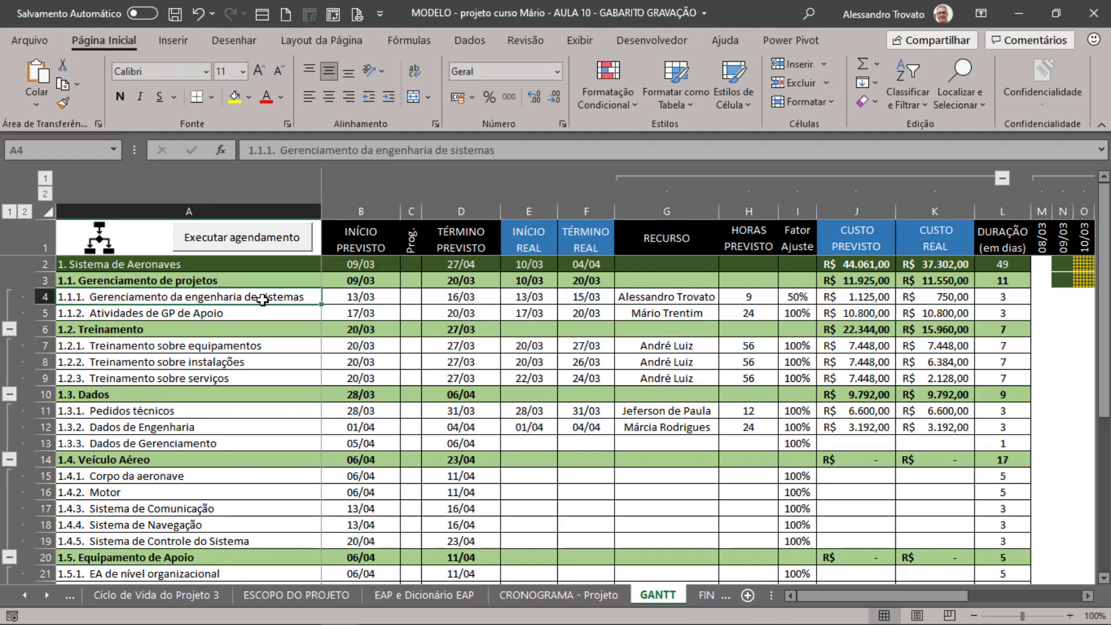
click(151, 281)
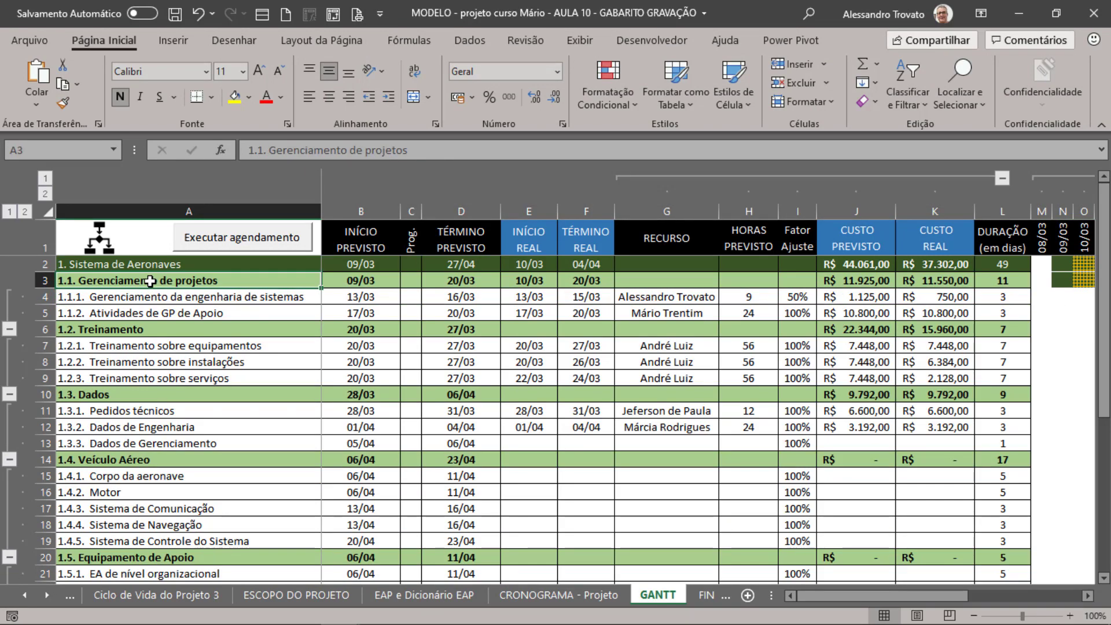
click(195, 296)
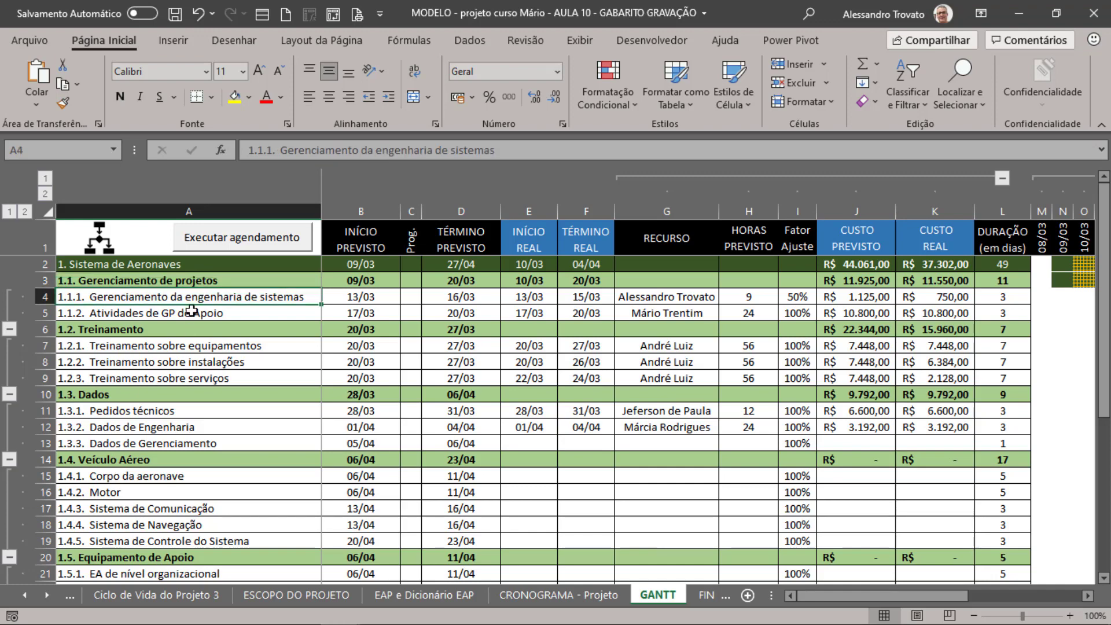
key(alt+Tab)
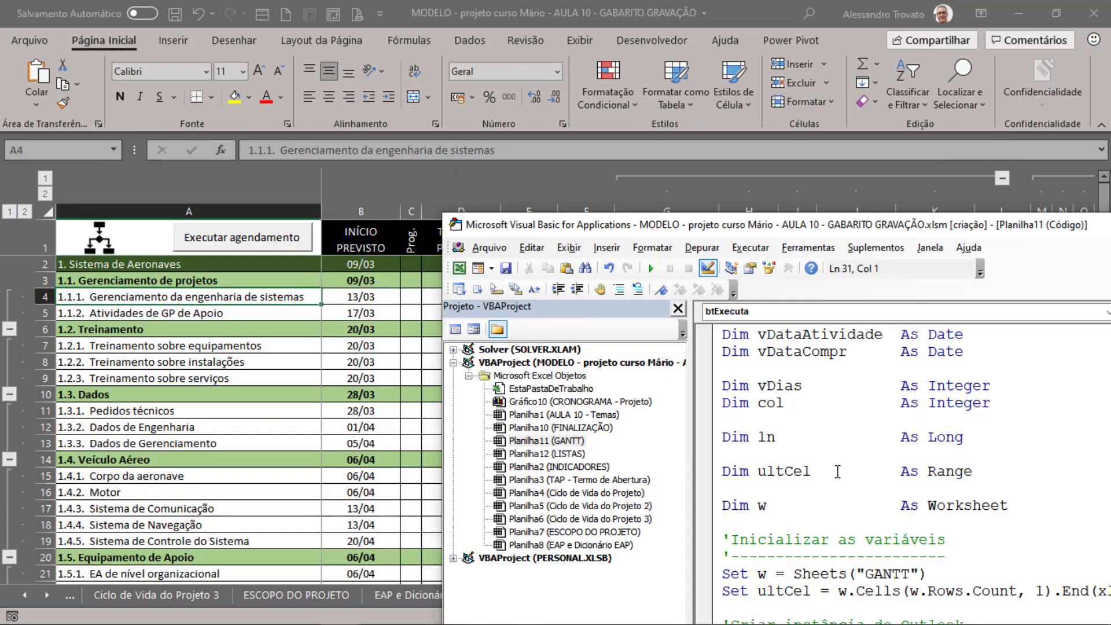
drag(775, 225, 769, 3)
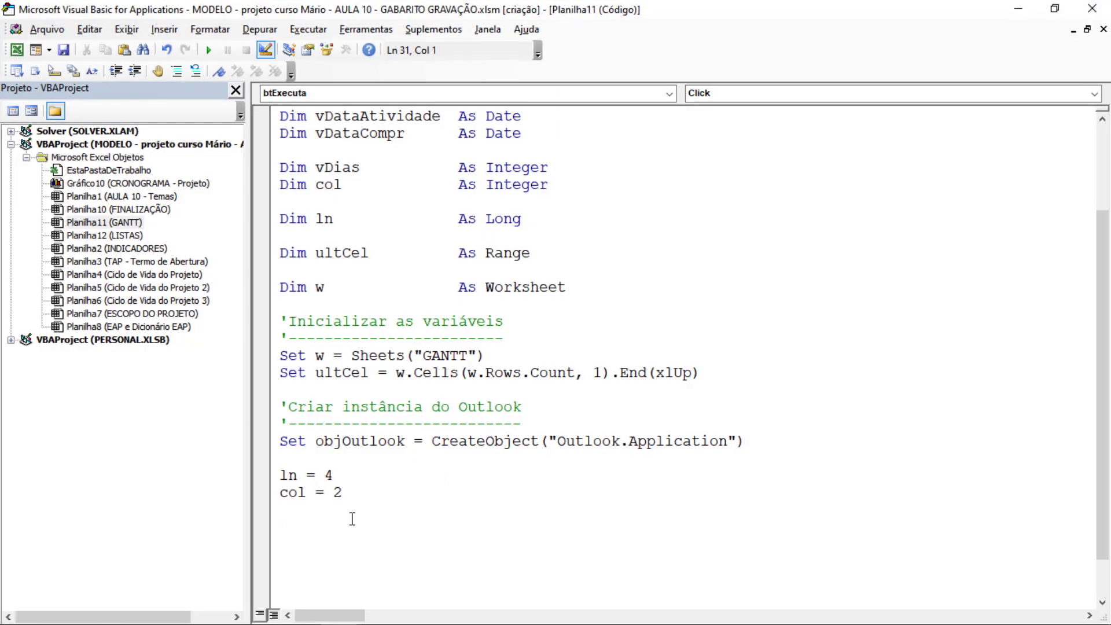
Step: Declare Const olFolderCalendar = 9 below col = 2
scroll(363, 519, down, 1)
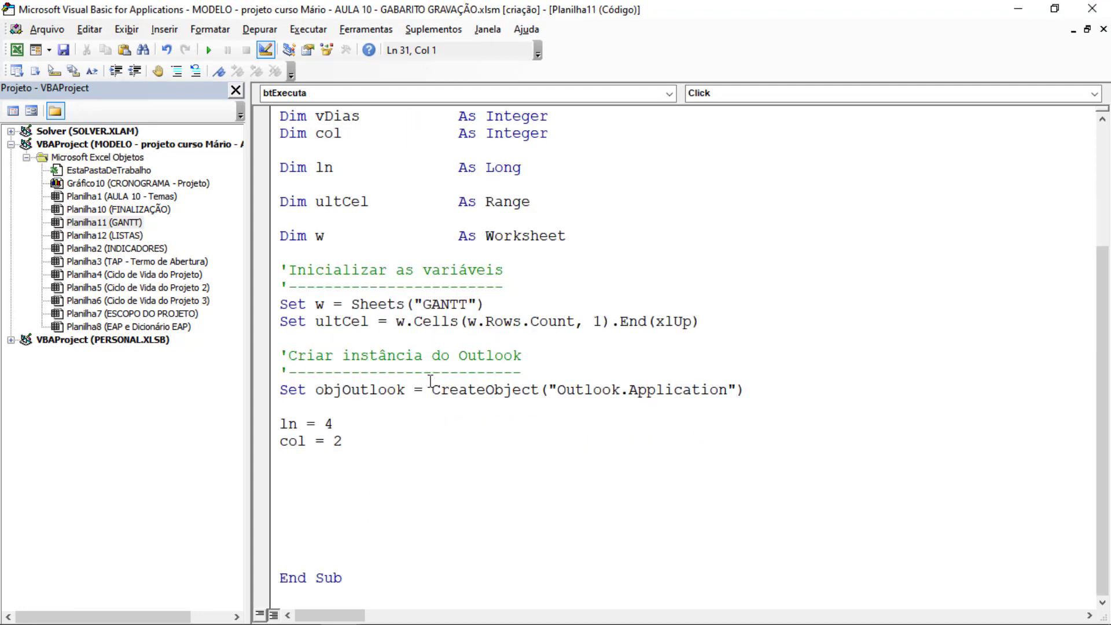
key(Return)
text(const)
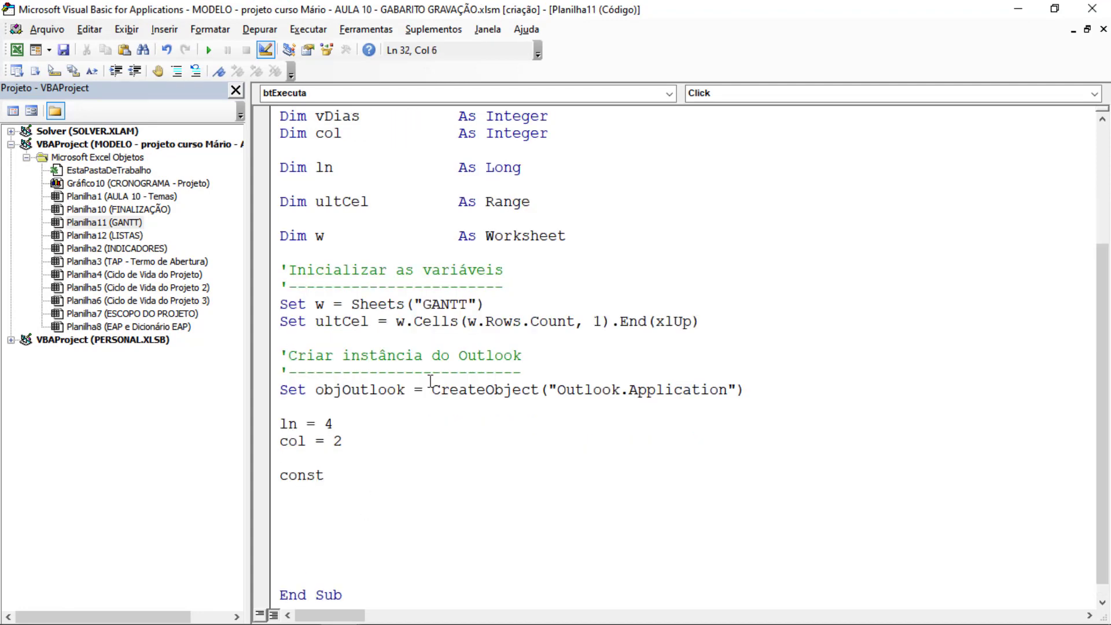
key(BackSpace)
key(BackSpace)
text(obj)
key(BackSpace)
key(BackSpace)
text(lk)
key(BackSpace)
text(Folder)
text(Calendar = 0)
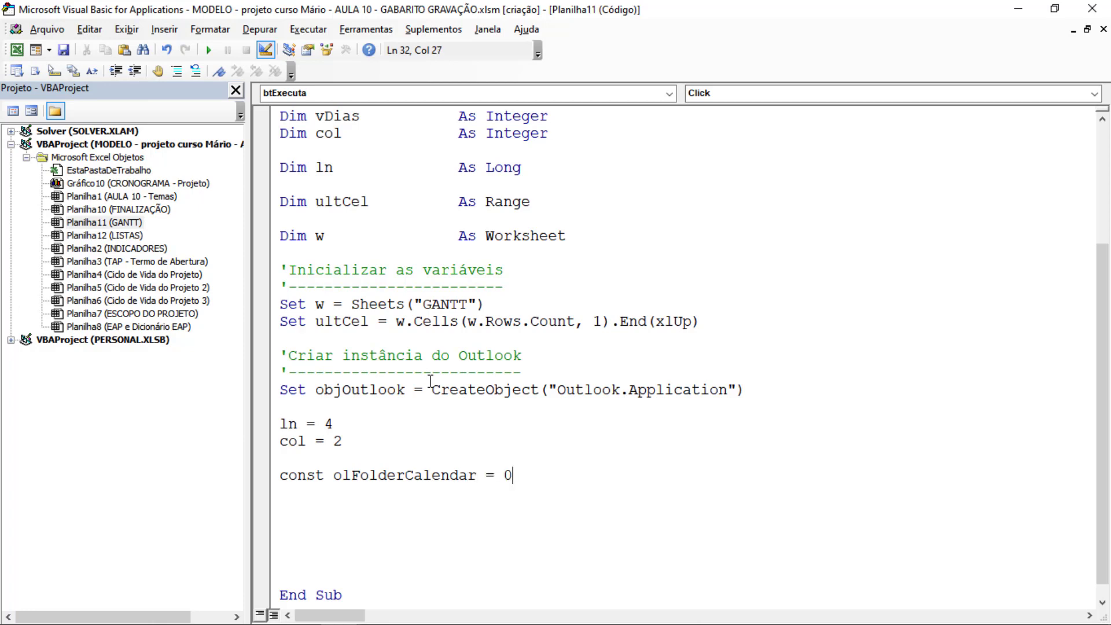
key(Return)
key(BackSpace)
key(BackSpace)
text(9)
key(Return)
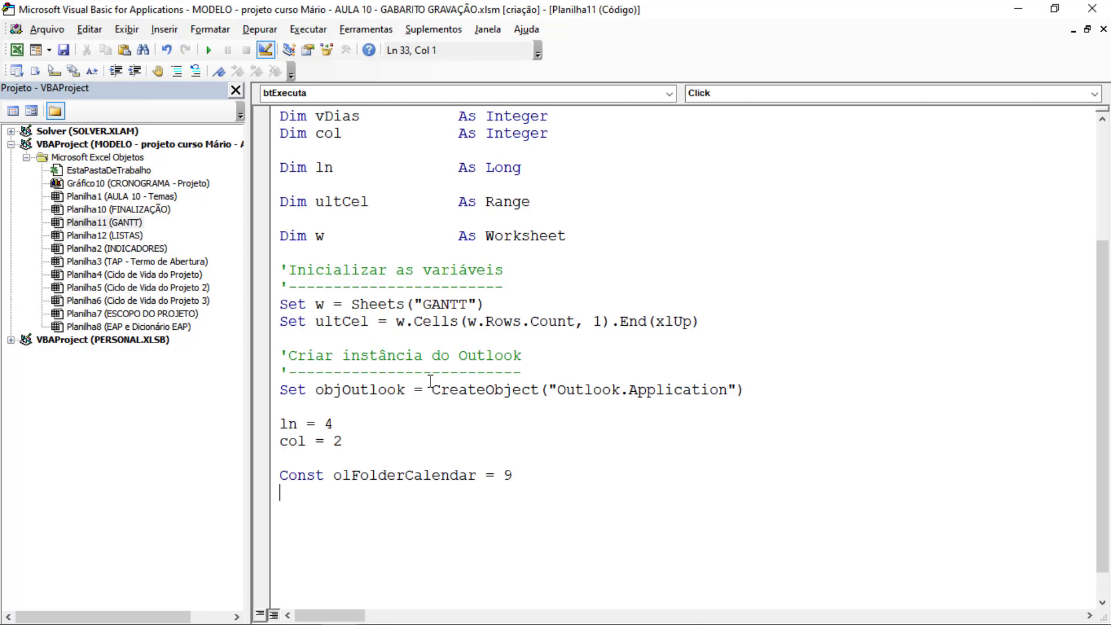
Step: Declare Const olAppointmentItem = 1 on the next line
scroll(568, 524, down, 1)
double_click(382, 441)
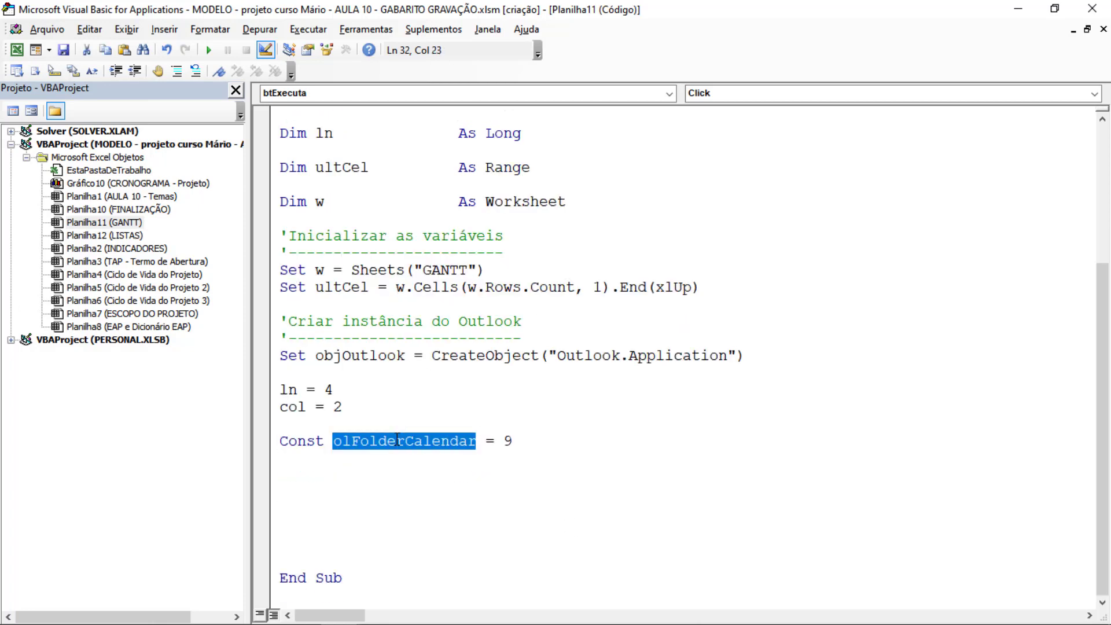
click(513, 442)
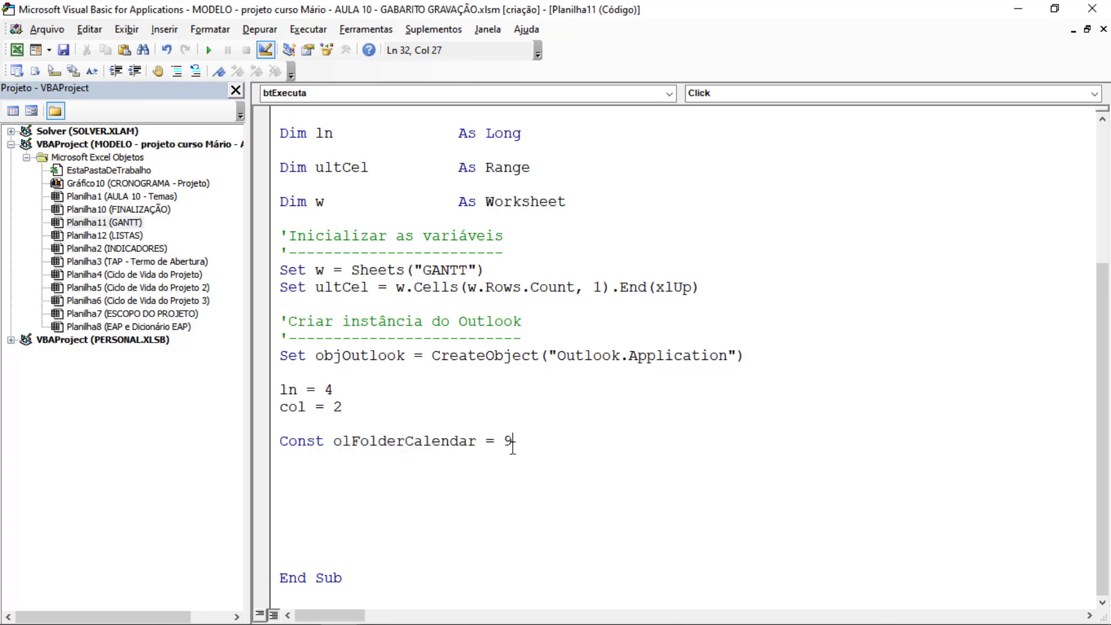
key(shift+Left)
click(424, 444)
double_click(385, 443)
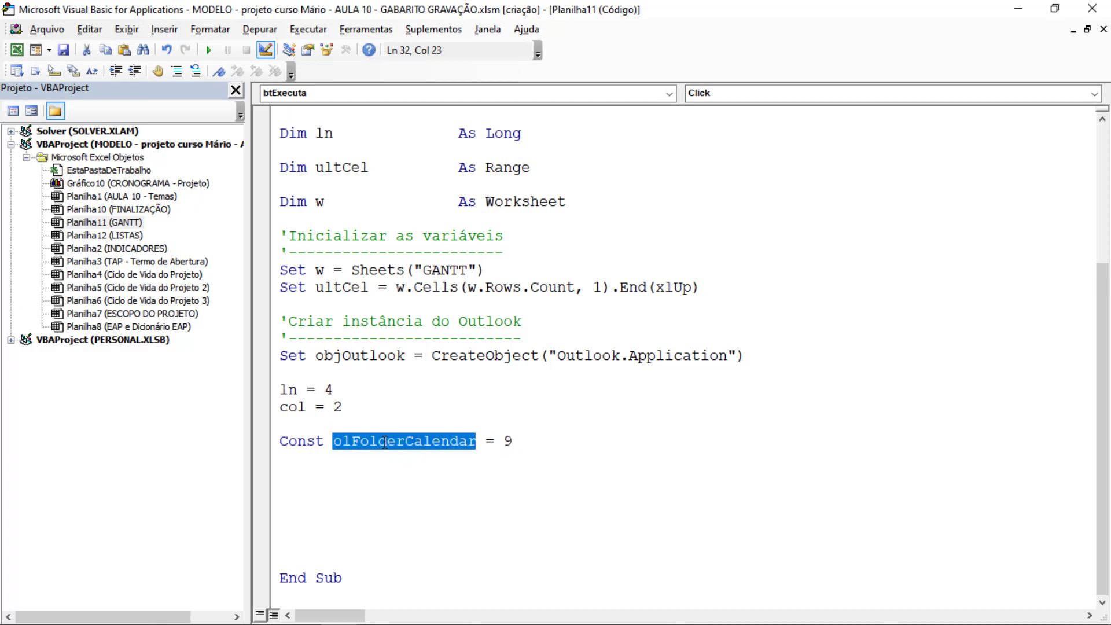
click(513, 440)
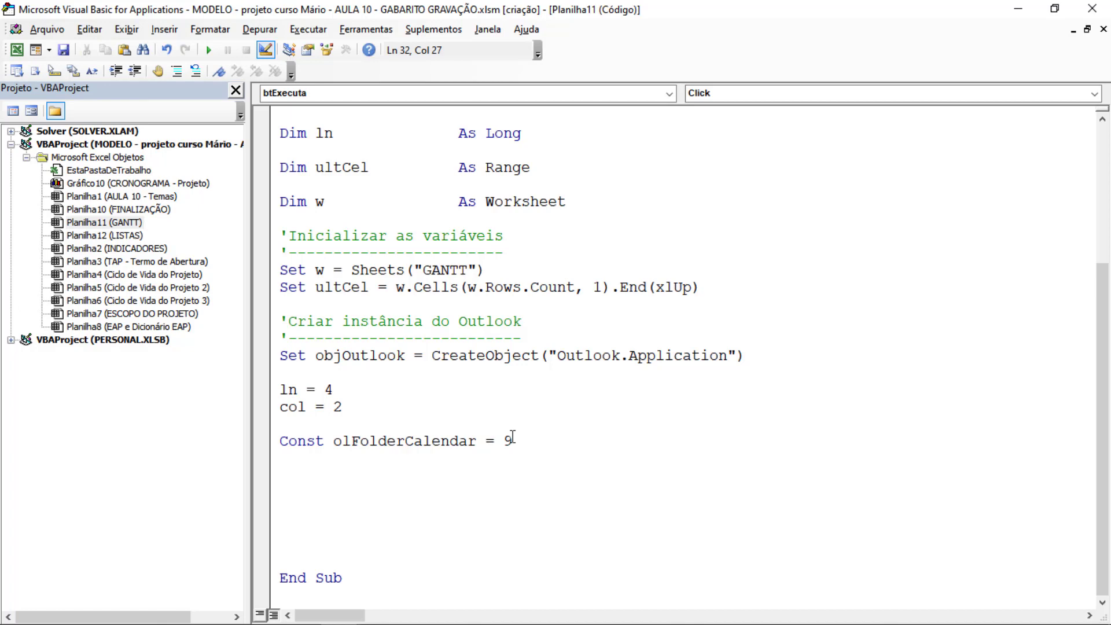
click(305, 468)
text(on)
text(st ol)
text(Appointmen)
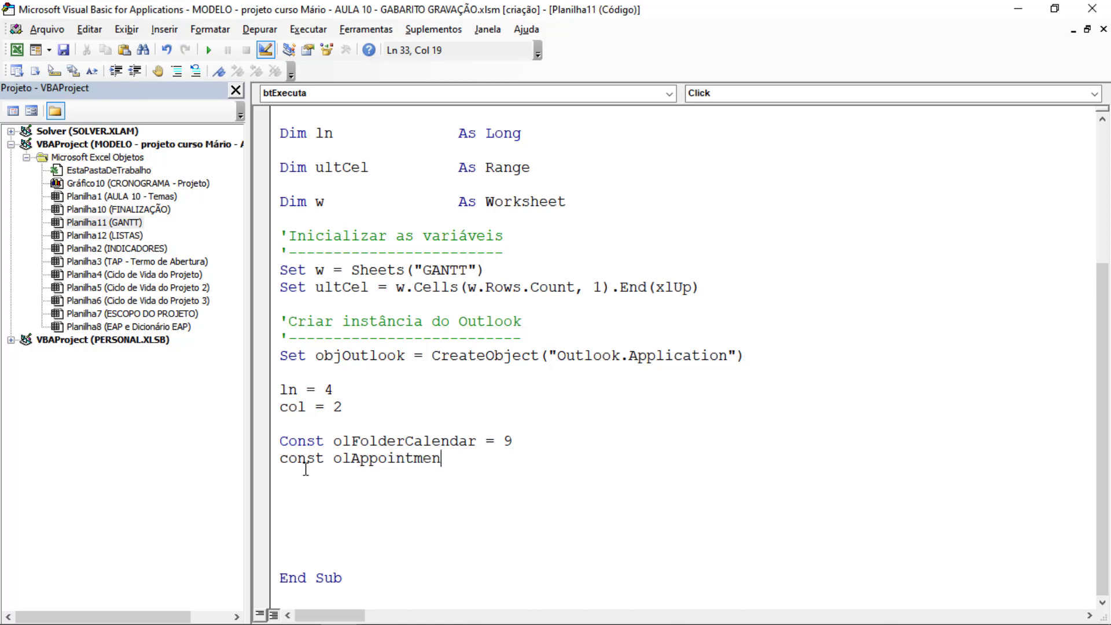
text(tItem)
text( = 1)
key(Return)
key(Down)
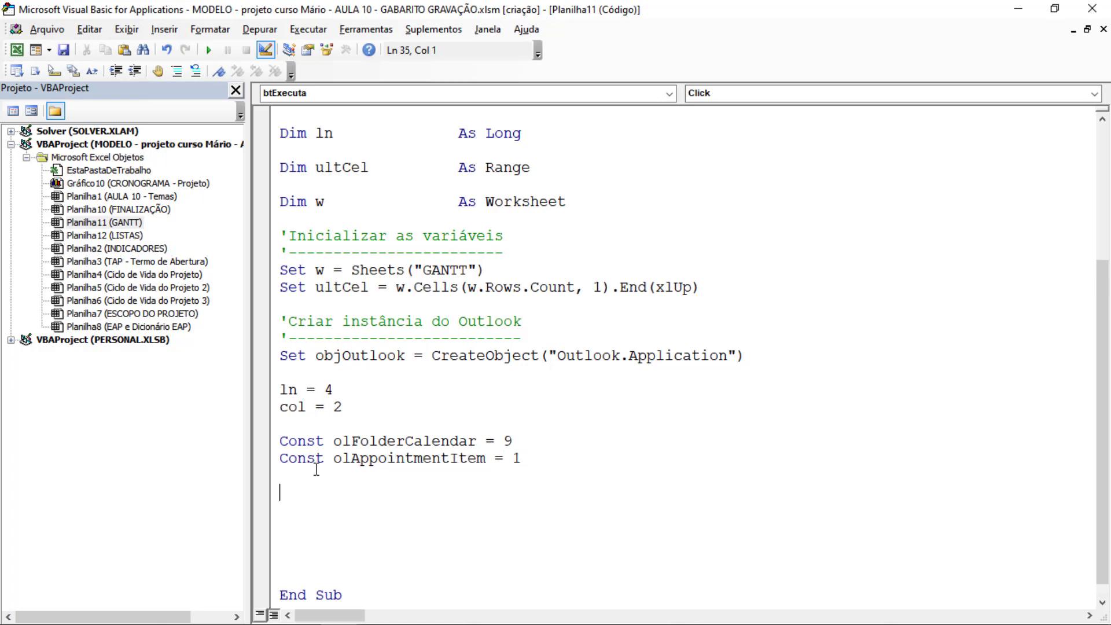
Step: Set objNamespace = objOutlook.GetNamespace("MAPI")
double_click(402, 457)
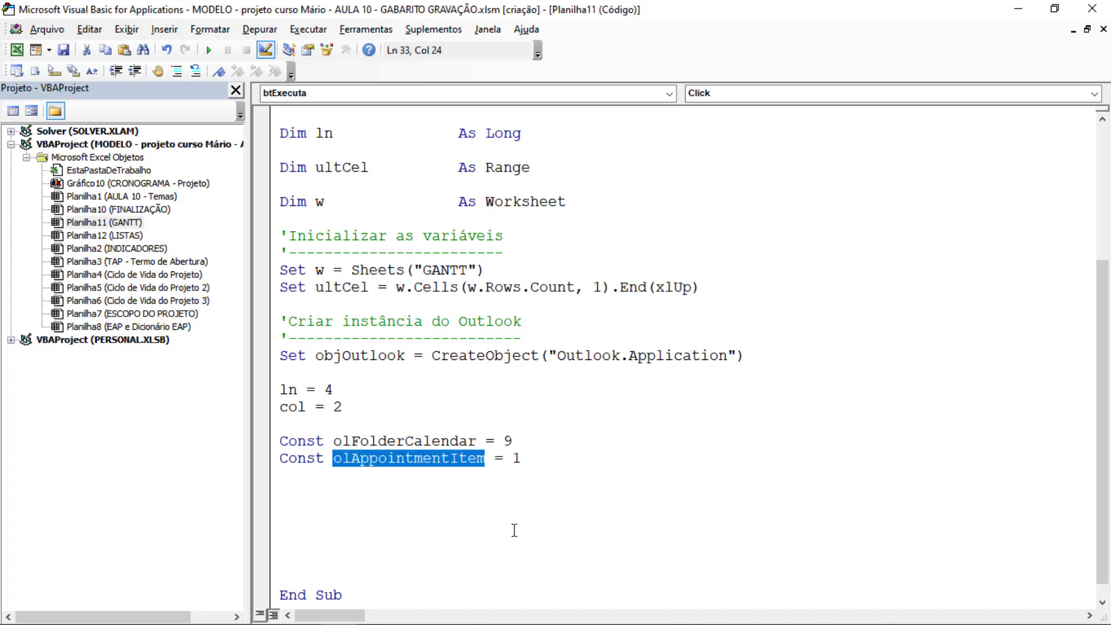
scroll(514, 530, down, 1)
click(457, 459)
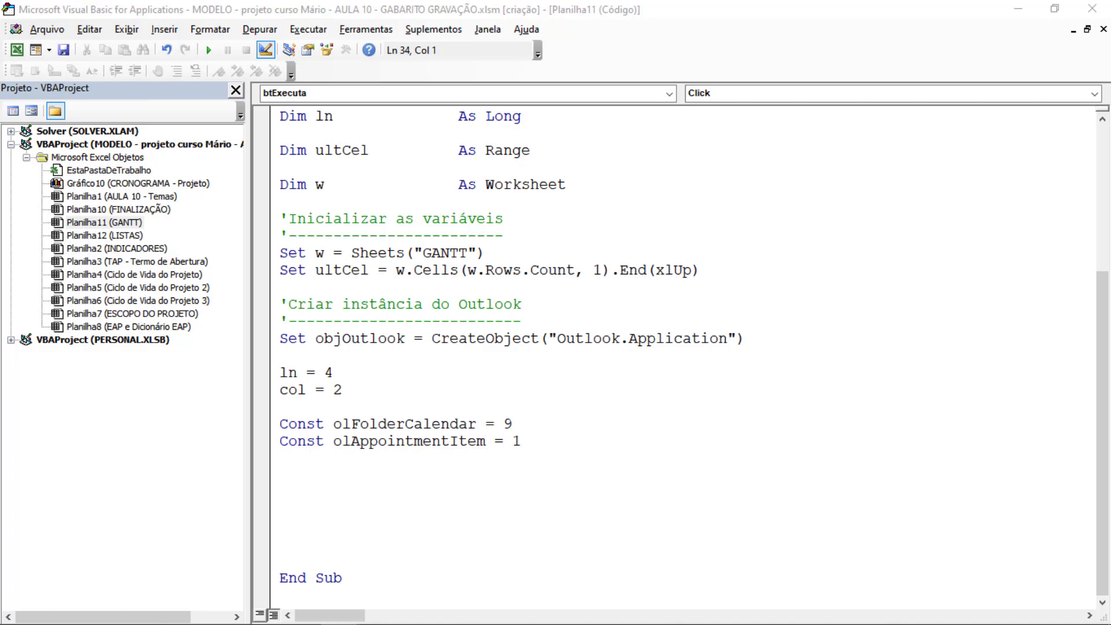
click(331, 470)
text(set)
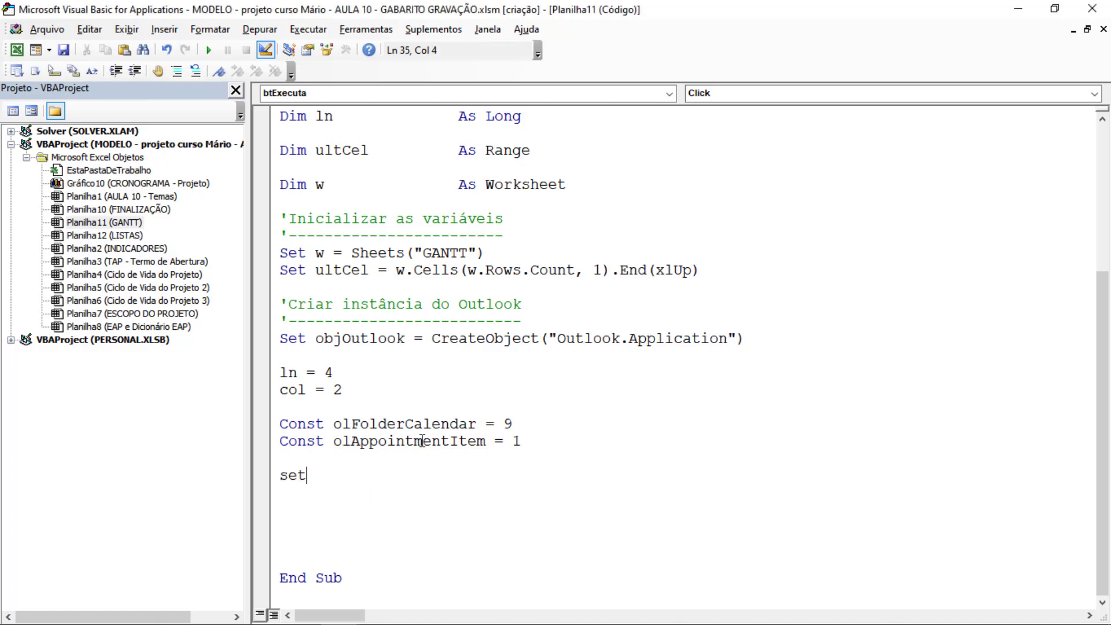
text( objName)
text(s)
text(pace )
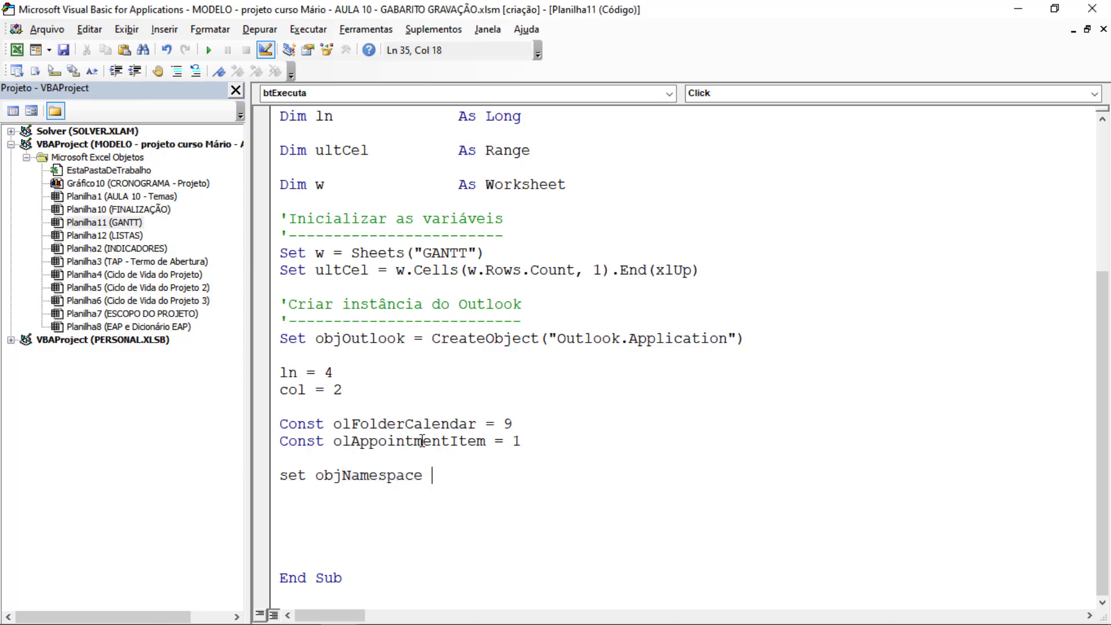
text(= )
text(objeou)
key(BackSpace)
key(BackSpace)
key(BackSpace)
text(Outlook.)
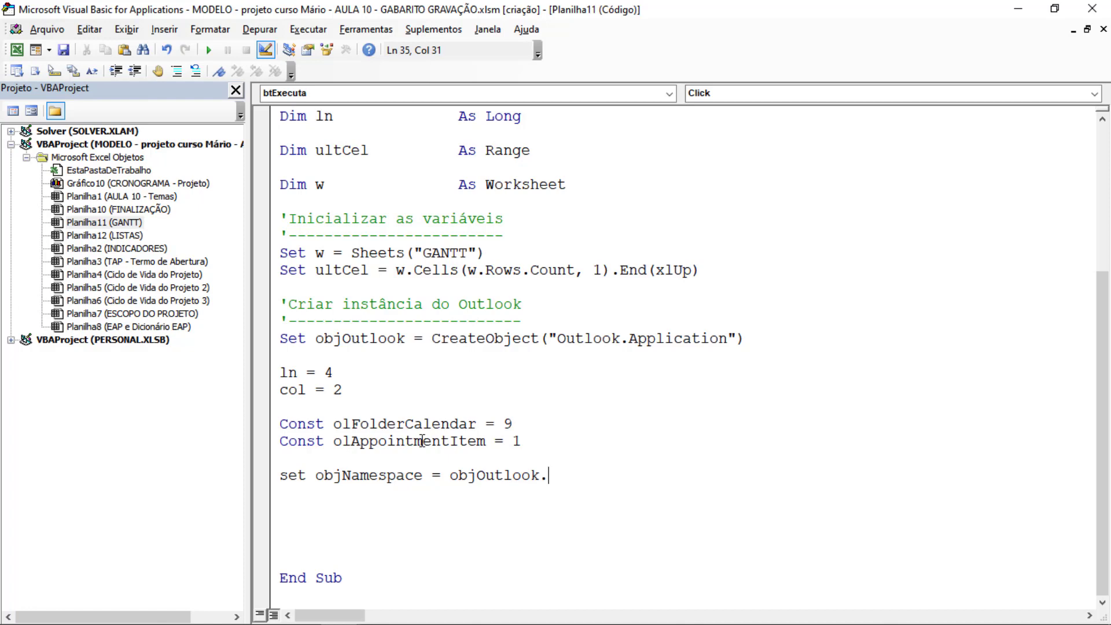
text(GetNames)
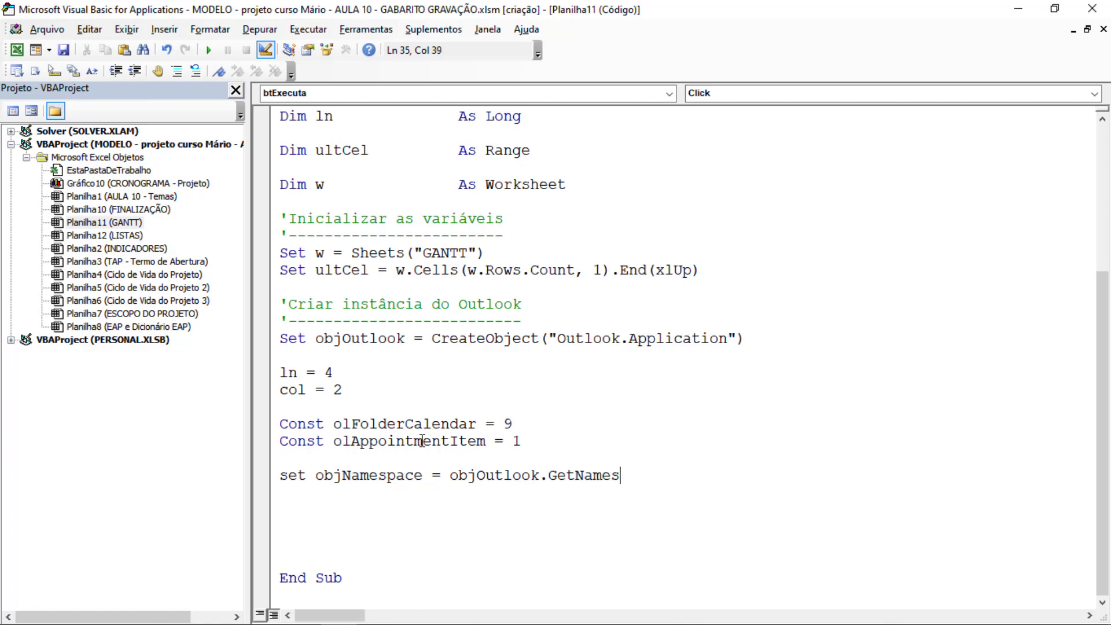
text(pace("MAP)
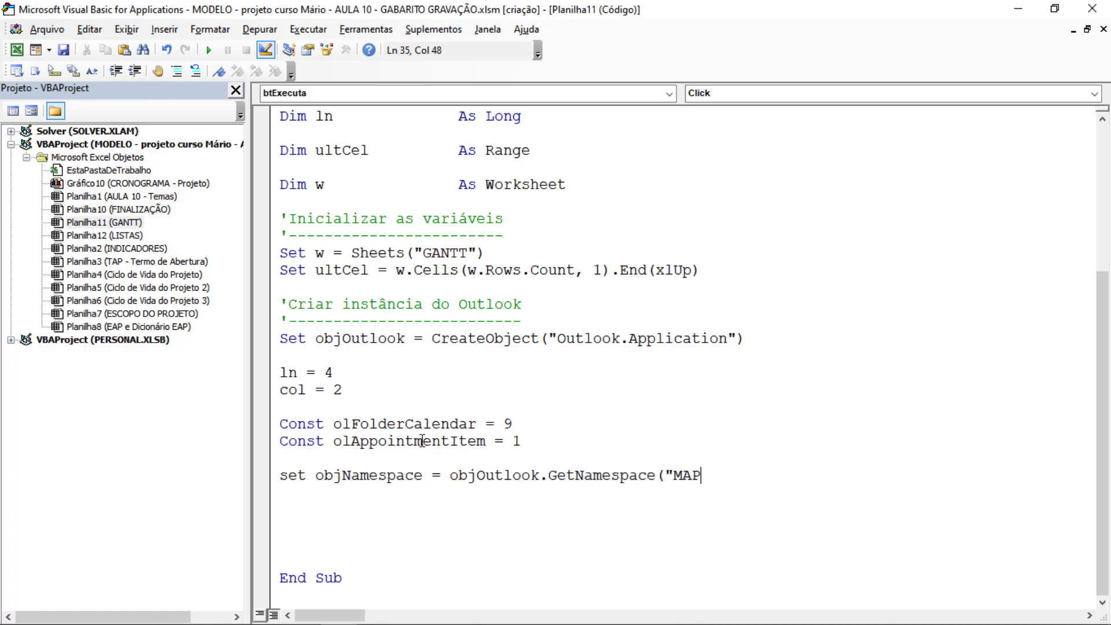
text(I"))
key(Return)
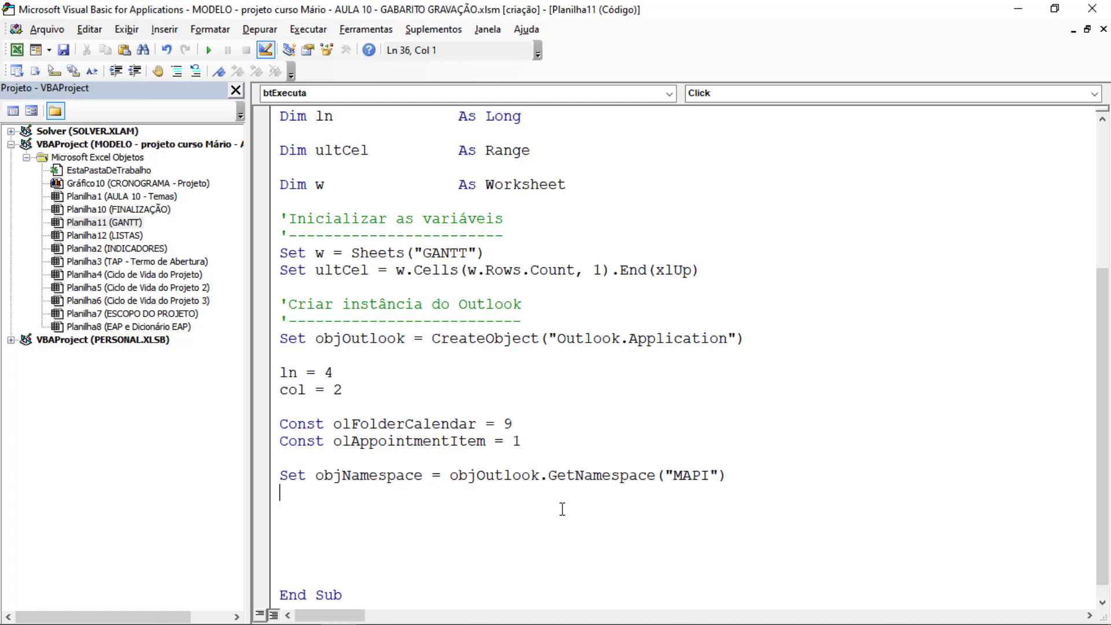
Step: Set items = objNamespace.GetDefaultFolder(olFolderCalendar).items
text(set Items)
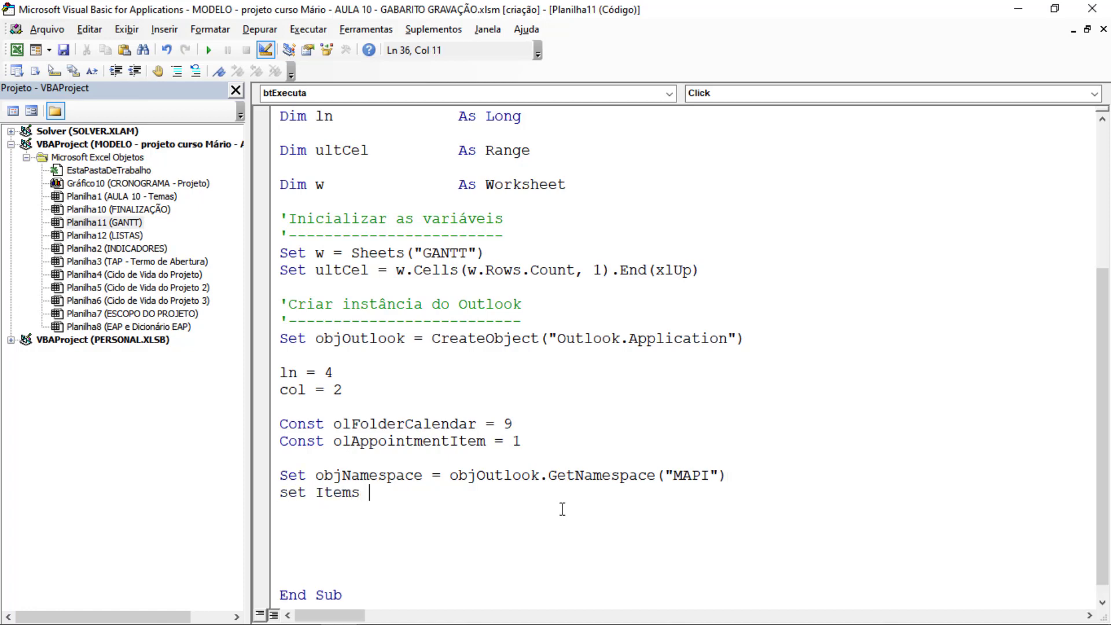
text(= obj)
text(Namespac)
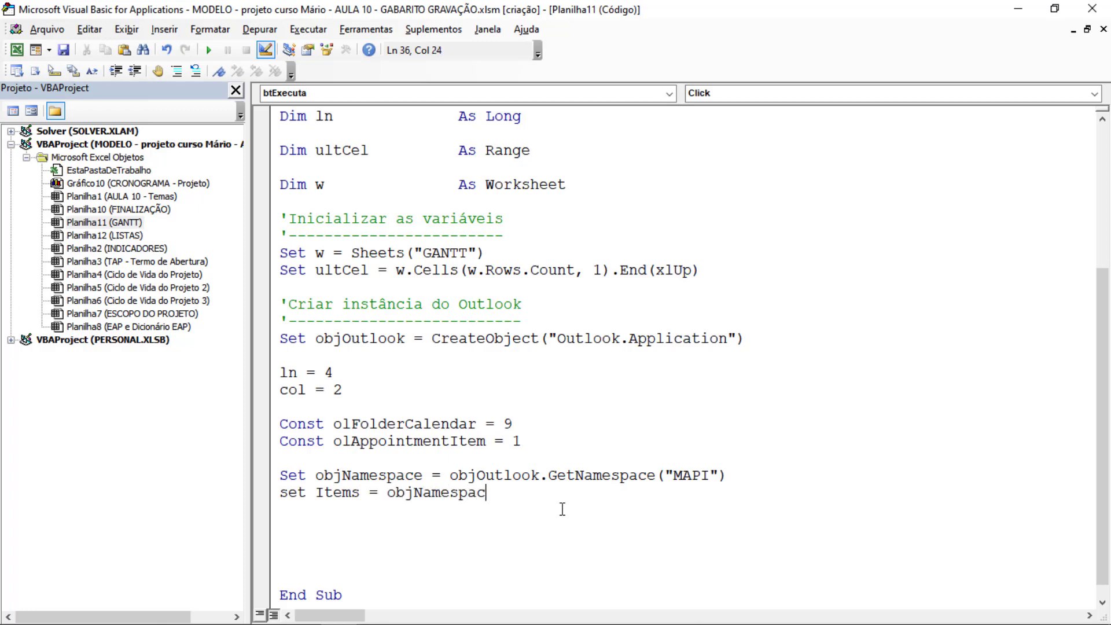
text(e)
text(Get)
text(DefaultF)
key(BackSpace)
key(BackSpace)
key(BackSpace)
key(BackSpace)
text(ultFolder)
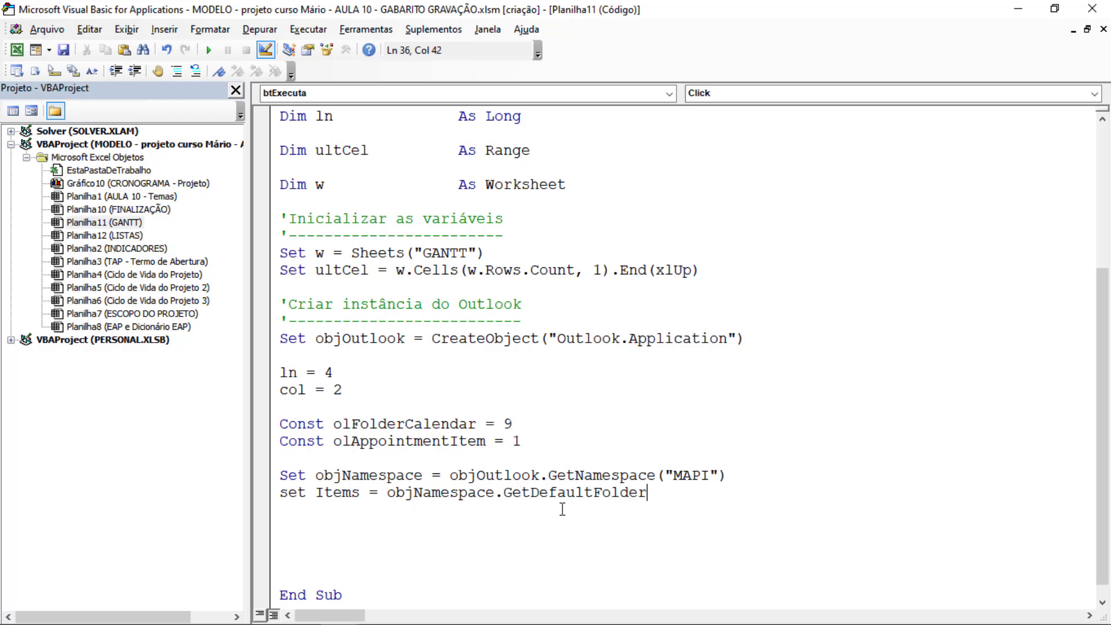
text(()
text(olFold)
key(ctrl+space)
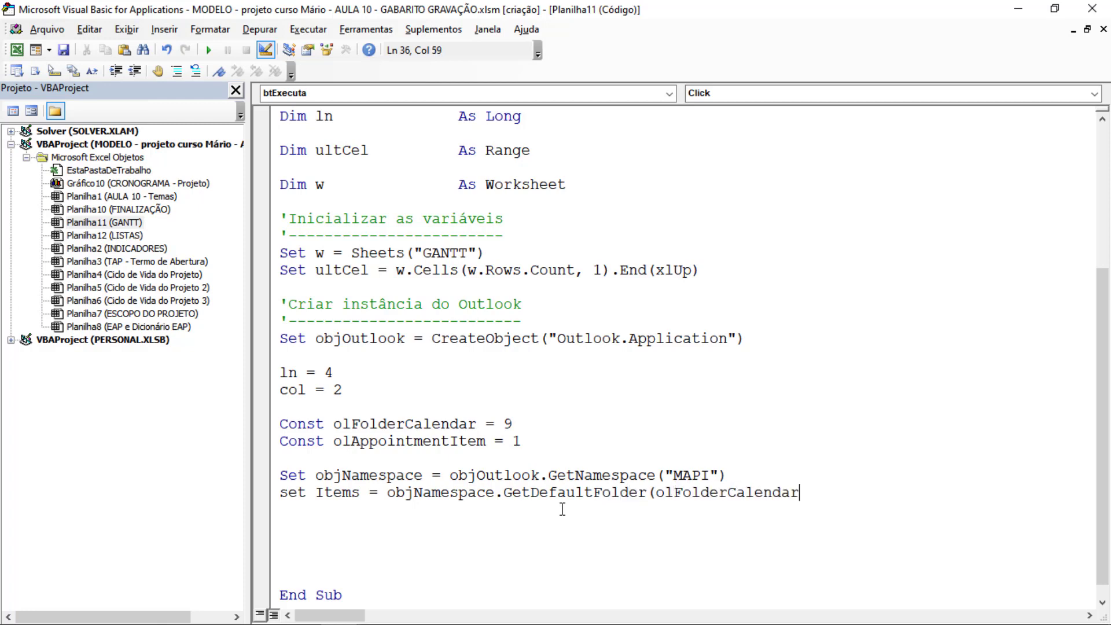
text(.)
text(item)
key(Return)
key(Return)
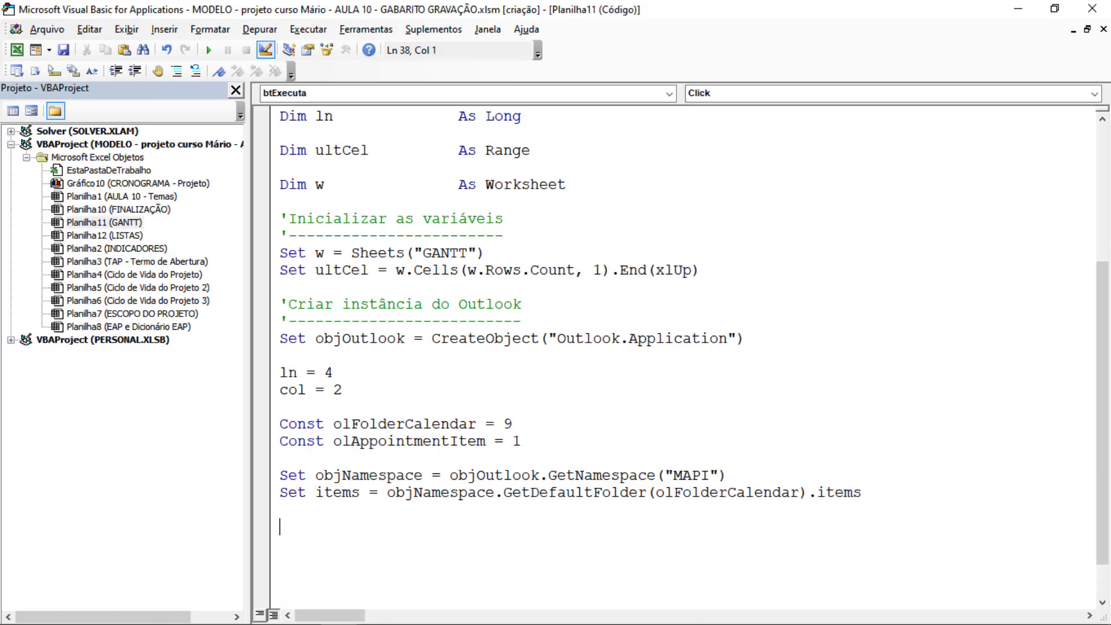
Step: Write Set objCalendar = objNamespace.GetDefaultFolder(olFolderCalendar) under the items line
scroll(373, 480, down, 1)
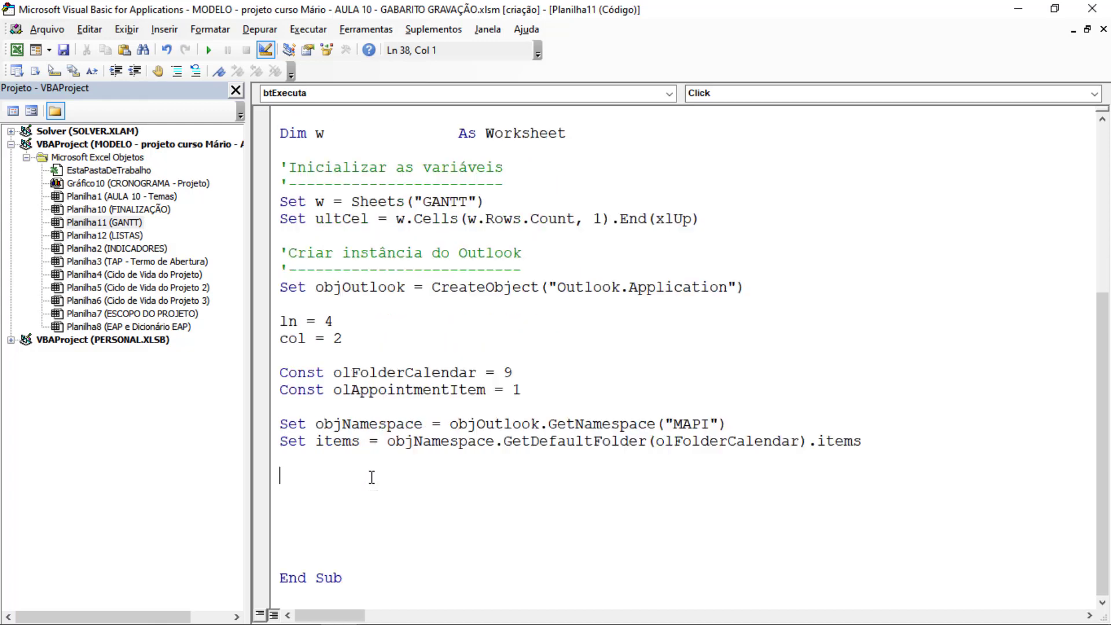
double_click(338, 442)
click(373, 469)
click(348, 458)
text(set objCale)
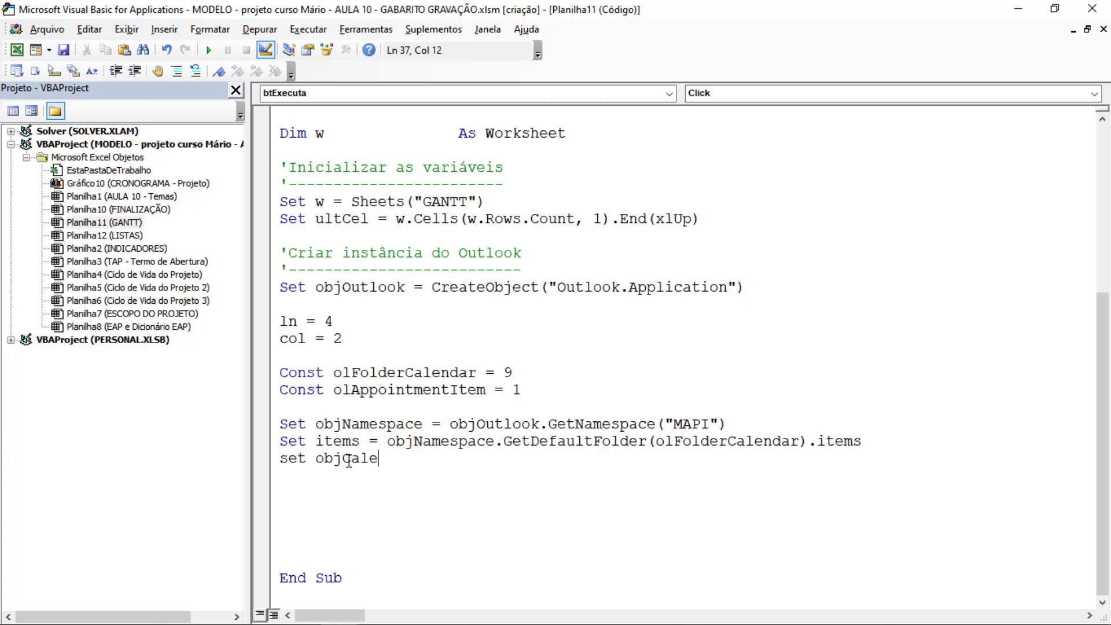
text(ndar = )
text(objNames)
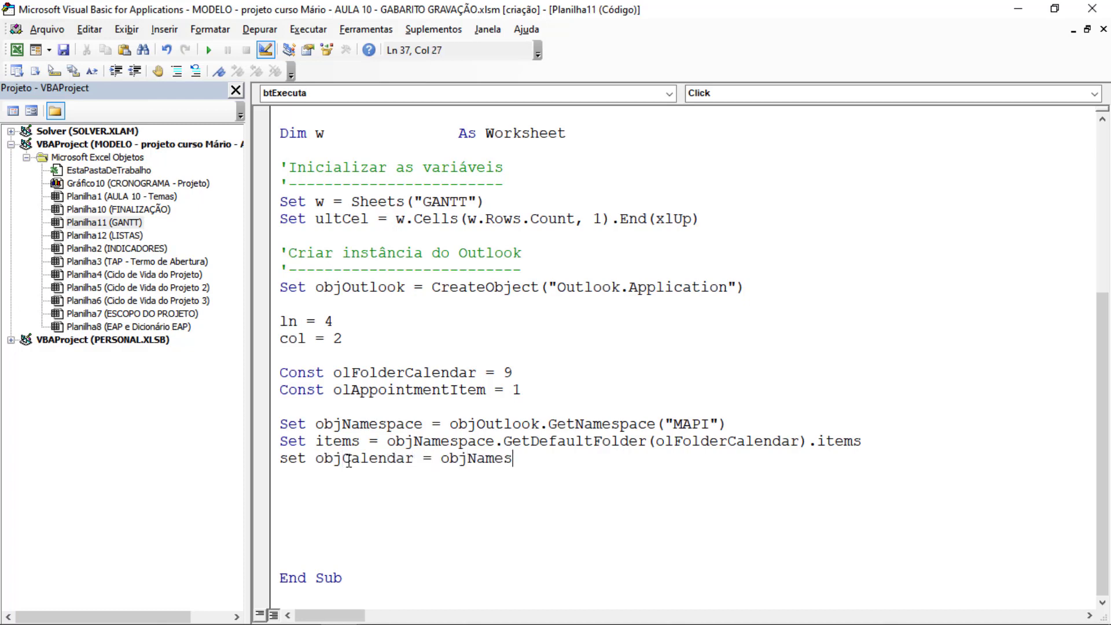
text(pace.)
text(GetDefault)
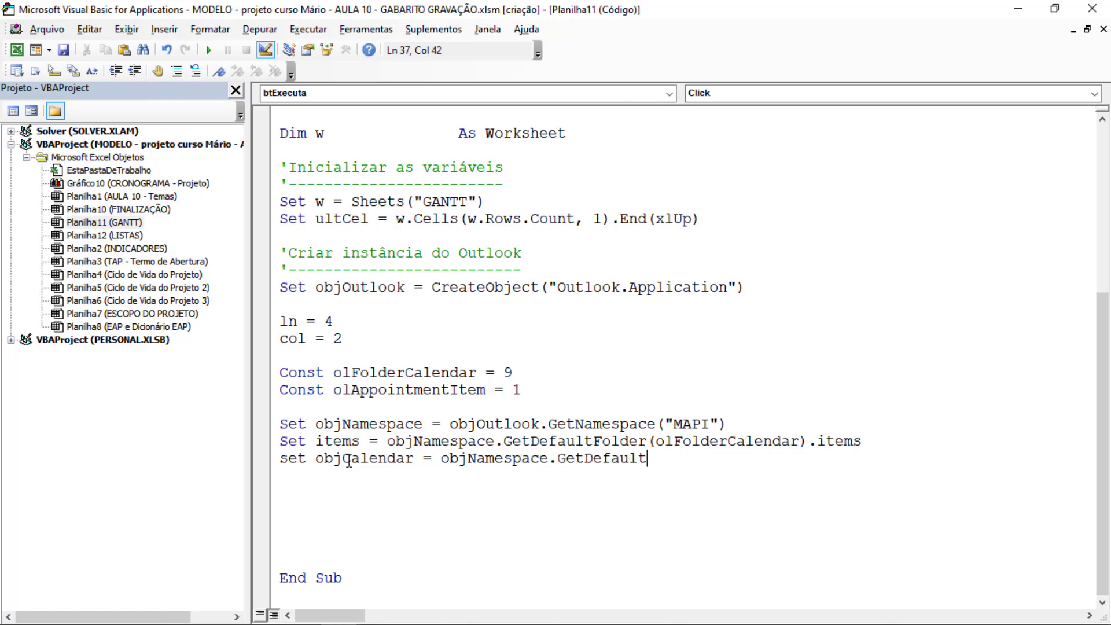
text(Folde)
text(r))
key(BackSpace)
text(()
text(olfold)
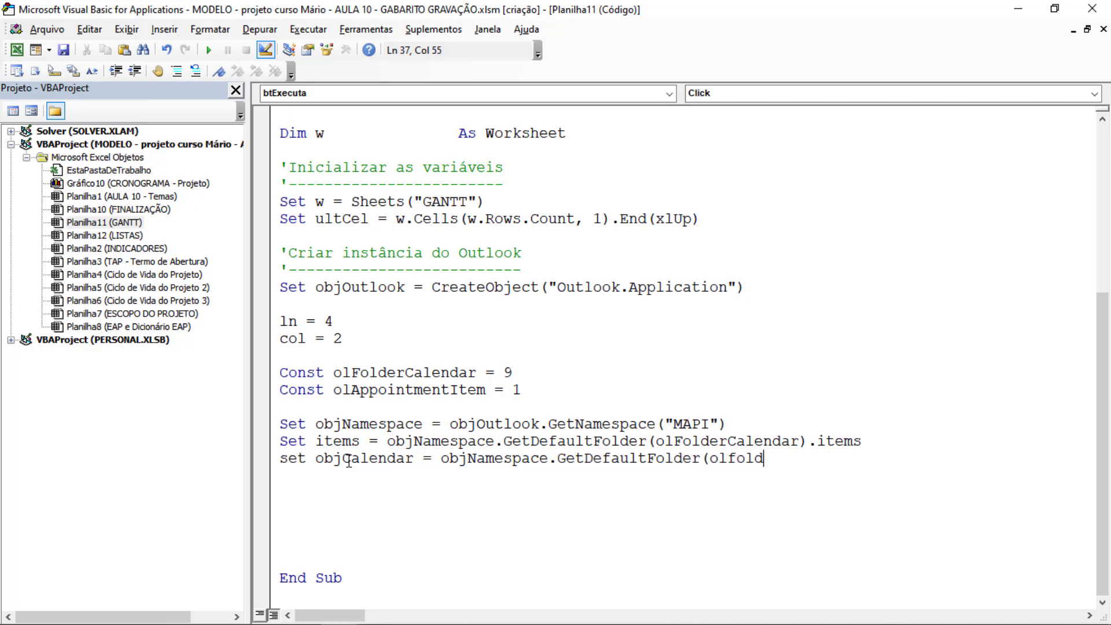
key(ctrl+space)
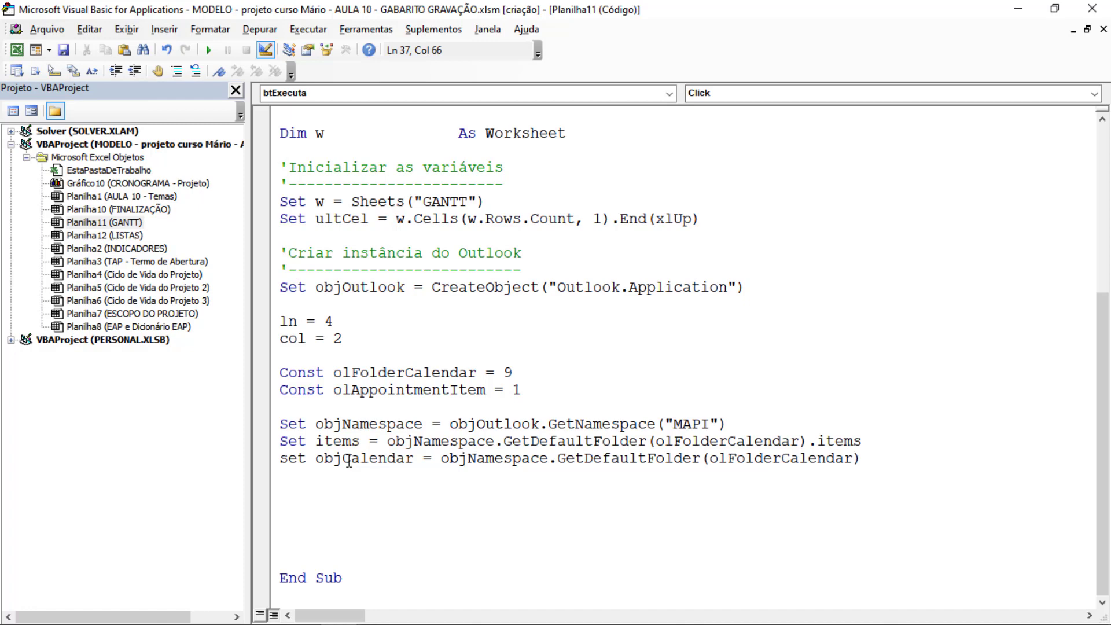
Step: Comment the objCalendar line as 'Calendário principal'
text(')
text(Calendário princi)
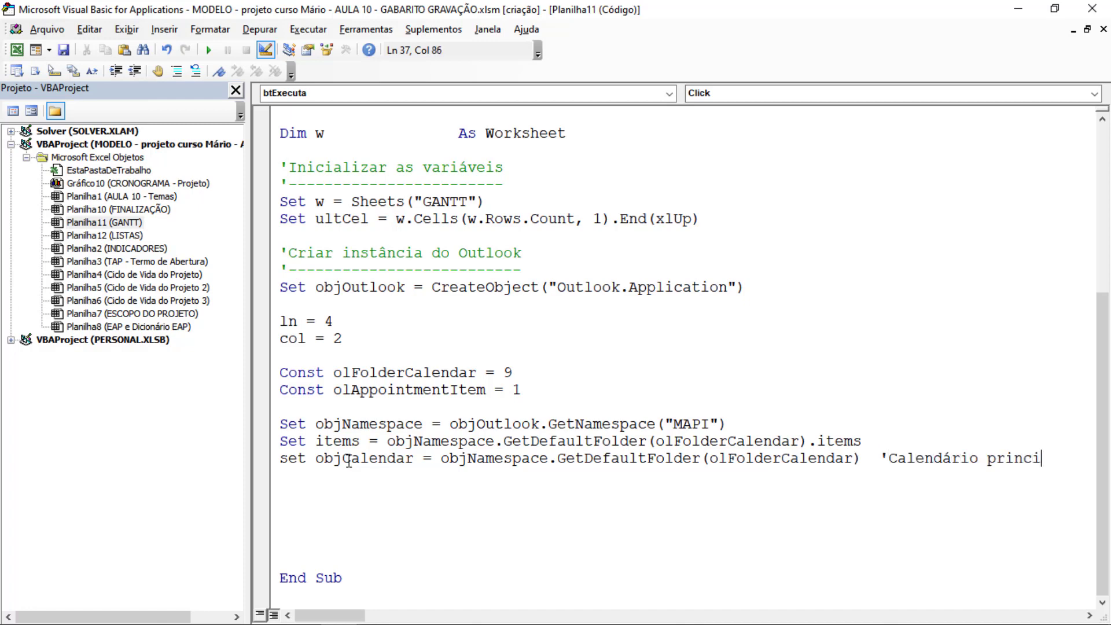
text(pal)
key(Return)
key(Return)
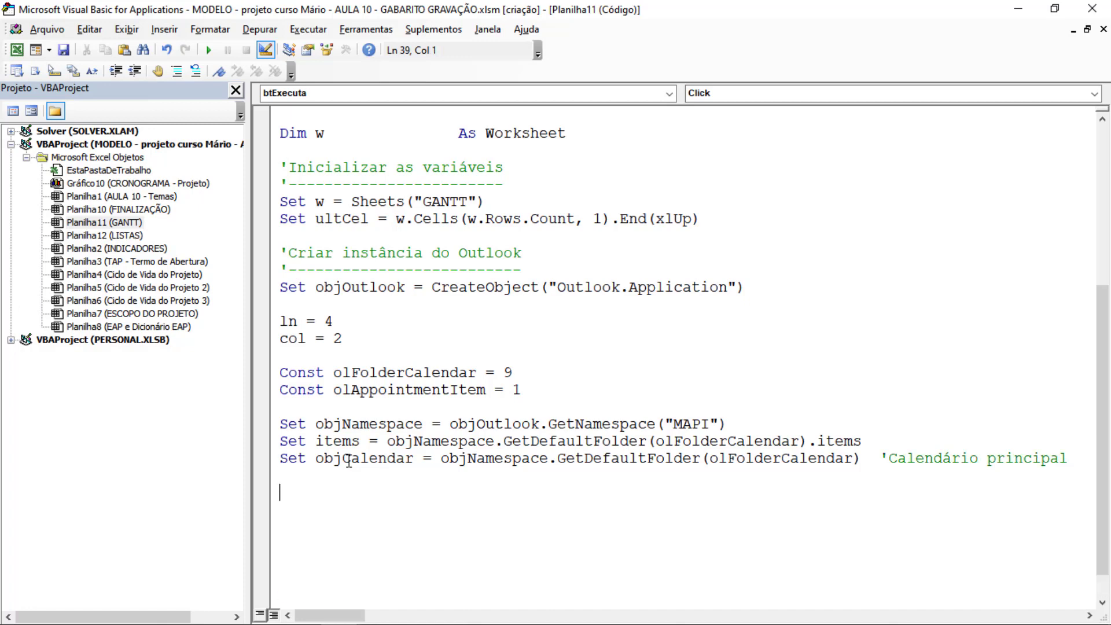
scroll(543, 559, up, 1)
scroll(543, 558, down, 2)
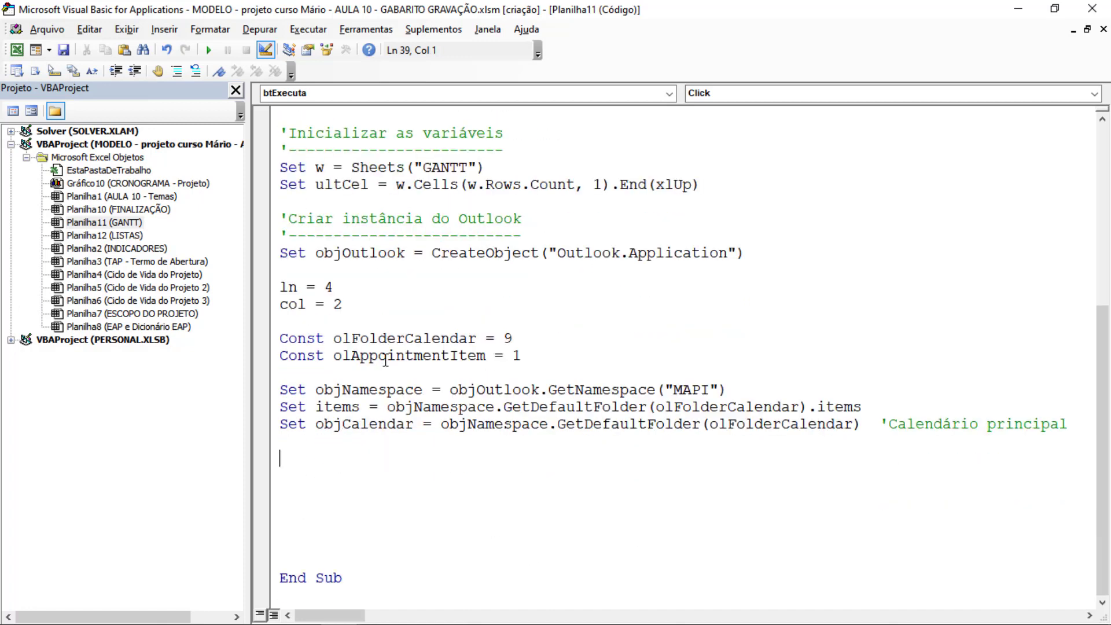
mouse_move(314, 443)
mouse_down()
mouse_move(270, 394)
mouse_move(244, 313)
mouse_up()
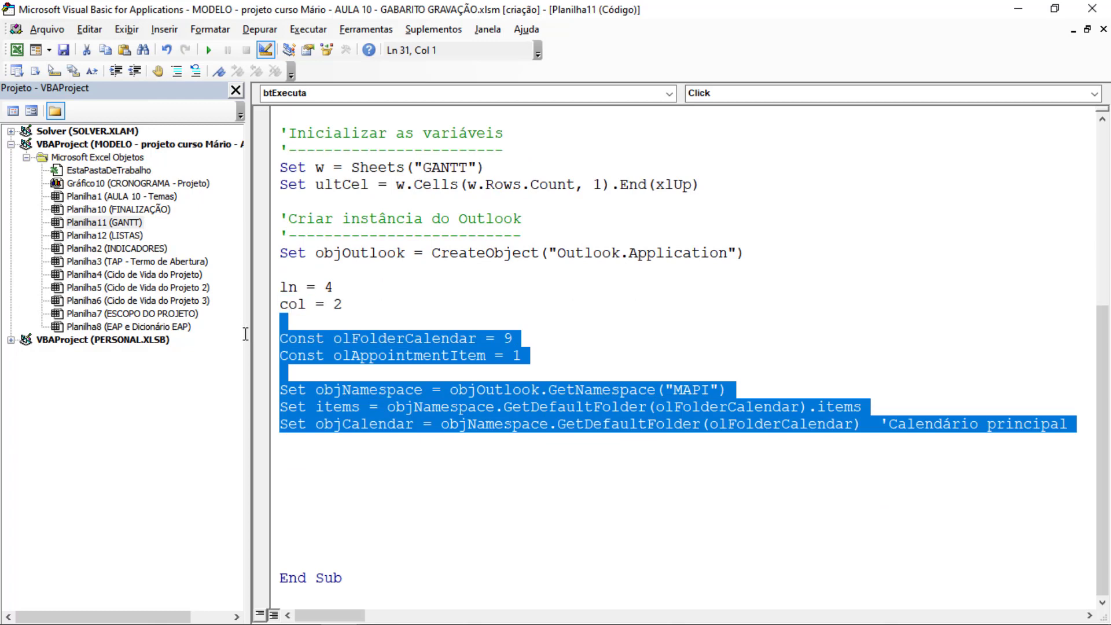
click(418, 451)
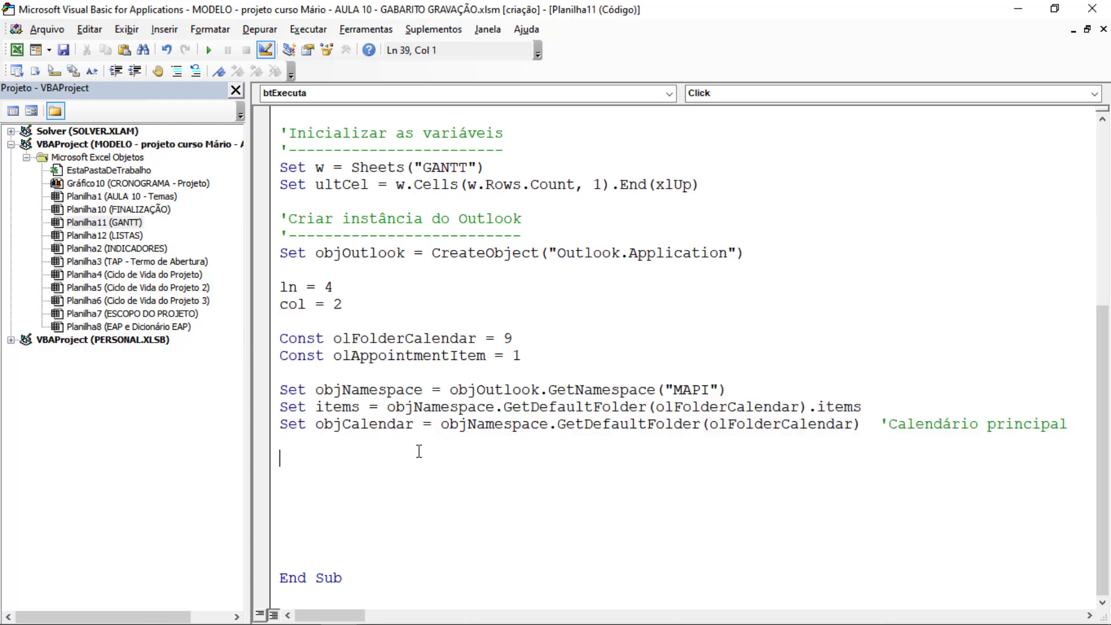
Step: Add the comment 'percorrer todas as linhas da planilha' with a dashed underline
text(do)
key(BackSpace)
key(BackSpace)
text(')
text(percorr)
key(BackSpace)
key(BackSpace)
text(orre)
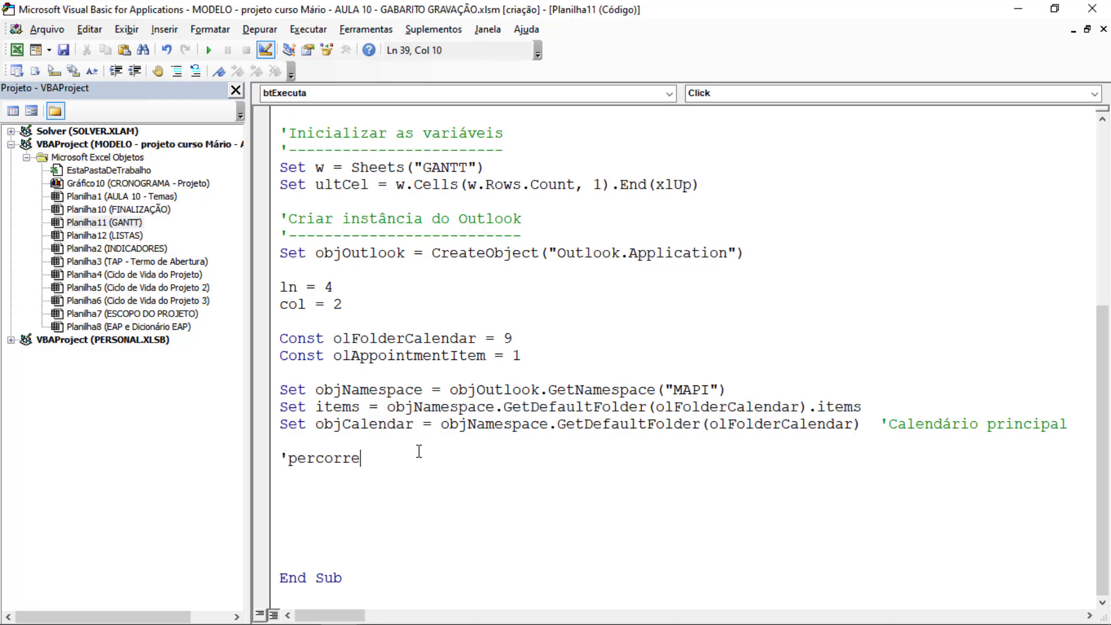
text(r todas as linhas da )
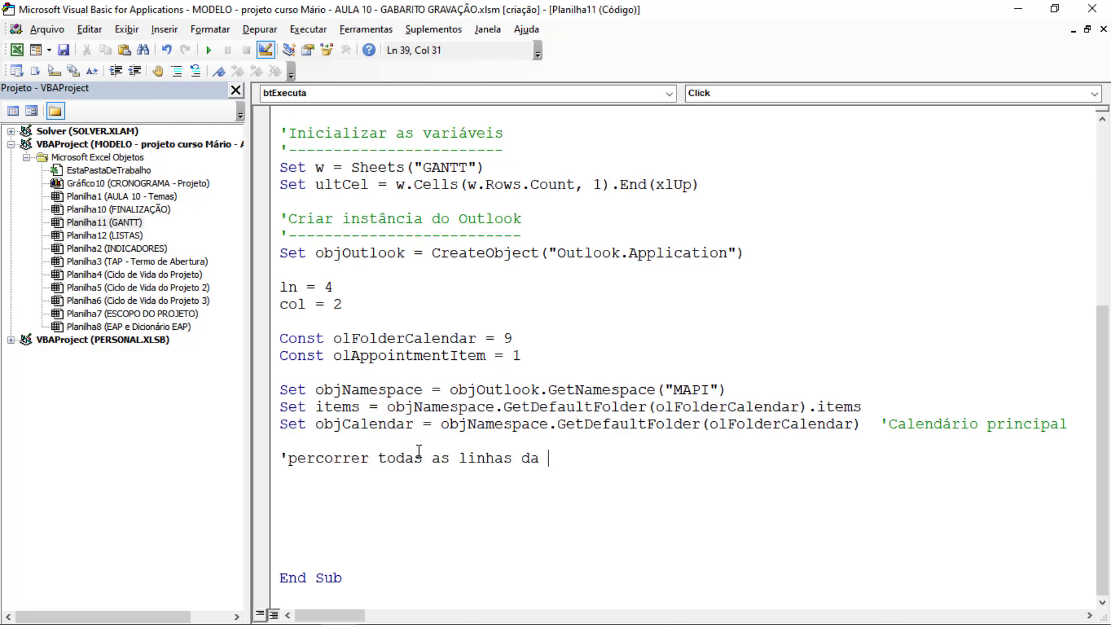
text(planilha)
key(Return)
text('---------)
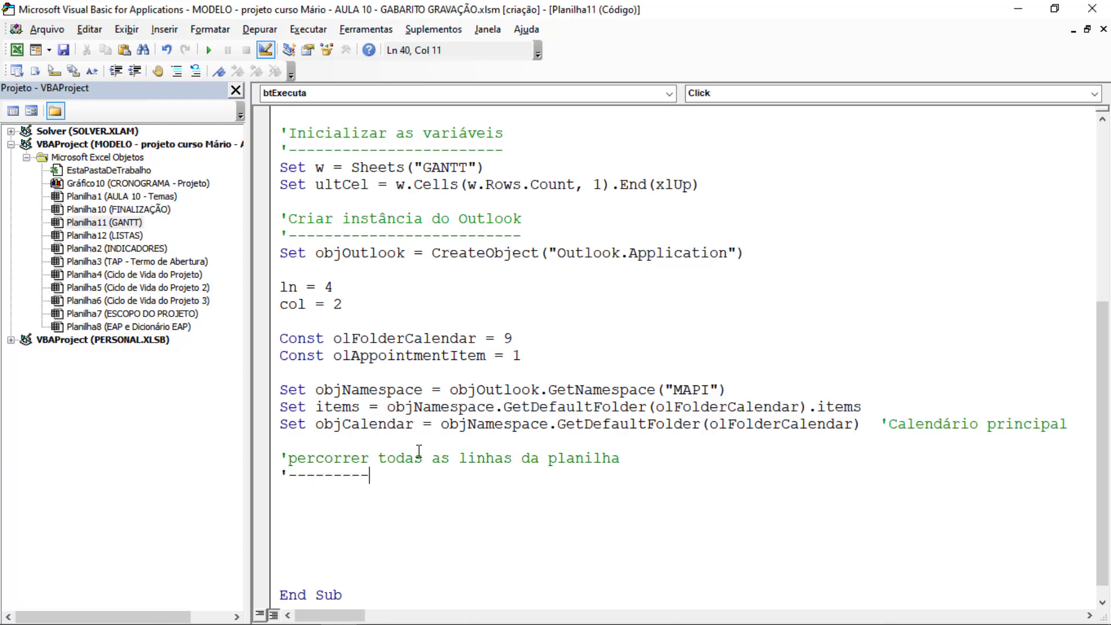
text(----------------------------)
key(Return)
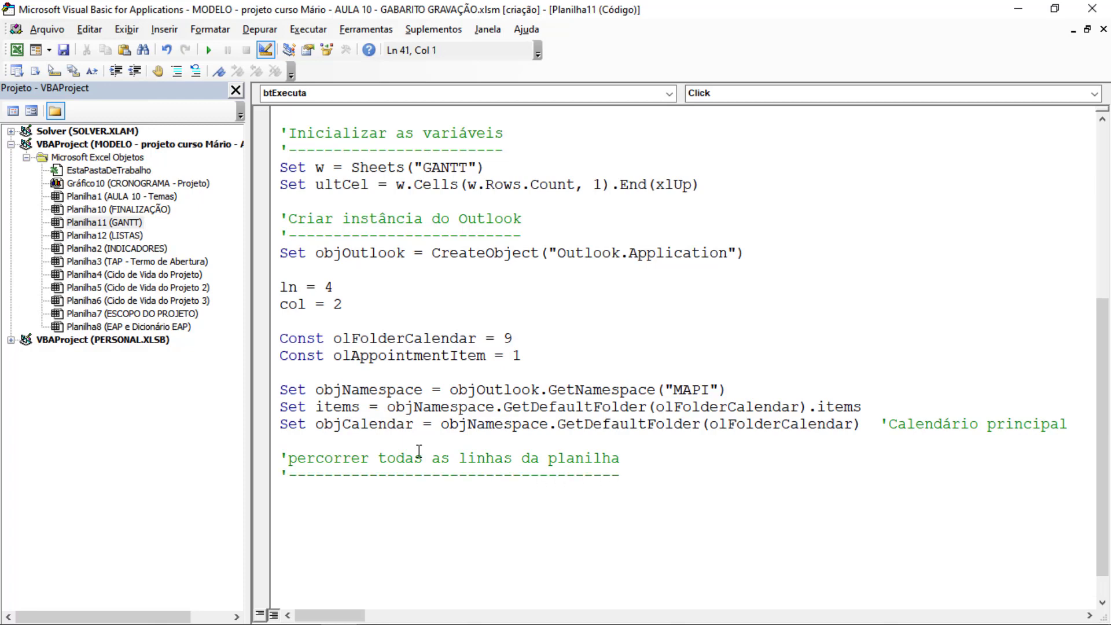
Step: Write a Do While ln <= ultCel.Row ... Loop block with blank lines inside
text(Do W)
text(hile )
text(ln <)
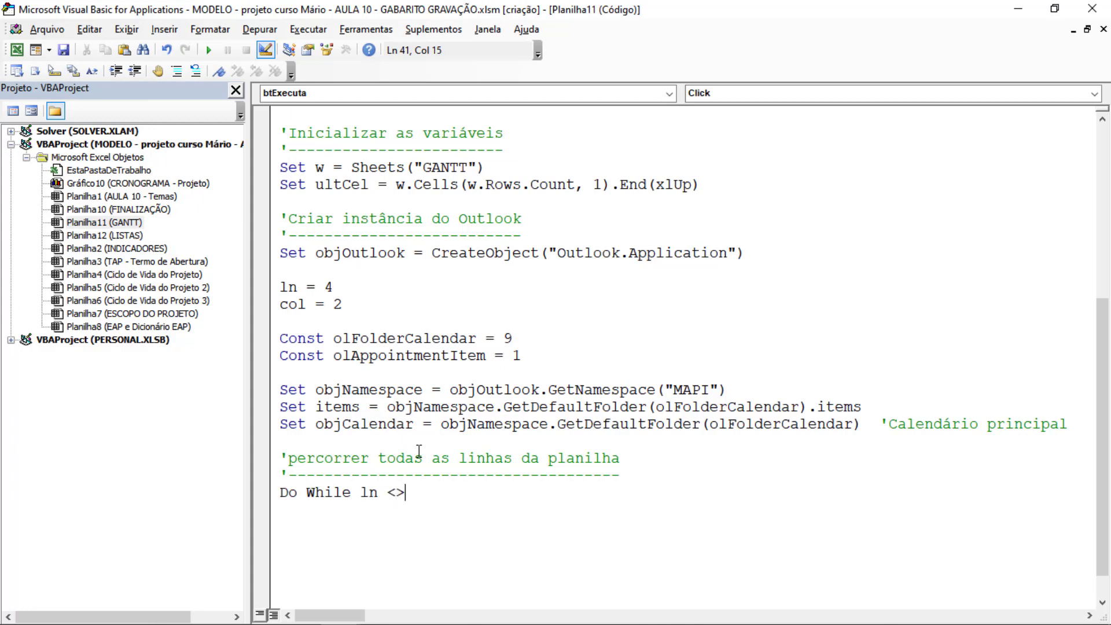
text(= ultc)
text(el.row)
key(Return)
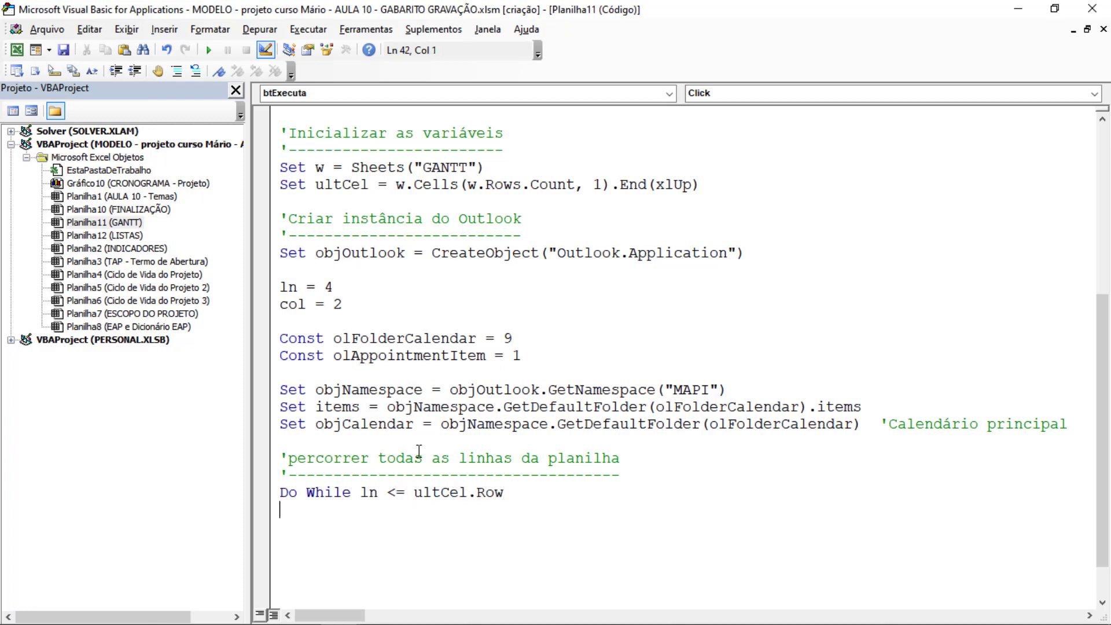
key(Return)
key(Return)
key(Return)
text(loo)
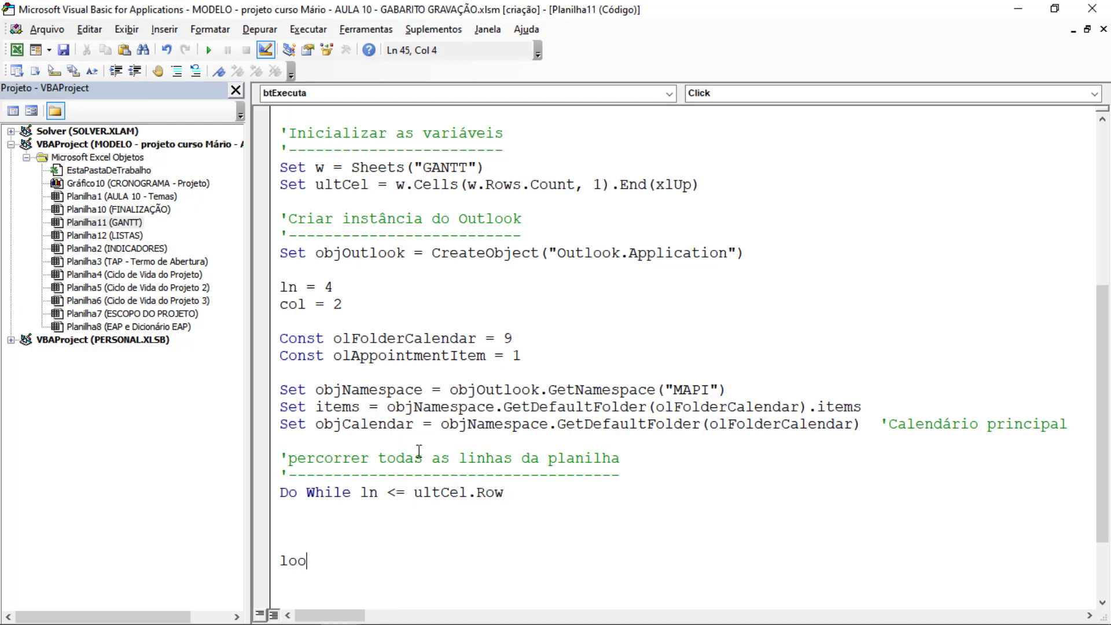
text(p)
scroll(457, 446, down, 2)
drag(291, 408, 294, 456)
click(289, 438)
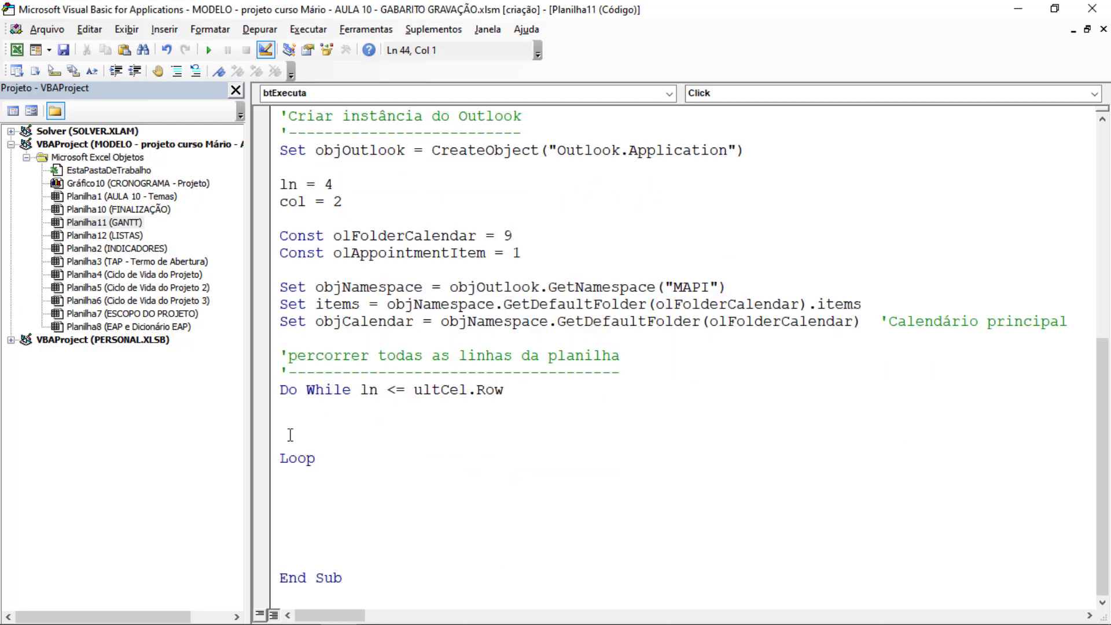
key(Return)
key(Return)
key(Return)
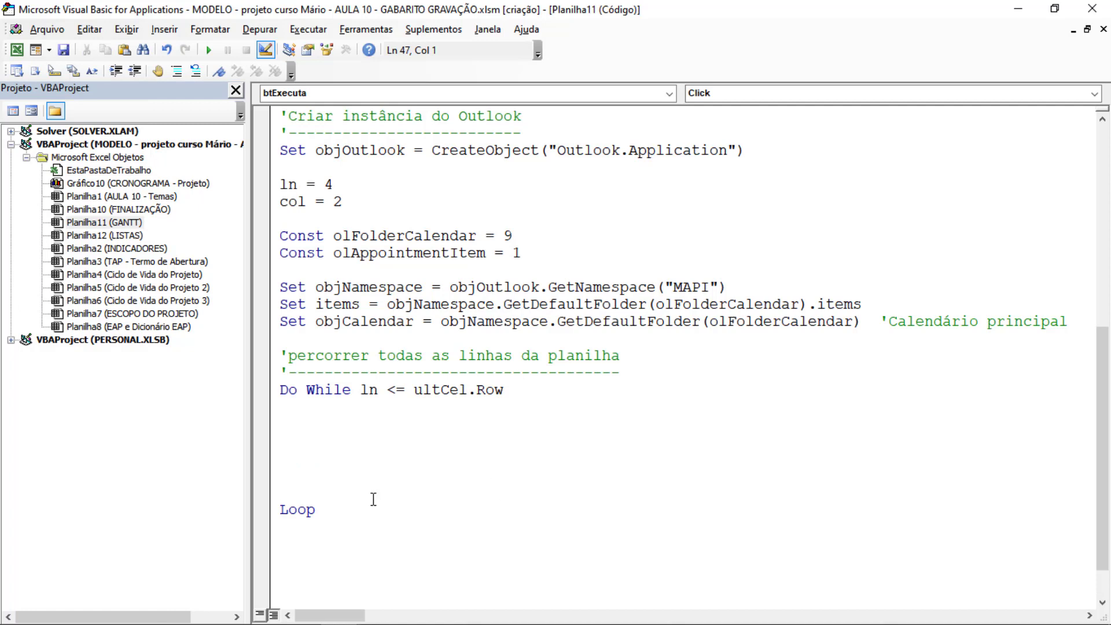
Step: Add the indented counter increment ln = ln + 1 inside the loop
drag(338, 509, 288, 396)
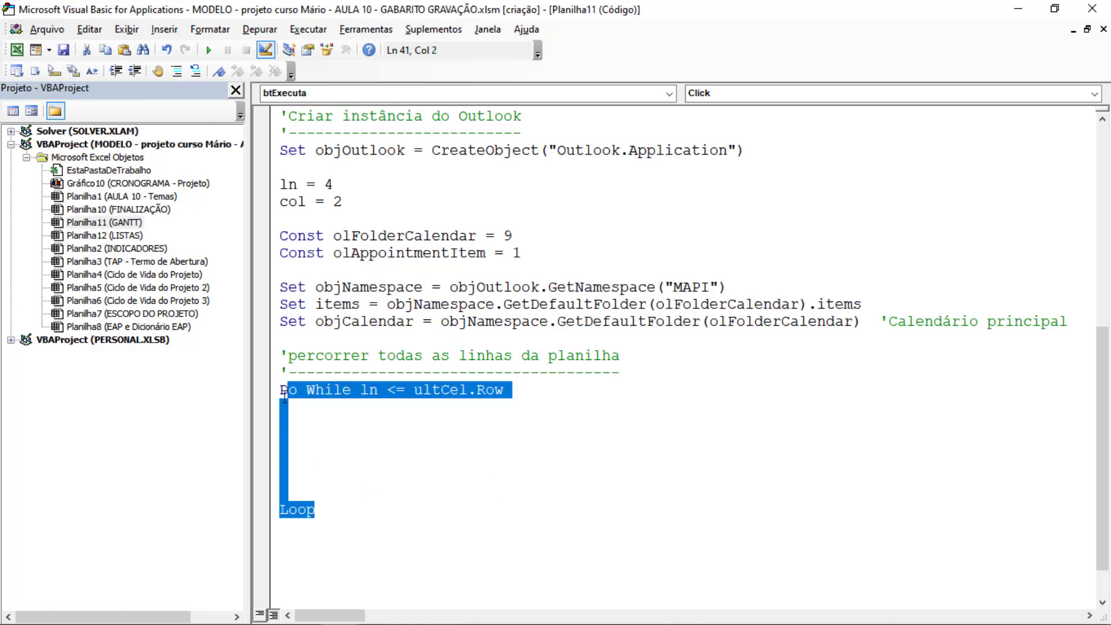
click(333, 397)
click(370, 391)
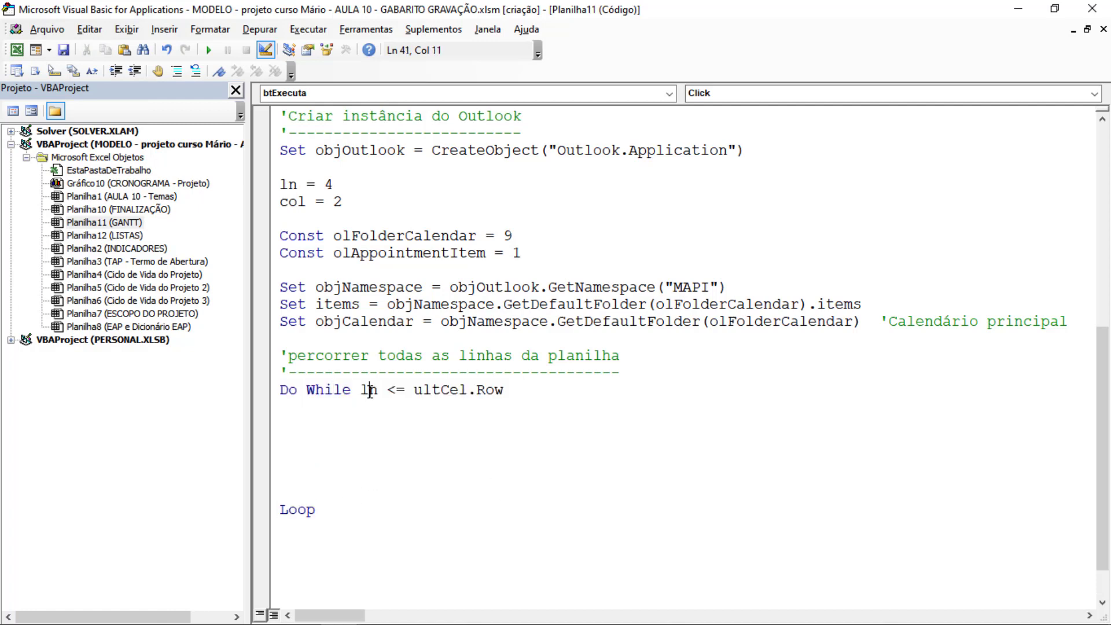
double_click(369, 390)
click(314, 488)
key(Tab)
text(ln = l)
text(n + 1)
key(Return)
key(Up)
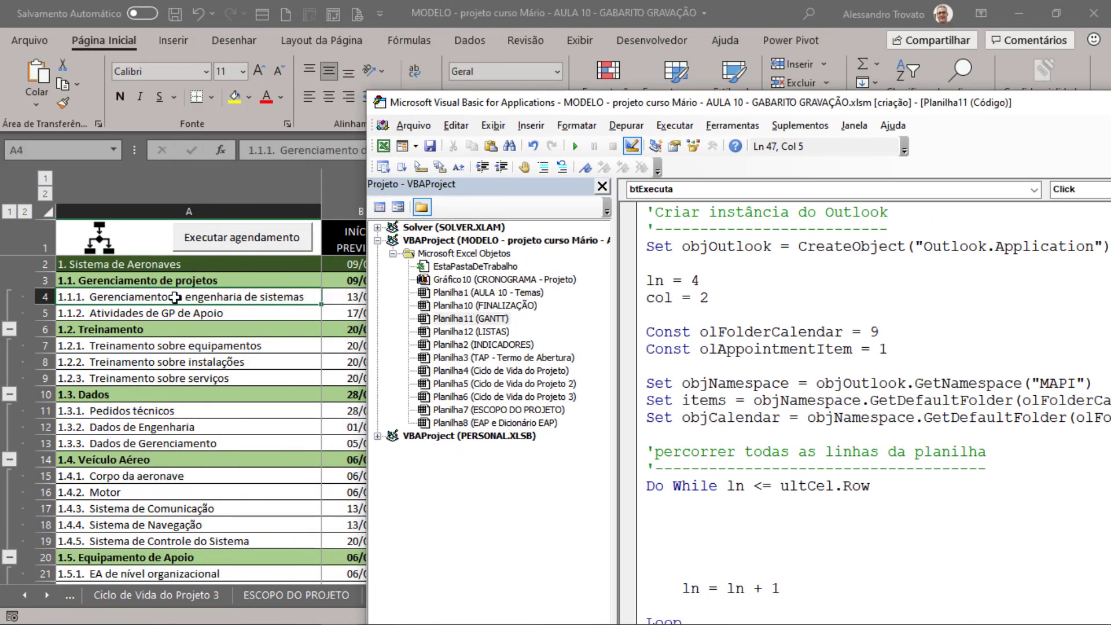
Step: Check the task in cell A5 of the GANTT sheet and return to the macro code
click(174, 297)
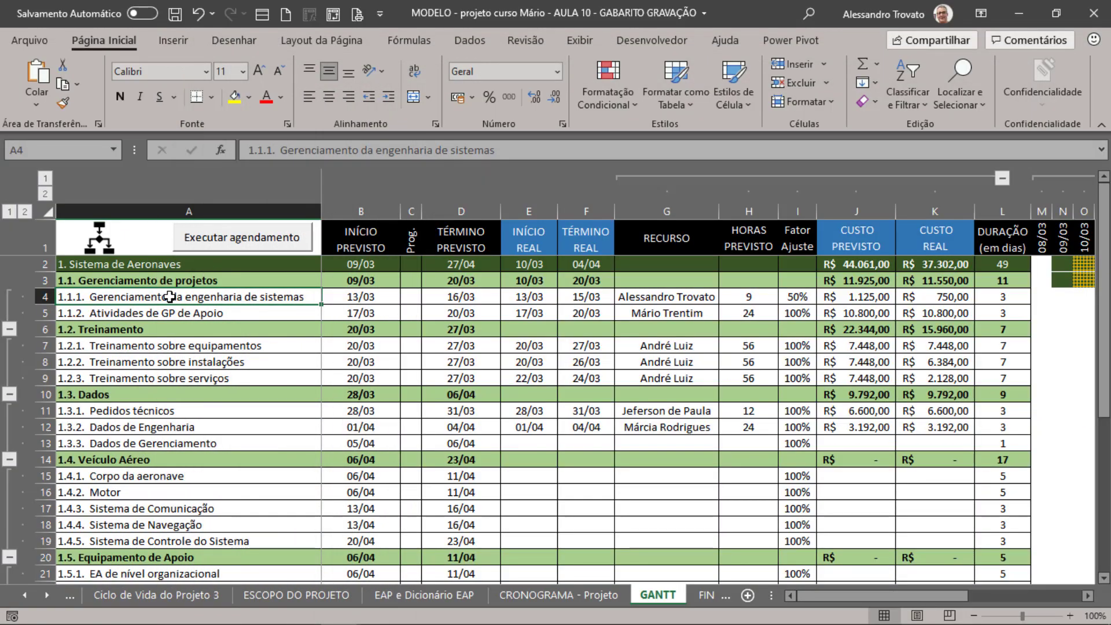
key(alt+F11)
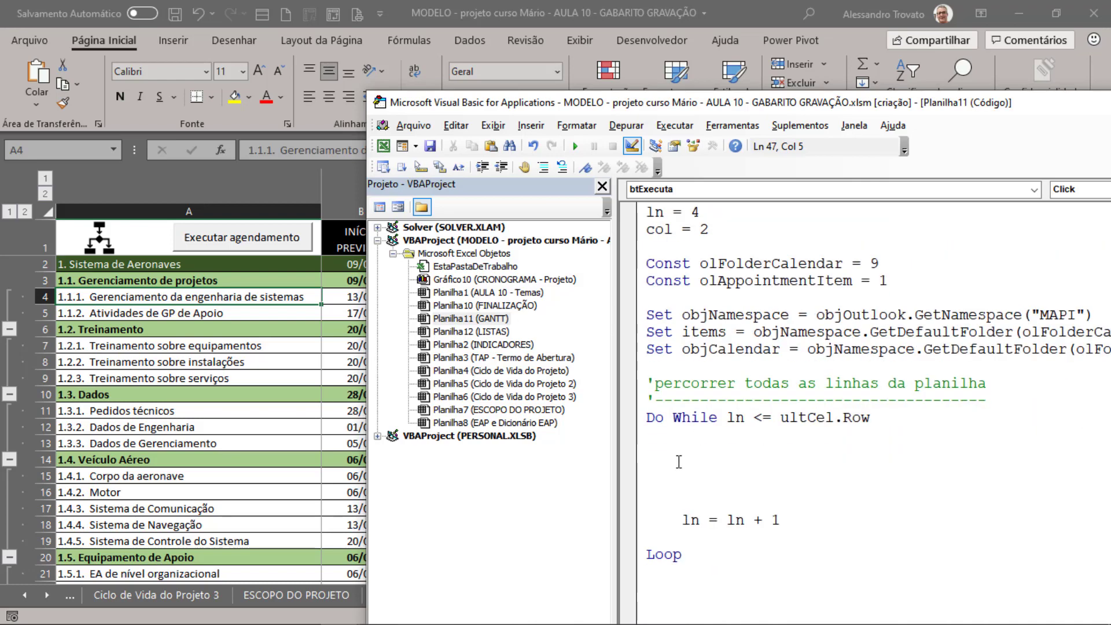
key(alt+F11)
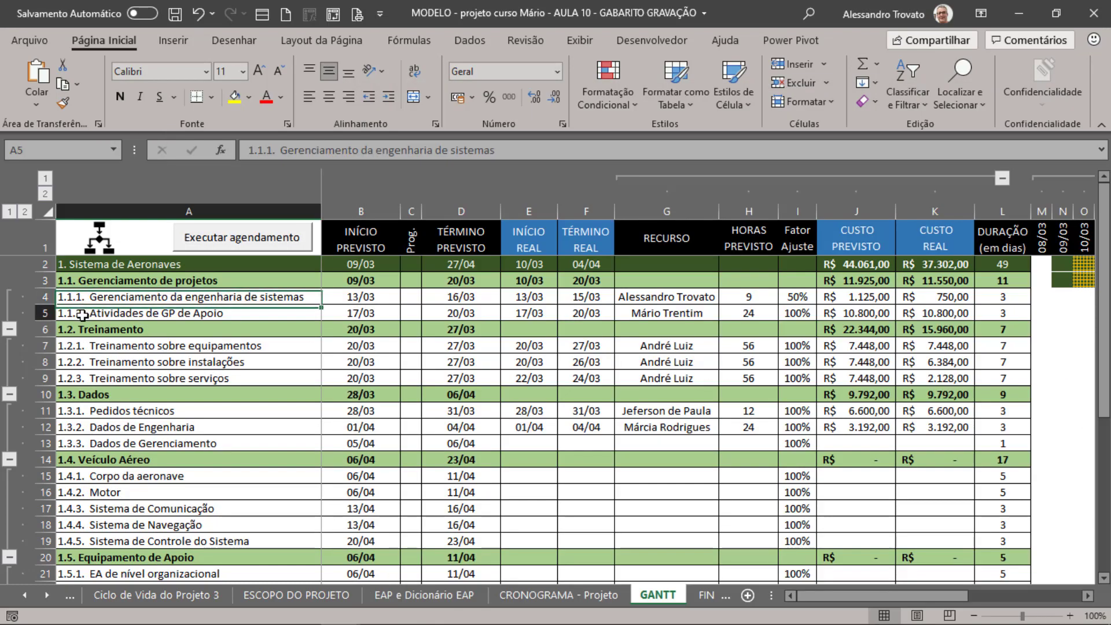
click(85, 313)
key(alt+F11)
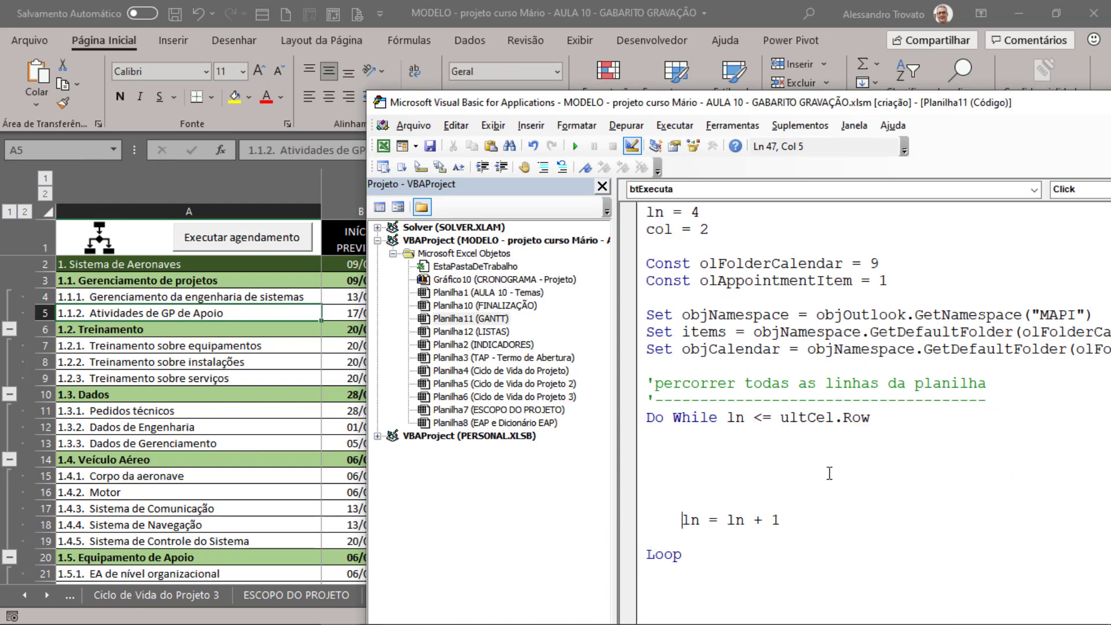
Step: Begin an indented If line inside the loop testing that w.Cells(ln, col + 1) <> "X"
double_click(827, 417)
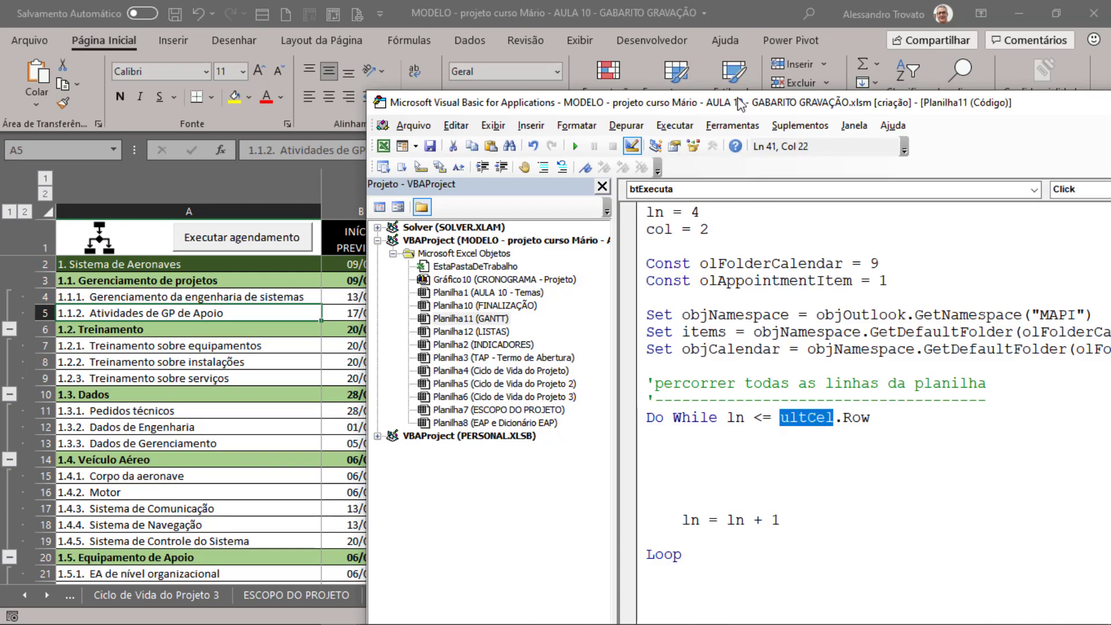
double_click(742, 103)
click(399, 350)
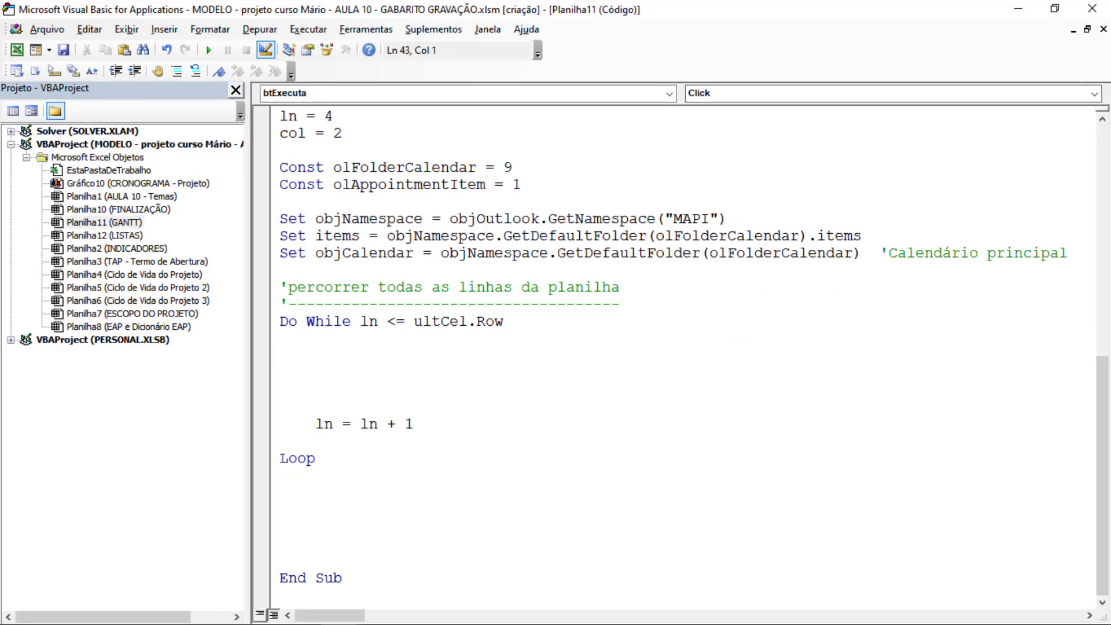
key(Tab)
text(if w.cell)
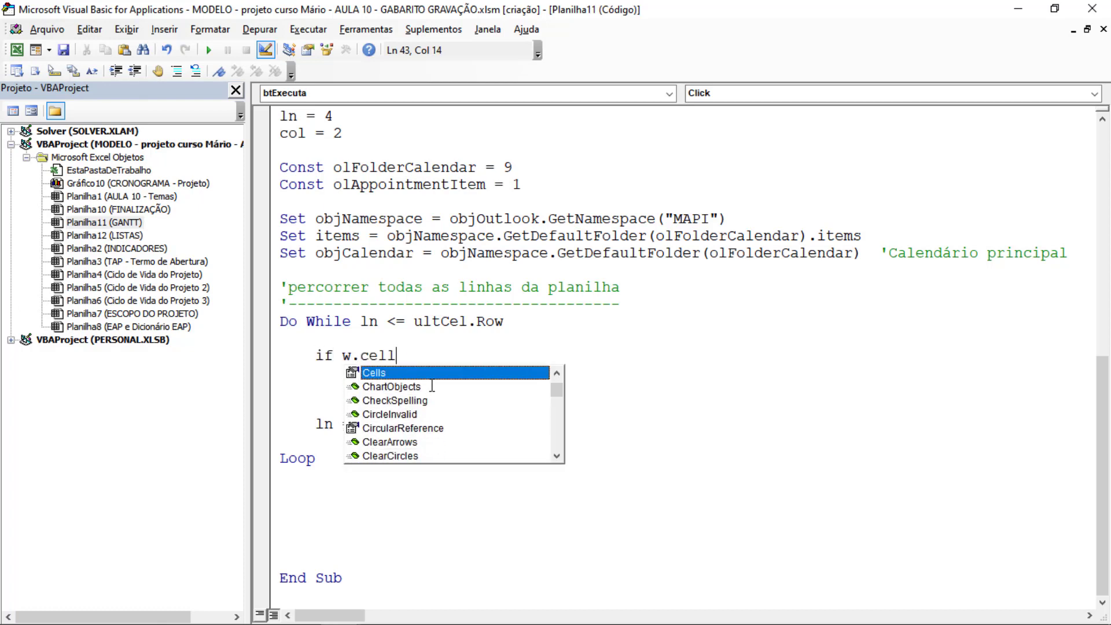
text(()
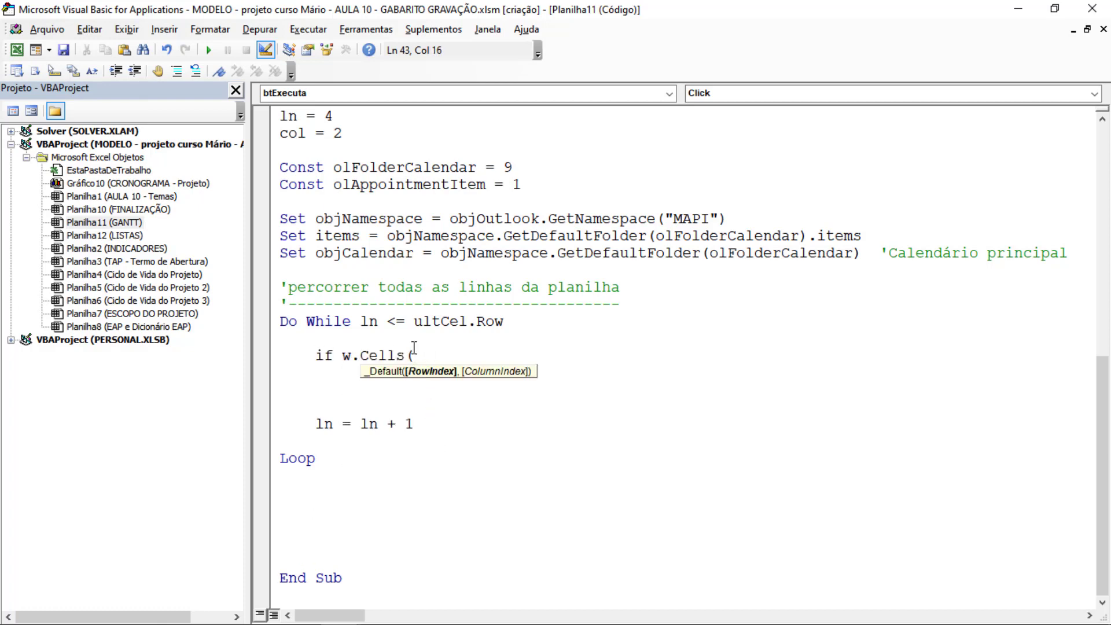
text(l)
text(n, col +)
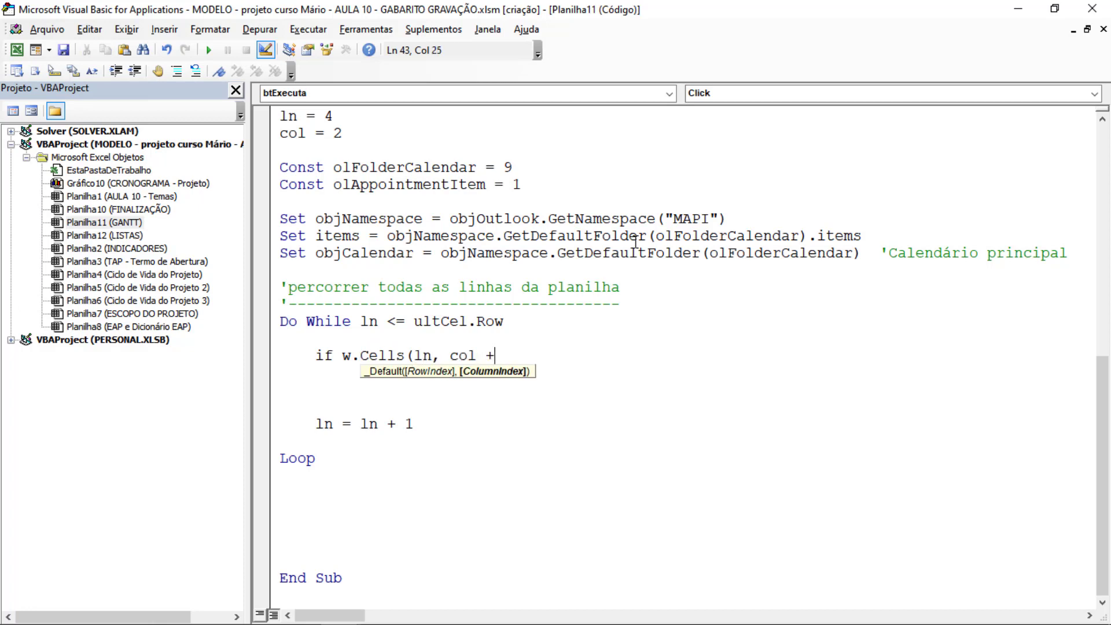
text( 1) <>)
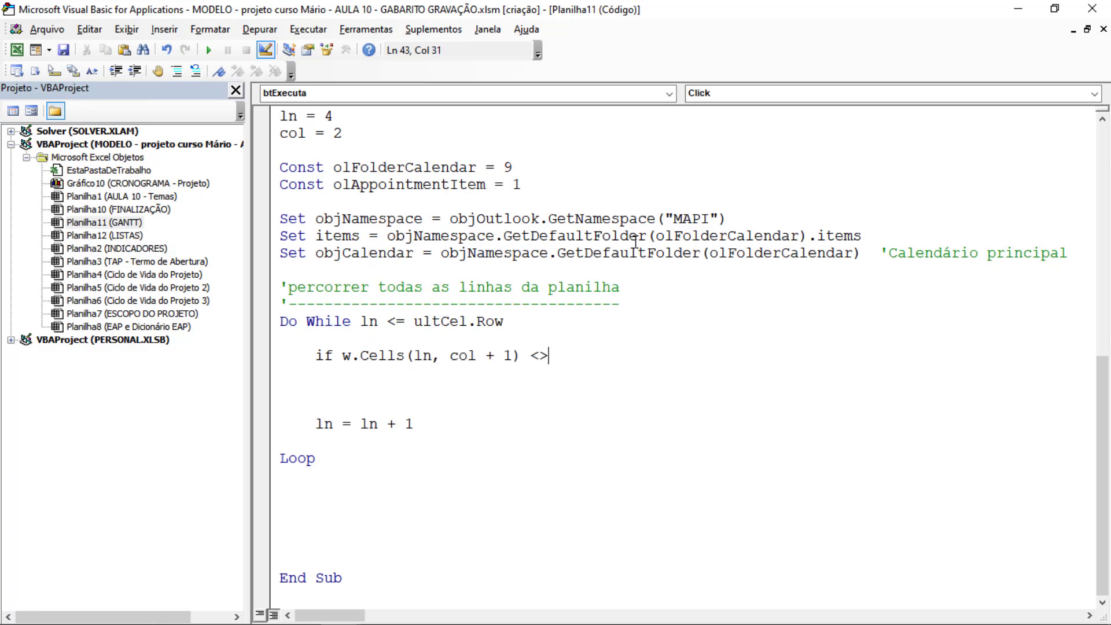
text( "X)
drag(391, 16, 546, 373)
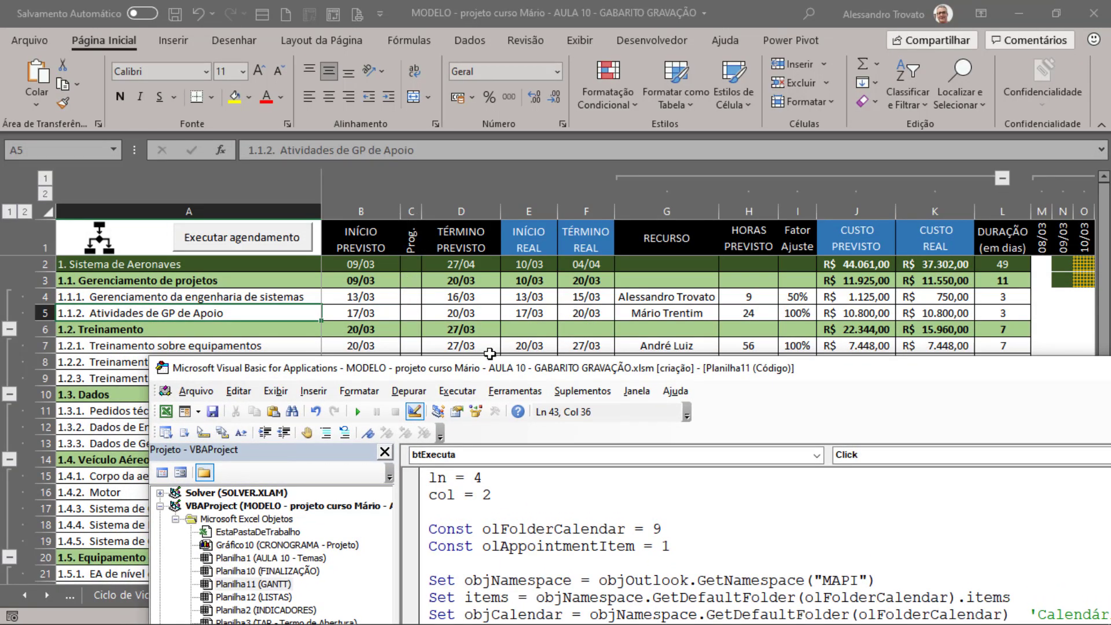
drag(500, 378, 500, 374)
double_click(459, 364)
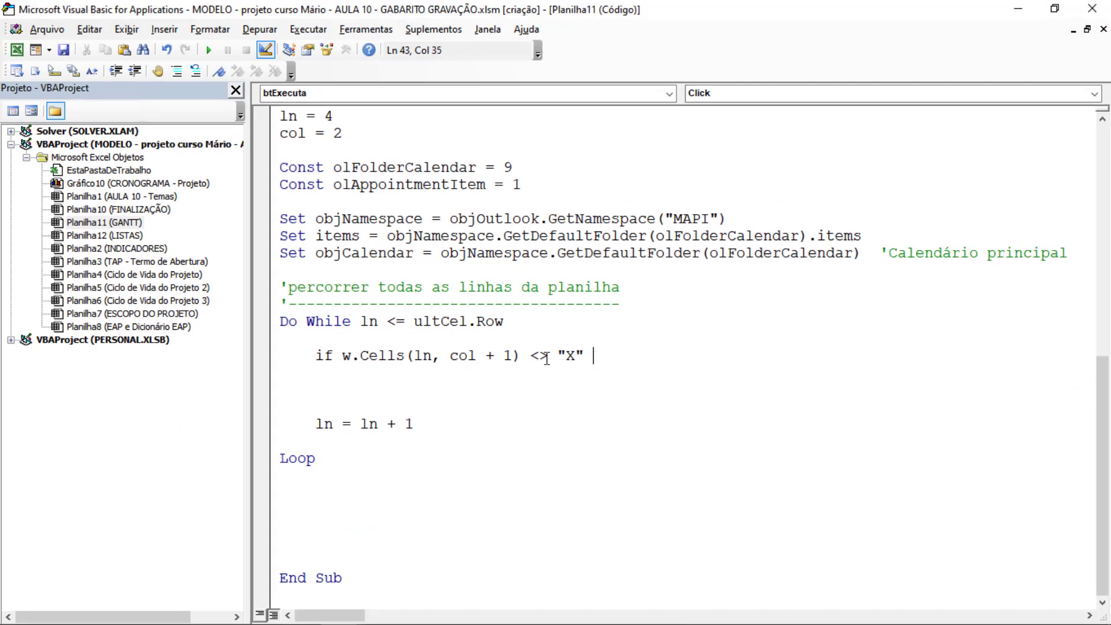
Step: Complete the If condition with And w.Cells(ln, col) >= Date Then
drag(591, 355, 346, 358)
click(452, 358)
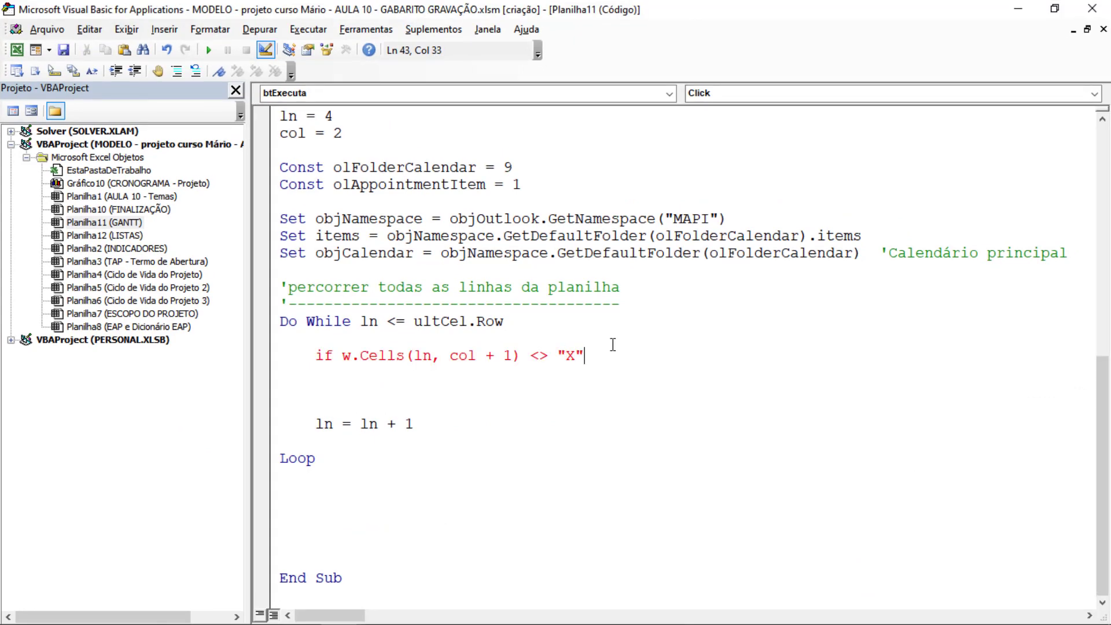
click(554, 376)
click(554, 379)
double_click(541, 355)
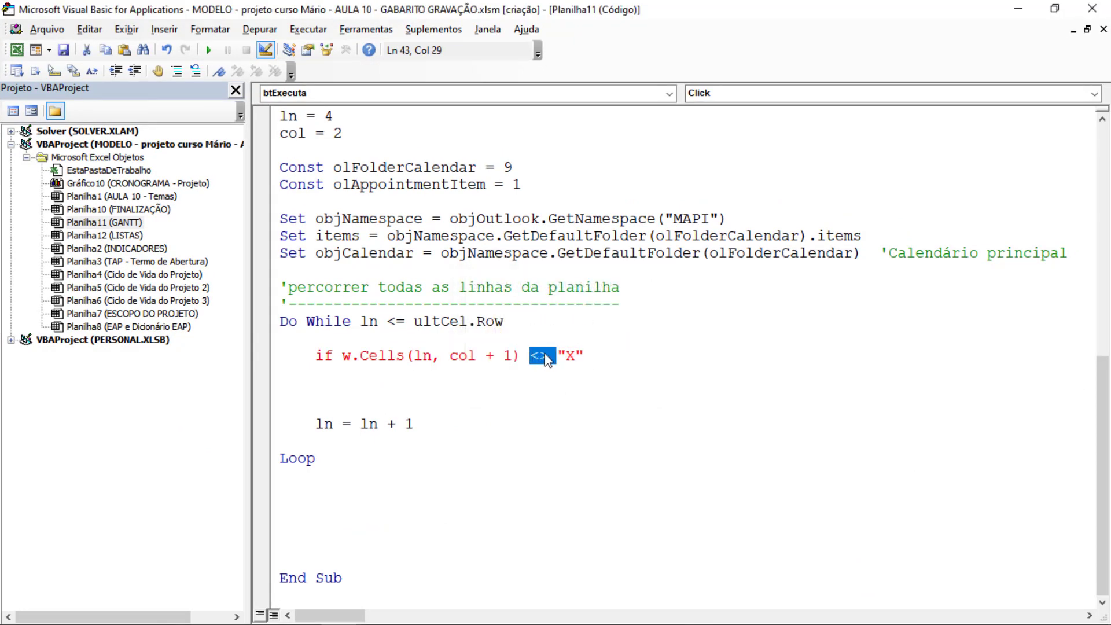
click(607, 358)
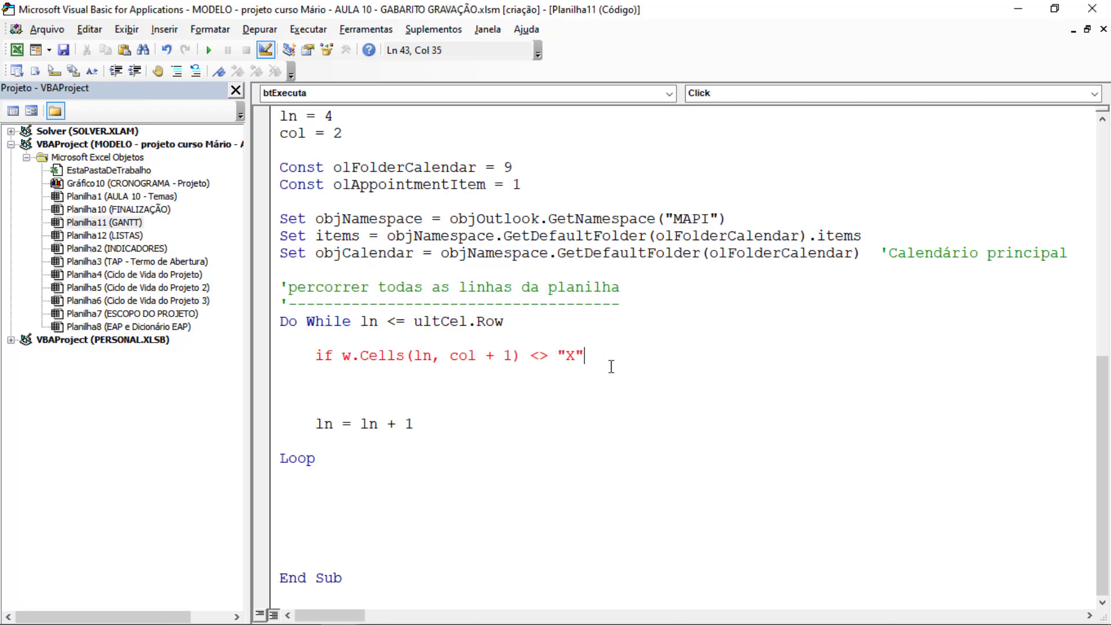
text( and )
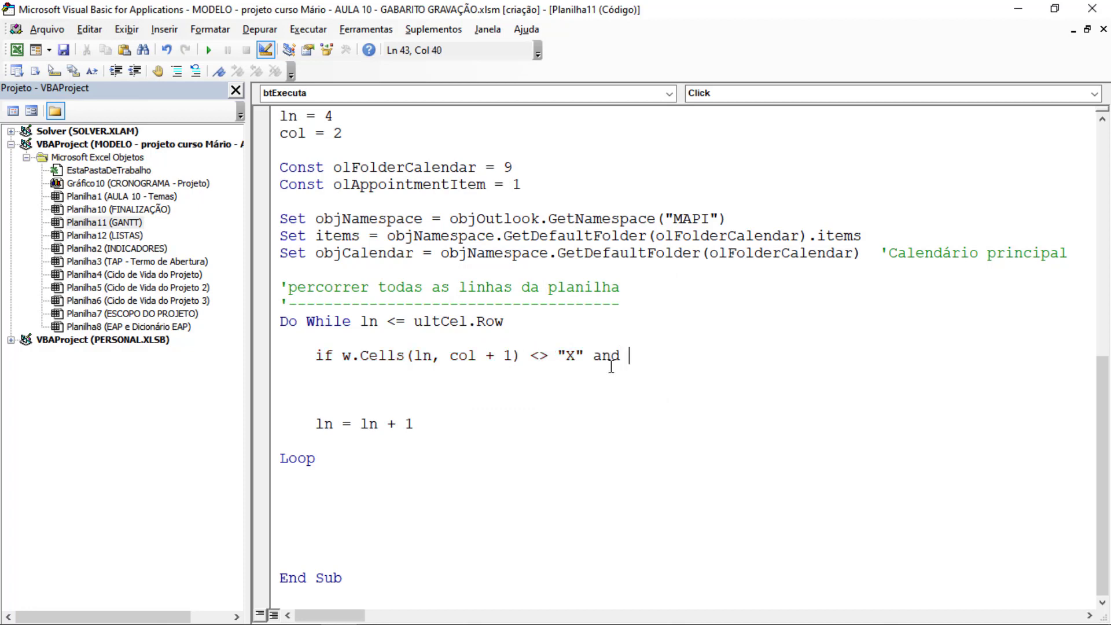
text(w.cells(ln)
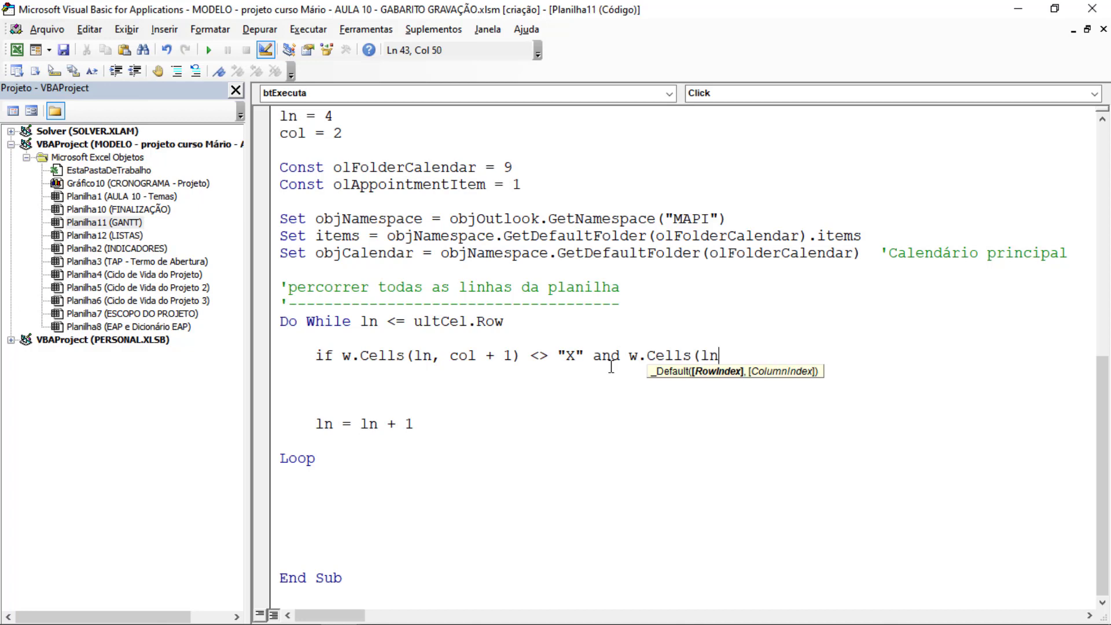
text(, 2))
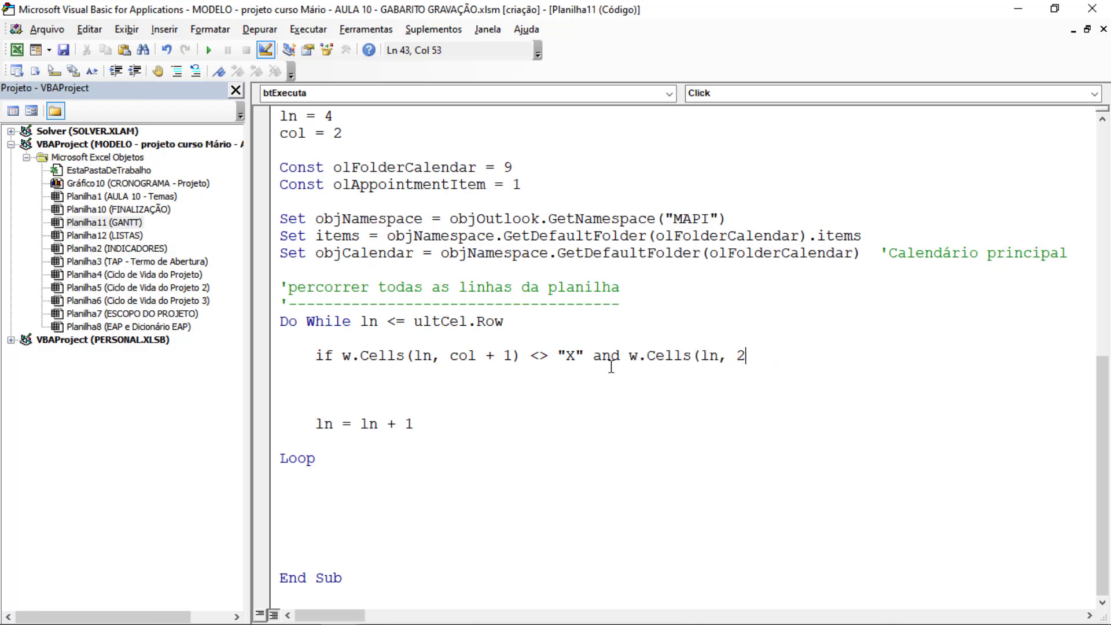
key(BackSpace)
text(col))
text( >= date )
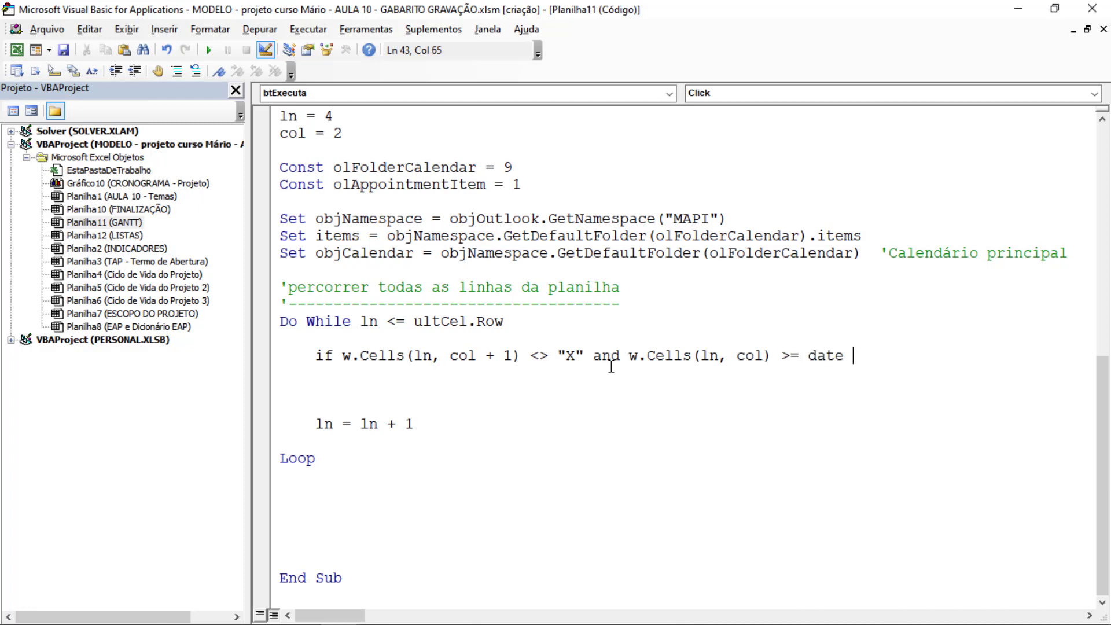
text(then)
Step: Close the block with End If, leaving an indented blank line inside it
key(Down)
key(Return)
key(Return)
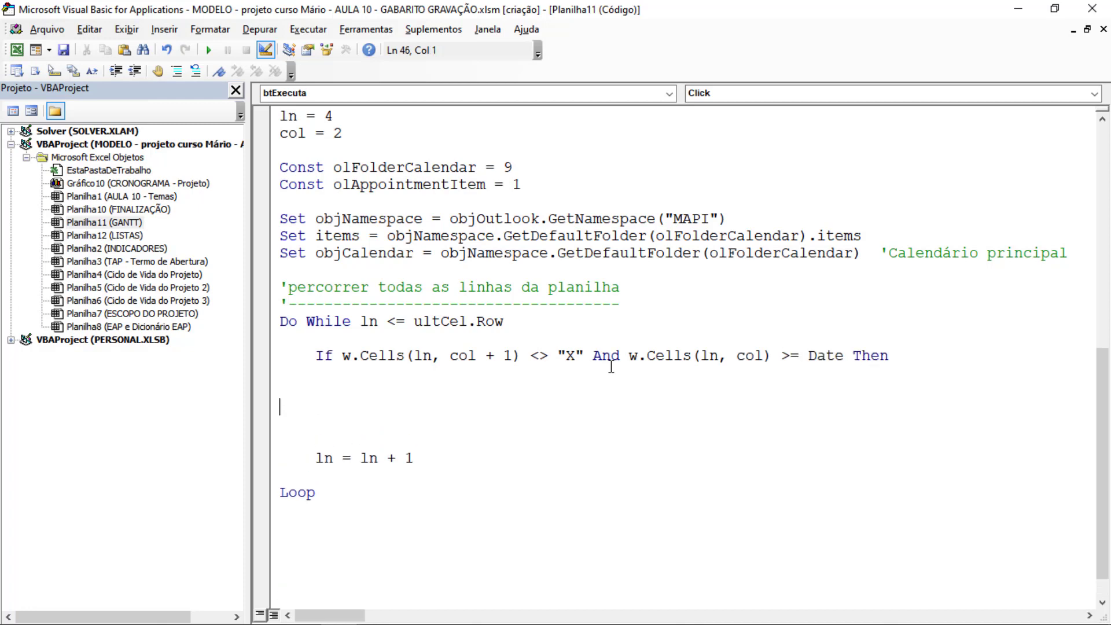
key(Tab)
text(endci)
key(BackSpace)
key(BackSpace)
text(if)
key(Up)
key(Up)
key(Return)
key(Return)
key(Tab)
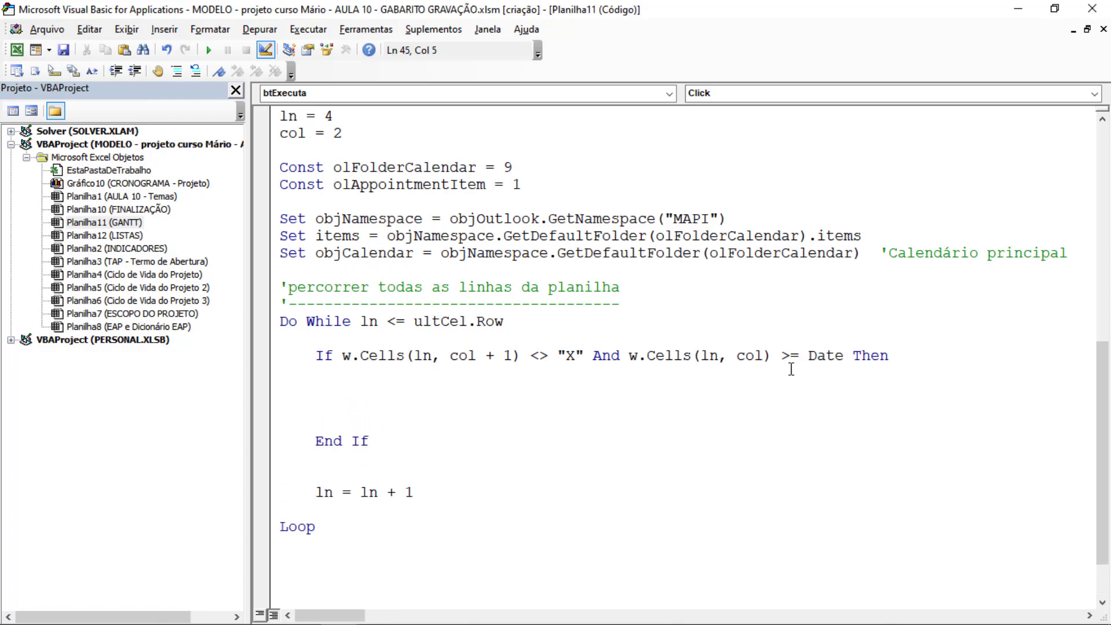
Step: Review the >= Date comparison and bring up the Immediate window with Ctrl+G
drag(781, 355, 799, 356)
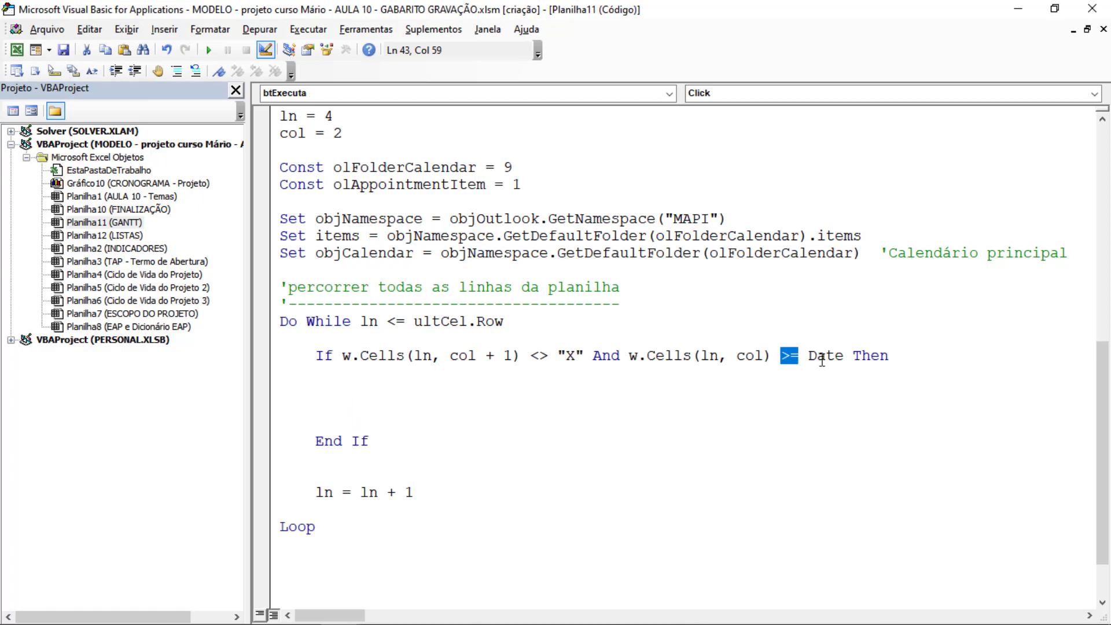
double_click(821, 355)
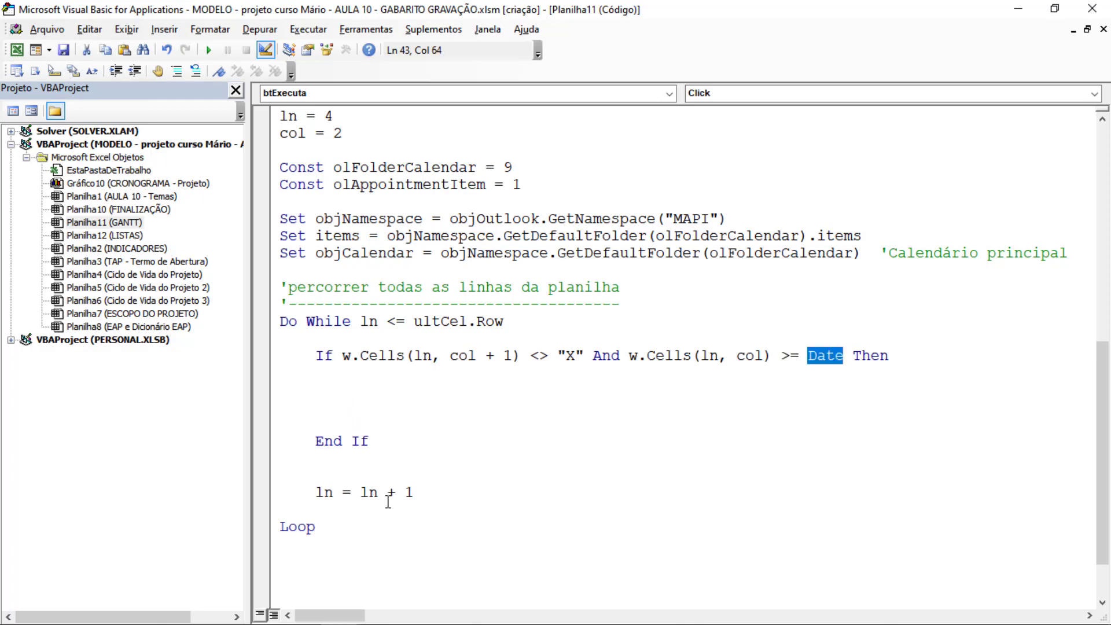
key(ctrl+g)
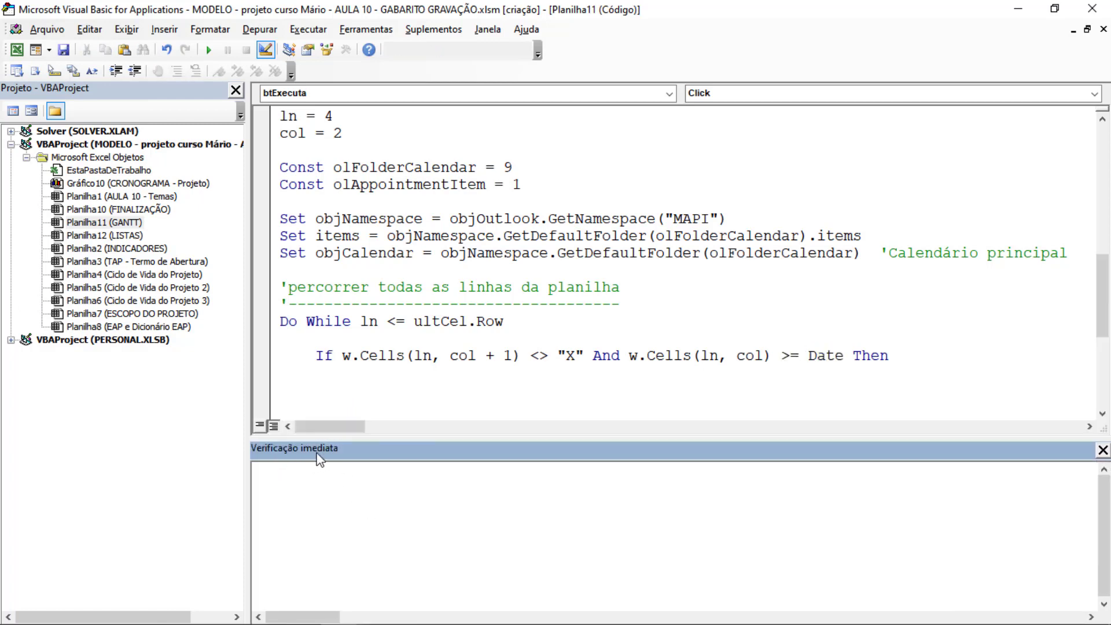
Step: Evaluate ? date in the Immediate window, which returns 04/04/2021
text(? )
text(date)
key(Return)
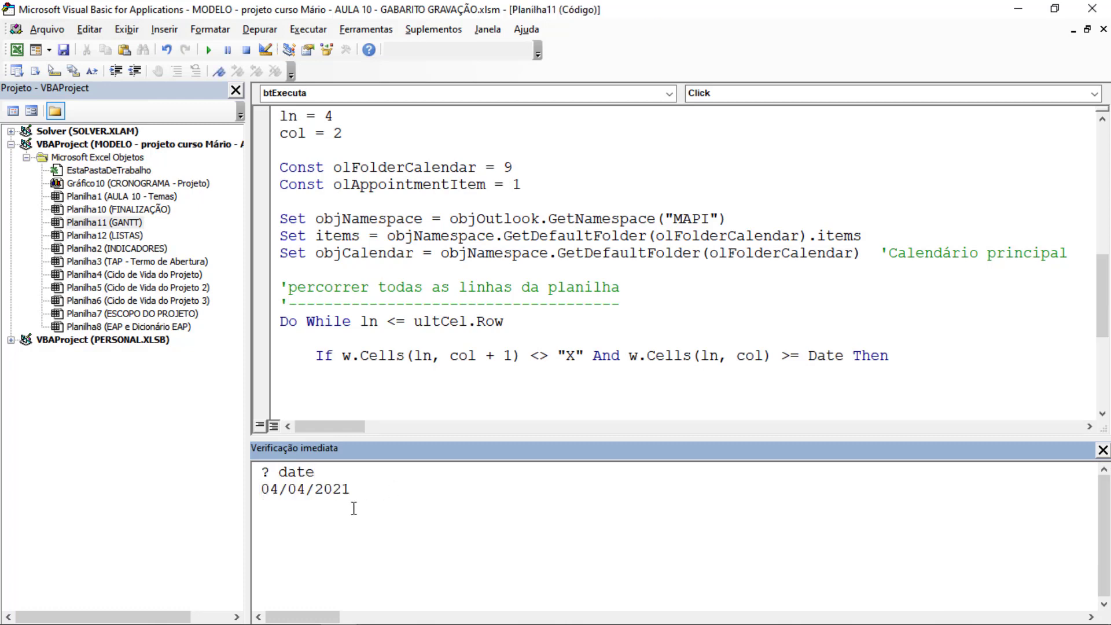
drag(350, 490, 258, 482)
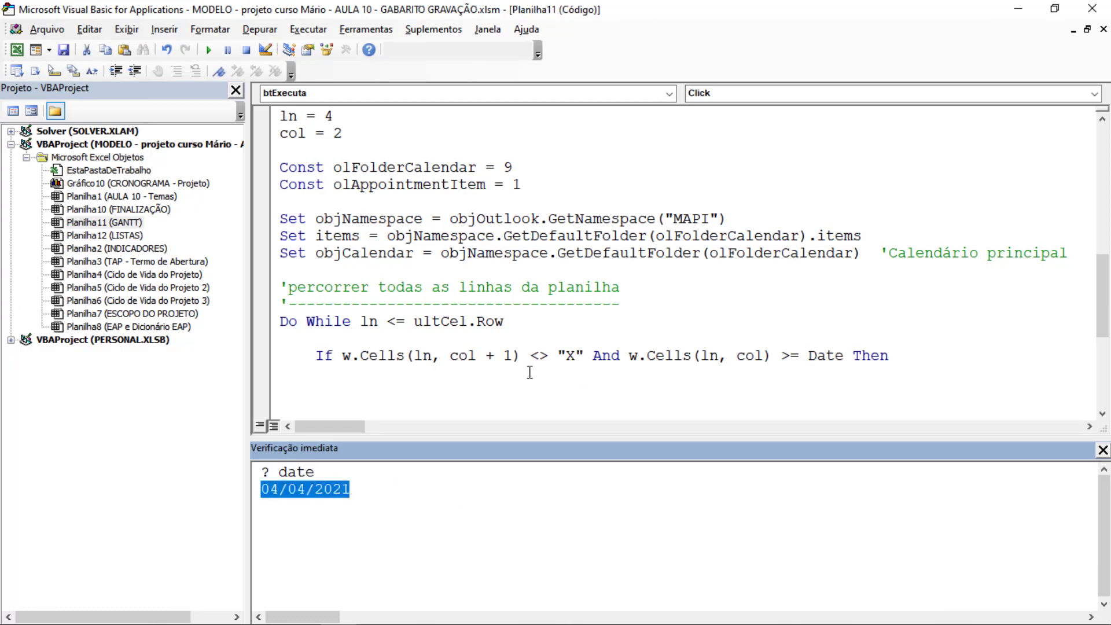
scroll(529, 372, down, 3)
Step: Add an indented empty line inside the If block and review both conditions
click(384, 221)
key(Return)
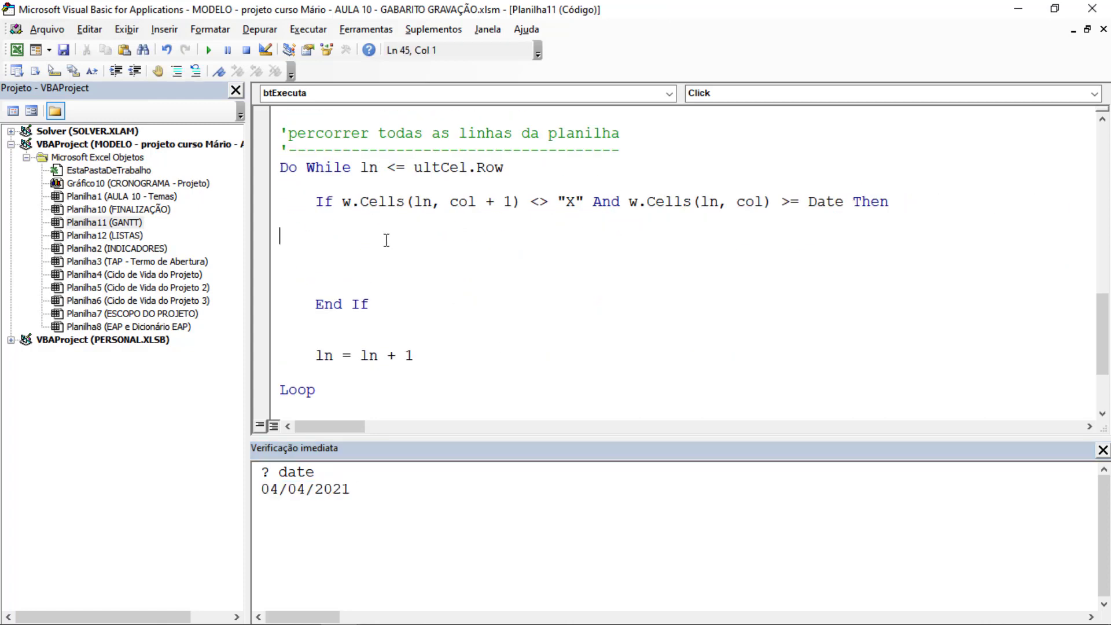
key(Tab)
key(Tab)
drag(345, 206, 593, 202)
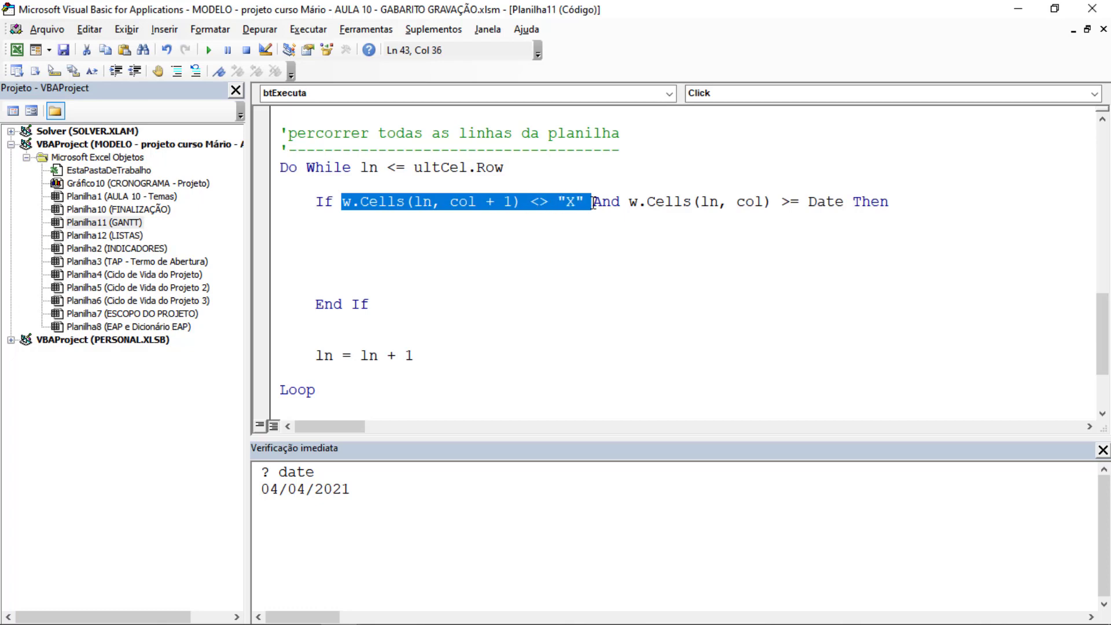
drag(843, 203, 640, 202)
click(640, 204)
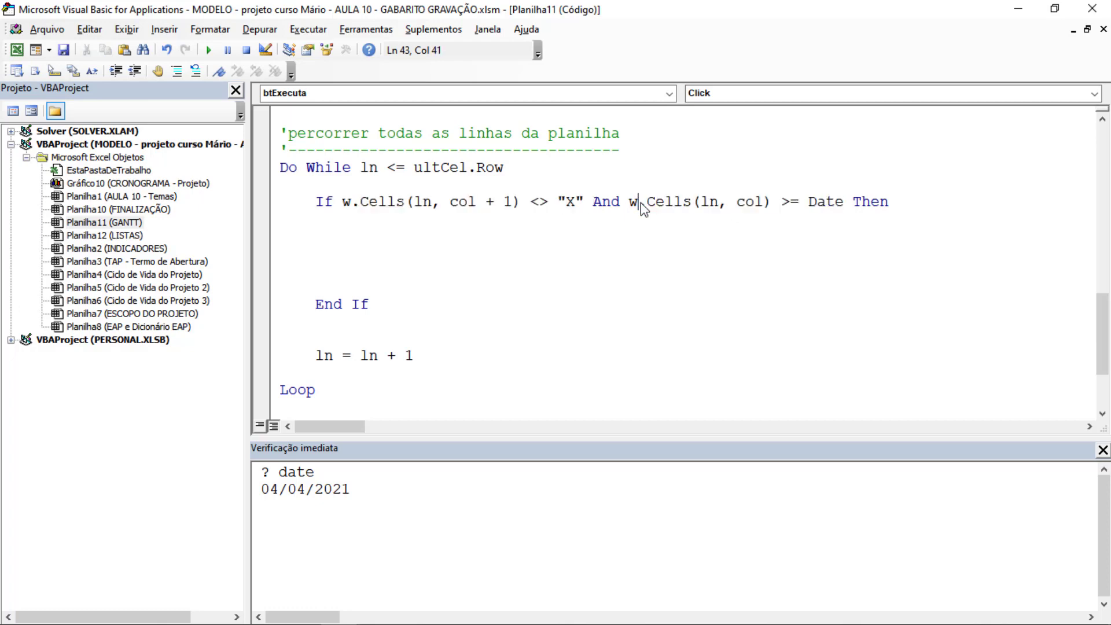
mouse_move(343, 203)
mouse_down()
mouse_move(824, 192)
mouse_move(845, 201)
mouse_up()
click(409, 233)
Step: Add Set objApt = objCalendar.Items.Add(olAppointmentItem) inside the If block
text(set o)
text(bjApt)
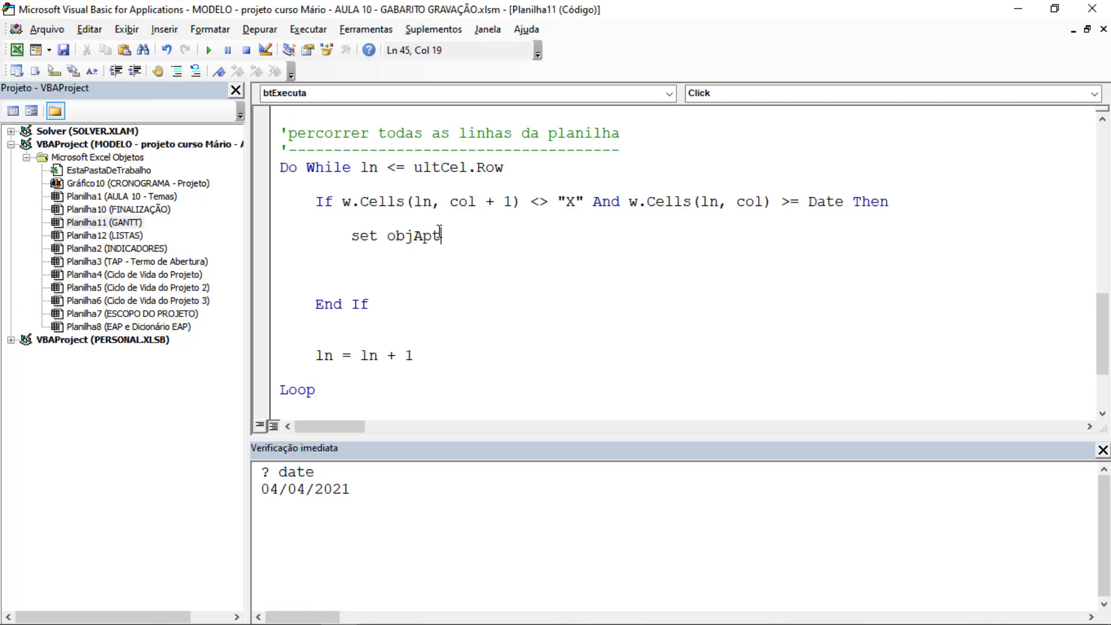
text( = )
text(obj)
text(Calendar)
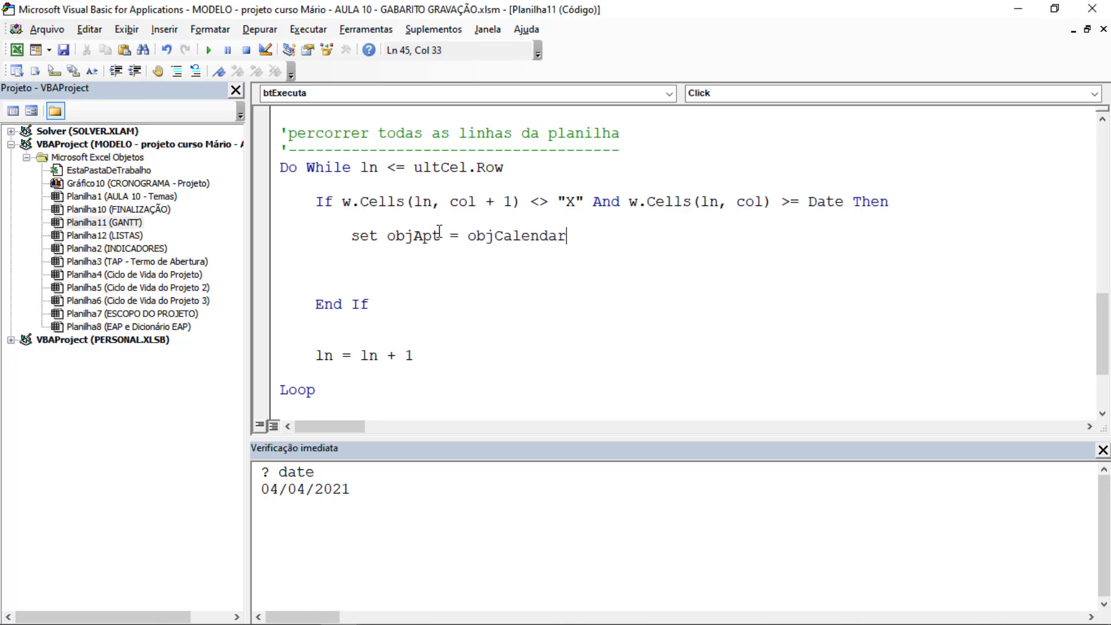
text(.Items)
text(.Add()
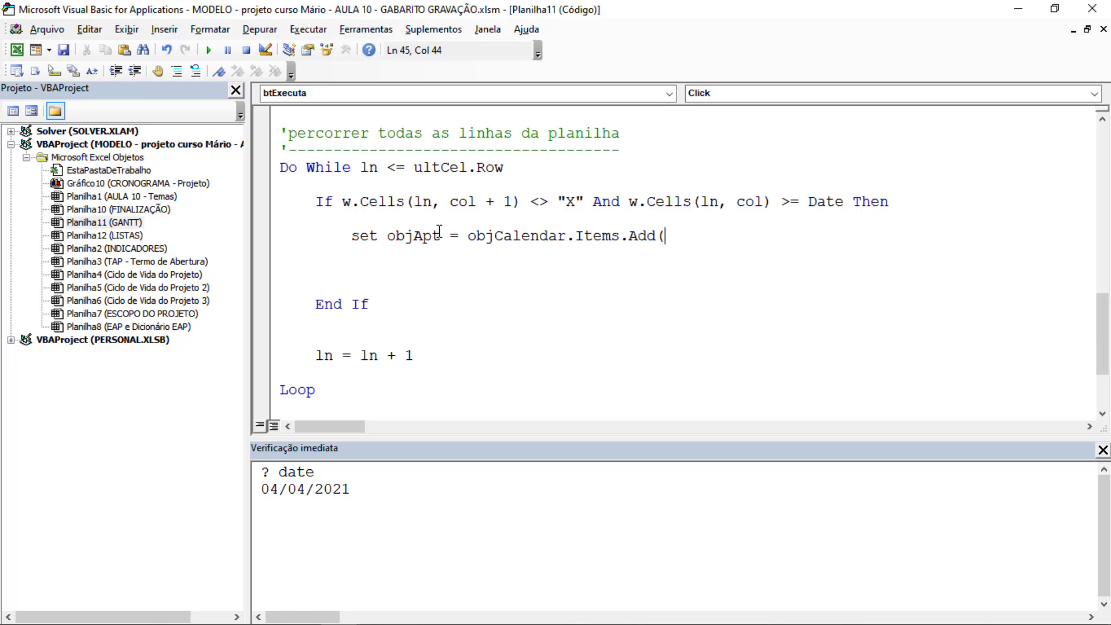
text(olAppointmentItem)
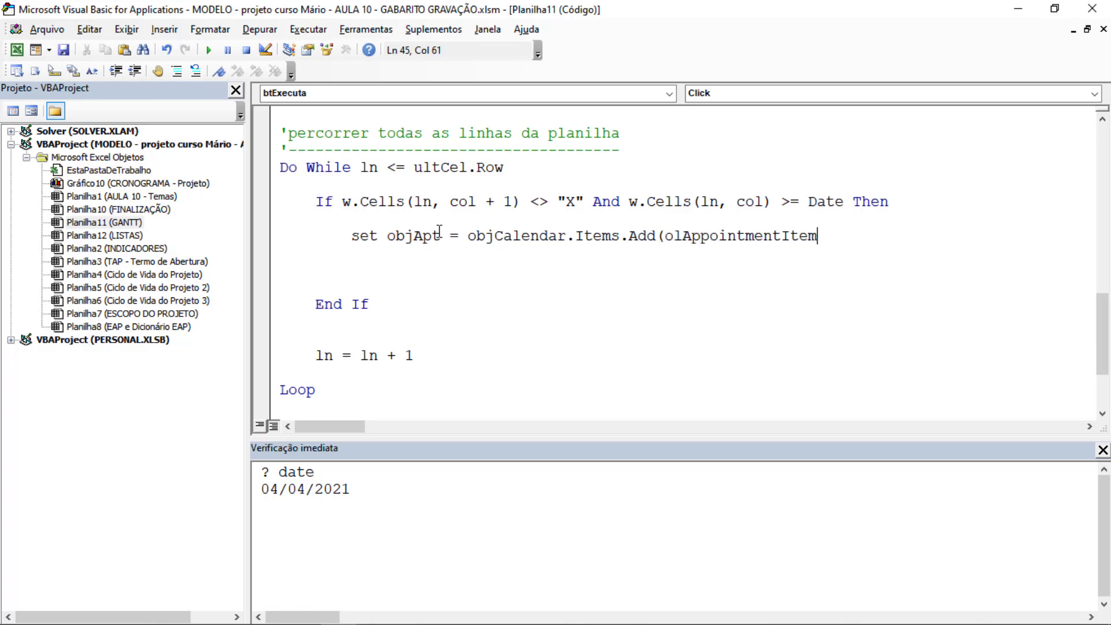
text())
key(Return)
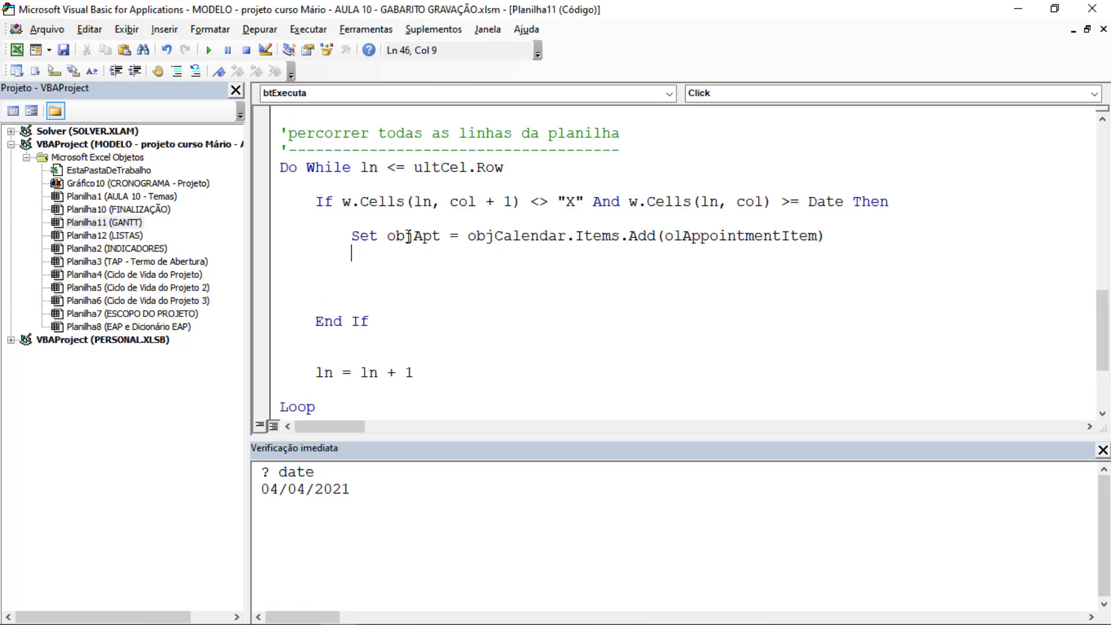
drag(358, 236, 351, 254)
click(771, 237)
double_click(428, 237)
click(426, 239)
Step: Start a vHorarioEnvio assignment, discarding a half-written LISTAS range reference for empty quotes
text(Ho)
key(ctrl+space)
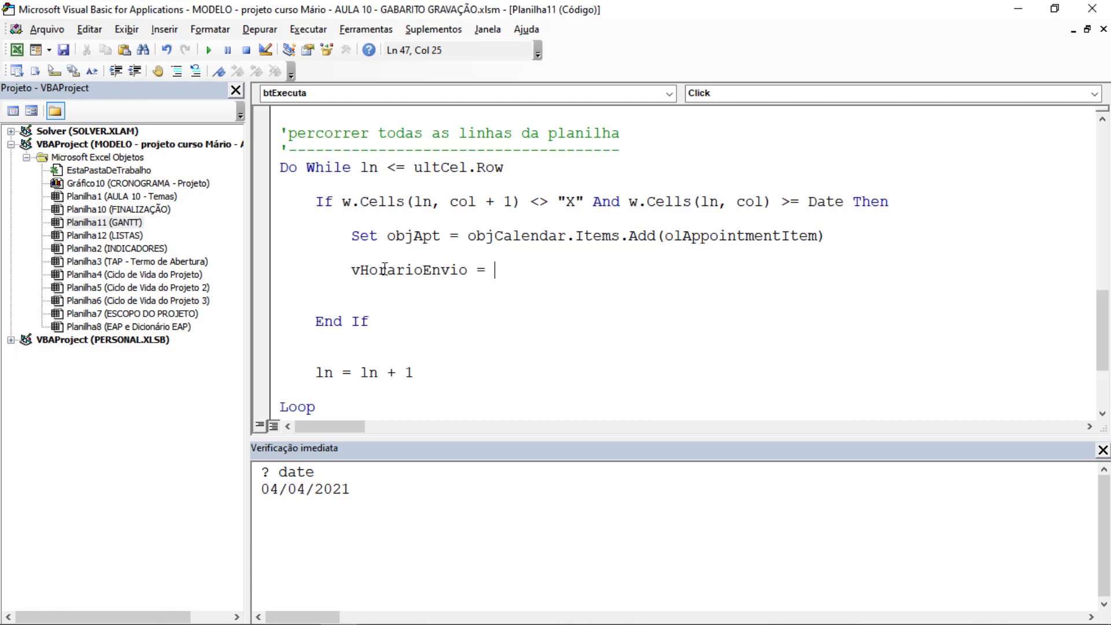
text(Sheets("L)
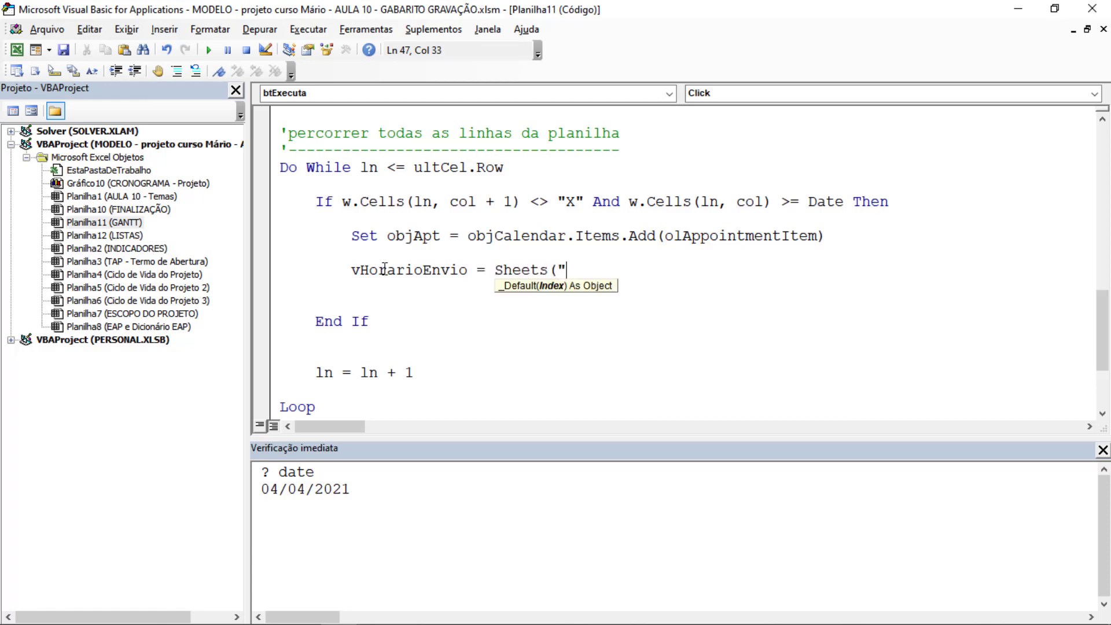
text(ISTAS").RAN)
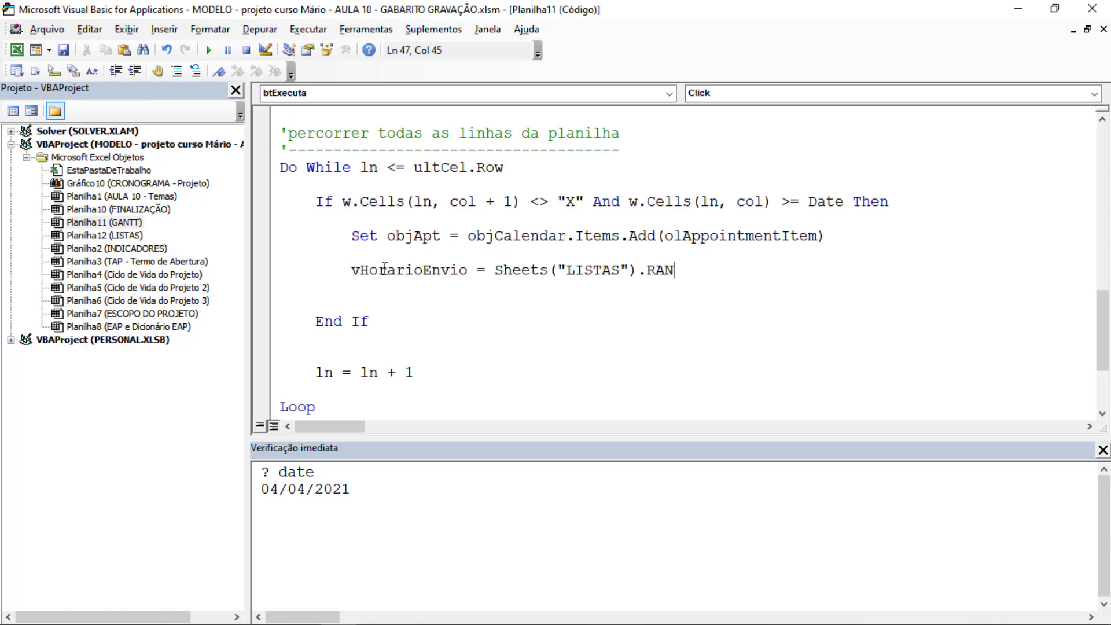
text(GE(")
key(BackSpace)
key(BackSpace)
key(BackSpace)
key(BackSpace)
key(BackSpace)
key(BackSpace)
key(BackSpace)
key(BackSpace)
key(BackSpace)
text("")
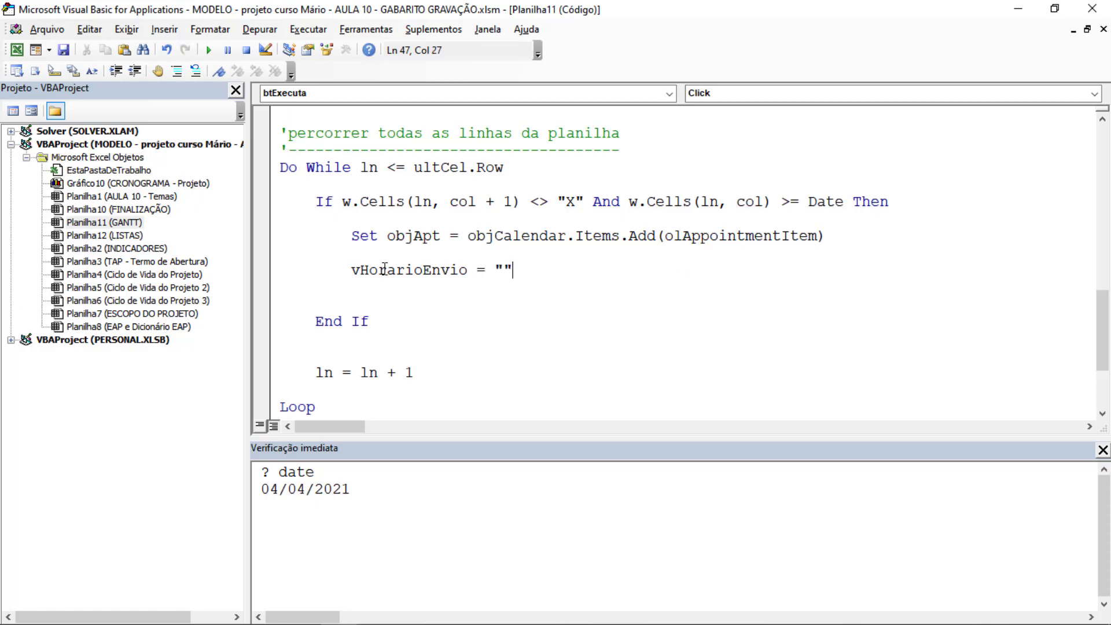
Step: Set vHorarioEnvio to the fixed time "09:00:00"
double_click(427, 272)
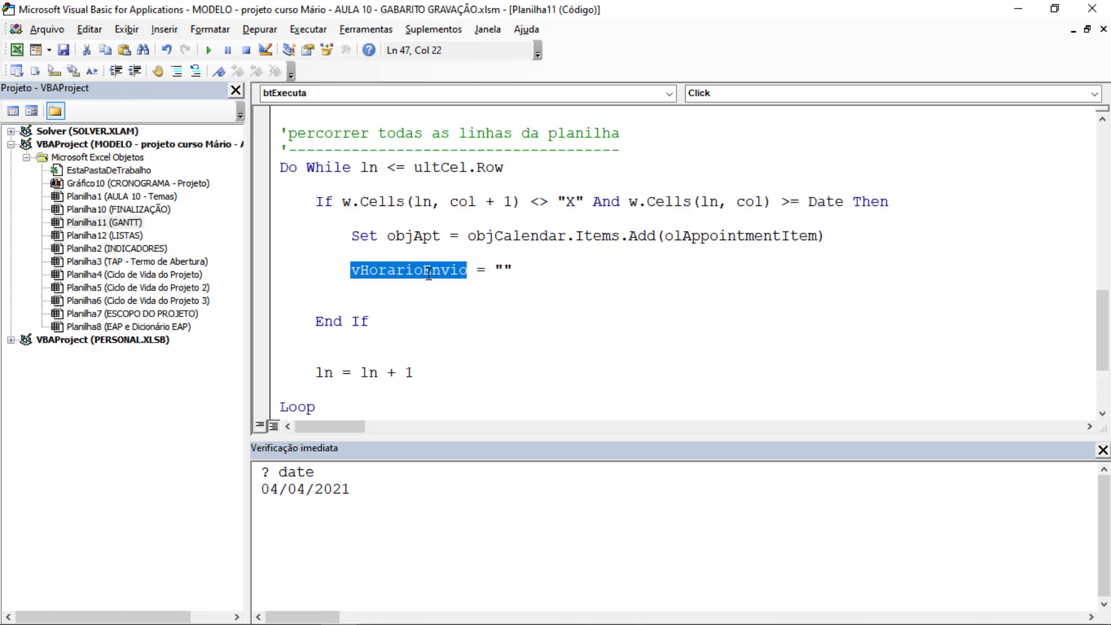
click(512, 268)
click(506, 270)
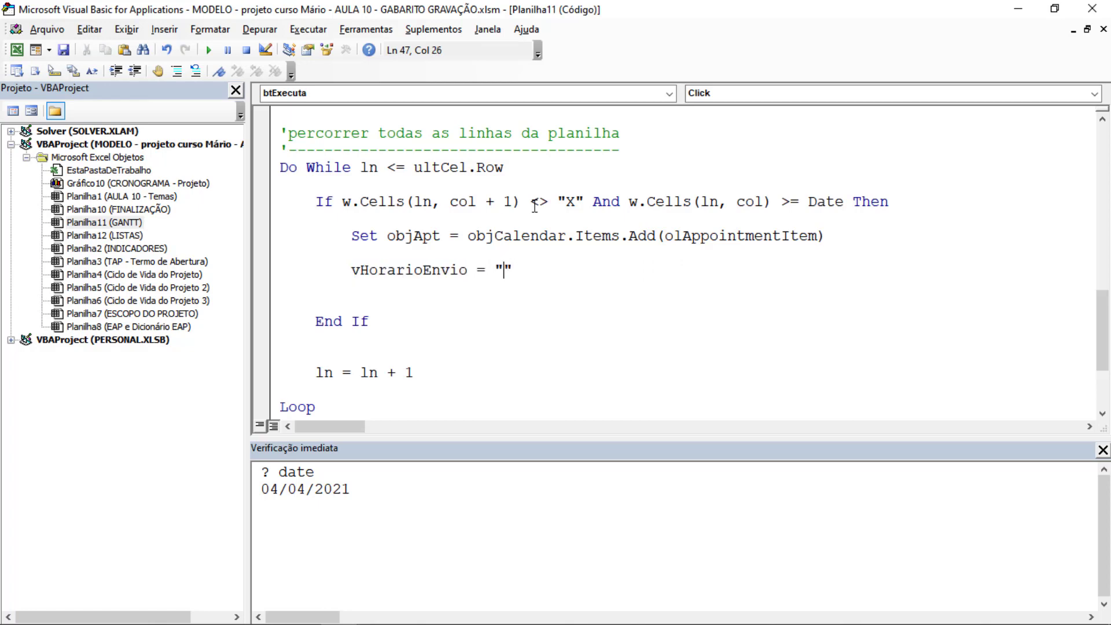
text(09:00)
text(:00)
key(Down)
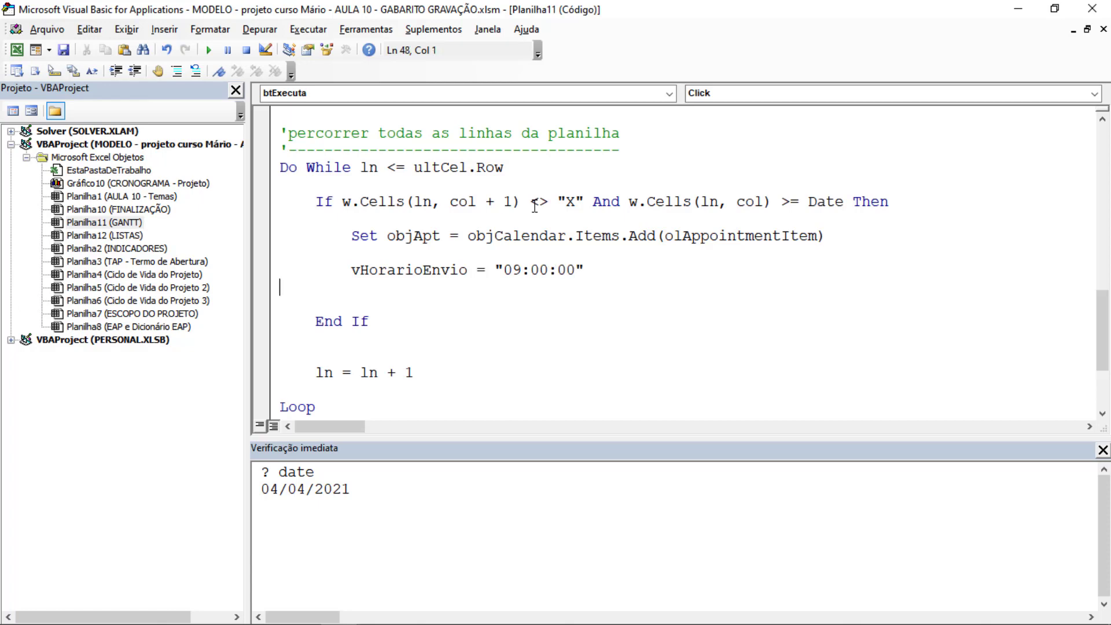
key(Left)
key(shift+Left)
key(shift+Left)
key(shift+Left)
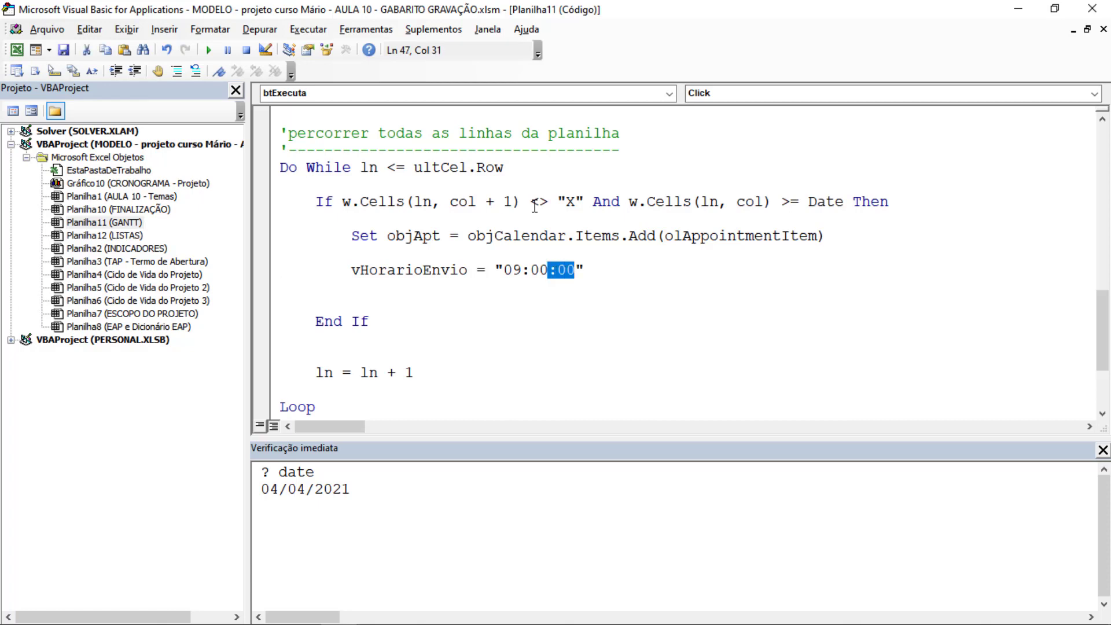
key(shift+Left)
key(shift+Left)
key(shift+Left)
key(shift+Left)
key(shift+Left)
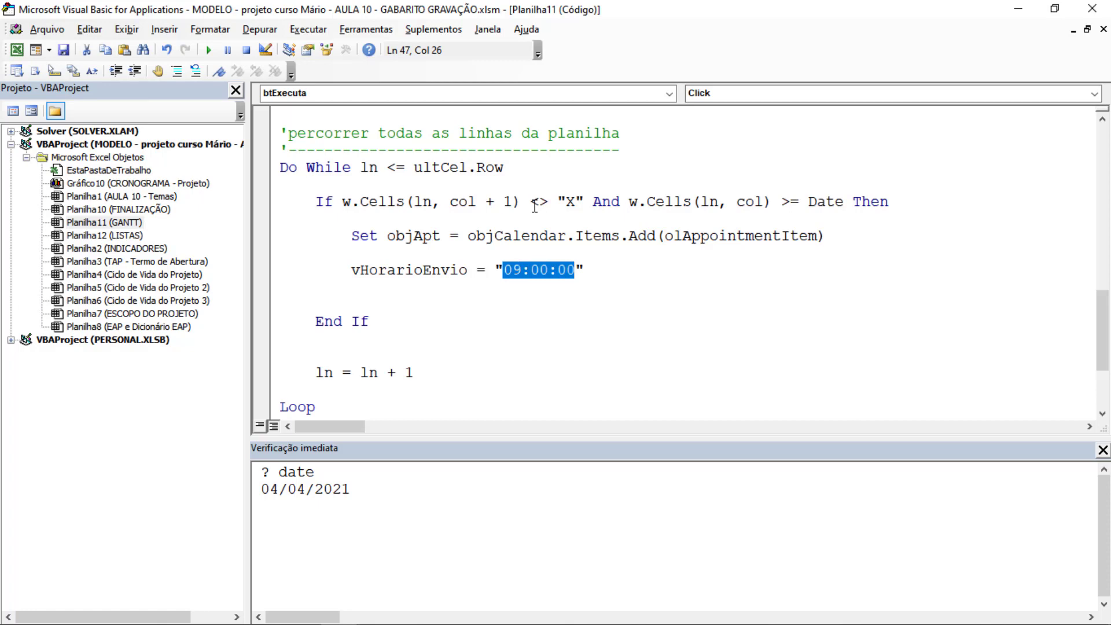
key(Up)
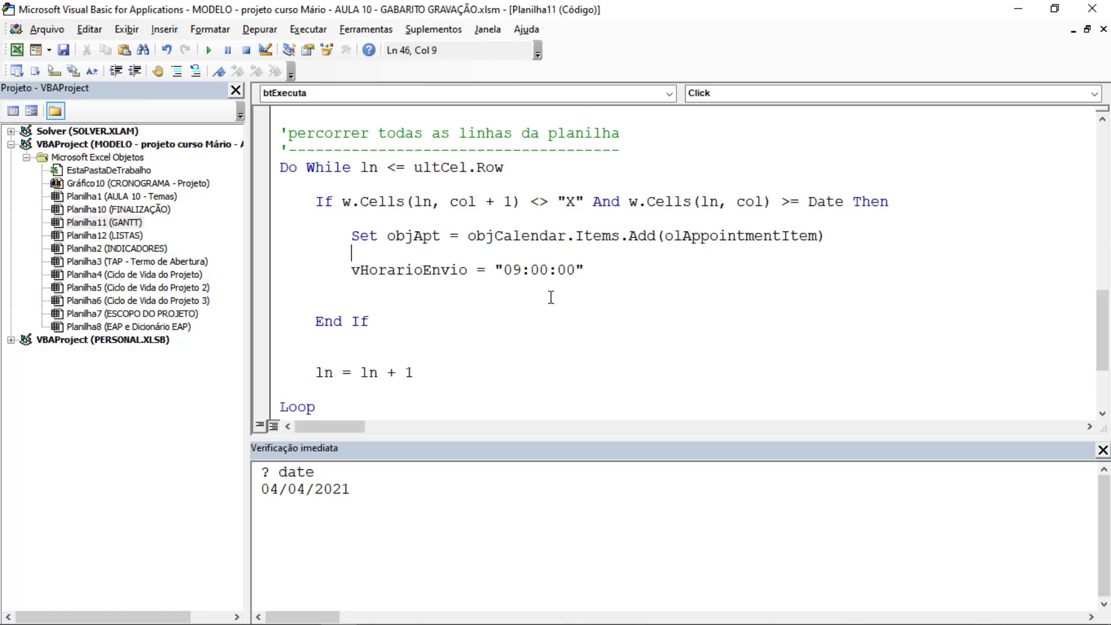
Step: Return to Excel with Alt+F11 and move to the LISTAS sheet
key(alt+F11)
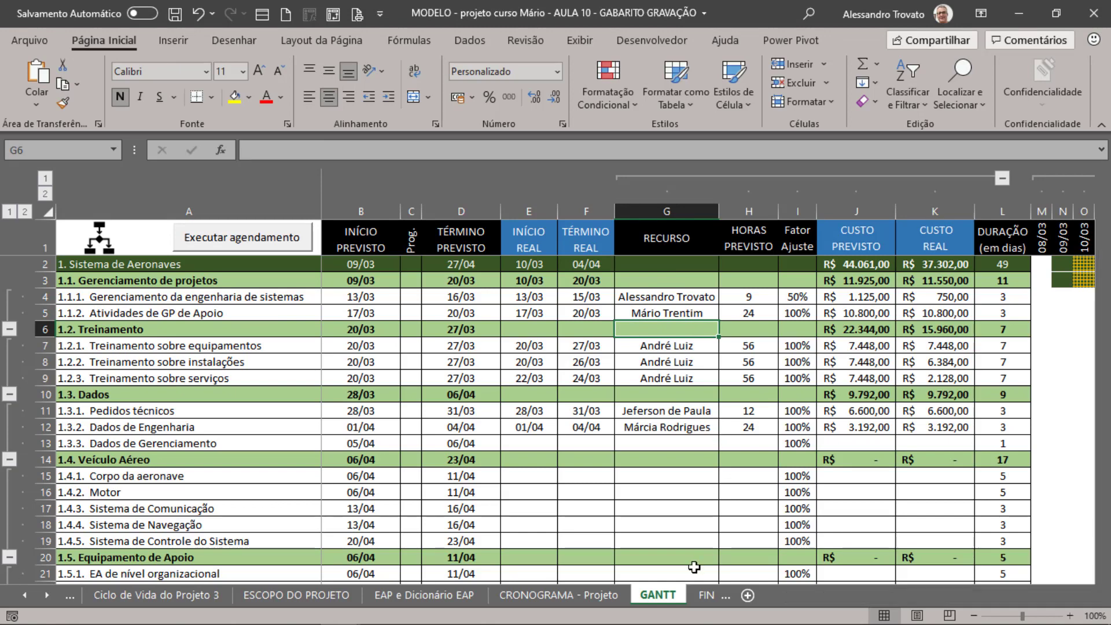
key(ctrl+Page_Down)
key(ctrl+Page_Down)
key(Up)
key(Up)
key(Up)
key(Up)
key(Up)
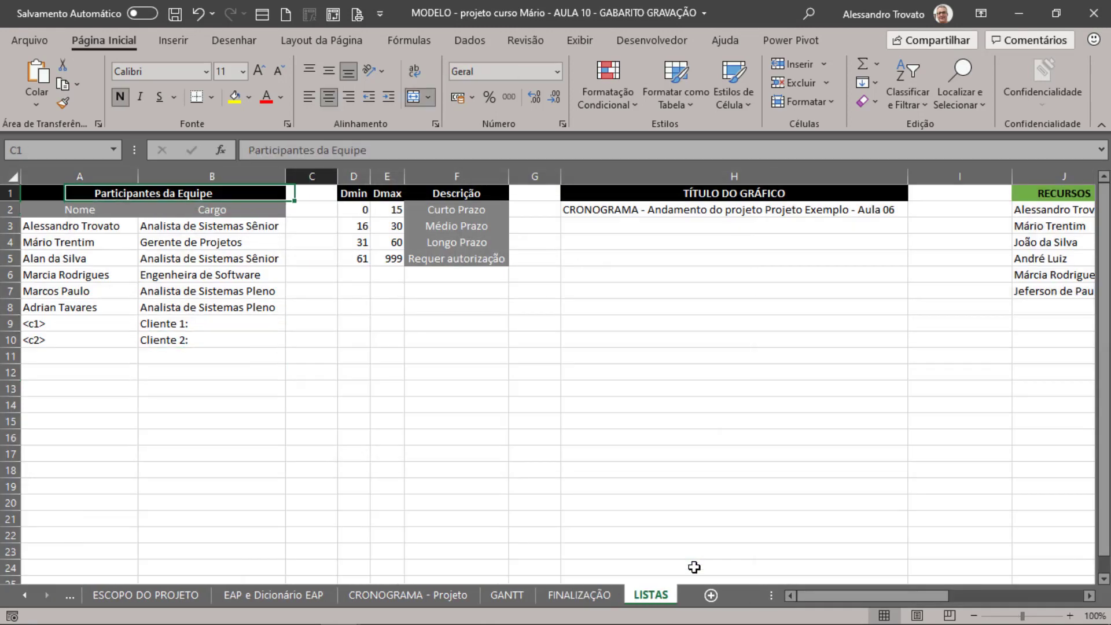
key(Right)
key(Right)
key(Right)
key(Right)
key(Right)
key(Right)
key(Right)
key(Right)
key(Right)
key(Right)
Step: Enter the header HORÁRIO DE COMPROMISSO in cell Q1
key(Left)
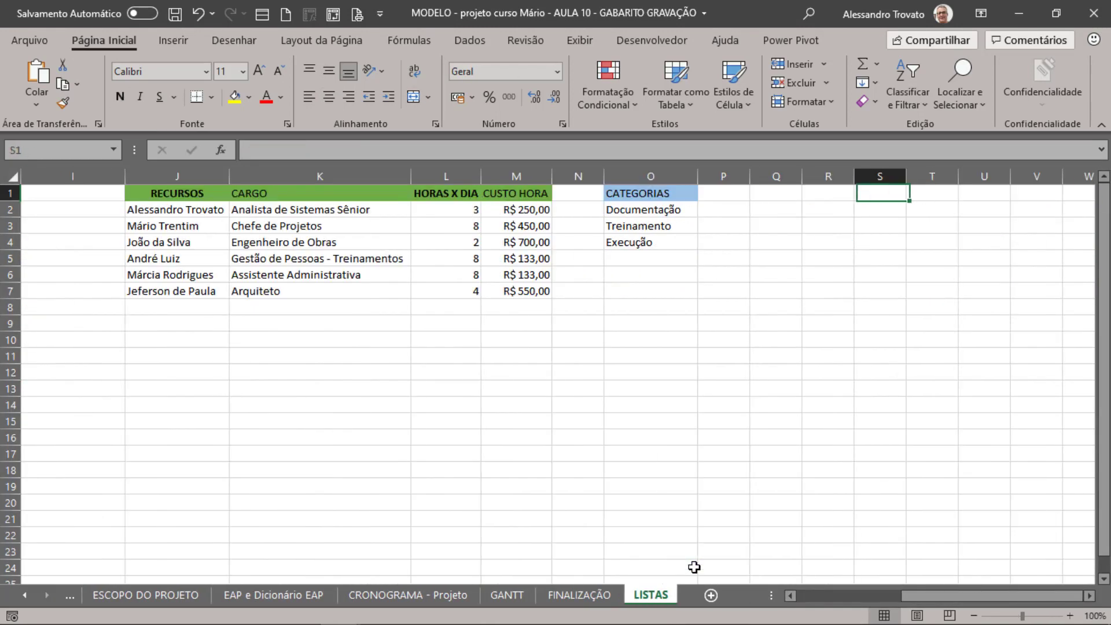
key(Left)
key(Left)
text(hra)
key(BackSpace)
key(Tab)
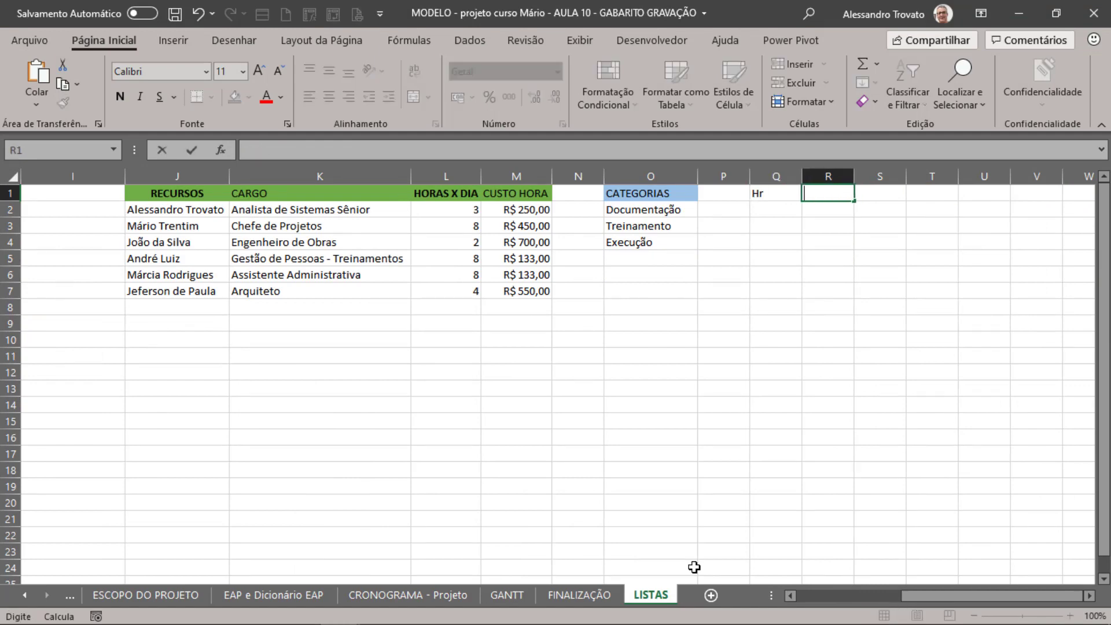
key(Left)
text(HORÁ)
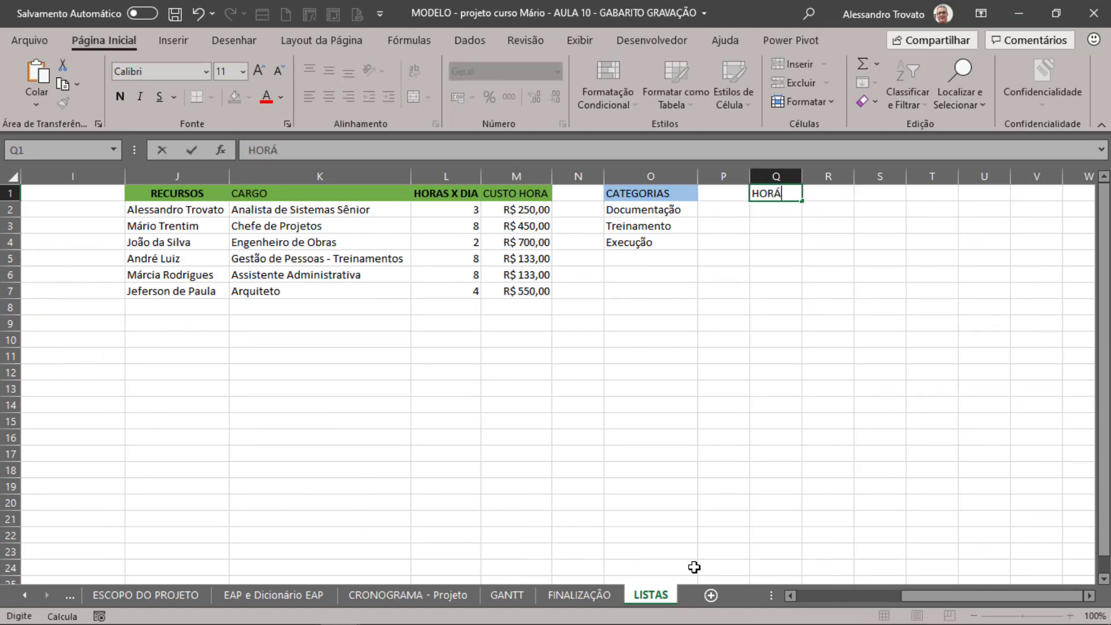
text(RIO DE COMPROMOSSO)
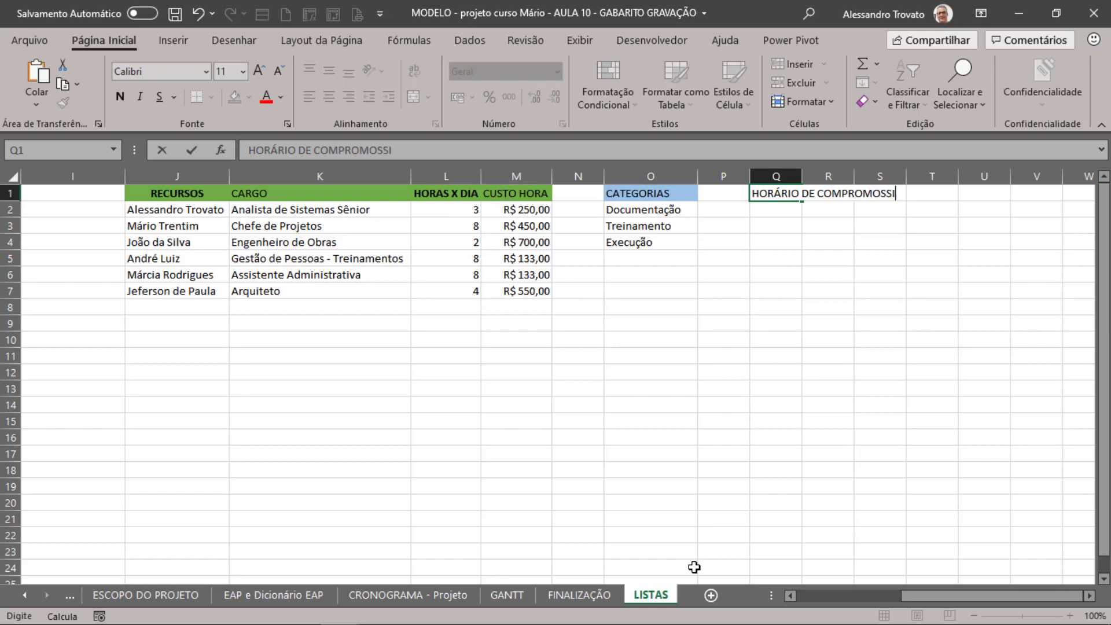
key(BackSpace)
key(BackSpace)
key(BackSpace)
key(BackSpace)
text(ISSO)
key(Return)
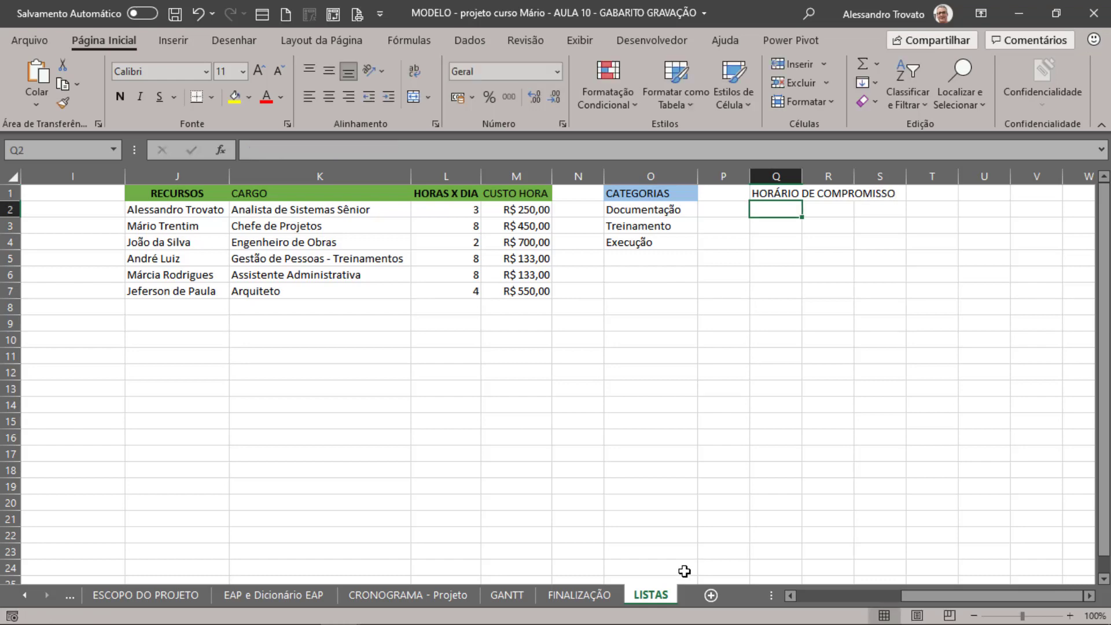
Step: Autofit column Q, fill Q1 yellow, and enter 09:00:00 in Q2
double_click(801, 176)
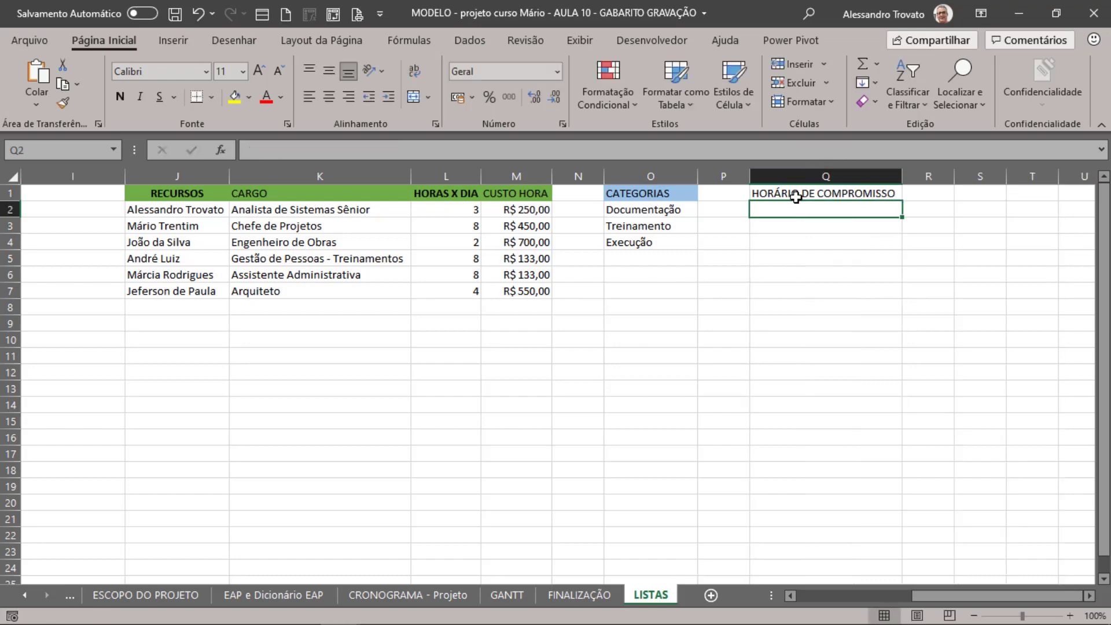
click(796, 197)
click(234, 97)
click(793, 212)
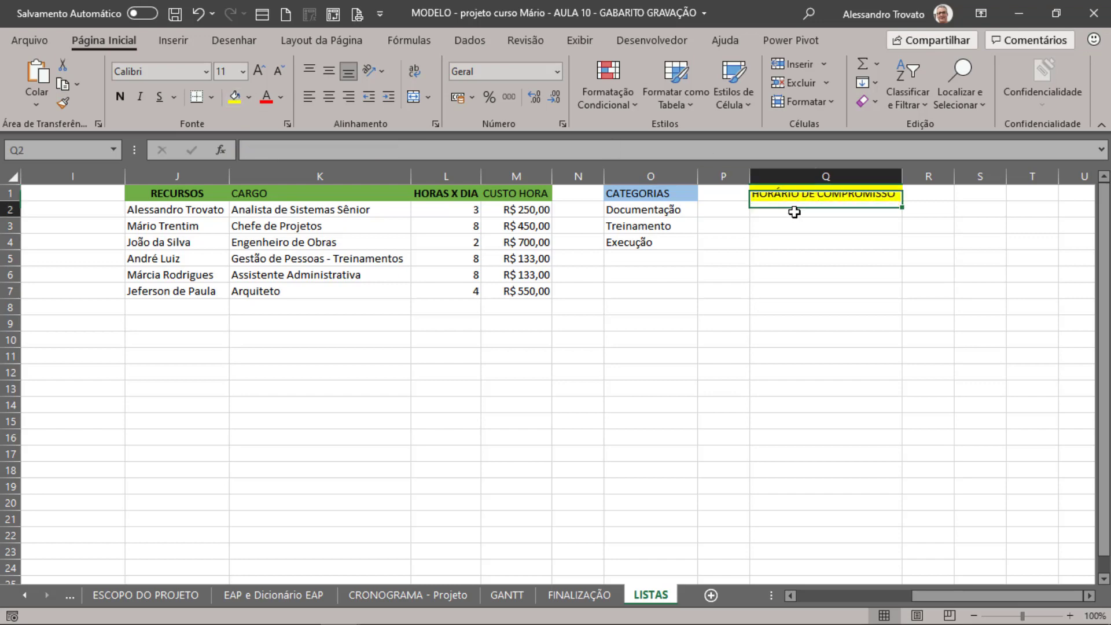
text(09:)
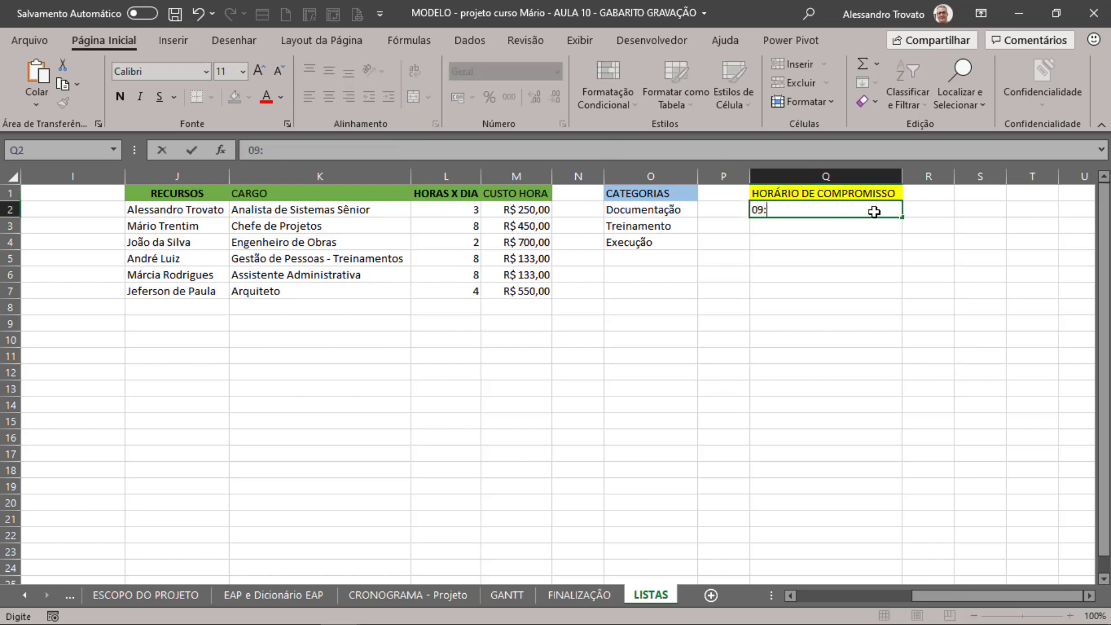
text(00:00)
click(885, 273)
Step: Name cell Q2 _HorárioCompromisso through the Name Box
click(833, 221)
click(831, 212)
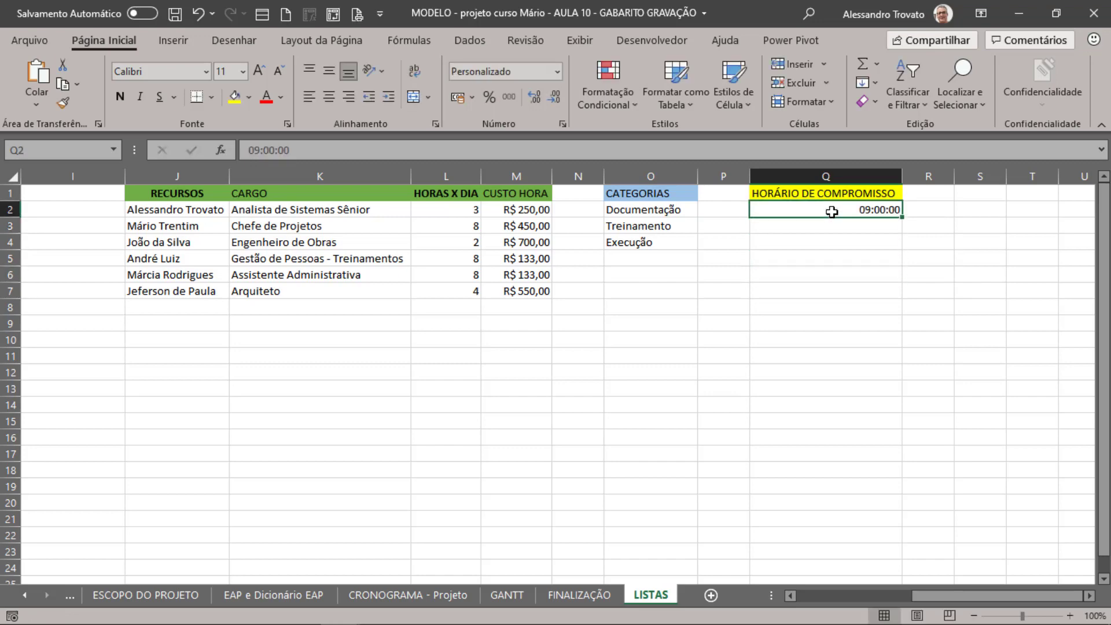
click(37, 150)
key(BackSpace)
text(mpromisso)
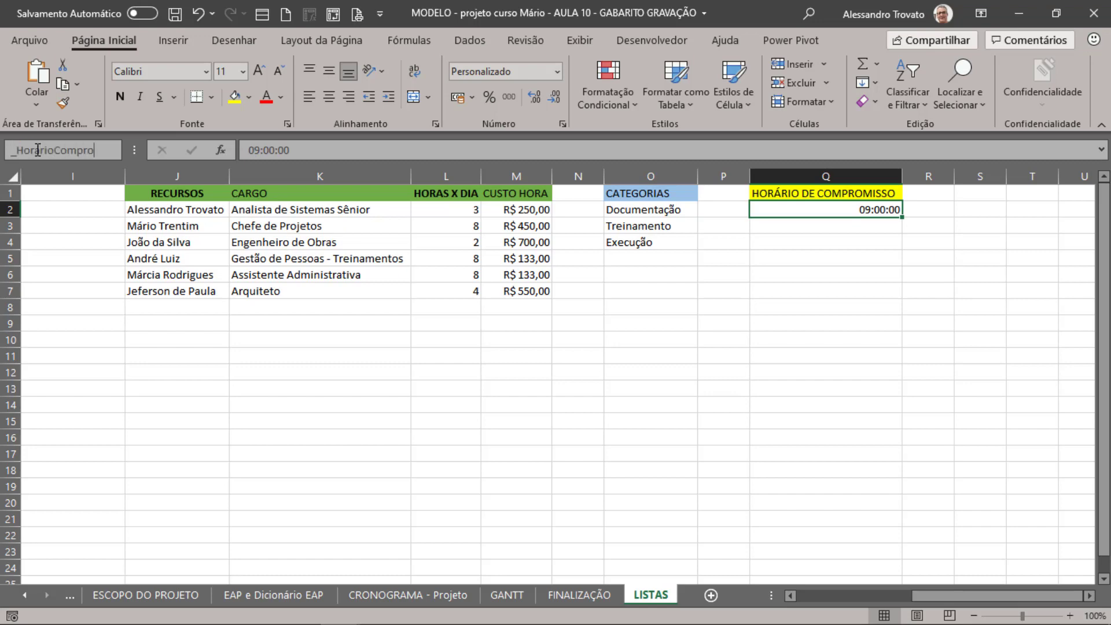
key(Return)
Step: Replace the hard-coded time with Sheets("LISTAS").Range("_HorárioCompromisso") in the vHorarioEnvio line
key(alt+F11)
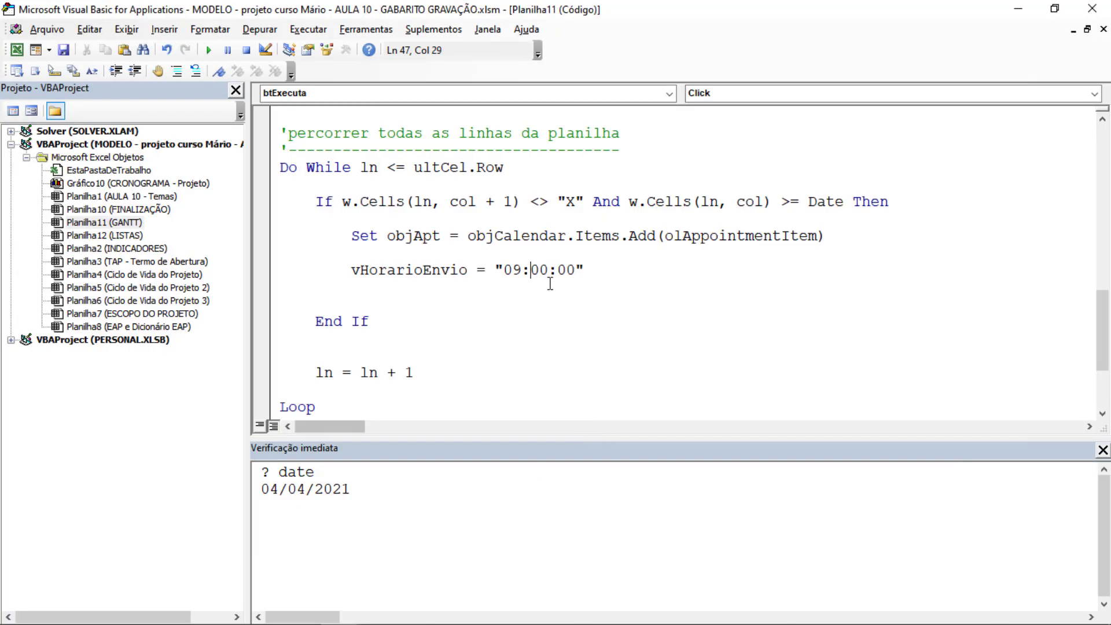
drag(618, 269, 353, 254)
key(Down)
key(End)
key(shift+Left)
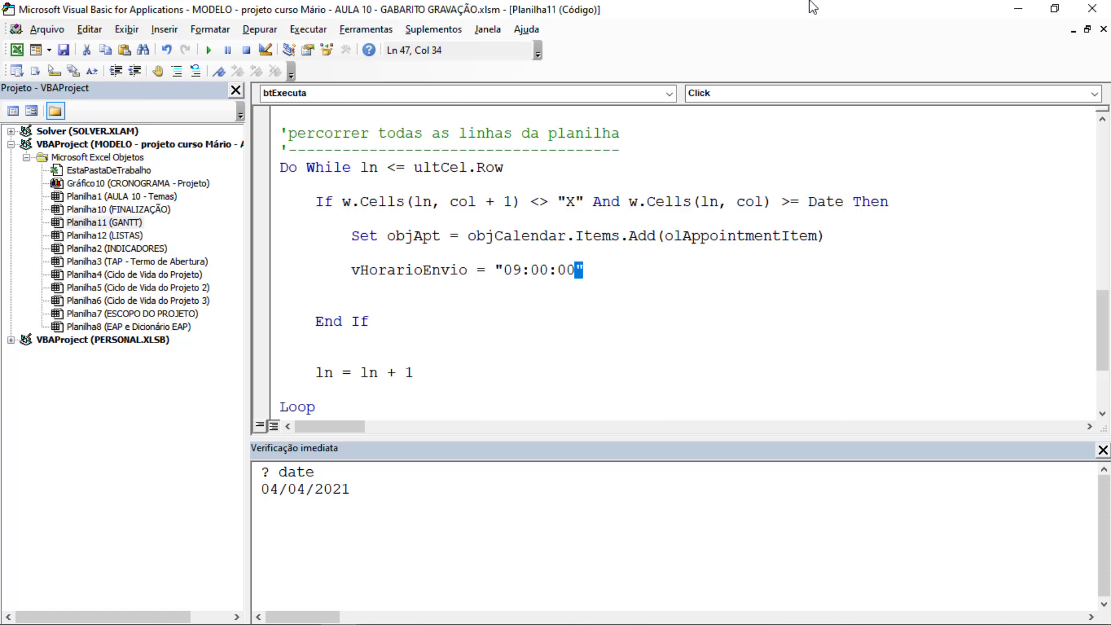
key(shift+Left)
key(shift+Left)
key(shift+Left)
key(shift+Left)
key(shift+Left)
key(shift+Left)
key(shift+Left)
key(shift+Left)
key(shift+Left)
text(s)
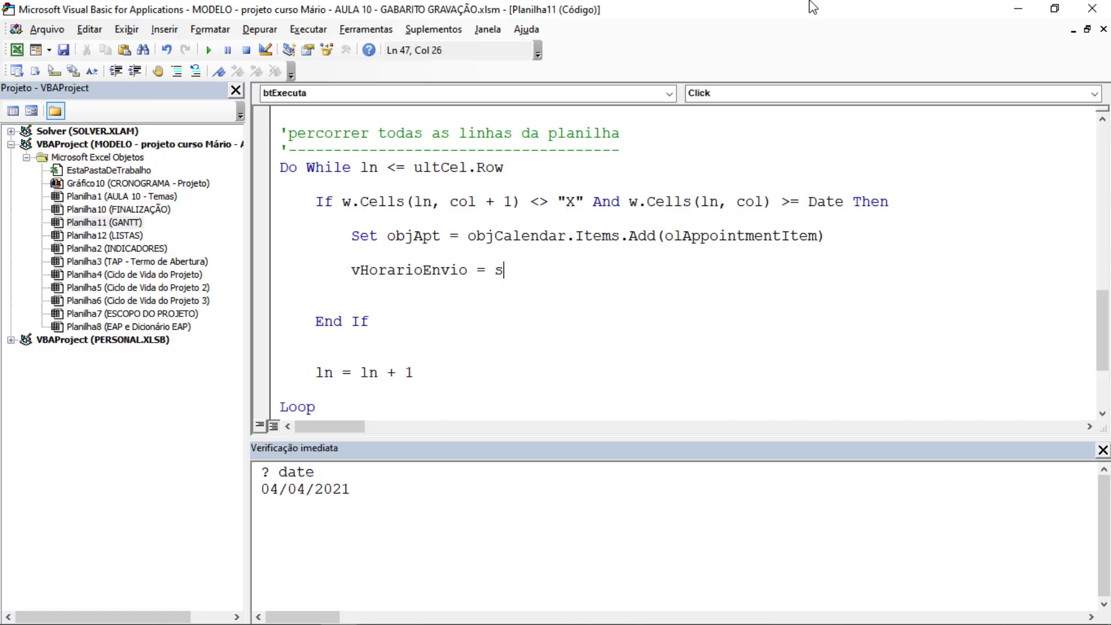
text(heets()
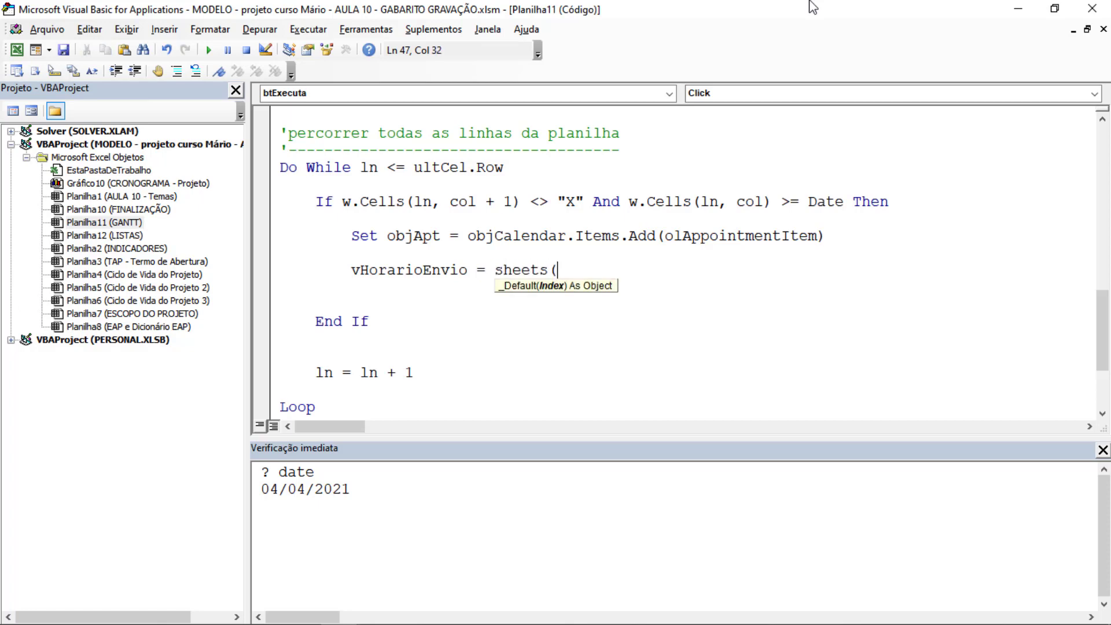
text(LISTAS"))
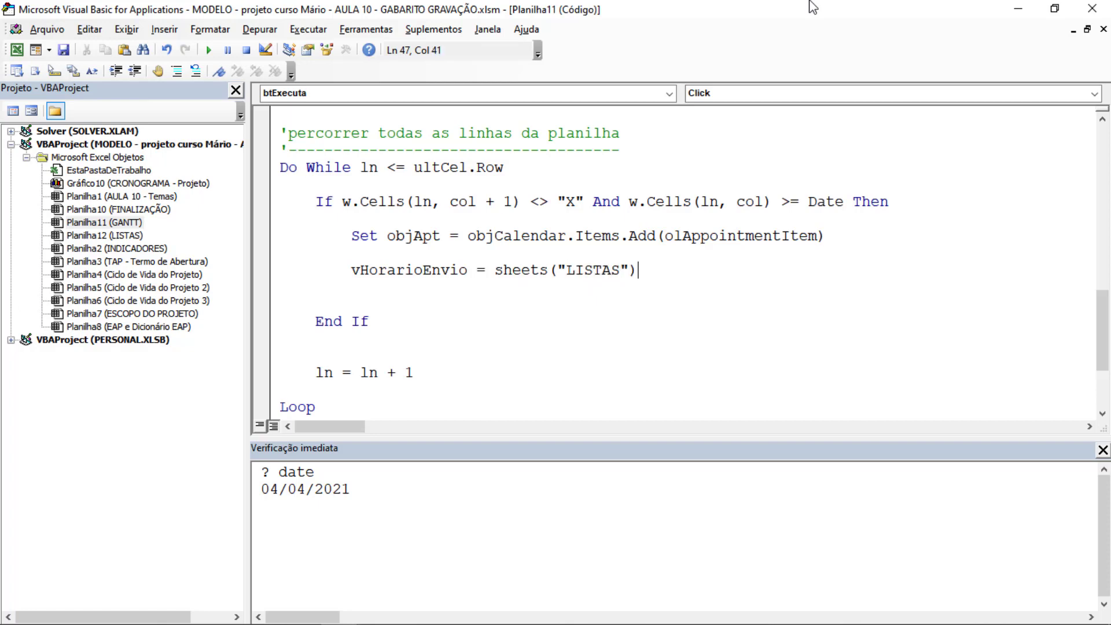
text(.range("_)
text(Hora´rioComp)
key(BackSpace)
key(BackSpace)
key(BackSpace)
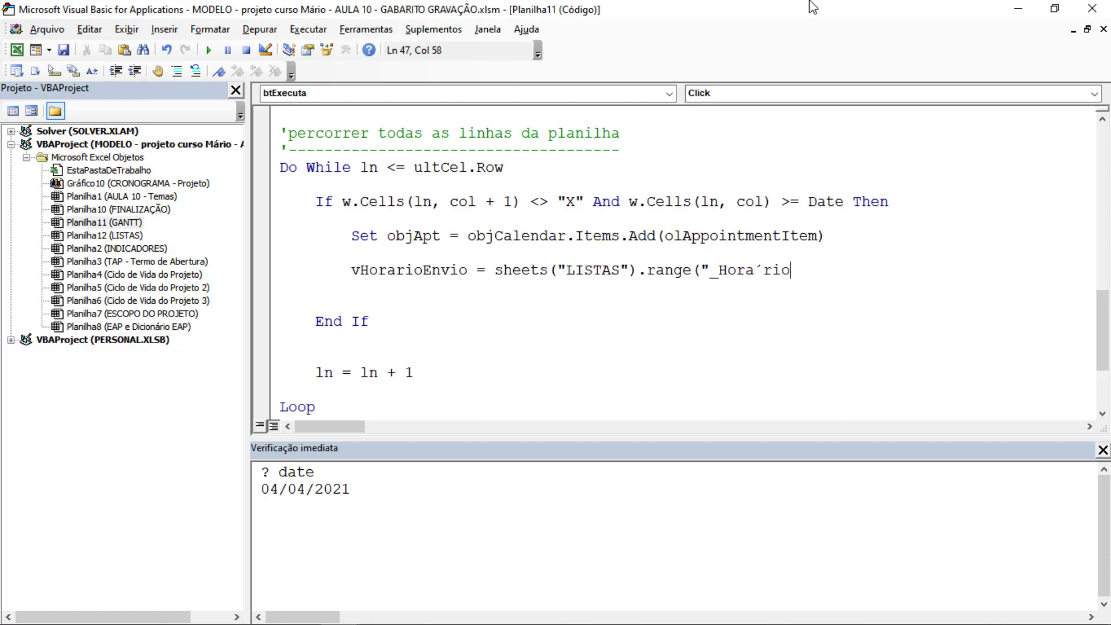
key(BackSpace)
key(BackSpace)
key(BackSpace)
key(BackSpace)
key(BackSpace)
text(árioComp)
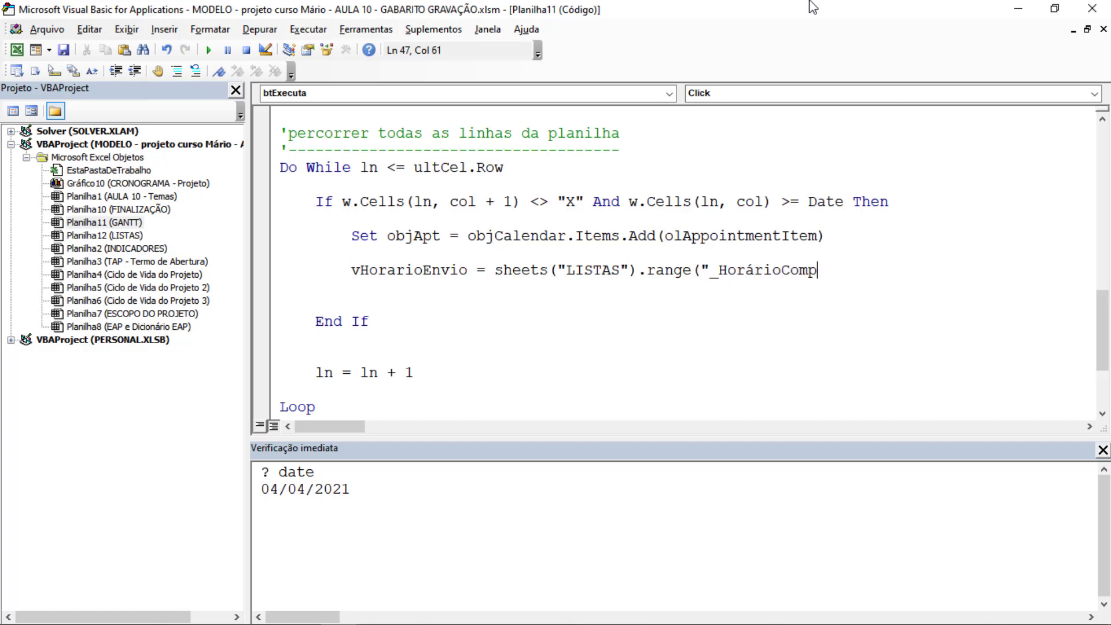
text(romi)
key(BackSpace)
text(isso"))
key(Return)
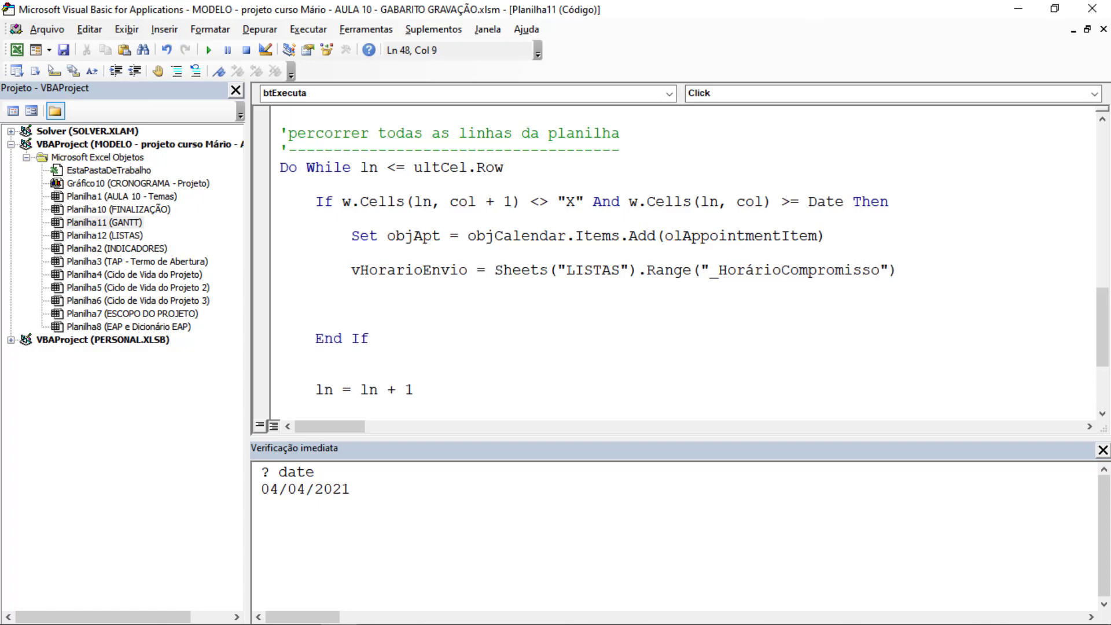
Step: Add vDataAtividade = w.Cells(ln, col) below the send-time assignment
drag(906, 274, 493, 271)
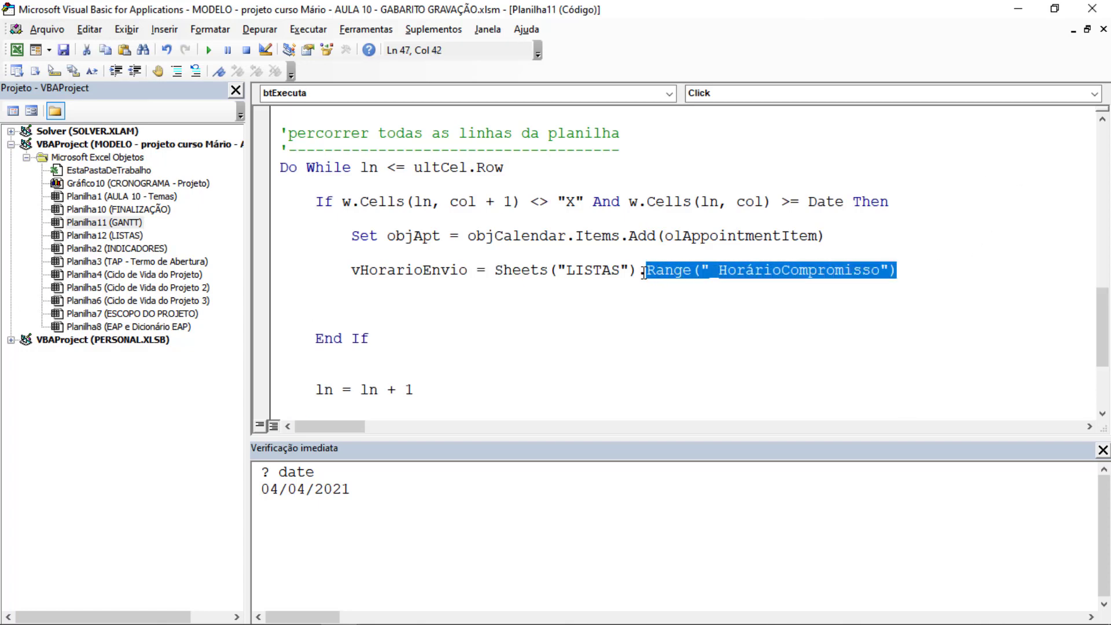
double_click(403, 272)
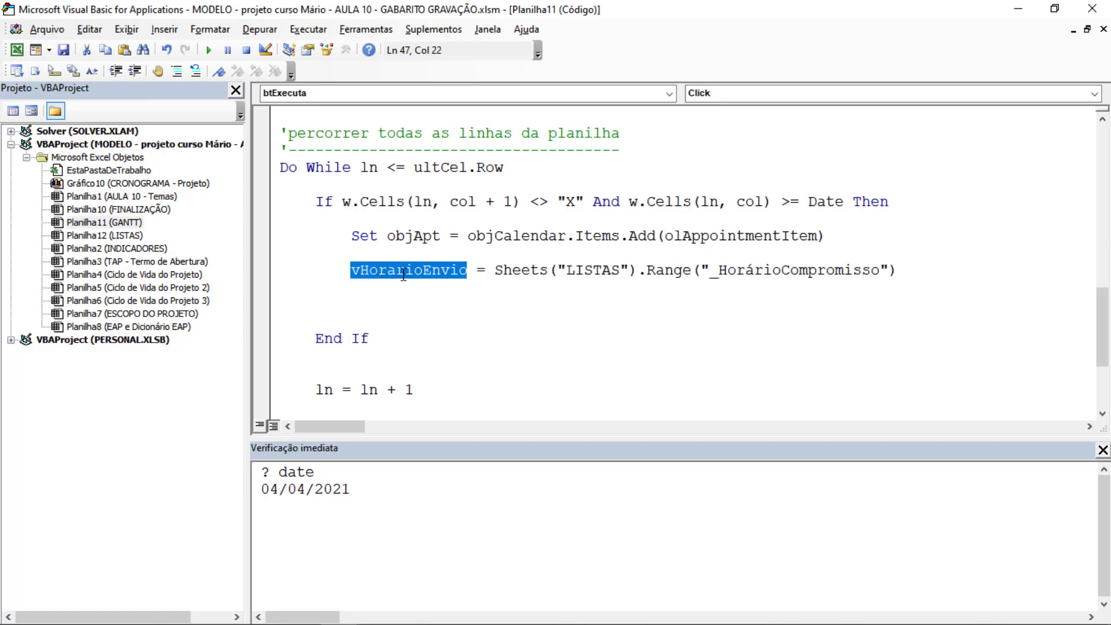
click(373, 291)
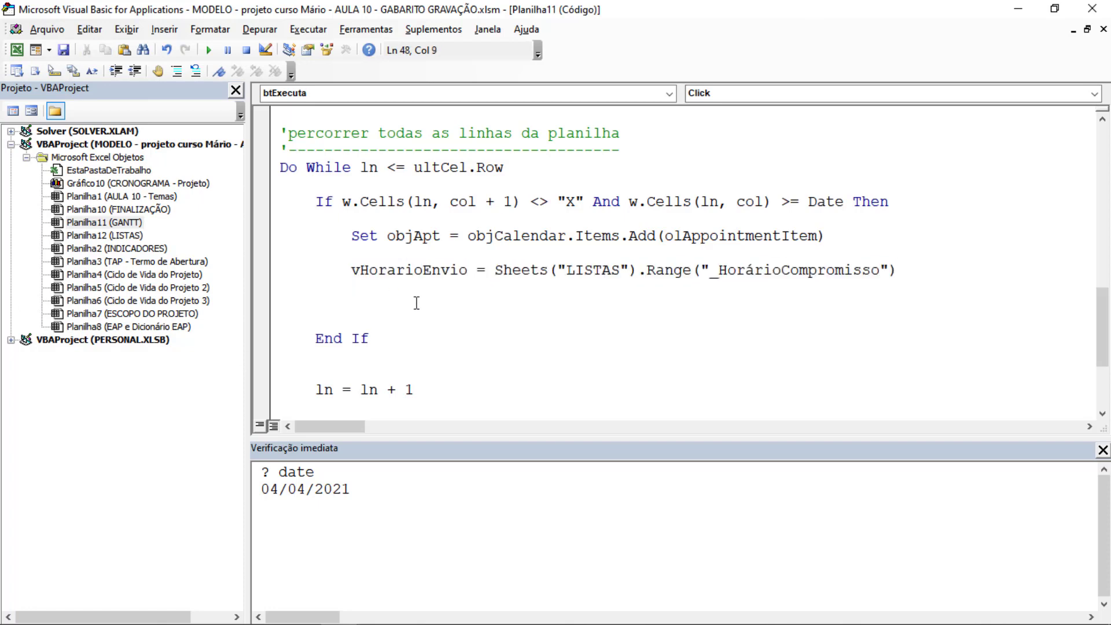
text(vdataa)
key(ctrl+space)
text(= )
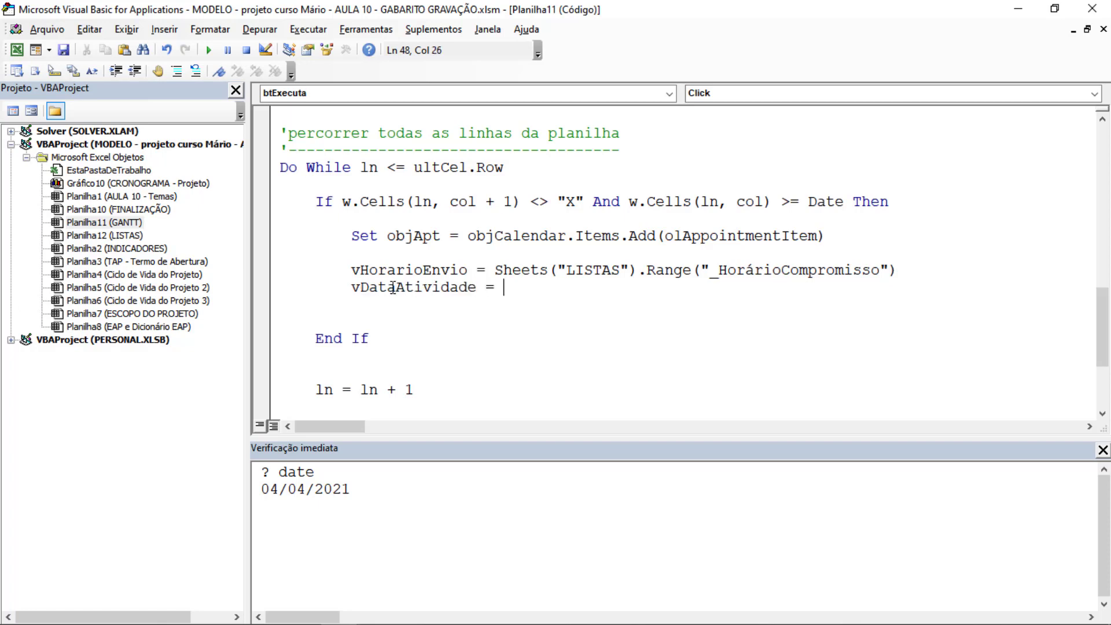
text(w.cells()
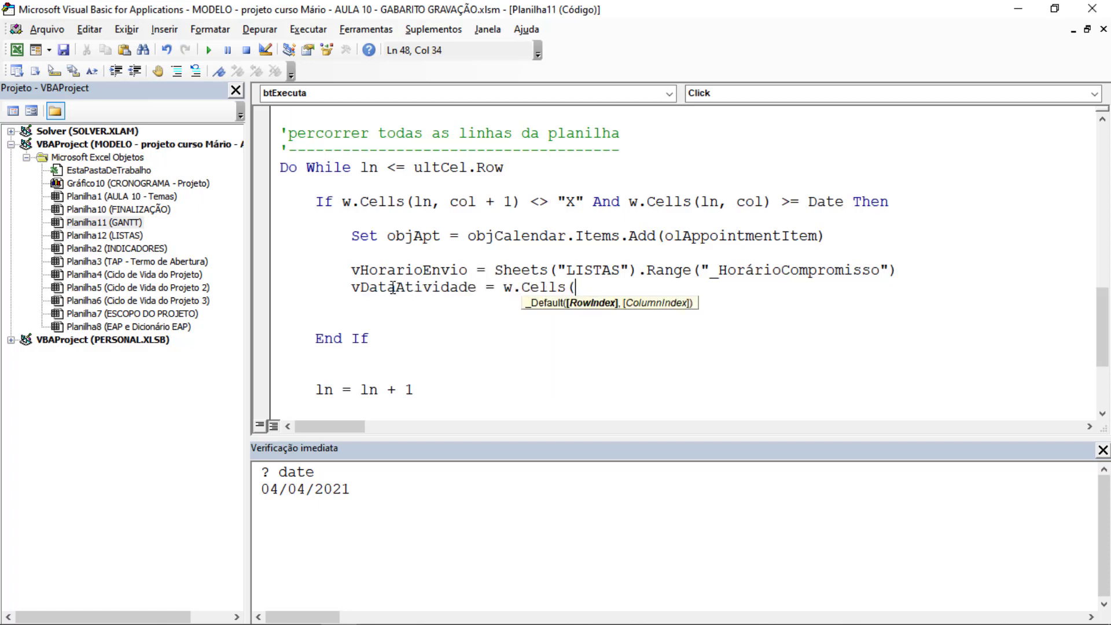
text(ln, col))
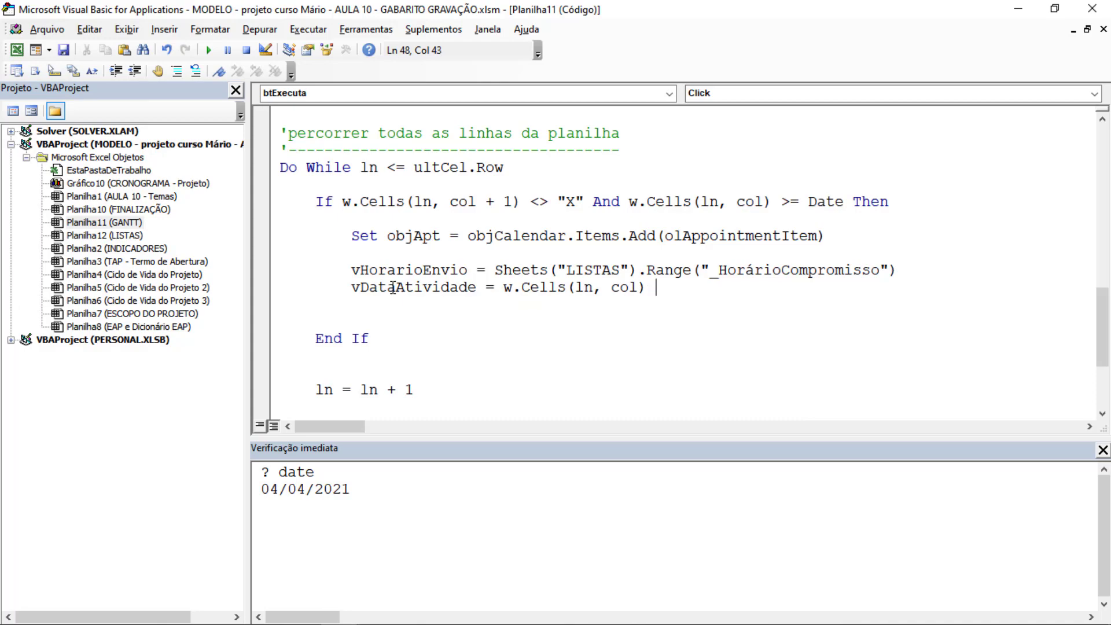
click(520, 321)
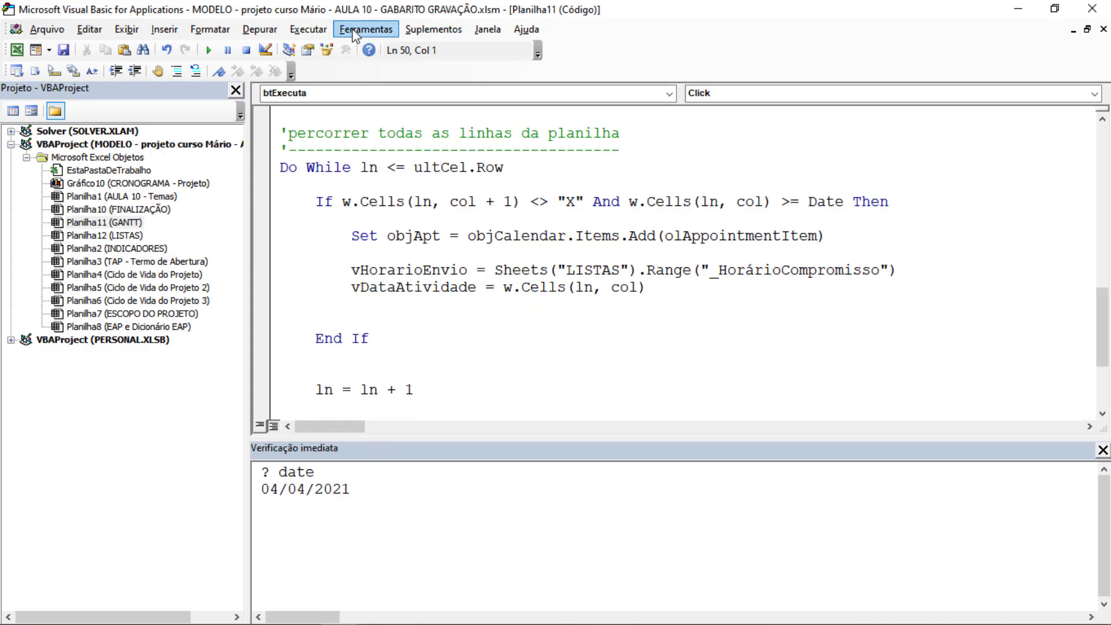
Step: Check the GANTT sheet's task table and the start date in cell B4
drag(371, 9, 717, 107)
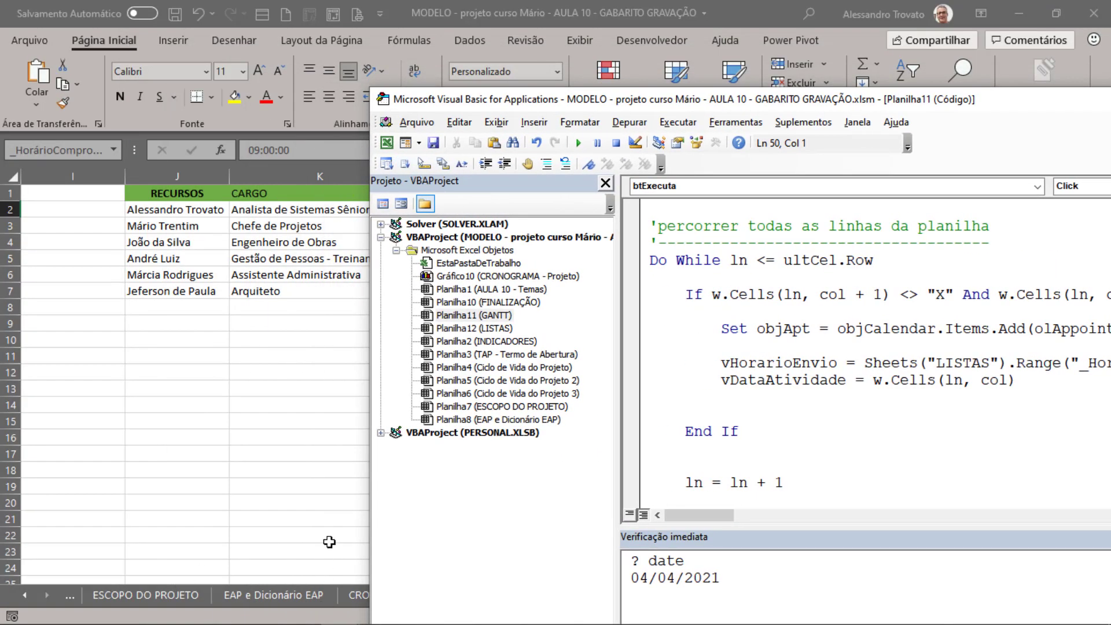
click(327, 537)
click(509, 595)
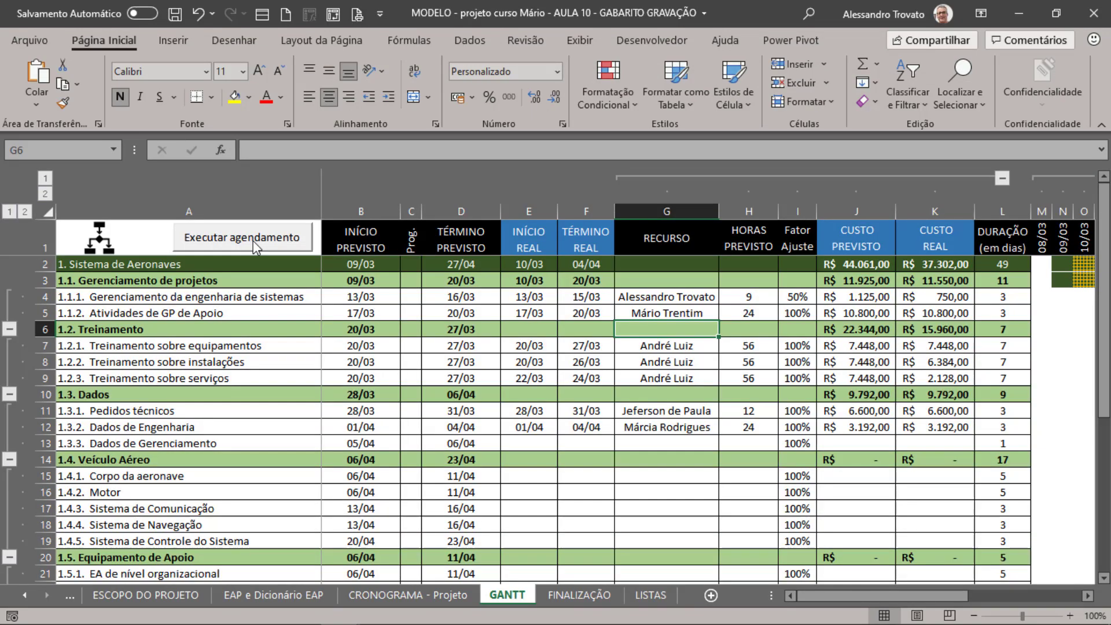
click(110, 296)
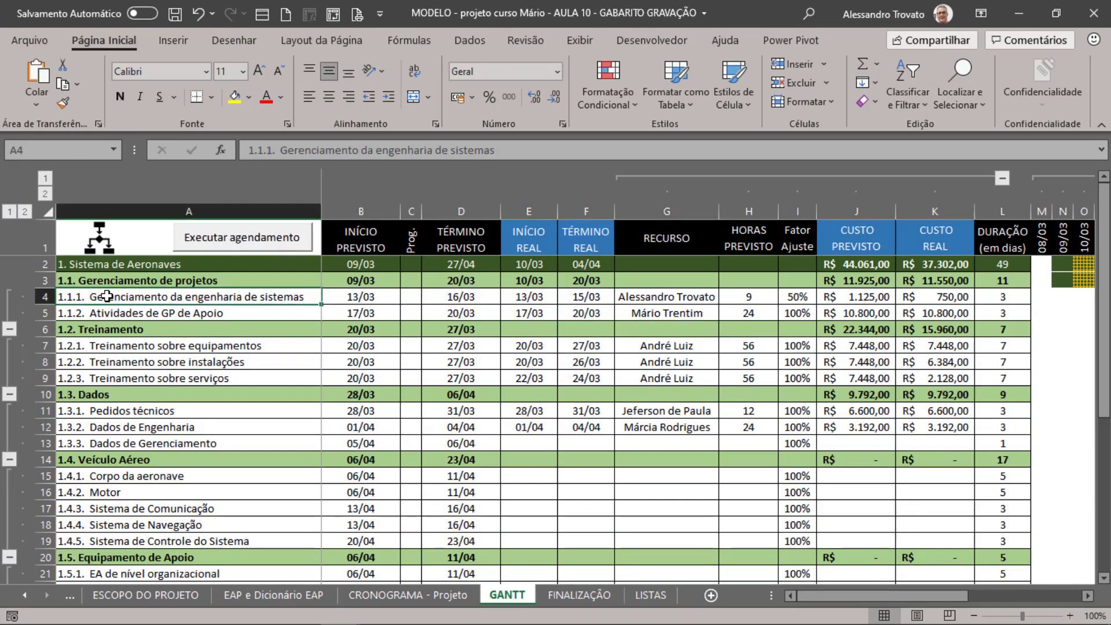
click(369, 295)
key(alt+F11)
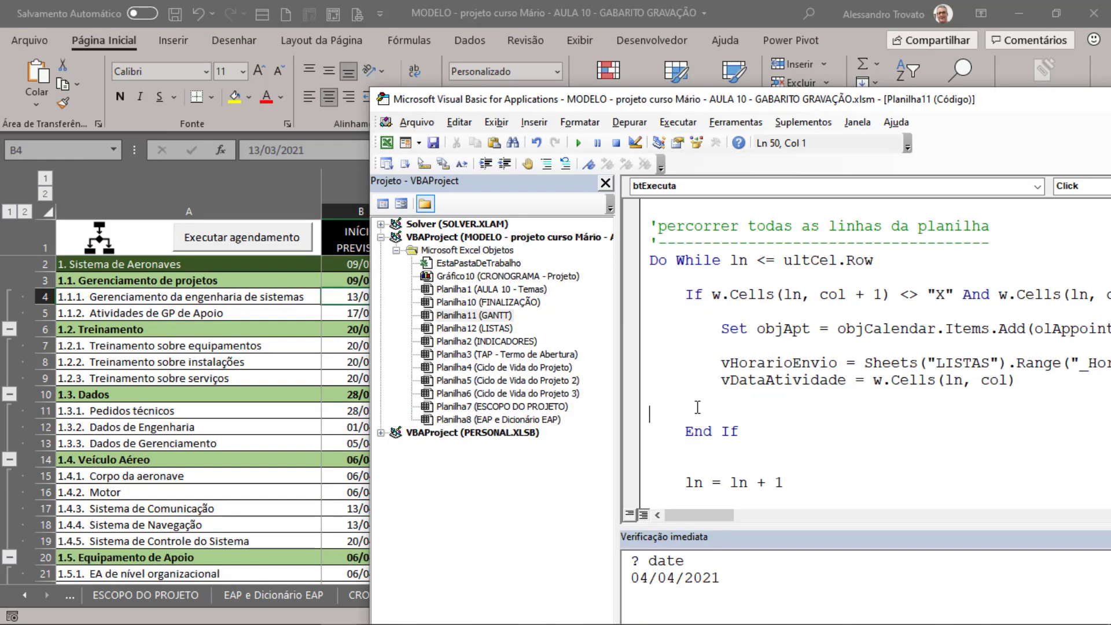
click(988, 382)
Step: Add vAtividade = w.Cells(ln, col - 1) below the vDataAtividade line
scroll(839, 358, up, 3)
scroll(689, 333, up, 2)
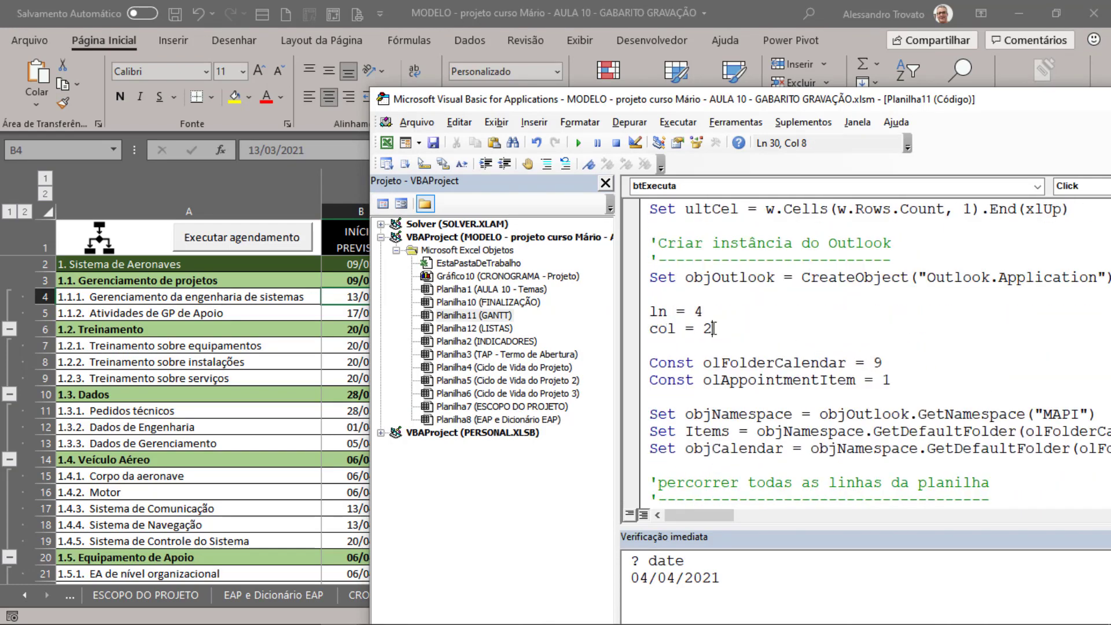
drag(713, 328, 657, 328)
scroll(665, 329, down, 5)
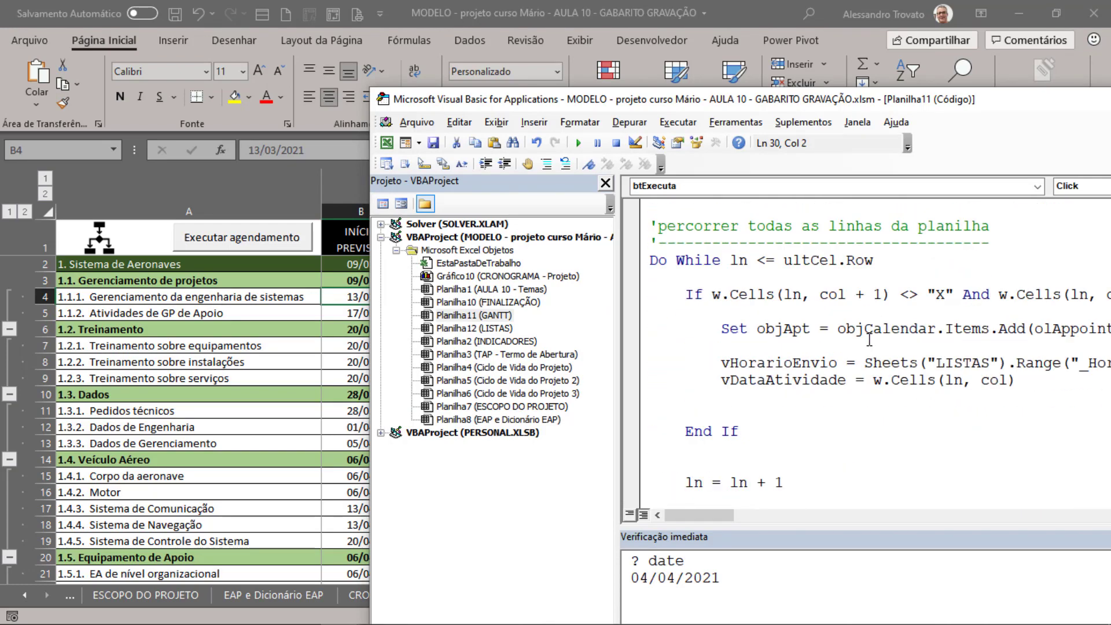
double_click(846, 109)
click(386, 309)
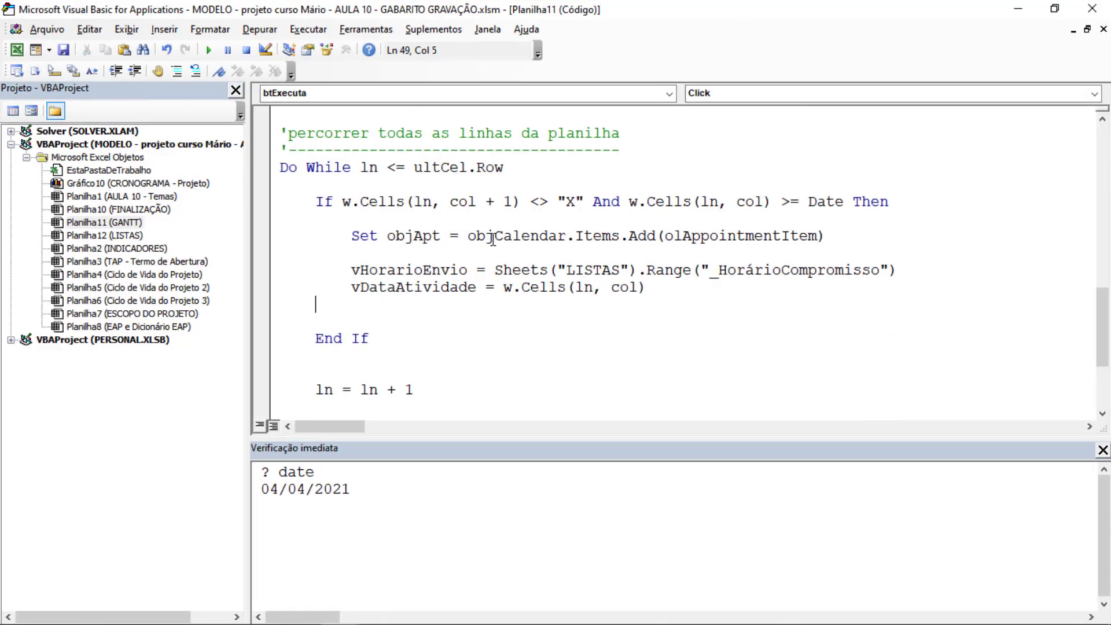
text(vAti)
text(vidade =)
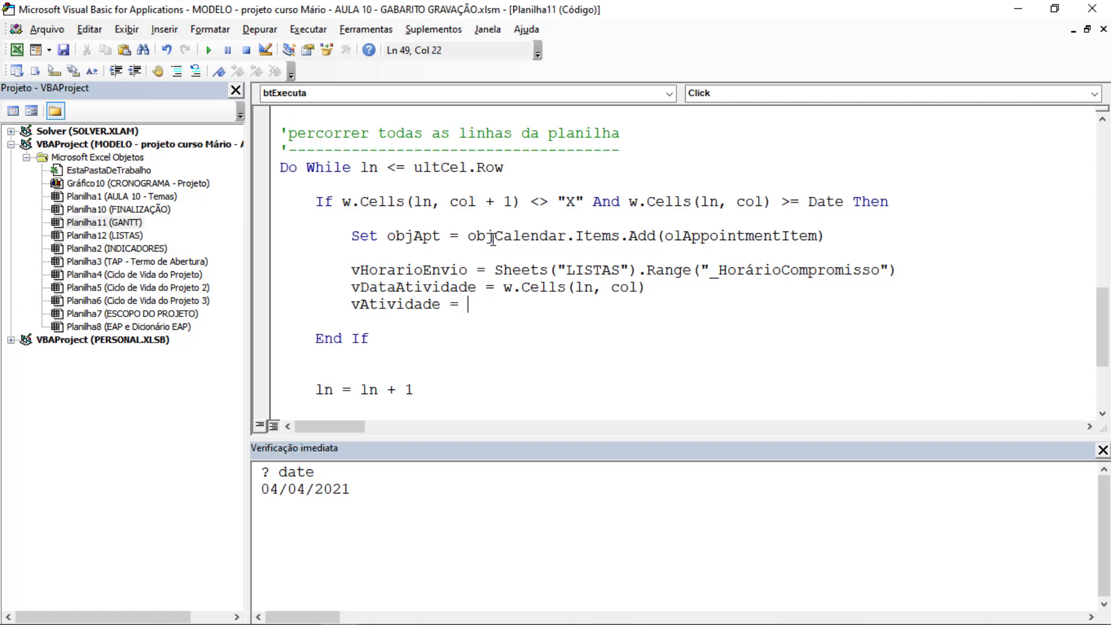
text(.cells()
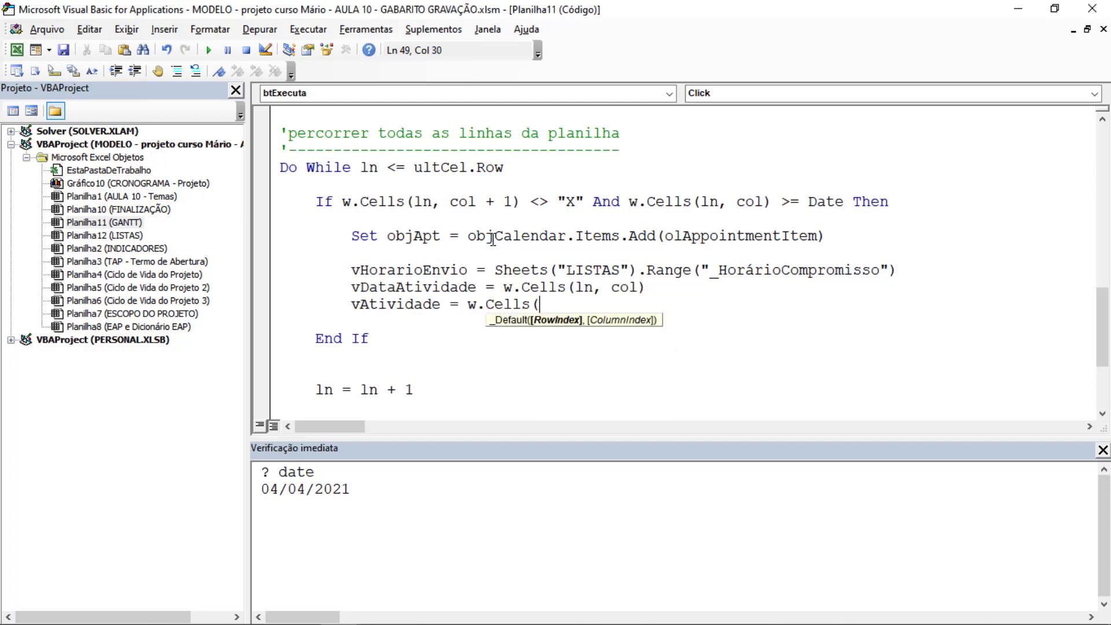
text(ln, col -)
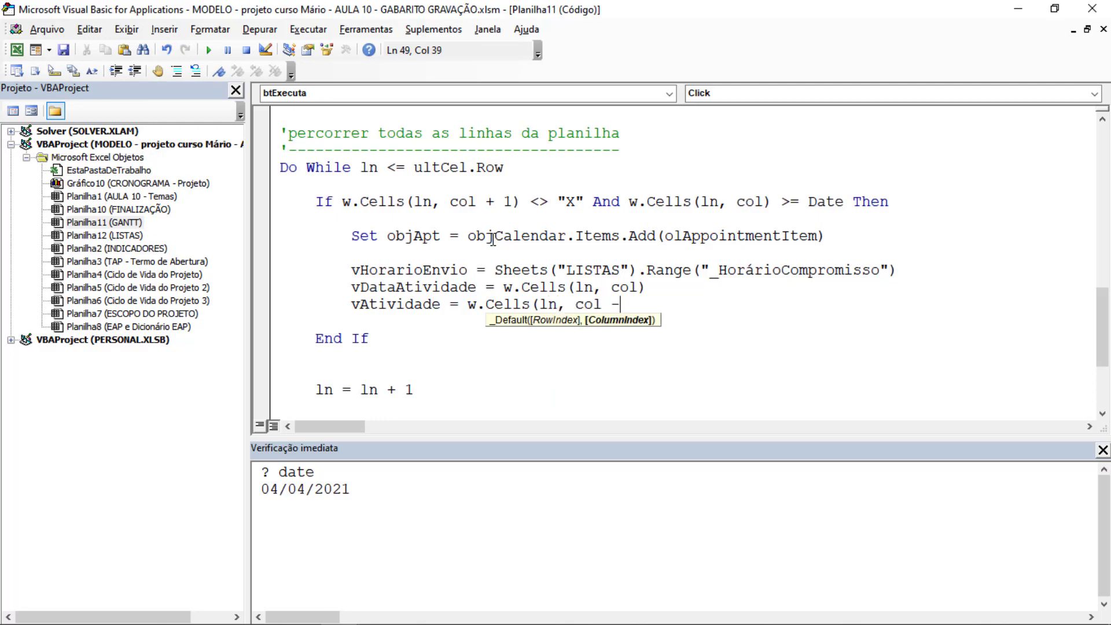
text(1))
key(Down)
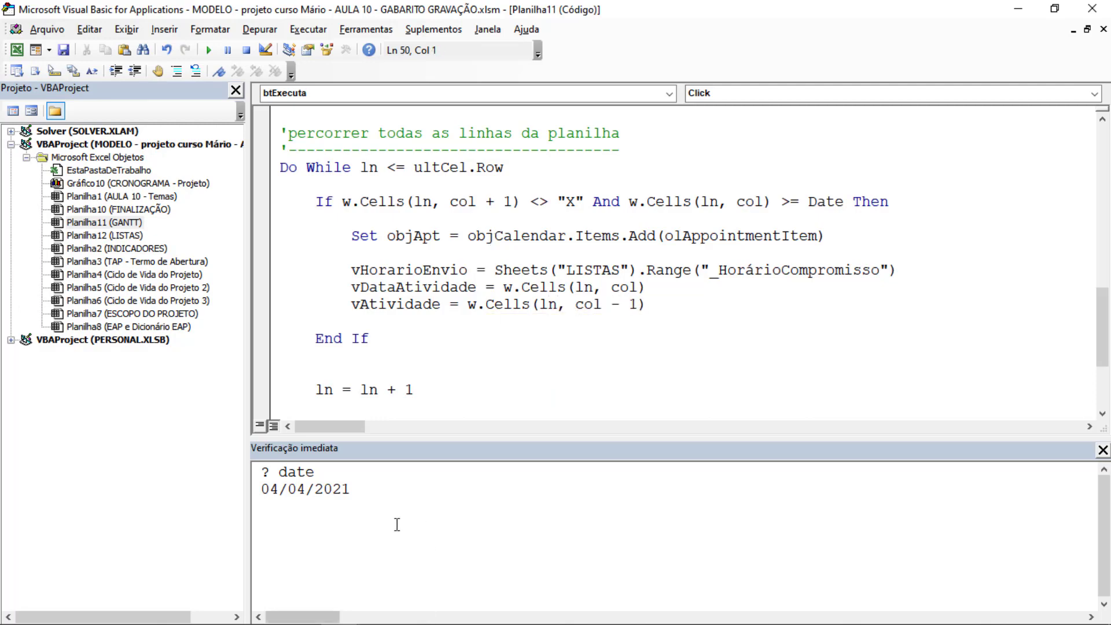
Step: Recheck the task names in column A and the start dates in column B
mouse_move(272, 8)
mouse_down()
mouse_move(639, 88)
mouse_move(679, 107)
mouse_up()
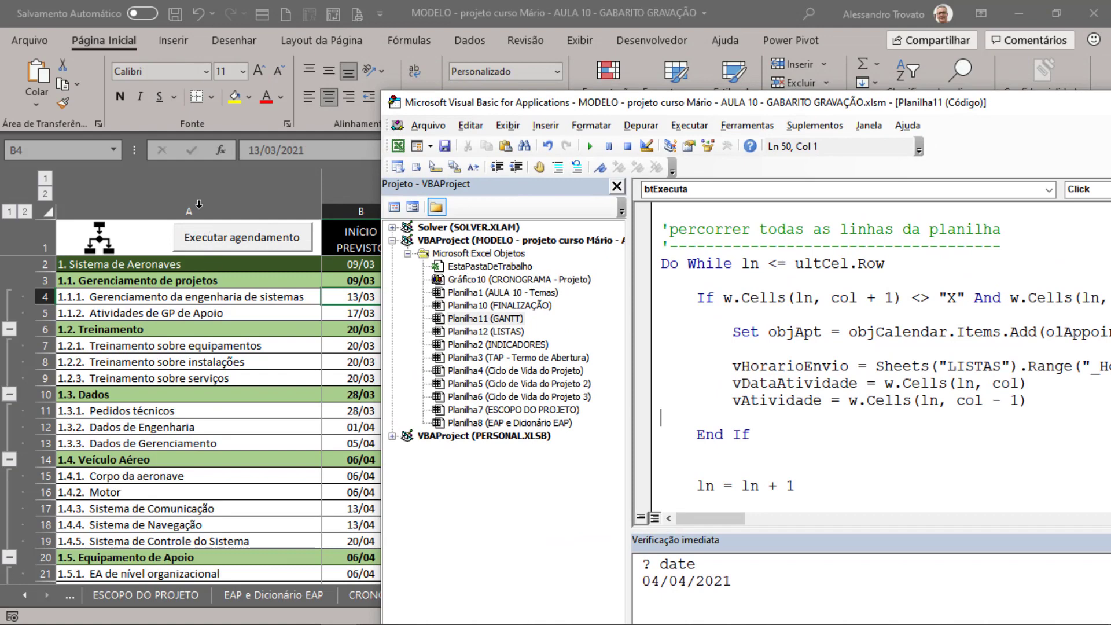
click(198, 210)
click(347, 207)
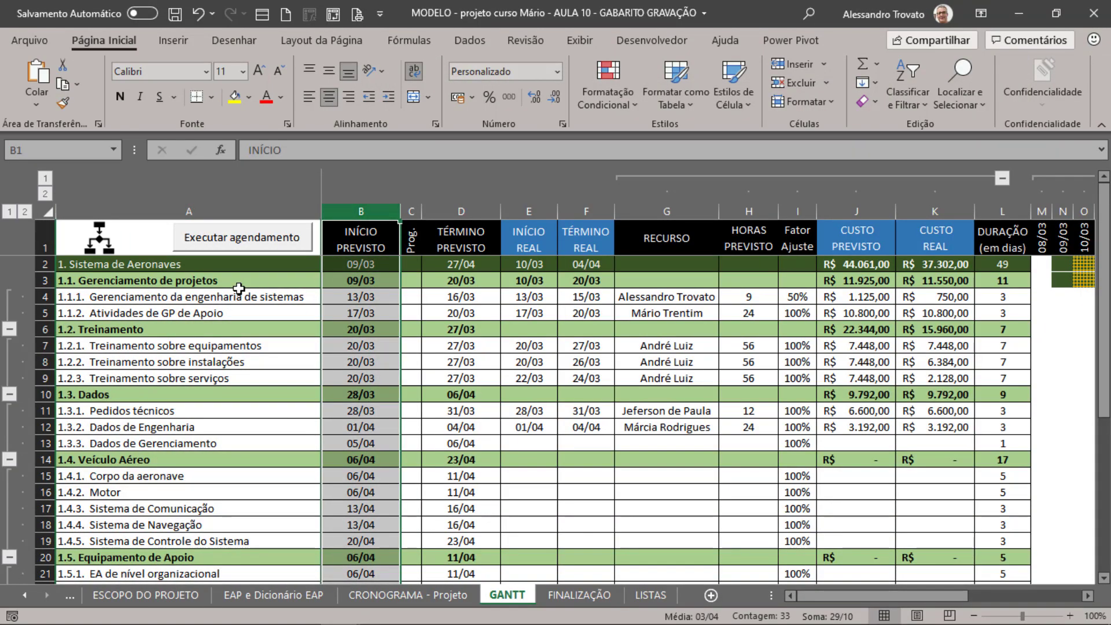
click(209, 210)
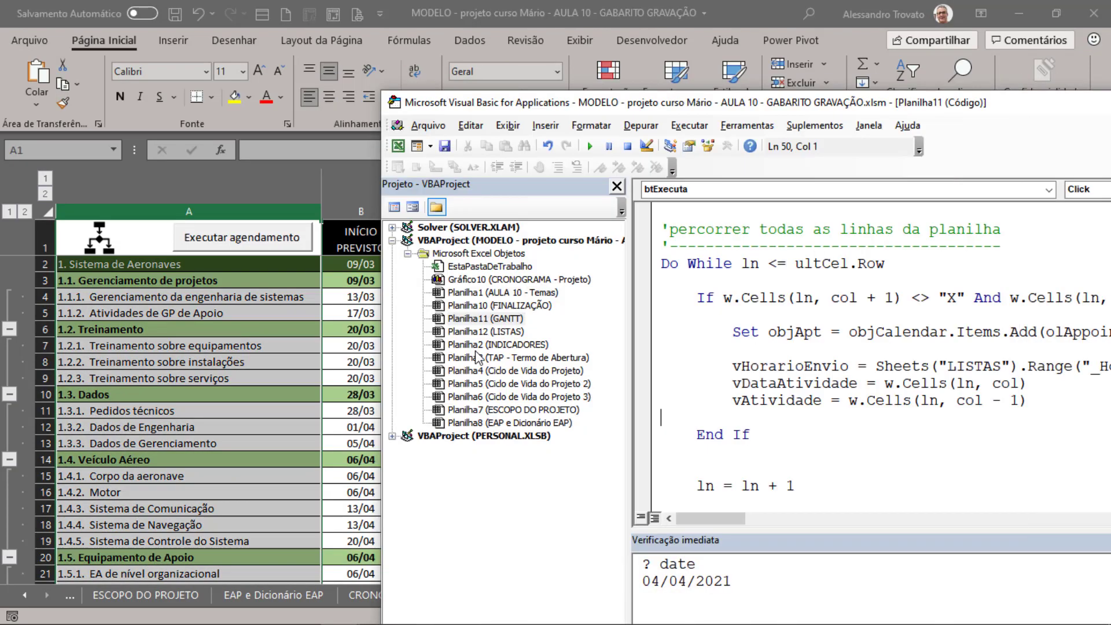
key(alt+F11)
double_click(762, 103)
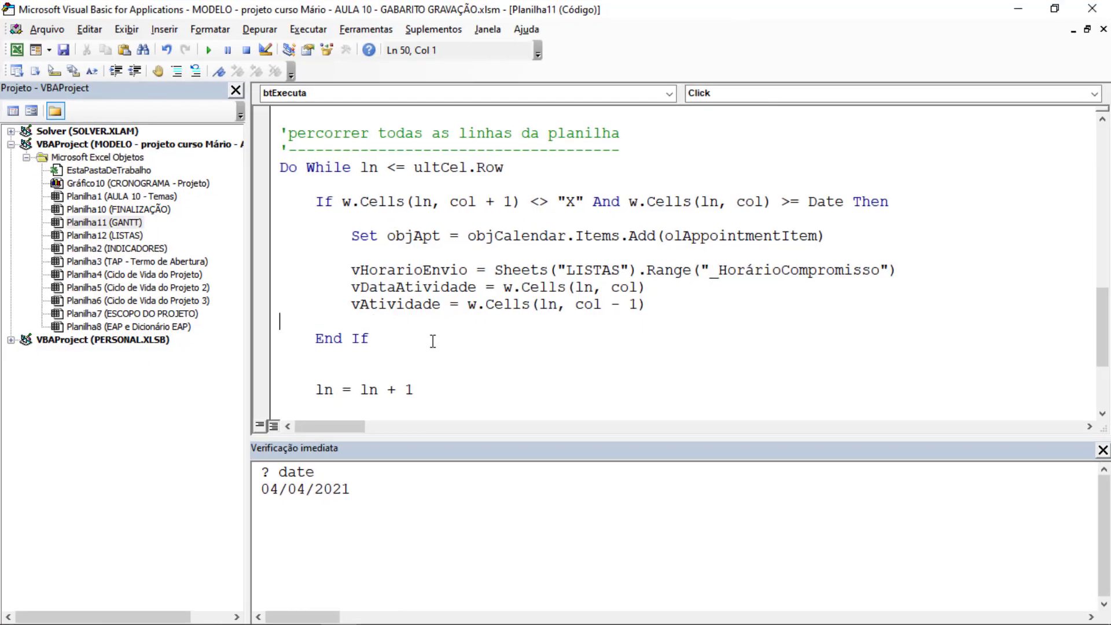
Step: Add vDataCompr = vDataAtividade + vHorarioEnvio above End If, with a blank line above it
key(Return)
key(Return)
key(Return)
key(Return)
key(Up)
key(Up)
key(Up)
key(Tab)
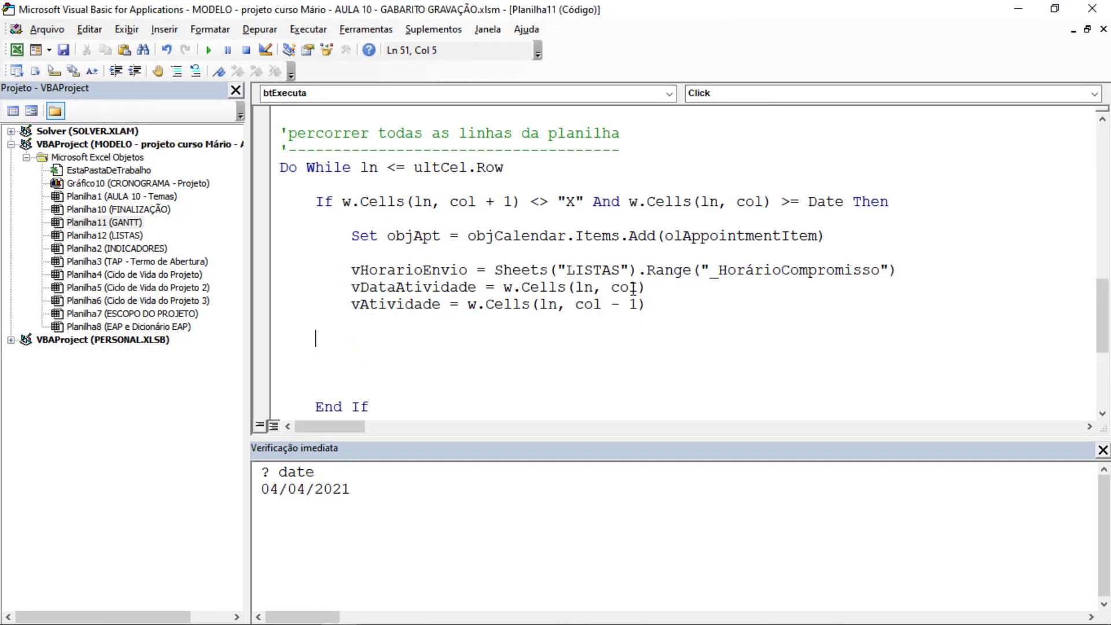
key(Tab)
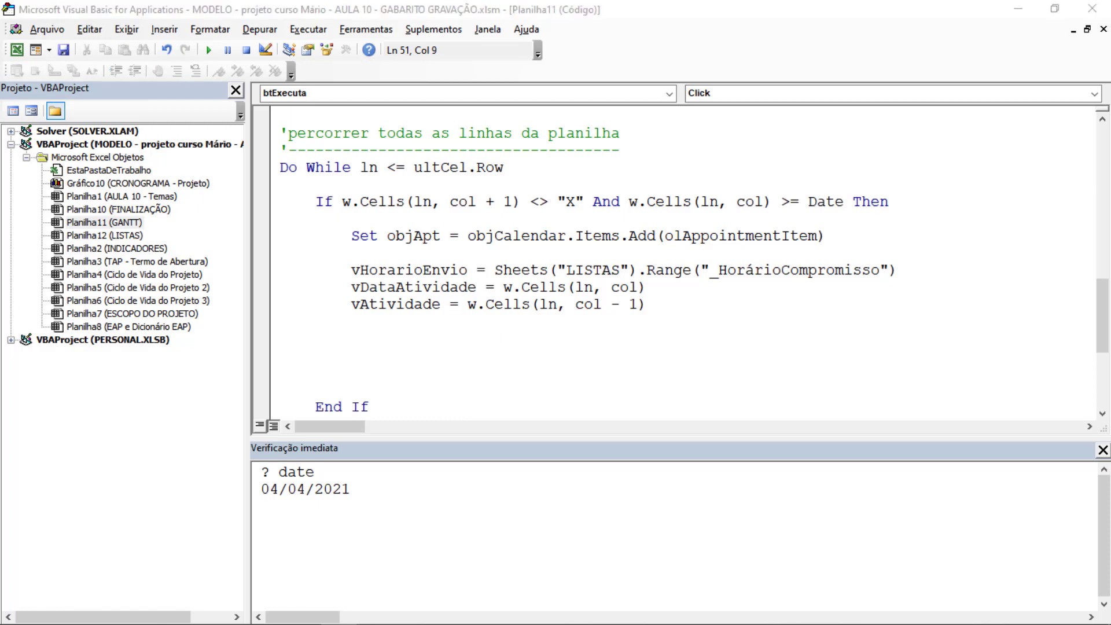
click(380, 351)
key(Tab)
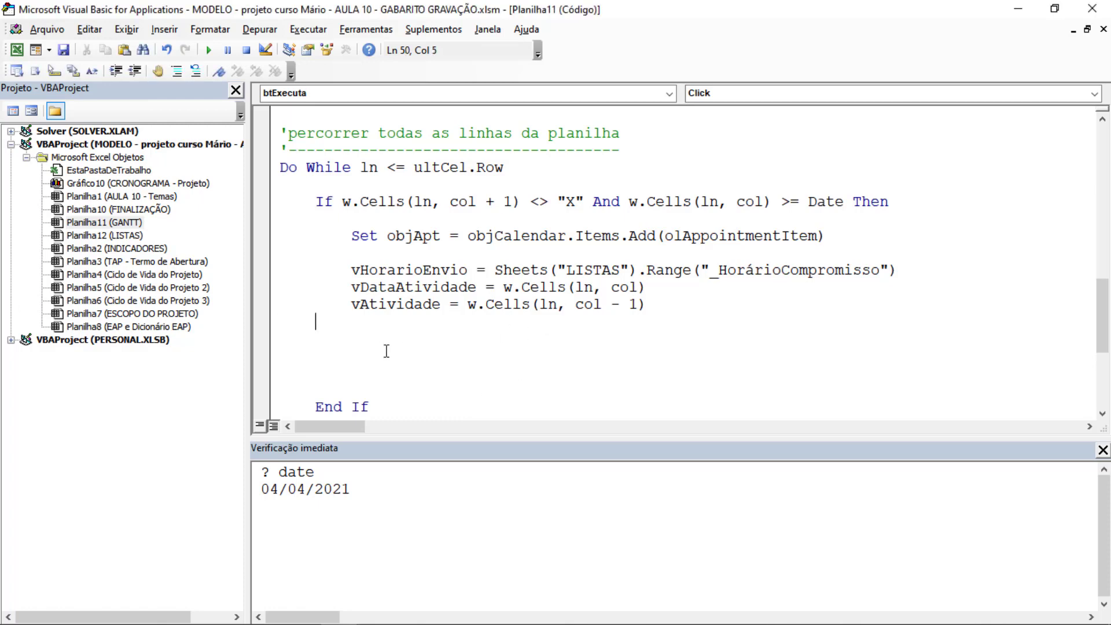
key(Tab)
text(vDataCompr)
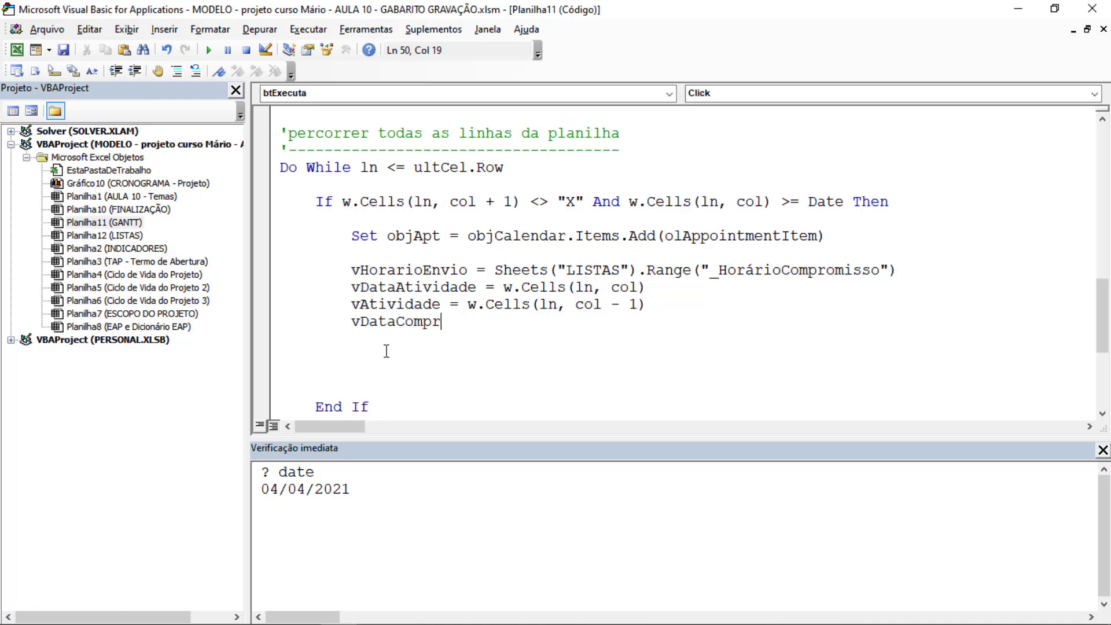
text( =)
text( vdataa)
key(ctrl+space)
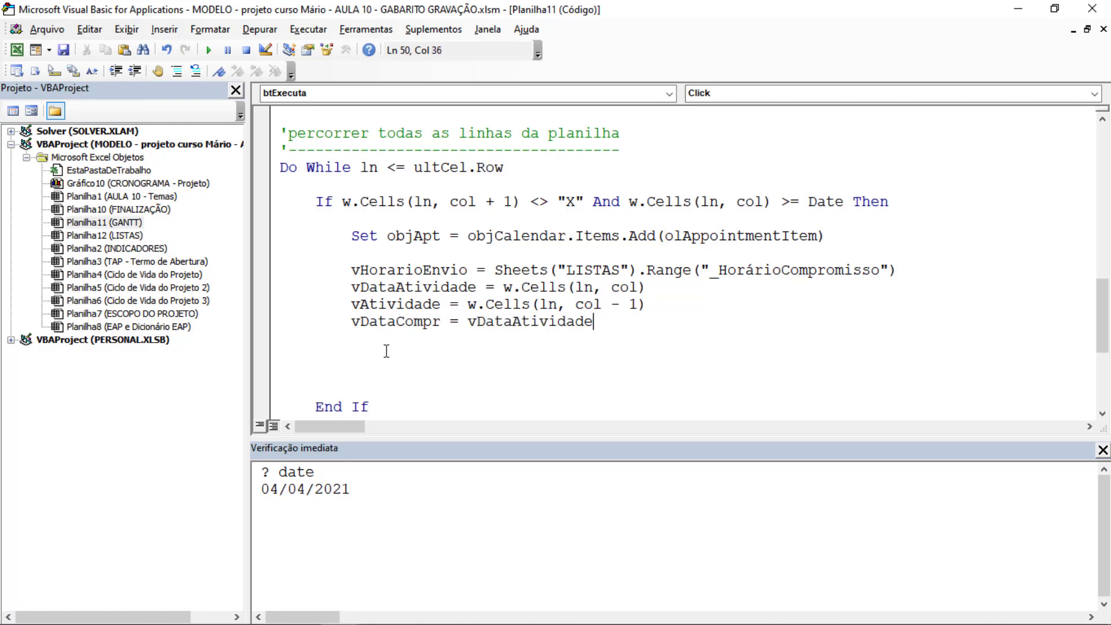
text(+ )
text(vhora)
key(ctrl+space)
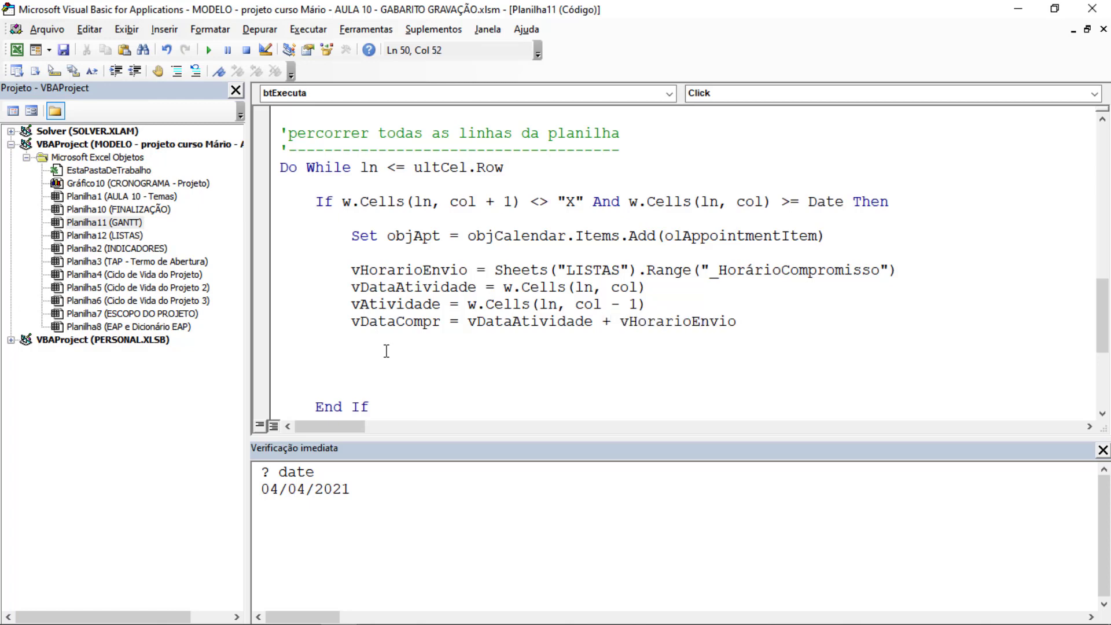
key(Return)
click(350, 321)
key(Return)
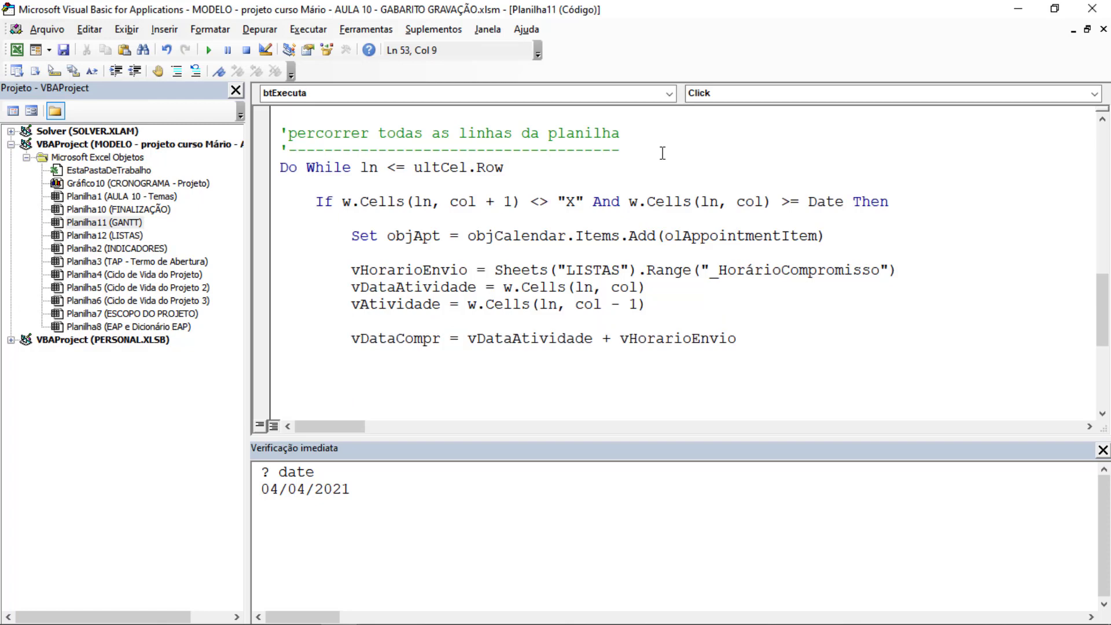
Step: Start an If vDataCompr <= Now Then block with its End If
text(if vdatac)
key(ctrl+space)
text(<=)
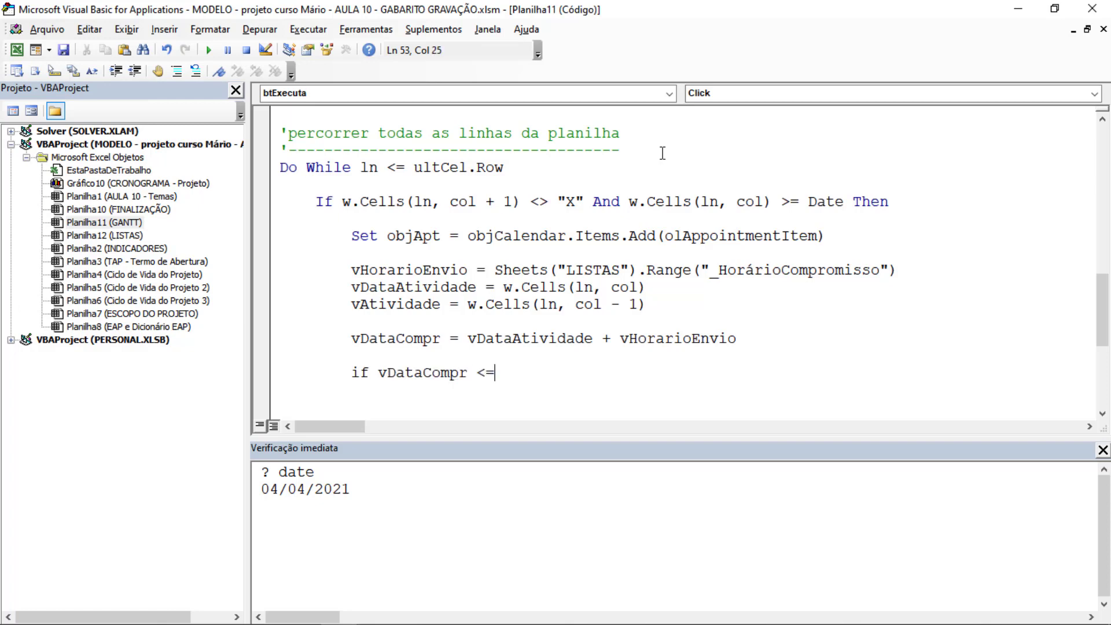
text( now)
text(then)
key(Return)
key(Return)
key(Return)
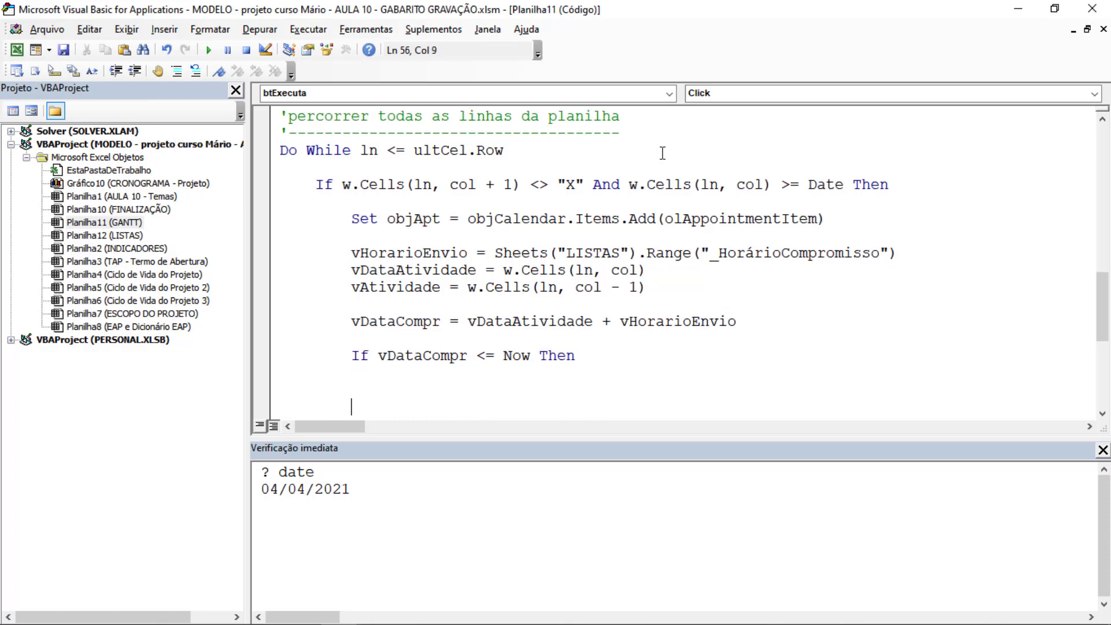
text(end if)
key(Up)
key(Return)
key(Tab)
Step: Set vDataCompr = Now on the empty line inside the If block
scroll(653, 257, down, 1)
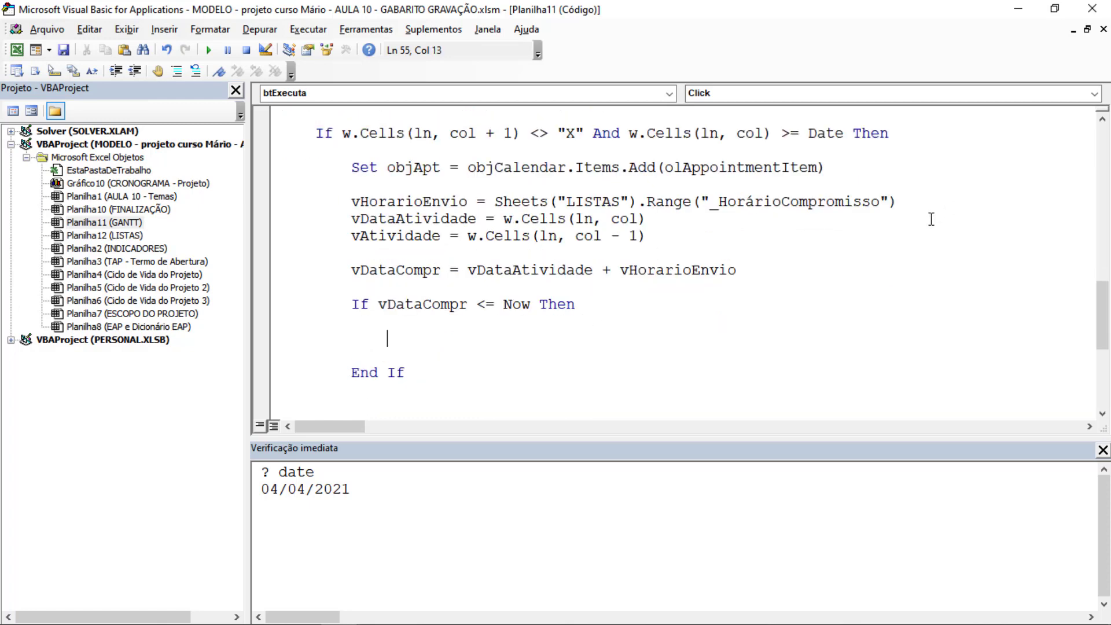
double_click(429, 311)
key(ctrl+c)
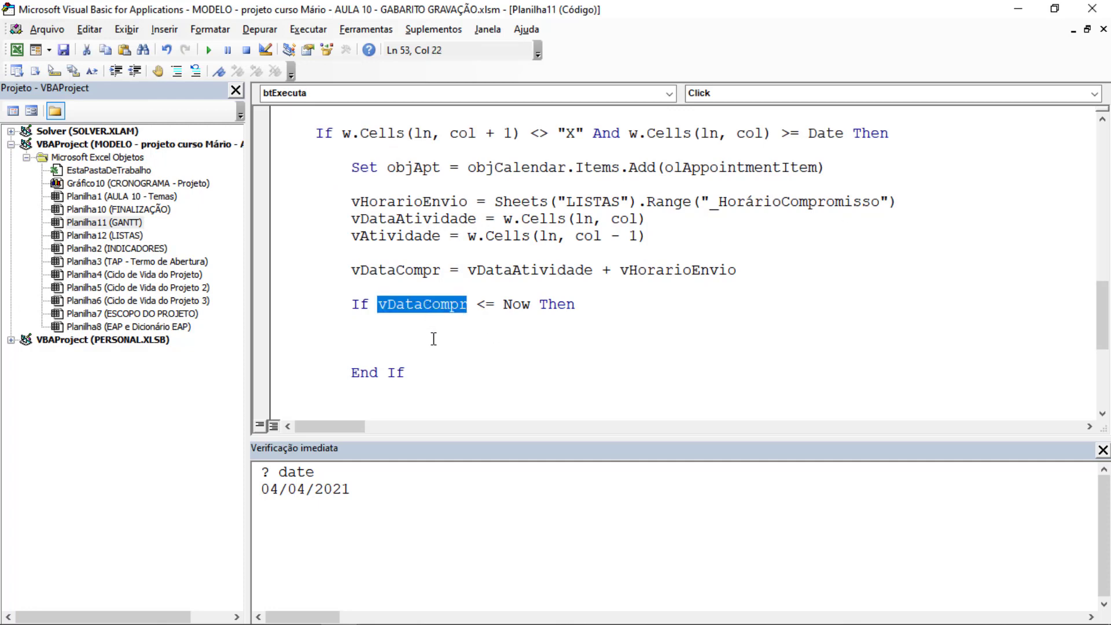
click(431, 338)
key(ctrl+v)
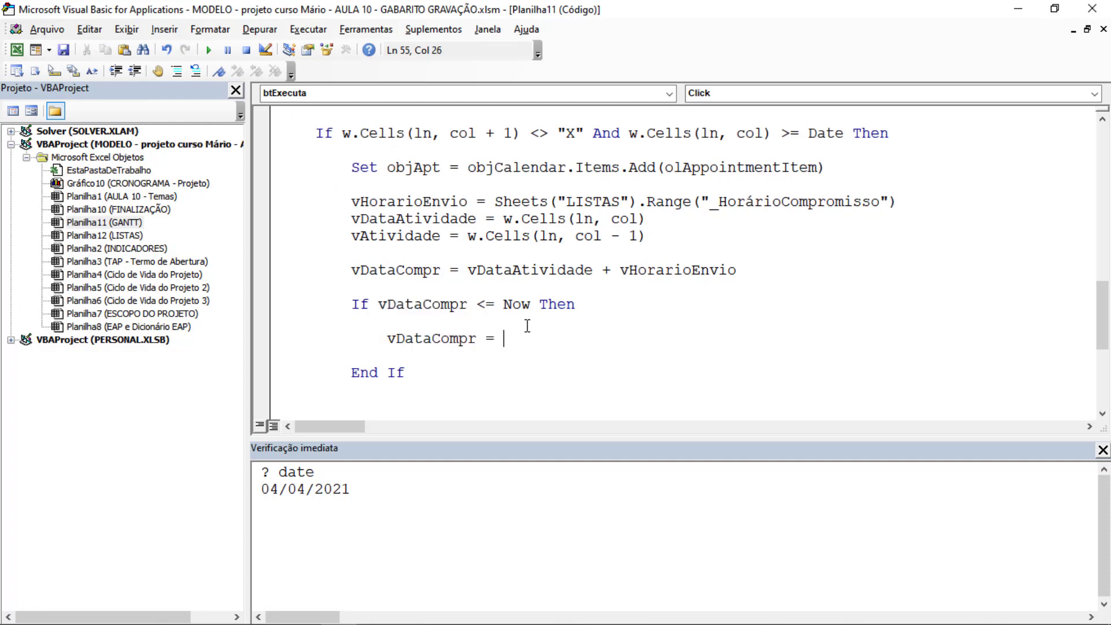
text(now)
Step: Evaluate ? now in the Immediate window to see the current date-time
drag(363, 489, 279, 471)
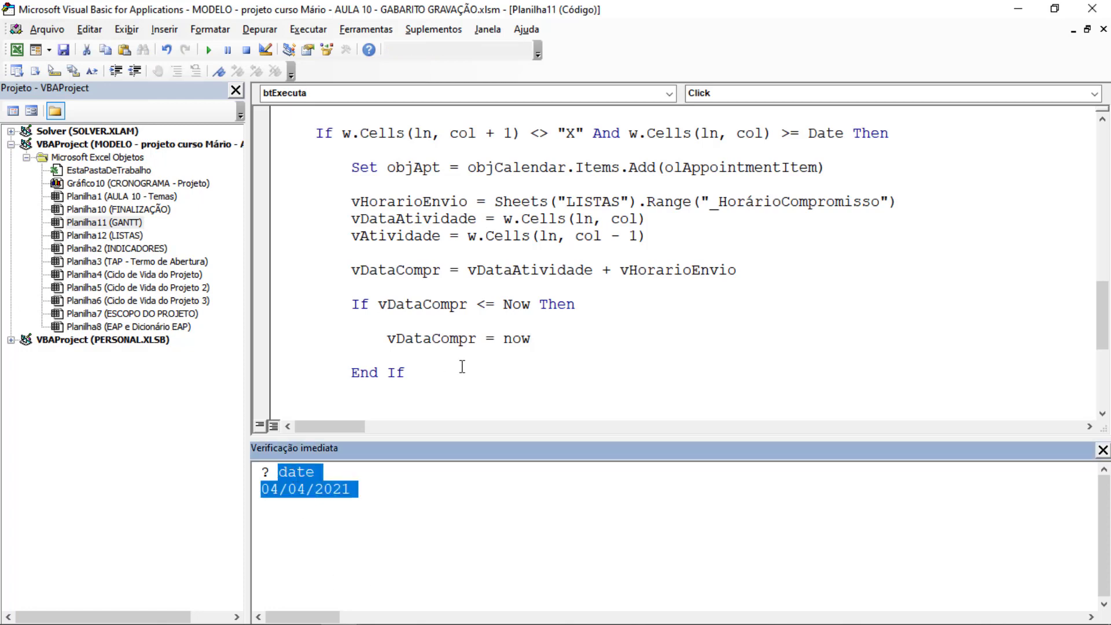
text(now)
key(Return)
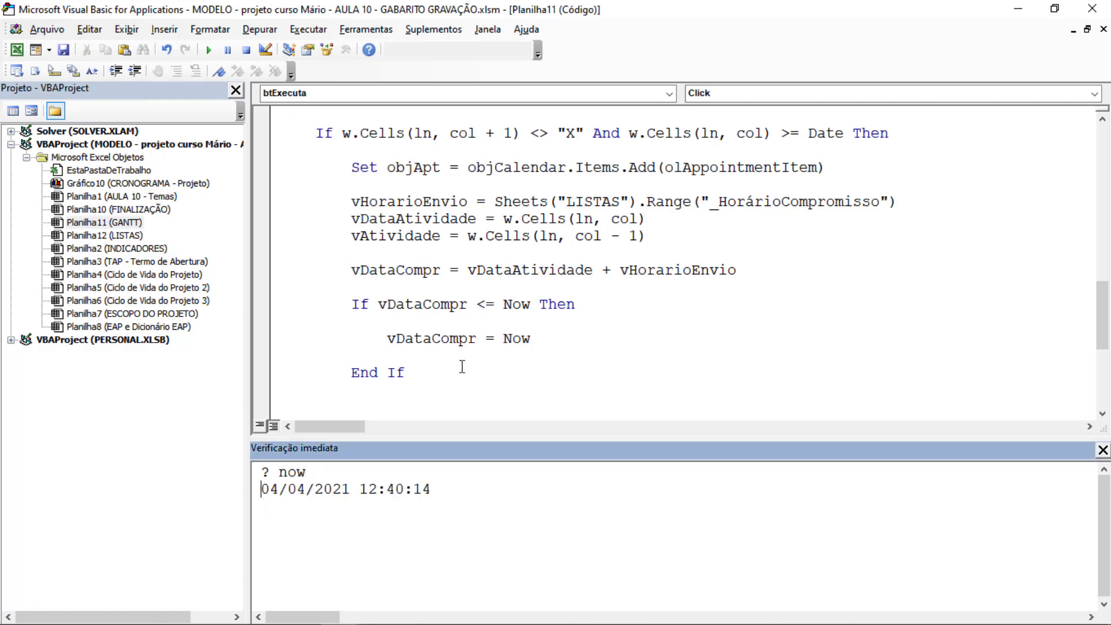
key(shift+End)
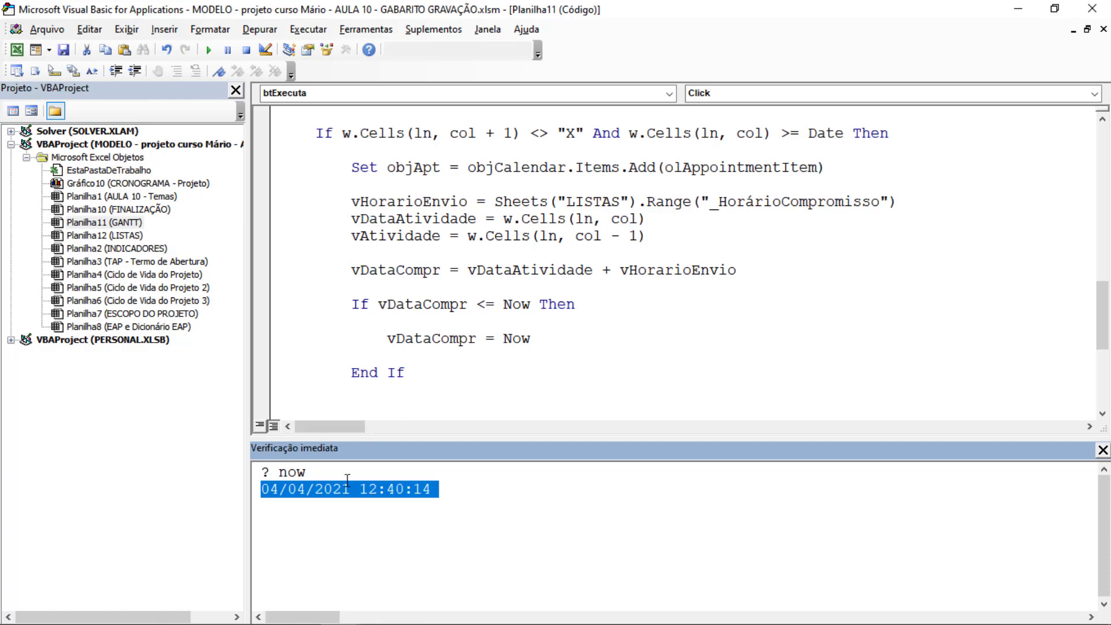
click(486, 356)
scroll(530, 335, down, 1)
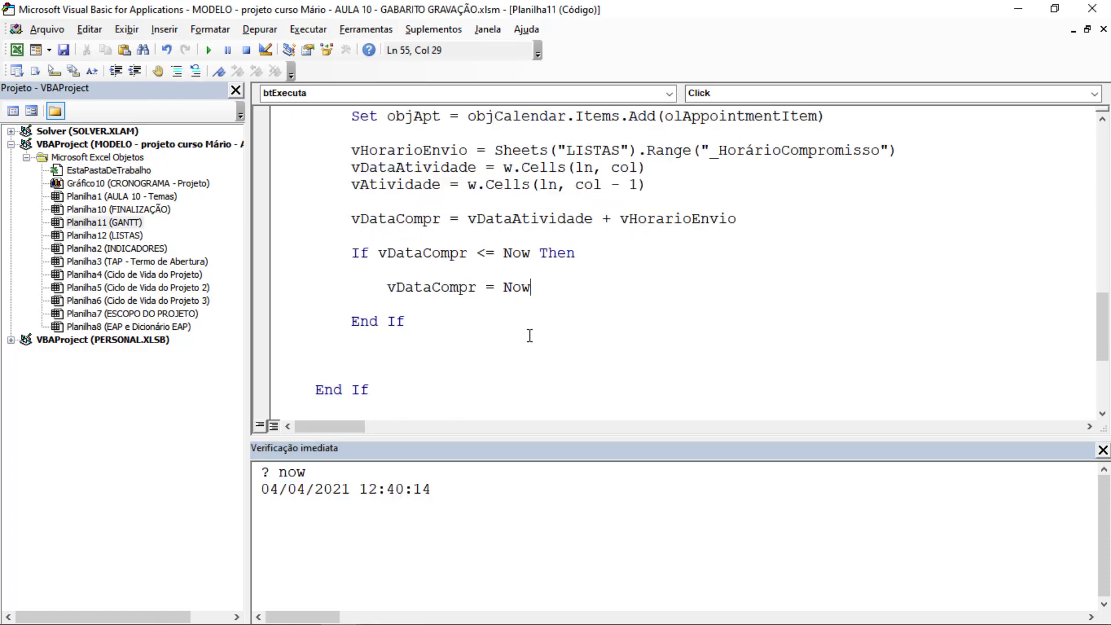
click(423, 355)
Step: Add vDias = Int(vDataAtividade - Date) below the inner End If
text(v)
text(dias)
text( = c)
text(vdata)
text(Atividade)
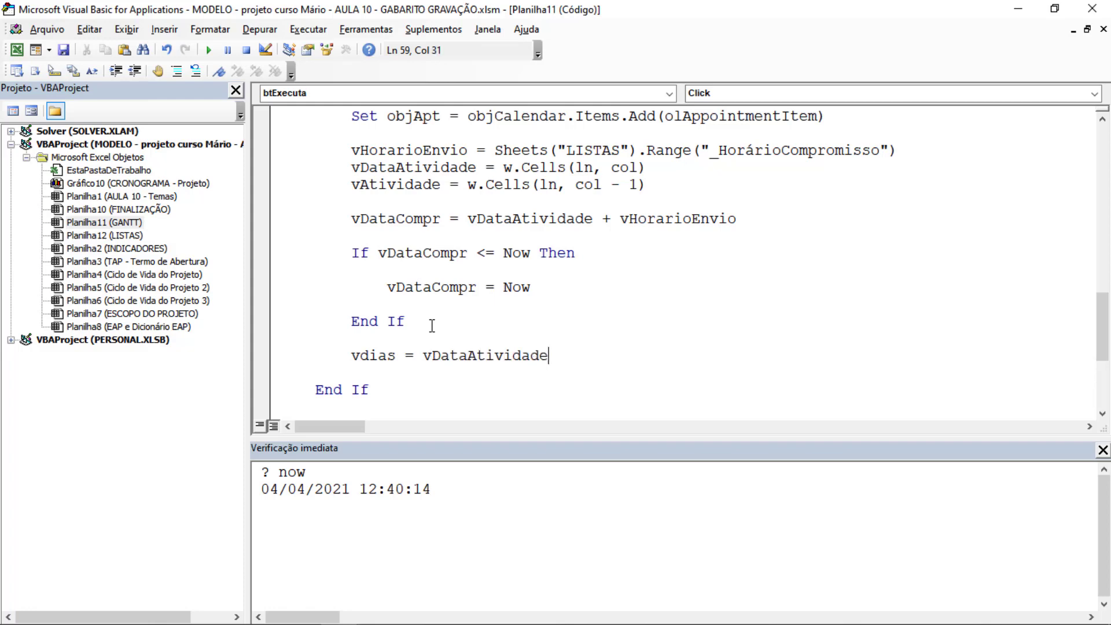
text( -date)
key(Return)
key(Left)
key(ctrl+Left)
key(ctrl+Left)
key(ctrl+Left)
text(int()
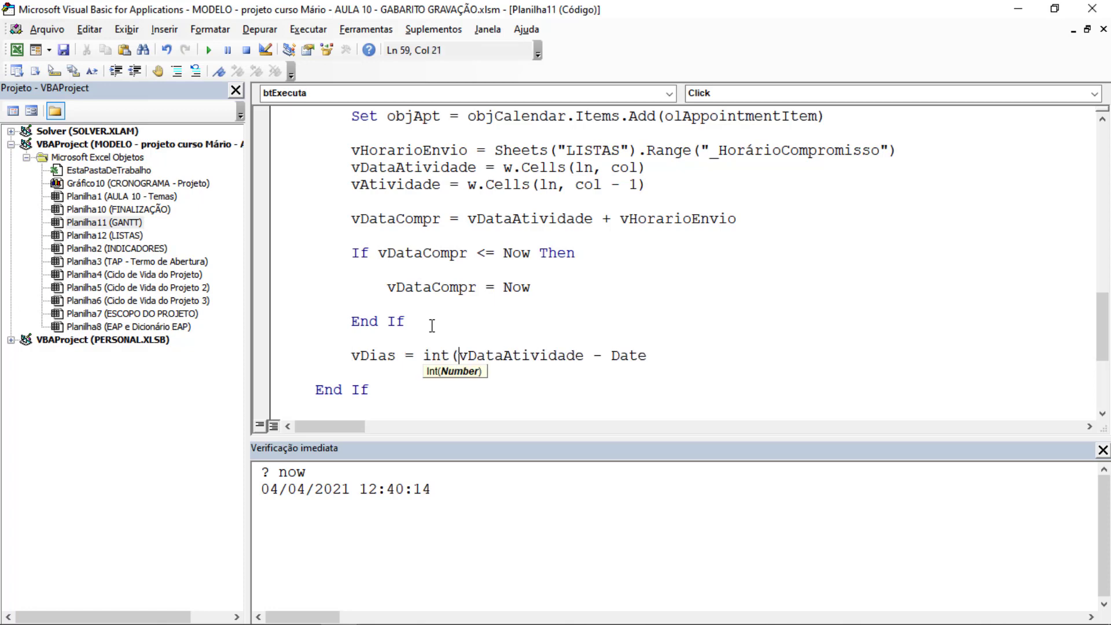
key(End)
text())
key(Return)
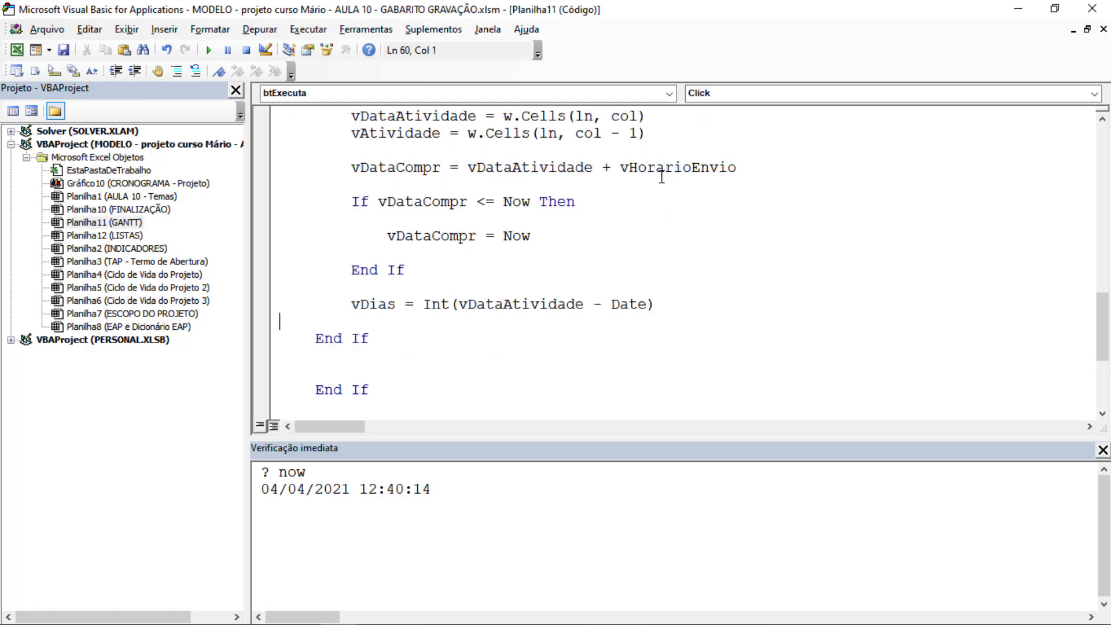
Step: Add an If vDias = 0 Then block closed by End If under the vDias line
scroll(357, 248, down, 1)
double_click(361, 252)
click(379, 258)
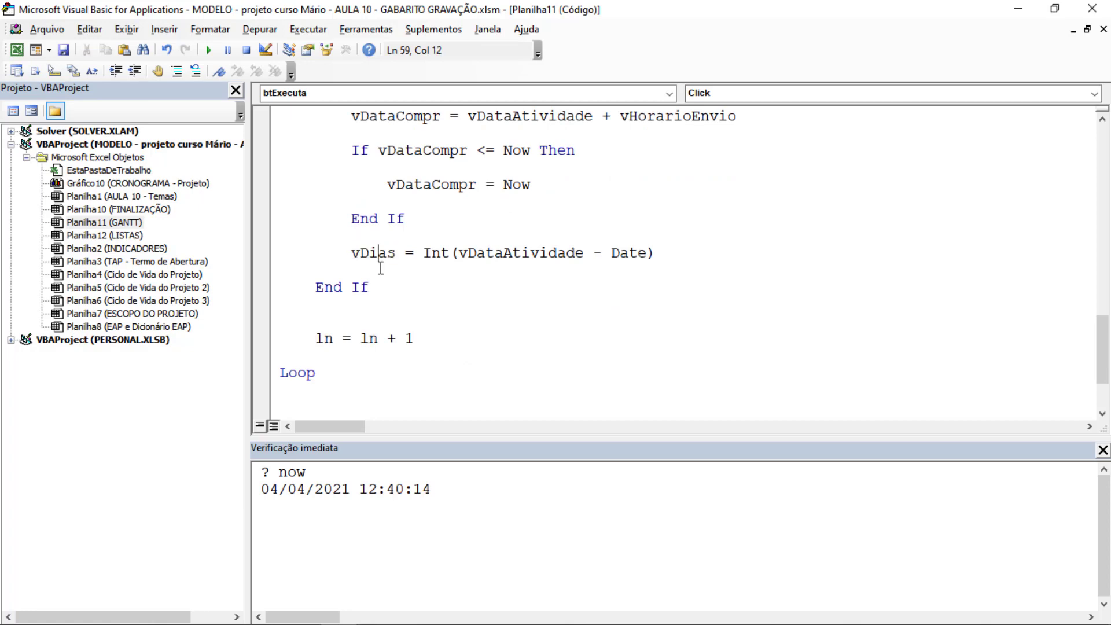
click(380, 268)
key(Return)
key(Return)
key(Return)
key(Return)
key(Up)
key(Up)
key(Up)
key(Tab)
key(Tab)
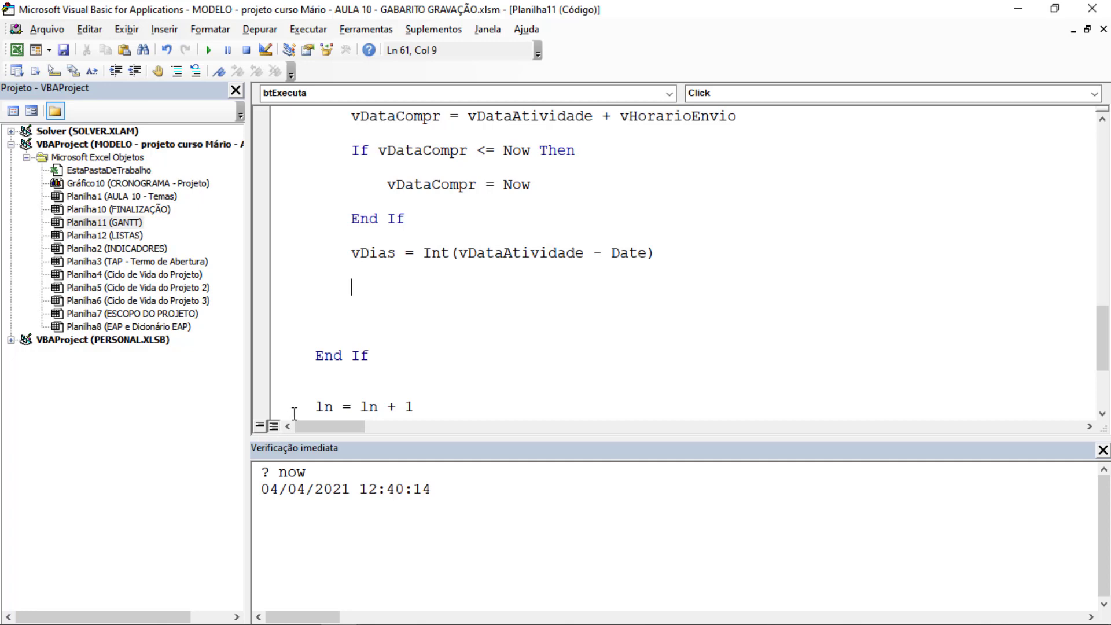
text(if v)
text(dias = 0)
text( then)
key(Return)
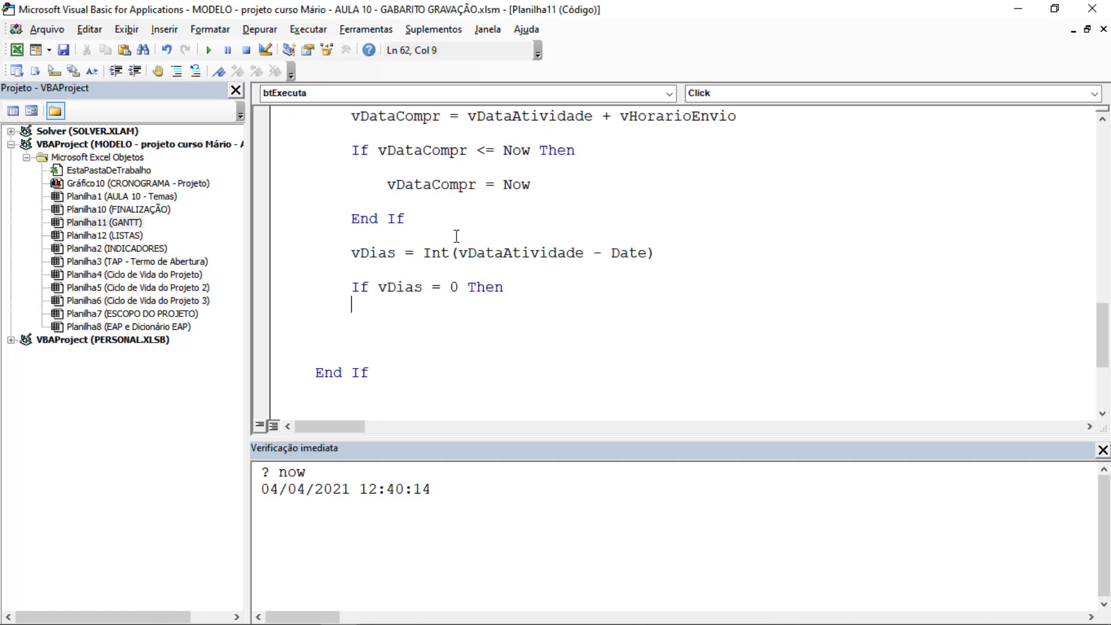
key(Return)
key(Return)
text(end if)
key(Up)
key(Up)
key(Up)
key(Right)
key(Right)
key(Right)
Step: Dismiss the compile error, undo the accidental If line split, and indent a line inside
key(Return)
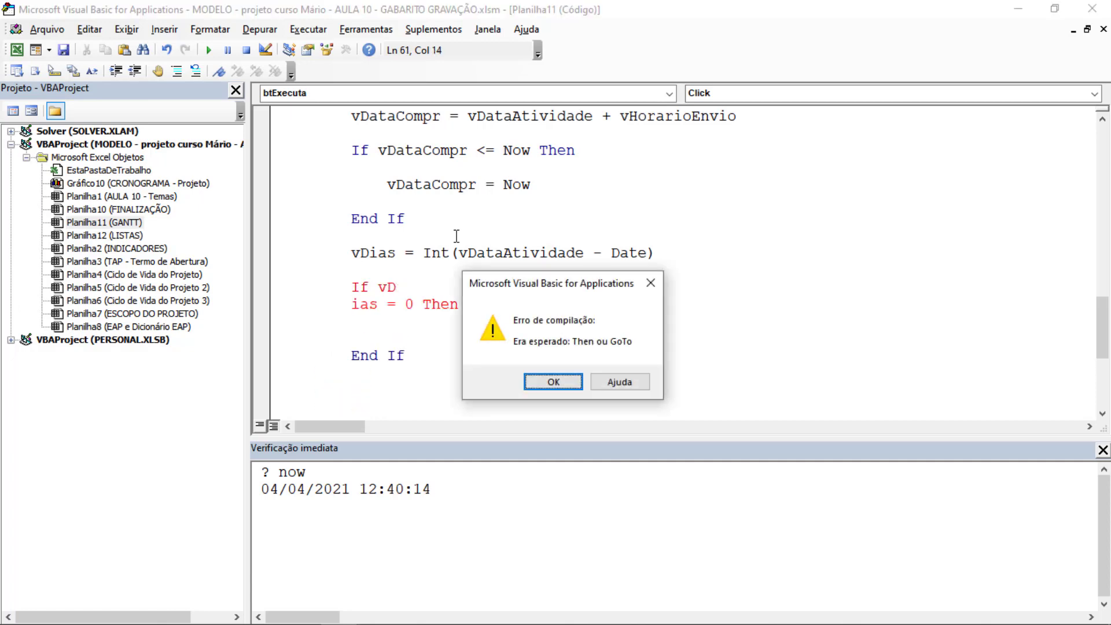
key(Return)
key(ctrl+z)
key(Down)
key(Return)
key(Tab)
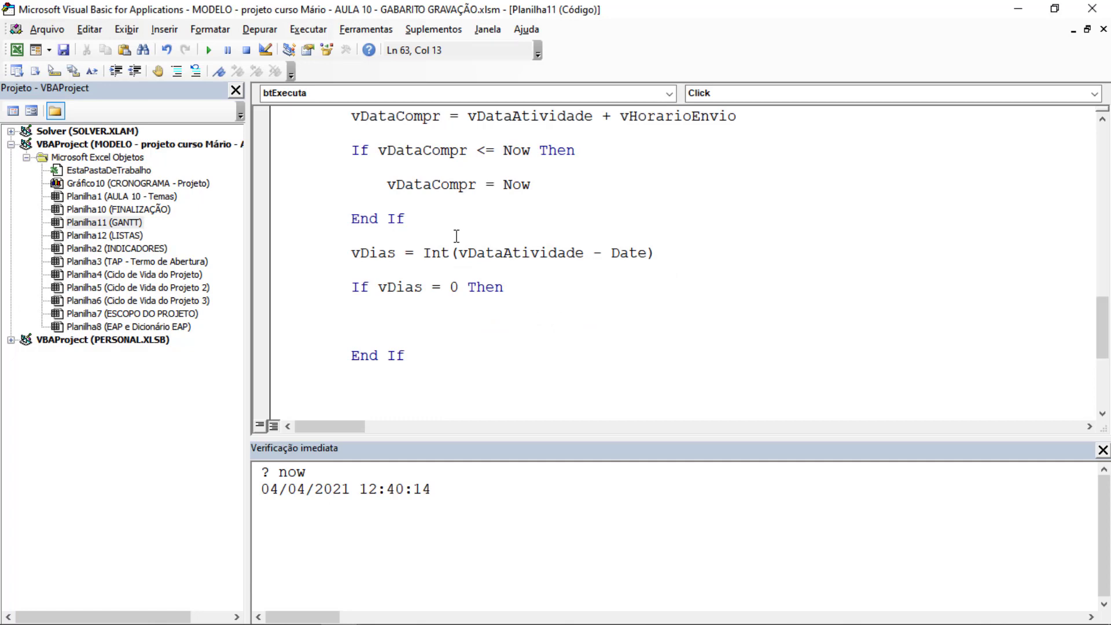
Step: Clear the mistakenly inserted vDataAtividade name from the line inside the If block
text(vdata)
key(ctrl+space)
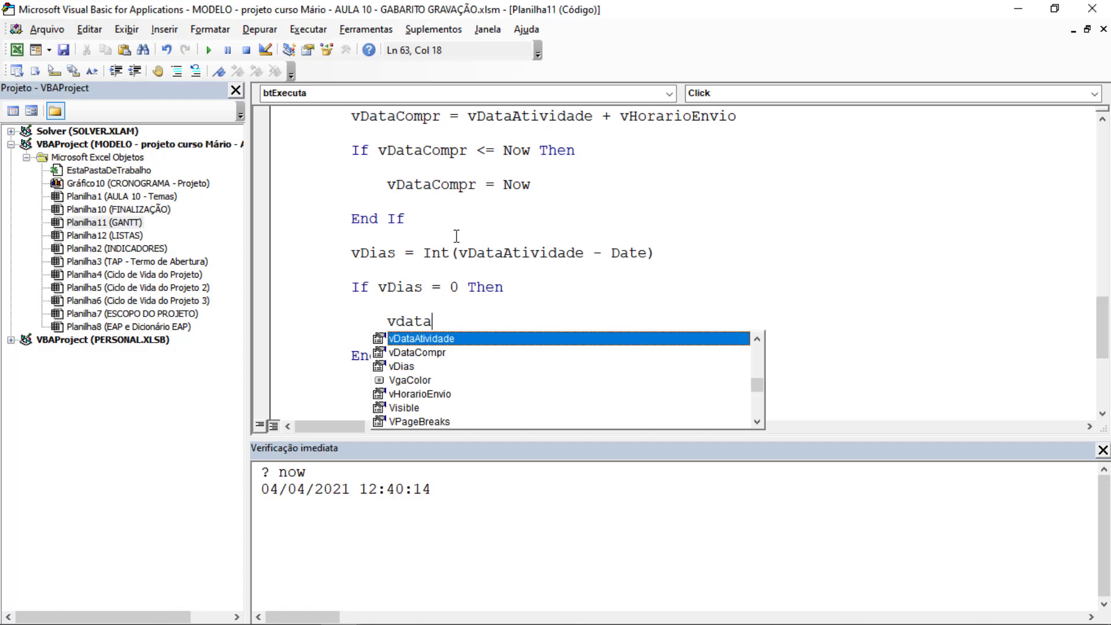
text(e)
key(Tab)
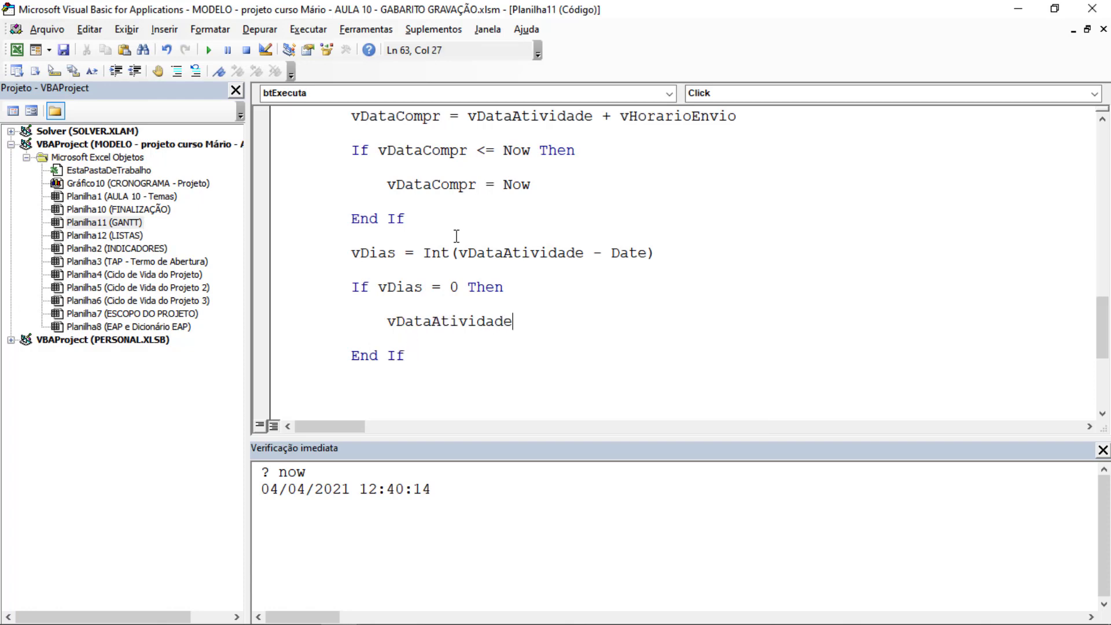
key(ctrl+shift+Left)
text(vd)
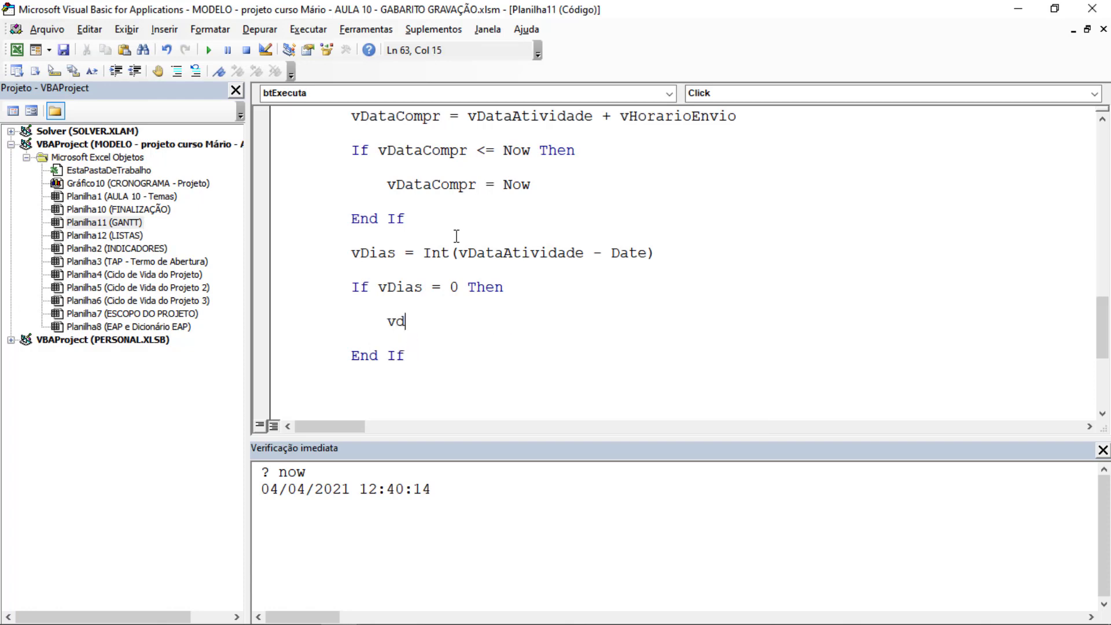
text(ataen)
key(ctrl+space)
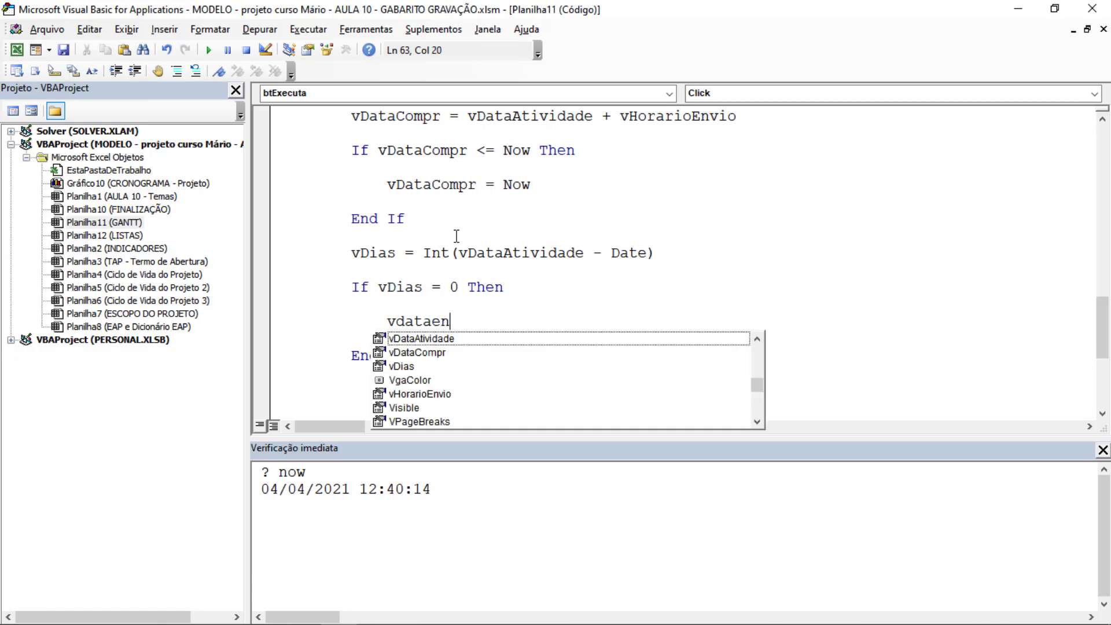
key(Escape)
key(BackSpace)
key(BackSpace)
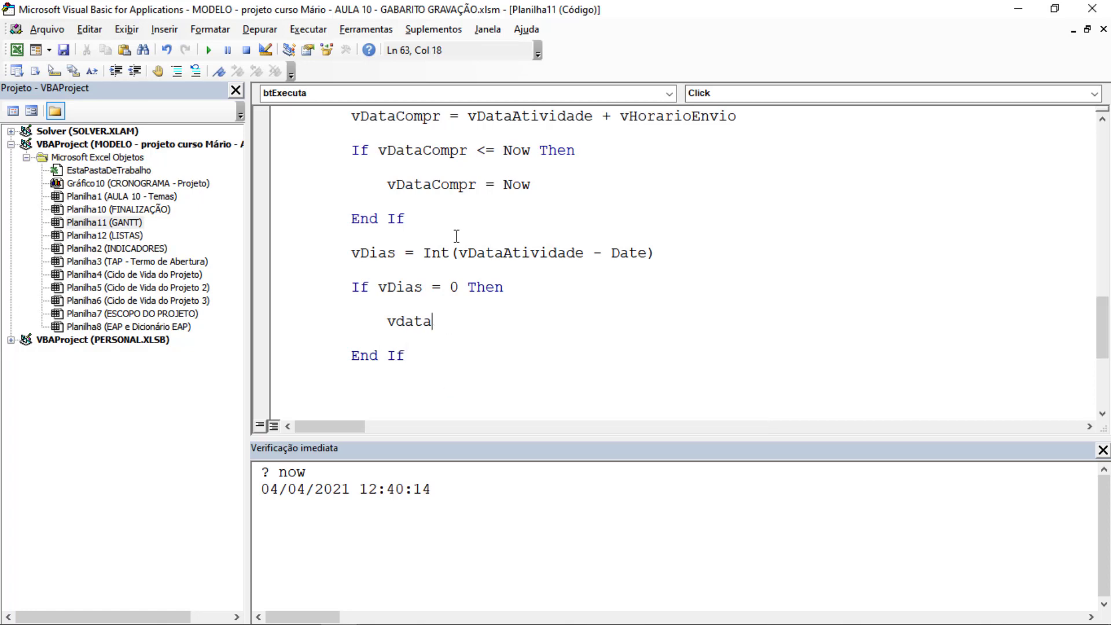
key(Home)
key(shift+End)
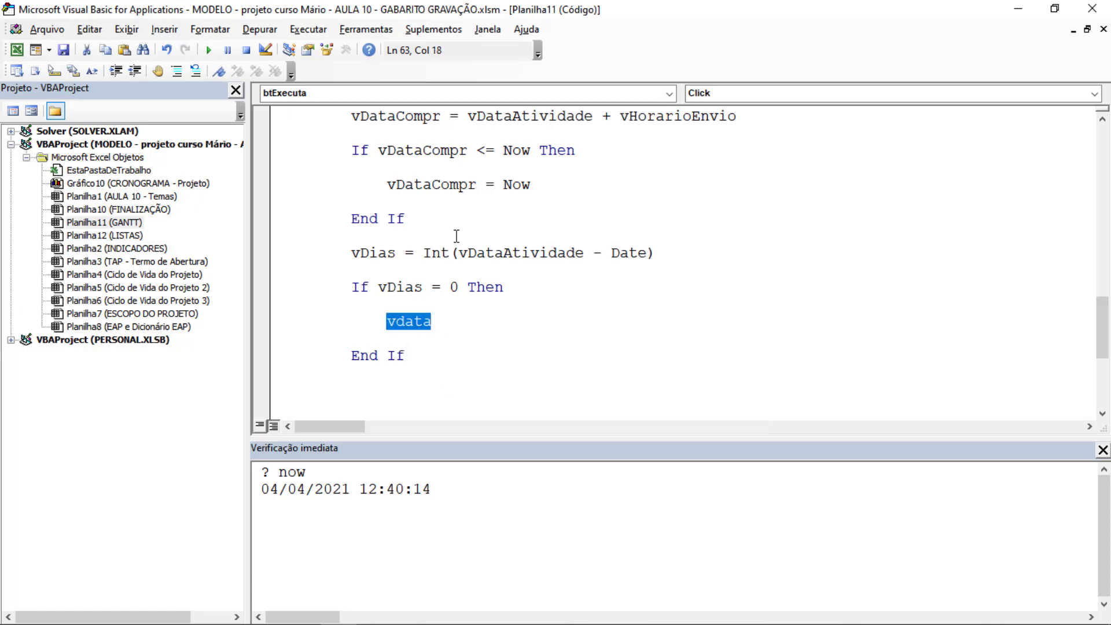
key(BackSpace)
key(Up)
key(Up)
key(Up)
key(Up)
key(Up)
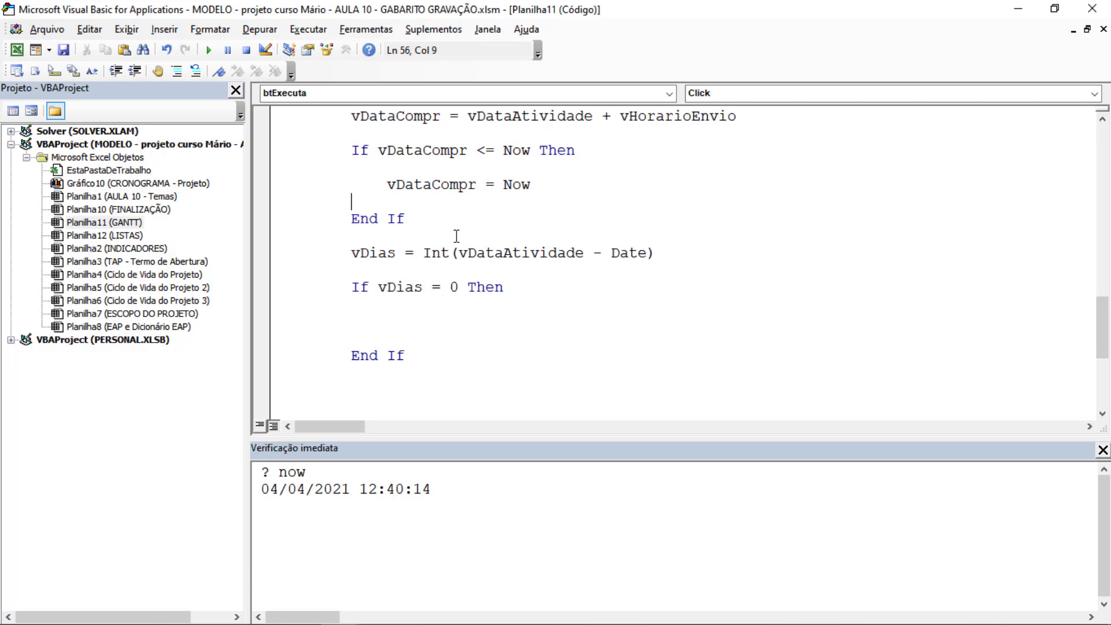
key(Up)
key(Up)
key(Up)
key(Down)
key(Down)
key(Down)
key(Down)
key(Down)
key(Down)
key(Down)
Step: Set vDataCompr = DateAdd("n", 5, Now) inside the If vDias = 0 block
text(v)
text(datacom,pro)
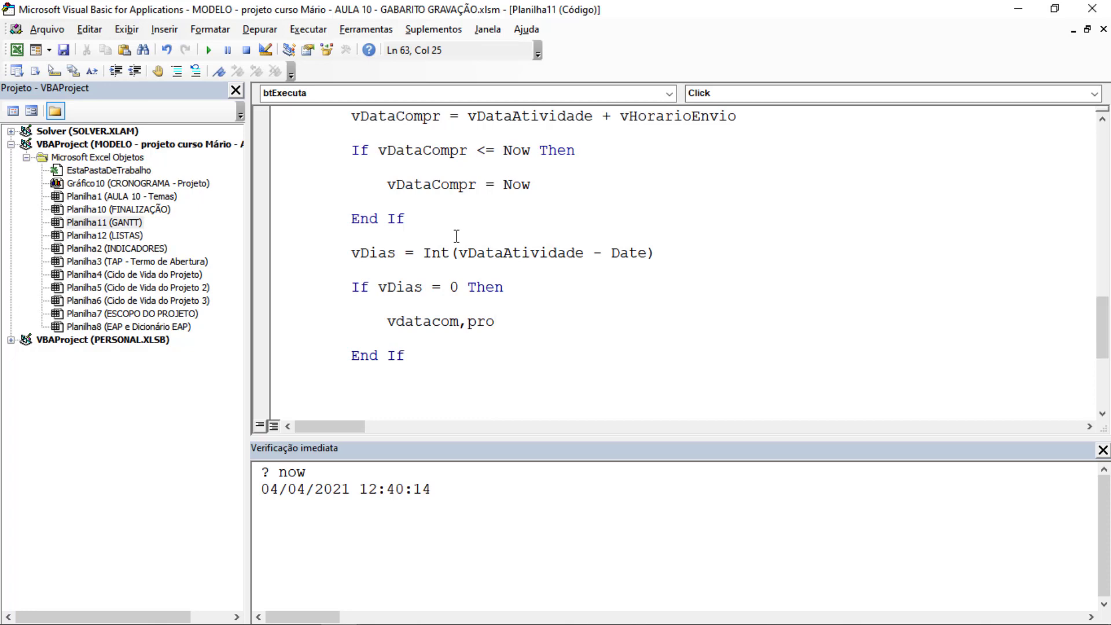
key(BackSpace)
key(BackSpace)
key(BackSpace)
key(ctrl+space)
text(= datead)
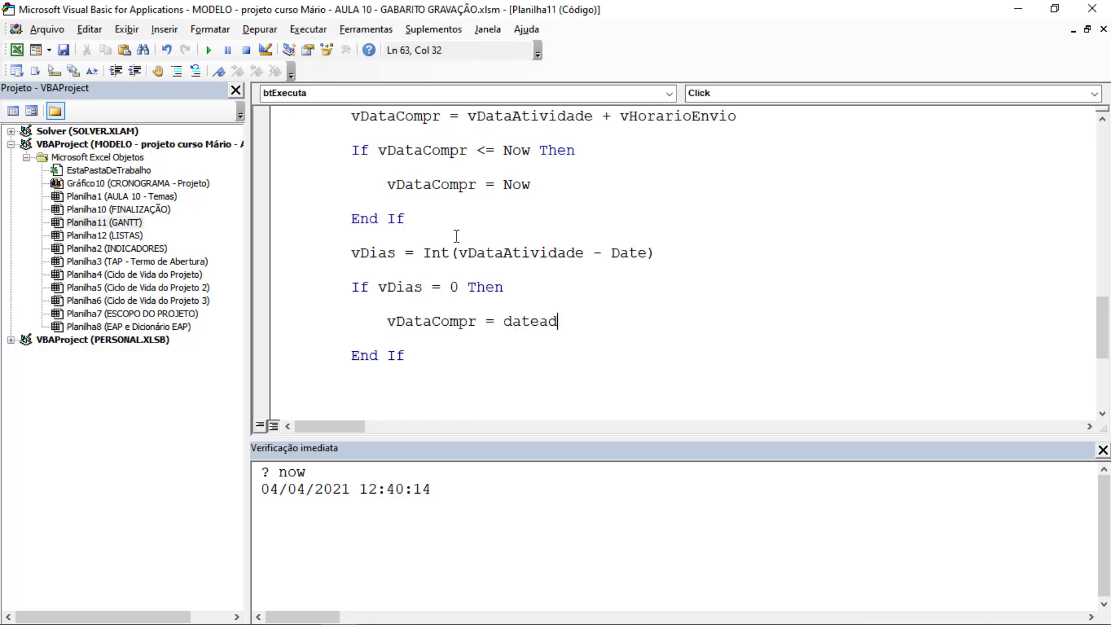
text(d()
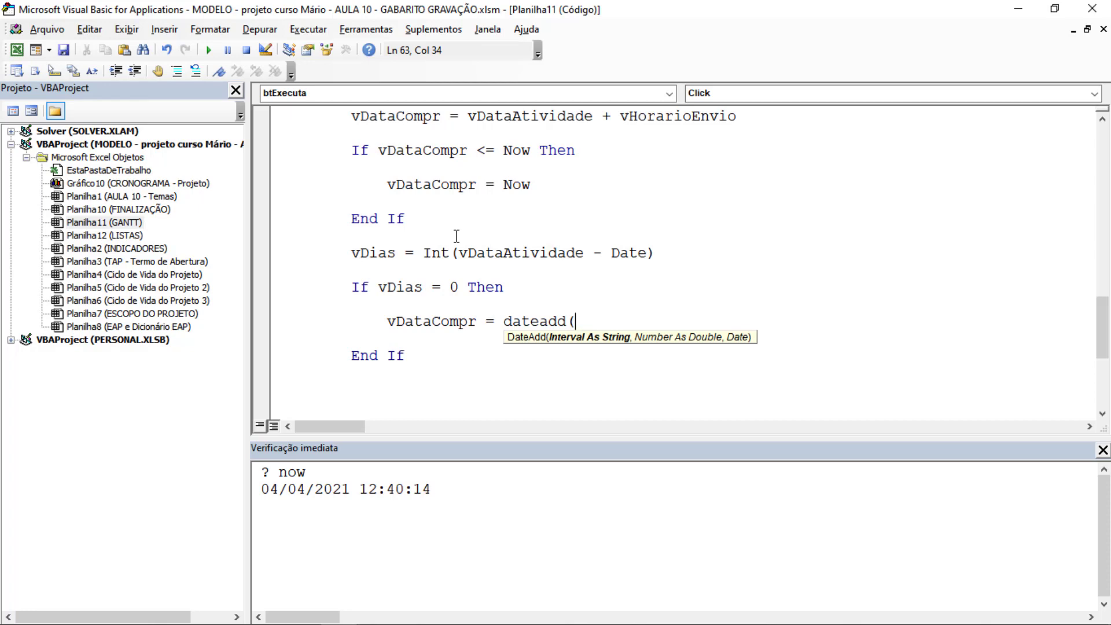
text("n")
text(,)
key(BackSpace)
text(, )
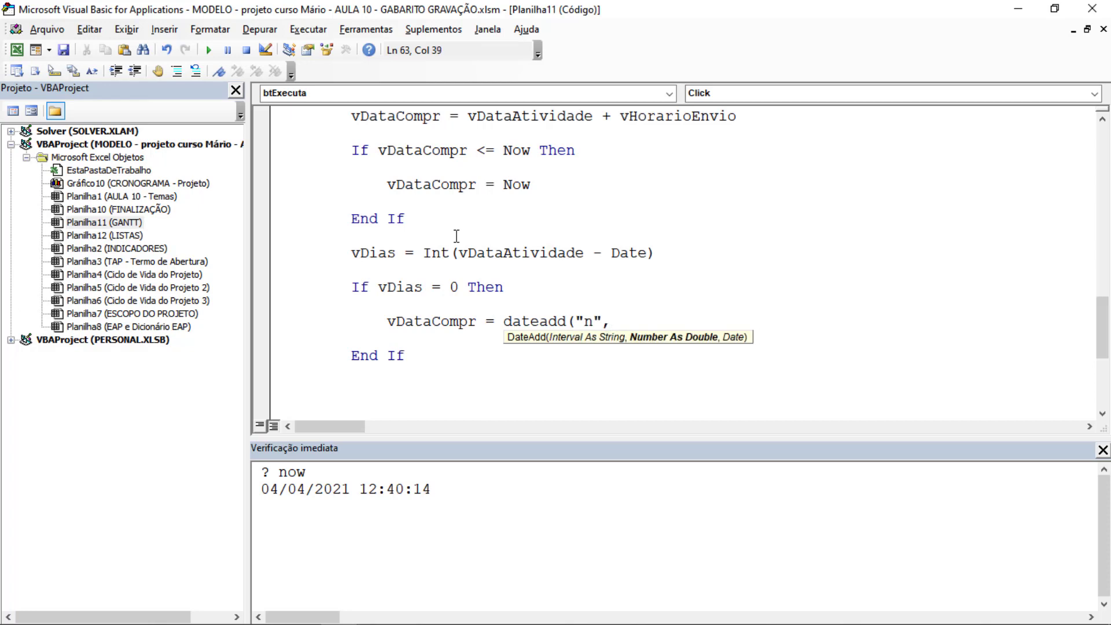
text(5, no)
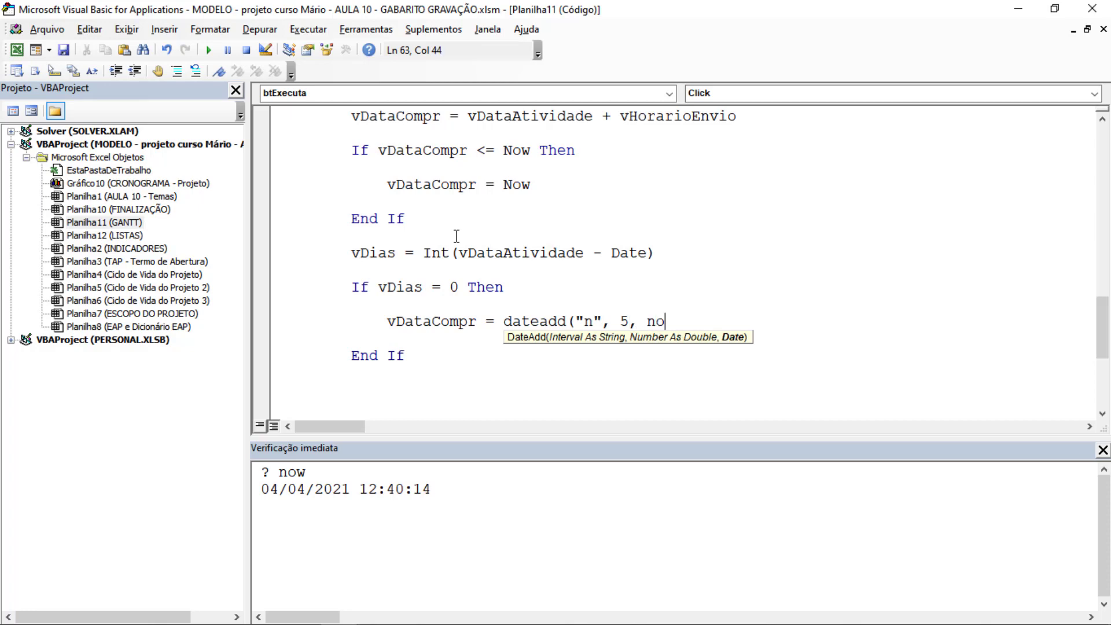
text(w))
key(Left)
key(Left)
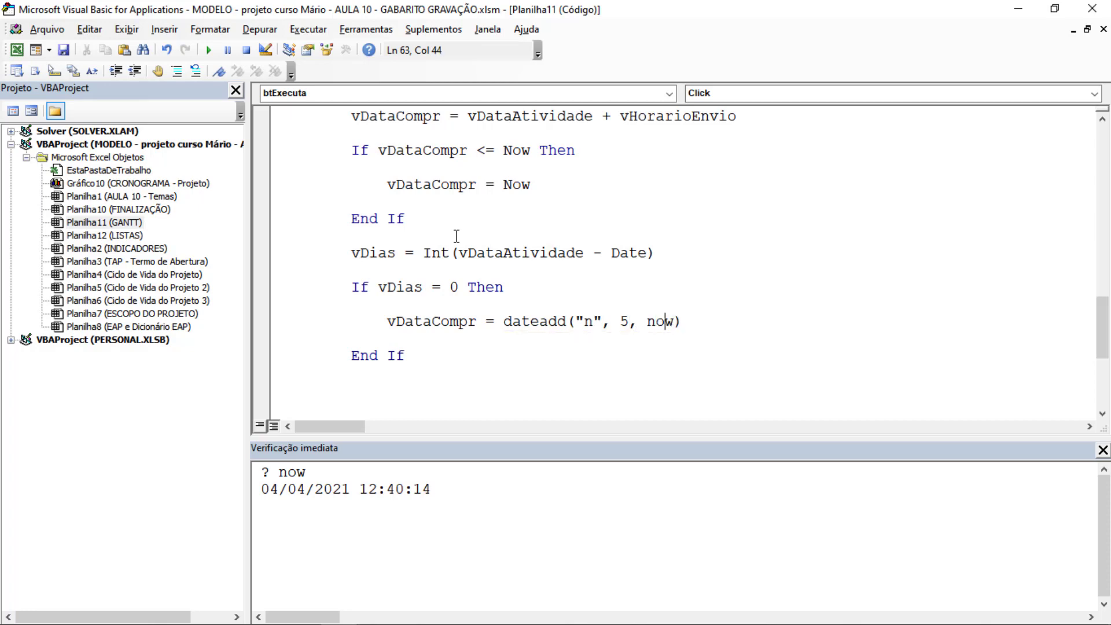
key(Left)
key(Left)
key(Left)
key(Left)
key(End)
key(Return)
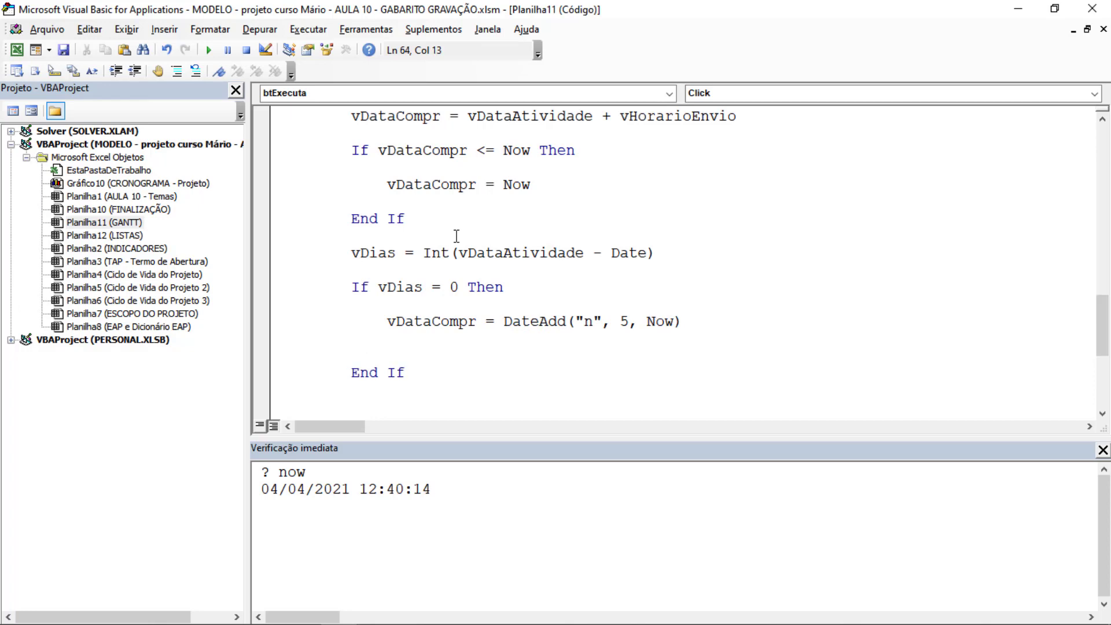
Step: Add vHorarioEnvio = Time + TimeValue("00:05:00") below the DateAdd line
text(vhorario)
key(ctrl+space)
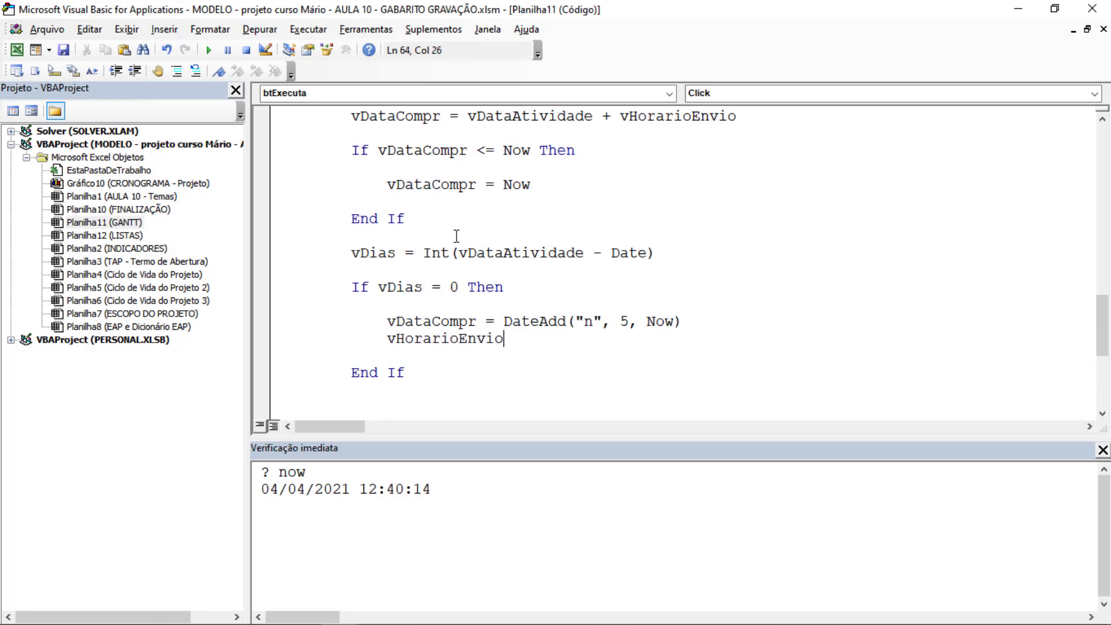
text(= tim)
text(e + tim)
text(evalue()
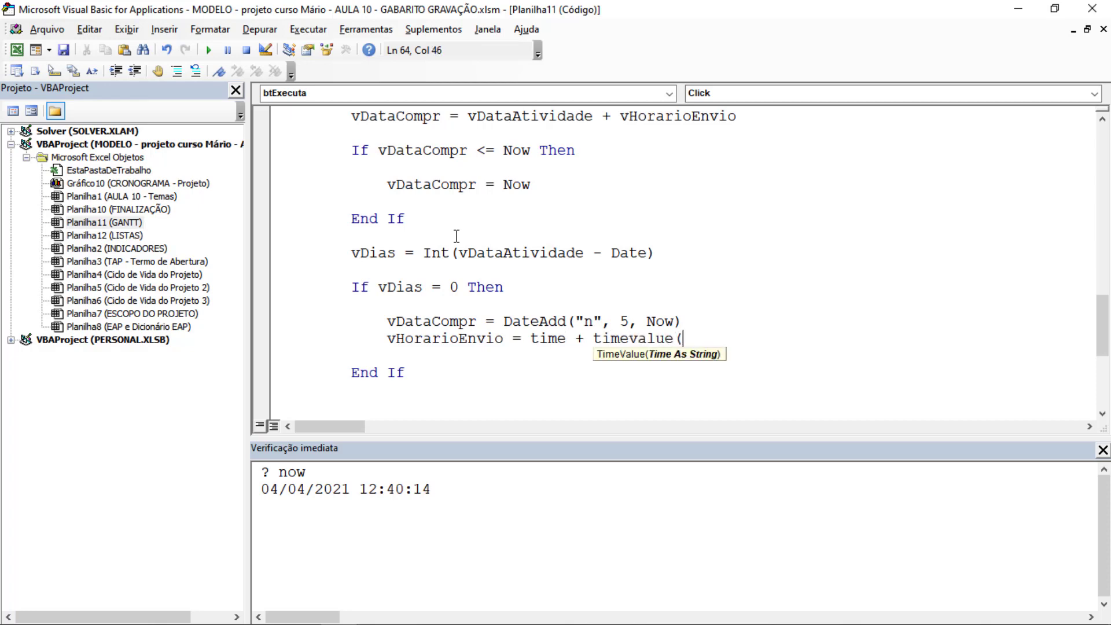
text("00:)
text(05:00'))
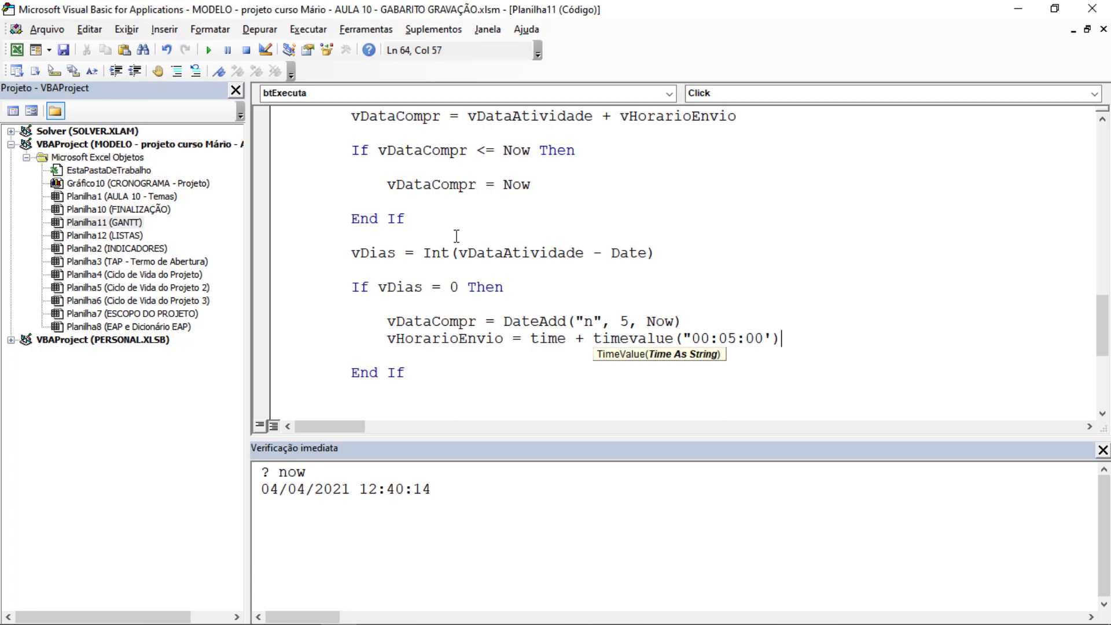
key(BackSpace)
key(BackSpace)
text("))
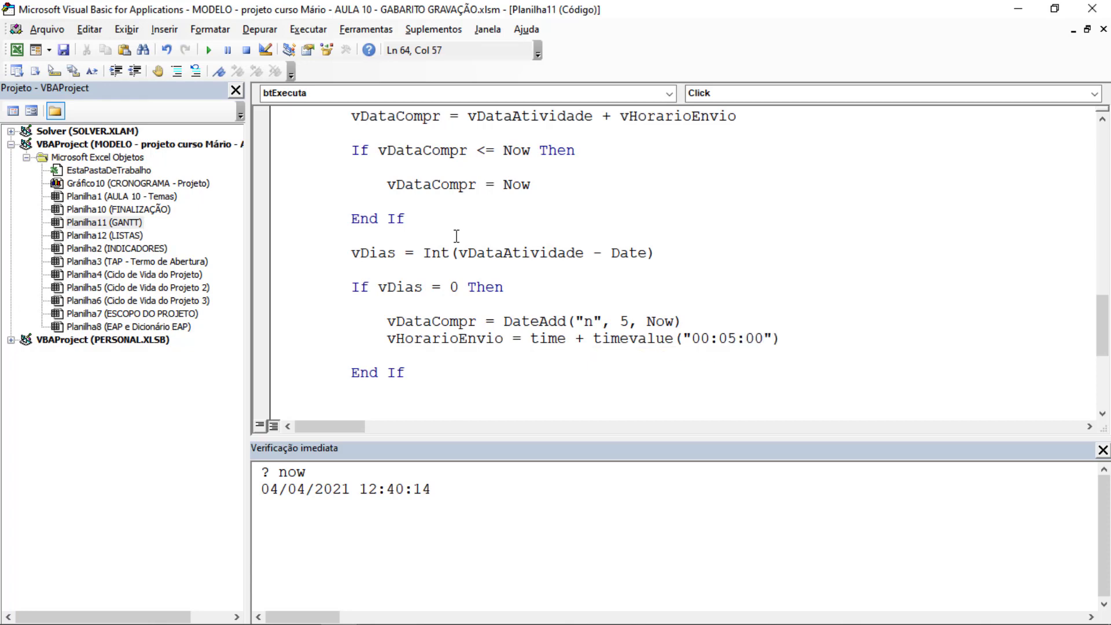
key(Down)
key(Home)
Step: Add the comment 'Criar evento outlook on an indented line below the inner End If
scroll(551, 250, up, 1)
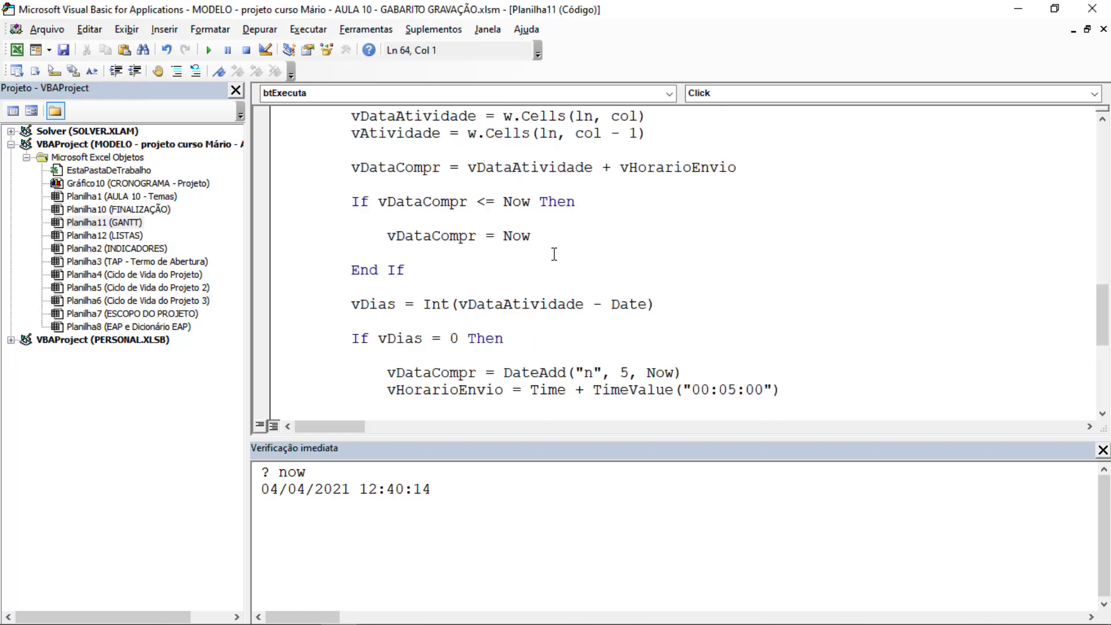
scroll(538, 265, down, 3)
double_click(454, 236)
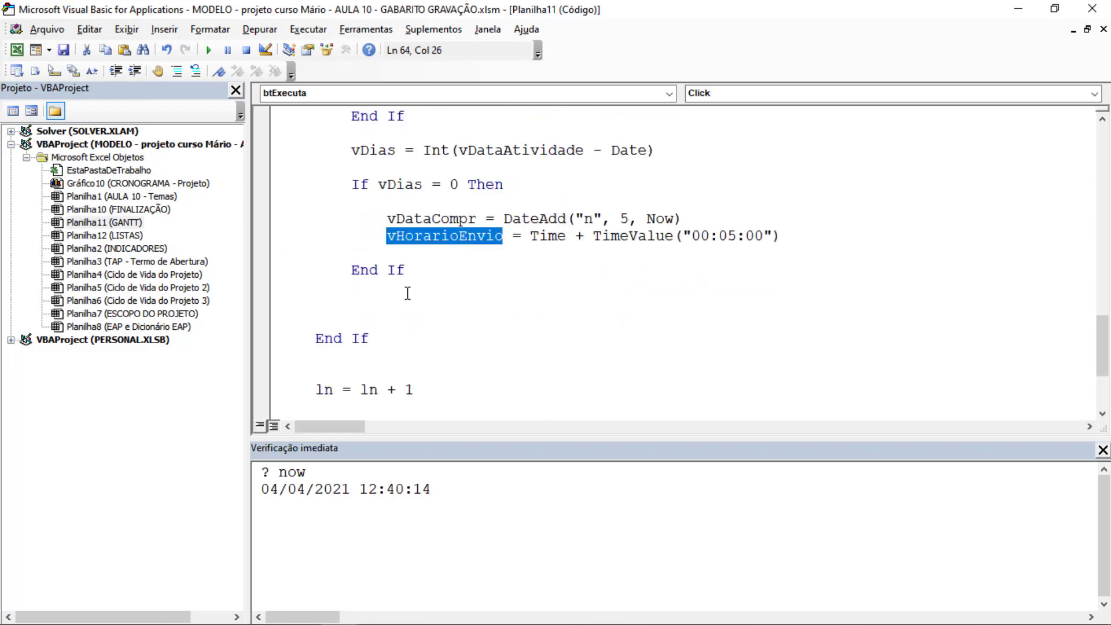
click(408, 293)
key(Return)
key(Tab)
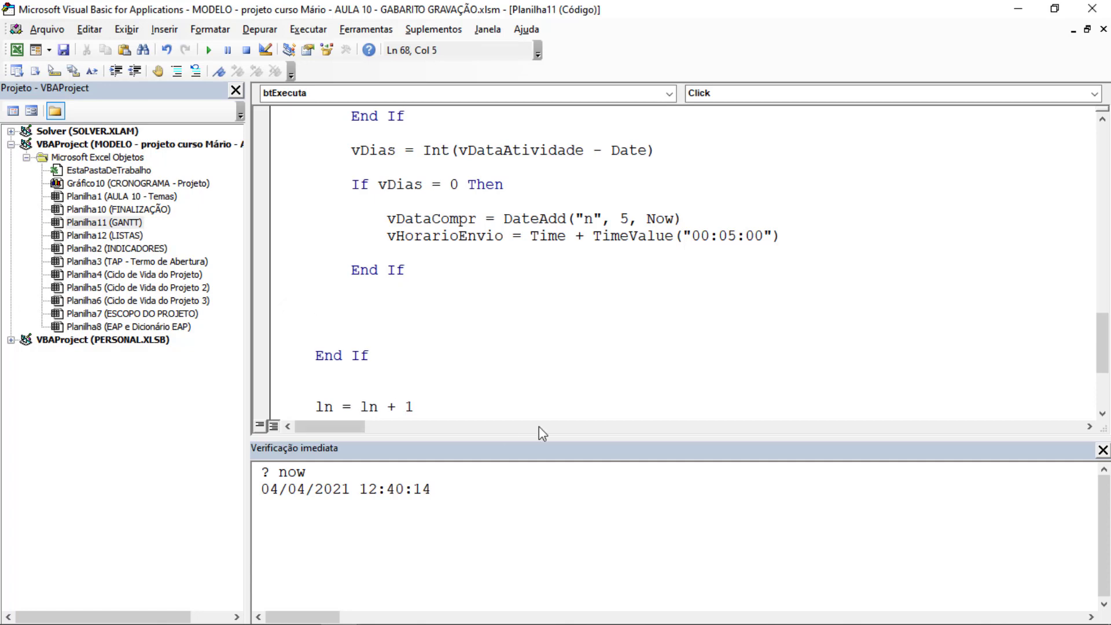
key(Tab)
text('Cr)
text(iar evento outlo)
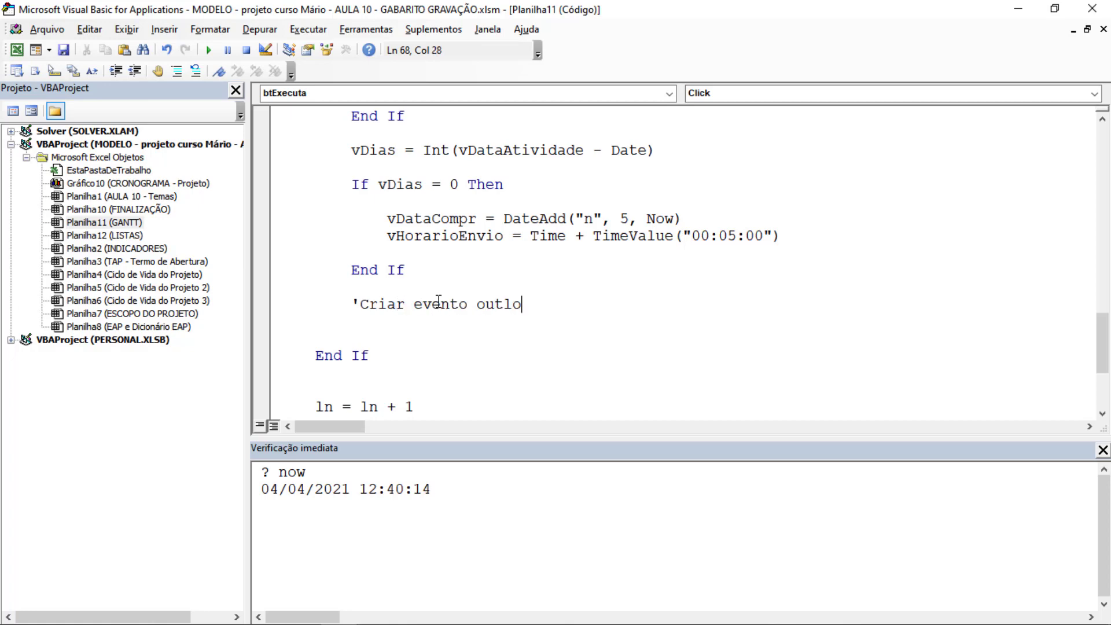
text(ok)
key(Return)
Step: Type a '------------------- dashed divider under the Outlook comment
text('-0)
key(BackSpace)
text(-)
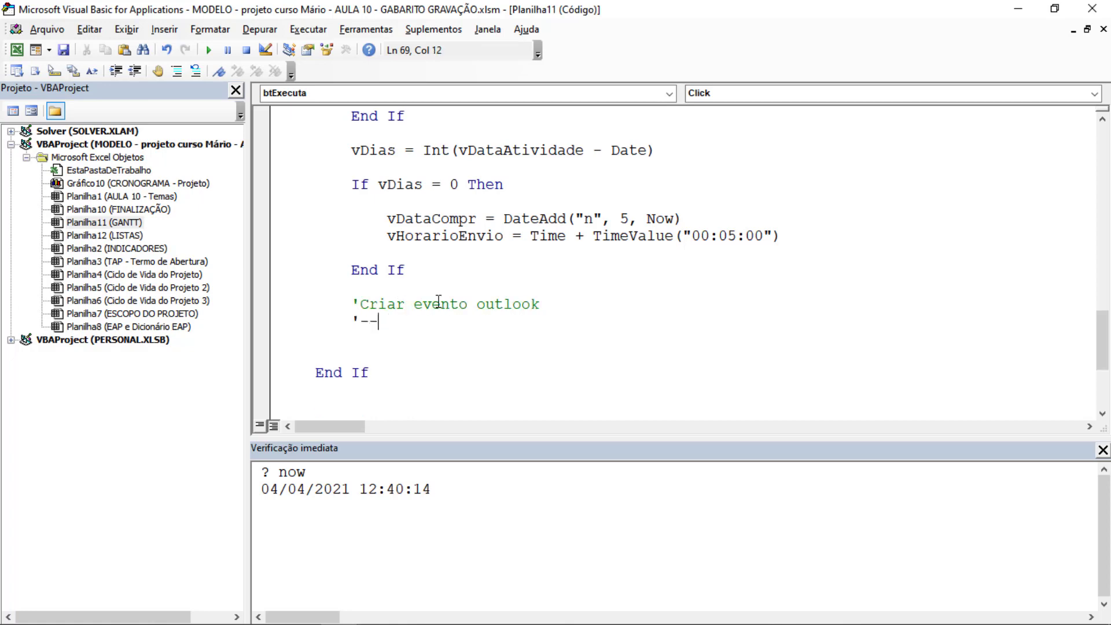
text(------------------)
key(Return)
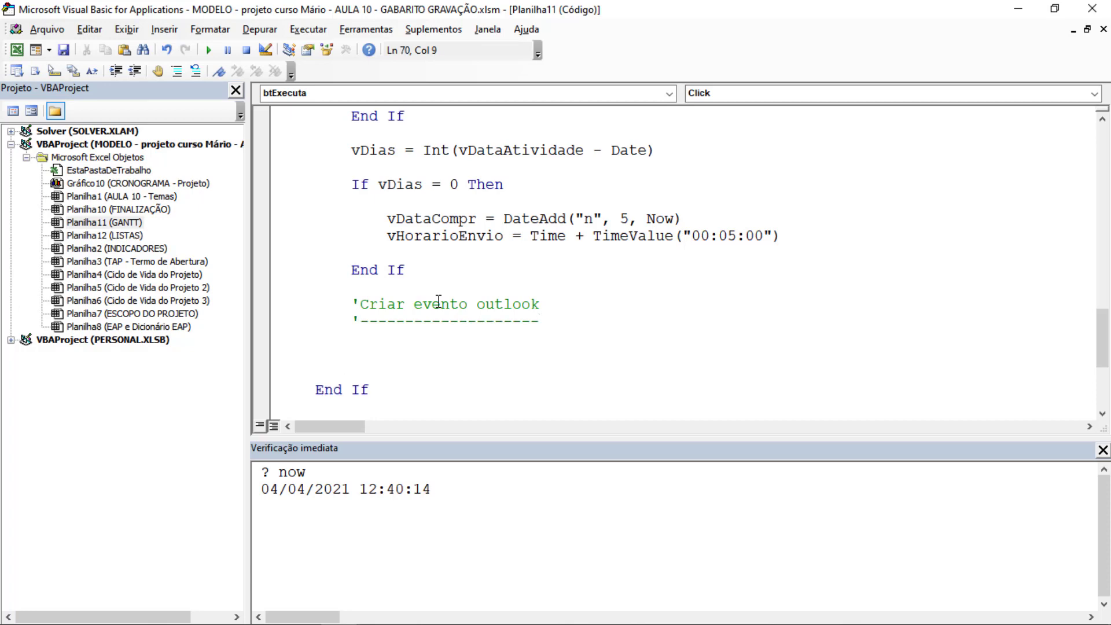
Step: Add the objApt.Display statement beneath the divider
text(o)
text(bj)
key(BackSpace)
key(BackSpace)
key(BackSpace)
text(obj)
text(Apt.)
text(Display)
key(Return)
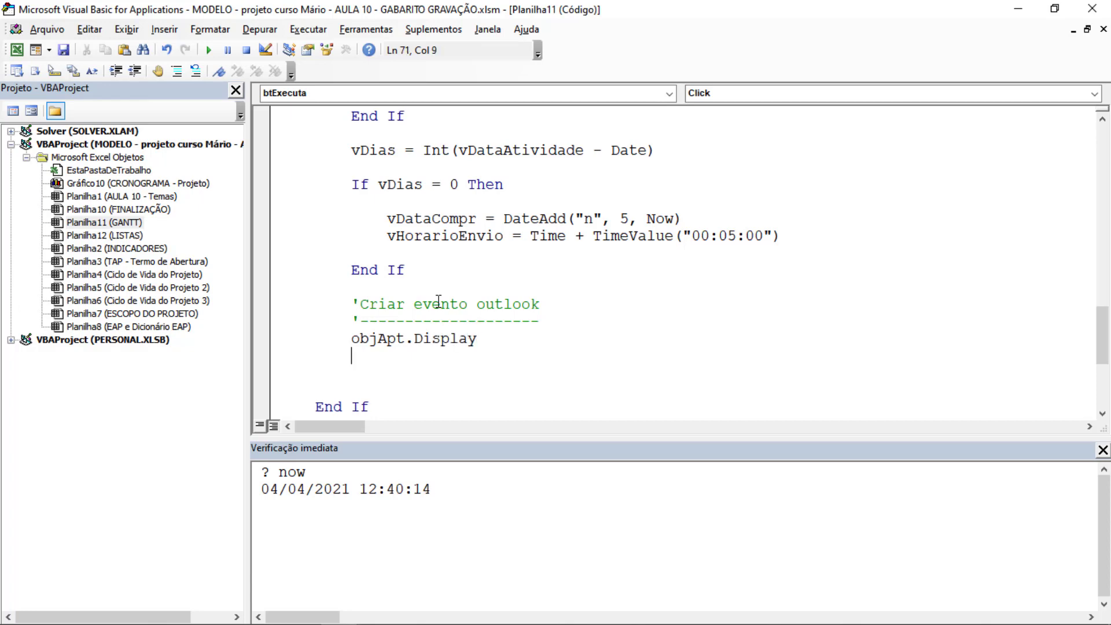
scroll(452, 350, up, 2)
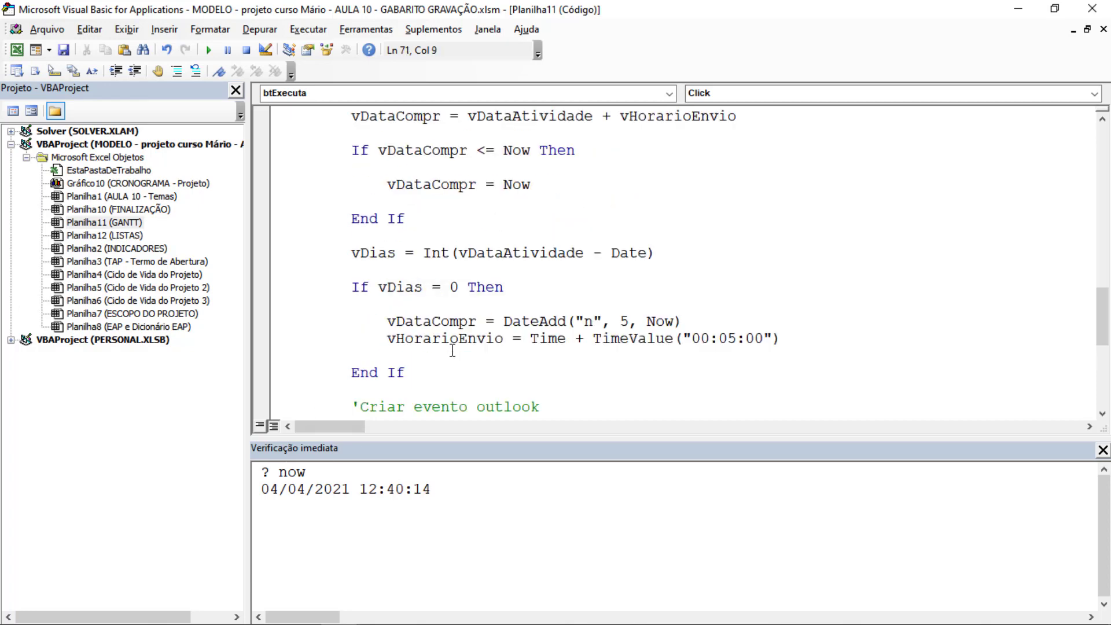
scroll(452, 350, up, 2)
scroll(428, 200, up, 1)
scroll(428, 199, up, 1)
double_click(428, 217)
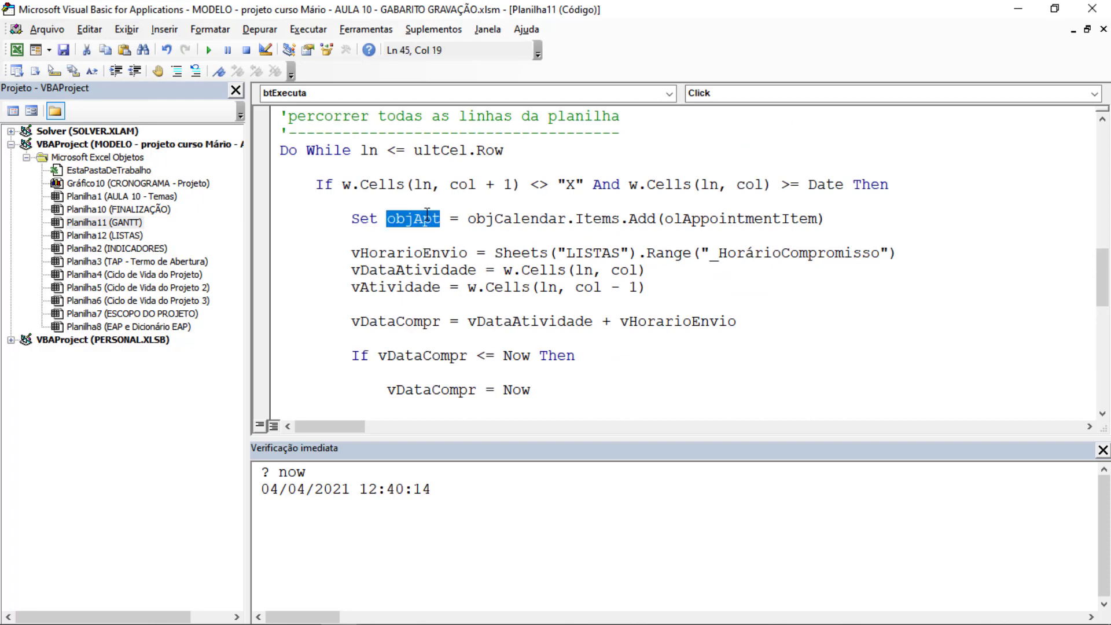
drag(342, 219, 843, 220)
click(433, 220)
scroll(433, 221, down, 1)
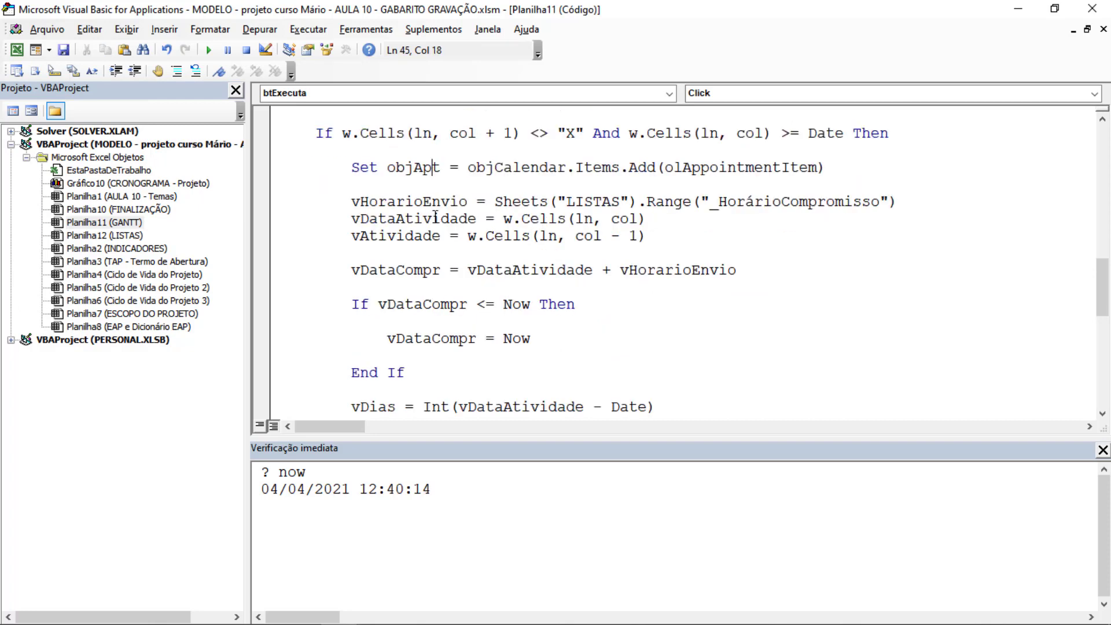
scroll(404, 237, down, 5)
scroll(405, 252, down, 4)
Step: Insert a blank line below objApt.Display, briefly commenting it out and restoring it
click(548, 240)
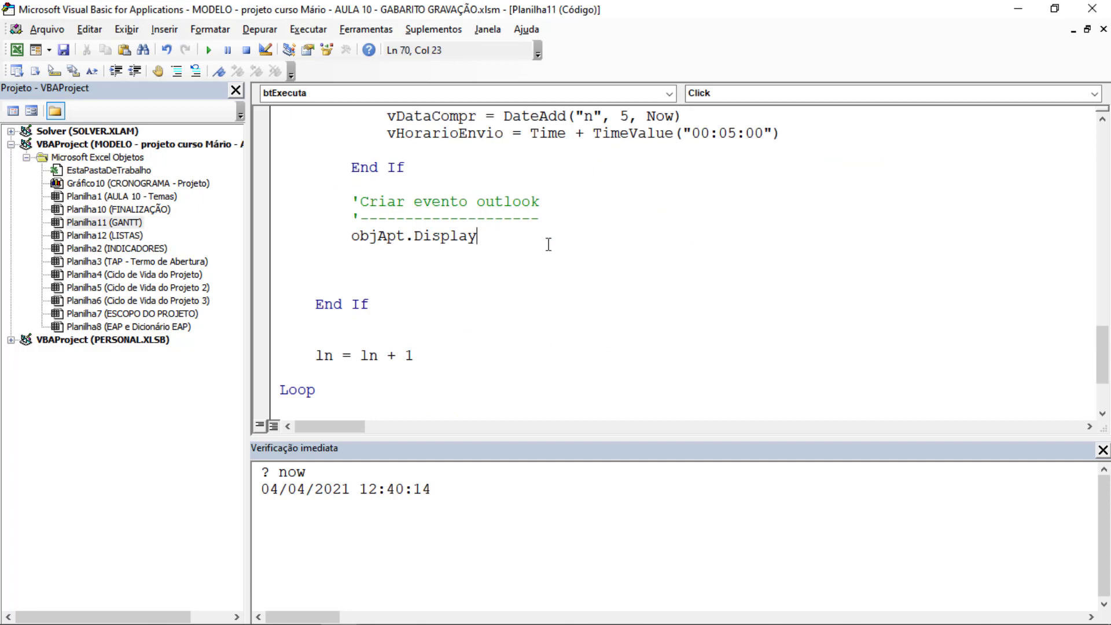
key(Return)
key(Up)
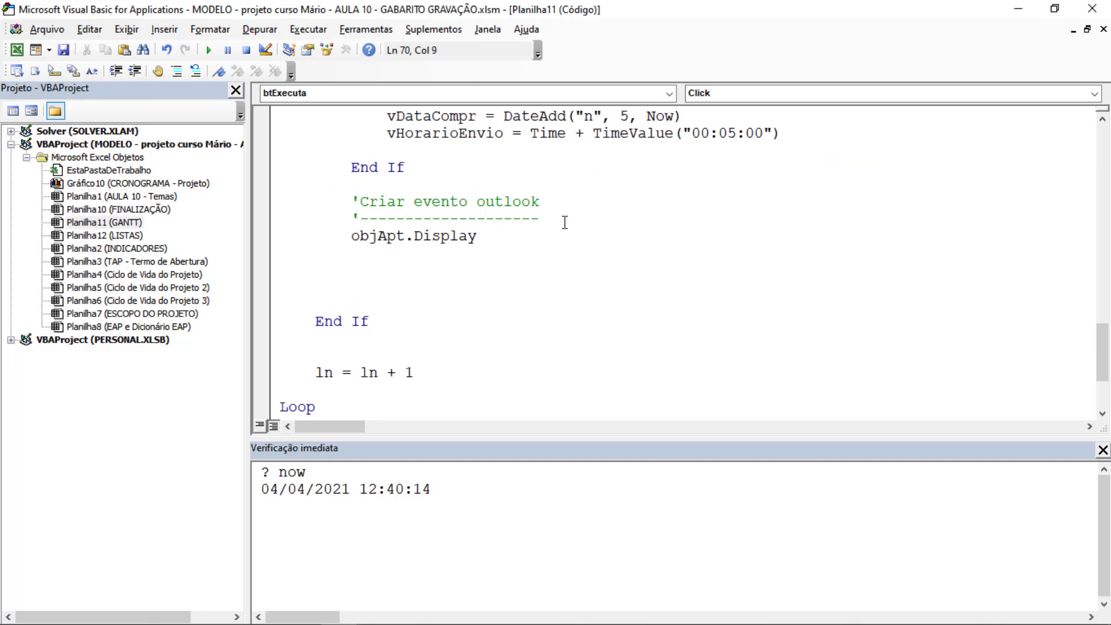
key(shift+End)
key(Left)
text(')
key(Down)
key(Up)
key(Delete)
key(Down)
Step: Begin objApt.Subject = "INÍCIO DA FASE DO PROJETO : " & vAtividade & " - Data : "
text(obj)
text(Apt.)
text(Sub)
key(BackSpace)
text(ubjet)
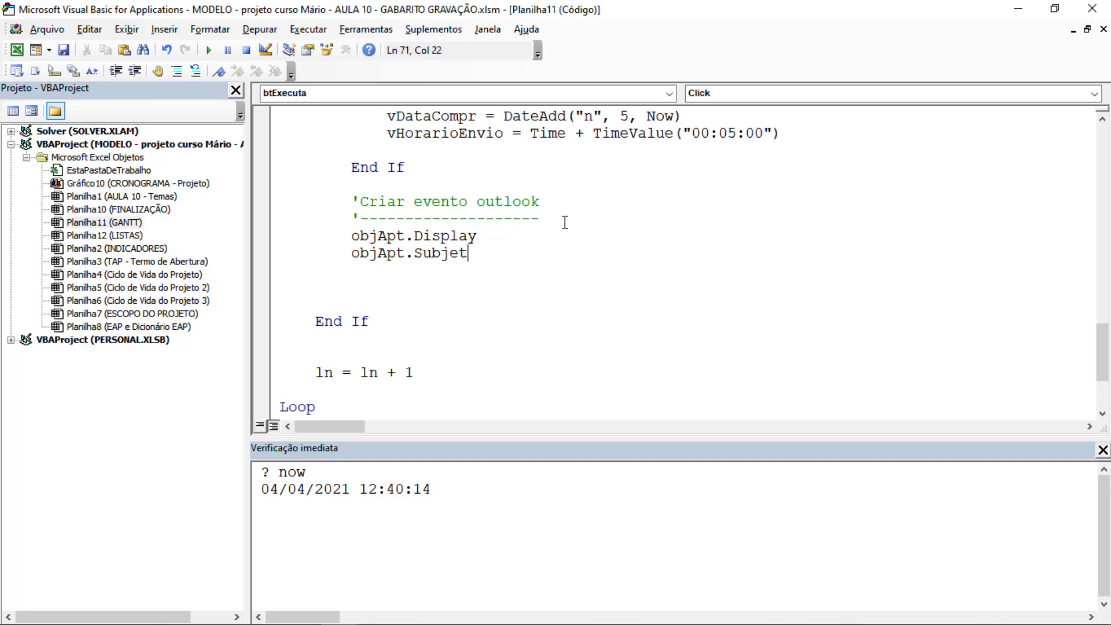
key(BackSpace)
text(cts)
key(BackSpace)
text(==)
key(BackSpace)
text(")
text(INÍCIO)
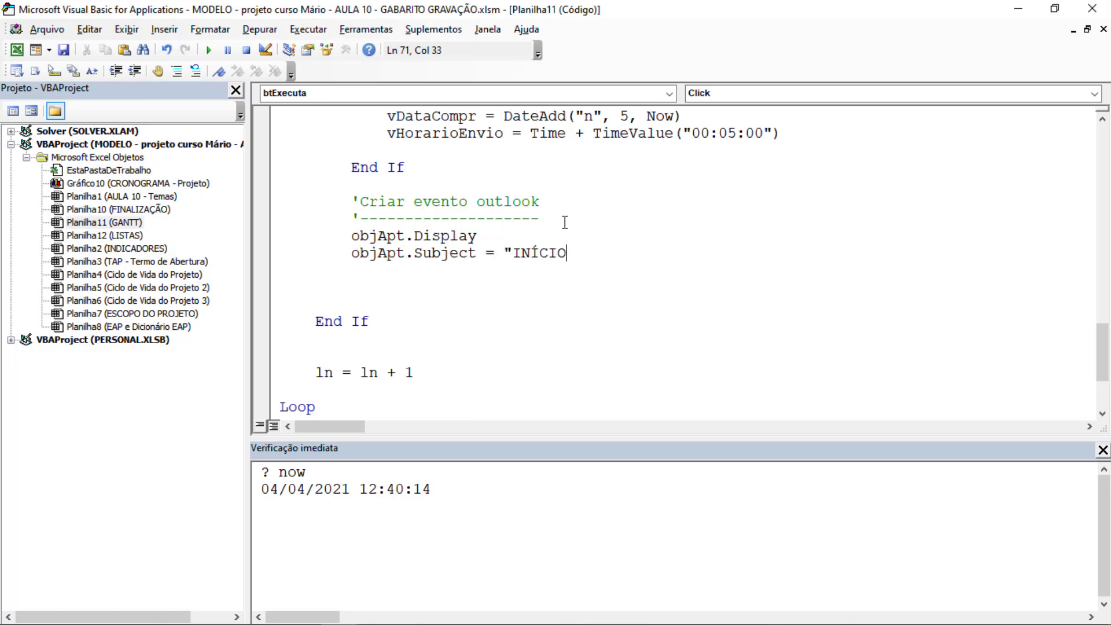
text(DA FASE DO PRO)
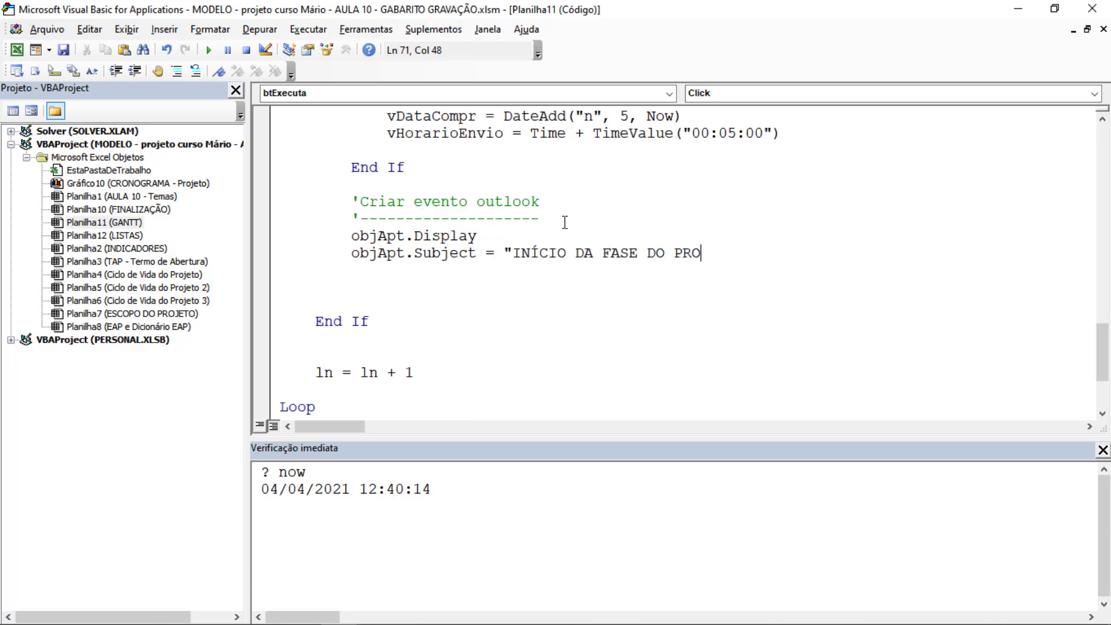
text(JETO : ")
text( &)
text( vatividad)
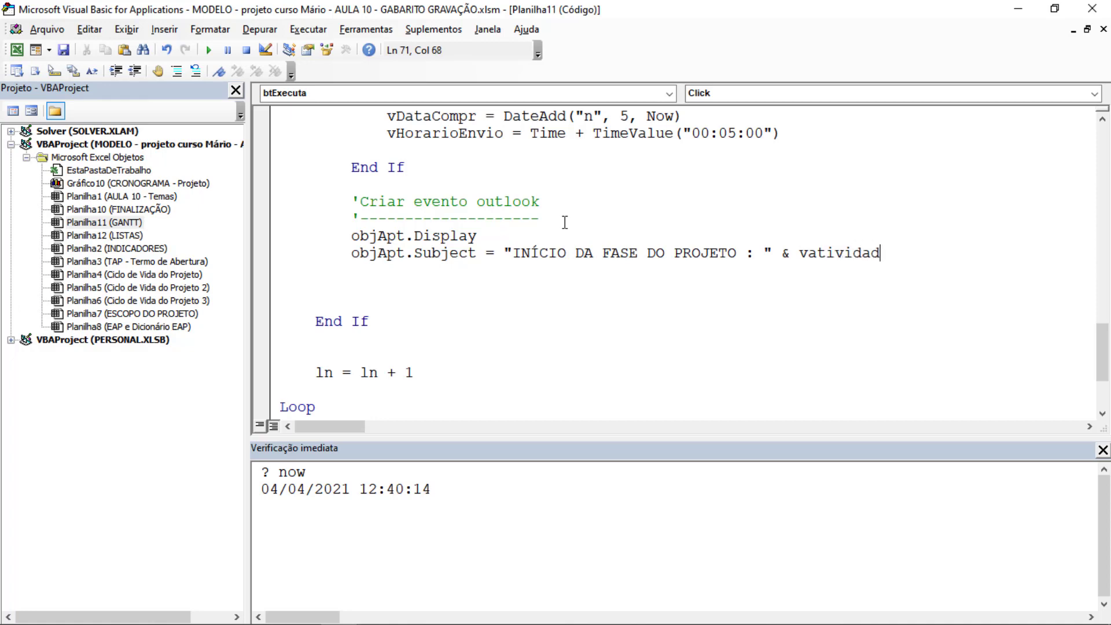
text(e)
text(&)
text(")
text( - data)
key(BackSpace)
key(BackSpace)
key(BackSpace)
key(BackSpace)
text(D)
text(ata : " )
text(& d)
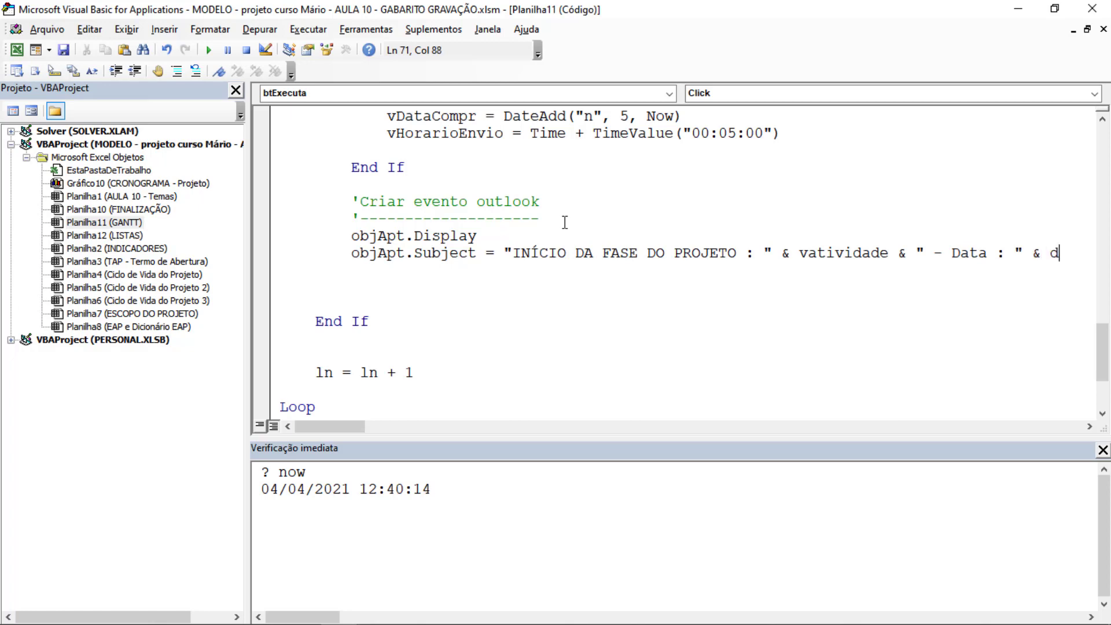
text(ataa)
Step: End the subject with vDataAtividade, then add objApt.Start = vDataCompr on the next line
key(ctrl+space)
text(t)
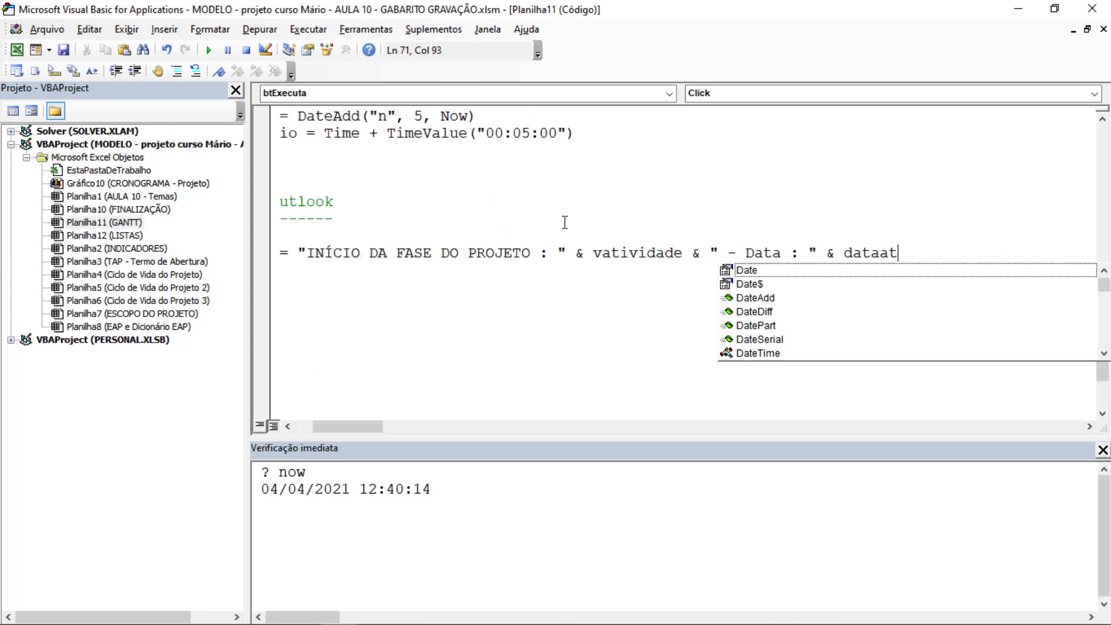
text(i)
key(Left)
key(Left)
key(Left)
text(vAti)
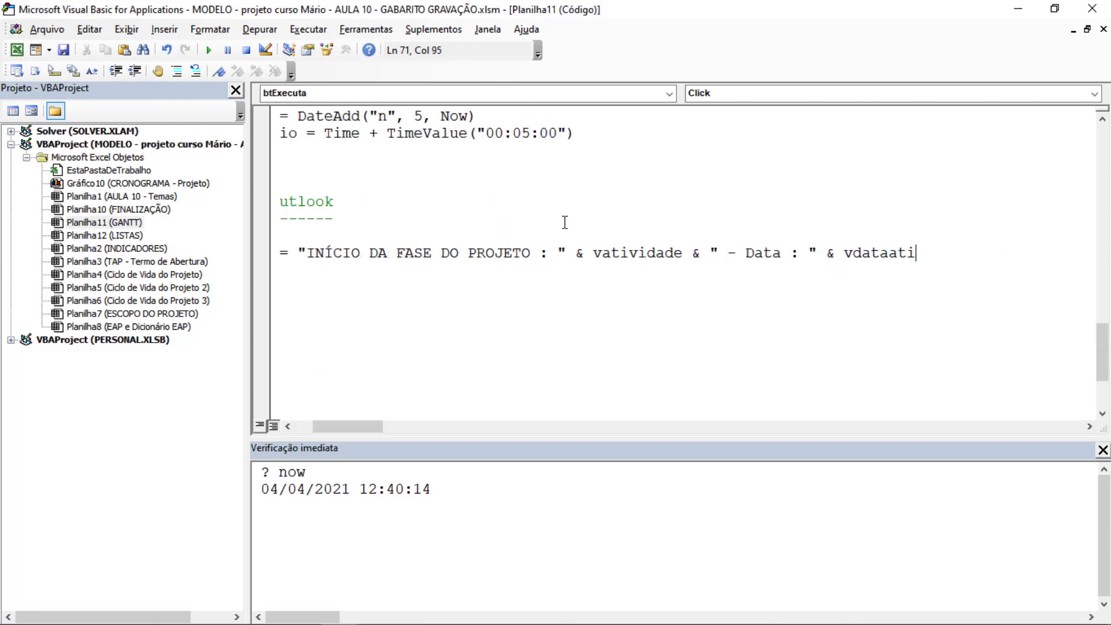
text(vidade)
key(Return)
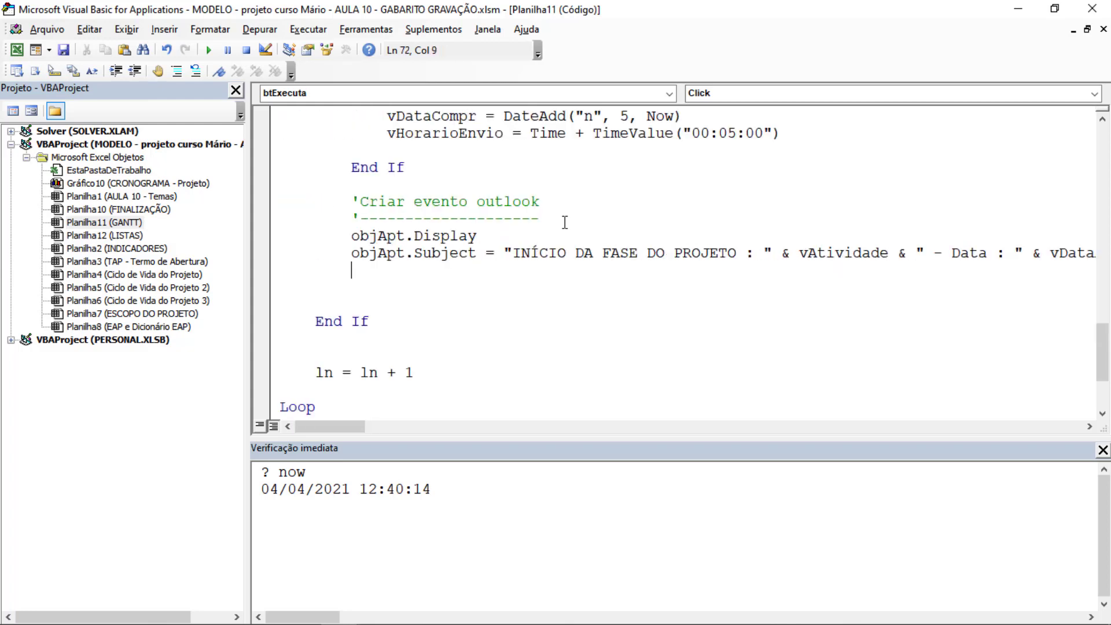
text(objApt.)
text(S)
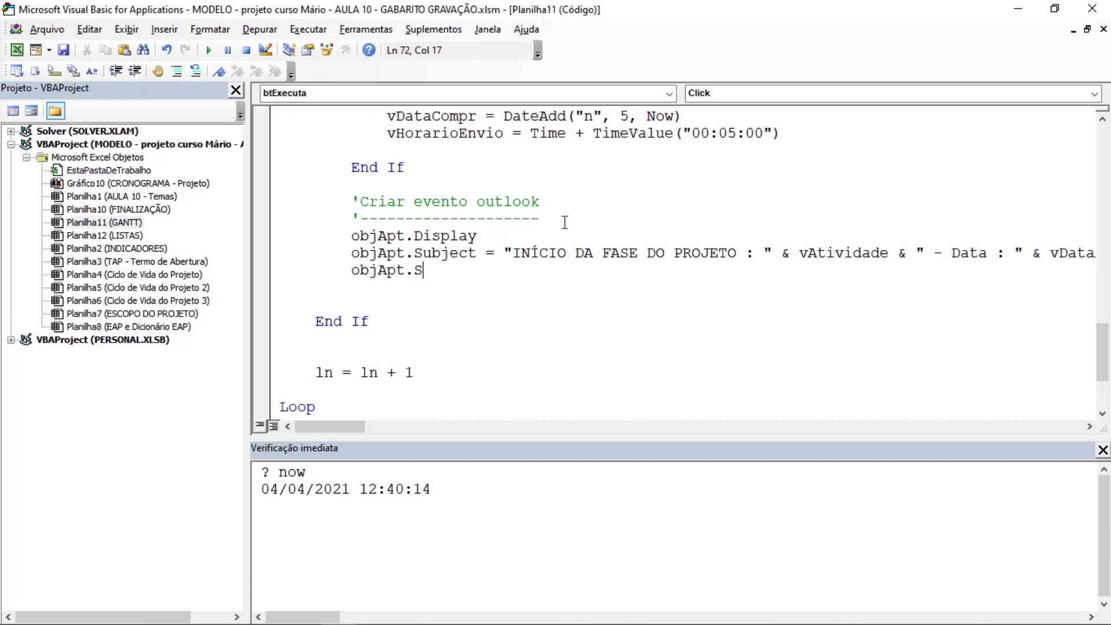
text(tart = )
text(vDataCo)
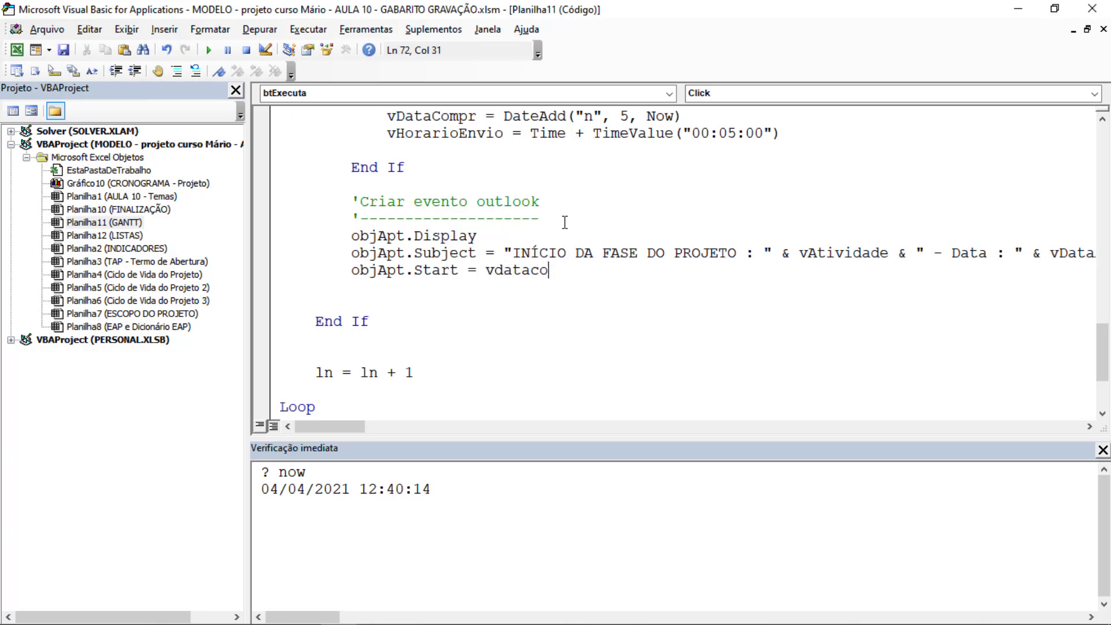
text(mpr)
Step: Add objApt.Duration = 1 with a 'dias comment
key(Return)
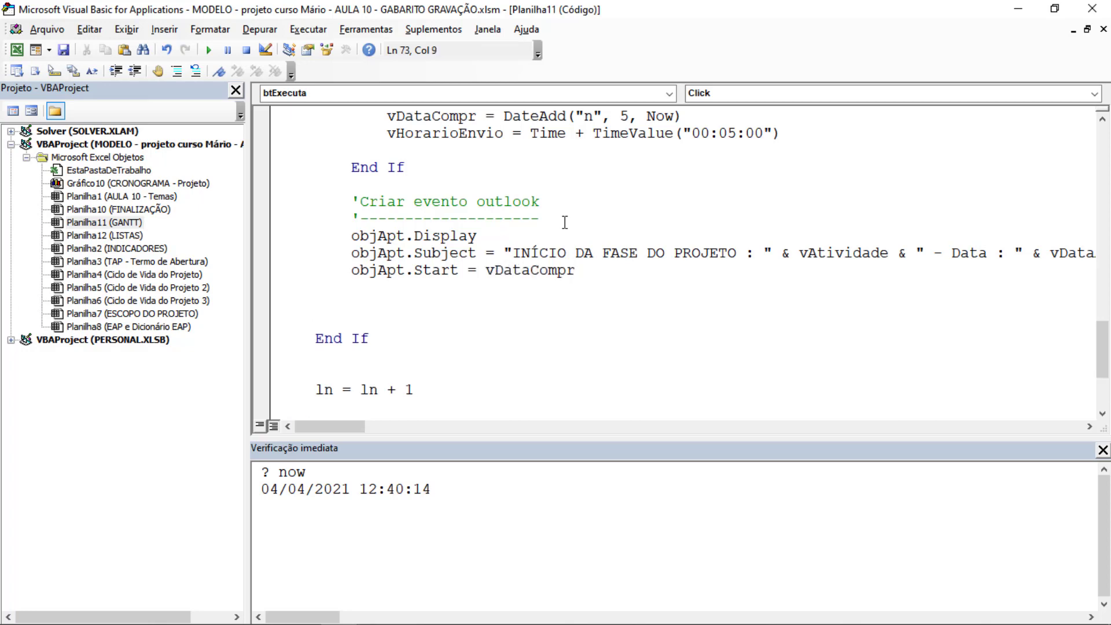
text(objAp)
text(t.Duration )
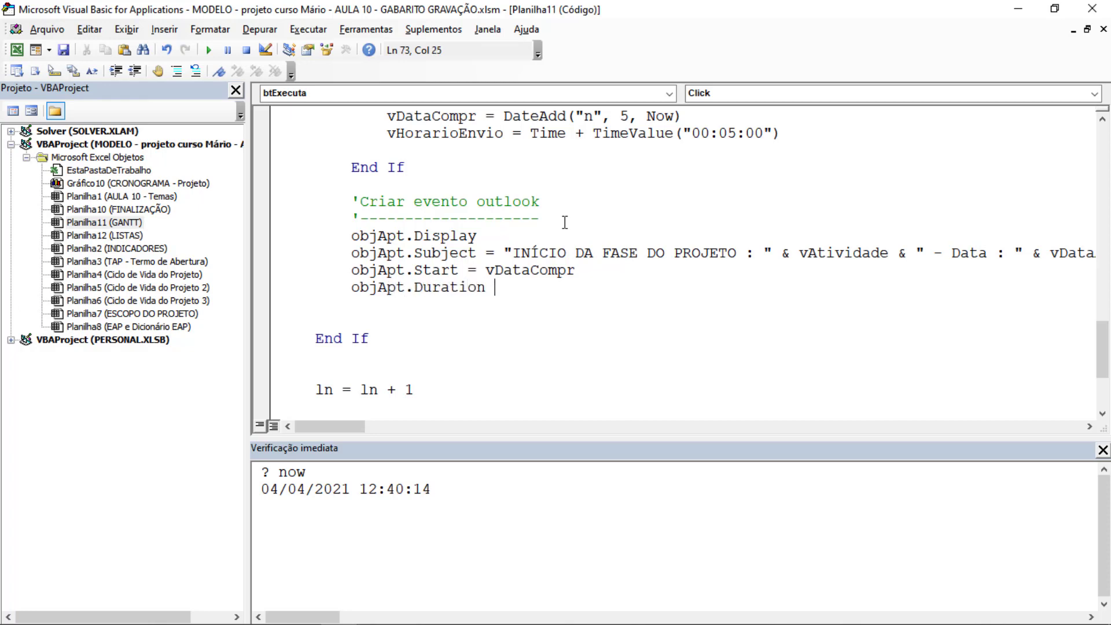
text(= 1)
text(  'dias)
key(Return)
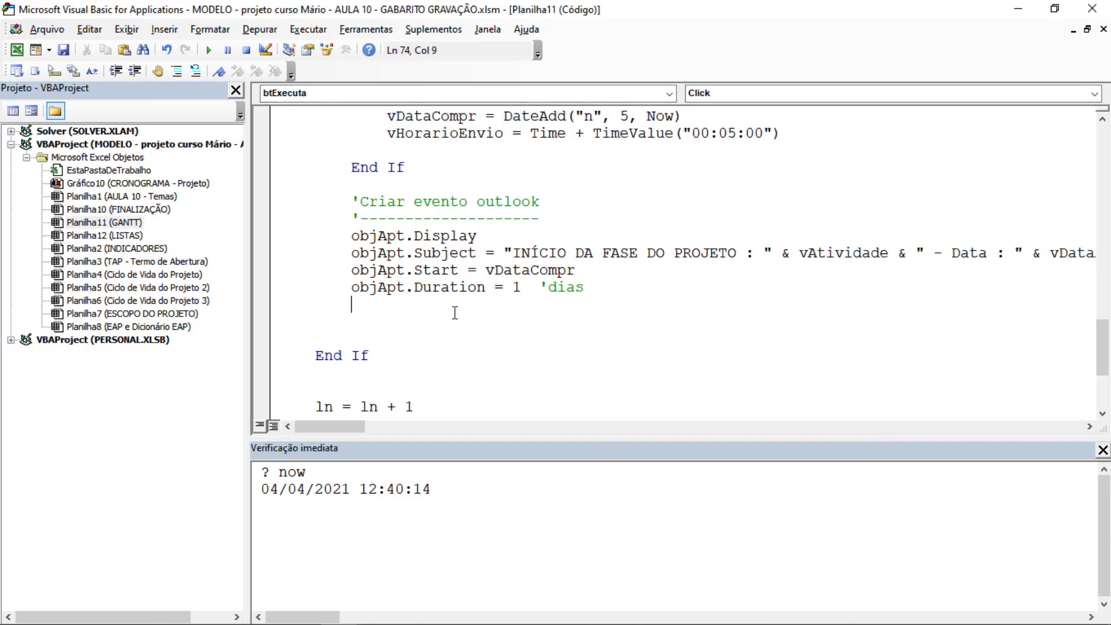
Step: Set objApt.End = vDataCompr + TimeValue("00:10:00") and add objApt.Save below it
text(ob)
text(jApt.)
text(End =)
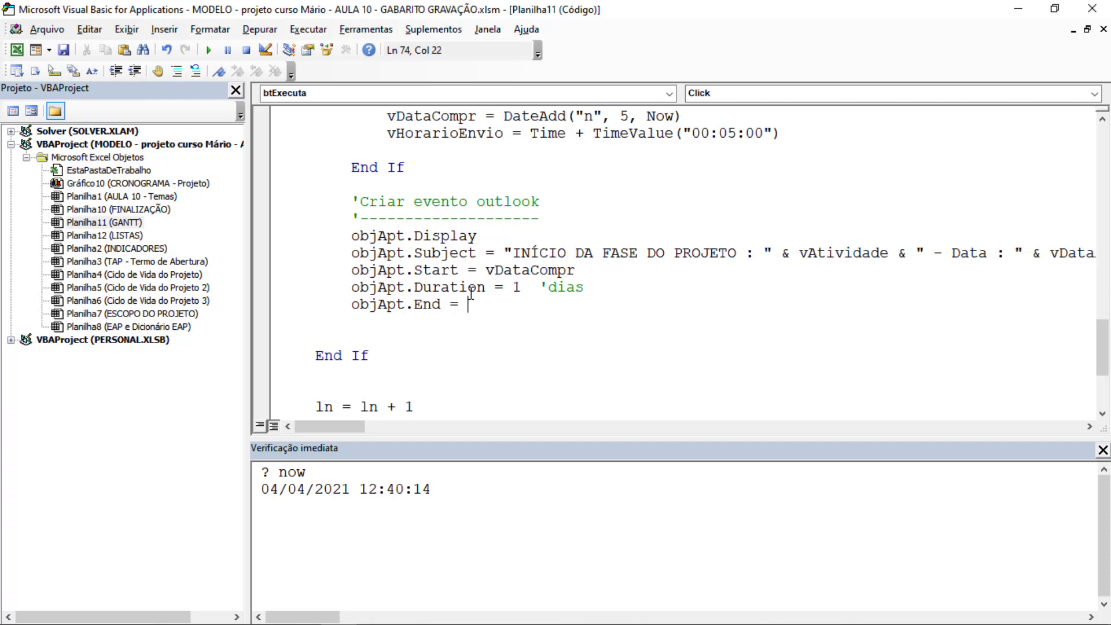
text(vdatac)
key(ctrl+space)
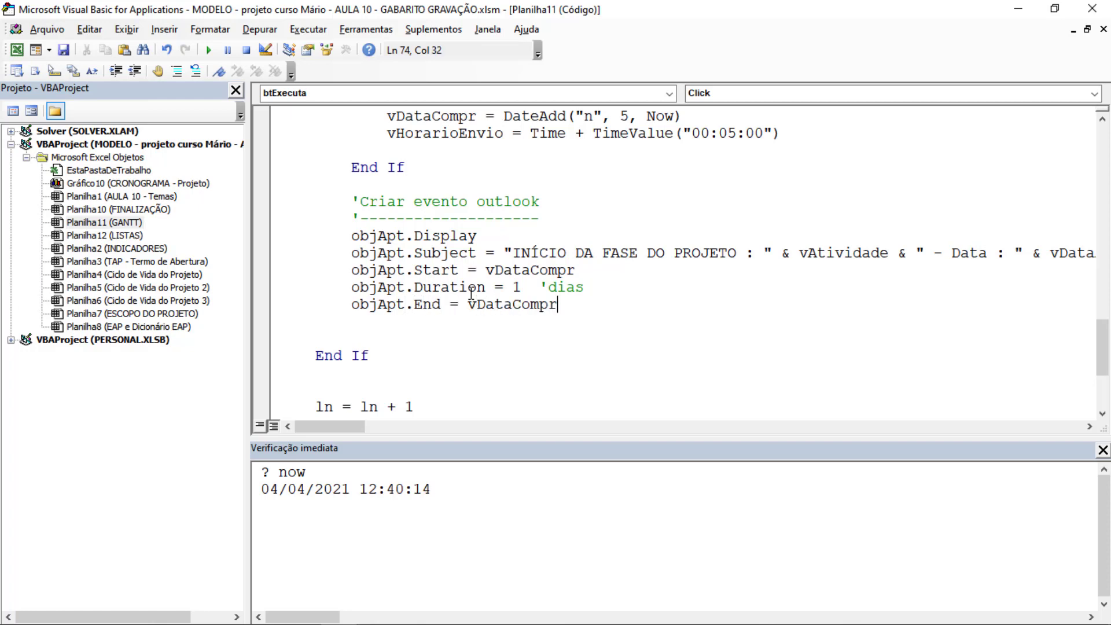
text(+ time)
text(value)
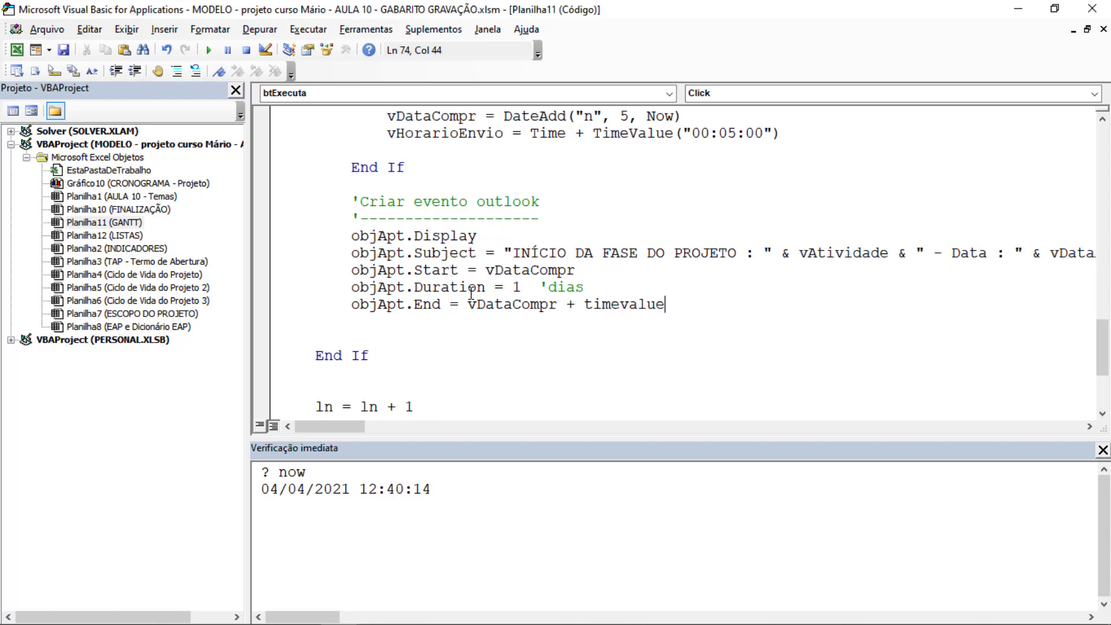
text(()
text(00)
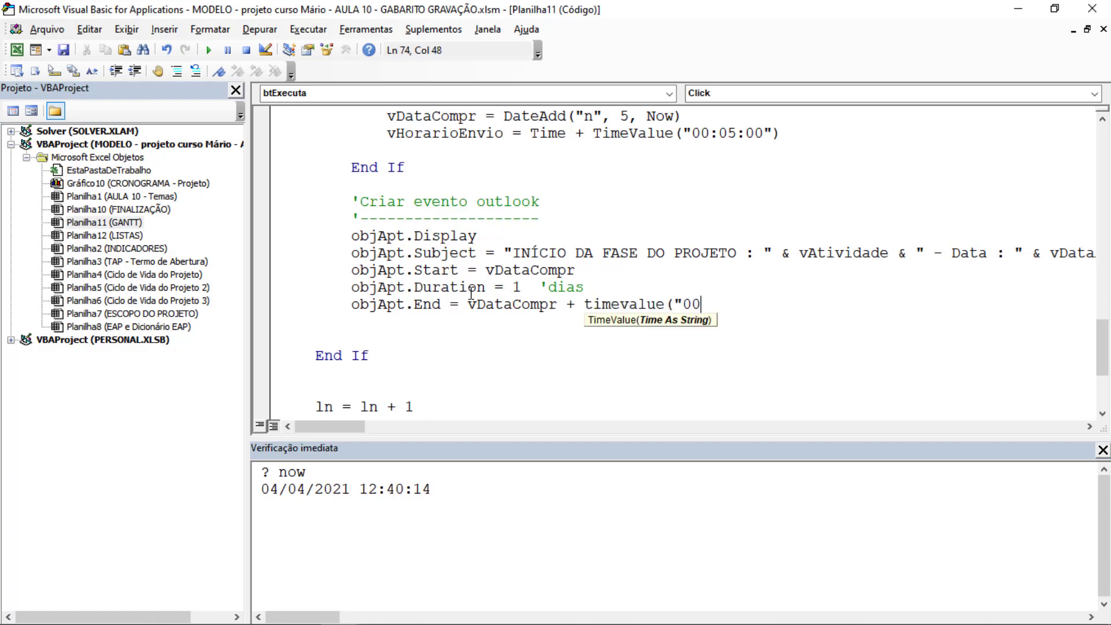
text(:))
key(BackSpace)
text(0)
key(BackSpace)
text(10>0)
key(BackSpace)
key(BackSpace)
text(:00"))
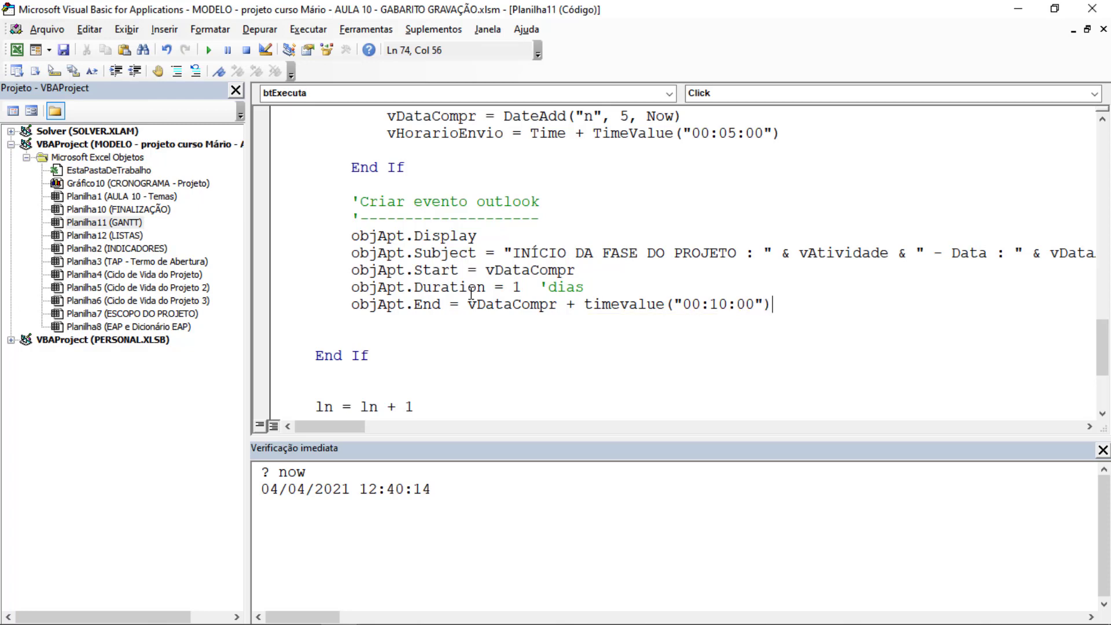
key(Return)
key(Return)
text(o)
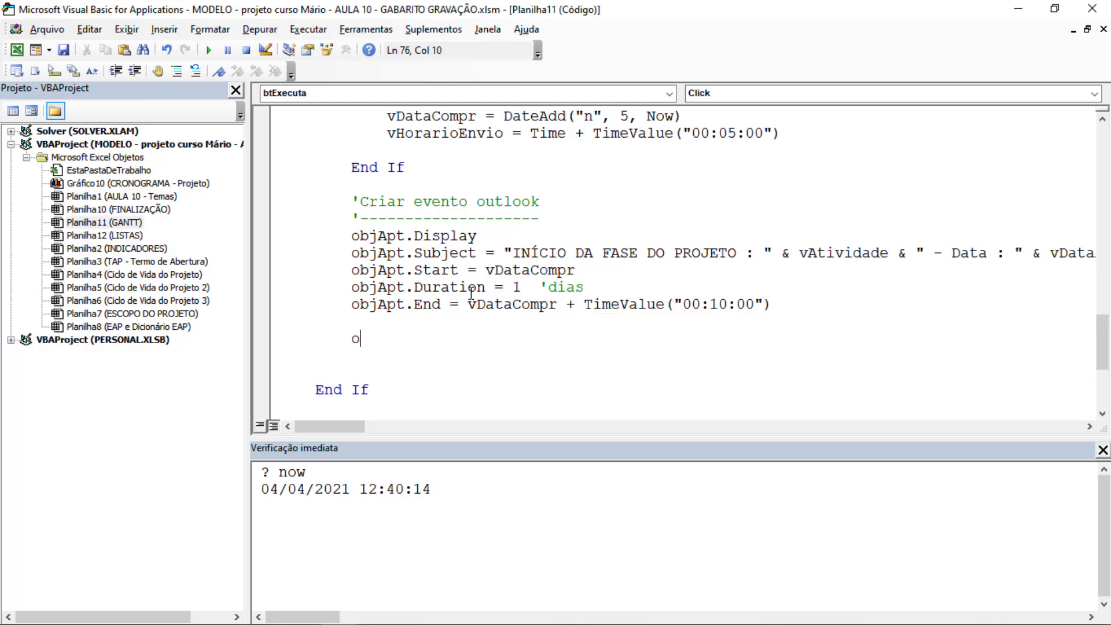
text(bjApt)
text(.Save)
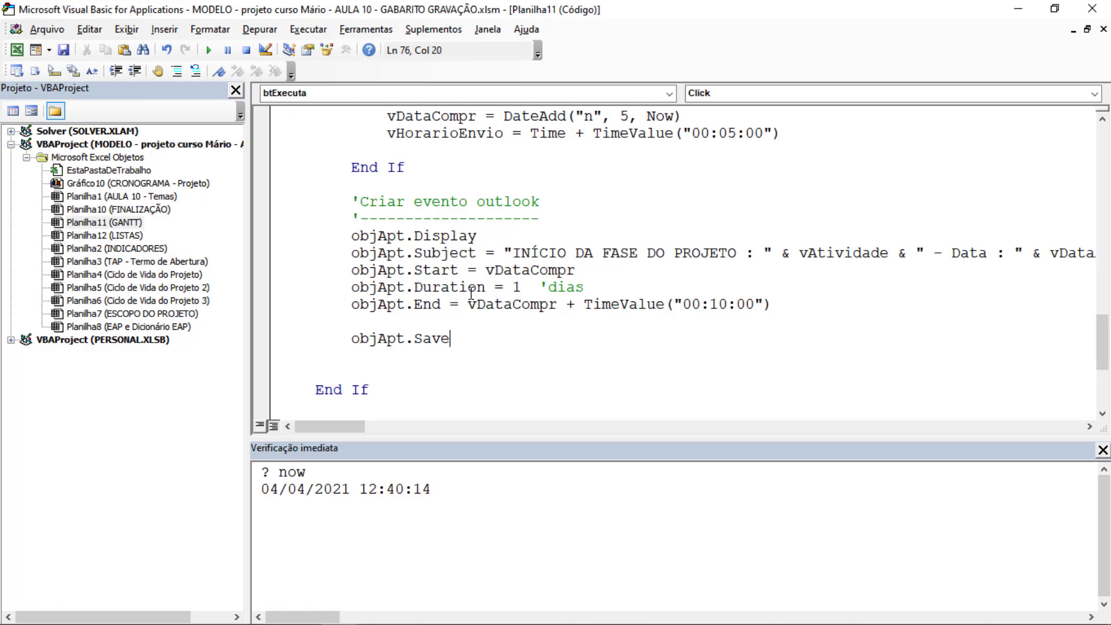
Step: Add w.Cells(ln, col + 1) = "X" and Set objApt = Nothing after objApt.Save
key(Return)
key(Return)
text(w.)
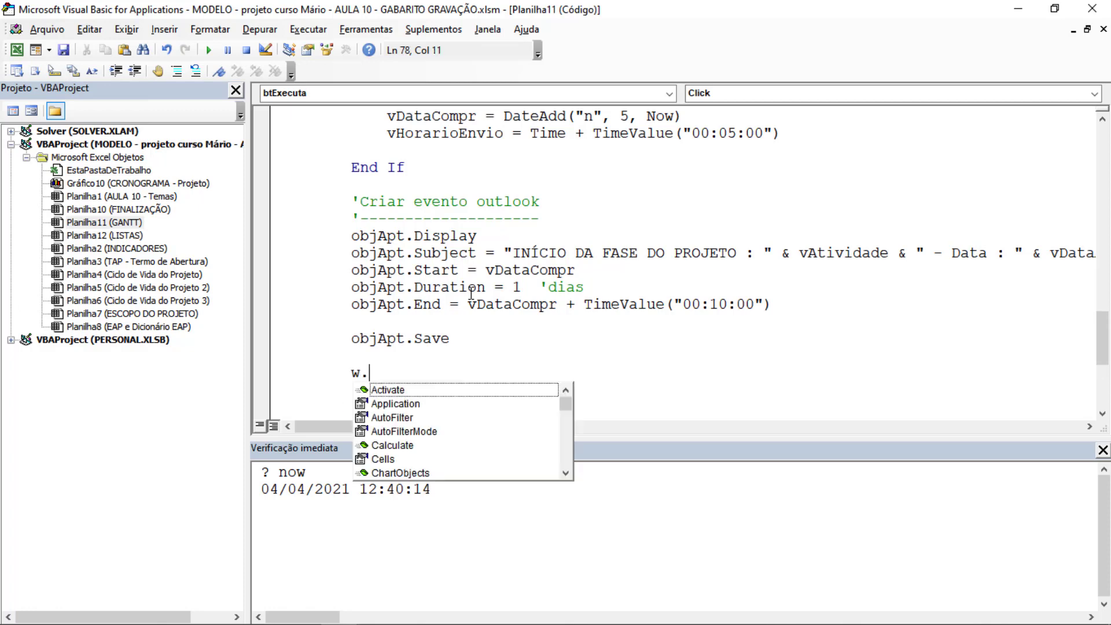
text(Cells(ln)
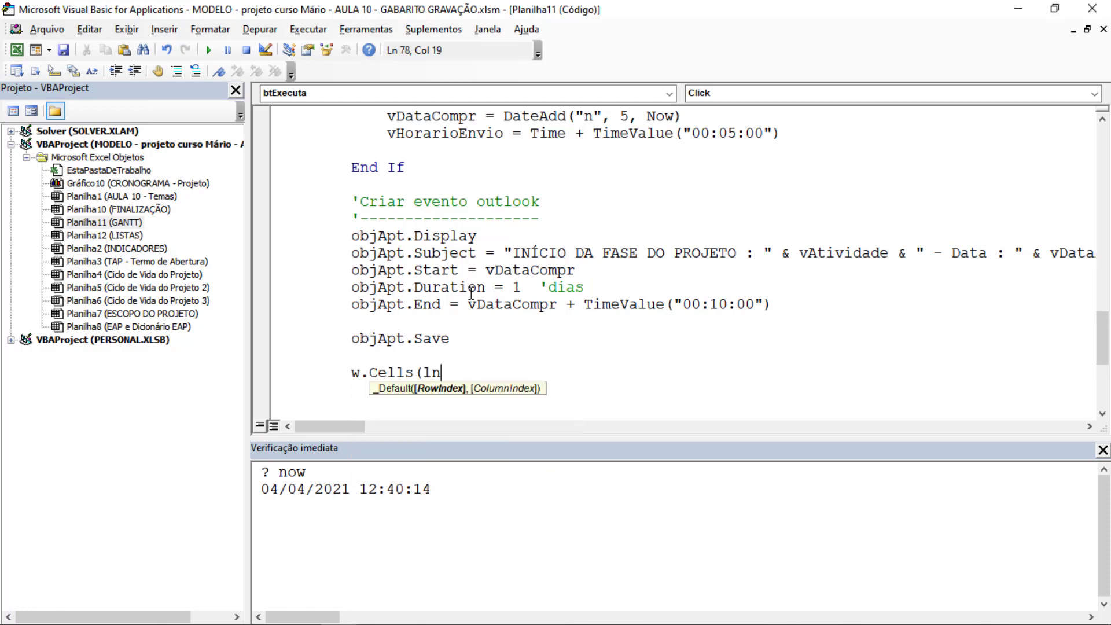
text(, col + )
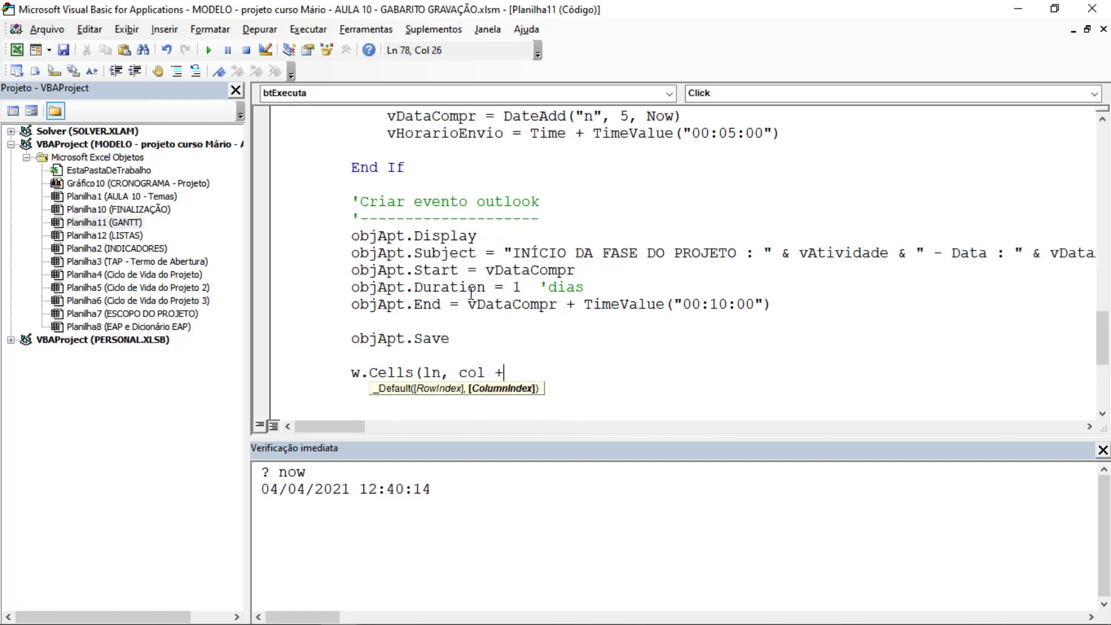
text(1) )
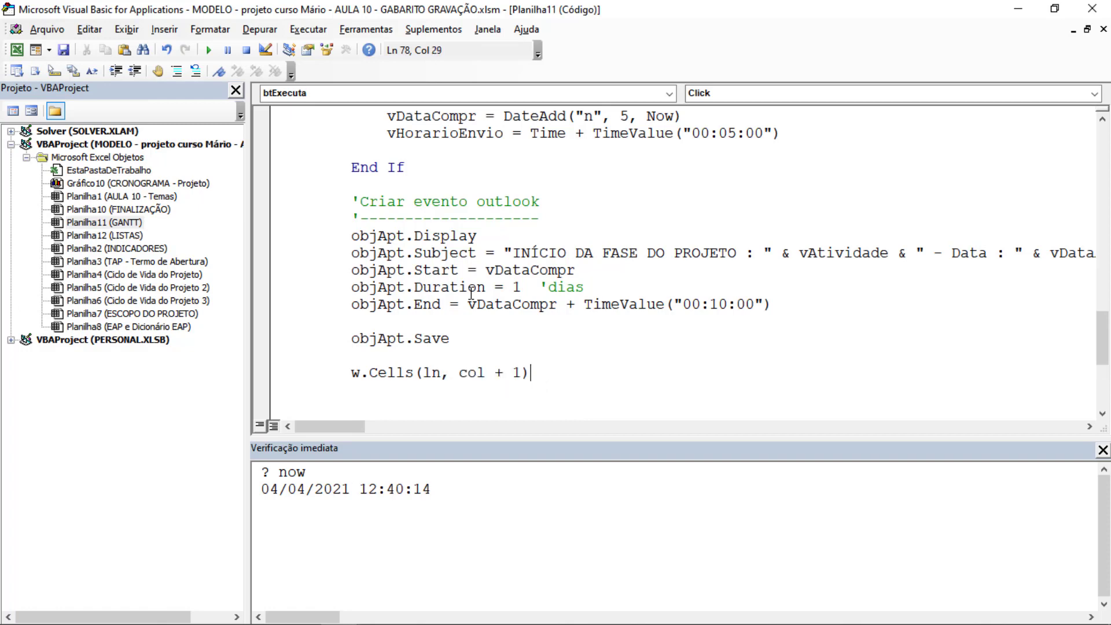
text(= )
text("X")
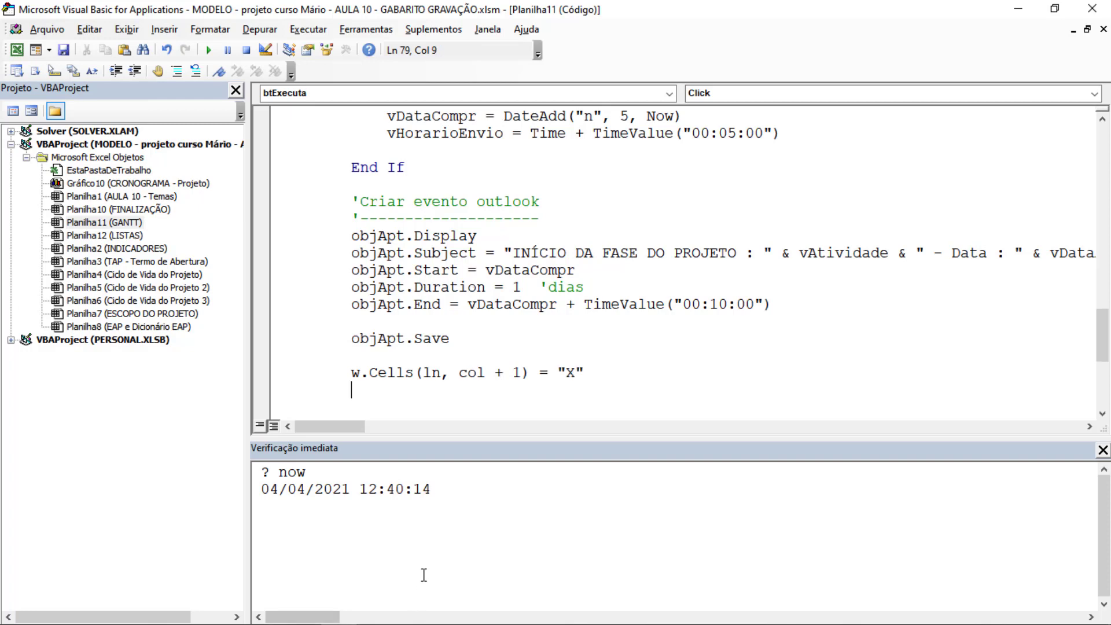
scroll(466, 389, down, 1)
key(Down)
text(sw)
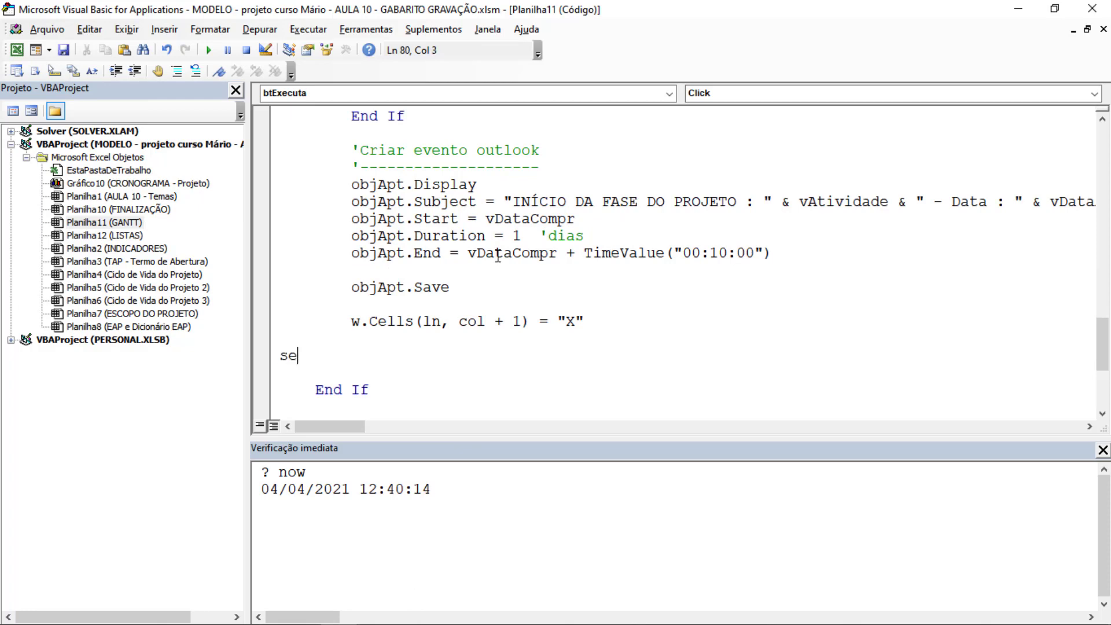
key(BackSpace)
key(BackSpace)
text(set obj)
text(Apt = n)
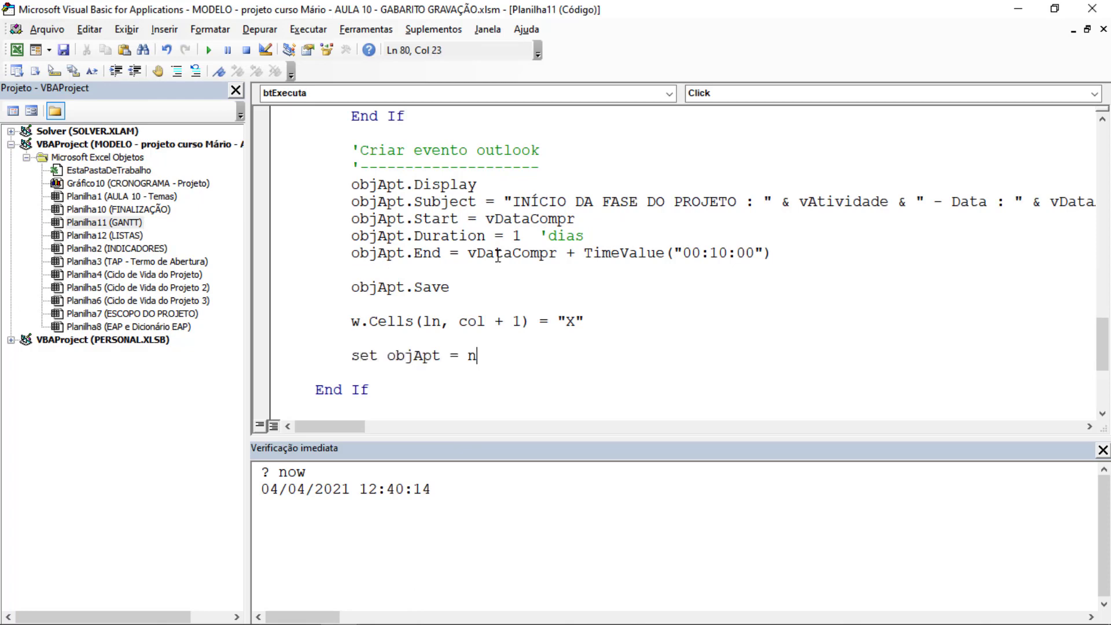
text(othing)
Step: Scroll through the loop and highlight the line that creates the appointment object
scroll(414, 383, down, 1)
scroll(415, 347, down, 1)
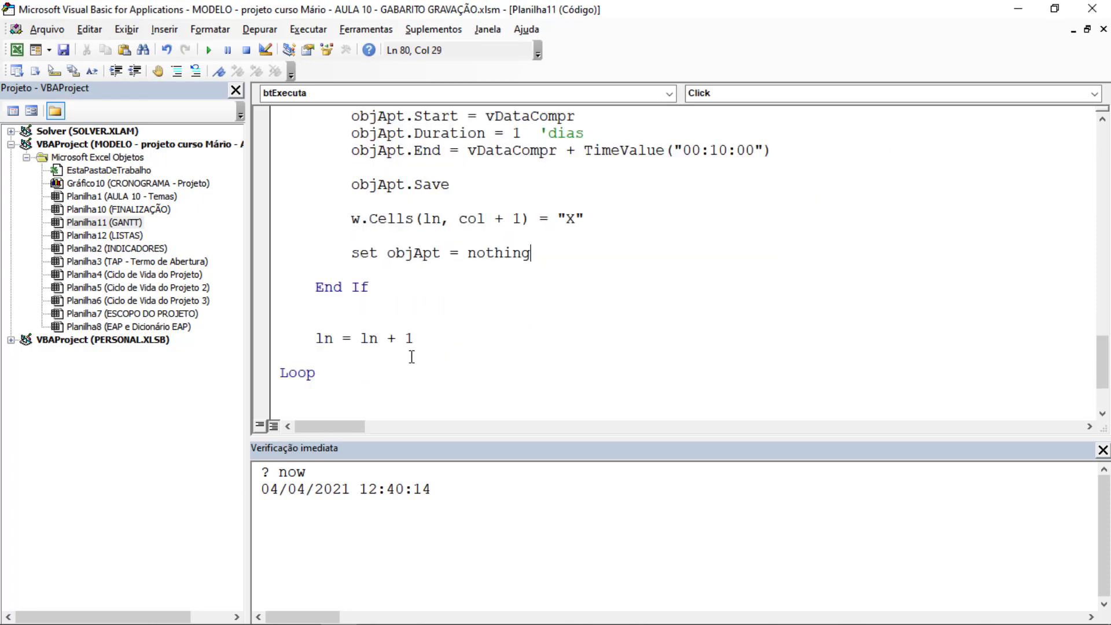
drag(339, 372, 342, 150)
scroll(370, 179, up, 3)
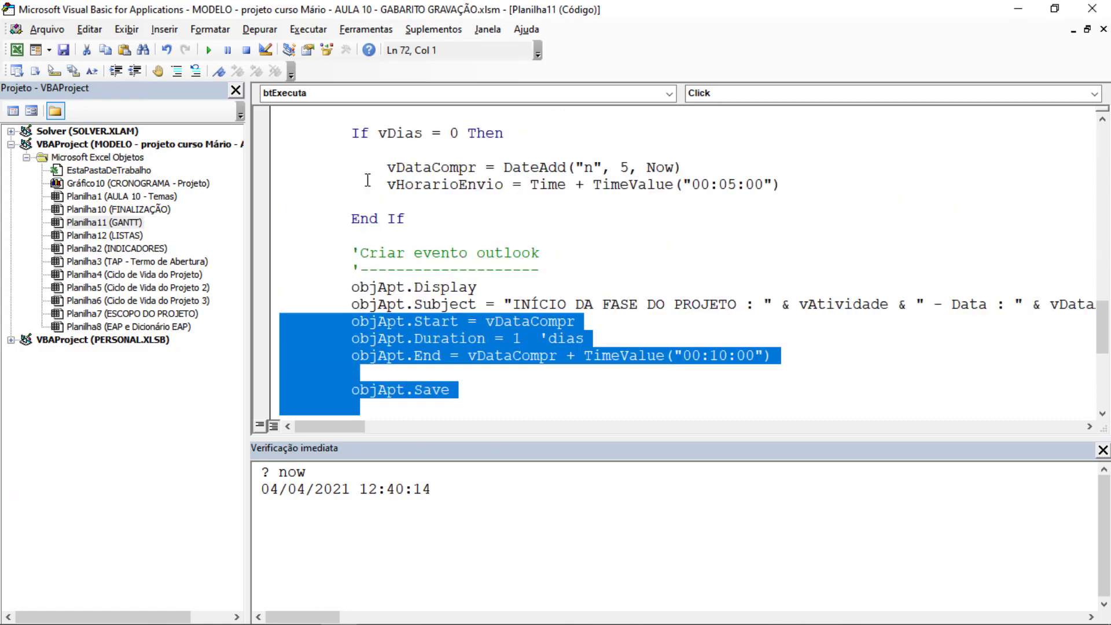
scroll(359, 251, up, 4)
scroll(359, 250, up, 4)
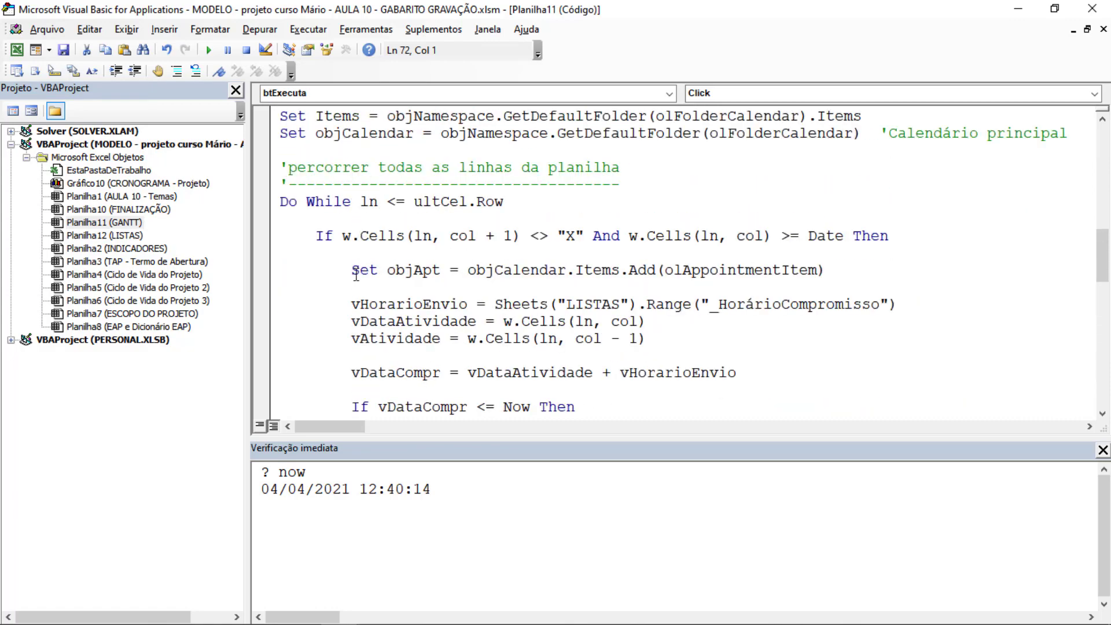
drag(352, 271, 482, 272)
click(412, 310)
scroll(414, 310, down, 2)
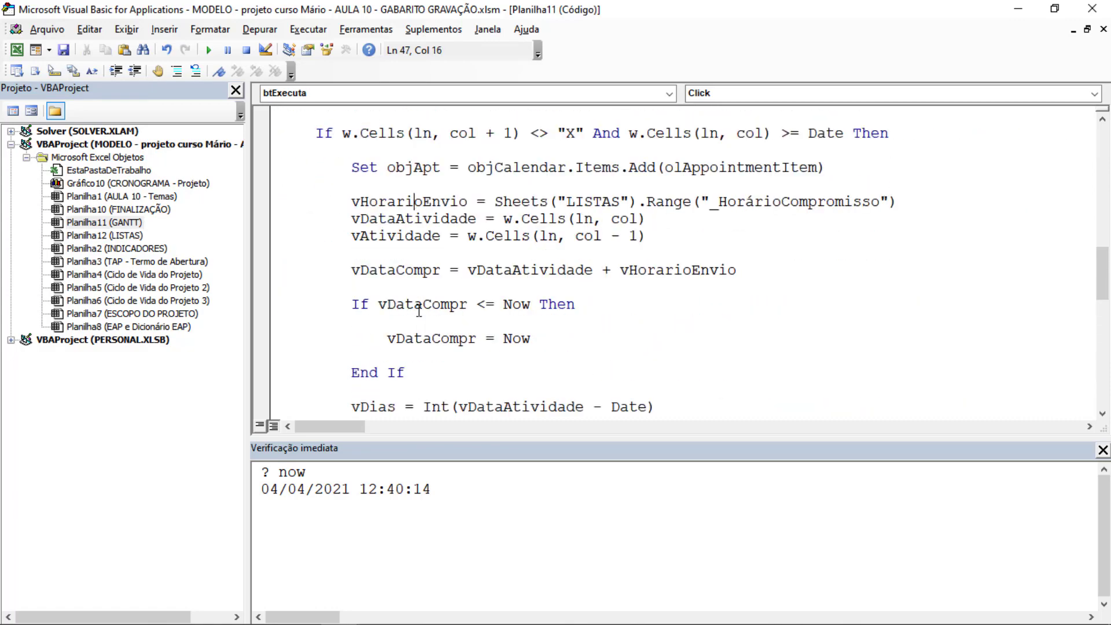
scroll(417, 310, down, 4)
scroll(419, 309, down, 3)
Step: Delete the blank line above ln = ln + 1
click(359, 265)
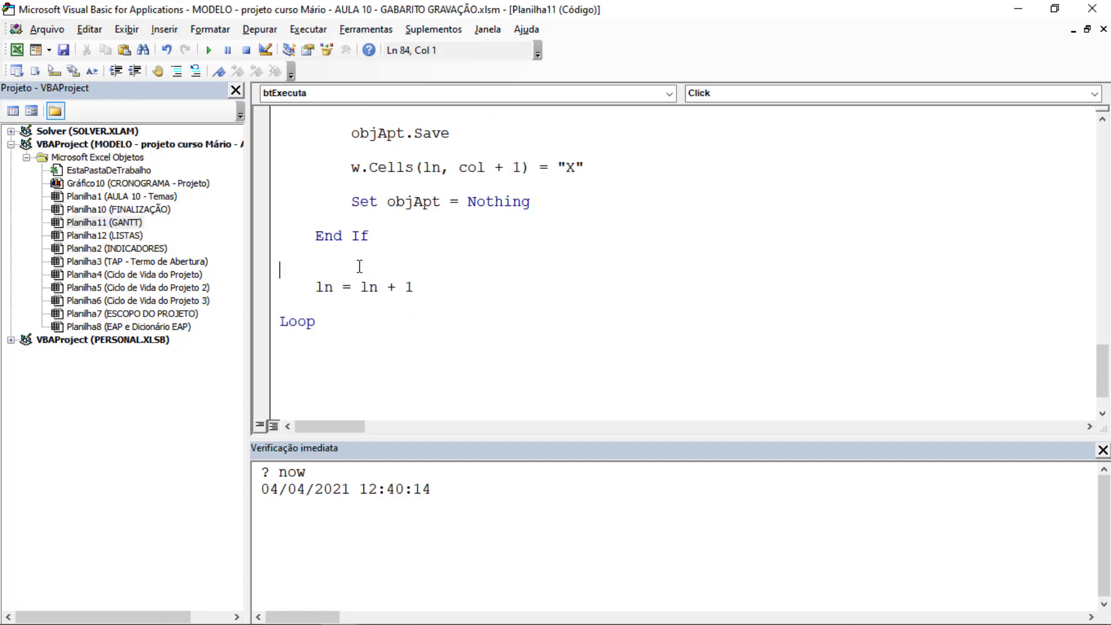
key(shift+Down)
key(Delete)
Step: Add MsgBox "Programação da agenda foi concluída" on the line after Loop
key(Down)
key(Down)
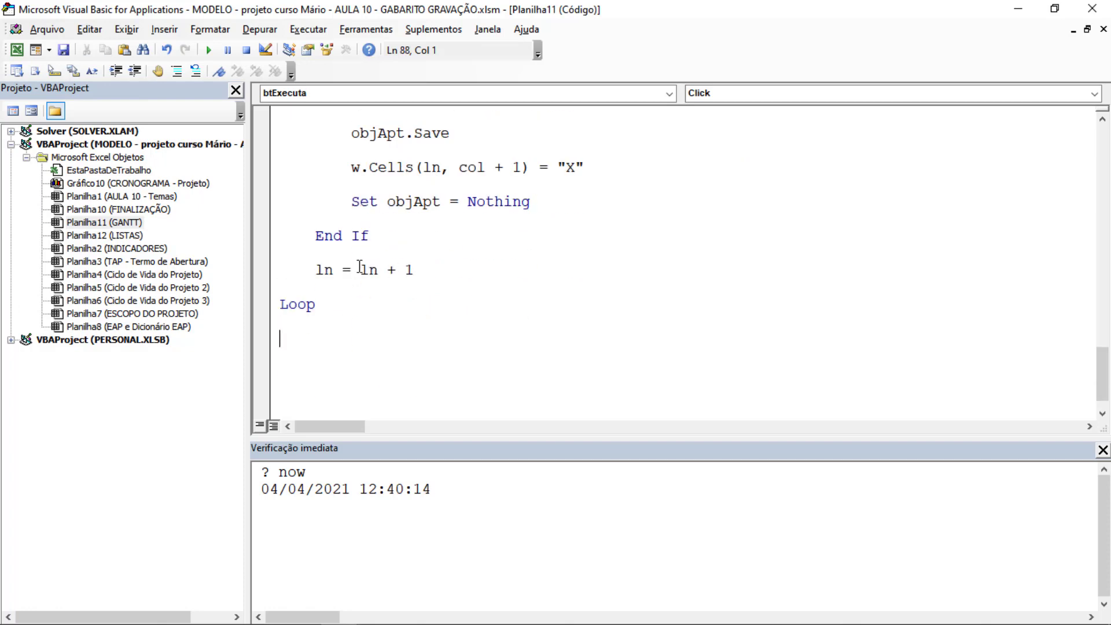
text(sgbox)
text( "Proc)
key(BackSpace)
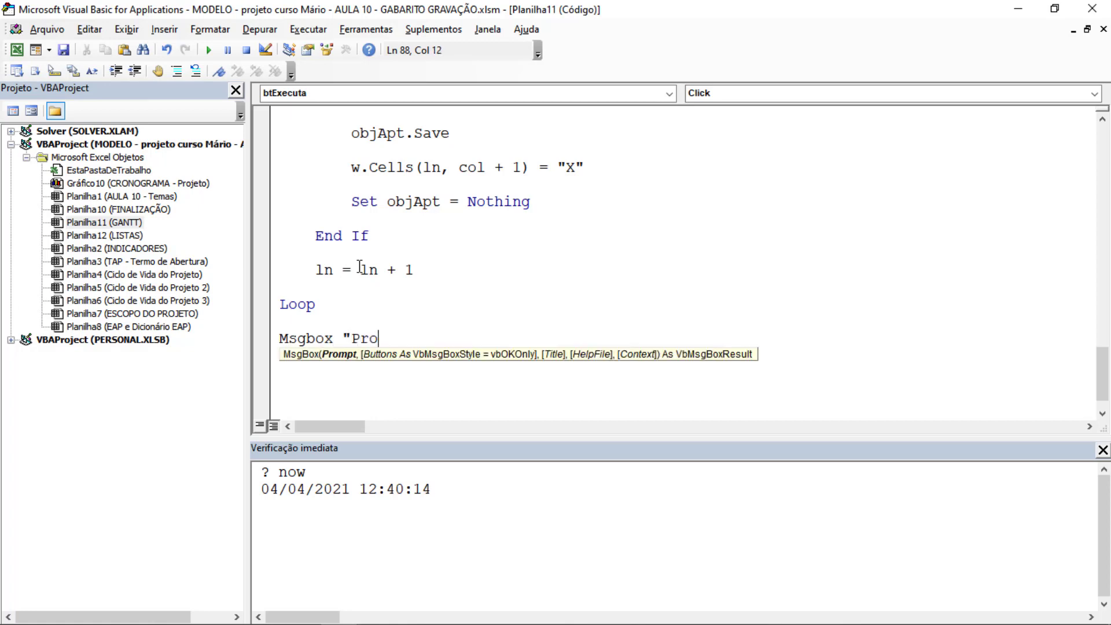
text(graçã)
key(BackSpace)
key(BackSpace)
text(mação)
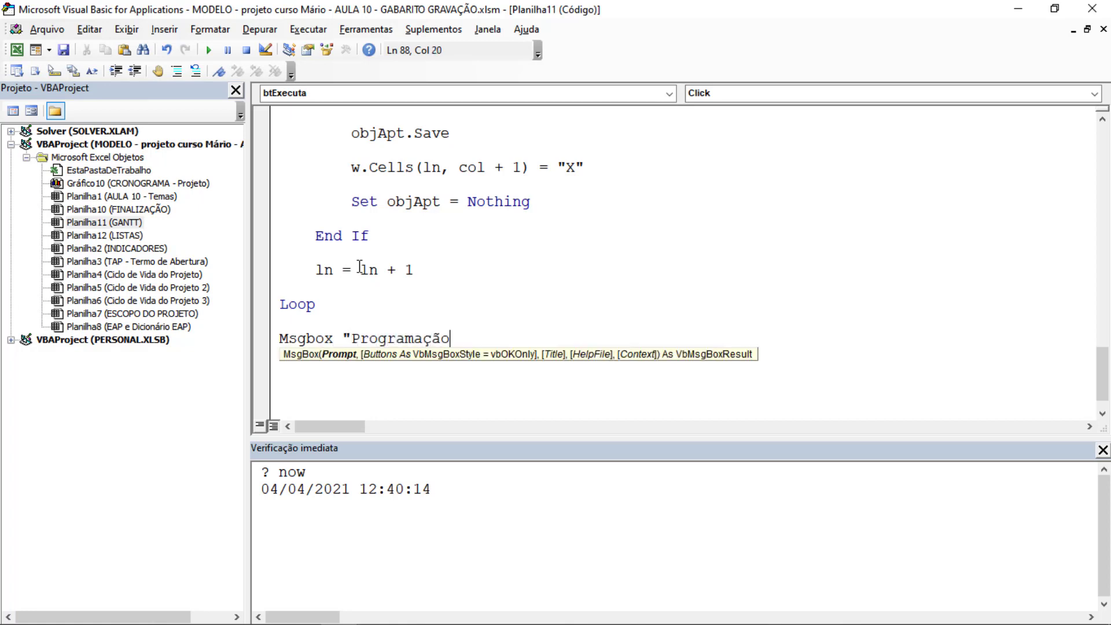
text( da agenda foi conclu)
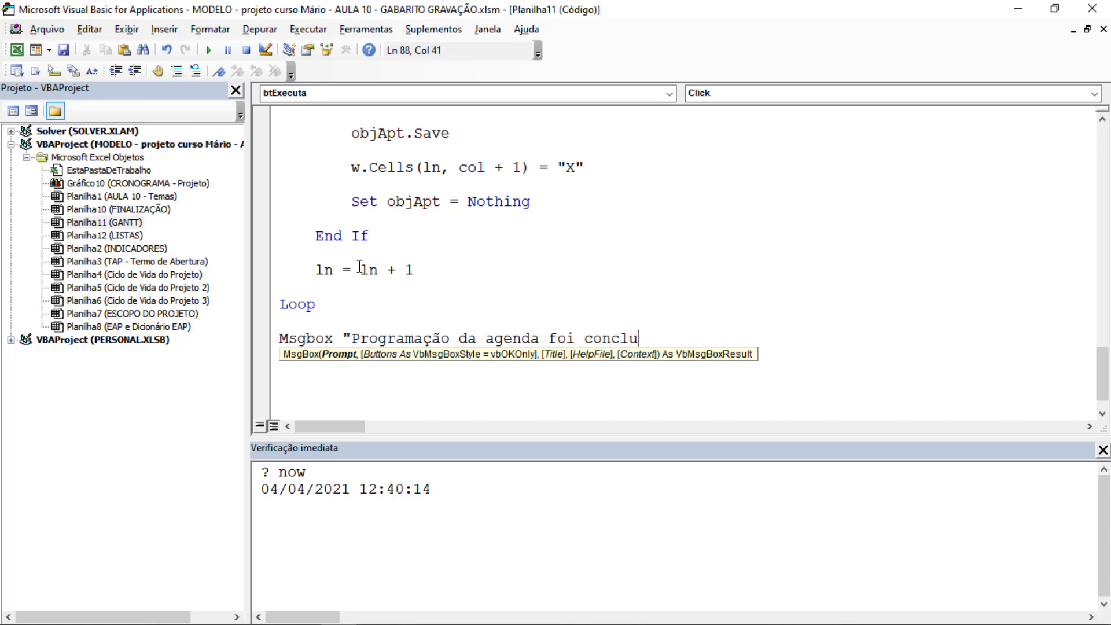
text(ída")
key(Return)
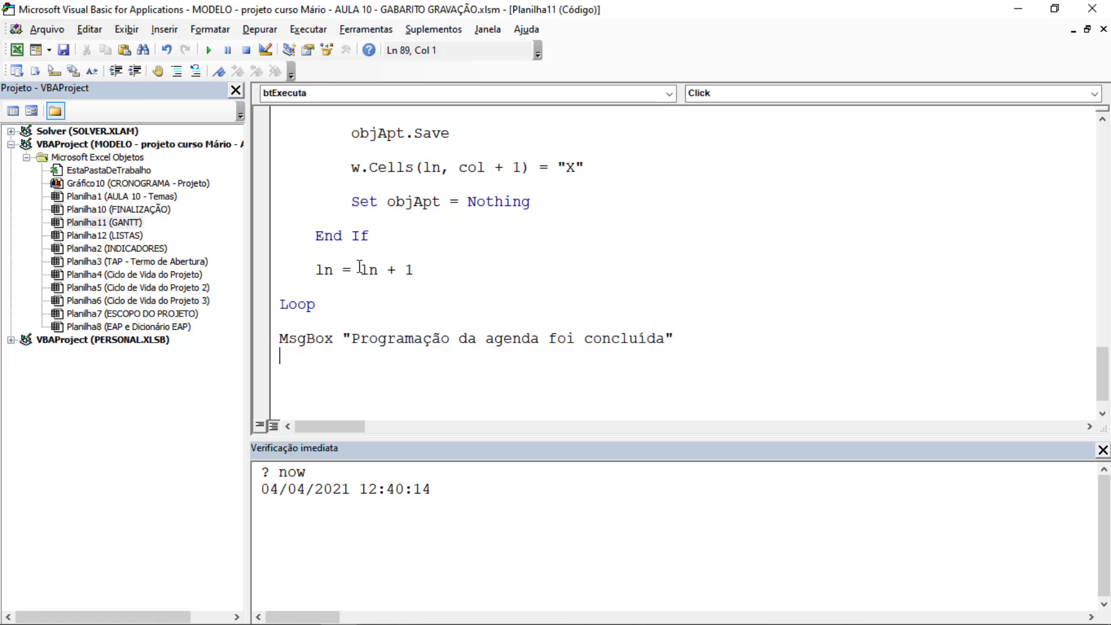
scroll(360, 267, up, 1)
key(alt+F11)
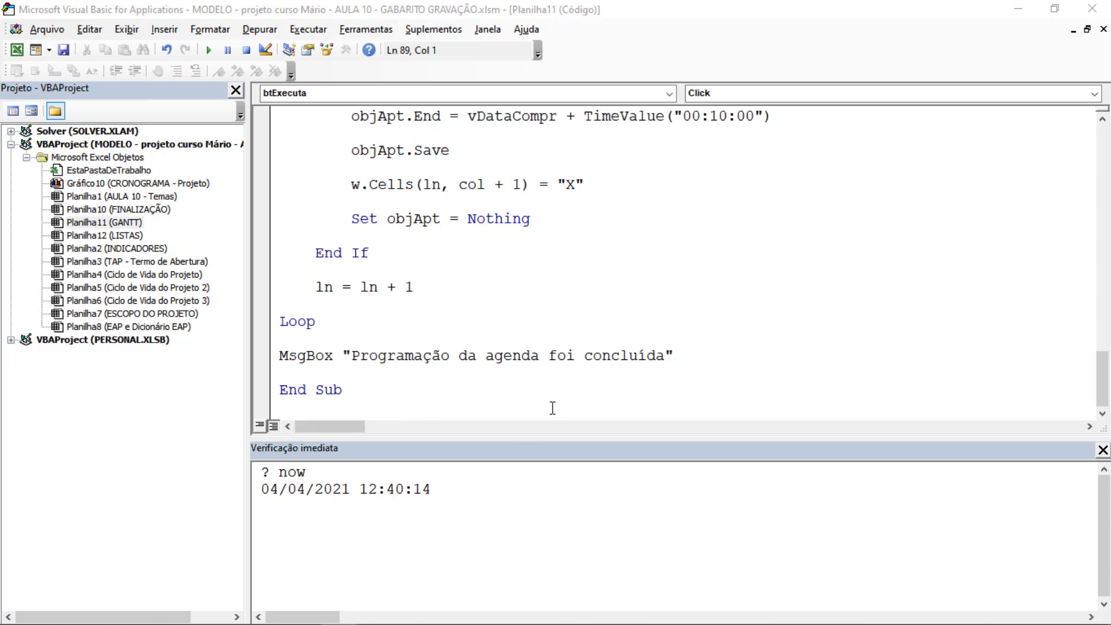
key(alt+F11)
click(378, 357)
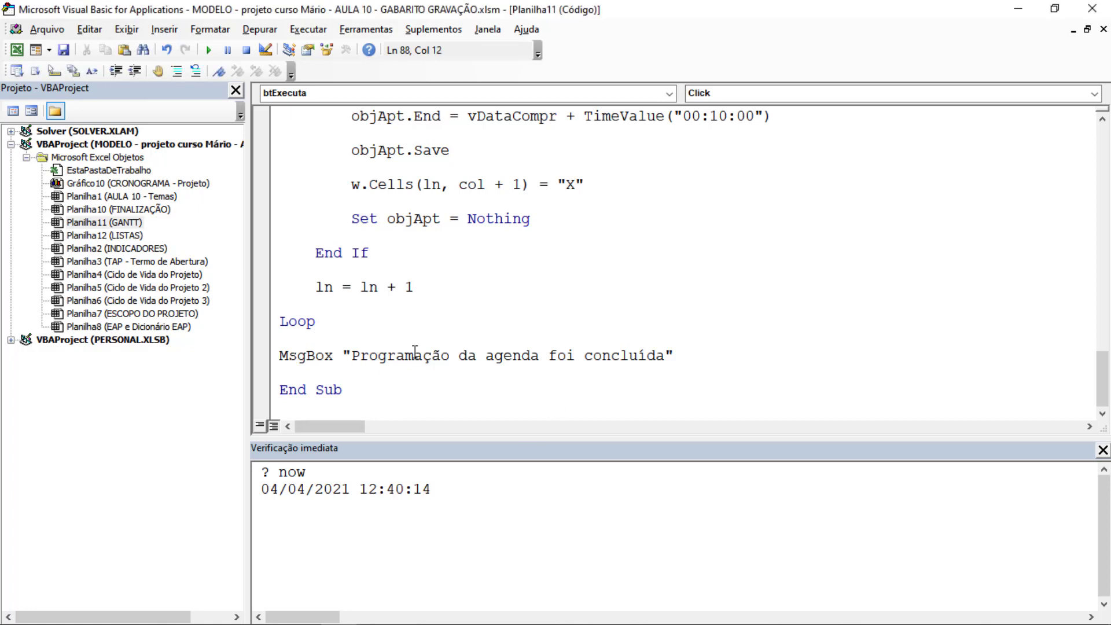
Step: Add Set statements releasing w, ultCel and objApt to Nothing after the MsgBox
key(Down)
key(Return)
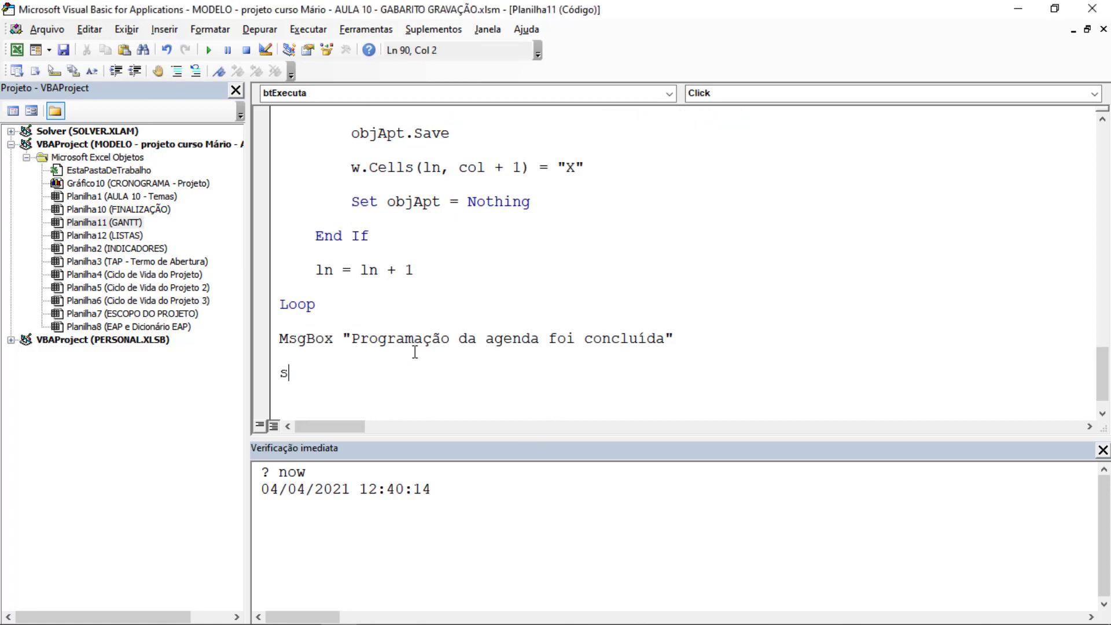
text(etw )
text(= nothing)
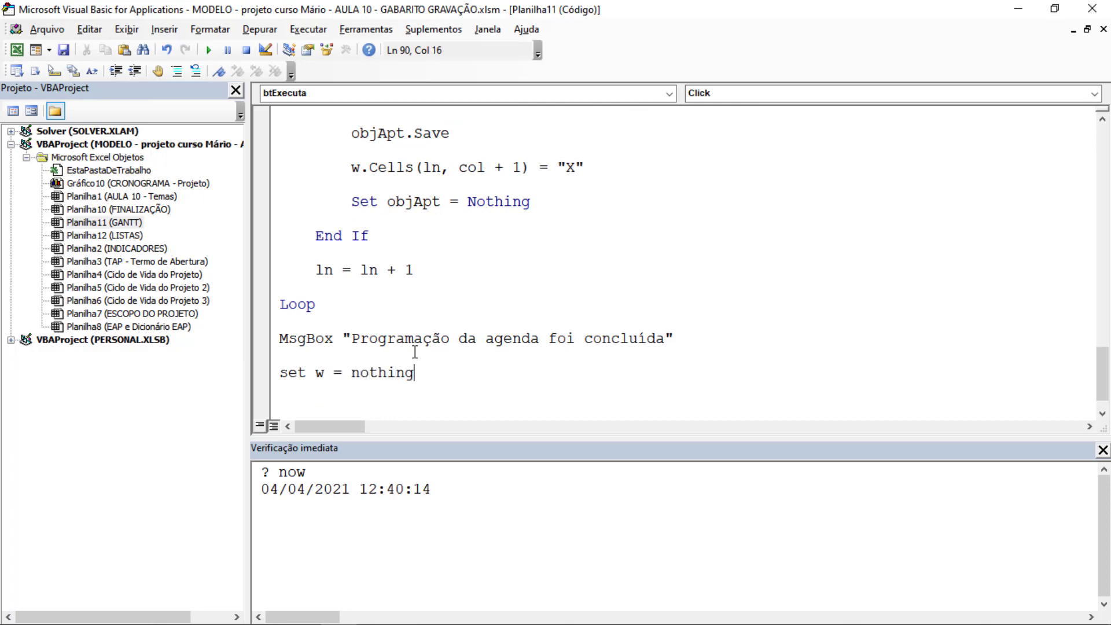
key(Return)
text(set)
text( ultcel = noh)
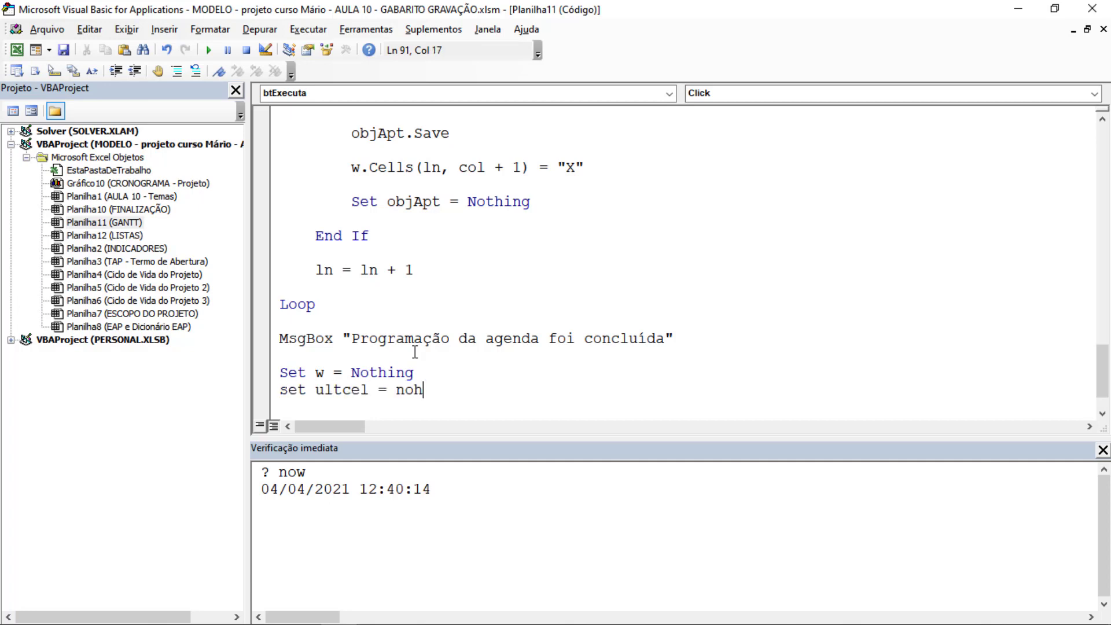
text(ting)
key(BackSpace)
key(BackSpace)
key(BackSpace)
key(BackSpace)
key(BackSpace)
text(thgin)
key(BackSpace)
key(BackSpace)
key(BackSpace)
text(ing)
key(Return)
text(set)
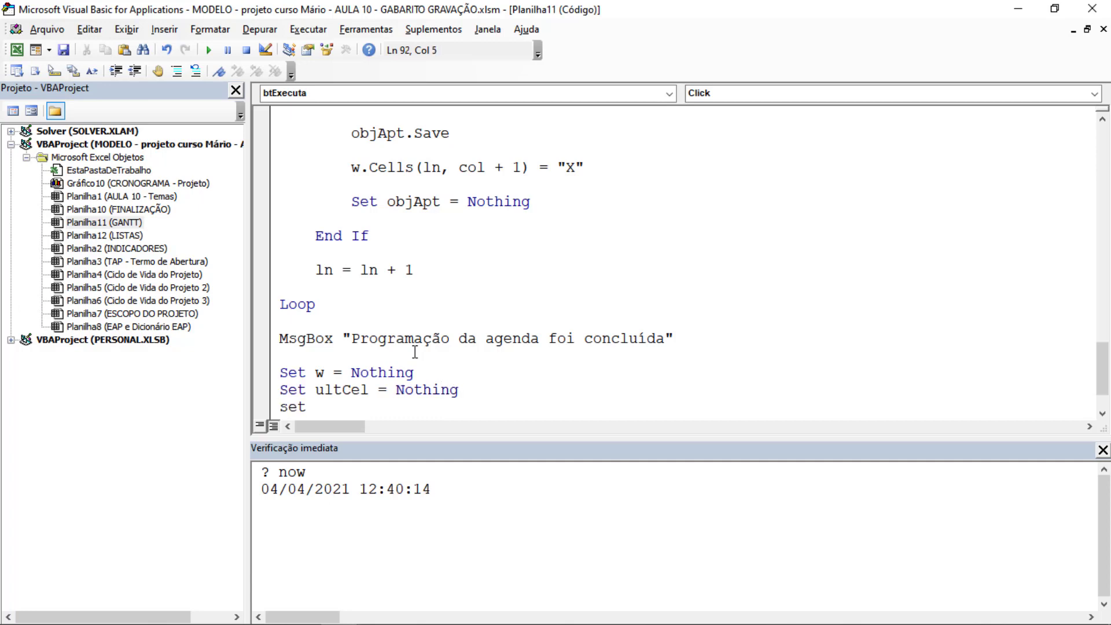
text(Set objApt )
text(= nothing)
key(Return)
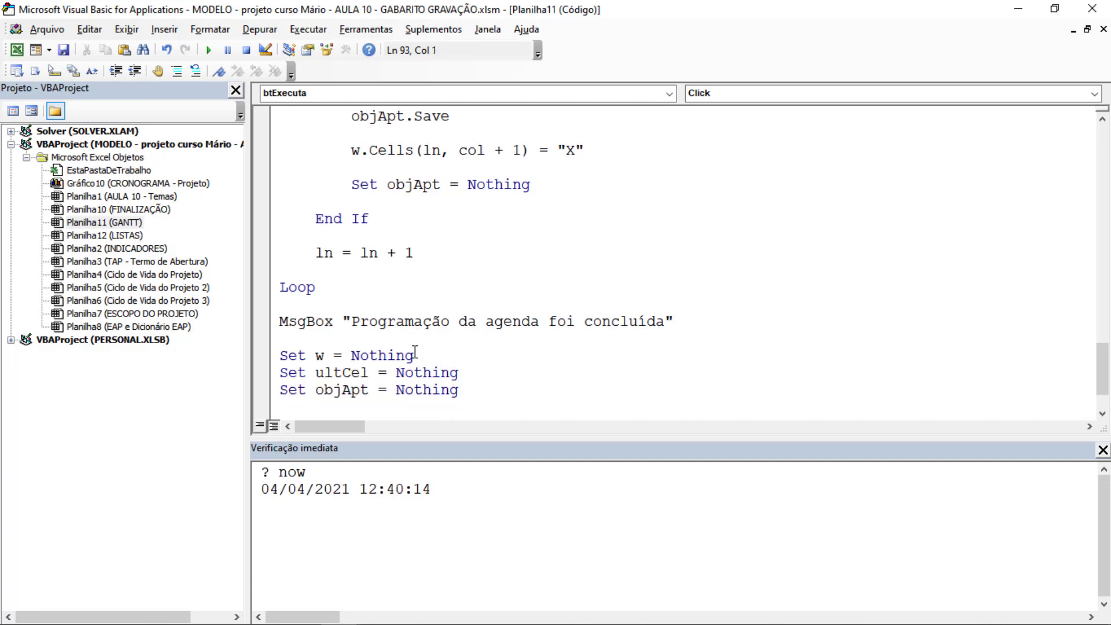
Step: Release objCalendar, Items and objOutlook with Set ... = Nothing lines
scroll(505, 327, down, 1)
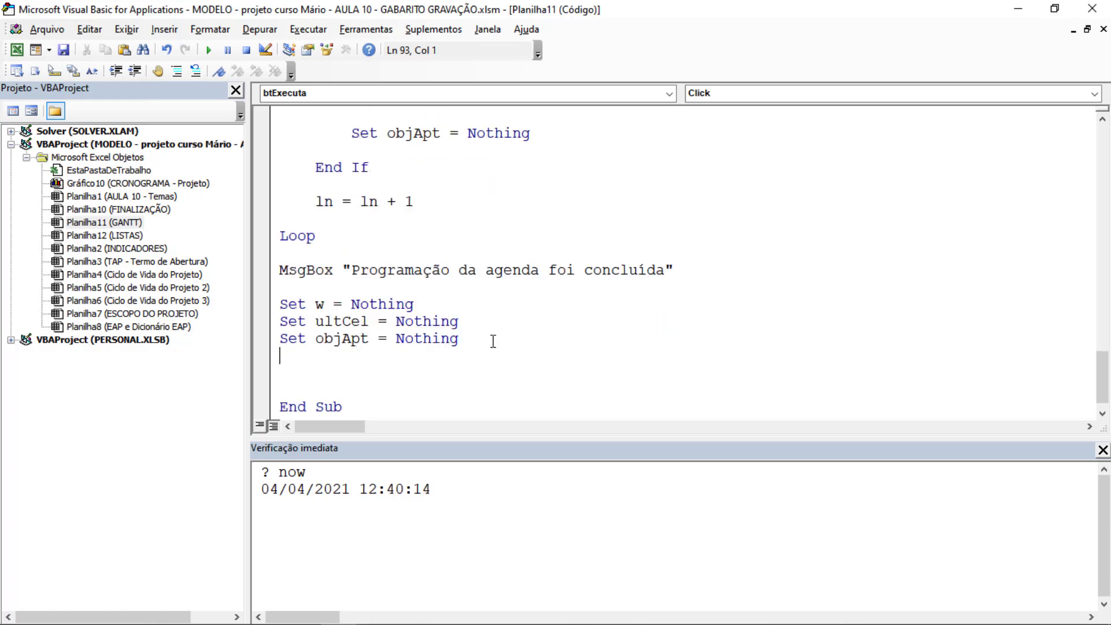
text(set )
text(objCa)
text(lendar)
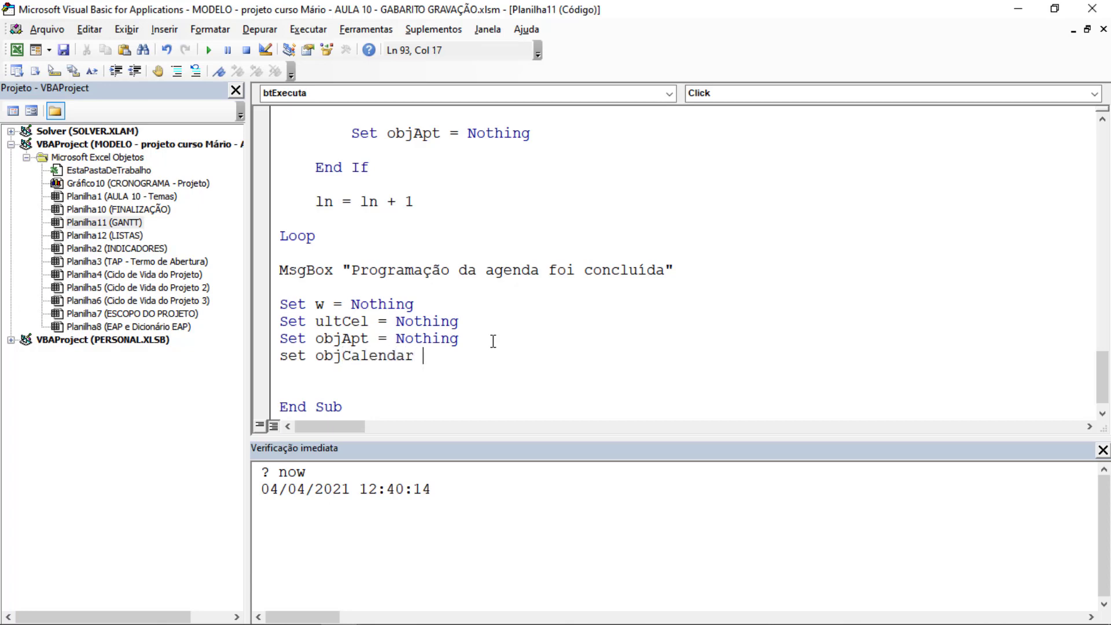
key(BackSpace)
text(= N)
text(oth)
text(ing)
key(Return)
text(set )
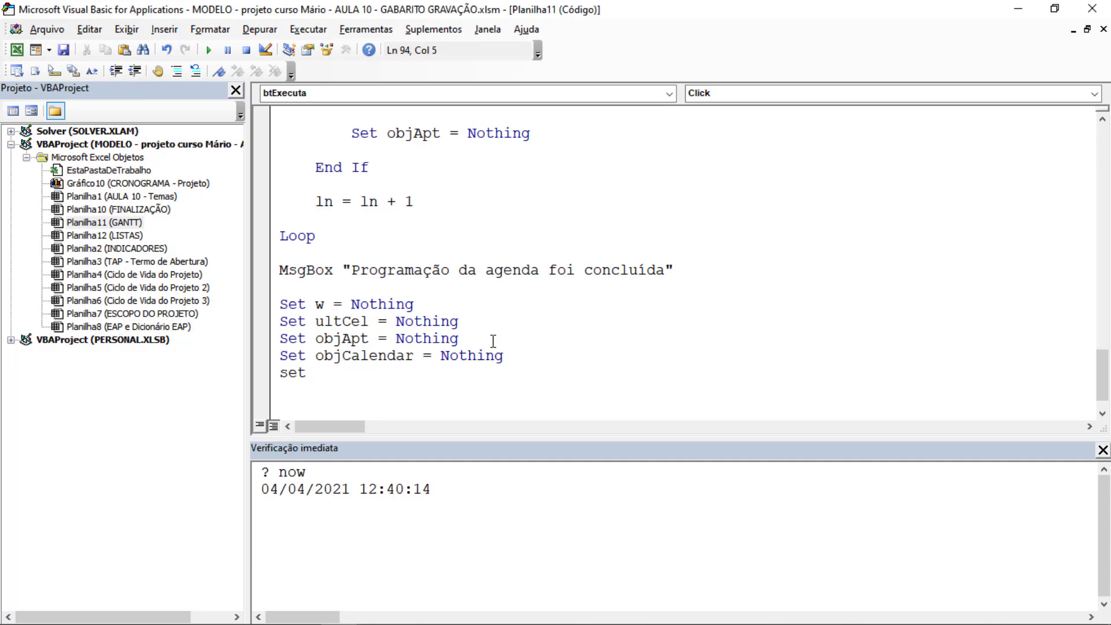
text(obj)
key(BackSpace)
key(BackSpace)
key(BackSpace)
text(Item )
text(s = nohting)
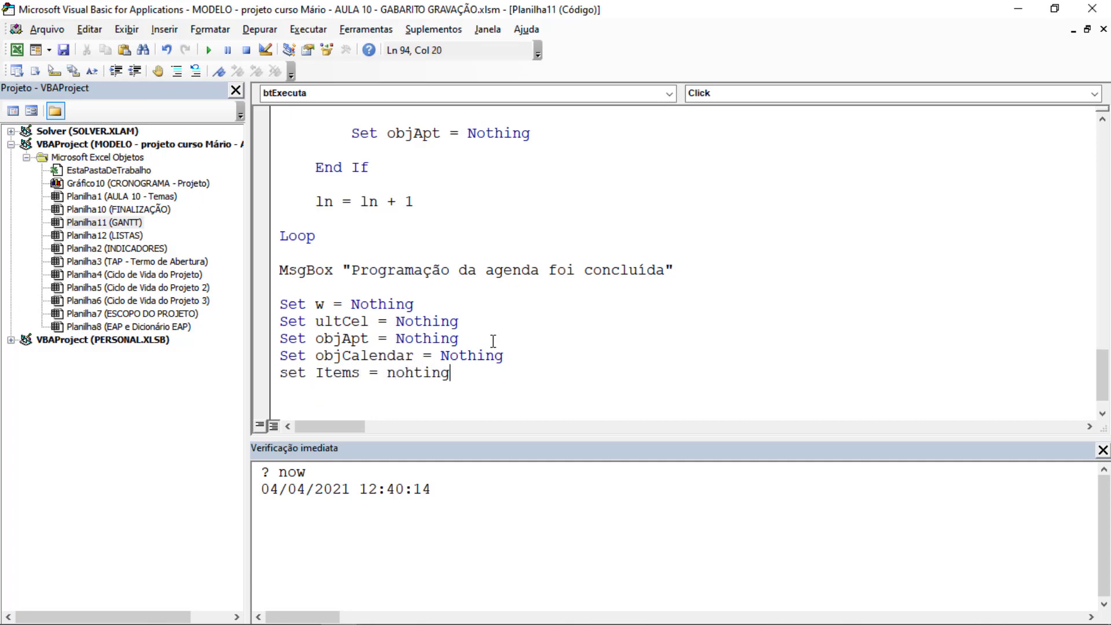
key(BackSpace)
key(BackSpace)
key(BackSpace)
key(BackSpace)
key(BackSpace)
text(thing)
key(Return)
text(set objO)
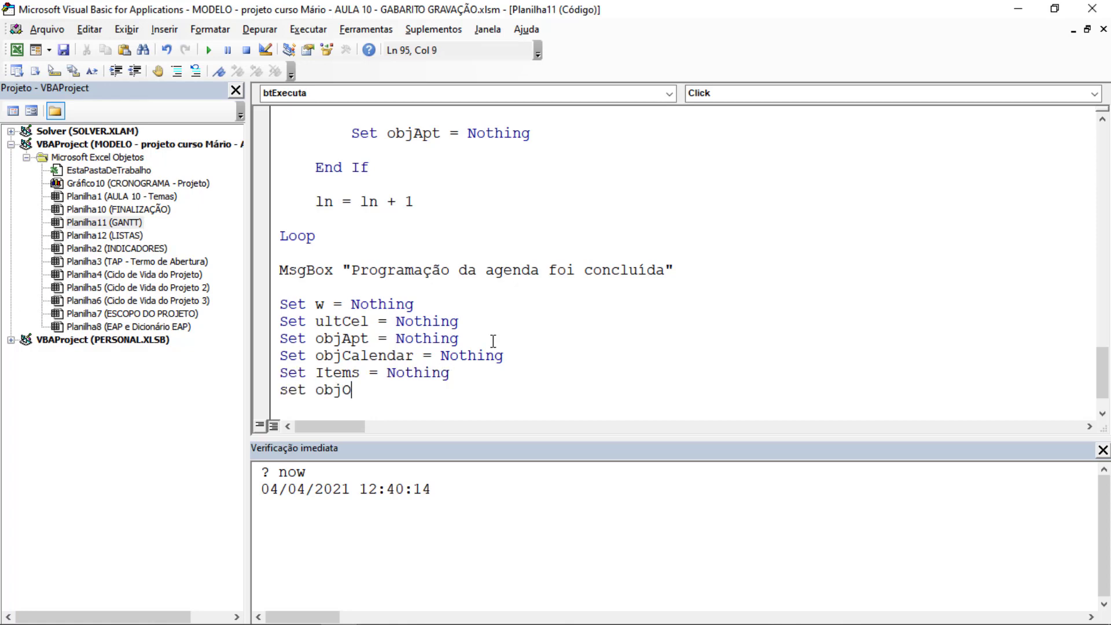
text(utlook = )
text(Nothing)
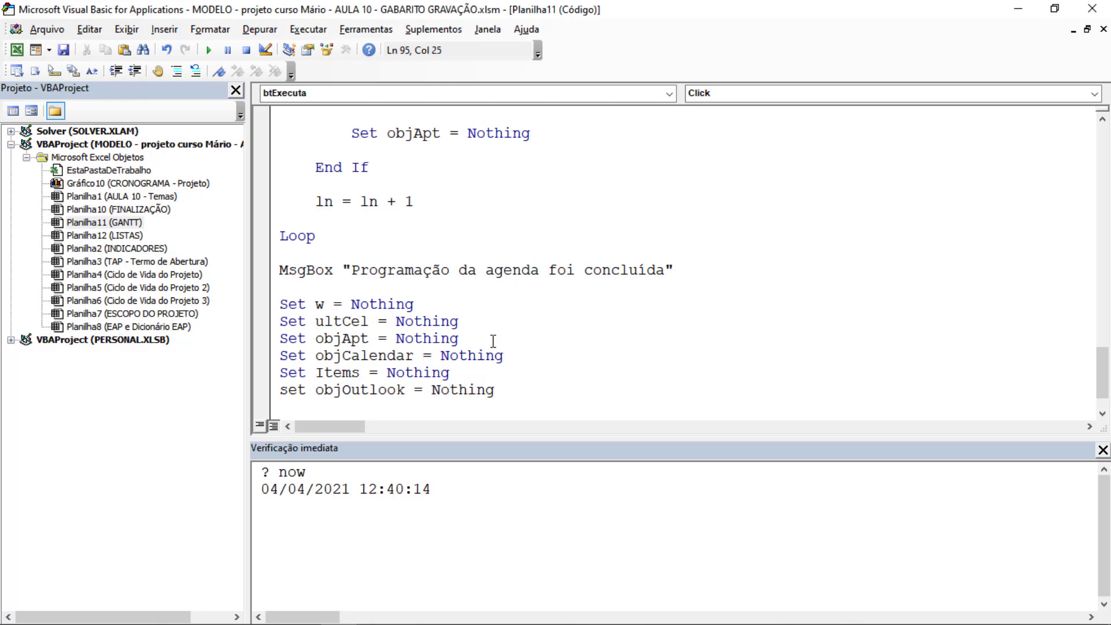
key(Down)
key(Down)
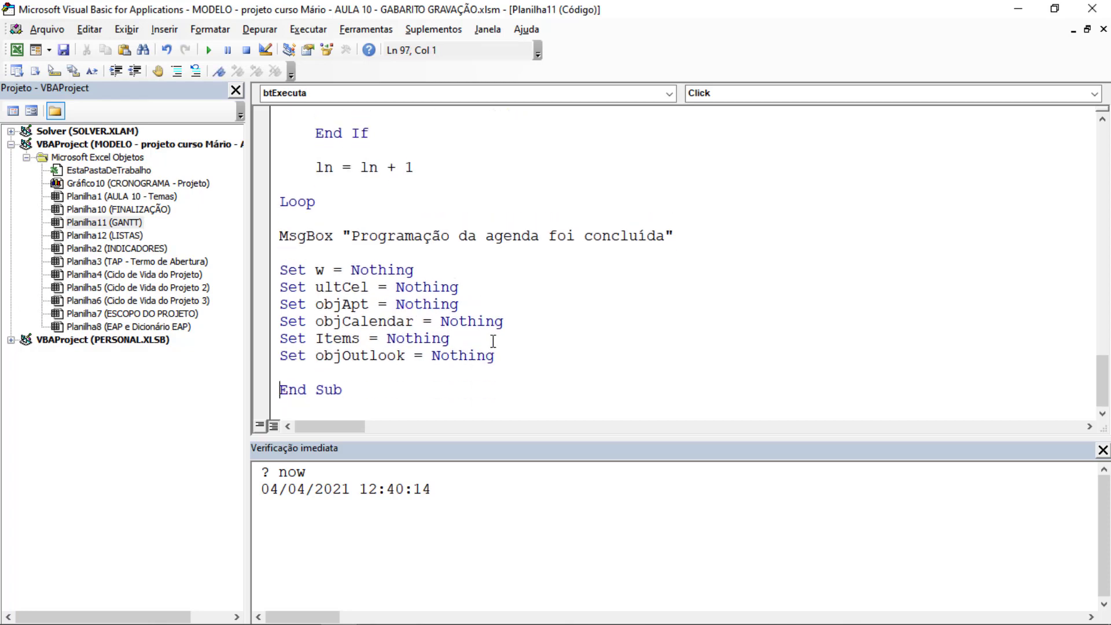
Step: Compile VBAProject from the Depurar menu and dismiss the objOutlook compile error
click(474, 308)
click(259, 29)
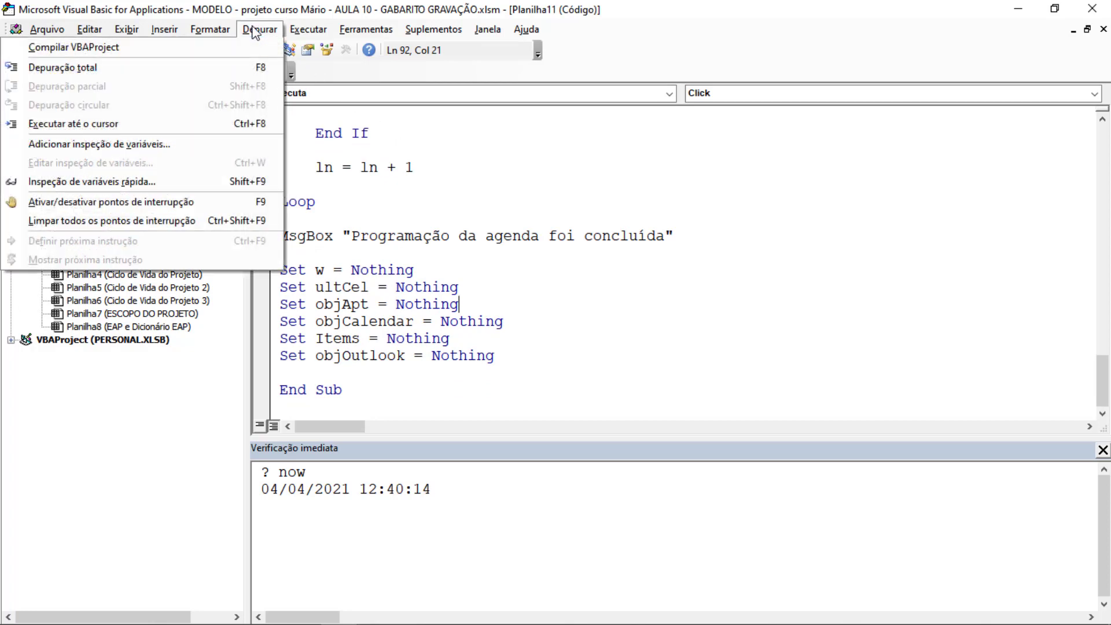
click(220, 46)
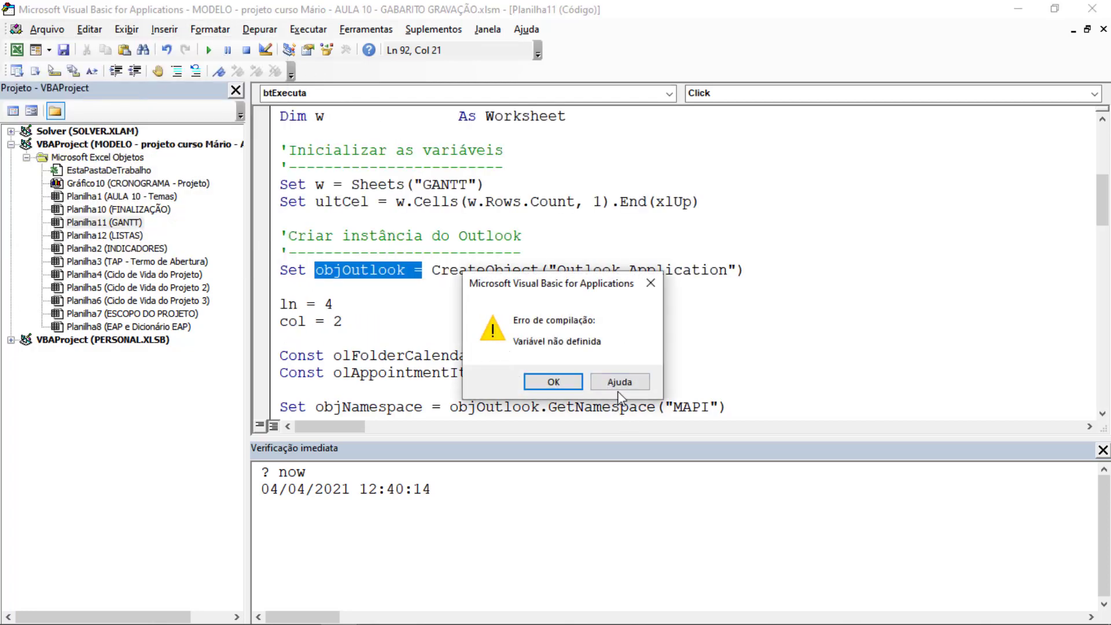
click(557, 380)
click(546, 228)
Step: Delete the Option Explicit line and its blank line from the top of the module
key(ctrl+Home)
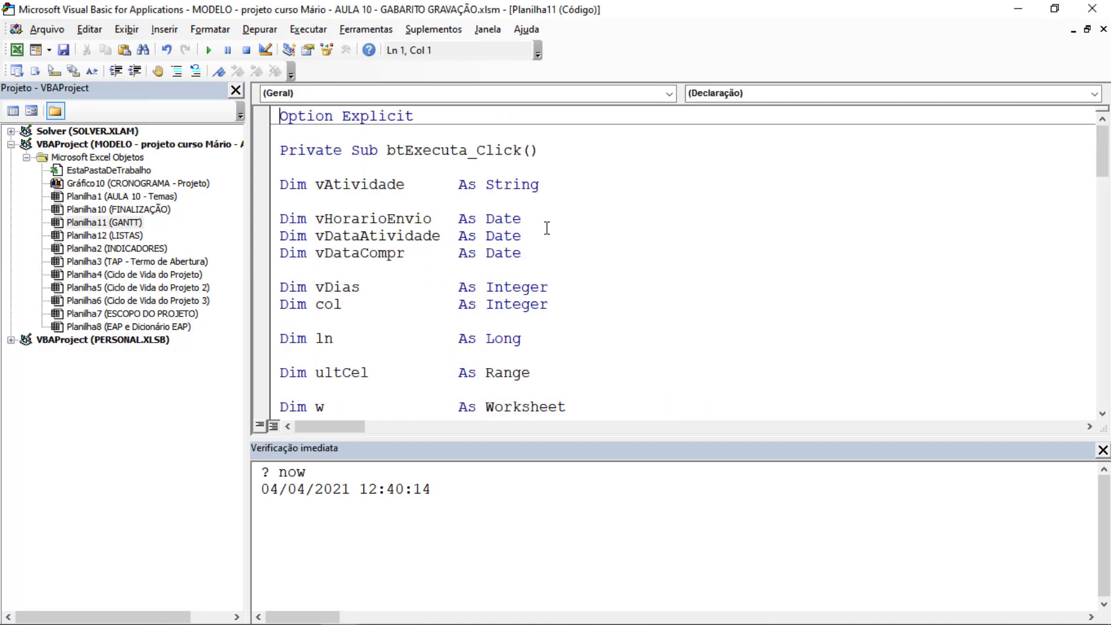
key(shift+End)
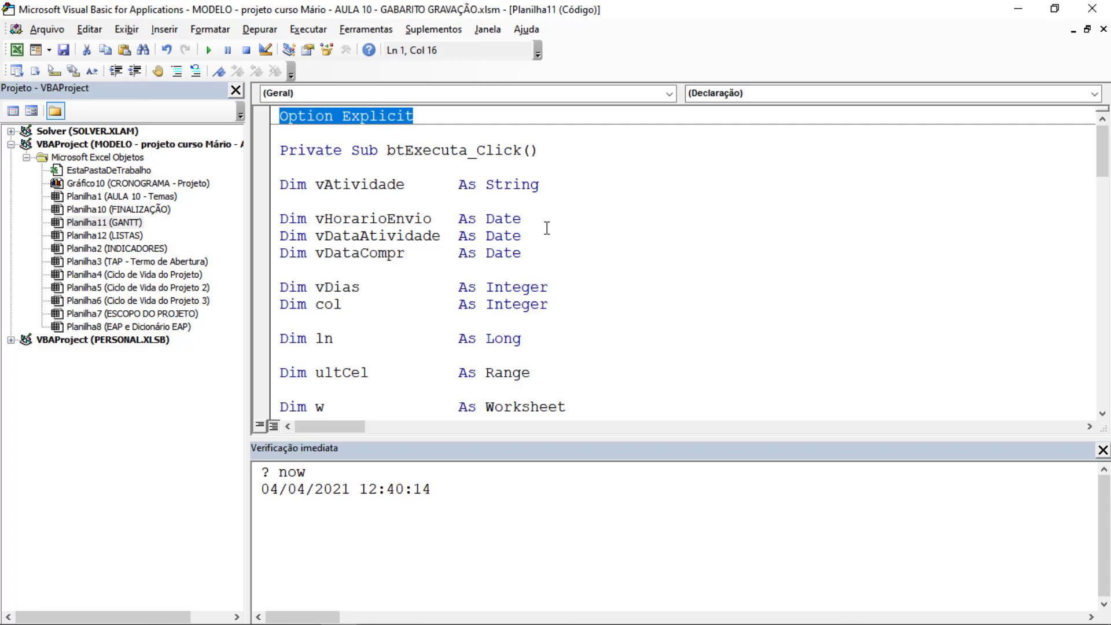
key(Delete)
key(Delete)
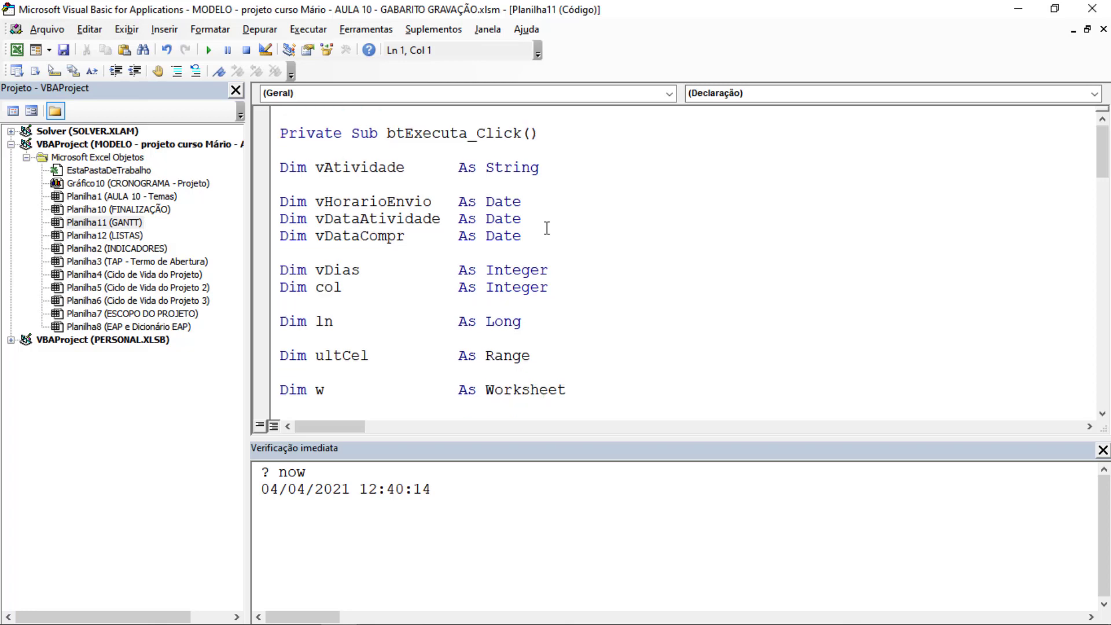
key(Delete)
click(416, 220)
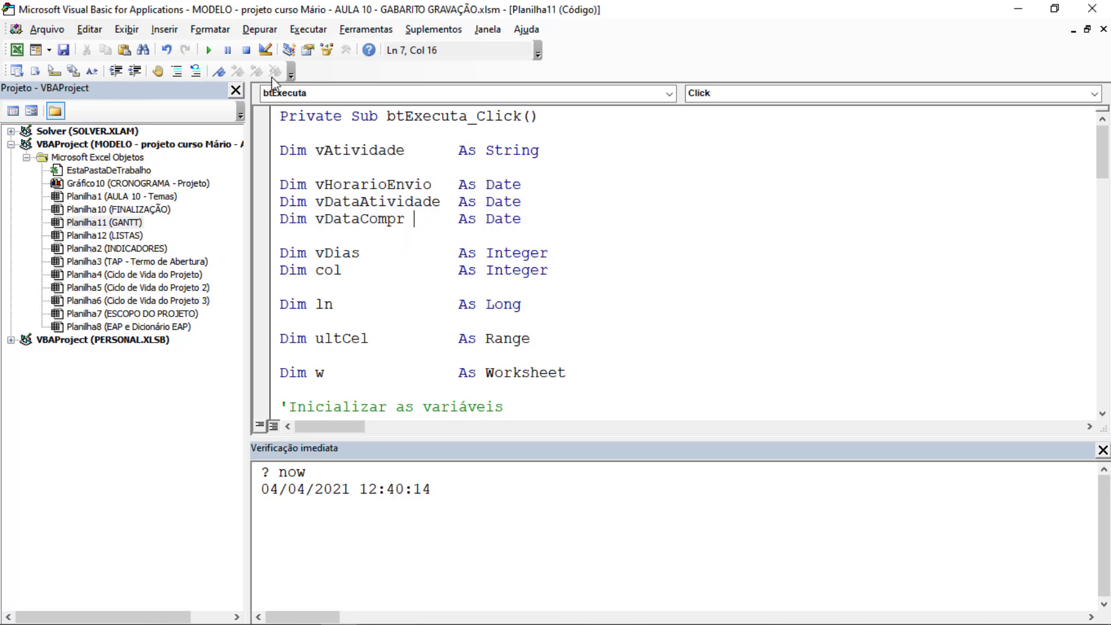
click(321, 29)
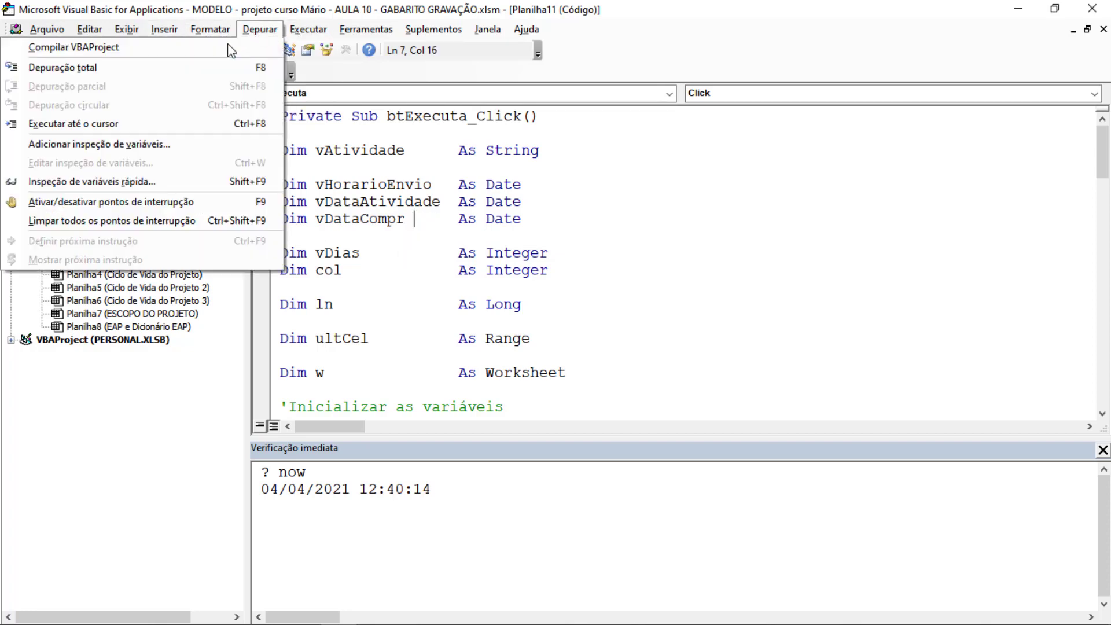
click(482, 290)
click(483, 290)
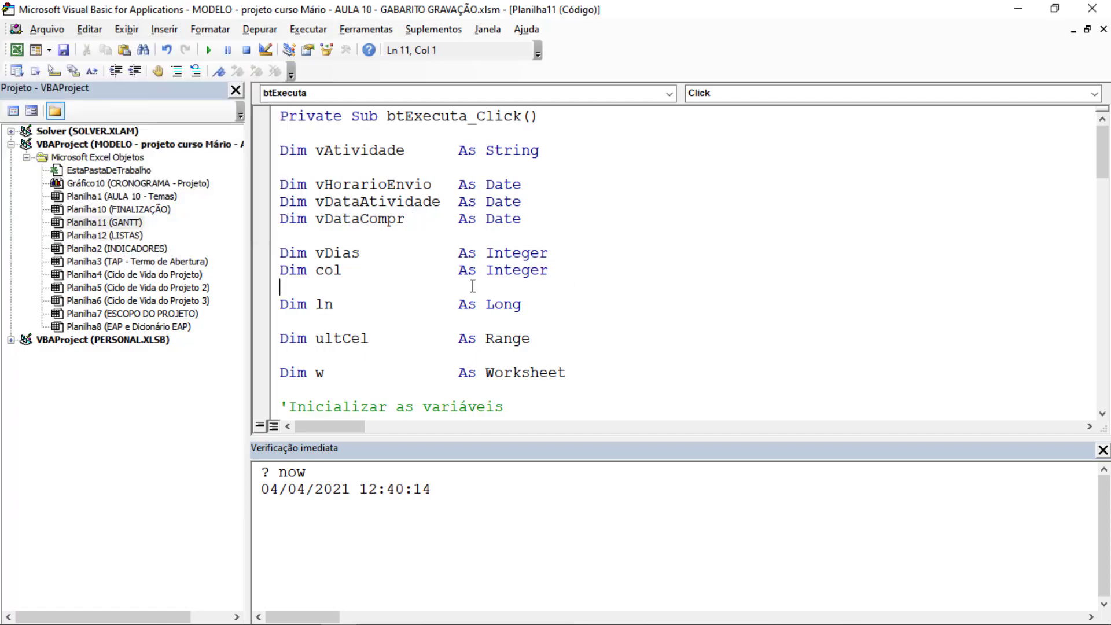
Step: Arrange the VBA editor beside the Excel GANTT sheet with a narrower project pane
drag(578, 10, 742, 45)
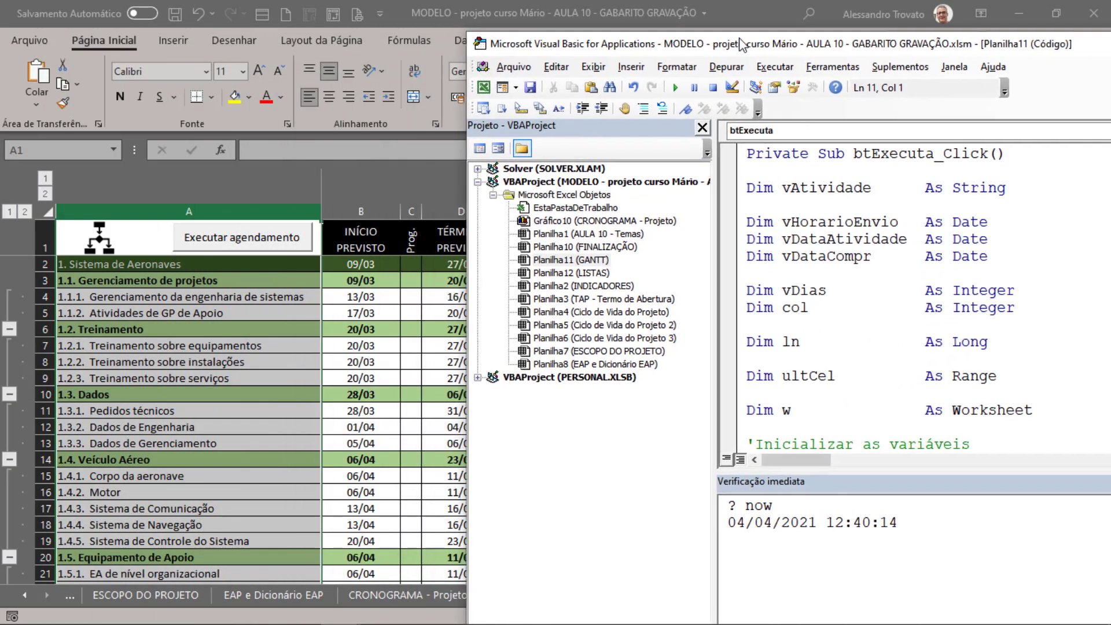
click(279, 280)
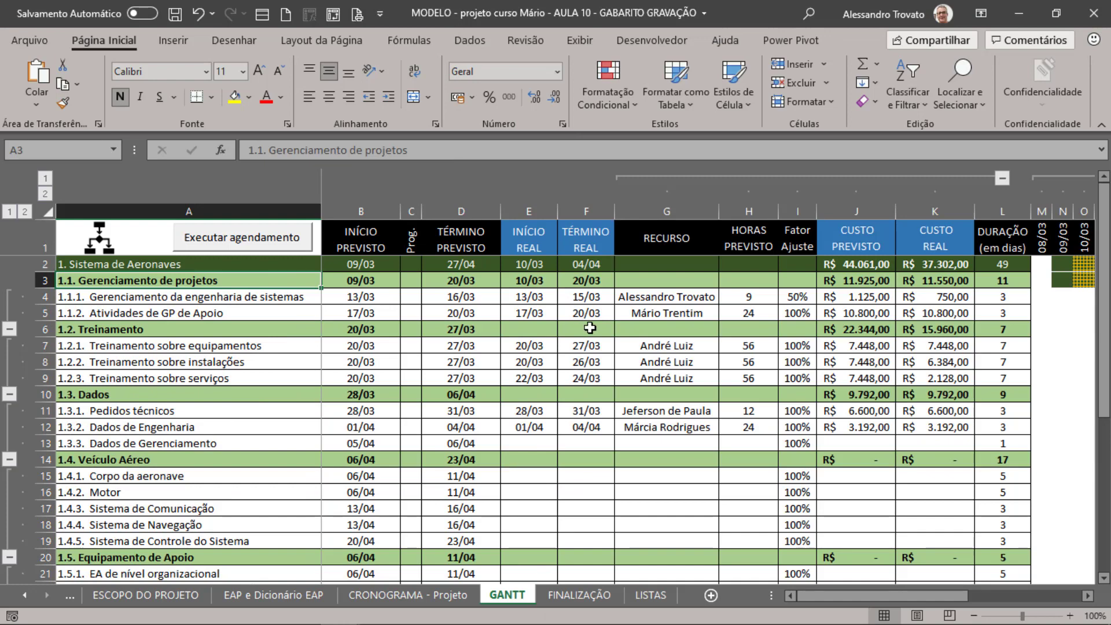
key(alt+F11)
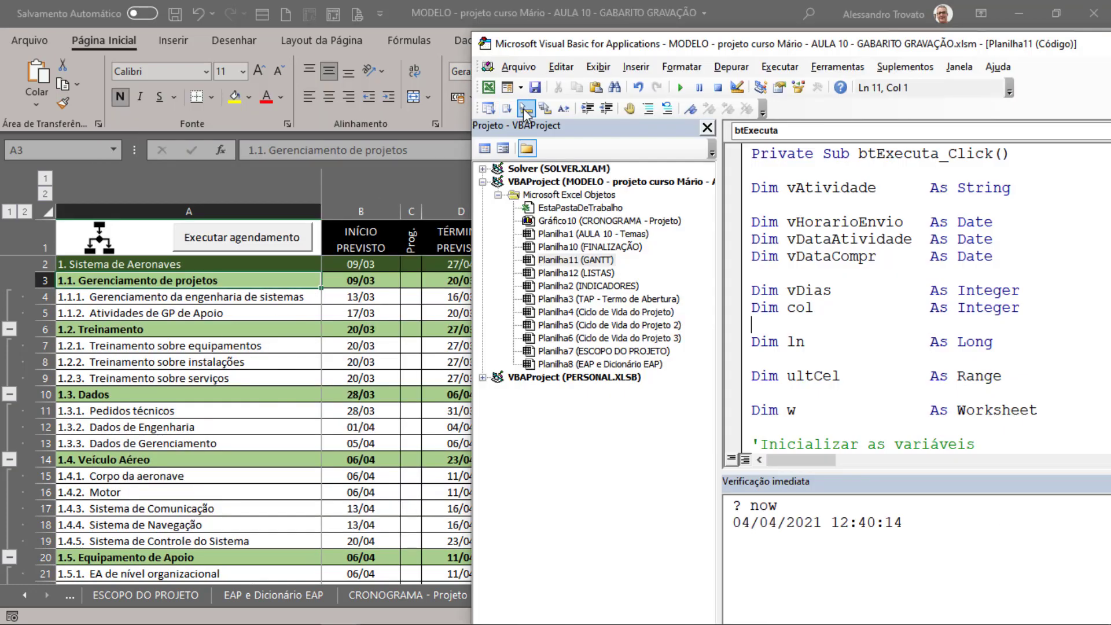
drag(583, 54, 561, 23)
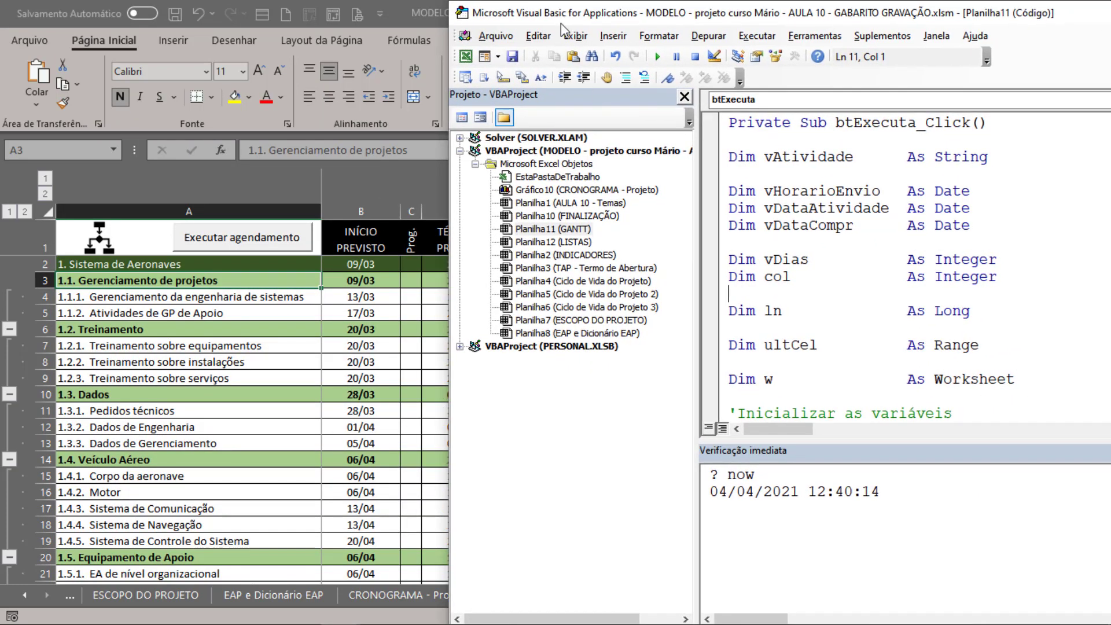
drag(705, 206, 490, 209)
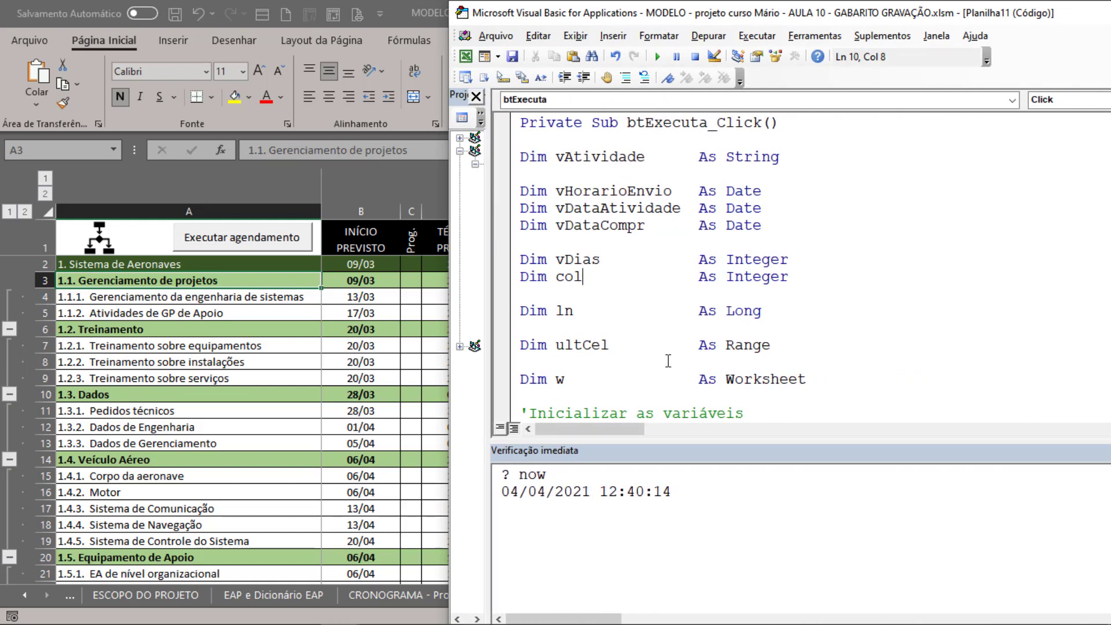
Step: Step with F8 through btExecuta_Click past the GANTT sheet assignment
click(668, 325)
key(F8)
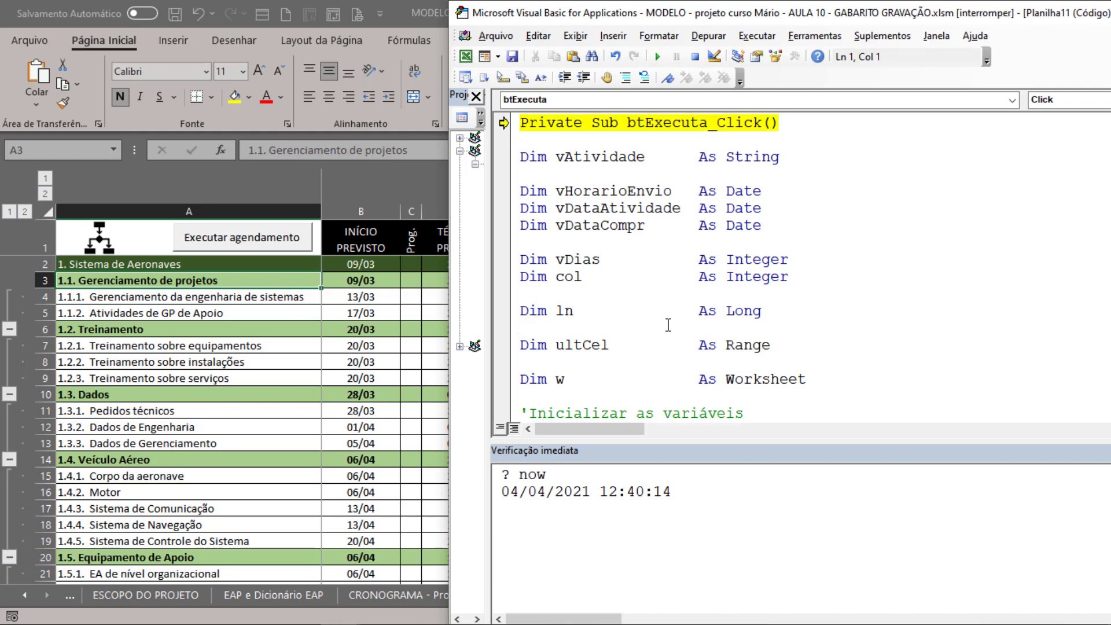
key(F8)
key(F8)
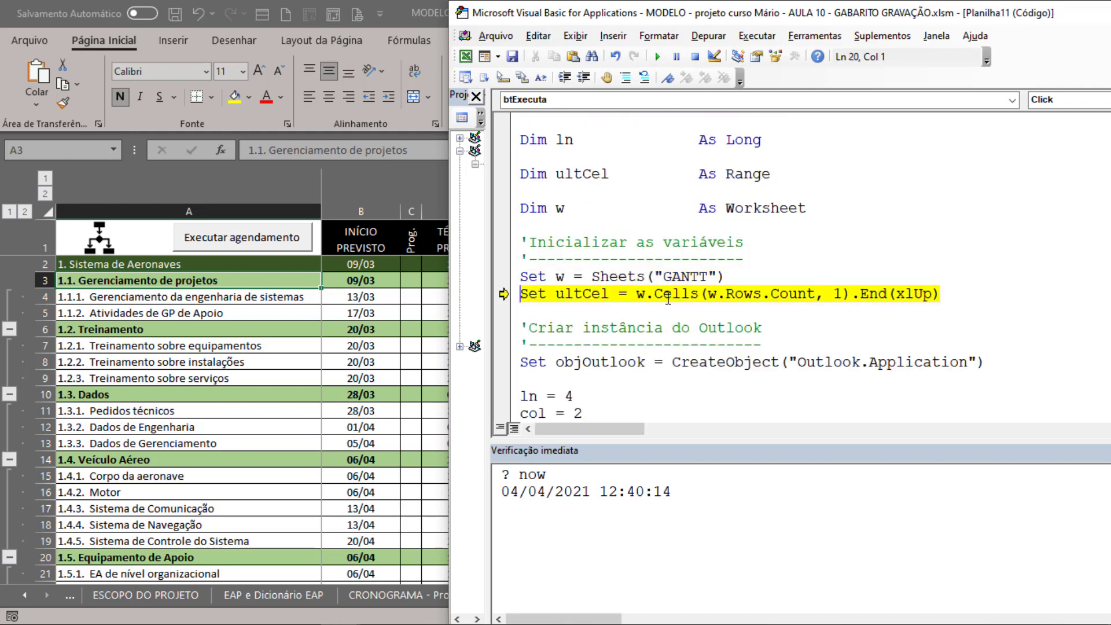
key(F8)
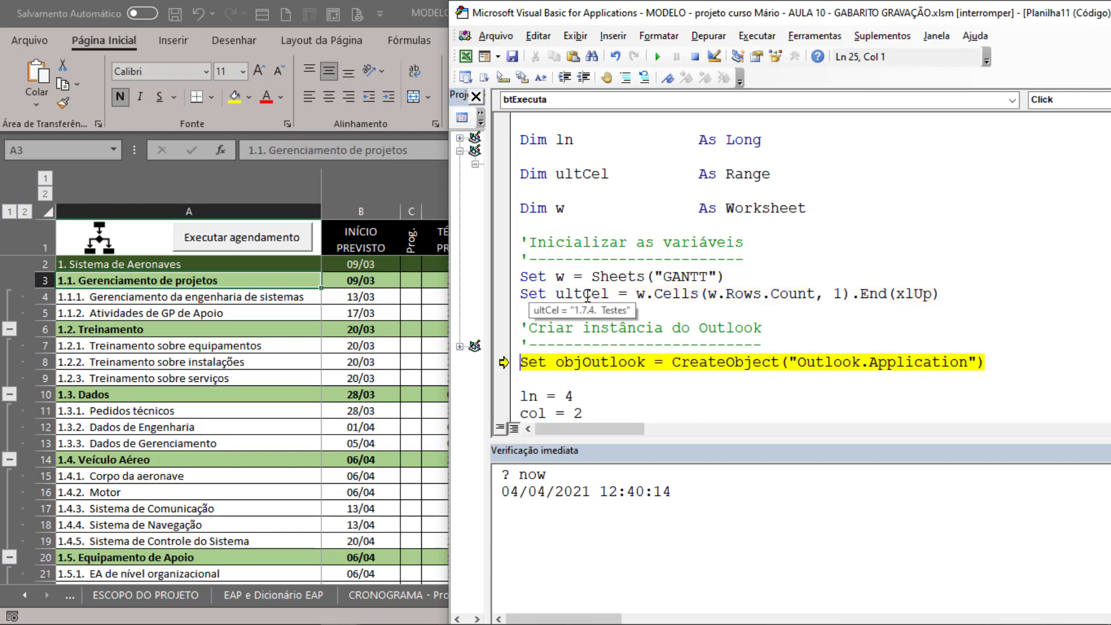
Step: Query ultcel.address in the Immediate window, getting $A$31, then run the Outlook creation line
drag(679, 492, 519, 475)
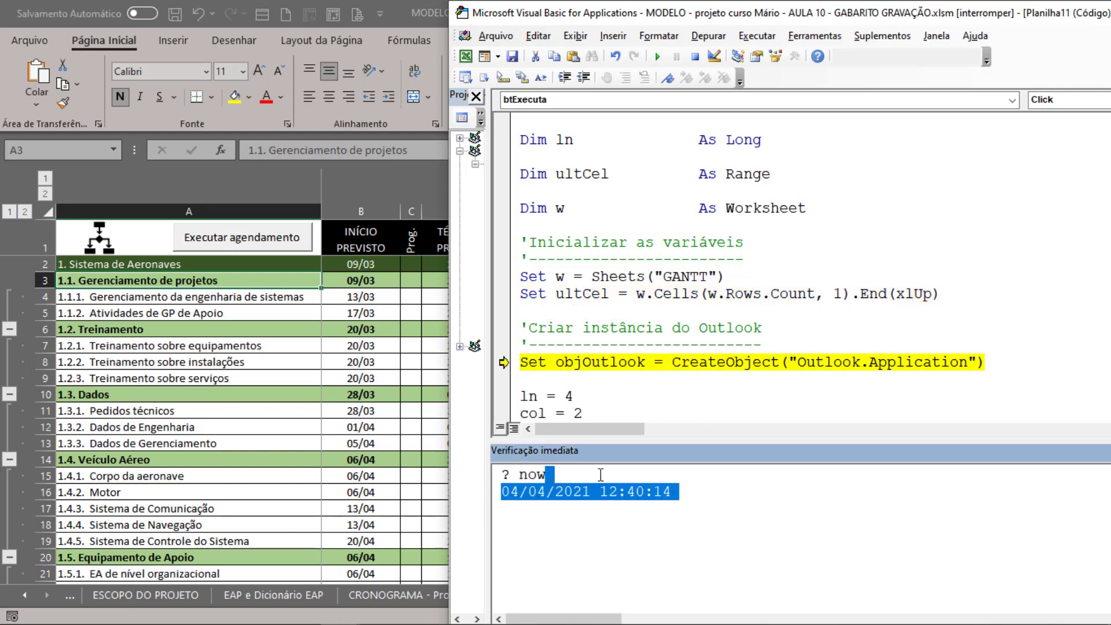
text(ult)
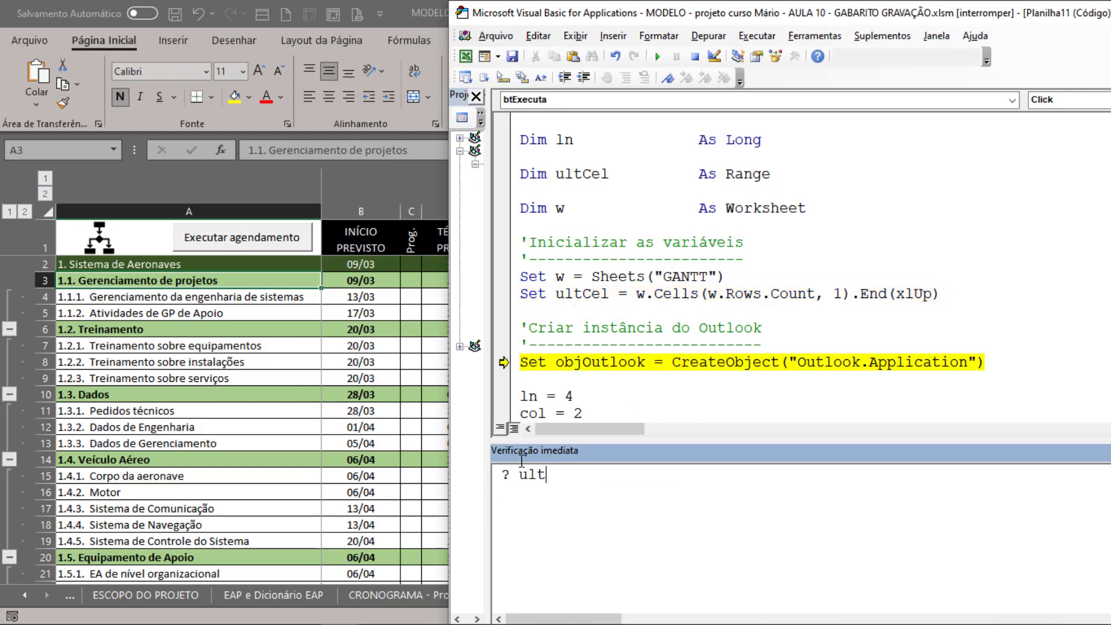
text(cel.a)
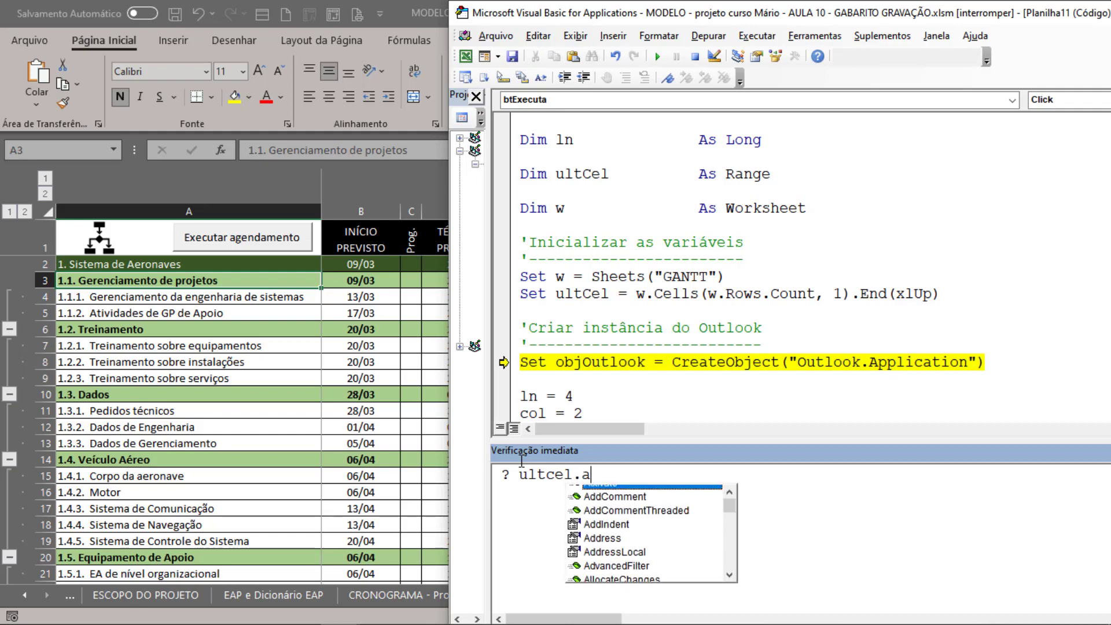
text(ddress)
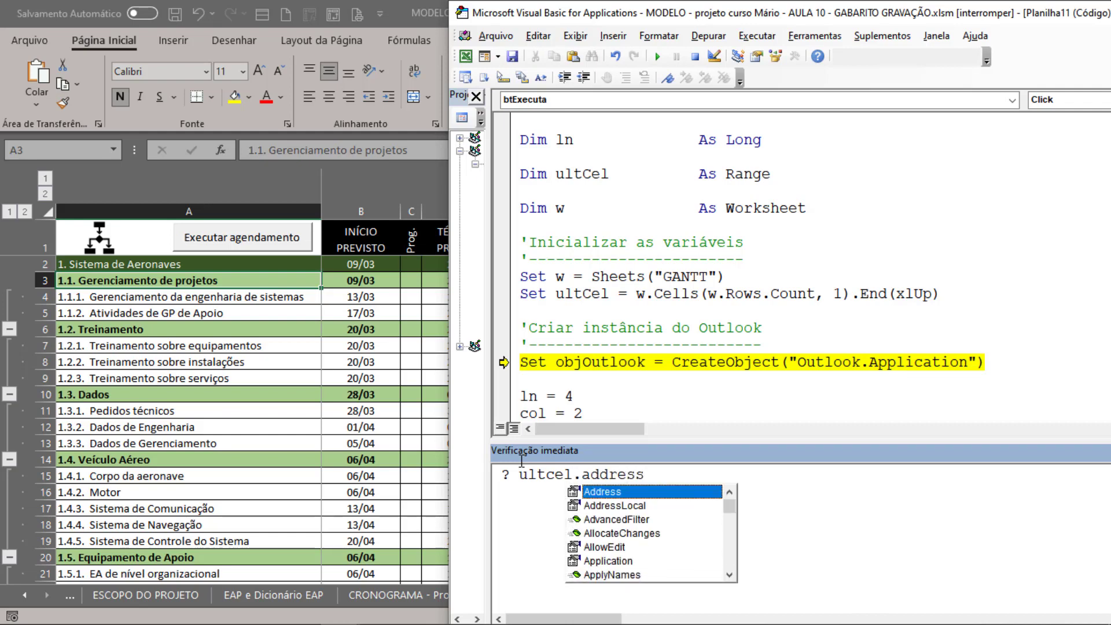
key(Return)
key(shift+Up)
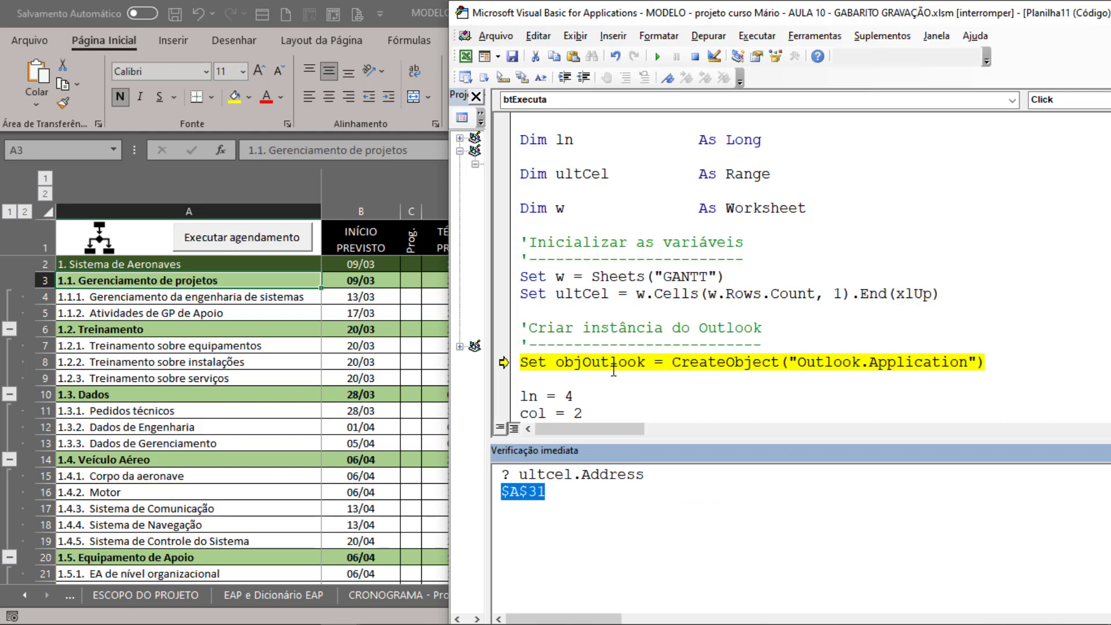
click(613, 373)
scroll(635, 344, down, 1)
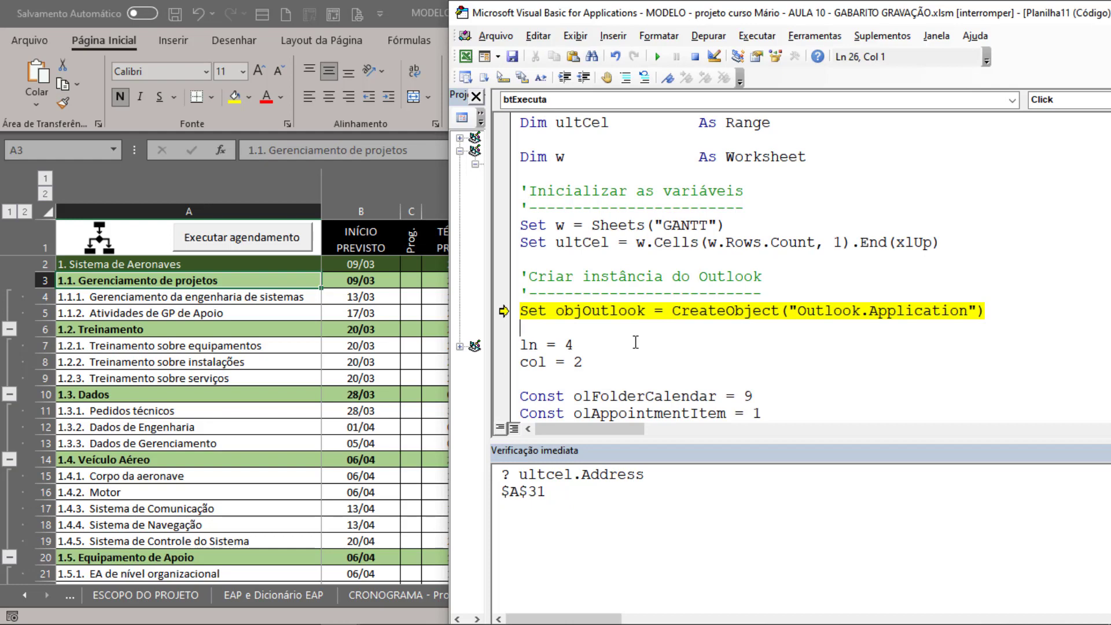
key(F5)
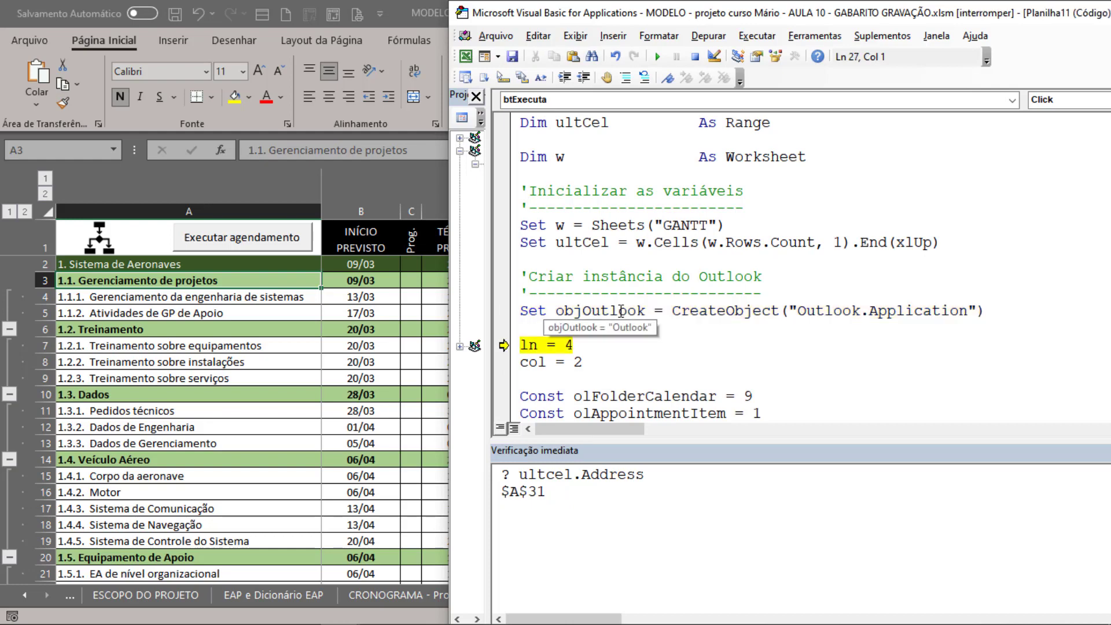
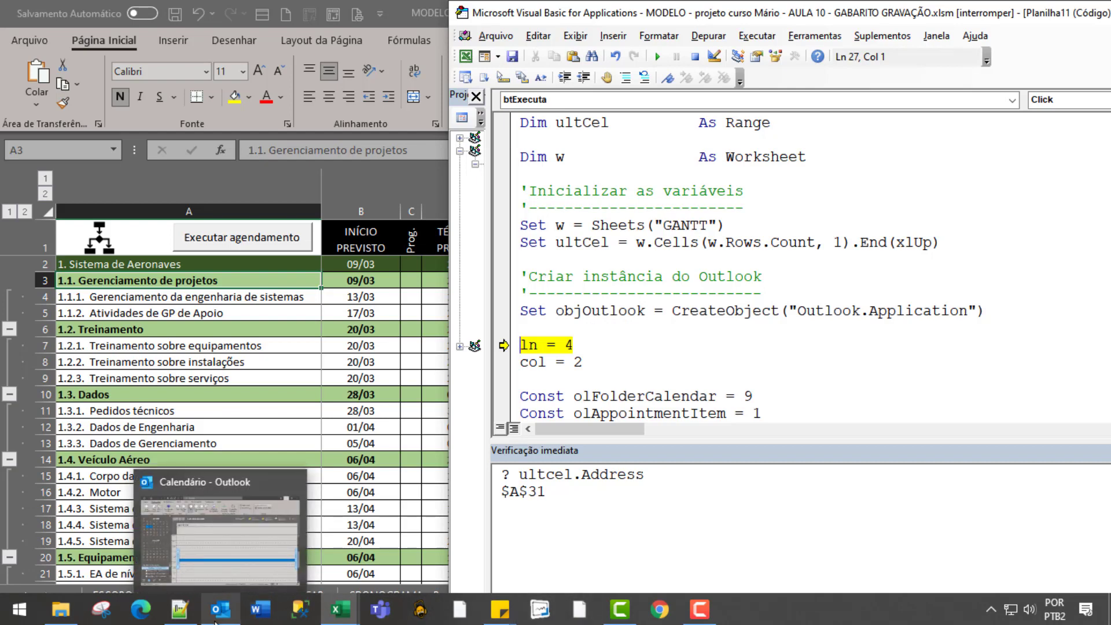
Step: Step past ln = 4 and the Outlook namespace and calendar folder lines to the Do While loop, checking ln
key(F8)
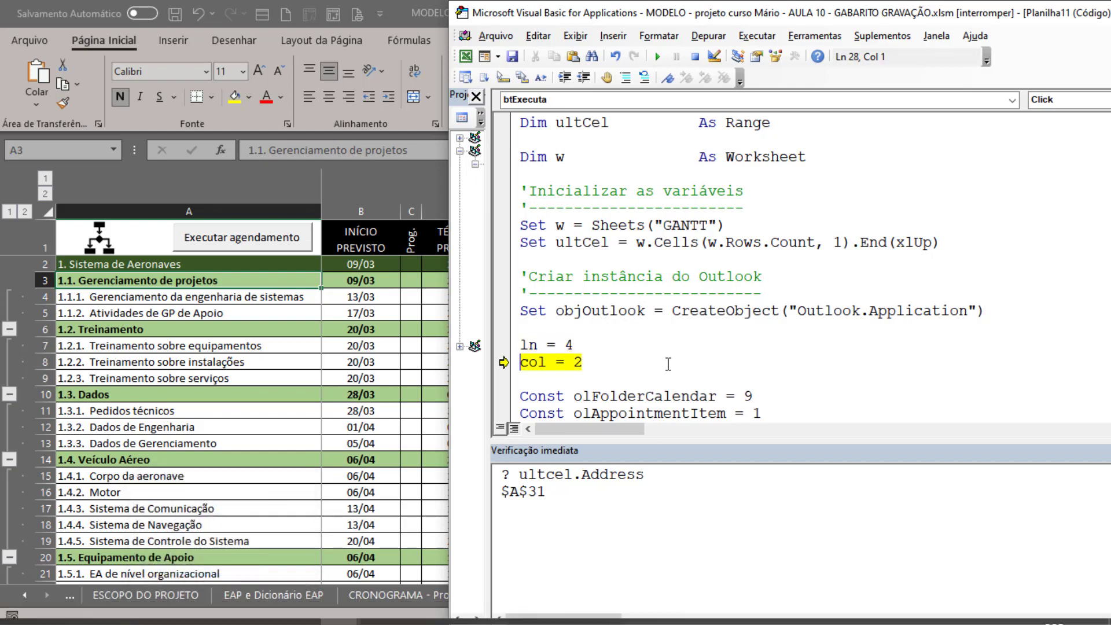
mouse_move(529, 363)
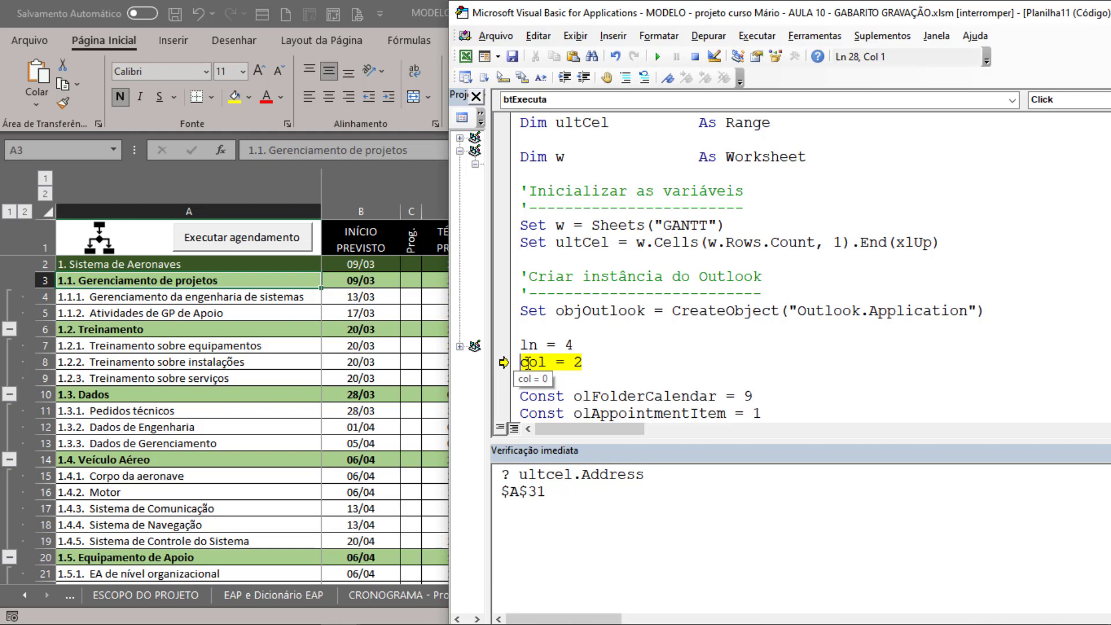
key(F8)
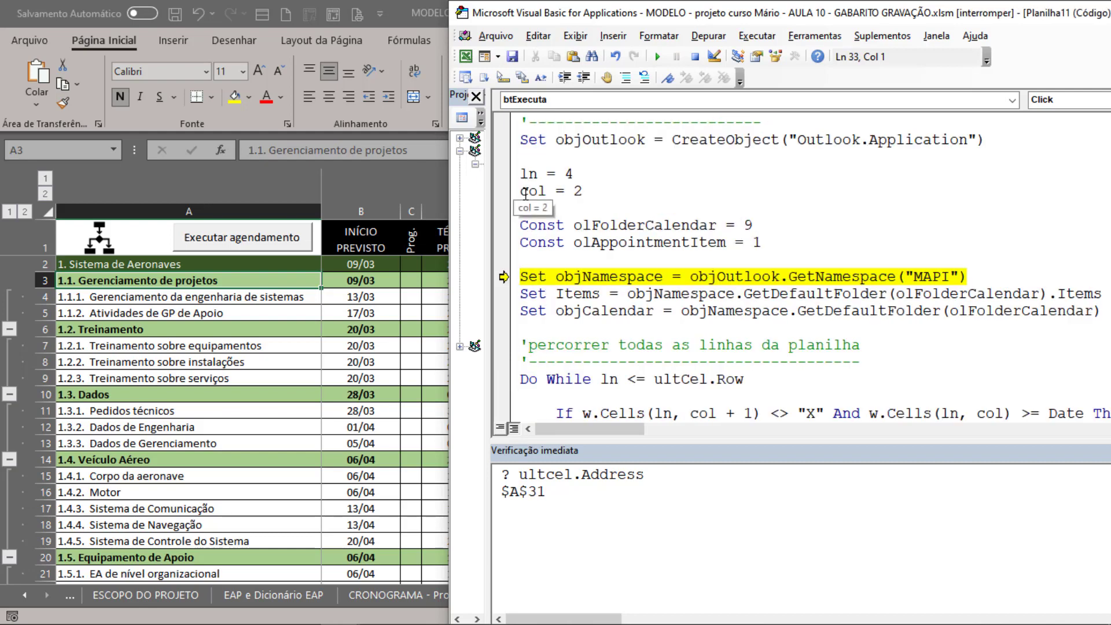
scroll(531, 193, down, 1)
key(F8)
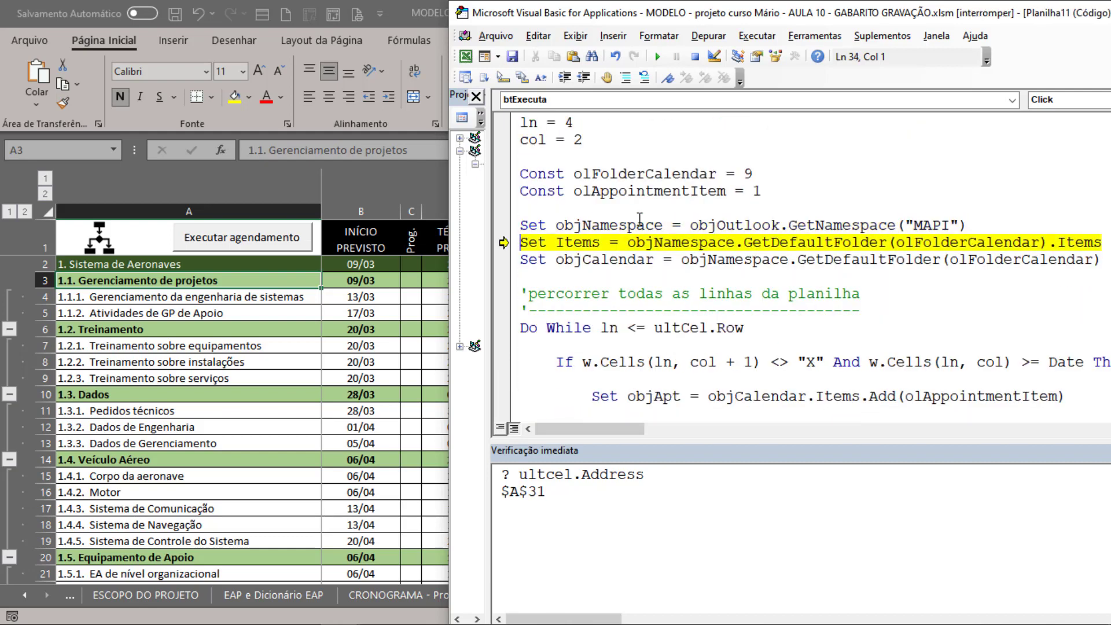
key(F8)
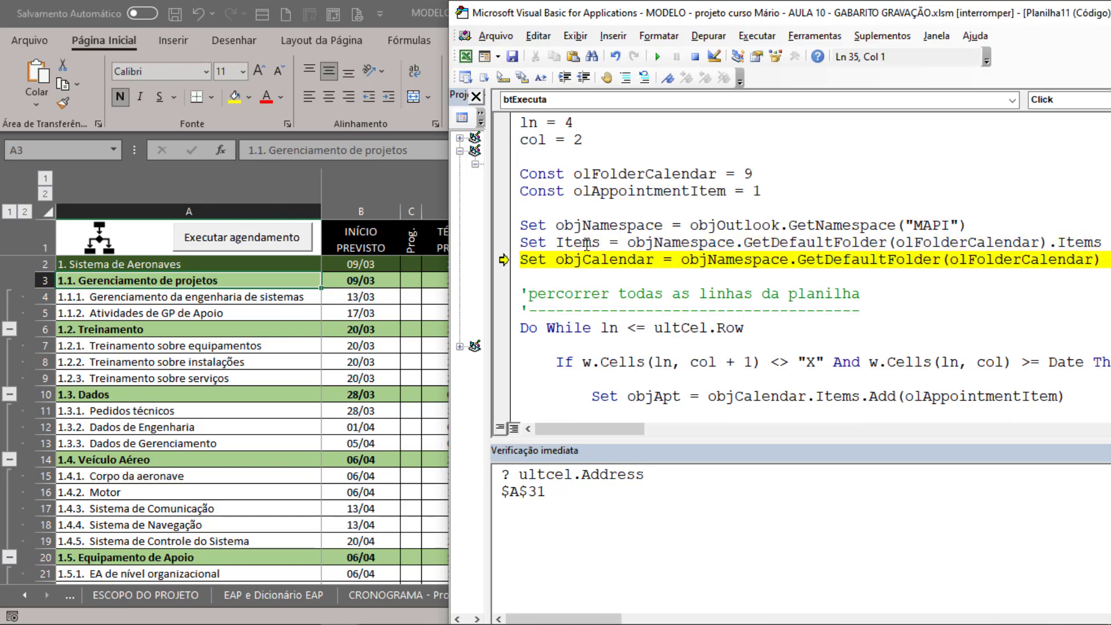
key(F8)
scroll(595, 260, down, 1)
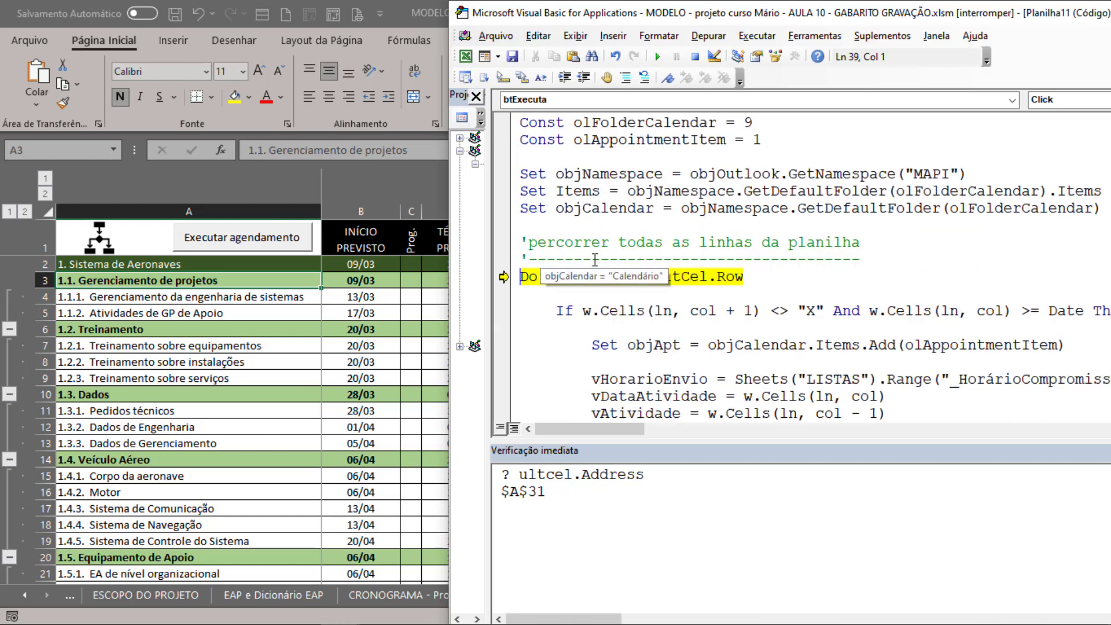
drag(520, 278, 591, 278)
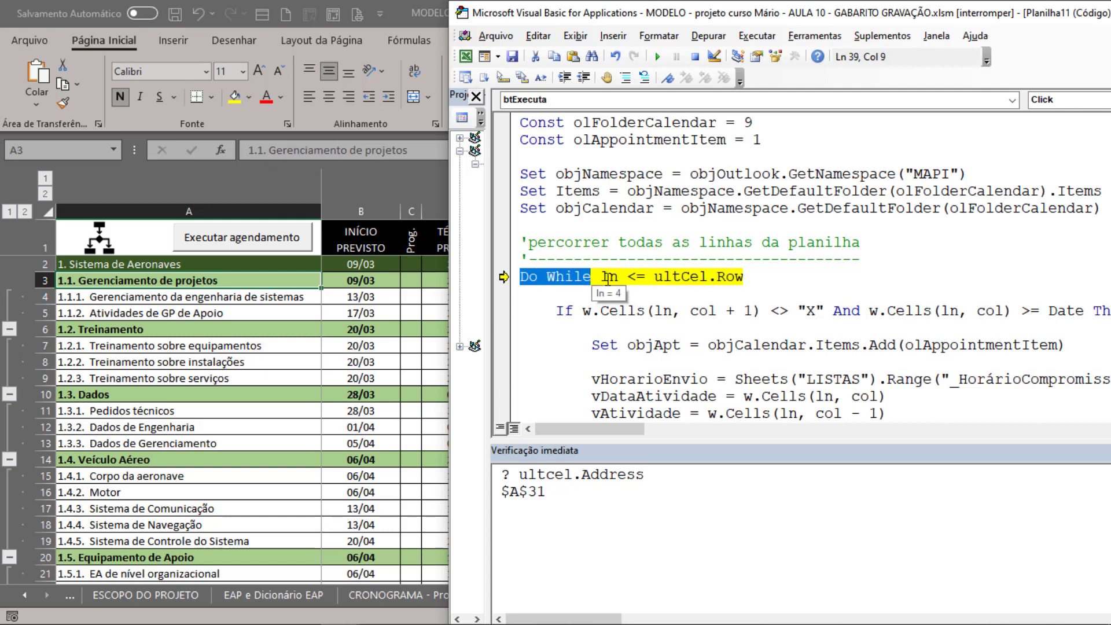
click(608, 279)
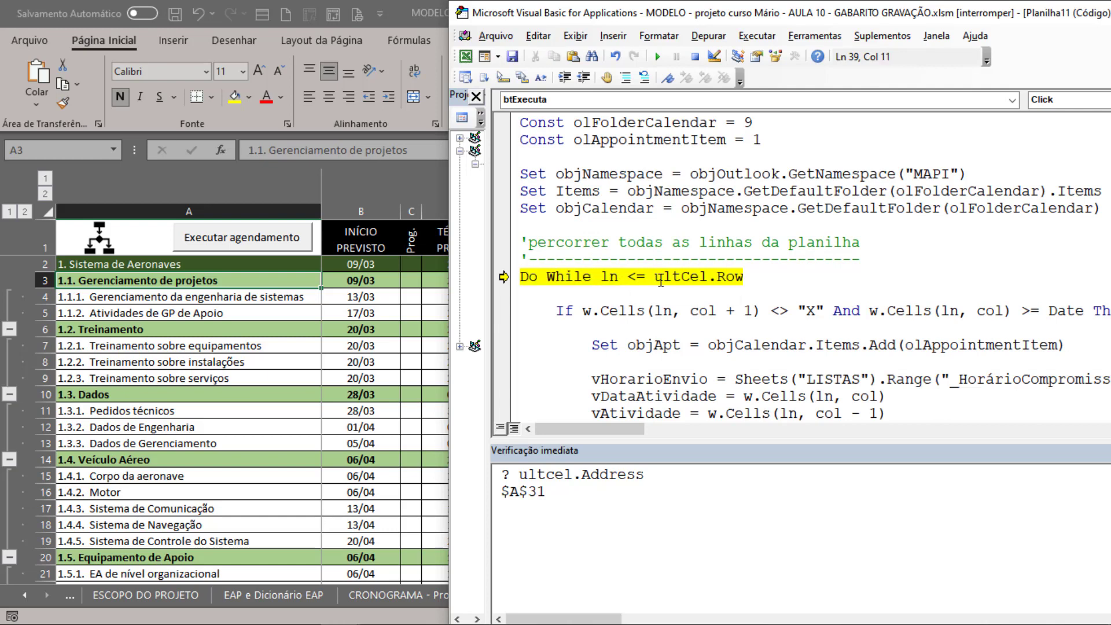
Step: Evaluate the first row's If check, which skips the row as needing no appointment
key(F8)
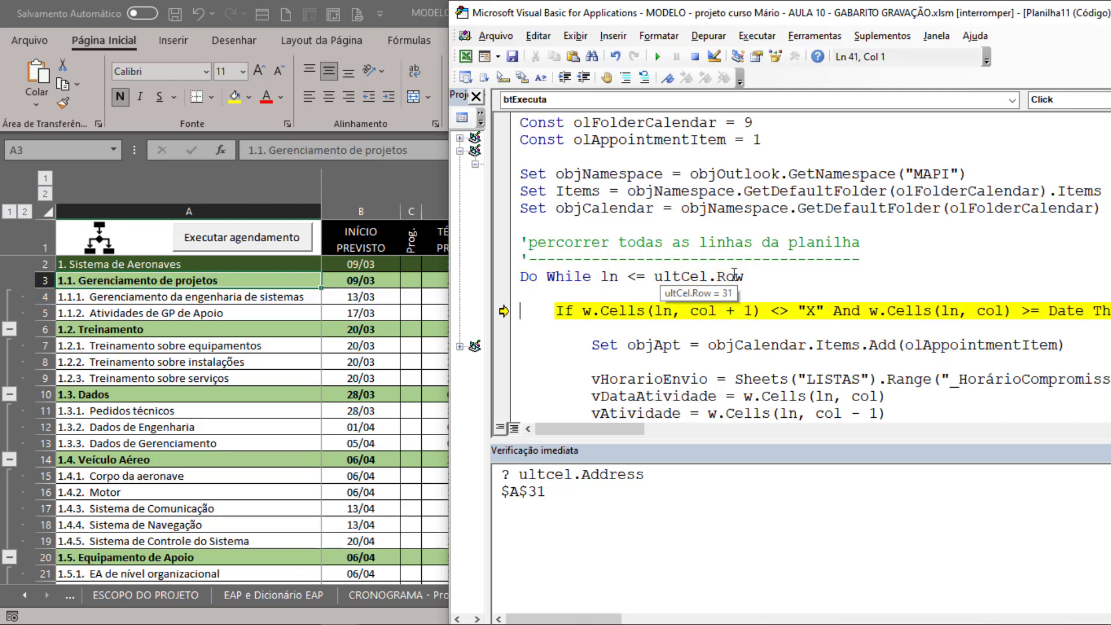
scroll(636, 290, down, 1)
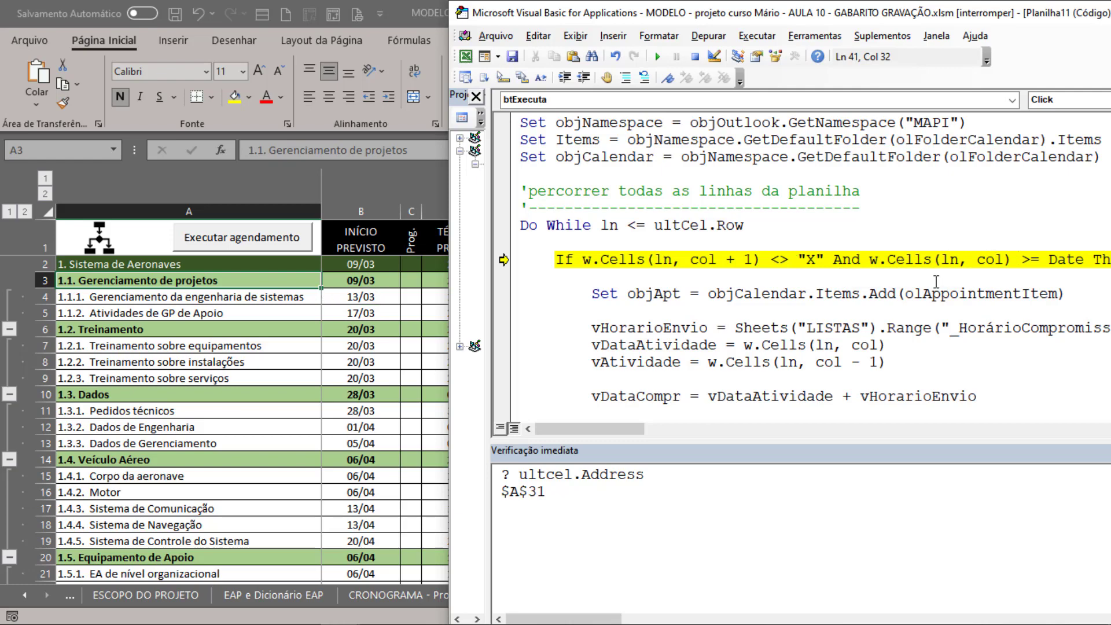
key(F8)
scroll(657, 279, up, 5)
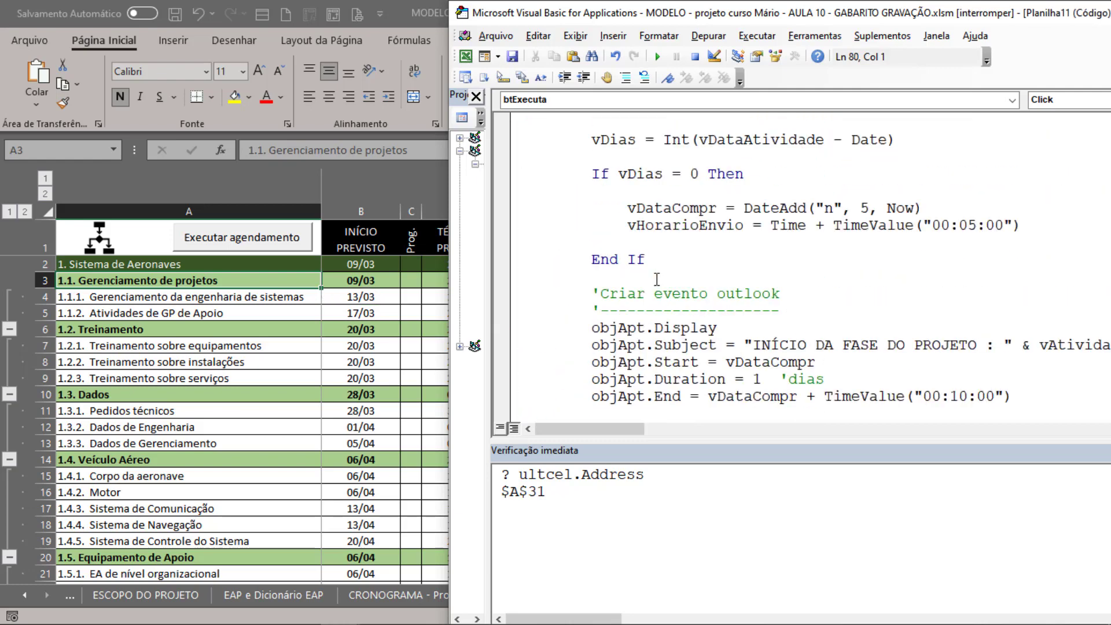
scroll(656, 278, up, 4)
scroll(657, 279, up, 4)
scroll(656, 279, down, 5)
scroll(656, 279, down, 5)
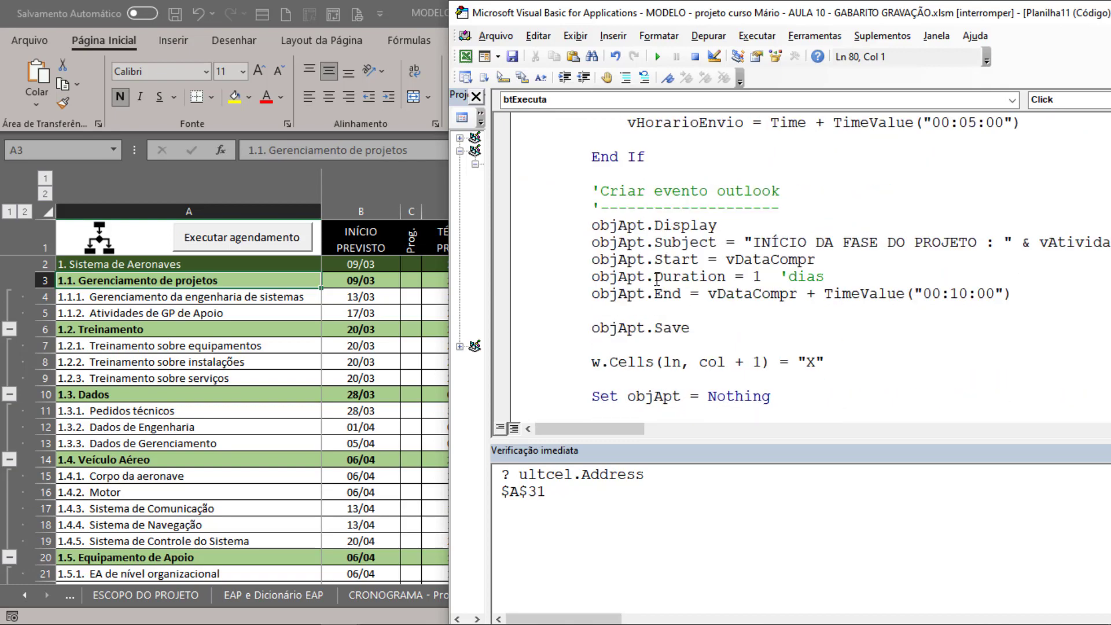
scroll(637, 283, down, 2)
Step: Step through ln = ln + 1 and Loop back to the If check for the next row
key(F8)
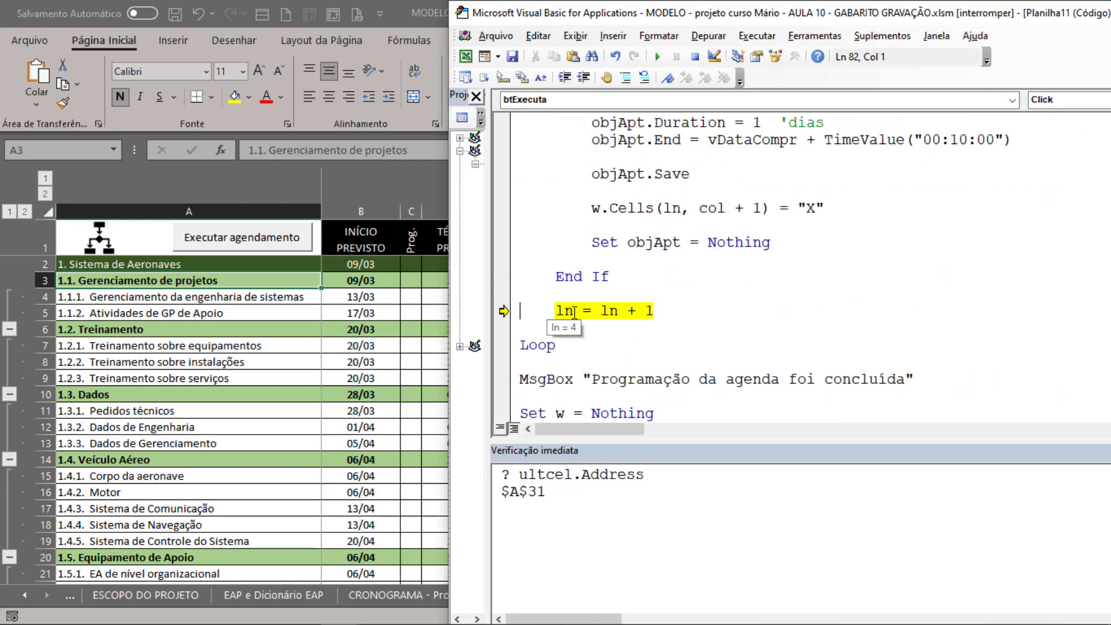
key(F8)
key(F8)
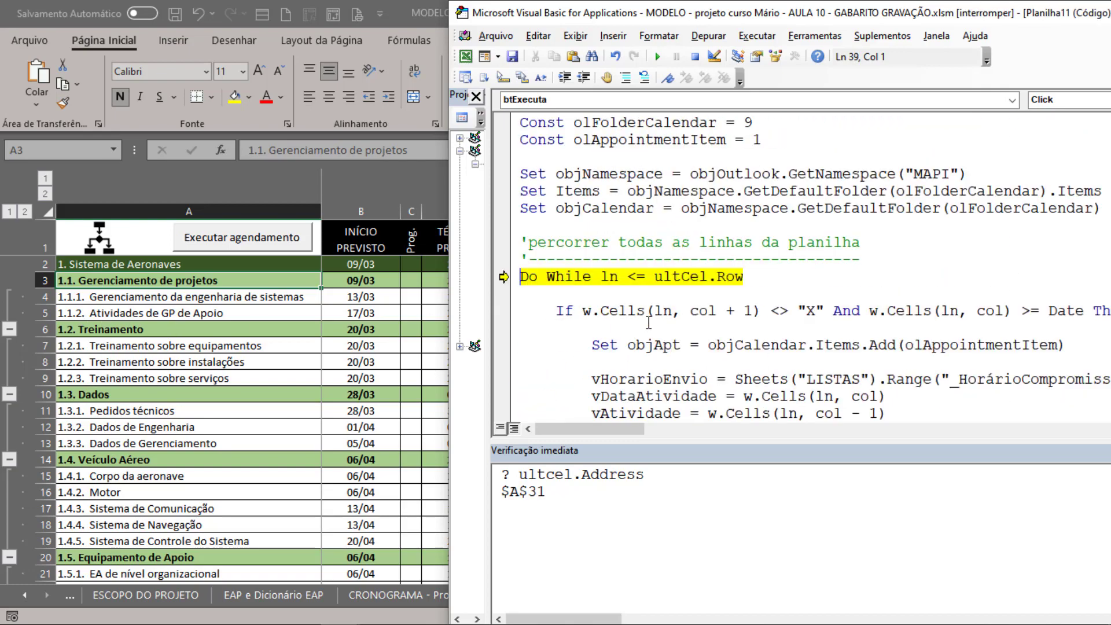
scroll(649, 323, down, 1)
scroll(650, 327, down, 1)
key(F8)
key(F8)
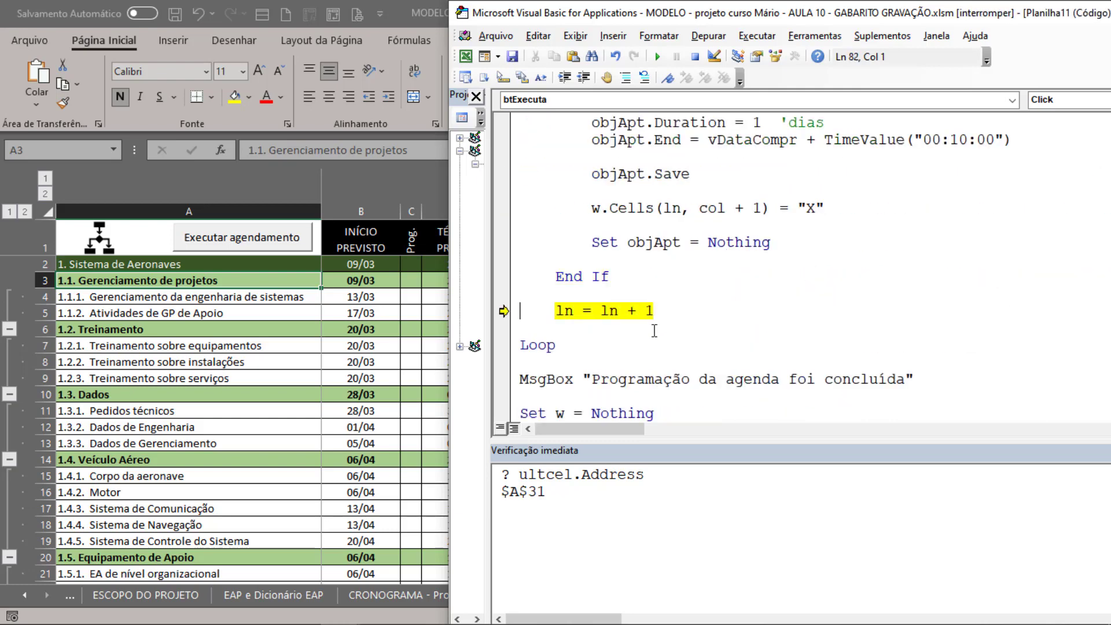
key(F8)
key(F8)
scroll(584, 322, up, 1)
key(F8)
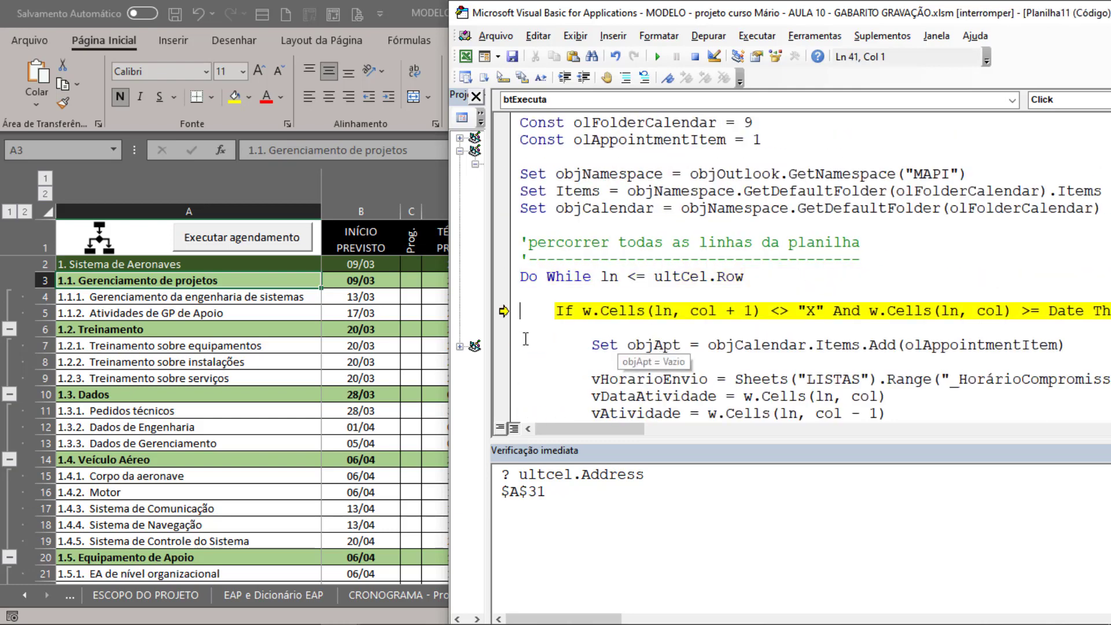
Step: Set a breakpoint on the Set objApt line and continue so the macro halts there at row 13
click(502, 346)
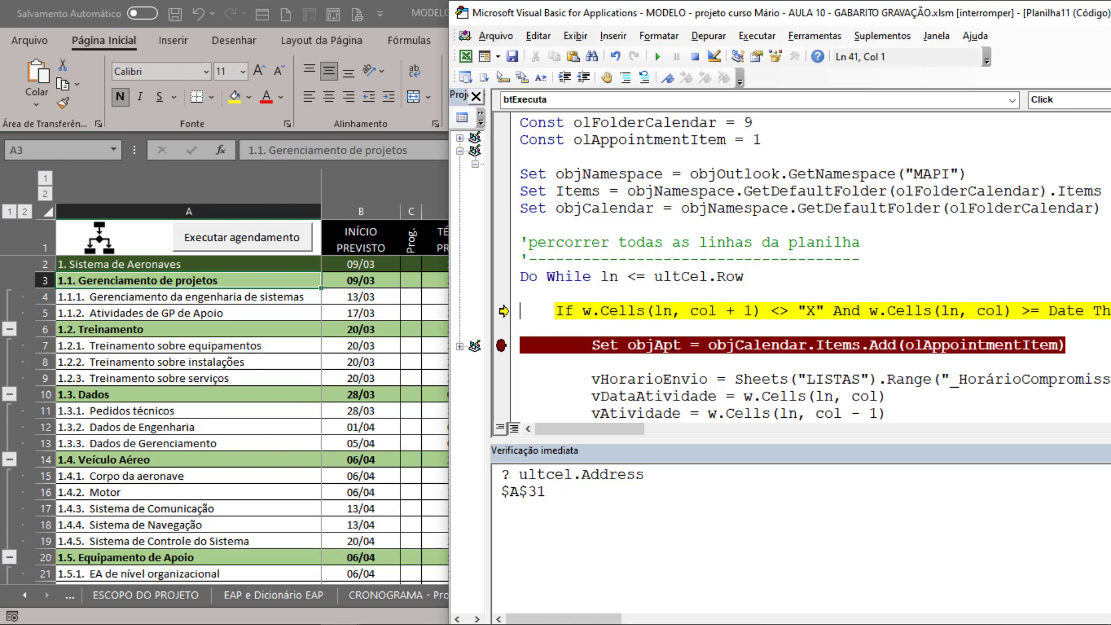
scroll(654, 347, down, 1)
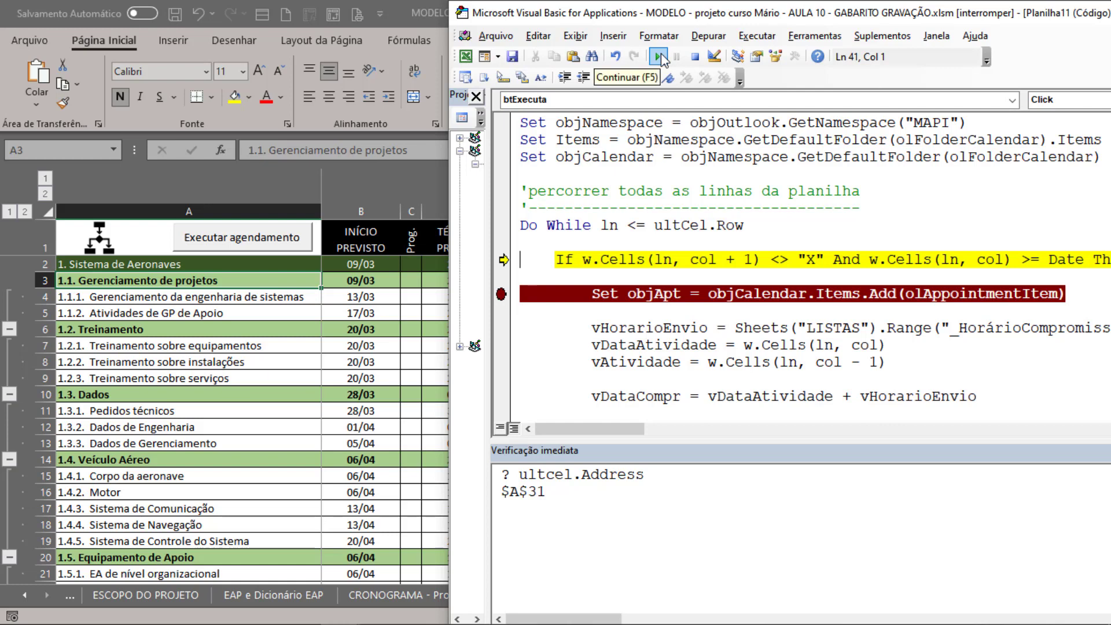
click(659, 57)
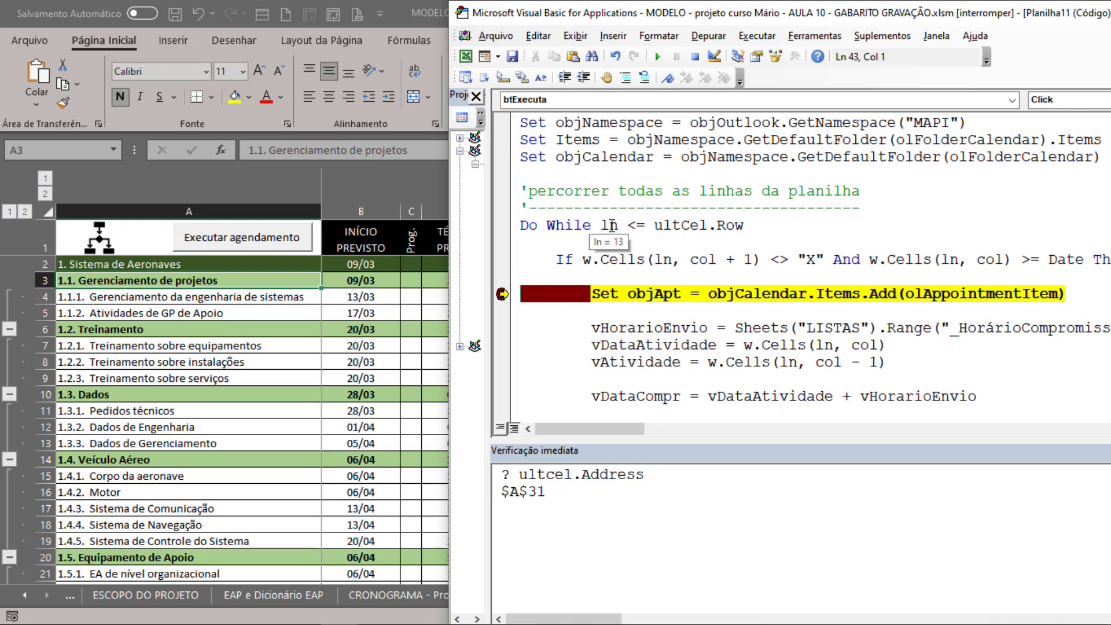
Step: Run the Set objApt line and step through reading the phase date, name and appointment time
click(627, 295)
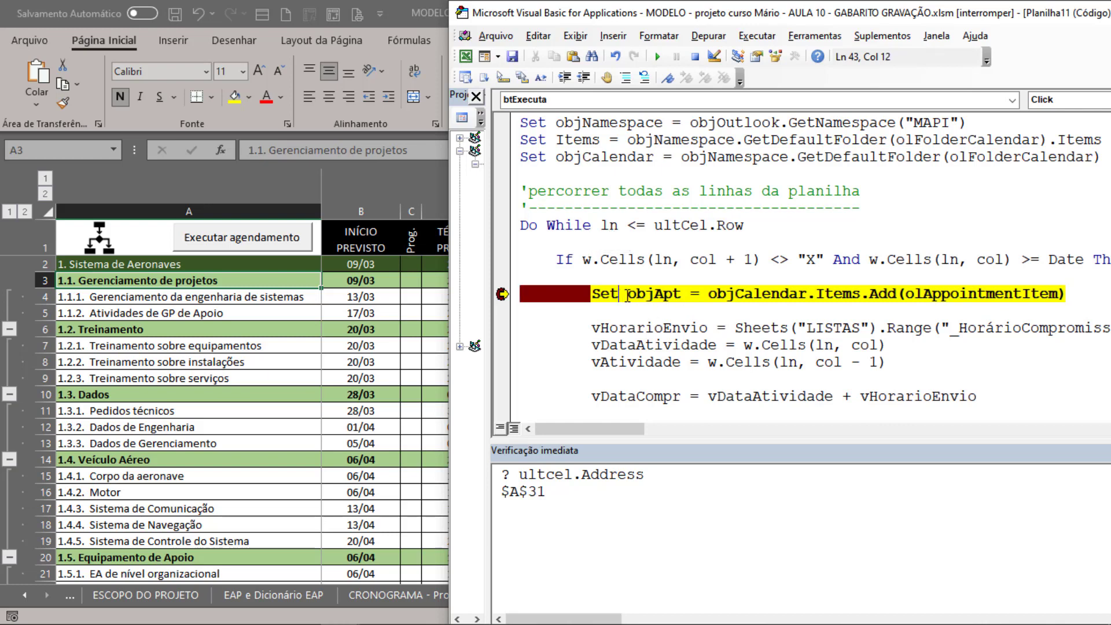
key(F5)
key(F8)
key(F8)
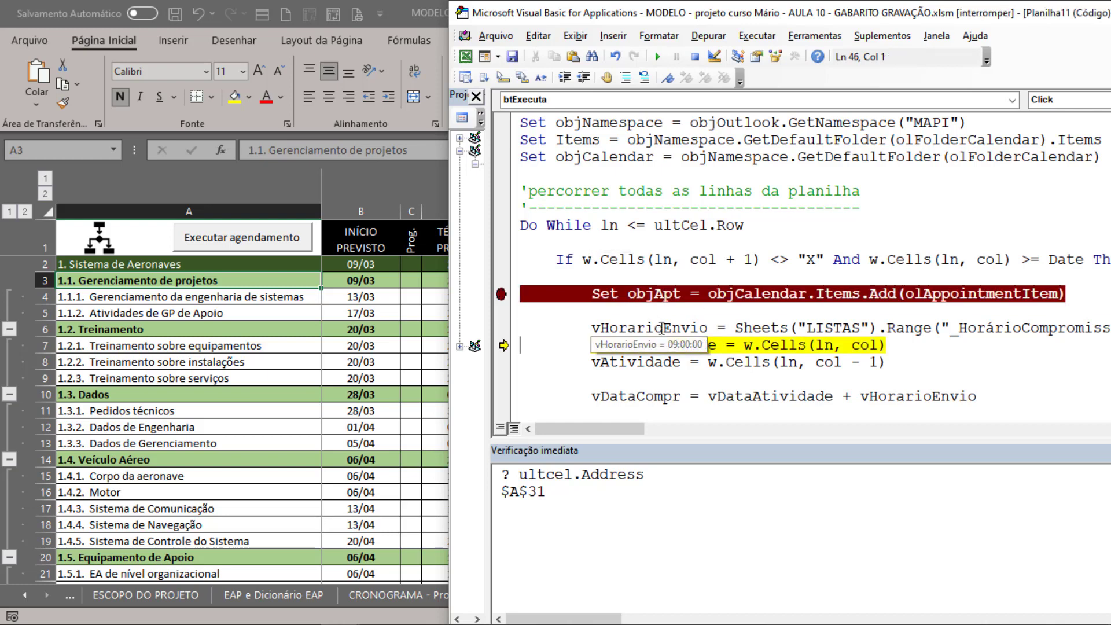
mouse_move(633, 328)
key(F8)
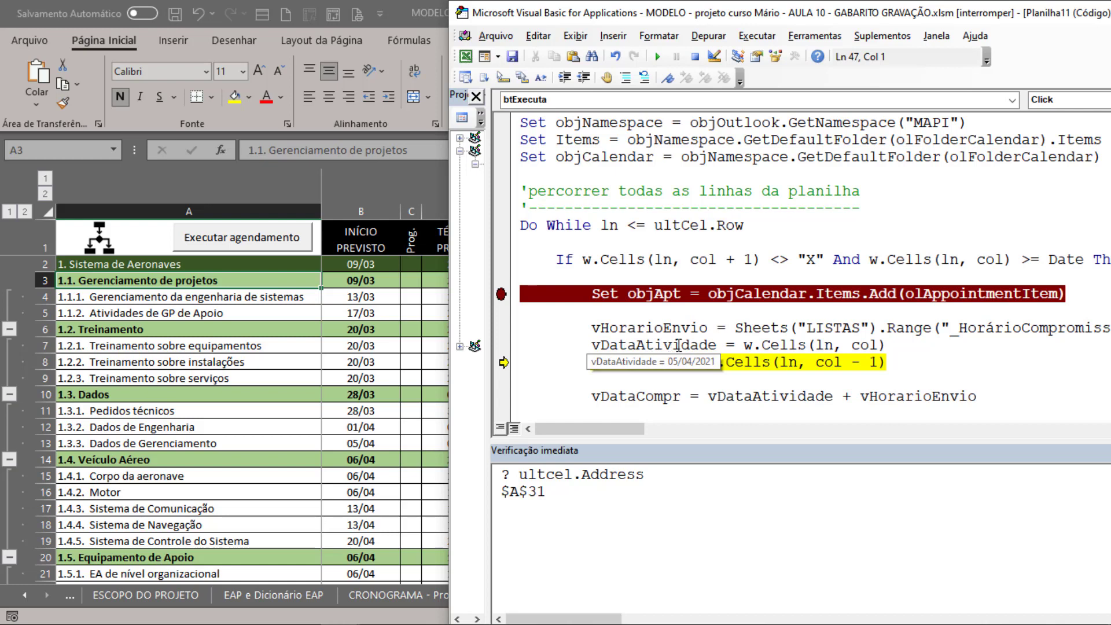
key(F8)
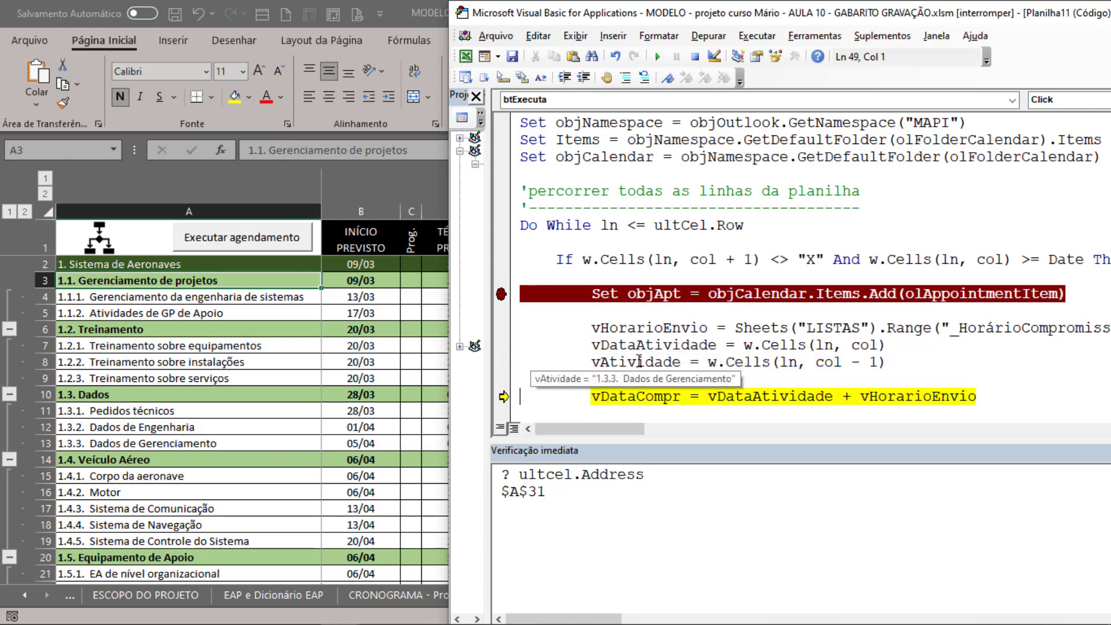
scroll(638, 360, down, 2)
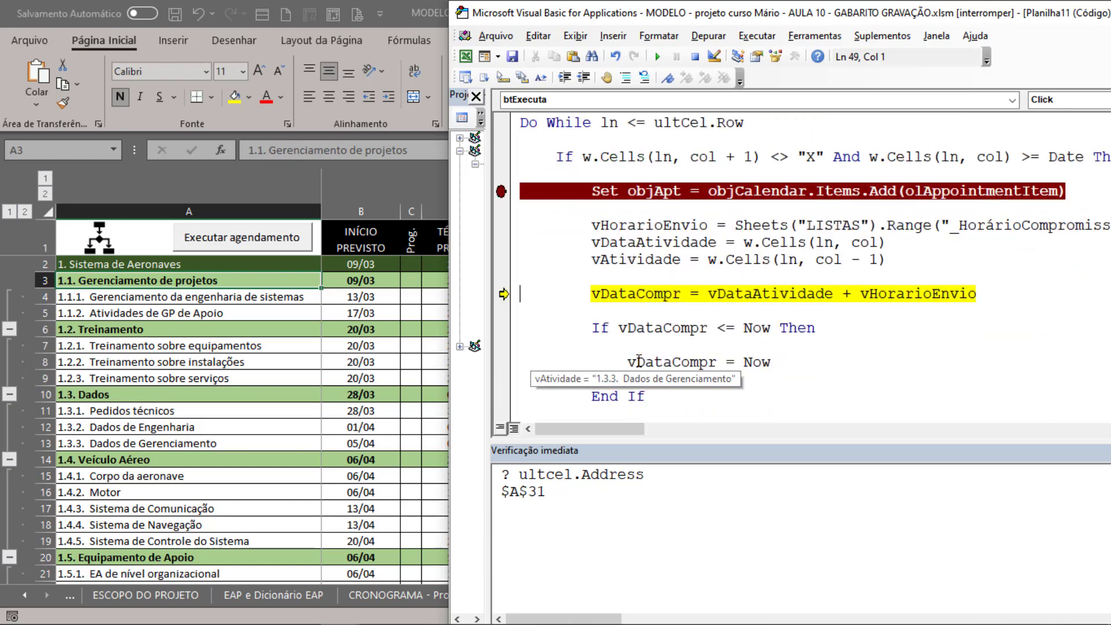
key(F8)
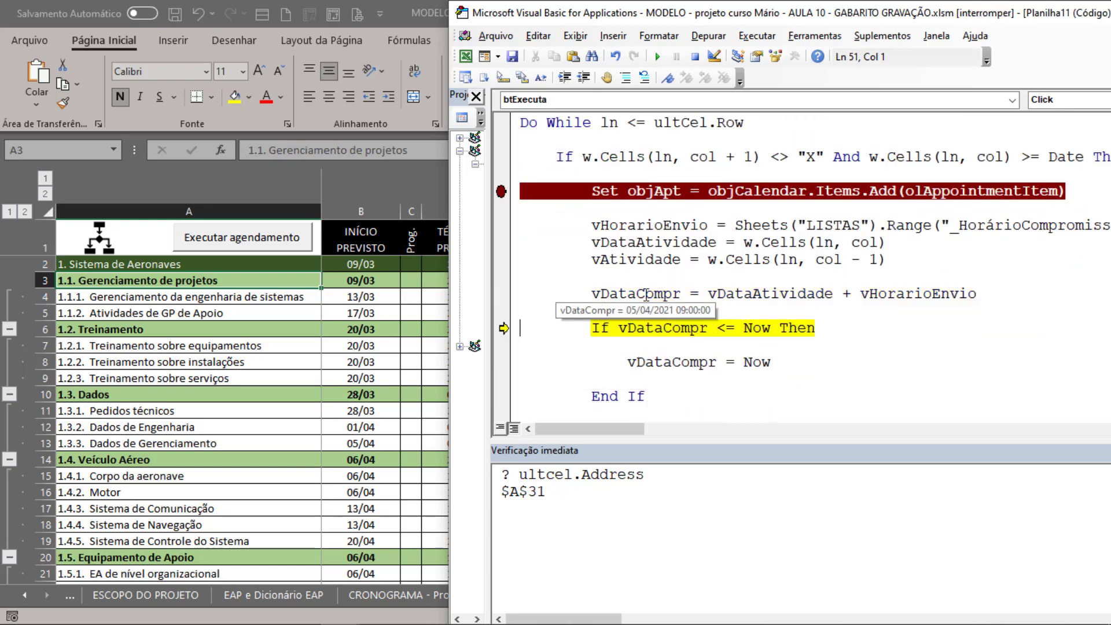
Step: Step past the past-time check and the vDias calculation (vDias = 1), skipping the same-day block
scroll(733, 288, down, 2)
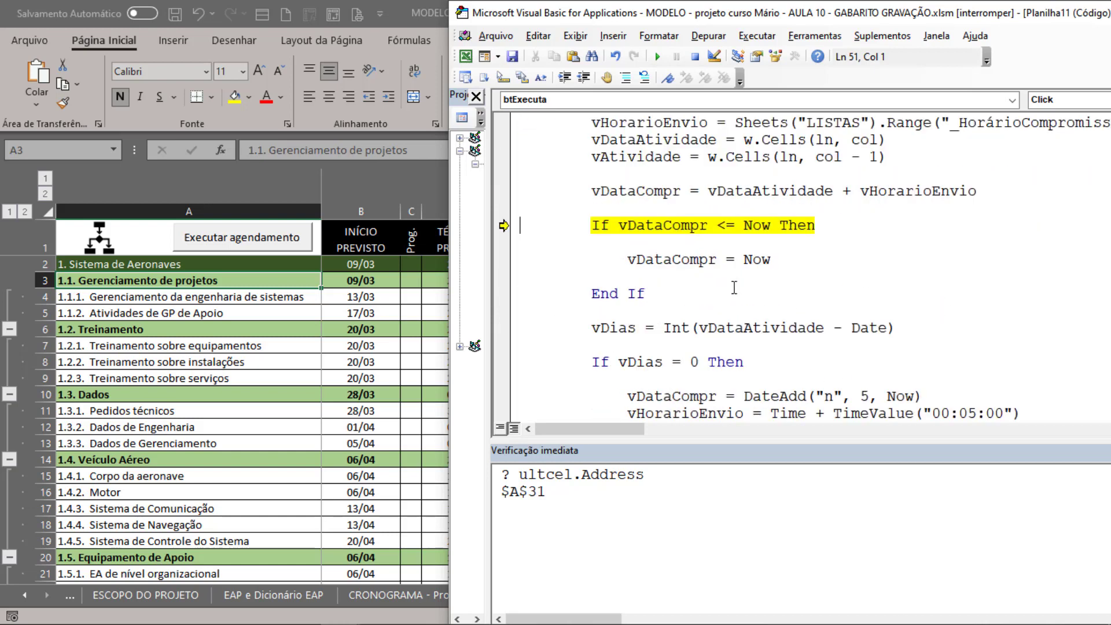
key(F8)
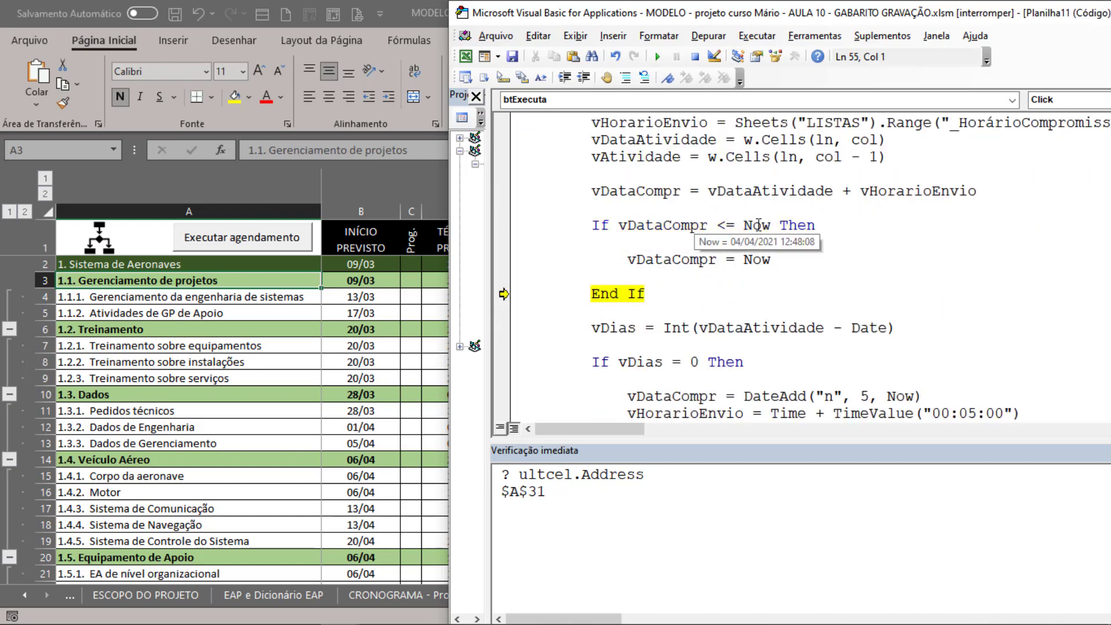
key(F8)
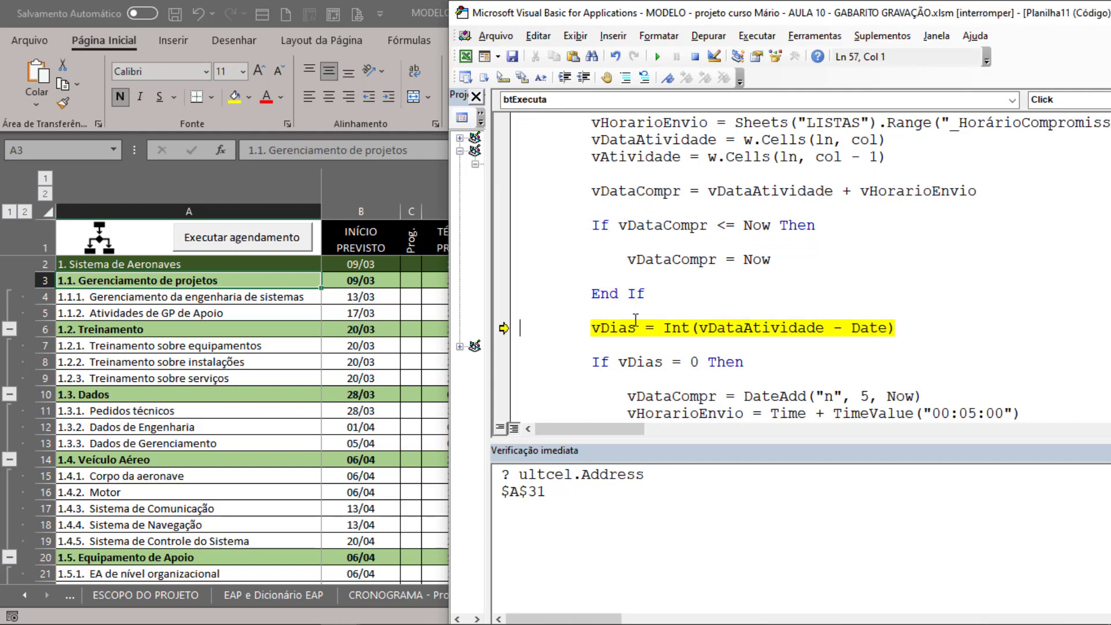
key(F8)
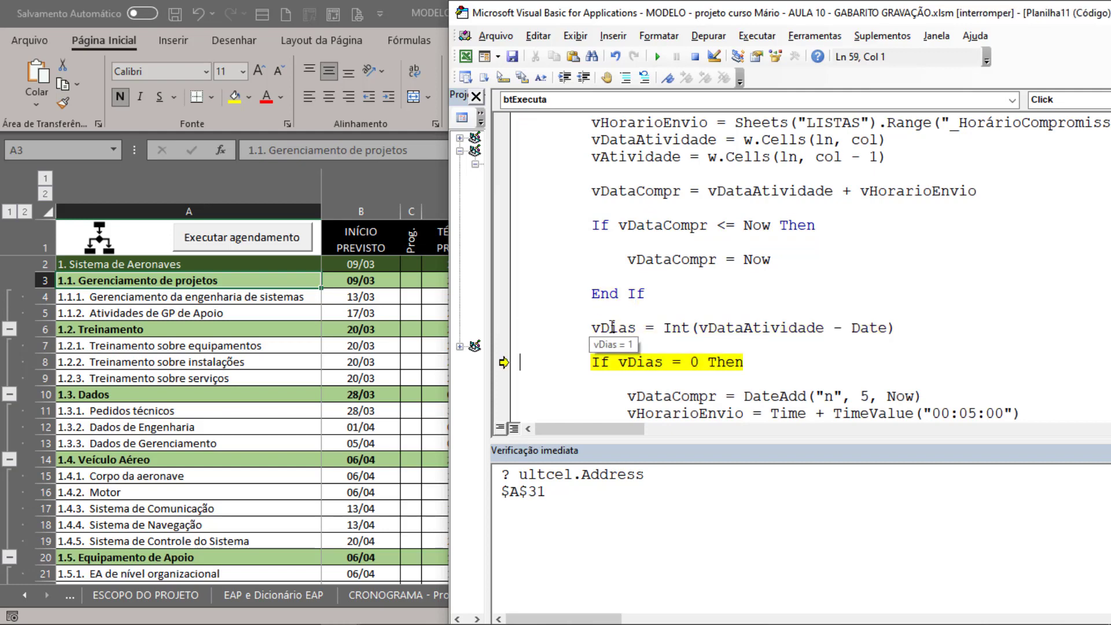
scroll(612, 328, down, 3)
key(F8)
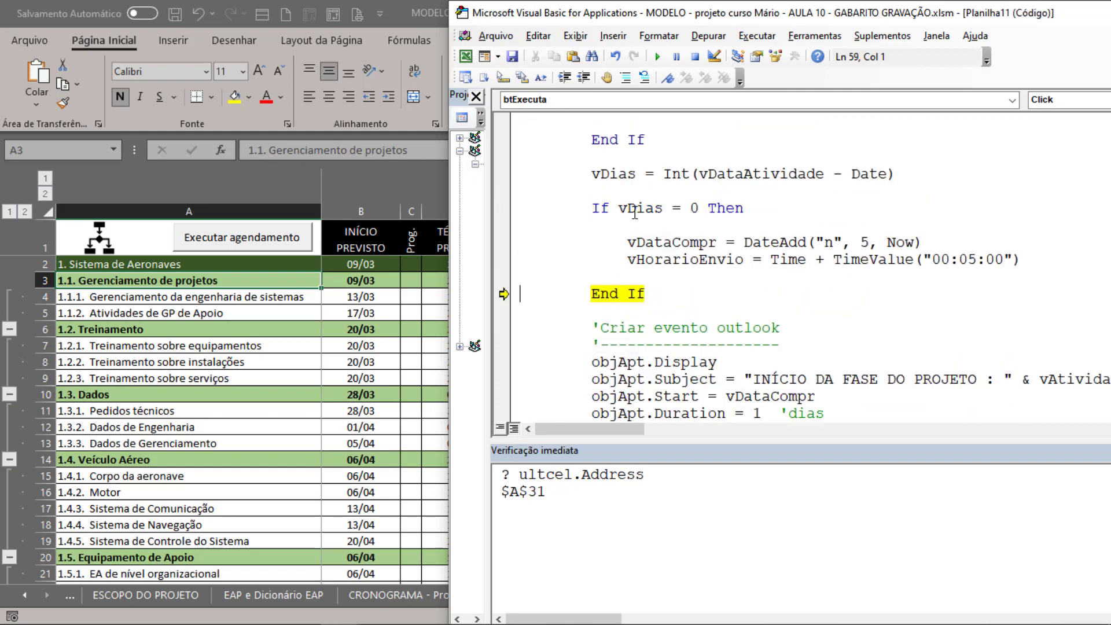
key(F8)
key(F8)
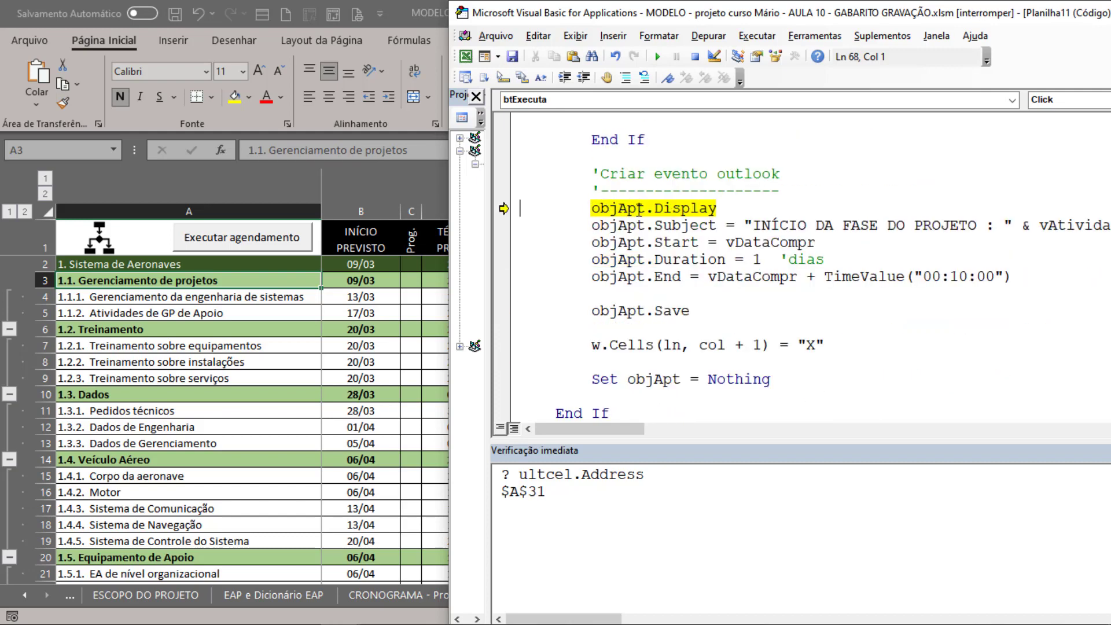
Step: Display the new appointment and set its subject to 1.3.3 Dados de Gerenciamento, checking it in Outlook
key(F8)
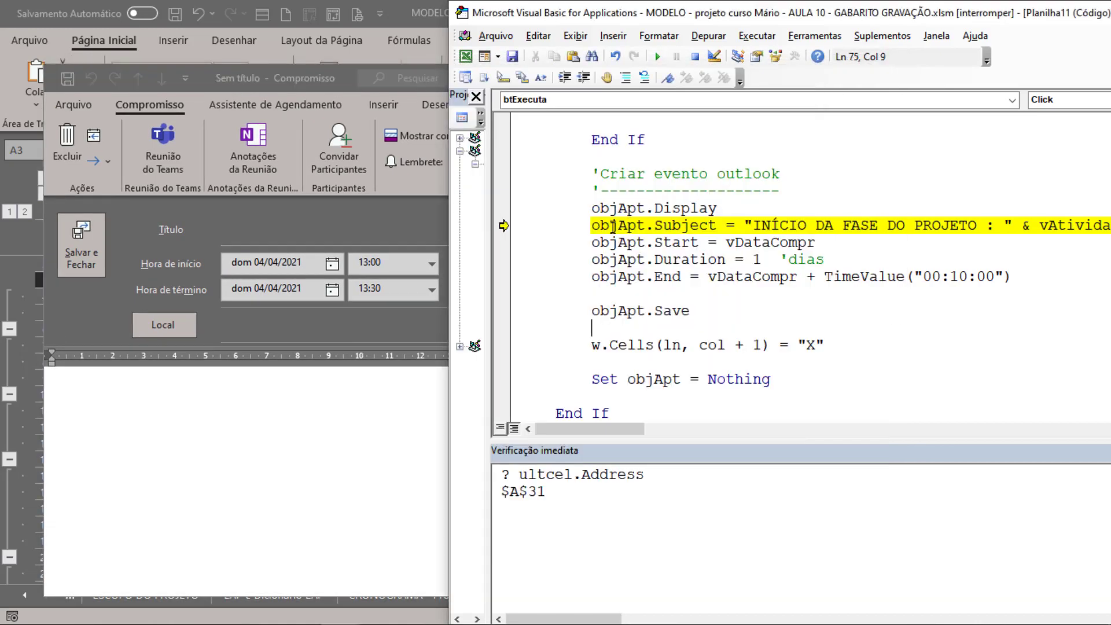
double_click(670, 225)
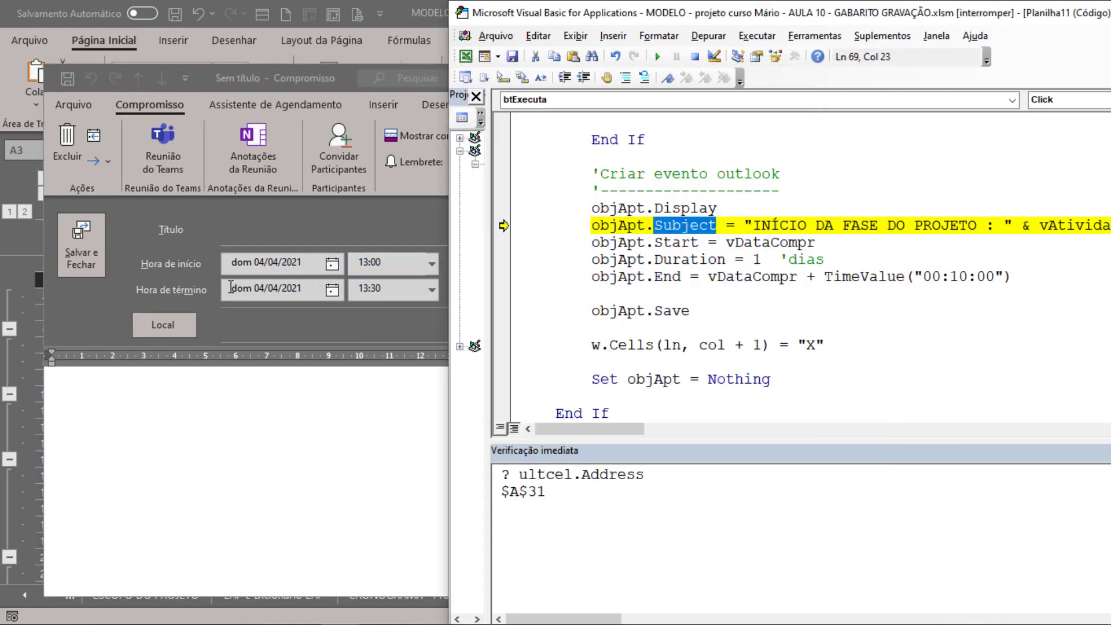
click(723, 217)
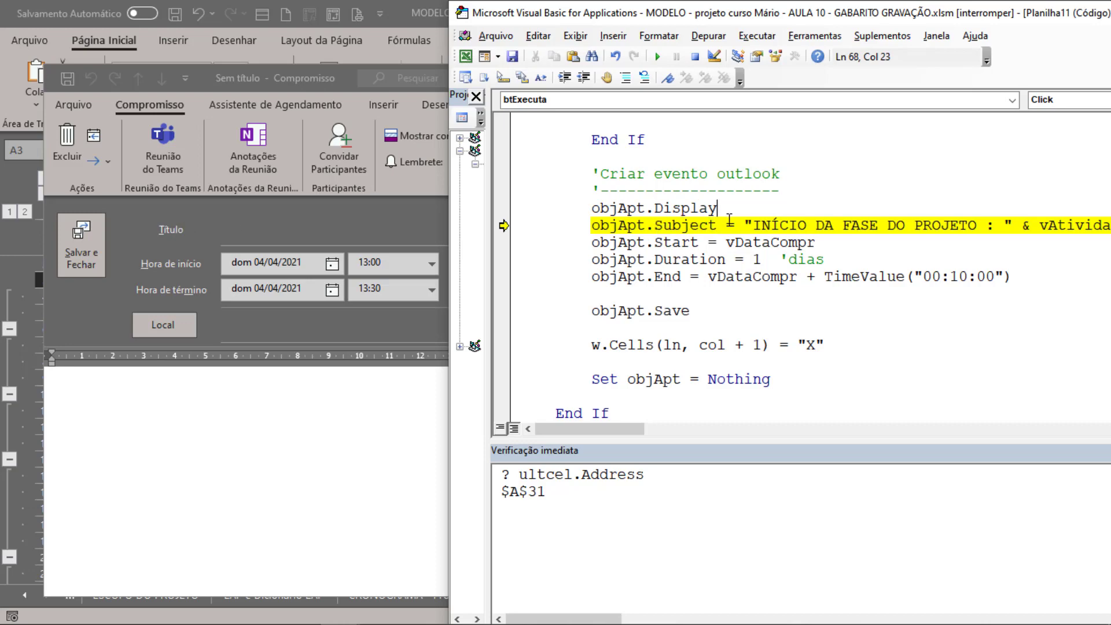
key(F8)
click(280, 261)
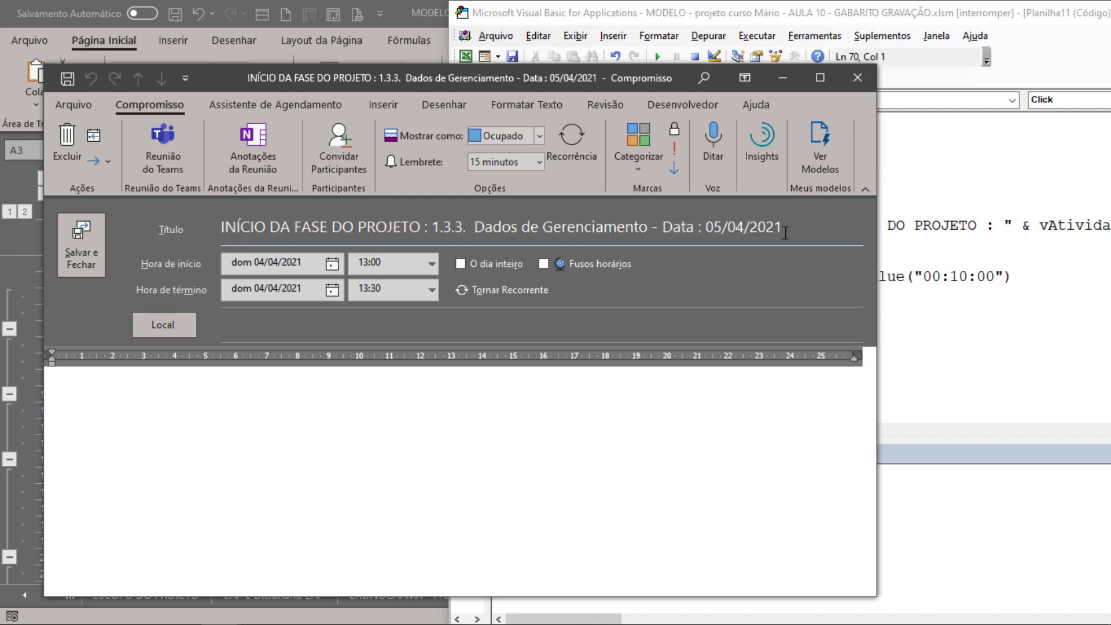
click(959, 260)
Step: Set the start to 05/04/2021 09:00, apply the duration, end at 09:10, and save the appointment
key(F8)
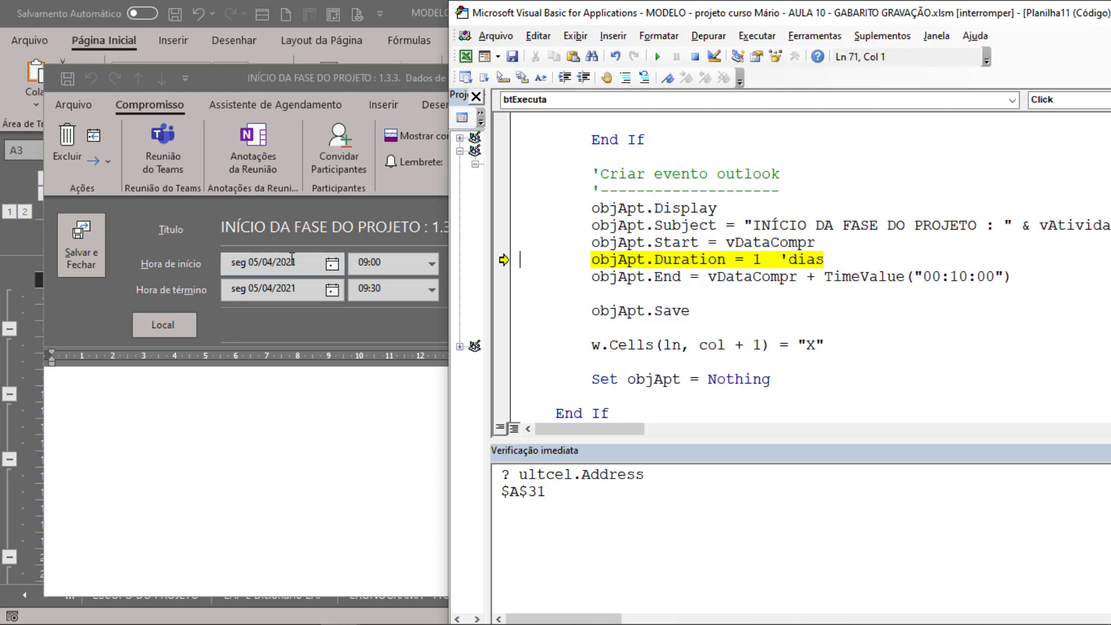
key(F8)
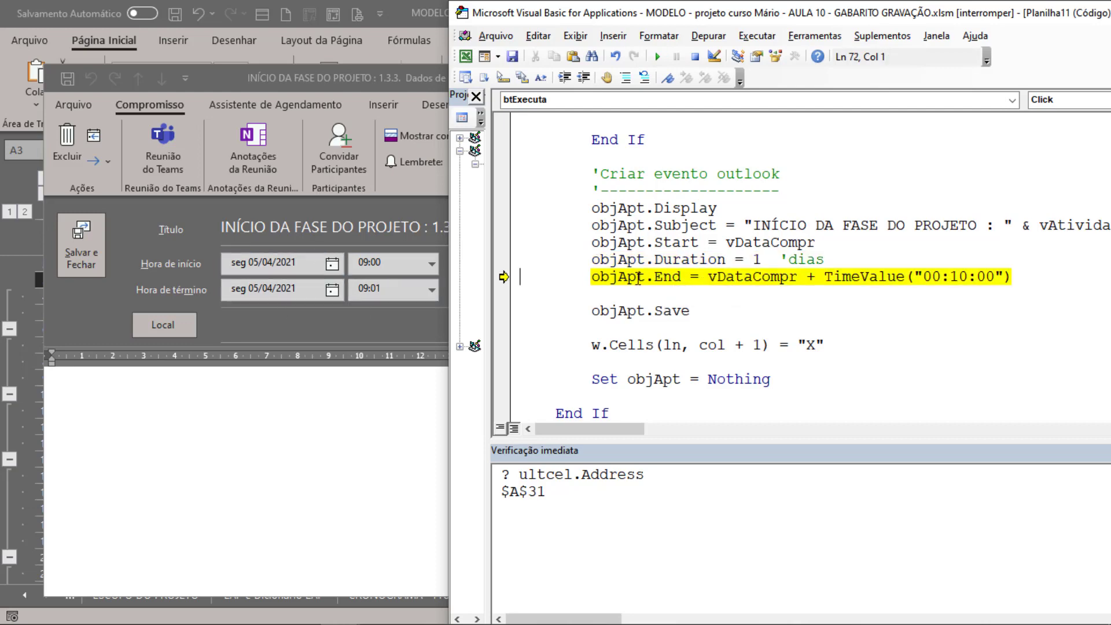
mouse_move(751, 275)
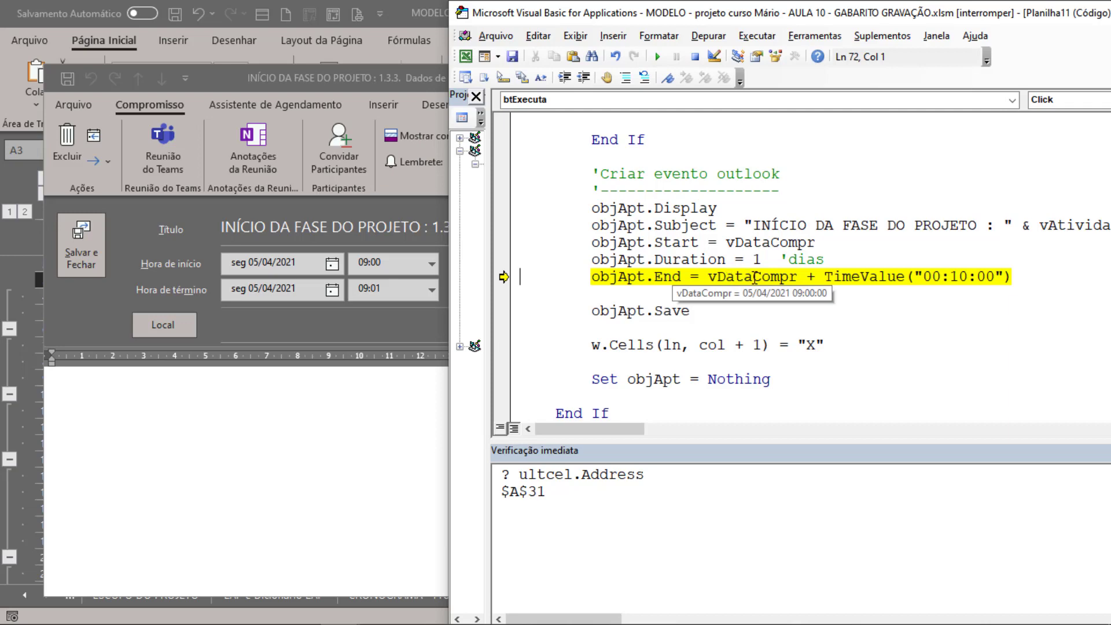
key(F8)
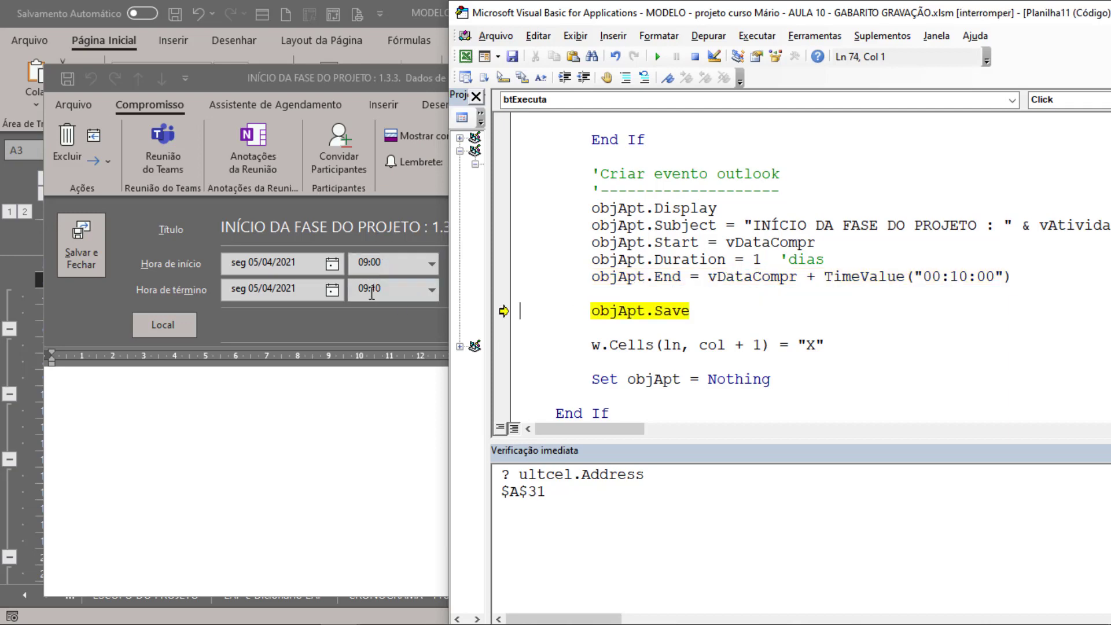
click(649, 315)
key(F8)
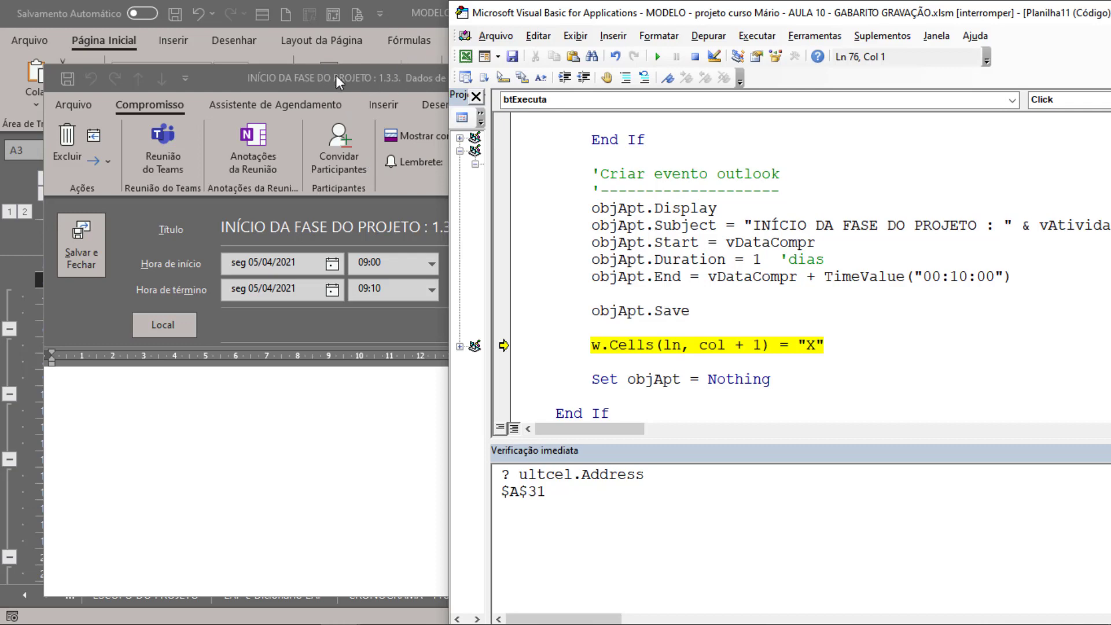
click(724, 295)
click(325, 75)
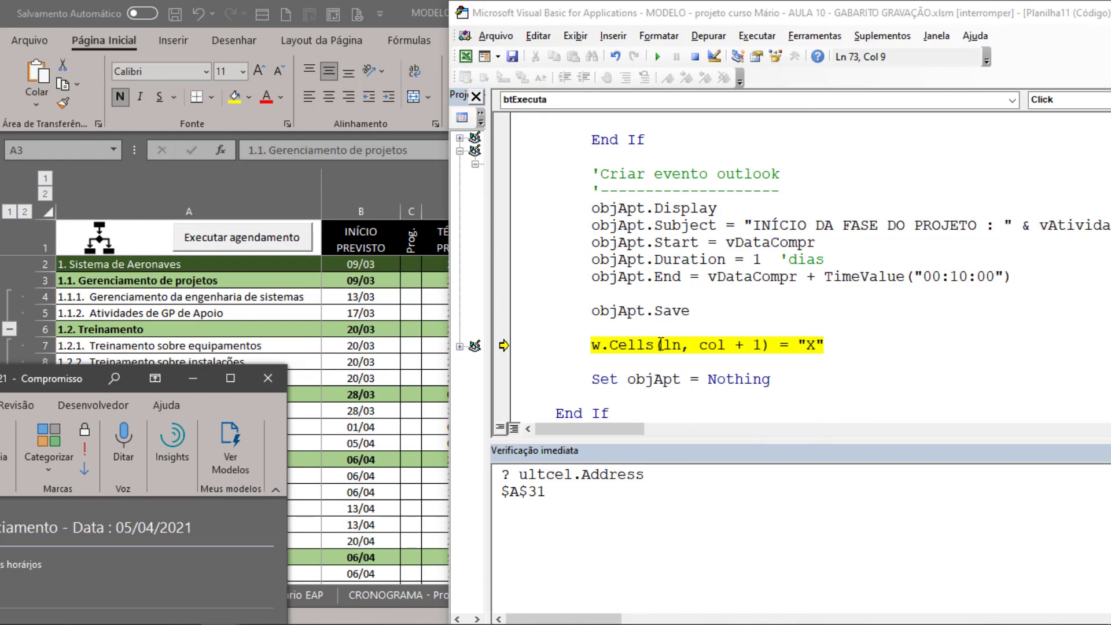
click(659, 344)
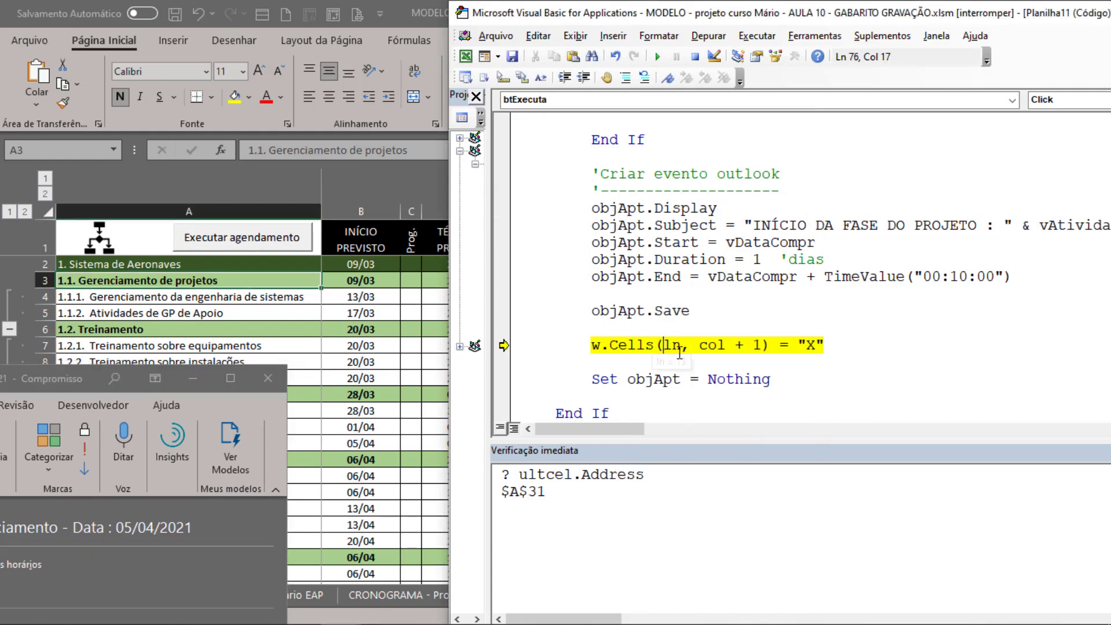
Step: Mark the row's Prog. cell with X, release the appointment object and loop back to Do While
key(F8)
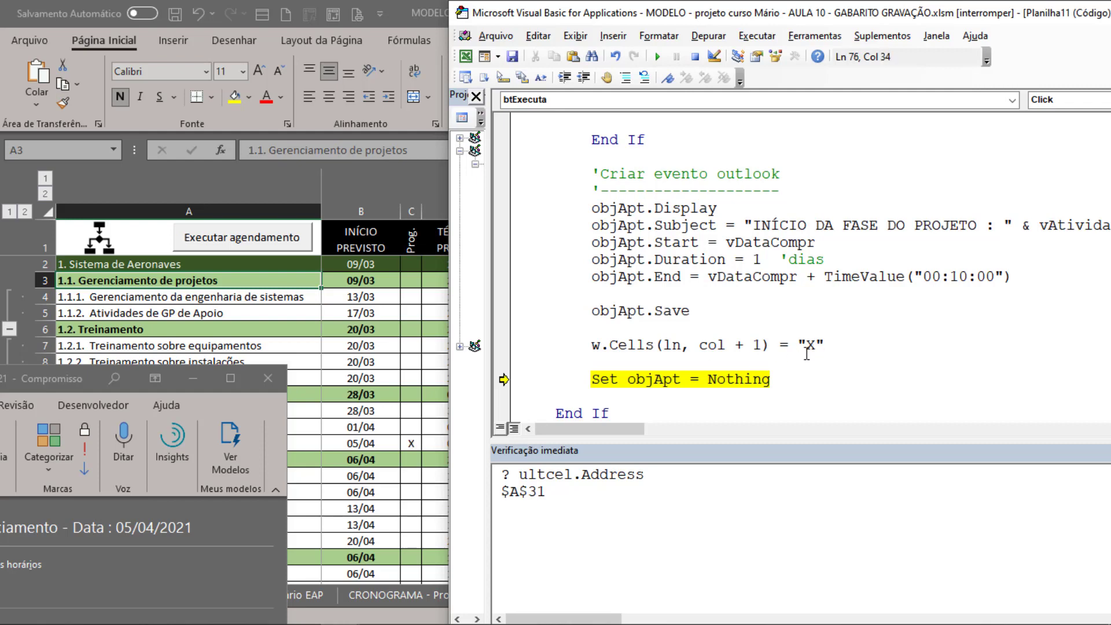
key(F8)
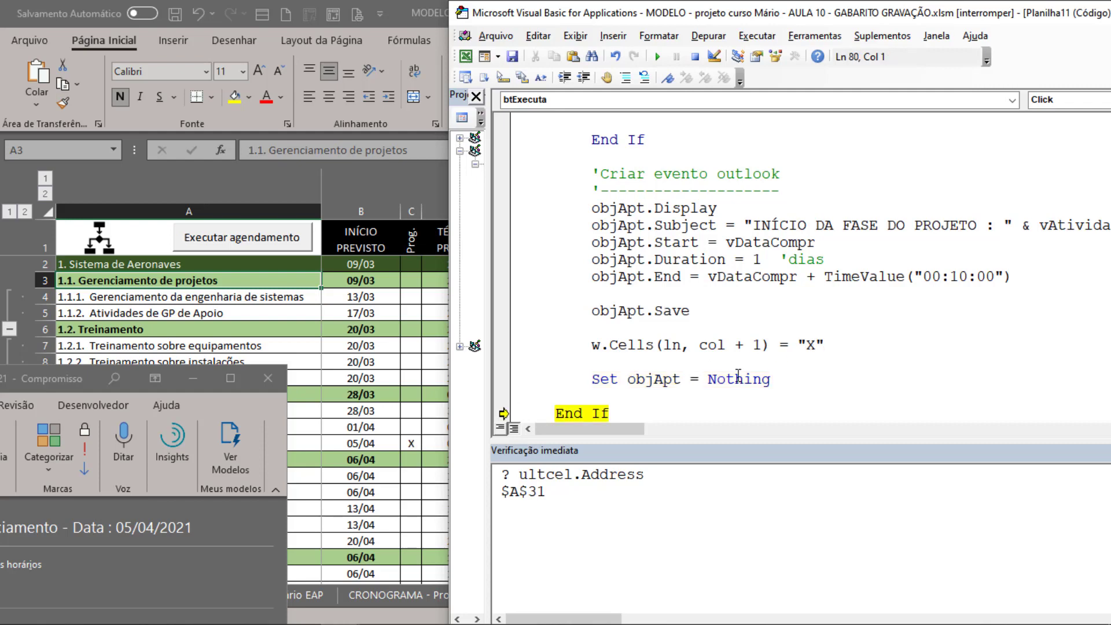
mouse_move(738, 380)
key(F8)
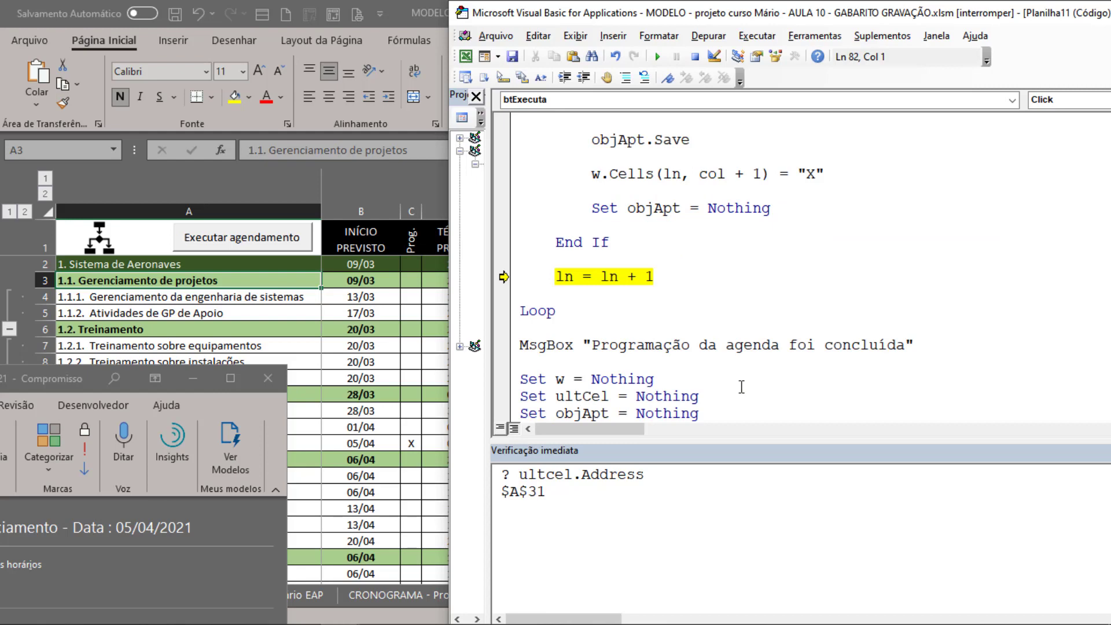
key(F8)
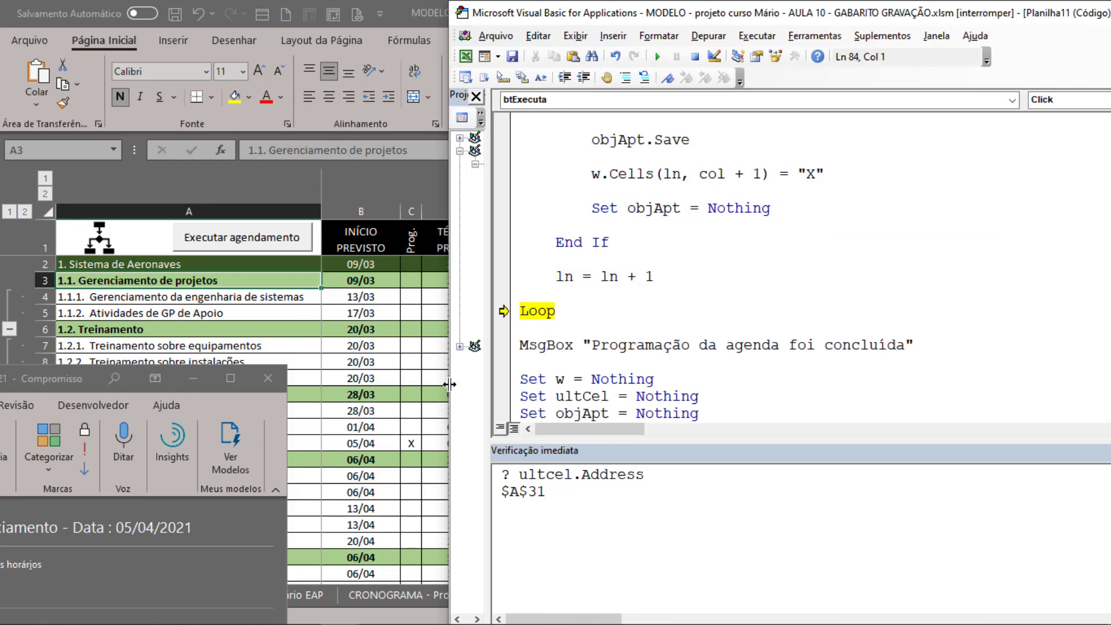
key(F8)
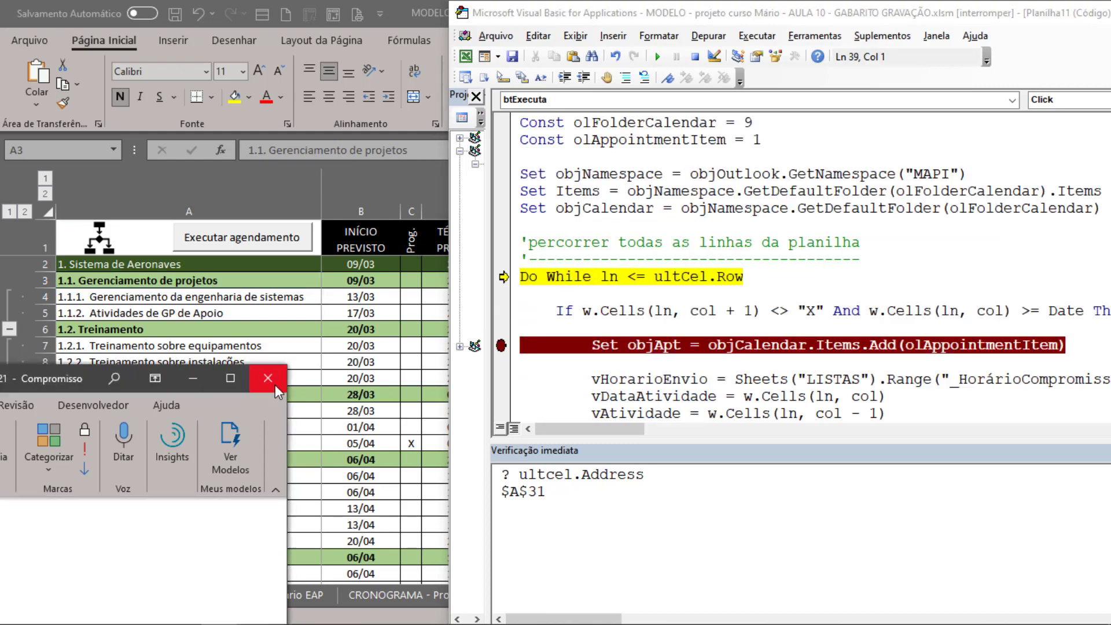
Step: Close the Outlook appointment and comment out the objApt.Display line with an apostrophe
click(275, 384)
scroll(717, 288, down, 3)
scroll(659, 298, down, 3)
scroll(659, 299, down, 1)
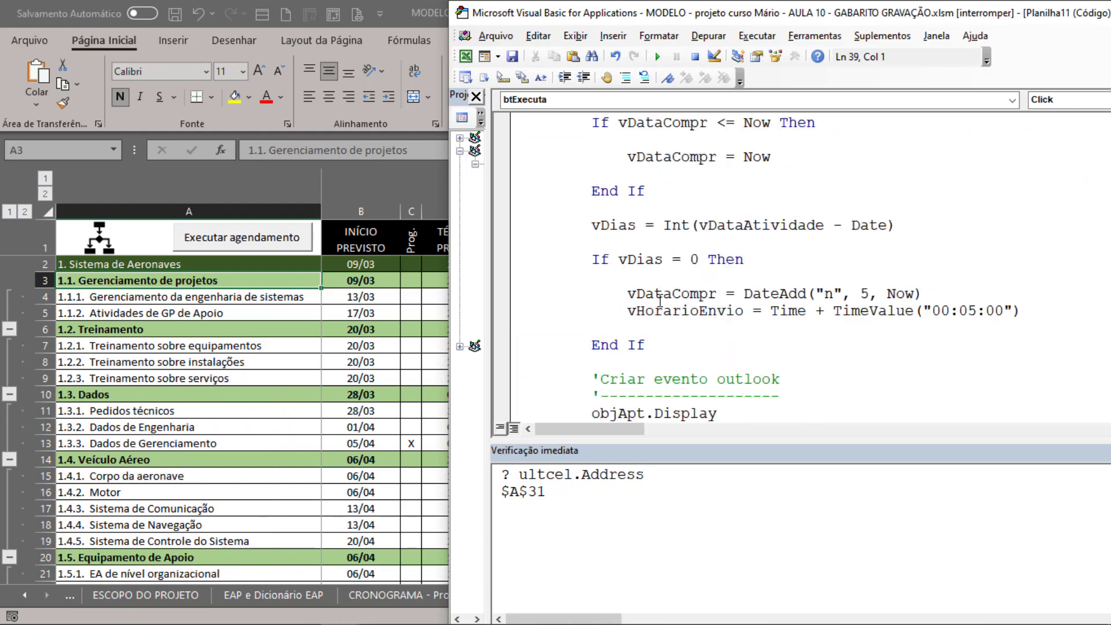
scroll(665, 304, down, 3)
click(591, 260)
text(')
click(637, 277)
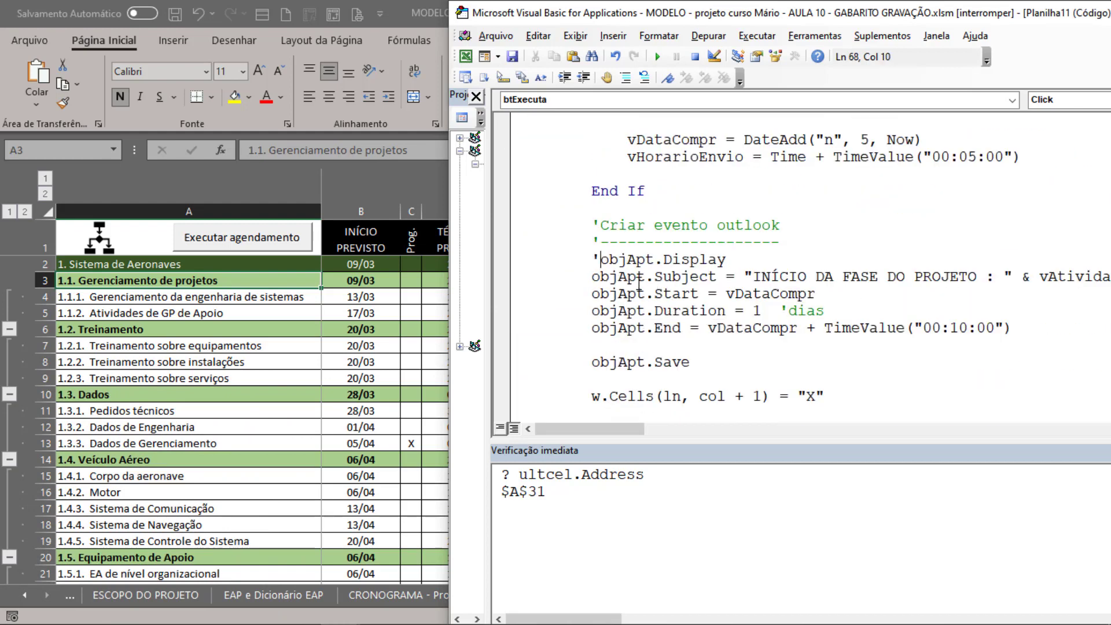
scroll(653, 302, down, 1)
Step: Step on, remove the Set objApt breakpoint and run the macro to completion, marking rows 14–21 with X
key(F8)
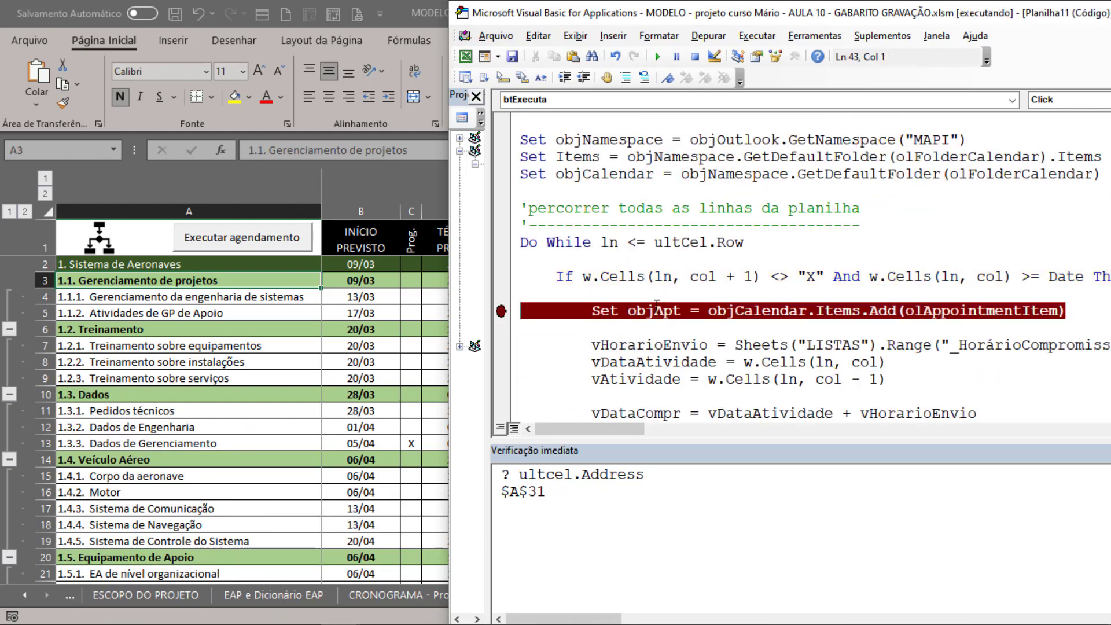
key(F8)
key(F8)
key(F8)
key(F8)
key(F8)
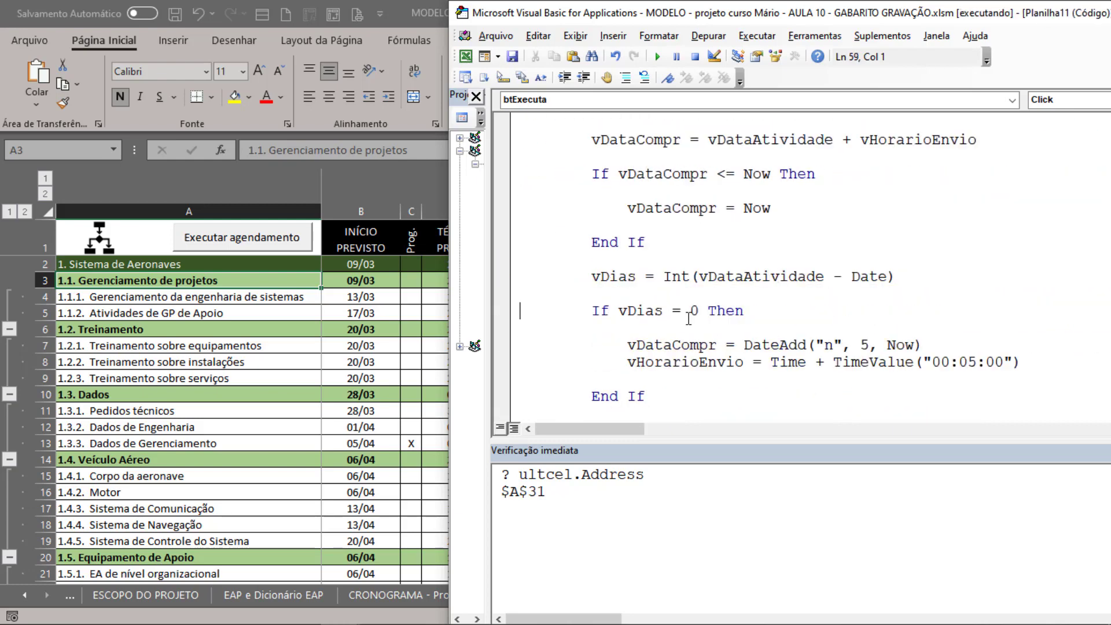
key(F8)
key(F8)
key(F8)
key(F8)
key(F8)
key(F8)
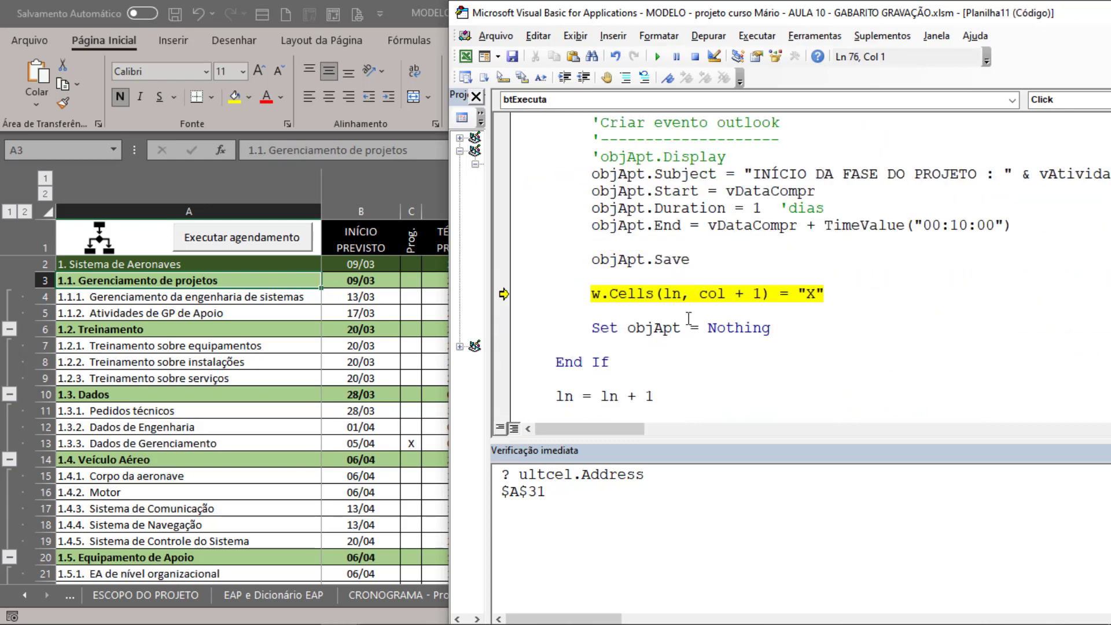
key(F8)
key(F8)
key(F8)
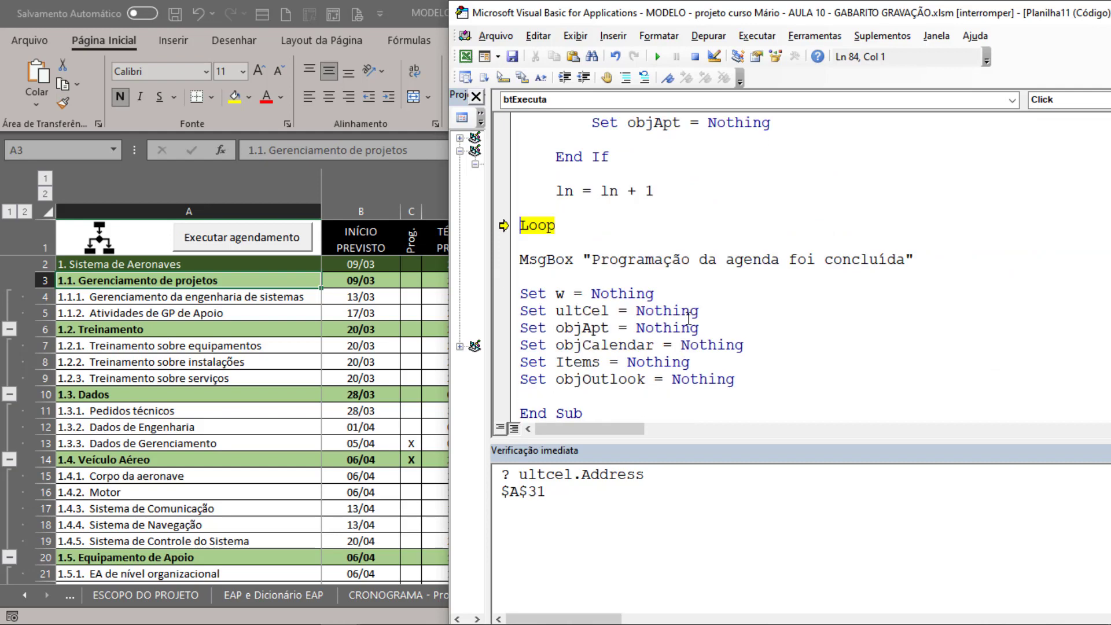
click(655, 316)
mouse_move(666, 311)
key(F5)
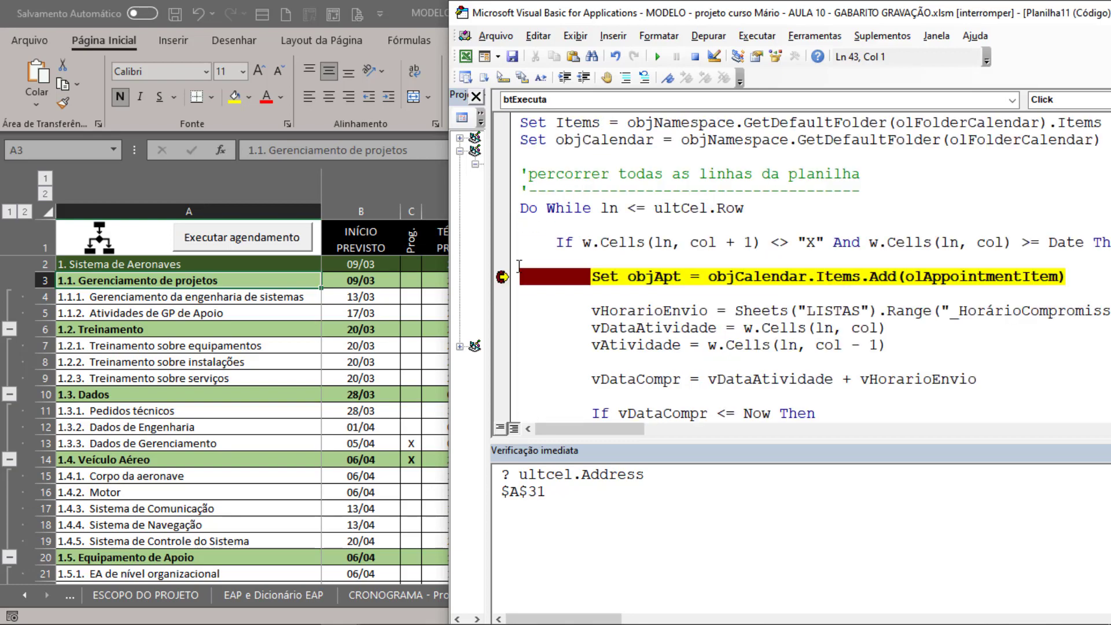
click(503, 276)
key(F5)
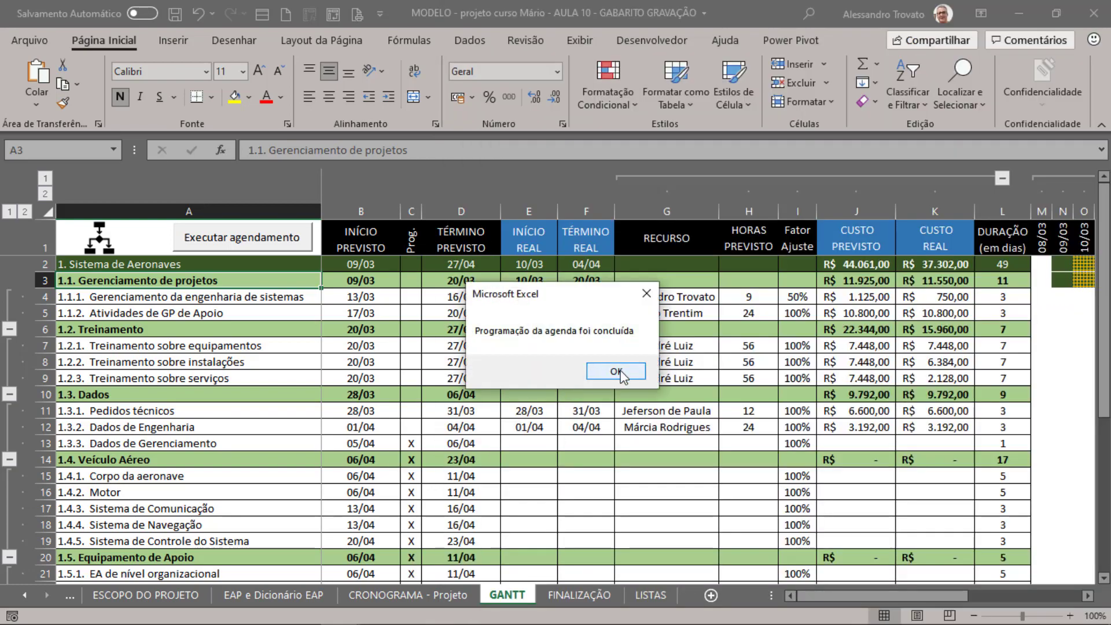
Step: Dismiss the 'Programação da agenda foi concluída' message and review the X marks in the GANTT Prog. column
click(619, 371)
click(361, 361)
scroll(502, 444, down, 3)
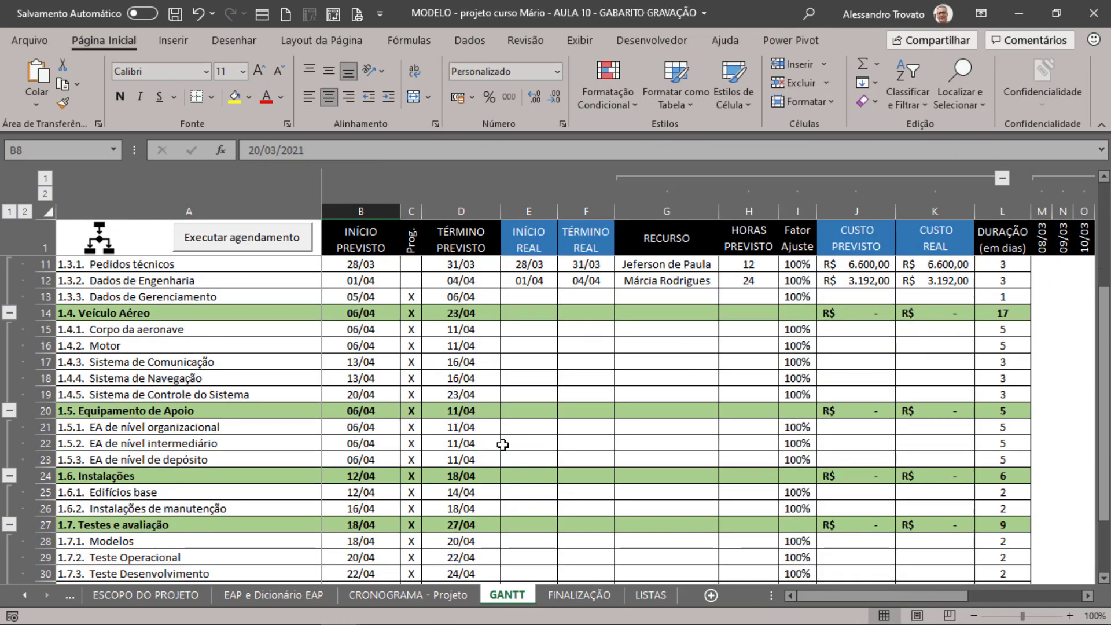
scroll(502, 444, down, 3)
scroll(413, 347, up, 3)
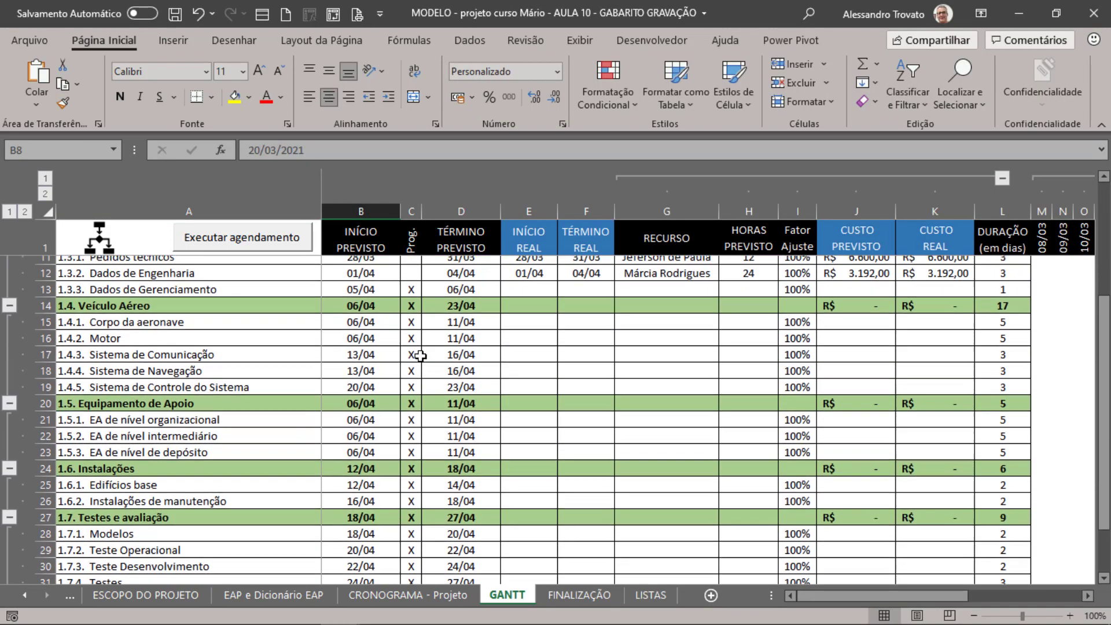
click(101, 329)
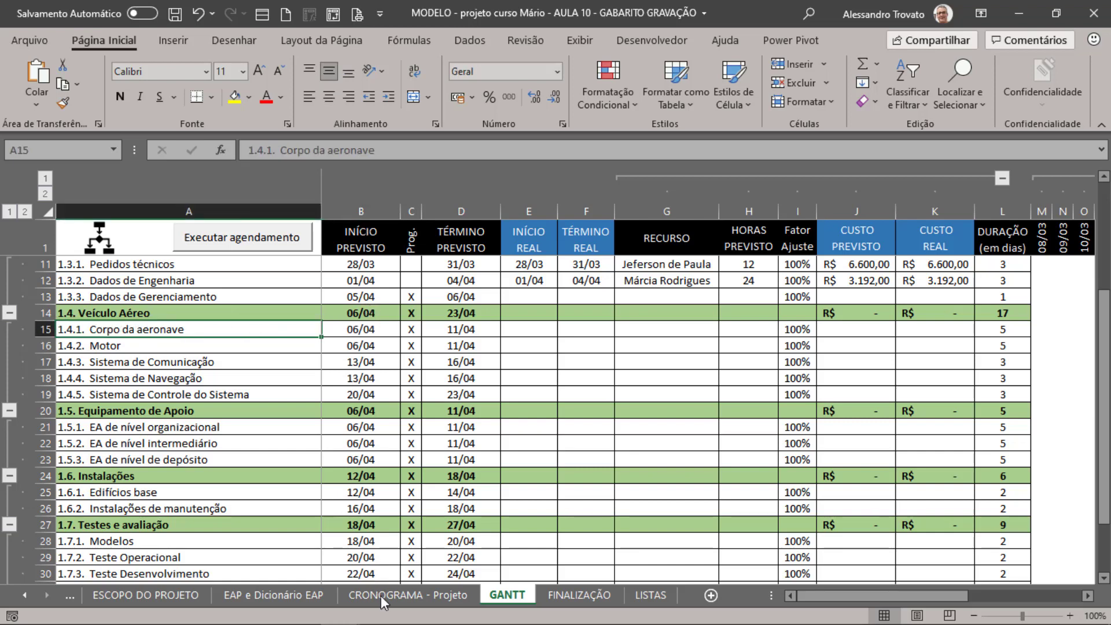
Step: Compare the Outlook appointments on 6 and 12 April with the GANTT sheet dates
click(218, 618)
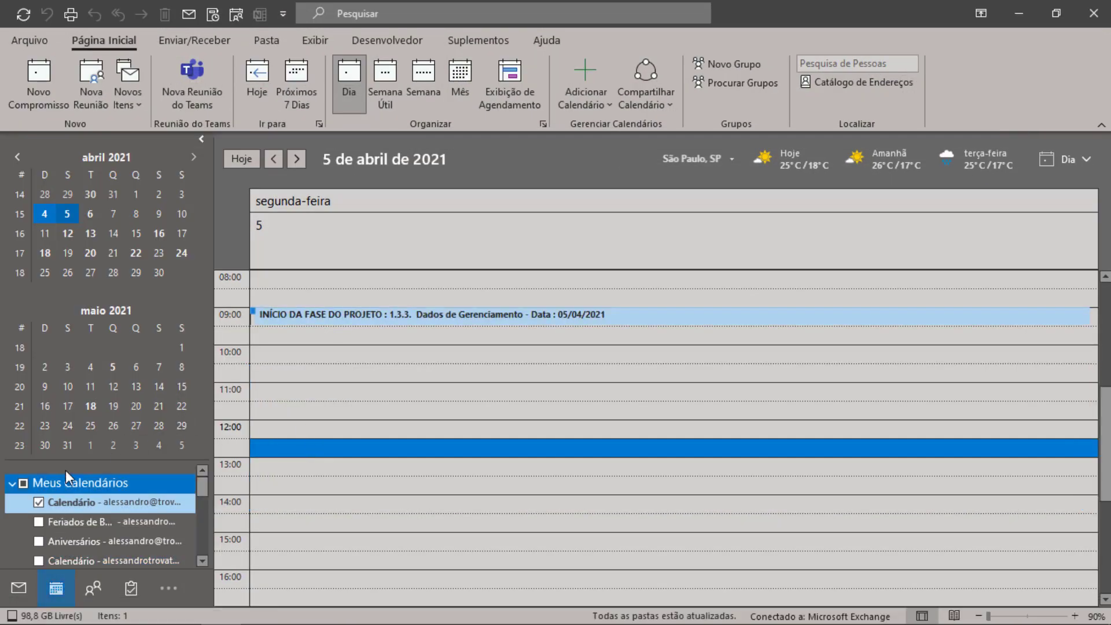
click(89, 213)
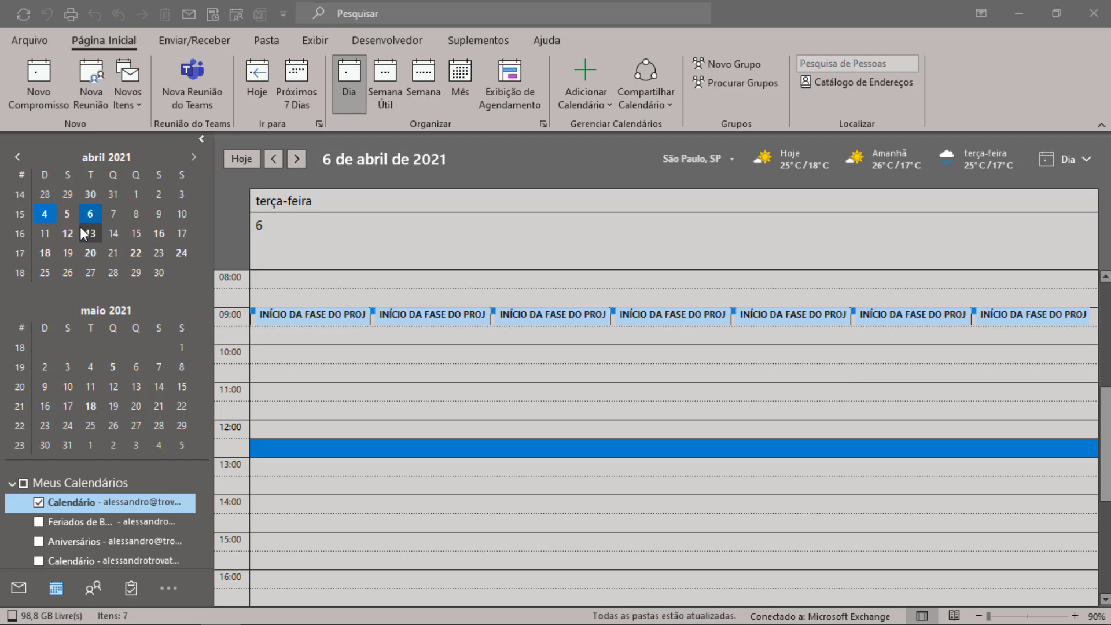
key(alt+Tab)
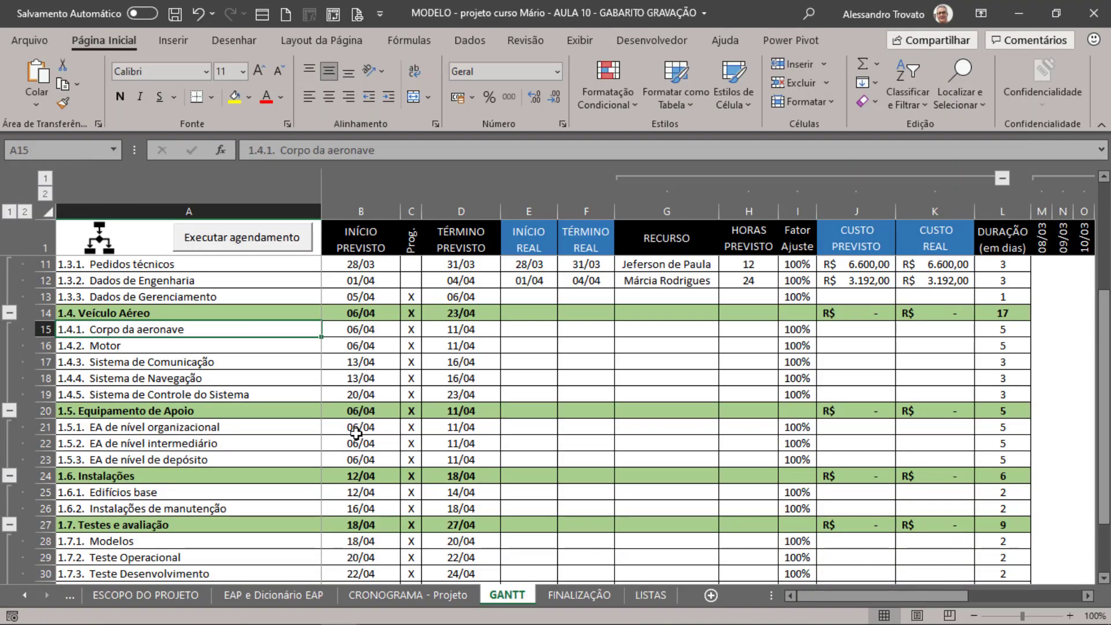
key(alt+Tab)
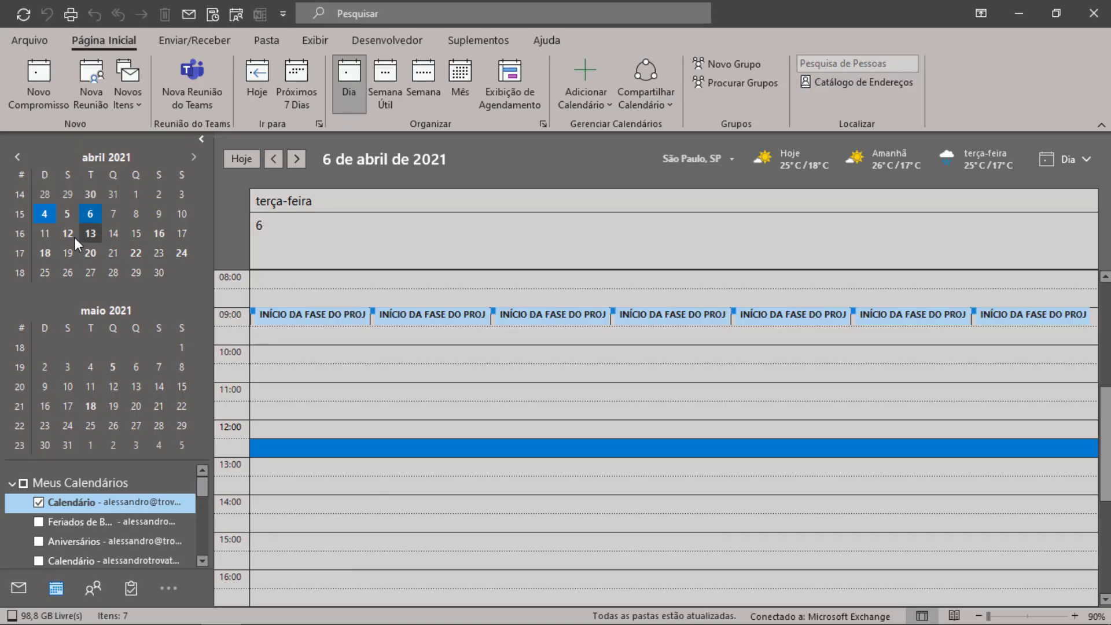
click(73, 234)
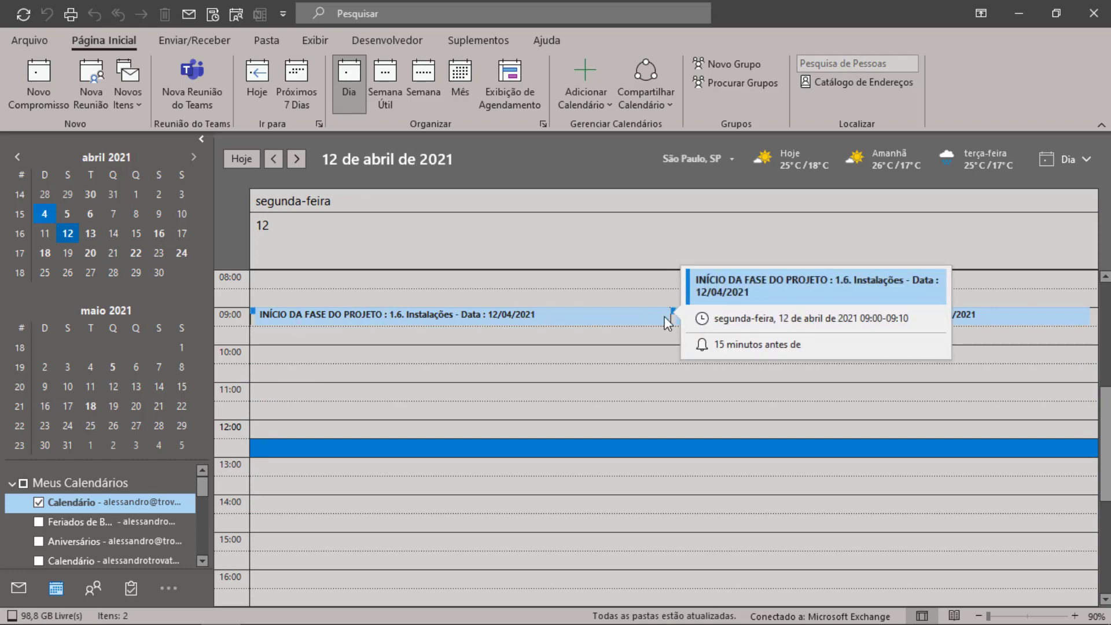
key(alt+Tab)
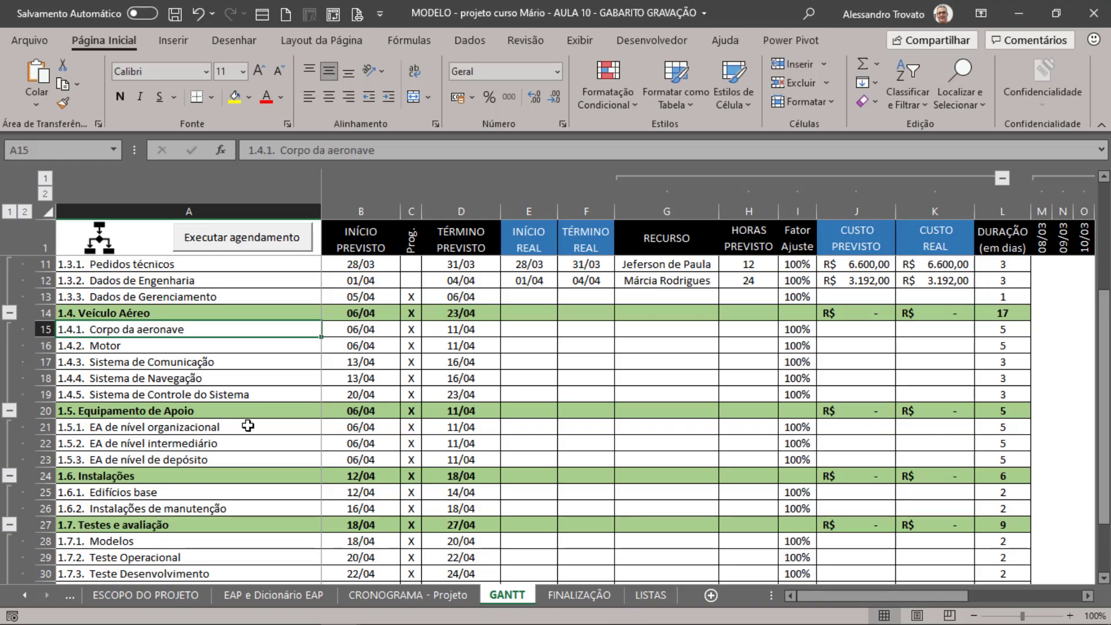
key(alt+Tab)
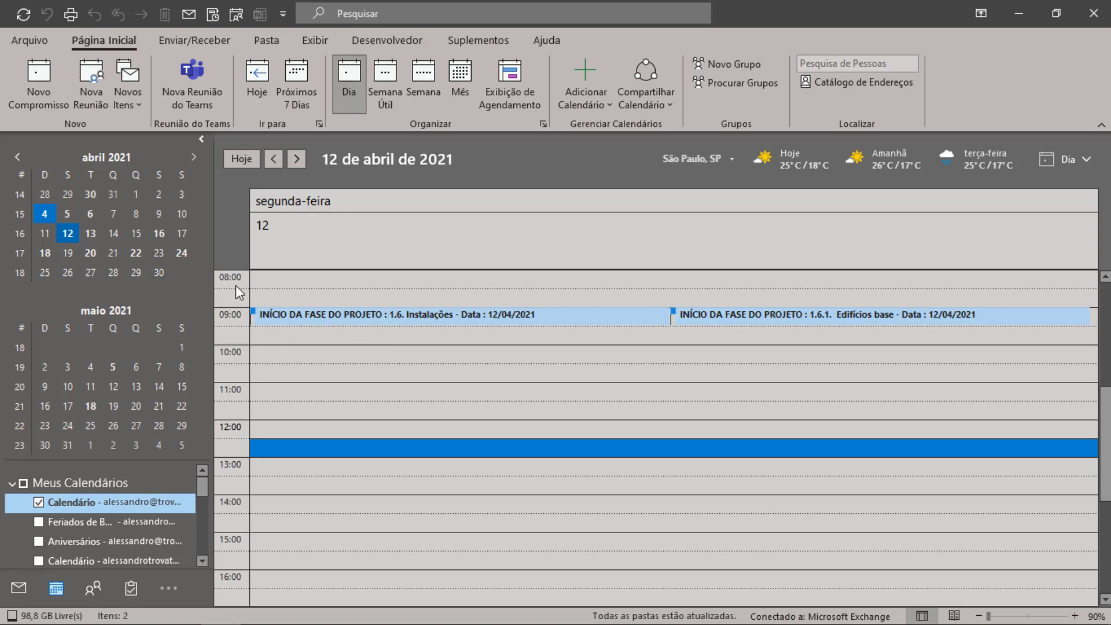
key(alt+Tab)
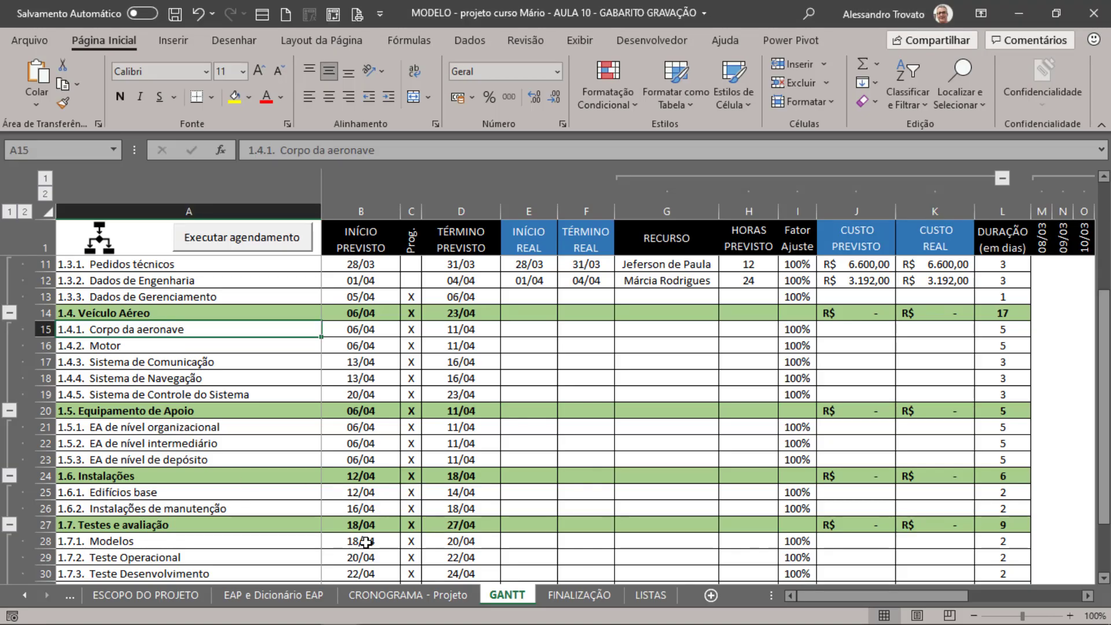
key(alt+Tab)
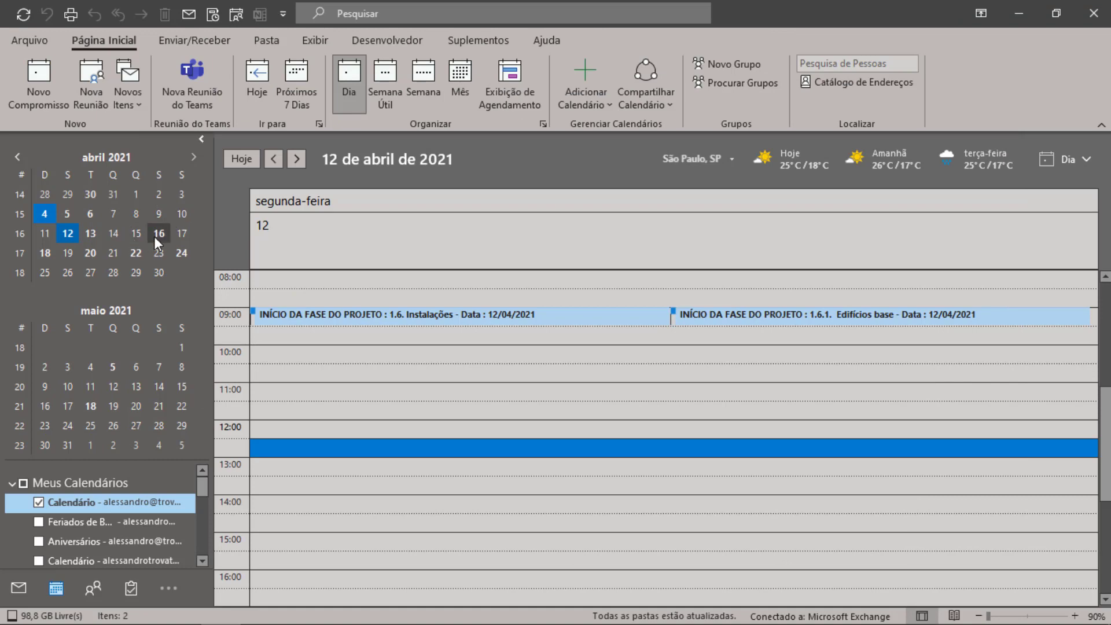
Step: Compare 18 April's appointments in Outlook with the GANTT sheet in Excel
click(46, 254)
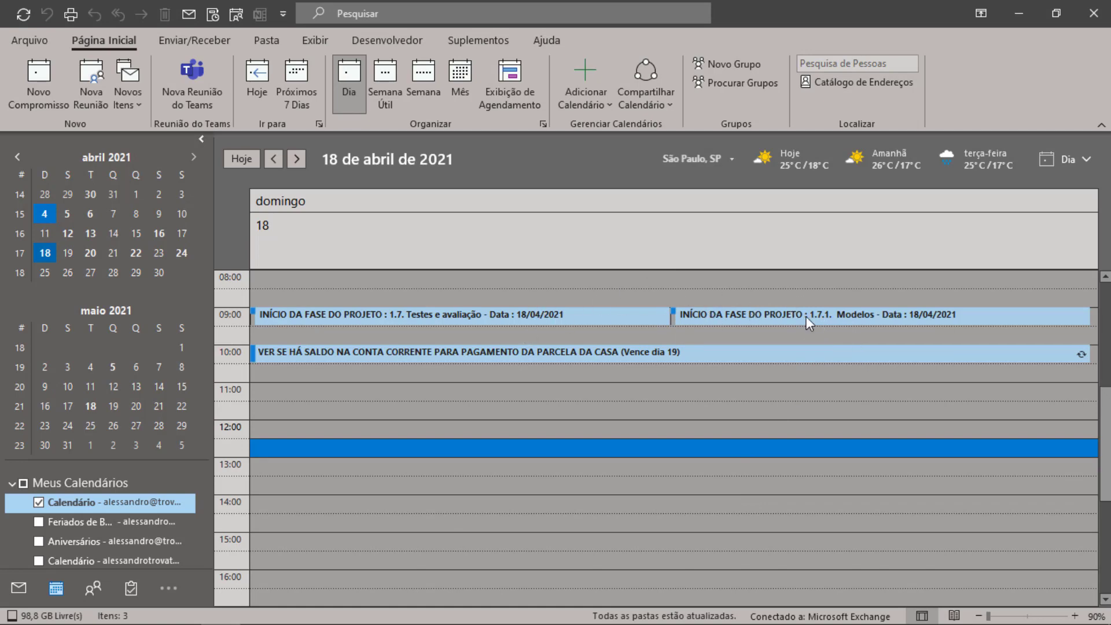
key(alt+Tab)
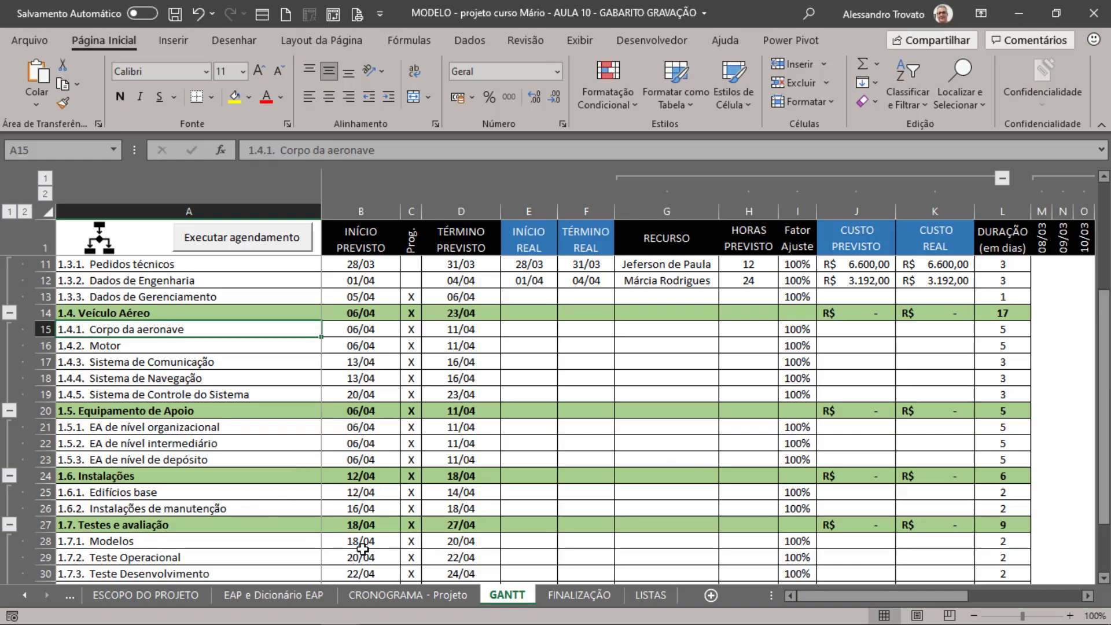
scroll(361, 532, down, 1)
scroll(362, 533, down, 1)
scroll(364, 528, up, 2)
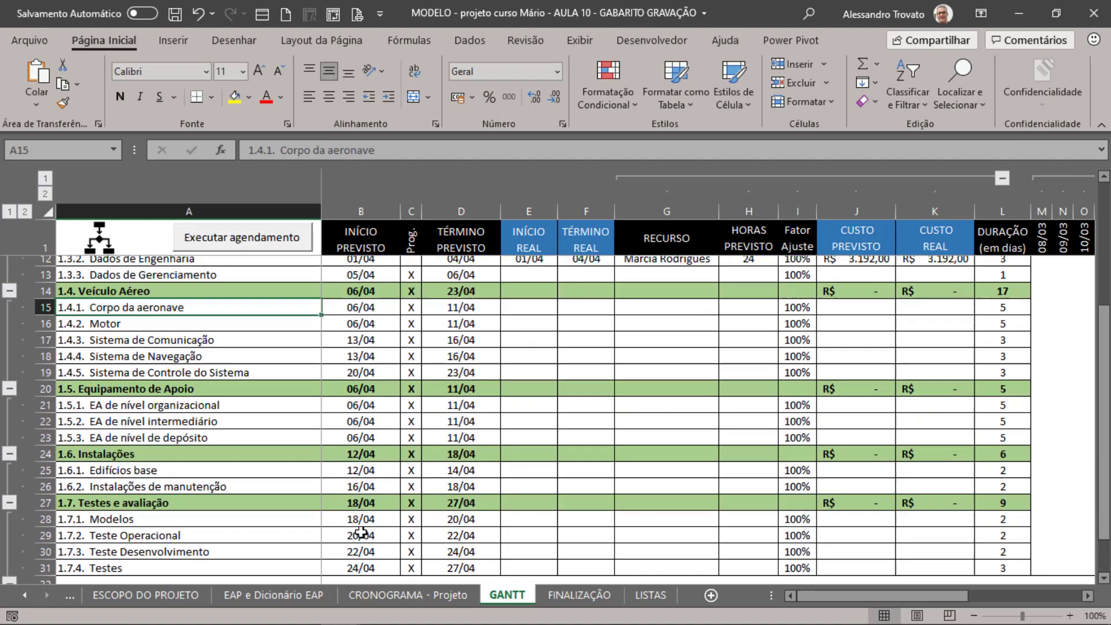
key(alt+Tab)
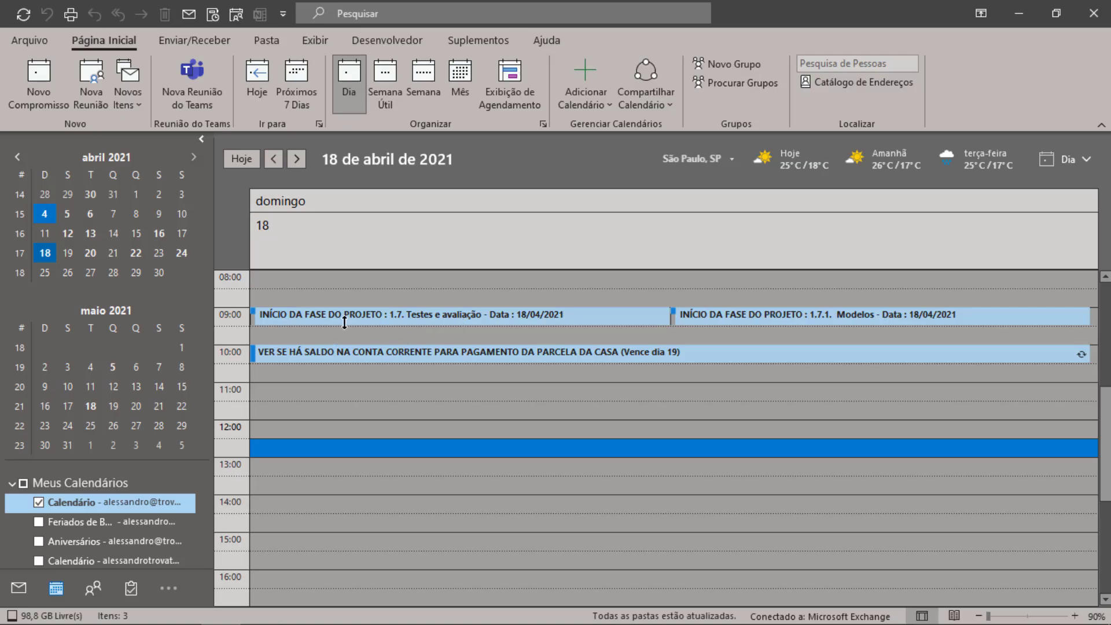
Step: Delete the phase appointments on 18, 20, 22 and 24 April (1.7, 1.4.5, 1.7.3, 1.7.4)
click(373, 314)
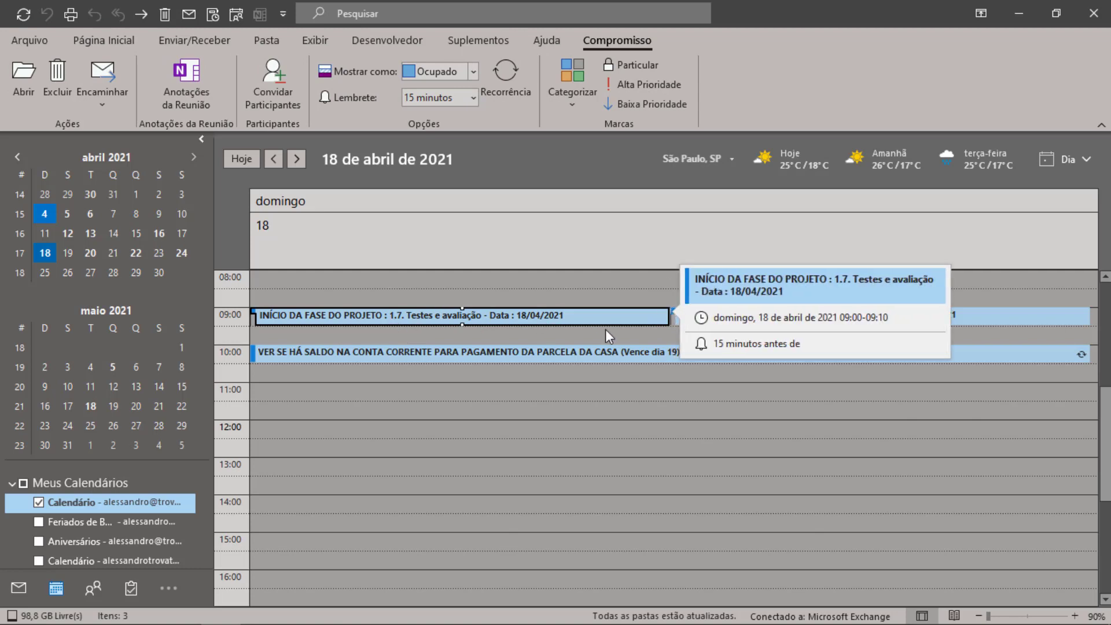
key(Delete)
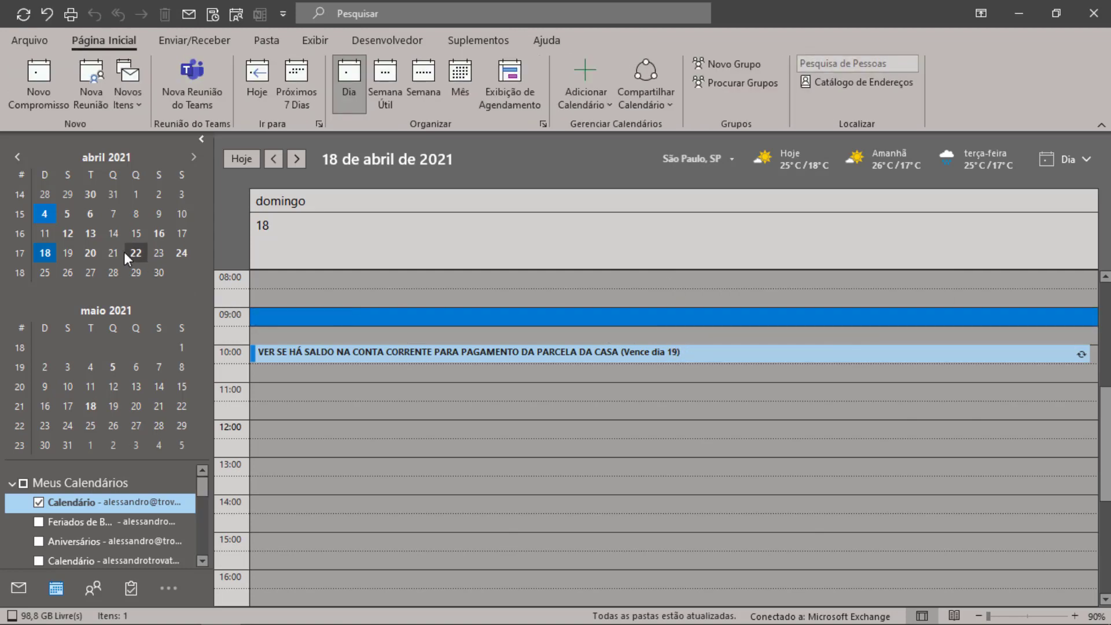
click(88, 252)
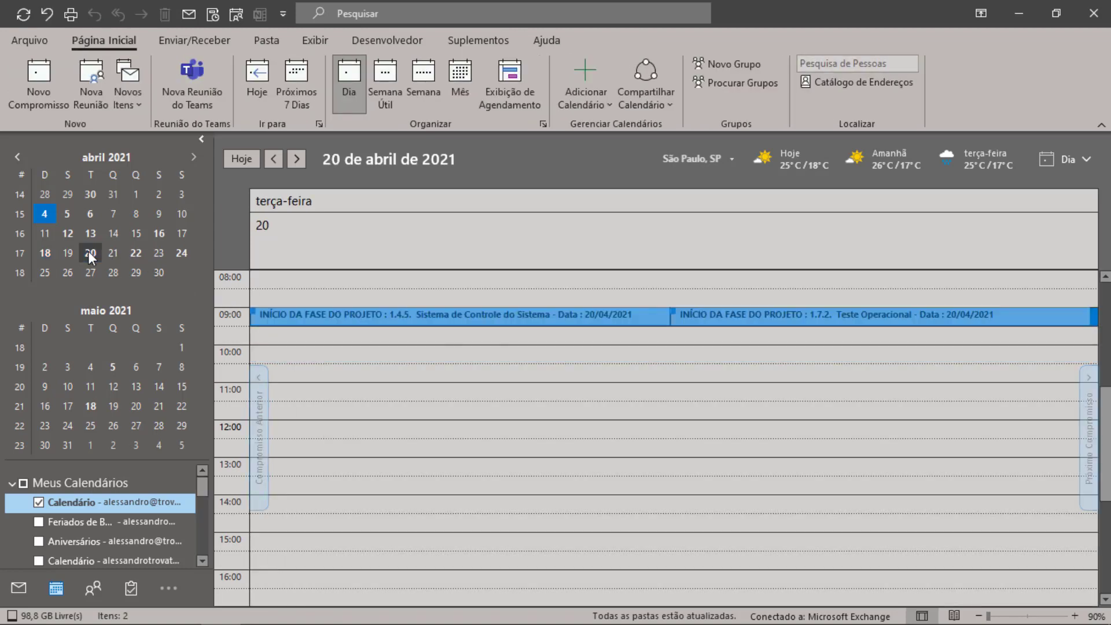
click(297, 315)
key(Delete)
key(Delete)
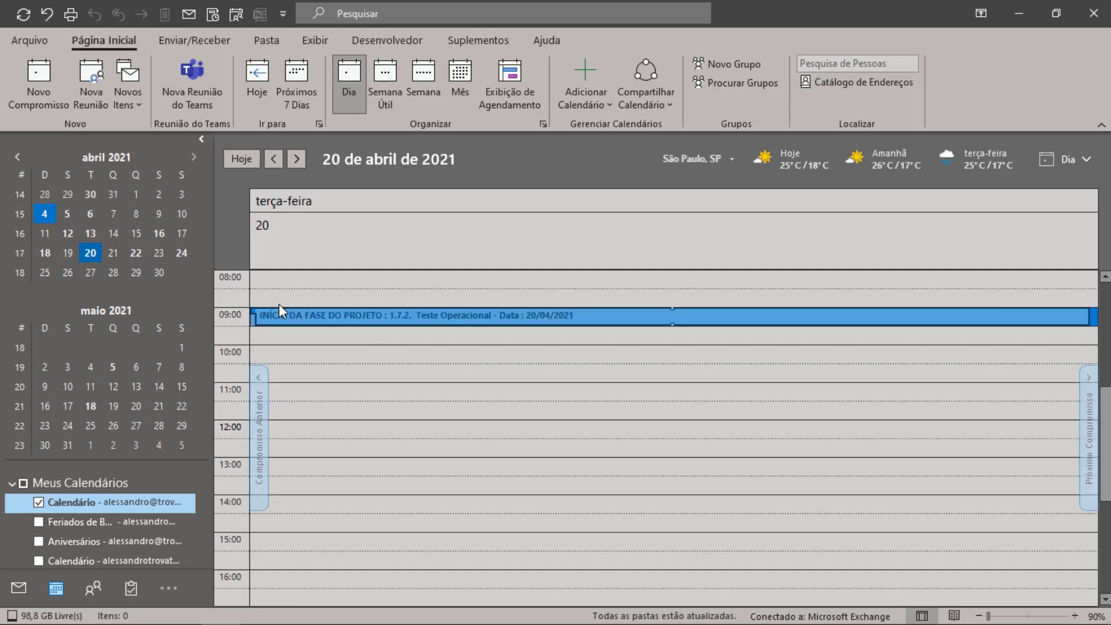
click(146, 251)
click(293, 314)
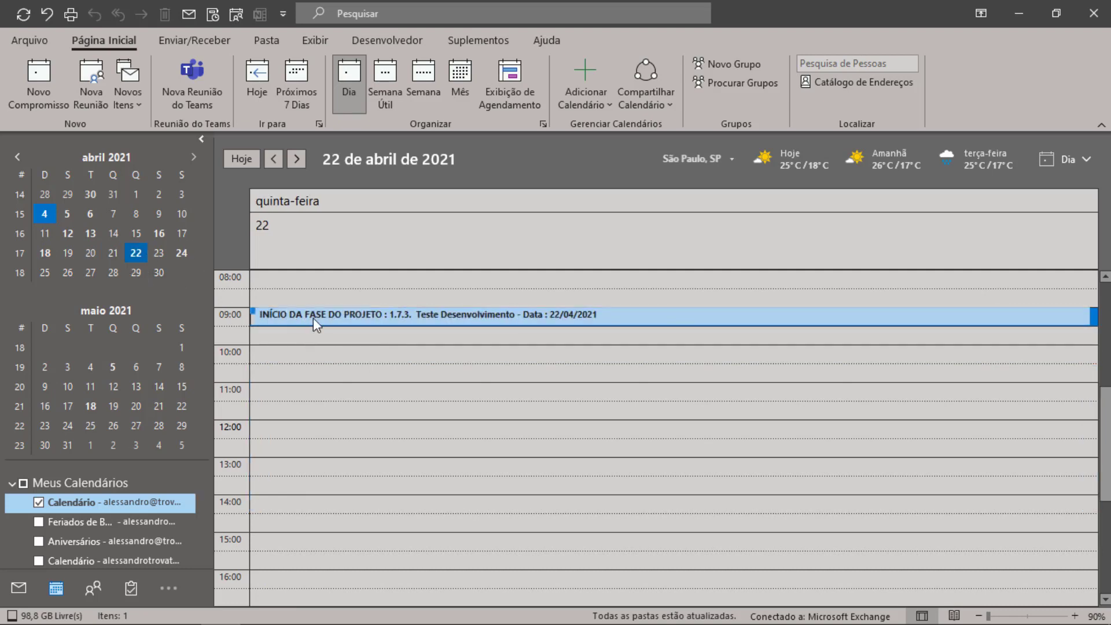
key(Delete)
click(182, 252)
click(296, 315)
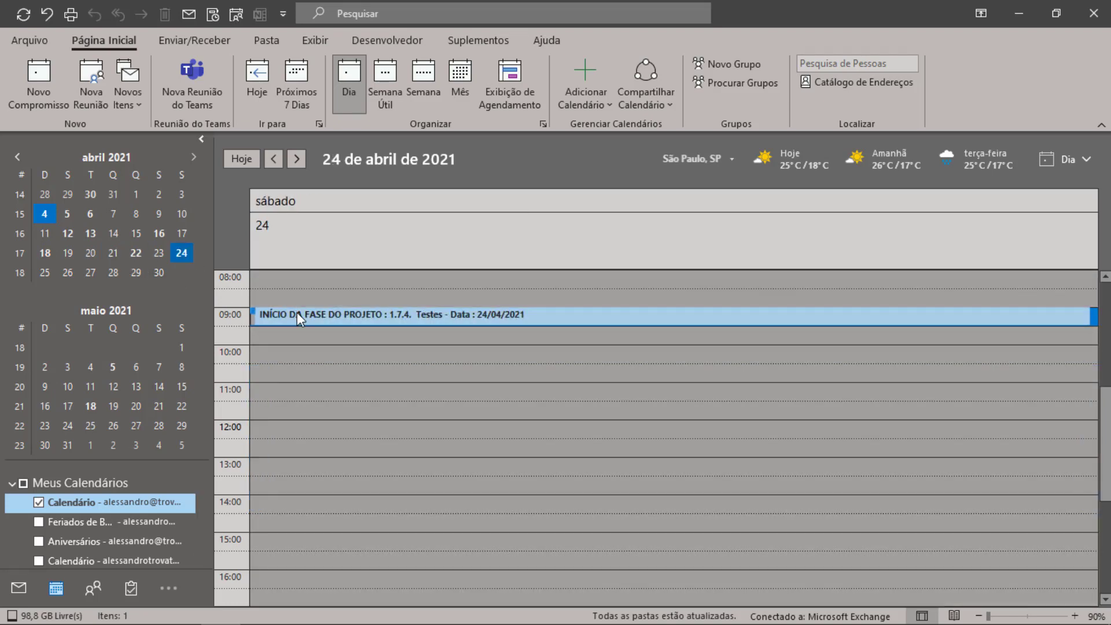
key(Delete)
Step: Delete both project appointments on 12 April and confirm 18 April is clear
click(68, 233)
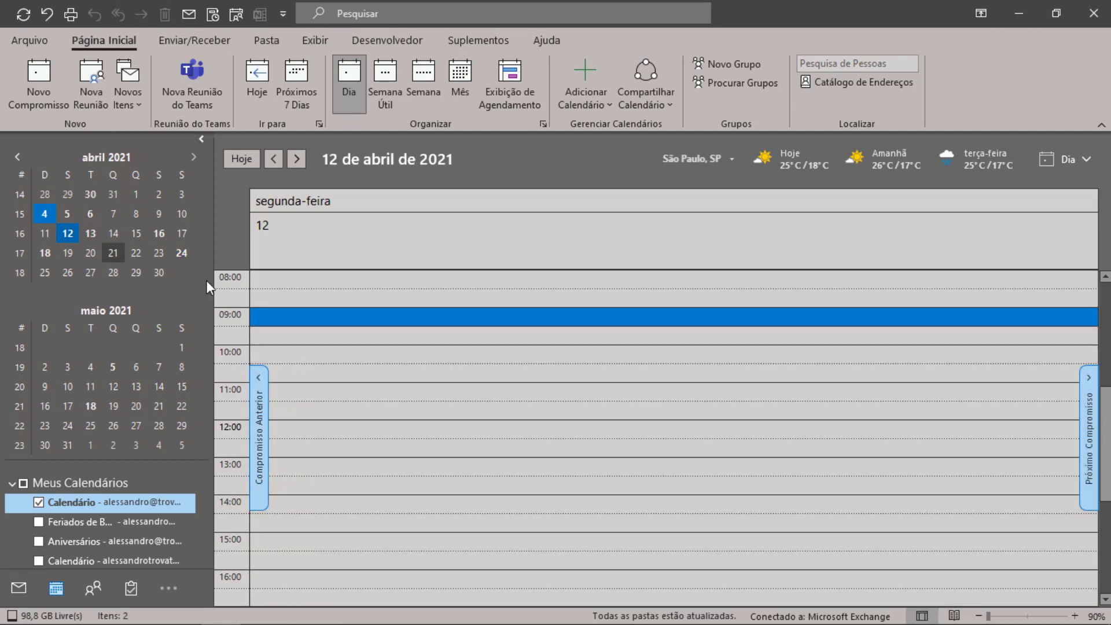
click(344, 318)
key(Delete)
click(345, 318)
key(Delete)
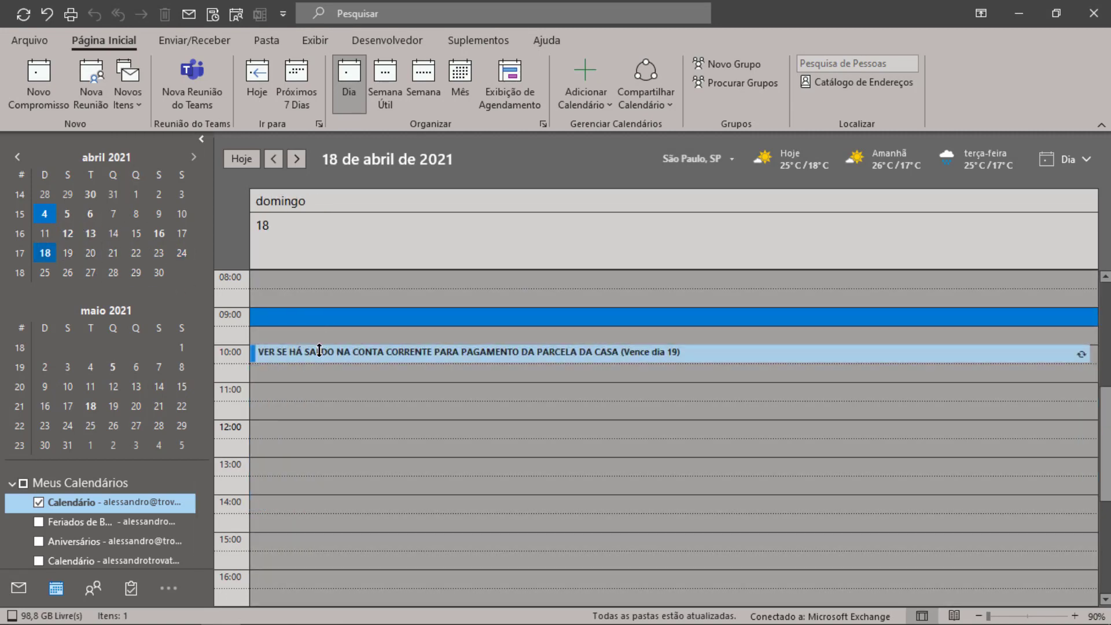
click(319, 353)
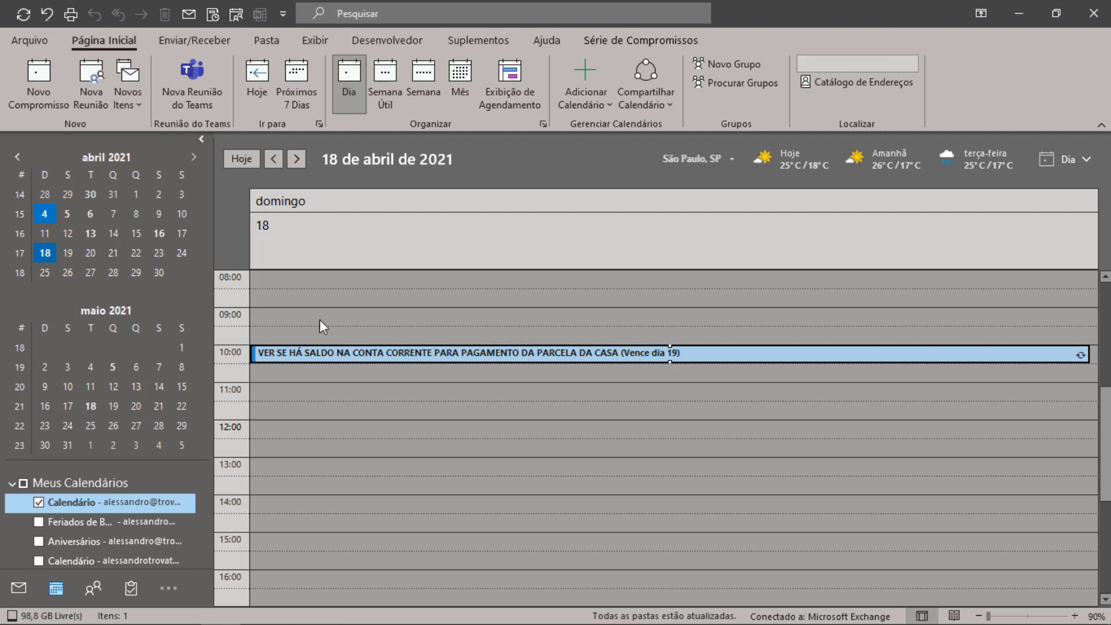
Step: Delete the 1.4.2 and 1.5 appointments on 6 April and 1.3.3 on 5 April, then return to Excel
click(44, 214)
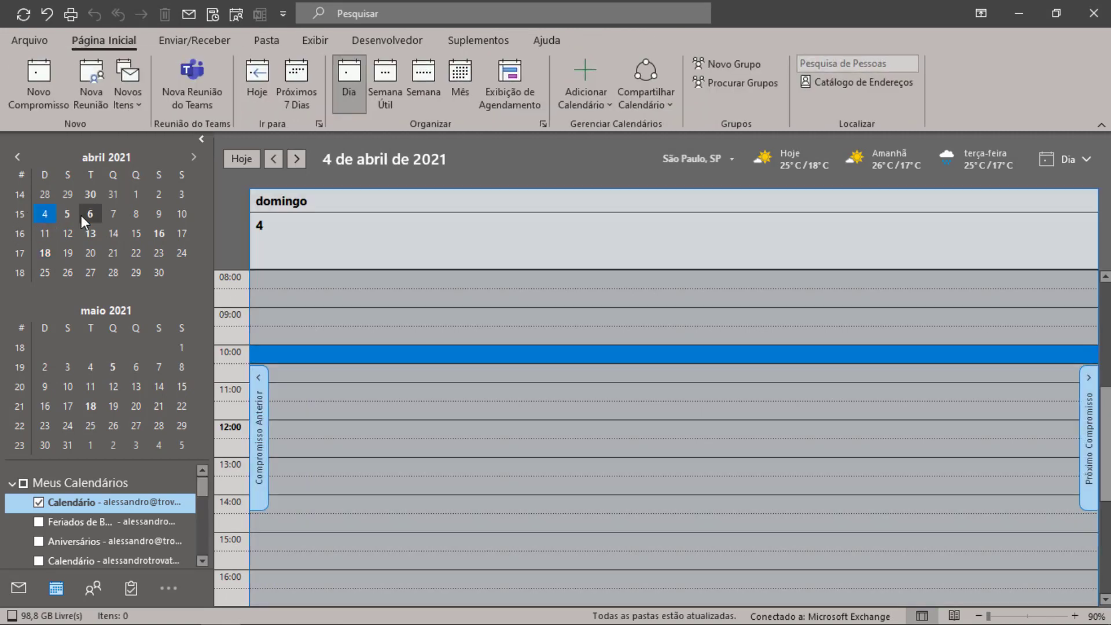
click(89, 214)
click(295, 318)
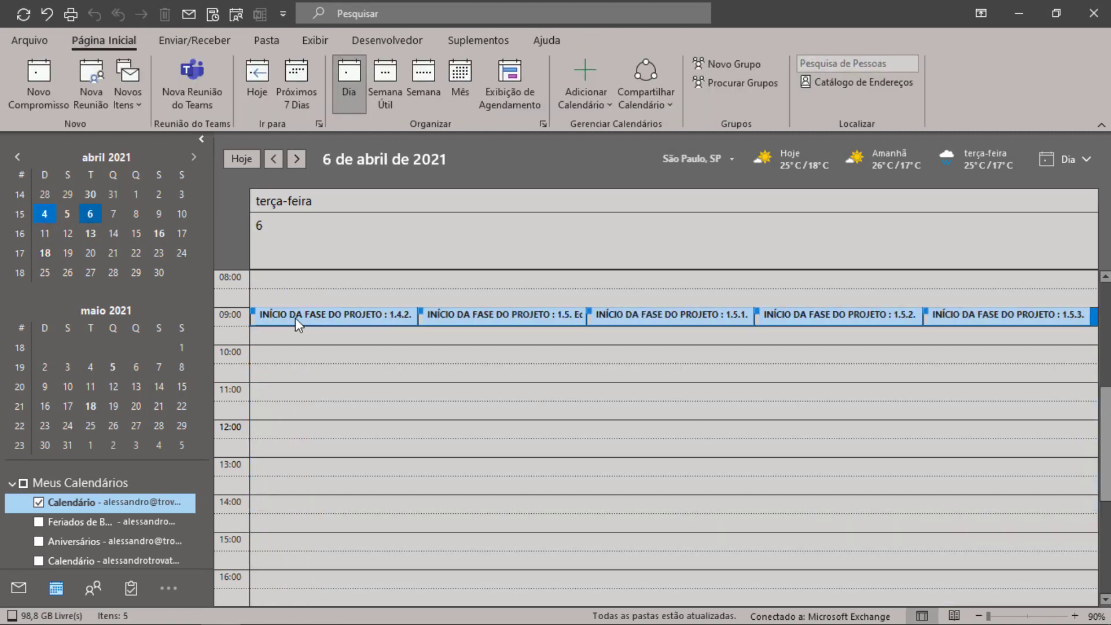
key(Delete)
key(Delete)
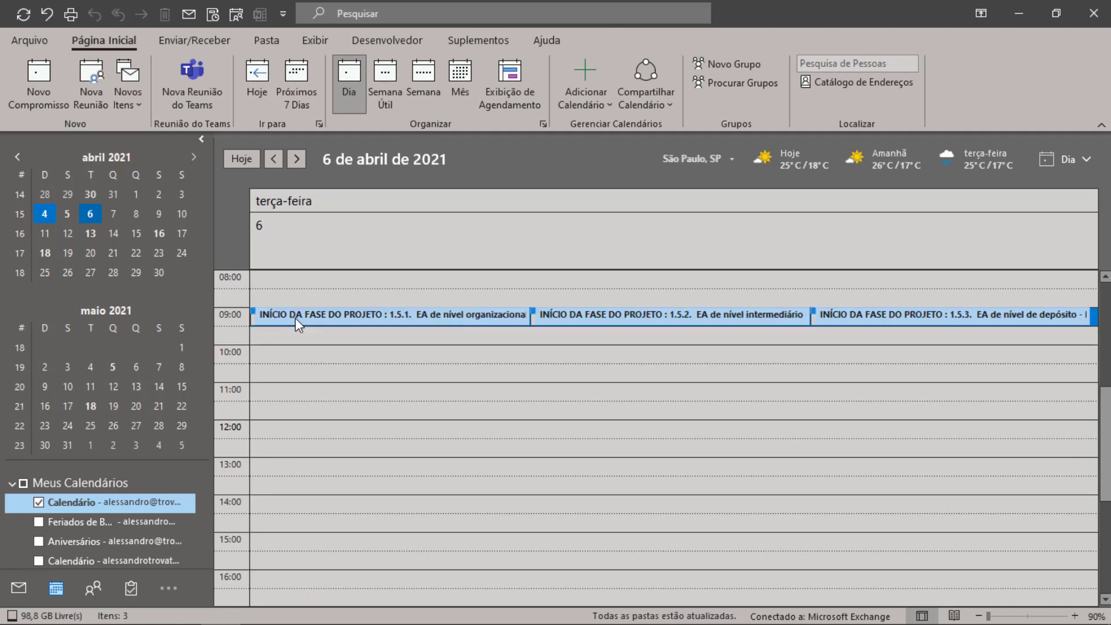
click(376, 314)
key(Delete)
key(Delete)
key(Delete)
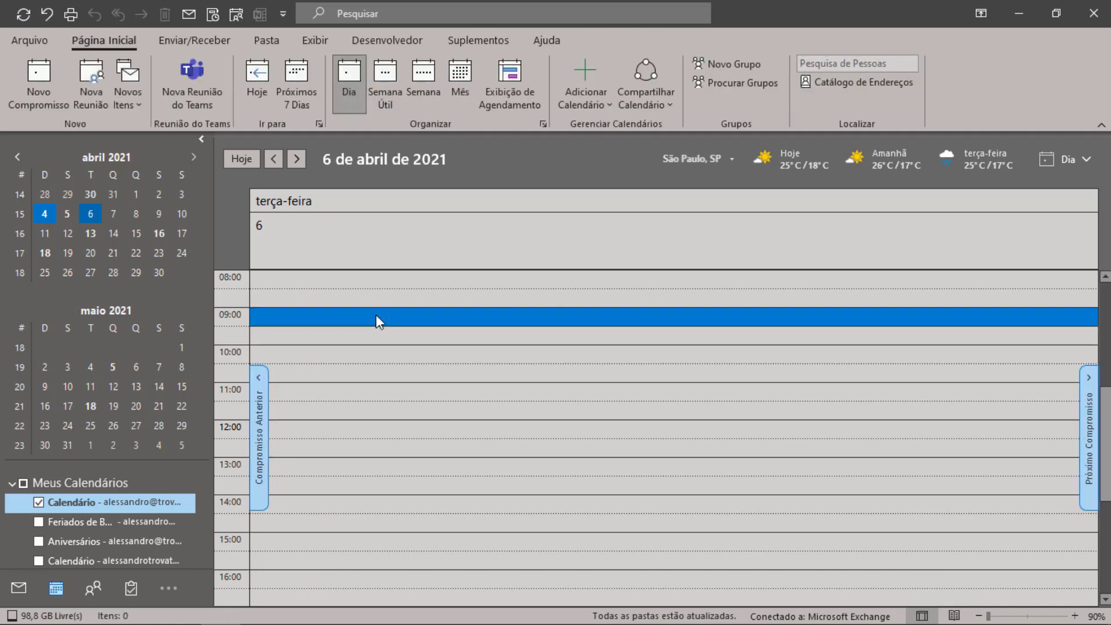
click(67, 214)
click(280, 318)
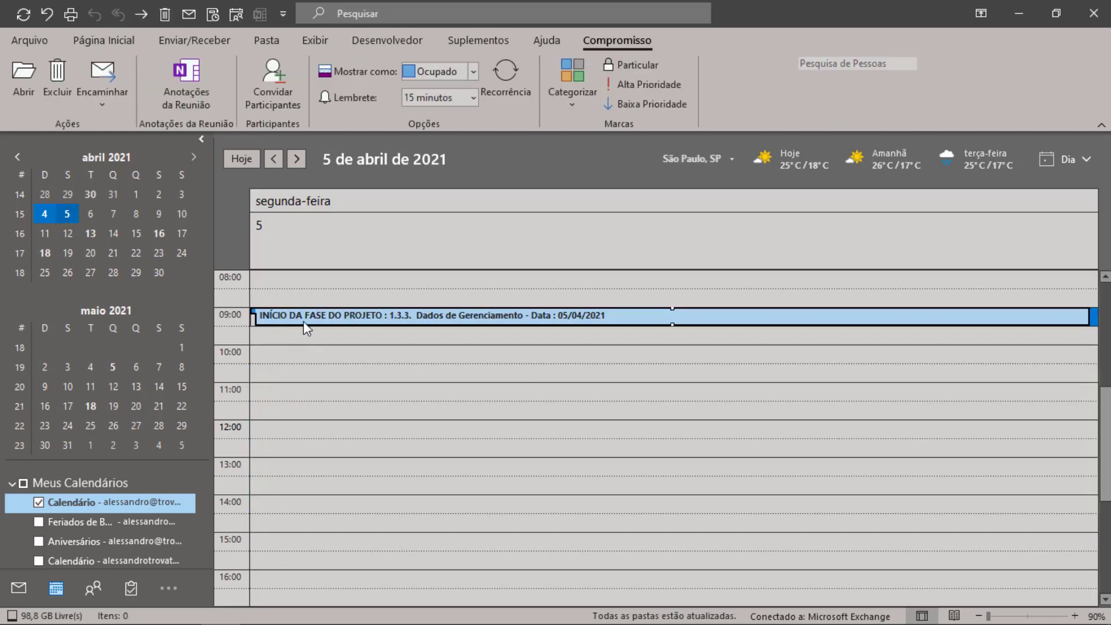
key(Delete)
click(1019, 13)
click(530, 369)
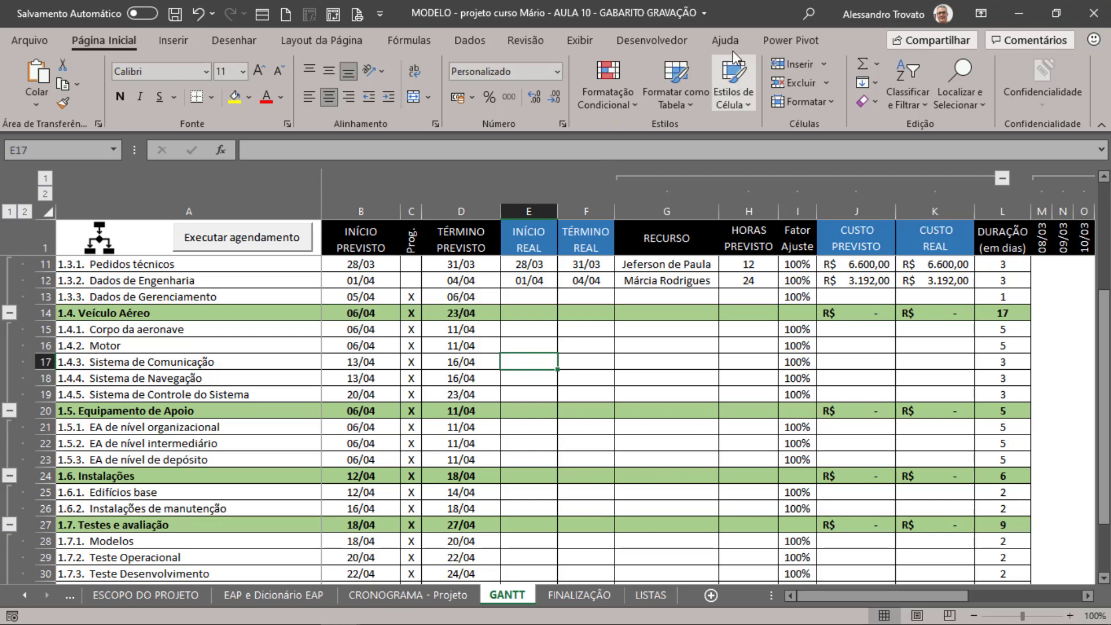
Step: Run Executar agendamento from the Desenvolvedor tab and dismiss the completion message
click(640, 42)
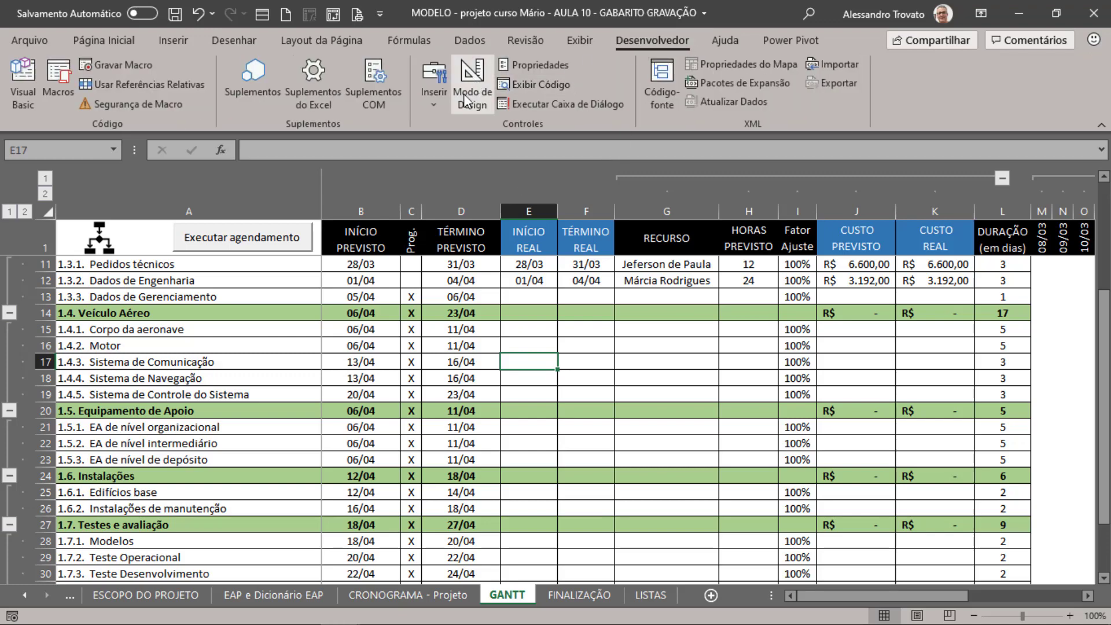
click(335, 377)
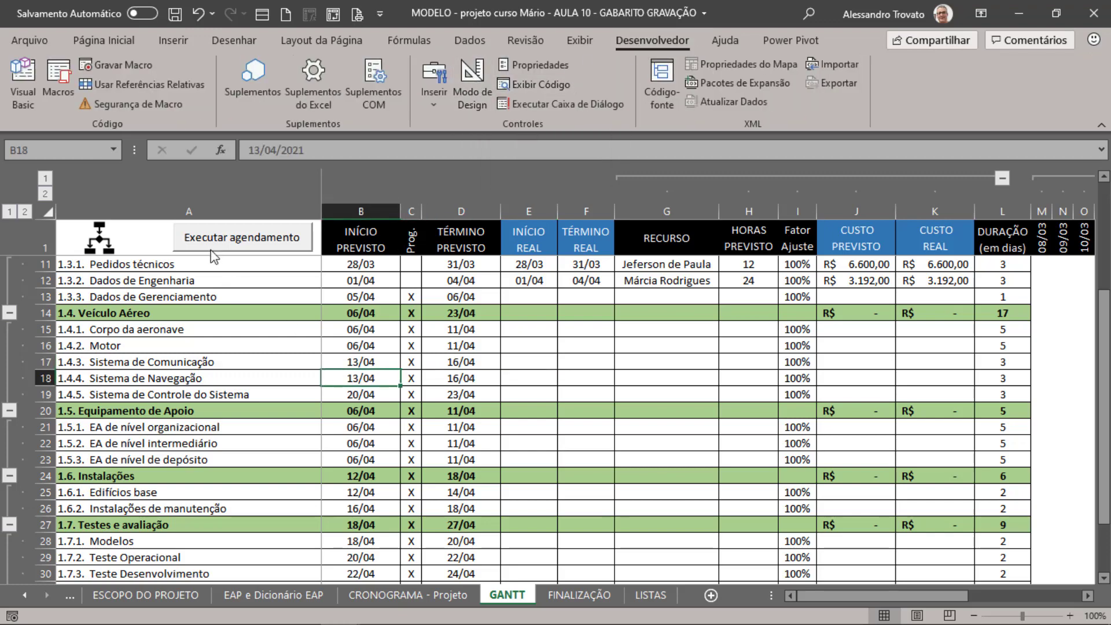
click(246, 246)
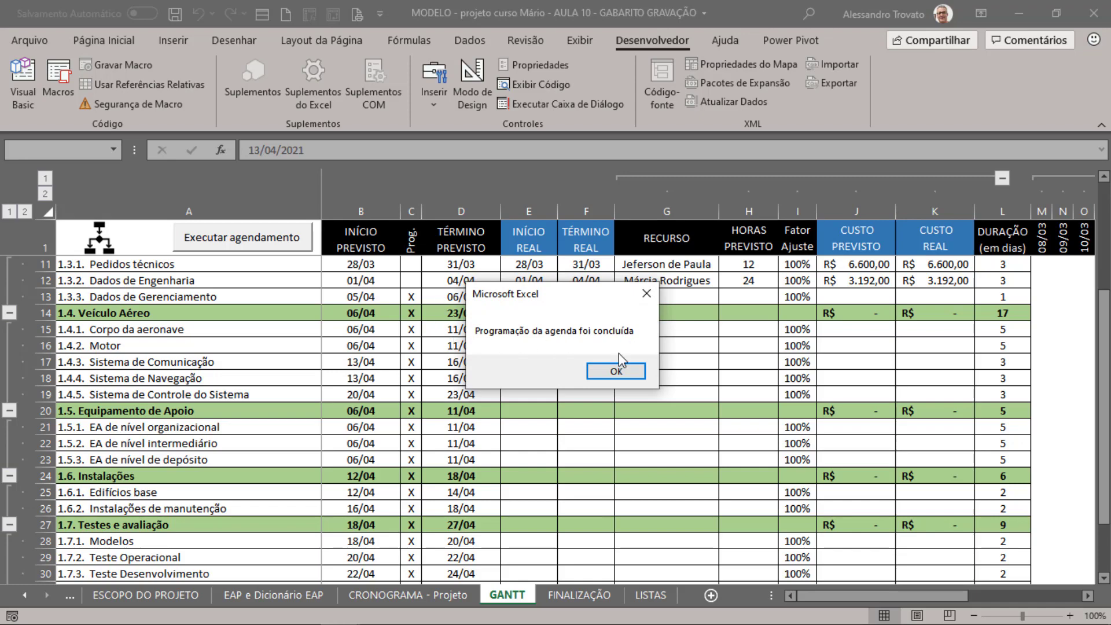
click(615, 370)
scroll(408, 542, down, 3)
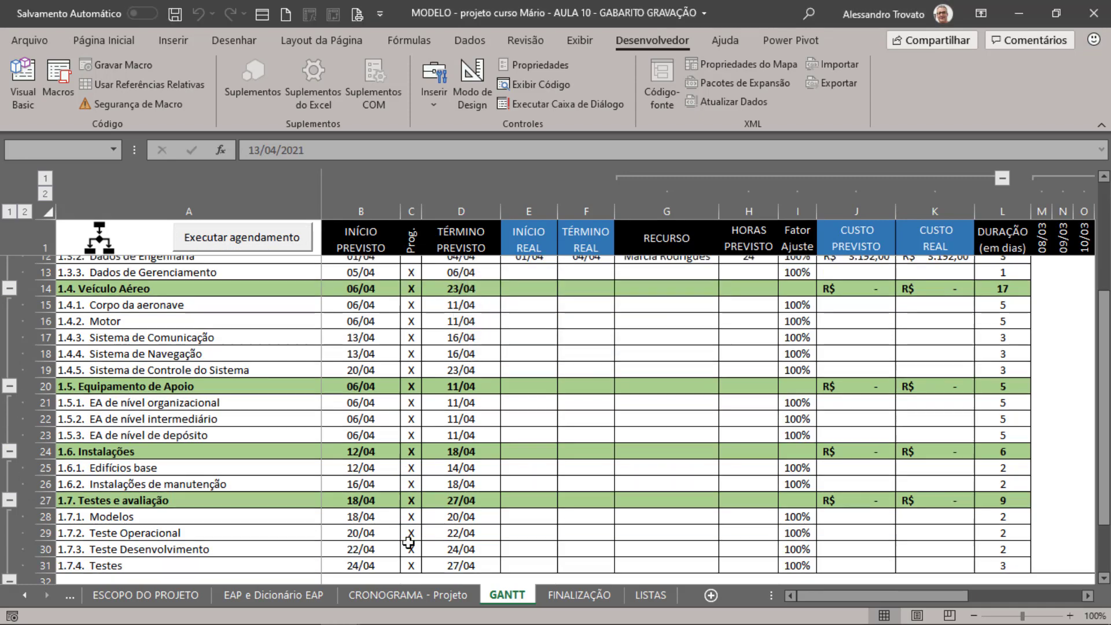
scroll(424, 403, up, 3)
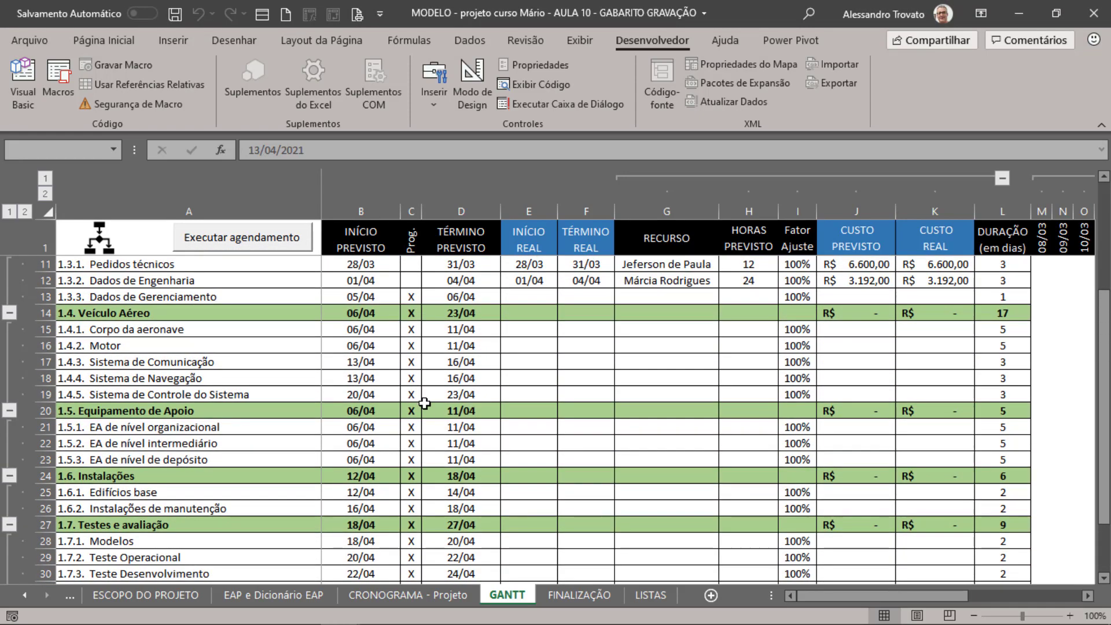
Step: Clear phase 1.4.3's X in C17, rerun the scheduling, confirm, and switch to Outlook
click(410, 365)
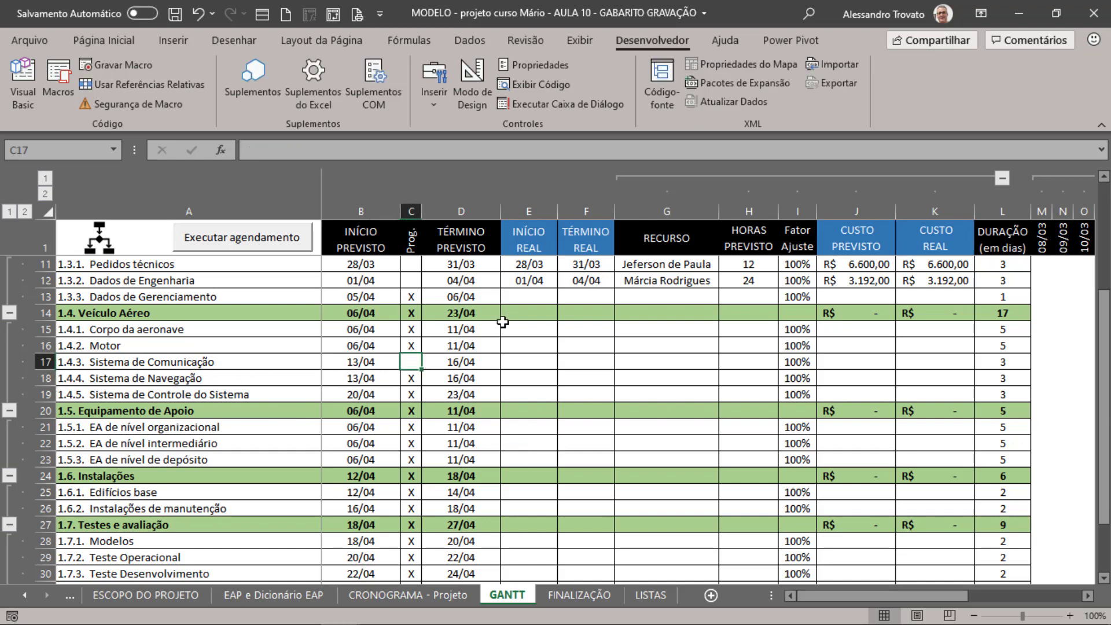
click(235, 239)
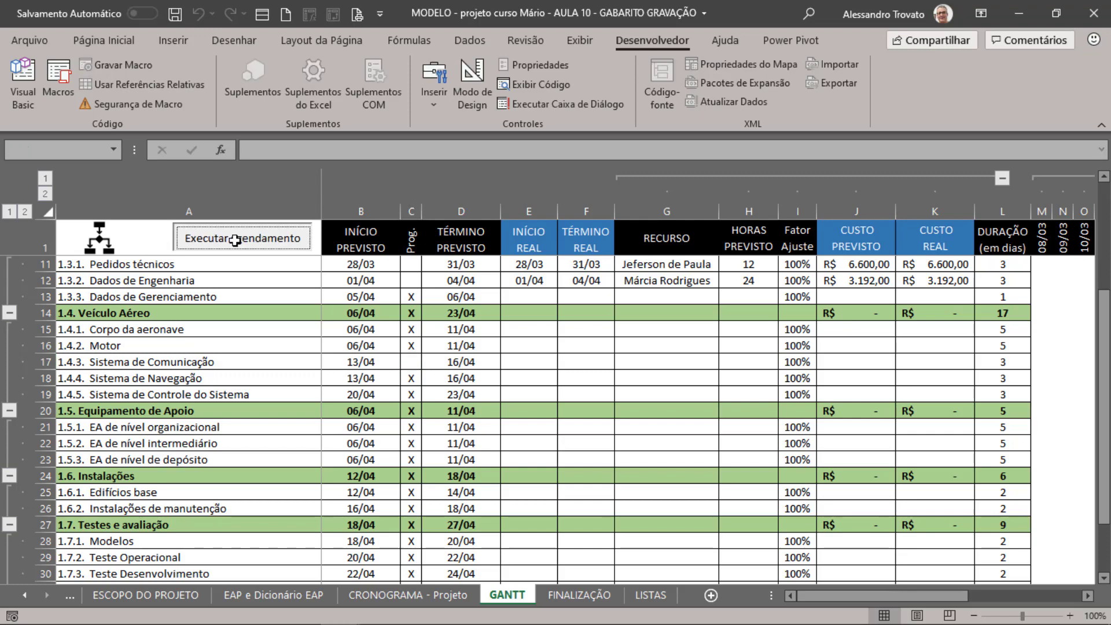
click(596, 372)
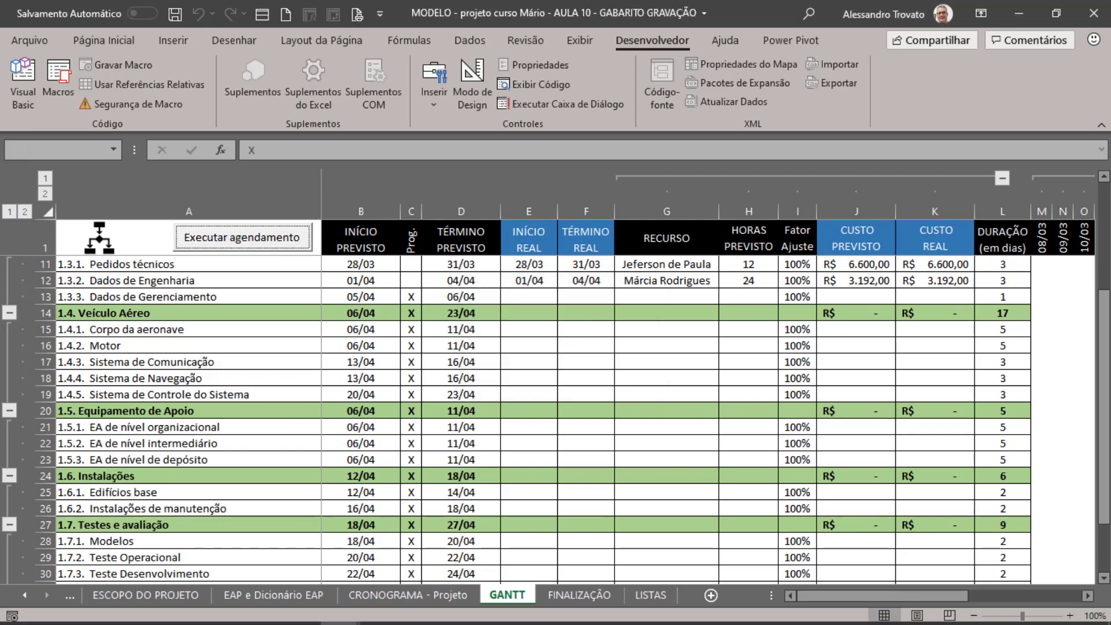
key(alt+Tab)
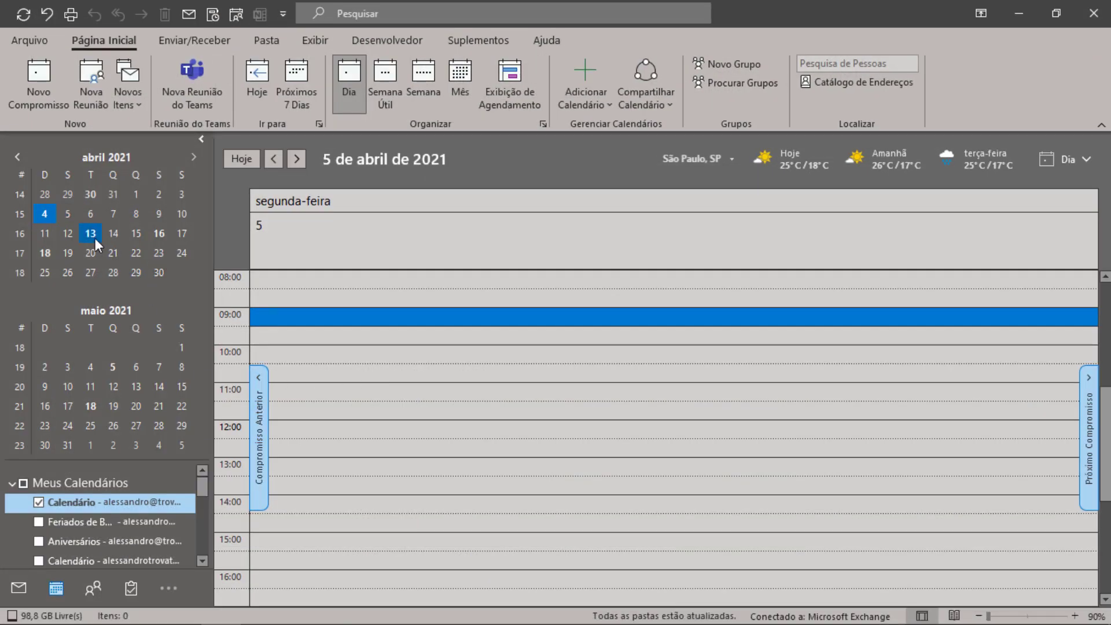
Step: Delete both 1.4.3 Sistema de Comunicação entries and the 1.4.4 appointment on 13 April 2021, then return to Excel
click(95, 238)
mouse_move(672, 314)
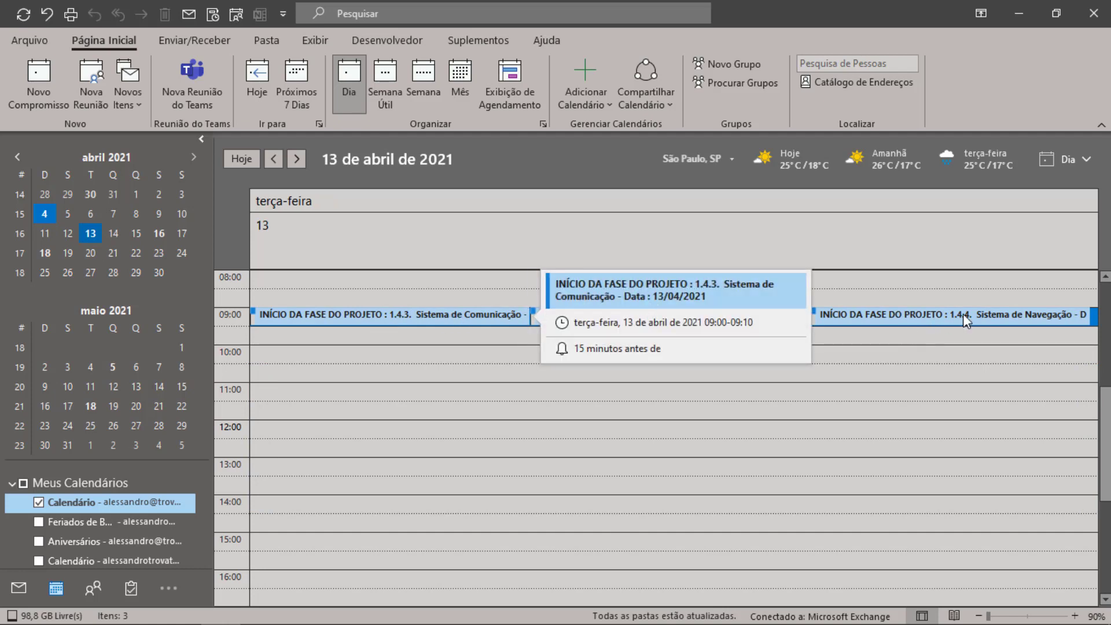
click(962, 313)
click(438, 315)
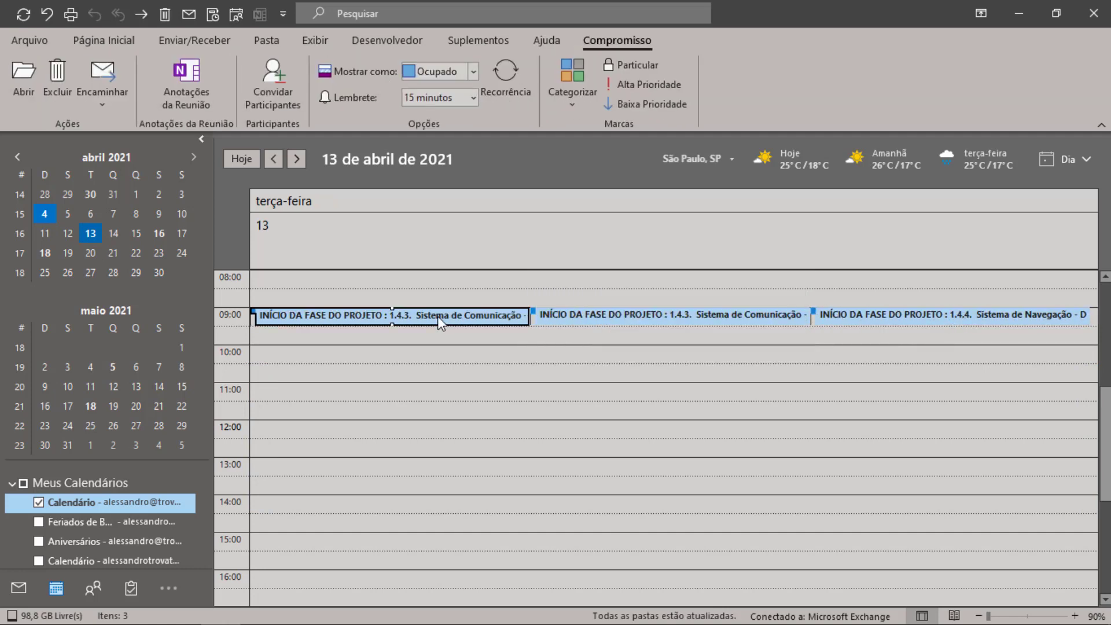
key(Delete)
click(451, 320)
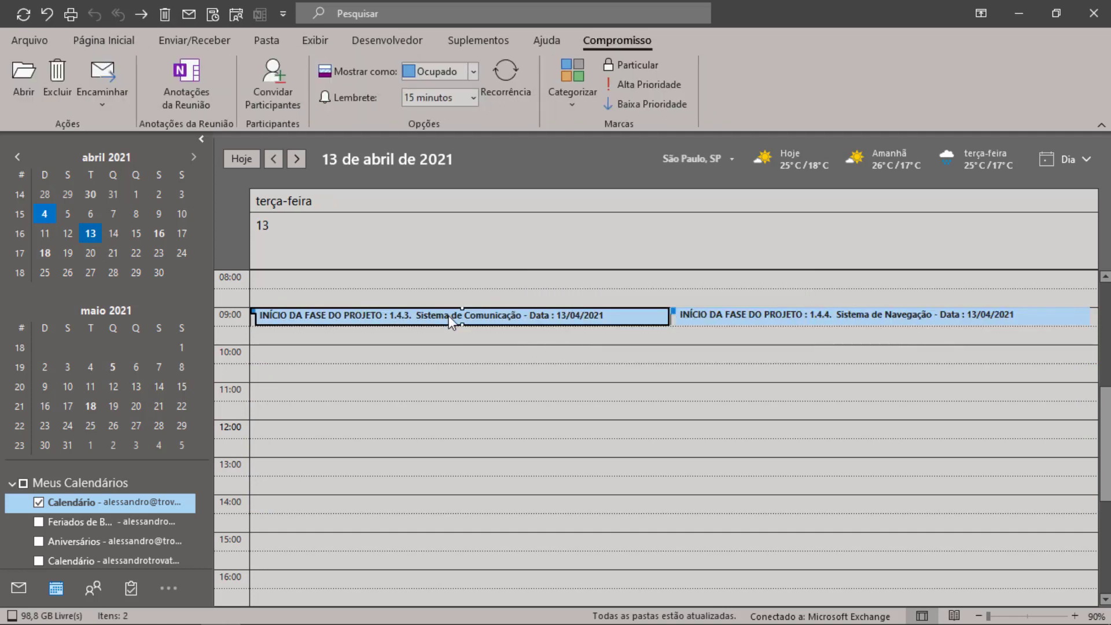
key(Delete)
click(446, 315)
key(Delete)
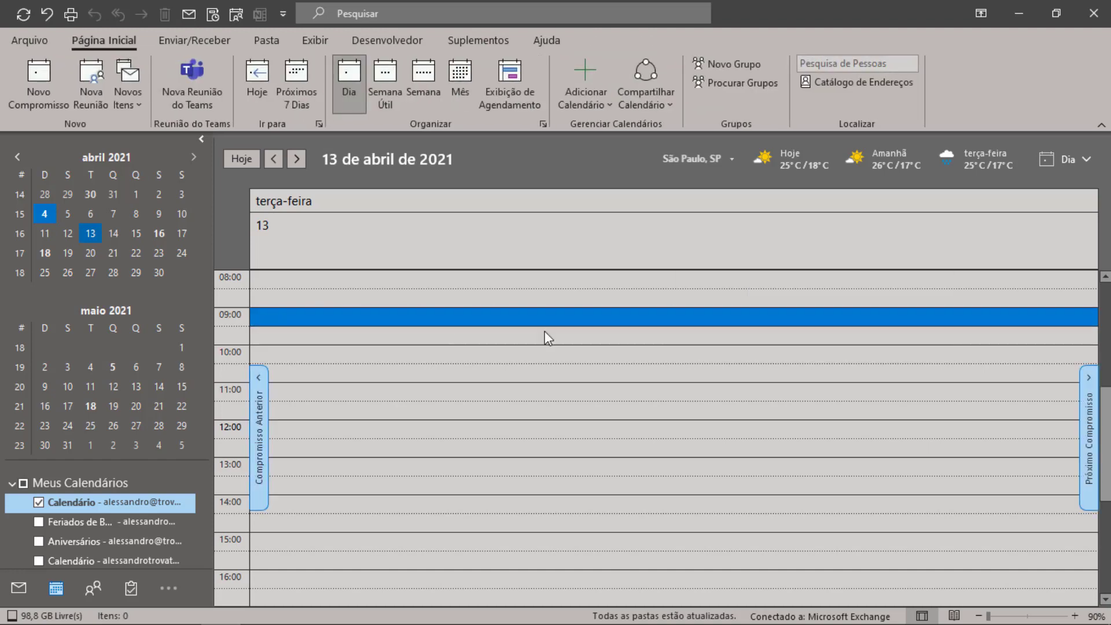
key(alt+Tab)
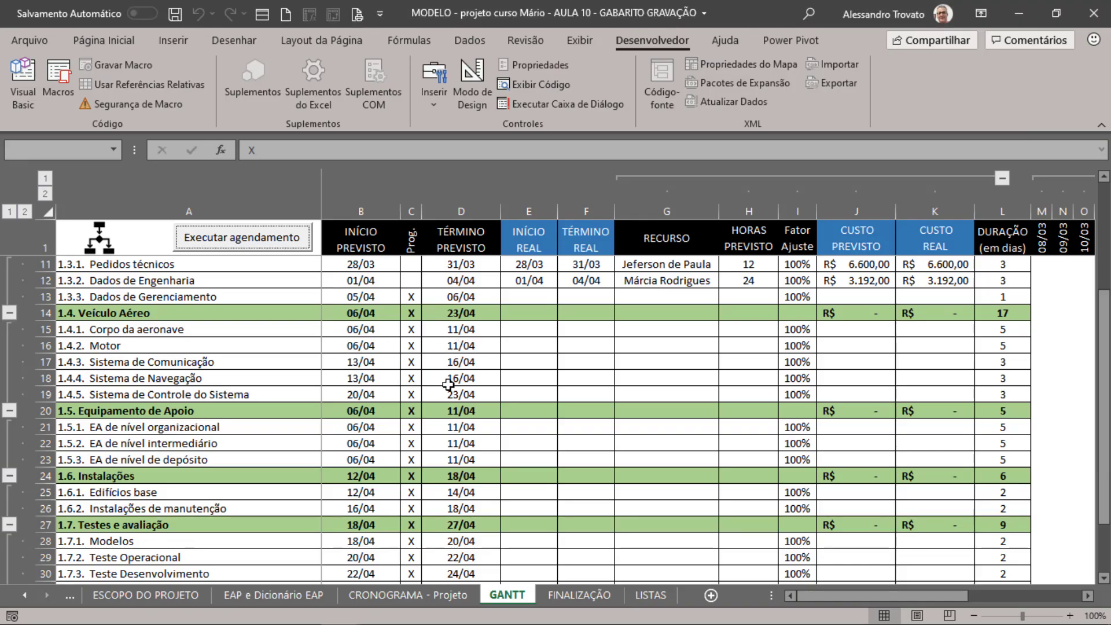
Step: Put an X in cell C13, the Prog. cell for phase 1.3.3 Dados de Gerenciamento
scroll(393, 397, down, 2)
scroll(389, 396, up, 1)
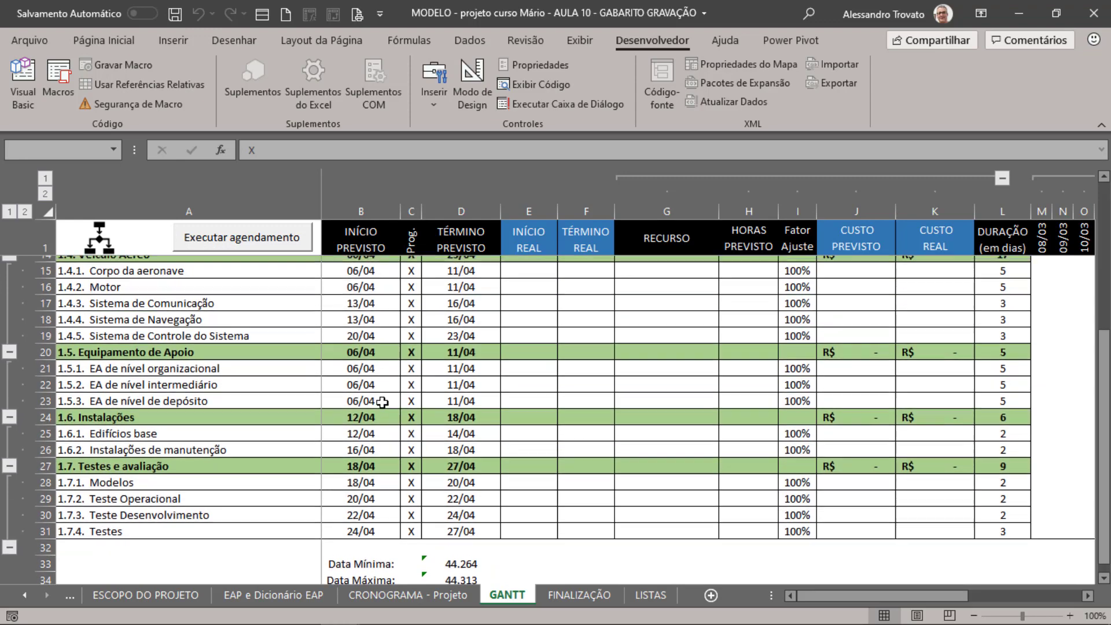
scroll(387, 395, up, 2)
scroll(456, 454, down, 2)
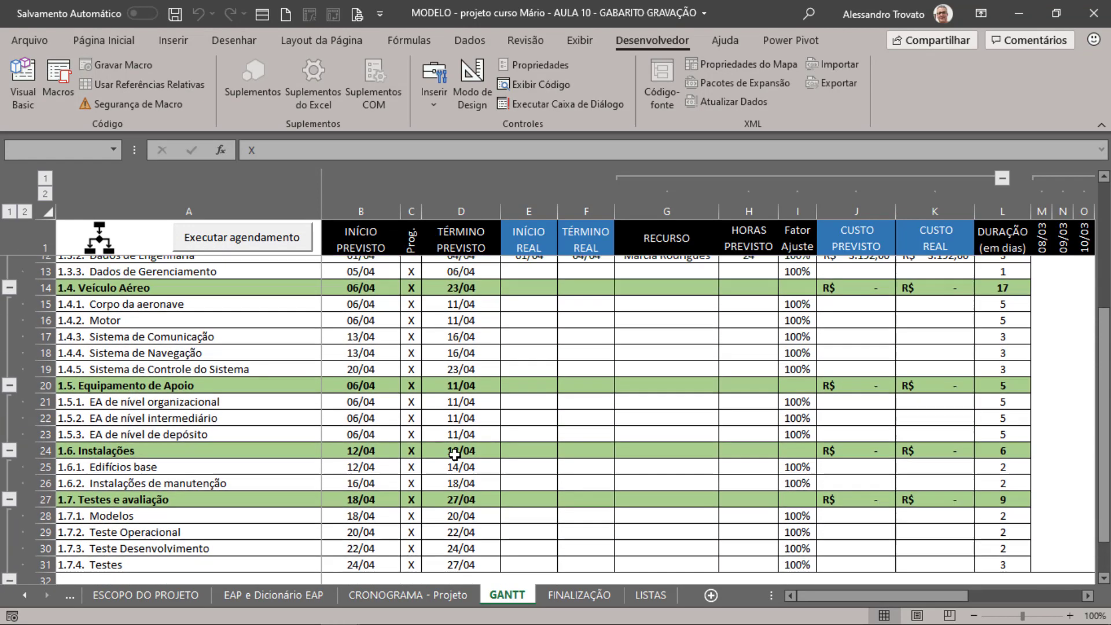
scroll(454, 451, up, 3)
scroll(452, 450, up, 1)
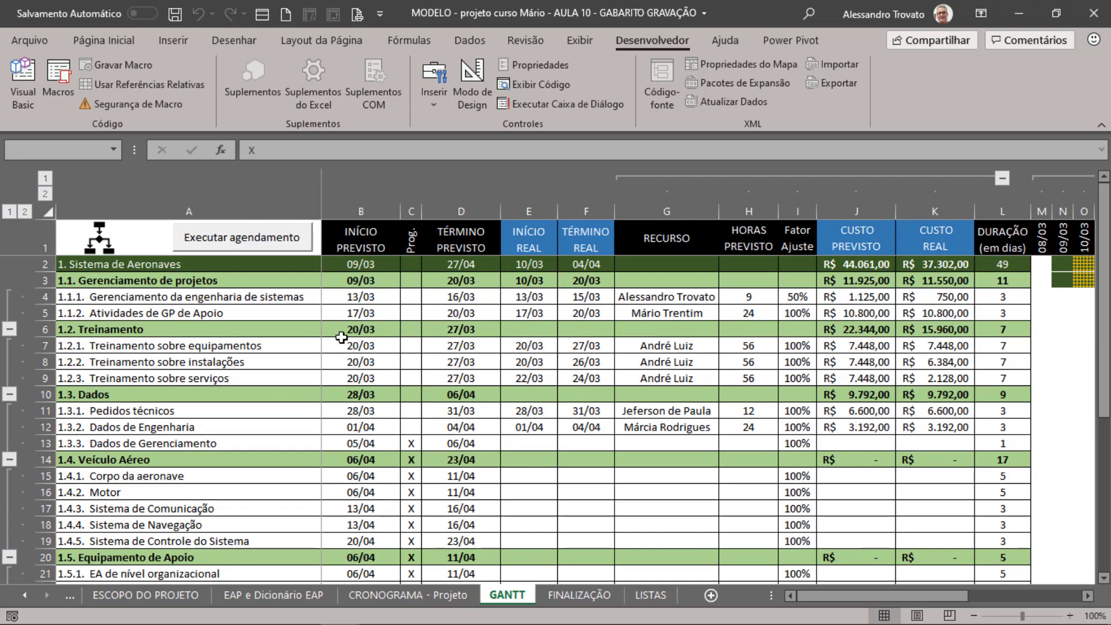
click(416, 437)
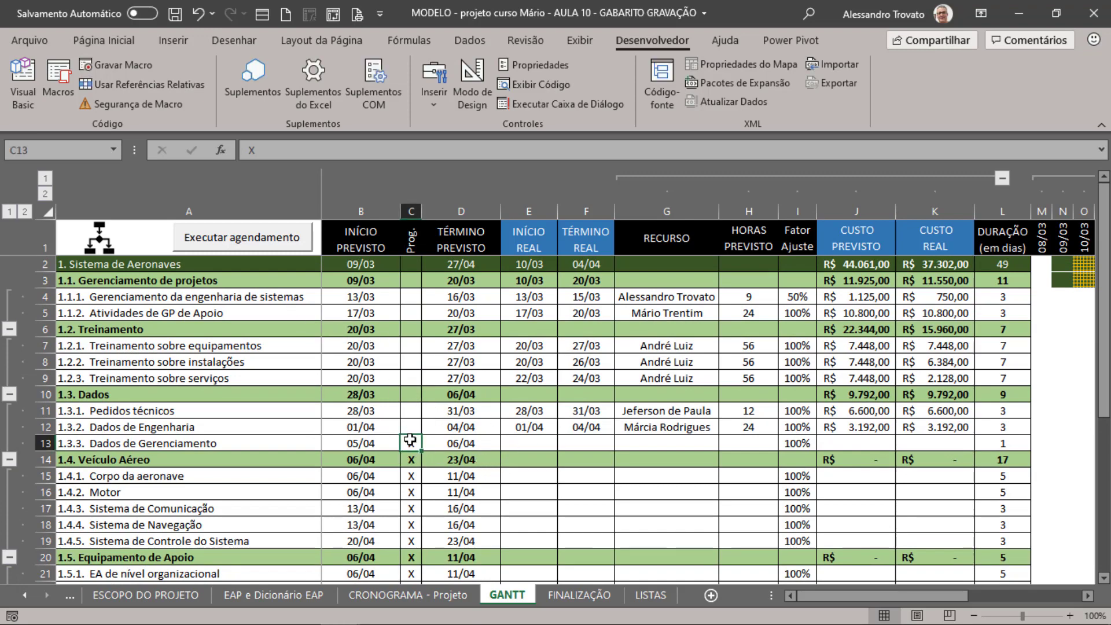
click(414, 478)
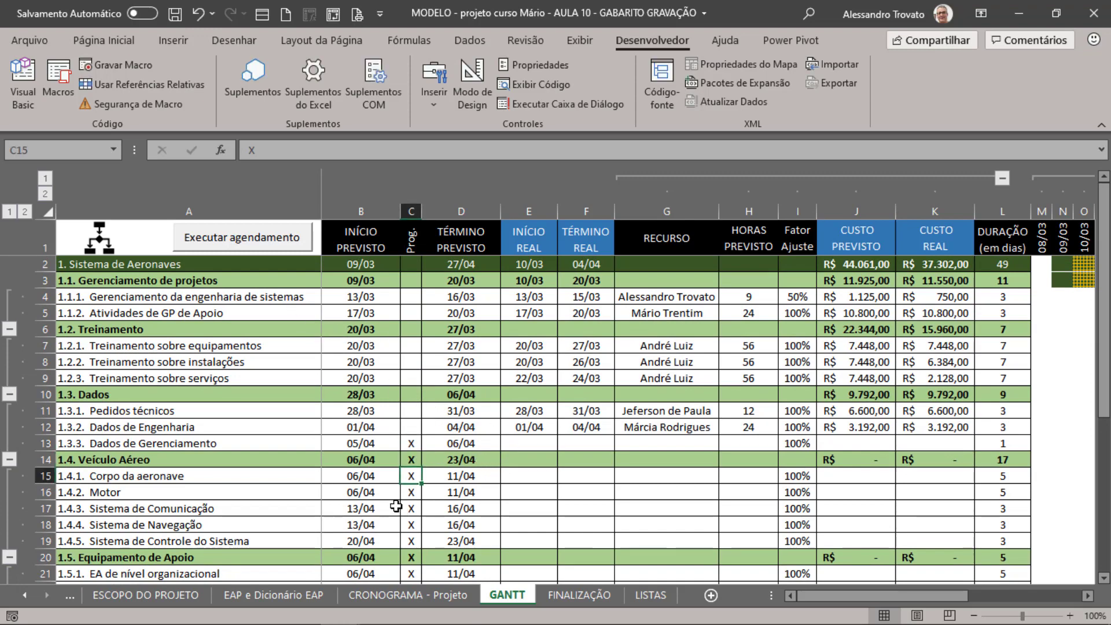
double_click(414, 440)
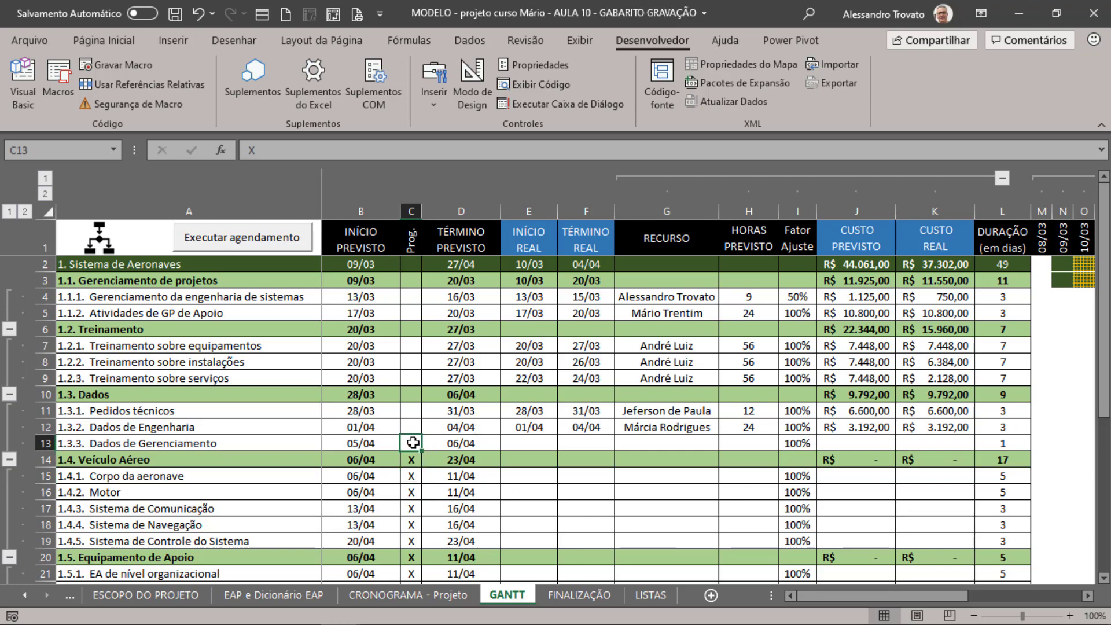
key(alt+Tab)
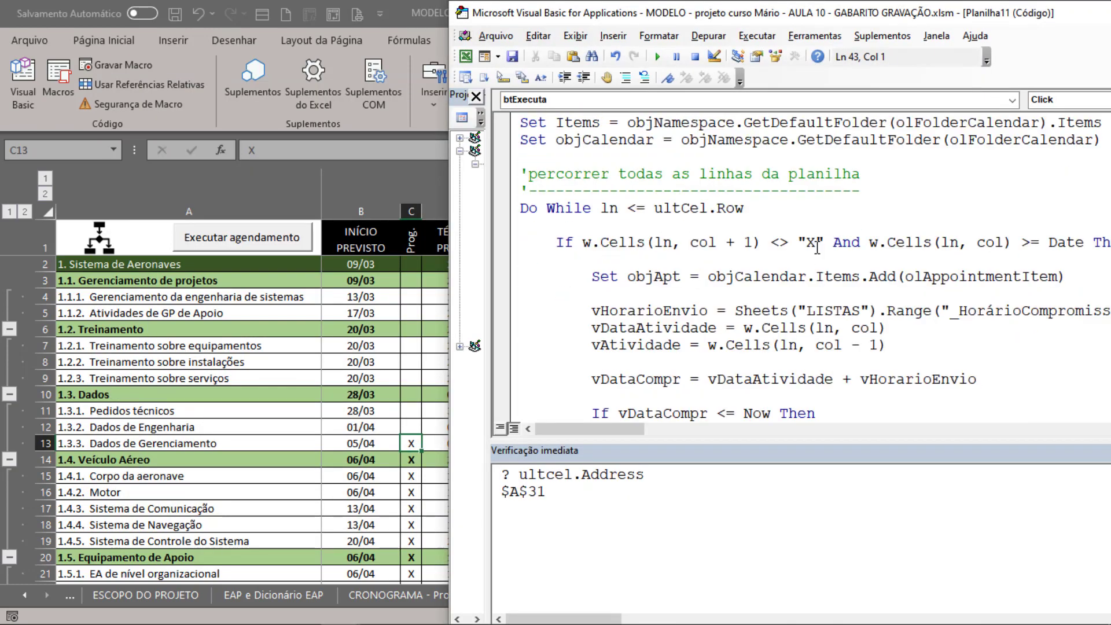
double_click(816, 242)
click(783, 313)
drag(746, 5, 532, 40)
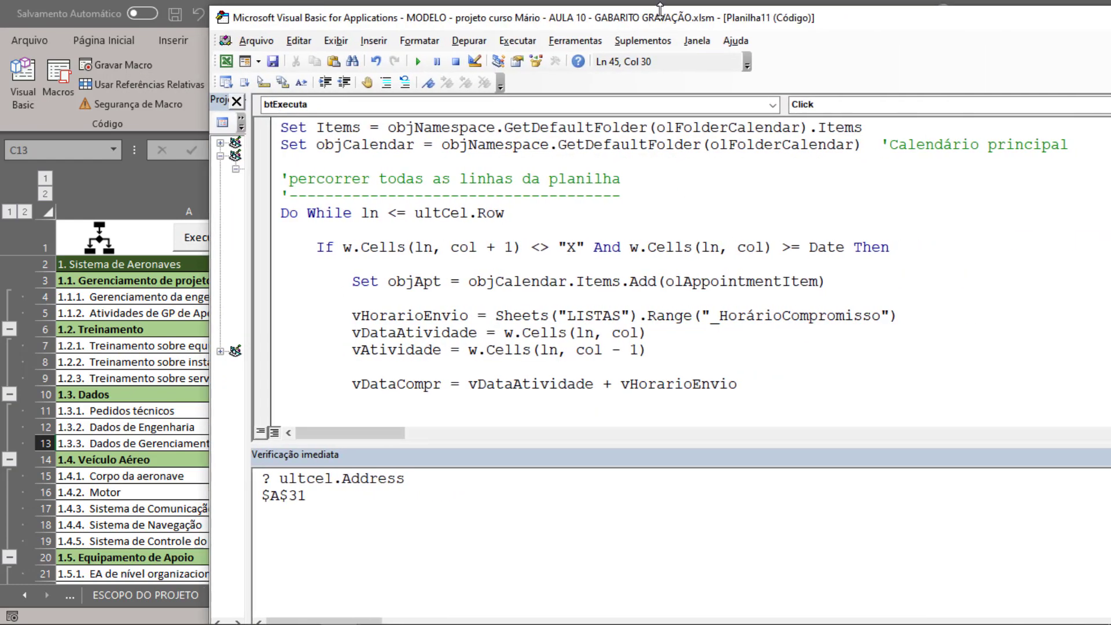
double_click(531, 29)
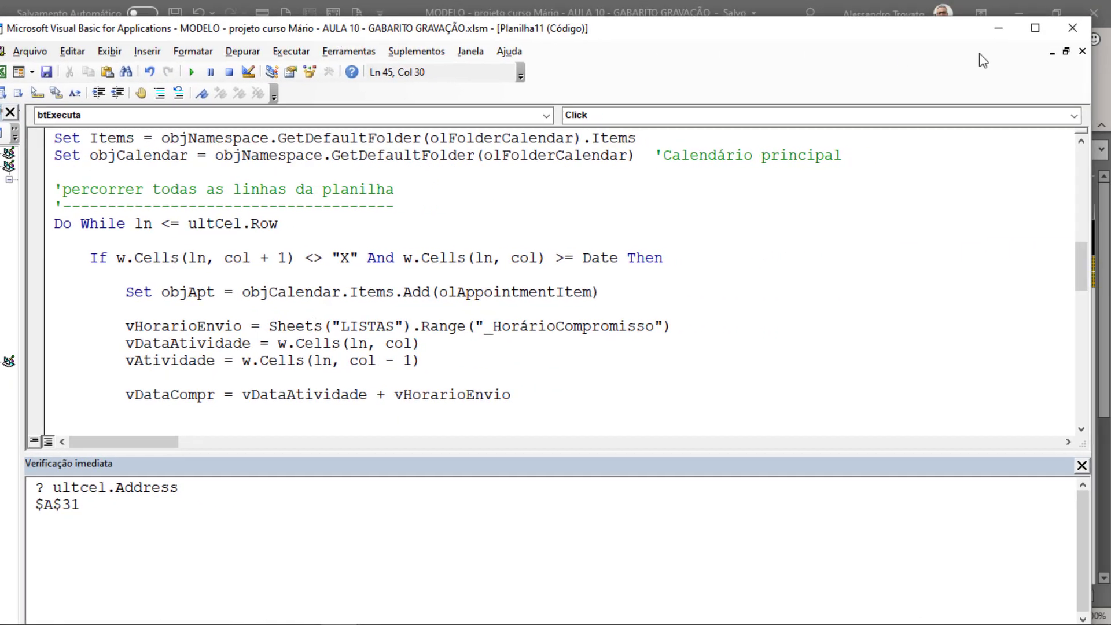
click(1044, 8)
click(621, 300)
click(480, 362)
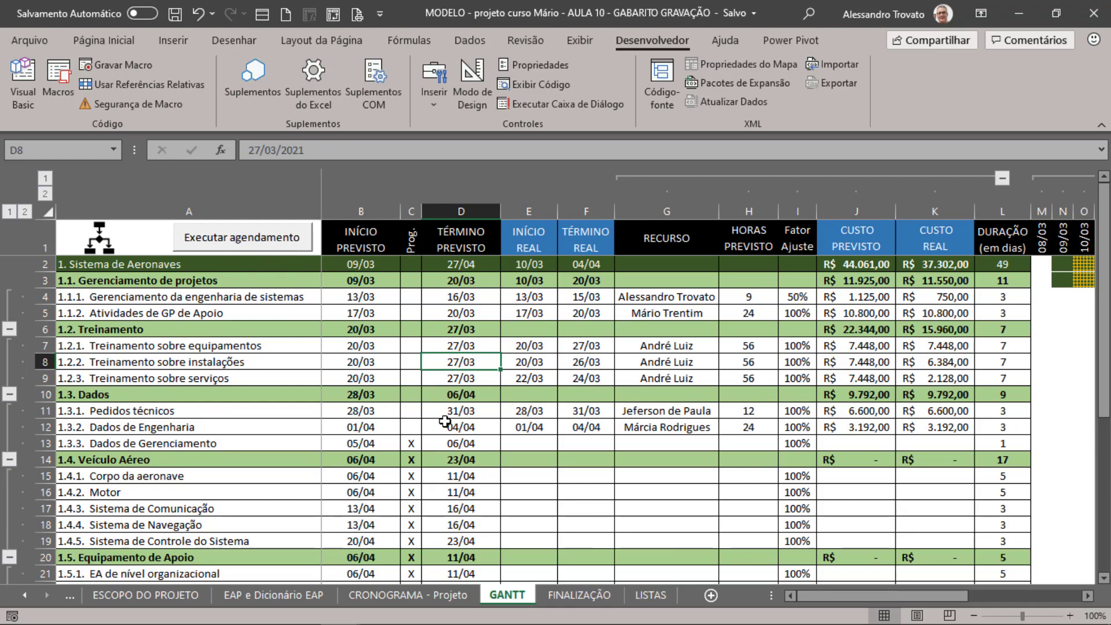
click(202, 325)
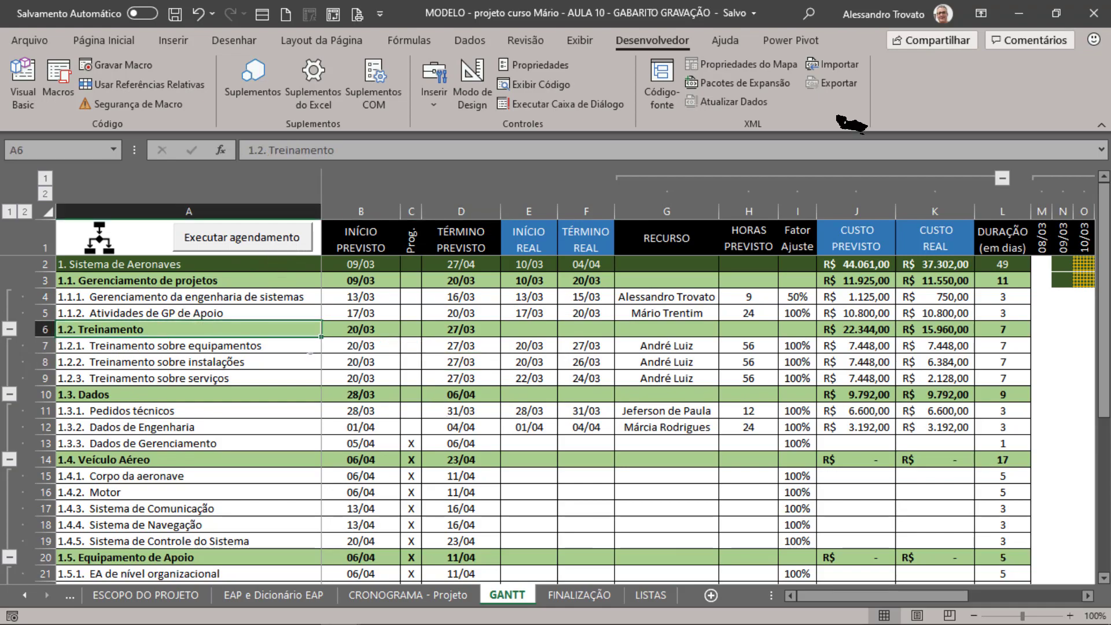